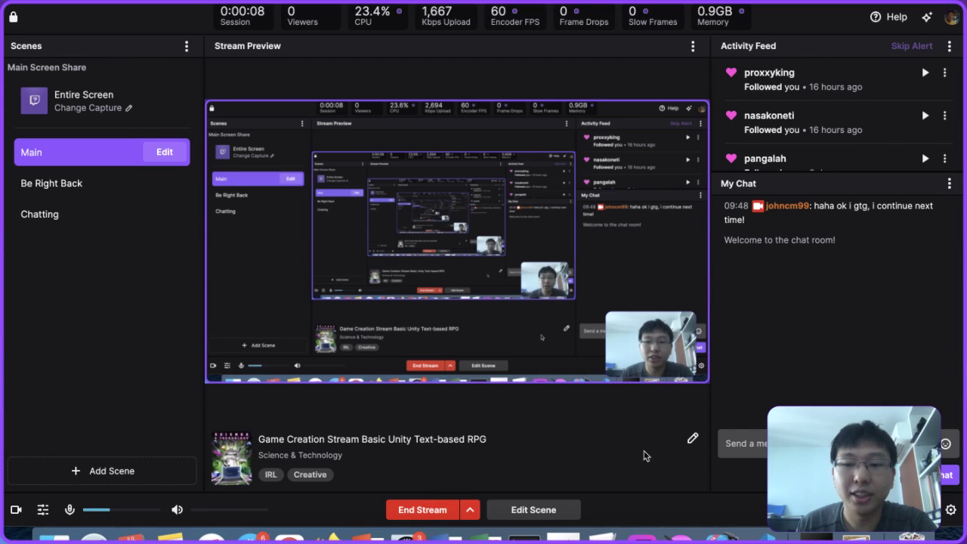
Step: Leave the Twitch Studio dashboard for the desktop with the DaFont page and Unity
key("super+Tab")
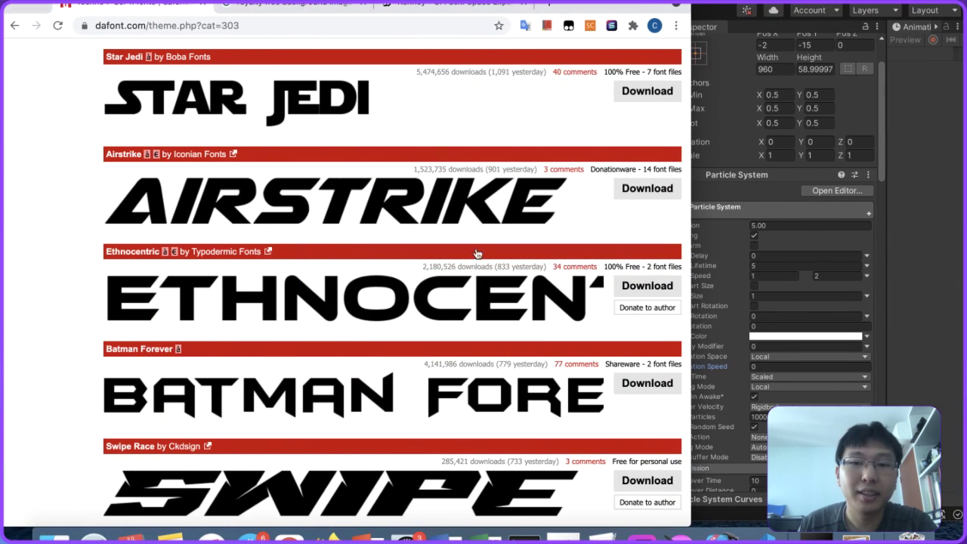
Step: Bring the Unity editor with the TECH WARS MainMenu scene in front of the DaFont page
left_click(806, 207)
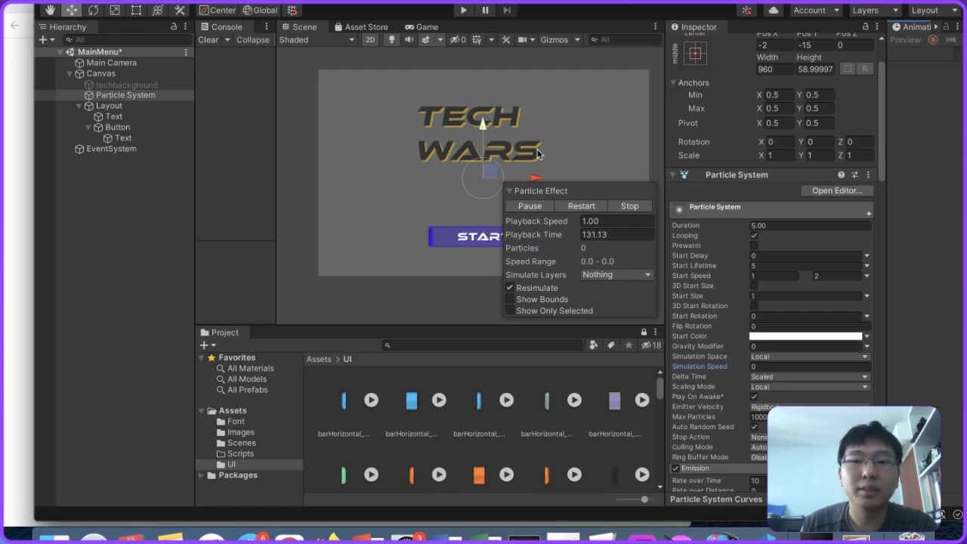
Step: Collapse the Particle Effect overlay and switch to the Twitch Studio dashboard
scroll(538, 154, "up", 2)
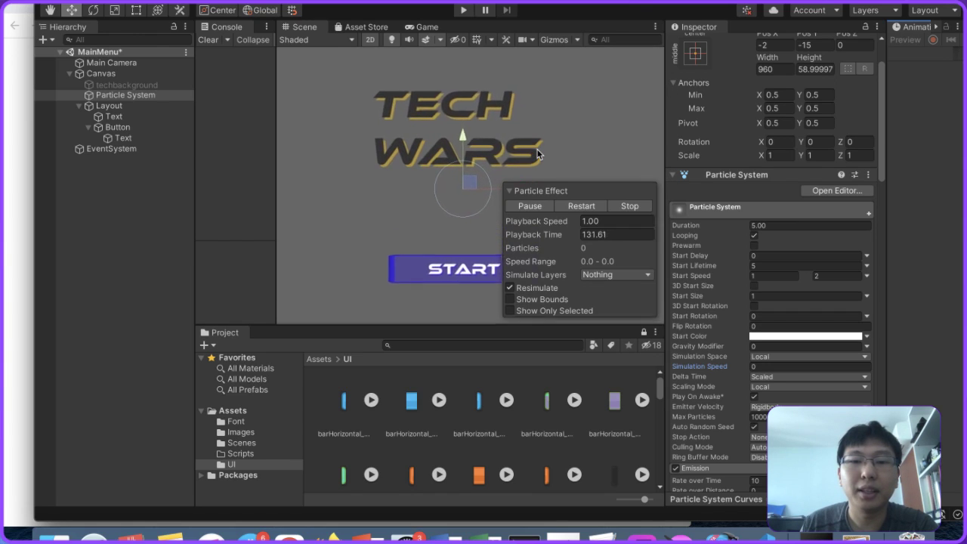
left_click(515, 191)
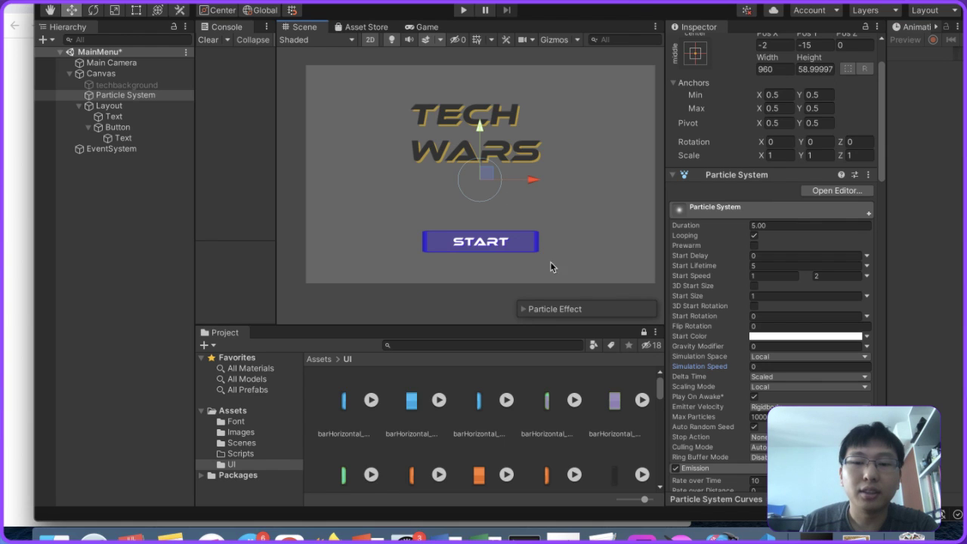
key("ctrl+Right")
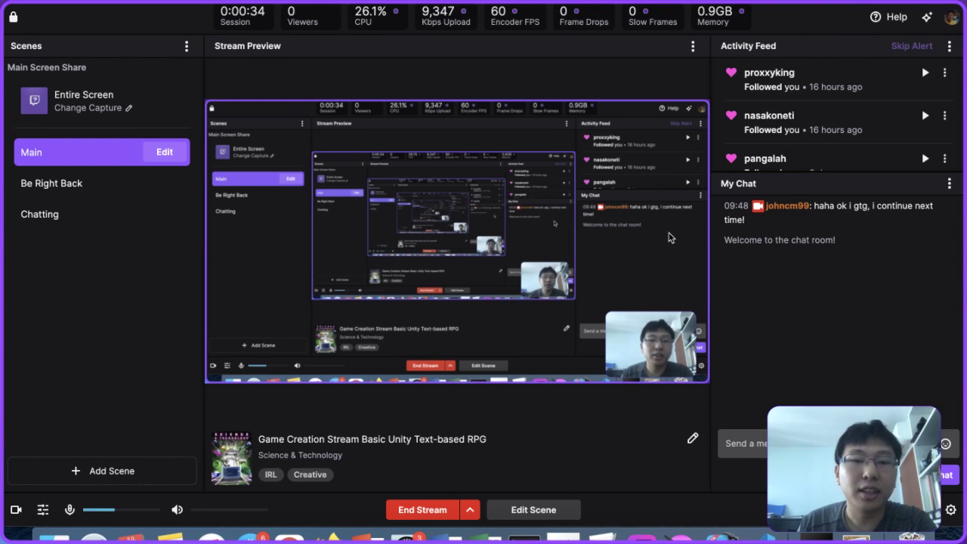
Step: Switch from the Twitch Studio dashboard back to Unity's MainMenu scene
key("ctrl+Left")
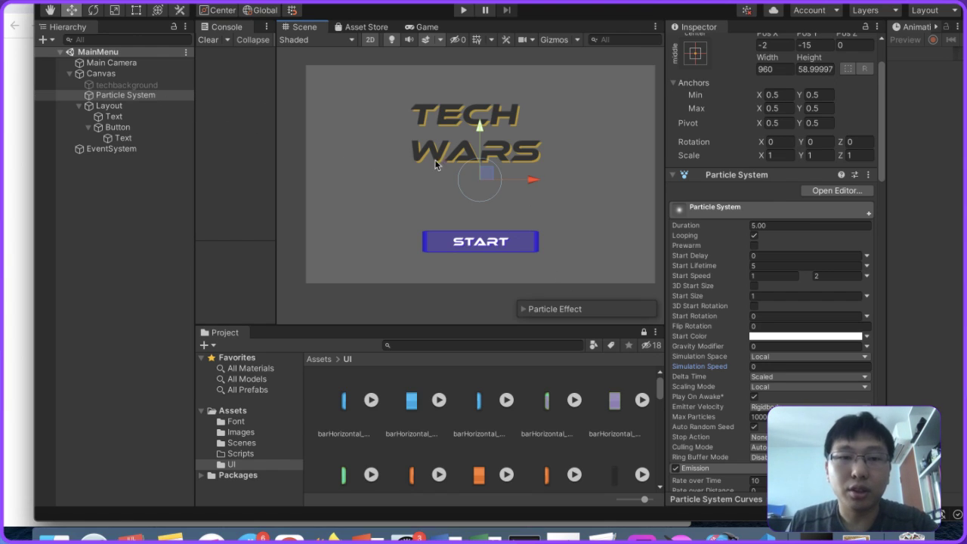
Step: Inspect the Button, START Text, techbackground and Particle System objects in the Hierarchy
left_click(119, 127)
left_click(126, 138)
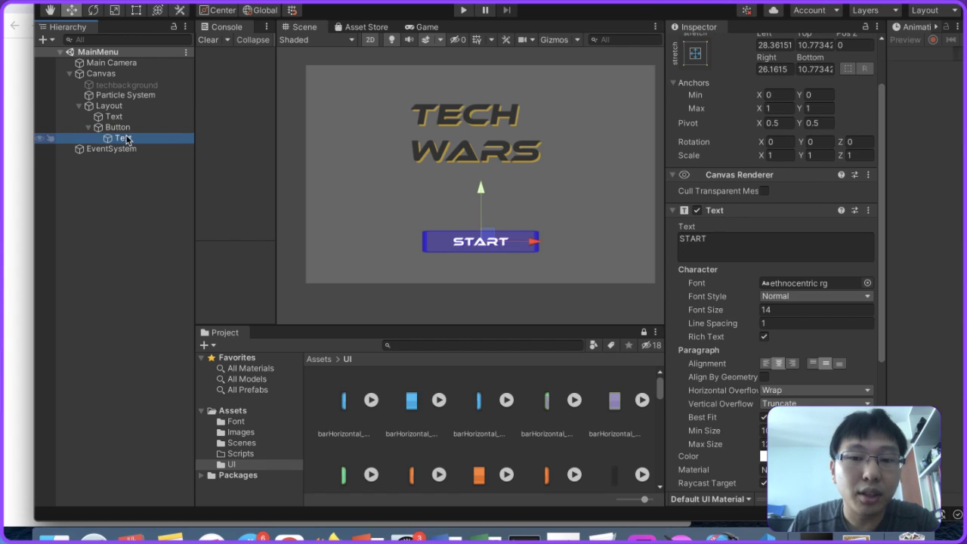
left_click(133, 127)
left_click(140, 96)
left_click(146, 86)
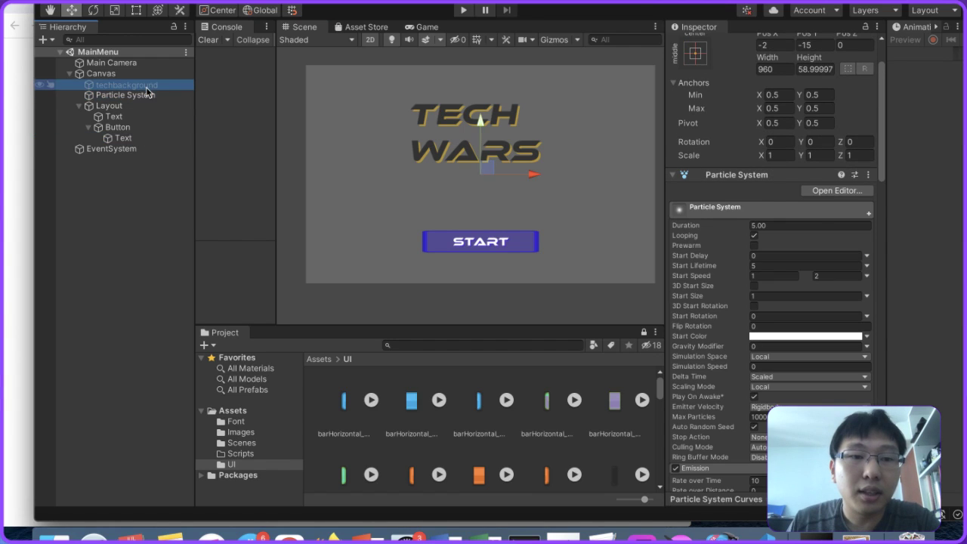
left_click(141, 96)
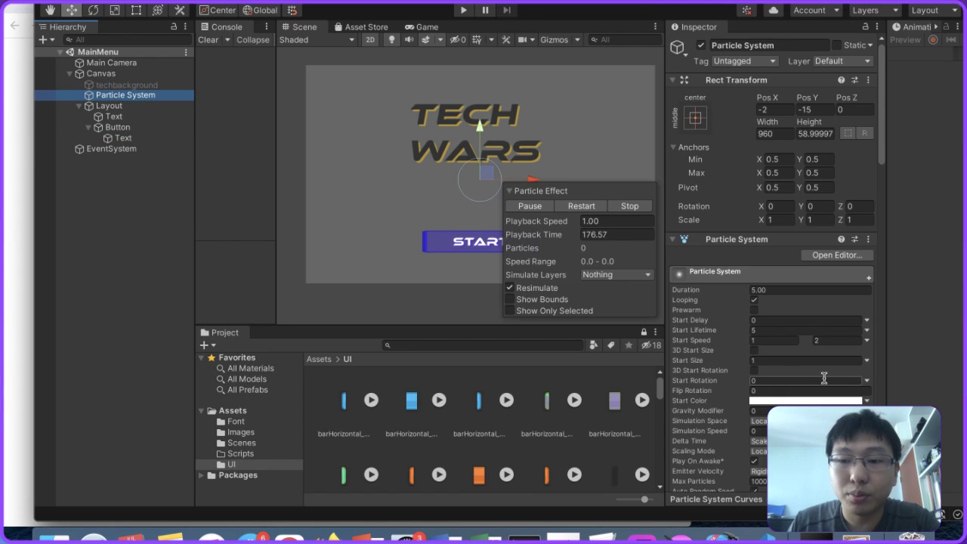
scroll(826, 378, "down", 5)
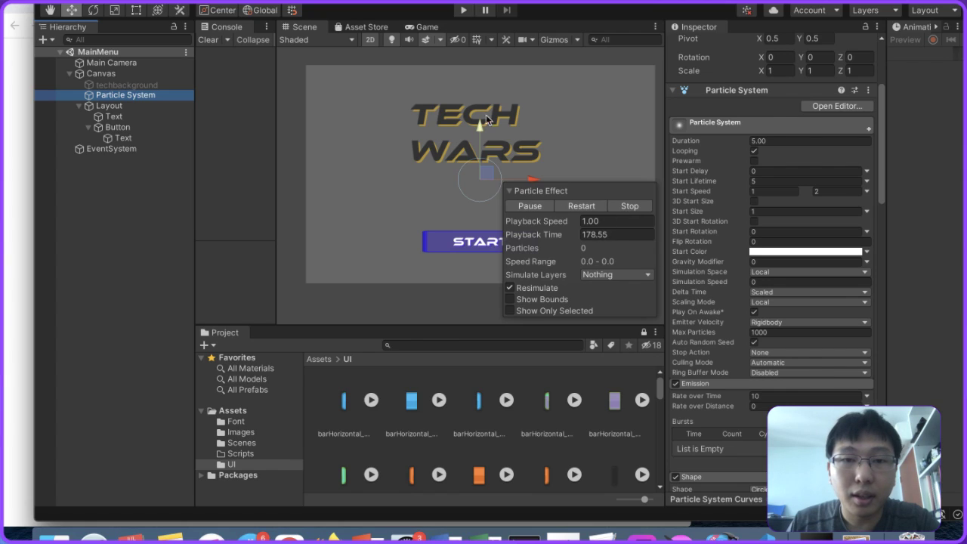
Step: Pause and resume the particle preview, check techbackground, and glance at the Game view
left_click(529, 206)
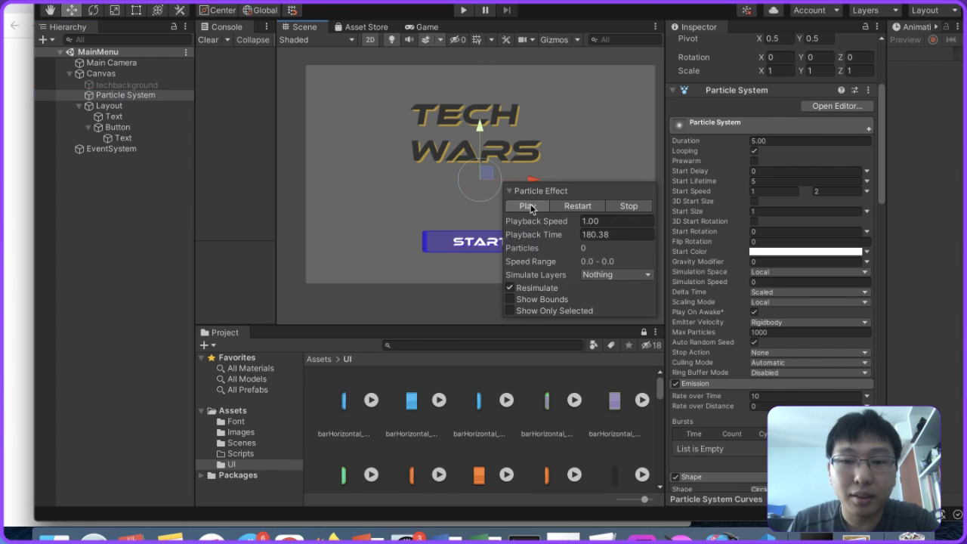
left_click(530, 206)
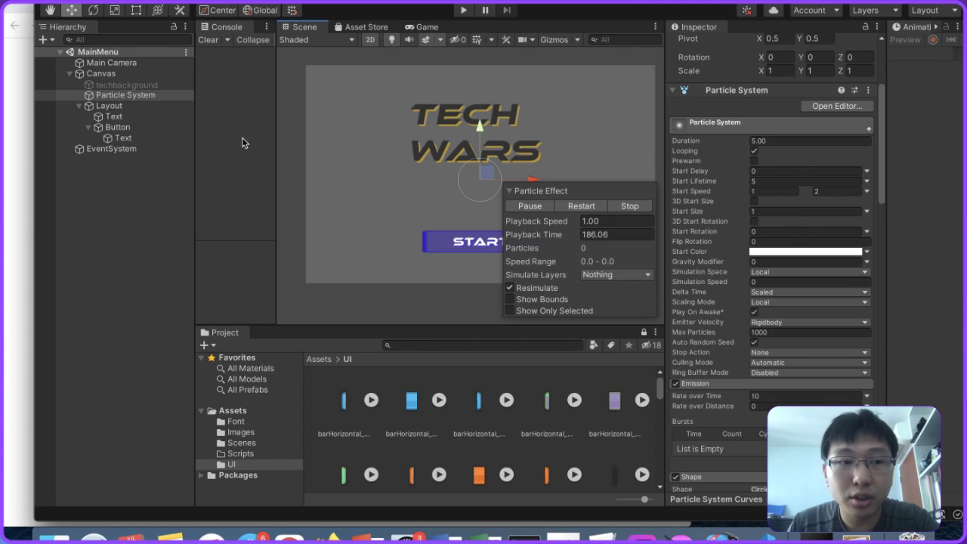
left_click(150, 85)
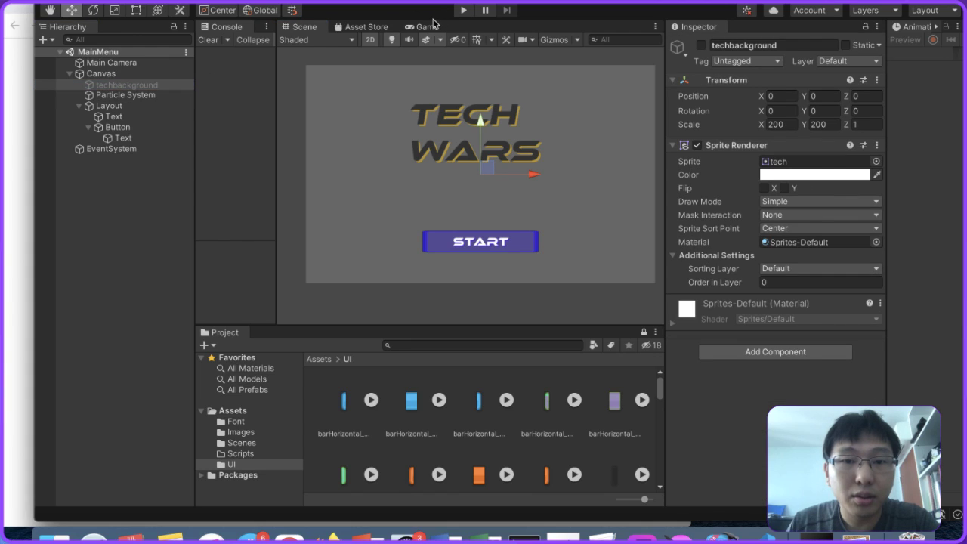
left_click(427, 26)
left_click(311, 28)
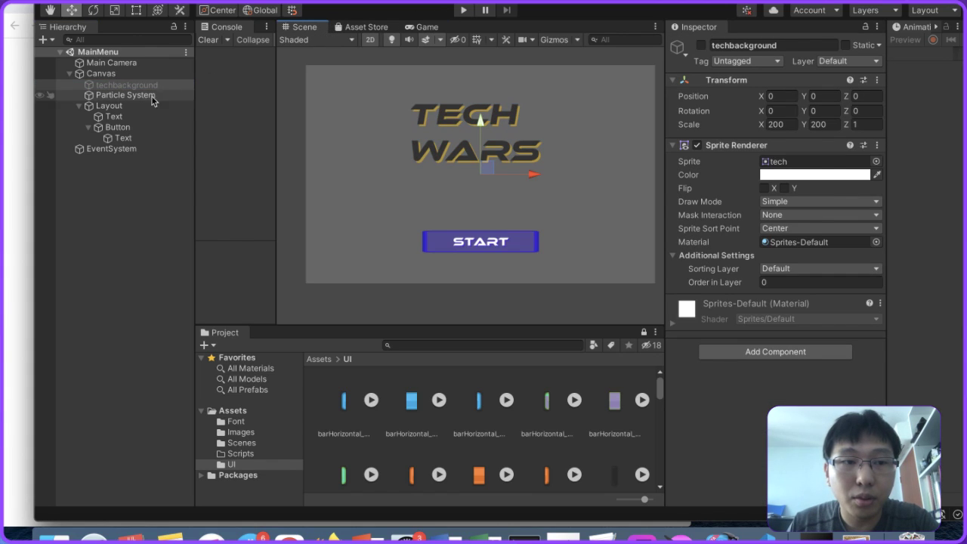
Step: Restart the Particle System's effect preview from the beginning and view it in the Game tab
left_click(109, 106)
left_click(126, 95)
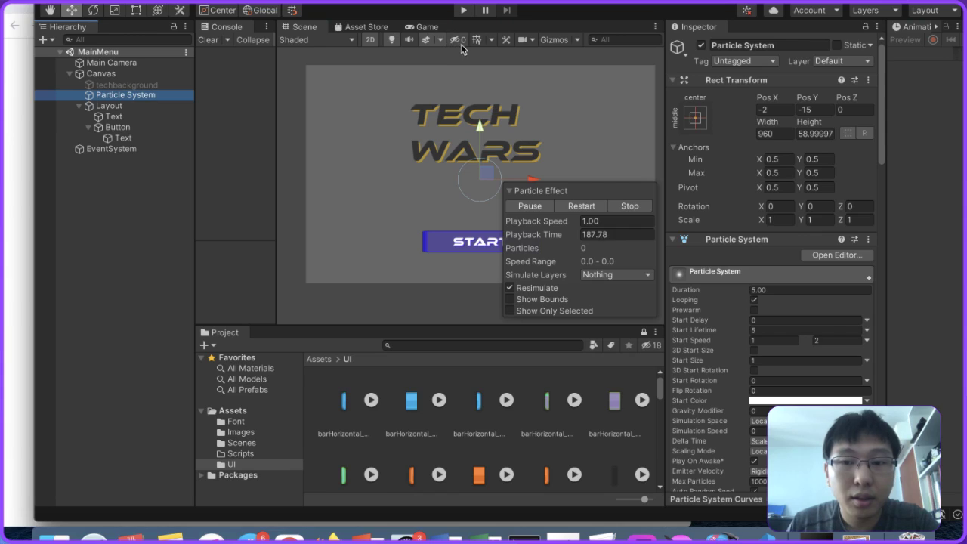
left_click(538, 207)
left_click(576, 207)
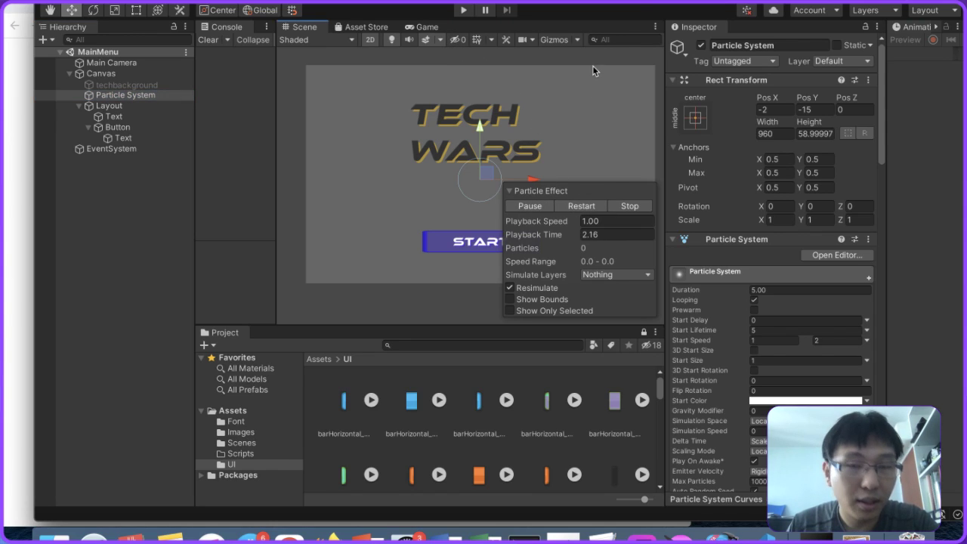
left_click(440, 27)
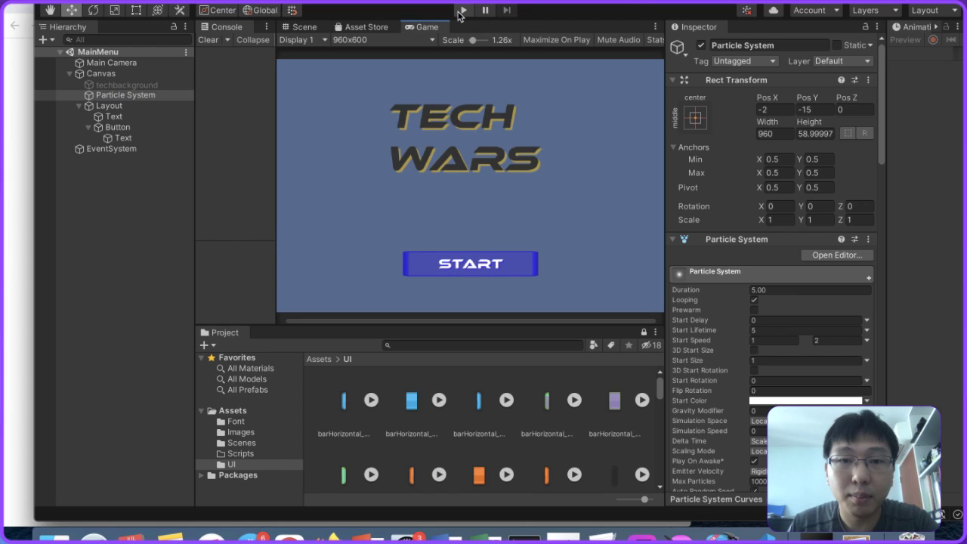
Step: Run the menu scene in play mode, stop it, and return to the Scene view
left_click(461, 11)
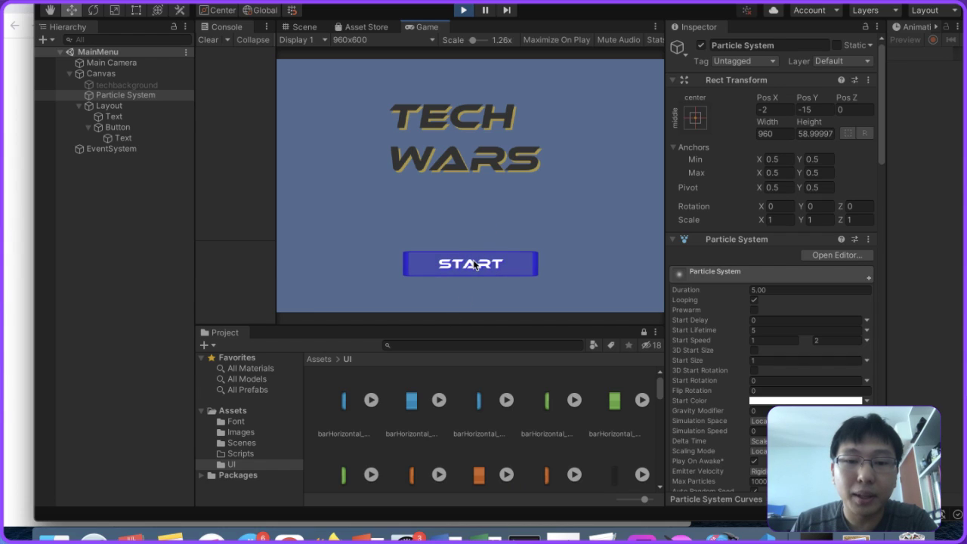
left_click(464, 9)
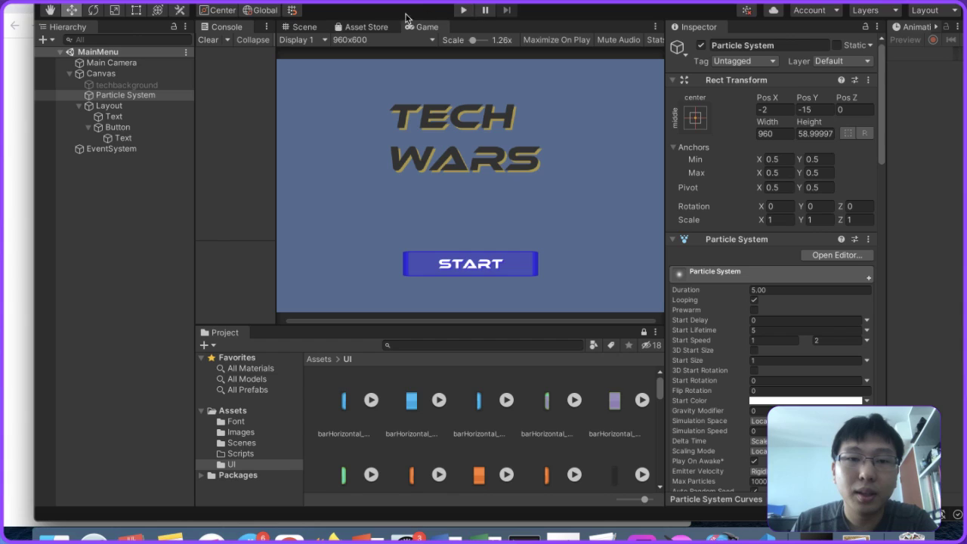
left_click(305, 27)
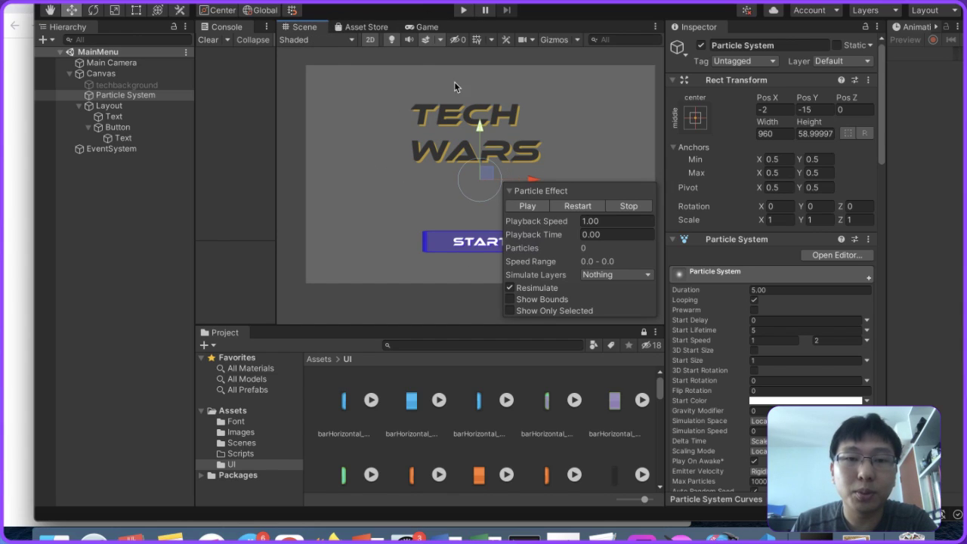
Step: Preview the menu in the Game view at 1920:1080, 16:9, 2560x1440 and 1280x720
left_click(421, 28)
left_click(380, 39)
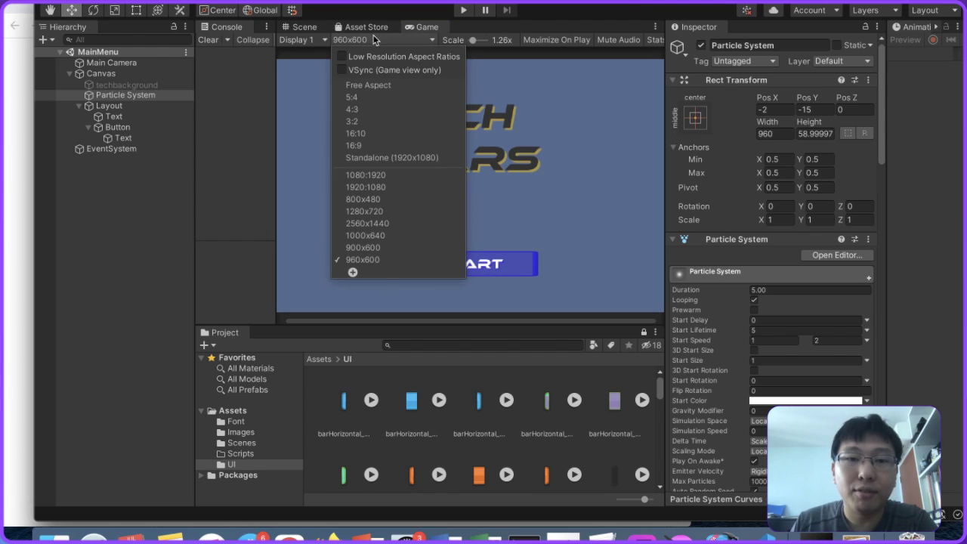
left_click(383, 188)
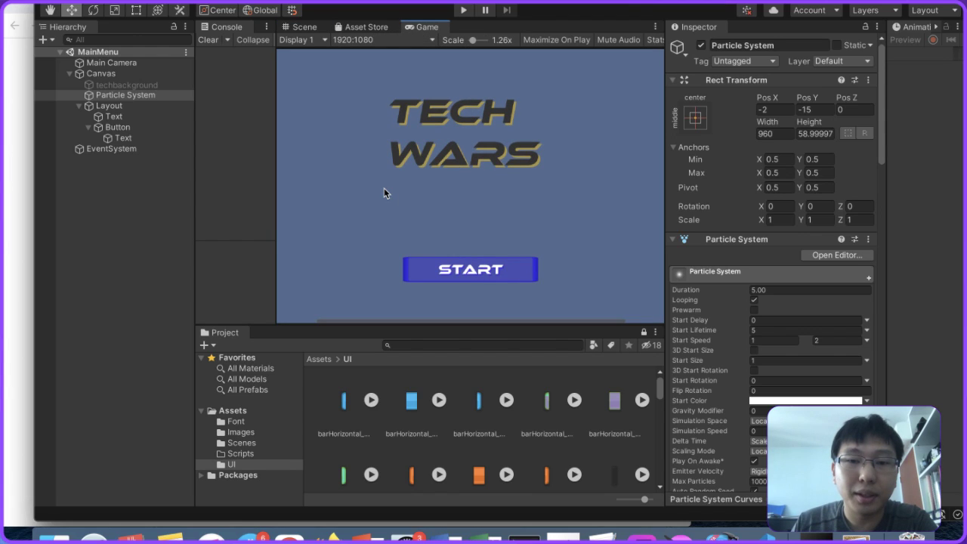
left_click(402, 40)
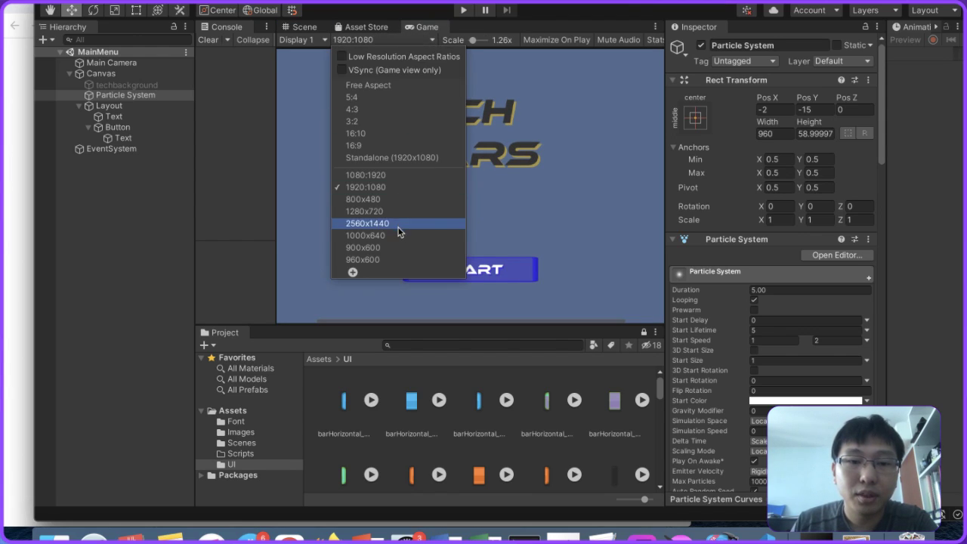
left_click(408, 155)
left_click(381, 40)
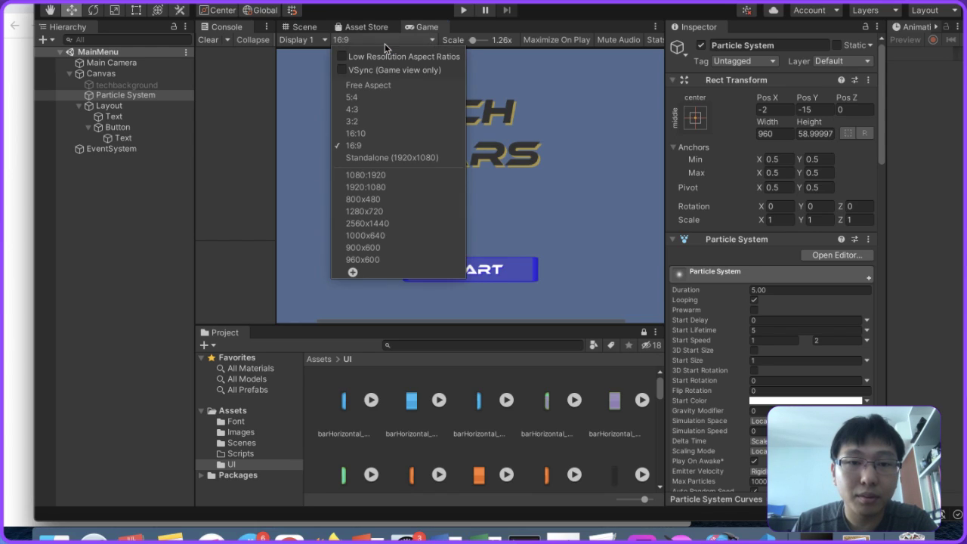
left_click(363, 223)
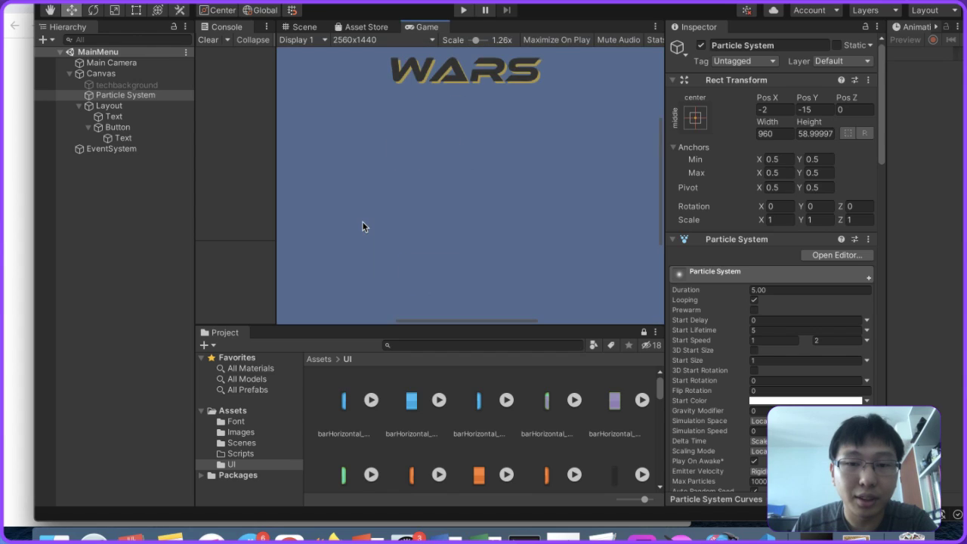
left_click(381, 40)
left_click(376, 210)
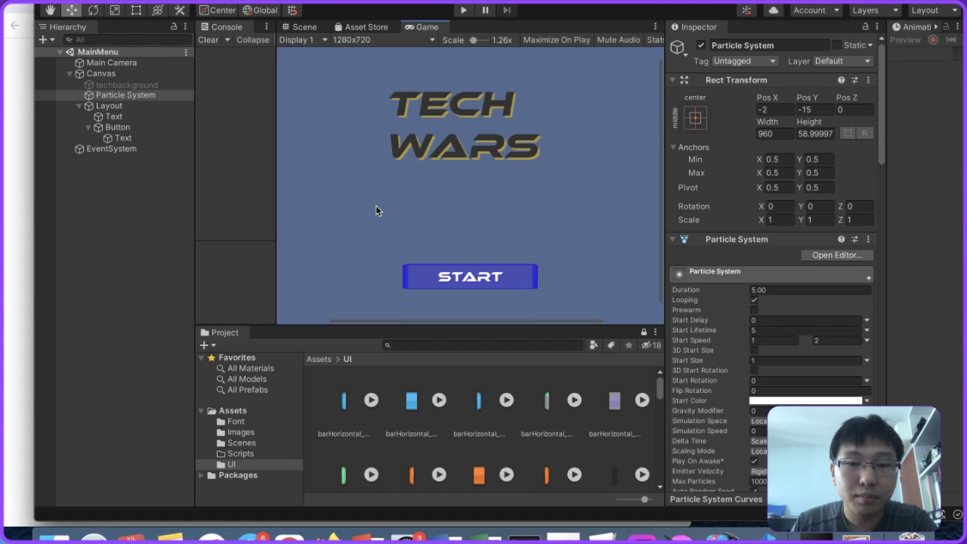
Step: Check the menu at 1920:1080 and portrait 1080:1920, then reset to 960x600 and go to Scene view
left_click(381, 40)
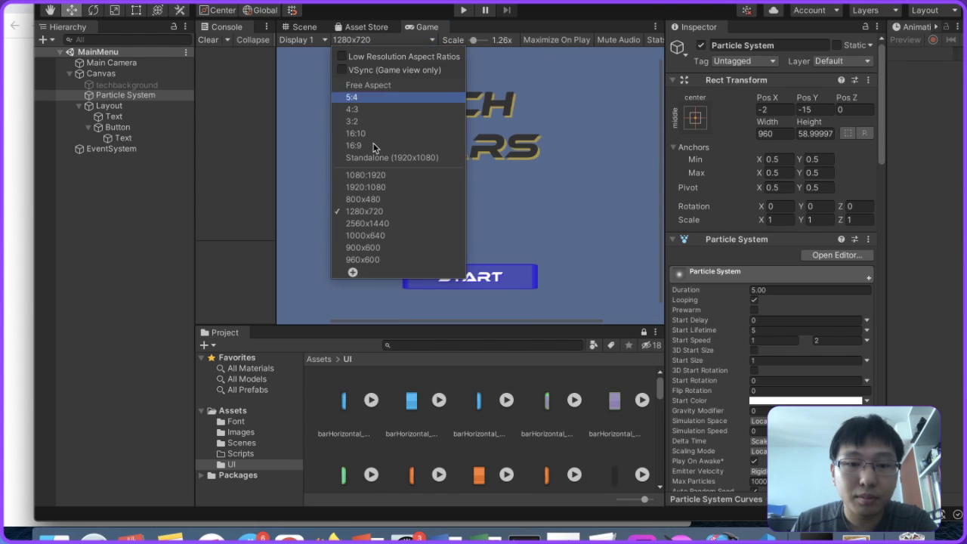
left_click(381, 187)
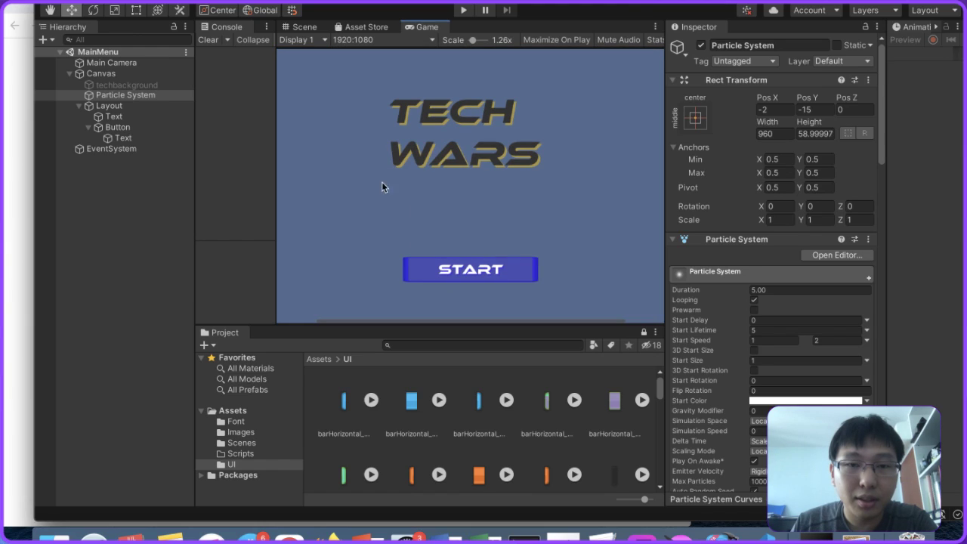
left_click(384, 42)
left_click(380, 173)
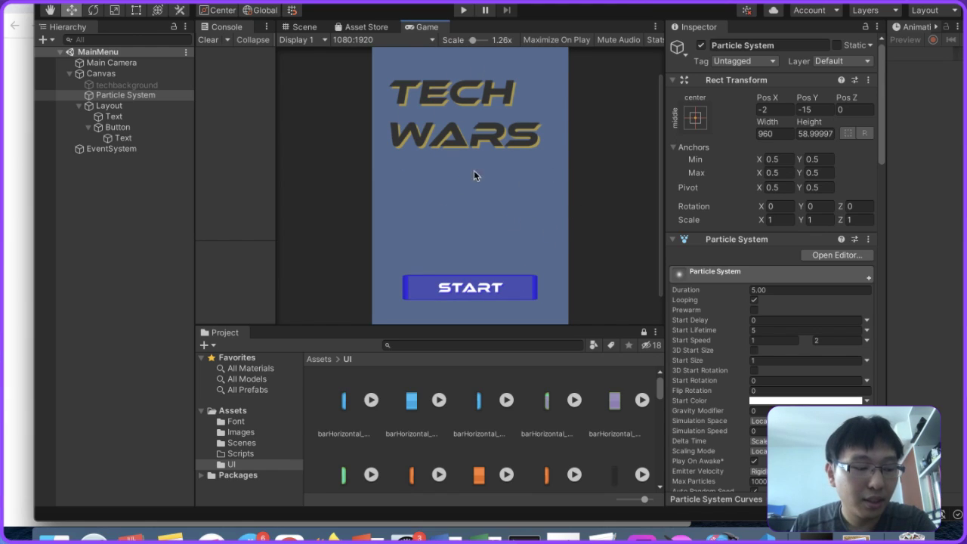
left_click(418, 40)
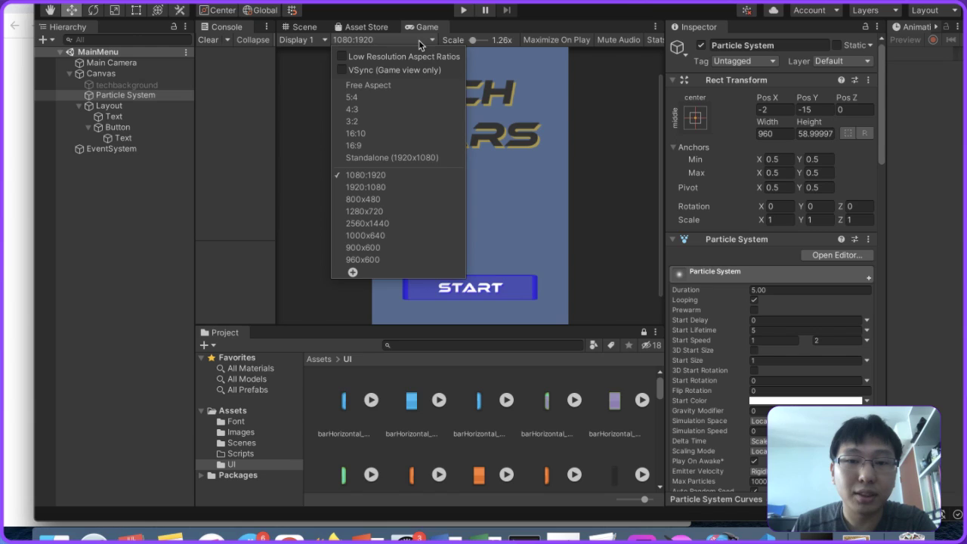
left_click(369, 257)
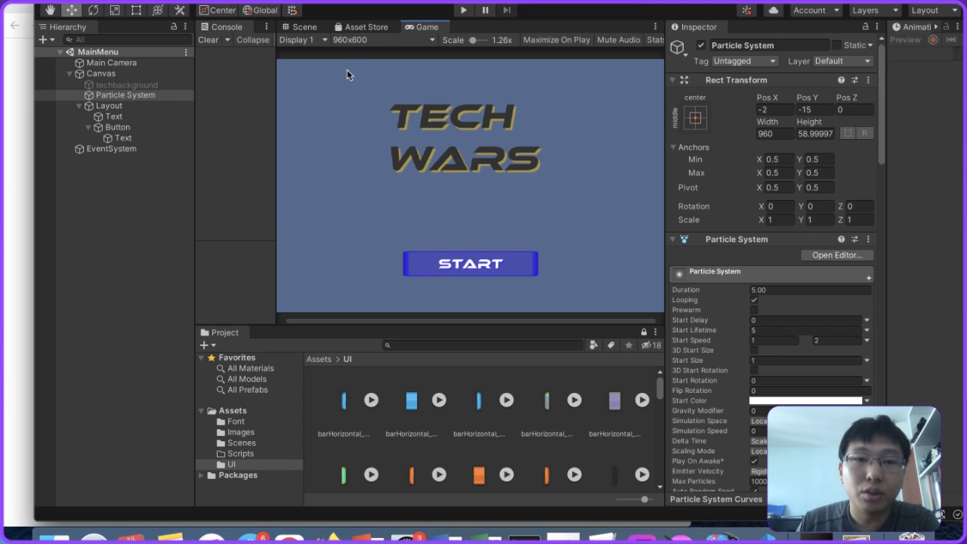
left_click(316, 30)
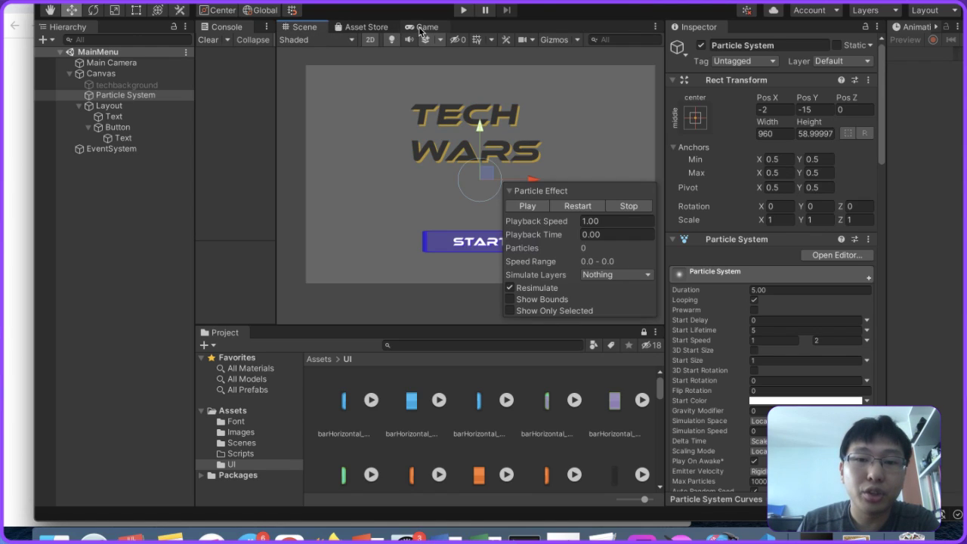
Step: Re-enable techbackground and preview the menu in portrait 1080:1920 in the Game view
left_click(160, 85)
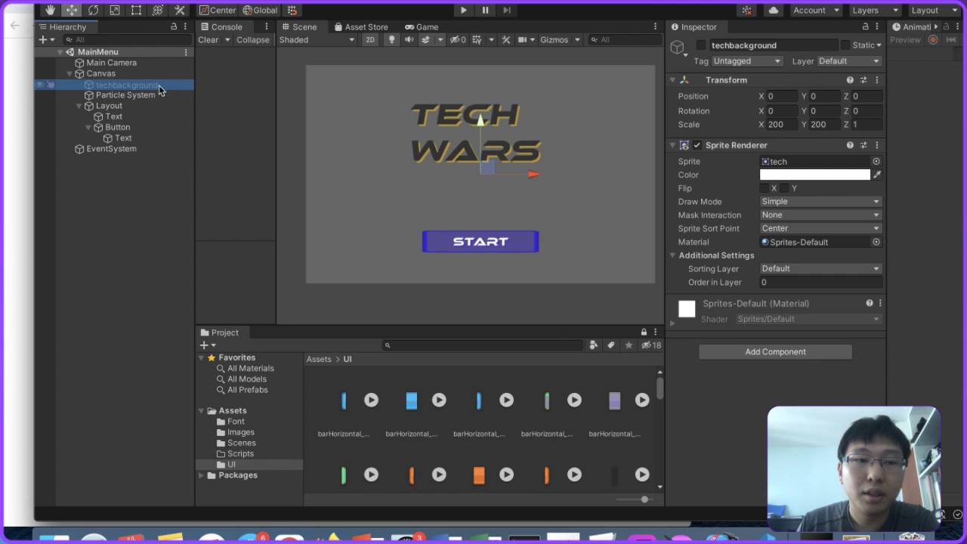
left_click(701, 45)
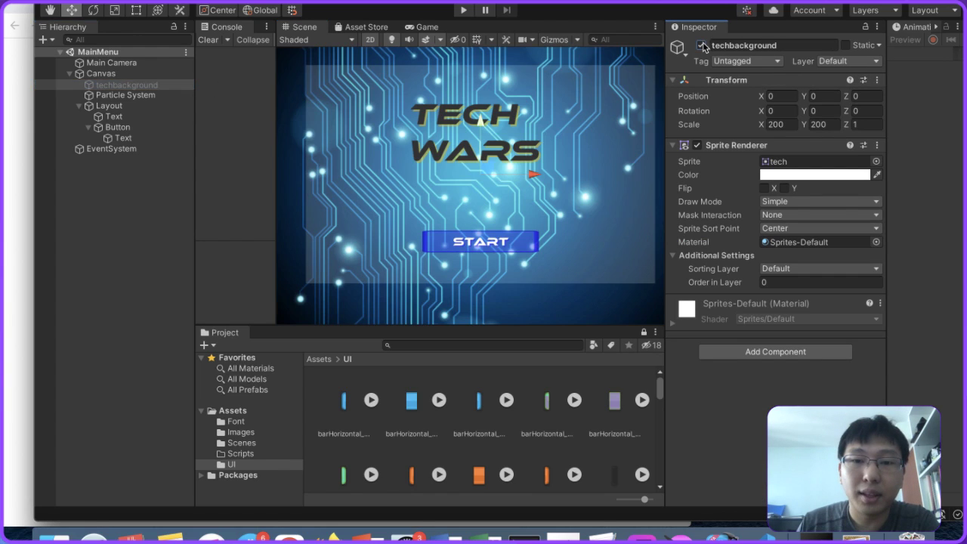
left_click(431, 28)
left_click(382, 40)
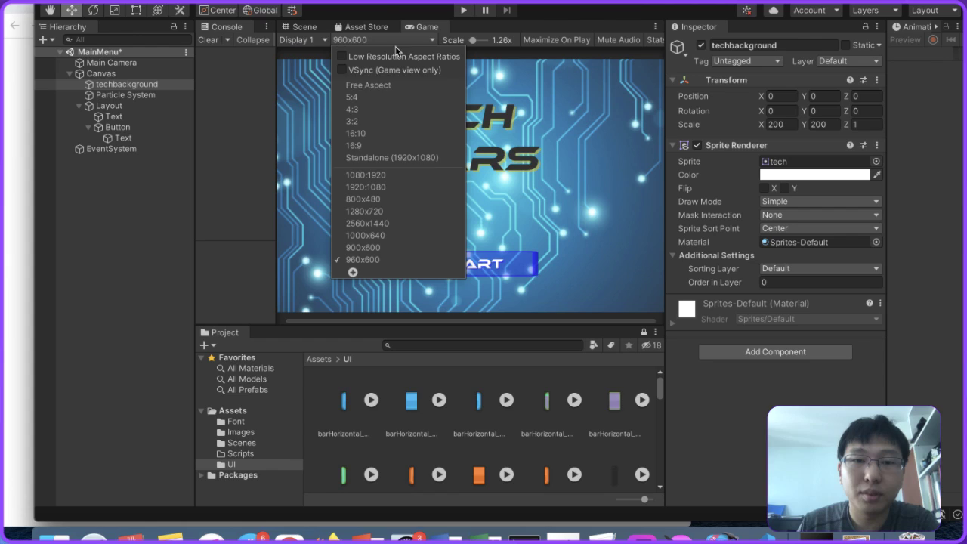
left_click(366, 175)
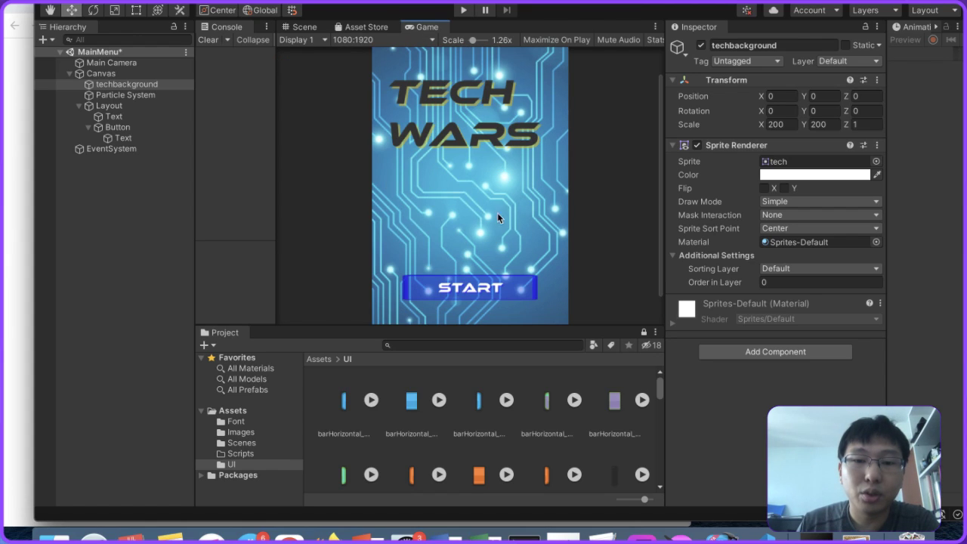
Step: Check the menu at 900x600, reset to 960x600, then select the Particle System in Scene view
left_click(424, 39)
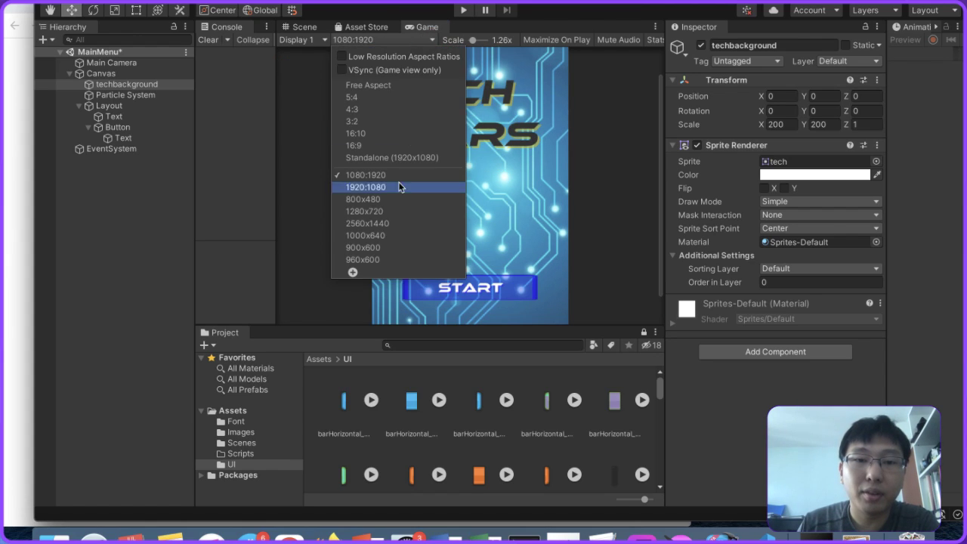
left_click(390, 246)
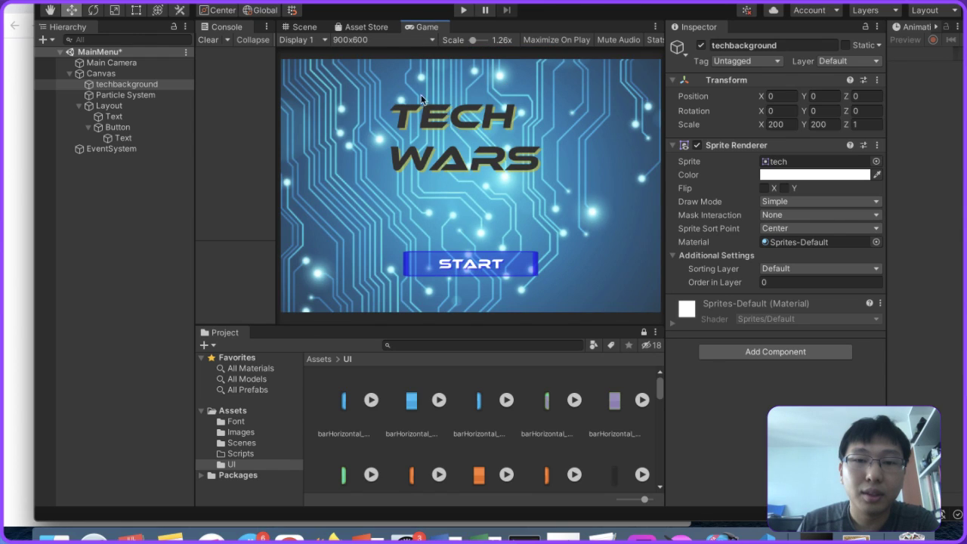
left_click(413, 42)
left_click(402, 257)
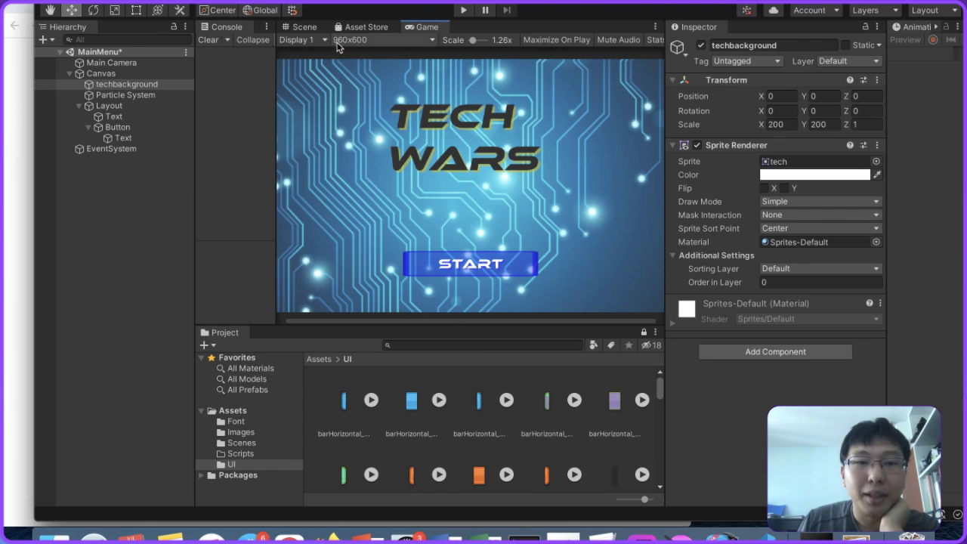
left_click(316, 31)
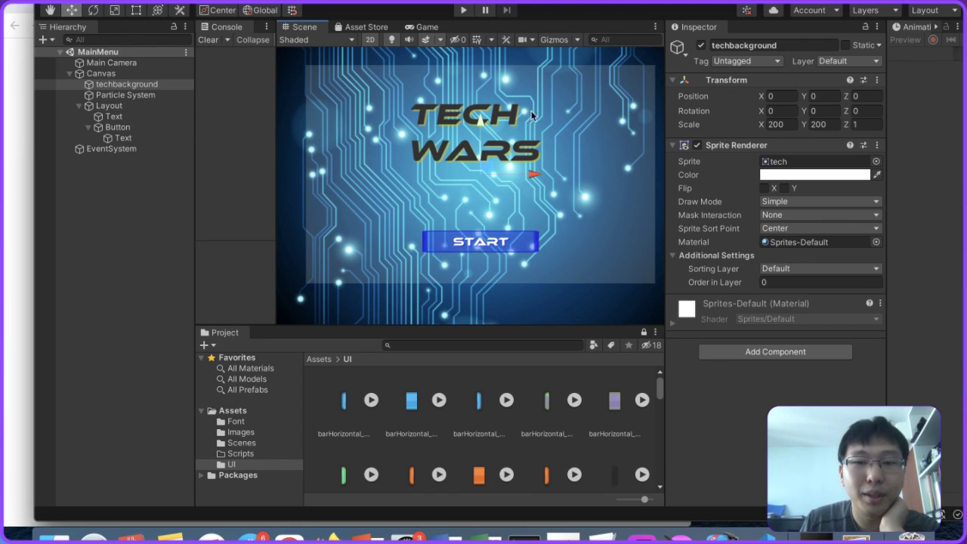
left_click(121, 96)
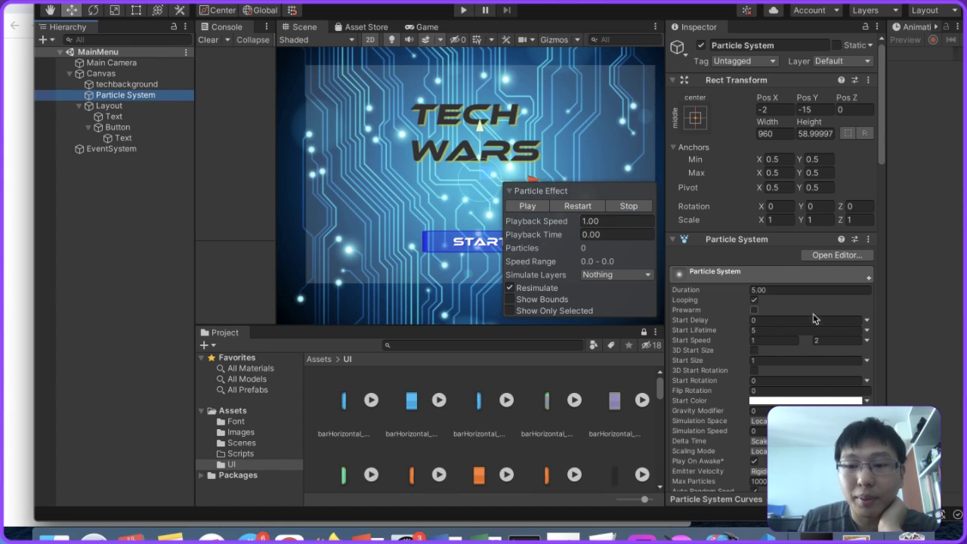
Step: Switch to the Rect tool, disable techbackground, and select the Particle System
scroll(818, 393, "down", 10)
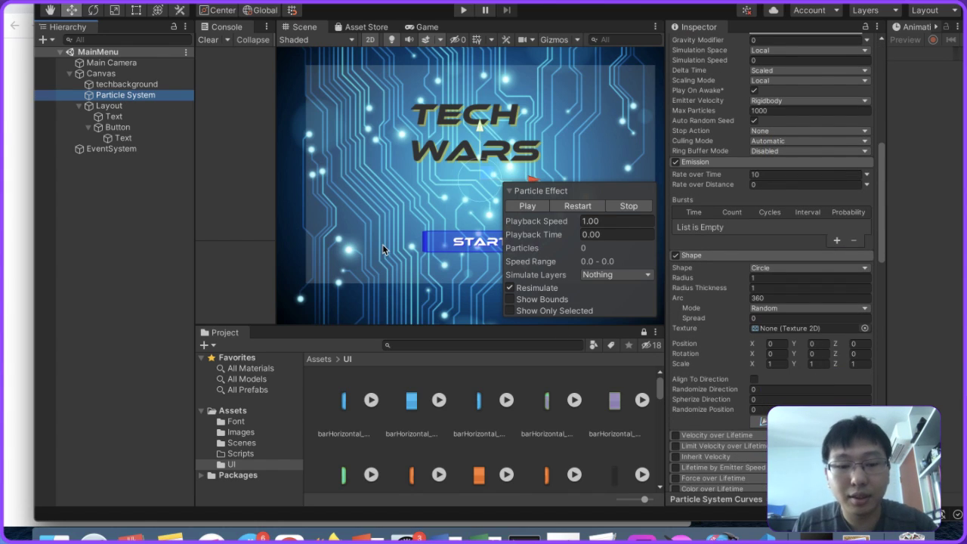
key("e")
key("t")
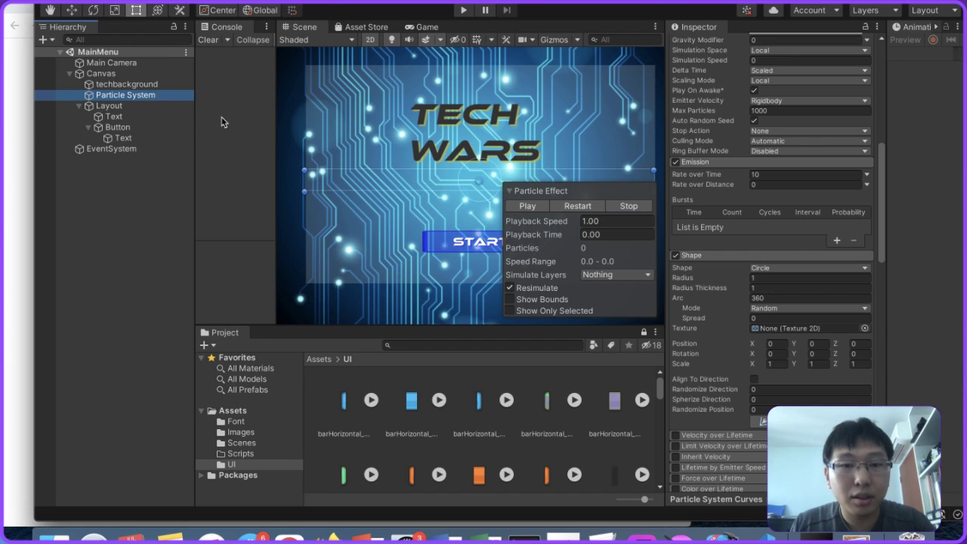
left_click(127, 84)
left_click(701, 45)
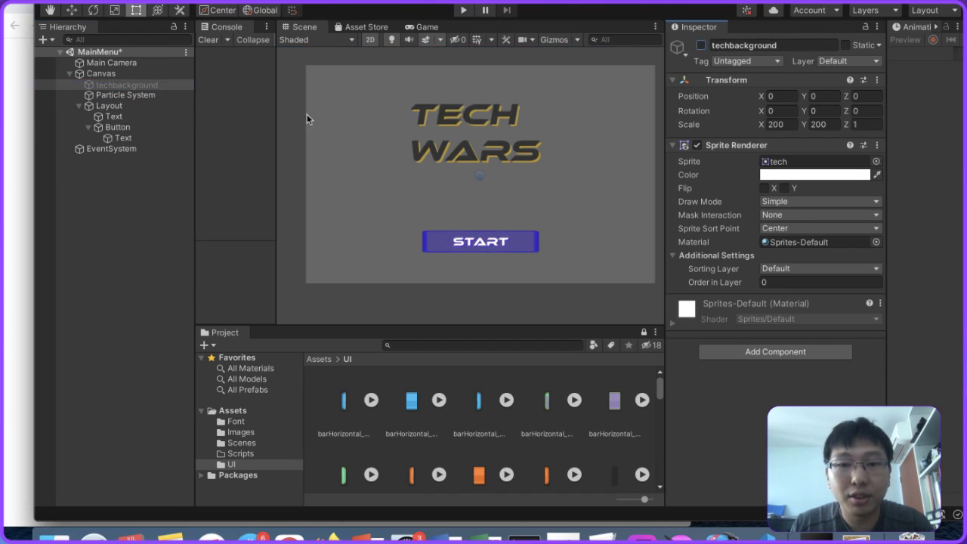
left_click(130, 95)
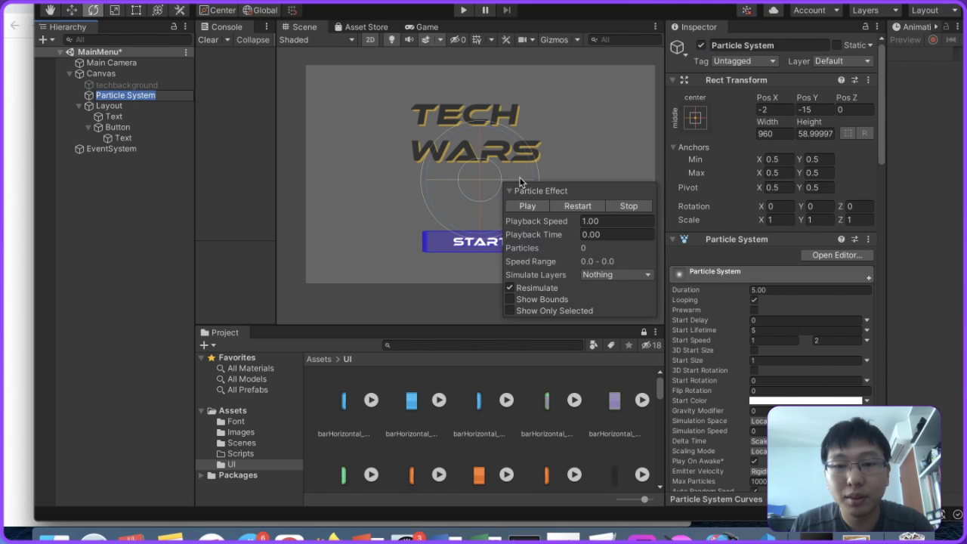
Step: Play the particle preview and try Simulate Layers as Everything, leaving it at Nothing
left_click(565, 208)
scroll(817, 369, "down", 10)
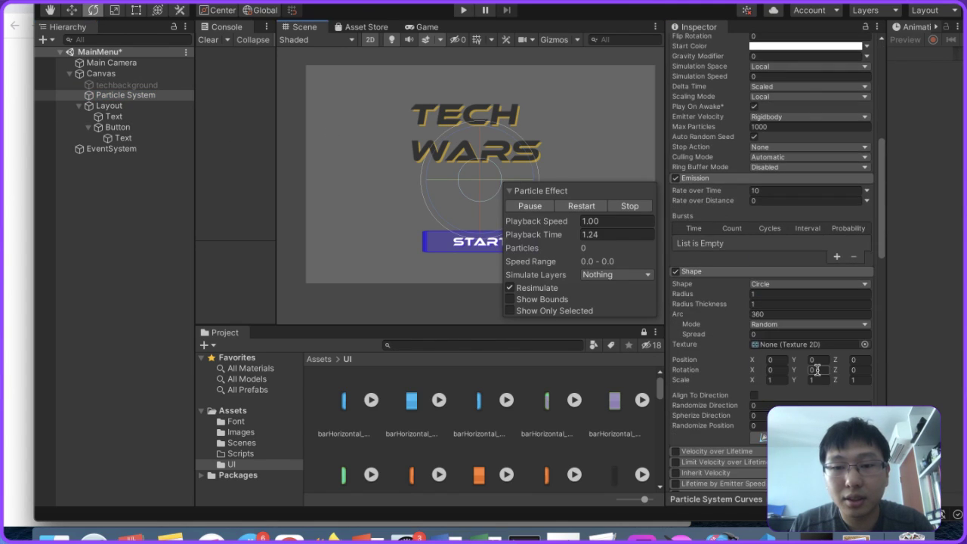
left_click(624, 274)
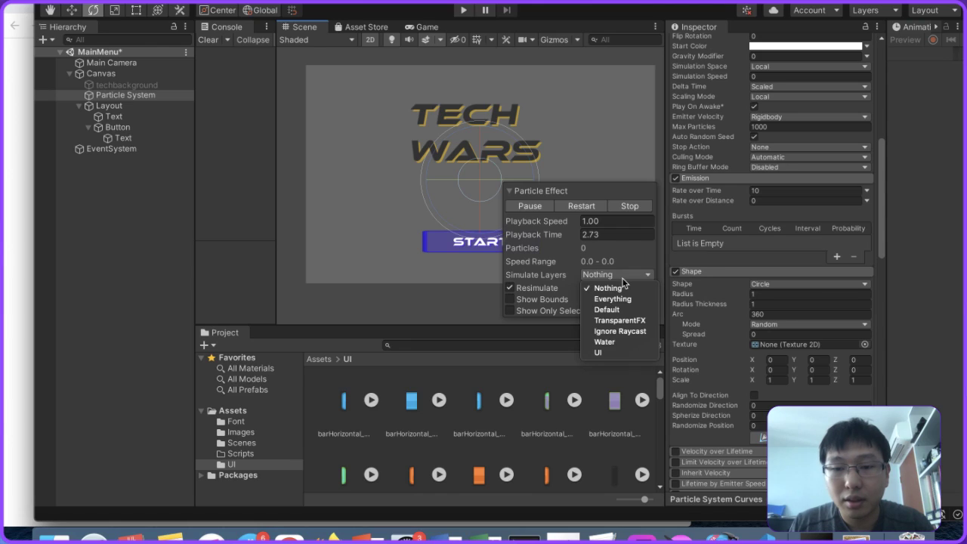
left_click(612, 299)
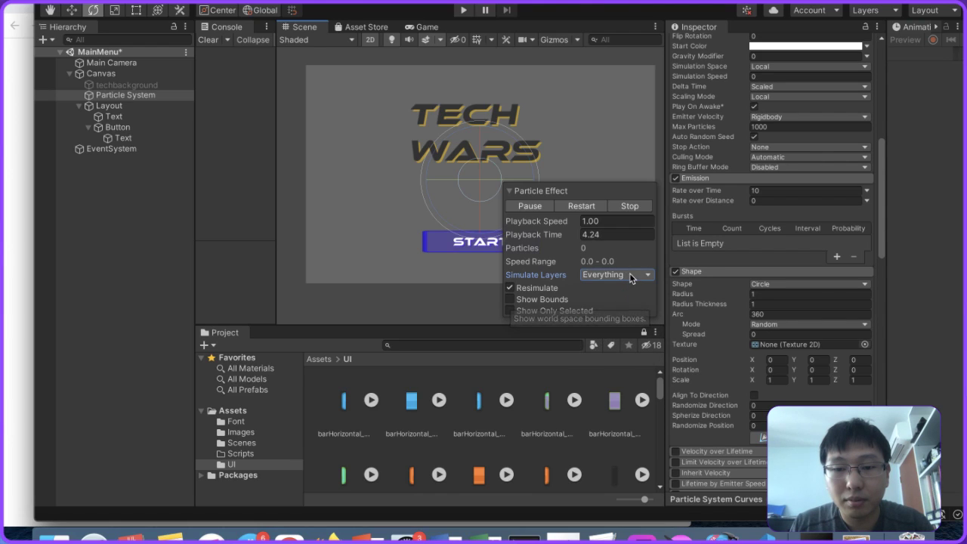
left_click(628, 275)
left_click(626, 289)
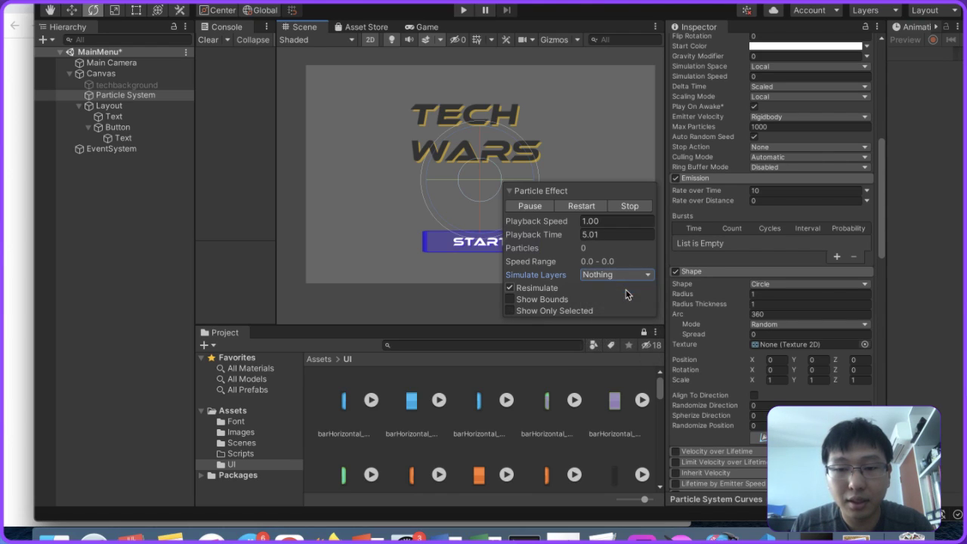
left_click(625, 275)
left_click(576, 282)
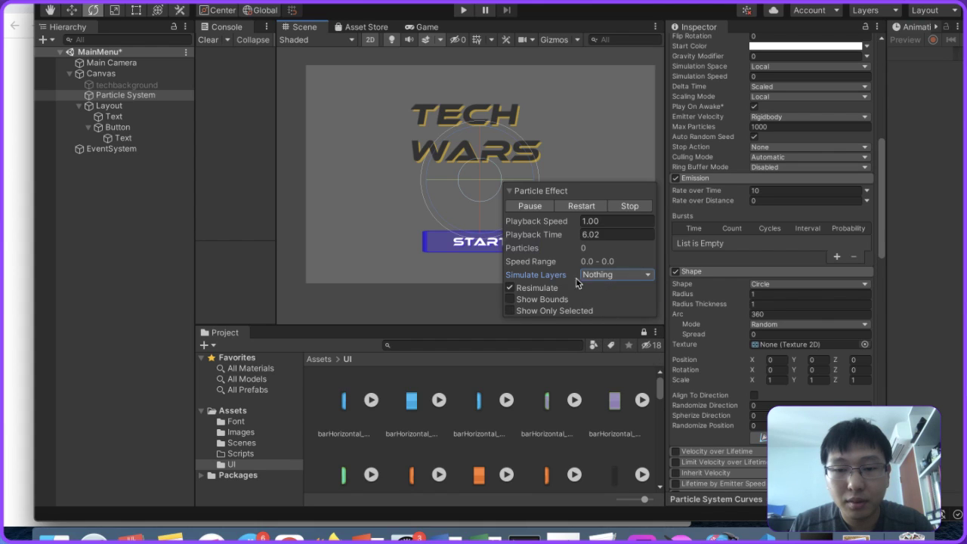
Step: Try the Edge emitter shape, then set the shape back to Circle
left_click(814, 284)
left_click(814, 295)
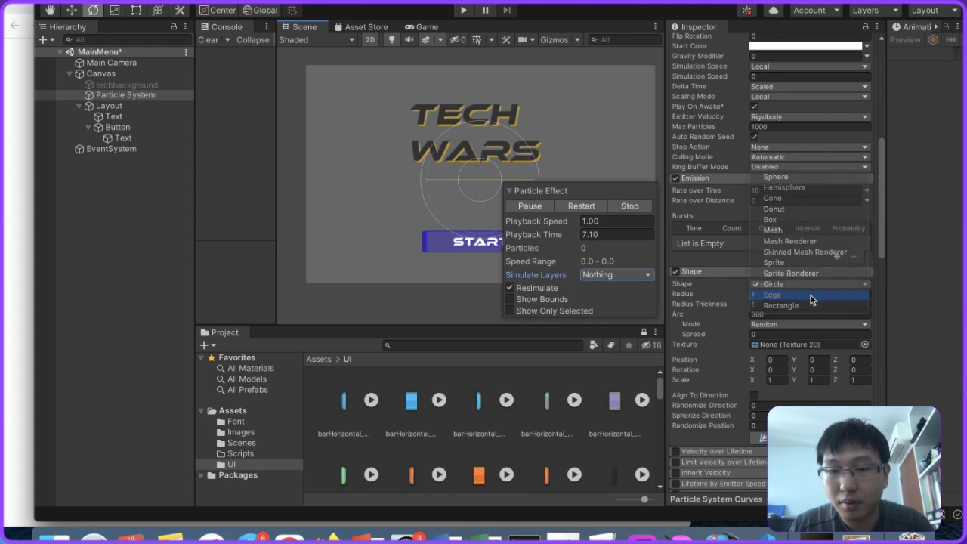
left_click(815, 284)
left_click(818, 273)
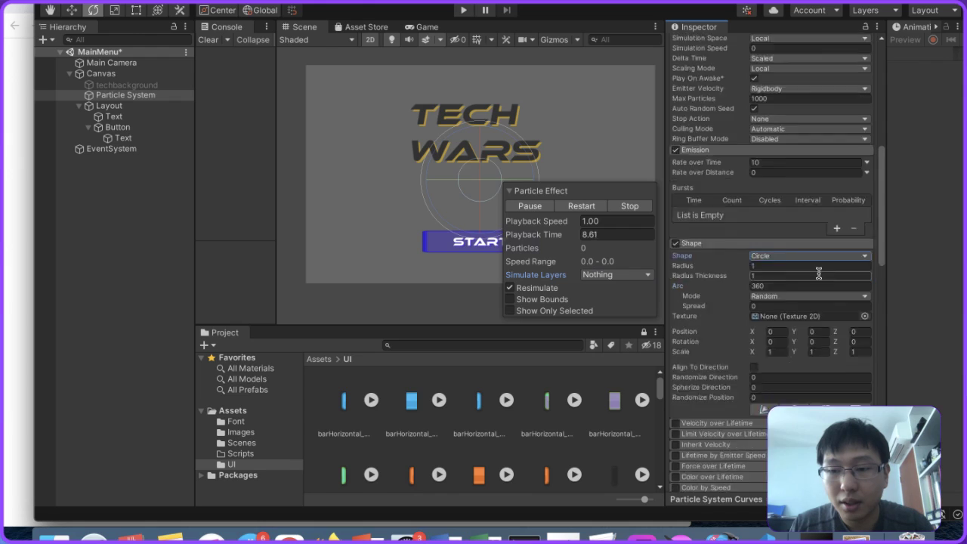
scroll(818, 274, "down", 10)
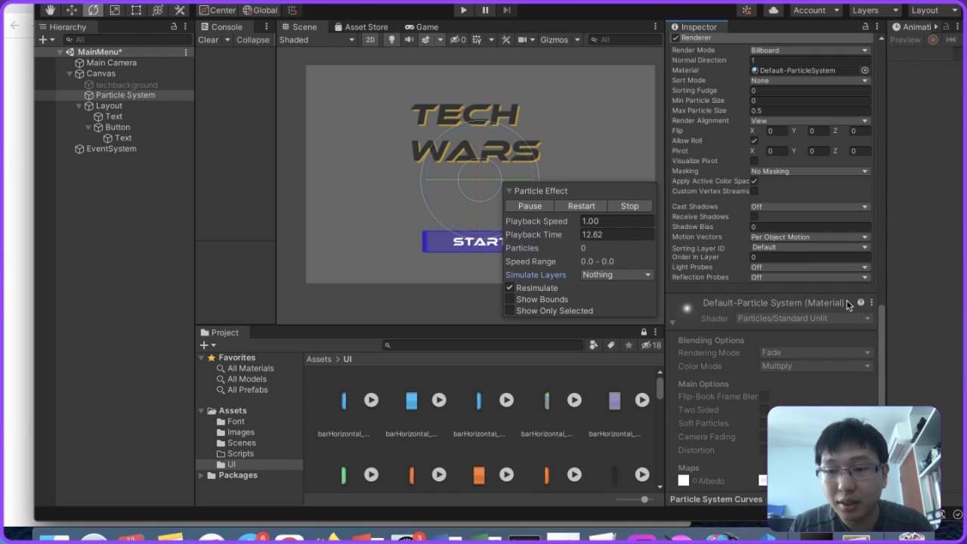
scroll(744, 404, "up", 15)
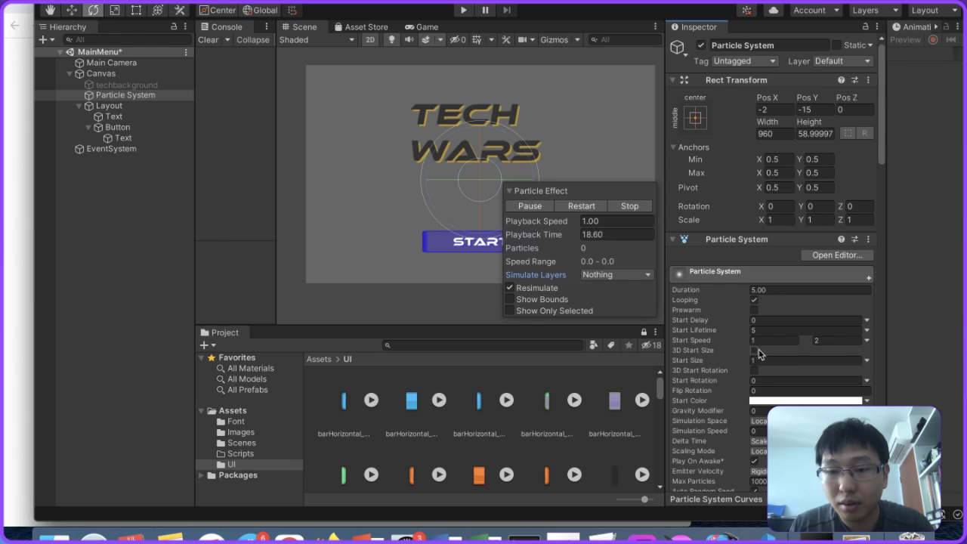
scroll(757, 367, "down", 3)
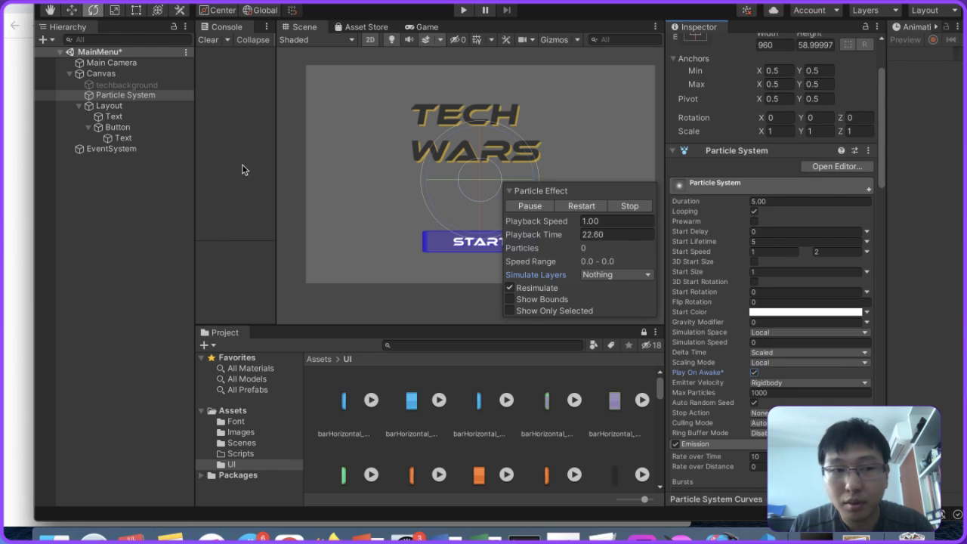
Step: Delete the old Particle System, add a new one under Canvas, and move it above Layout
right_click(128, 95)
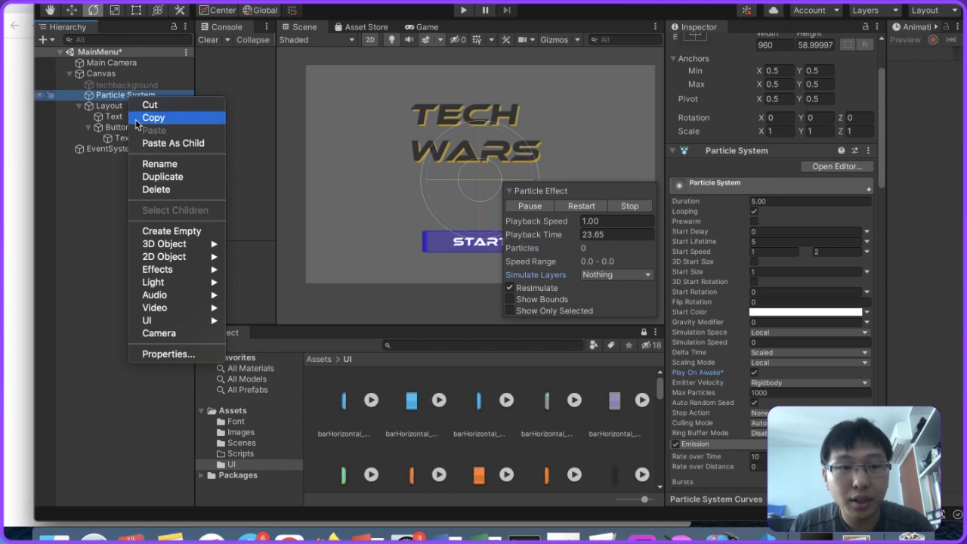
left_click(159, 189)
right_click(122, 73)
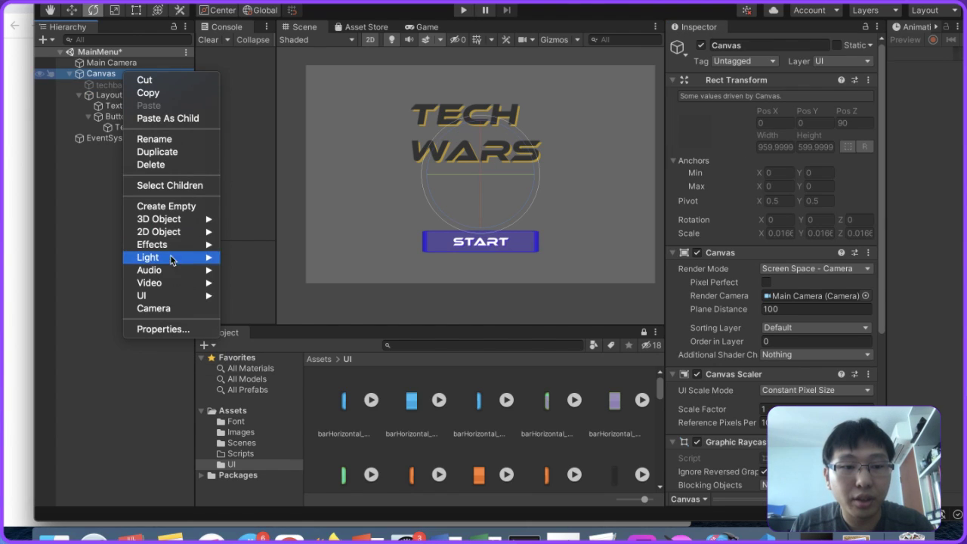
mouse_move(182, 244)
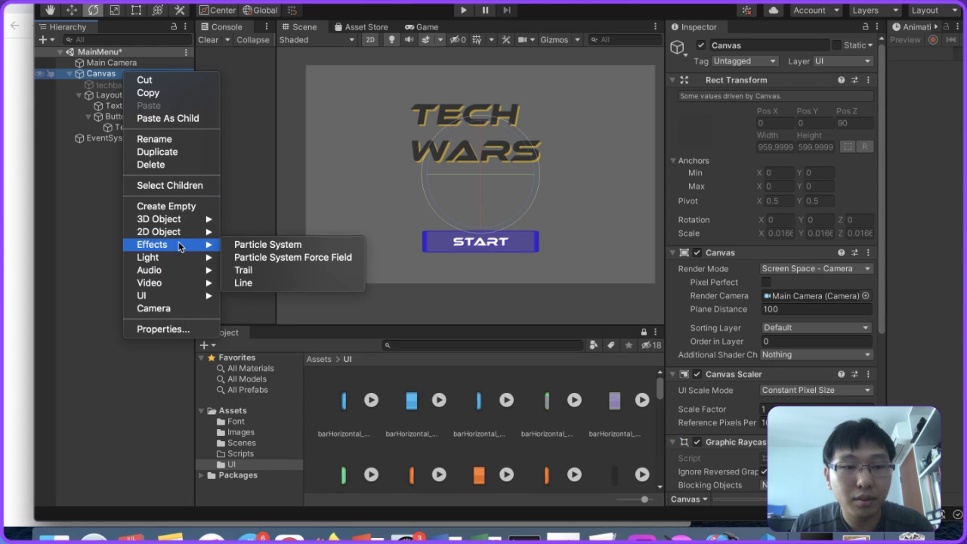
left_click(256, 246)
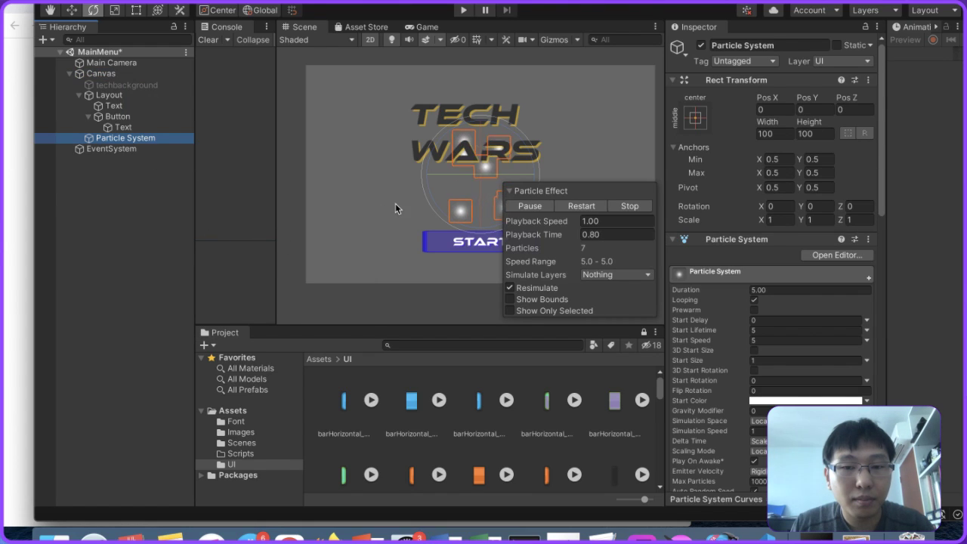
left_click_drag(143, 141, 121, 91)
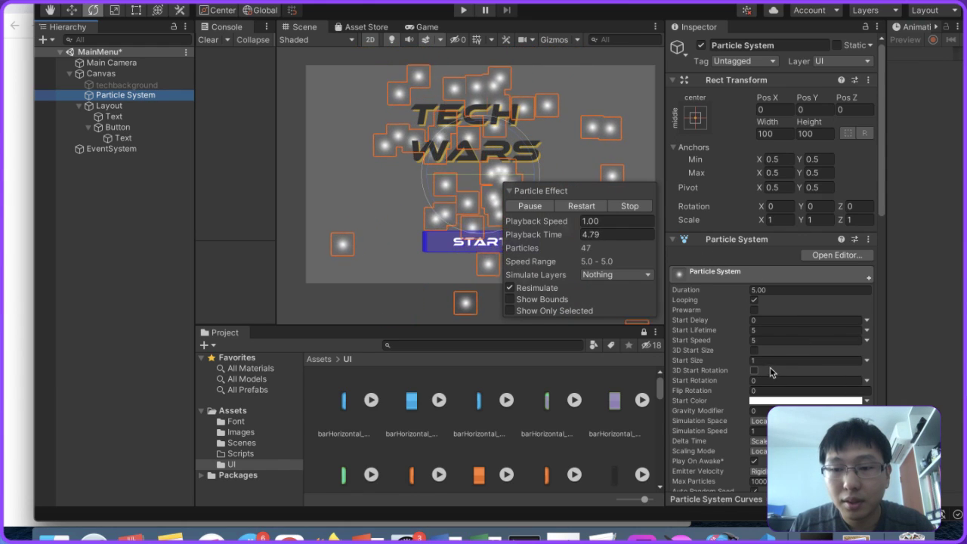
scroll(812, 281, "down", 3)
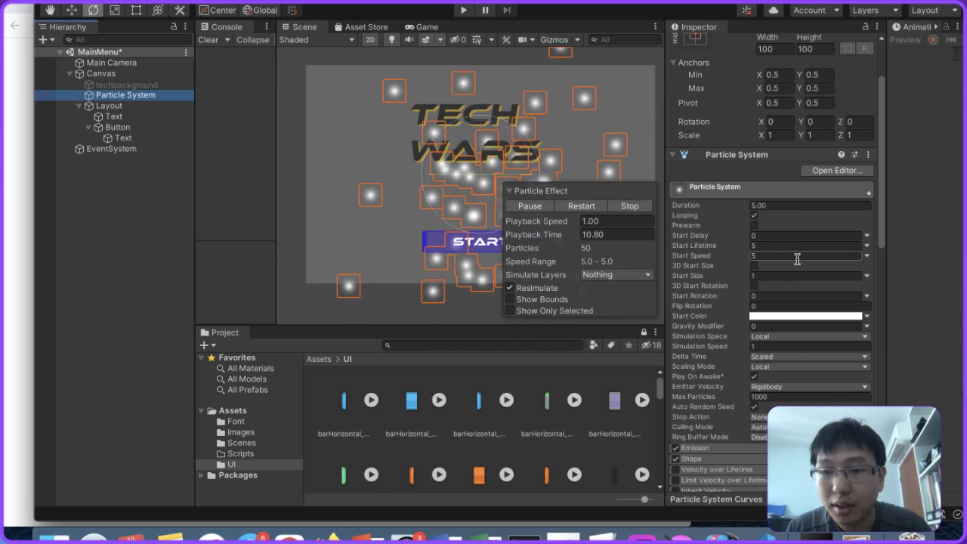
Step: Set Start Speed to Random Between Two Constants, 2 to 5, and enter play mode
left_click(820, 255)
type("1")
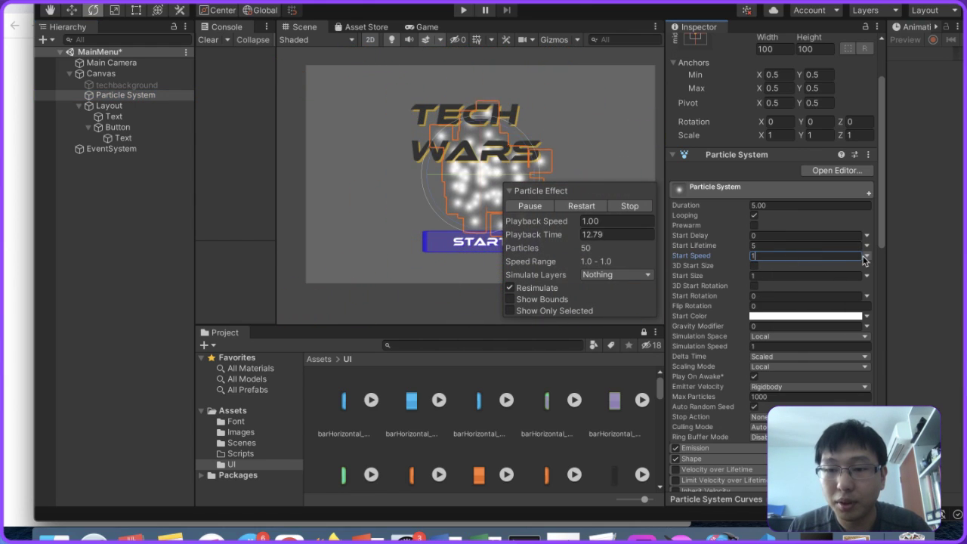
left_click(867, 256)
left_click(891, 290)
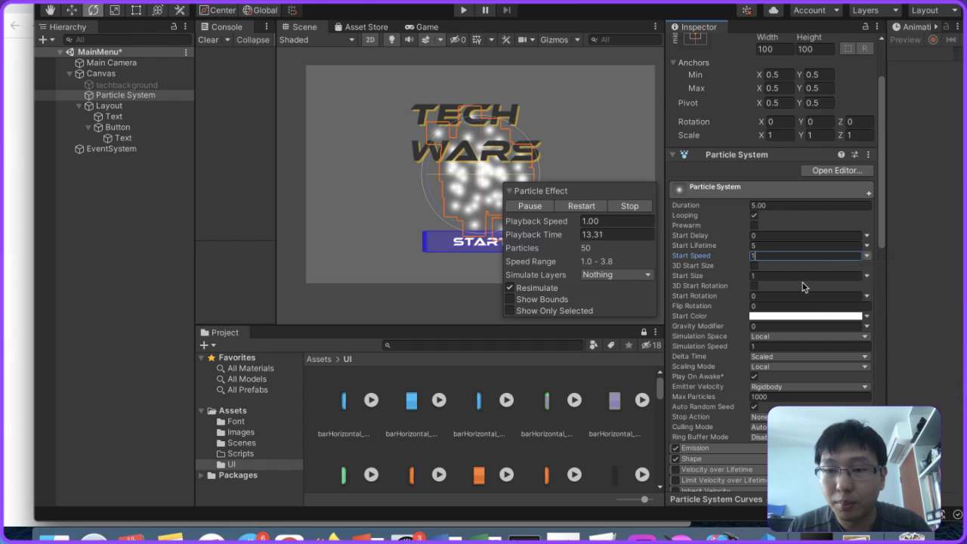
type("2")
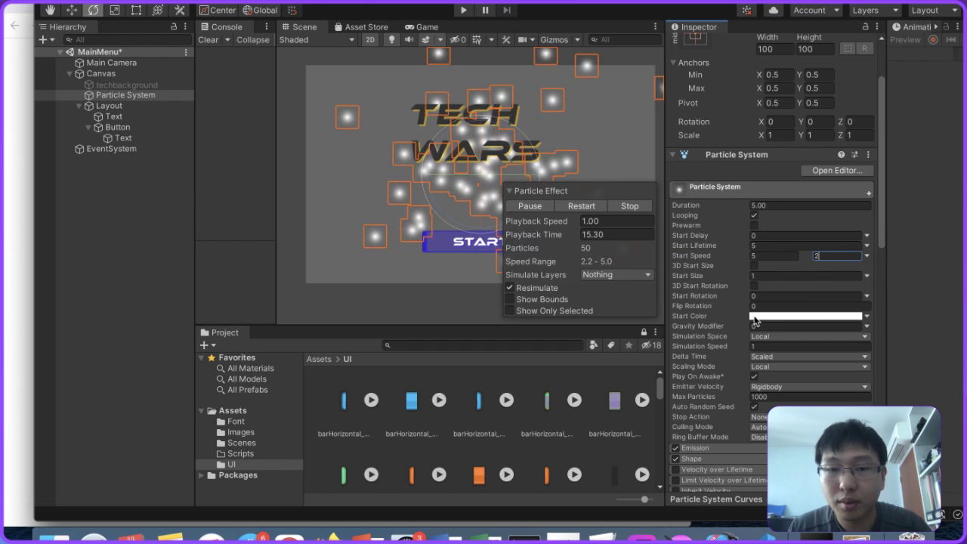
scroll(790, 340, "down", 5)
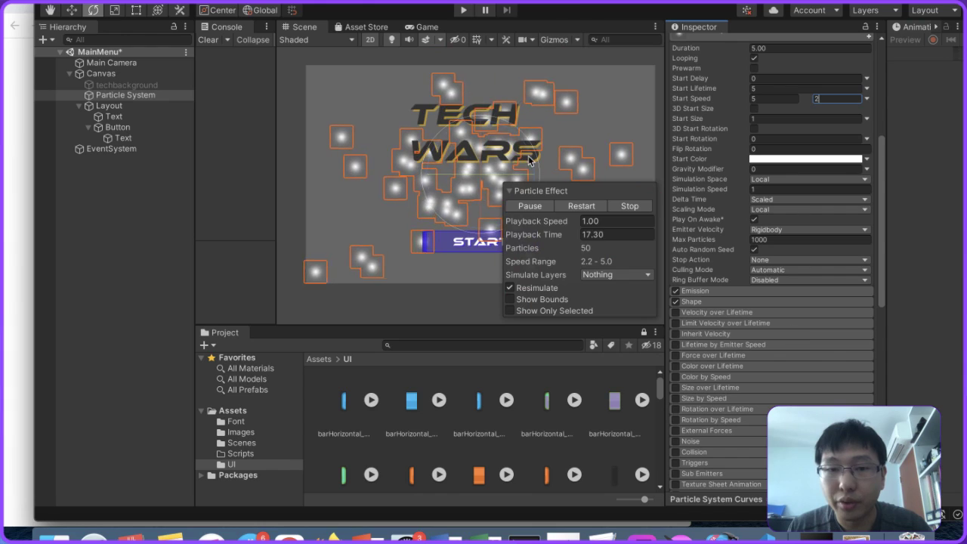
left_click(461, 10)
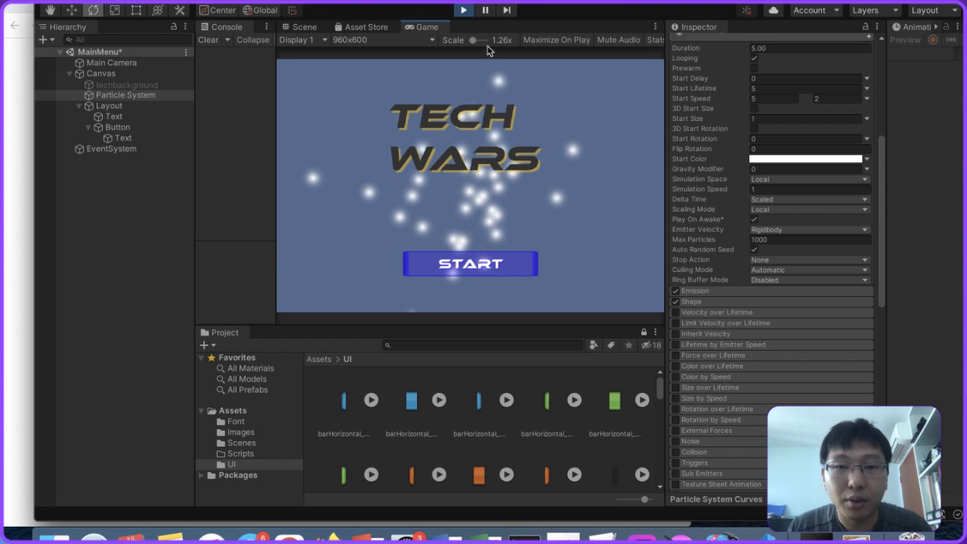
Step: Re-enable the techbackground circuit-board background and preview the running menu
left_click(464, 11)
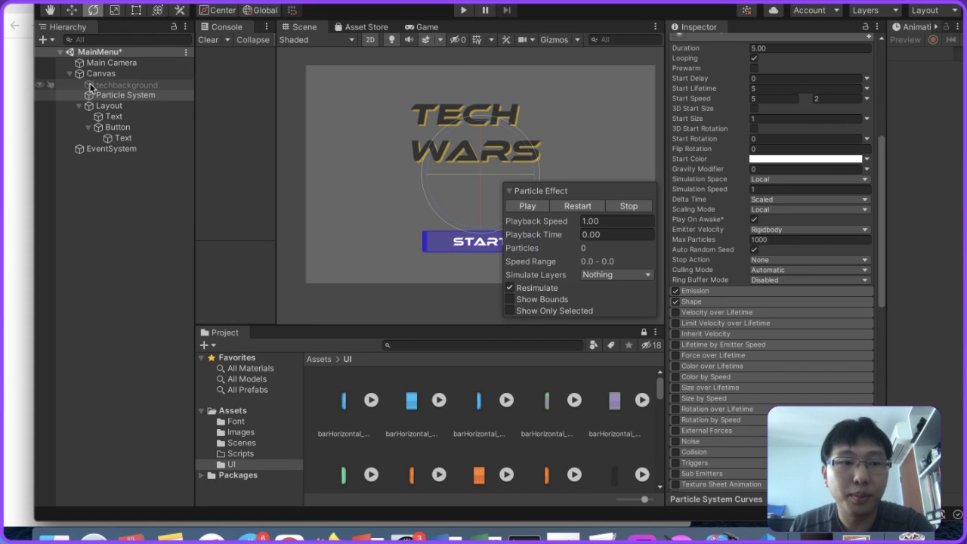
left_click(124, 85)
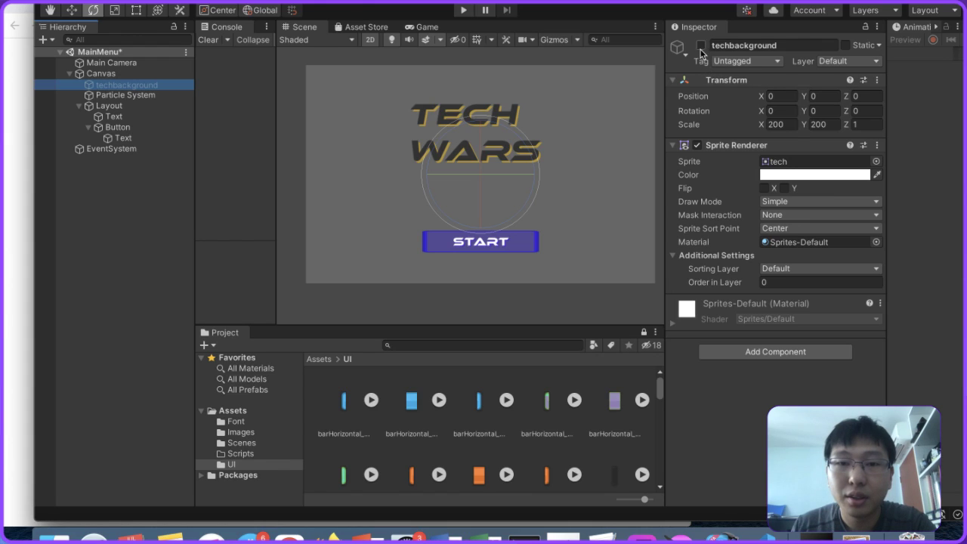
left_click(702, 46)
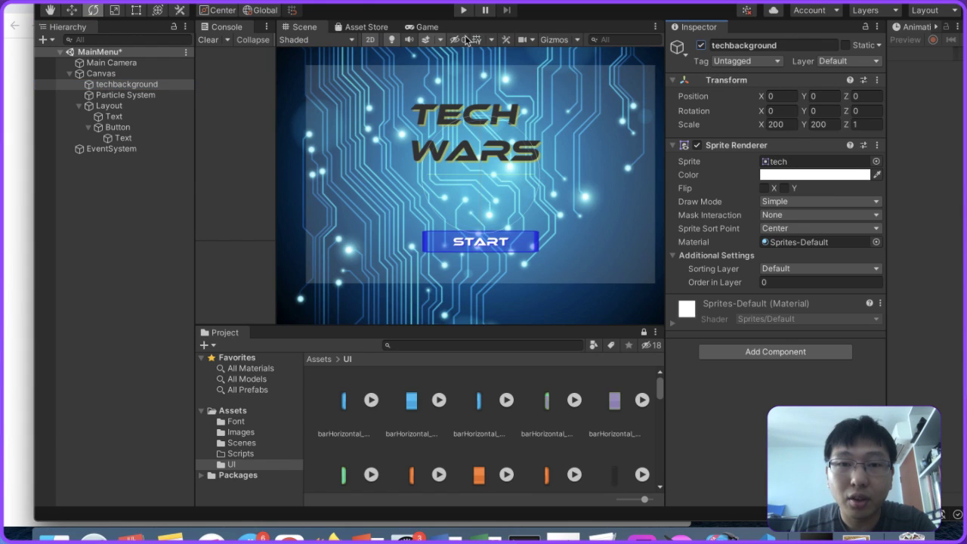
left_click(462, 11)
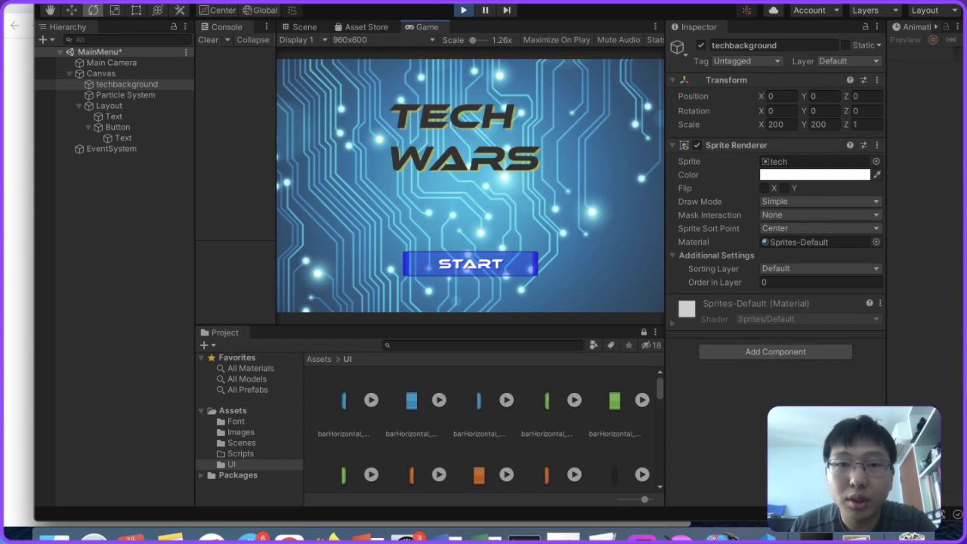
Step: Put the Particle System on the Default layer and run the scene again
left_click(463, 10)
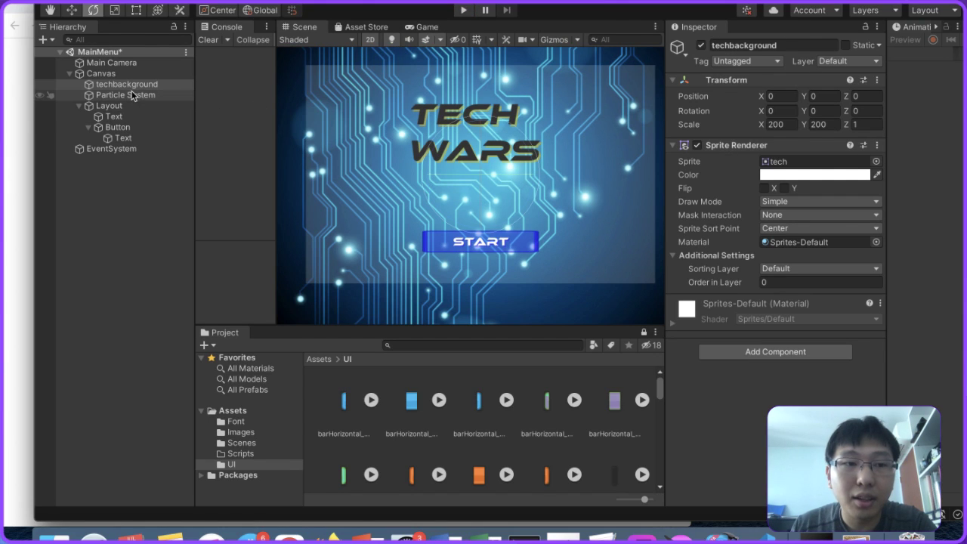
left_click(135, 94)
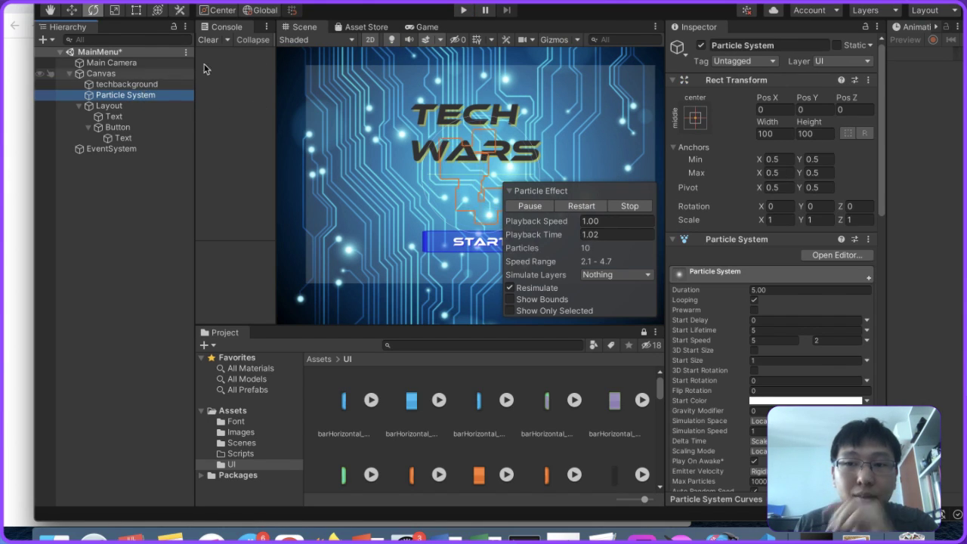
left_click(825, 62)
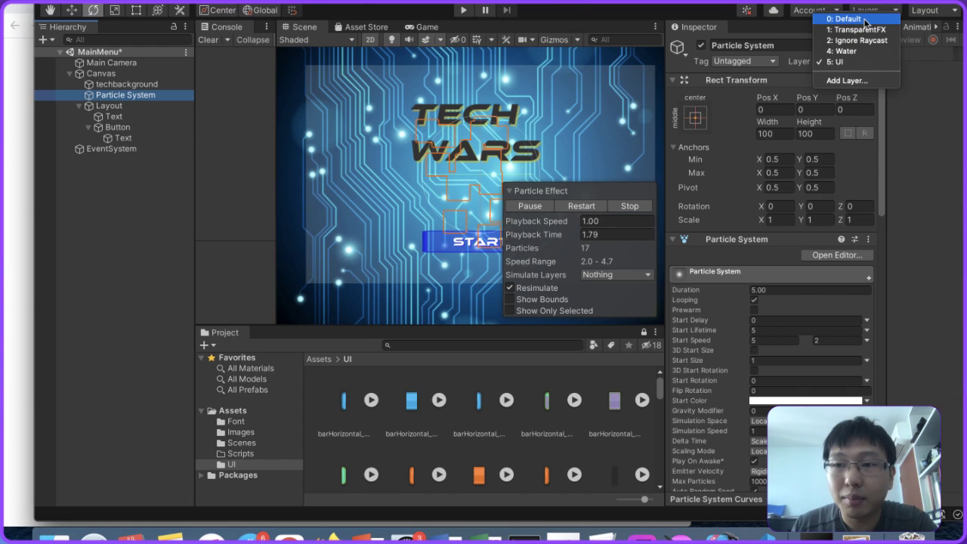
left_click(831, 16)
left_click(464, 11)
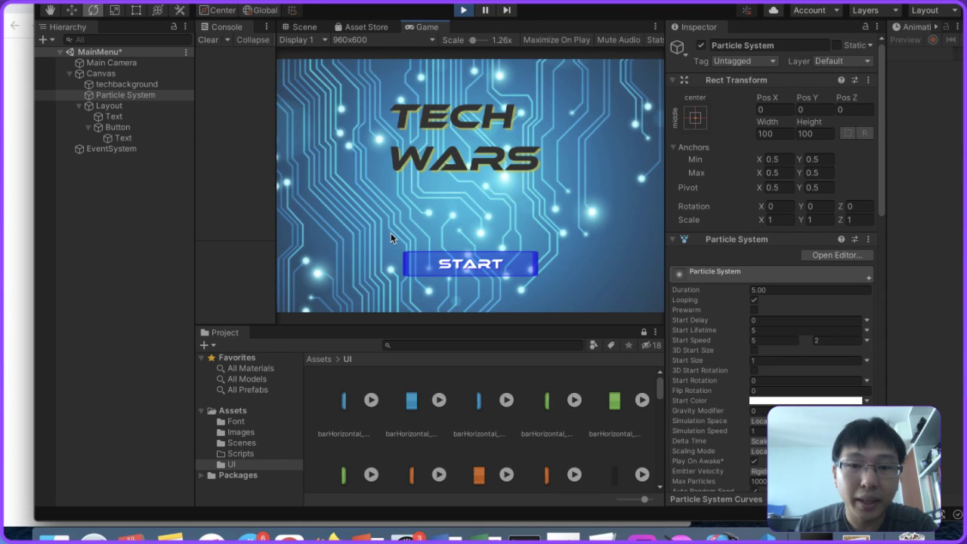
Step: Reorder the Particle System above techbackground inside the Canvas and test the layering
left_click(463, 10)
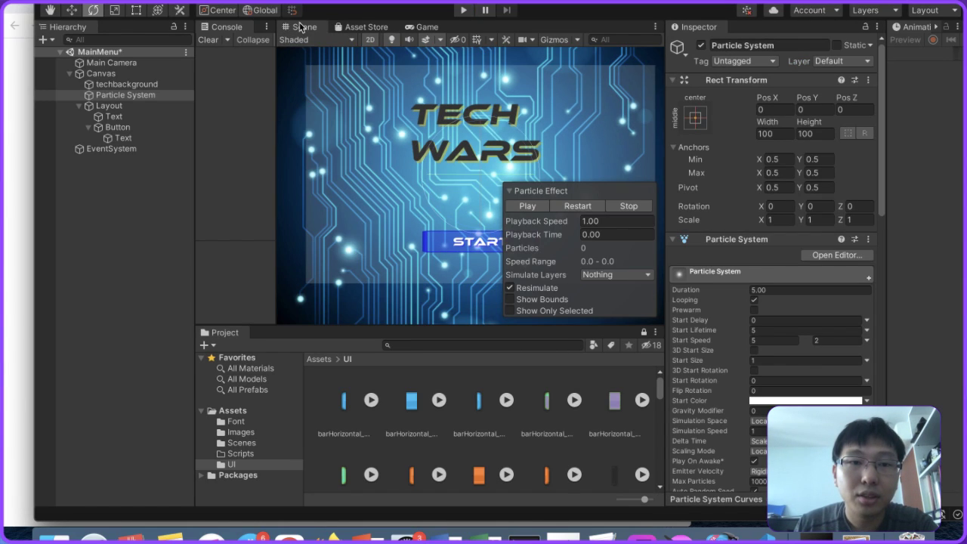
left_click_drag(132, 90, 137, 85)
left_click(457, 9)
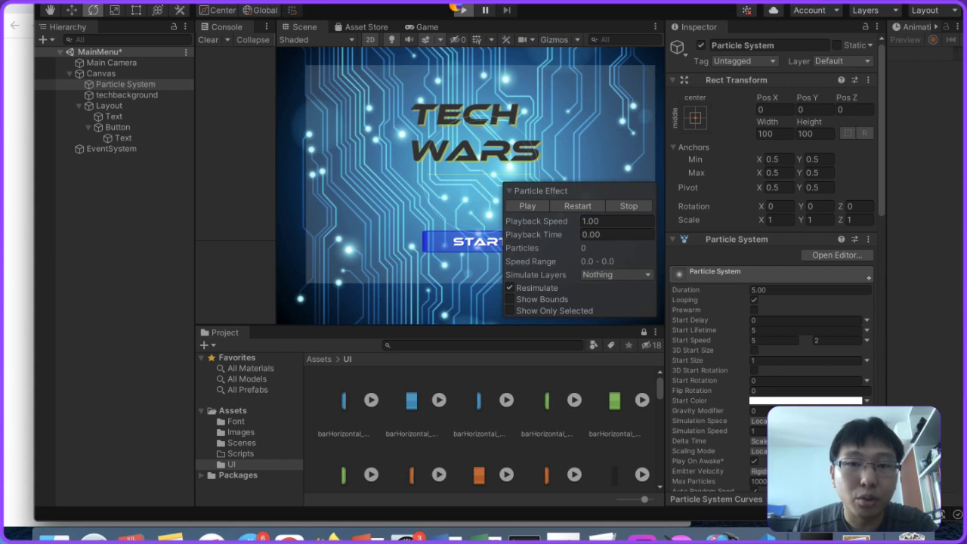
Step: Move the Particle System out of the Canvas to the root below Main Camera and rerun
left_click(461, 9)
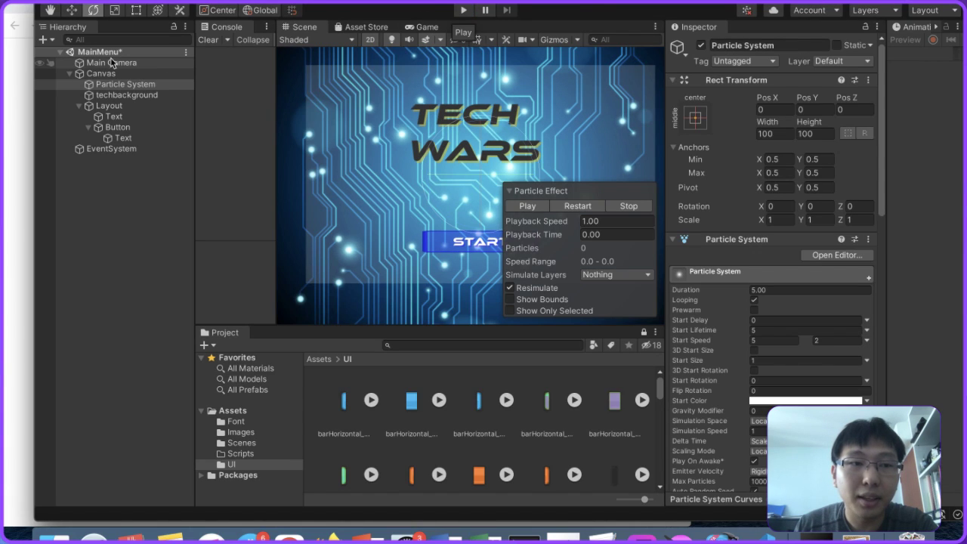
left_click_drag(93, 85, 90, 73)
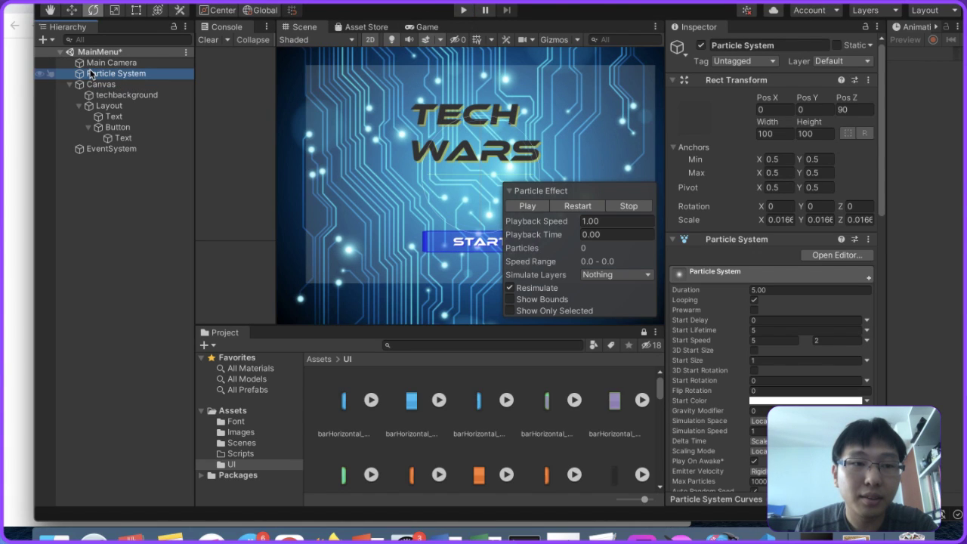
double_click(99, 73)
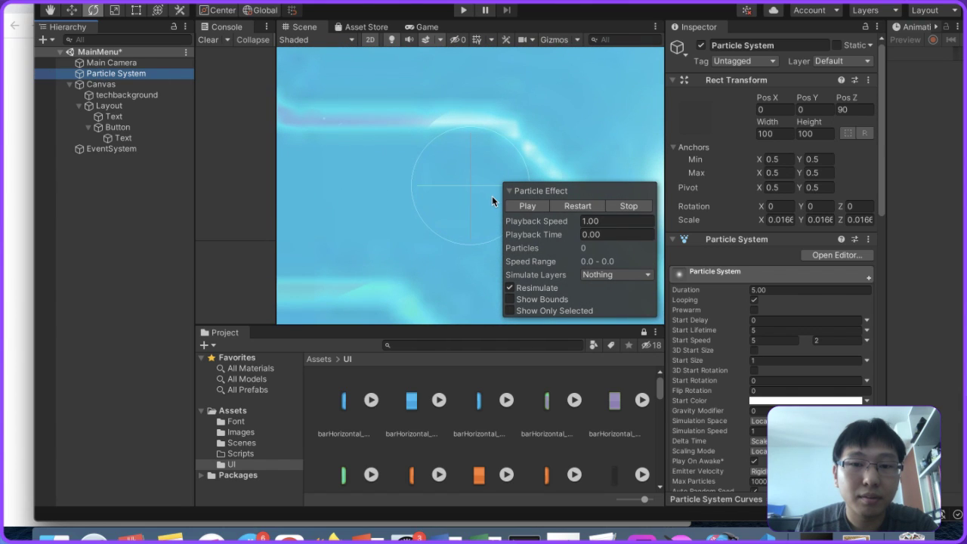
scroll(492, 196, "down", 5)
scroll(491, 196, "up", 1)
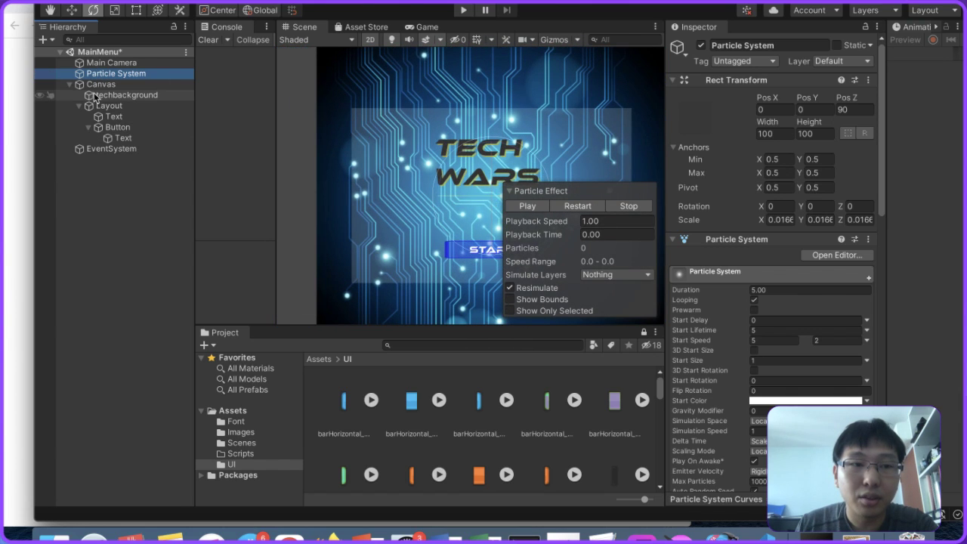
left_click(463, 10)
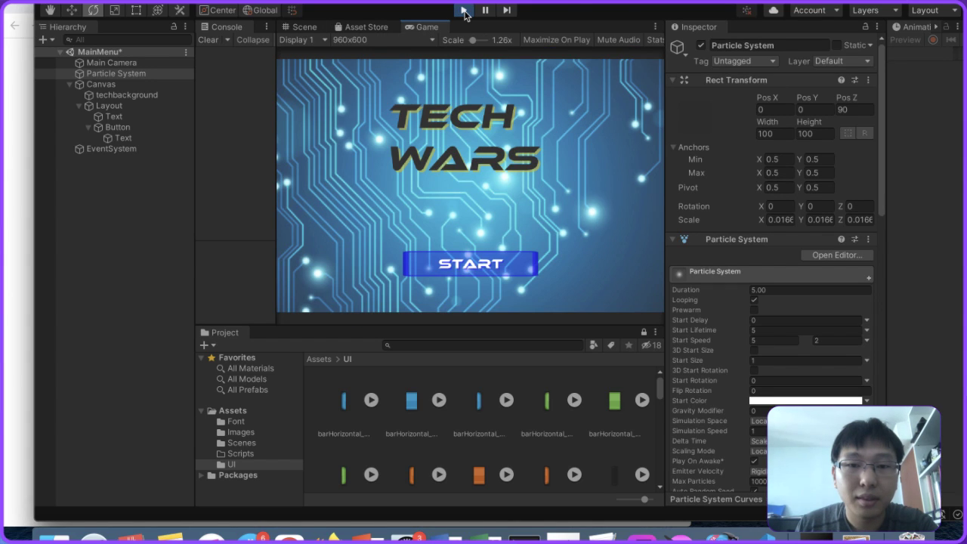
Step: Disable the techbackground object and preview the plain grey menu
left_click(462, 12)
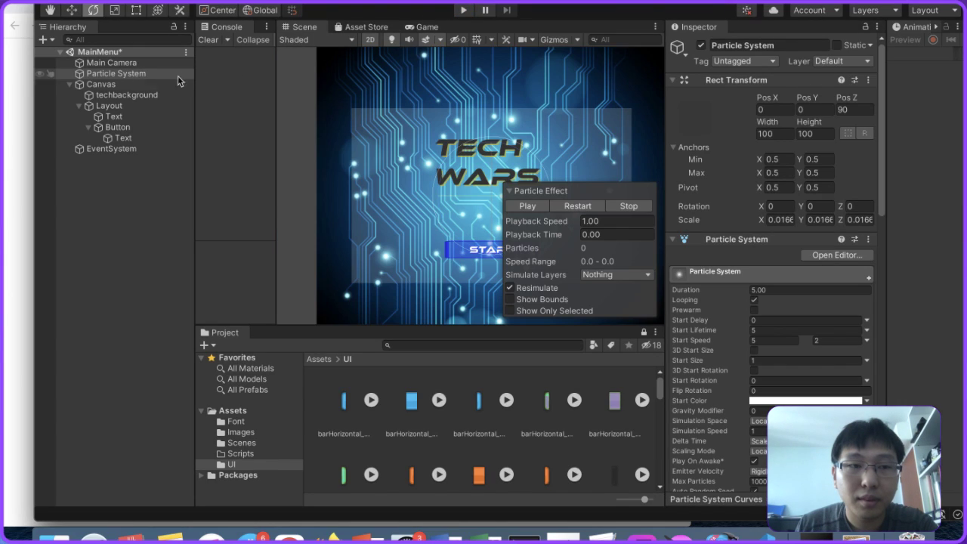
left_click(133, 87)
left_click(167, 106)
left_click(163, 96)
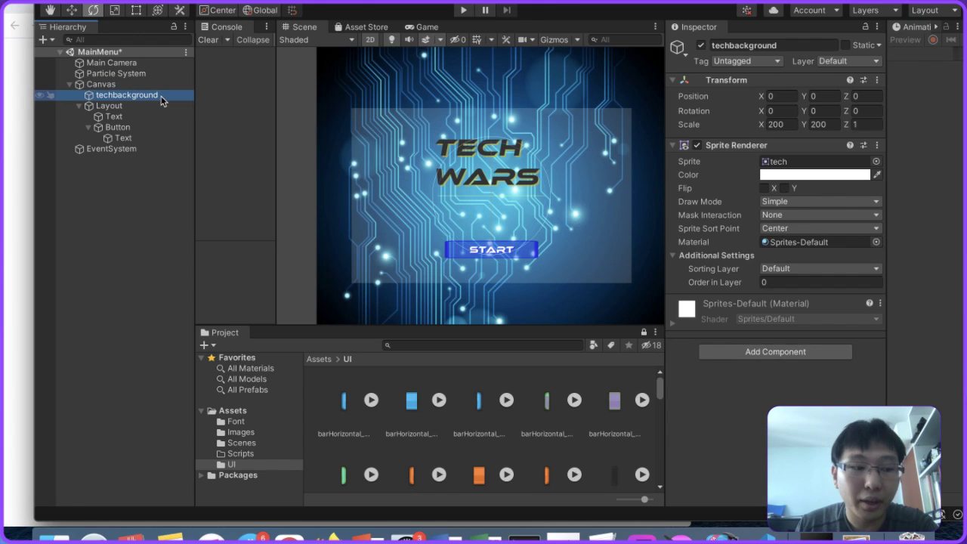
left_click(701, 45)
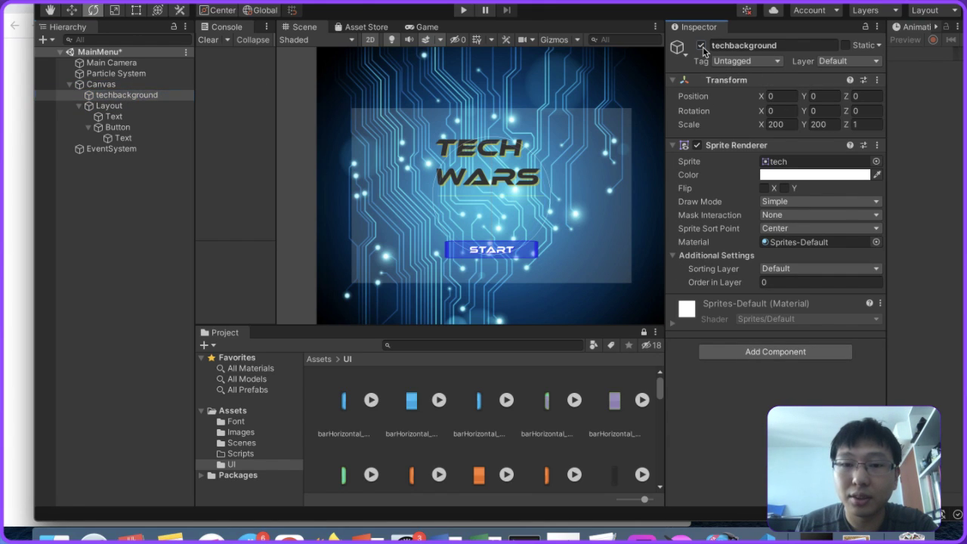
left_click(459, 10)
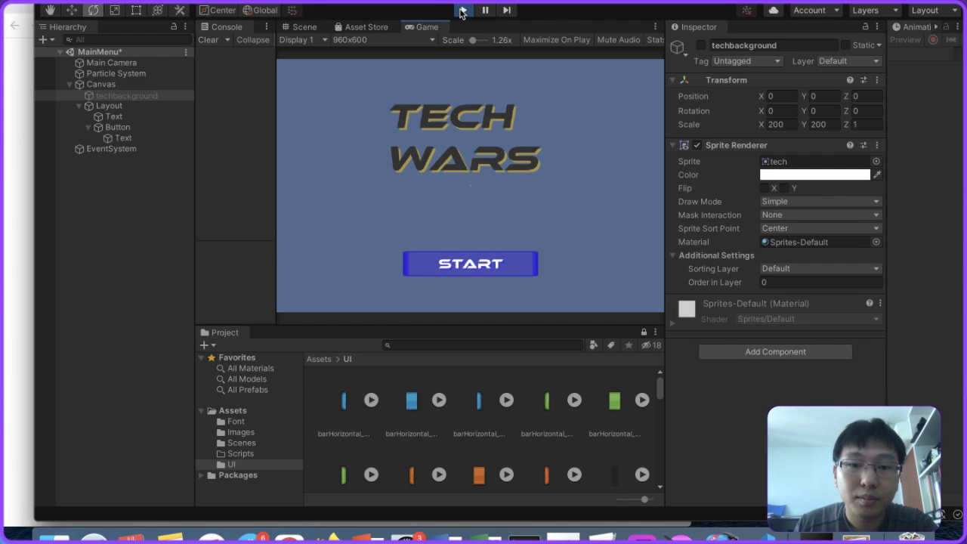
Step: Stop the preview and select the Particle System in the Hierarchy
left_click(462, 11)
left_click(129, 84)
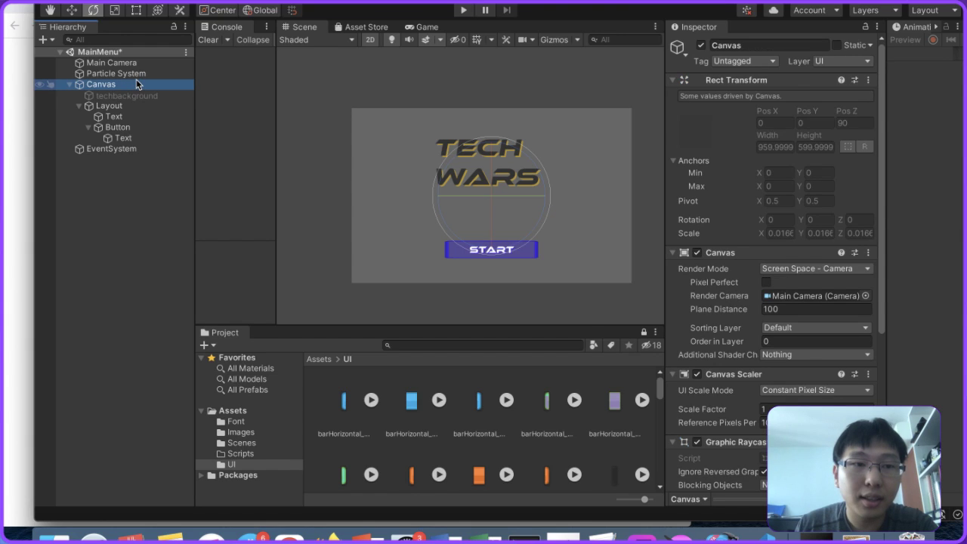
left_click(135, 96)
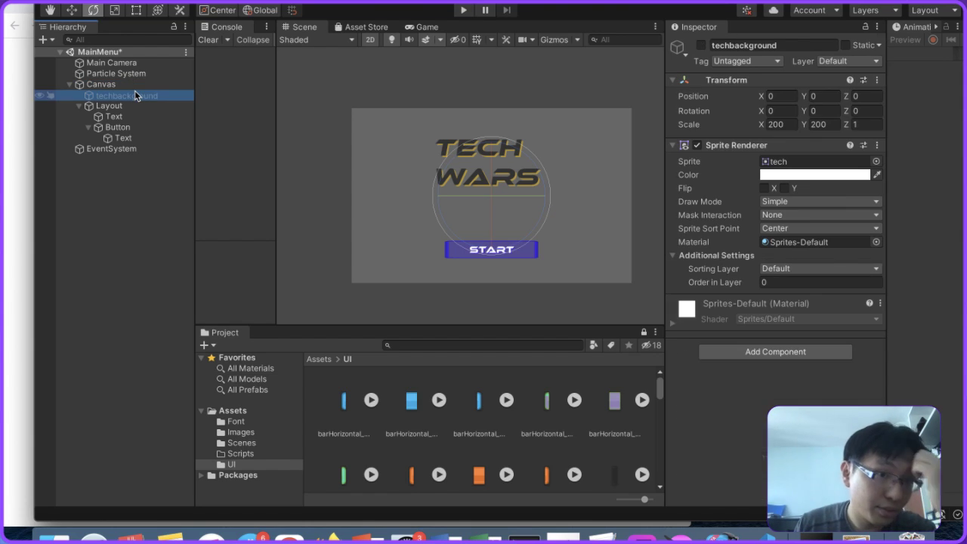
left_click(139, 76)
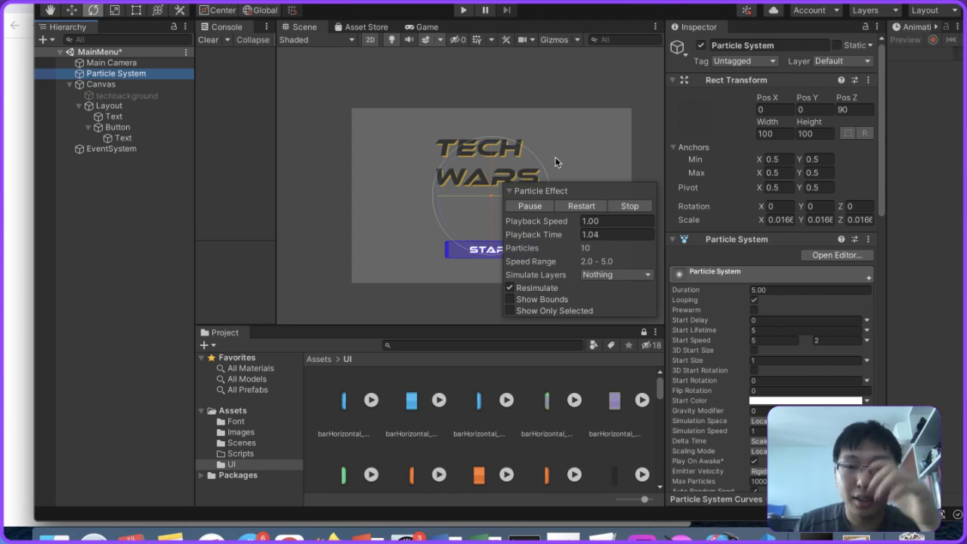
Step: Frame the Particle System and look through its Inspector settings, including its width
scroll(458, 195, "up", 5)
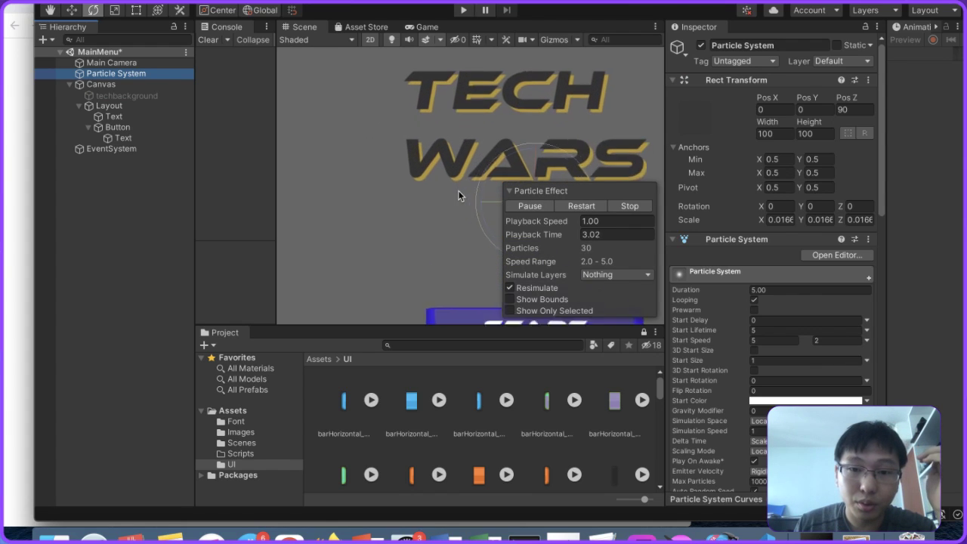
double_click(173, 75)
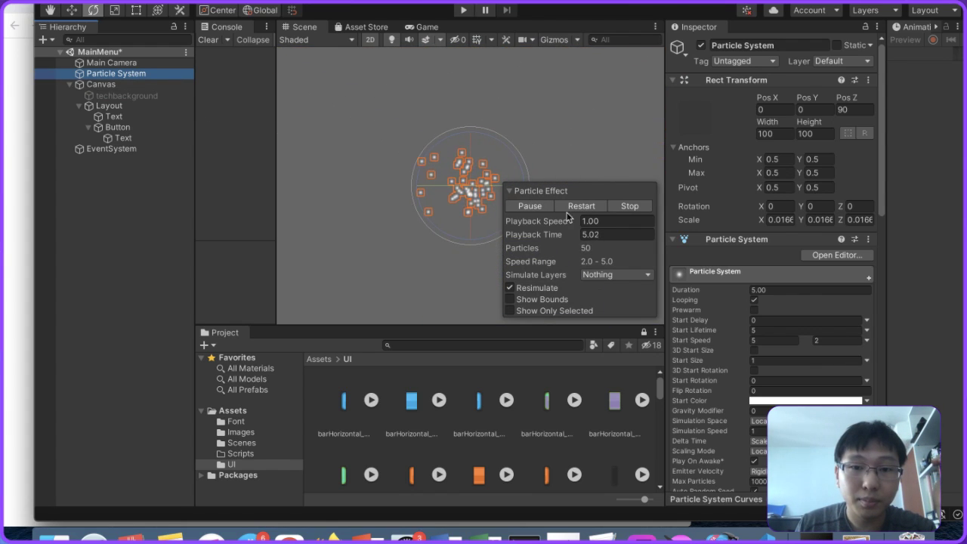
scroll(497, 218, "down", 5)
scroll(496, 218, "down", 5)
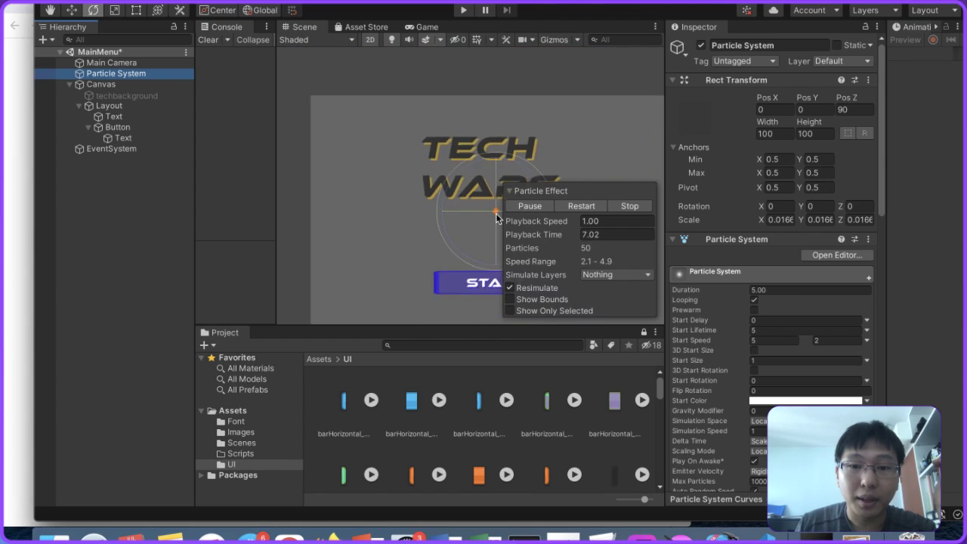
scroll(496, 218, "up", 3)
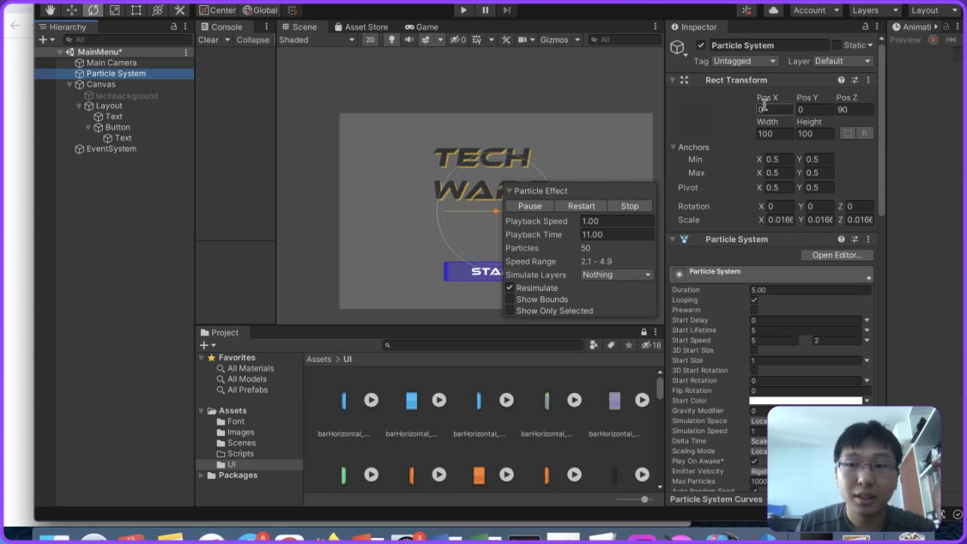
left_click(778, 134)
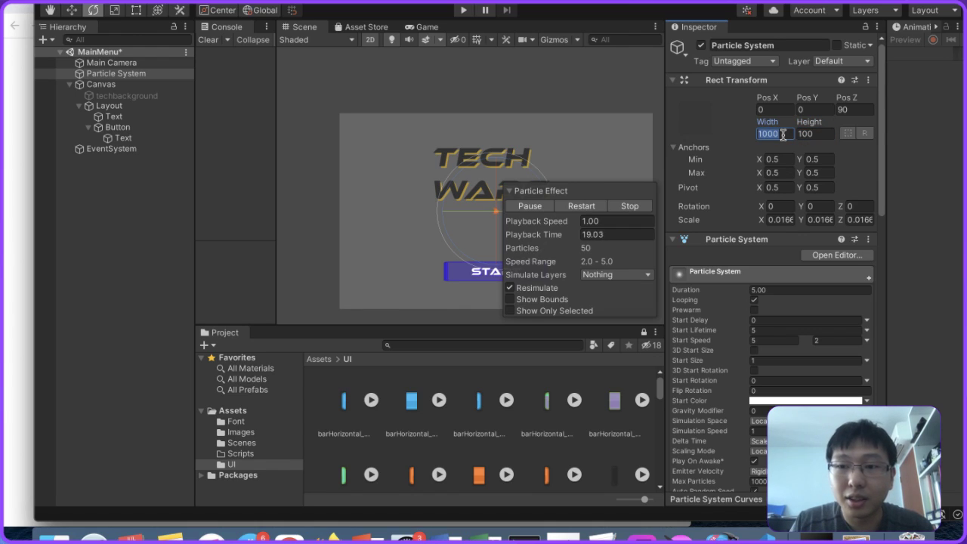
scroll(809, 321, "down", 3)
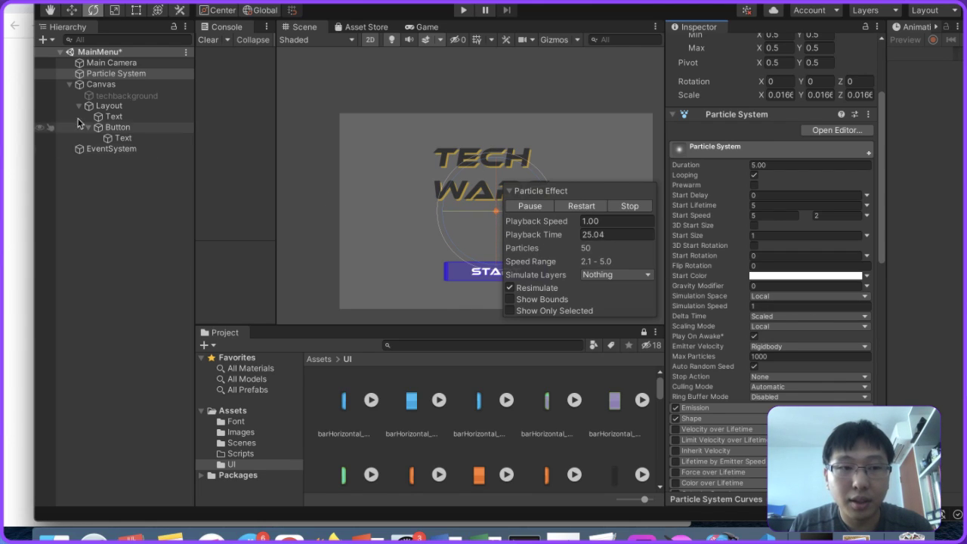
Step: Cycle the transform tools to the Rect tool, then switch to Chrome
left_click(98, 75)
key("w")
key("e")
key("r")
key("t")
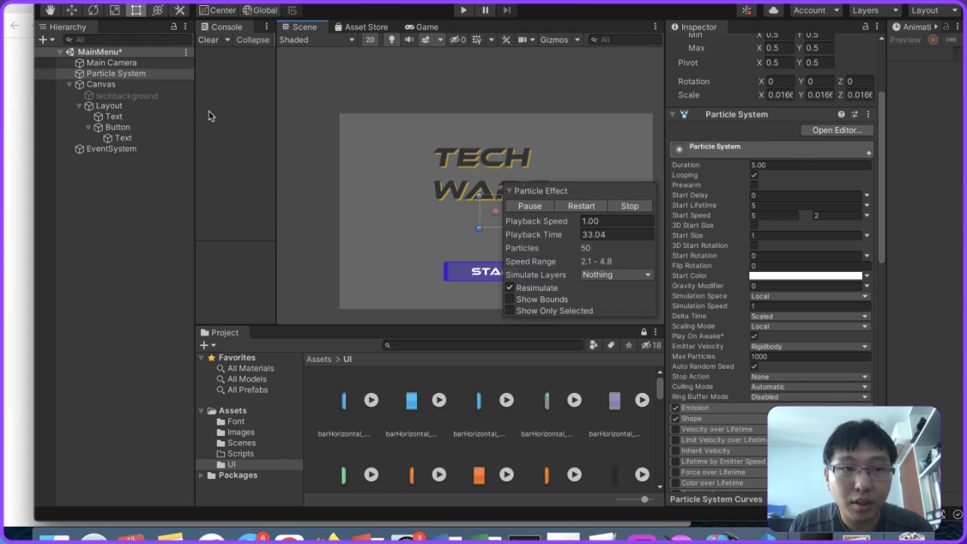
key("super+Tab")
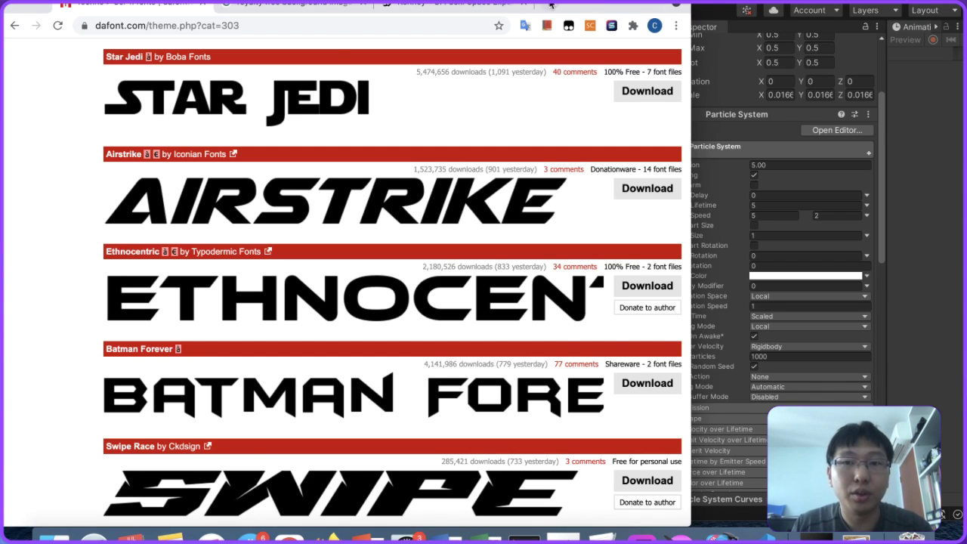
Step: Google 'how to make particle system appear in front of background unity' and read the Unity Answers thread
left_click(551, 6)
type("how to make ")
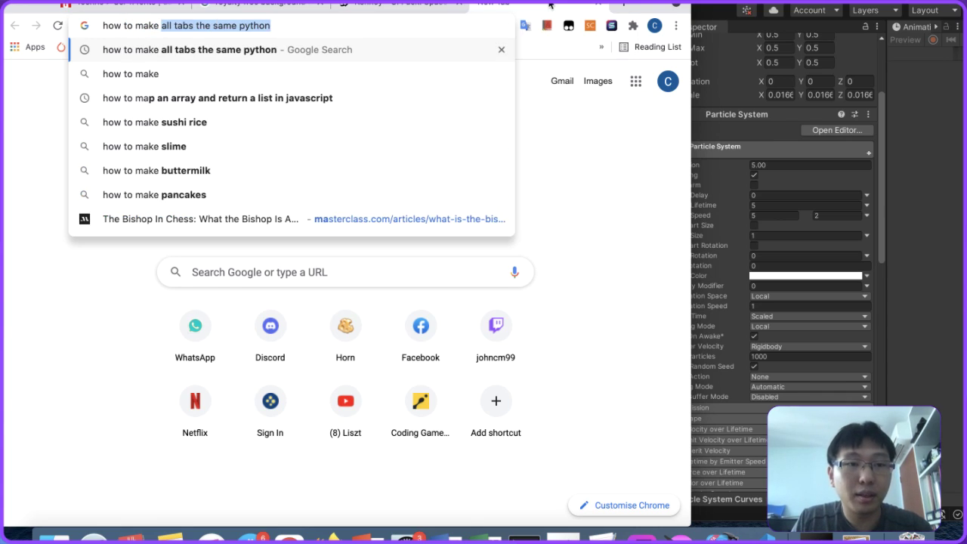
type("particle syst")
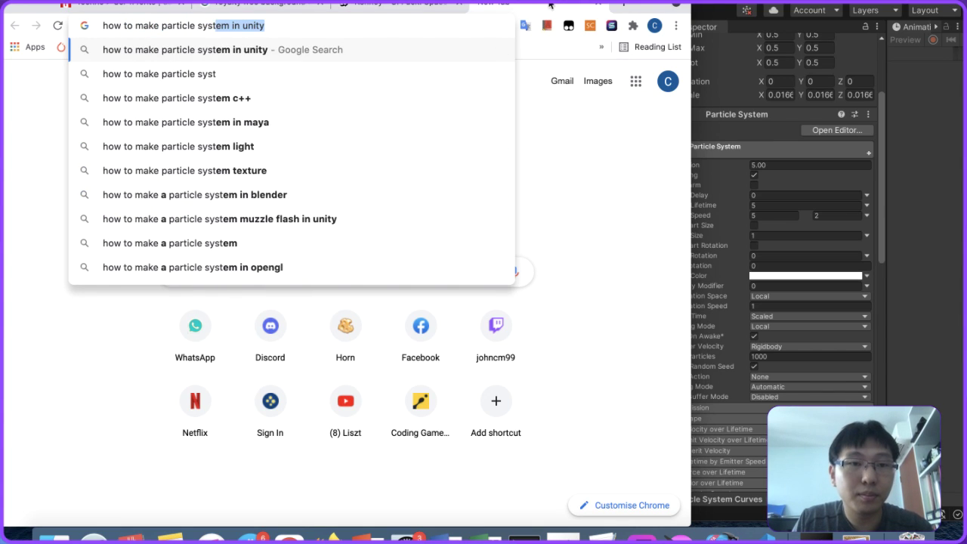
type("em appear in front of")
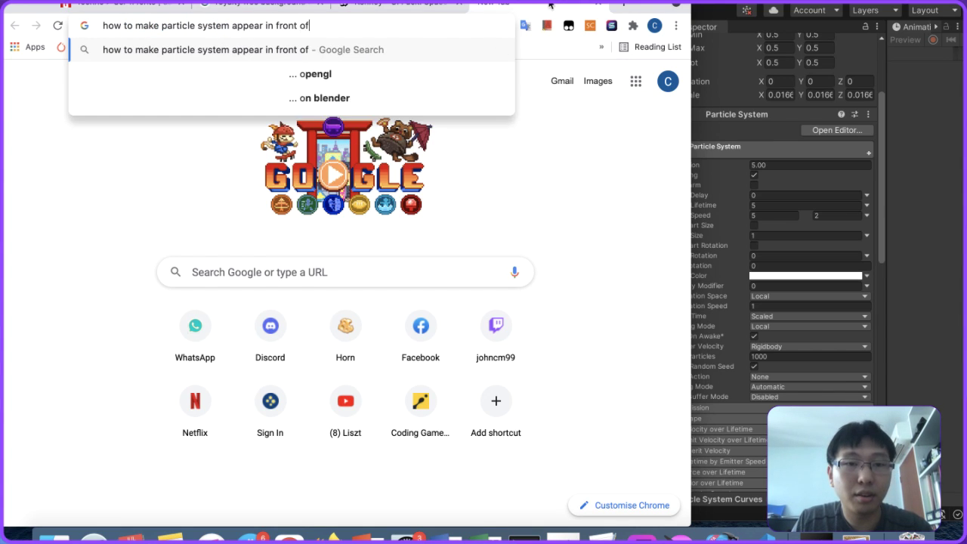
type(" background uni")
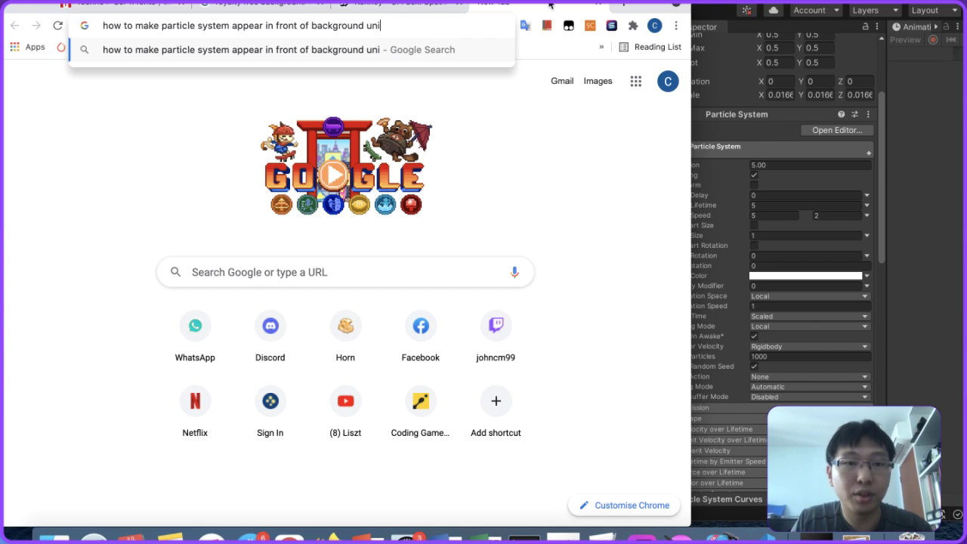
type("ty")
key("Return")
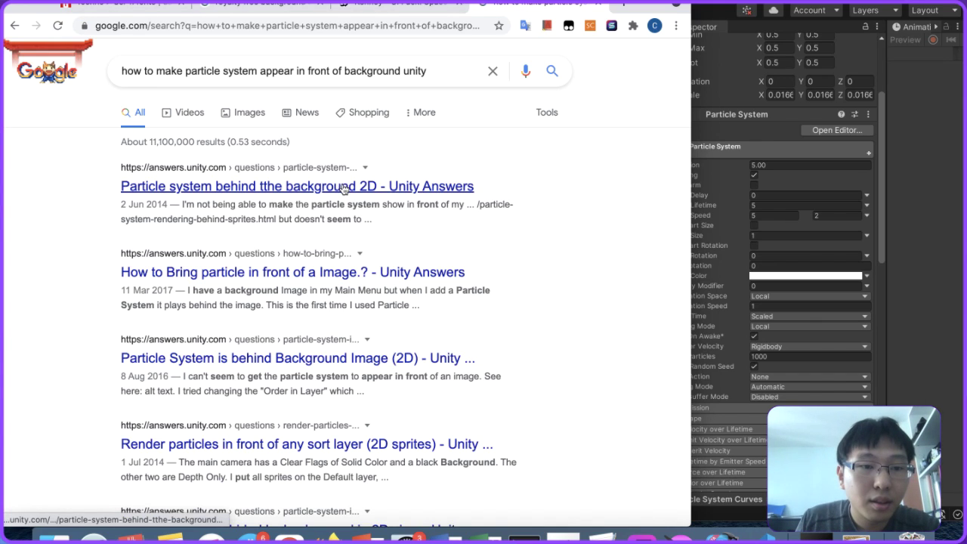
left_click(344, 186)
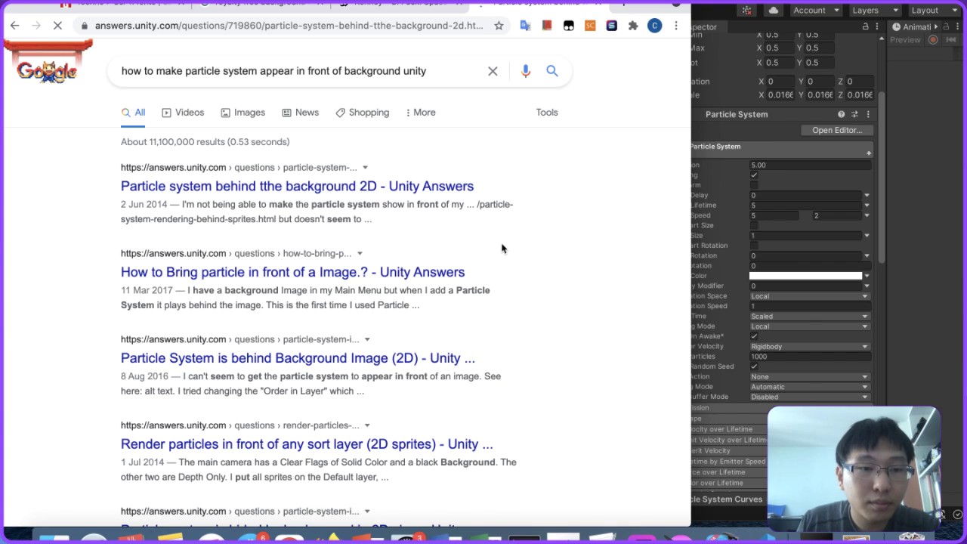
scroll(502, 248, "down", 6)
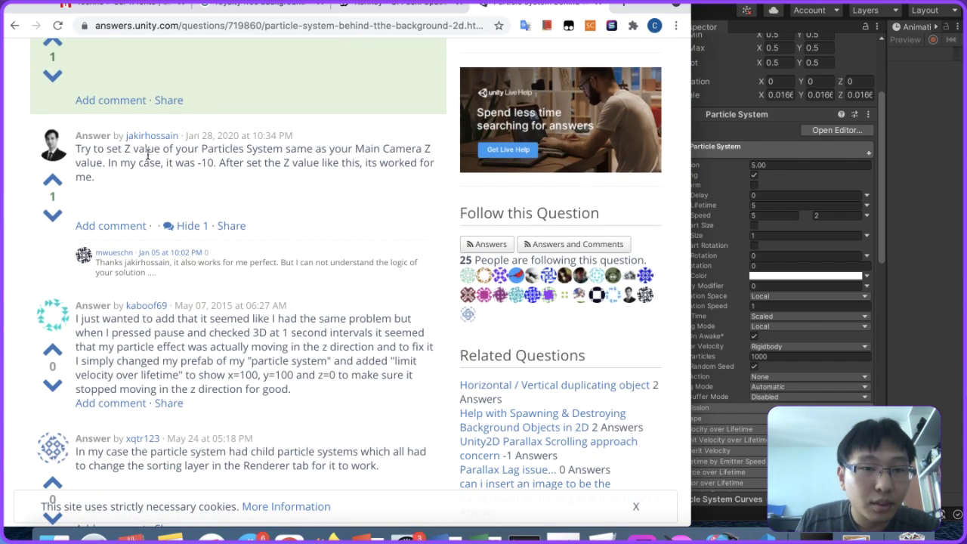
Step: Set the Particle System's Pos Z to -6000 and move it under the Canvas
left_click(745, 205)
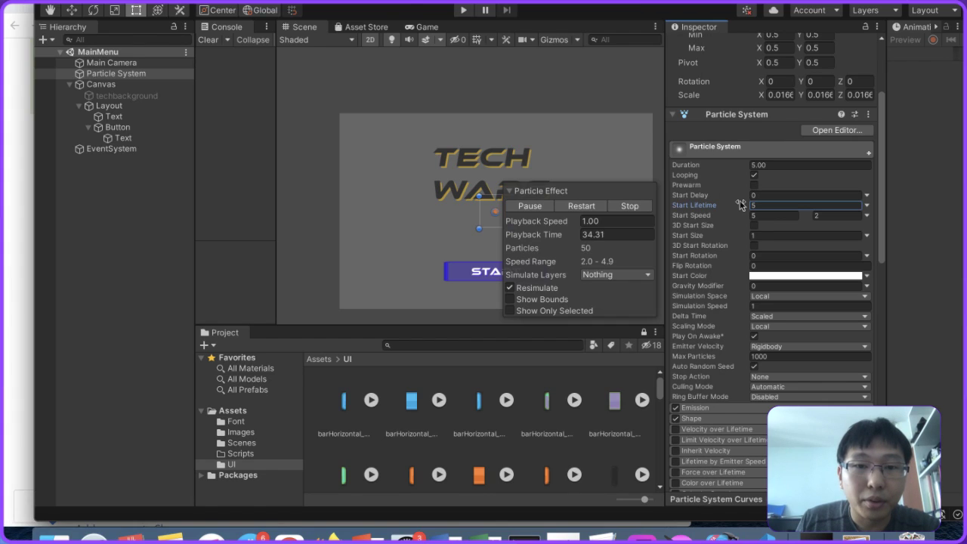
left_click(119, 76)
left_click(114, 64)
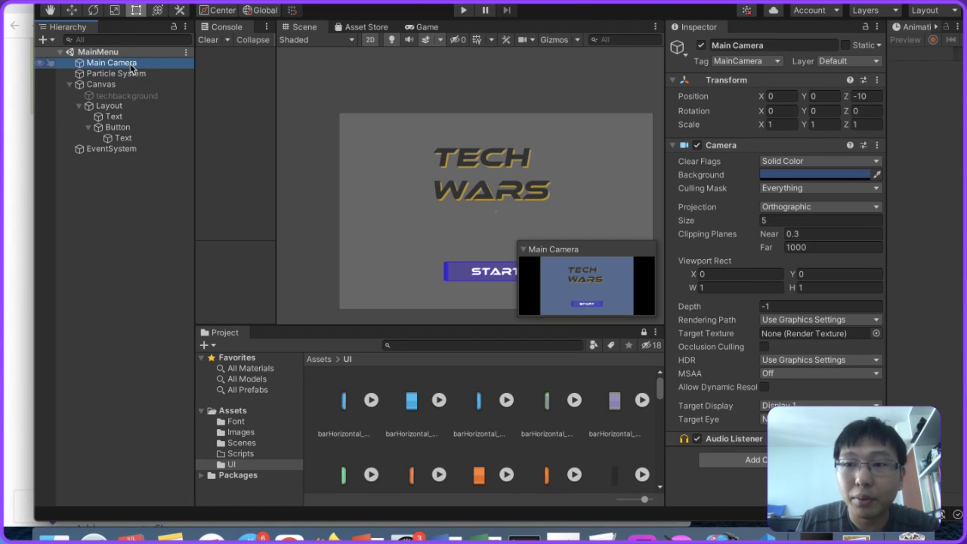
left_click(120, 74)
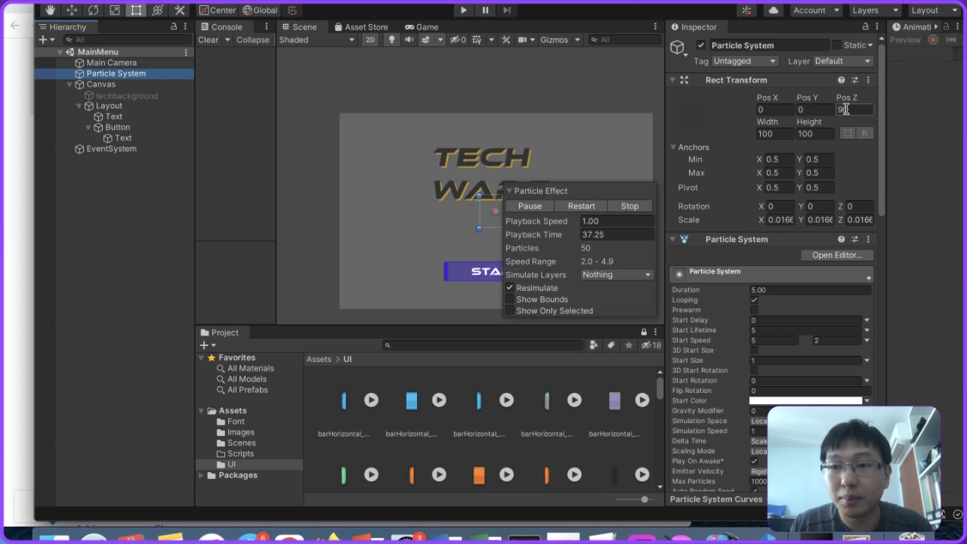
left_click(845, 109)
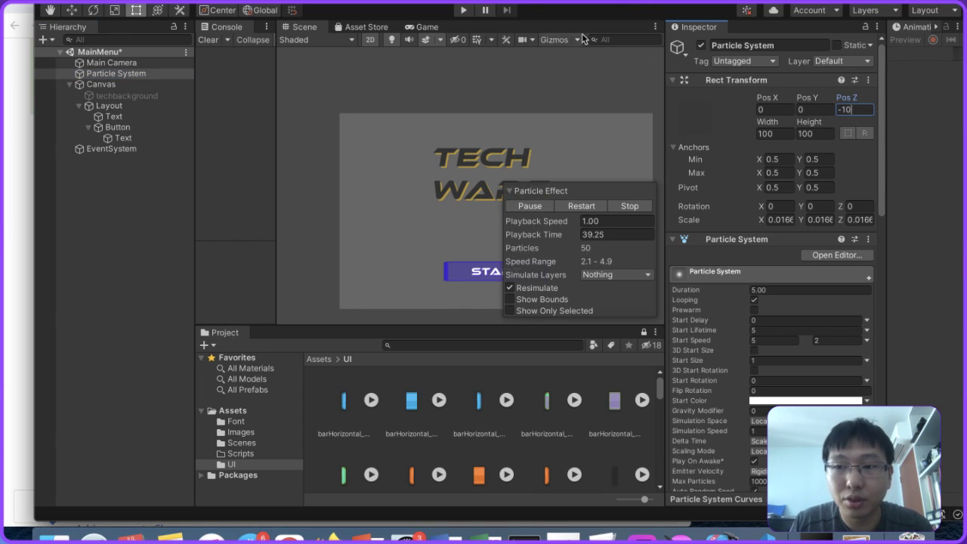
left_click_drag(96, 74, 89, 85)
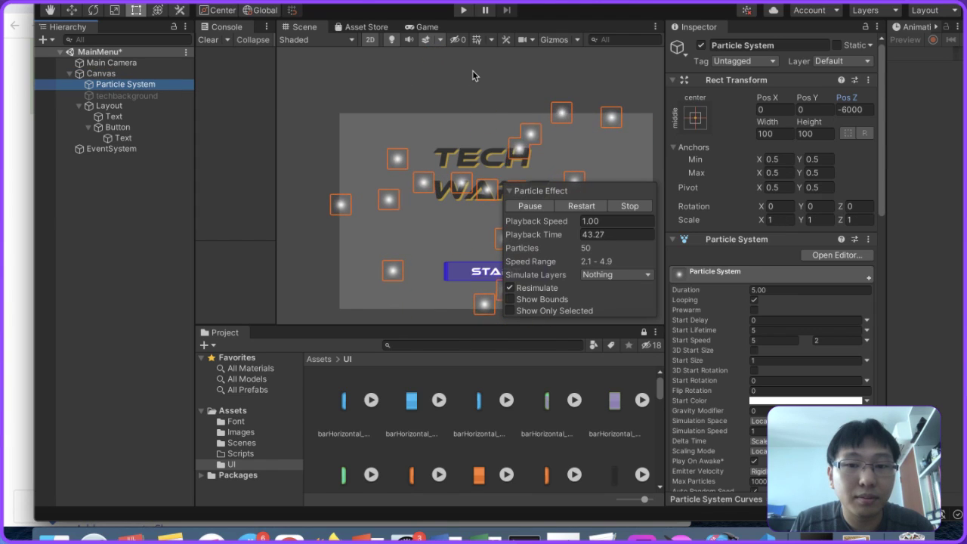
Step: Test the particles in Play mode, then select Main Camera and turn off 2D view
left_click(463, 11)
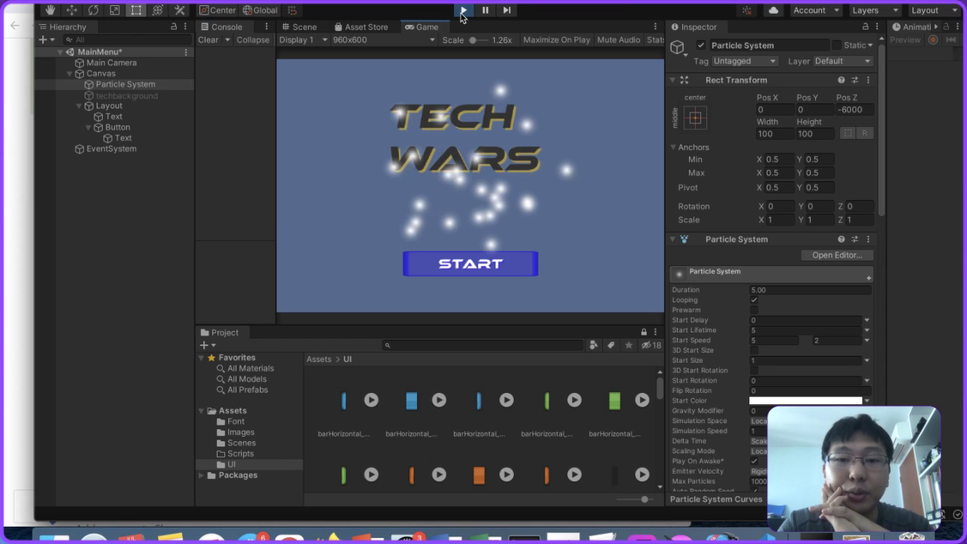
left_click(462, 11)
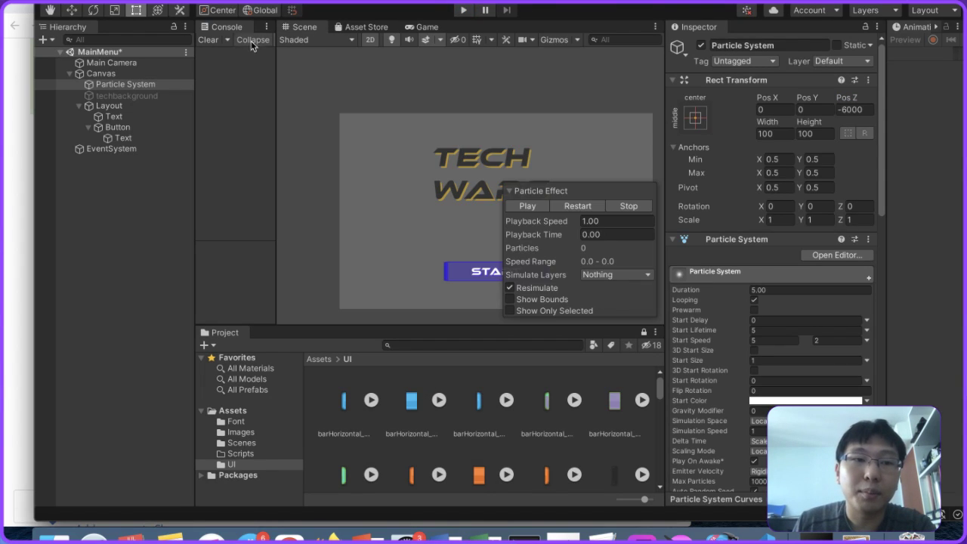
left_click(111, 62)
left_click(370, 40)
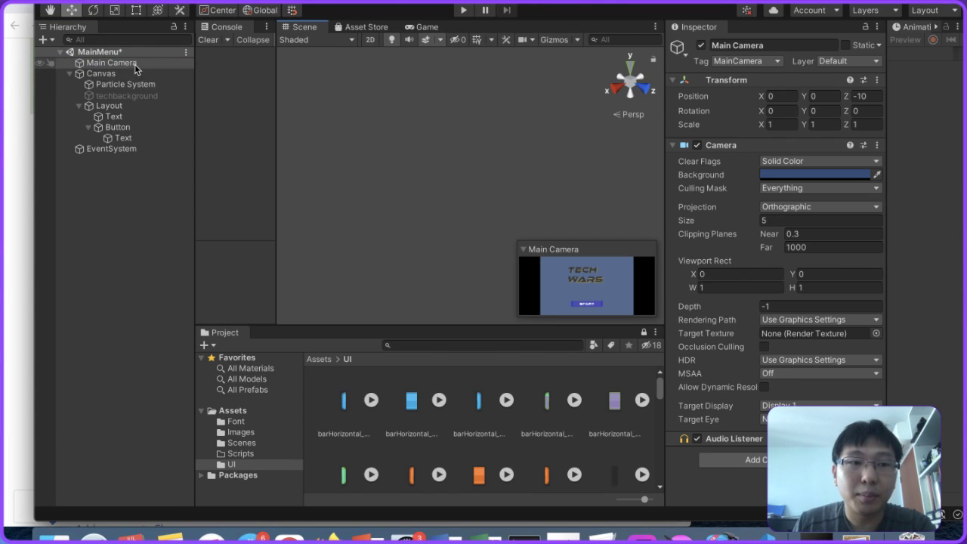
Step: Select Main Camera, toggle scene gizmos, and orbit the view to frame the camera
left_click(111, 63)
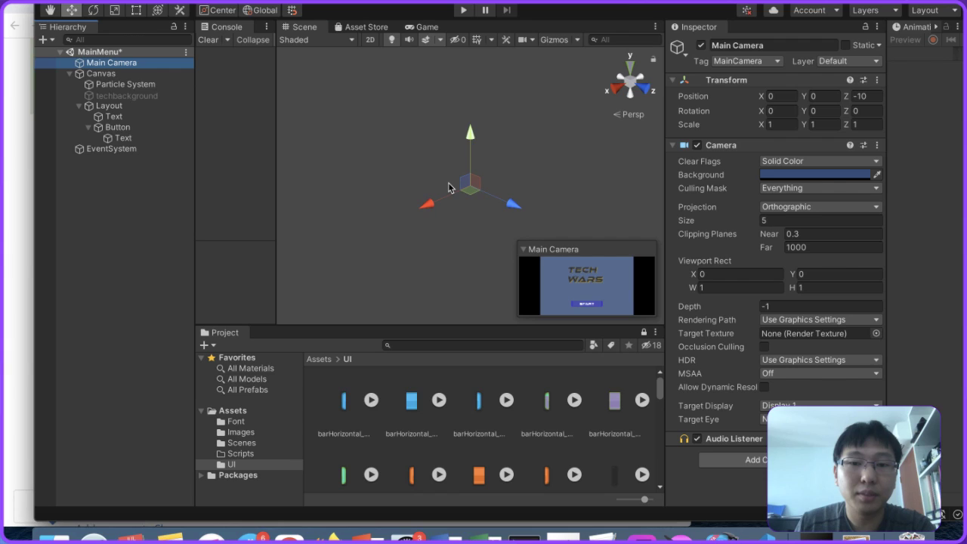
left_click(532, 40)
left_click(557, 40)
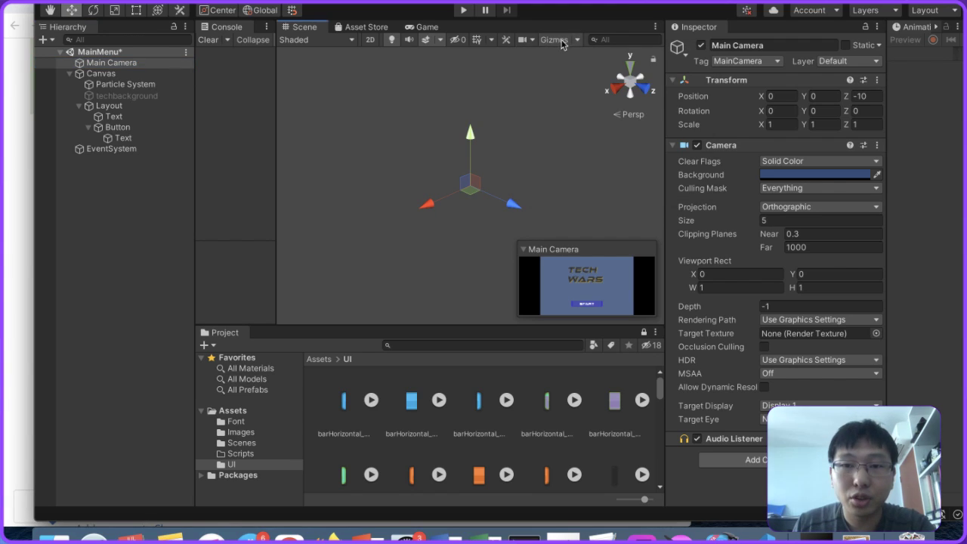
left_click(577, 40)
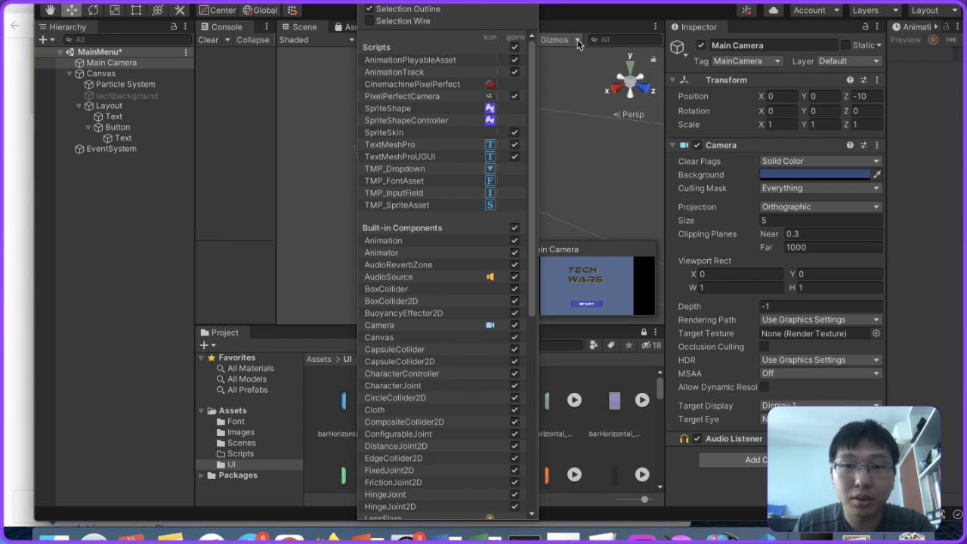
left_click(577, 40)
left_click(551, 40)
left_click(551, 40)
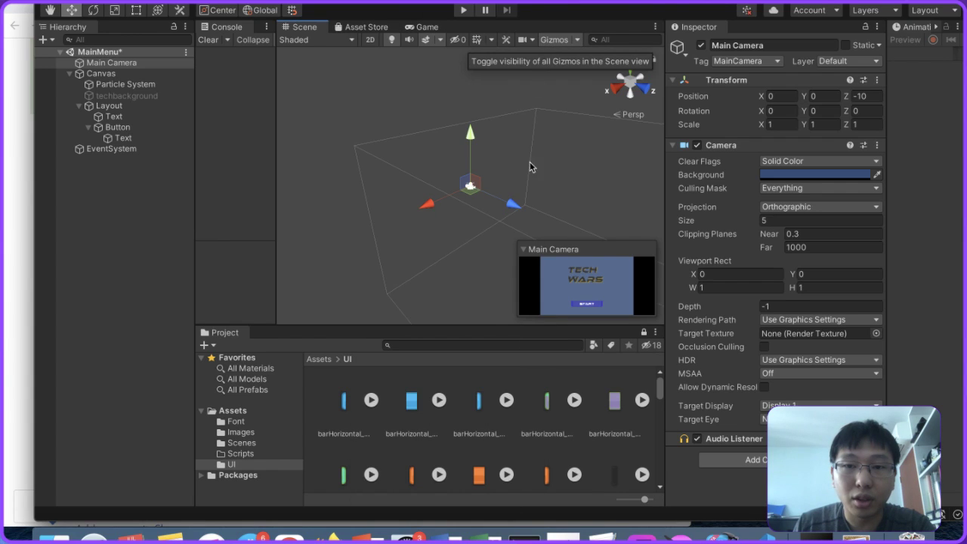
left_click_drag(529, 167, 662, 226, "alt")
left_click_drag(514, 232, 563, 218, "alt")
key("f")
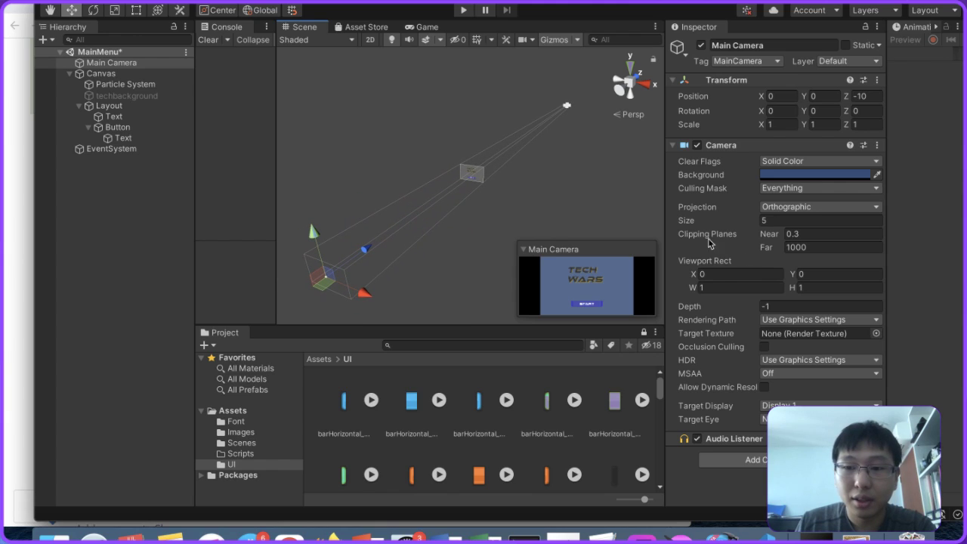
Step: Edit the Main Camera's Size and clipping values, leaving Near at 1 and Far 1000
left_click(787, 220)
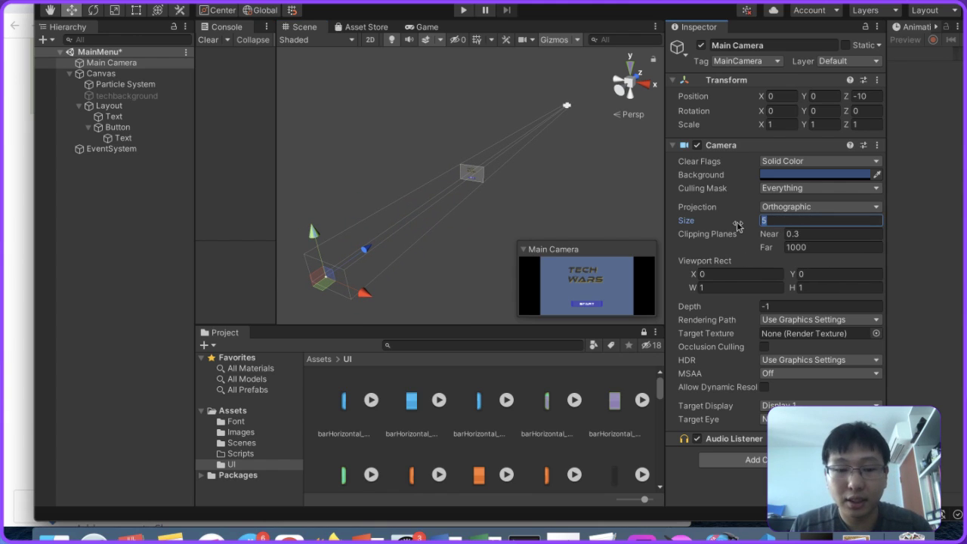
type("2")
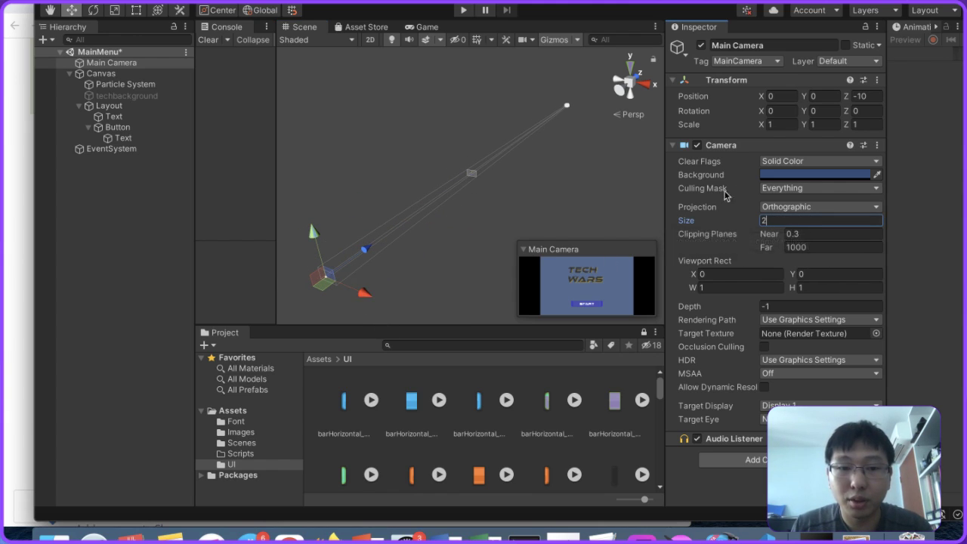
key("BackSpace")
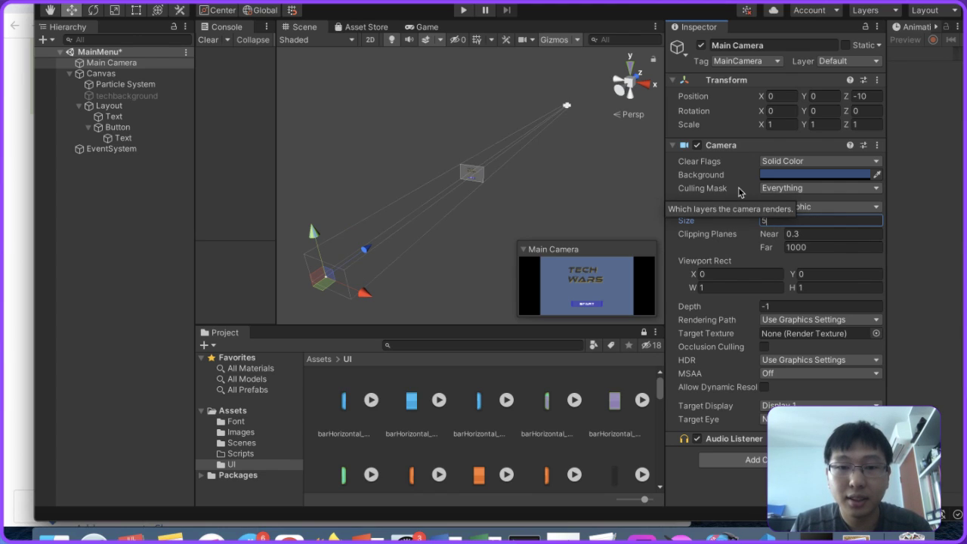
type("6")
key("BackSpace")
type("7")
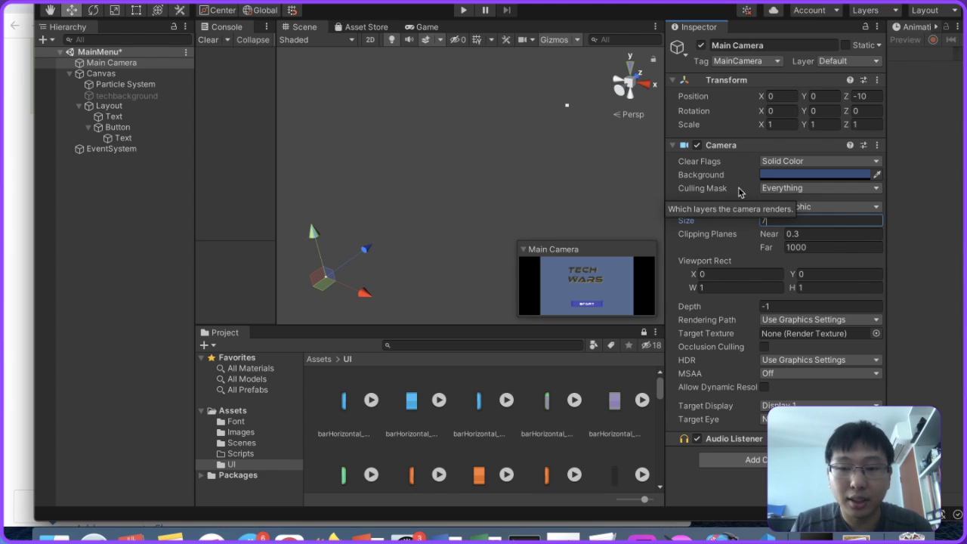
left_click(809, 248)
type("10")
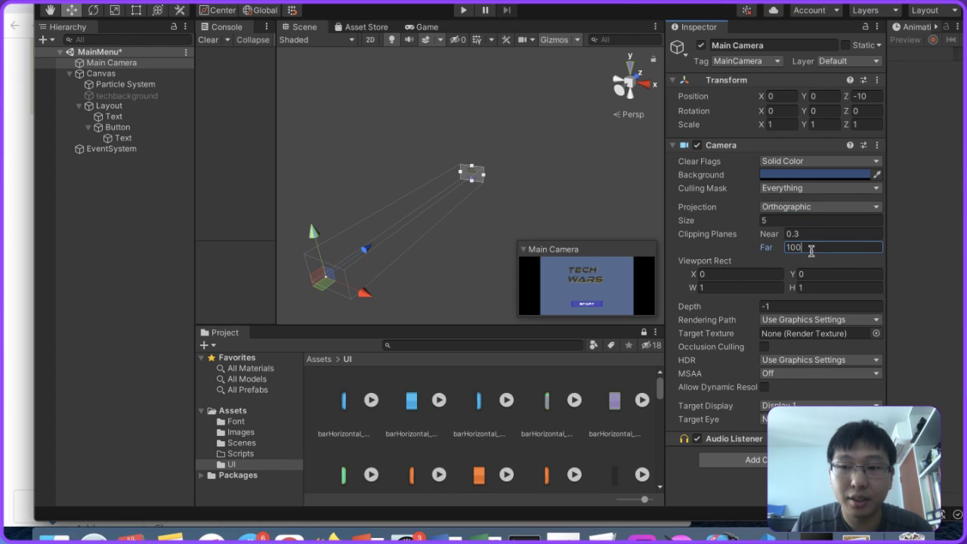
type("10")
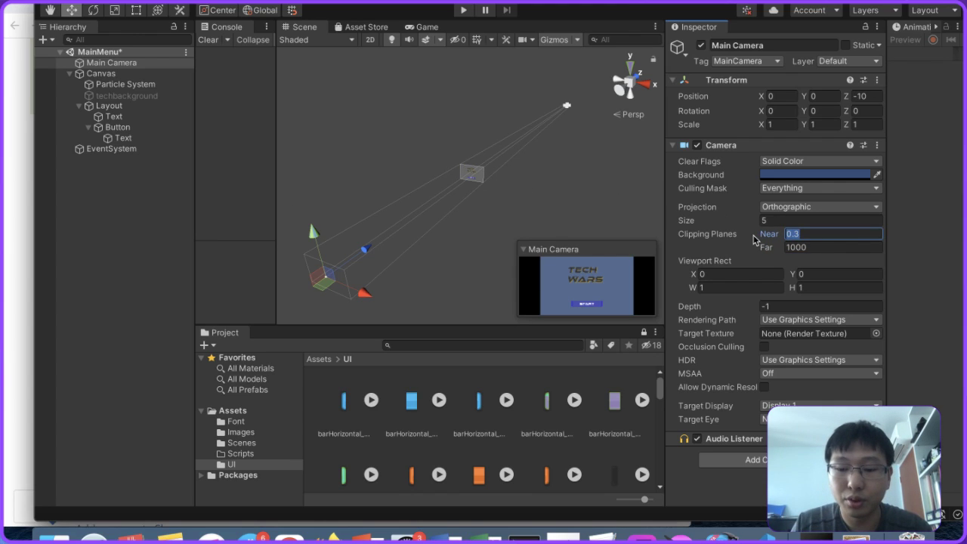
type("10")
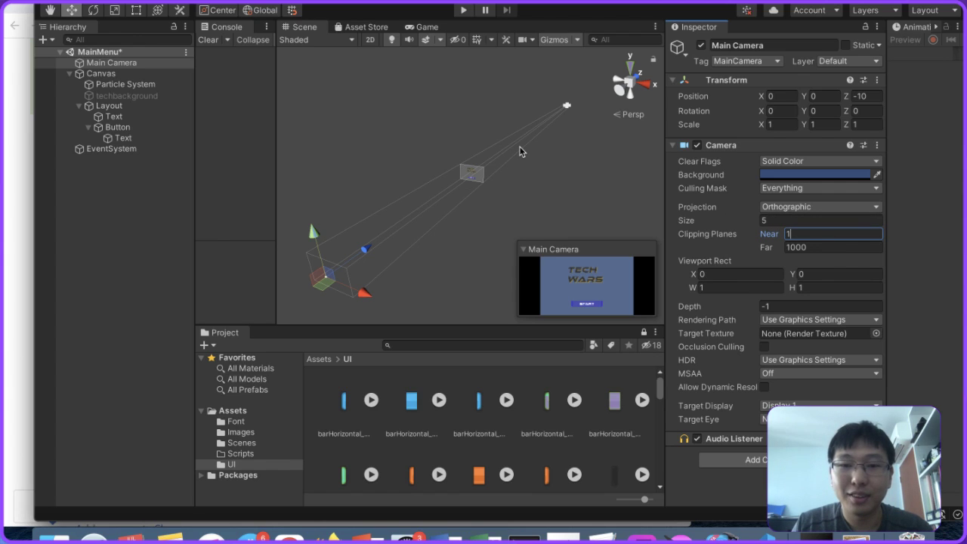
Step: Save the MainMenu scene
scroll(394, 178, "up", 5)
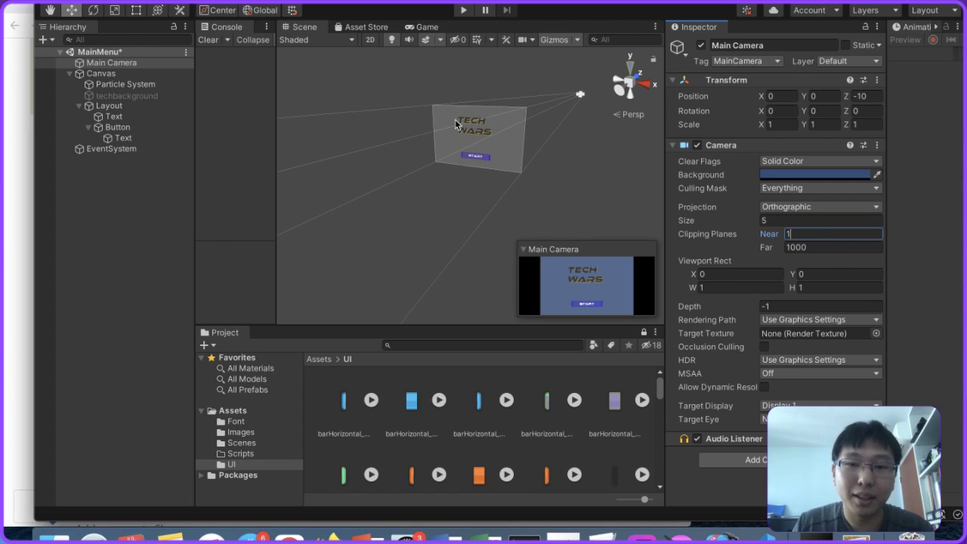
scroll(460, 153, "down", 5)
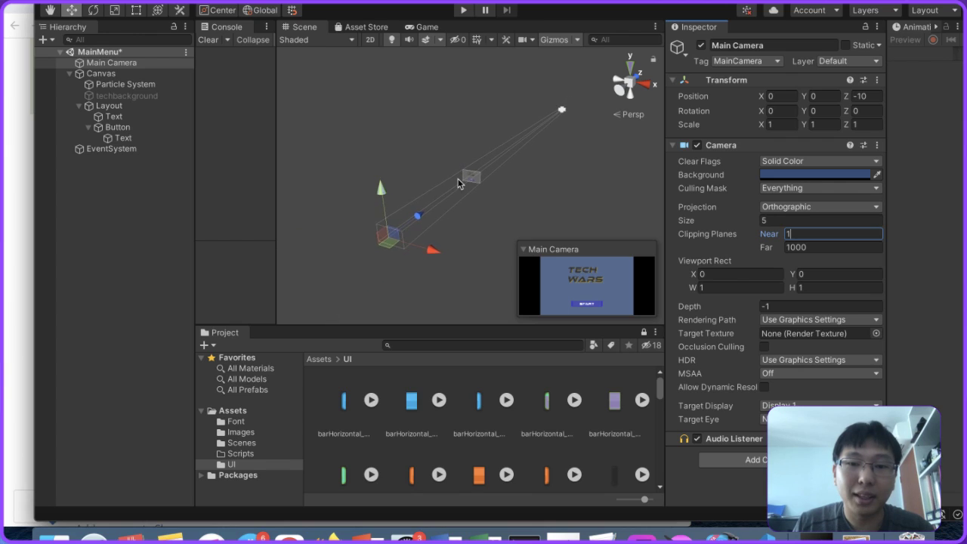
scroll(465, 155, "down", 3)
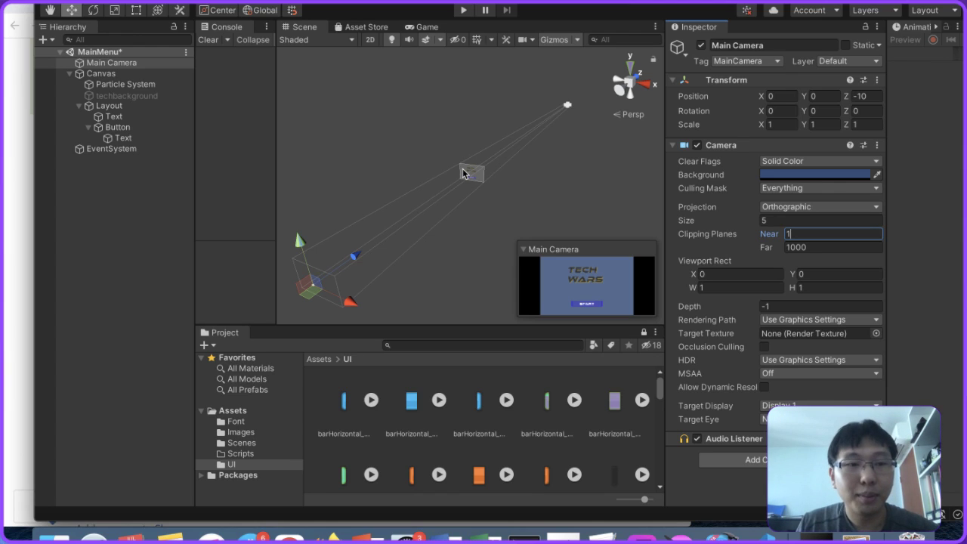
key("super+s")
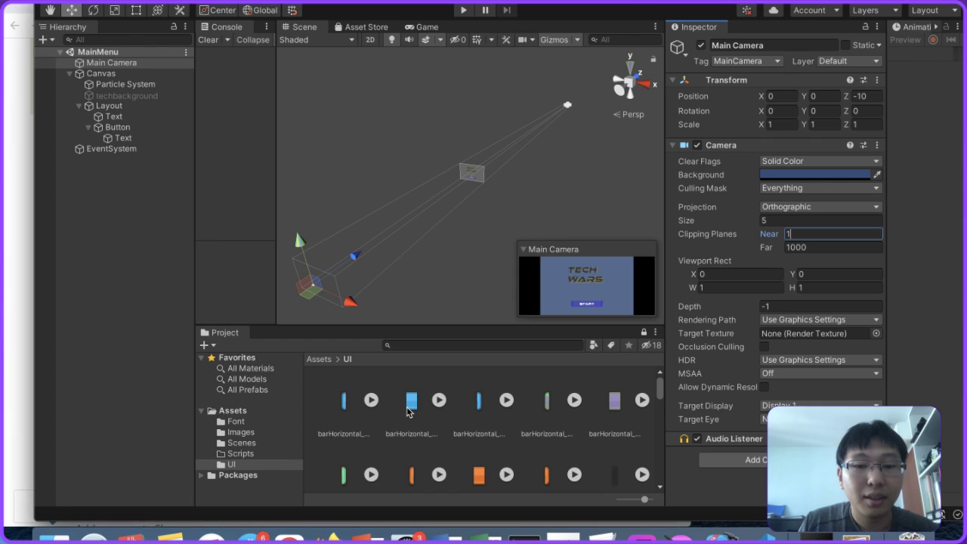
Step: Drag barHorizontal_blue_mid into the Hierarchy at root level below Main Camera and view it in 2D
left_click_drag(407, 411, 112, 74)
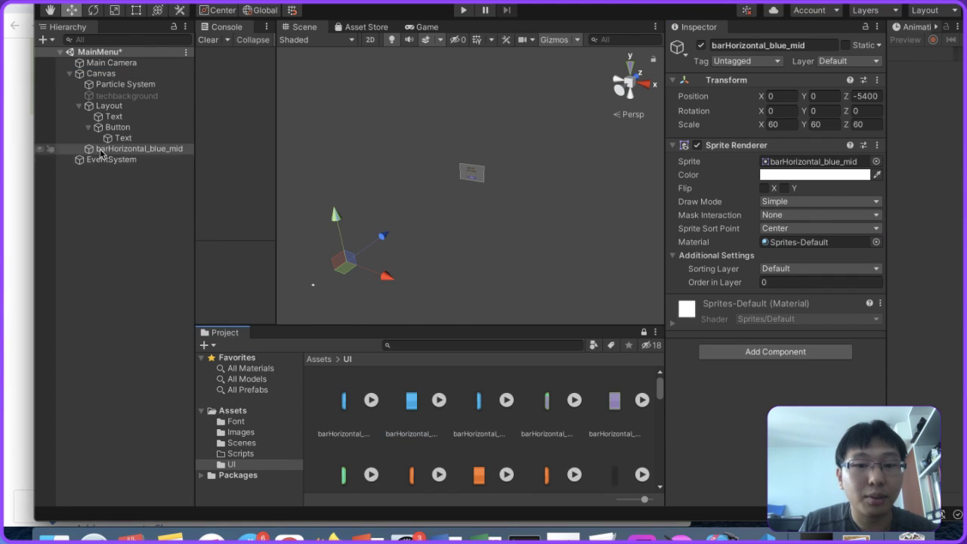
left_click_drag(117, 155, 110, 74)
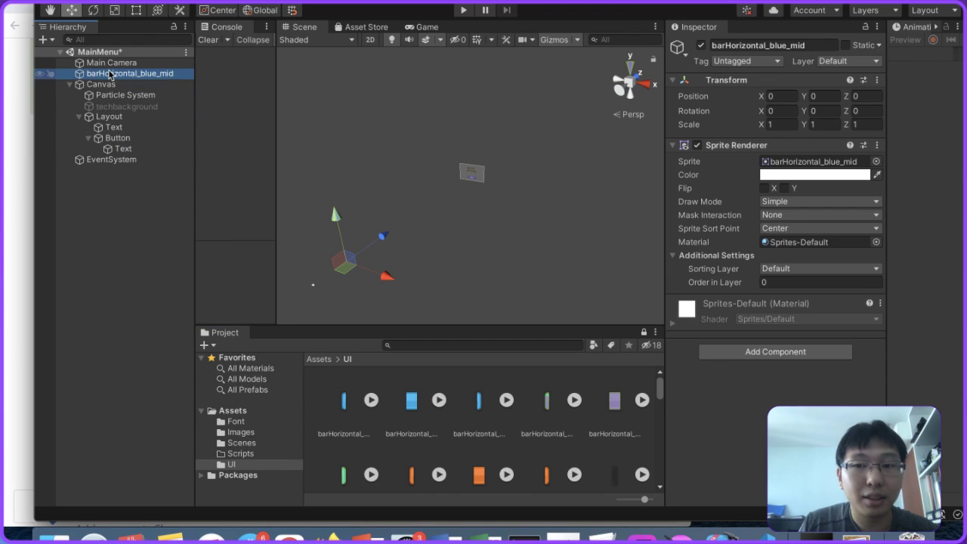
left_click(110, 74)
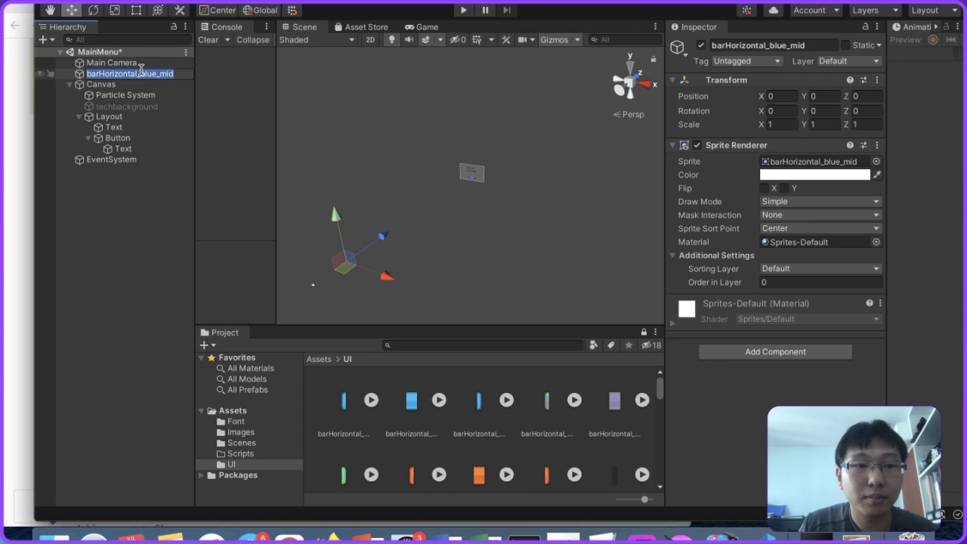
left_click(141, 64)
double_click(140, 74)
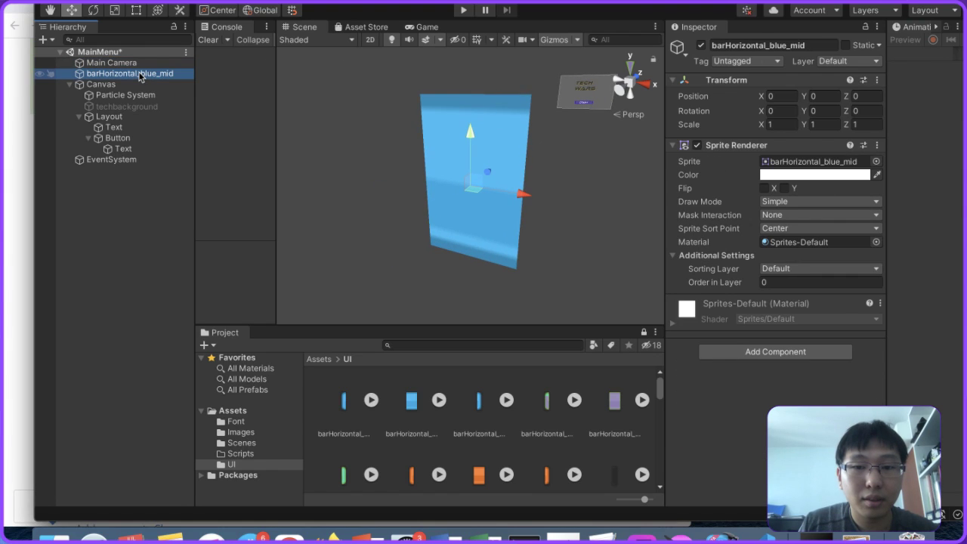
left_click(373, 40)
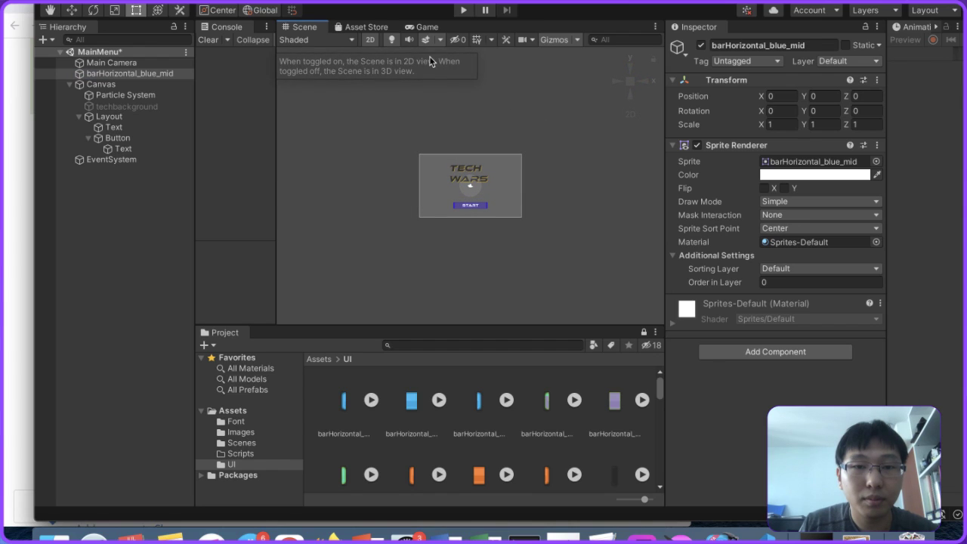
Step: Play the game, select barHorizontal_blue_mid, and pick the Rect tool in Scene view
left_click(465, 13)
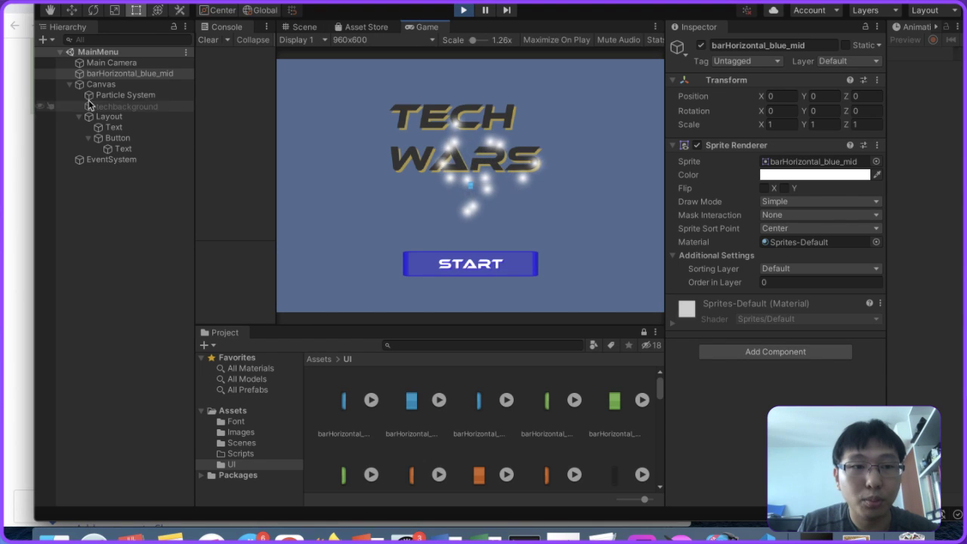
left_click(132, 73)
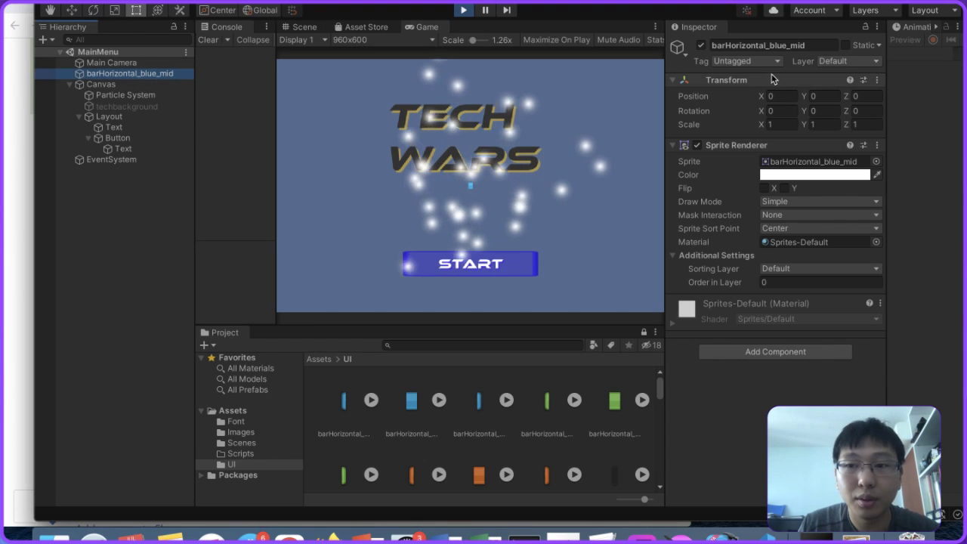
left_click(302, 28)
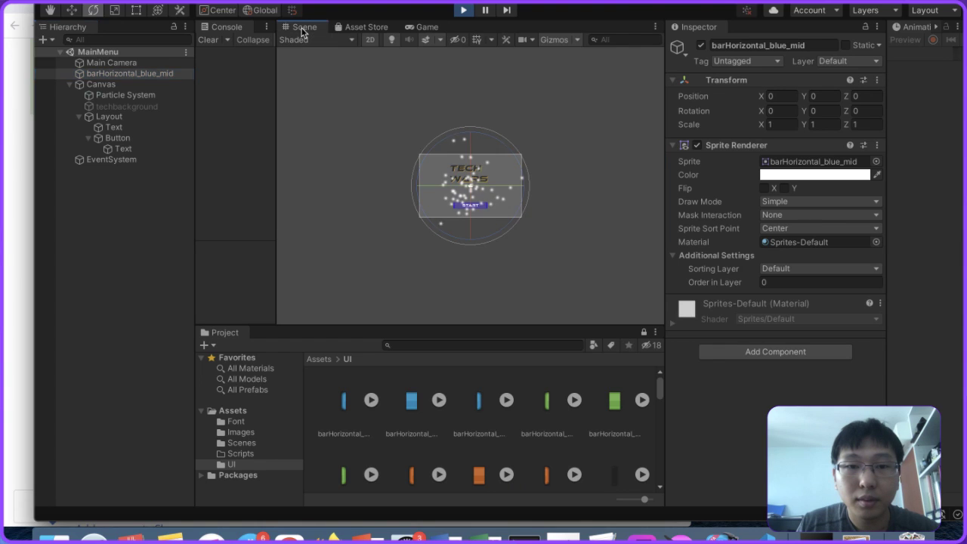
key("r")
key("t")
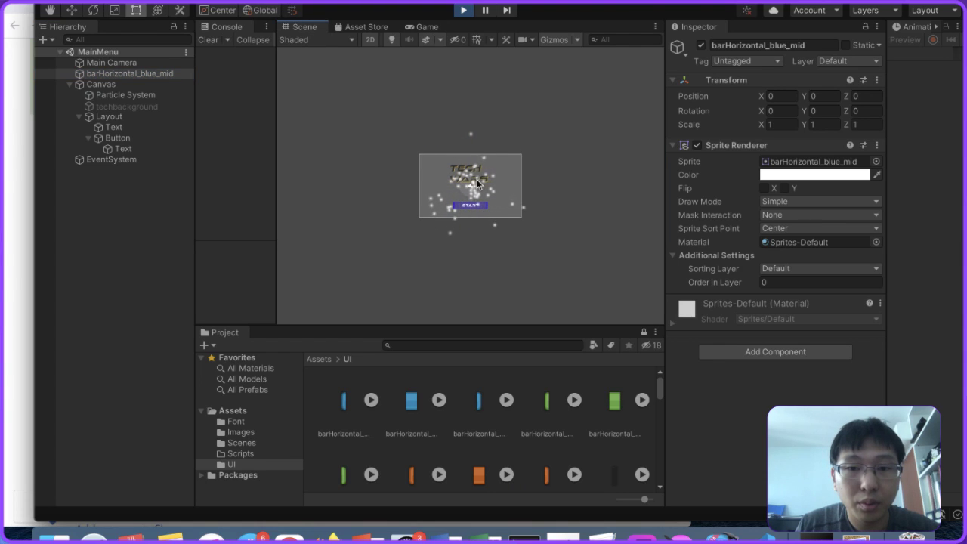
Step: Stretch the blue bar to about 24.29 by 4.40 scale between TECH WARS and START
scroll(473, 186, "up", 10)
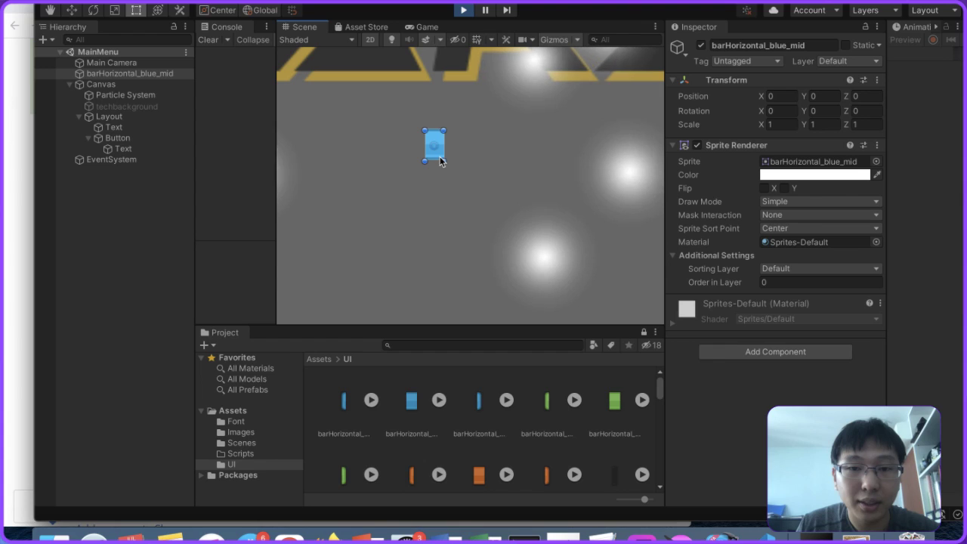
left_click_drag(441, 160, 620, 268)
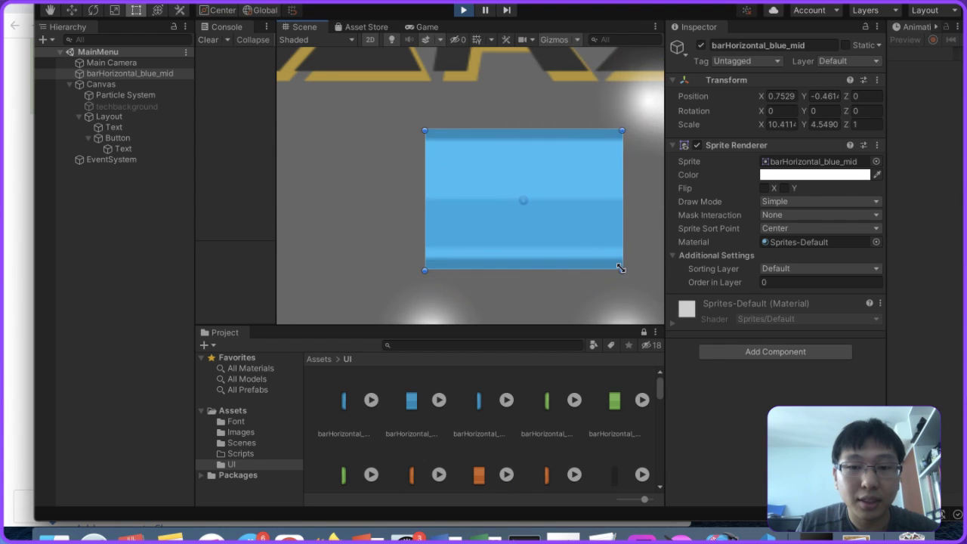
left_click_drag(424, 269, 281, 264)
scroll(342, 252, "down", 10)
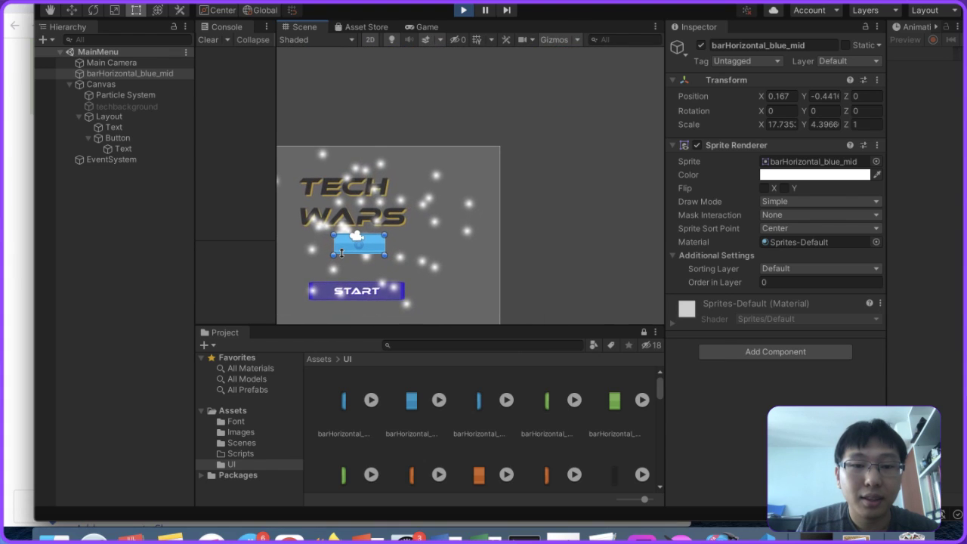
left_click_drag(341, 253, 316, 253)
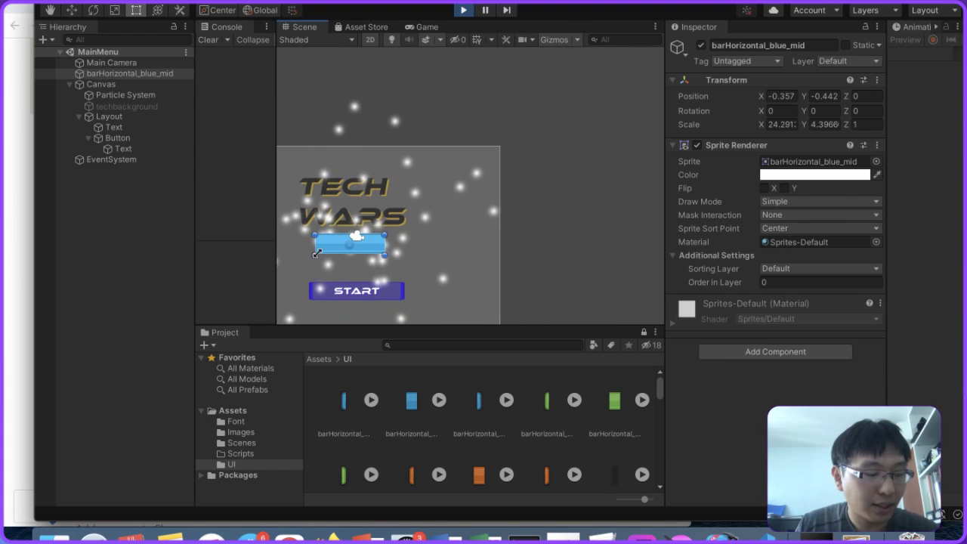
scroll(383, 156, "down", 3)
middle_click_drag(384, 156, 441, 156)
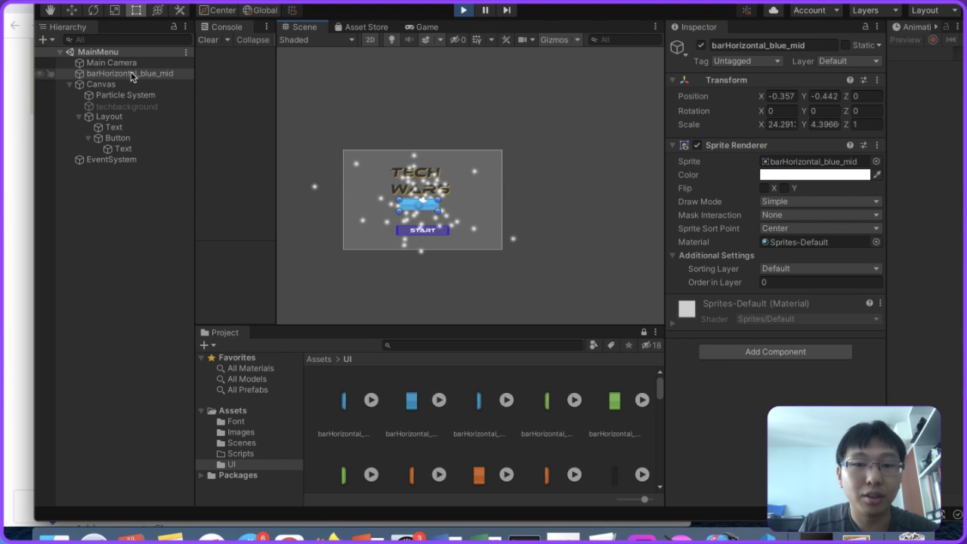
Step: Preview the running menu at 1280x720, 1920x1080, 960x600 and 900x600, ending on 960x600
left_click(422, 27)
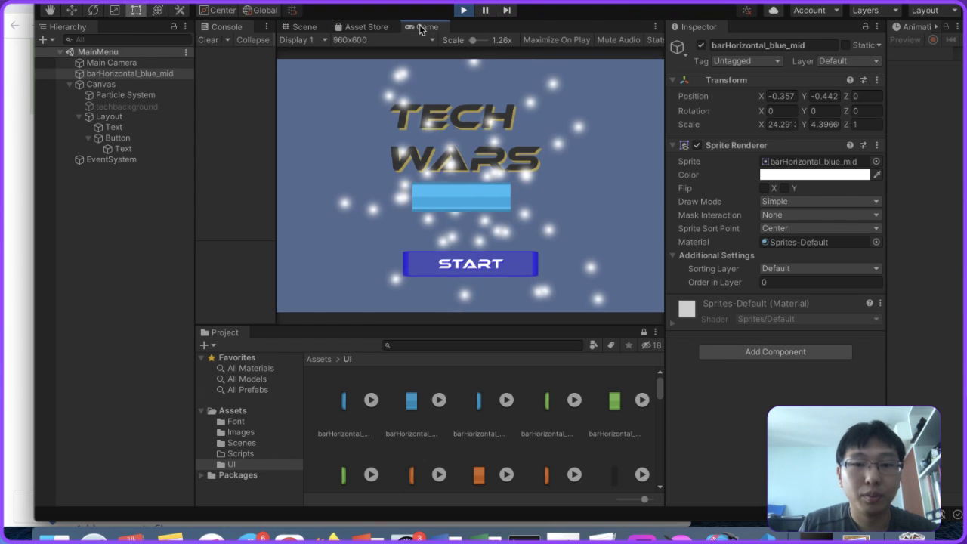
left_click(371, 40)
left_click(359, 212)
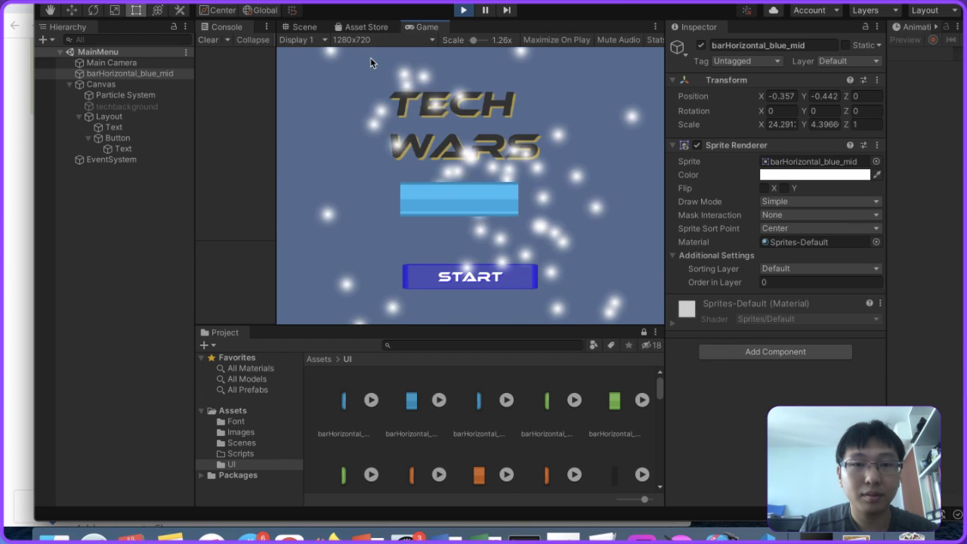
left_click(362, 40)
left_click(348, 189)
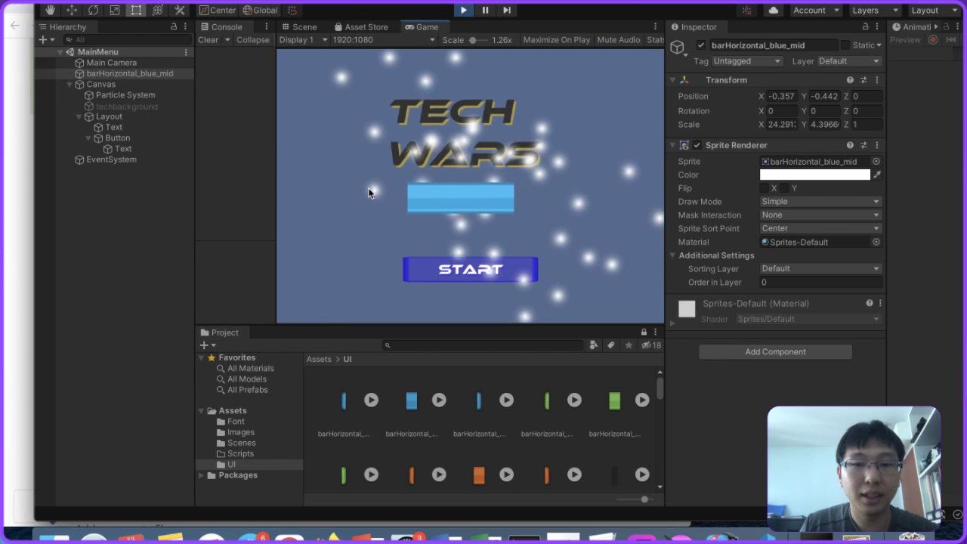
left_click(387, 39)
left_click(377, 266)
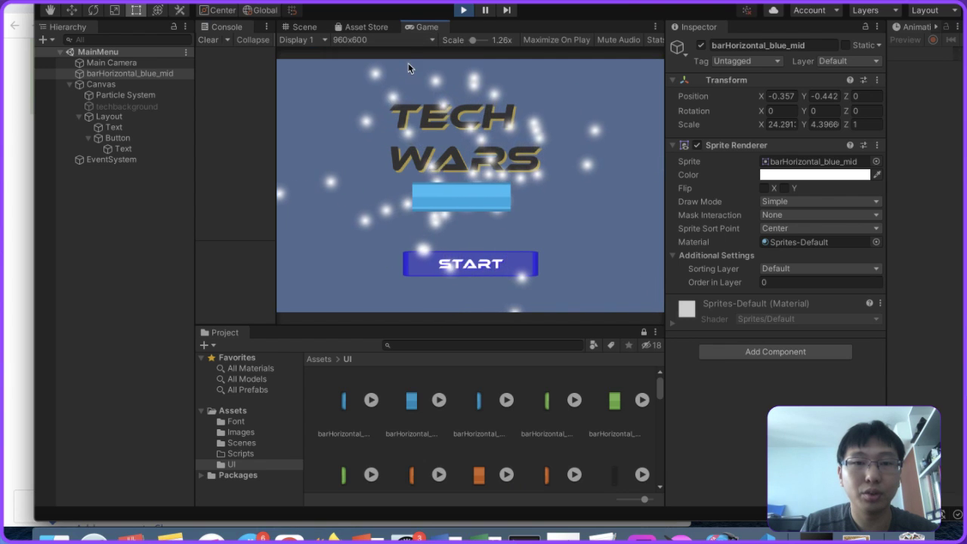
left_click(400, 40)
left_click(353, 245)
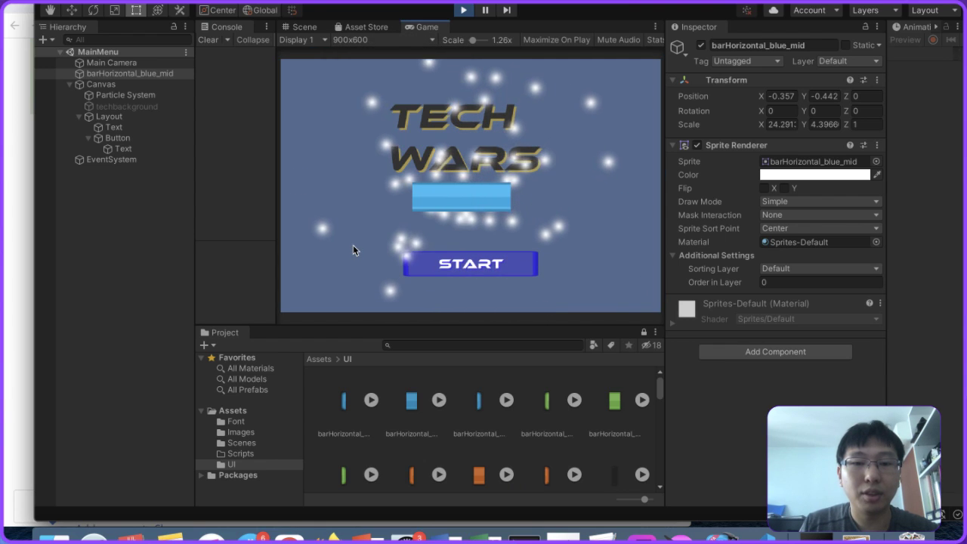
left_click(363, 39)
left_click(392, 258)
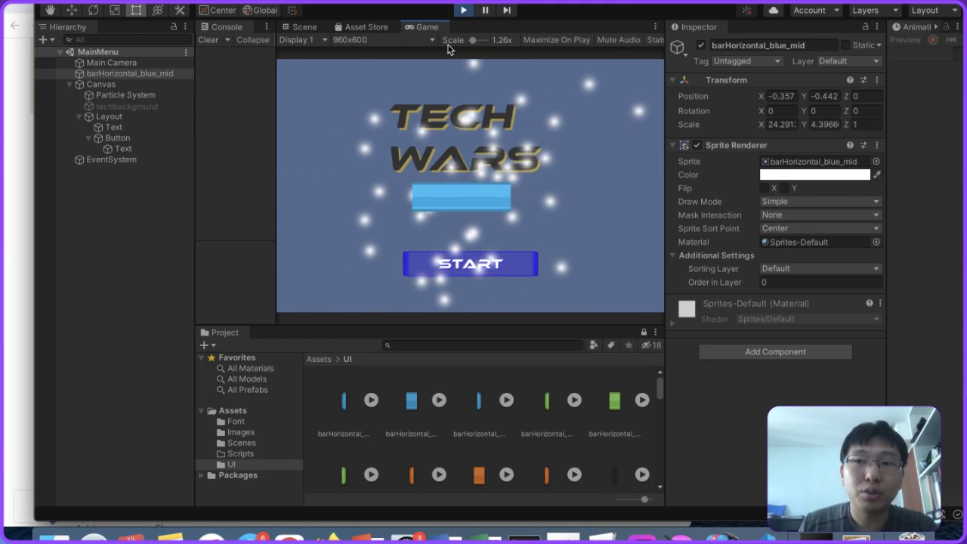
Step: Stop play mode and select barHorizontal_blue_mid in the Hierarchy
left_click(465, 10)
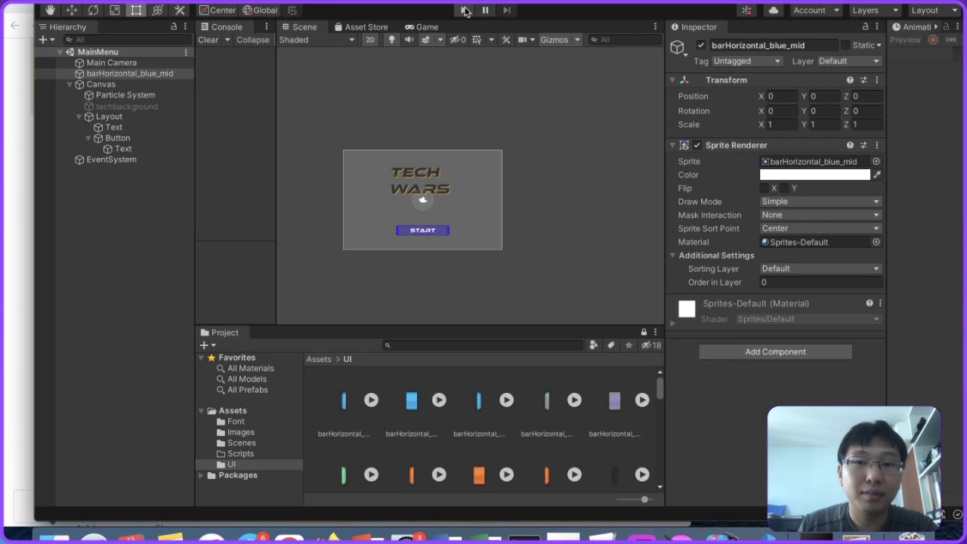
left_click(130, 85)
left_click(145, 74)
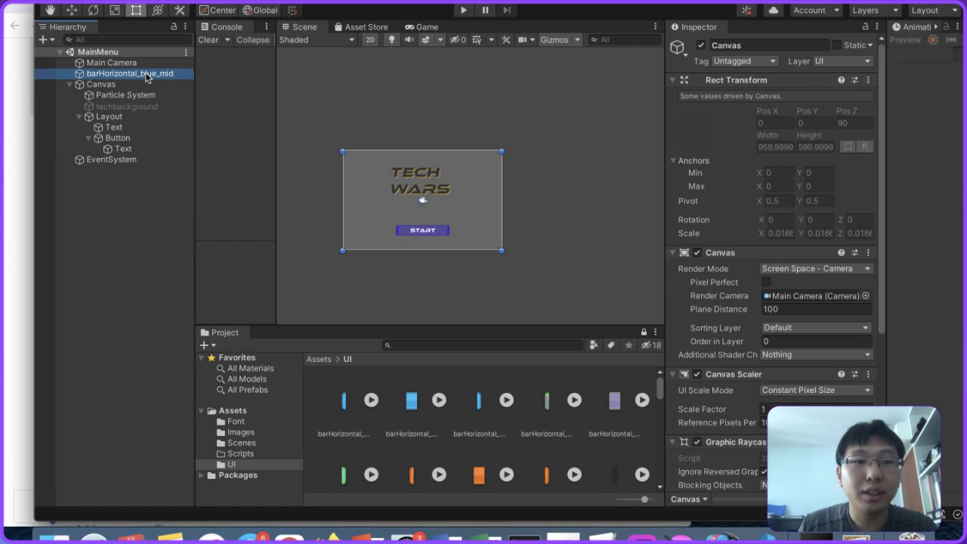
right_click(148, 75)
left_click(139, 79)
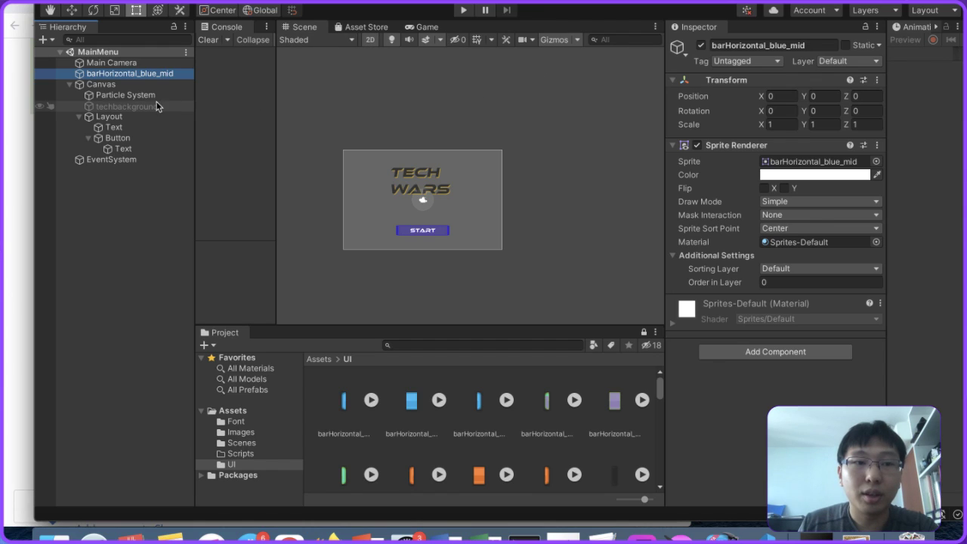
left_click(149, 65)
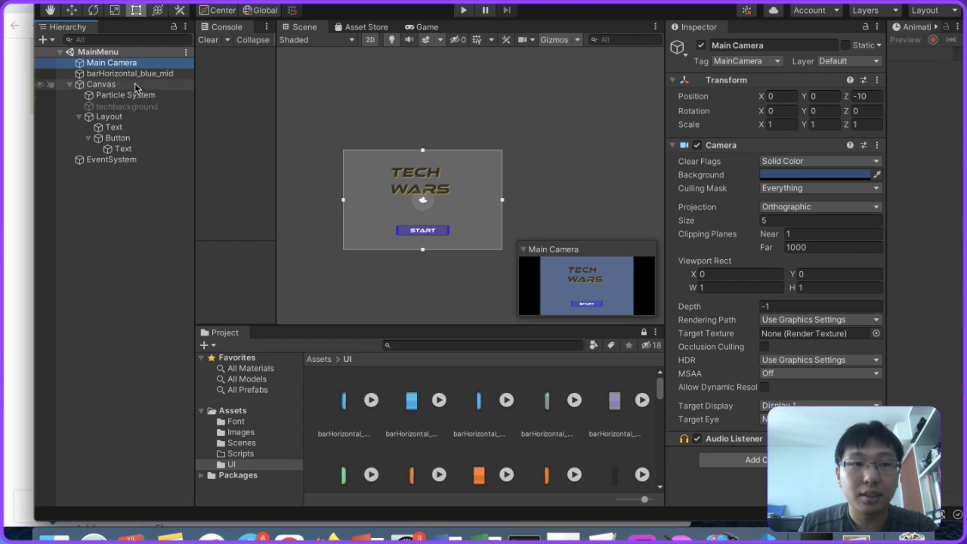
key("Down")
Step: Scale barHorizontal_blue_mid to 10 by 10 and save the MainMenu scene
left_click(782, 125)
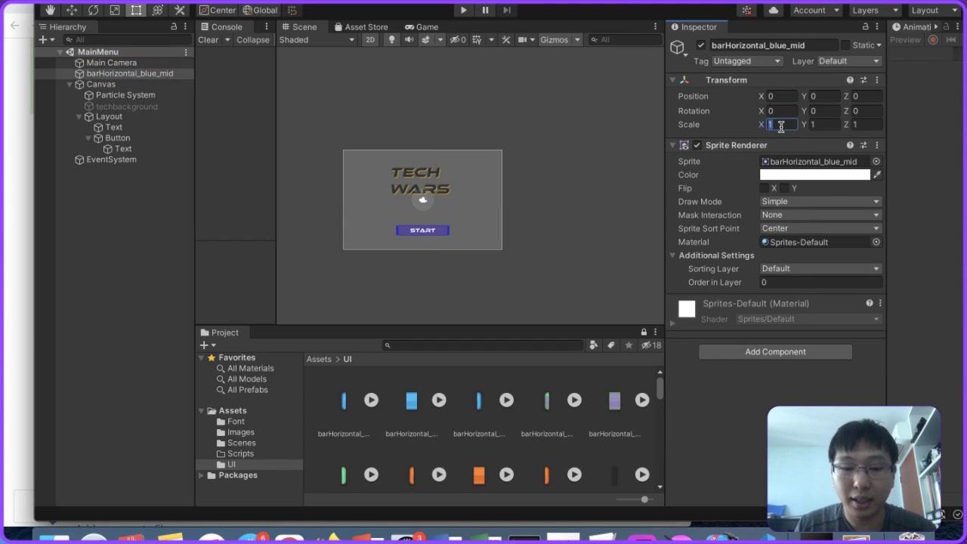
type("100")
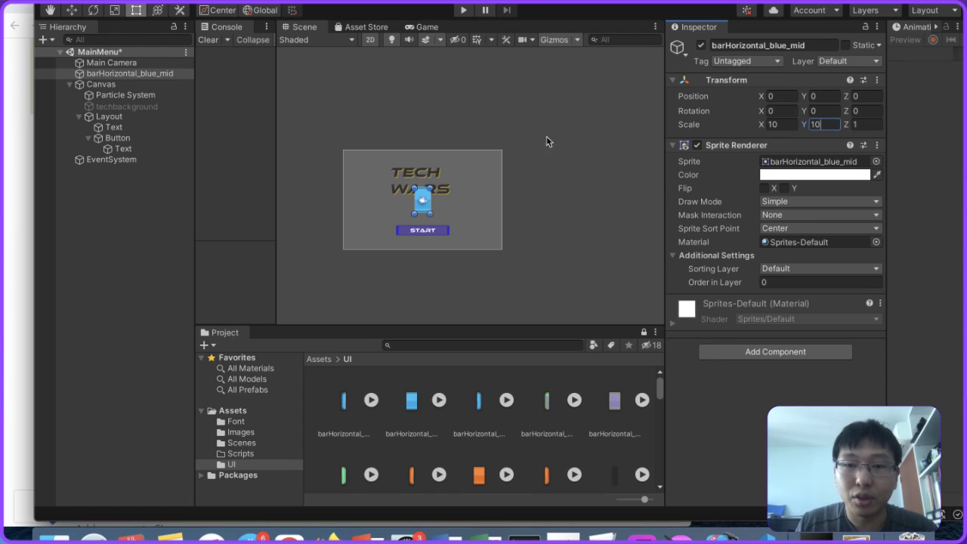
left_click(88, 65)
key("super+s")
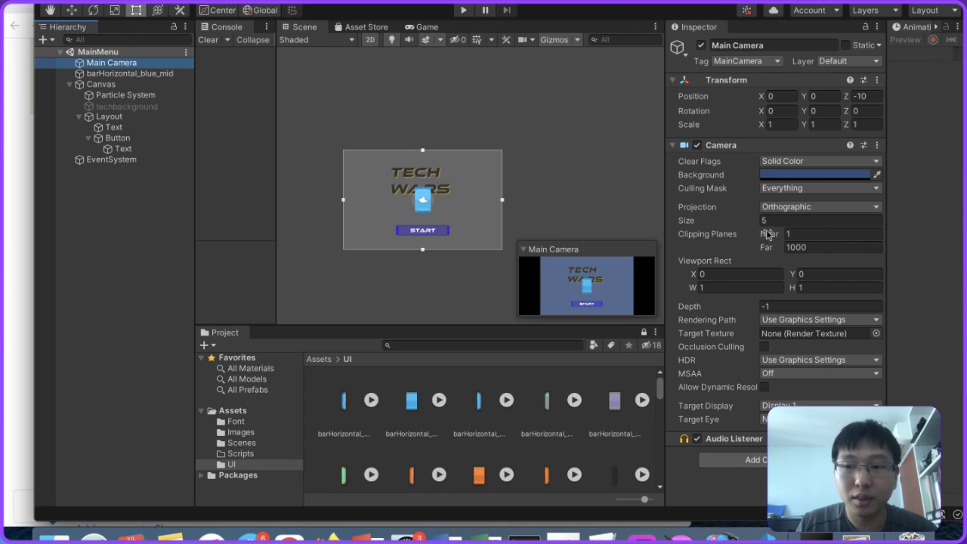
left_click(768, 221)
type("7")
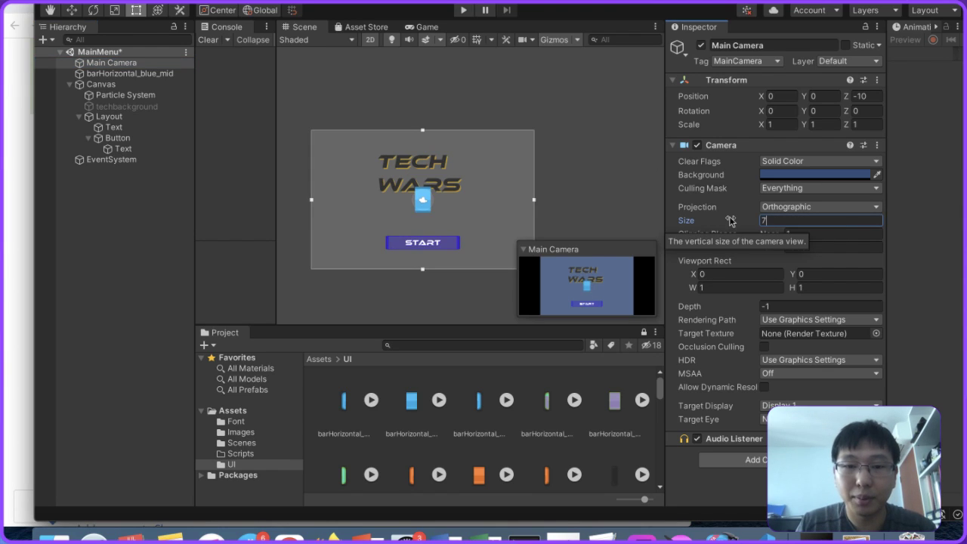
type("8")
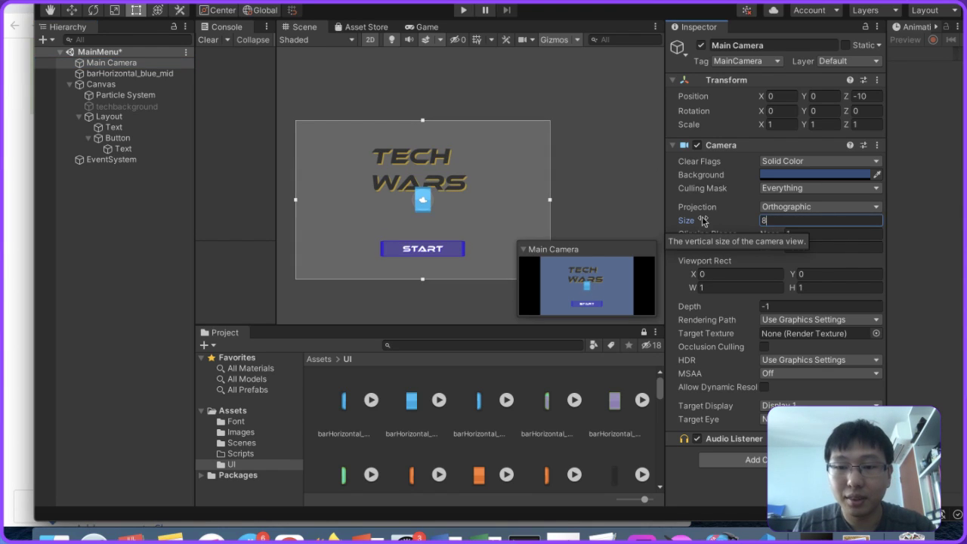
key("BackSpace")
type("10")
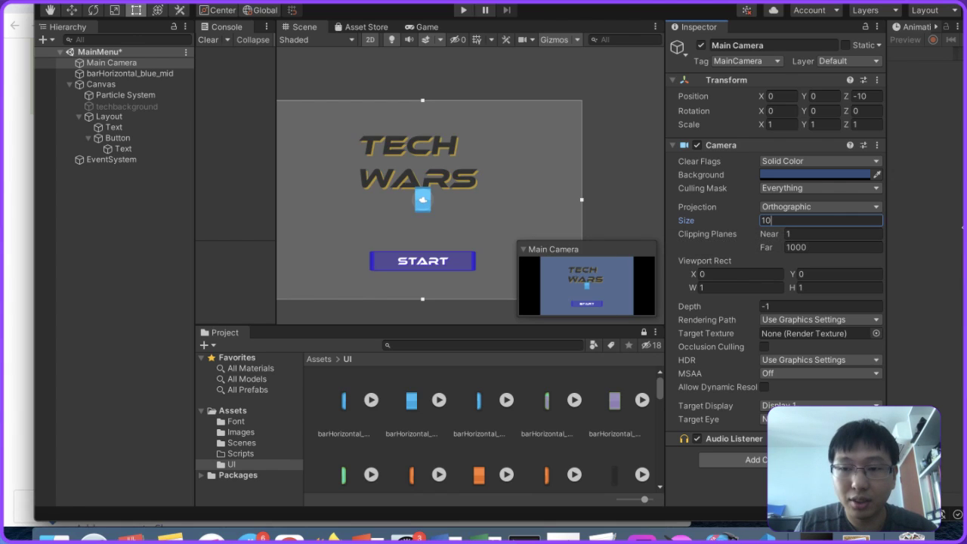
type("0")
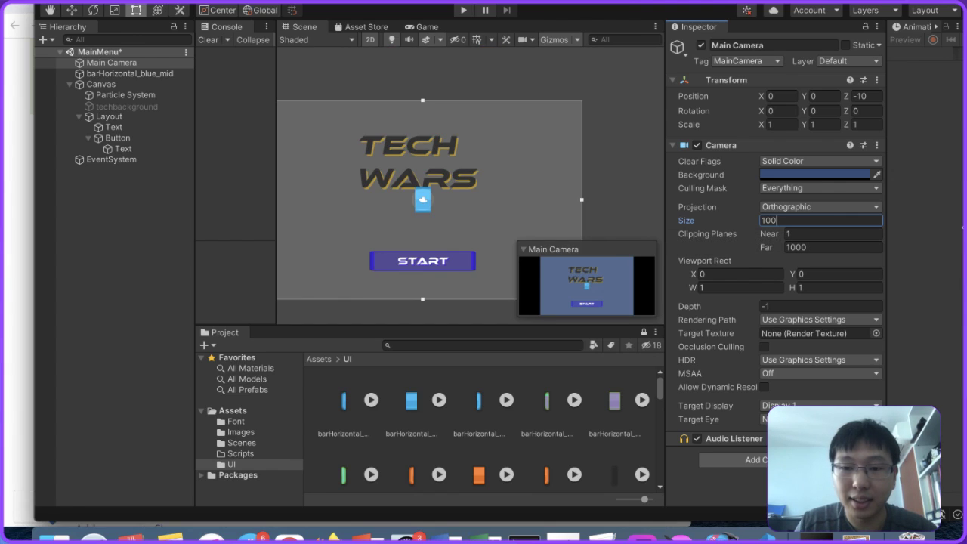
key("BackSpace")
key("BackSpace")
key("BackSpace")
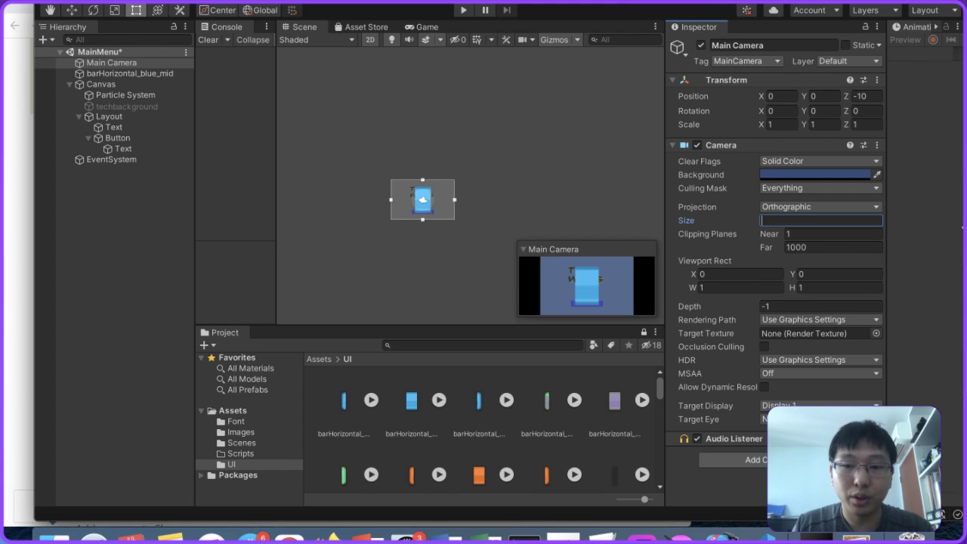
type("1")
key("BackSpace")
type("5")
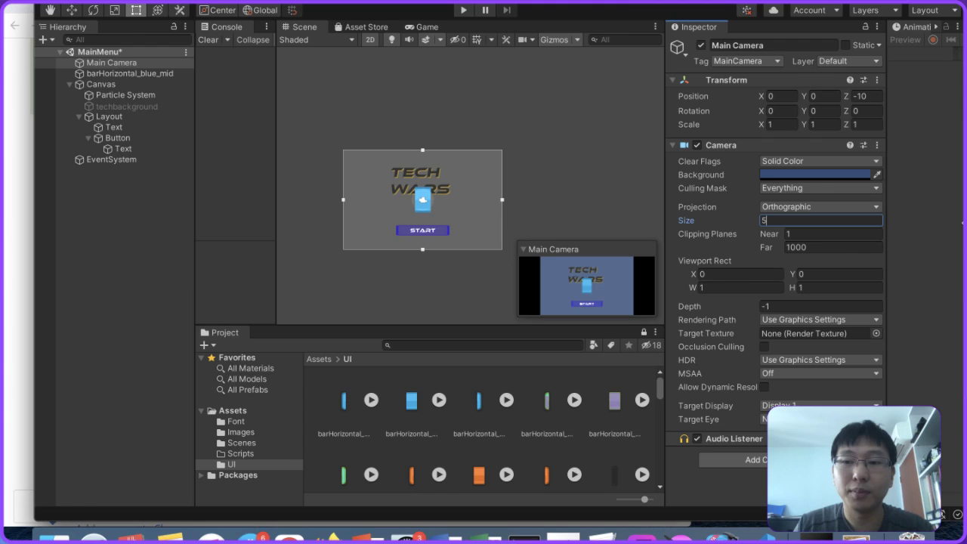
left_click(869, 208)
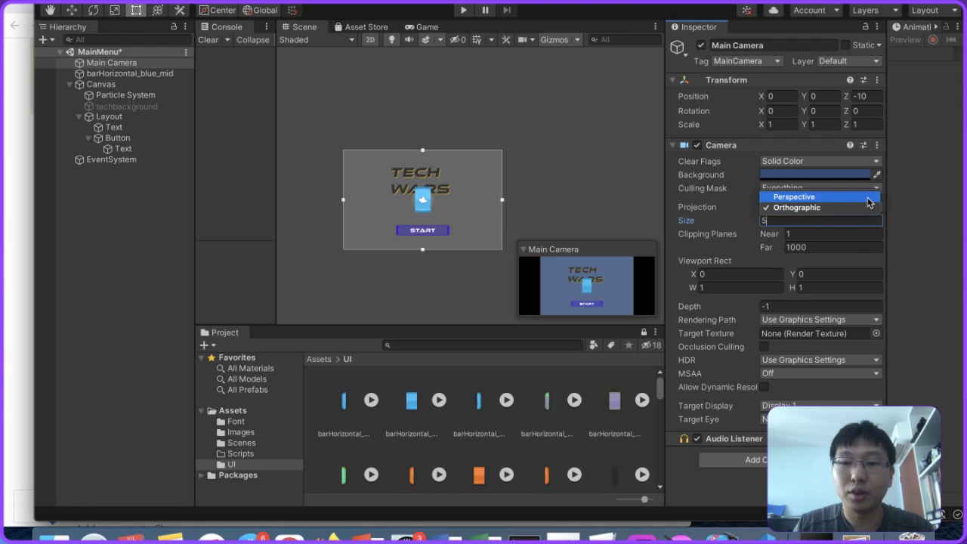
left_click(867, 197)
left_click(807, 221)
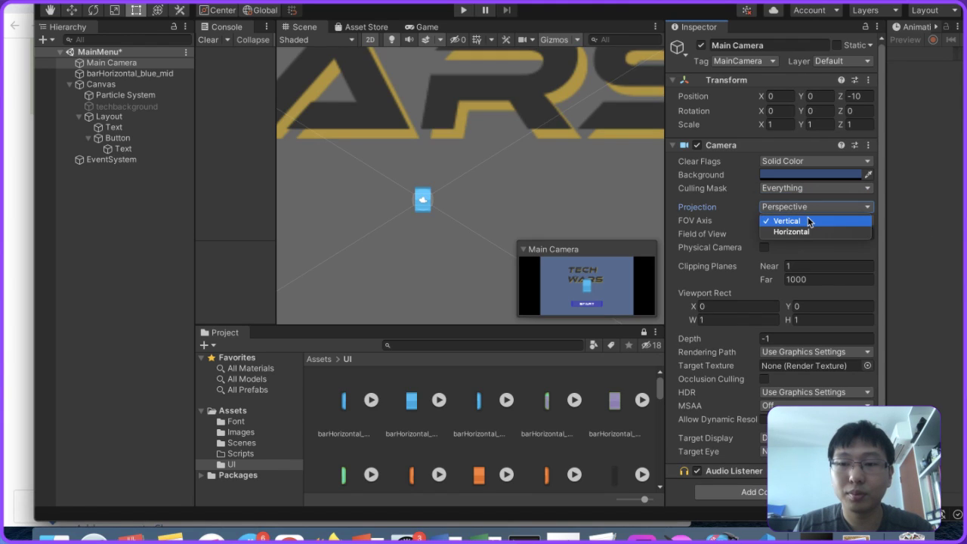
left_click(808, 221)
left_click(371, 39)
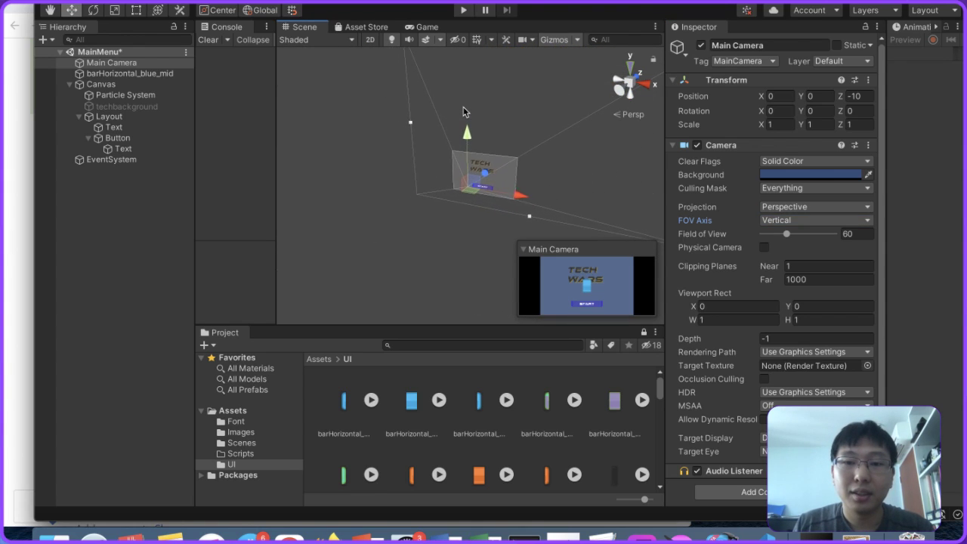
scroll(464, 110, "up", 2)
scroll(464, 109, "up", 2)
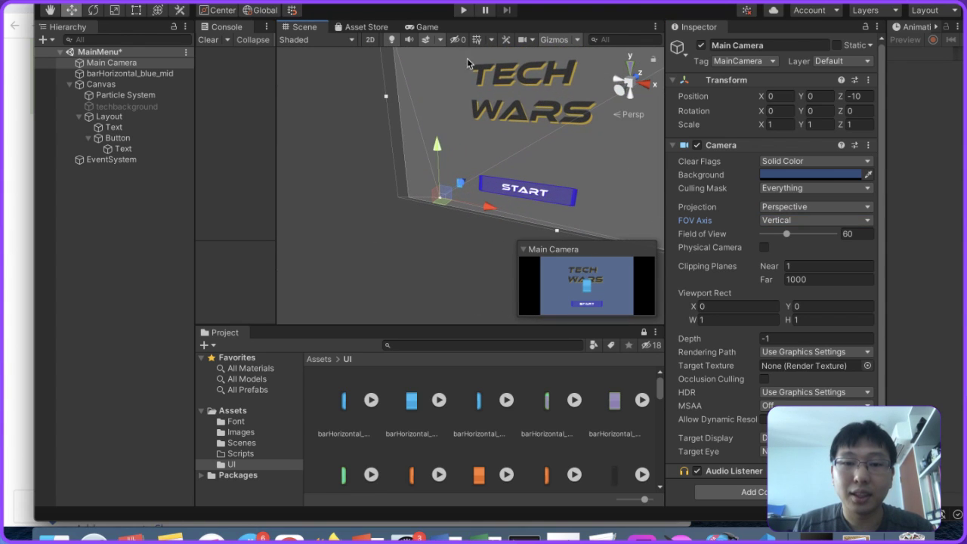
left_click(822, 220)
left_click(814, 231)
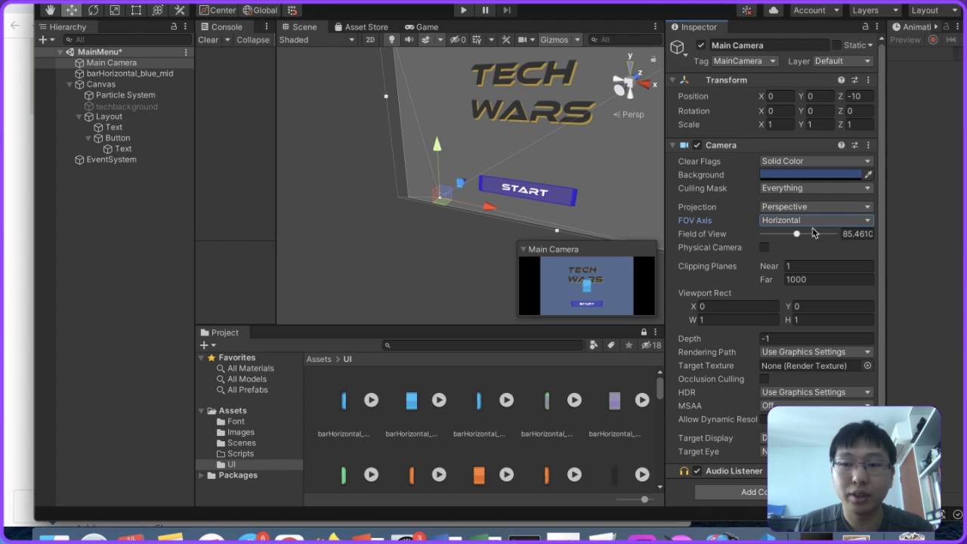
scroll(539, 234, "down", 5)
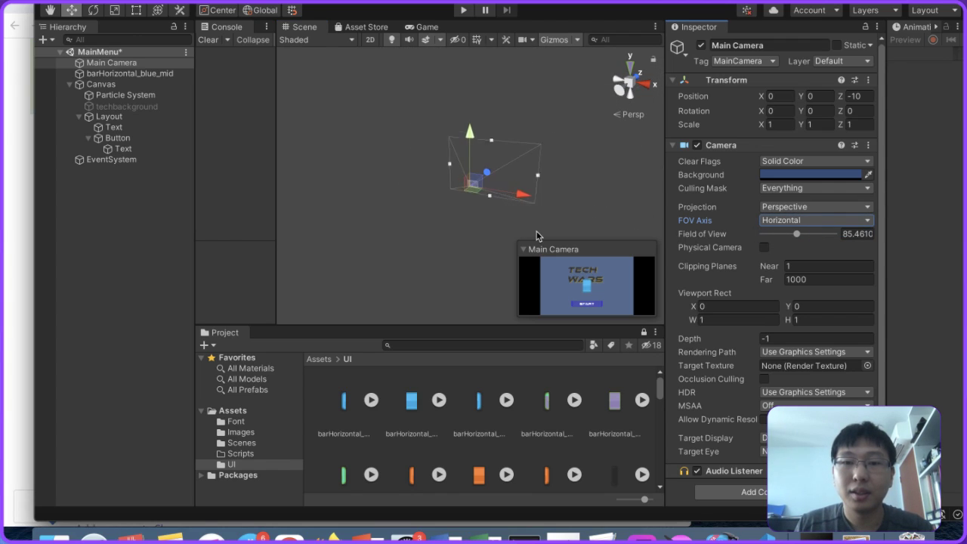
scroll(537, 235, "up", 2)
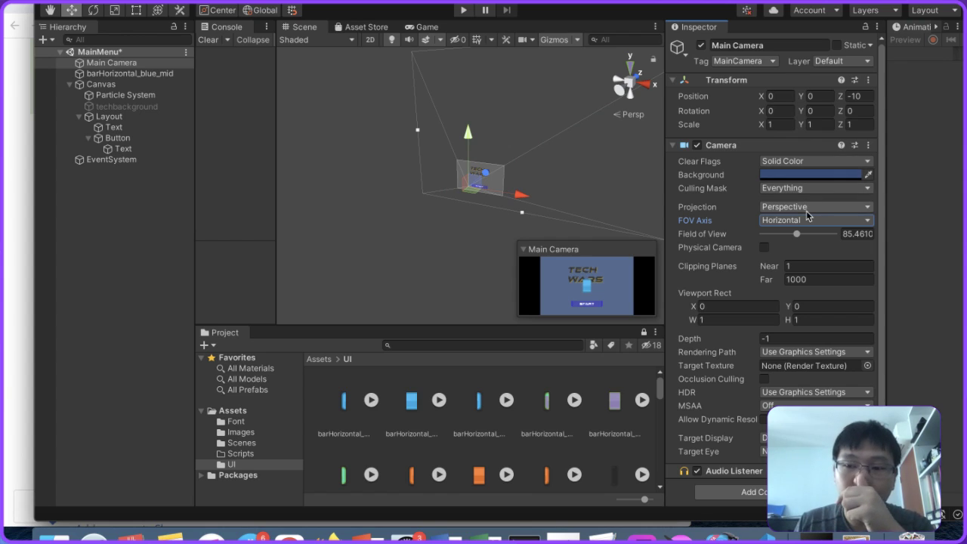
mouse_move(797, 240)
left_mouse_down()
mouse_move(844, 240)
mouse_move(755, 248)
mouse_move(793, 247)
left_mouse_up()
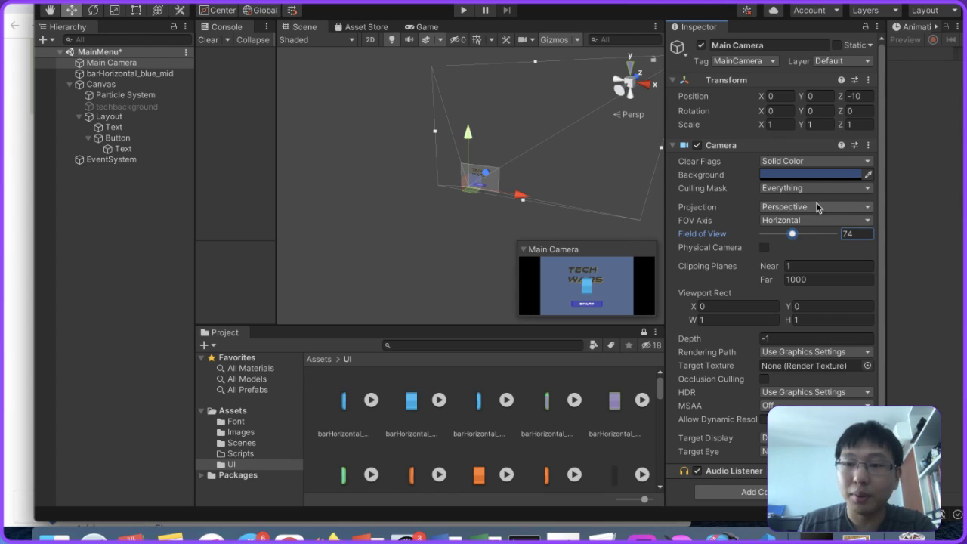
left_click(817, 208)
left_click(810, 218)
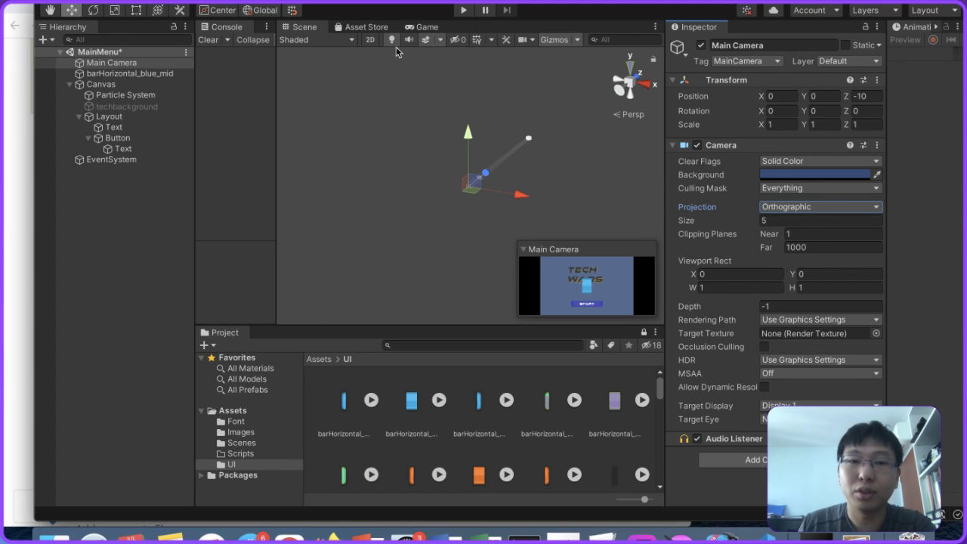
Step: Switch the Scene view back to 2D and delete barHorizontal_blue_mid
left_click(370, 40)
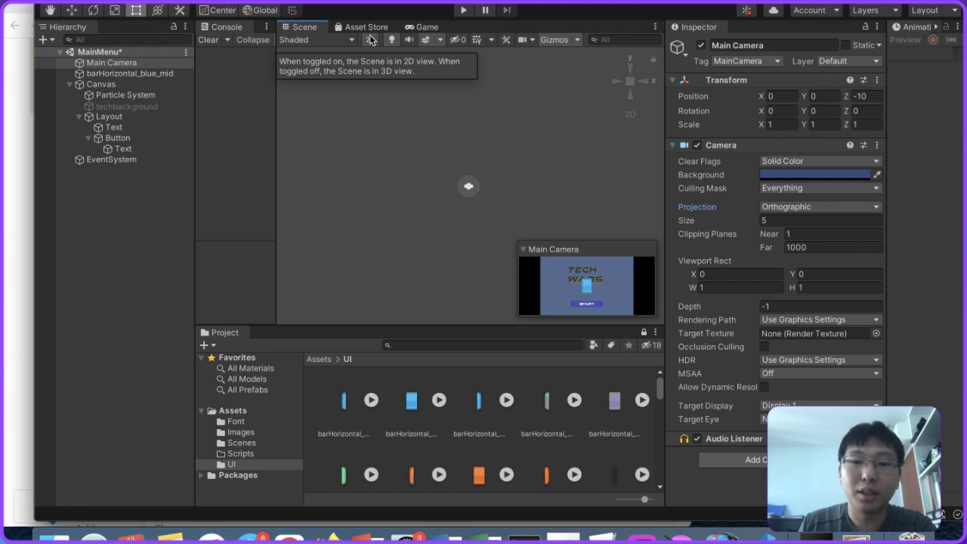
left_click(124, 73)
right_click(130, 74)
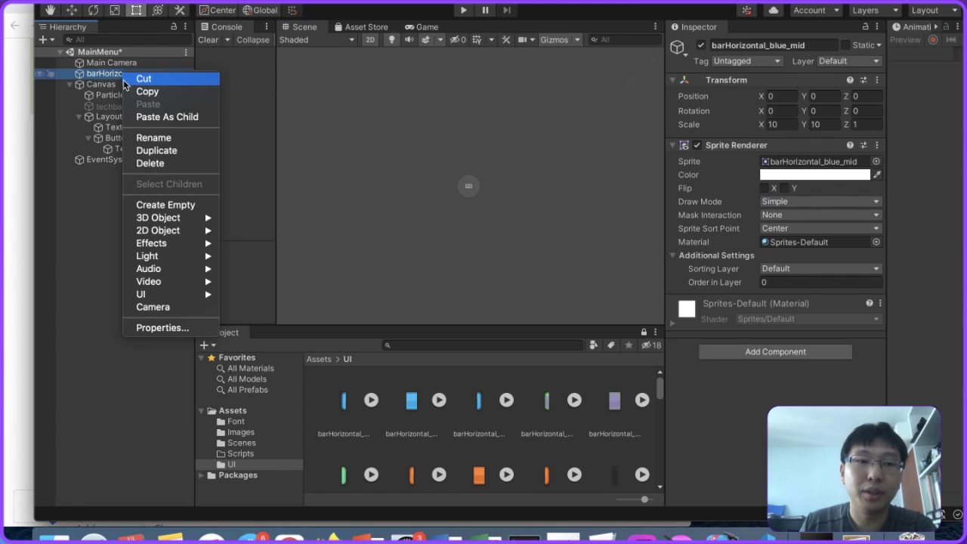
left_click(151, 163)
Step: Enable techbackground, frame the view on the Canvas, and run the scene
left_click(122, 106)
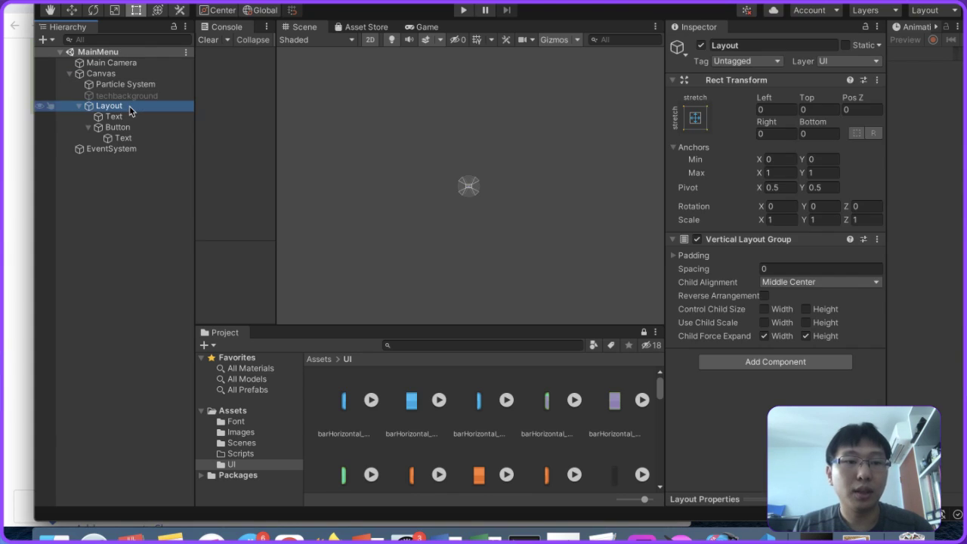
left_click(139, 97)
right_click(140, 101)
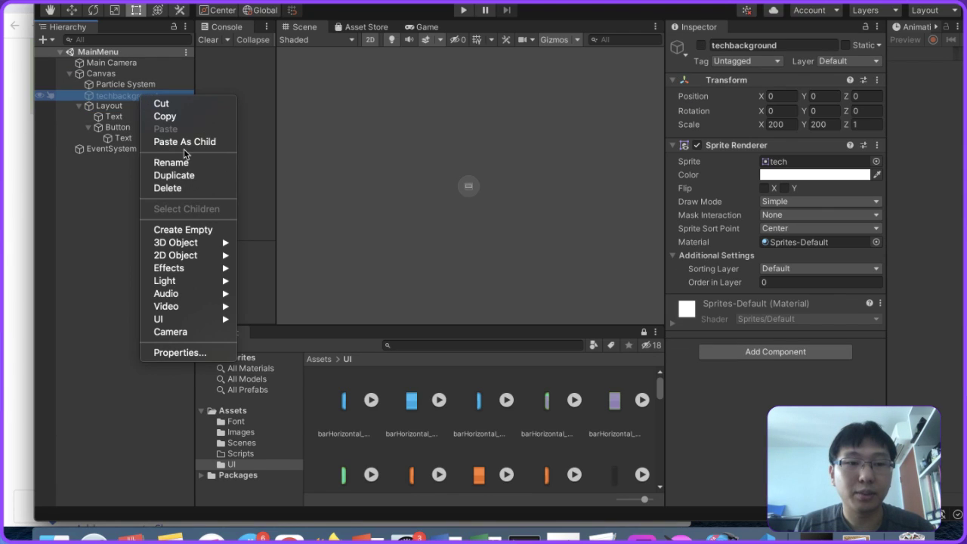
left_click(701, 46)
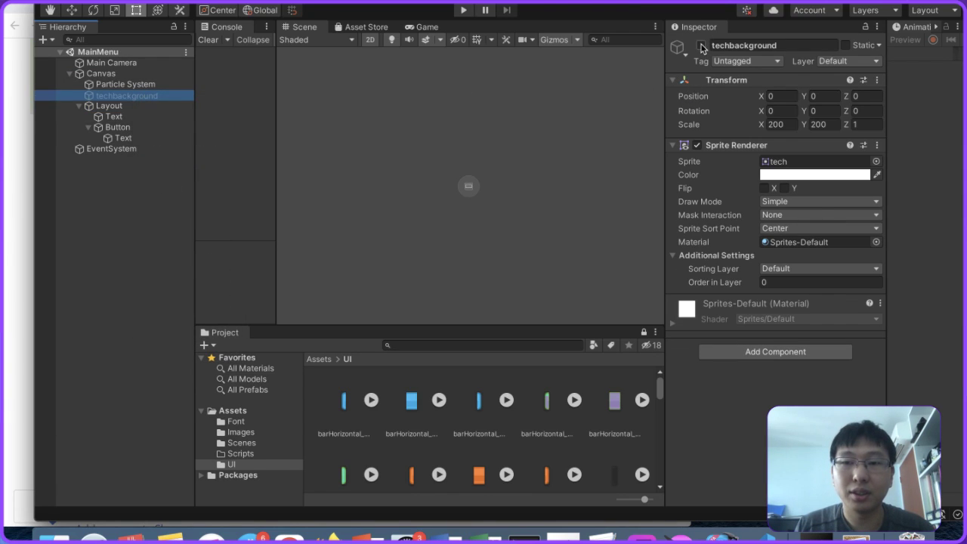
double_click(127, 74)
left_click(460, 10)
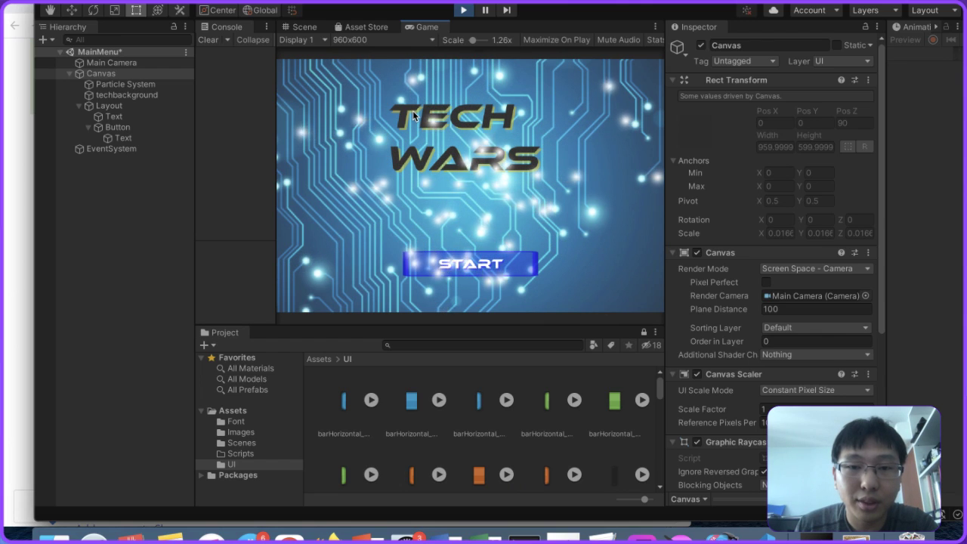
Step: Drag Particle System below the button and Layout above it in the Hierarchy
left_click(131, 88)
left_click_drag(132, 89, 109, 94)
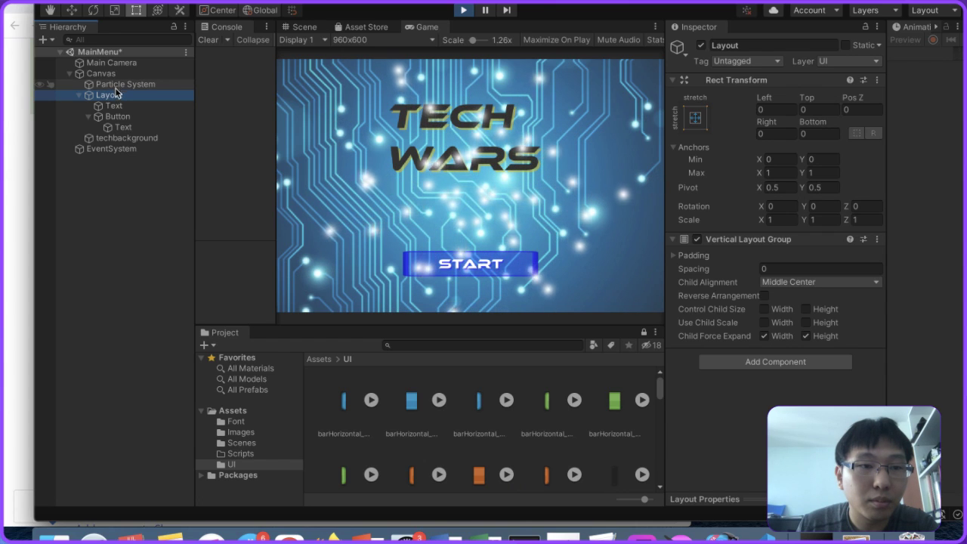
left_click_drag(114, 93, 109, 84)
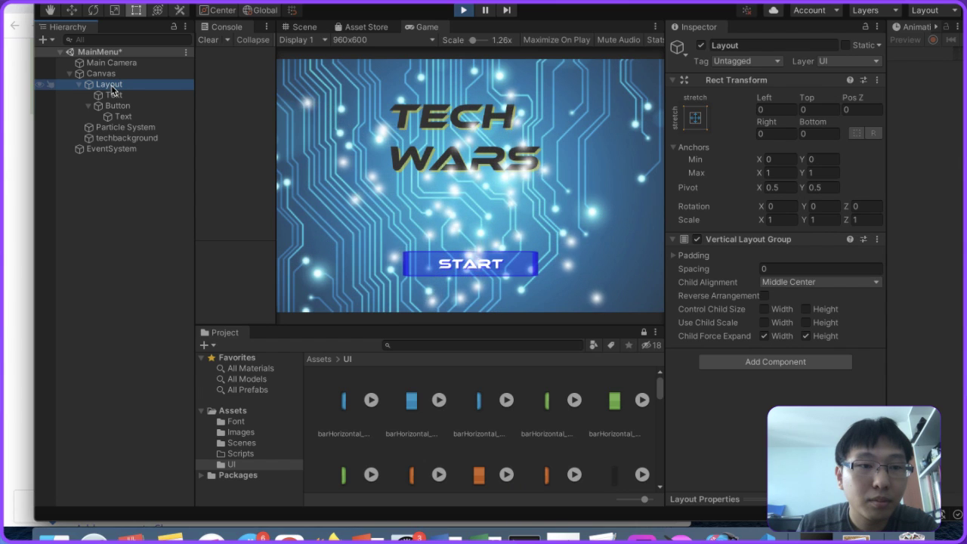
left_click(104, 138)
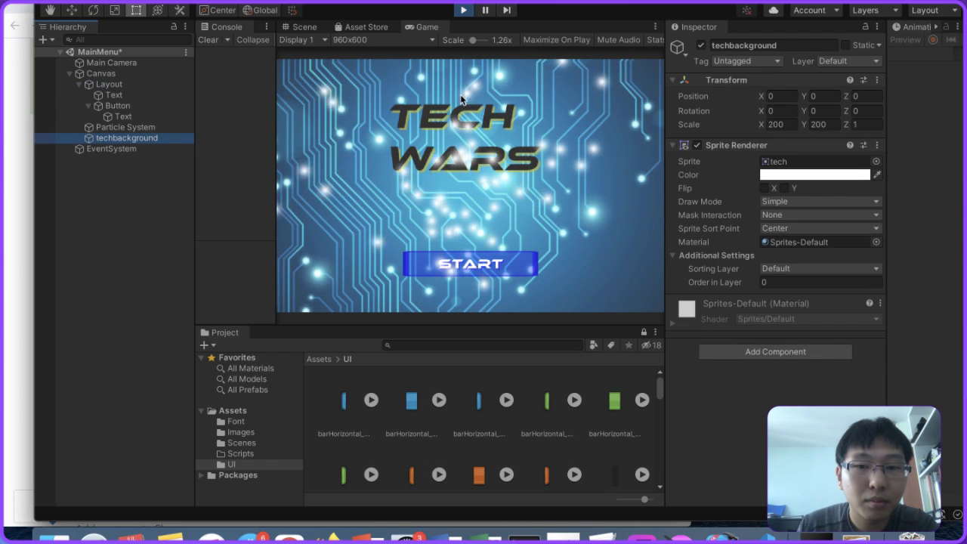
Step: Stop the preview, select Particle System, and bring the browser to the front
left_click(464, 11)
left_click(464, 11)
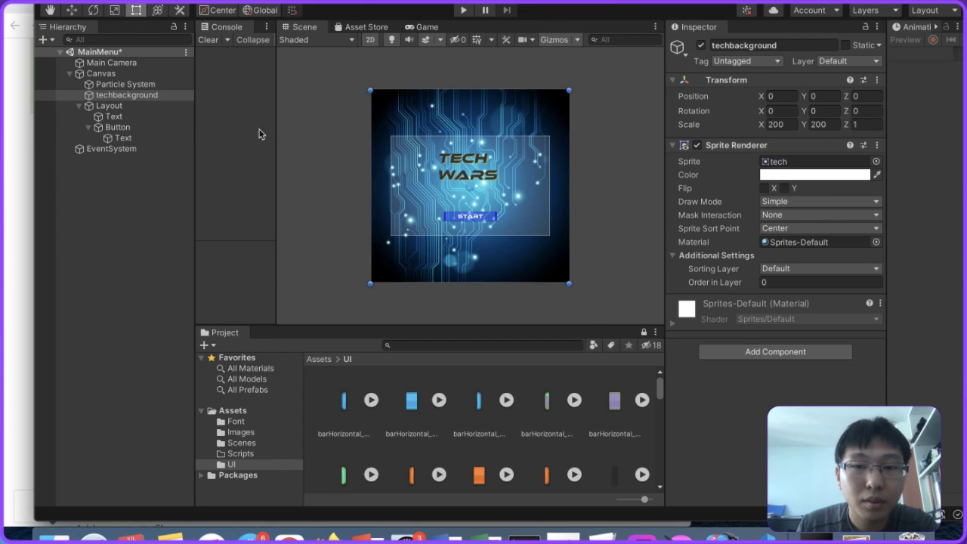
left_click(127, 85)
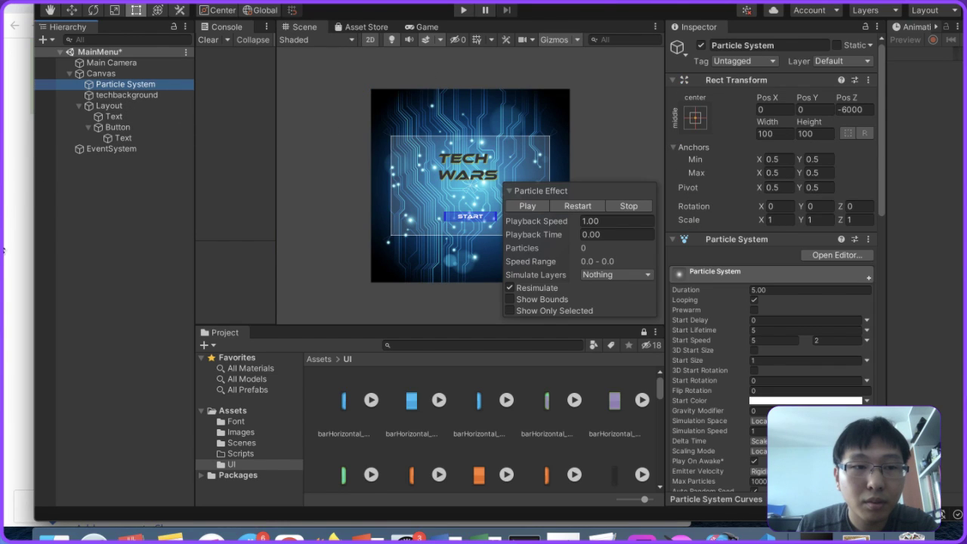
left_click(4, 245)
left_click(293, 29)
type("make")
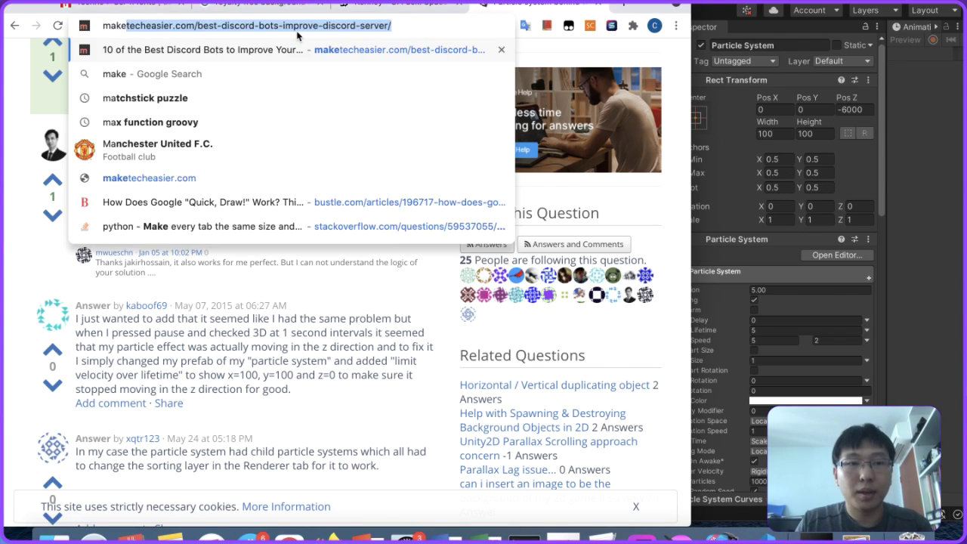
type(" particle system ")
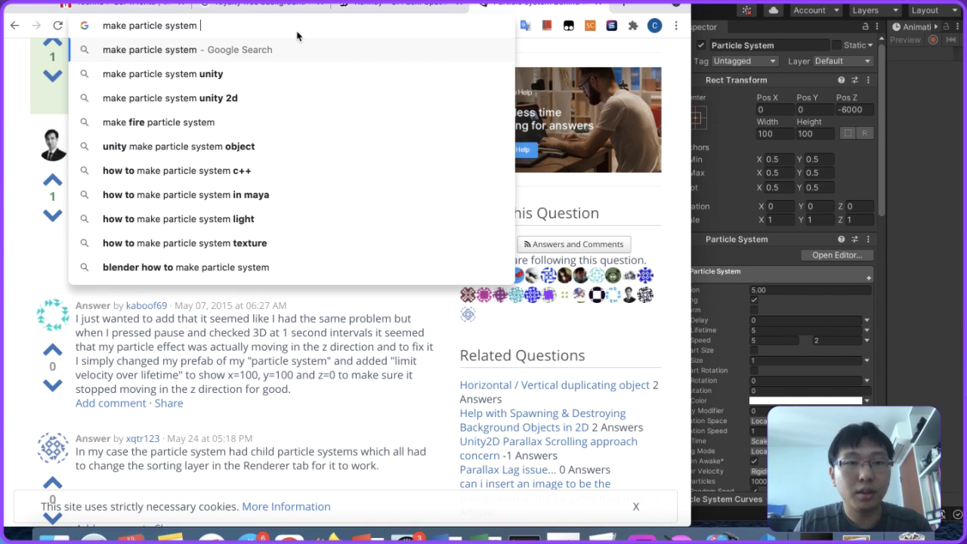
type("appear behind some ")
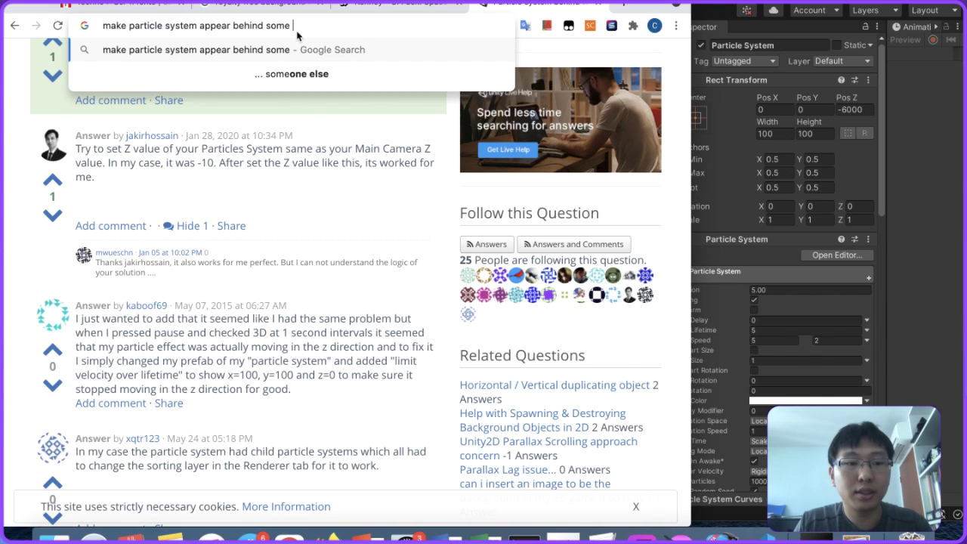
type("object s and a")
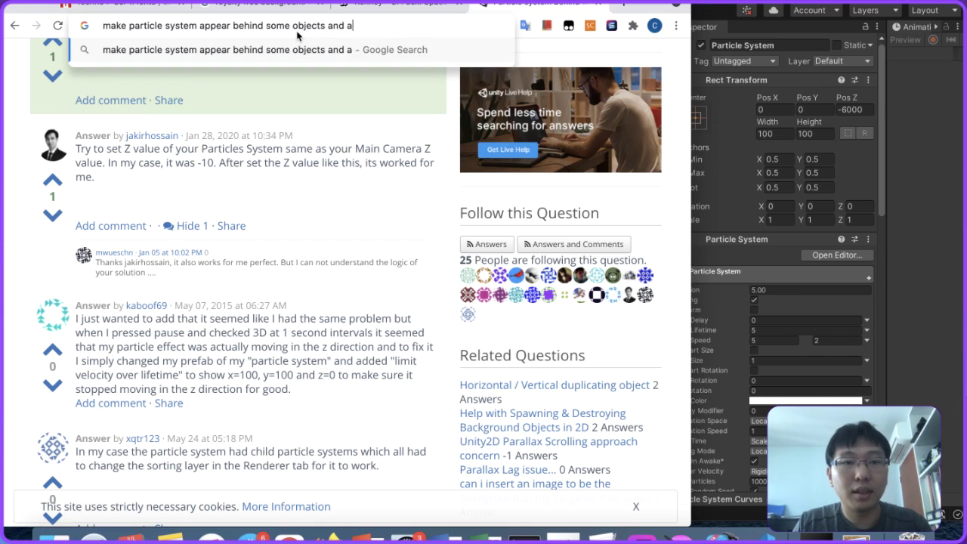
type("bove some unity")
key("Return")
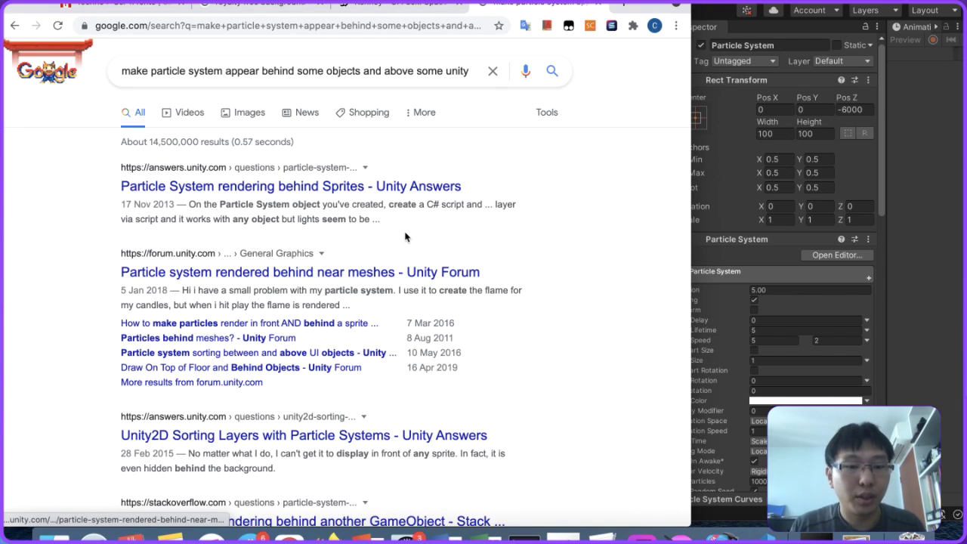
scroll(405, 237, "down", 2)
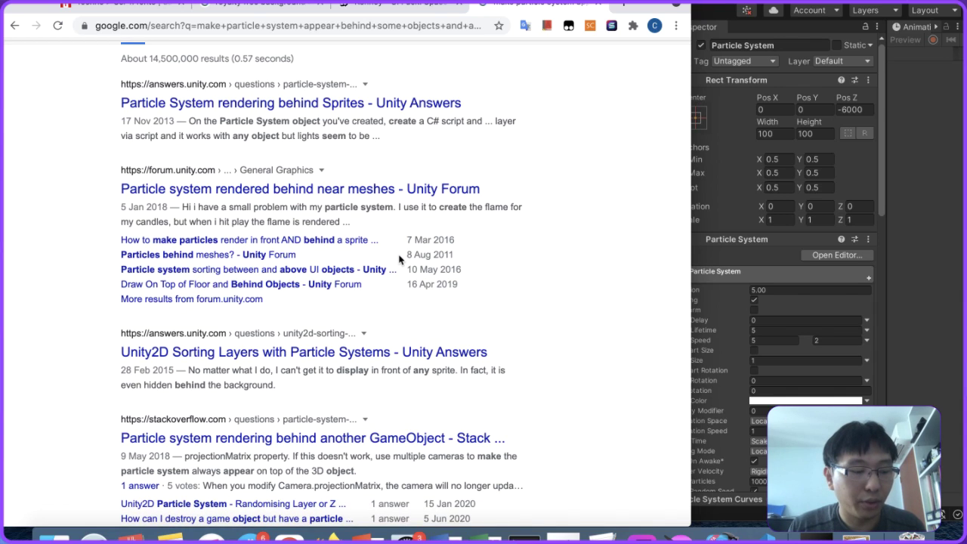
scroll(401, 259, "down", 1)
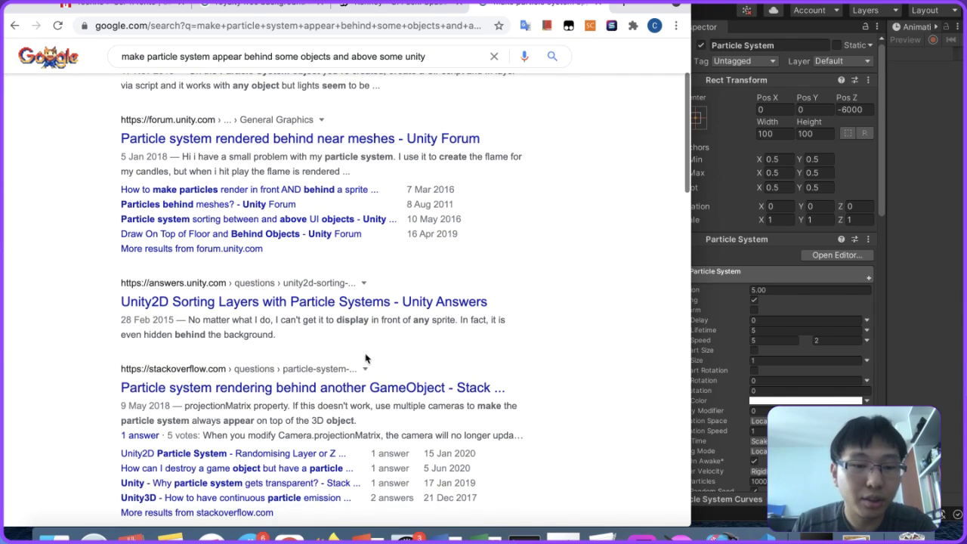
left_click(351, 389)
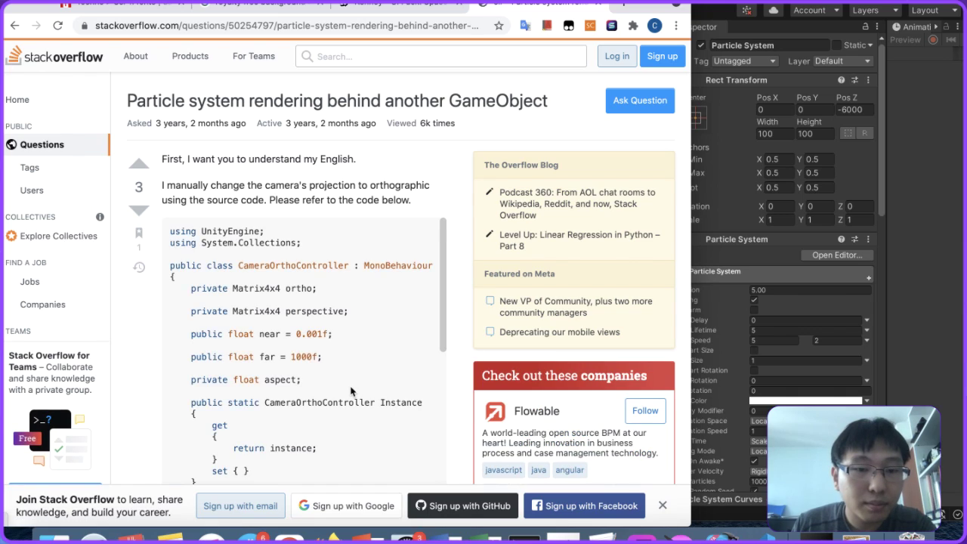
scroll(350, 387, "down", 2)
scroll(351, 387, "up", 2)
scroll(460, 181, "down", 3)
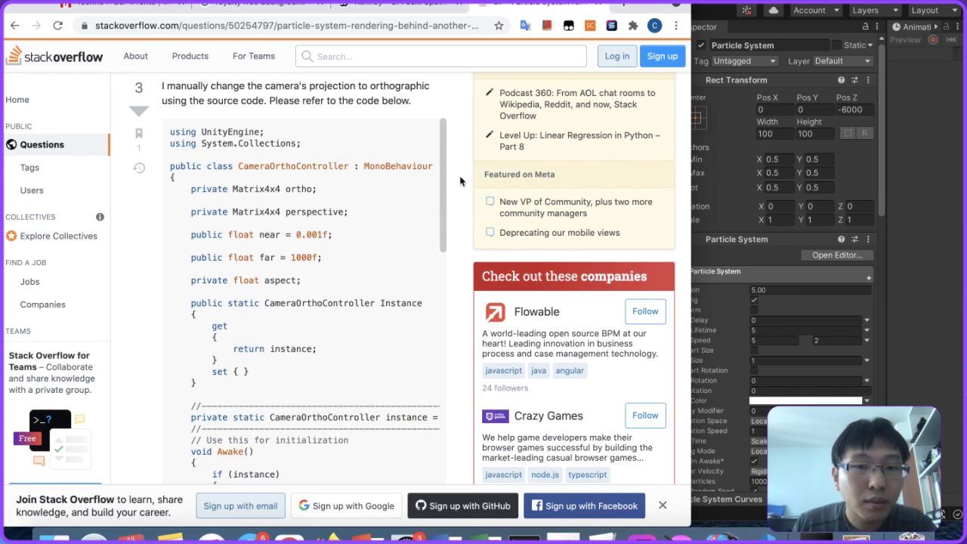
scroll(460, 181, "down", 3)
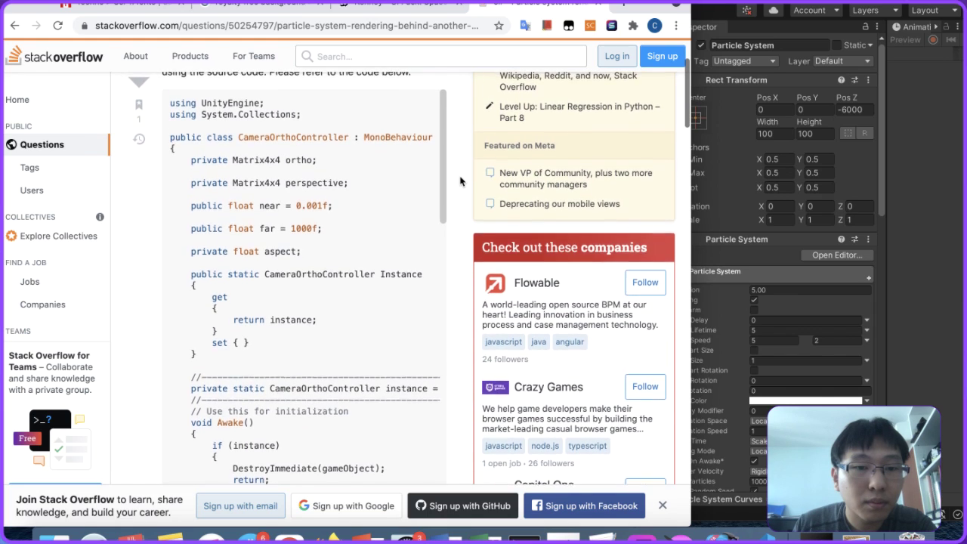
scroll(460, 181, "down", 1)
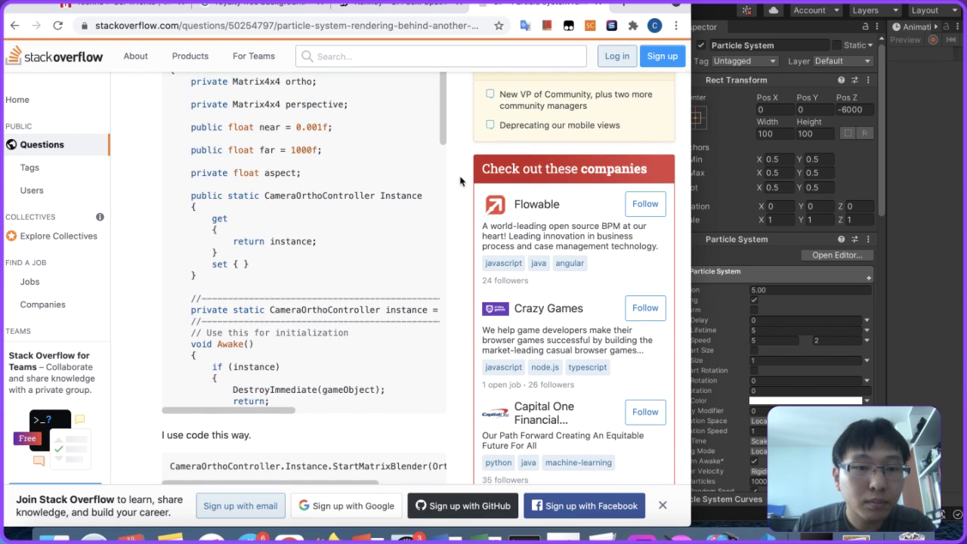
scroll(460, 181, "up", 2)
scroll(237, 259, "down", 10)
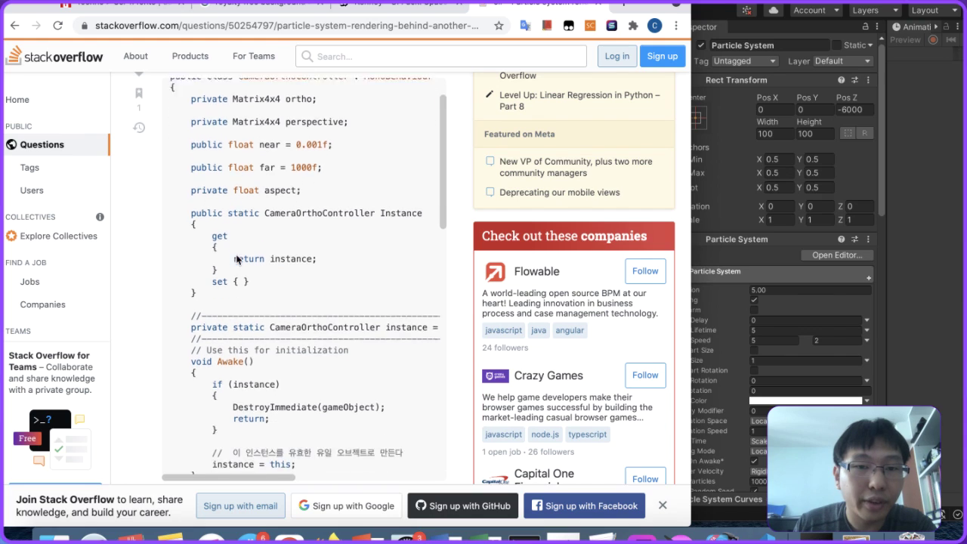
scroll(237, 259, "down", 15)
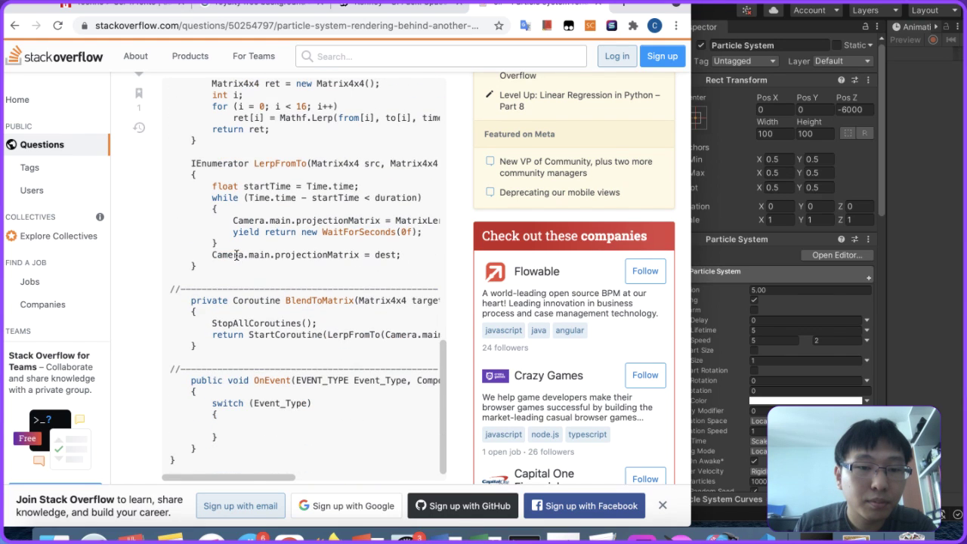
scroll(236, 259, "up", 15)
scroll(236, 259, "up", 1)
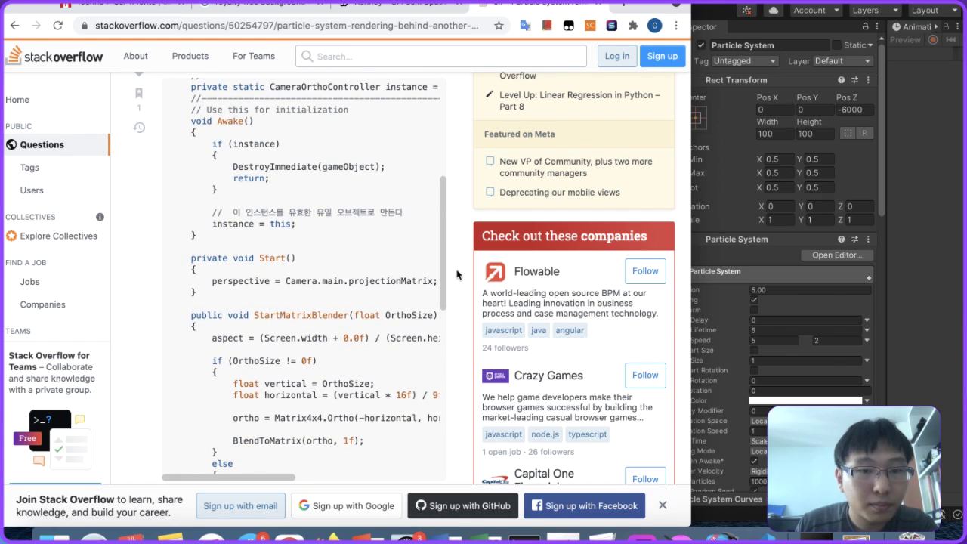
scroll(387, 255, "down", 10)
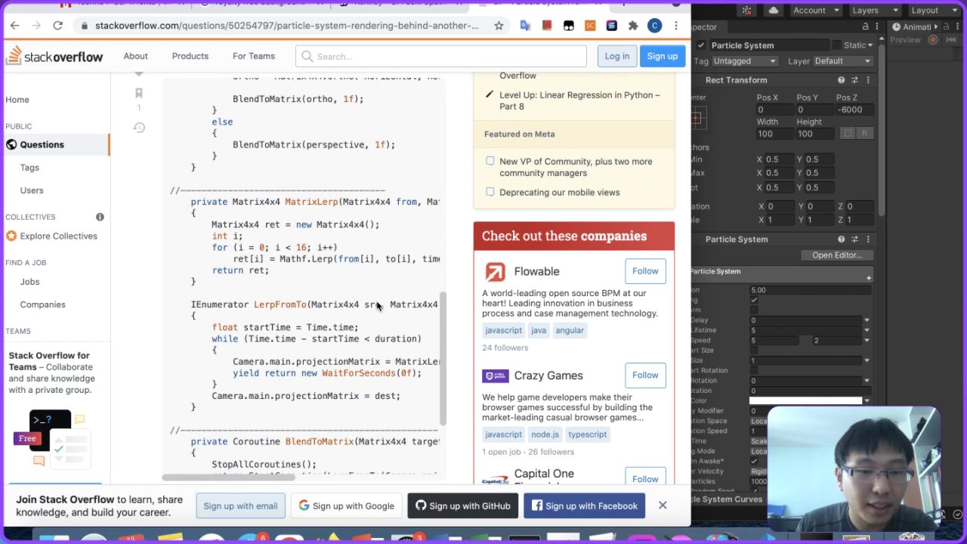
scroll(488, 279, "down", 3)
scroll(487, 279, "down", 8)
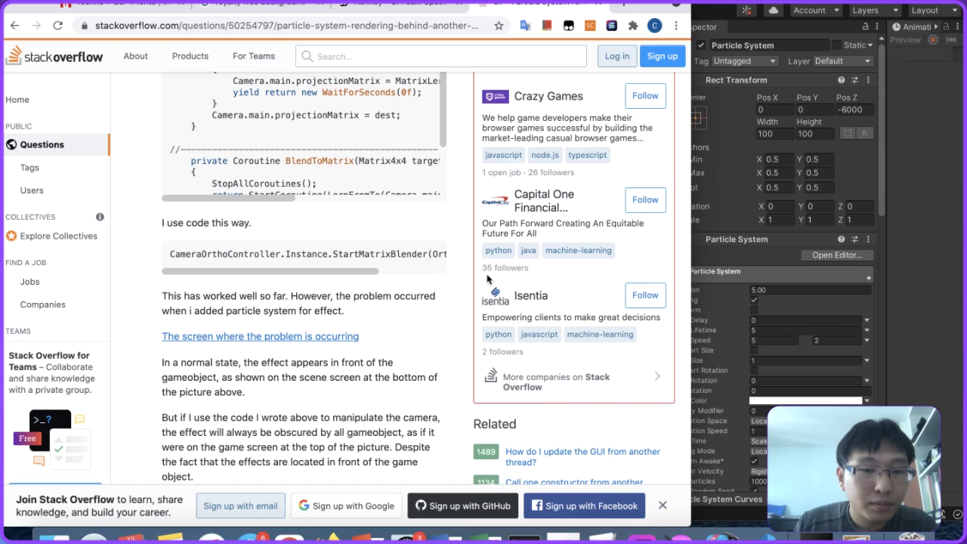
scroll(488, 279, "down", 12)
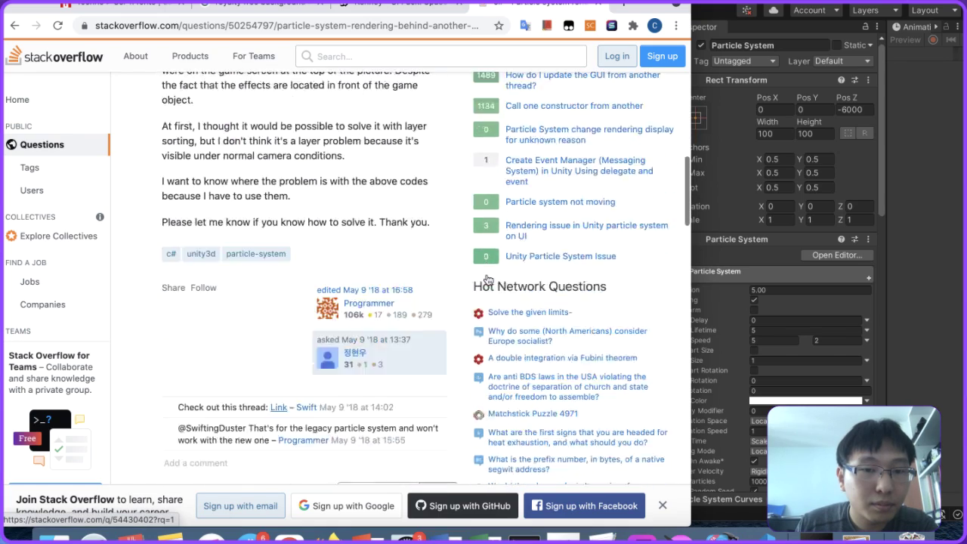
scroll(487, 279, "down", 20)
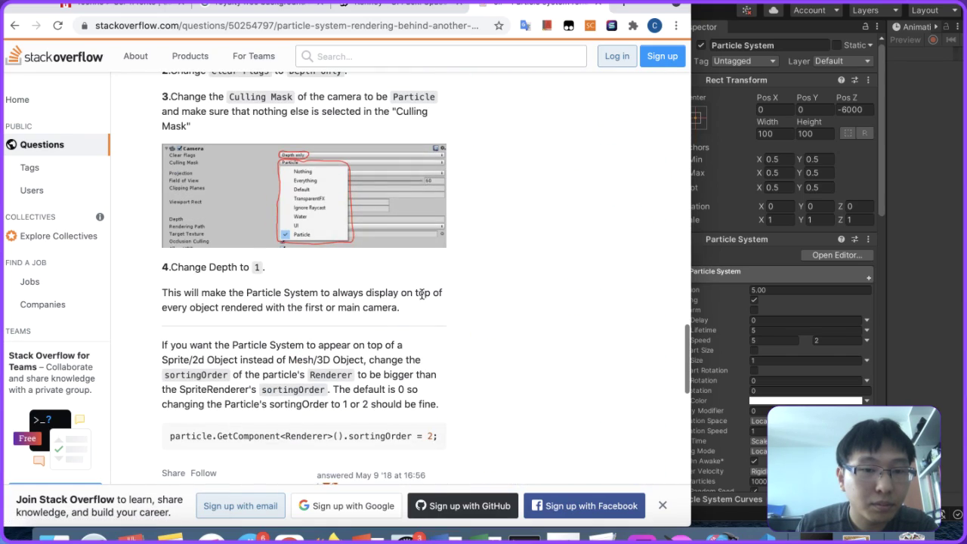
scroll(422, 294, "down", 1)
scroll(422, 299, "down", 20)
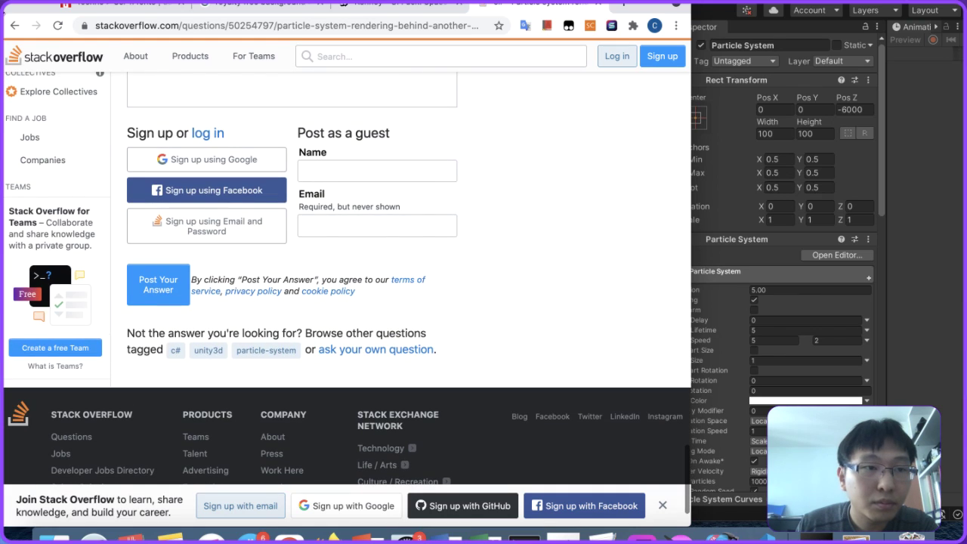
left_click(15, 25)
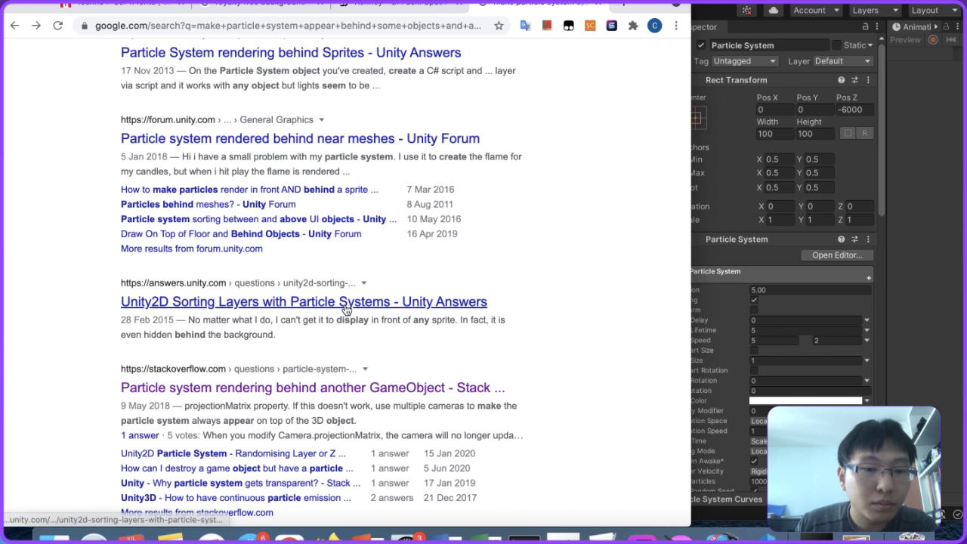
Step: Read the best answer on the 'Unity2D Sorting Layers with Particle Systems' Unity Answers thread
left_click(346, 309)
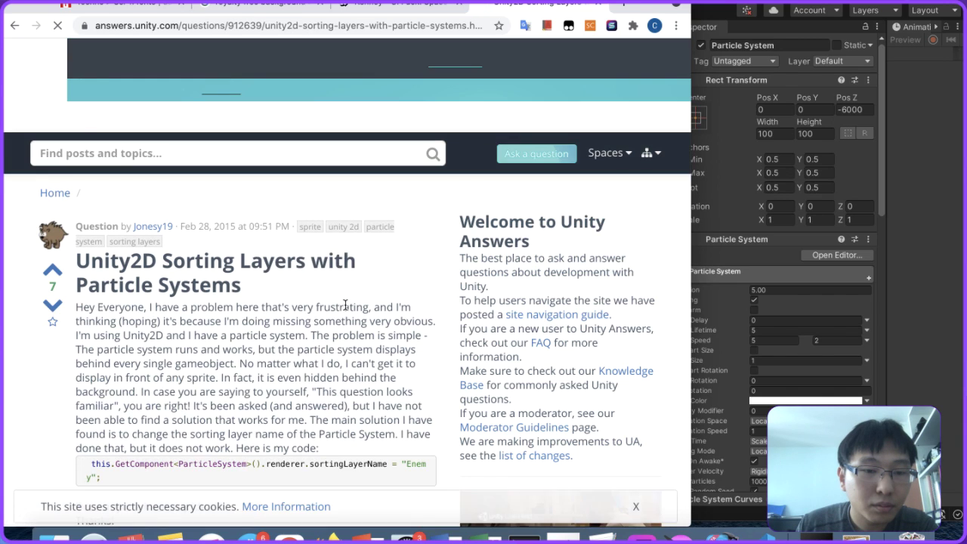
scroll(345, 309, "down", 5)
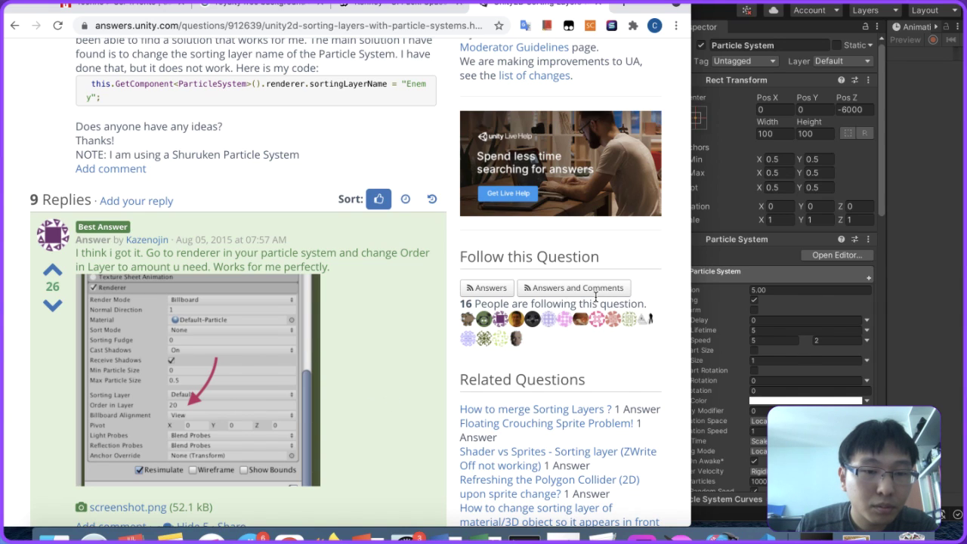
scroll(371, 328, "down", 2)
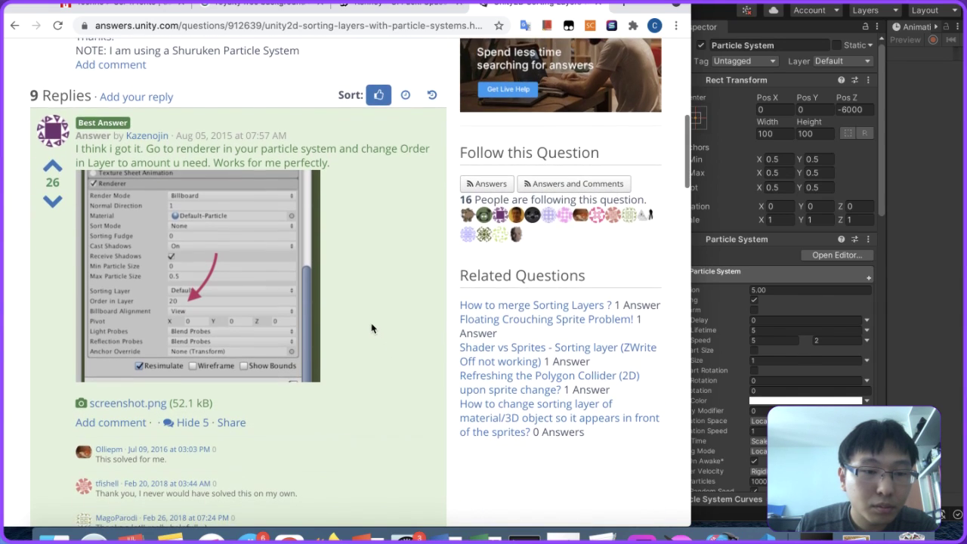
left_click(837, 288)
Step: Compare Order in Layer of techbackground and the Particle System's Renderer, then select Layout
left_click(102, 95)
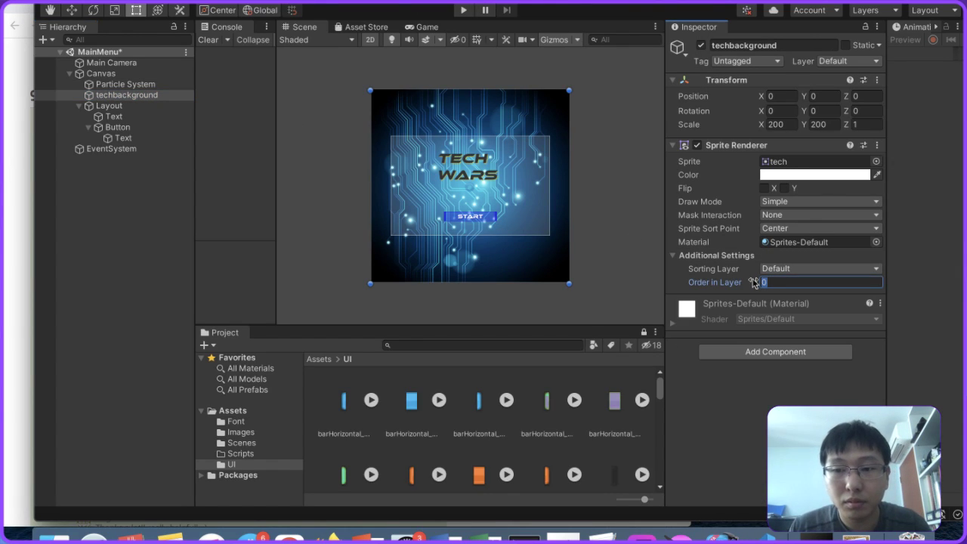
left_click(144, 84)
scroll(785, 323, "down", 10)
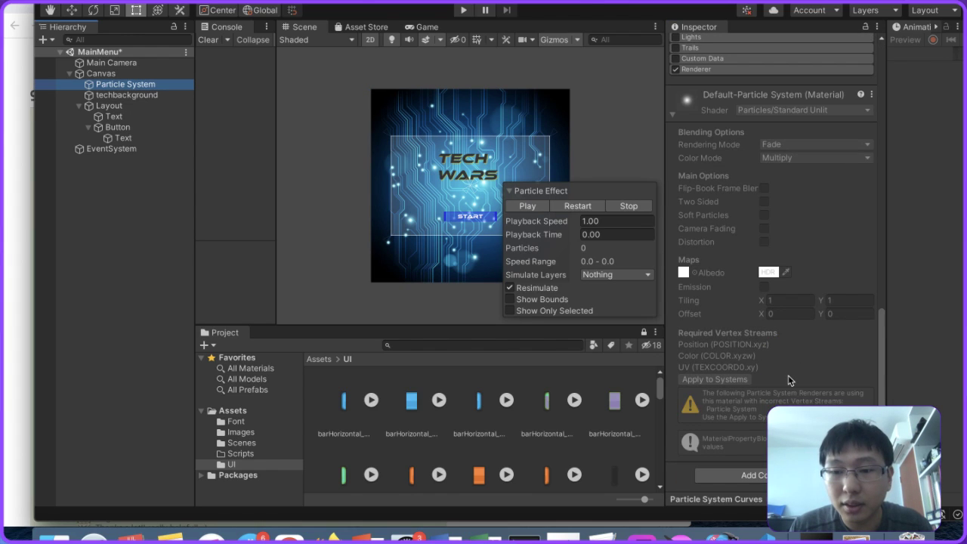
scroll(787, 377, "up", 5)
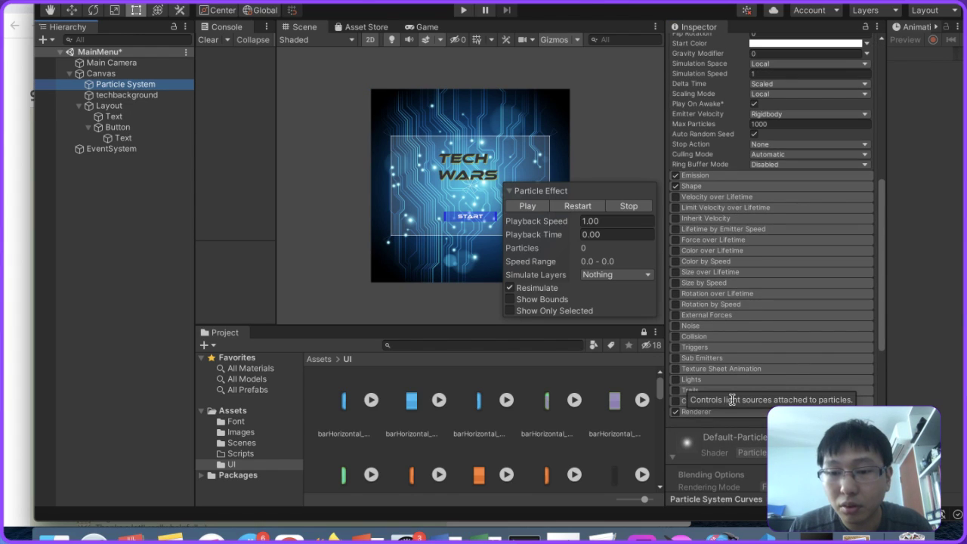
left_click(756, 411)
scroll(755, 411, "down", 6)
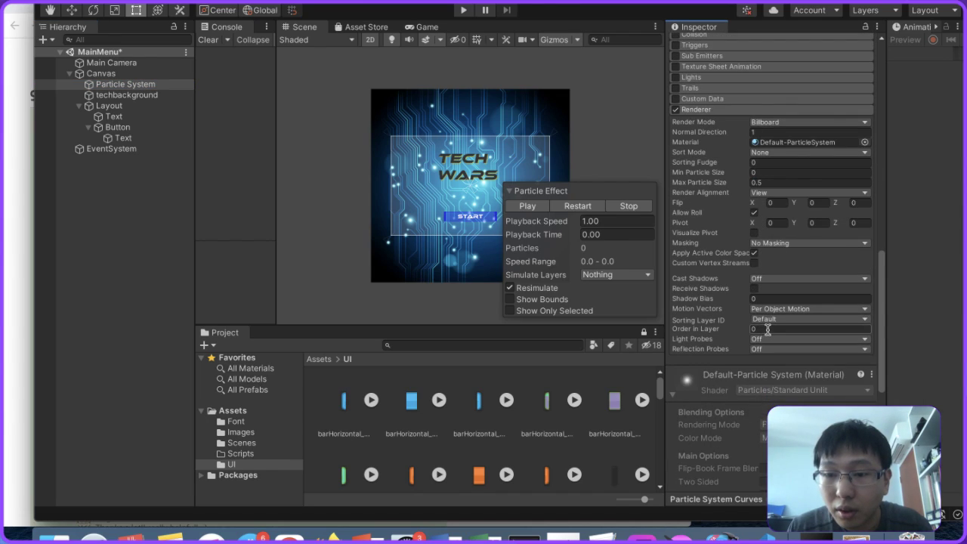
left_click(133, 95)
left_click(128, 83)
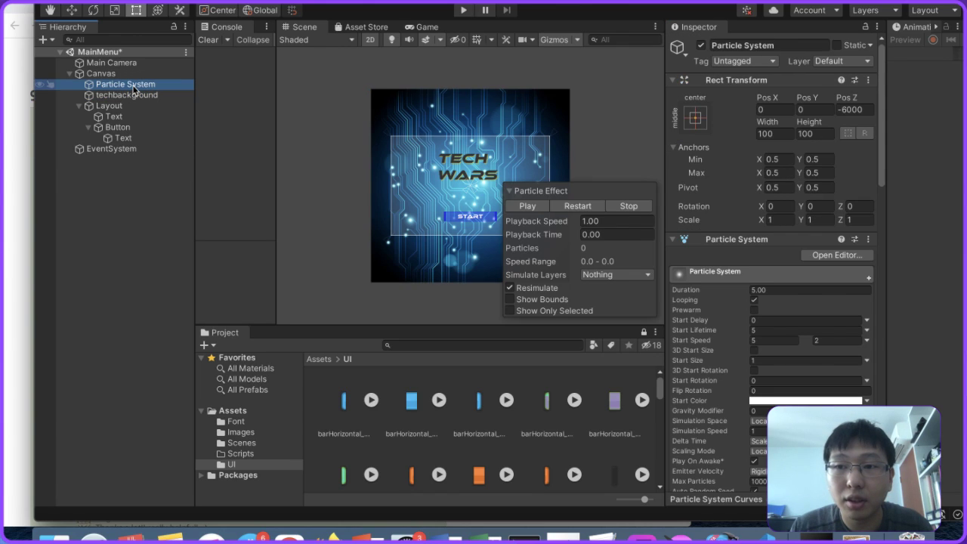
left_click(134, 95)
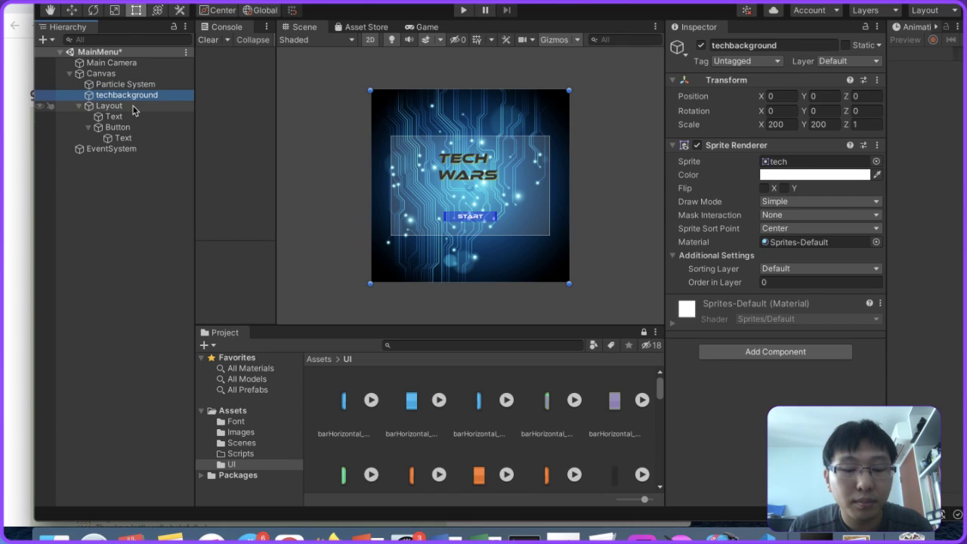
left_click(140, 105)
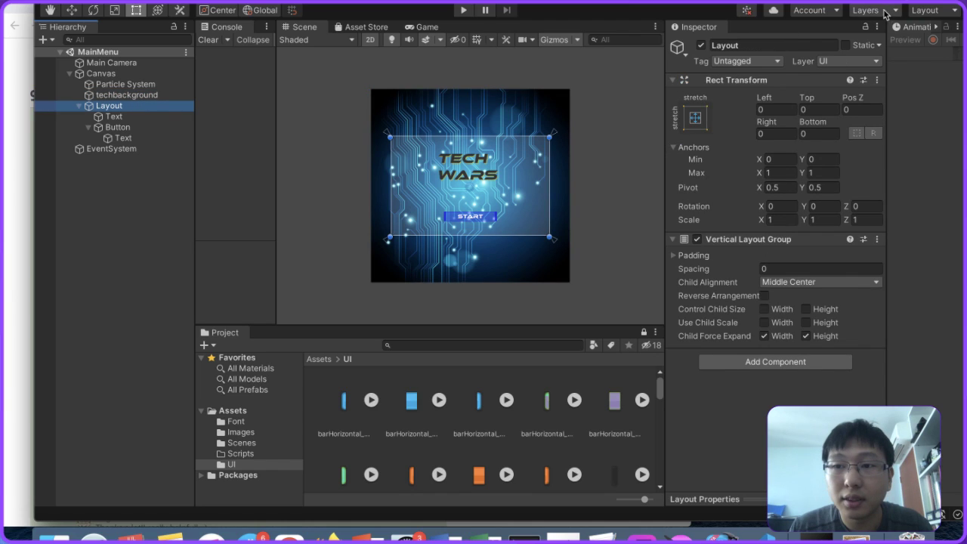
Step: Set Layout's Layer to Default with 'Yes, change children', then select the TECH WARS text
left_click(856, 61)
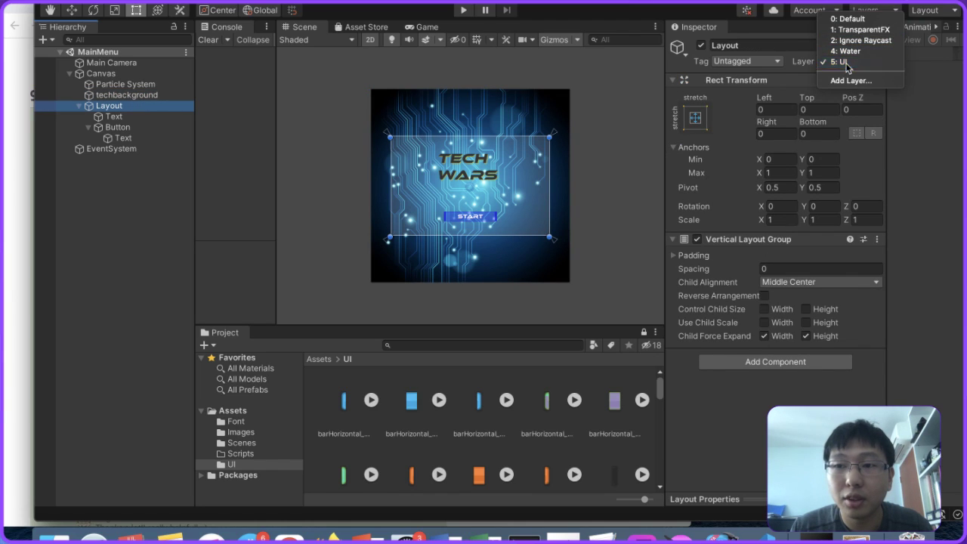
left_click(855, 63)
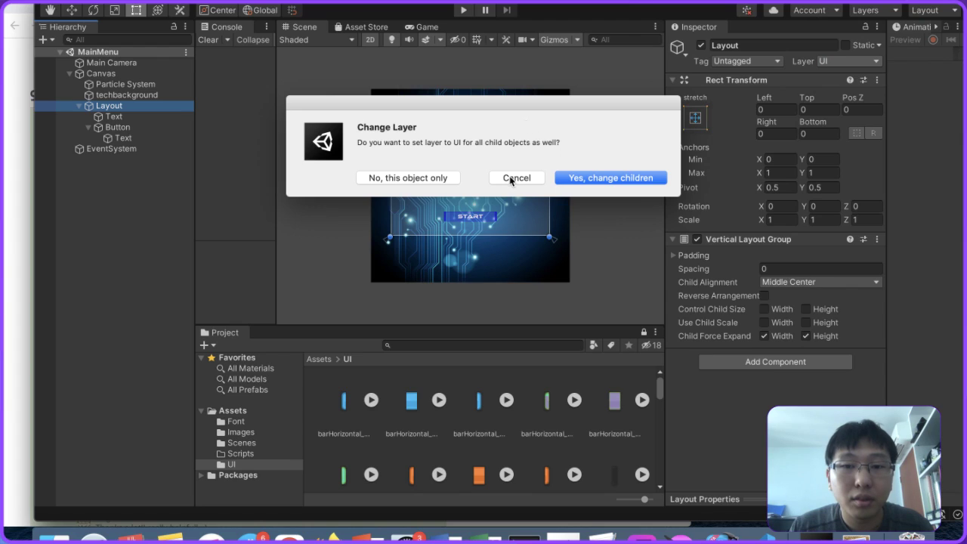
left_click(505, 177)
left_click(850, 61)
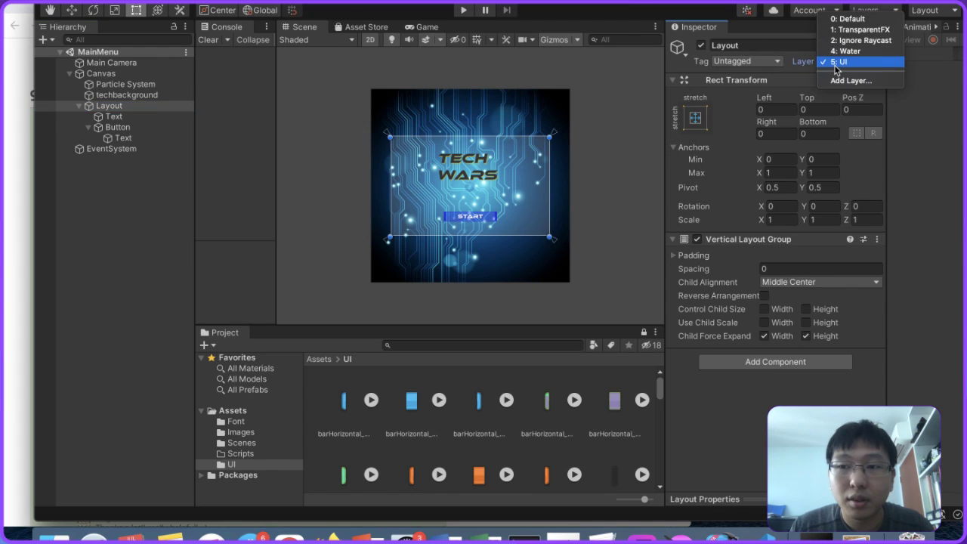
left_click(862, 19)
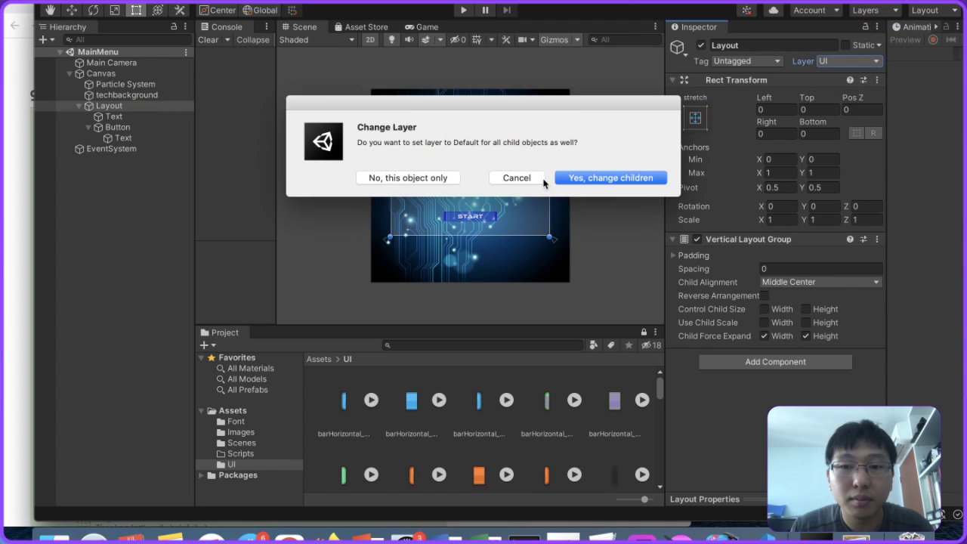
left_click(497, 179)
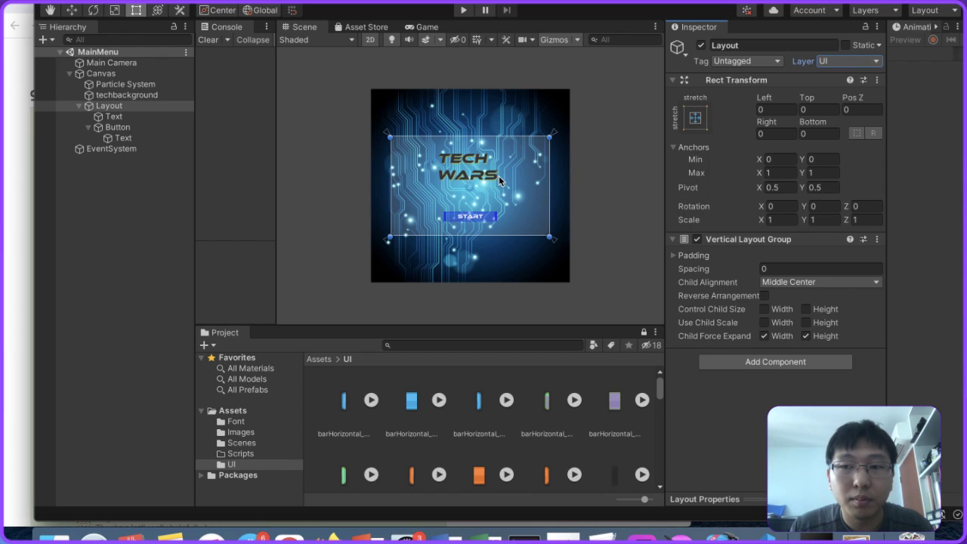
left_click(853, 61)
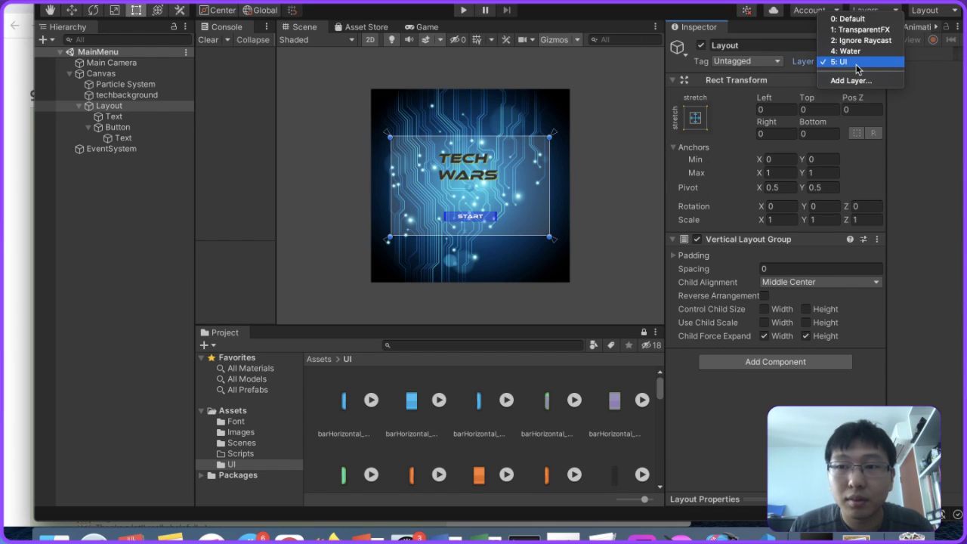
left_click(862, 19)
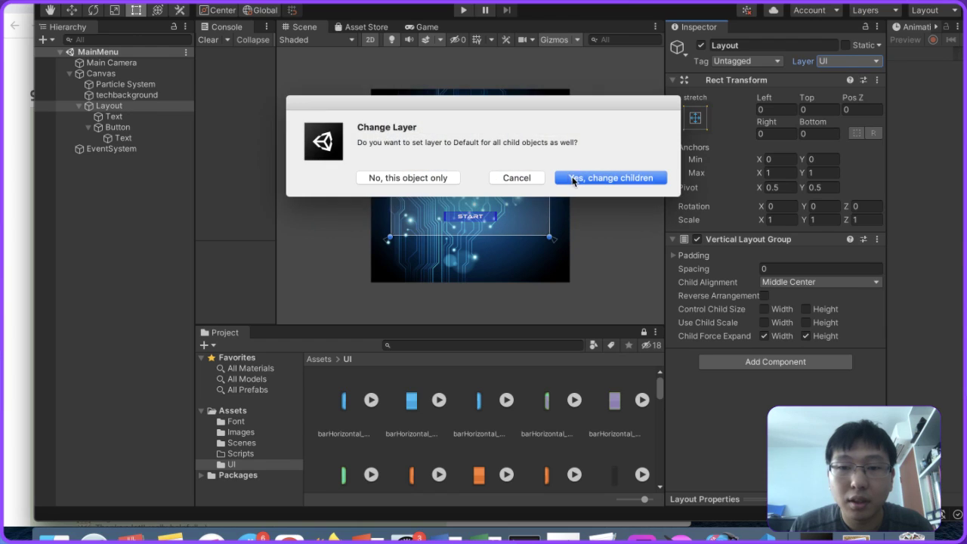
left_click(574, 180)
left_click(115, 117)
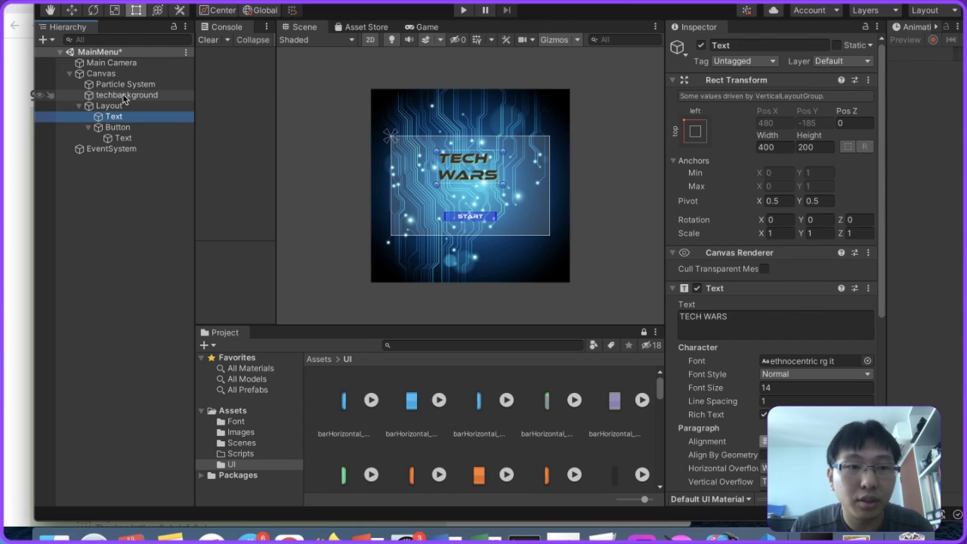
key("Up")
key("Up")
key("Up")
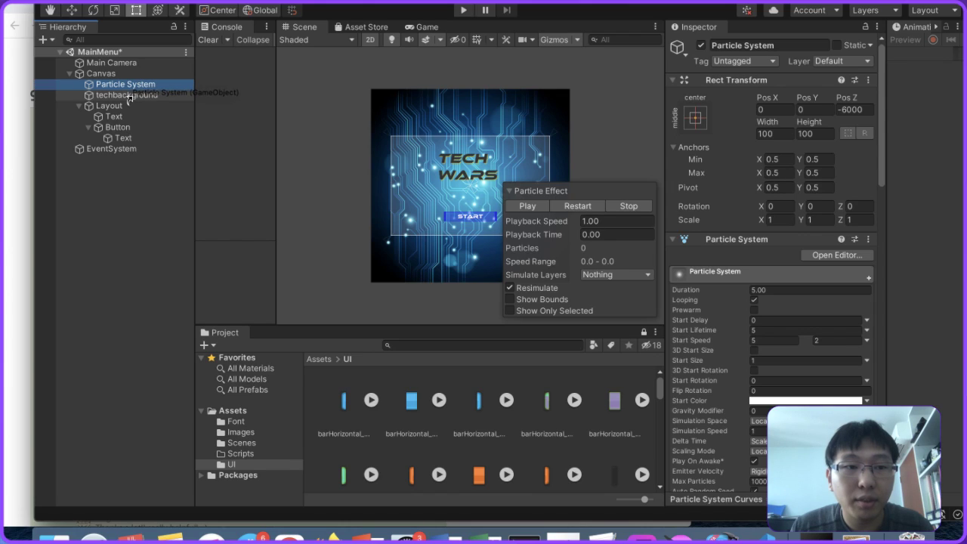
Step: Place Particle System below techbackground under the Canvas and review both objects
left_click_drag(127, 105, 133, 104)
left_click(129, 85)
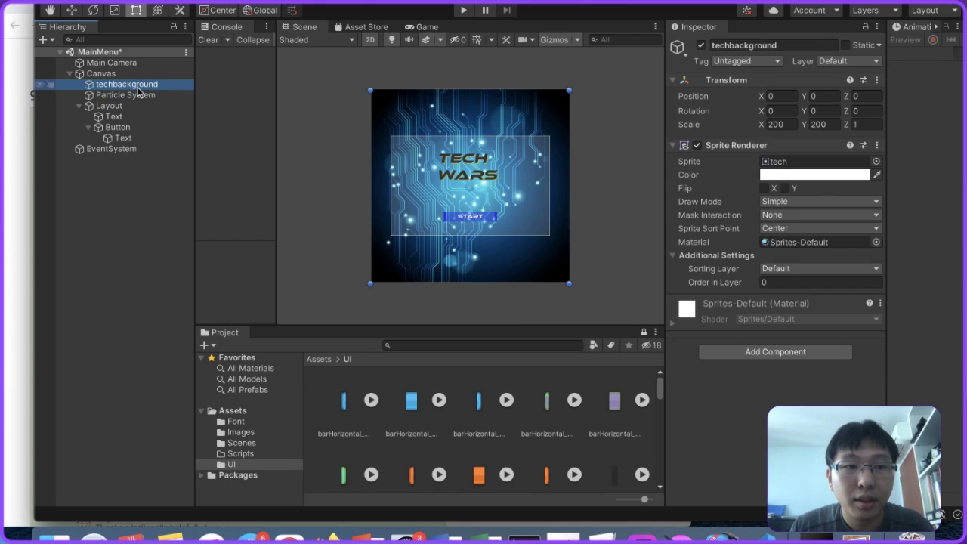
left_click(124, 96)
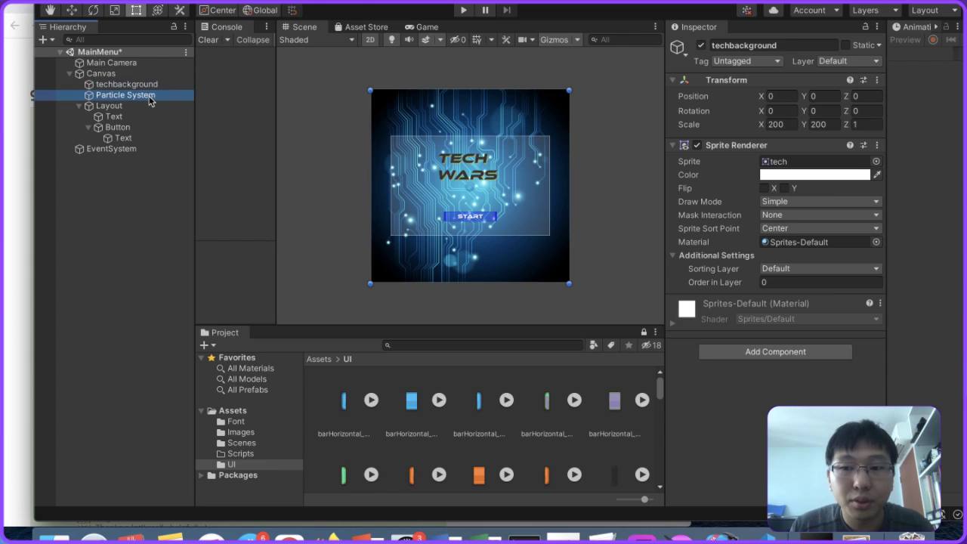
scroll(781, 277, "down", 5)
scroll(782, 278, "down", 15)
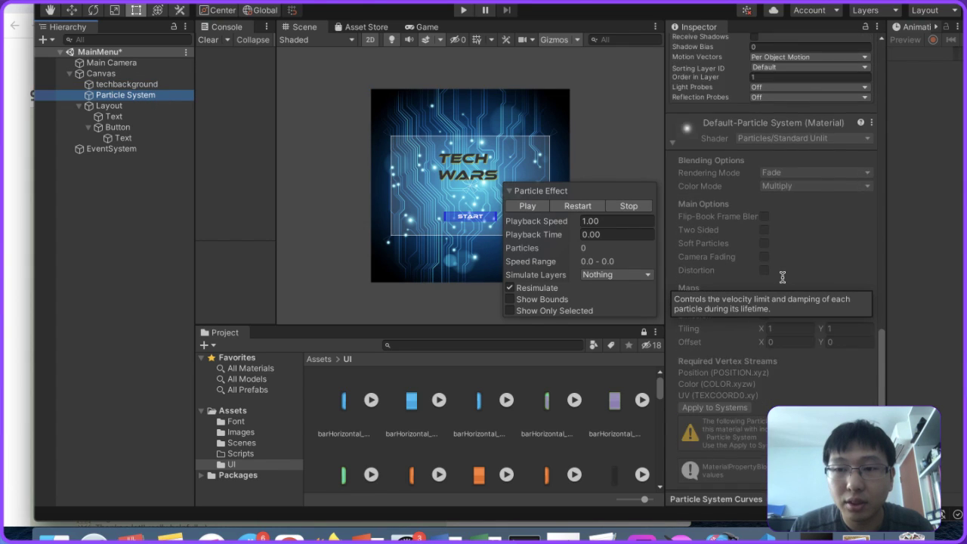
Step: Review the title text, Layout, START button and Canvas settings in the Inspector
left_click(163, 116)
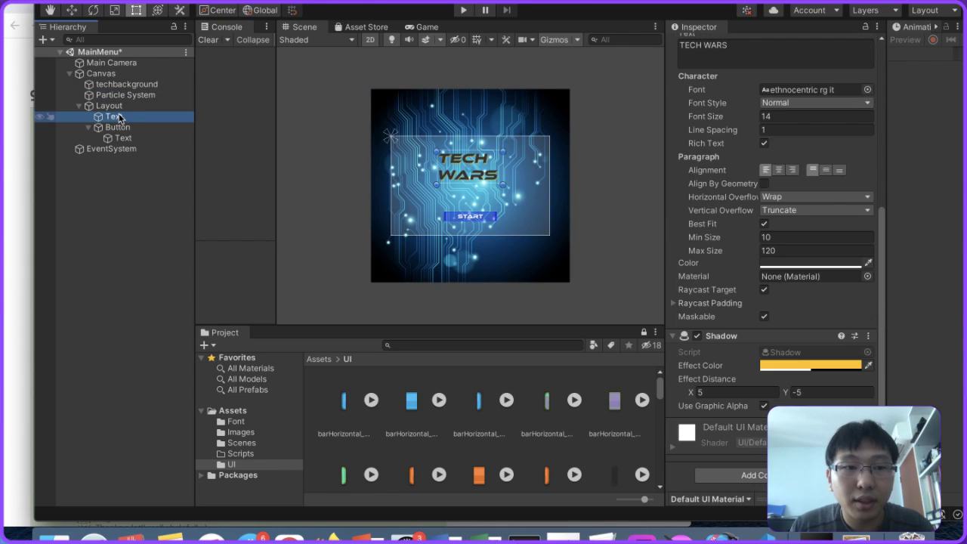
left_click(168, 107)
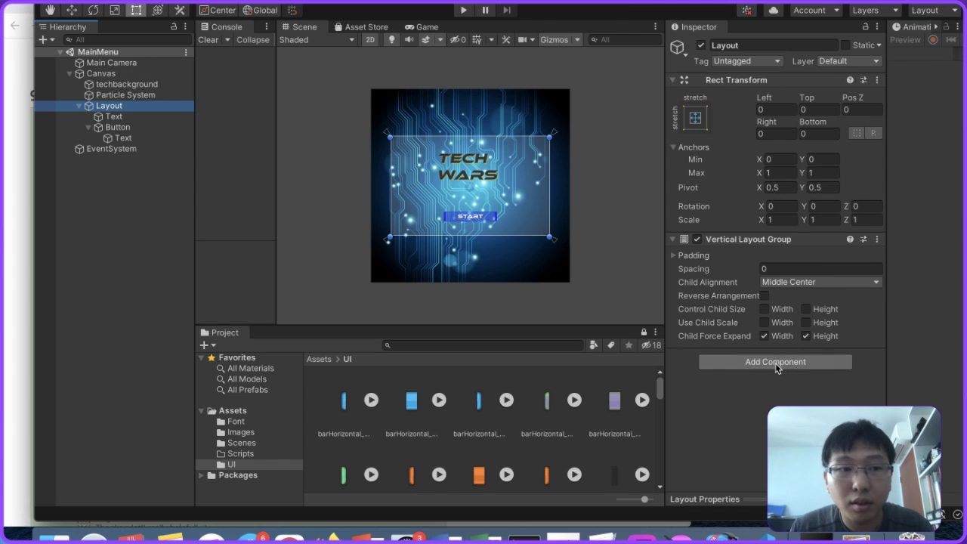
left_click(159, 119)
scroll(755, 258, "down", 5)
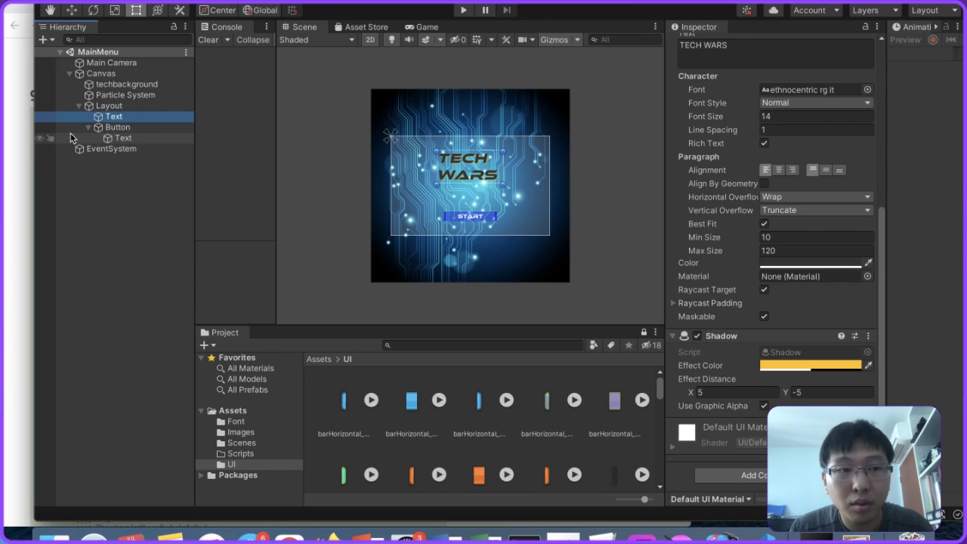
left_click(115, 127)
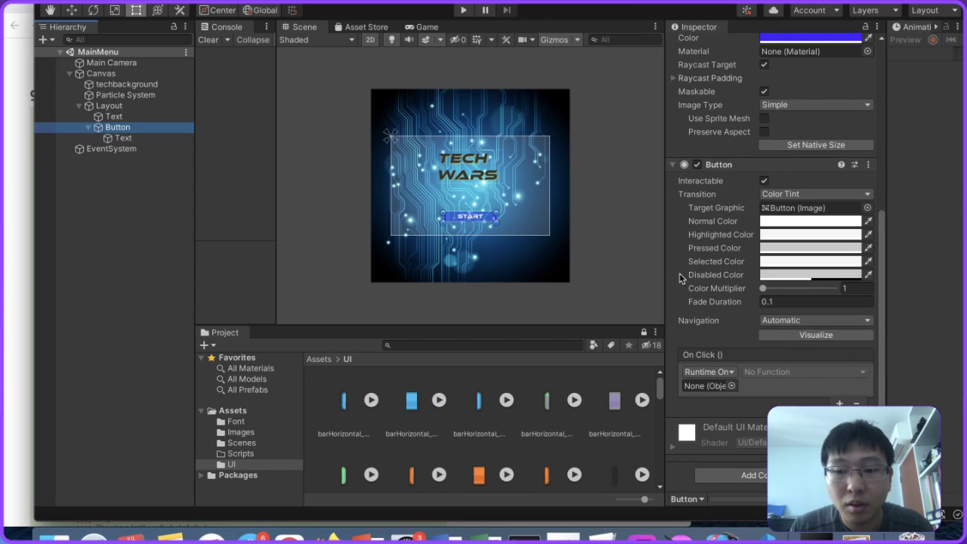
left_click(133, 74)
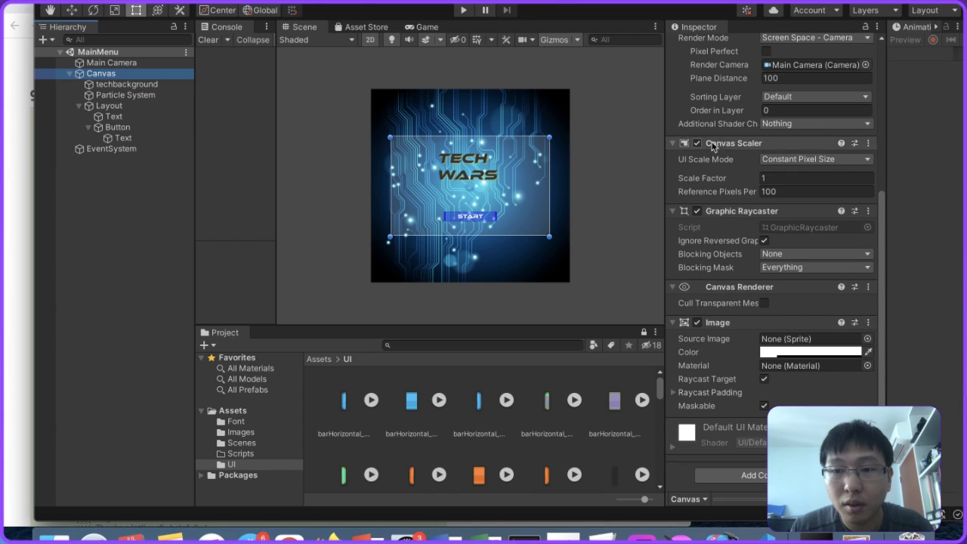
scroll(758, 98, "up", 5)
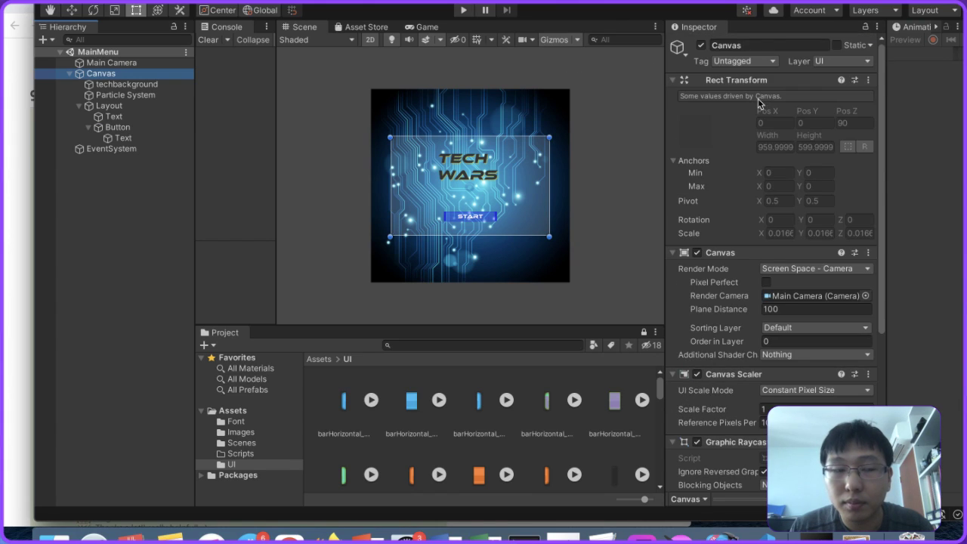
Step: Select techbackground and Particle System together
left_click(117, 87)
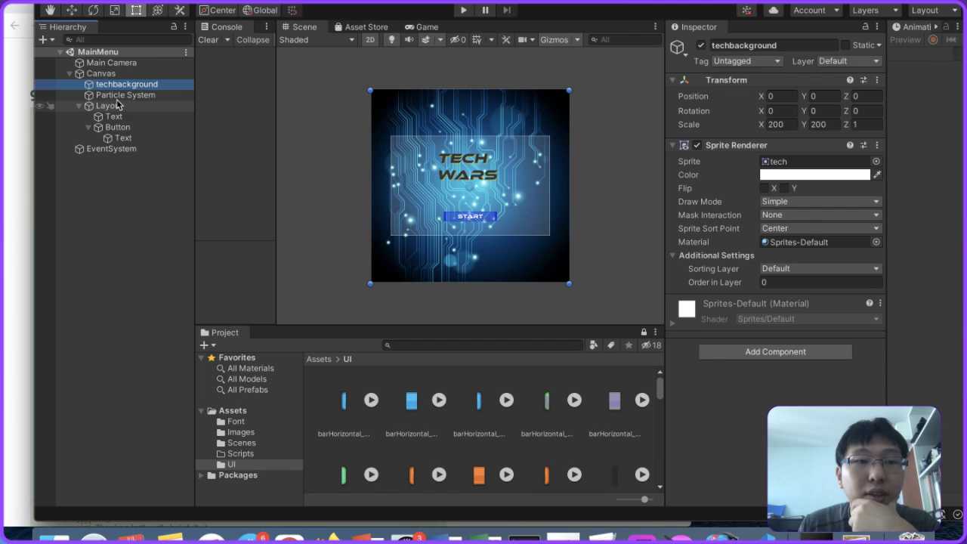
left_click(124, 96)
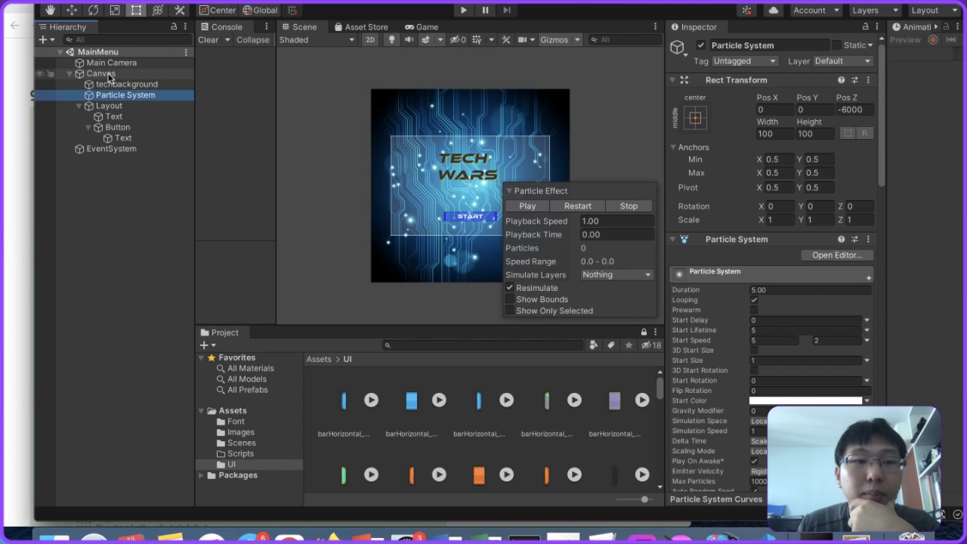
left_click(481, 111, "shift")
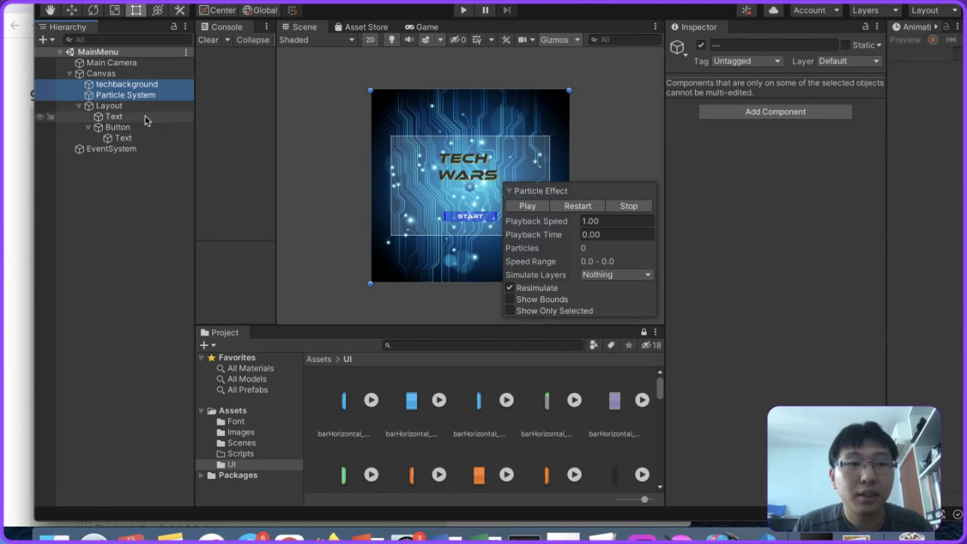
Step: Move techbackground and Particle System to the Hierarchy root and check their settings
left_click_drag(118, 70, 123, 71)
left_click(117, 85)
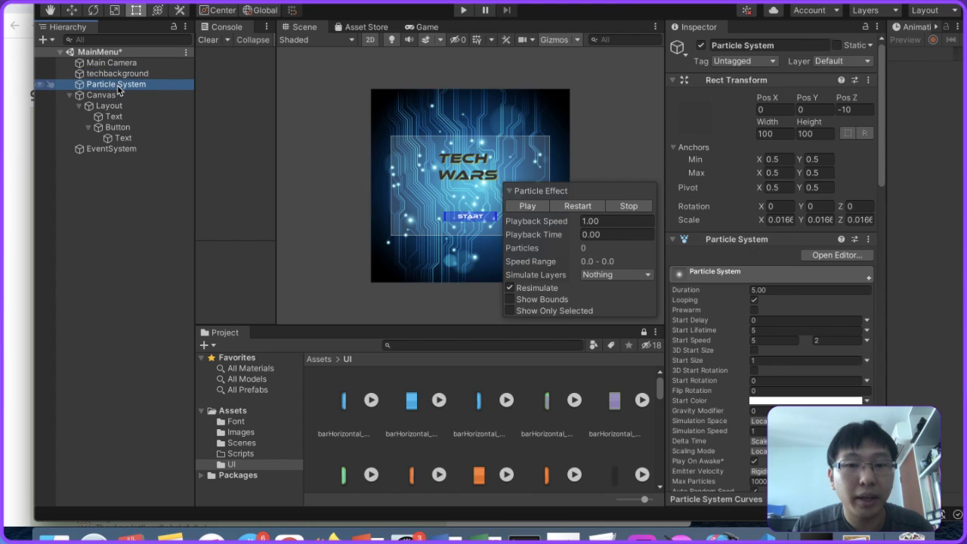
left_click(113, 95)
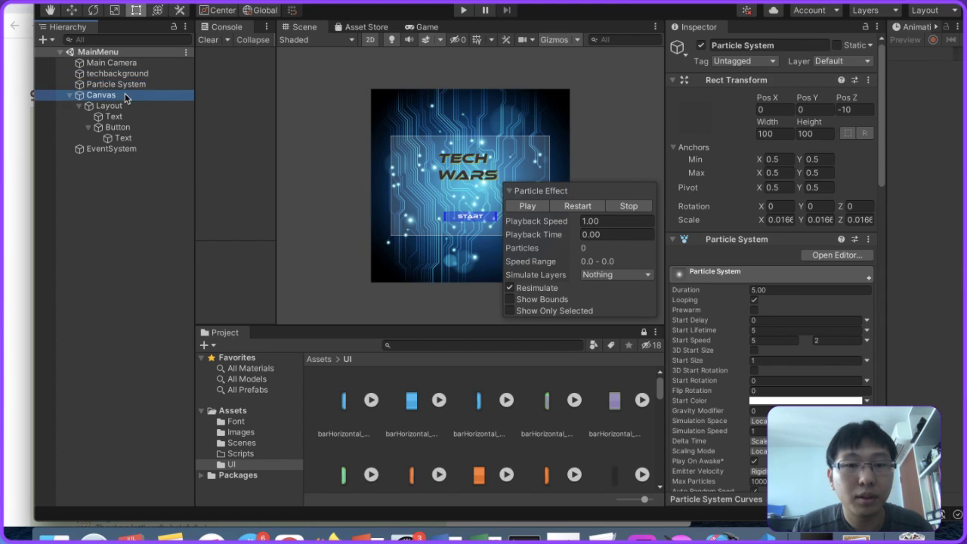
left_click(124, 84)
left_click(117, 74)
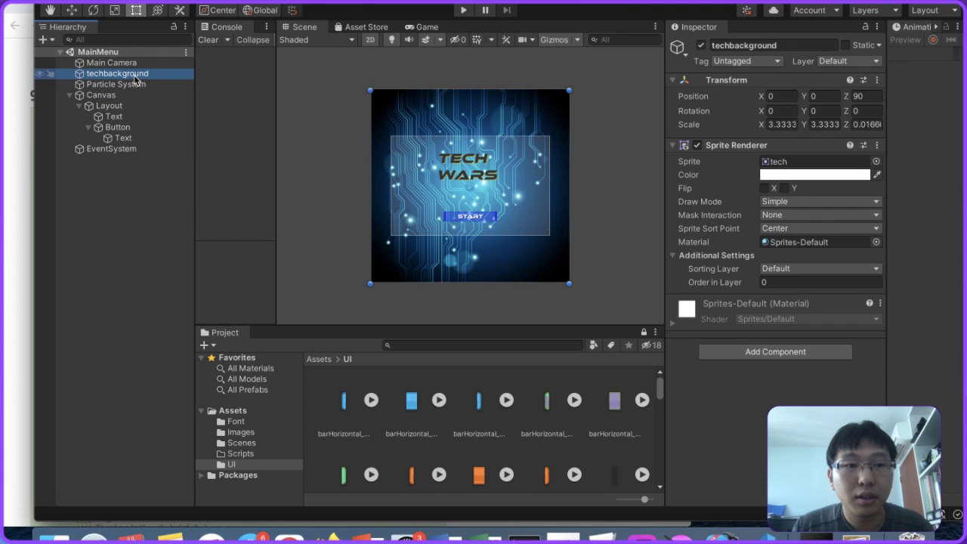
left_click(132, 84)
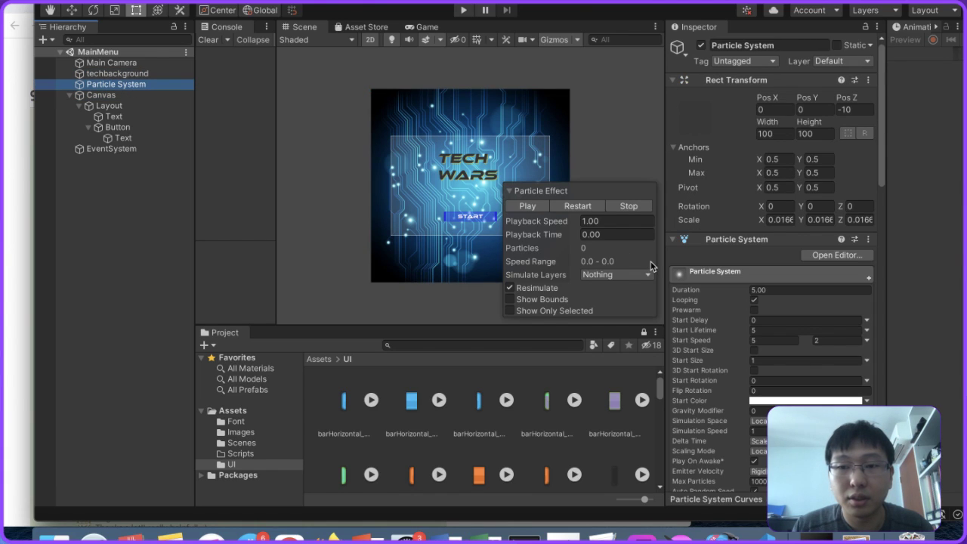
scroll(838, 278, "down", 10)
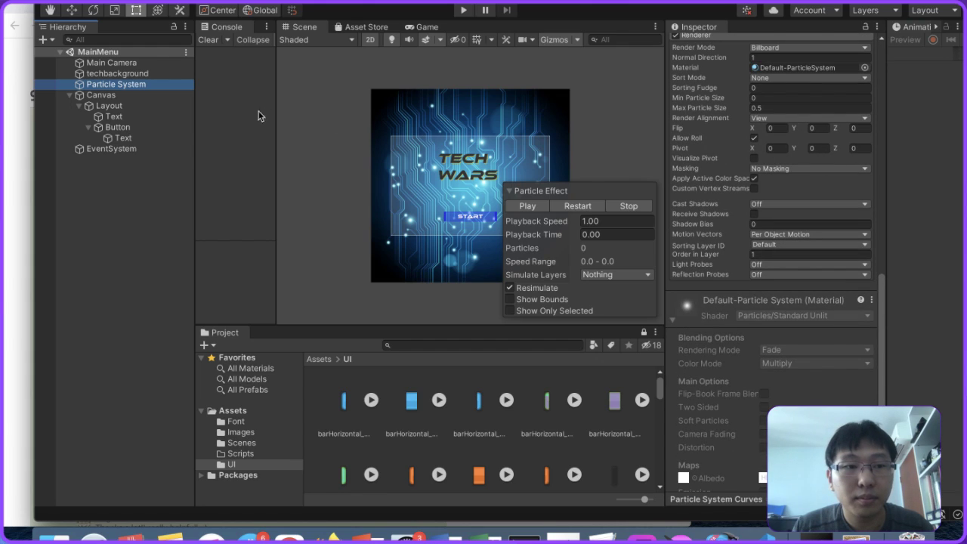
left_click(101, 95)
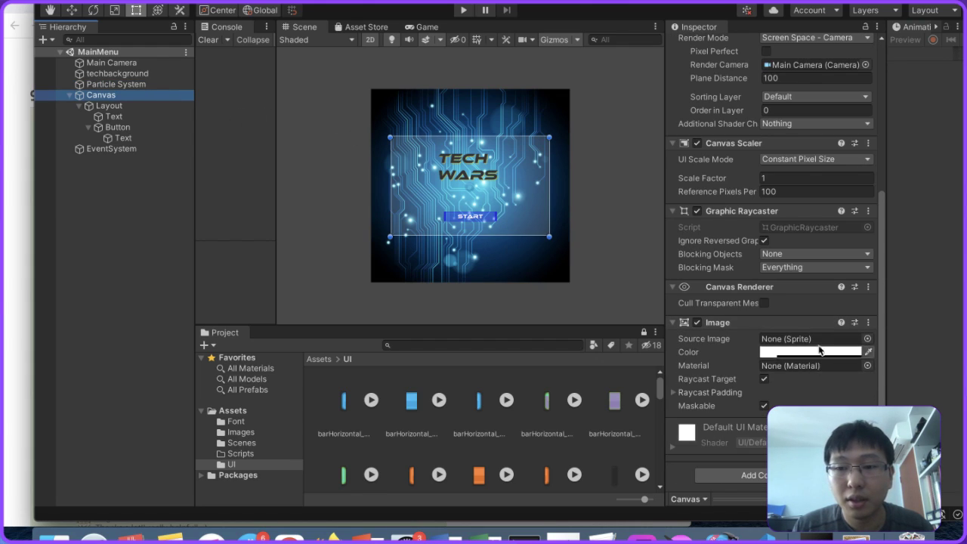
scroll(786, 362, "up", 6)
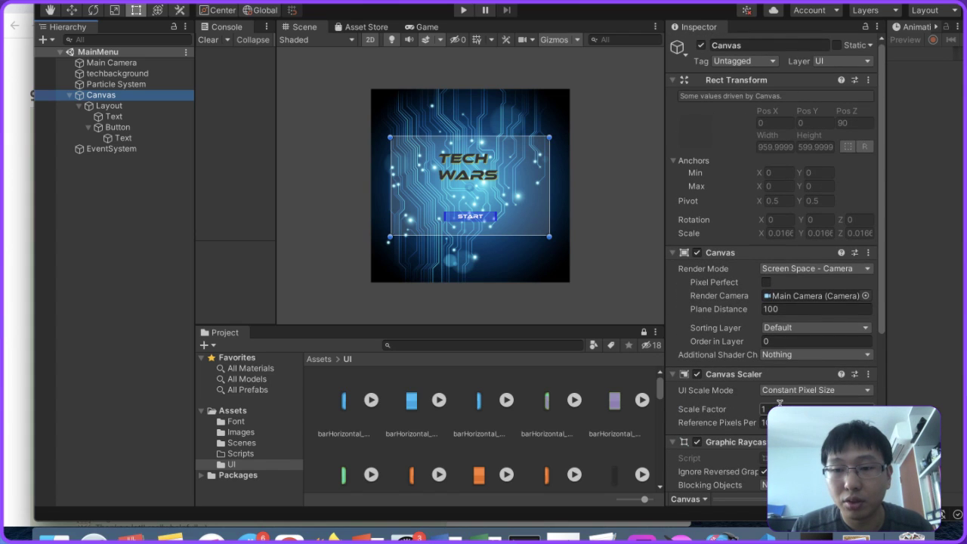
scroll(778, 404, "down", 4)
scroll(780, 364, "up", 3)
Step: Set the Canvas Order in Layer to 2 and run the scene
left_click(712, 305)
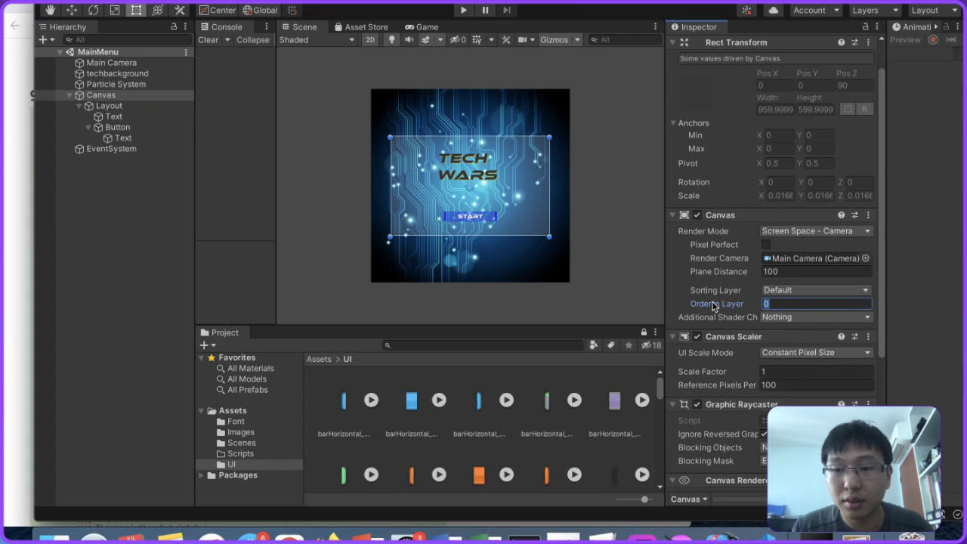
type("2")
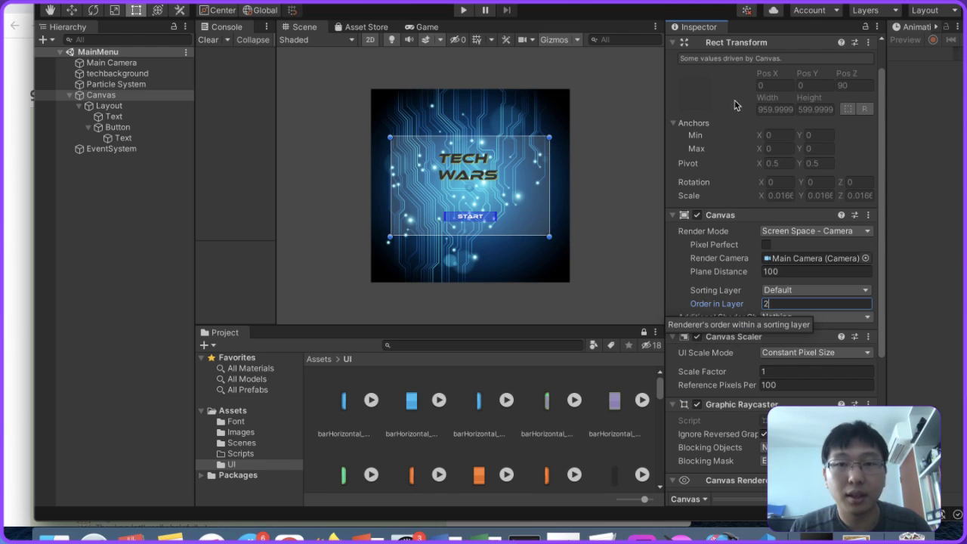
left_click(462, 10)
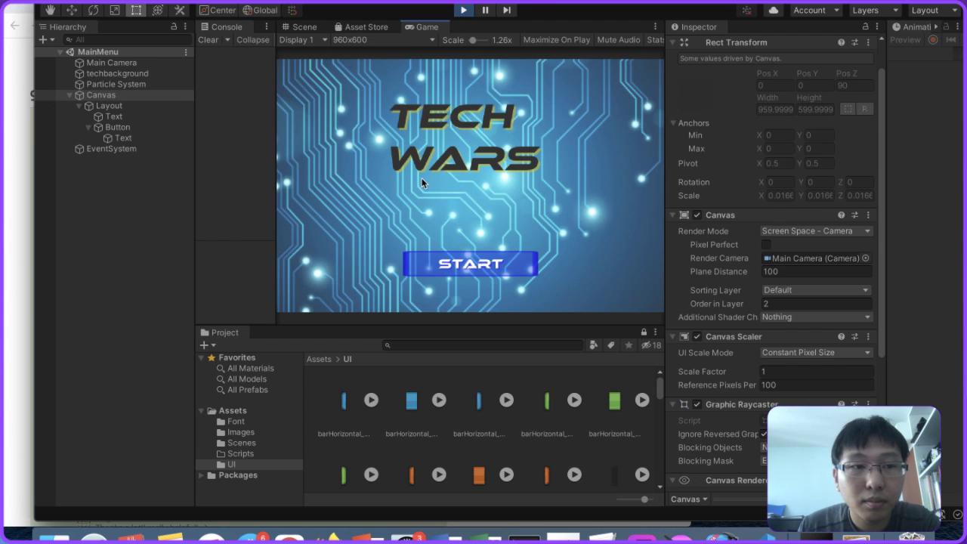
Step: While playing, check Particle System and Main Camera, then start editing techbackground's Position Z of 90
left_click(136, 85)
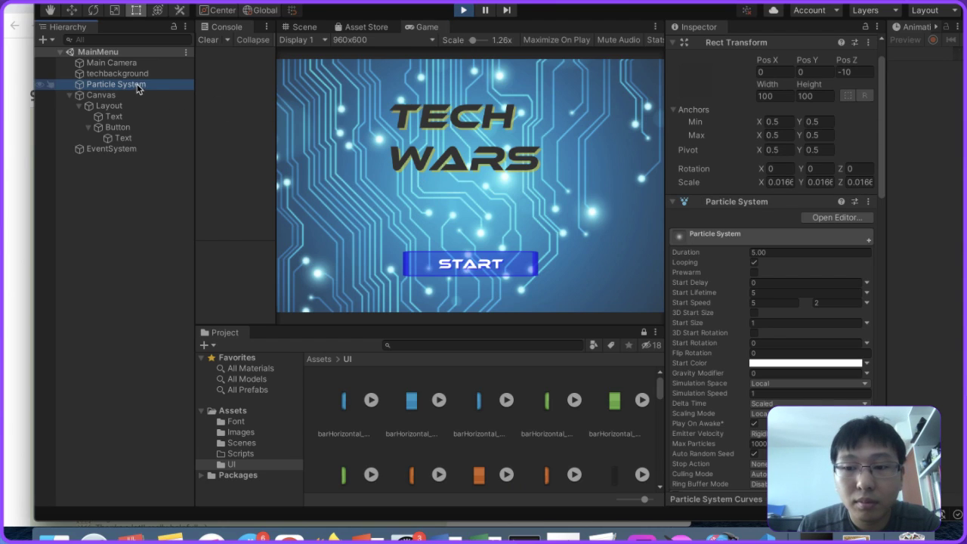
scroll(740, 214, "up", 3)
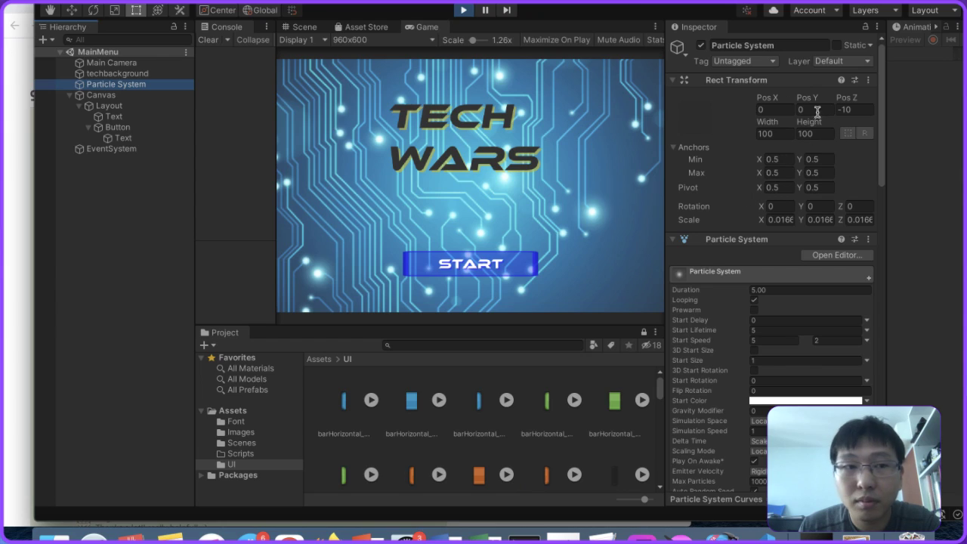
left_click(89, 63)
left_click(93, 75)
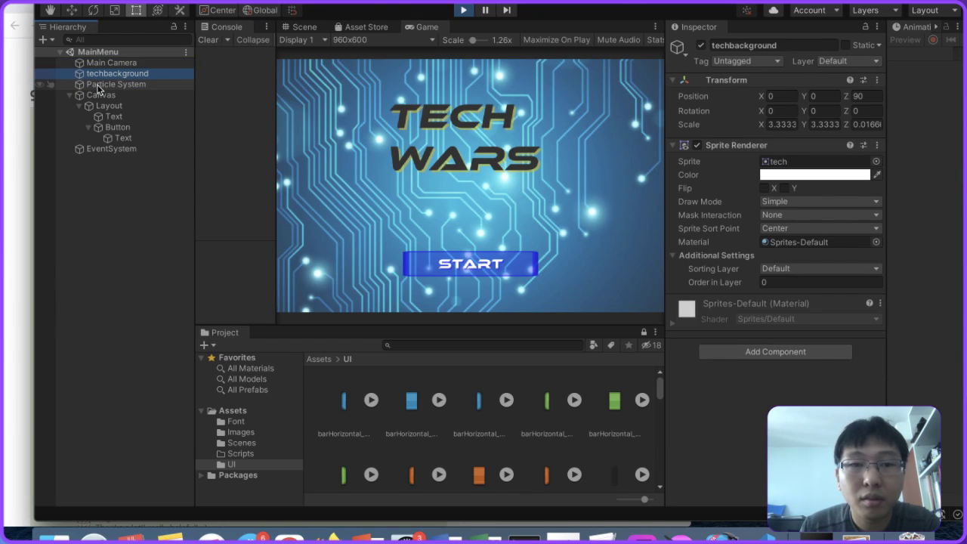
left_click(868, 97)
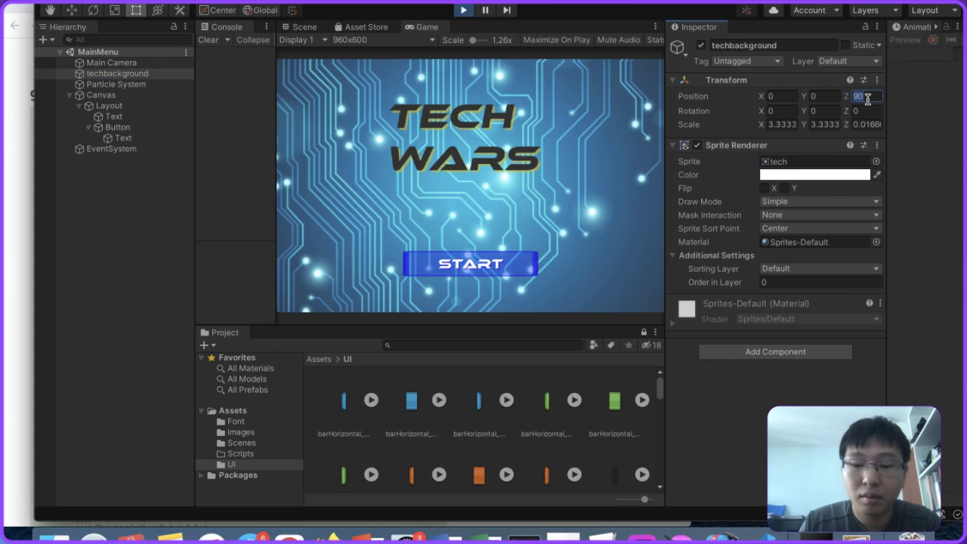
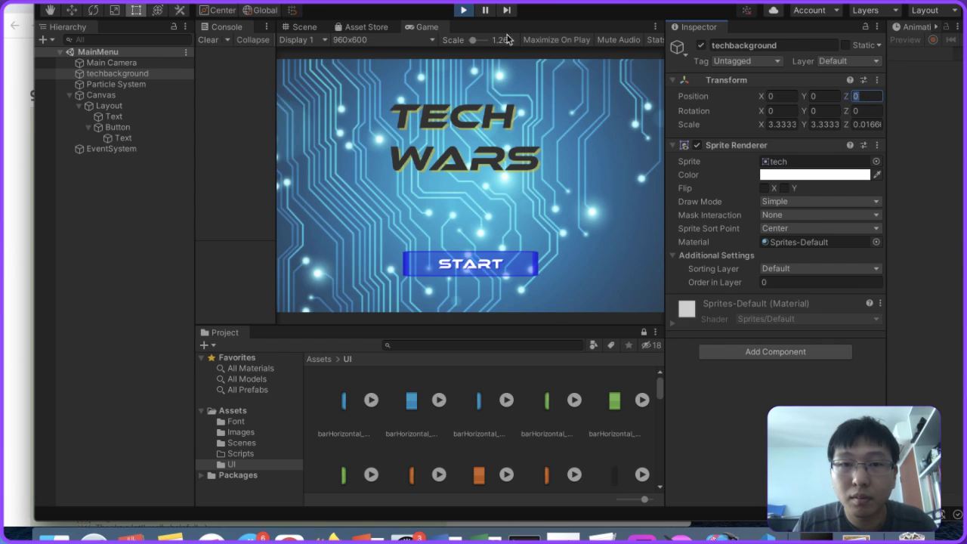
Step: Stop Play mode and set techbackground's Position Z to 0
left_click(464, 10)
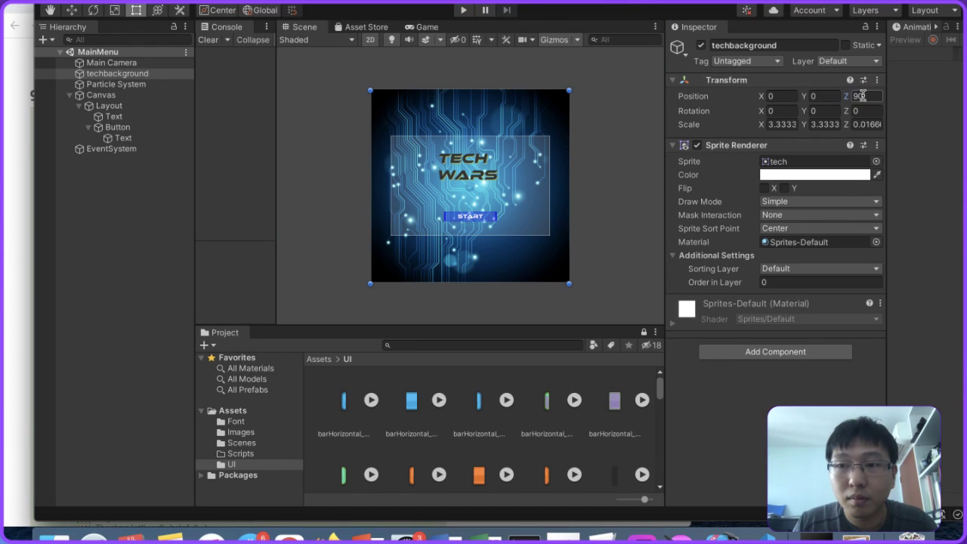
left_click(863, 96)
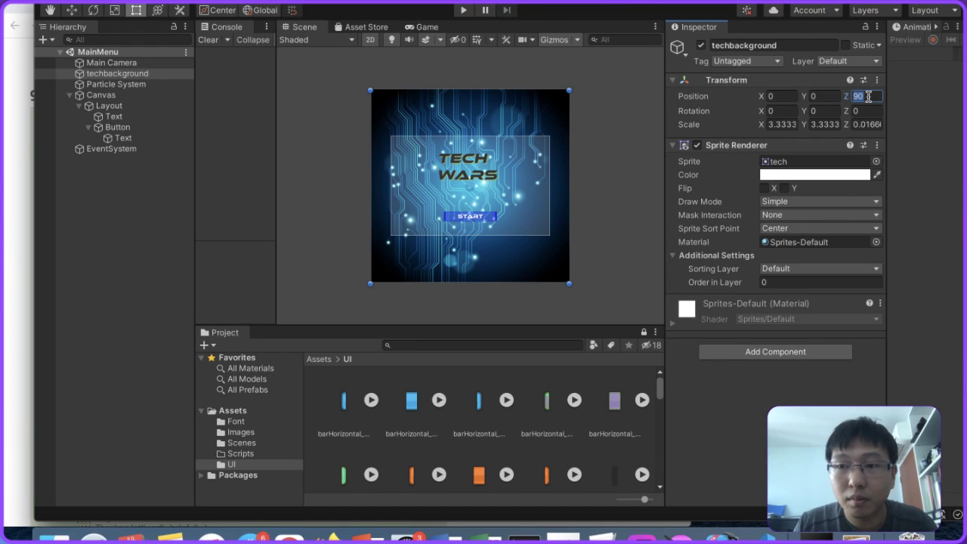
left_click(98, 96)
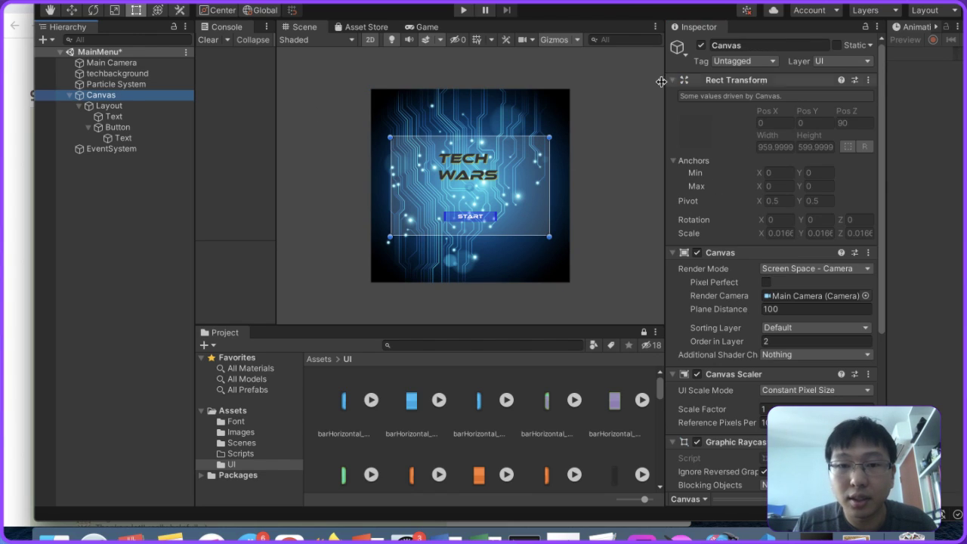
Step: Change the Canvas's Order in Layer from 2 to 0
left_click(121, 63)
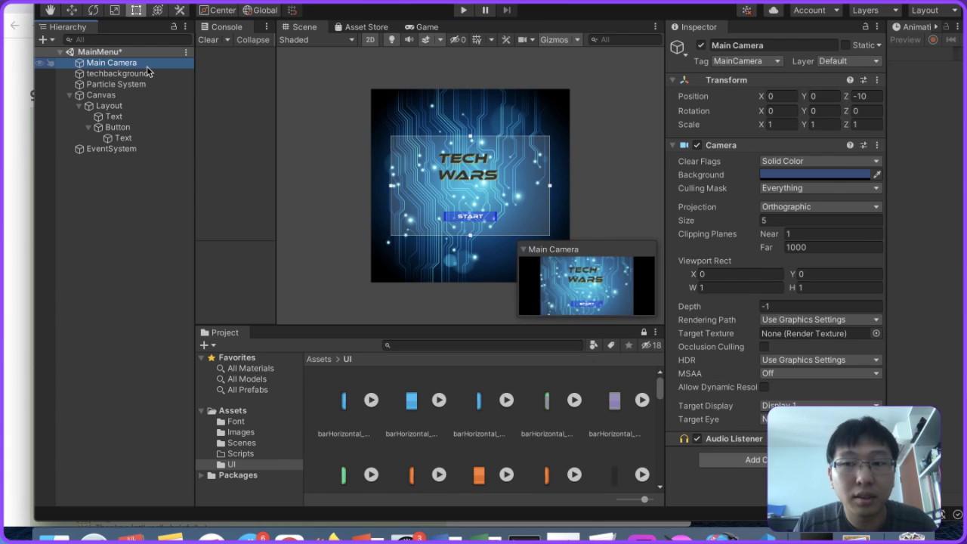
left_click(133, 96)
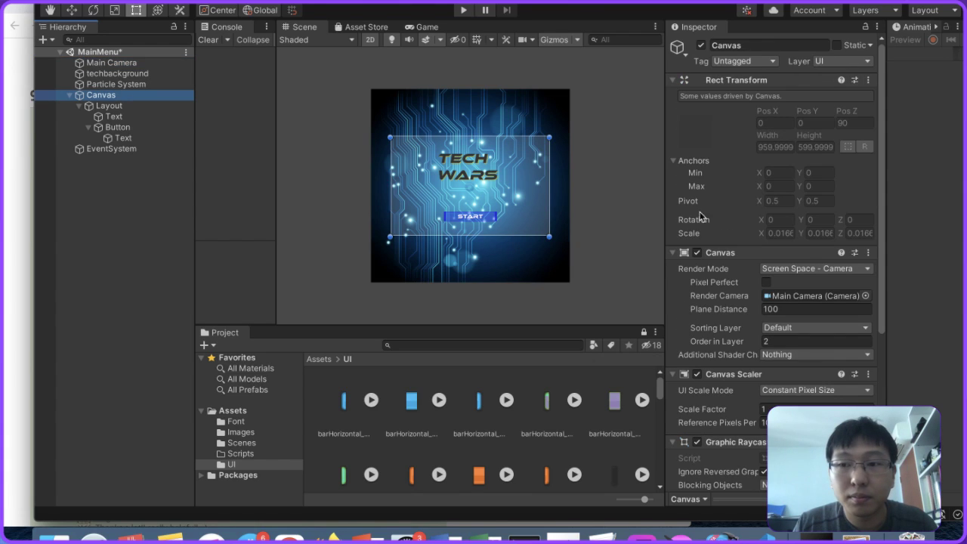
scroll(731, 197, "down", 3)
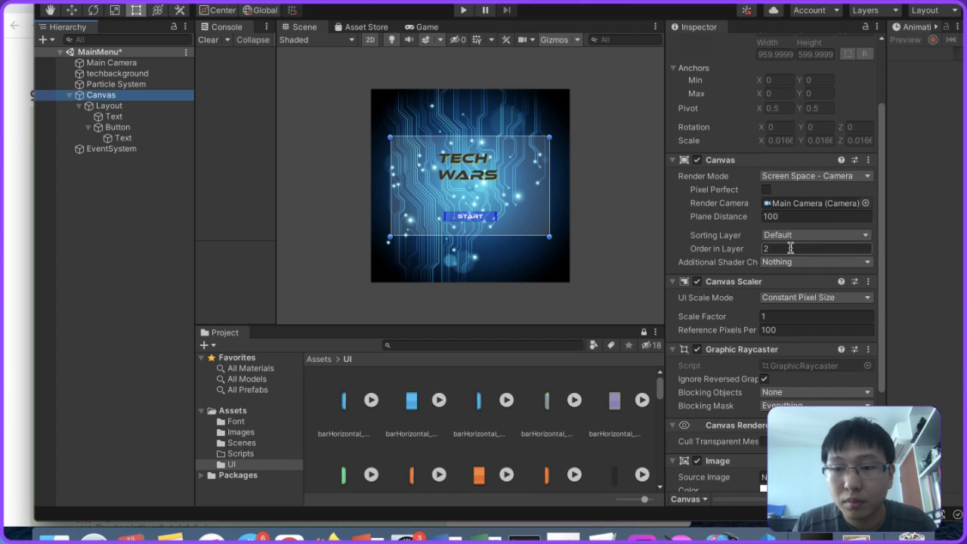
left_click(790, 248)
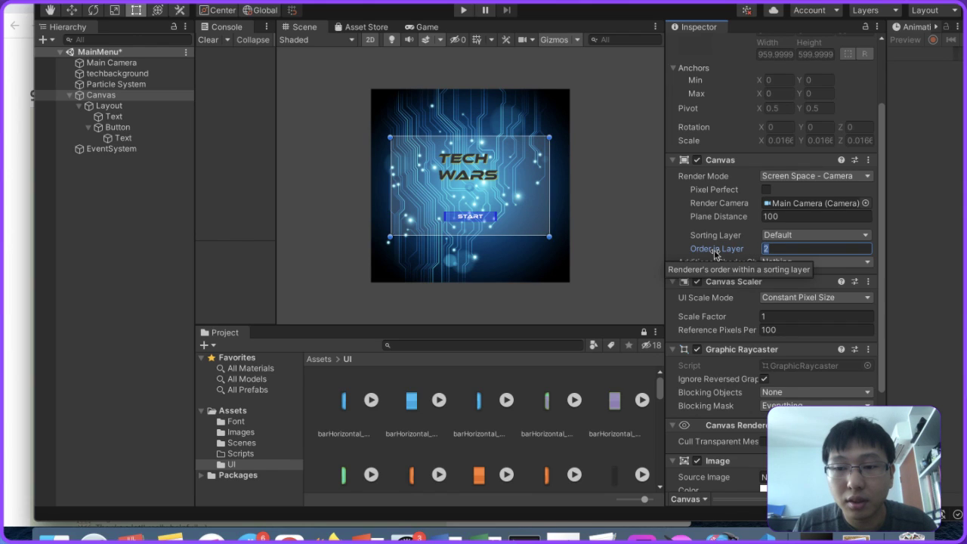
type("0")
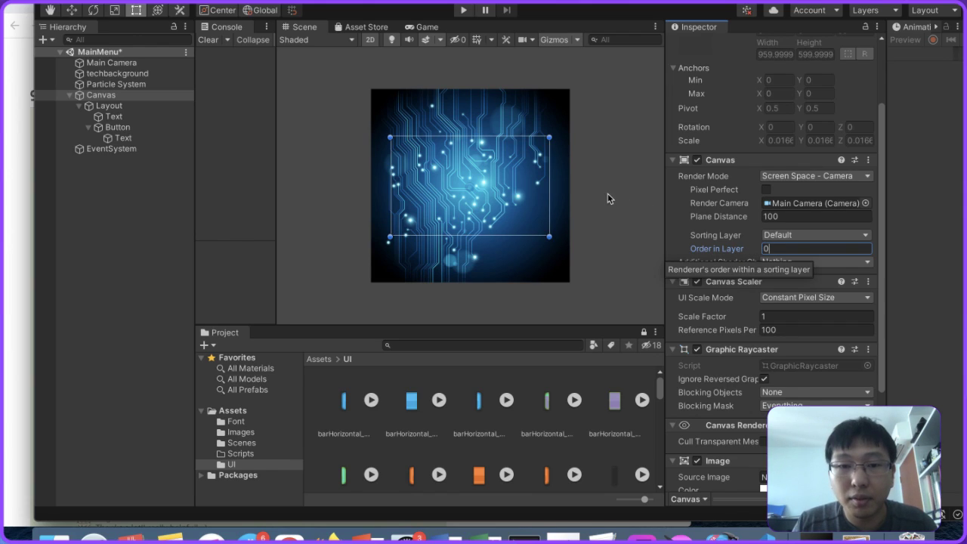
left_click(116, 75)
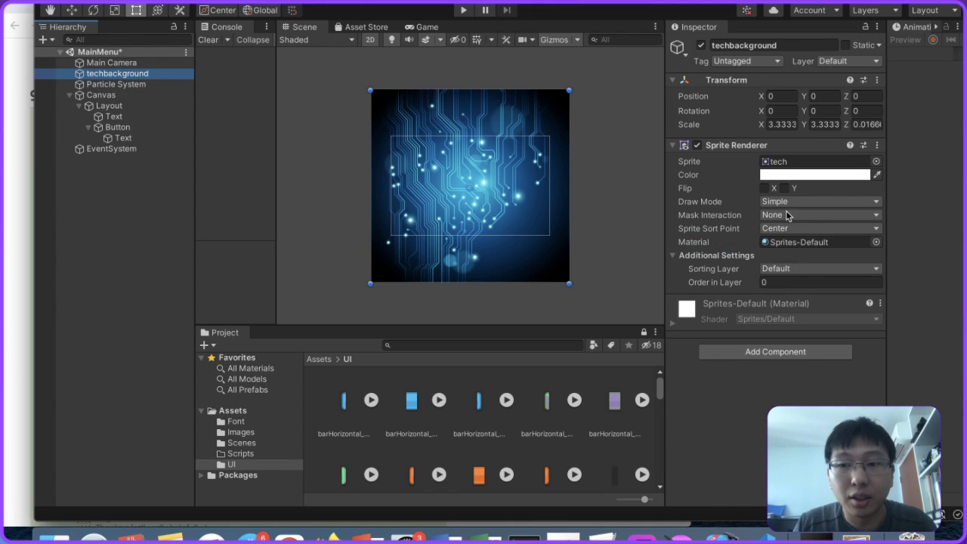
Step: Set techbackground's Order in Layer to 1, comparing it with the Particle System renderer's order
left_click(793, 282)
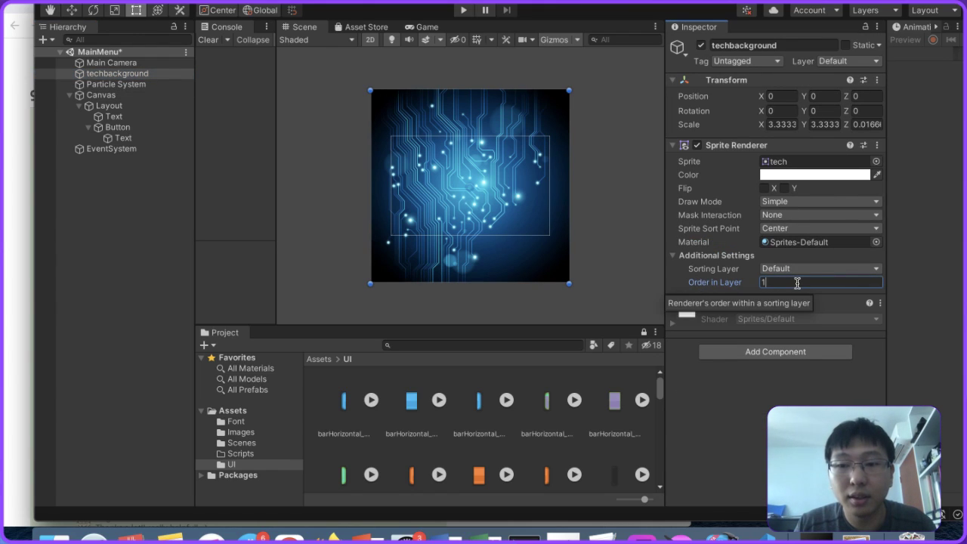
key("BackSpace")
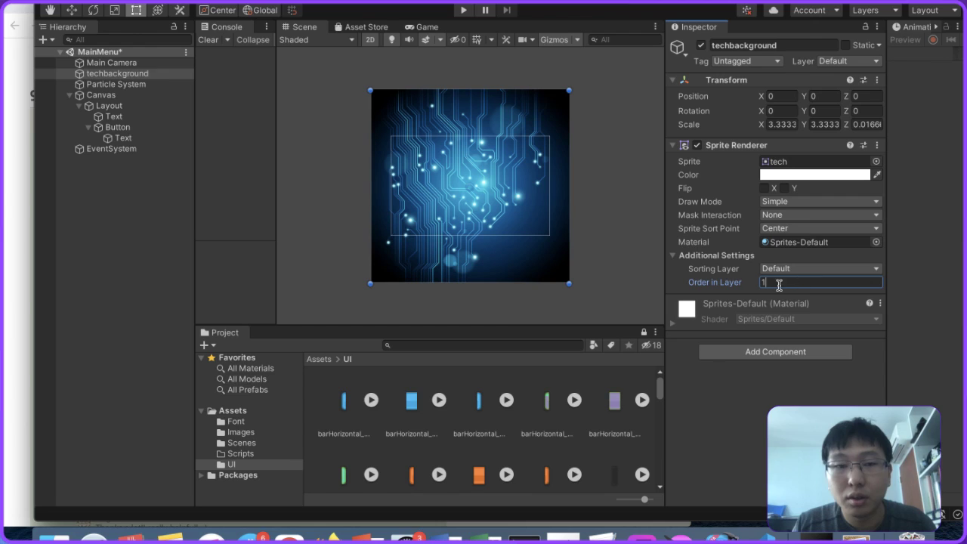
left_click(118, 84)
scroll(813, 278, "down", 10)
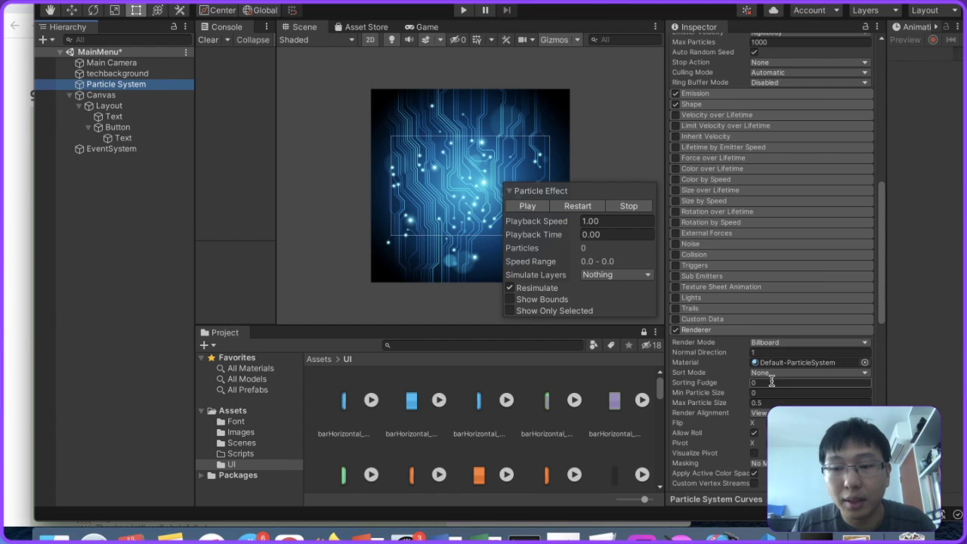
scroll(767, 382, "down", 5)
left_click(718, 408)
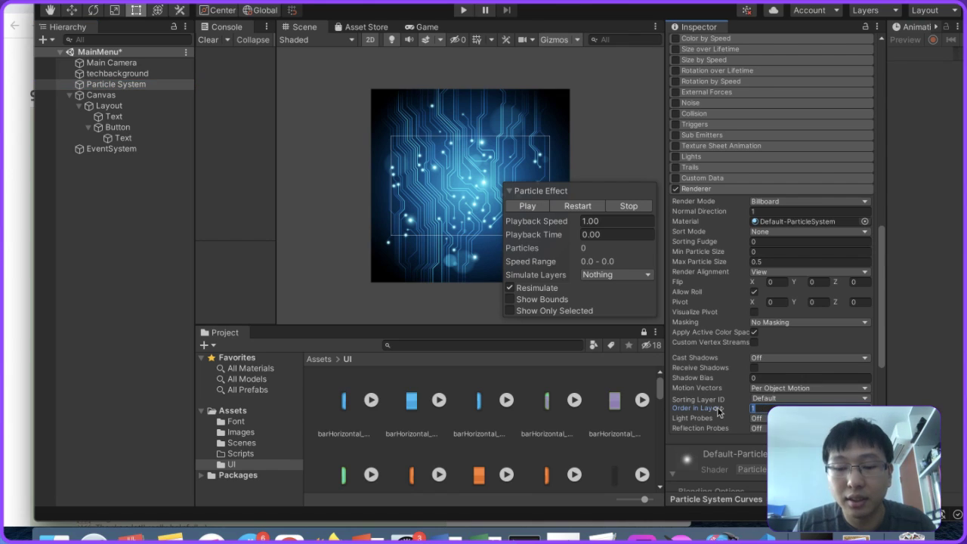
left_click(115, 73)
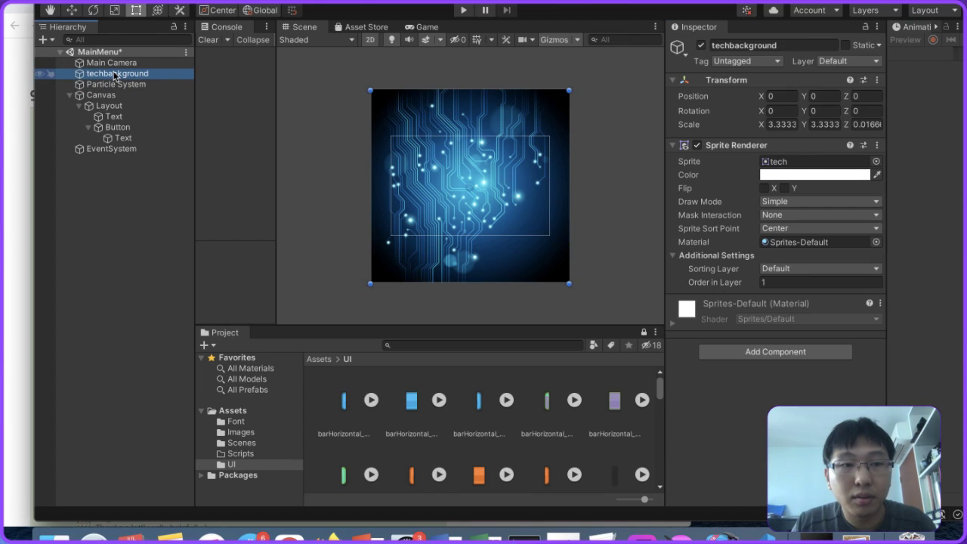
left_click(790, 281)
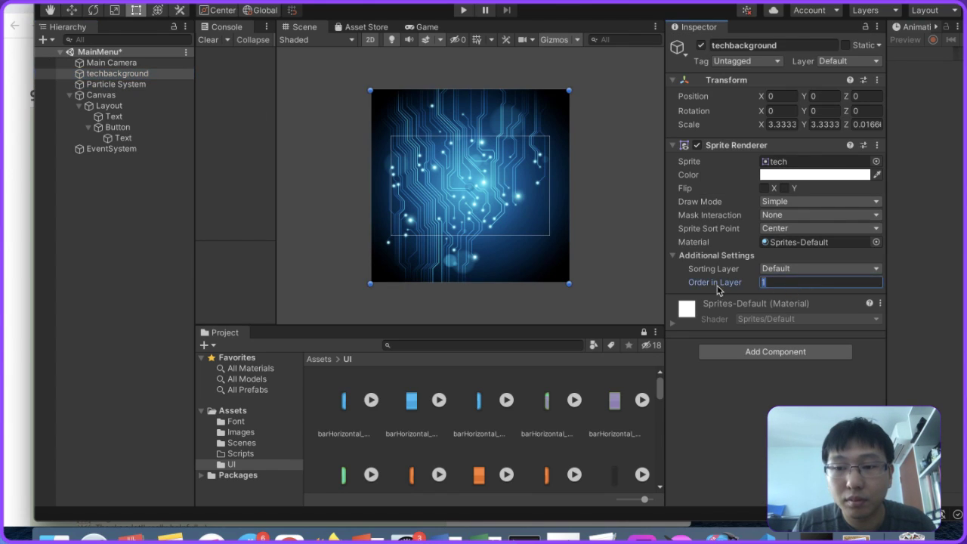
Step: Save the MainMenu scene and bring the Unity Answers browser page forward
left_click(91, 95)
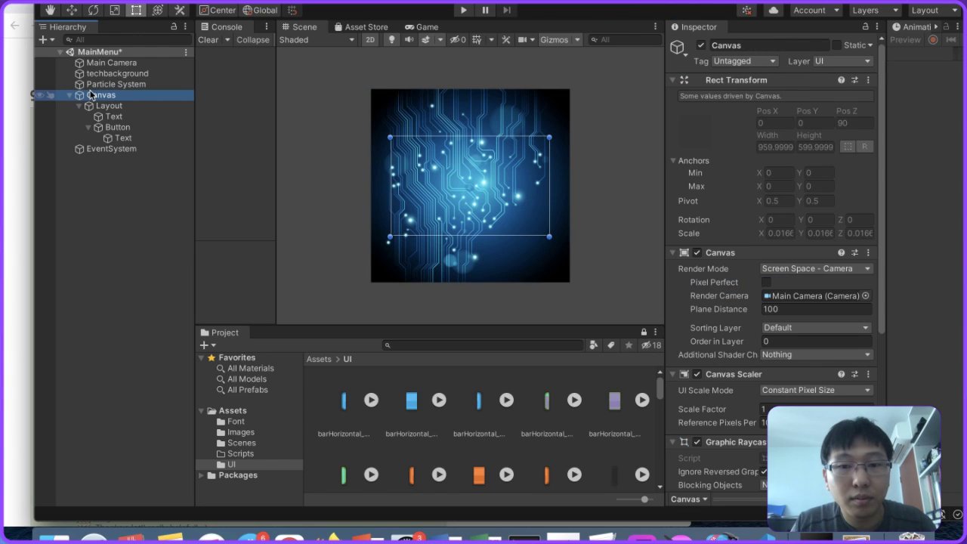
key("super+s")
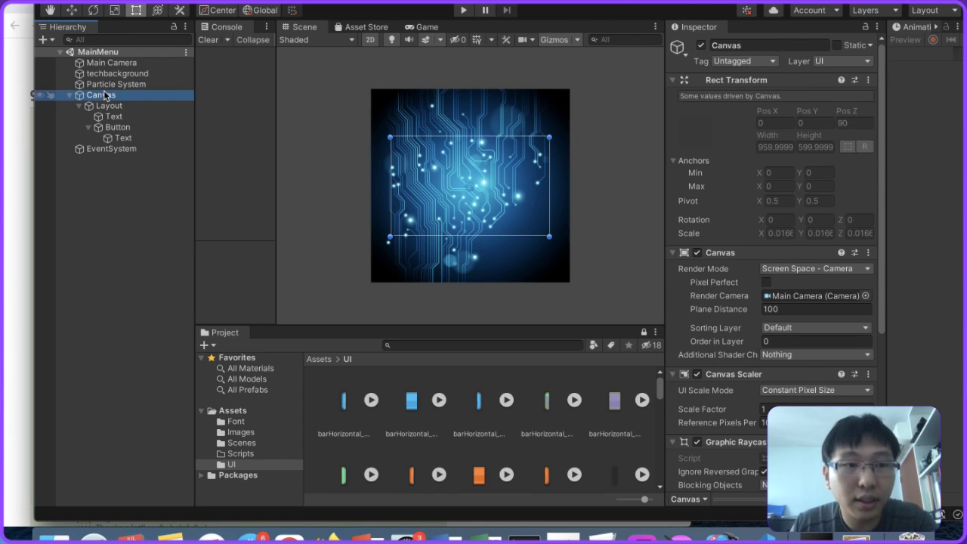
left_click(103, 95)
left_click(106, 105)
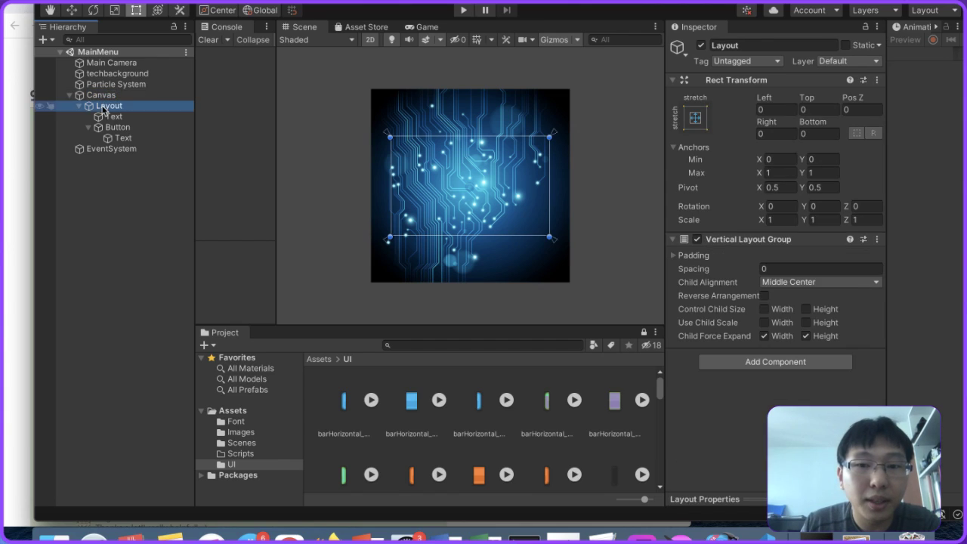
left_click(114, 95)
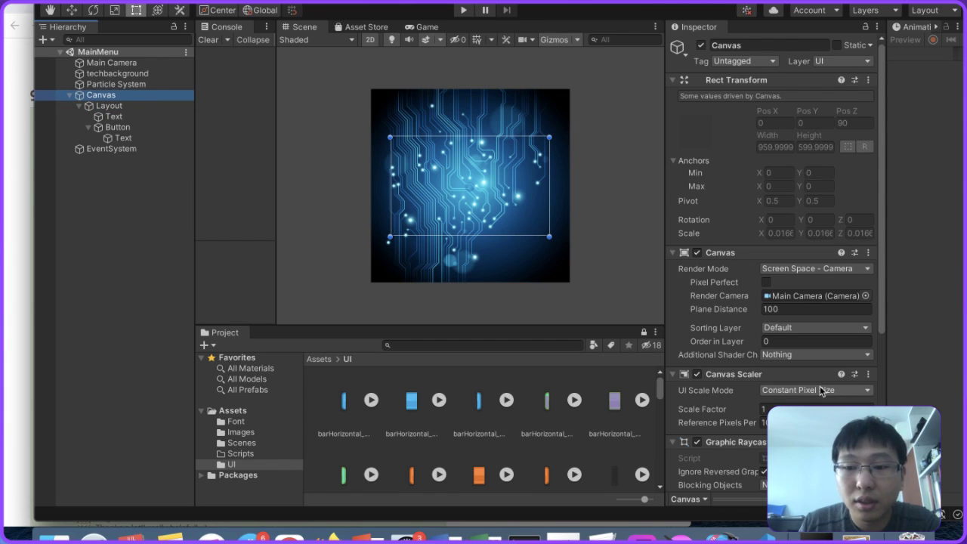
left_click(5, 343)
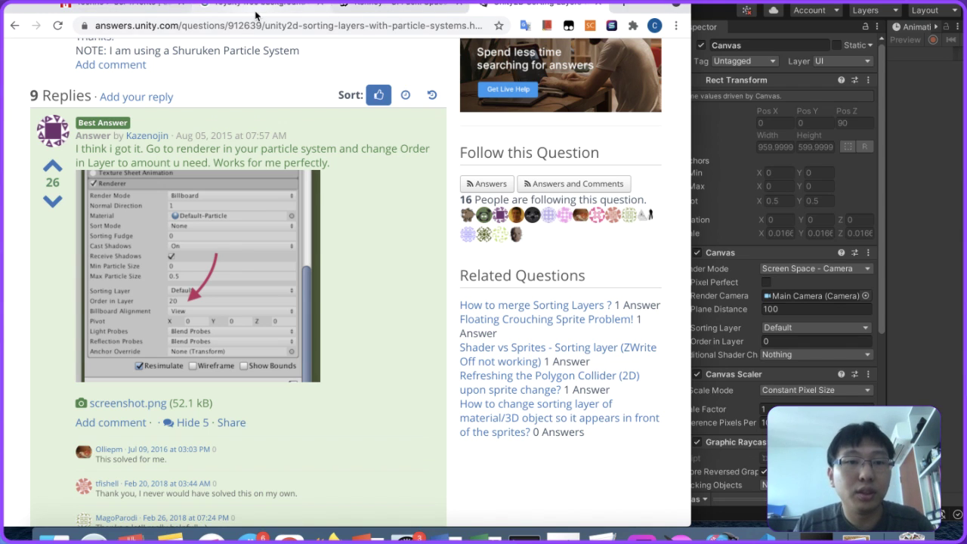
Step: Search 'unity order in layer parameter' and open the 2D Sorting manual page
left_click(255, 25)
type("unity order ")
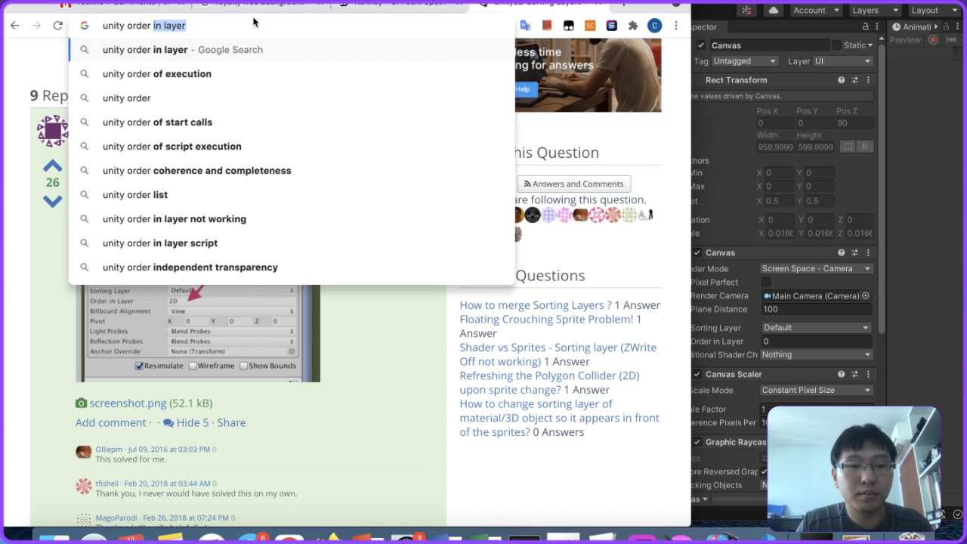
type("in layer parameter")
key("Return")
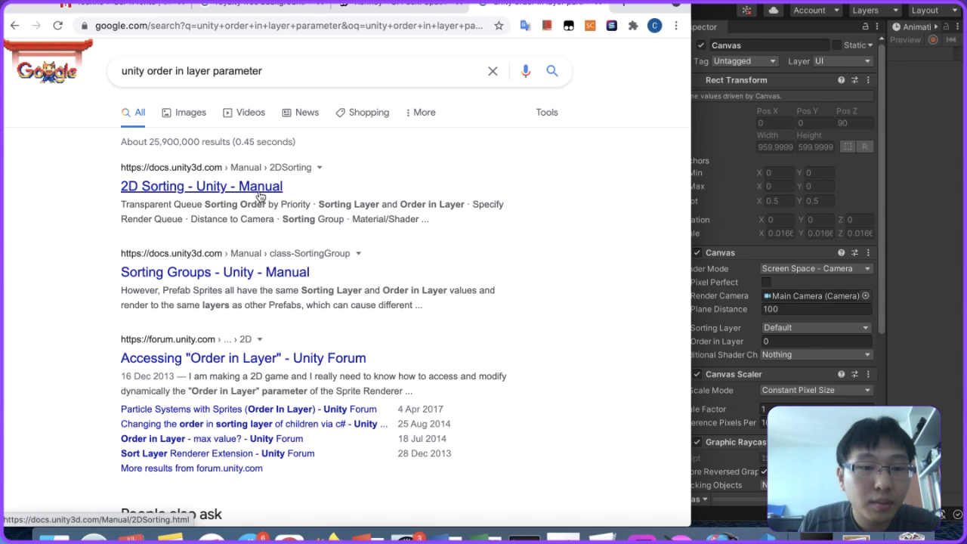
left_click(263, 189)
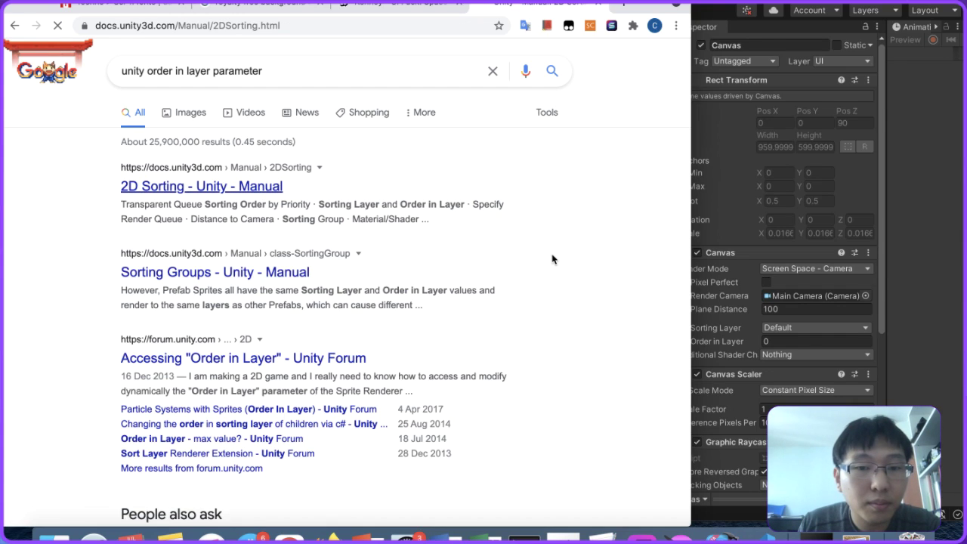
Step: Scroll through the 2D Sorting manual page to the sorting priority sections
scroll(551, 259, "down", 2)
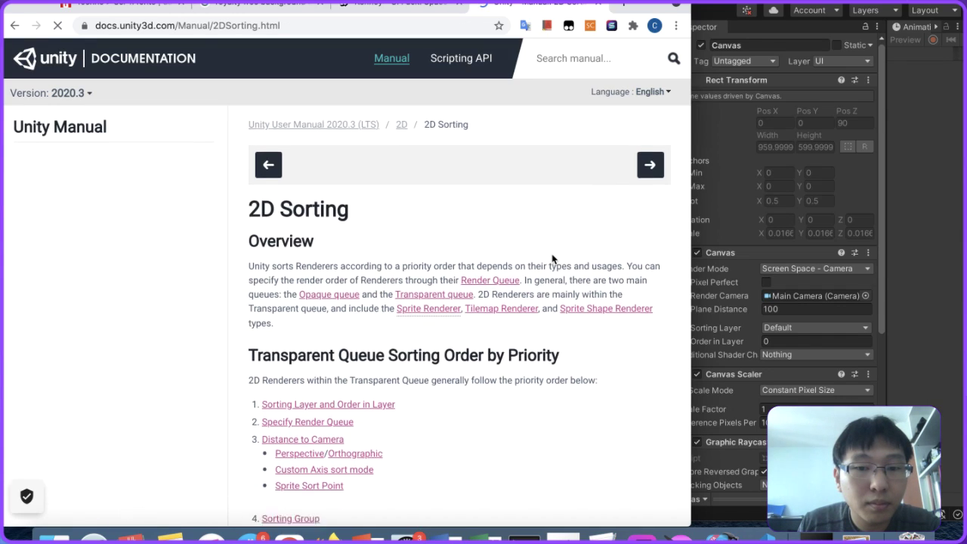
scroll(551, 254, "down", 6)
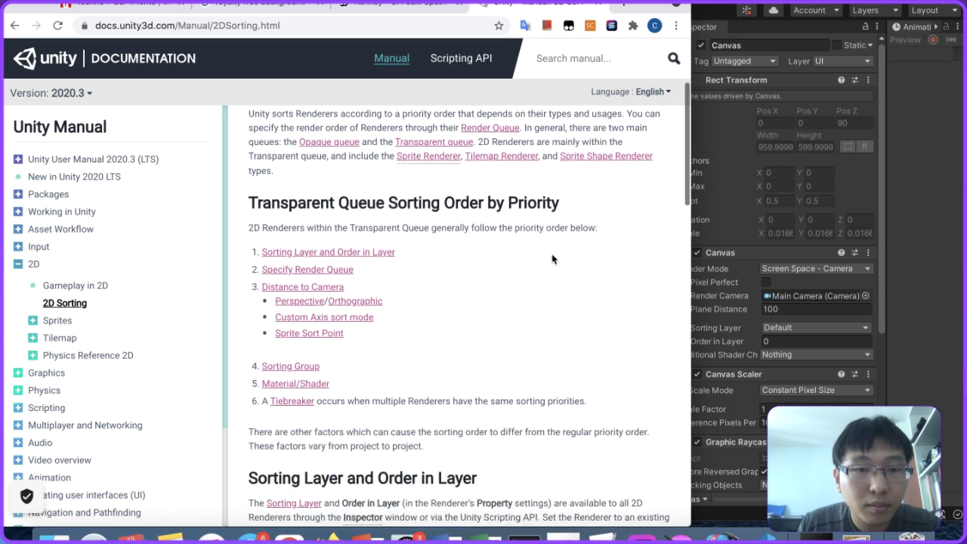
scroll(552, 255, "down", 5)
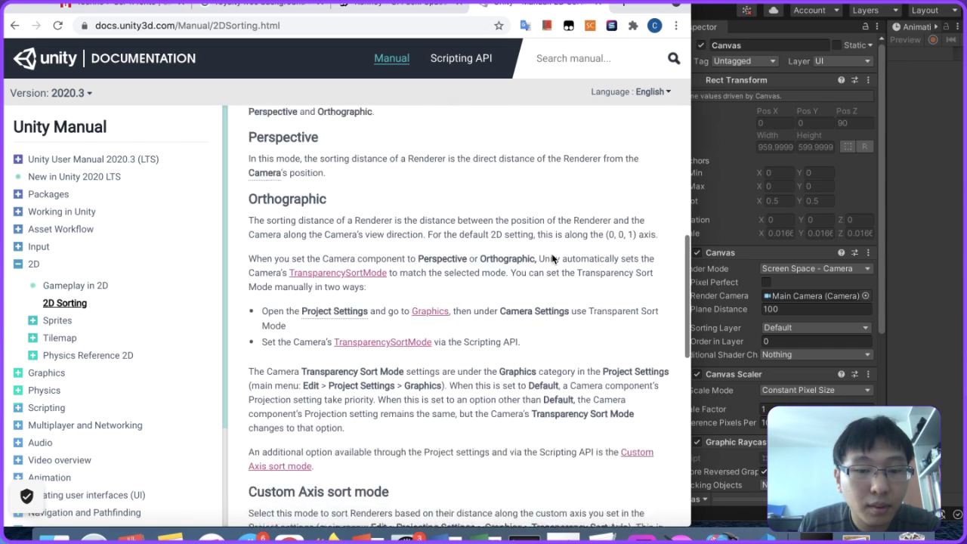
key("ctrl+Right")
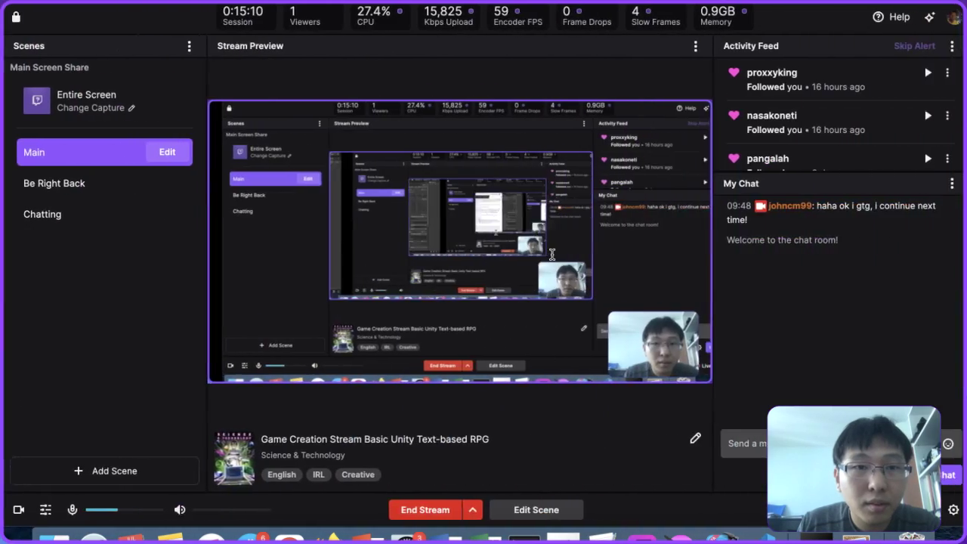
key("ctrl+Left")
scroll(576, 303, "down", 1)
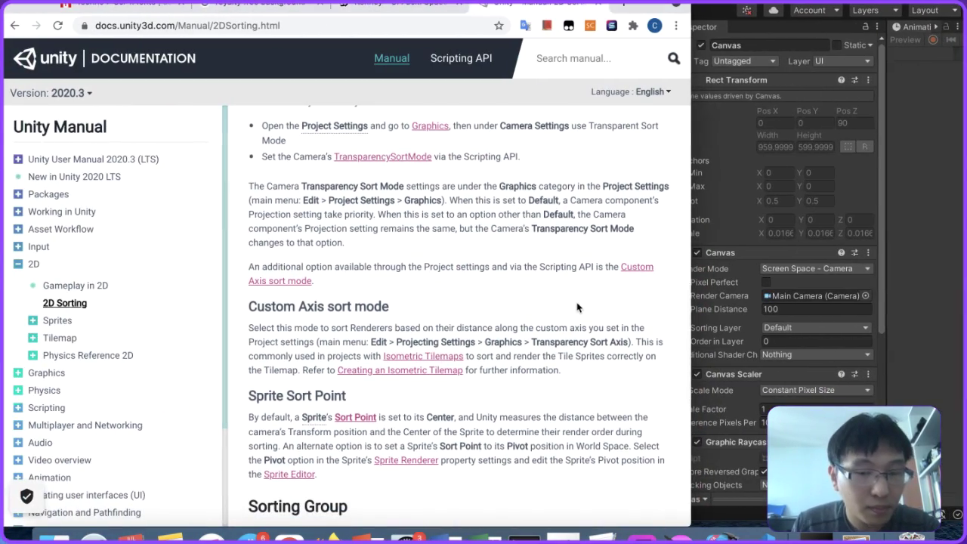
scroll(577, 302, "down", 1)
scroll(576, 303, "down", 2)
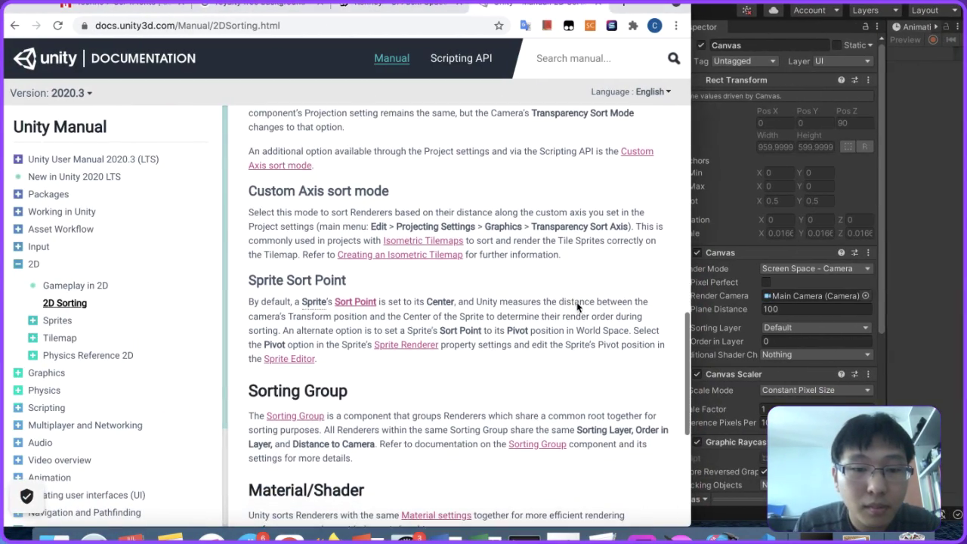
scroll(577, 306, "down", 3)
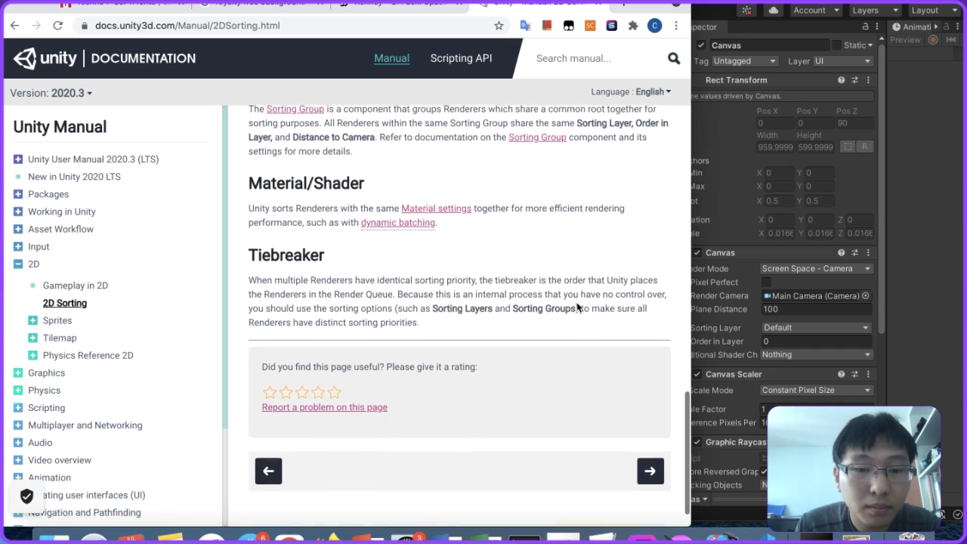
scroll(576, 306, "up", 5)
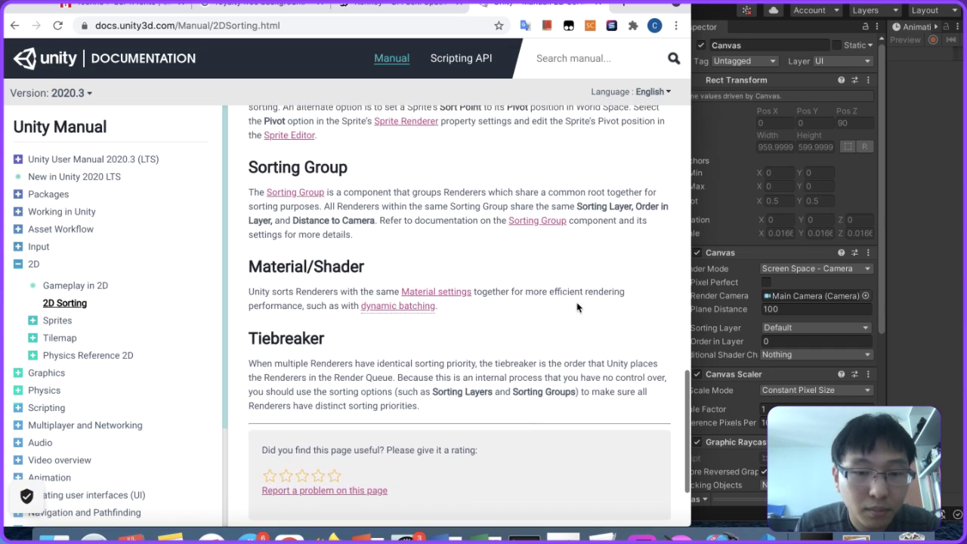
scroll(576, 303, "up", 10)
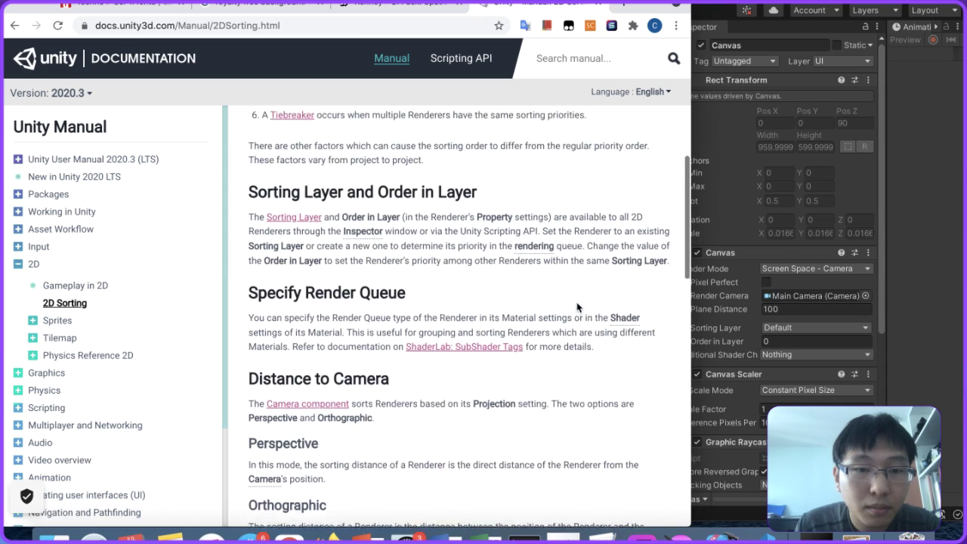
scroll(576, 306, "up", 3)
scroll(576, 306, "down", 2)
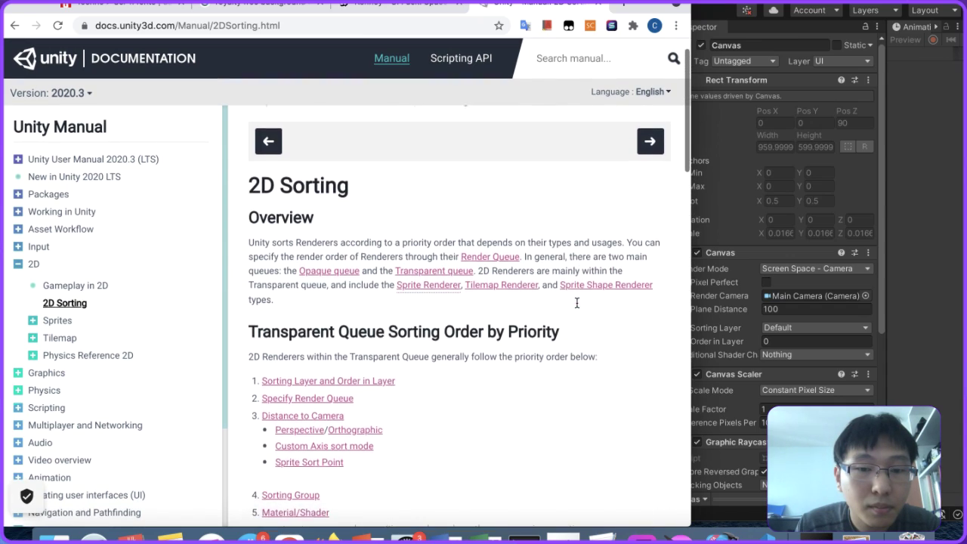
scroll(577, 306, "down", 1)
scroll(577, 306, "up", 1)
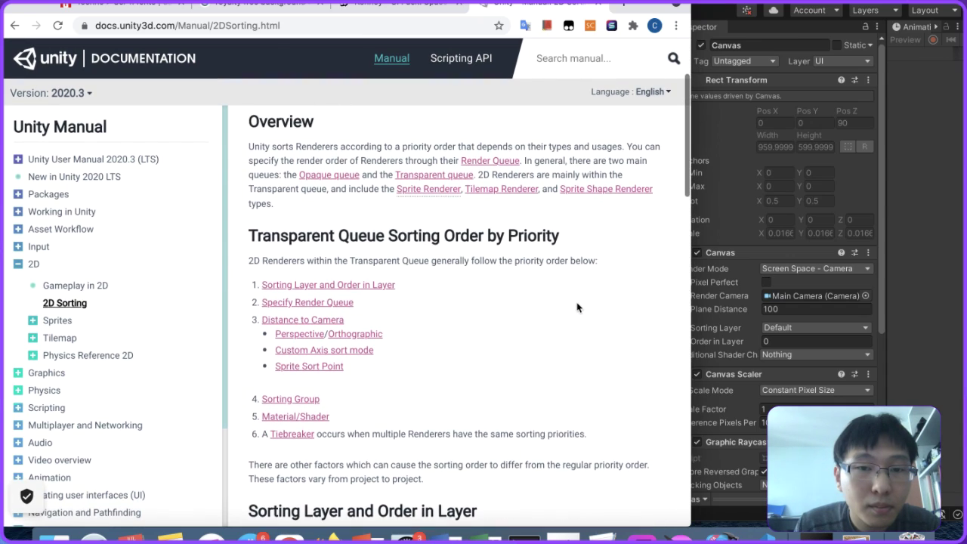
scroll(576, 306, "down", 5)
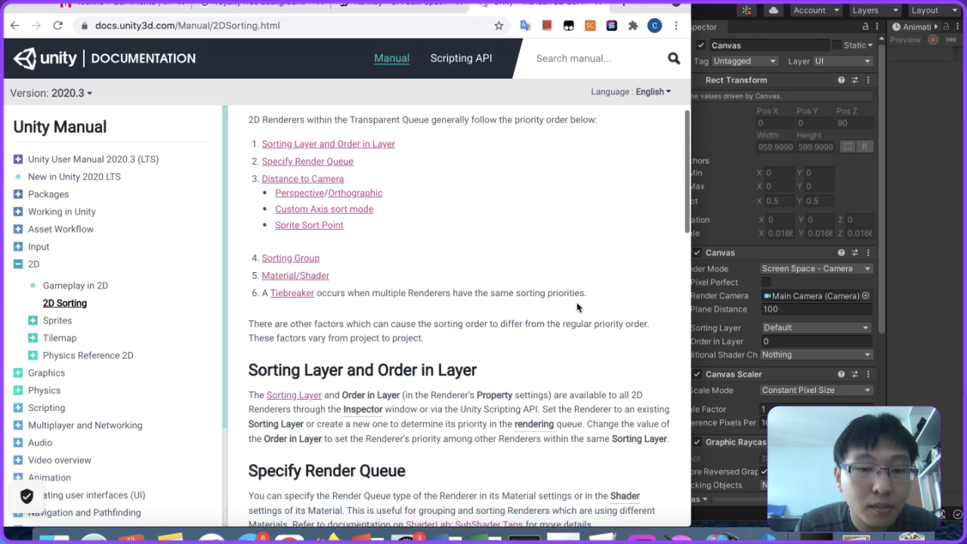
scroll(577, 306, "down", 2)
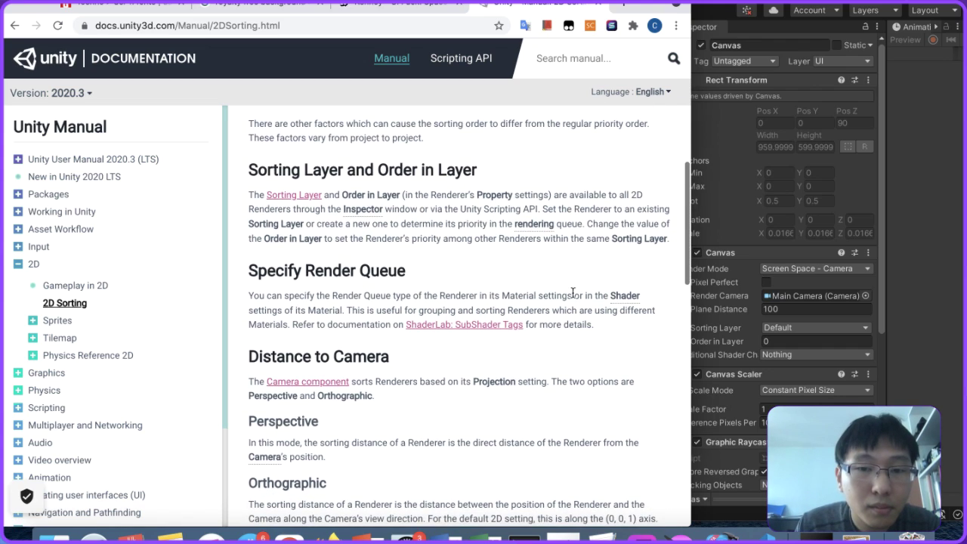
Step: Highlight the 'Order in Layer (in the Renderer's Property settings)' description and read on
left_click_drag(381, 193, 554, 192)
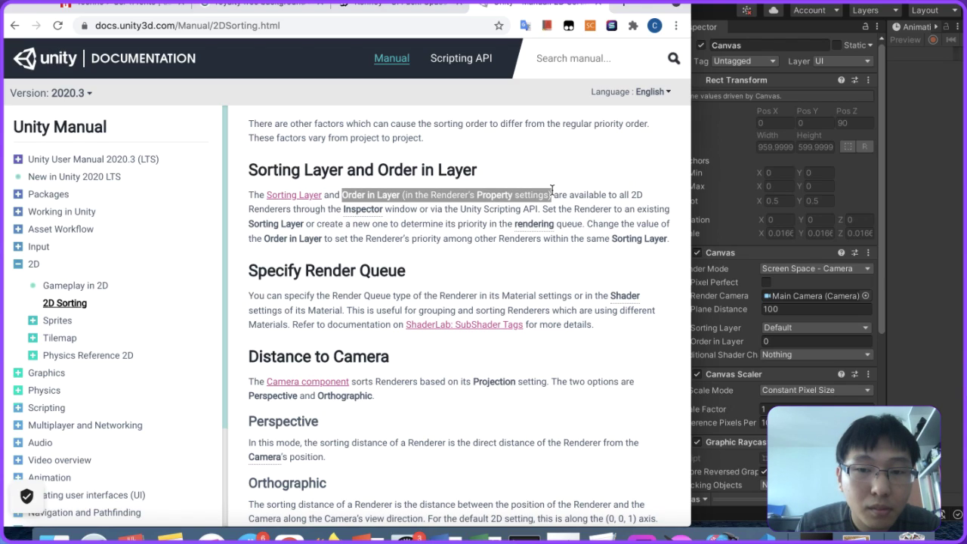
scroll(552, 191, "down", 1)
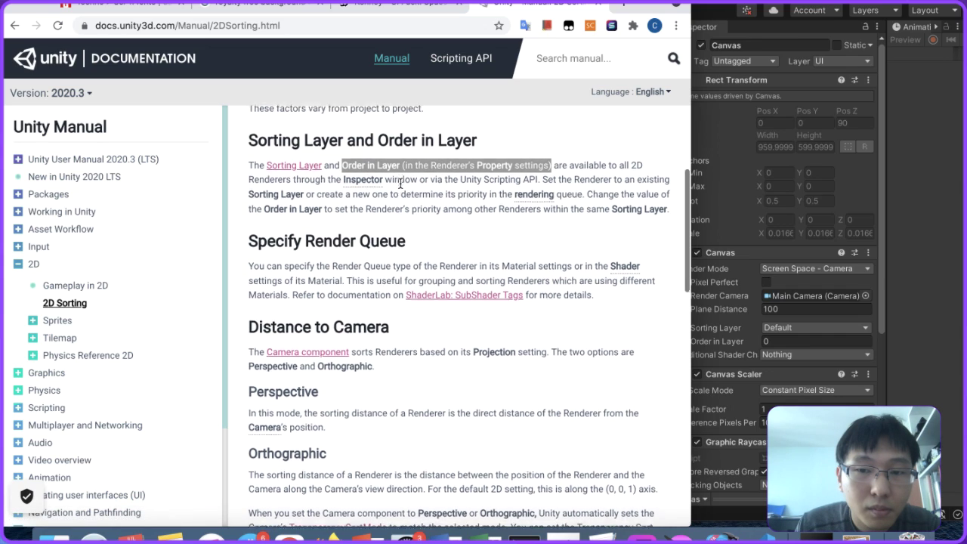
scroll(401, 183, "down", 2)
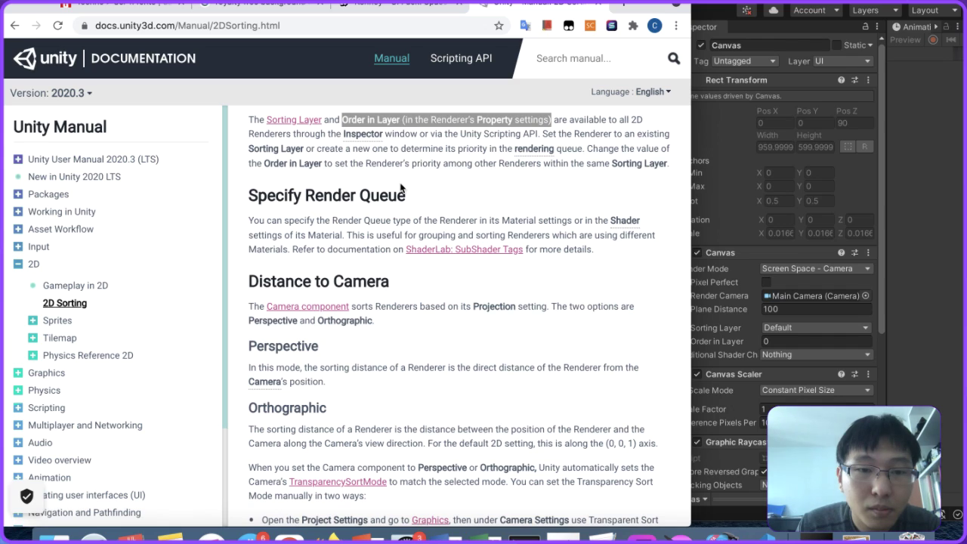
scroll(400, 187, "down", 1)
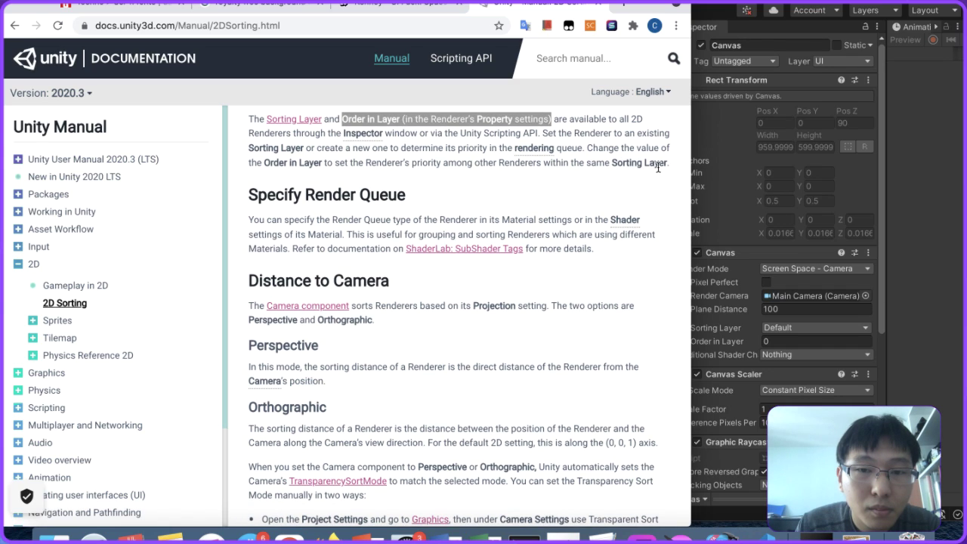
scroll(646, 178, "down", 2)
scroll(646, 177, "up", 4)
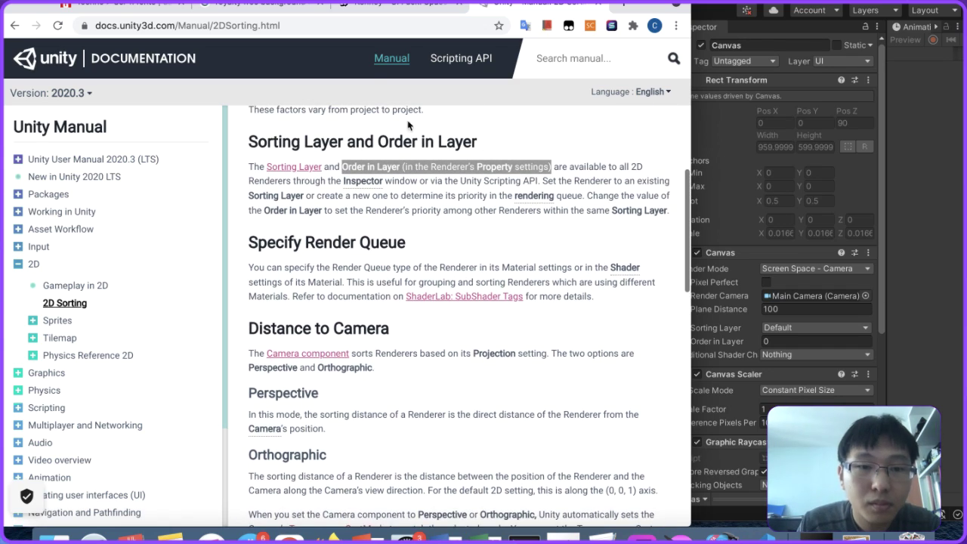
Step: Search Google for 'is higher order in sorting layer unity in front'
left_click(390, 29)
type("is highe")
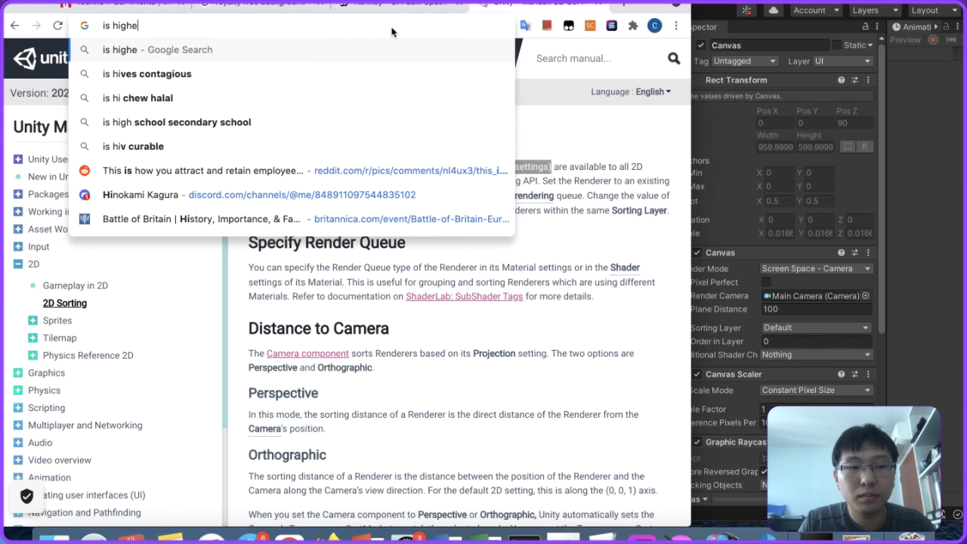
type("r order in")
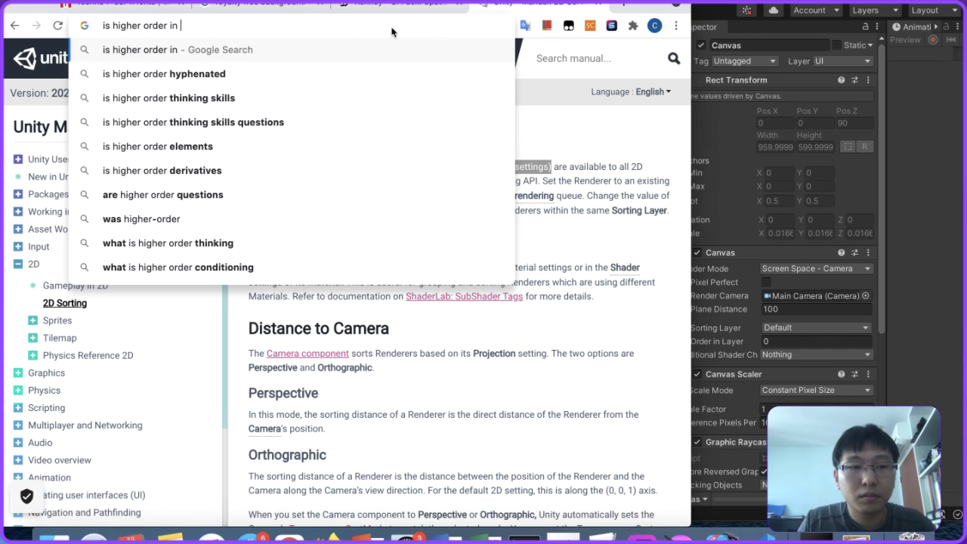
type(" orde")
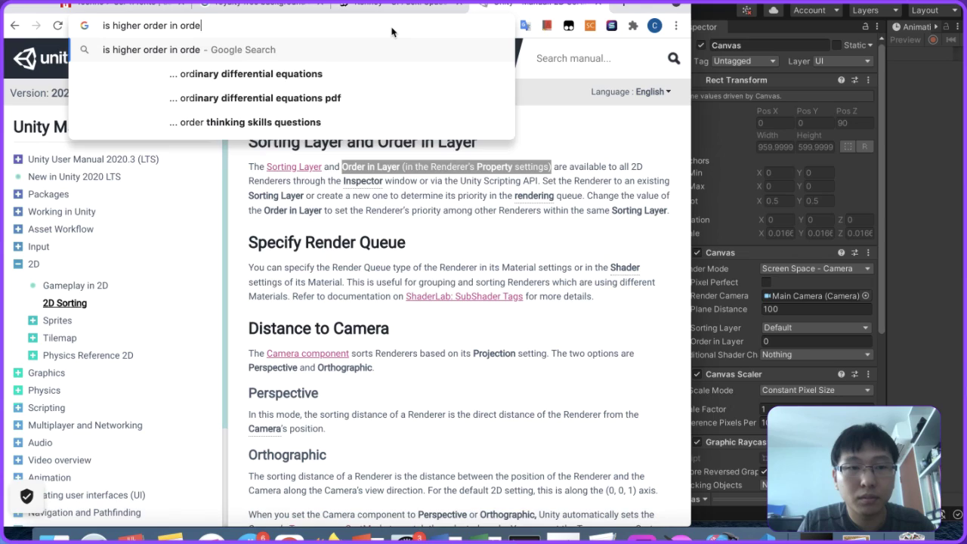
type("r layer unity in front")
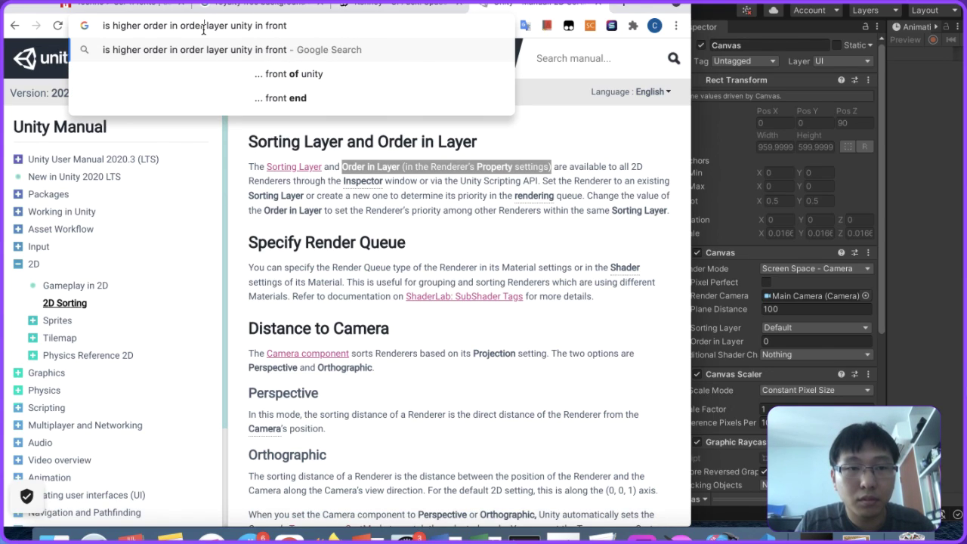
left_click_drag(187, 30, 180, 29)
type("sorting")
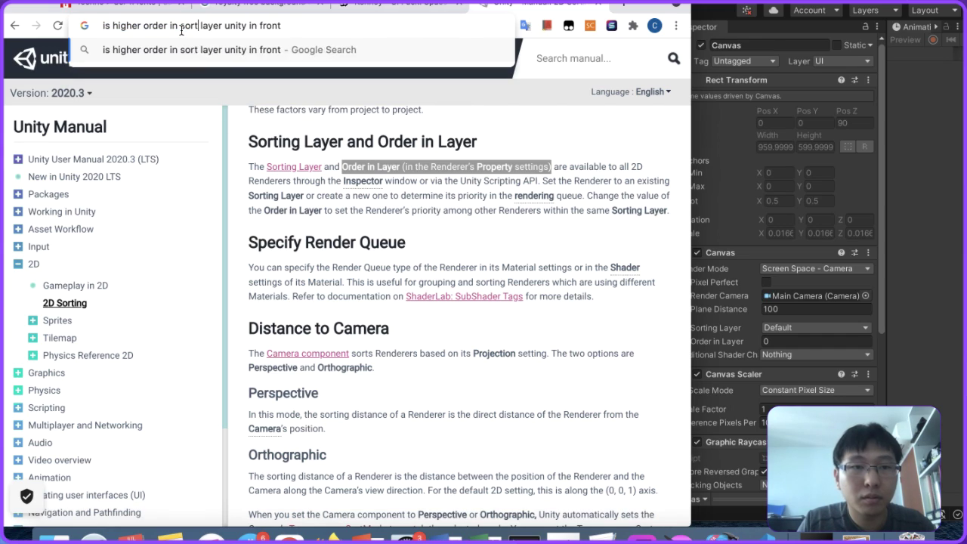
key("Return")
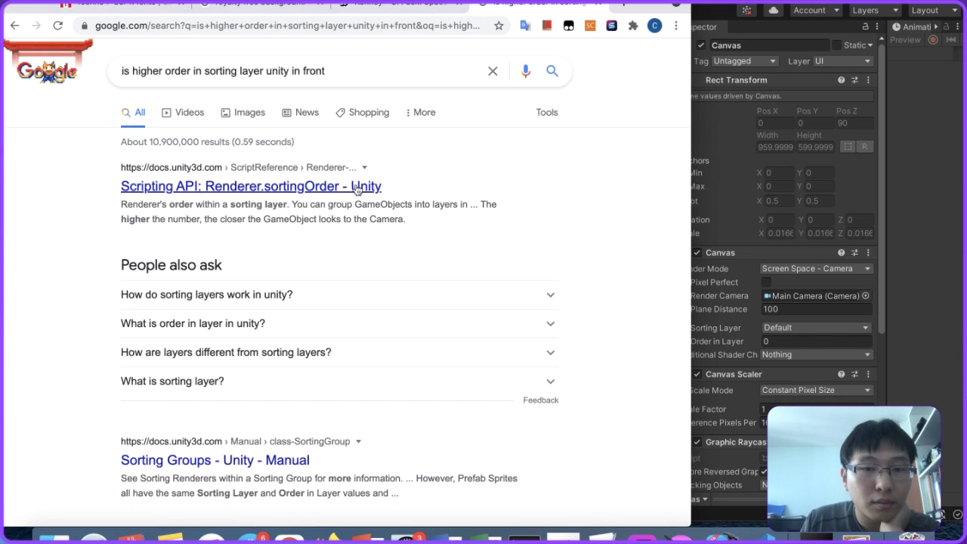
Step: Expand 'How do sorting layers work in unity?' and open the Sorting Groups manual page
scroll(324, 257, "down", 1)
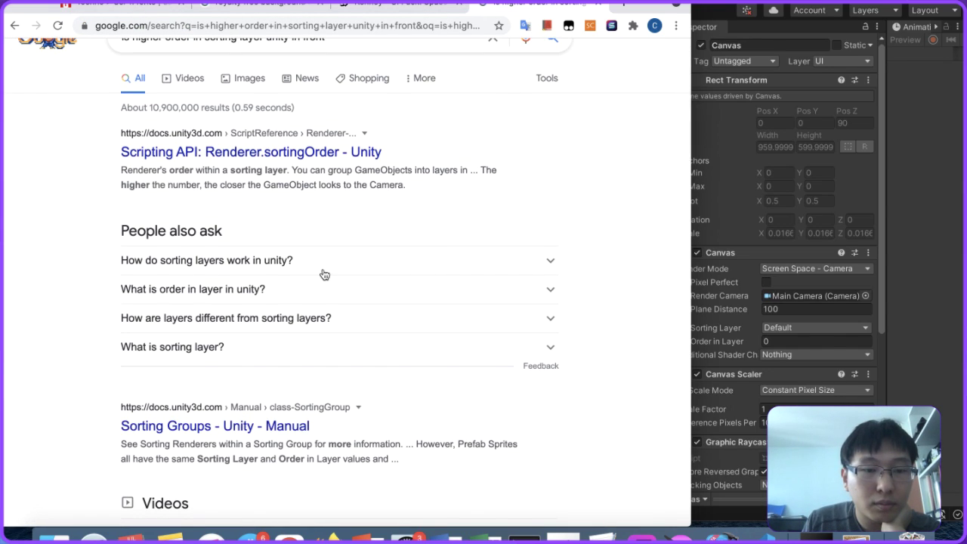
left_click(321, 274)
scroll(322, 273, "down", 7)
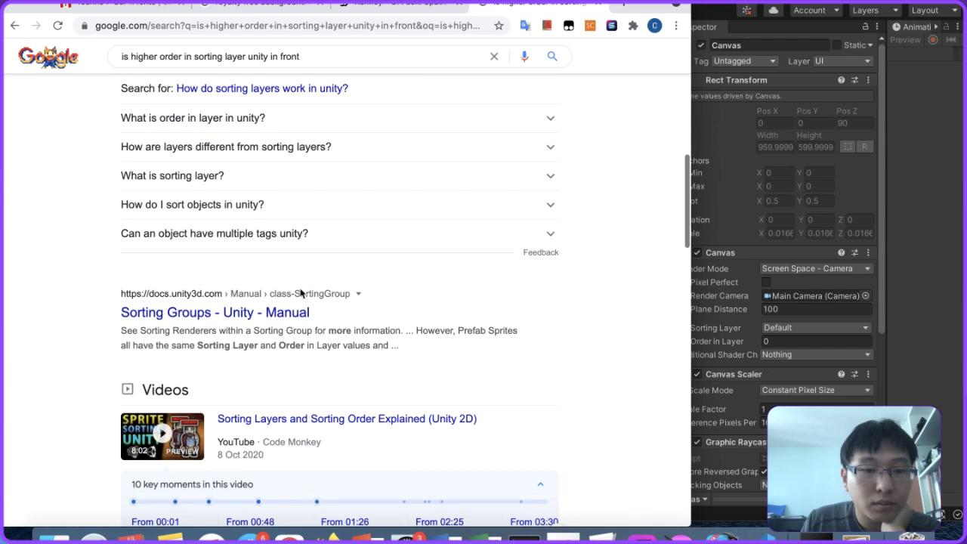
scroll(281, 315, "down", 6)
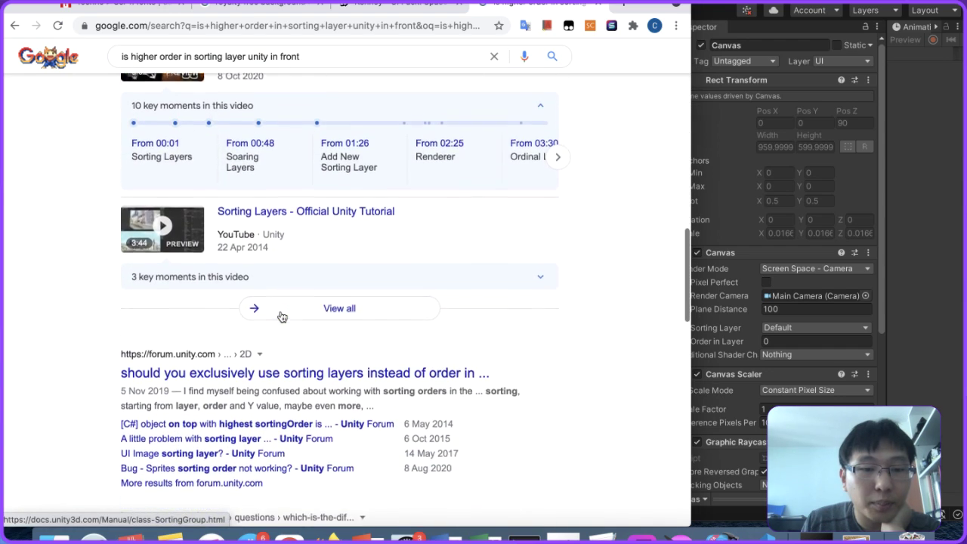
scroll(281, 316, "up", 5)
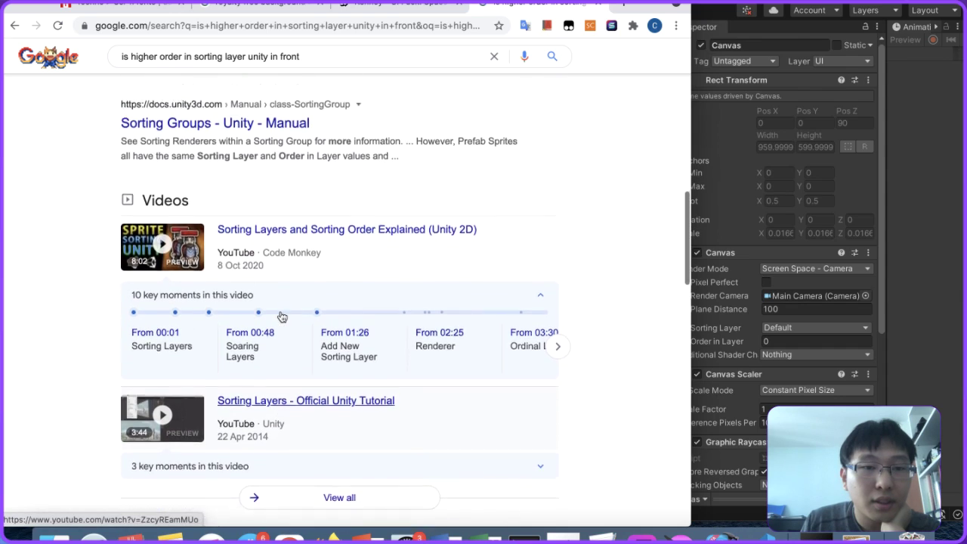
left_click(273, 217)
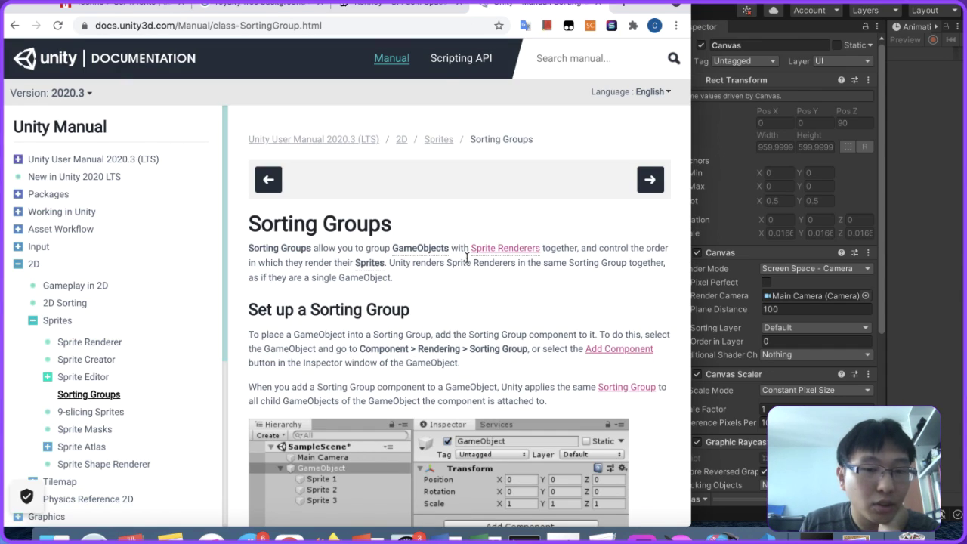
Step: Highlight the Sorting Groups page's notes on Sorting Layer render order and Order in Layer
scroll(467, 258, "down", 6)
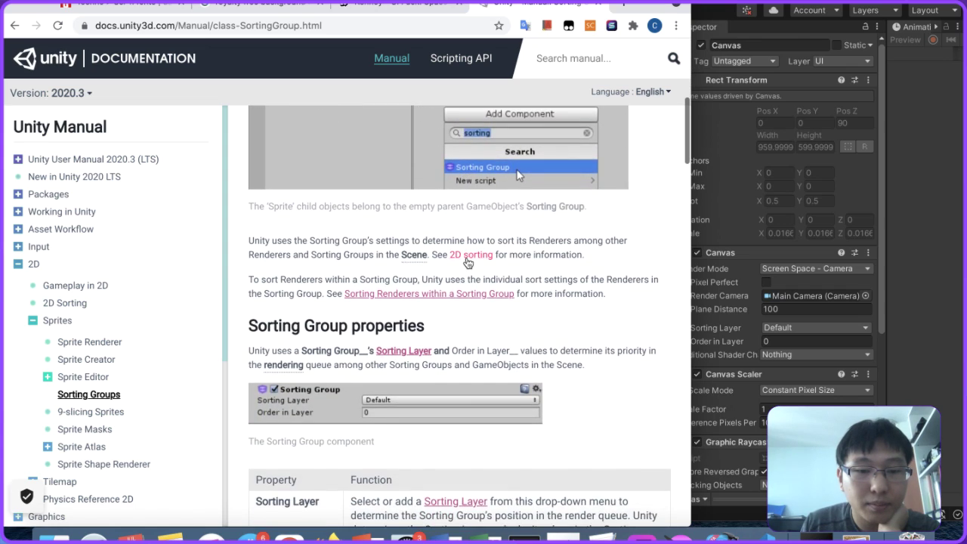
scroll(467, 261, "down", 3)
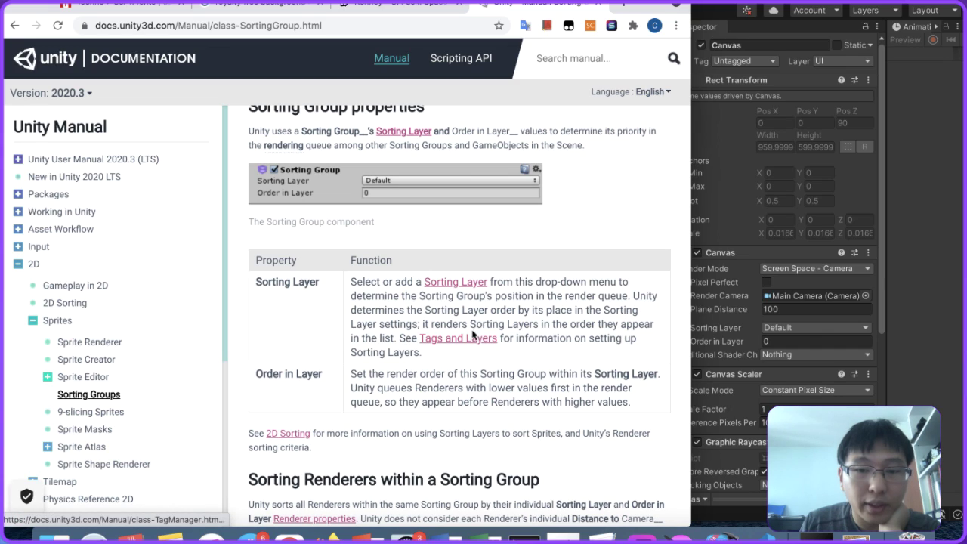
left_click_drag(469, 325, 637, 325)
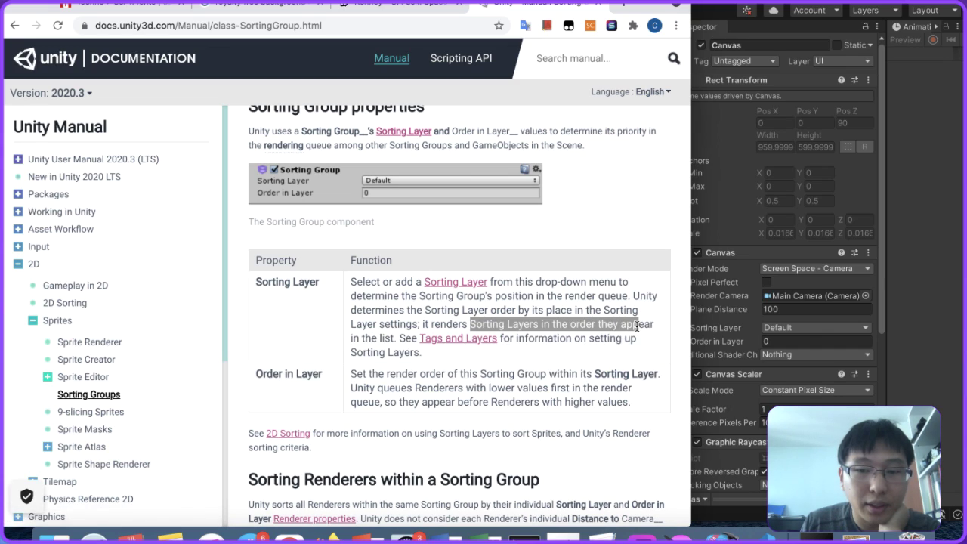
scroll(596, 324, "down", 2)
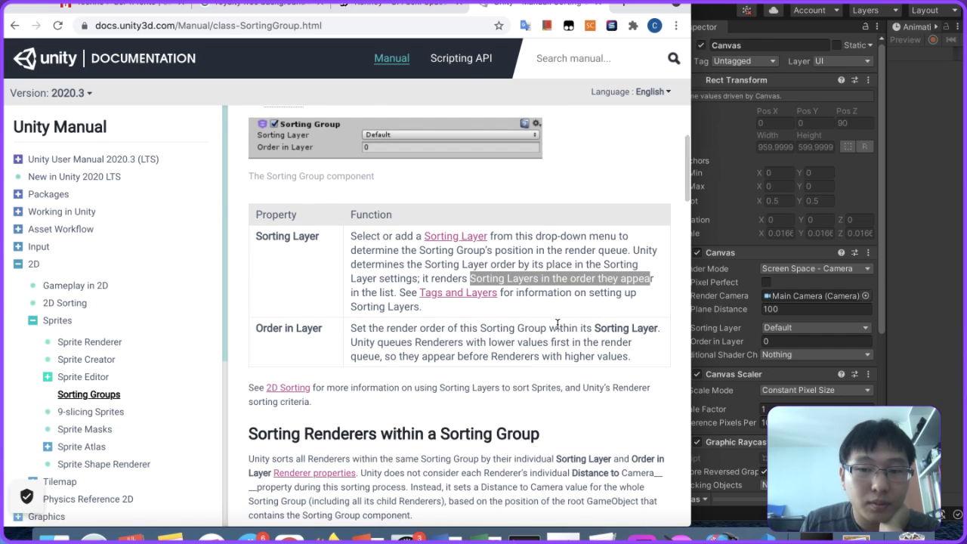
left_click_drag(350, 333, 633, 360)
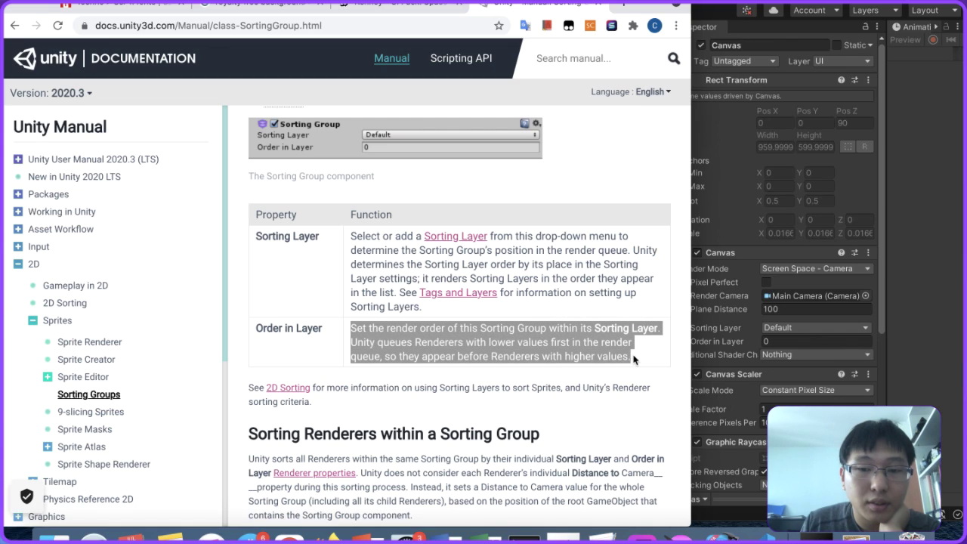
left_click(529, 351)
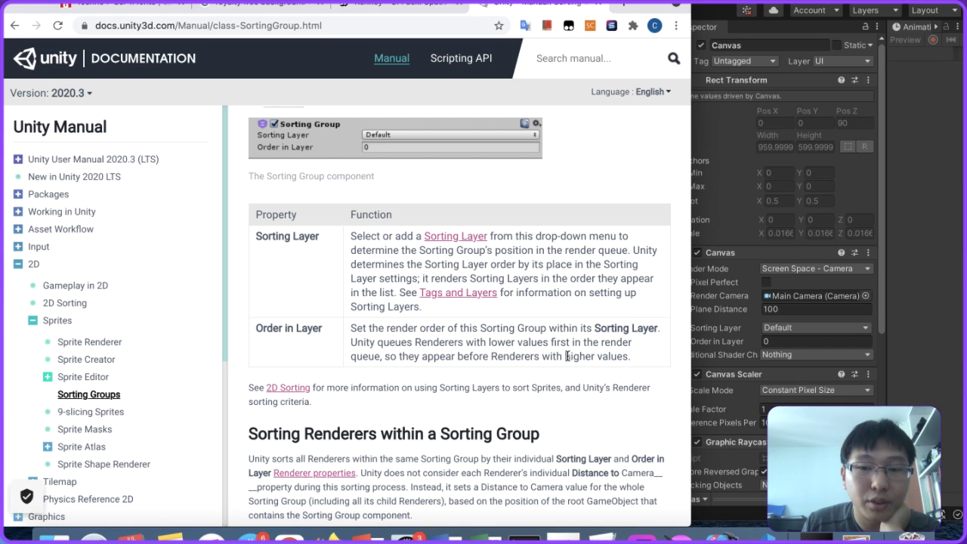
left_click(718, 270)
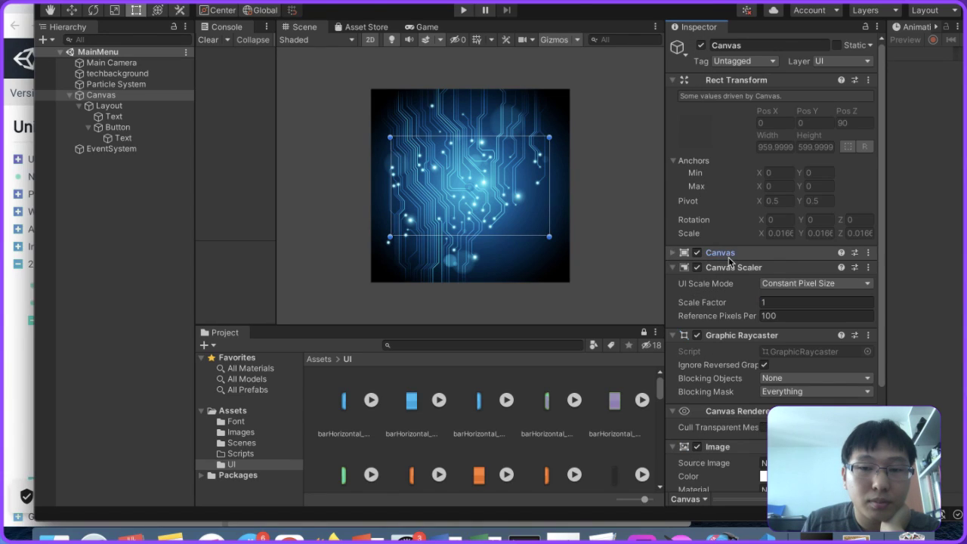
left_click(113, 84)
left_click(131, 74)
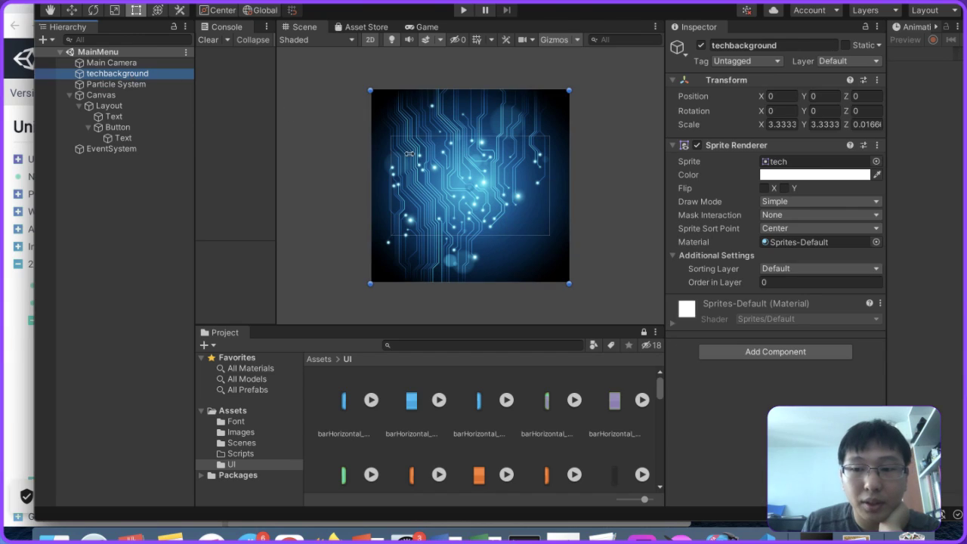
left_click(786, 283)
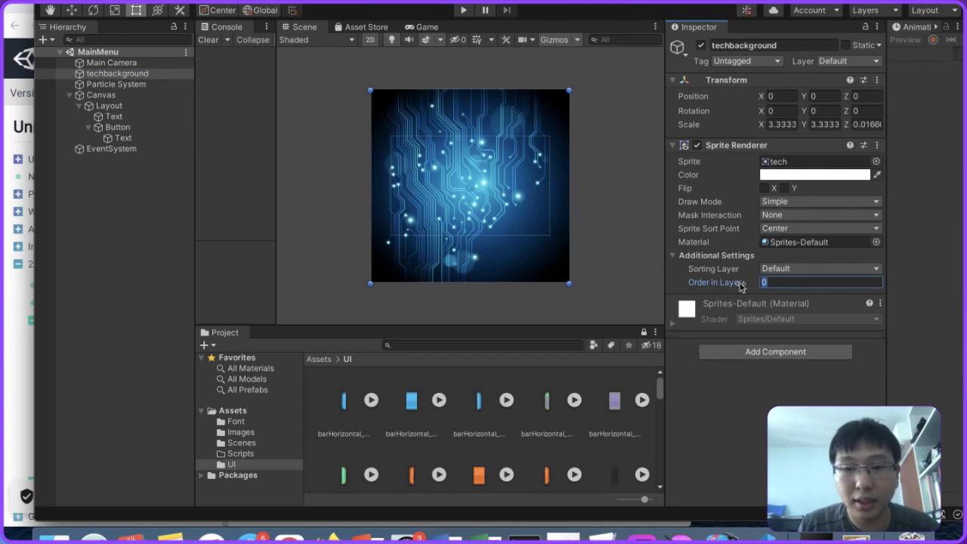
type("2")
key("Return")
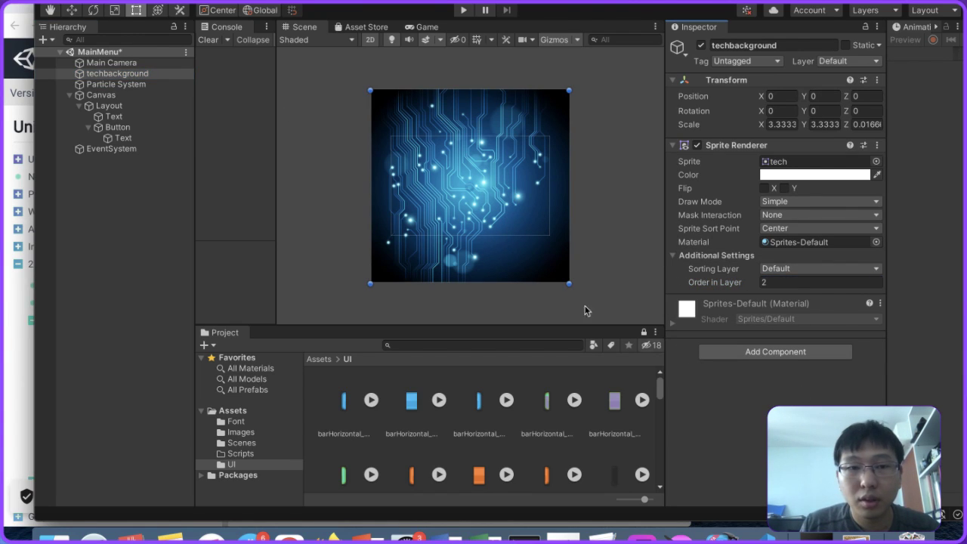
left_click(789, 285)
type("0")
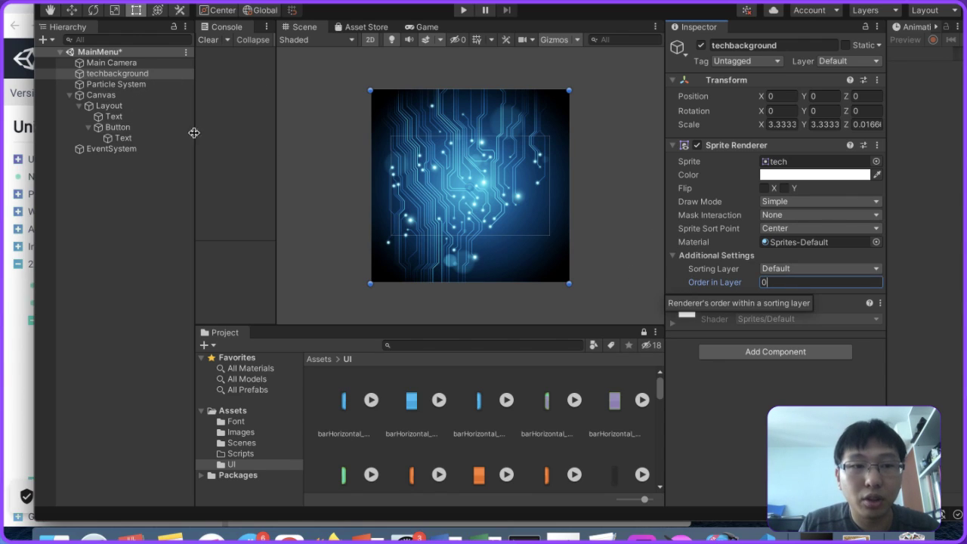
left_click(102, 95)
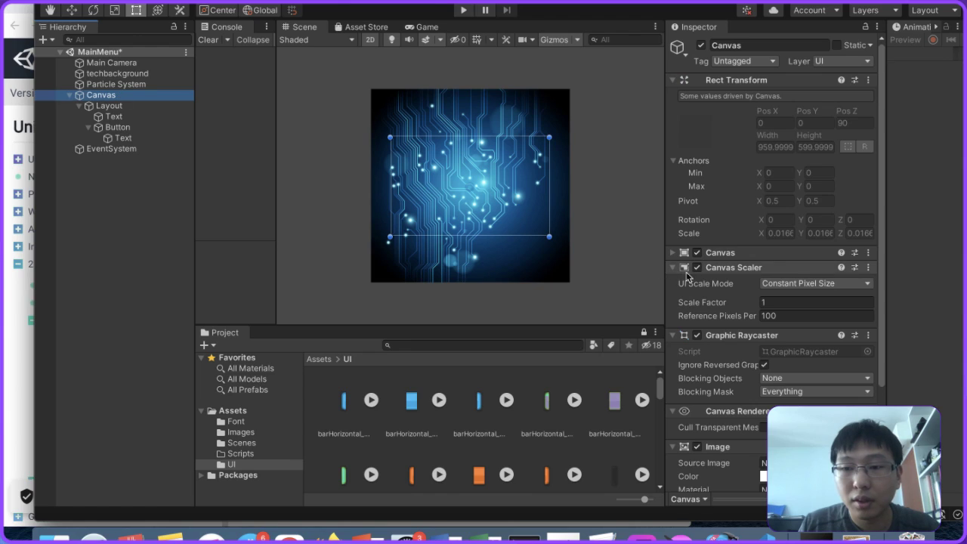
scroll(701, 272, "down", 3)
scroll(700, 271, "up", 3)
left_click(840, 62)
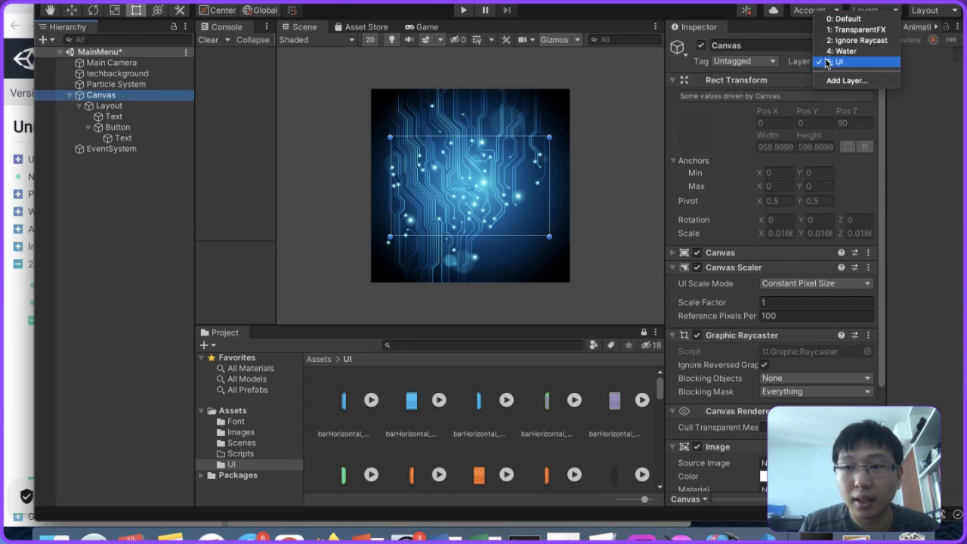
left_click(848, 19)
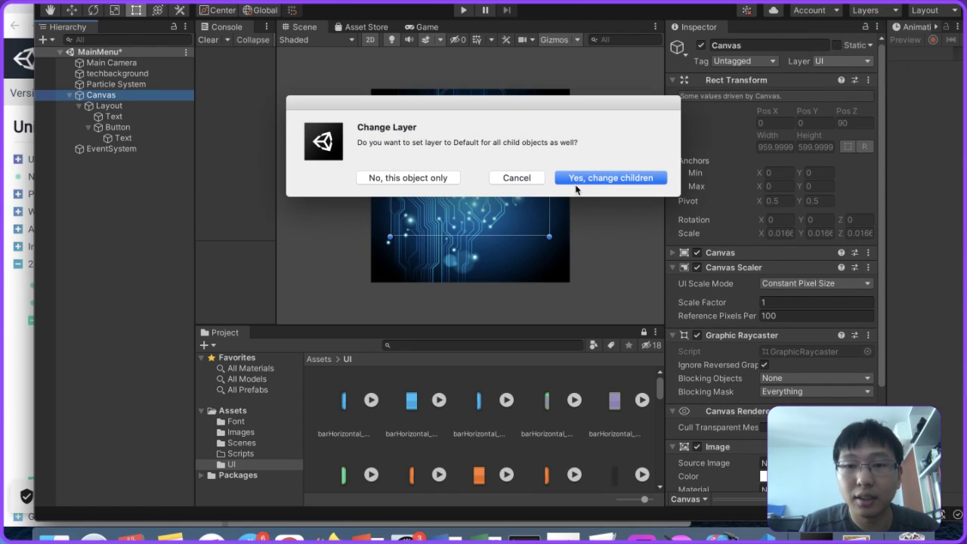
left_click(580, 179)
left_click(837, 61)
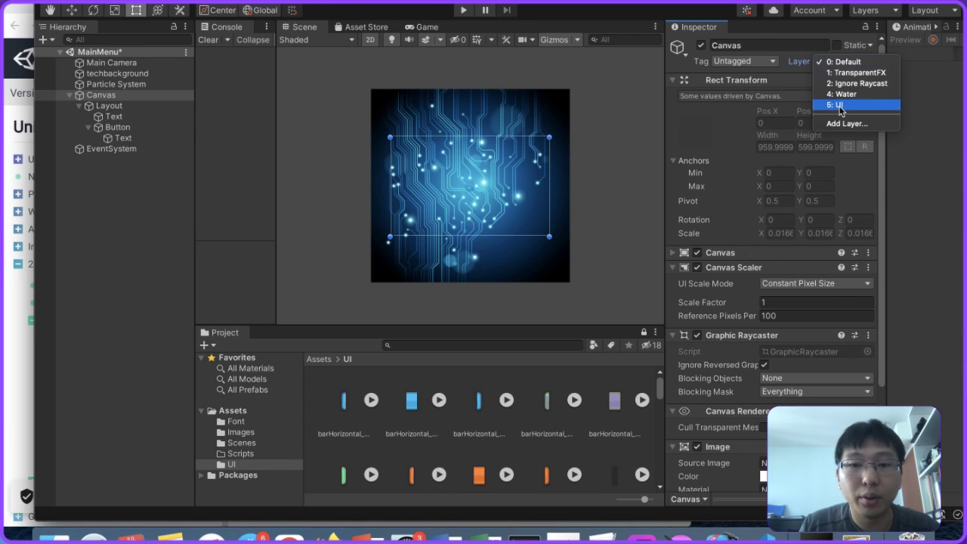
left_click(839, 105)
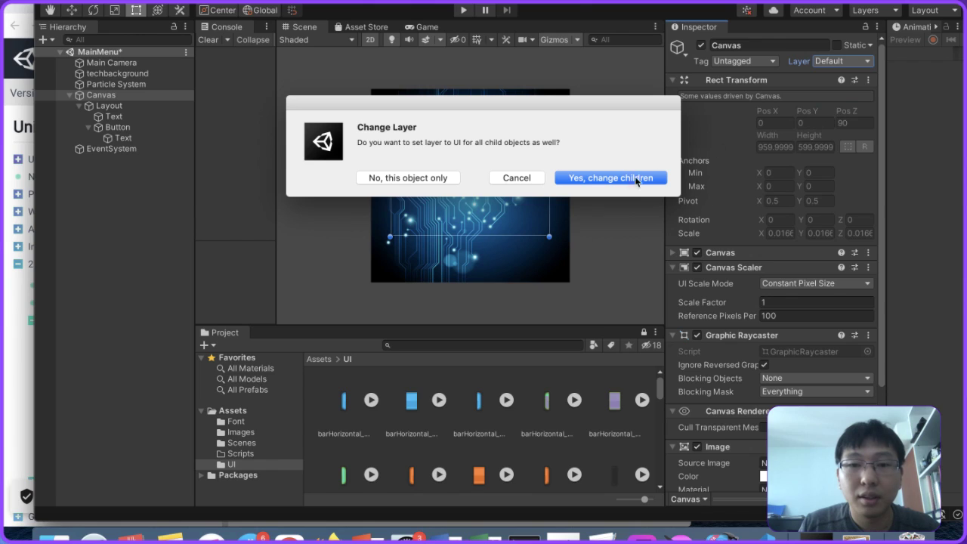
left_click(627, 185)
left_click(168, 84)
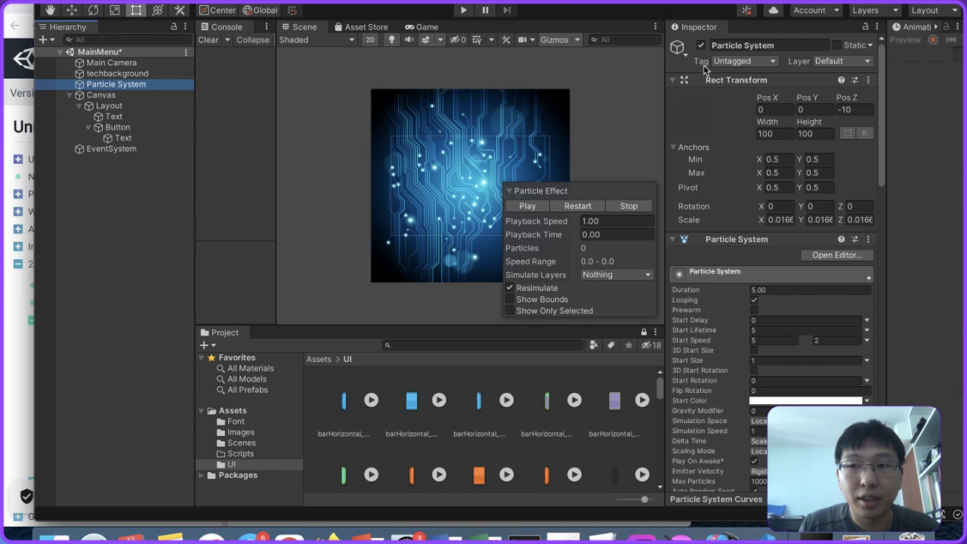
Step: Set the Particle System renderer's Order in Layer to 1
scroll(792, 199, "down", 20)
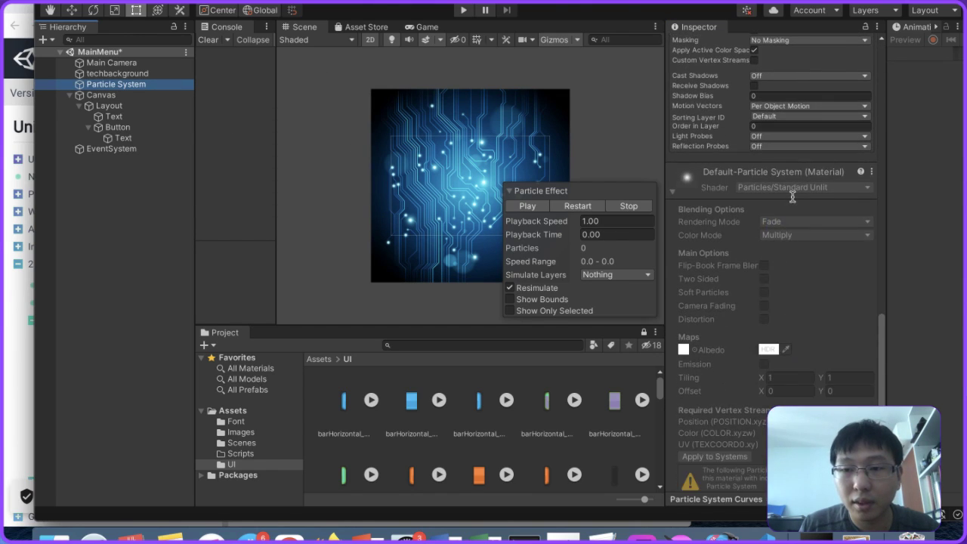
scroll(793, 196, "up", 3)
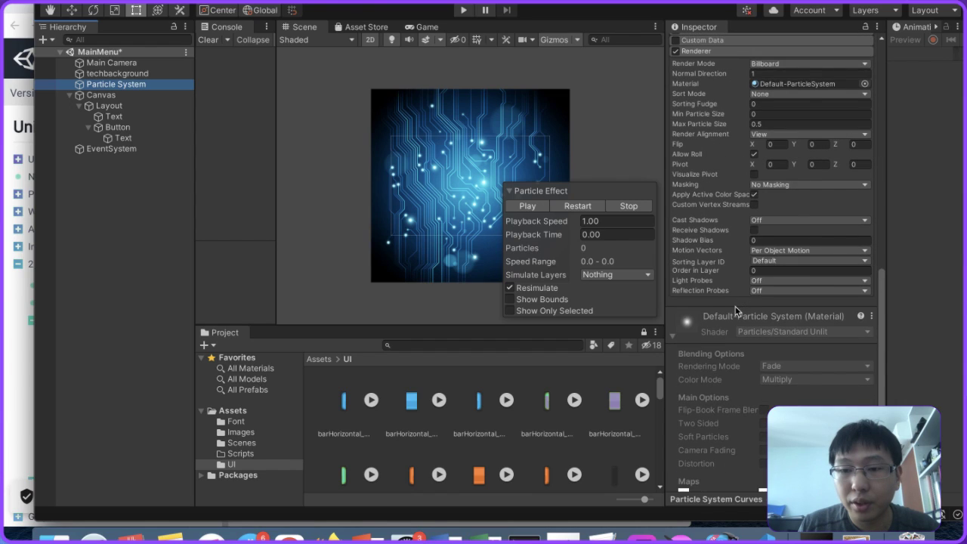
scroll(735, 306, "up", 3)
left_click(730, 371)
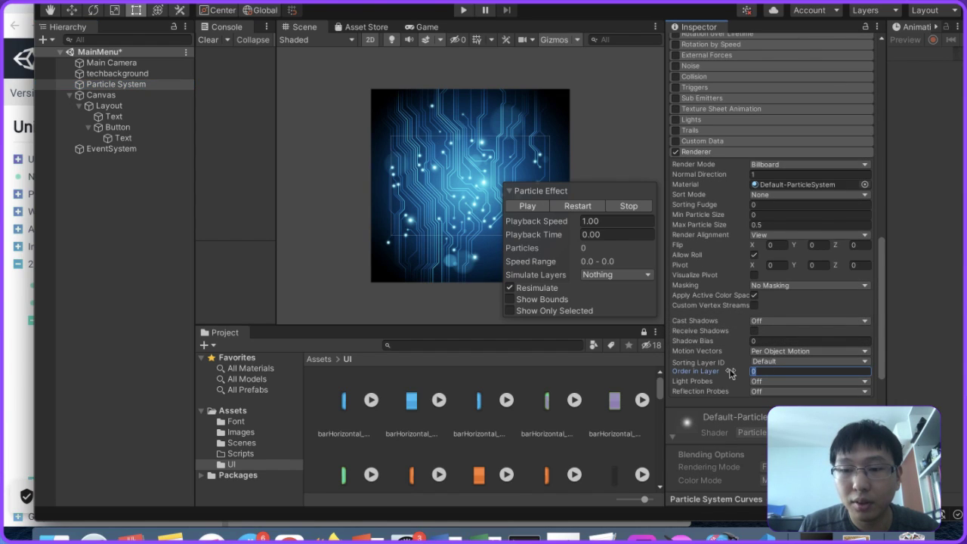
type("1")
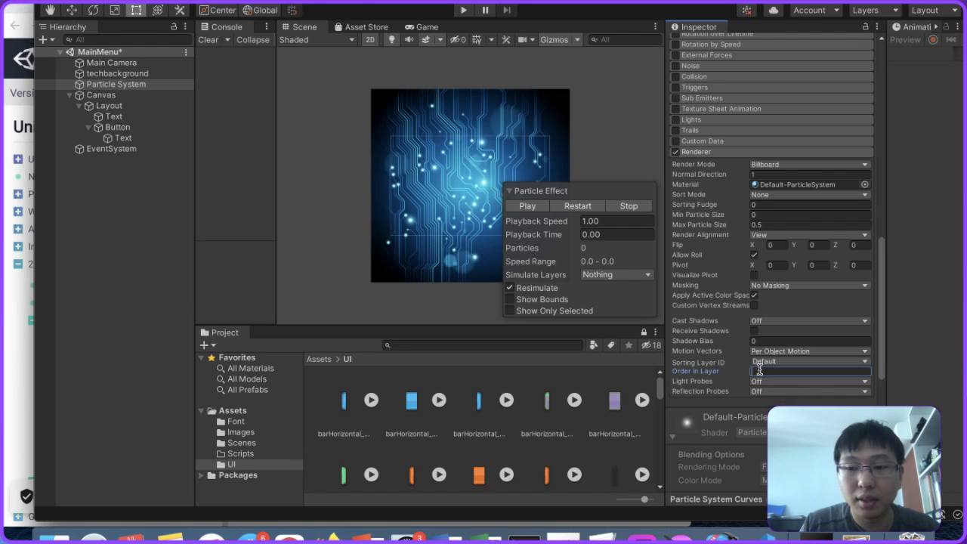
Step: Set techbackground's Order in Layer to 2 and its Position Z to -10
left_click(134, 76)
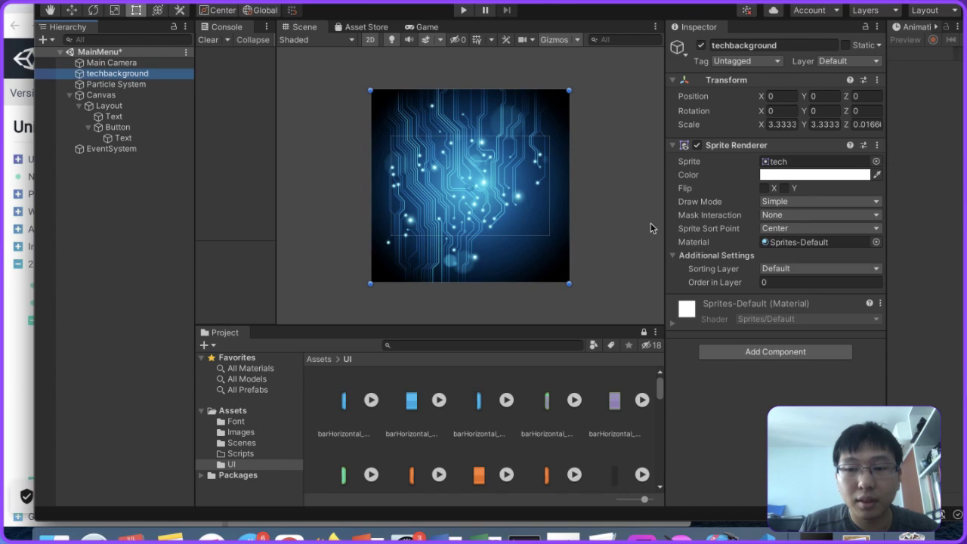
left_click(802, 283)
type("2")
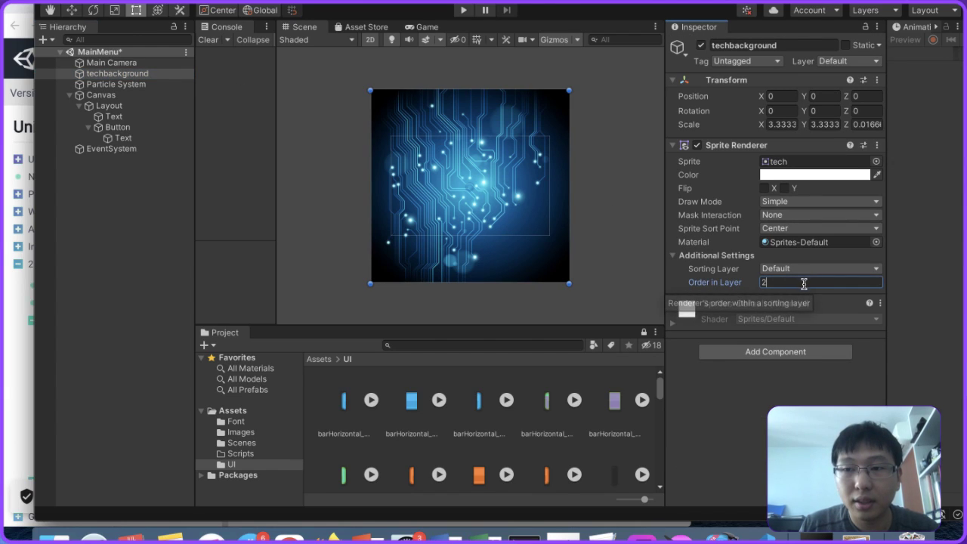
left_click(858, 97)
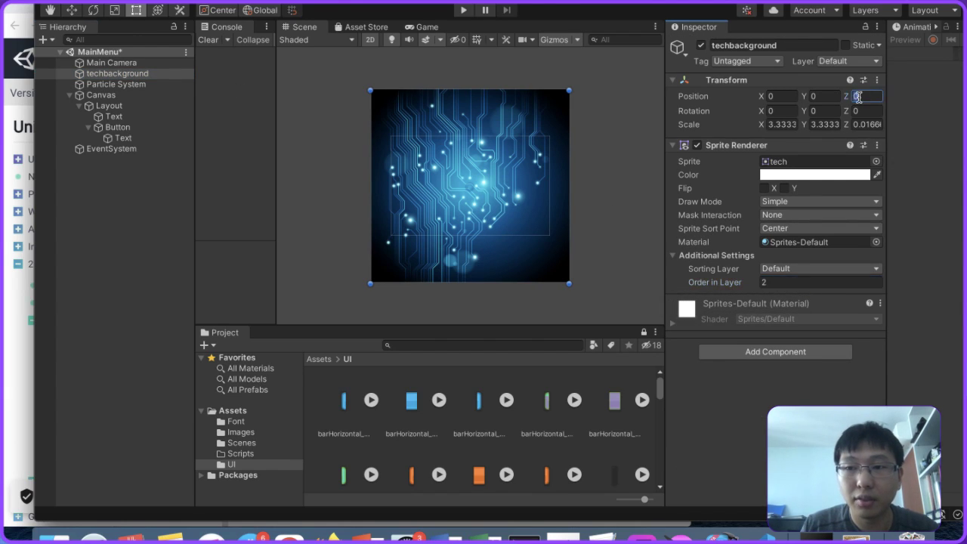
type("-10")
key("BackSpace")
key("BackSpace")
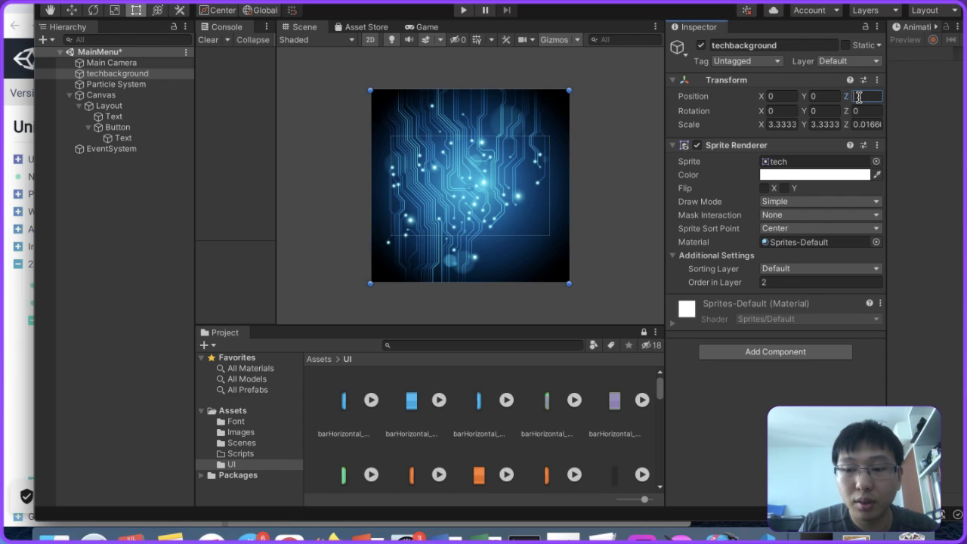
type("10")
key("BackSpace")
key("BackSpace")
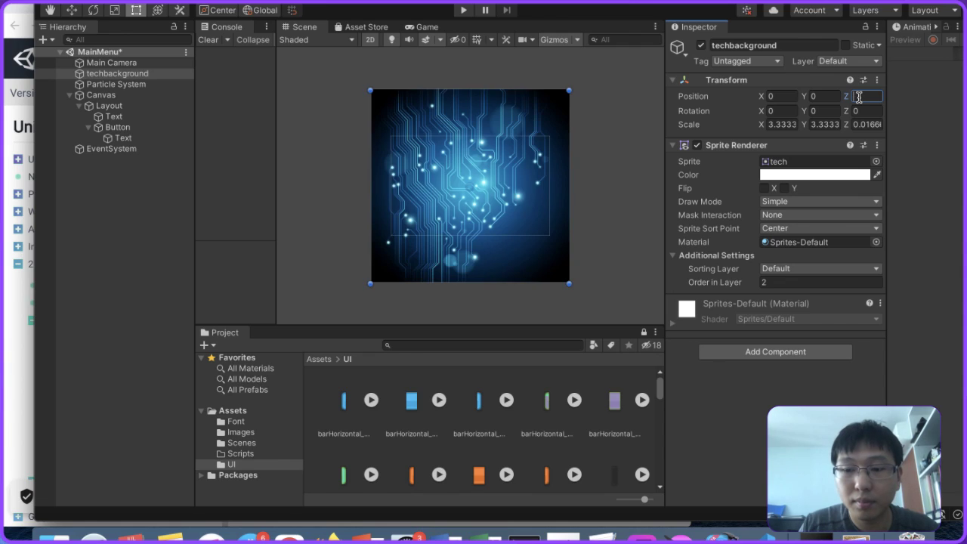
Step: Switch the Scene view to 3D perspective and select the background sprite
type("10")
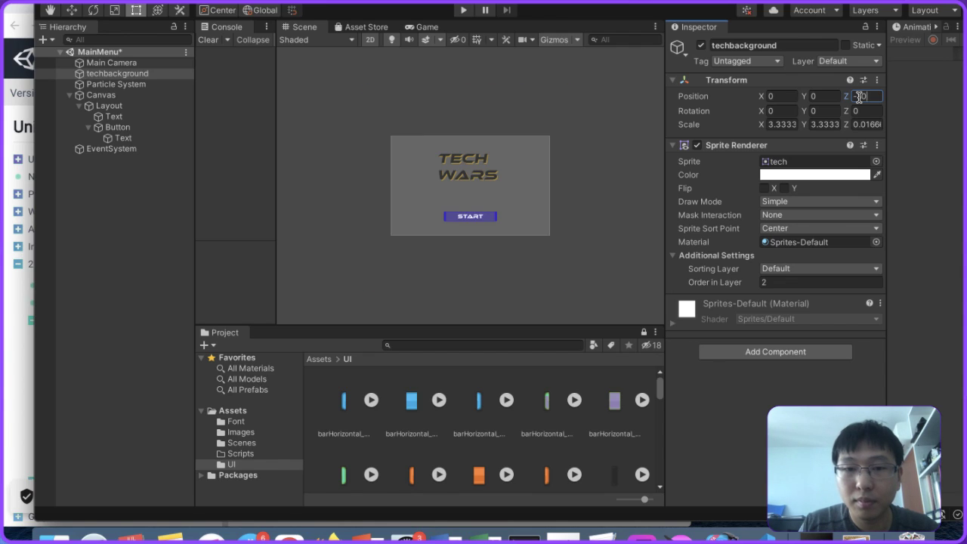
left_click(369, 40)
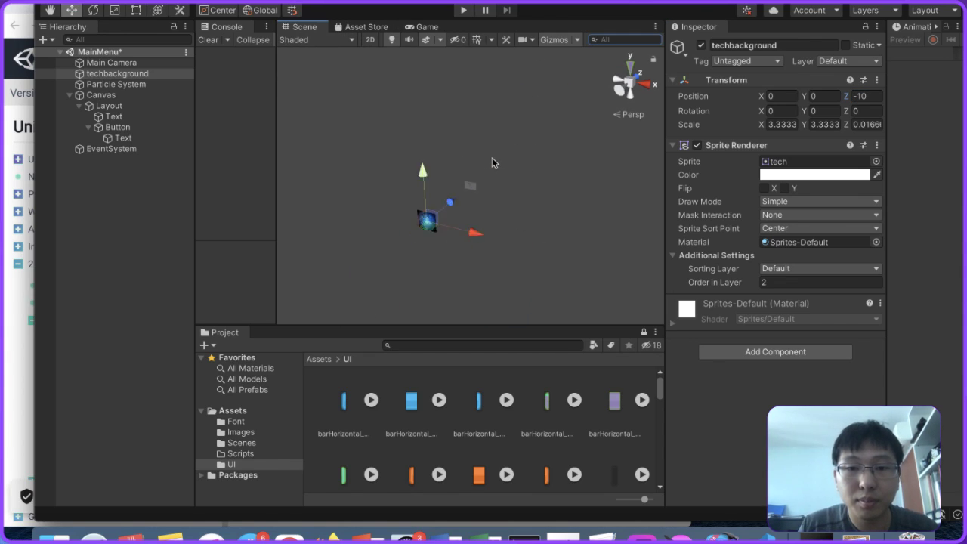
left_click(476, 232)
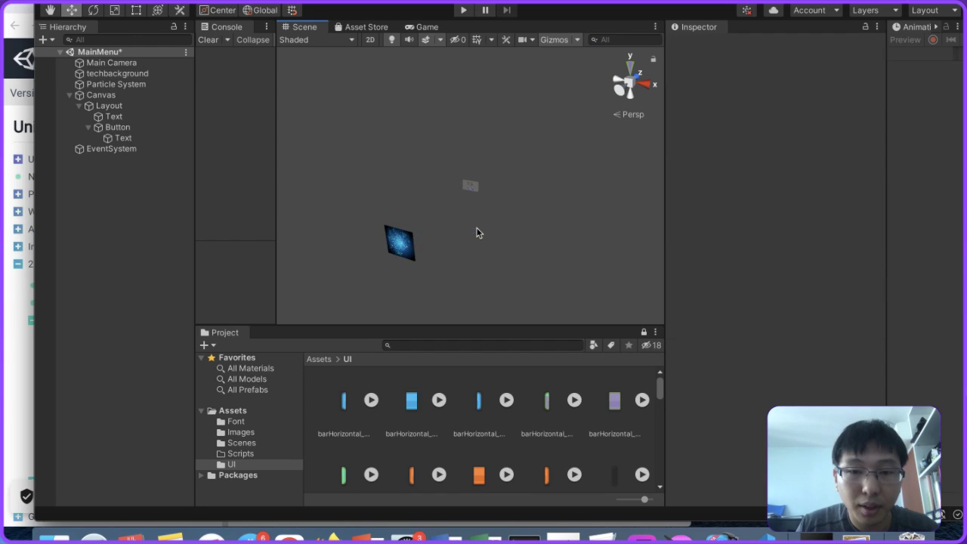
left_click(391, 255)
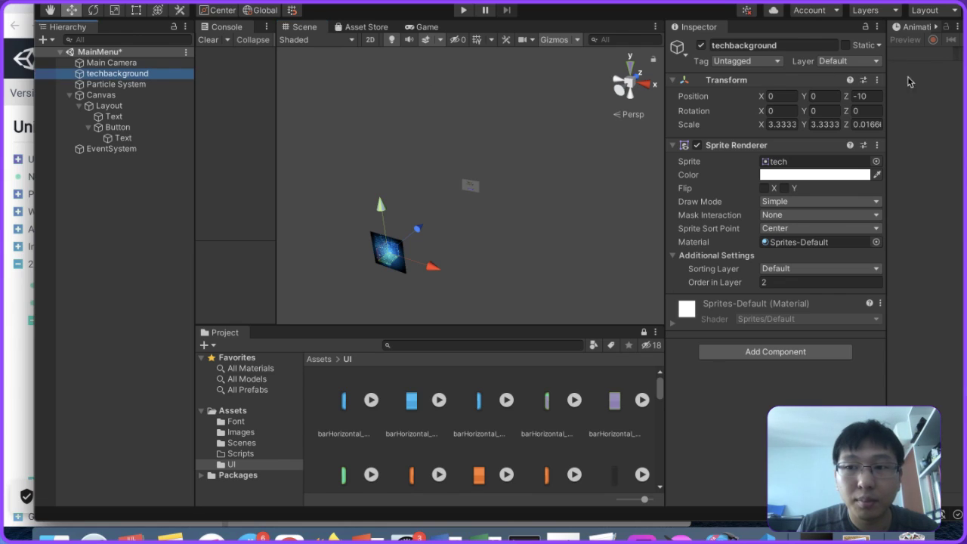
Step: Move the background to Z -9 and preview the menu in the Game view
left_click(869, 98)
type("-9")
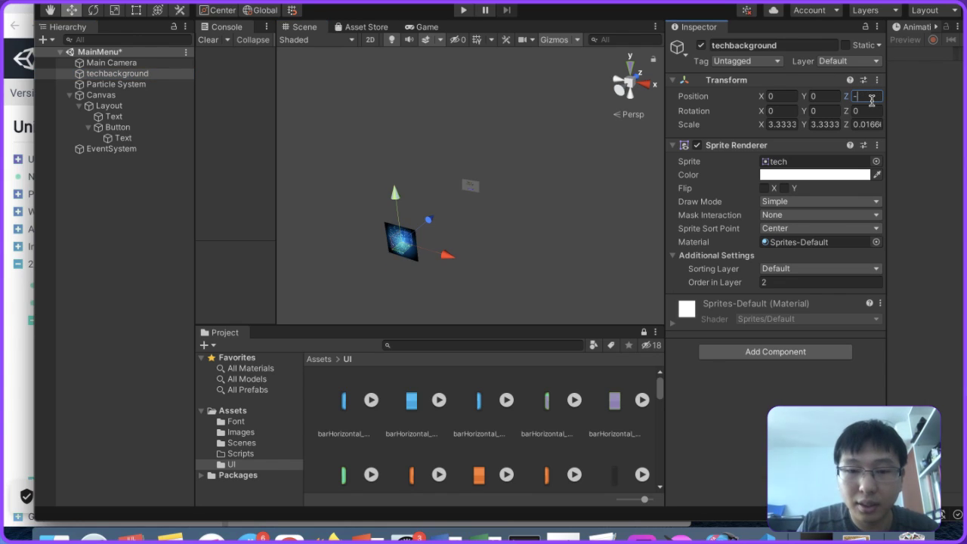
left_click(425, 27)
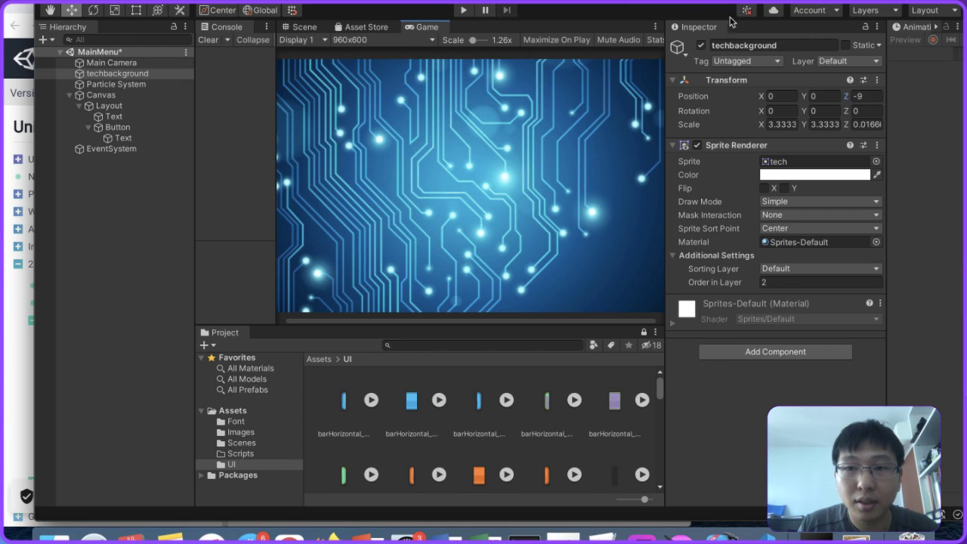
Step: Try Z values around -10 before returning the background's Position Z to 0
left_click(873, 97)
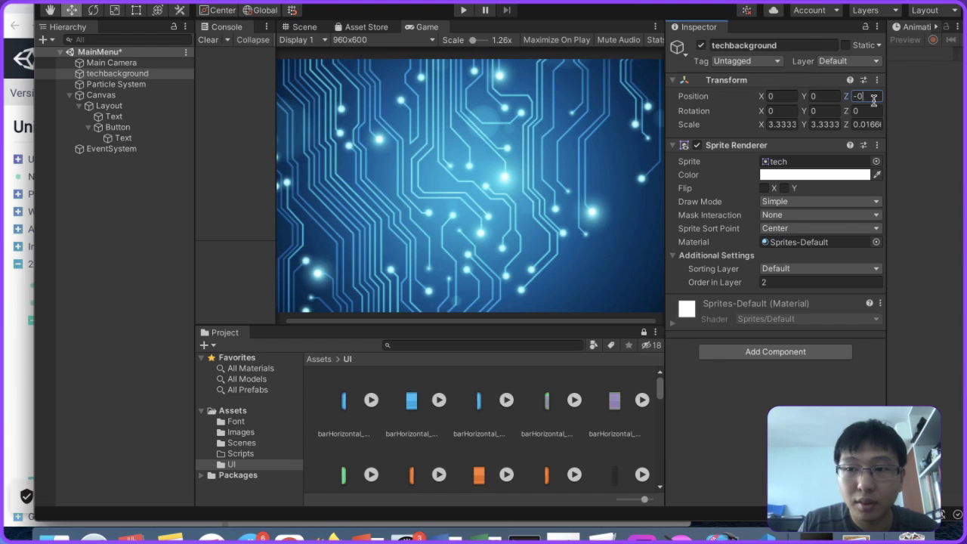
type(".9")
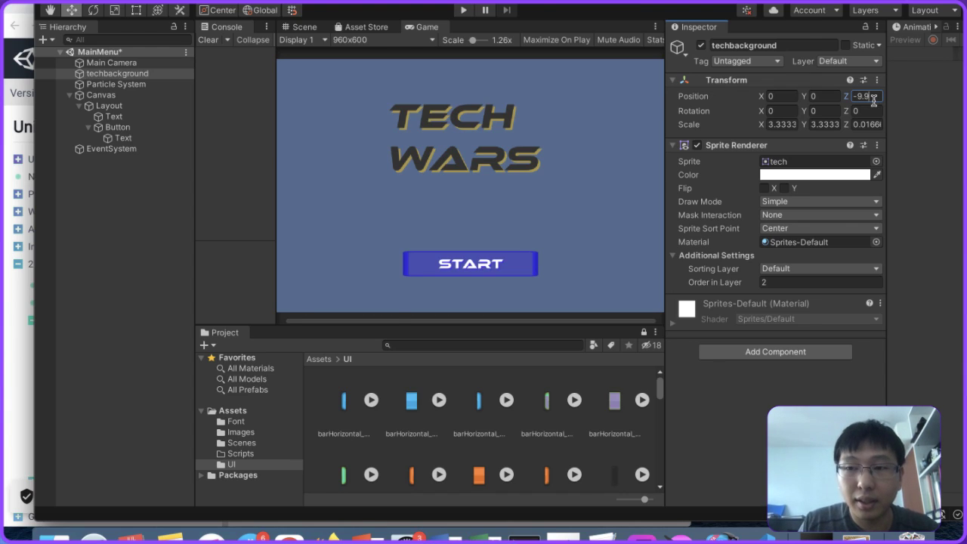
key("BackSpace")
key("BackSpace")
type("0")
key("BackSpace")
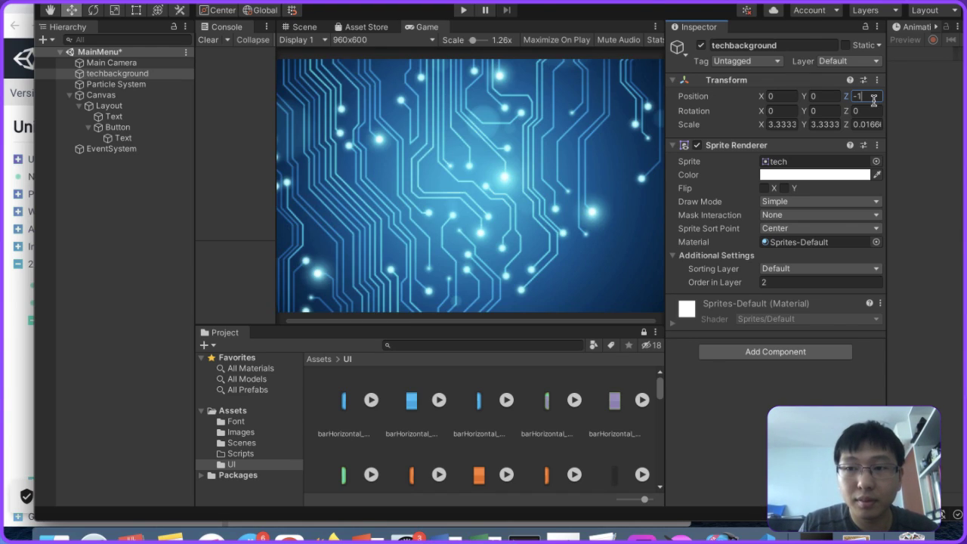
key("BackSpace")
type("10")
key("BackSpace")
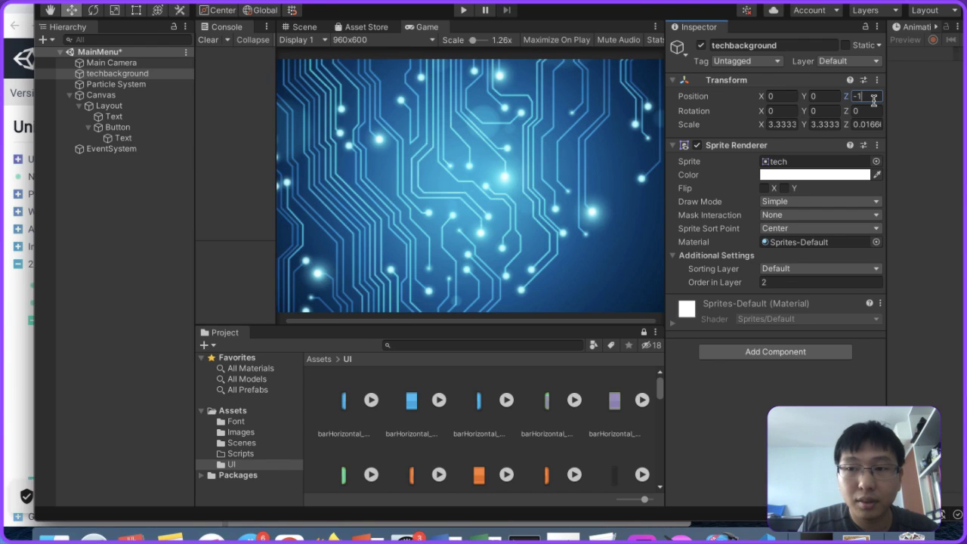
key("BackSpace")
type("10")
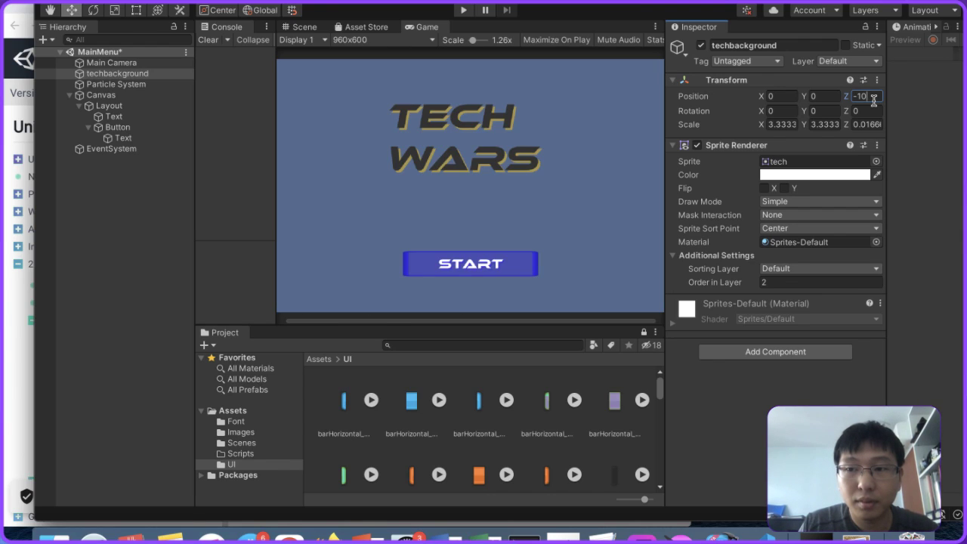
key("BackSpace")
key("BackSpace")
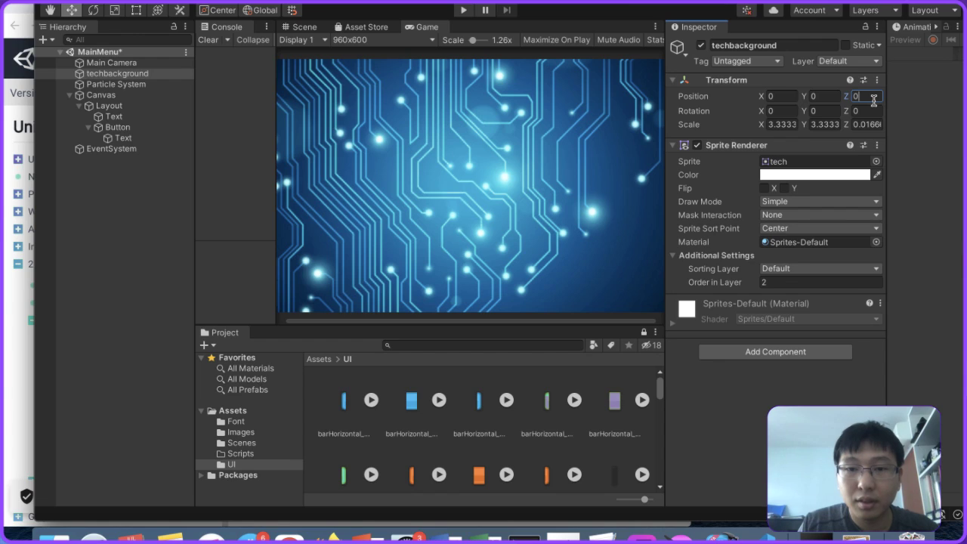
Step: Review the Particle System, TECH WARS text and START text, then the Layout's Pos Z of 0
left_click(124, 85)
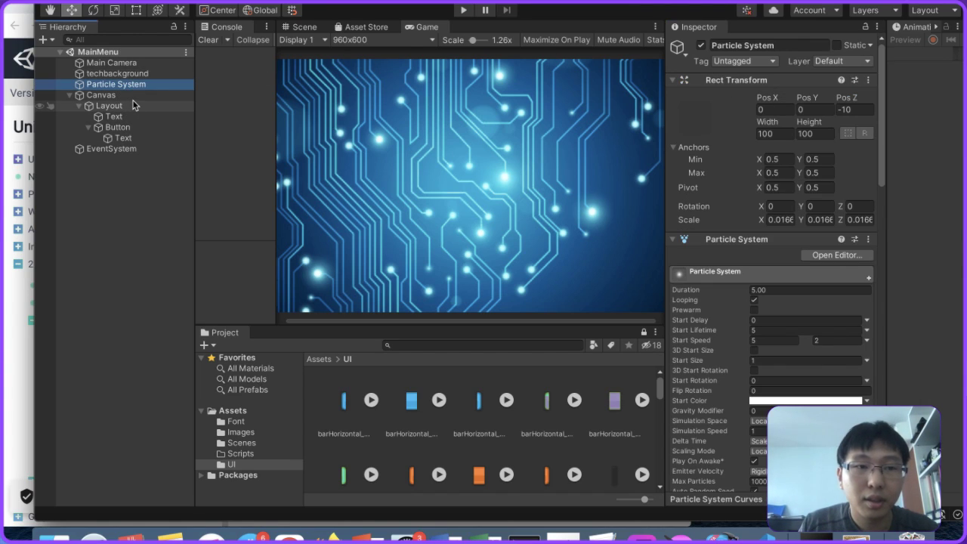
left_click(135, 105)
left_click(133, 117)
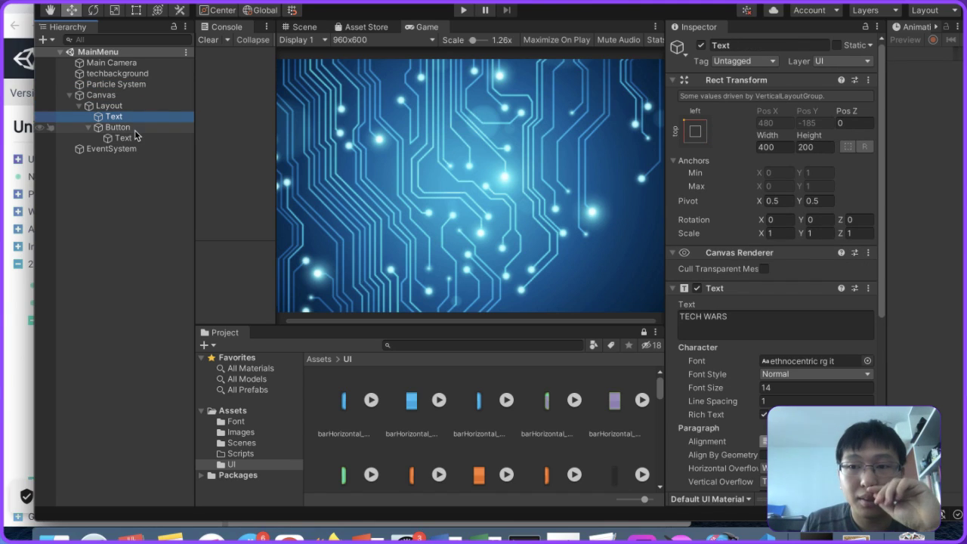
left_click(135, 137)
left_click(135, 159)
left_click(140, 107)
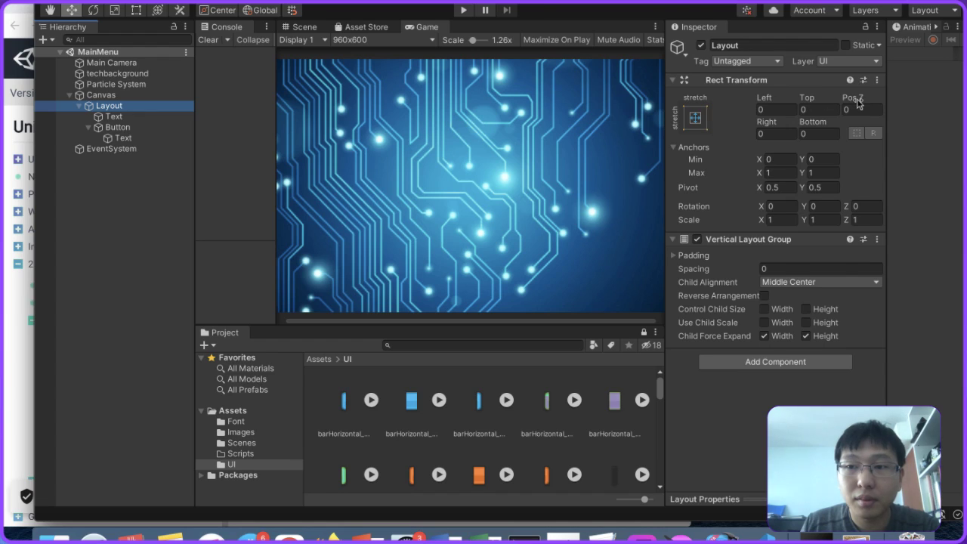
left_click(856, 110)
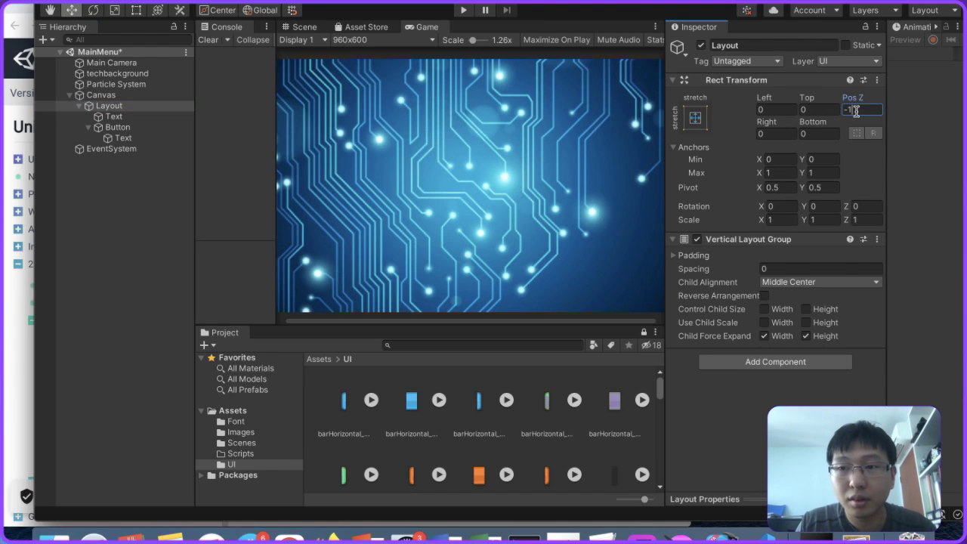
Step: Move Layout and its children to the Default layer
left_click(857, 61)
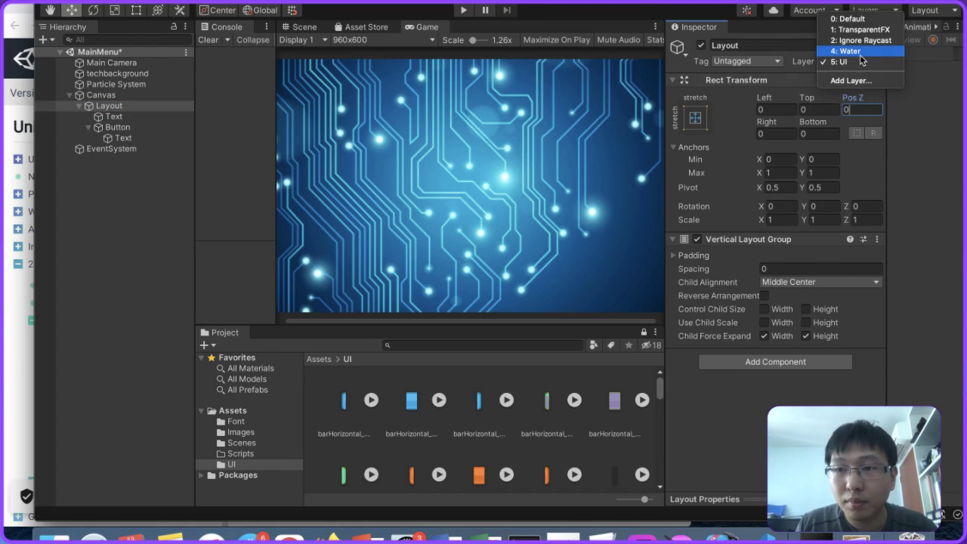
left_click(876, 19)
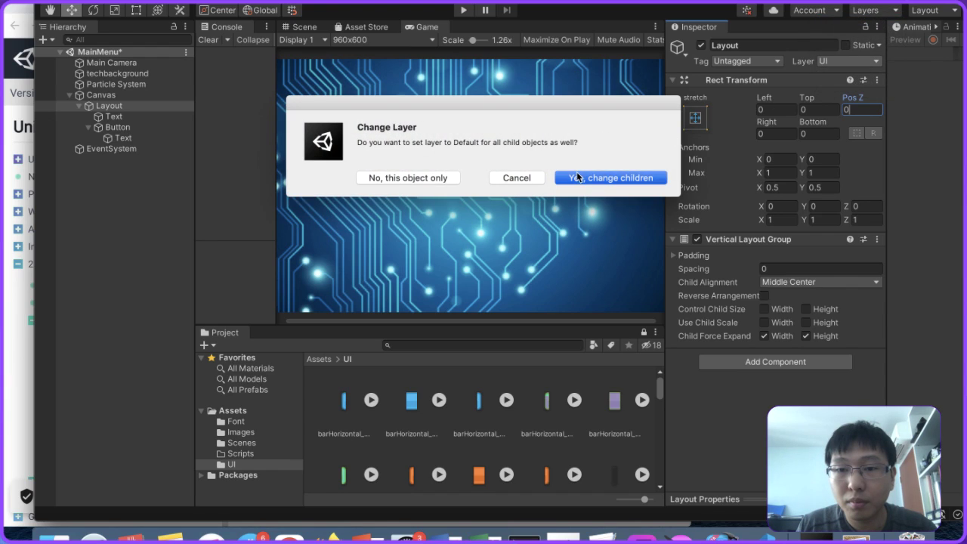
left_click(578, 177)
Step: In the Scene view, check techbackground's Default layer and the Canvas settings
left_click(283, 29)
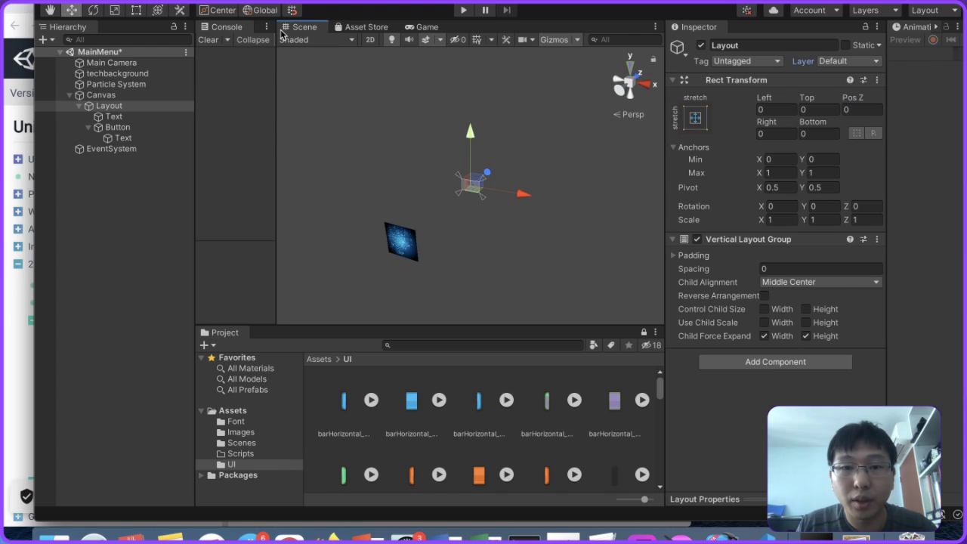
left_click(116, 84)
left_click(119, 74)
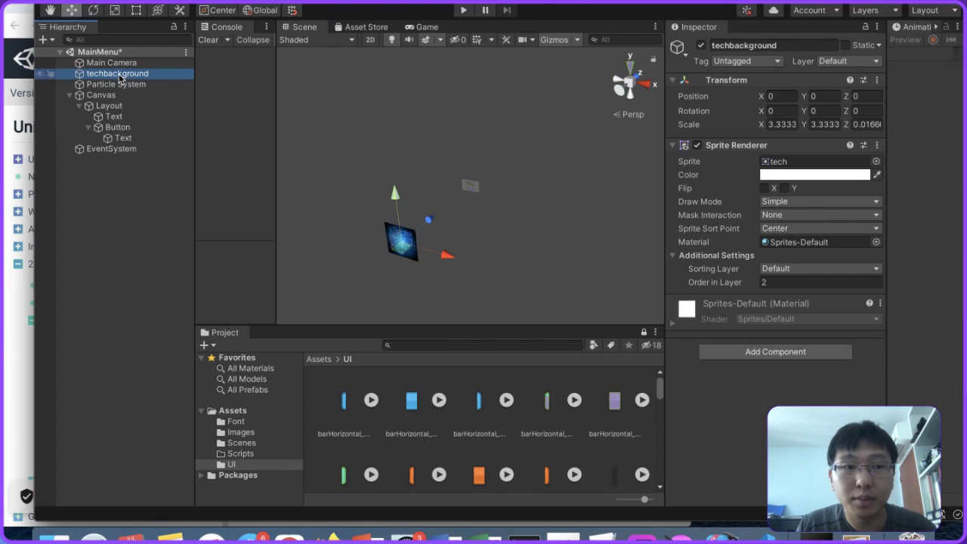
left_click(854, 61)
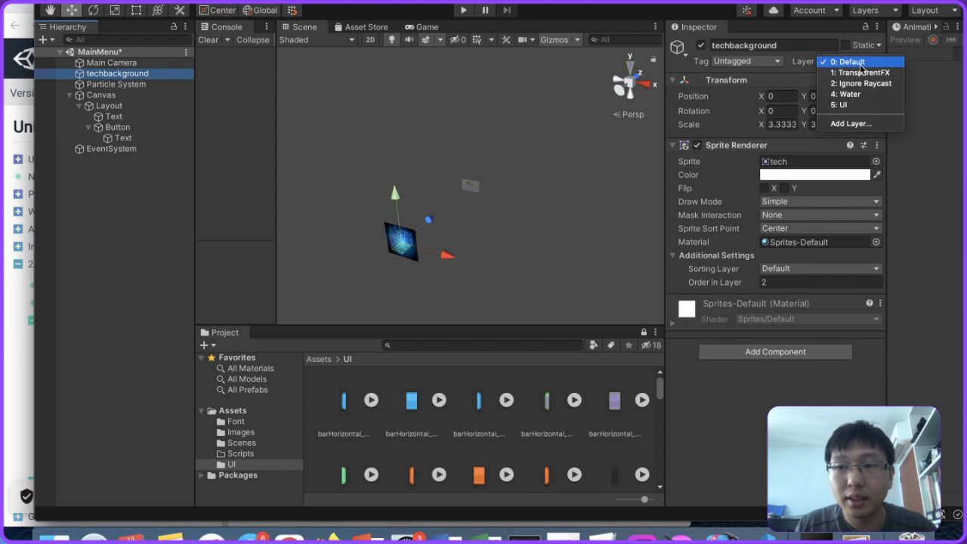
left_click(157, 93)
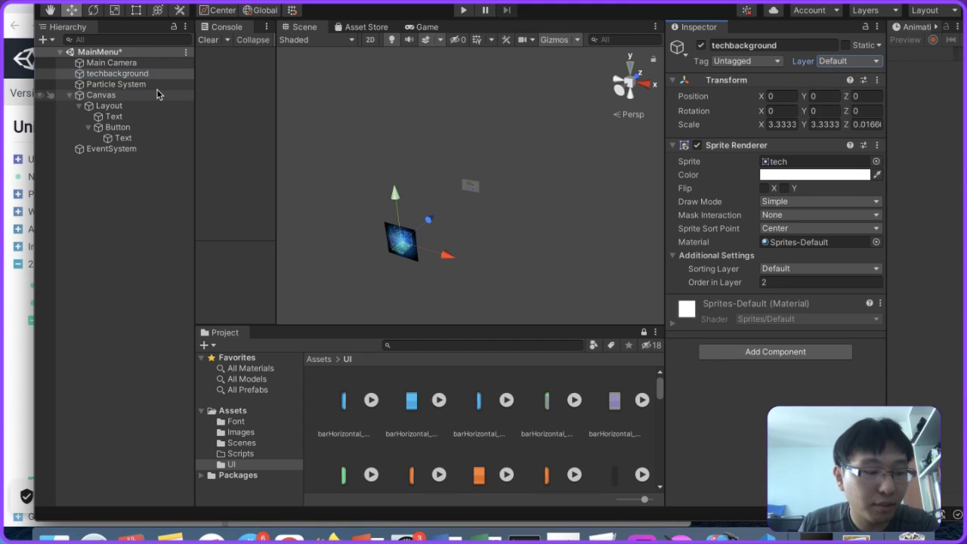
left_click(138, 96)
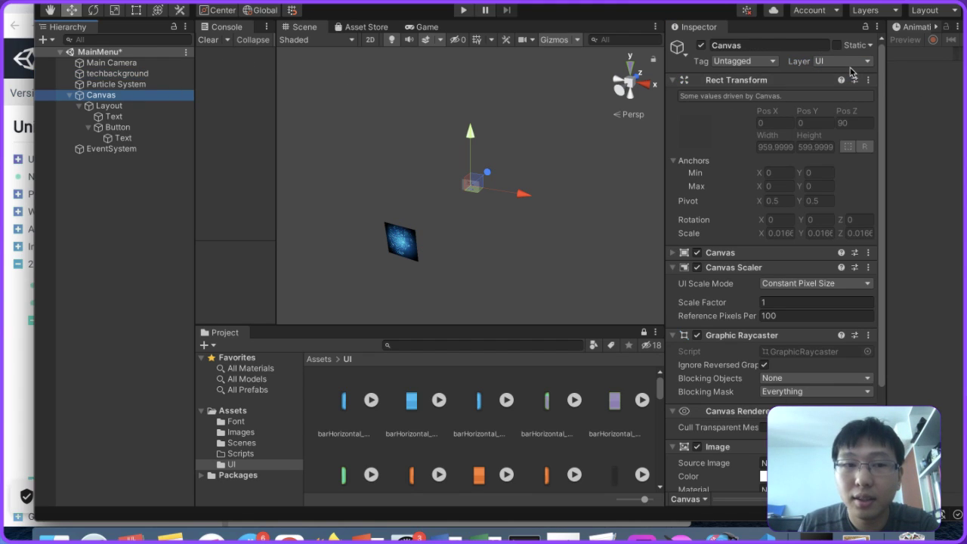
left_click(151, 116)
left_click(148, 106)
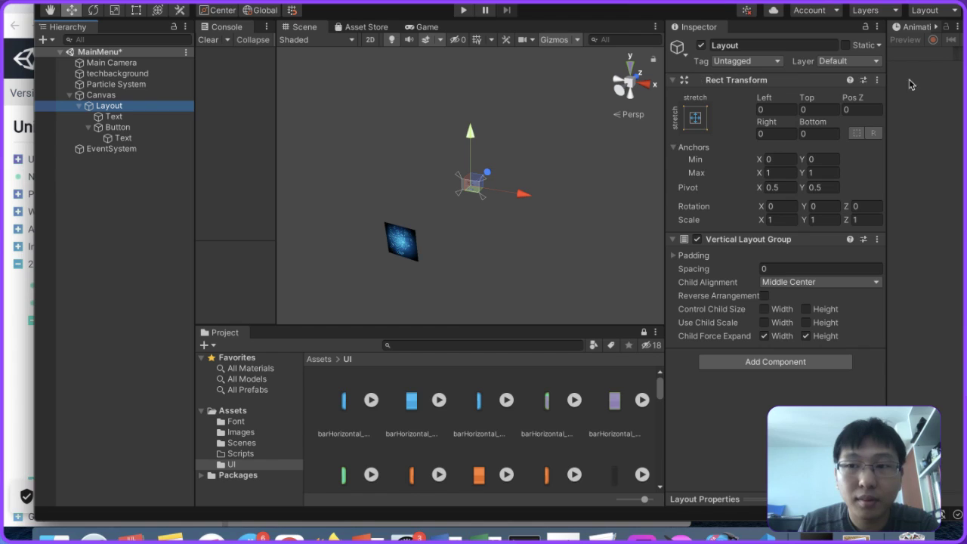
Step: Put Layout and its children back on the UI layer and return to Chrome
left_click(855, 63)
left_click(839, 103)
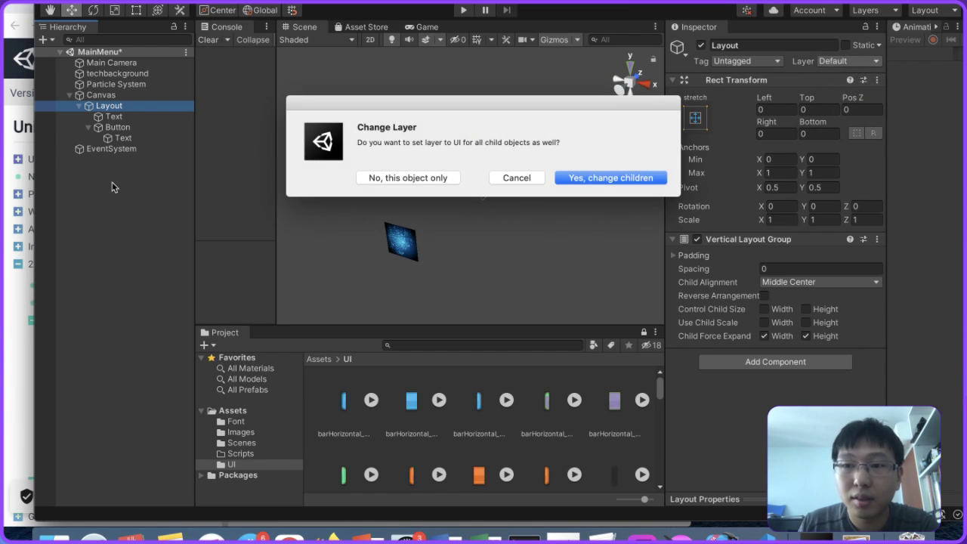
left_click(568, 177)
key("super+Tab")
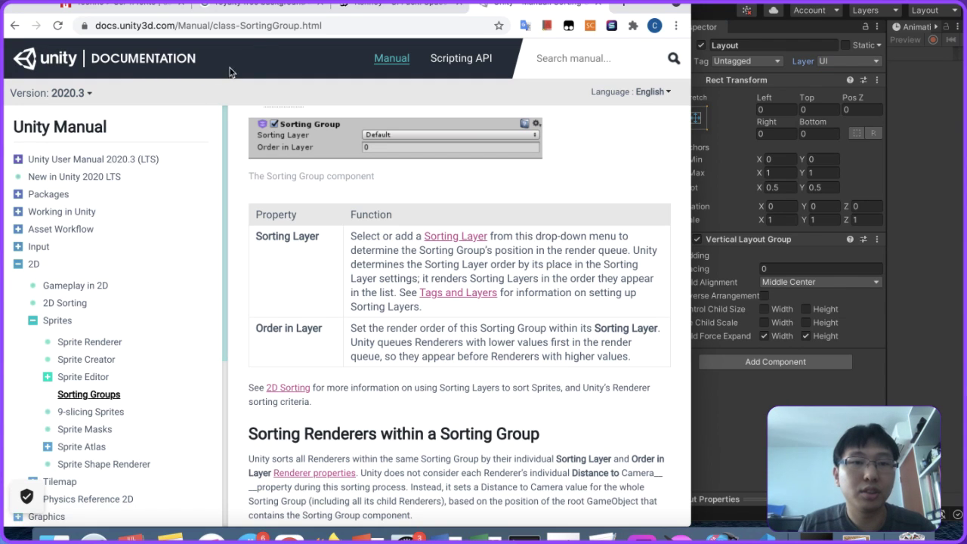
Step: Search Google for 'default ui layer which is rendered first unity' and scroll the results
left_click(265, 27)
type("default ui layer")
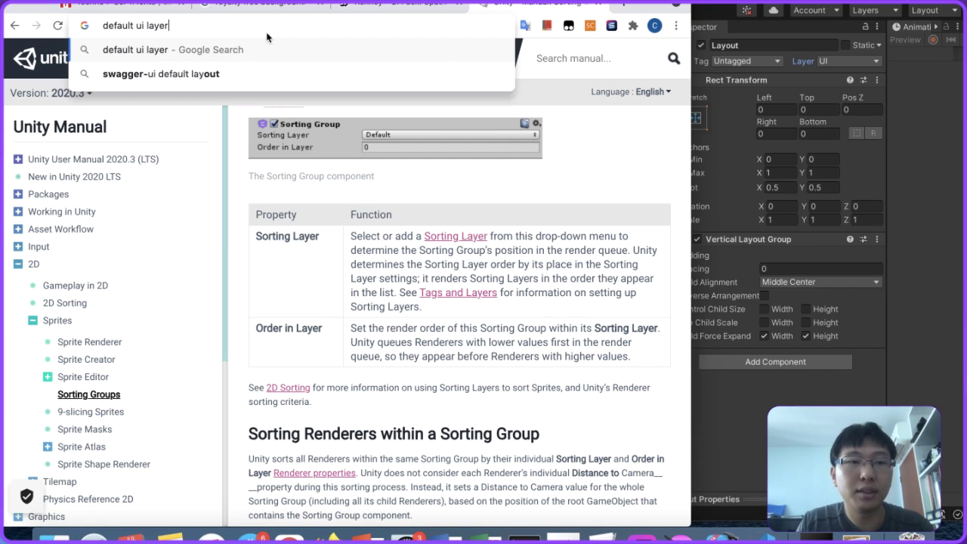
key("Return")
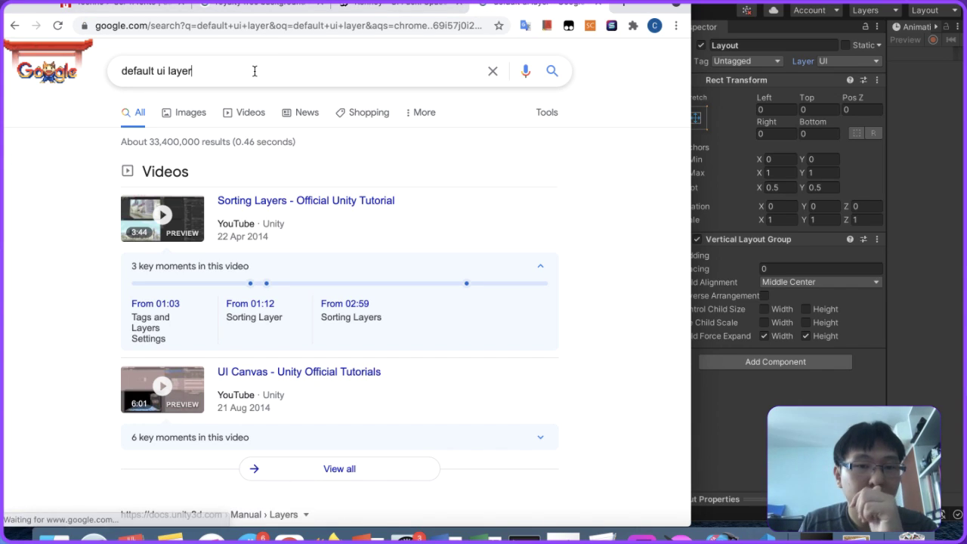
left_click(252, 70)
type("which is ren")
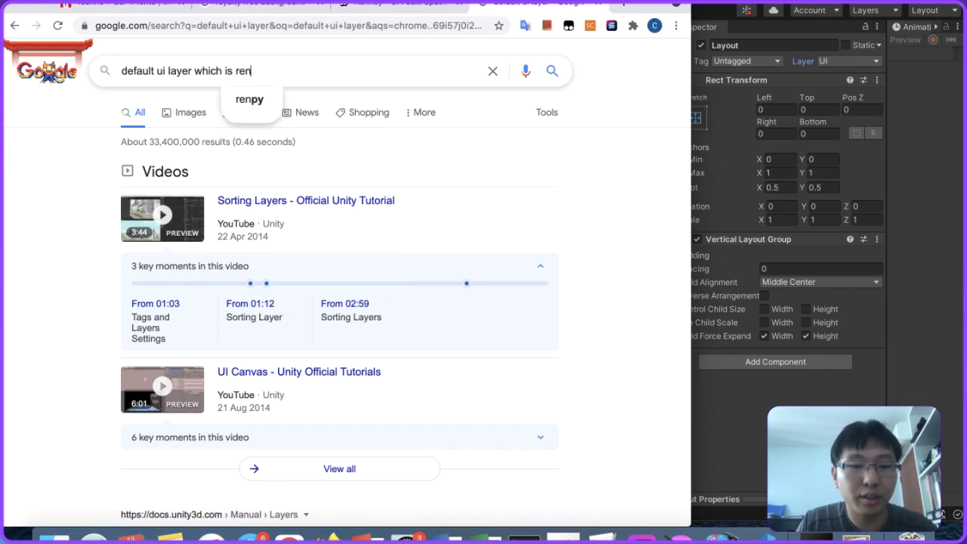
type("dered first unity")
key("Return")
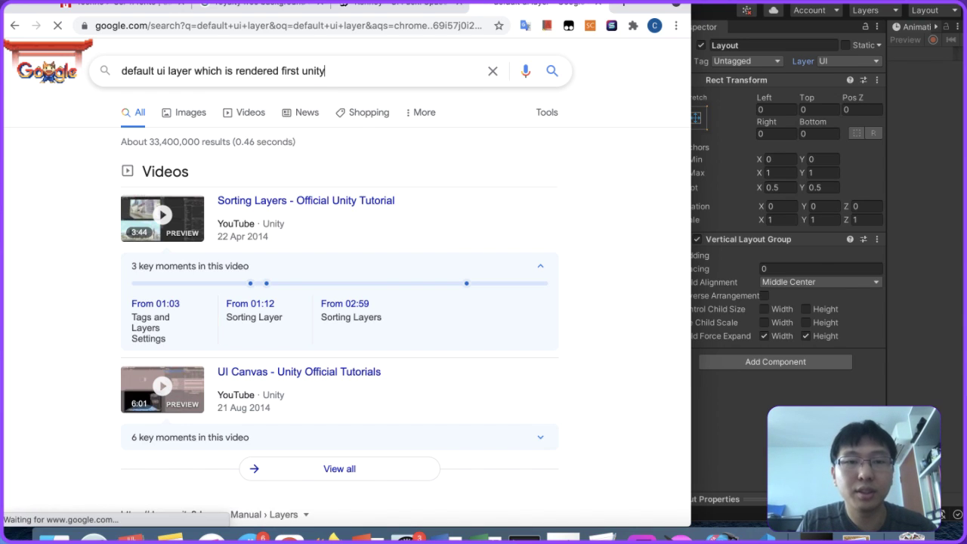
scroll(388, 289, "down", 1)
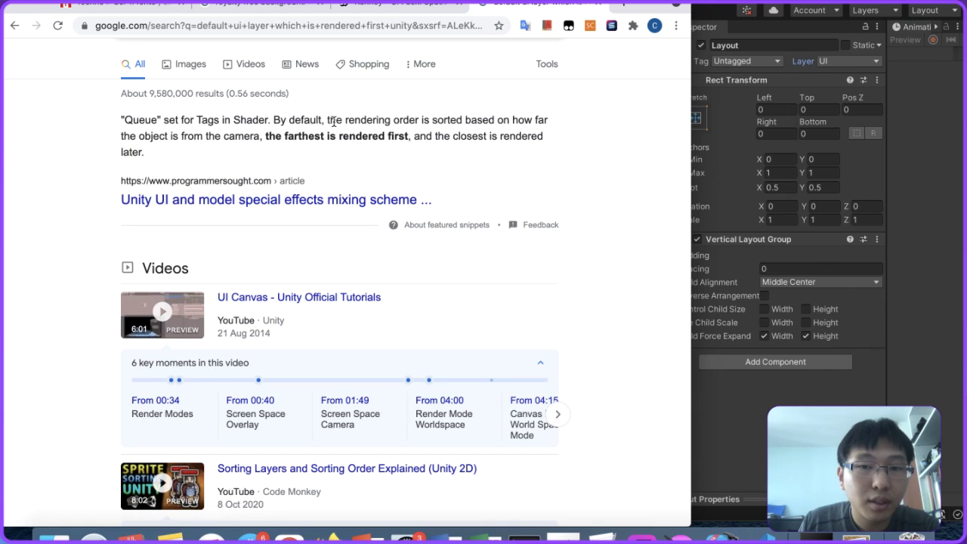
scroll(312, 156, "down", 1)
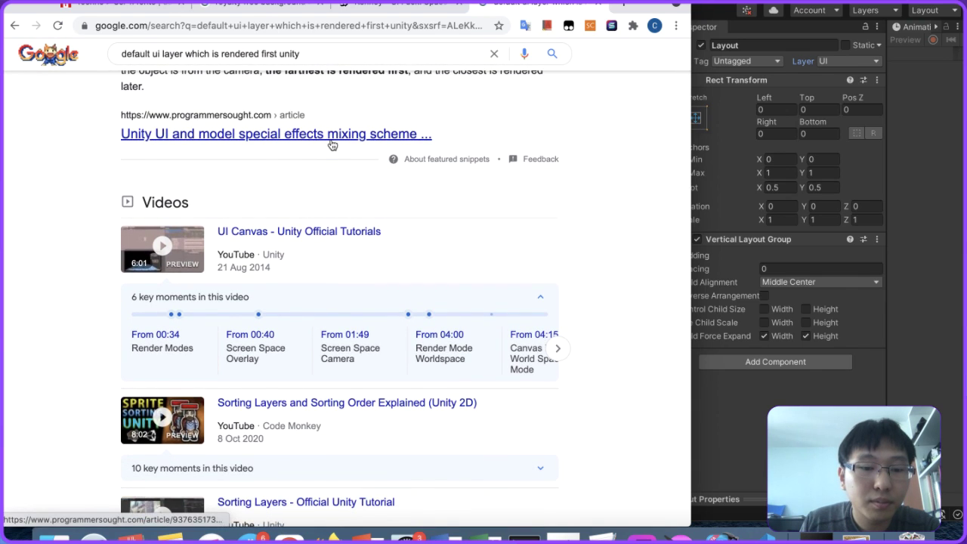
Step: Open the article on mixing UI and model effects and read its Sorting Layer, Order In Layer and RenderQueue sections
left_click(330, 140)
scroll(448, 291, "down", 1)
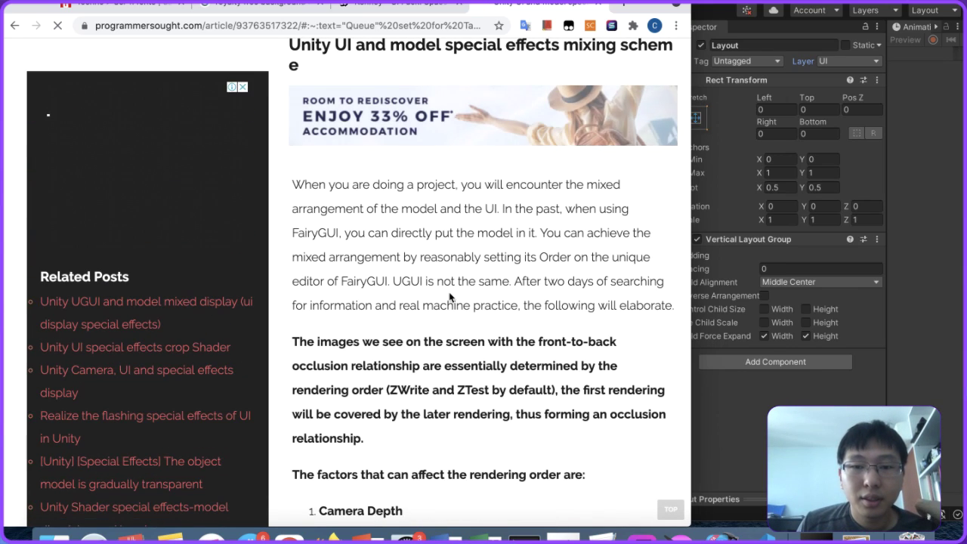
scroll(448, 297, "down", 3)
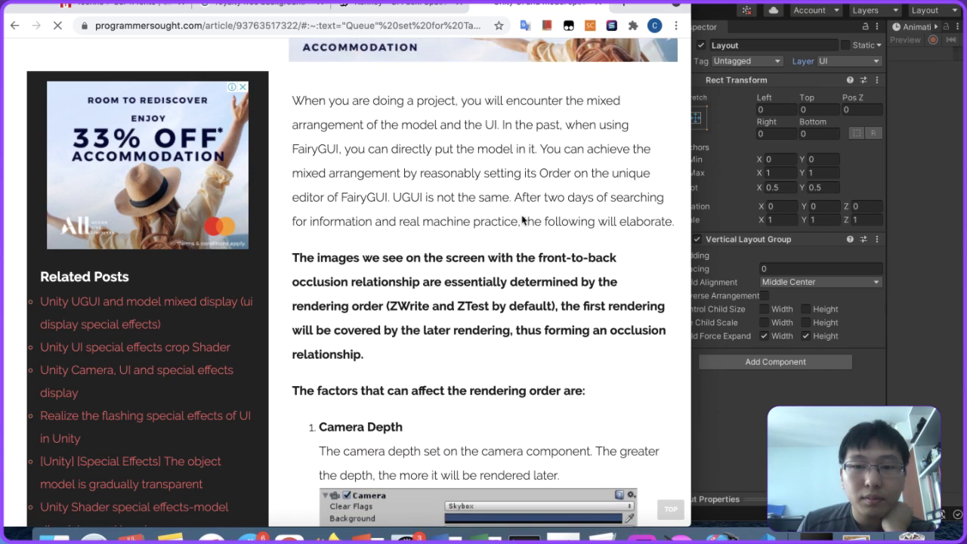
scroll(523, 218, "down", 2)
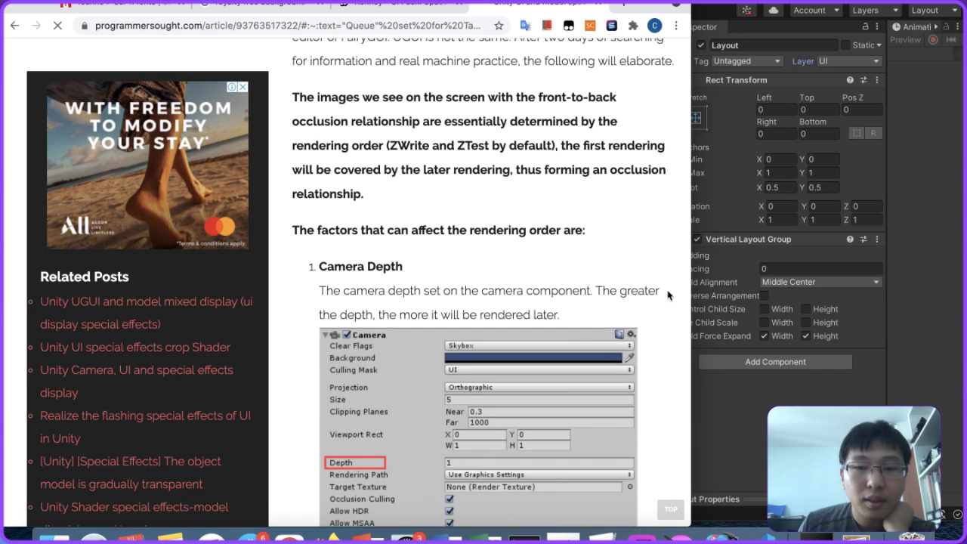
scroll(665, 298, "down", 2)
scroll(664, 298, "down", 4)
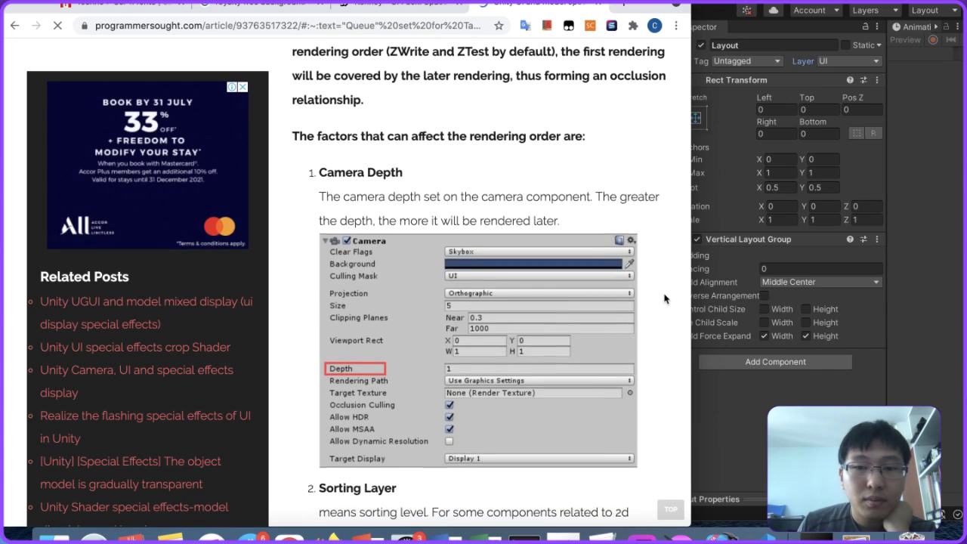
scroll(665, 297, "down", 8)
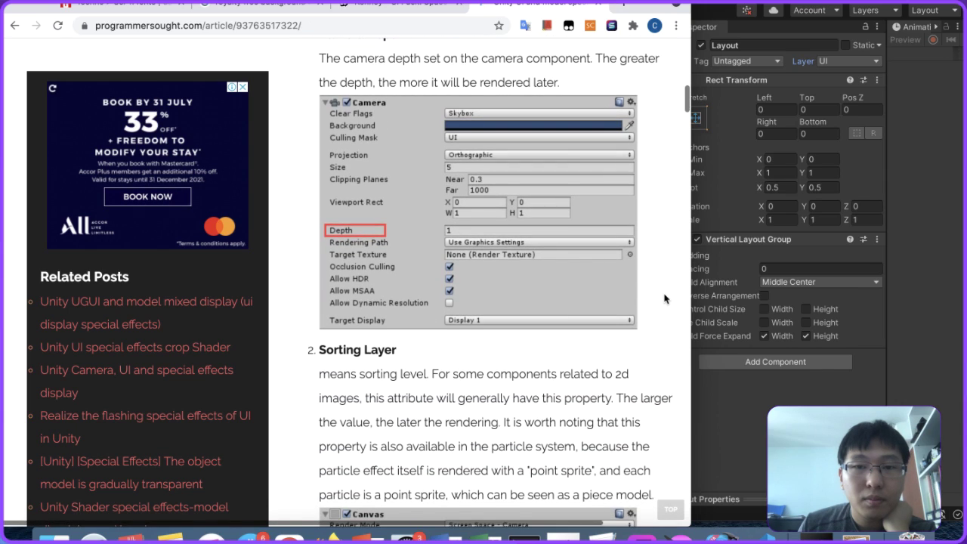
scroll(665, 297, "down", 2)
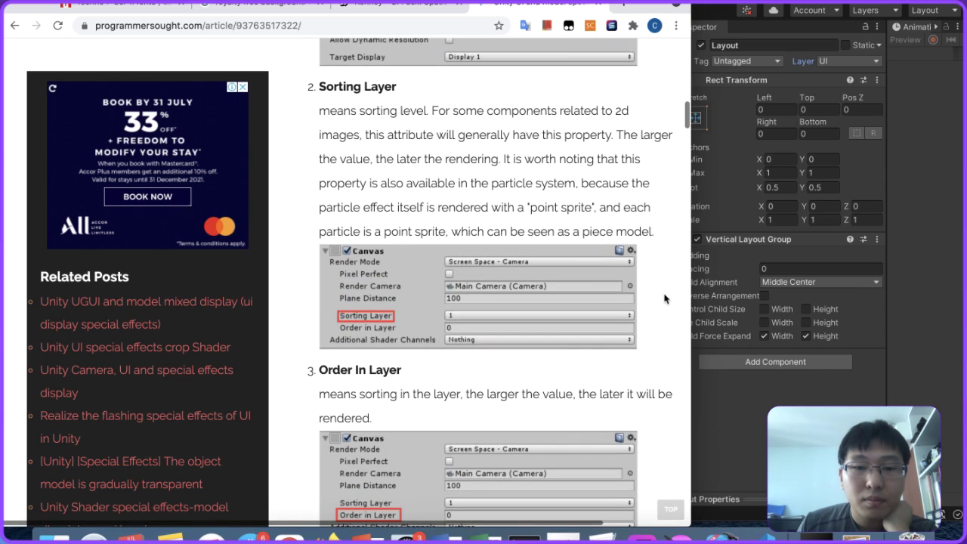
scroll(664, 297, "down", 1)
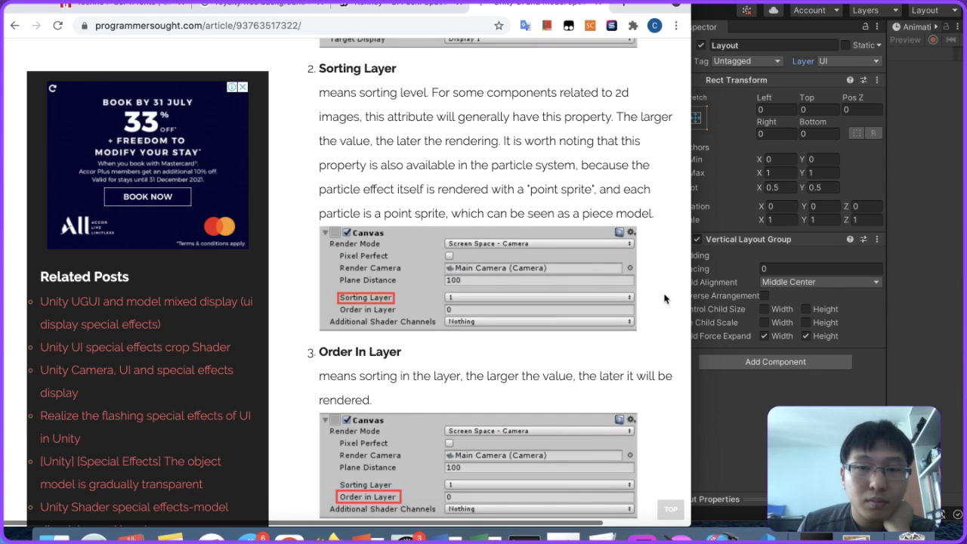
scroll(665, 297, "down", 5)
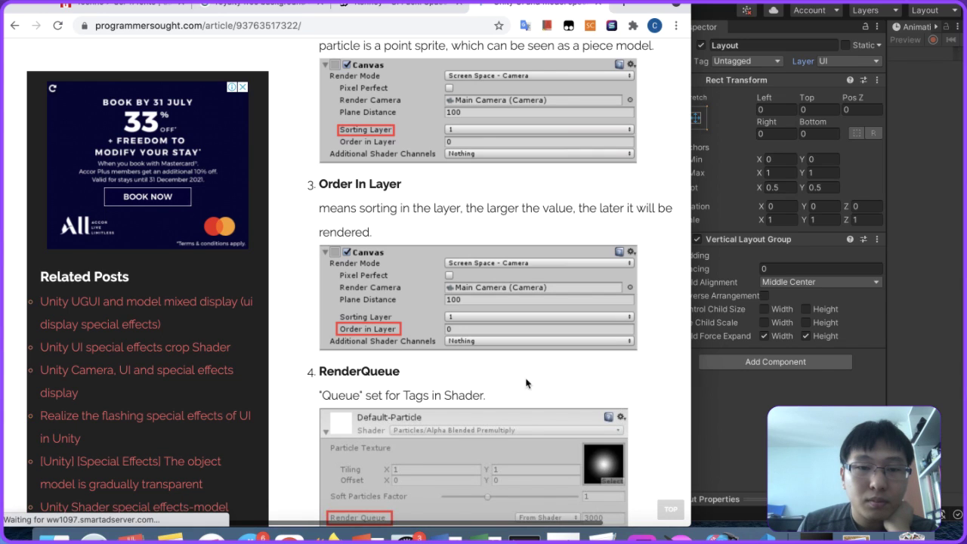
scroll(477, 329, "down", 12)
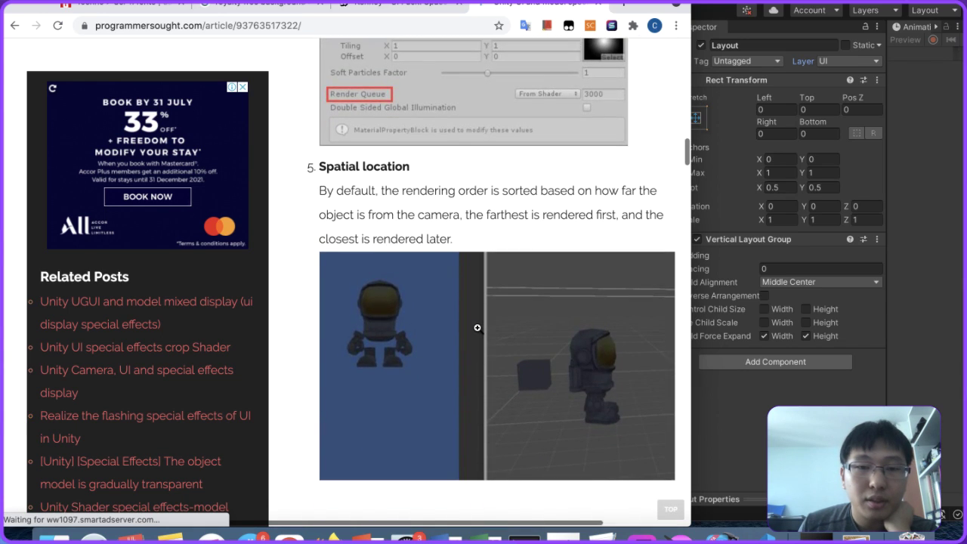
scroll(477, 329, "up", 4)
scroll(478, 328, "down", 1)
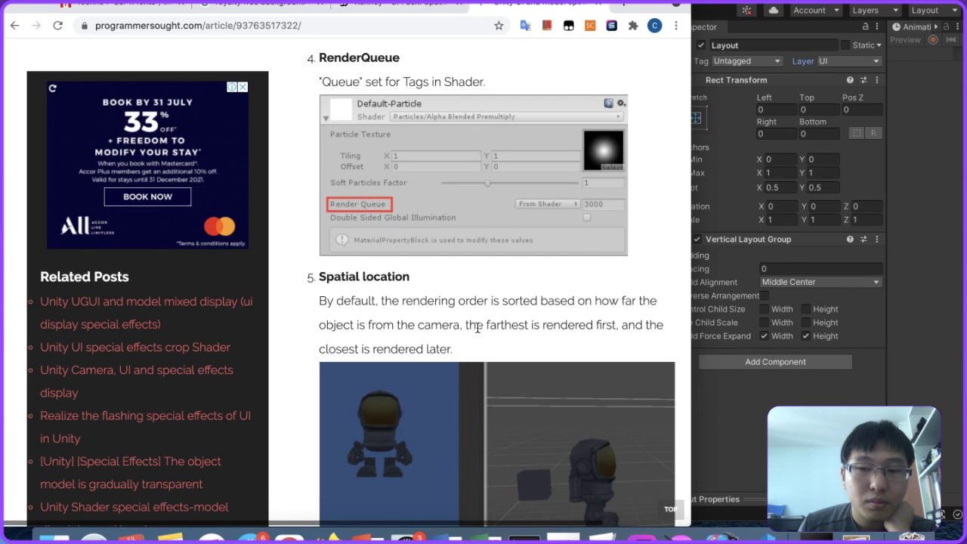
scroll(478, 329, "down", 6)
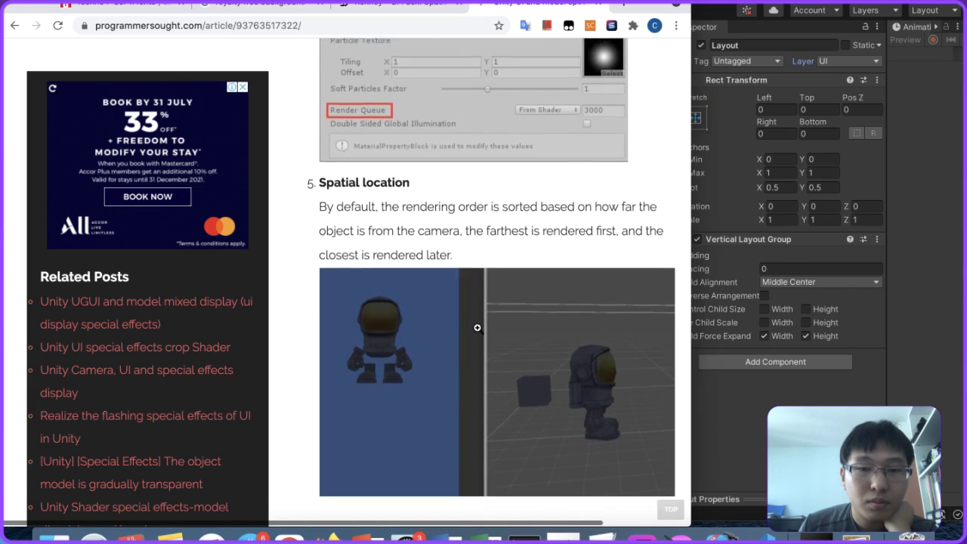
scroll(478, 328, "down", 20)
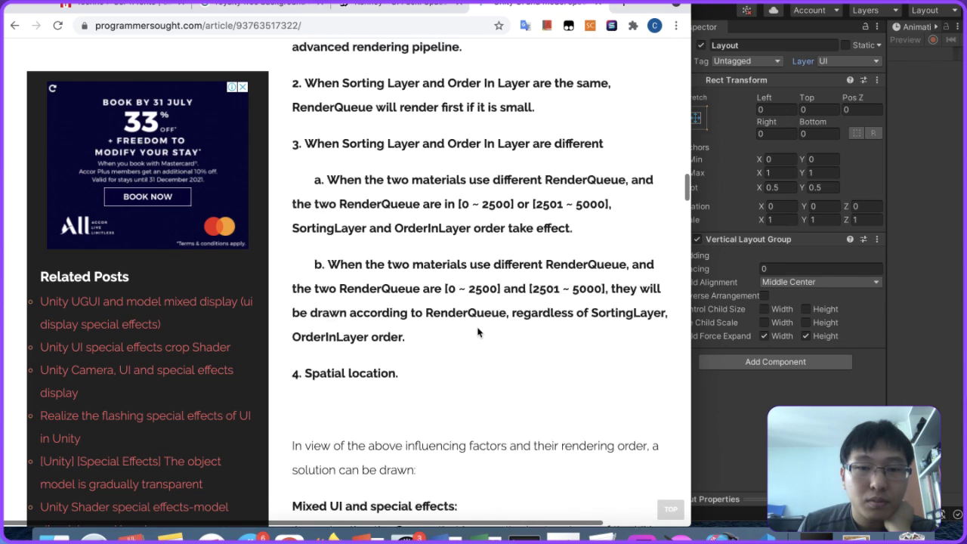
scroll(477, 330, "down", 10)
Step: Back in Unity, check techbackground's sorting settings and preview the Game view at 1x scale
left_click(813, 360)
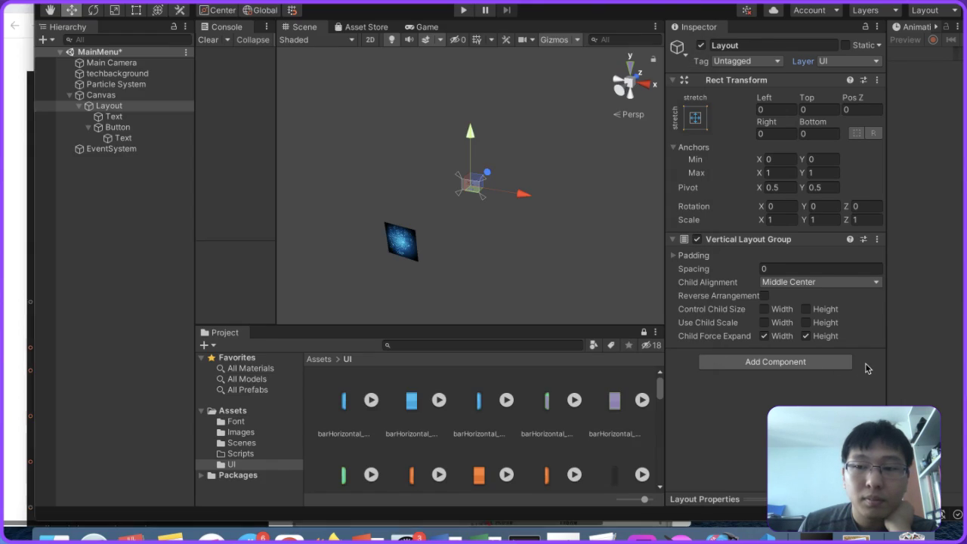
left_click(120, 74)
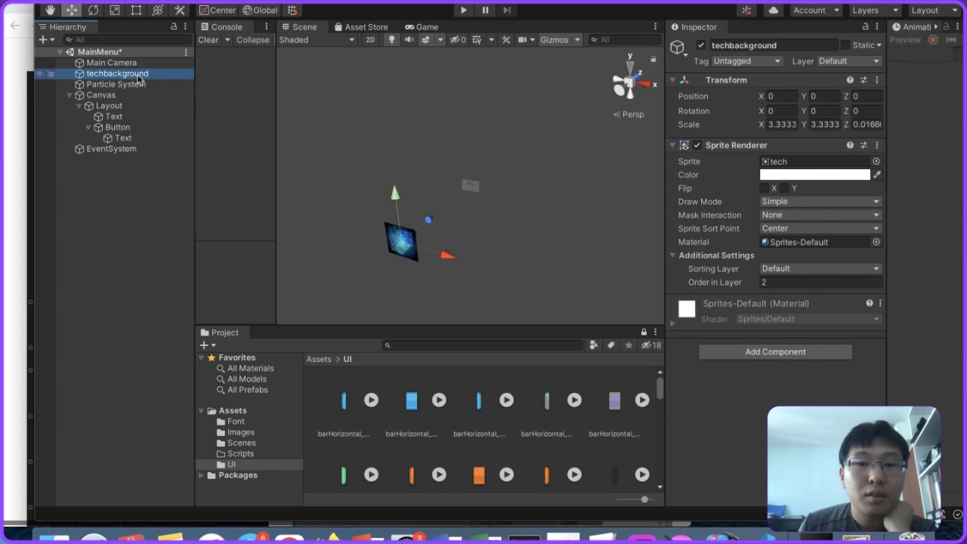
left_click(428, 27)
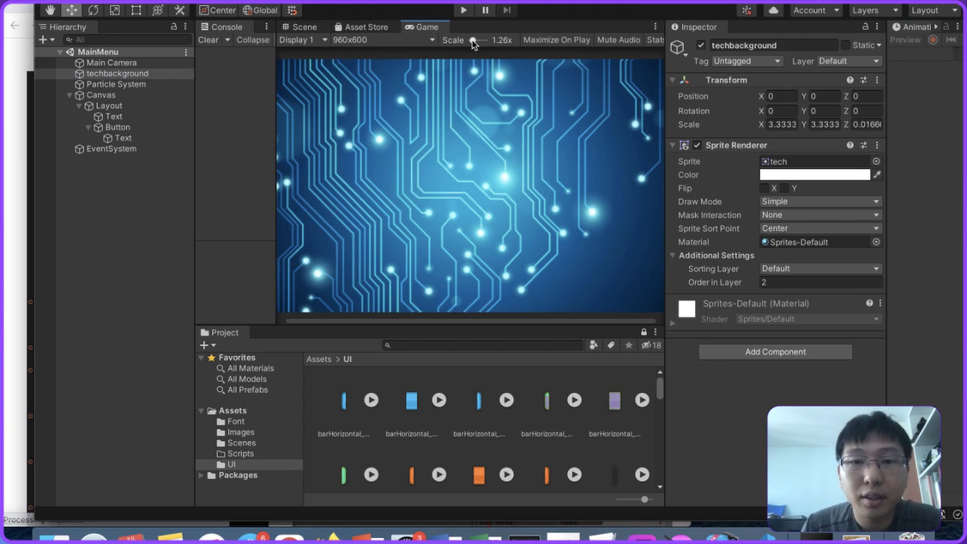
left_click_drag(473, 40, 420, 41)
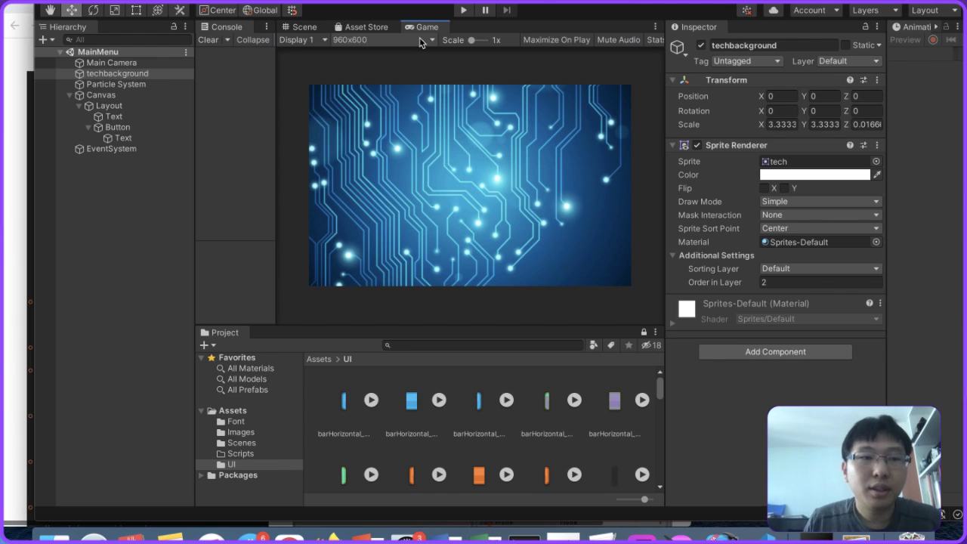
Step: Inspect the Particle System, Canvas and Button settings, finishing on the Canvas
left_click(105, 83)
left_click(92, 96)
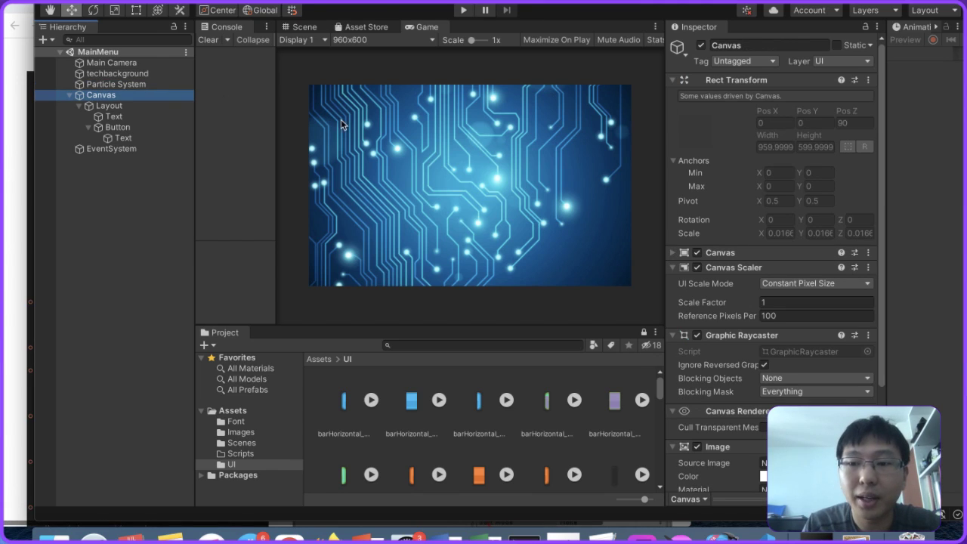
left_click(117, 127)
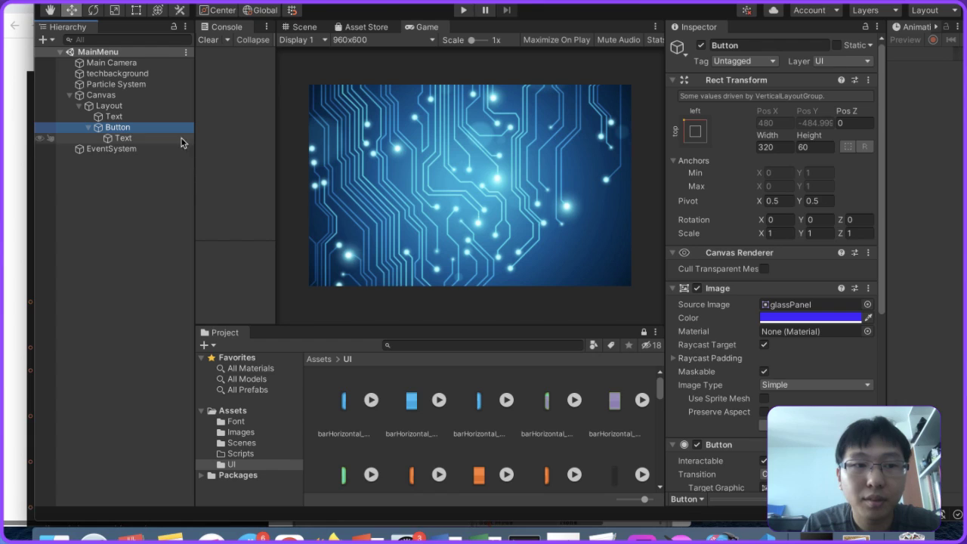
left_click(129, 97)
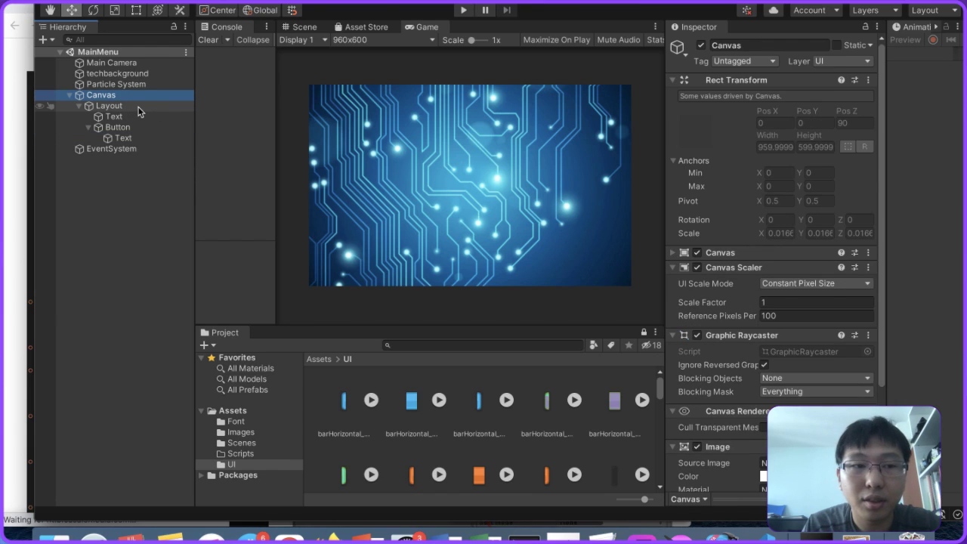
scroll(781, 305, "down", 5)
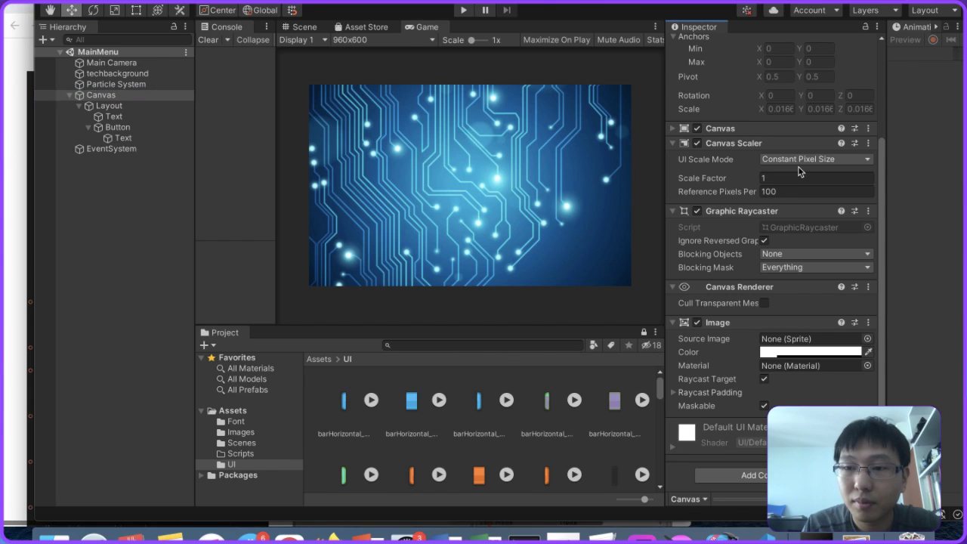
Step: Set the Canvas UI Scale Mode to Scale With Screen Size, then review the Layout, title and Button objects
left_click(796, 161)
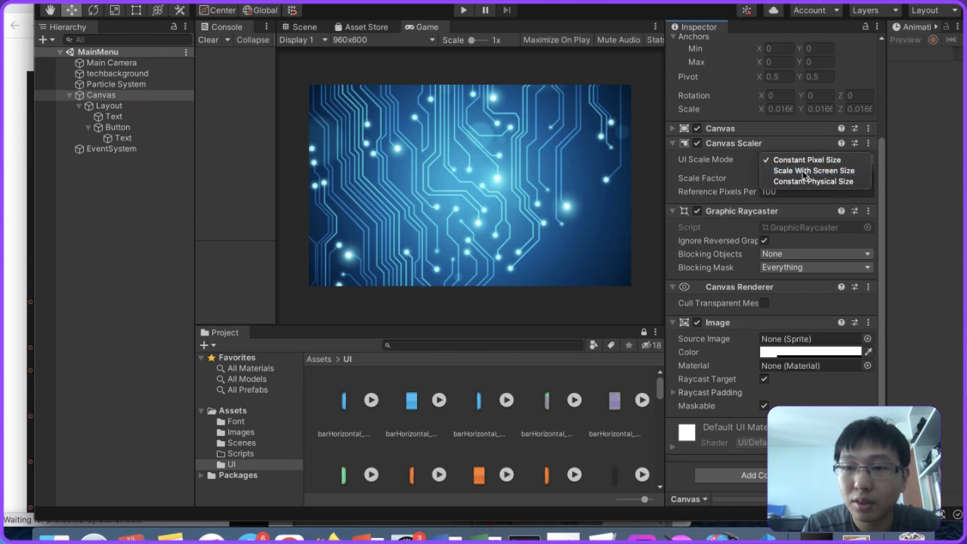
left_click(802, 171)
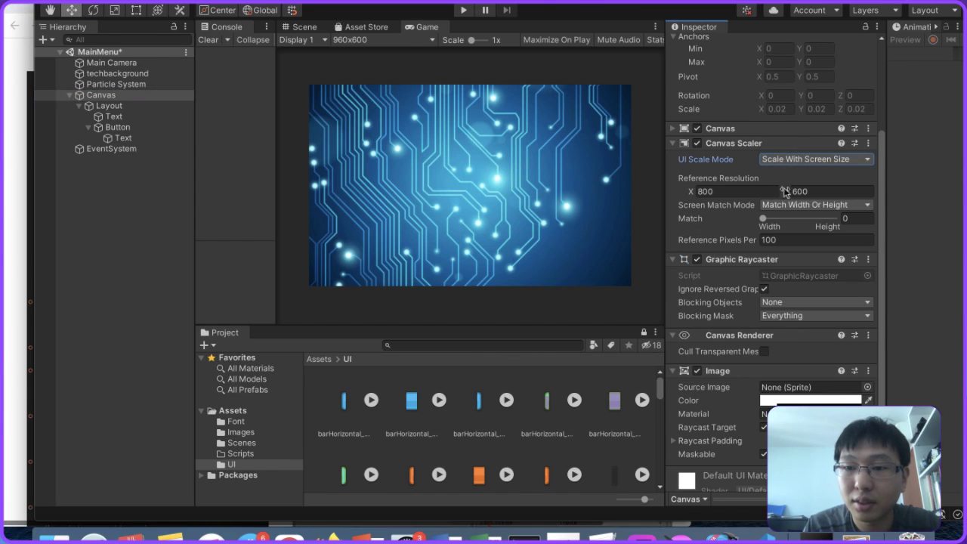
left_click(110, 106)
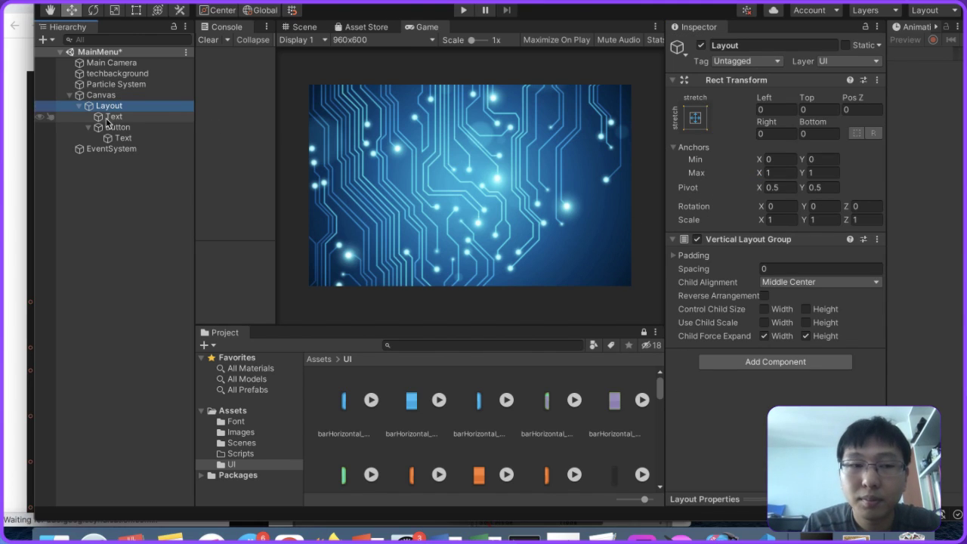
left_click(110, 117)
left_click(106, 128)
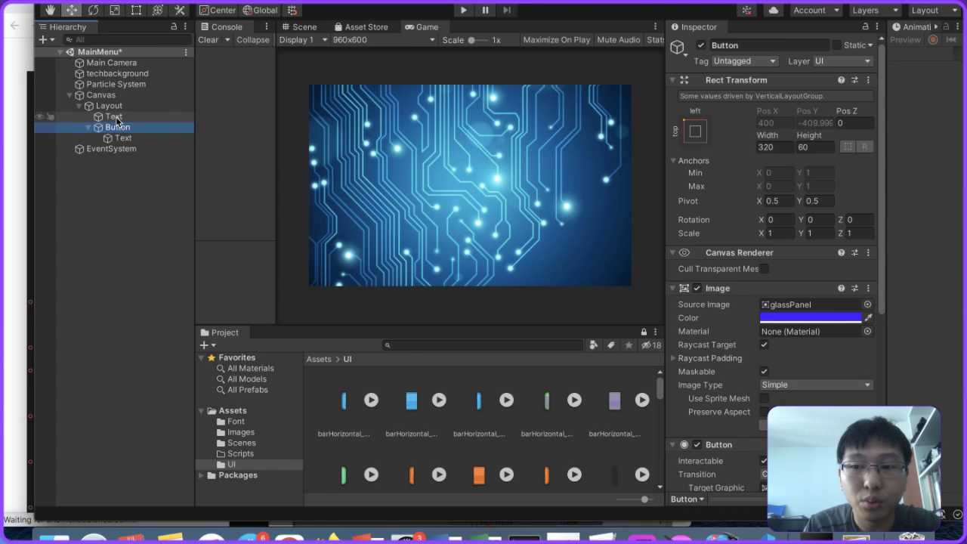
left_click(152, 107)
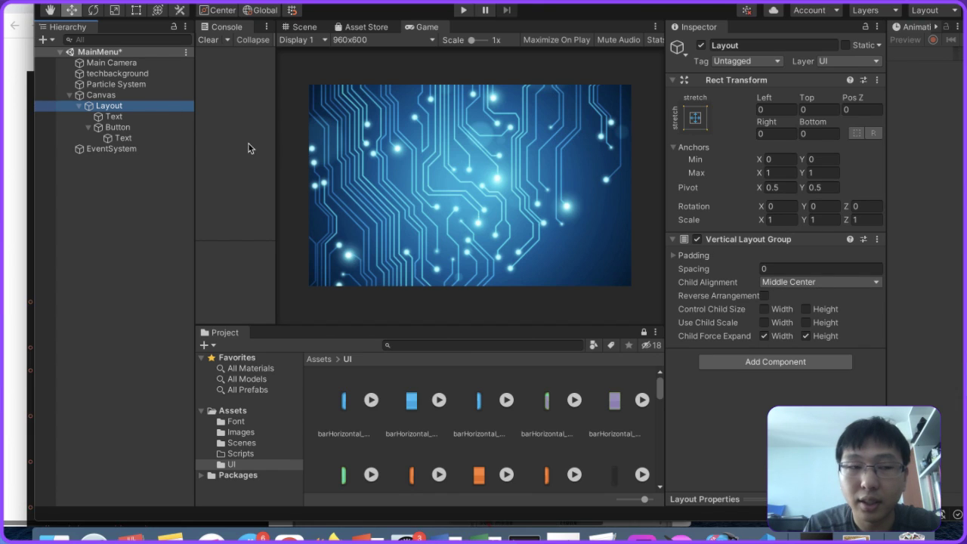
left_click(152, 95)
scroll(791, 353, "down", 5)
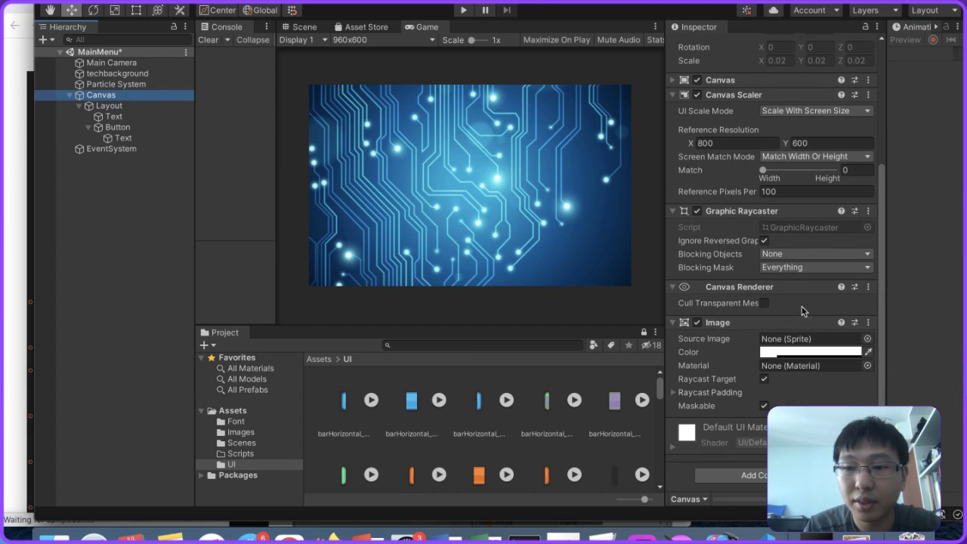
scroll(805, 307, "up", 1)
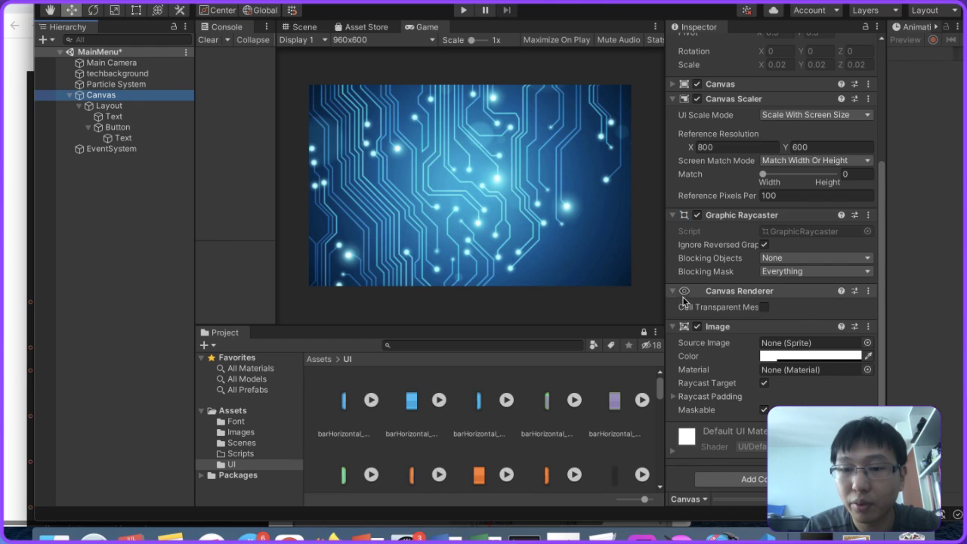
Step: Collapse the Canvas Renderer and set the Canvas Order in Layer to 2
left_click(674, 294)
left_click(674, 294)
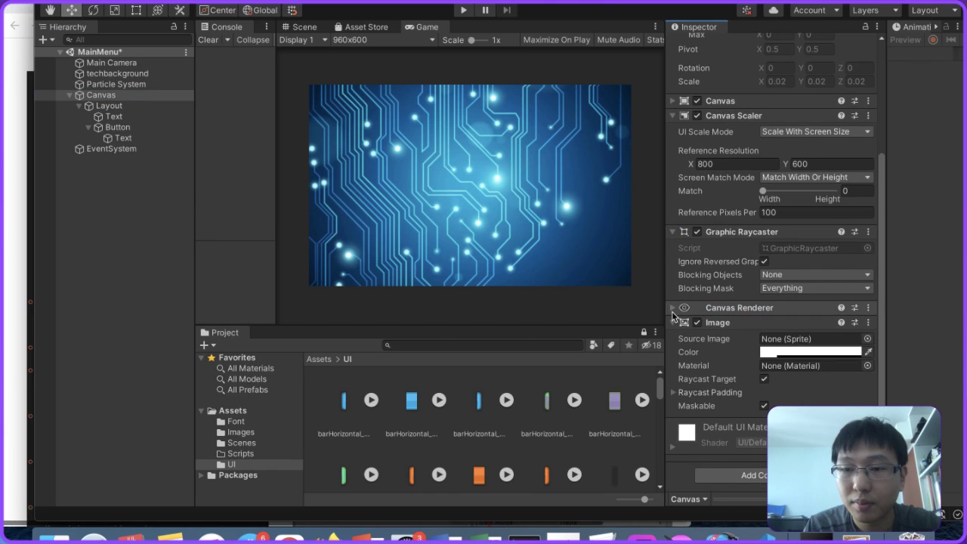
scroll(671, 314, "up", 5)
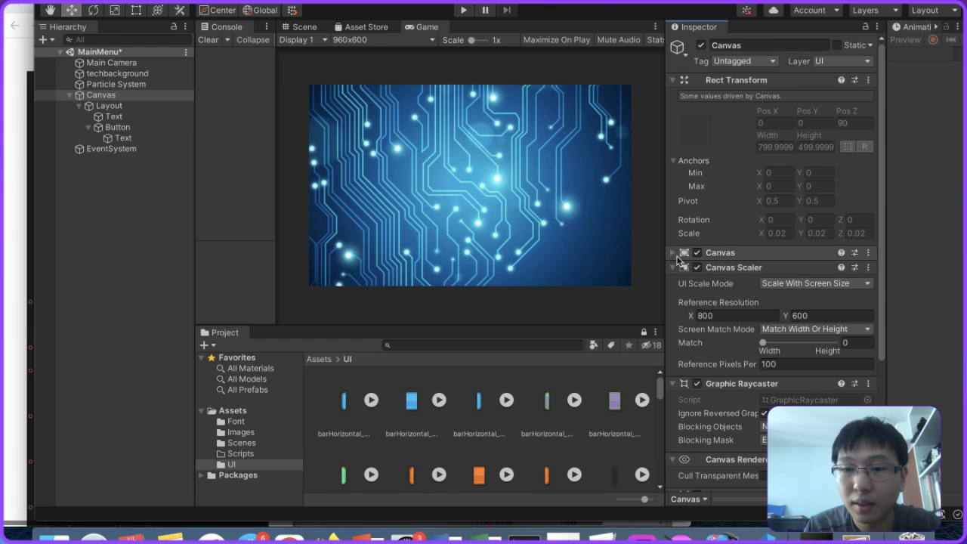
left_click(671, 254)
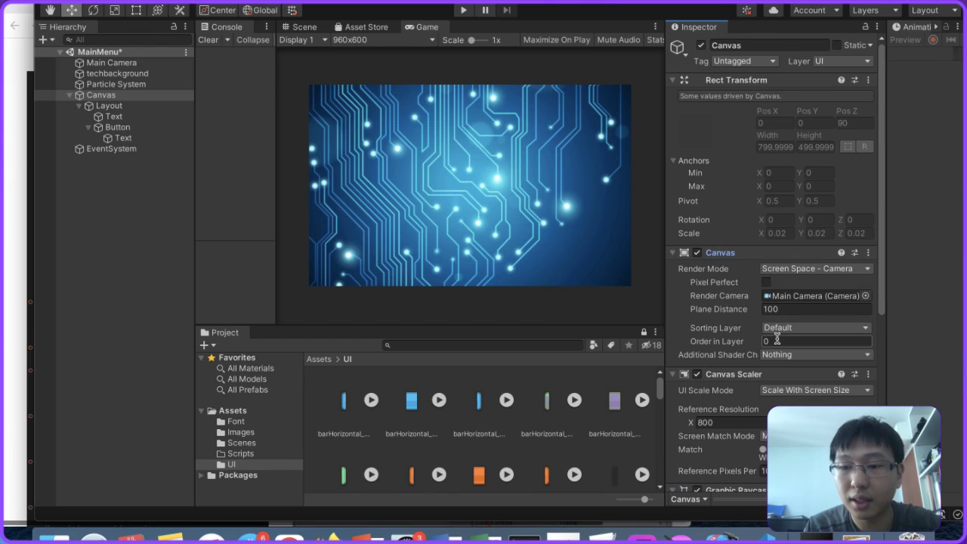
left_click(738, 341)
type("2")
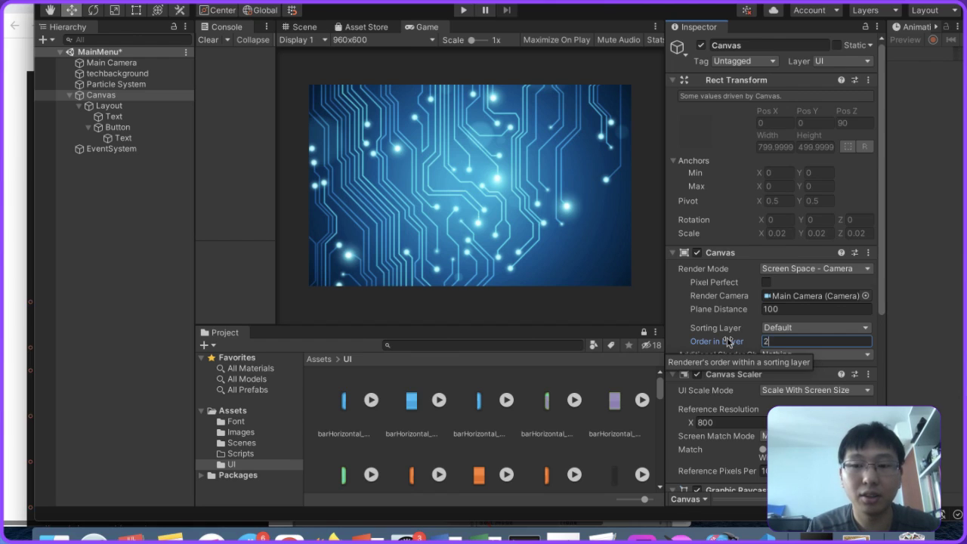
type("0")
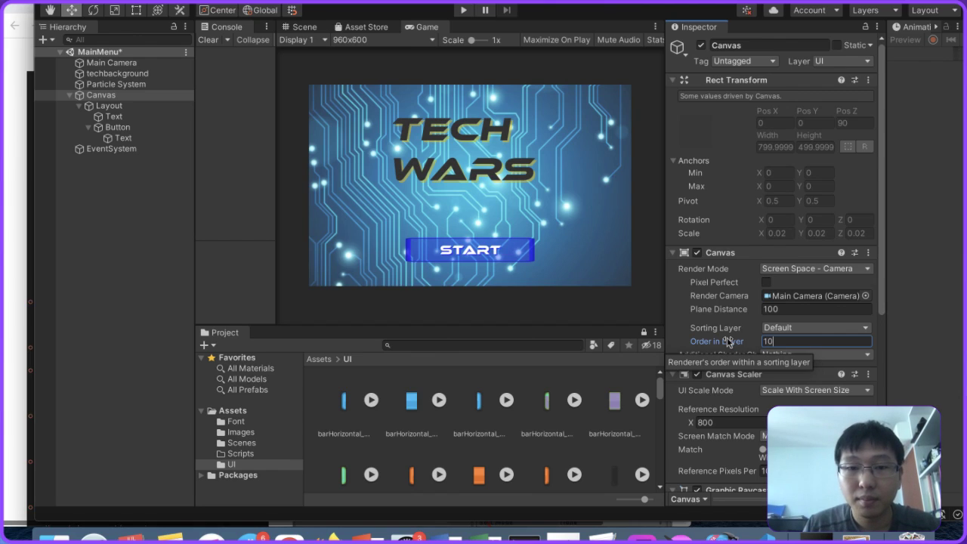
key("BackSpace")
key("BackSpace")
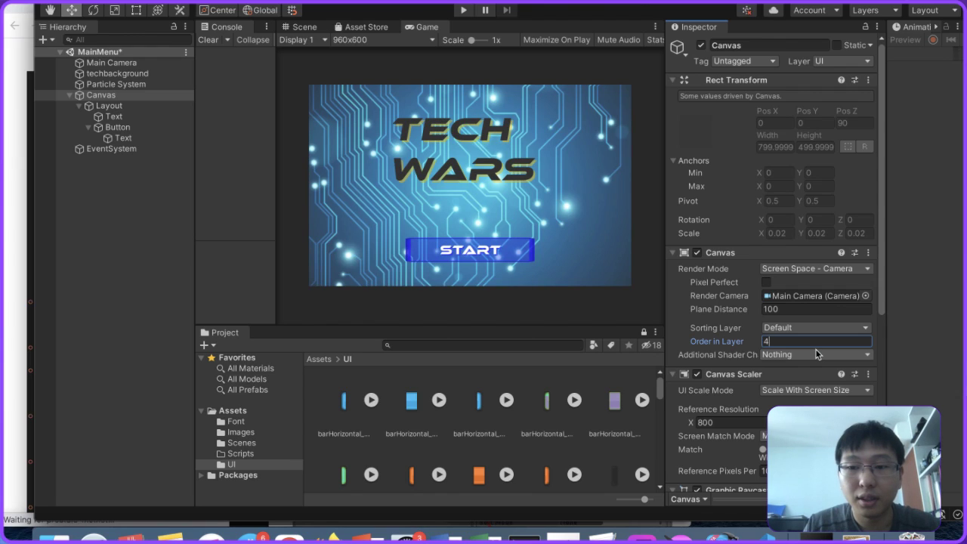
key("BackSpace")
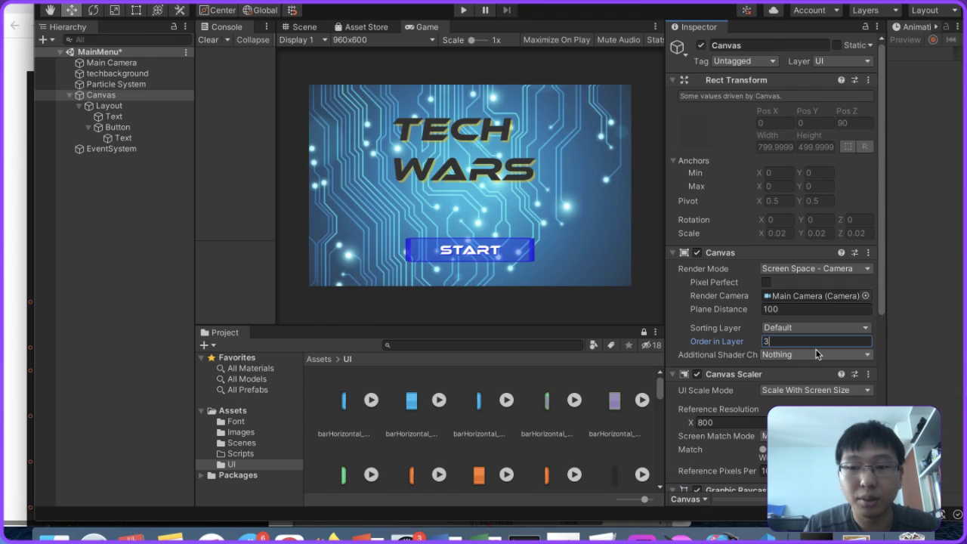
type("2")
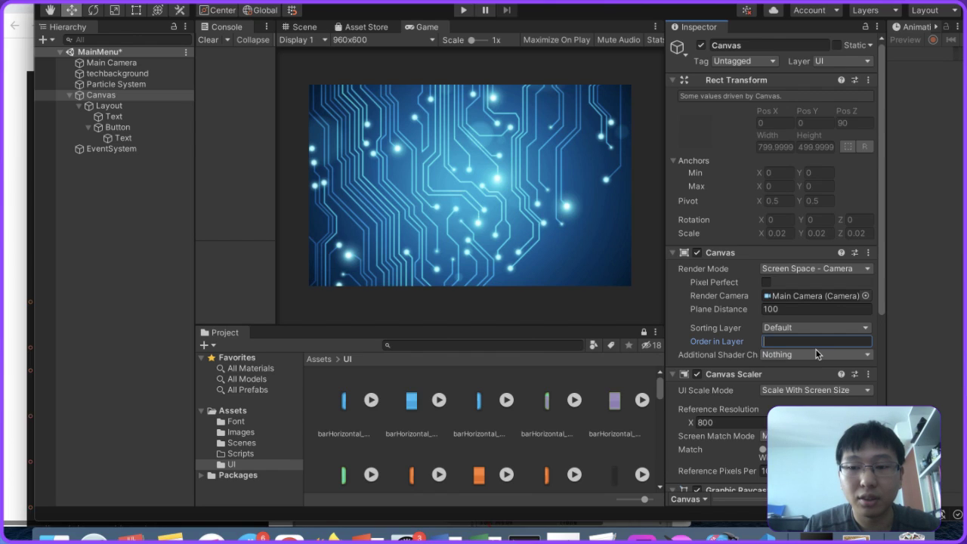
Step: Set the Particle System's Order in Layer to 1 and techbackground's to 0
left_click(112, 86)
scroll(775, 279, "down", 20)
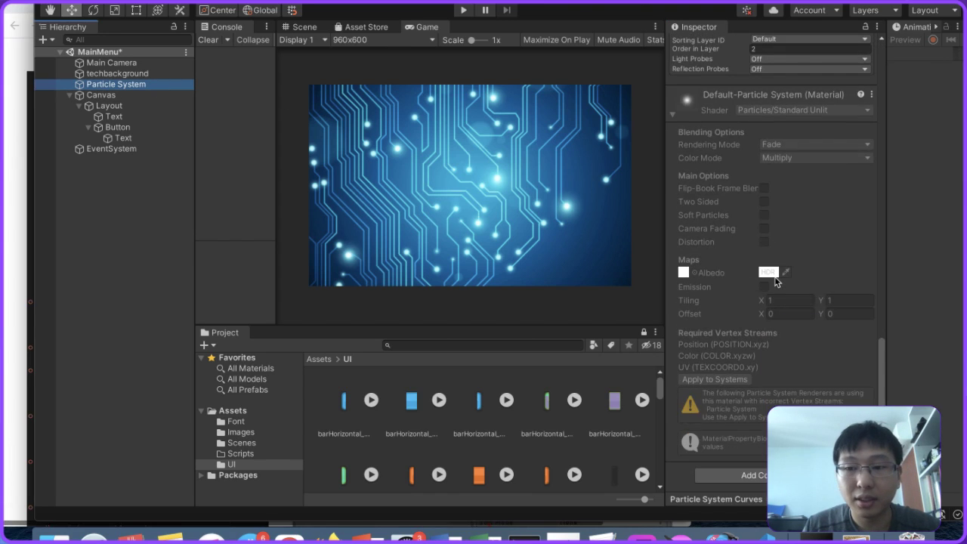
left_click(766, 133)
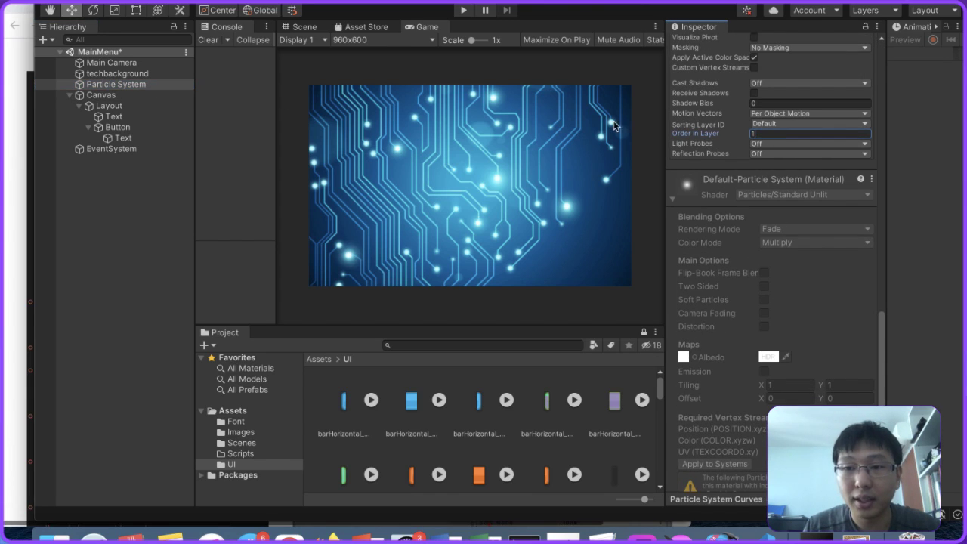
type("1")
left_click(117, 73)
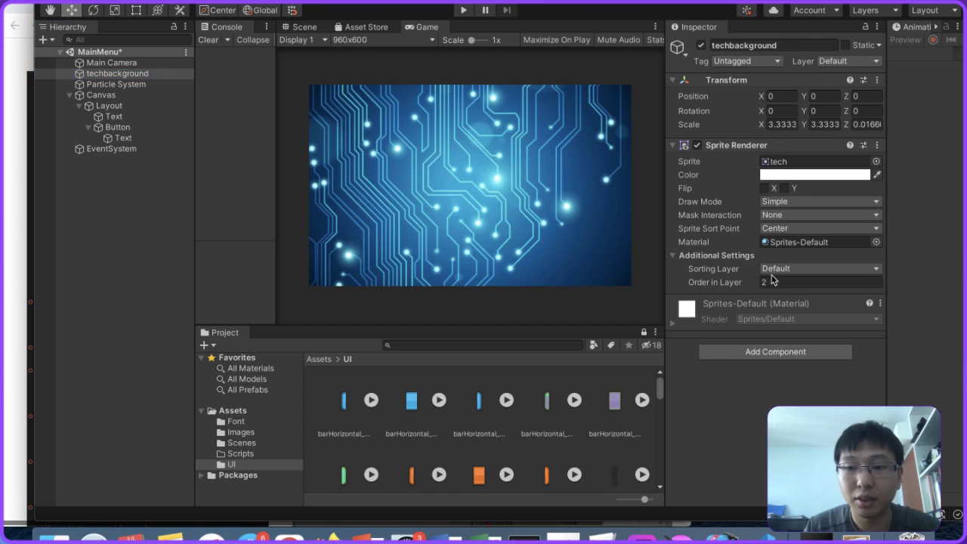
type("0")
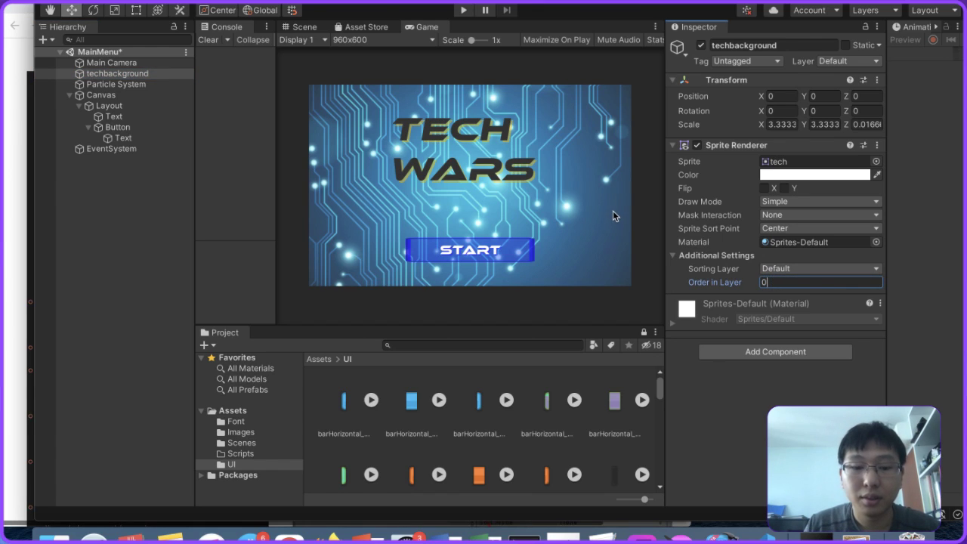
Step: Run the game, then reselect the particle system and the tech background
left_click(464, 10)
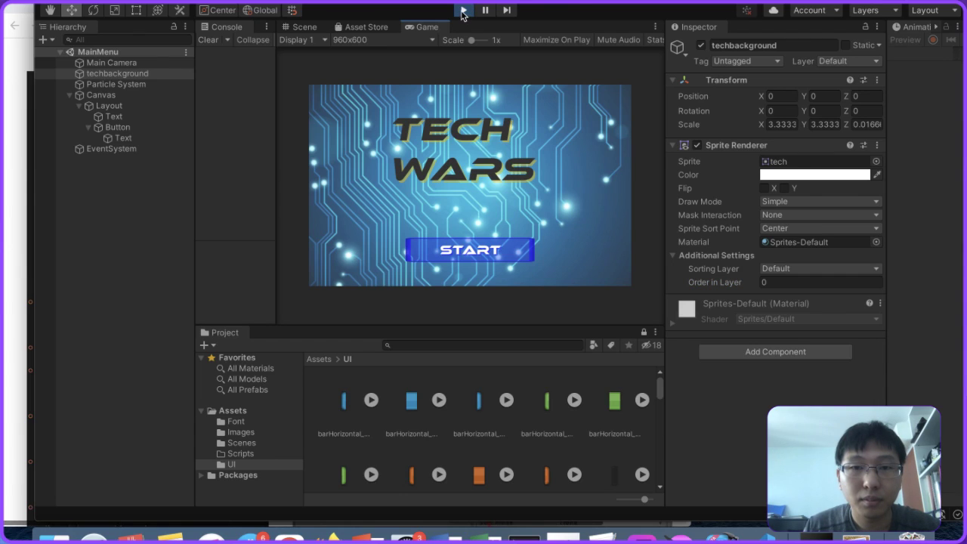
left_click(124, 86)
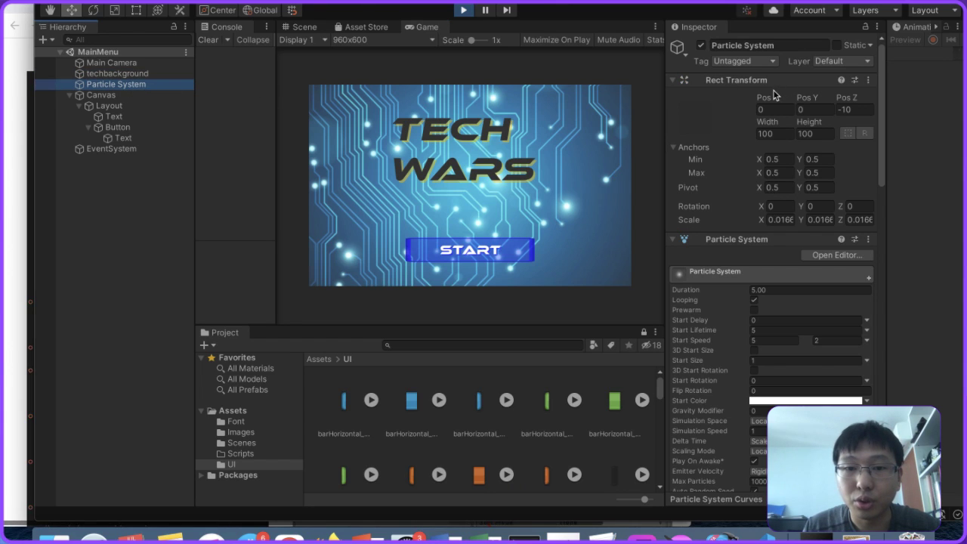
scroll(809, 274, "down", 15)
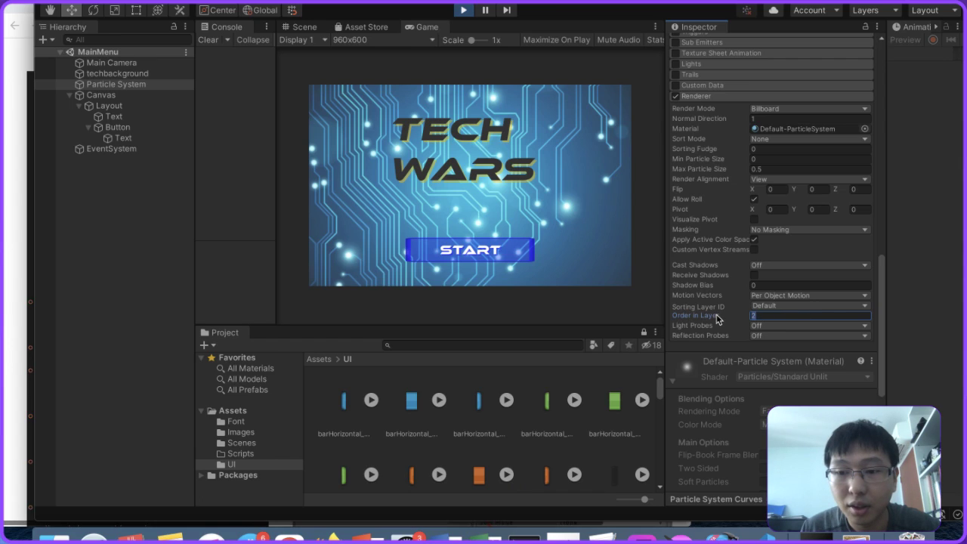
left_click(127, 74)
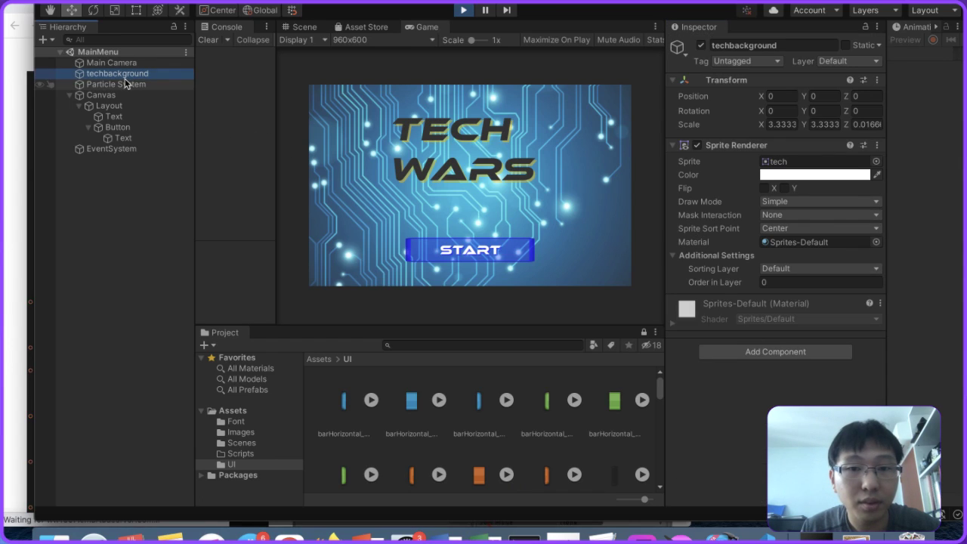
Step: Disable techbackground and frame the Particle System in the Scene view
left_click(700, 46)
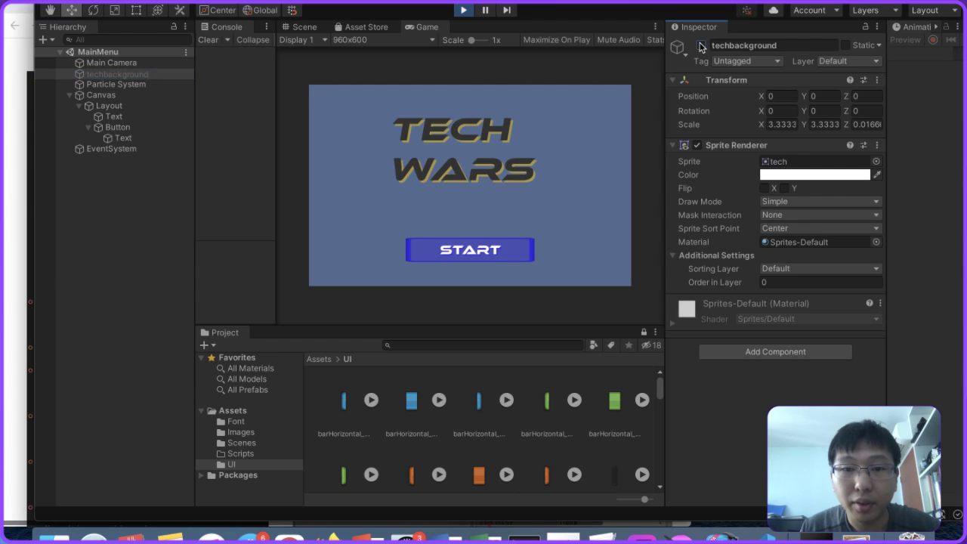
left_click(135, 85)
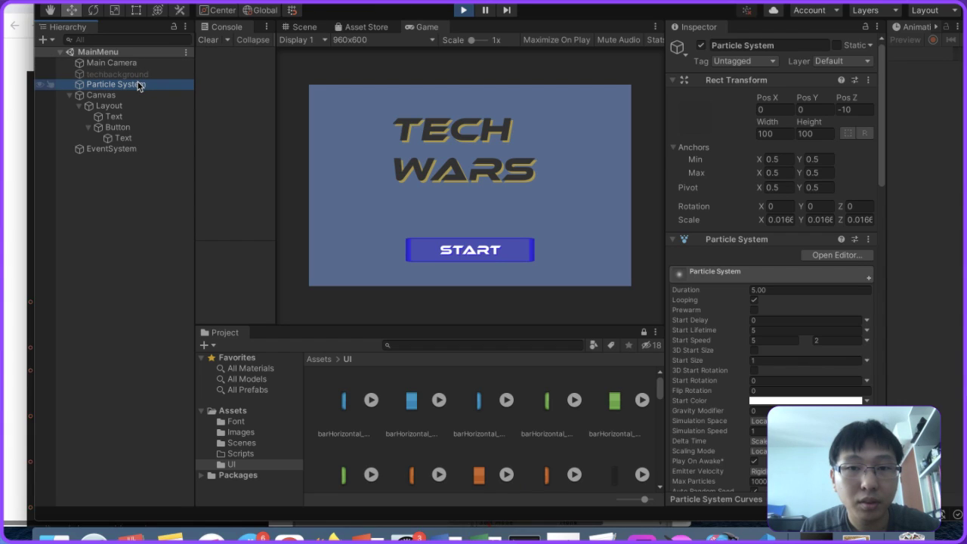
left_click(295, 28)
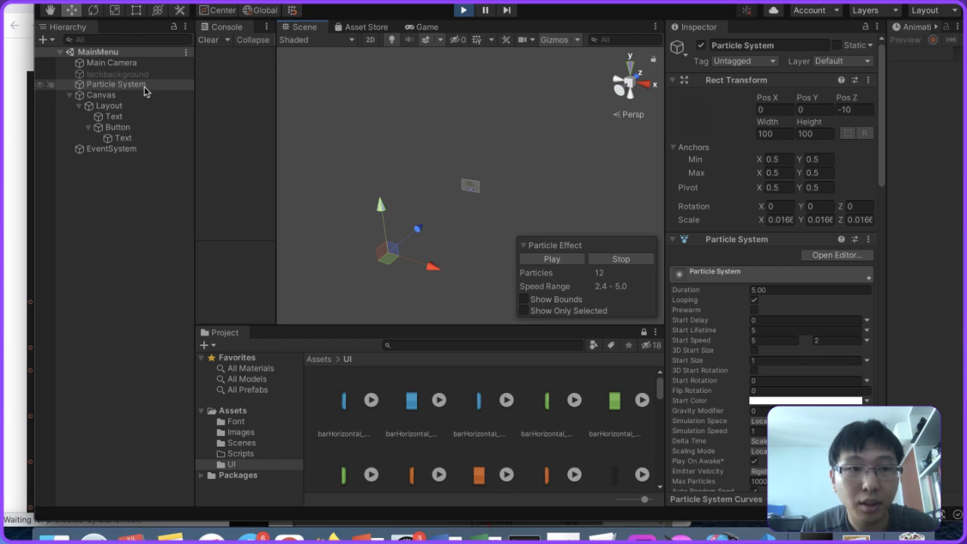
key("f")
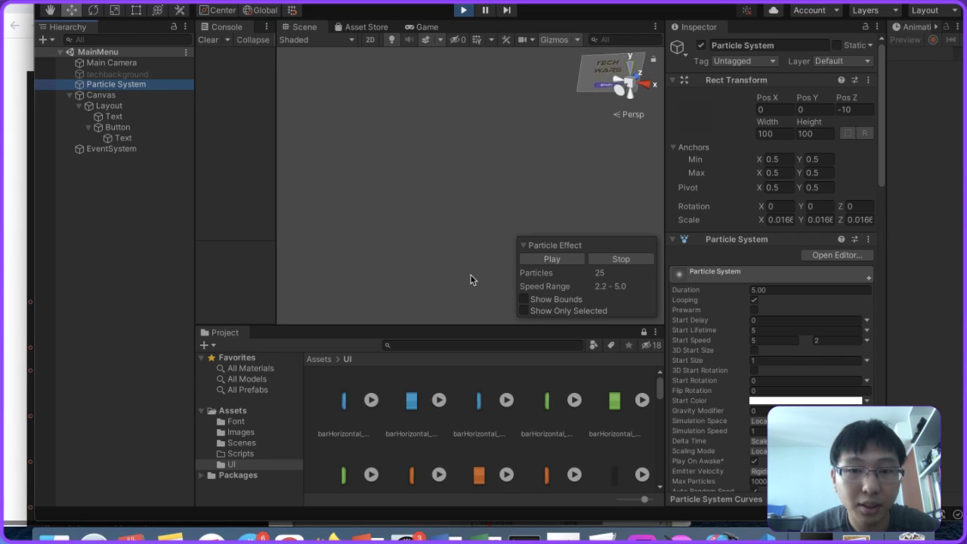
scroll(470, 280, "up", 2)
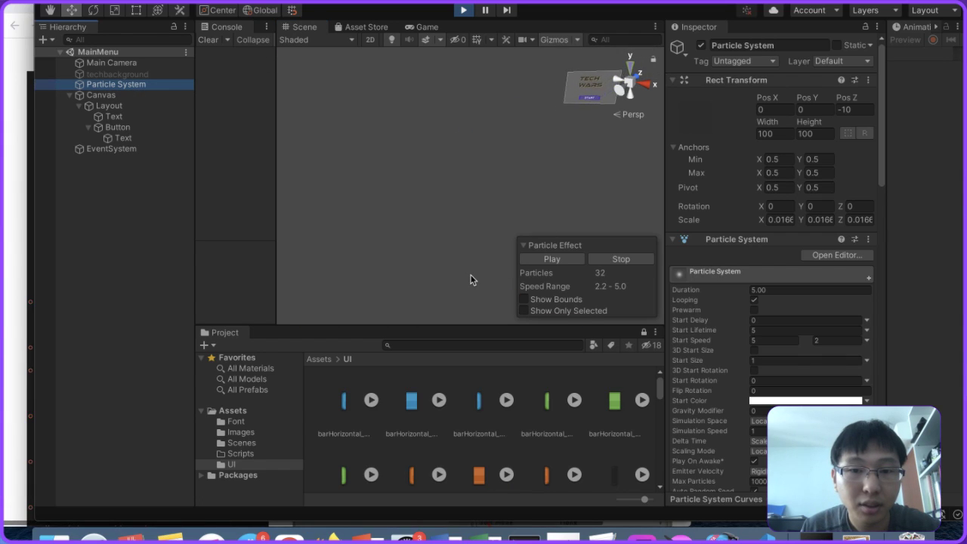
scroll(470, 279, "down", 2)
scroll(470, 279, "up", 2)
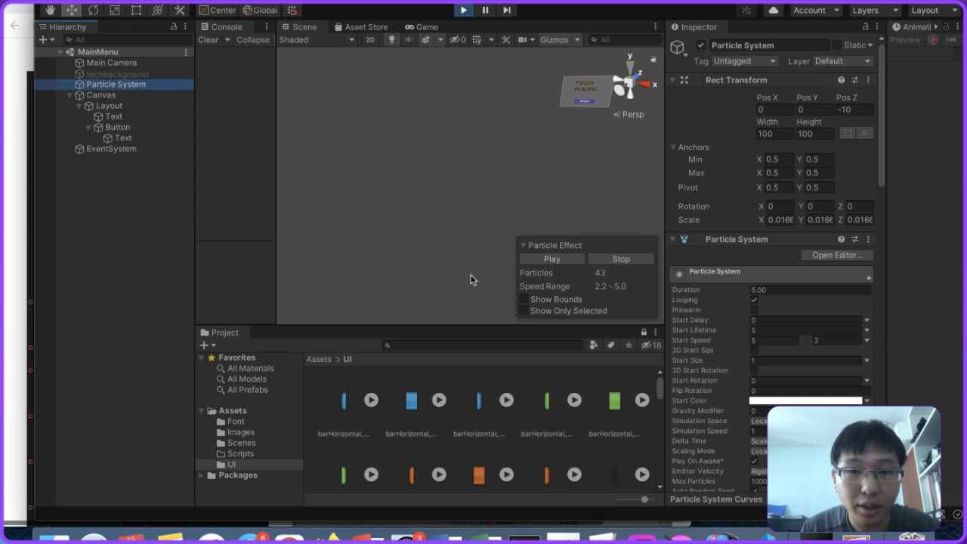
scroll(469, 280, "down", 3)
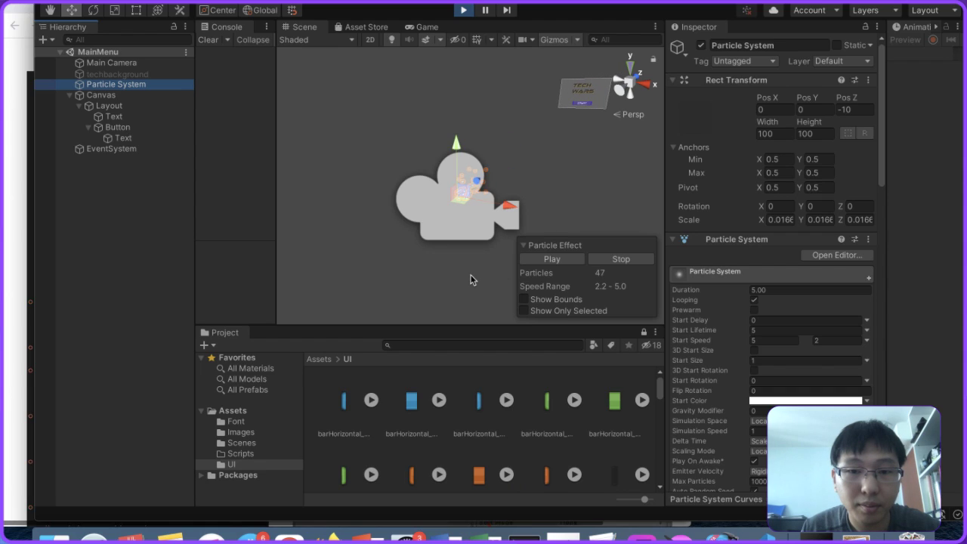
Step: Set the particles' Pos Z to -5000, check the Game view on Display 1, and parent them under Canvas
left_click(853, 106)
type("-9")
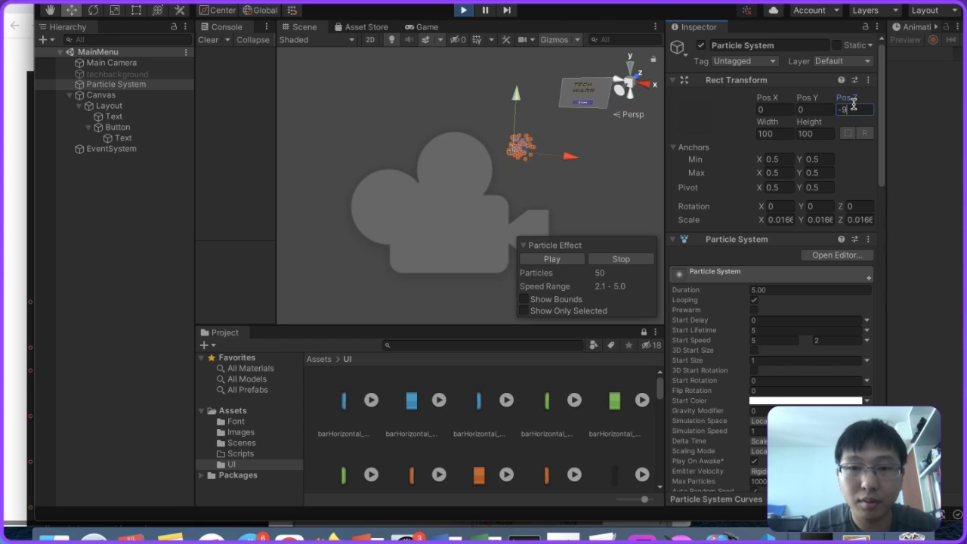
left_click(423, 29)
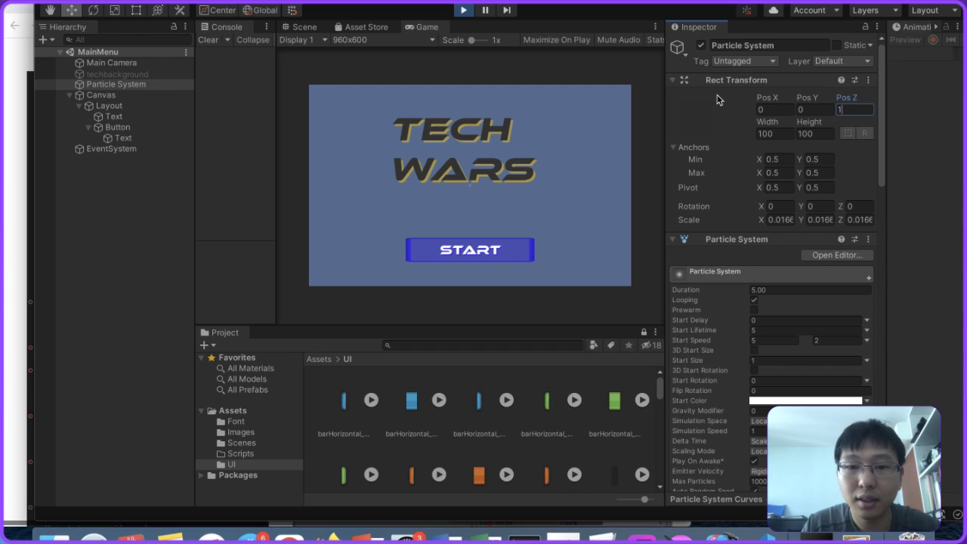
left_click(318, 37)
left_click(316, 38)
left_click(297, 28)
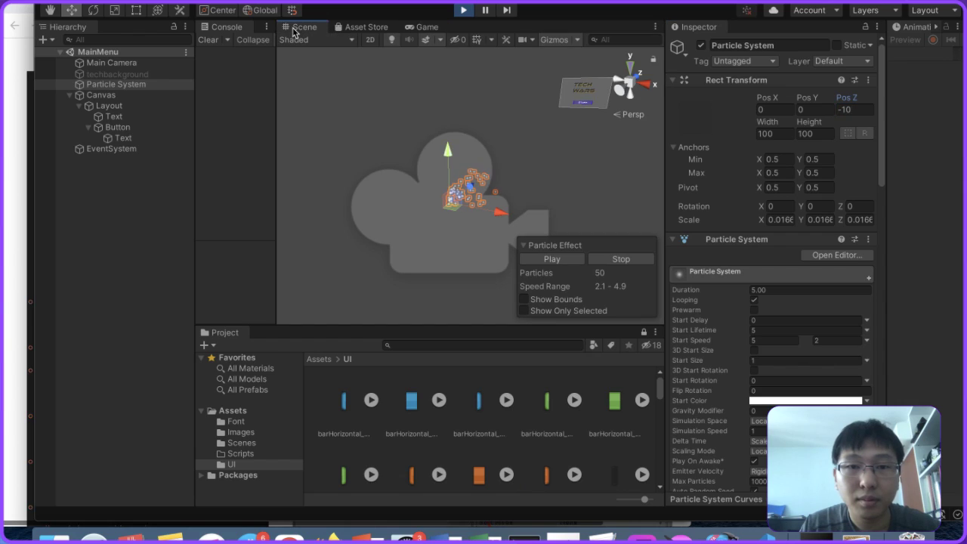
left_click(423, 27)
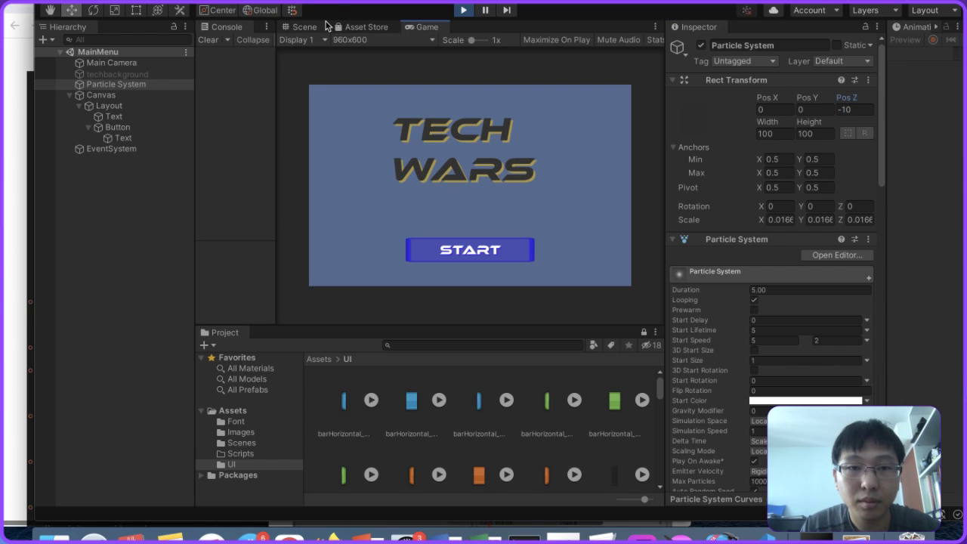
left_click(297, 28)
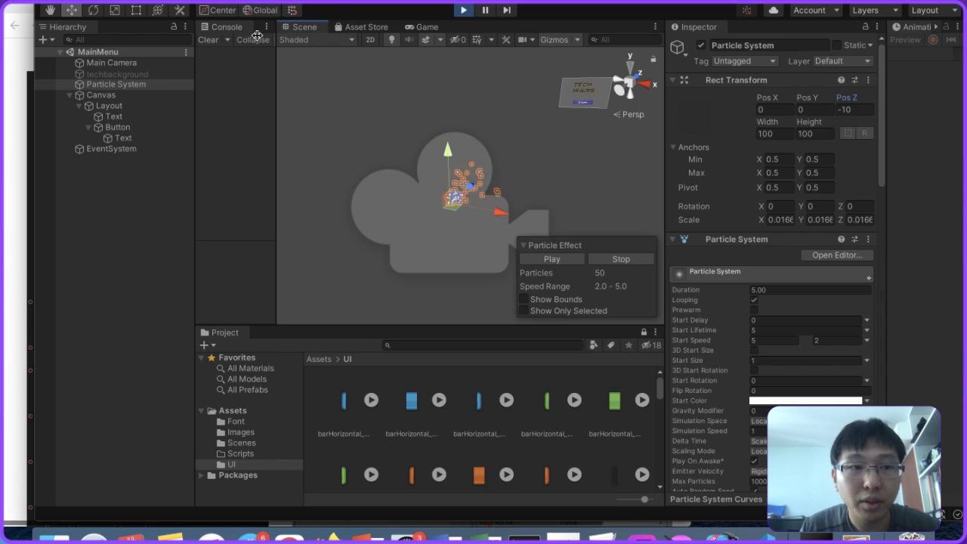
left_click_drag(102, 85, 107, 95)
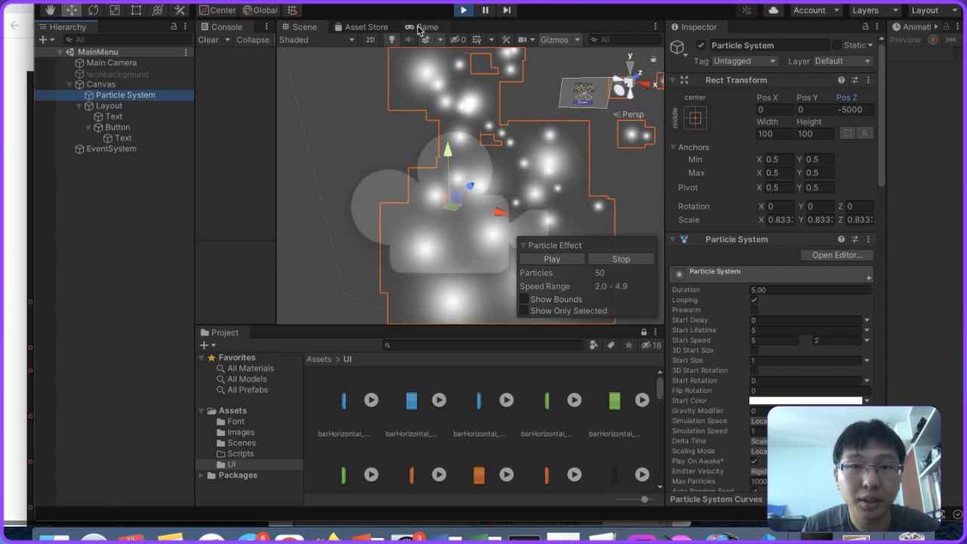
Step: Check the particles in the Game view and set the Particle System's Order in Layer to 2
left_click(422, 27)
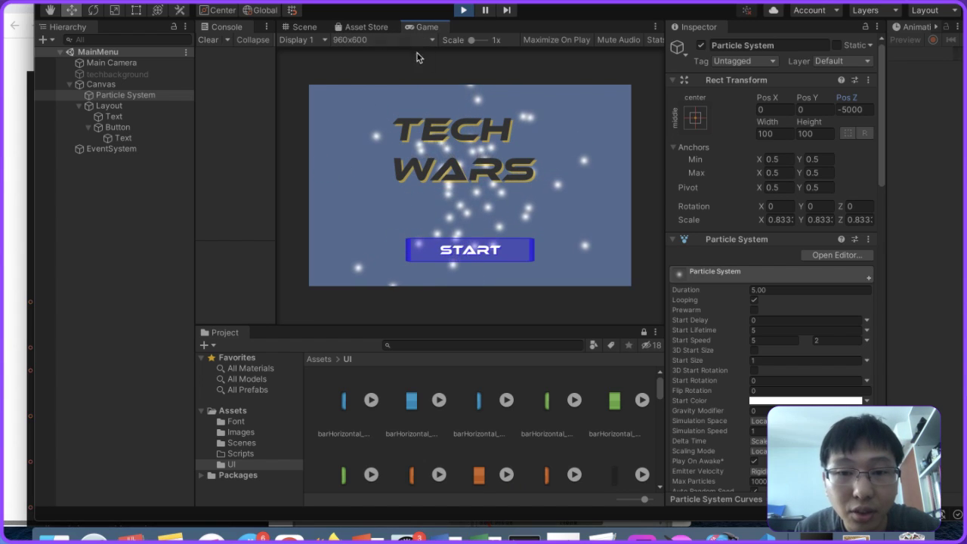
scroll(850, 396, "down", 15)
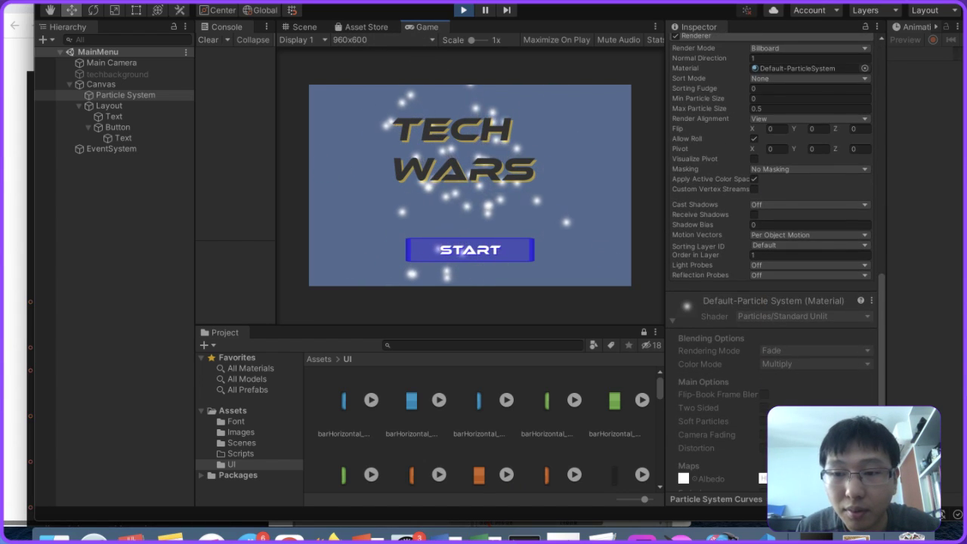
left_click(109, 106)
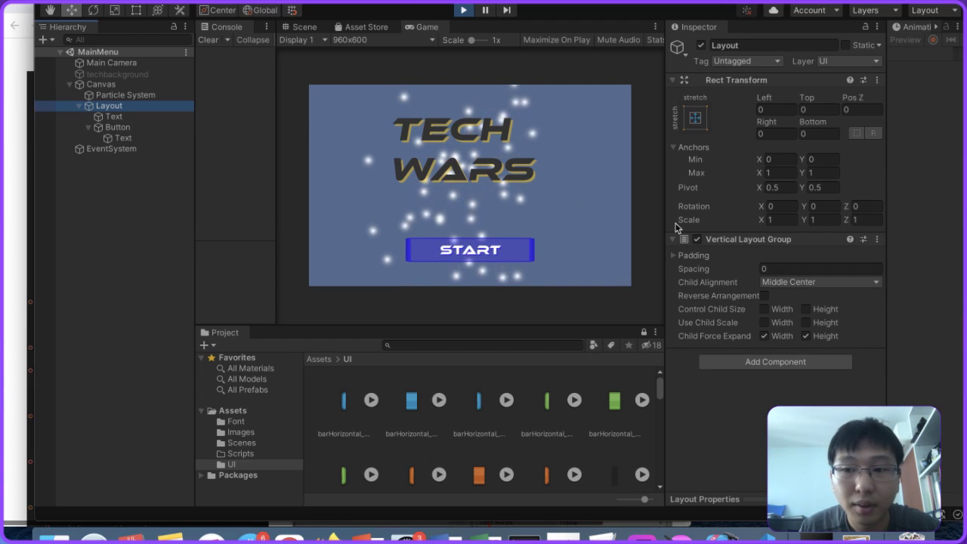
left_click(125, 95)
scroll(789, 355, "down", 5)
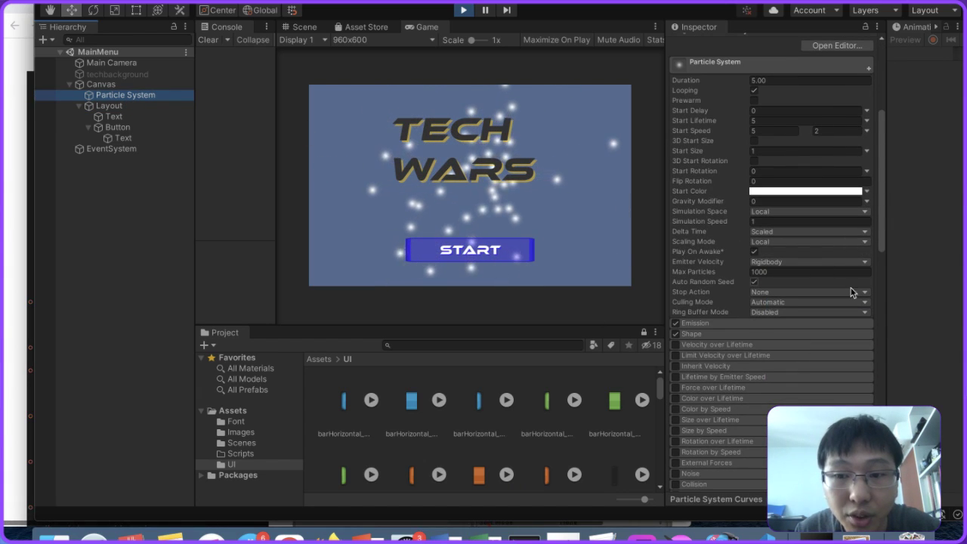
scroll(799, 339, "down", 6)
scroll(800, 339, "down", 5)
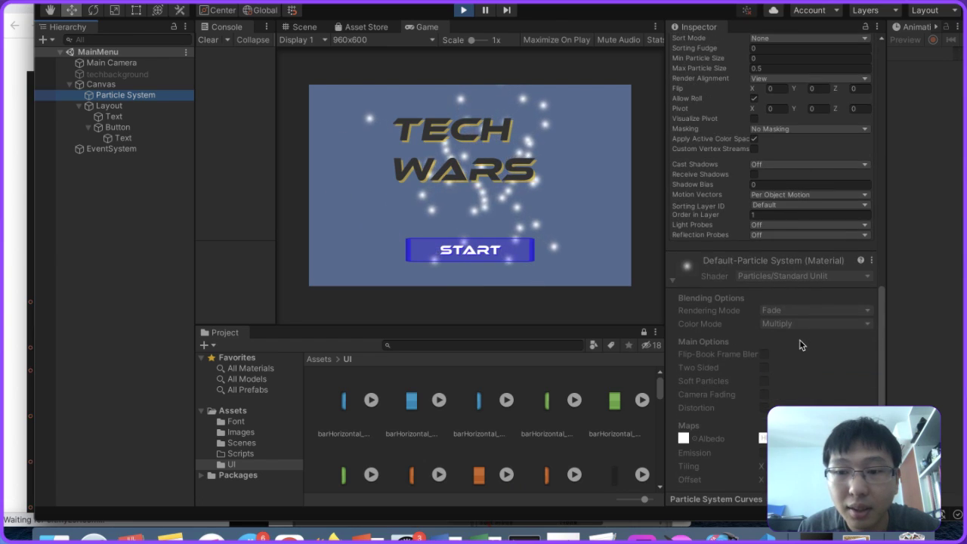
left_click(769, 215)
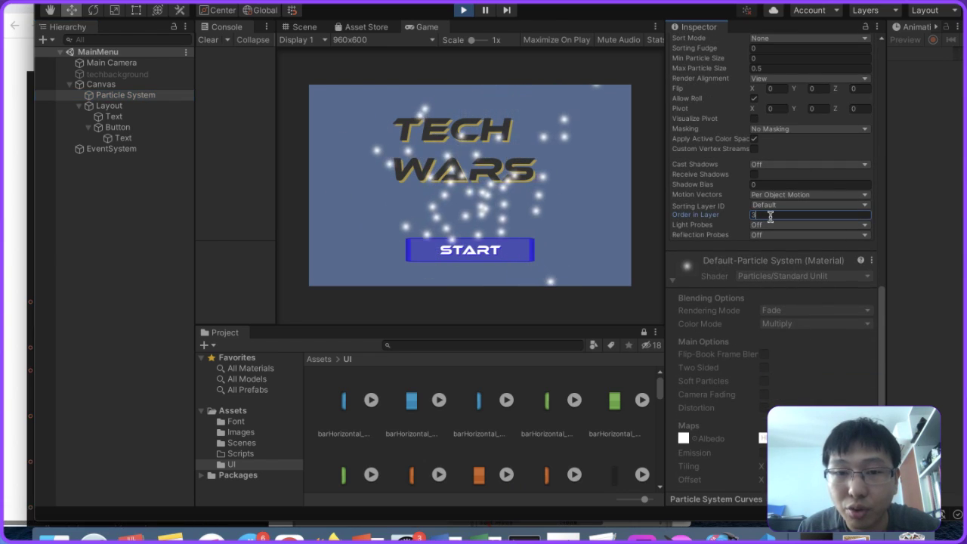
type("3")
type("2")
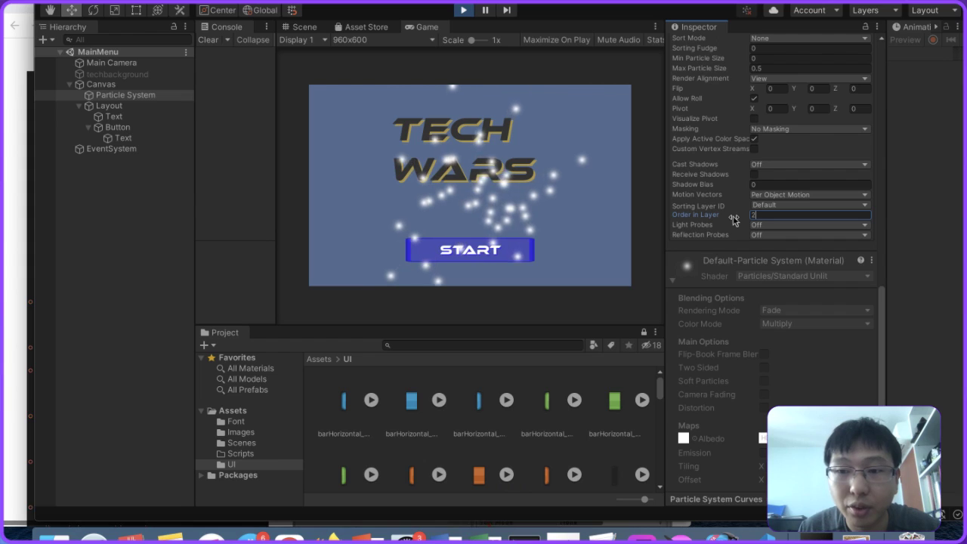
key("BackSpace")
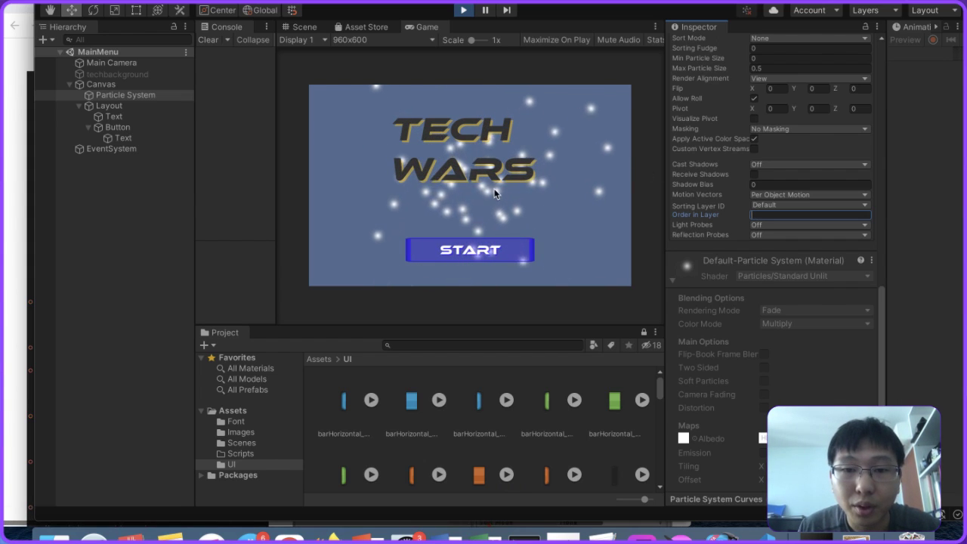
left_click(123, 97)
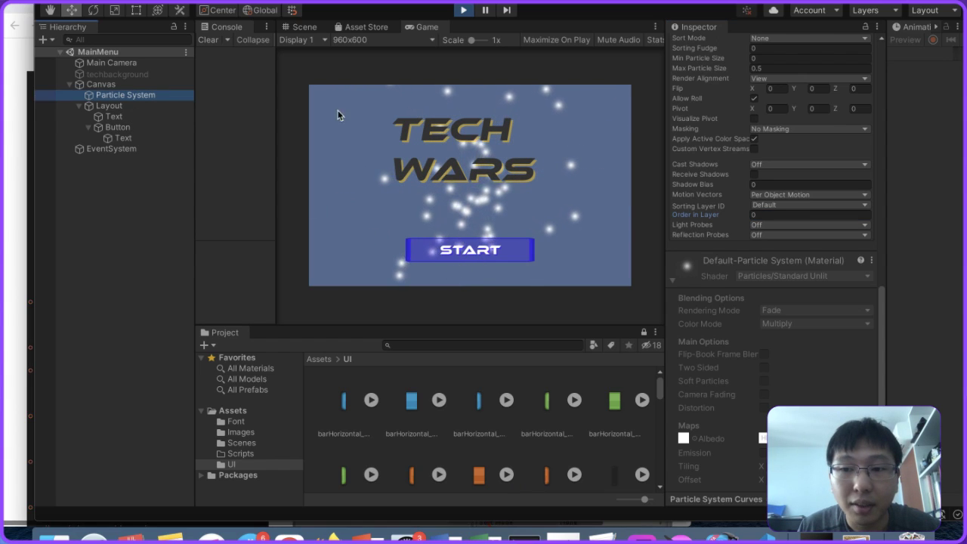
left_click(780, 217)
type("2")
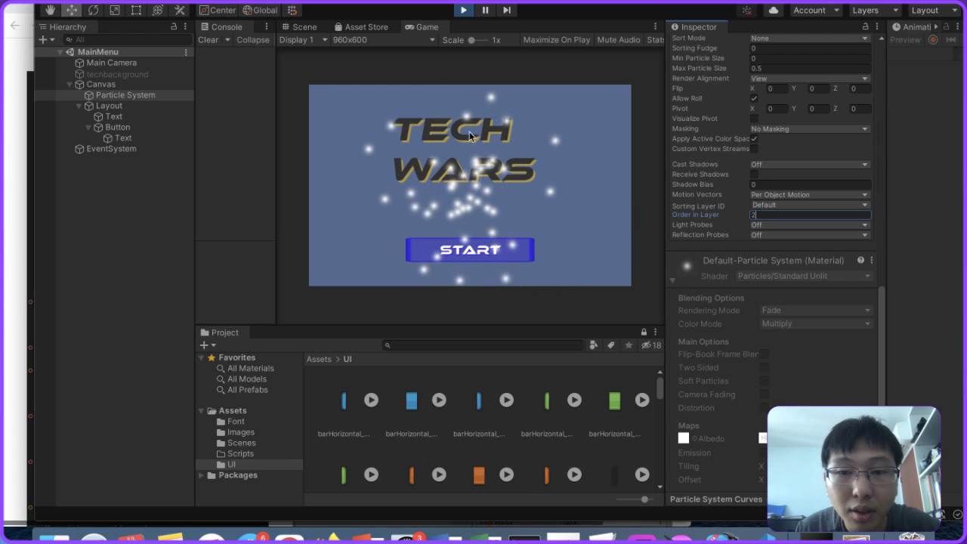
Step: Make Particle System the first child under Canvas and set its Order in Layer to 21
left_click(118, 107)
left_click_drag(117, 107, 113, 95)
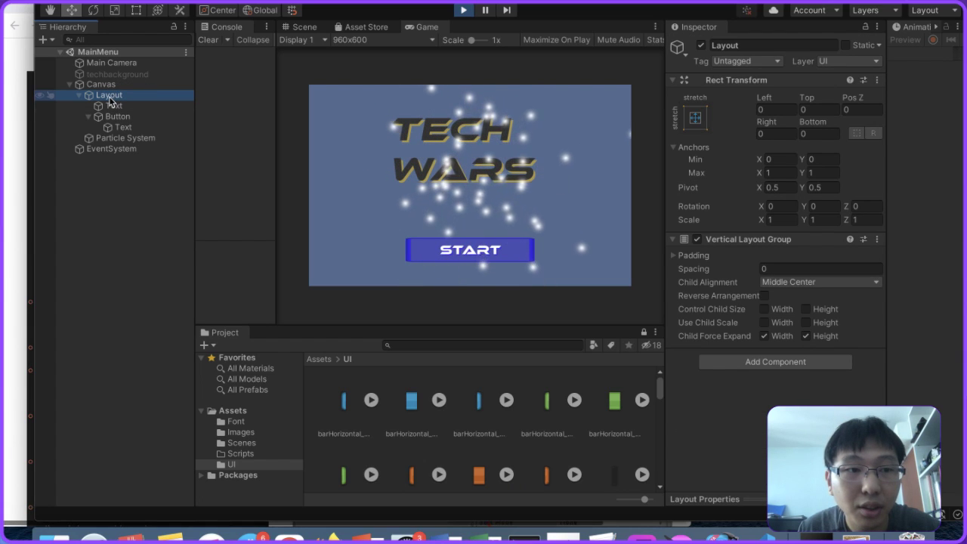
left_click_drag(107, 138, 108, 94)
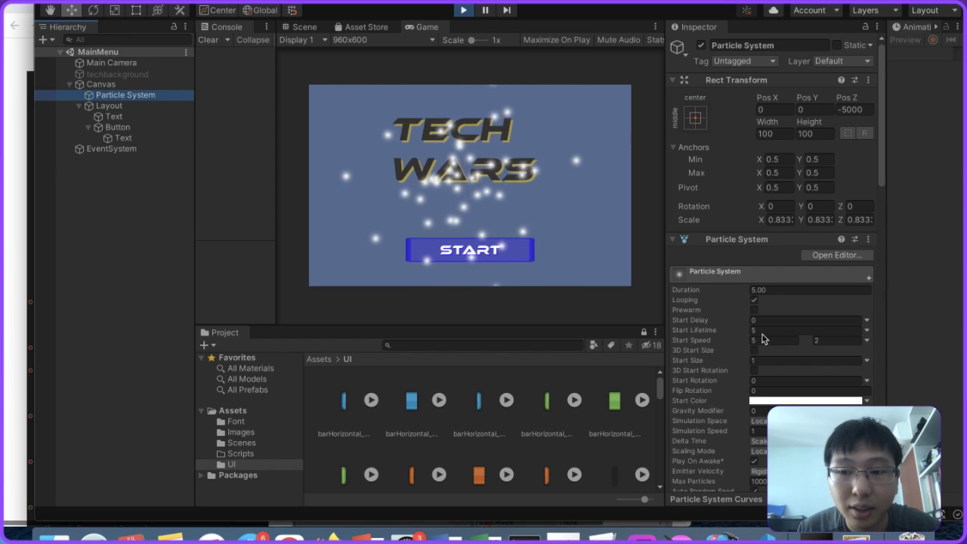
scroll(771, 317, "down", 8)
scroll(770, 302, "down", 10)
left_click(695, 151)
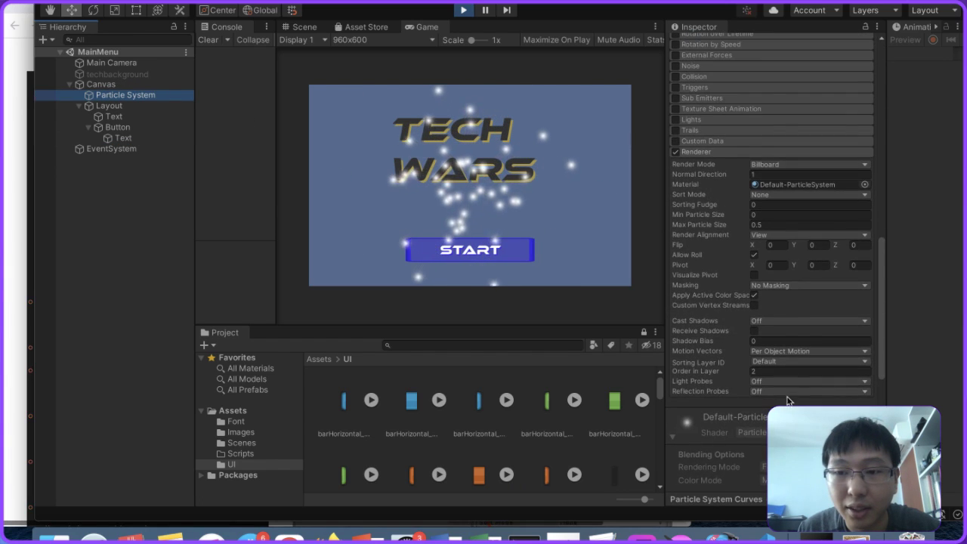
left_click(771, 371)
type("21")
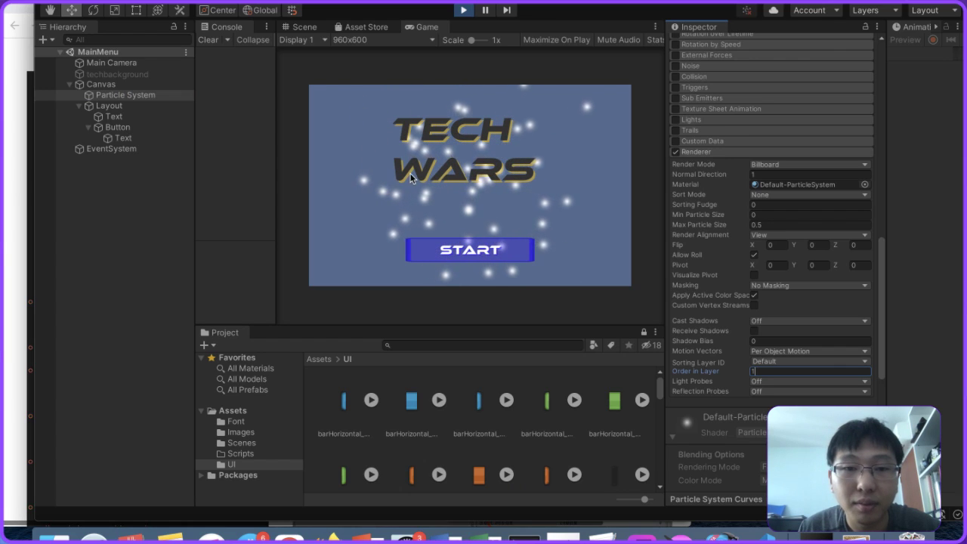
Step: Set the Canvas Order in Layer to 2
left_click(98, 106)
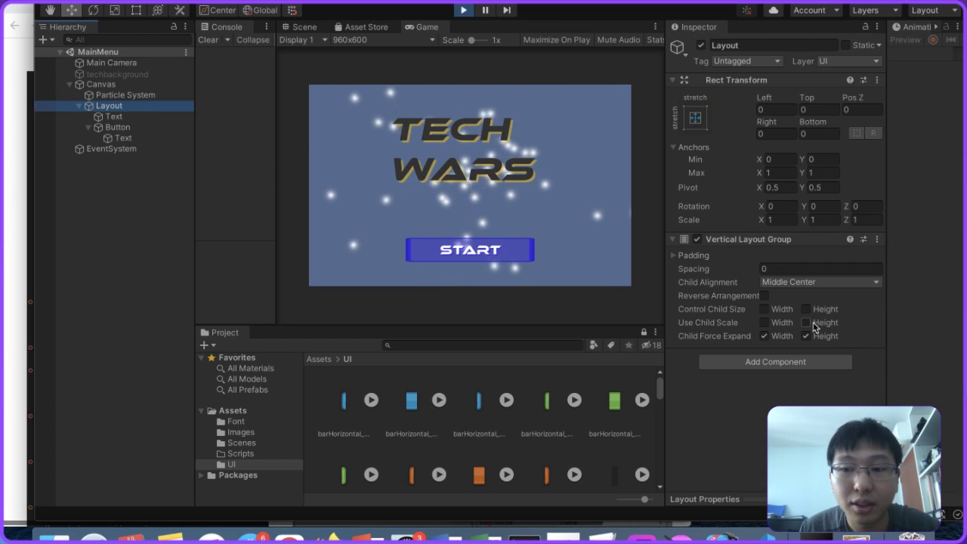
left_click(129, 86)
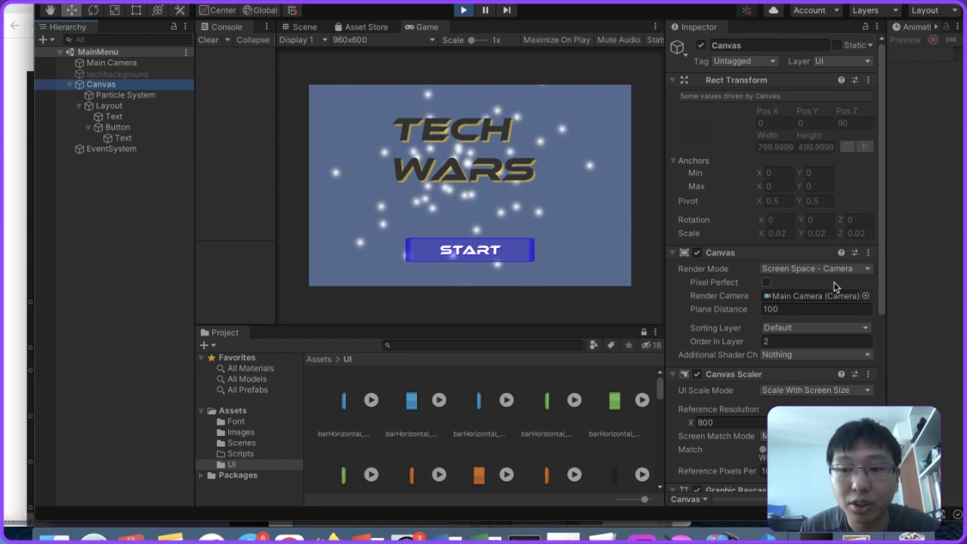
scroll(834, 282, "down", 3)
left_click(781, 276)
type("0")
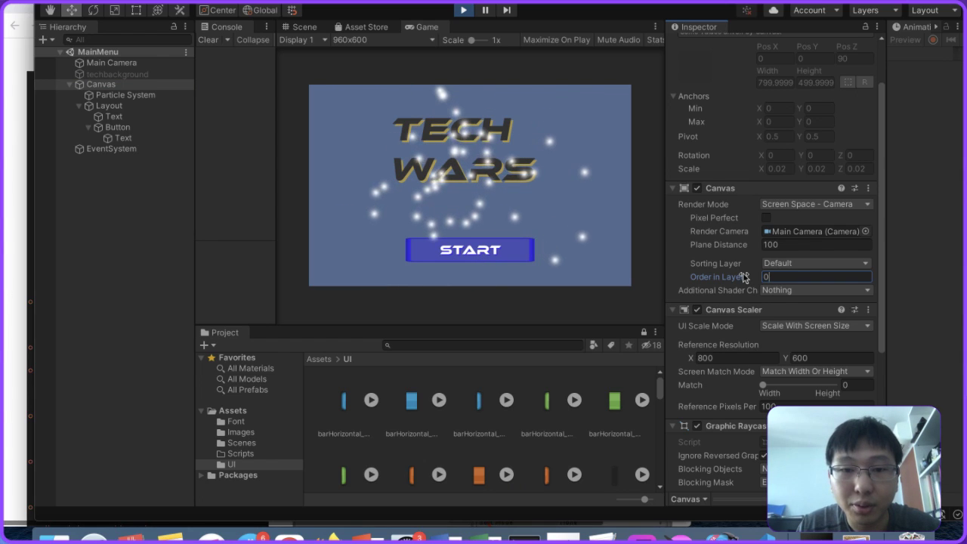
key("BackSpace")
type("-")
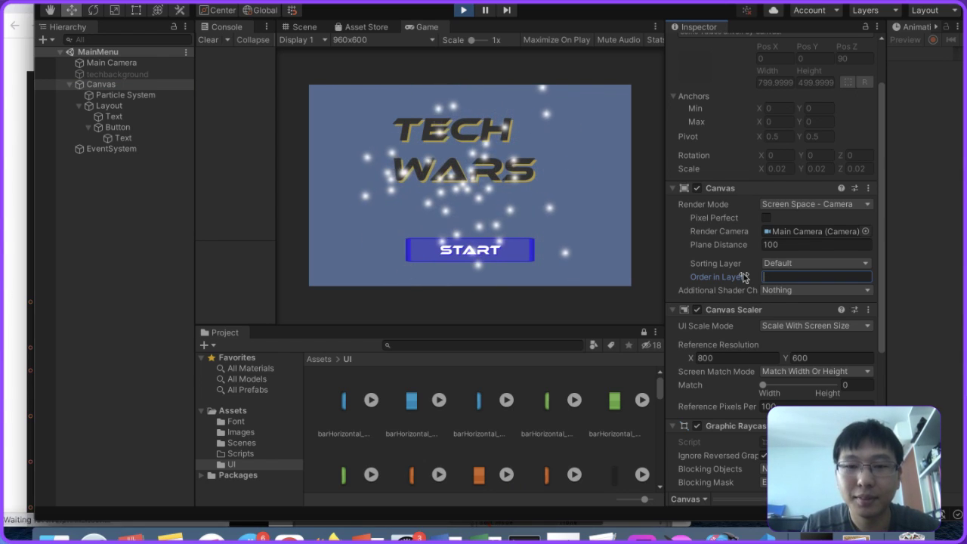
key("BackSpace")
type("0")
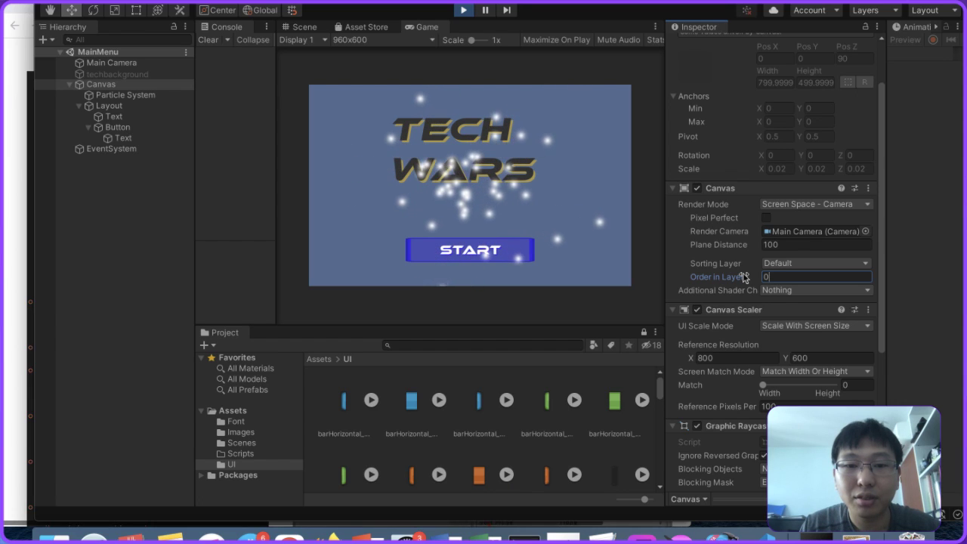
key("BackSpace")
type("2")
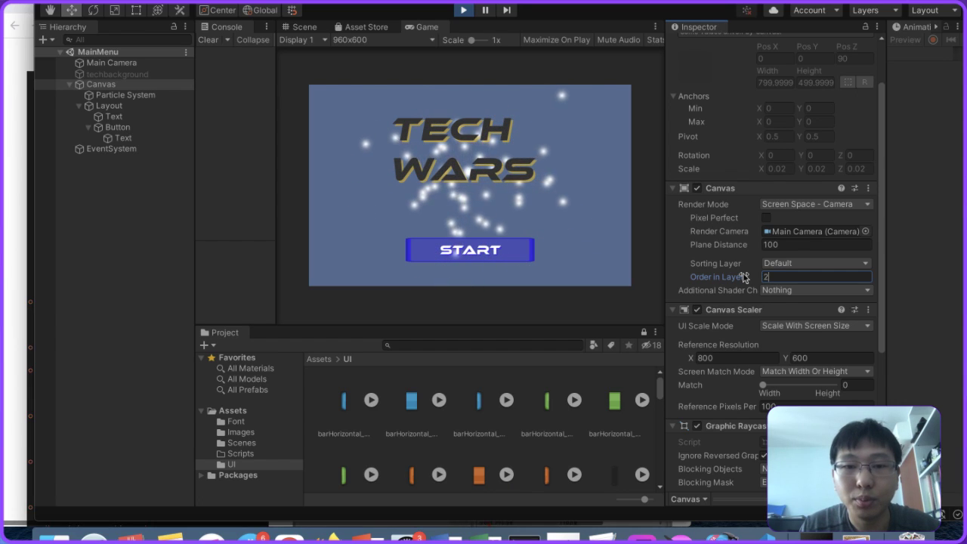
Step: Enable techbackground so the circuit image shows, then restart the game preview
left_click(114, 74)
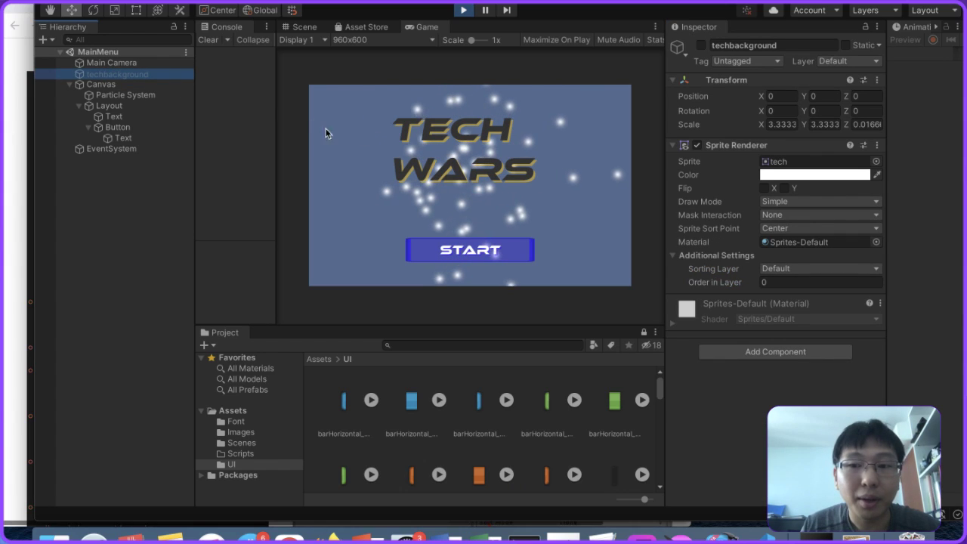
left_click(701, 45)
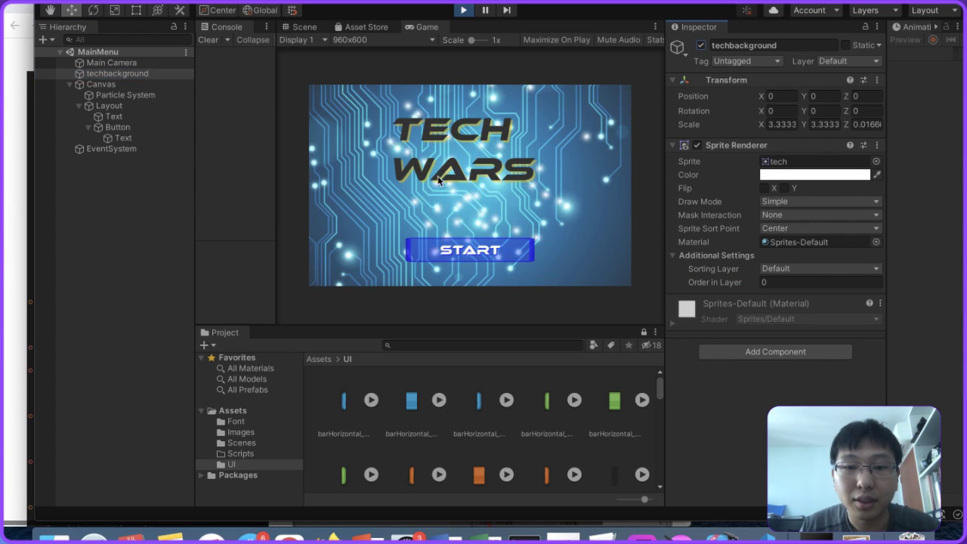
left_click(124, 95)
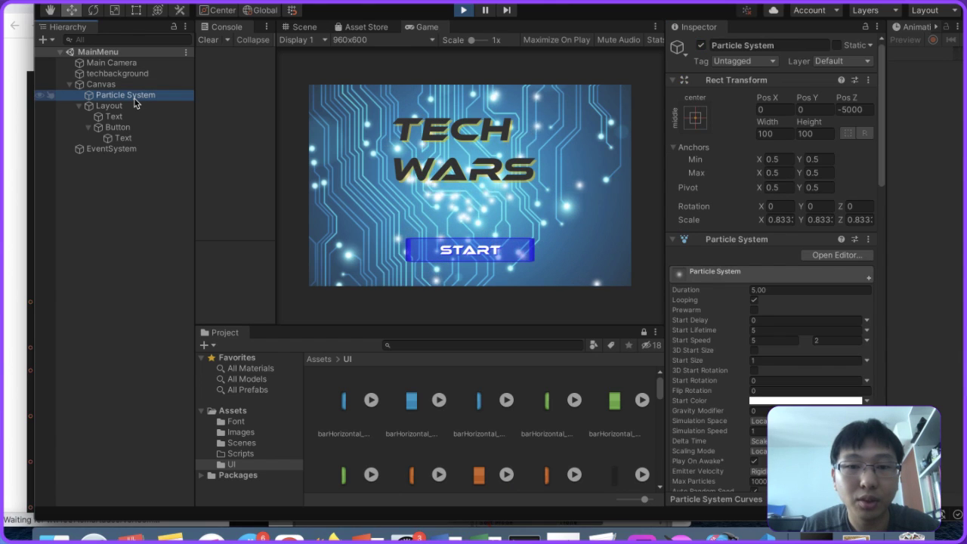
left_click(463, 10)
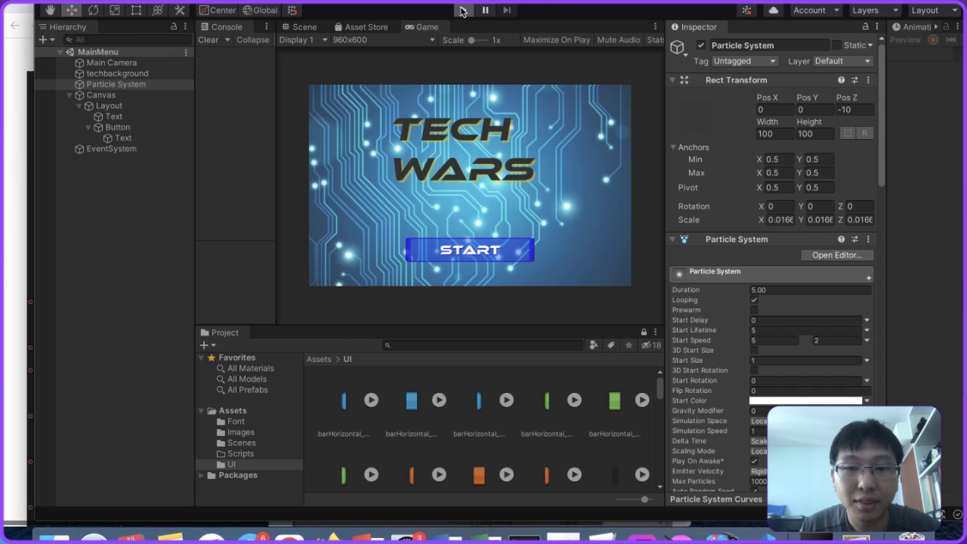
left_click(463, 10)
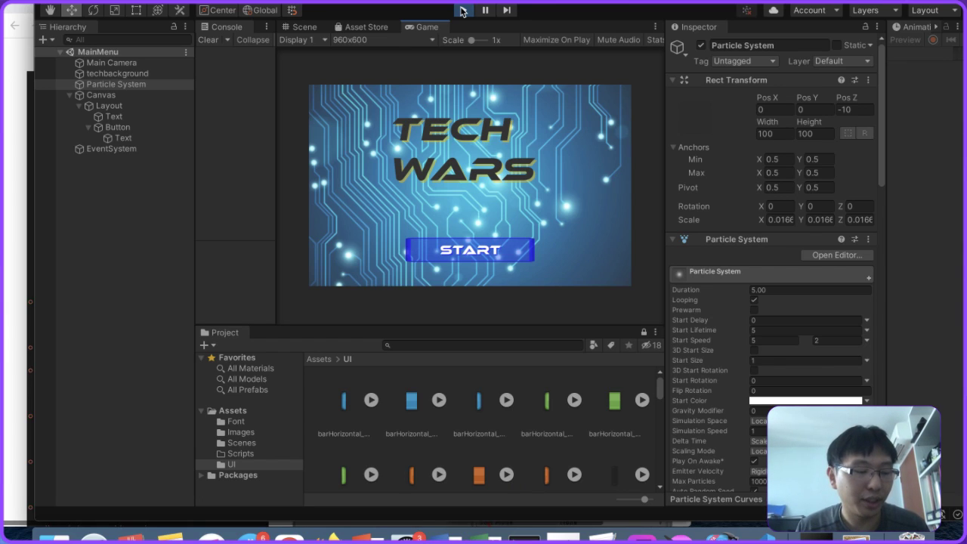
left_click(462, 10)
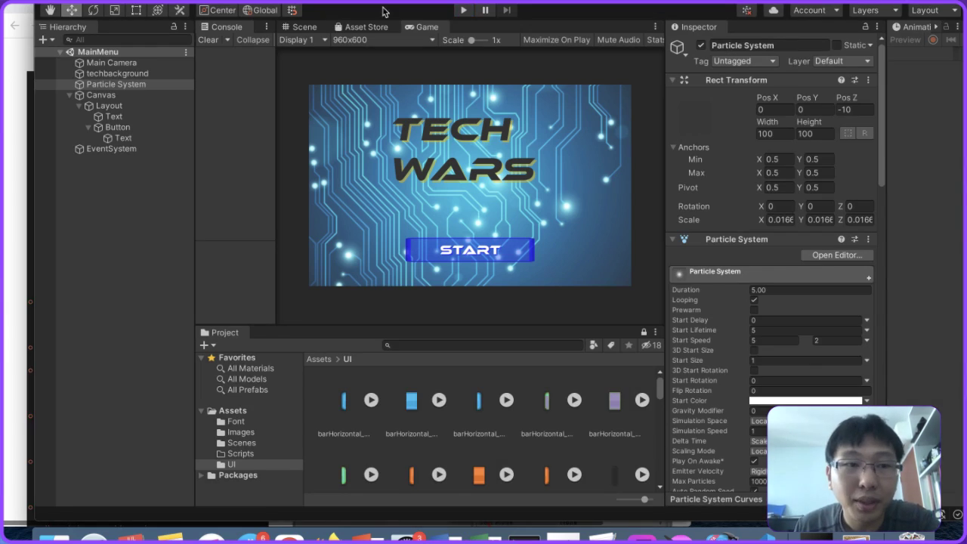
Step: Make the Particle System a child of Canvas and run the game to test the particles
left_click(133, 65)
left_click(148, 75)
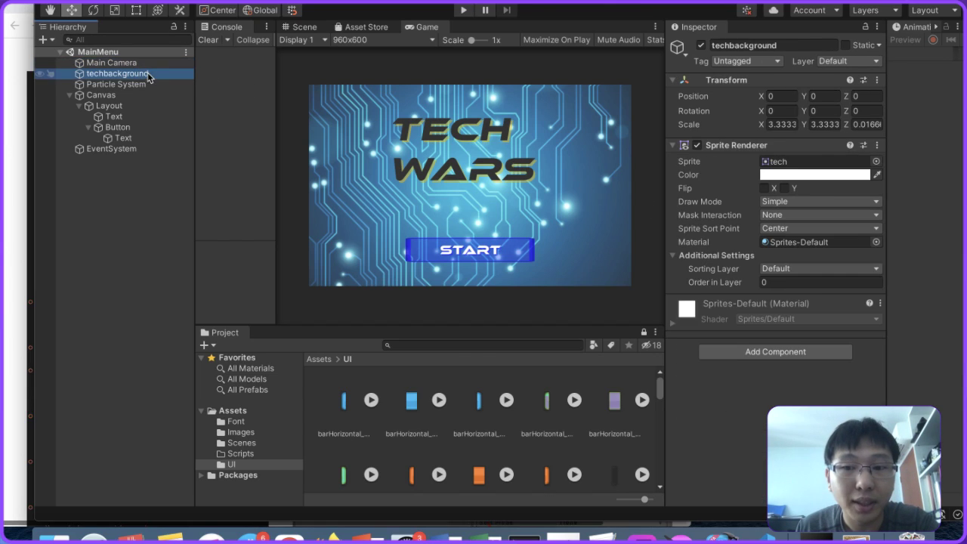
left_click(141, 86)
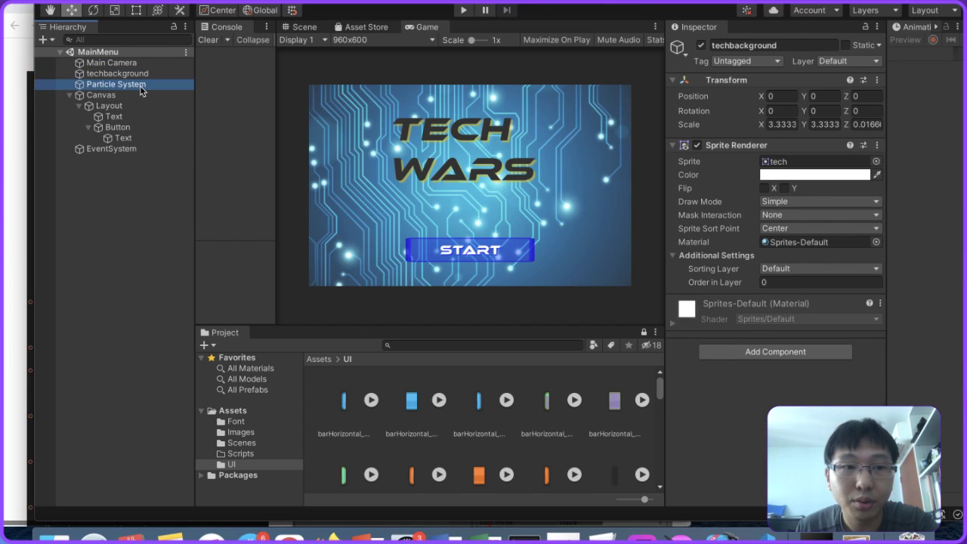
left_click_drag(142, 86, 125, 96)
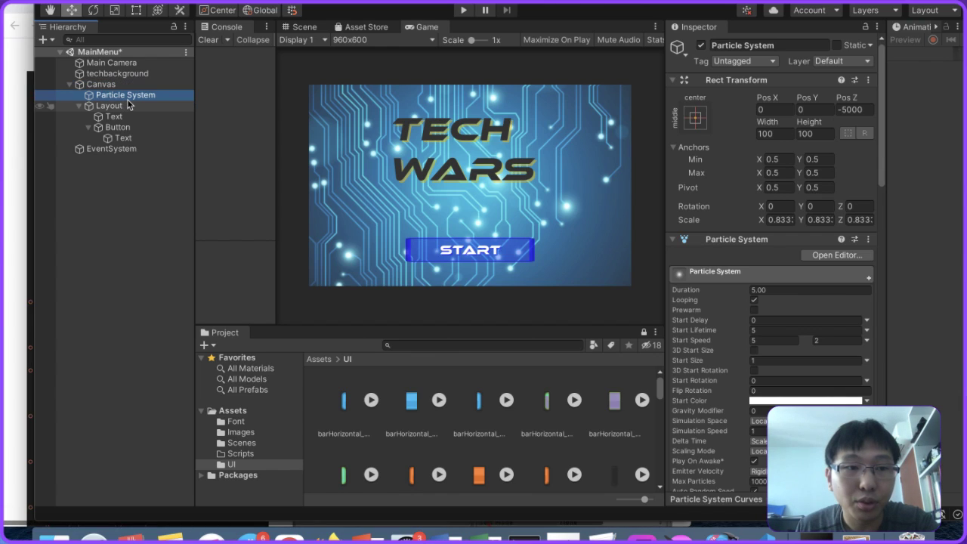
scroll(801, 334, "down", 15)
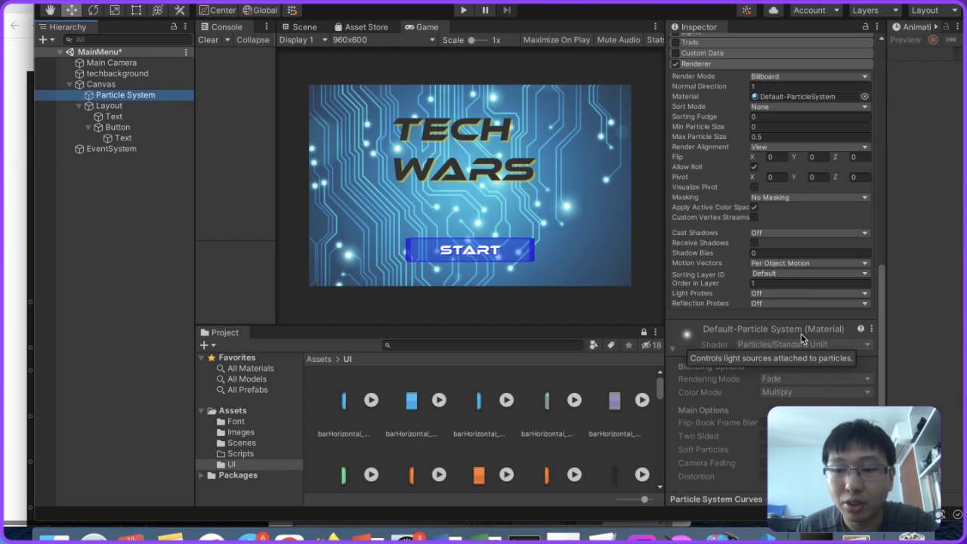
left_click(102, 84)
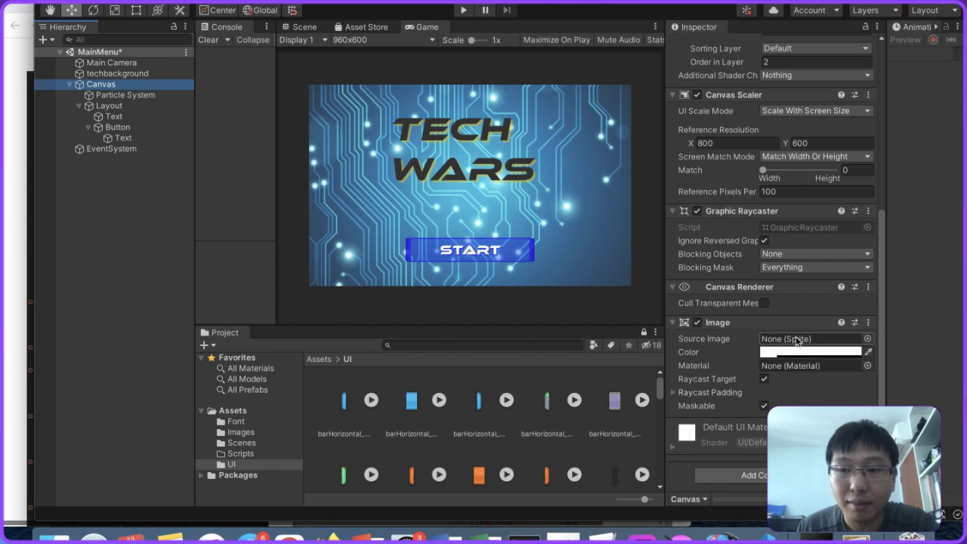
scroll(790, 227, "up", 3)
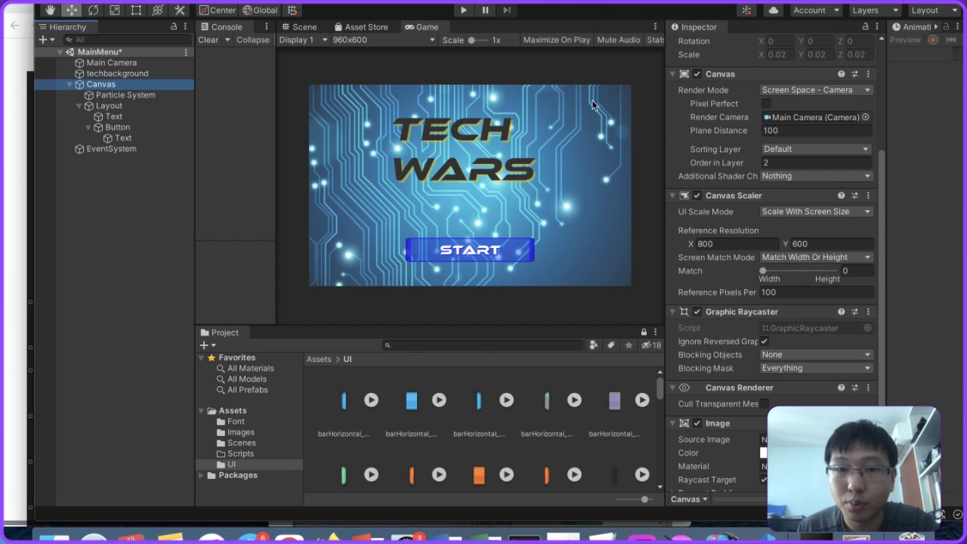
left_click(463, 11)
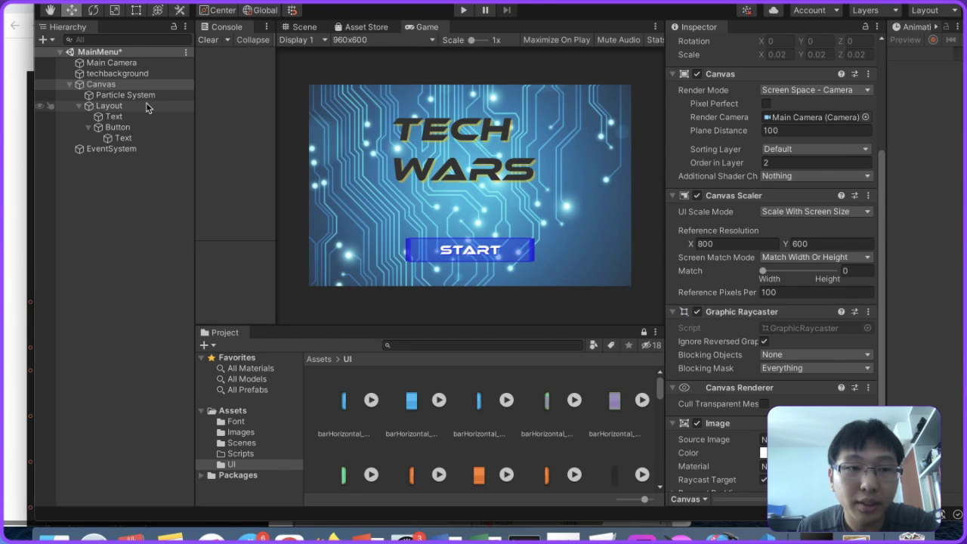
Step: Tint the particles' Start Color to a less saturated yellow
left_click(144, 95)
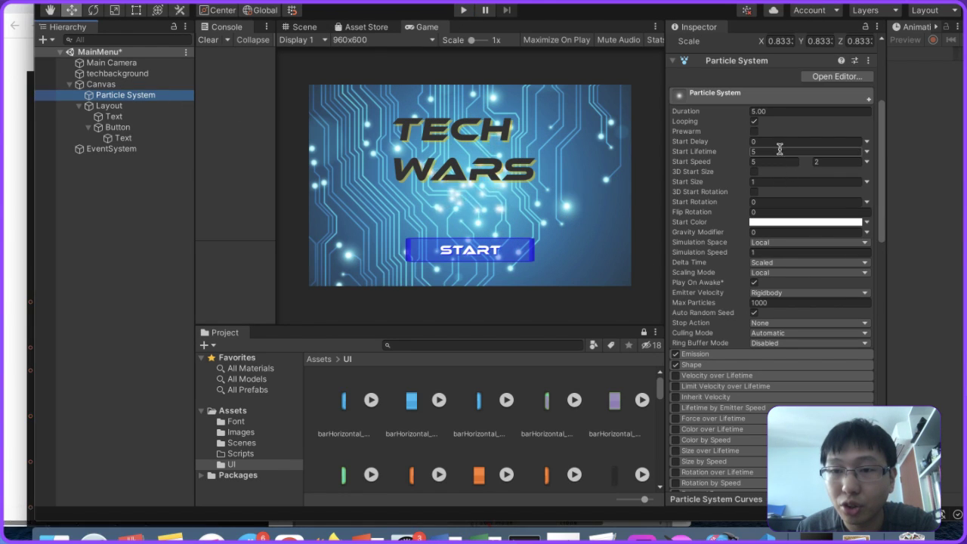
left_click(816, 222)
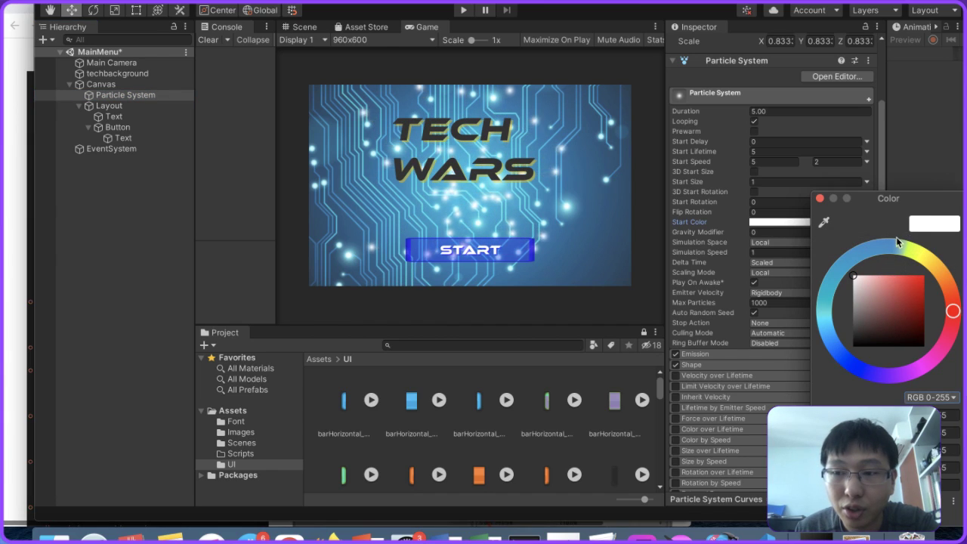
left_click_drag(909, 255, 936, 258)
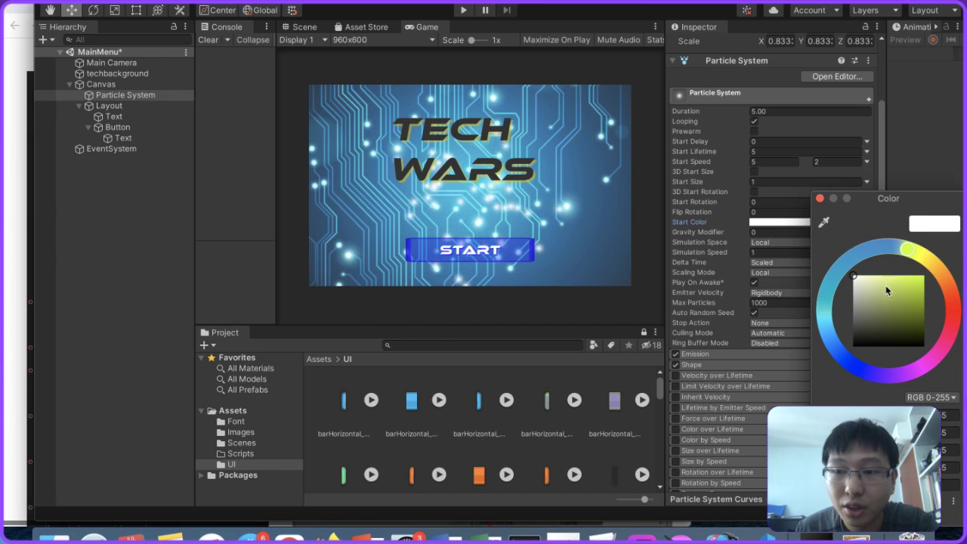
left_click_drag(879, 257, 868, 257)
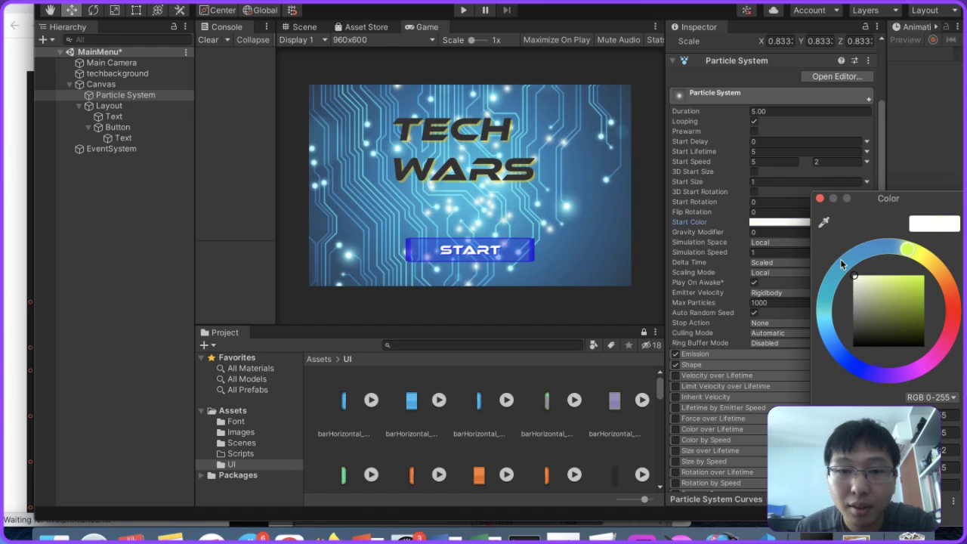
left_click(745, 220)
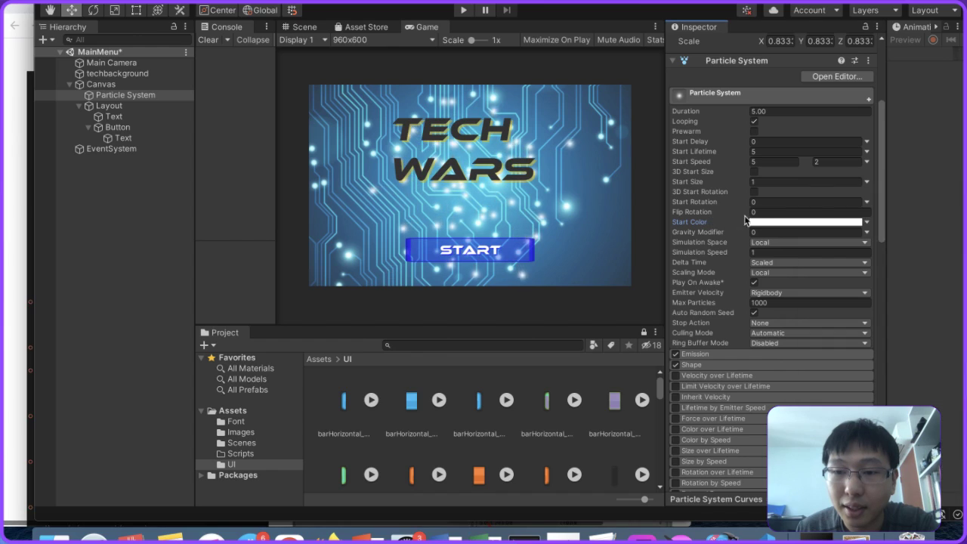
Step: Switch Start Color to Random Between Two Colors with an orange-yellow second colour
left_click(867, 222)
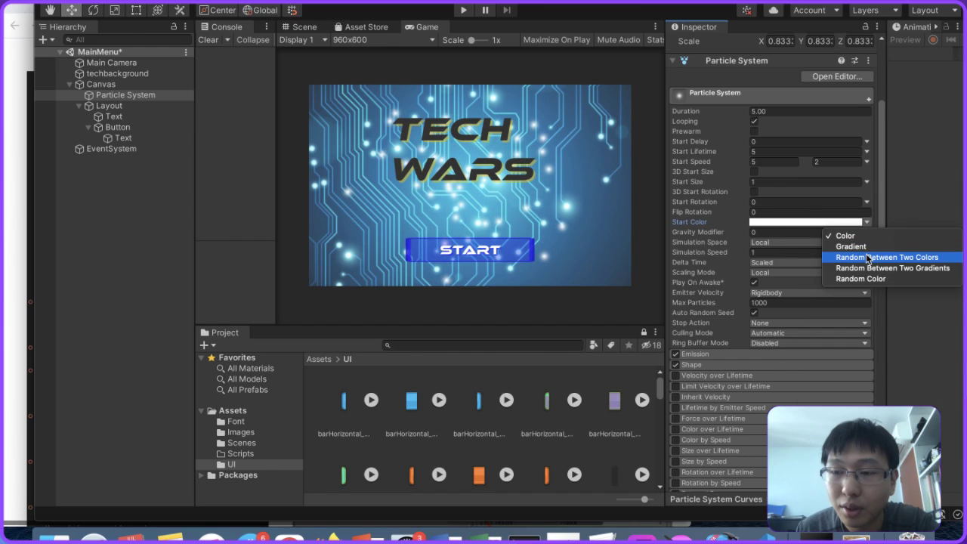
left_click(860, 254)
left_click(826, 233)
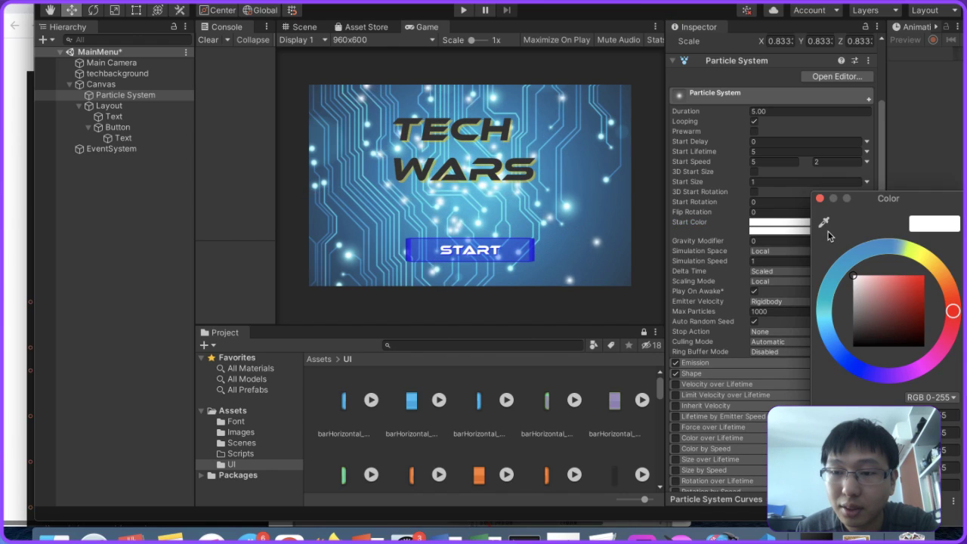
left_click(933, 265)
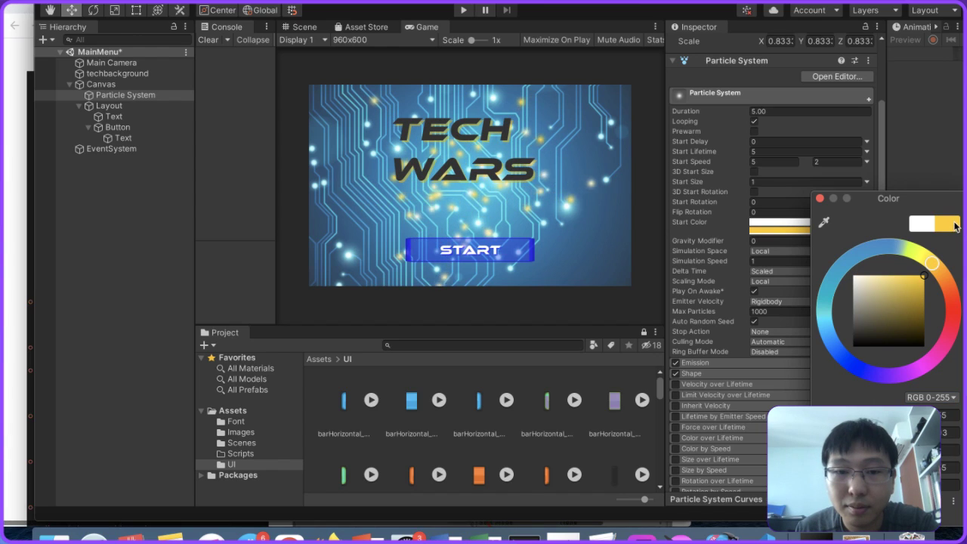
mouse_move(925, 259)
left_mouse_down()
mouse_move(876, 243)
mouse_move(938, 270)
mouse_move(935, 239)
mouse_move(952, 255)
mouse_move(934, 249)
left_mouse_up()
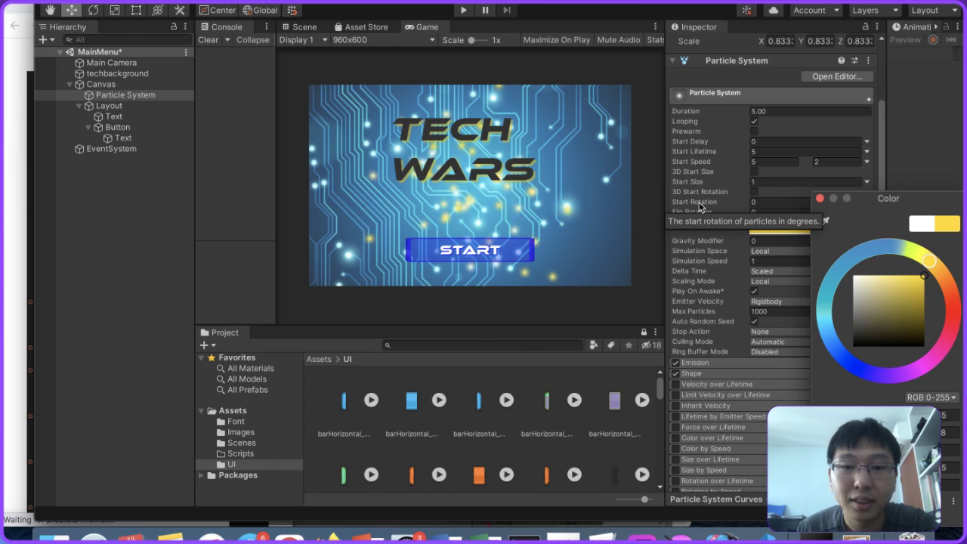
Step: Close the colour picker and enter a new Max Particles value, starting from 100
left_click(703, 250)
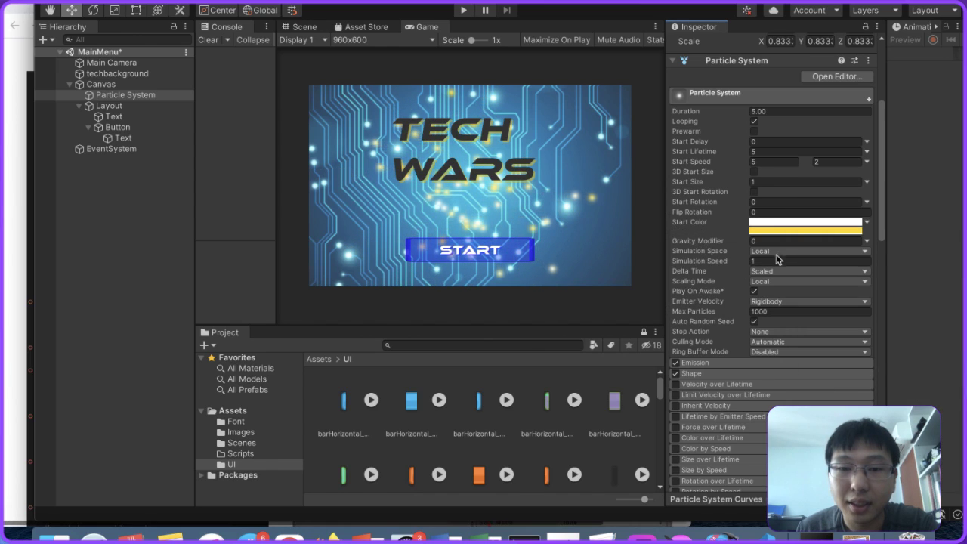
left_click(755, 312)
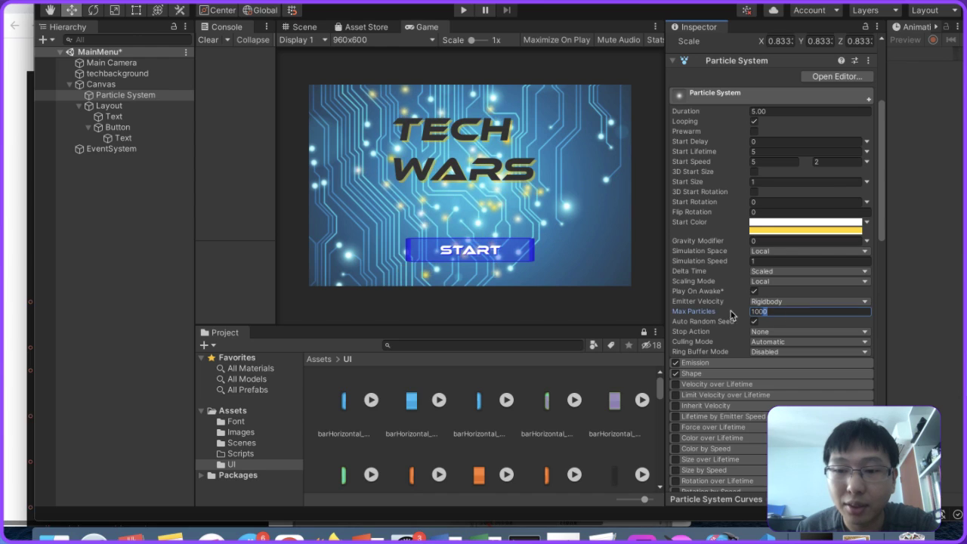
type("100")
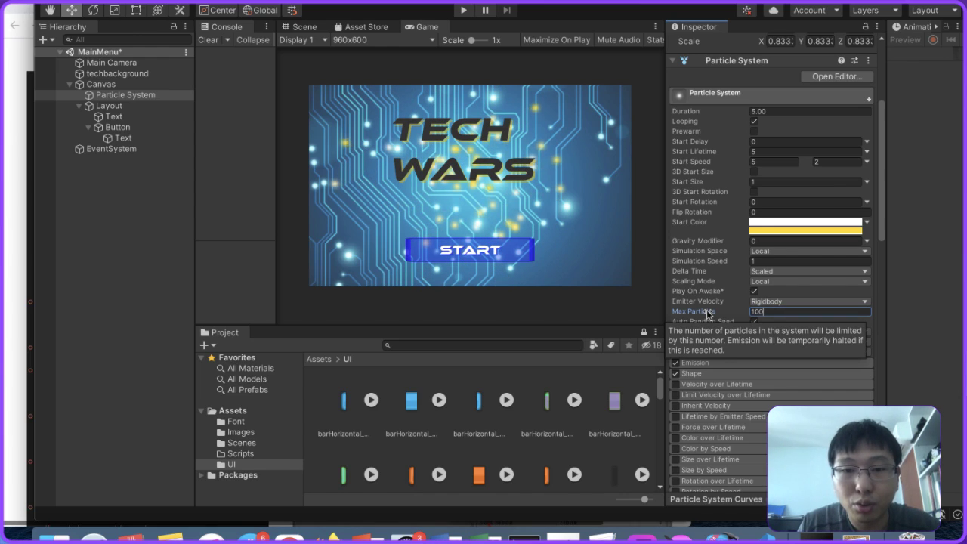
key("BackSpace")
key("BackSpace")
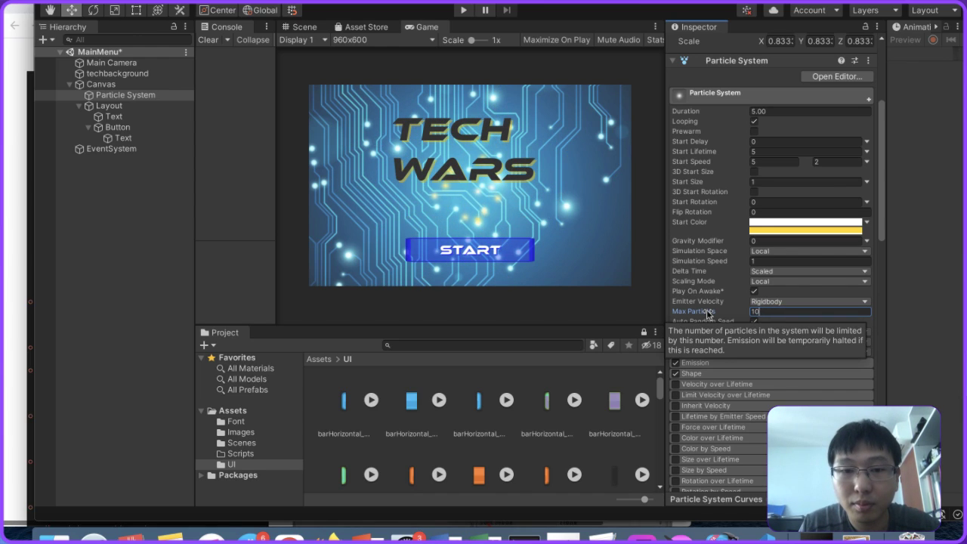
key("BackSpace")
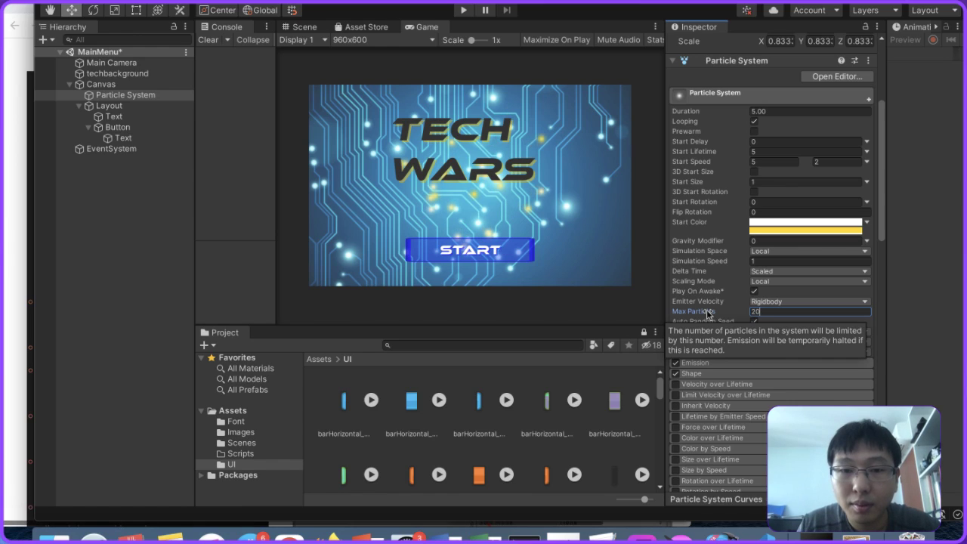
type("0")
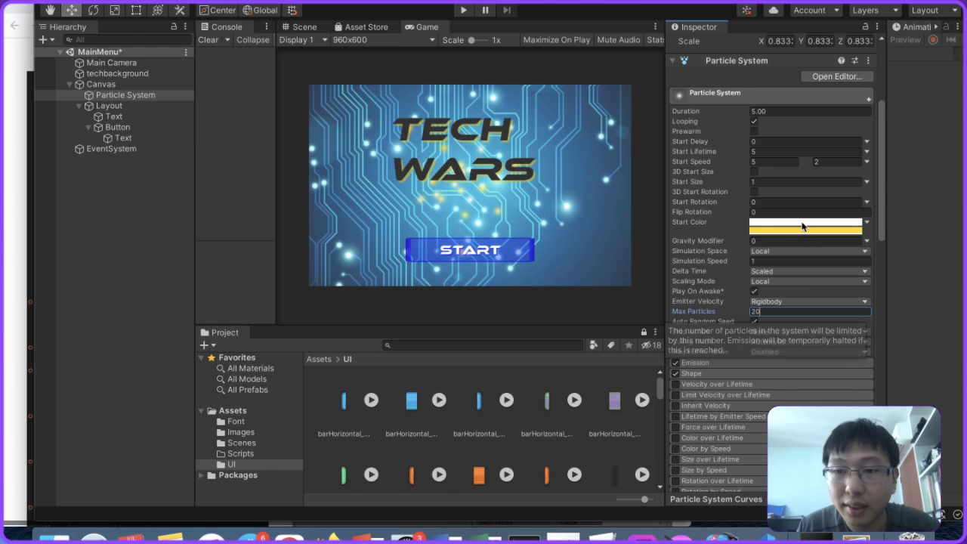
Step: Set Simulation Speed to 0.5 and the Start Speed range to 2 and 1
scroll(801, 225, "down", 2)
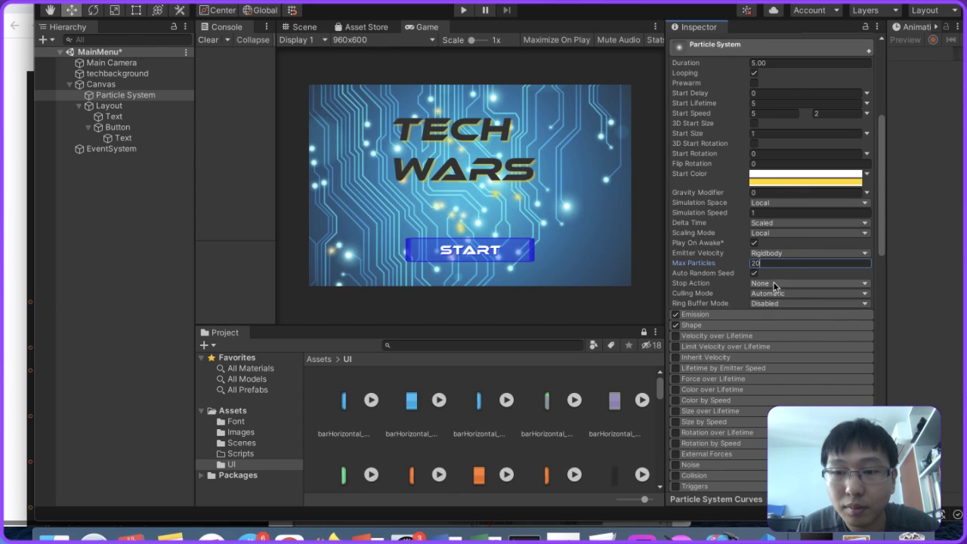
left_click(785, 212)
type("0.5")
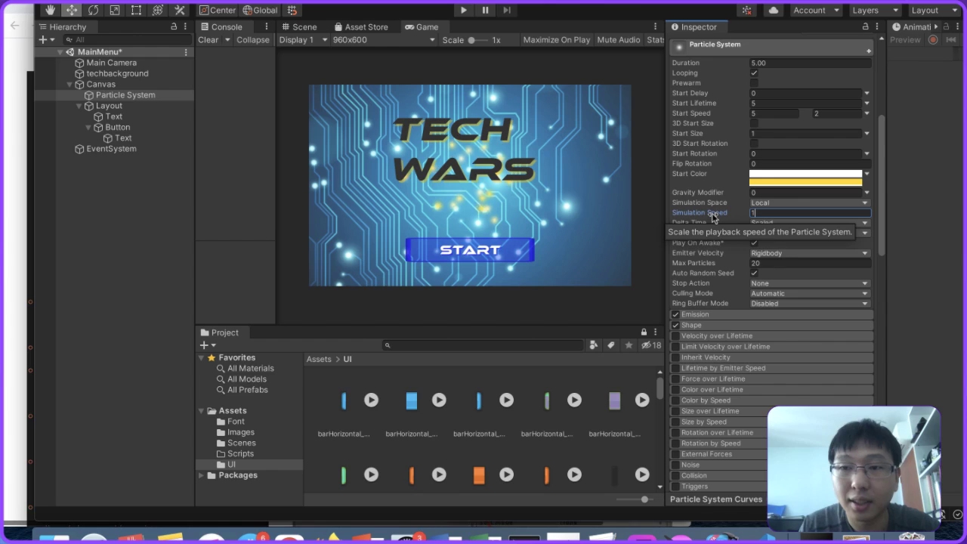
left_click(742, 113)
type("2")
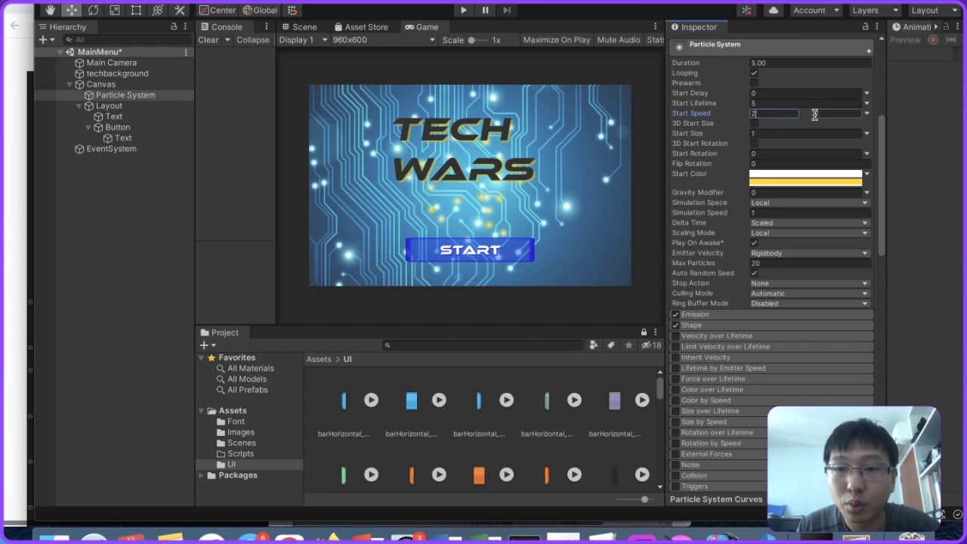
left_click(815, 114)
type("1")
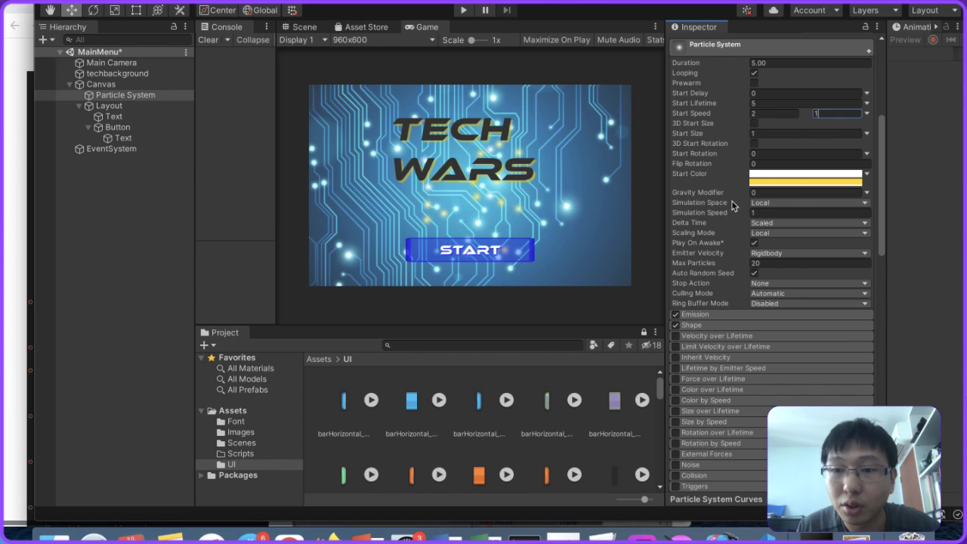
Step: Enter 25, then set Max Particles to 30
scroll(756, 209, "up", 3)
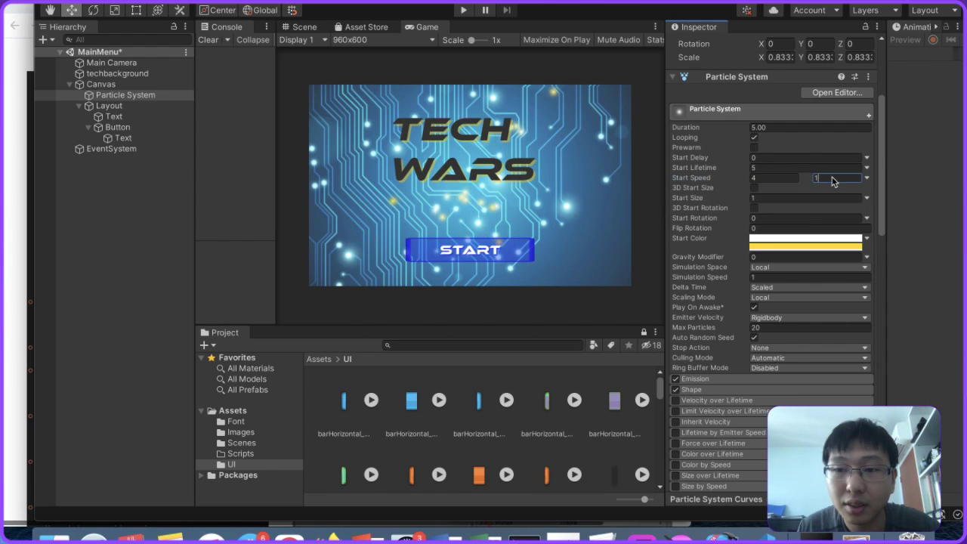
type("2")
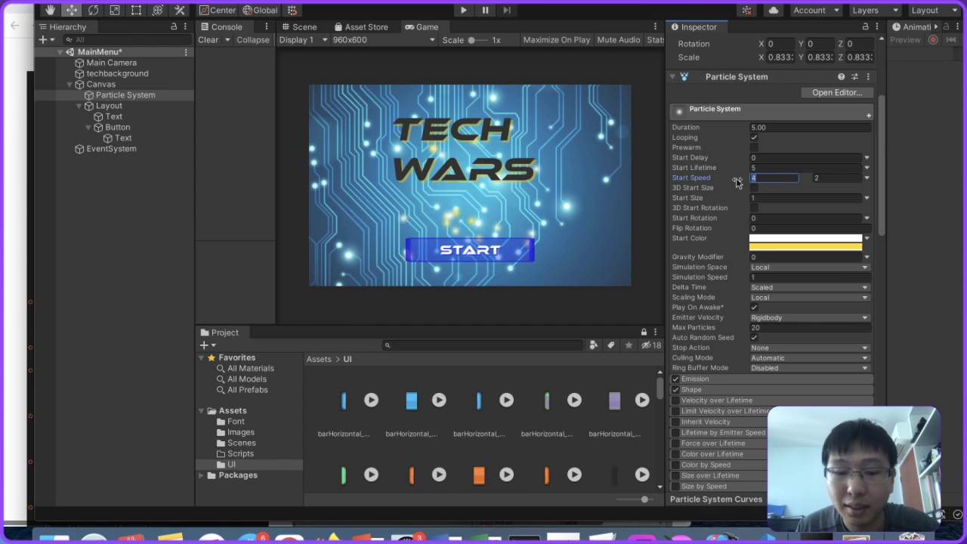
type("5")
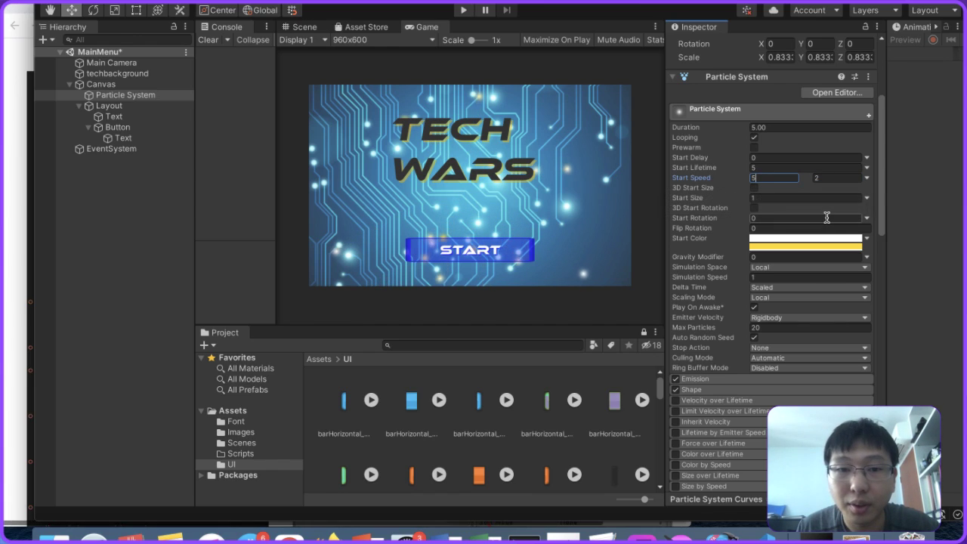
left_click(786, 328)
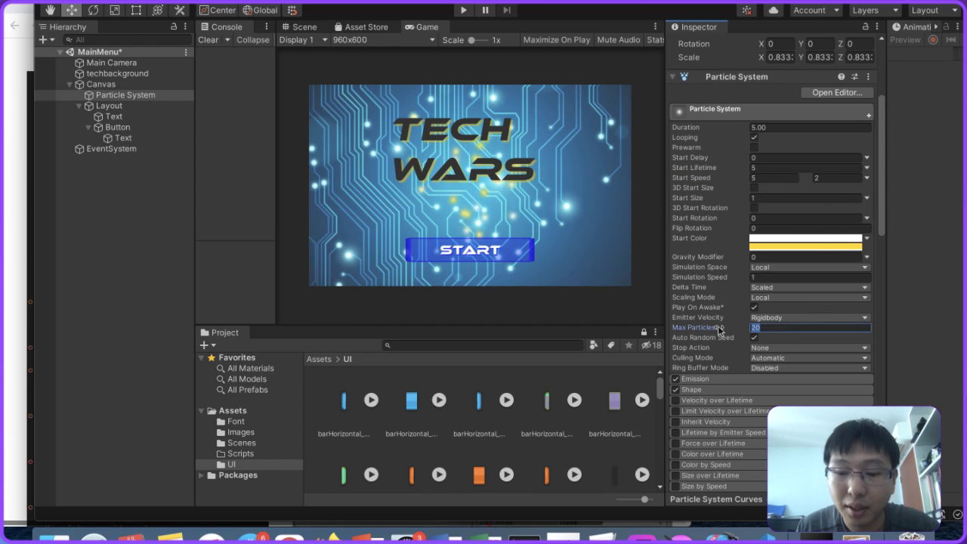
type("30")
Step: Keep Culling Mode on Automatic and Stop Action at None, then expand Emission's Rate over Time
scroll(725, 325, "down", 3)
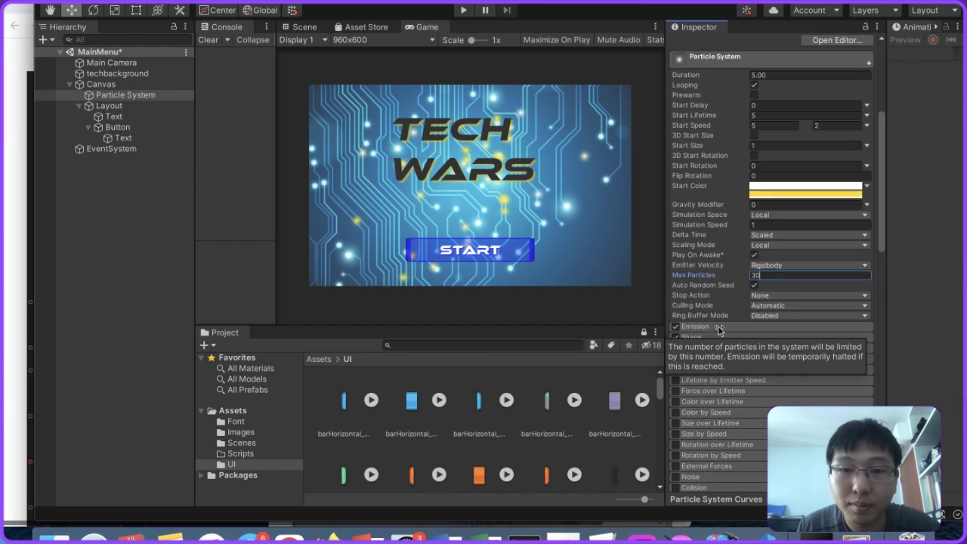
left_click(796, 282)
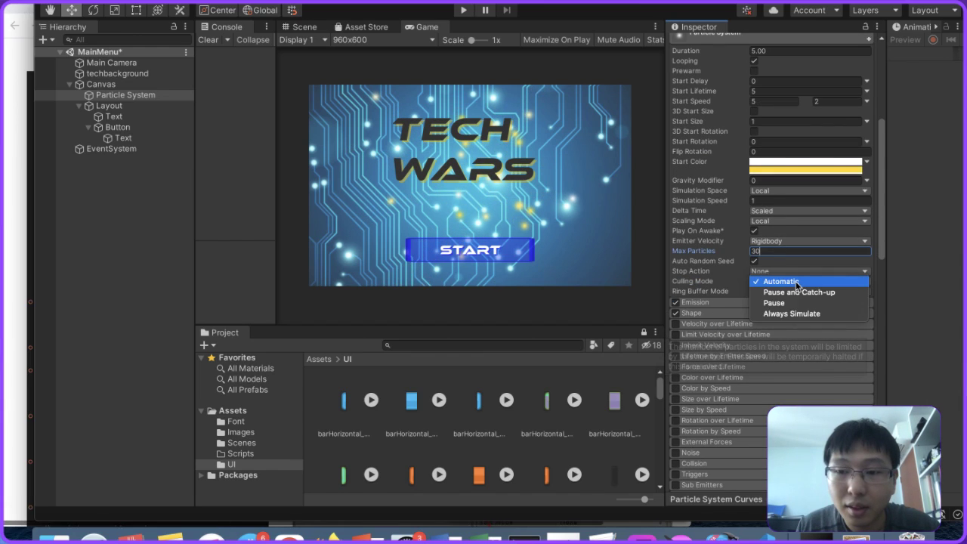
left_click(795, 282)
left_click(804, 271)
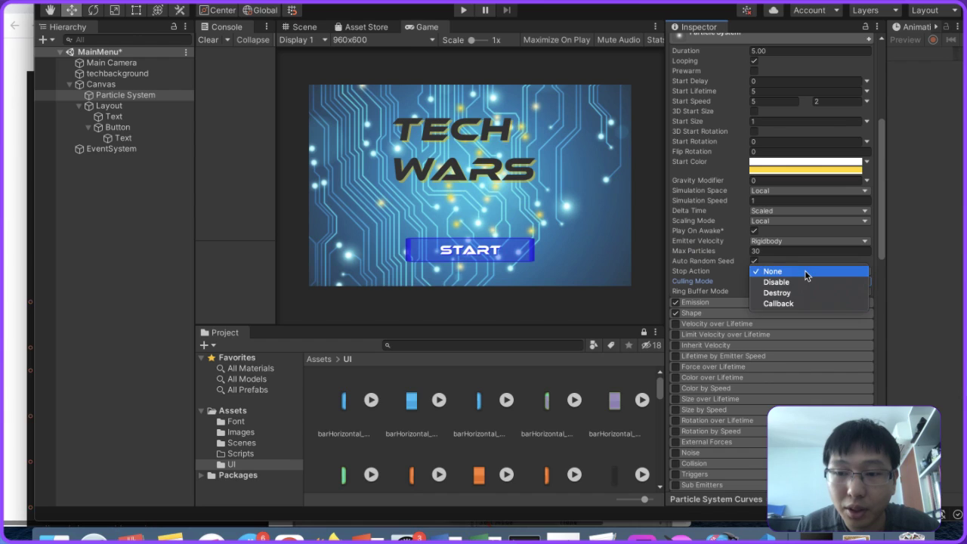
left_click(806, 273)
left_click(768, 303)
scroll(771, 302, "down", 2)
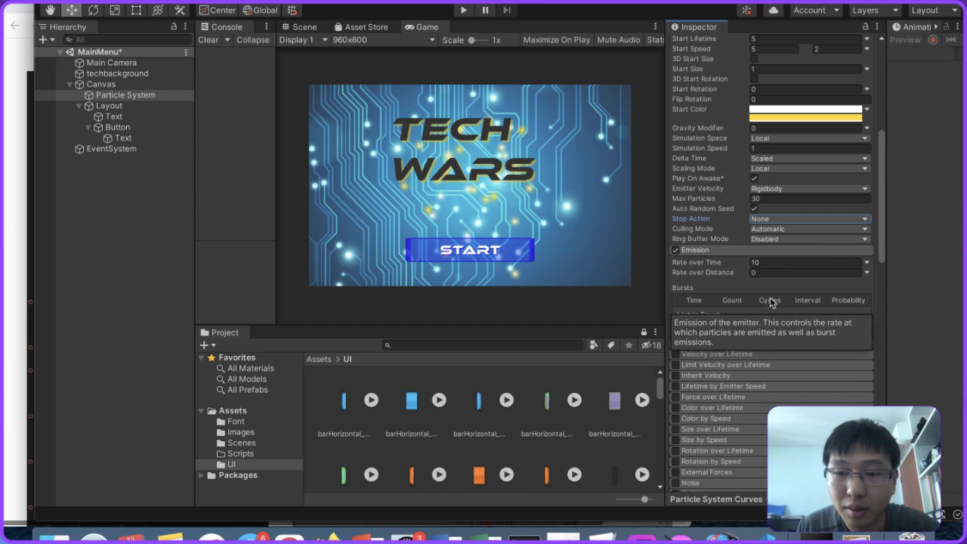
left_click(801, 262)
Step: Set Rate over Time to 5, then play, stop and replay the scene to preview the particles
type("5")
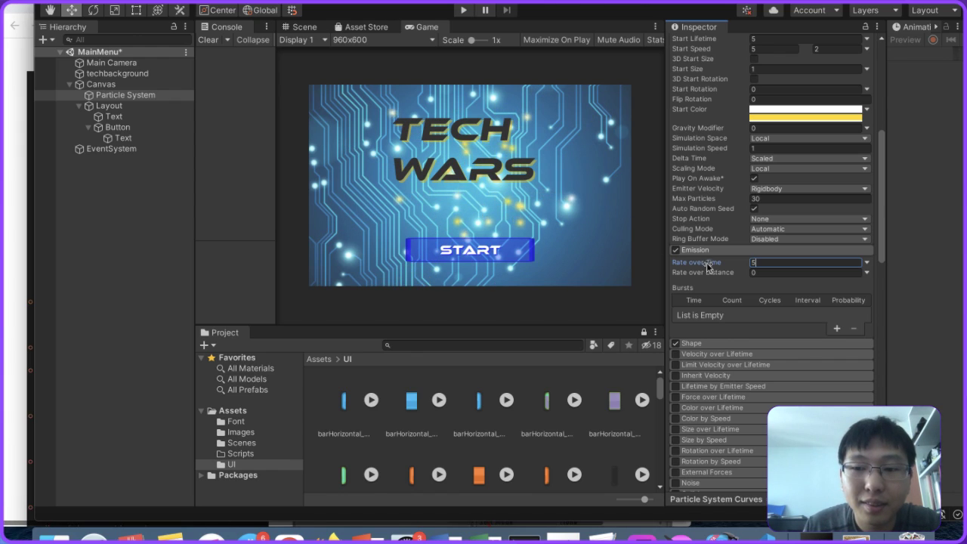
left_click(463, 11)
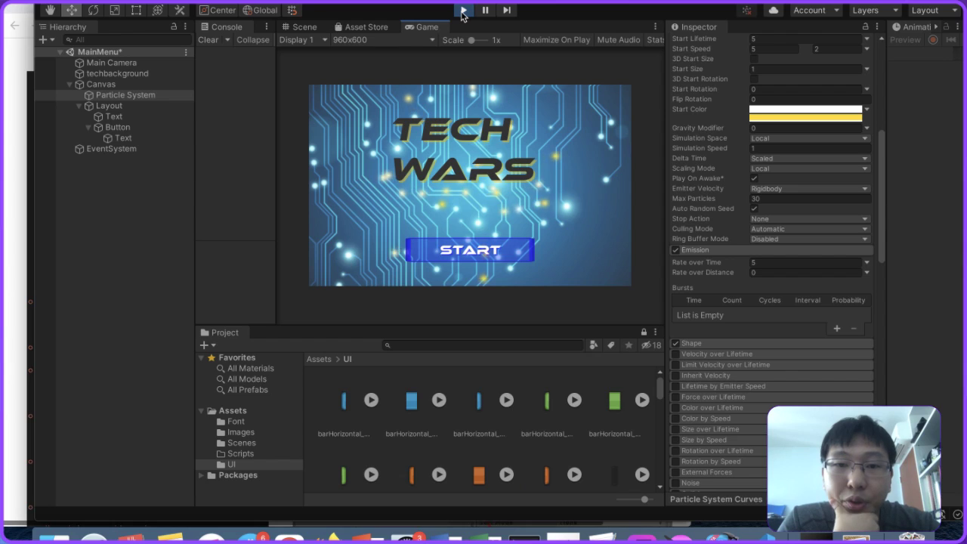
left_click(463, 10)
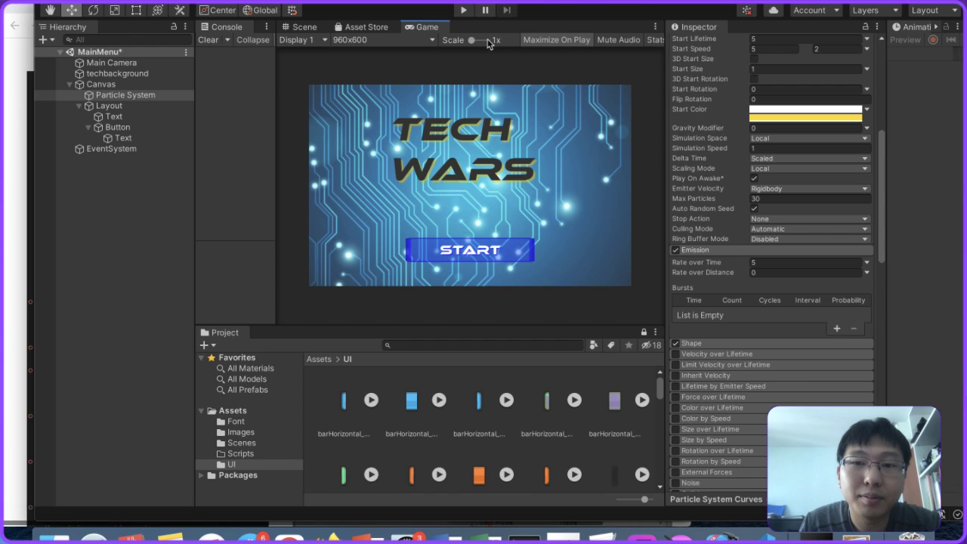
left_click(464, 11)
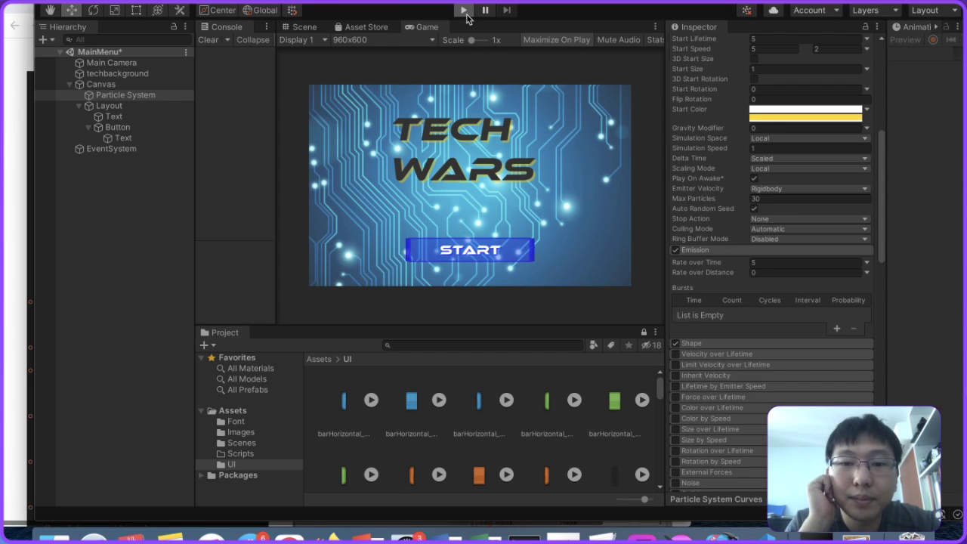
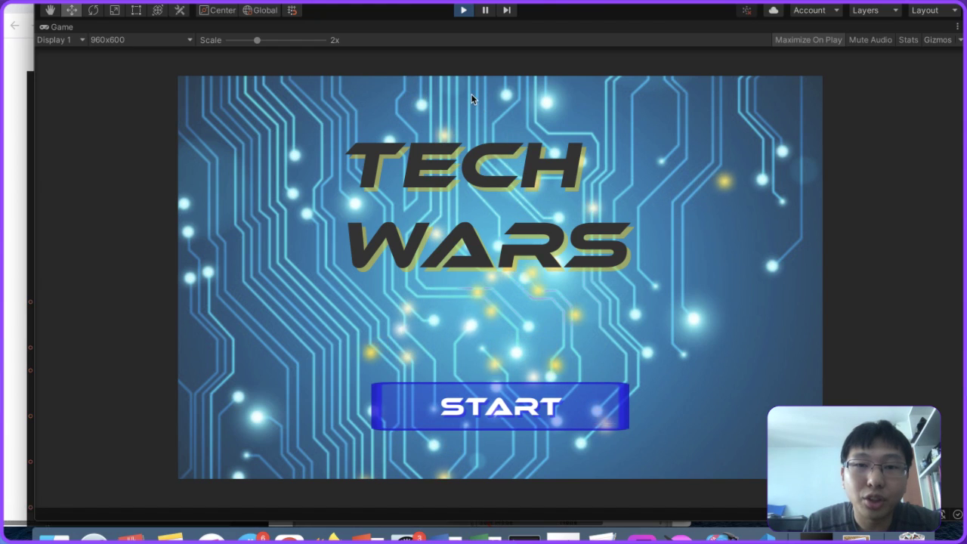
Step: Stop Play mode and Google 'button text change colour on mouseover unity'
left_click(463, 10)
left_click(17, 288)
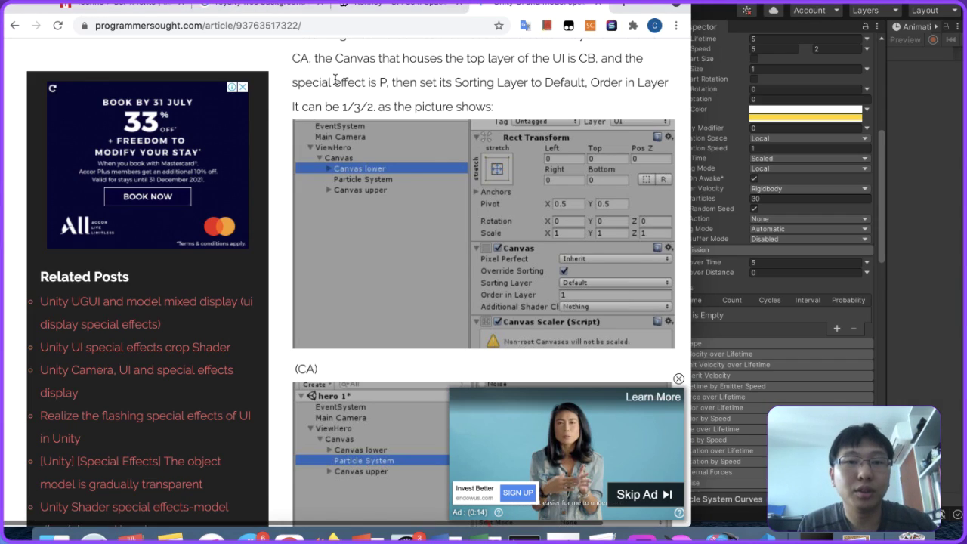
left_click(397, 27)
type("button te")
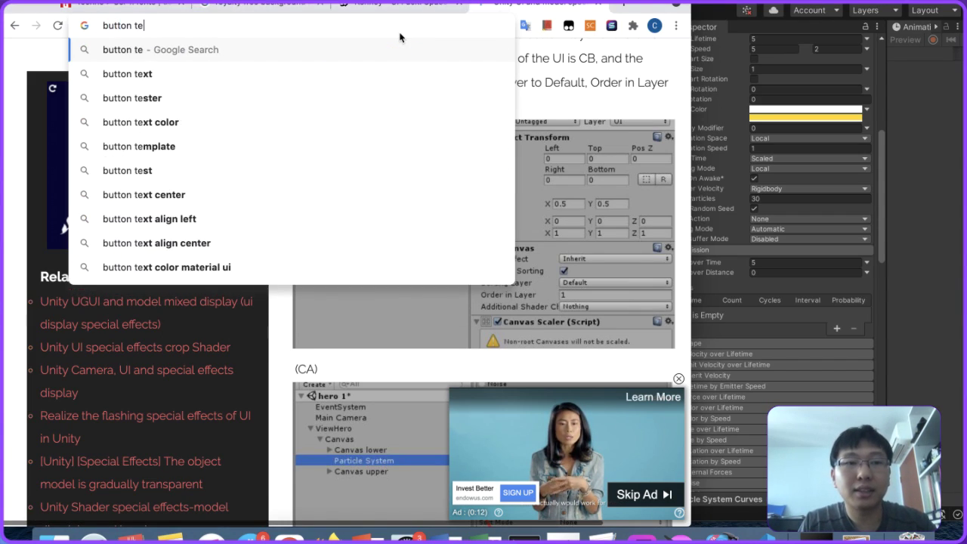
type("xt change colour o")
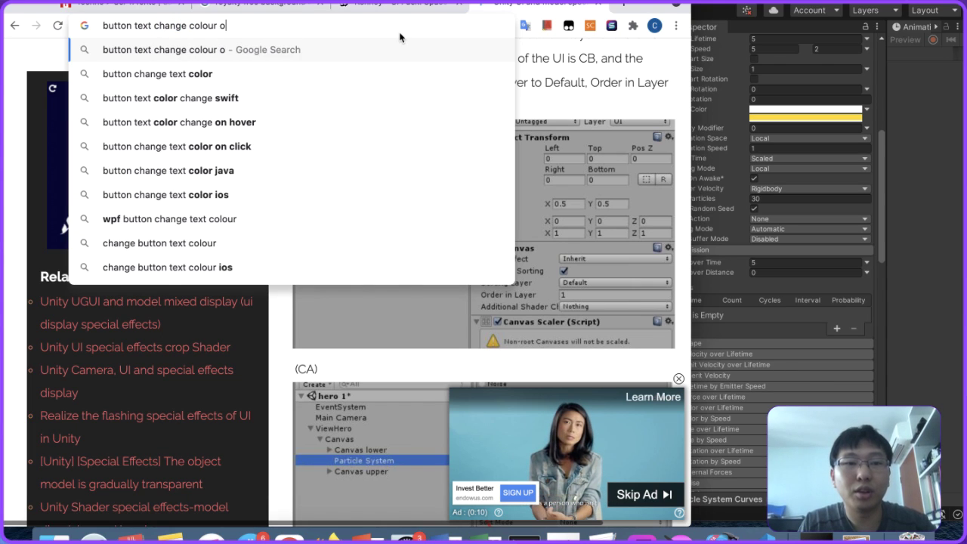
type("n mouseover unity")
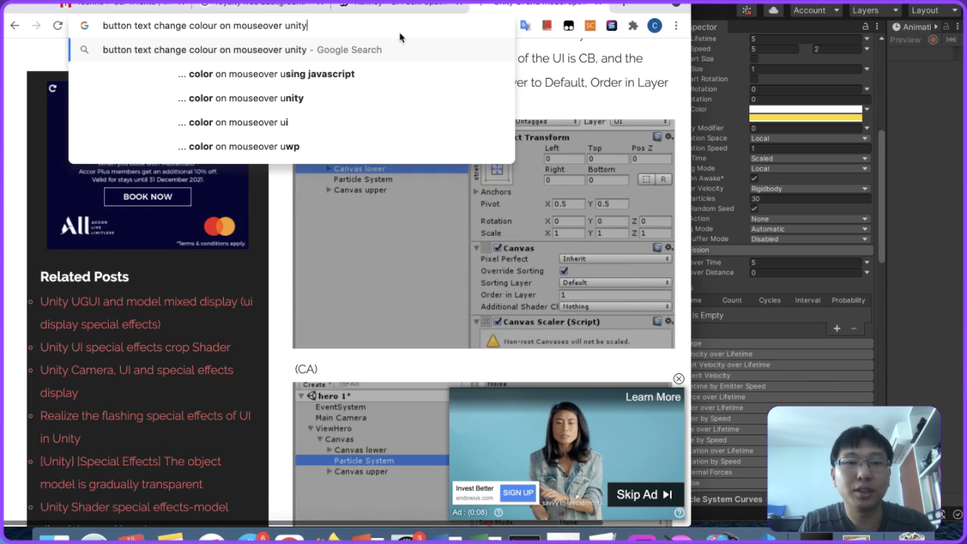
key("Return")
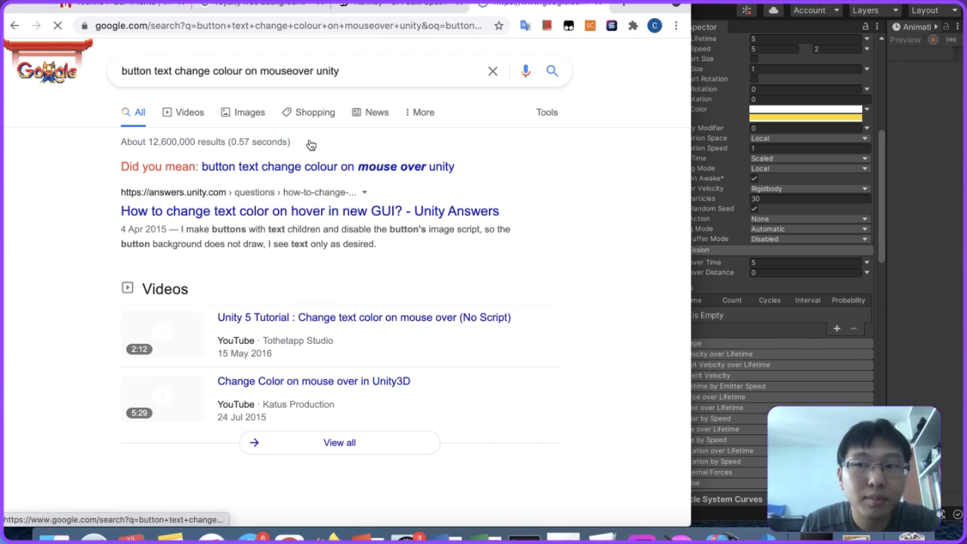
Step: Open the Unity Answers result and select its MenuButton hover-colour example code
left_click(292, 215)
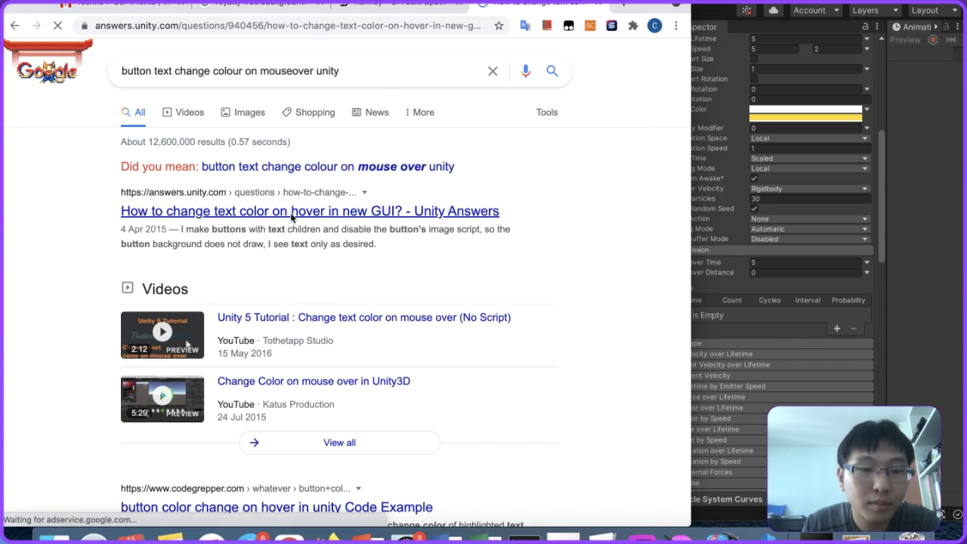
scroll(291, 215, "down", 3)
scroll(290, 215, "down", 3)
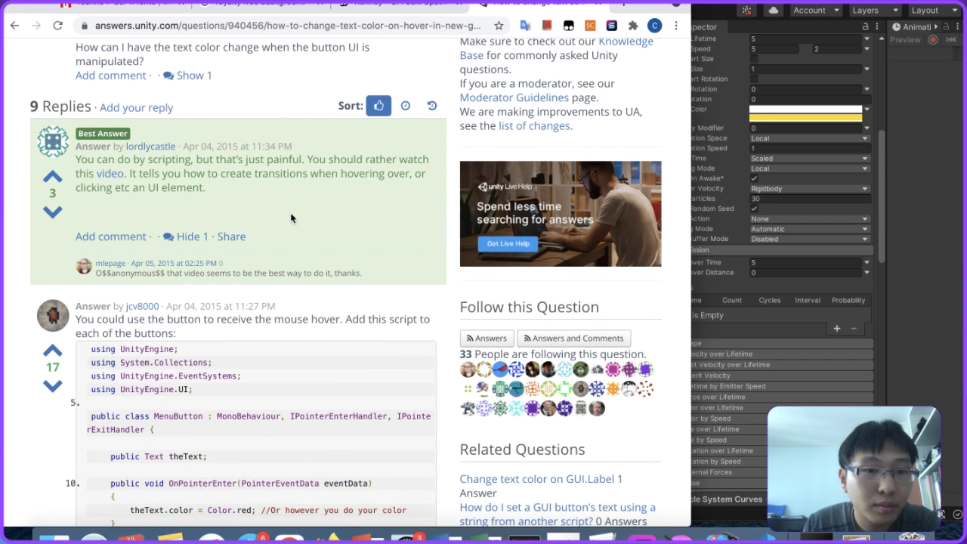
scroll(290, 217, "down", 5)
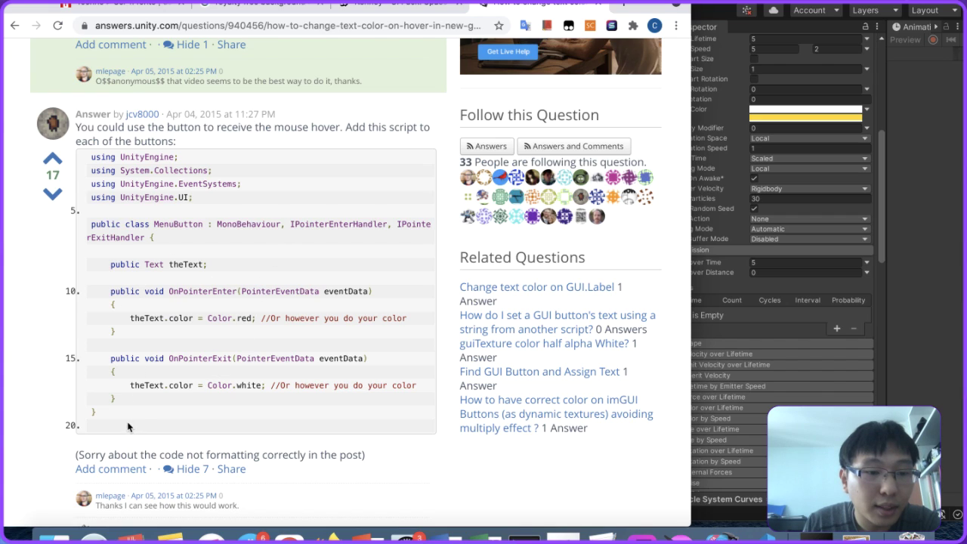
left_click_drag(95, 398, 79, 162)
key("super+c")
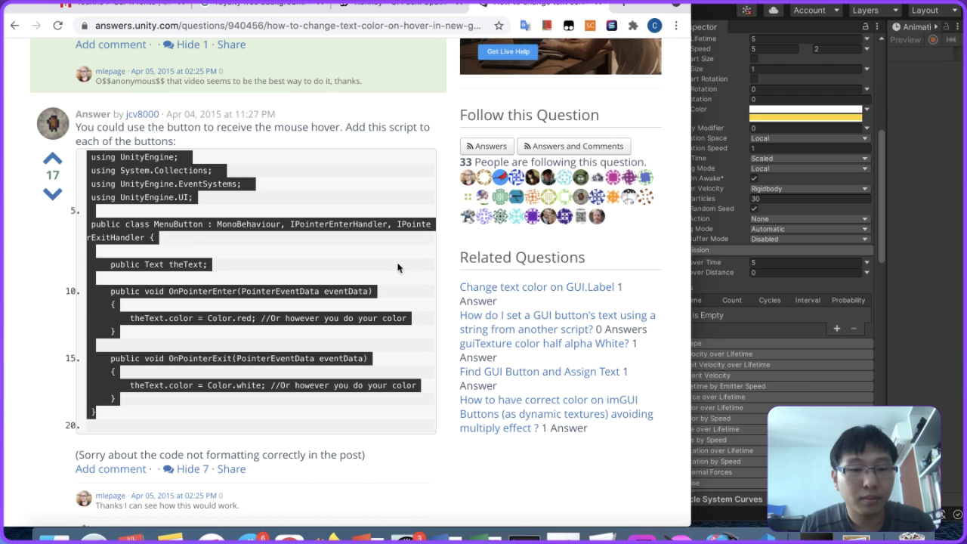
left_click(759, 397)
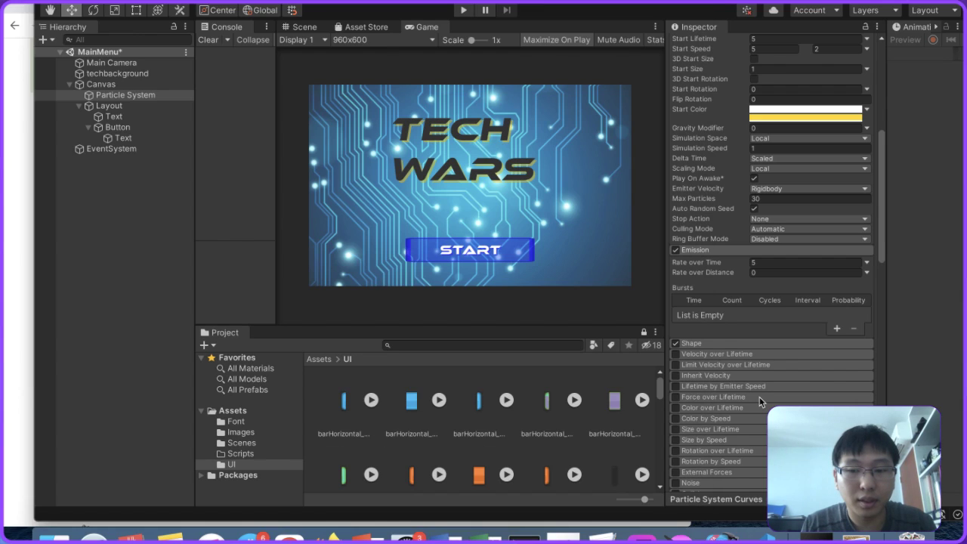
Step: Create a C# script named Button in Assets/Scripts and open it in the code editor
left_click(240, 453)
right_click(459, 440)
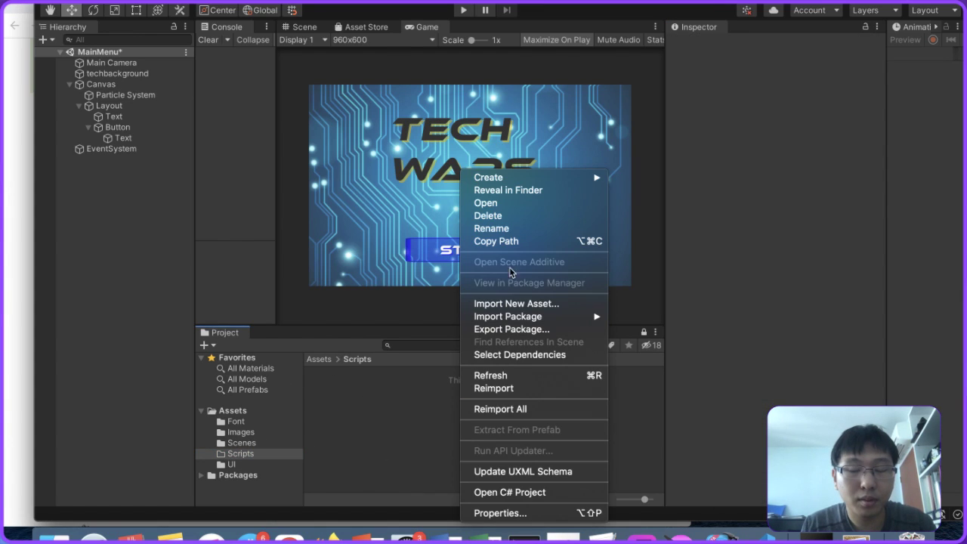
mouse_move(549, 176)
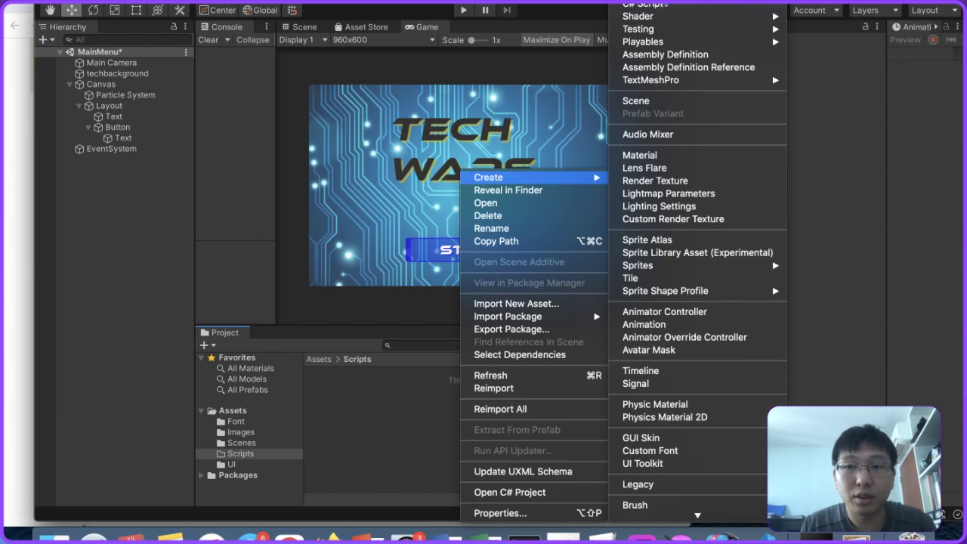
left_click(661, 7)
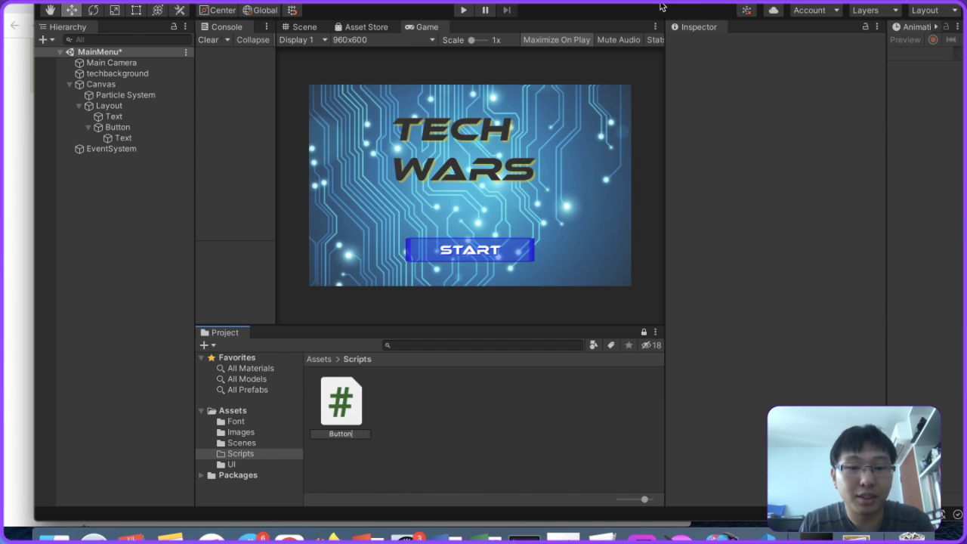
key("Return")
double_click(356, 401)
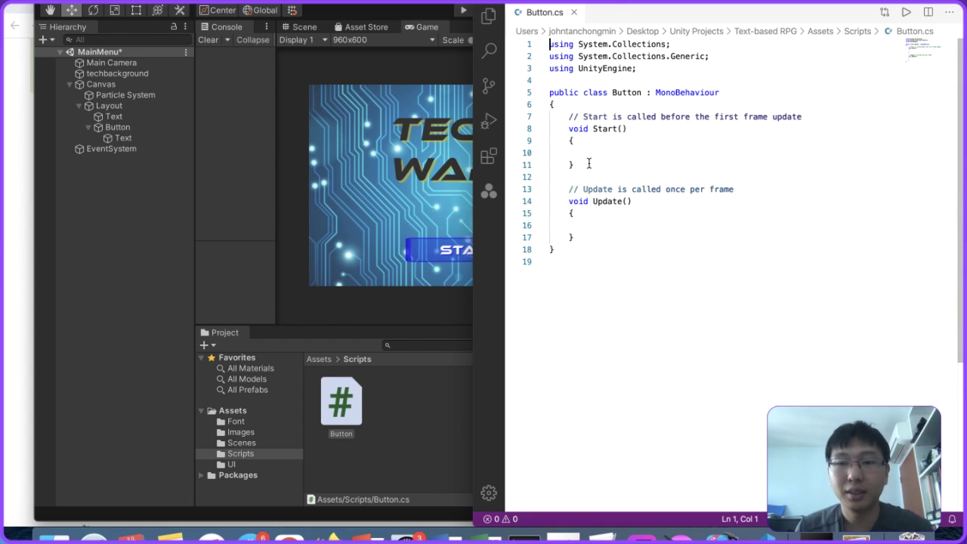
Step: Replace the template Start and Update methods with the pasted hover-colour code, removing duplicate usings
left_click_drag(575, 239, 508, 126)
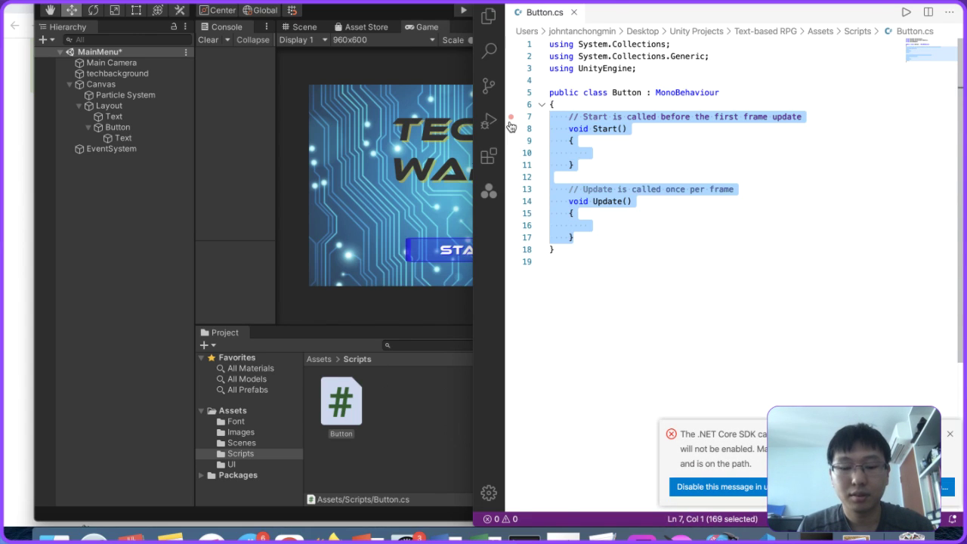
key("super+v")
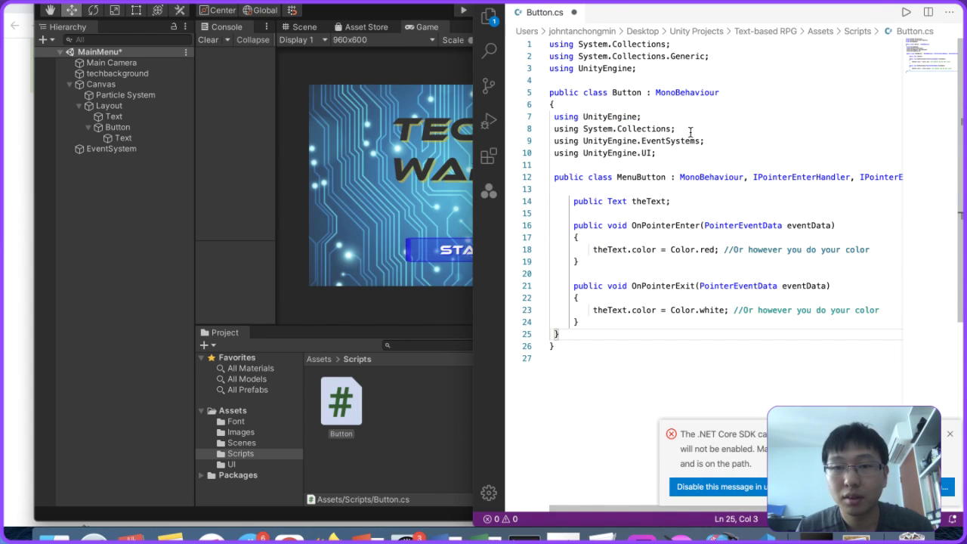
left_click_drag(692, 153, 550, 115)
key("BackSpace")
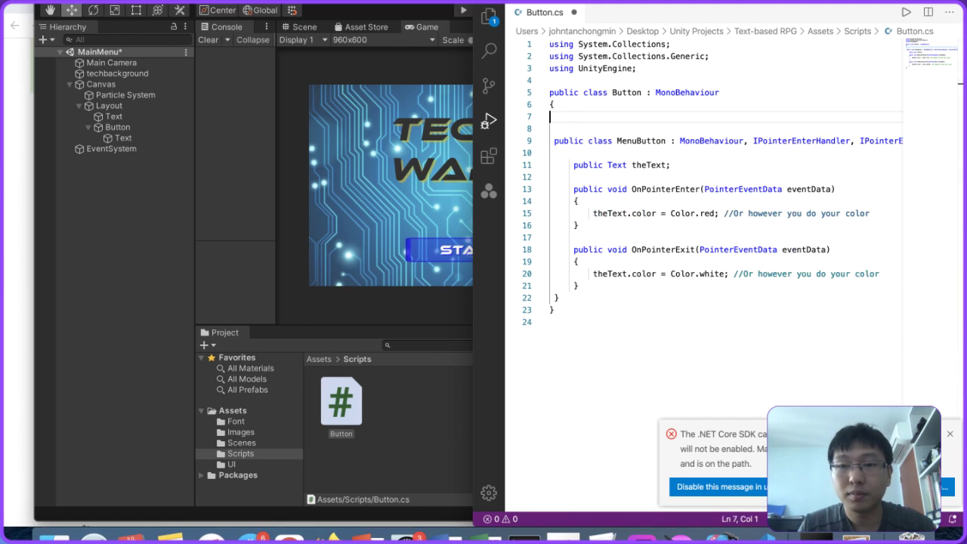
key("BackSpace")
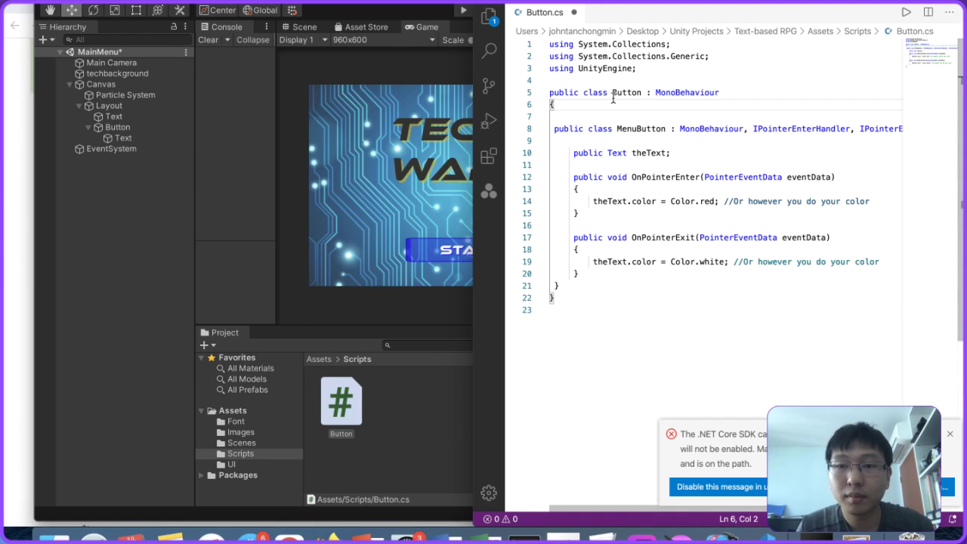
Step: Move MenuButton's base class and pointer interface list onto the Button class declaration
left_click(617, 128)
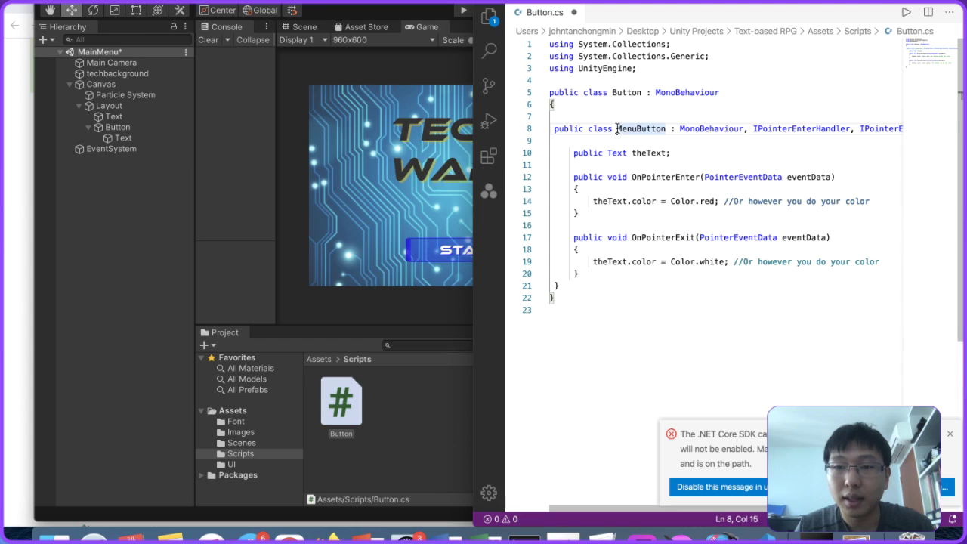
left_click_drag(680, 128, 542, 141)
key("ctrl+x")
double_click(687, 93)
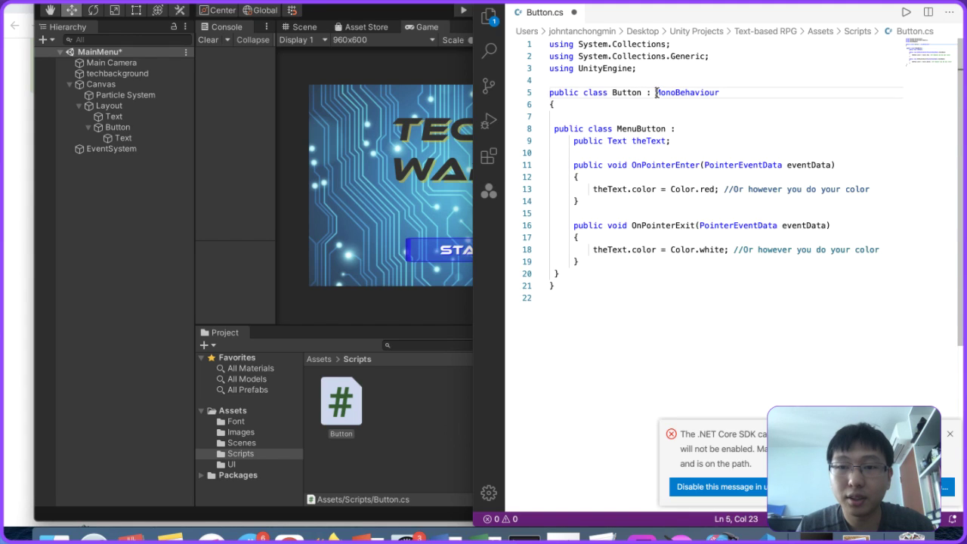
key("ctrl+v")
key("BackSpace")
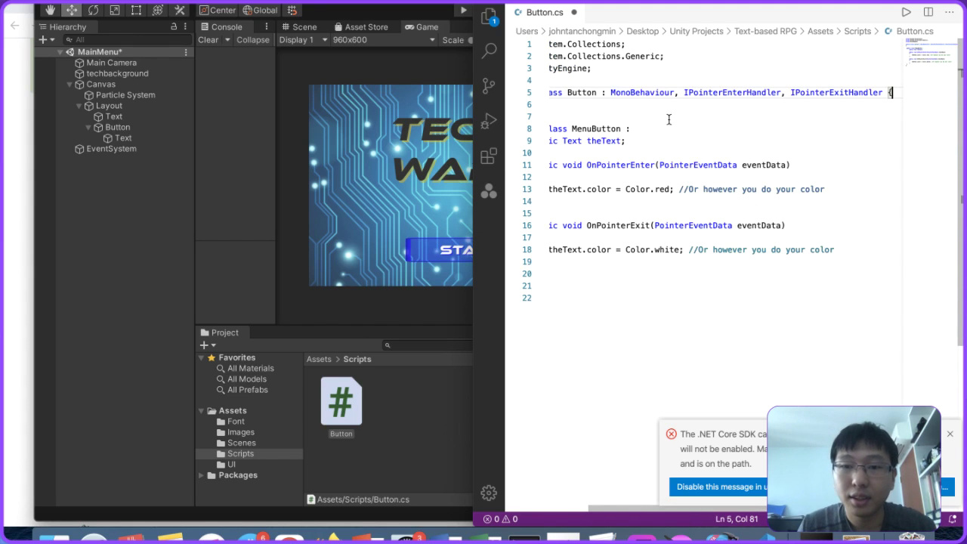
scroll(662, 123, "left", 2)
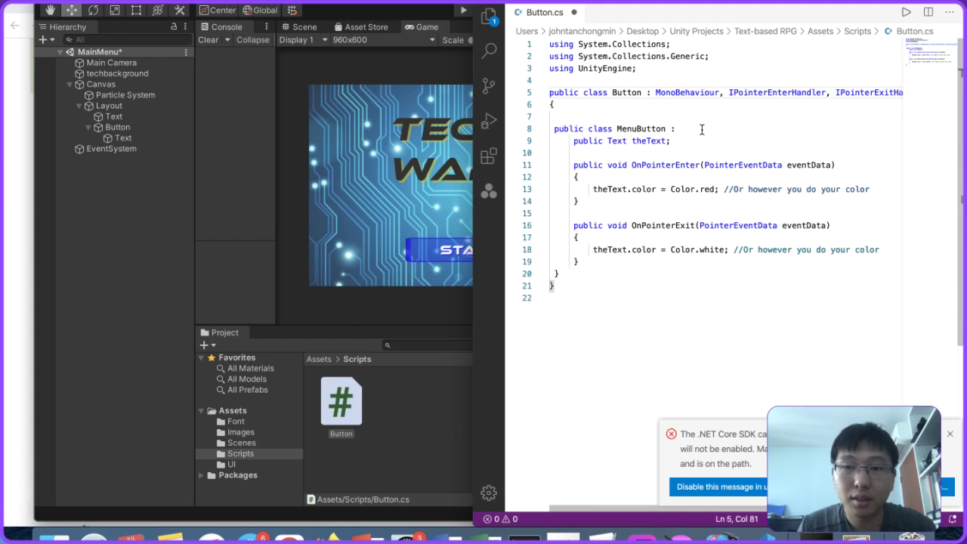
Step: Delete the leftover MenuButton class line and stray brace, and outdent the class members
left_click_drag(702, 130, 550, 129)
key("BackSpace")
key("BackSpace")
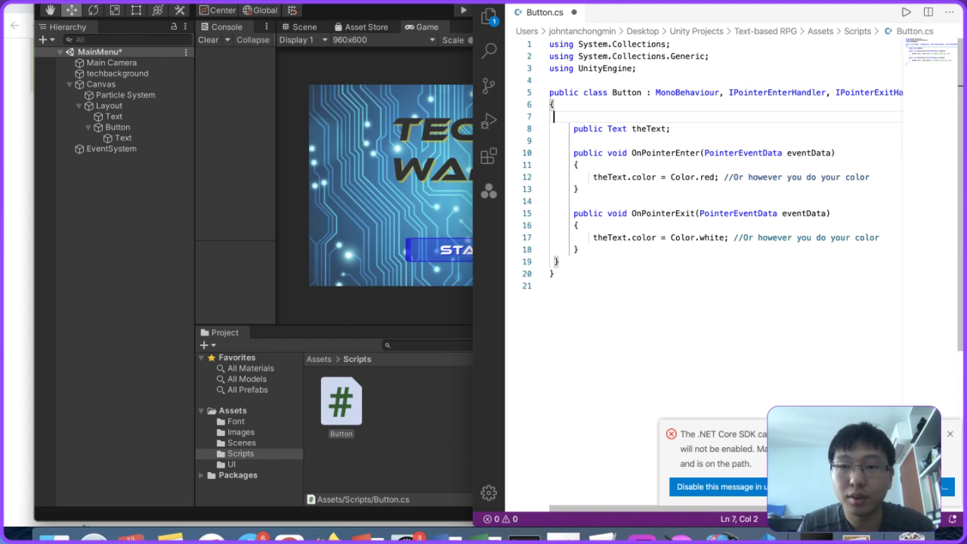
left_click_drag(581, 261, 549, 128)
key("BackSpace")
left_click(601, 248)
key("shift+Tab")
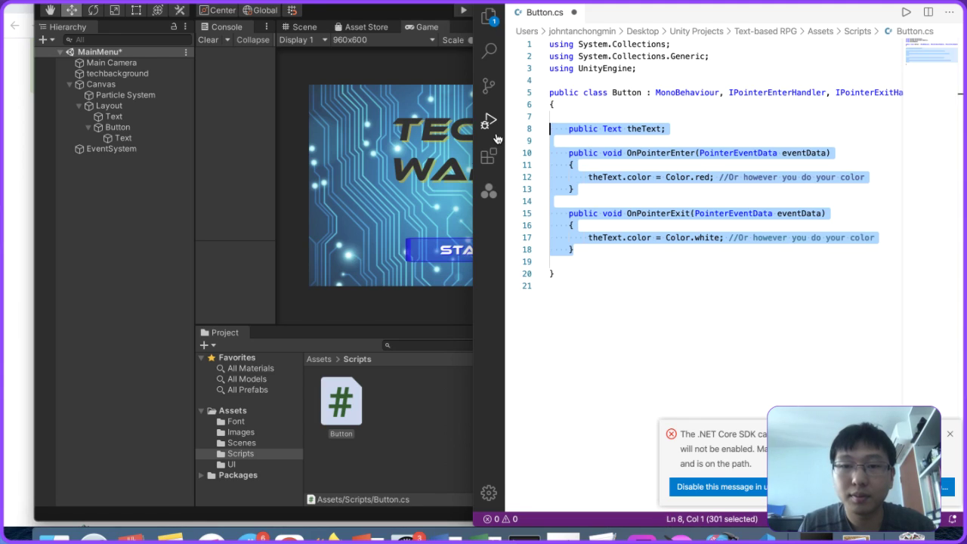
left_click(714, 153)
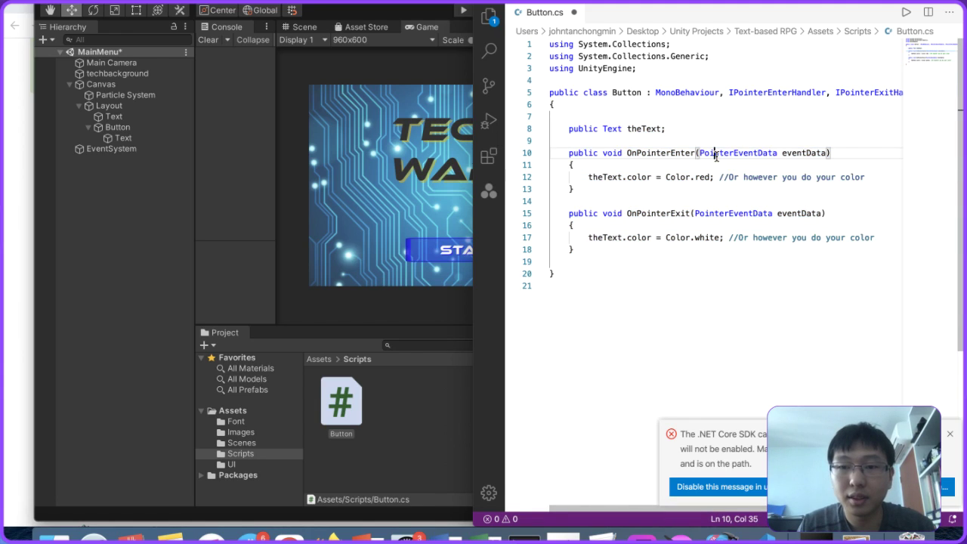
Step: Rename the theText field to Text and add 'using UnityEngine.UI;' to the imports
left_click(649, 128)
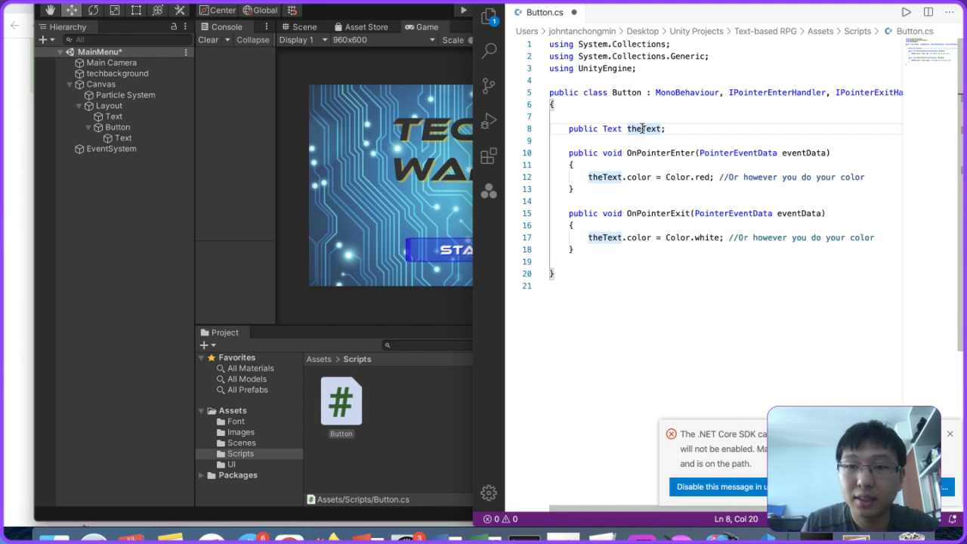
double_click(650, 128)
type("Text")
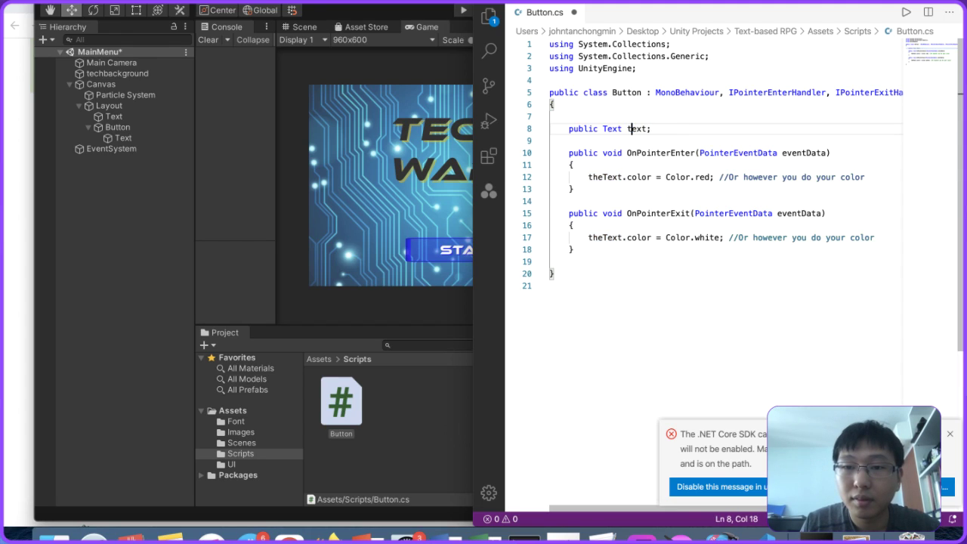
left_click(674, 68)
key("Return")
type("using")
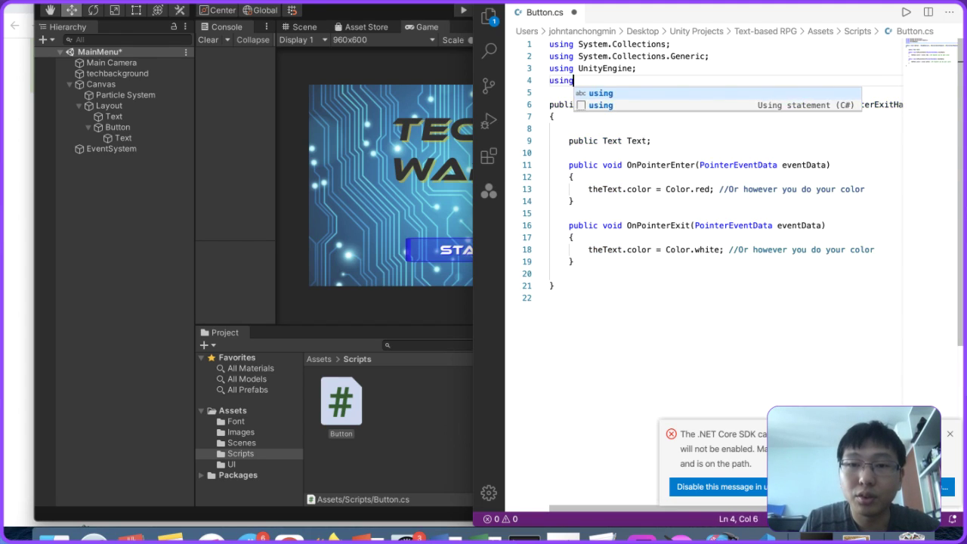
type(" UnityEngine.")
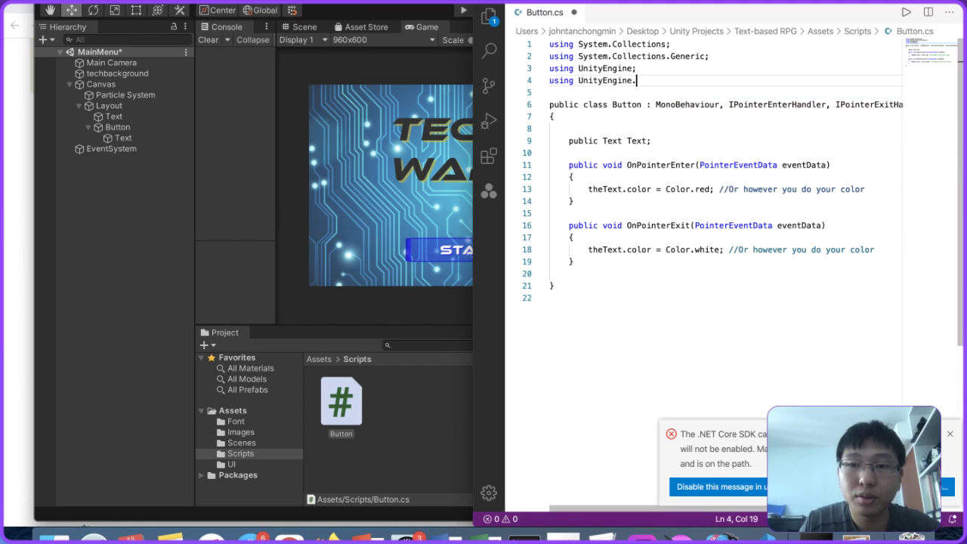
type("UI;")
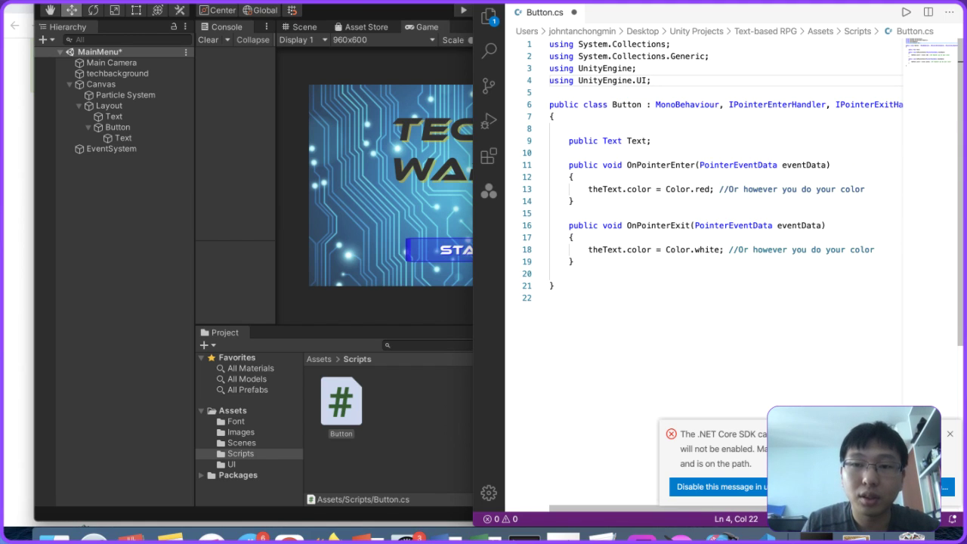
left_click(58, 310)
key("super+Tab")
Step: Copy 'using UnityEngine.EventSystems' from the Answers page into Button.cs below line 2
left_click(214, 208)
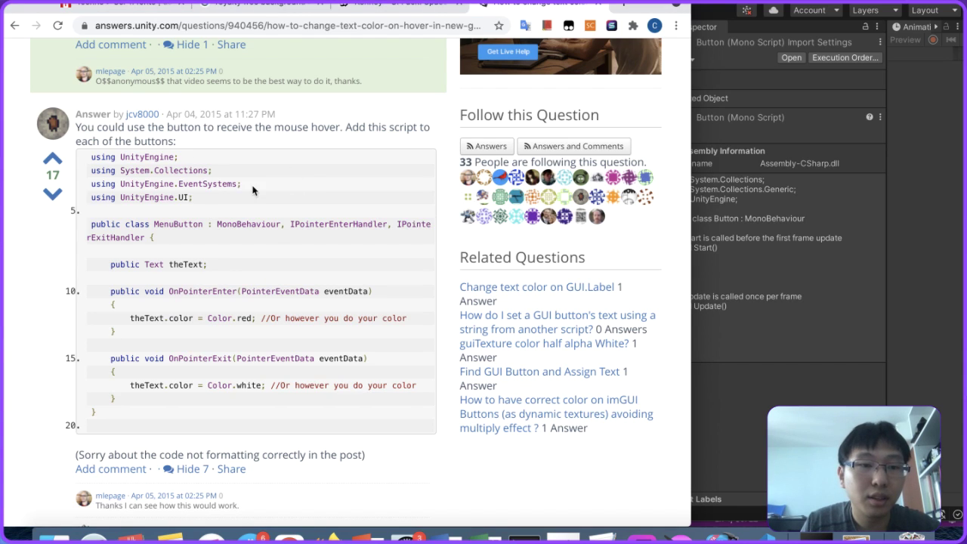
left_click_drag(265, 189, 77, 187)
key("ctrl+Up")
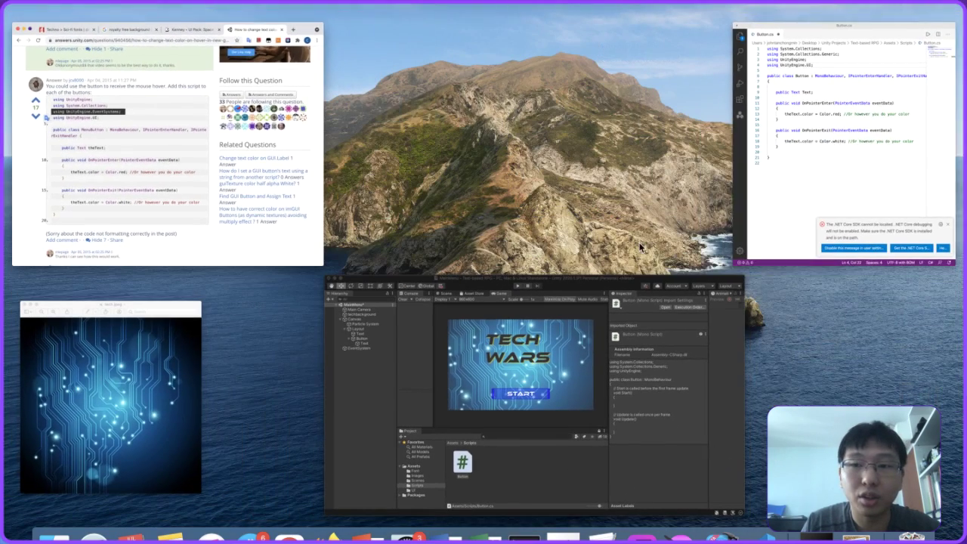
left_click(843, 144)
left_click(722, 56)
key("Return")
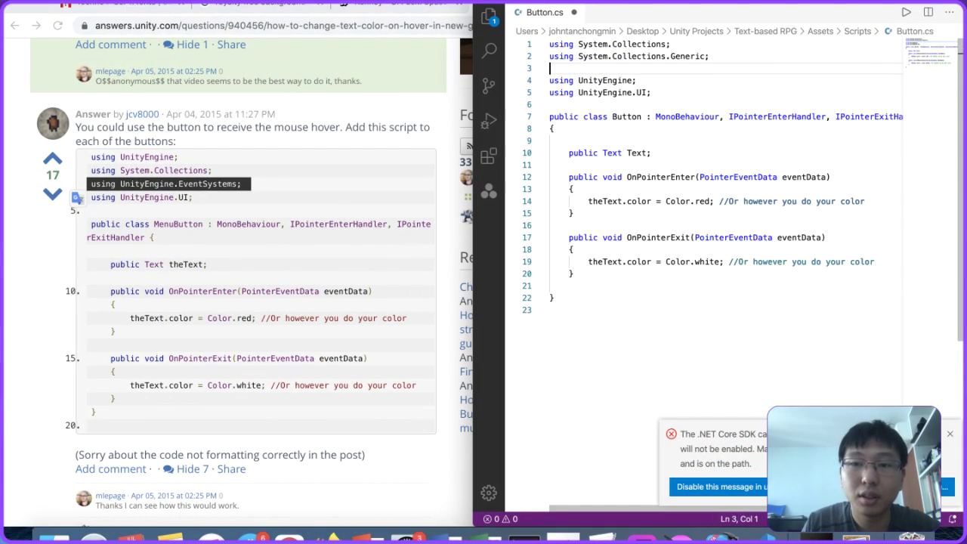
key("ctrl+v")
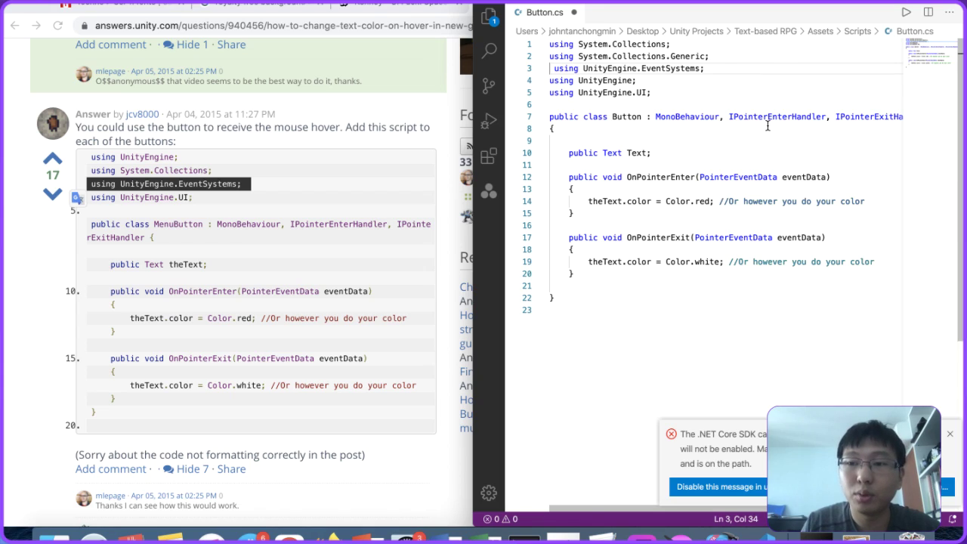
Step: Change the colour name red on line 14 to green
scroll(767, 125, "right", 2)
scroll(883, 146, "left", 2)
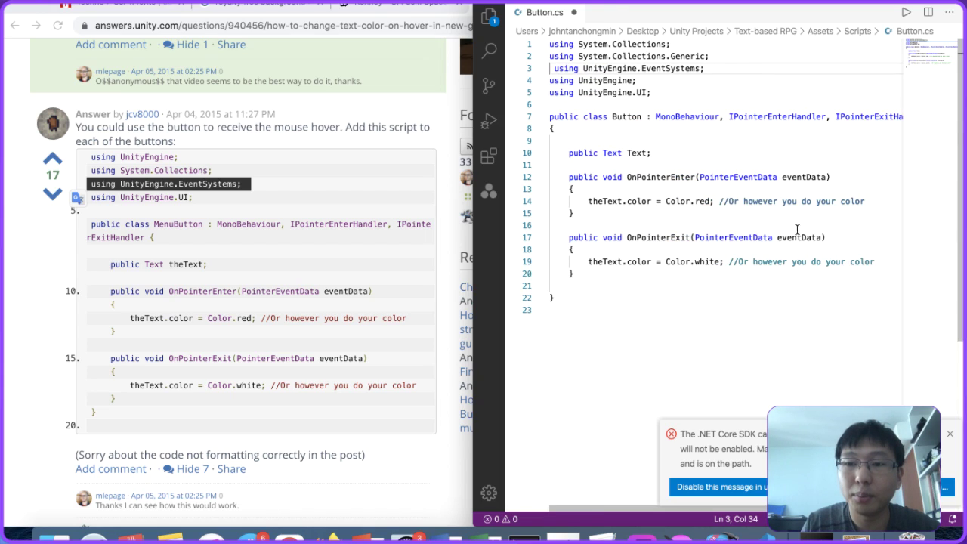
double_click(702, 201)
key("BackSpace")
type("green")
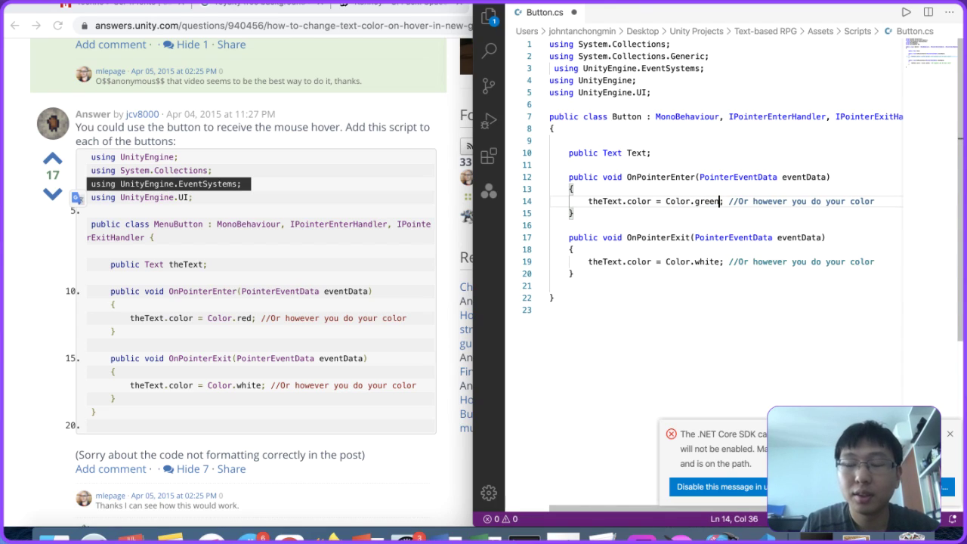
Step: Add a 'public Color32 enterColor, exitColor;' field and use enterColor instead of Color.green
left_click(644, 155)
key("Return")
type("pu")
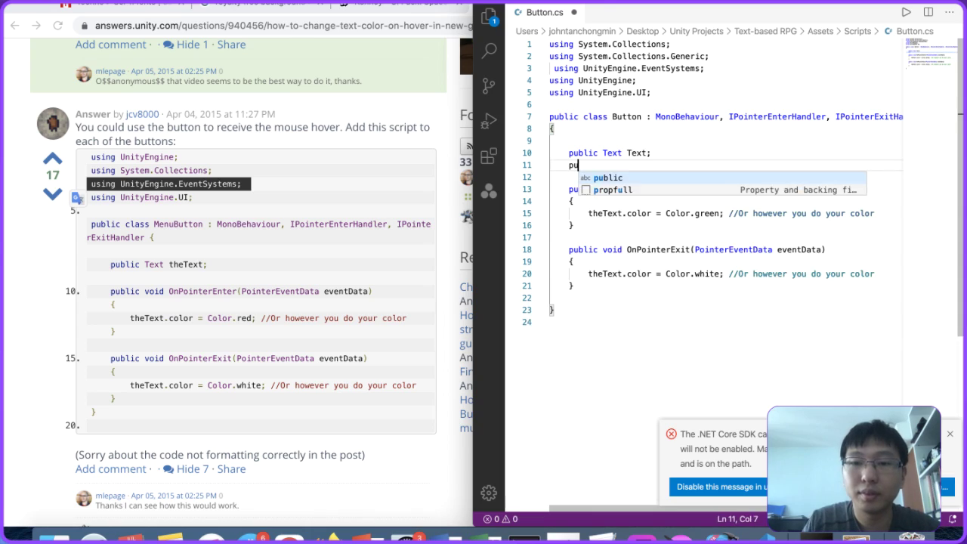
type("blic Color32")
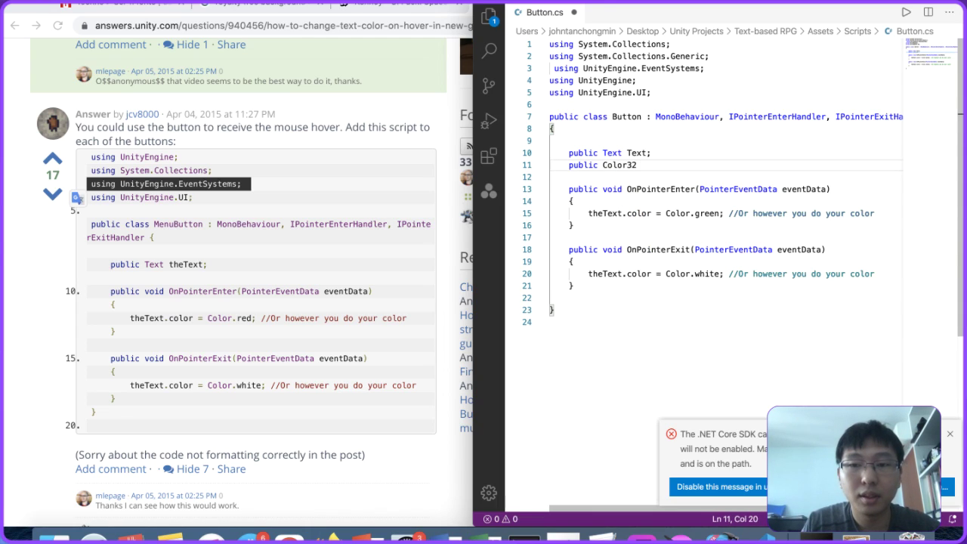
type(" en")
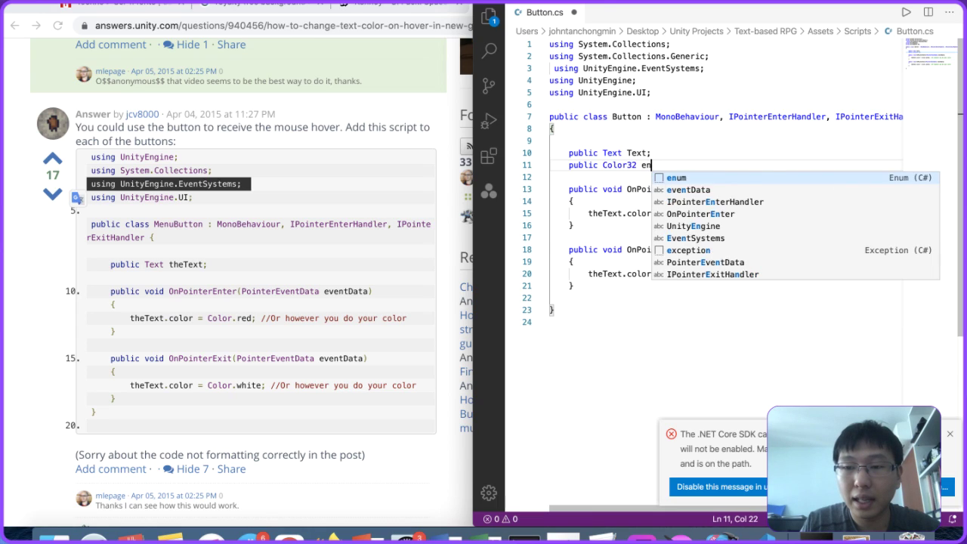
type("ter,Co")
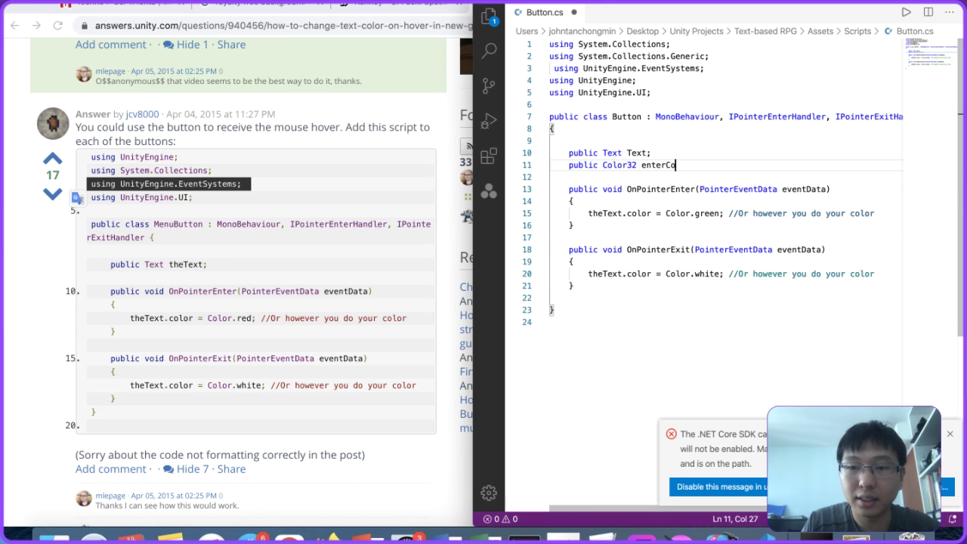
type("lor, exitColor;")
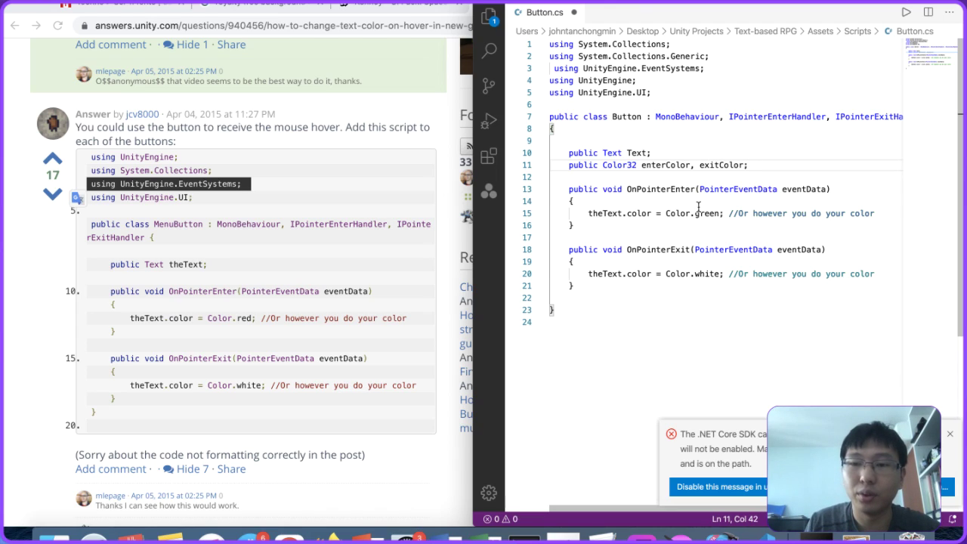
left_click_drag(665, 213, 725, 214)
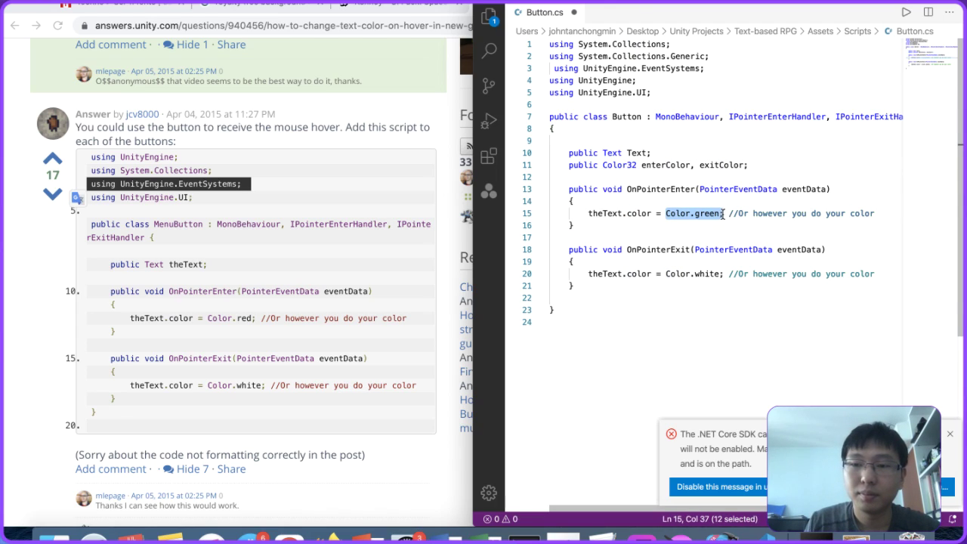
key("shift+Left")
type("enterC")
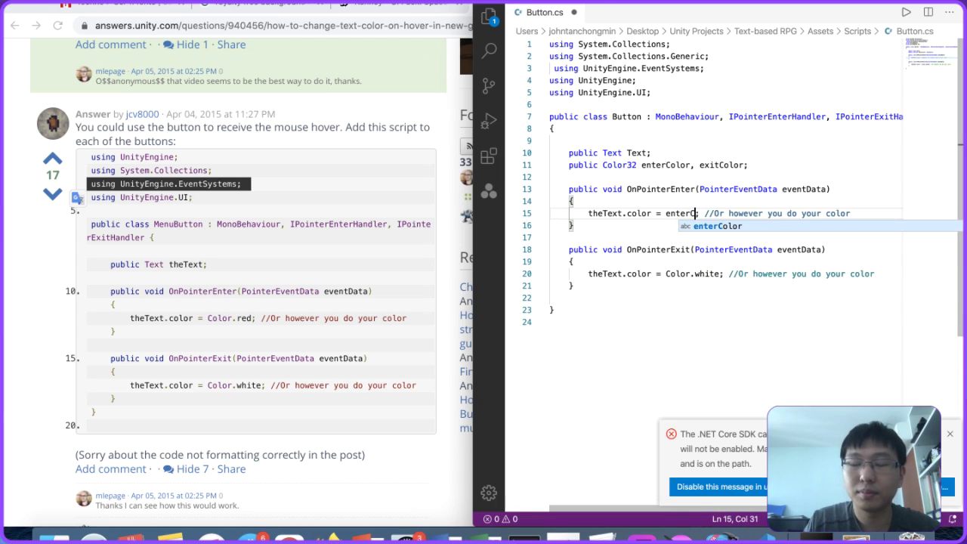
type("olor")
Step: Replace Color.white with exitColor, then save and close Button.cs
left_click(666, 274)
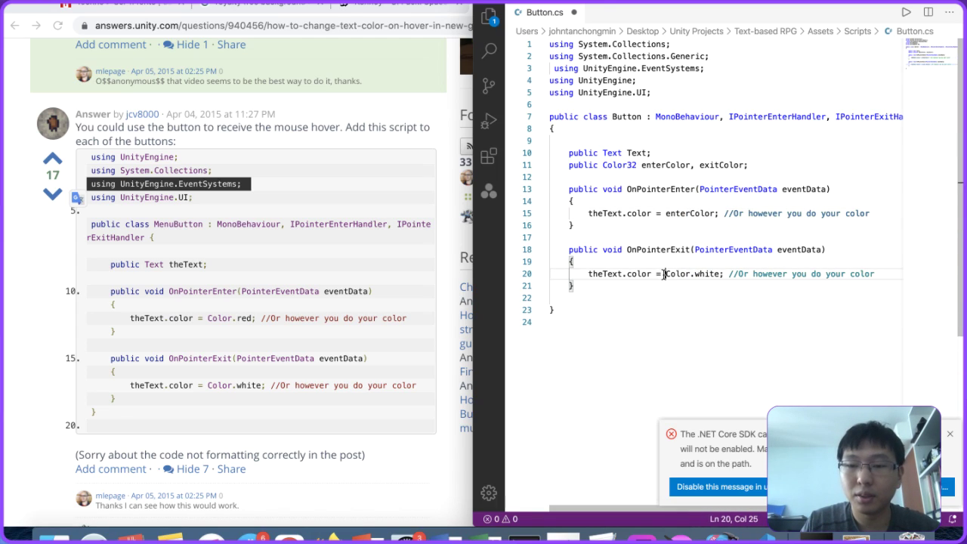
left_click_drag(665, 273, 719, 274)
type("exitColor")
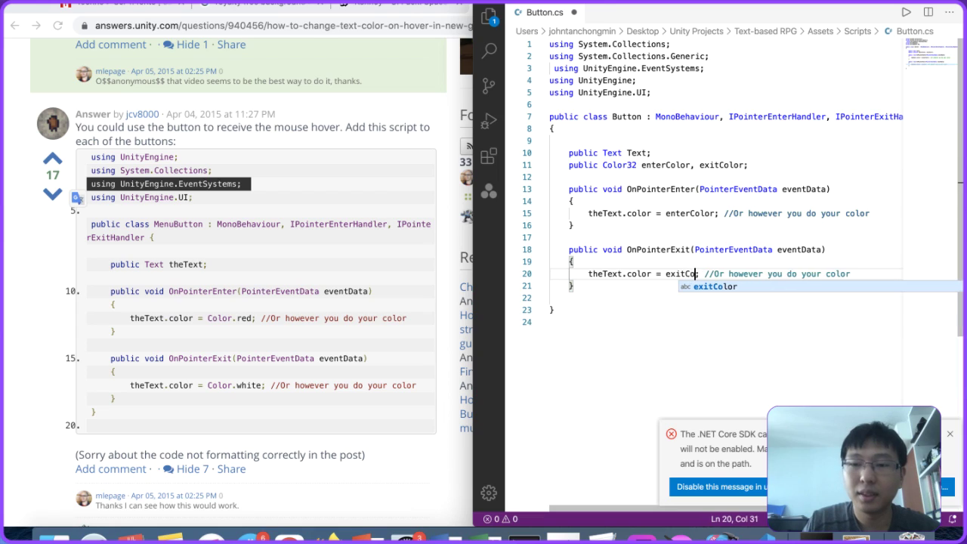
key("Escape")
key("super+w")
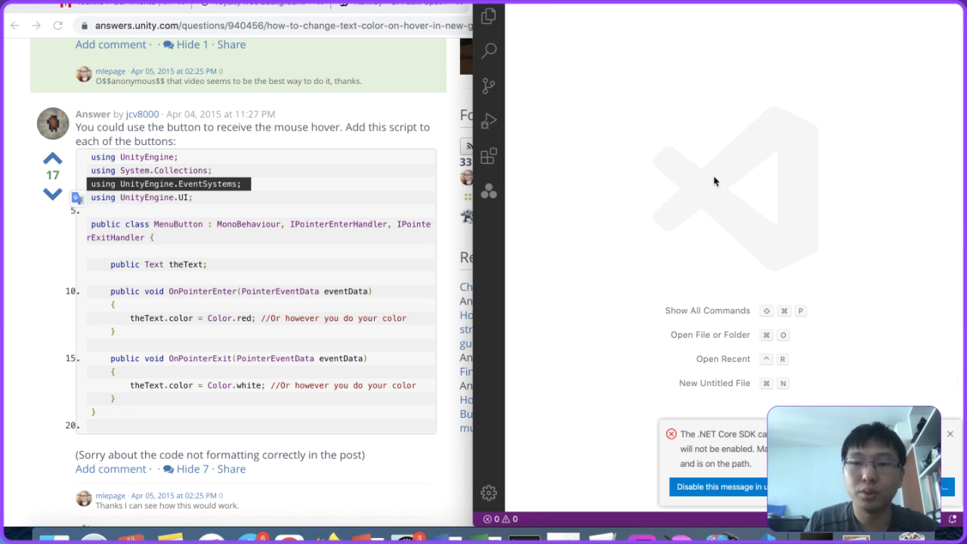
key("super+h")
Step: Widen the Unity console to read the CS1519 error and open Button.cs from it
left_click(744, 85)
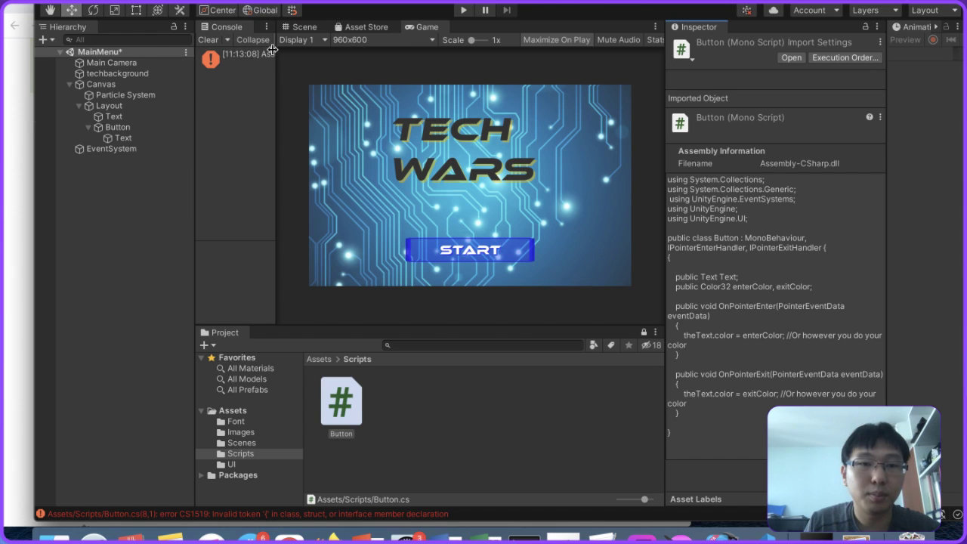
left_click_drag(275, 52, 374, 49)
left_click(323, 57)
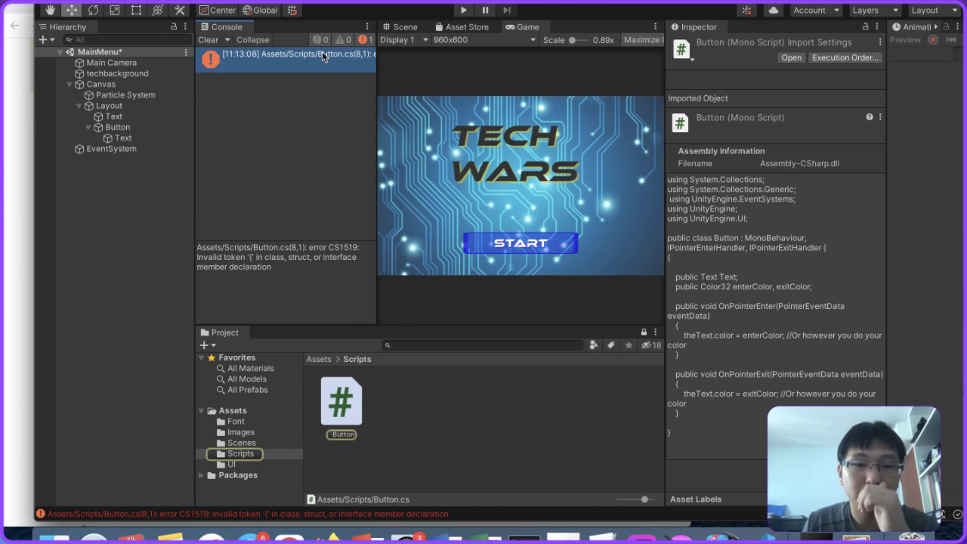
double_click(322, 59)
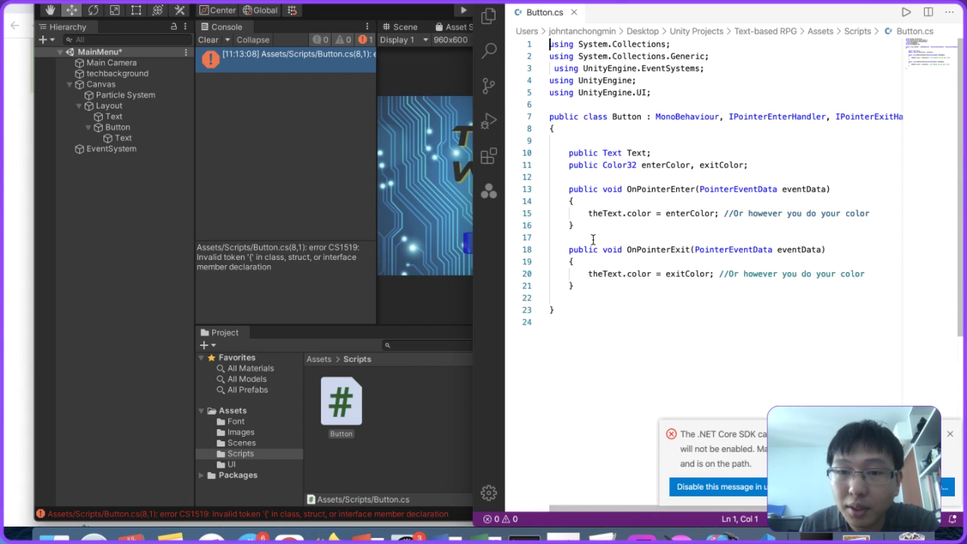
Step: Try joining the class's opening brace onto the class line, then undo the change
left_click(601, 131)
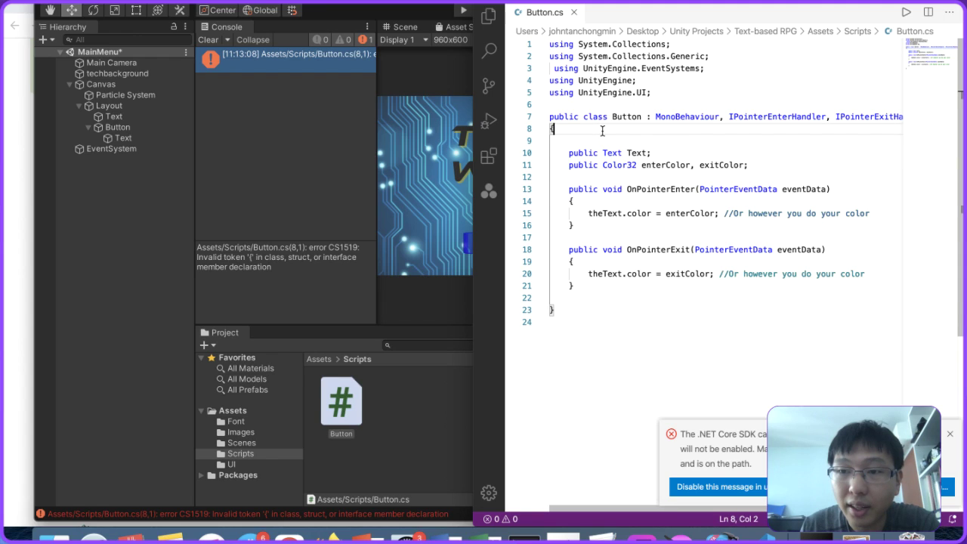
scroll(602, 131, "right", 3)
scroll(602, 131, "left", 3)
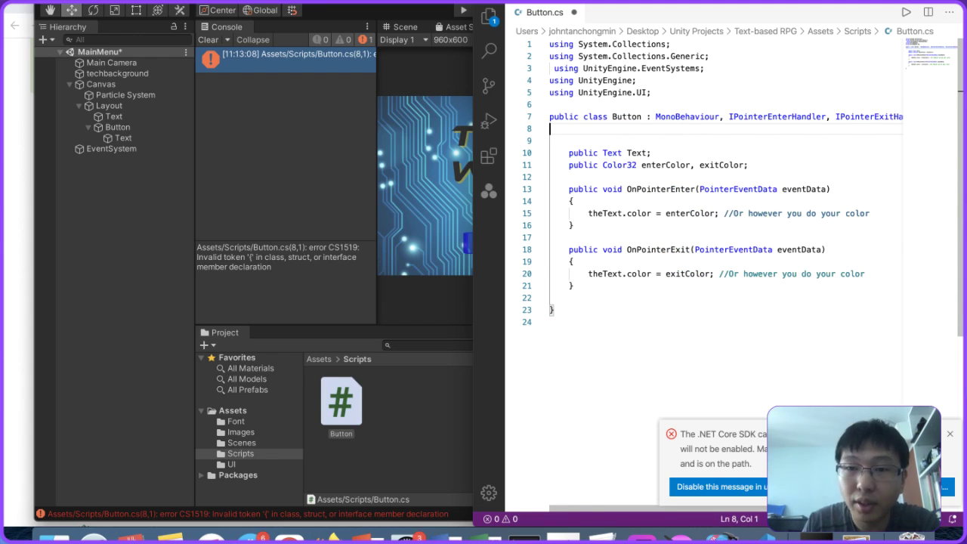
key("BackSpace")
key("BackSpace")
type("{")
left_click(882, 105)
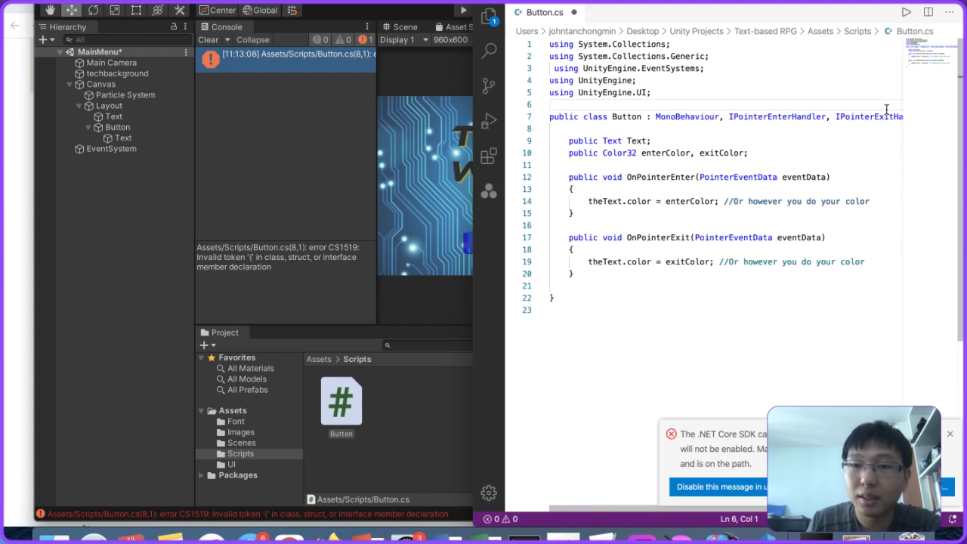
key("super+z")
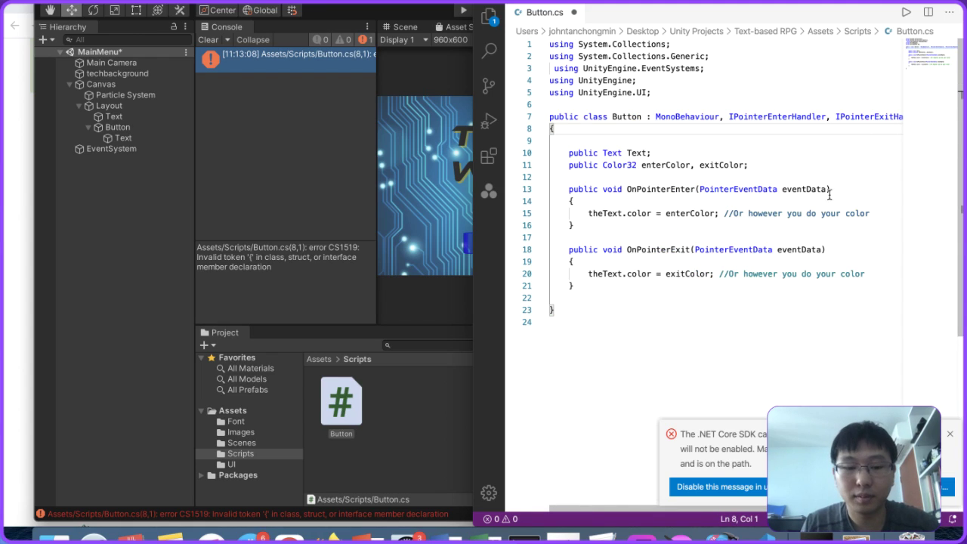
left_click(821, 213)
Step: Check the second compile error's details in Unity, then return to Button.cs
left_click(331, 243)
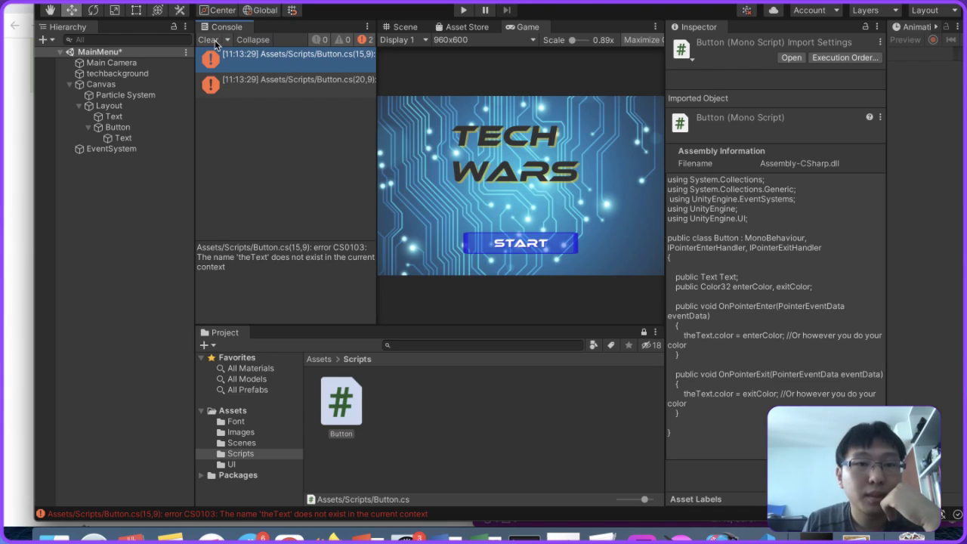
left_click(287, 80)
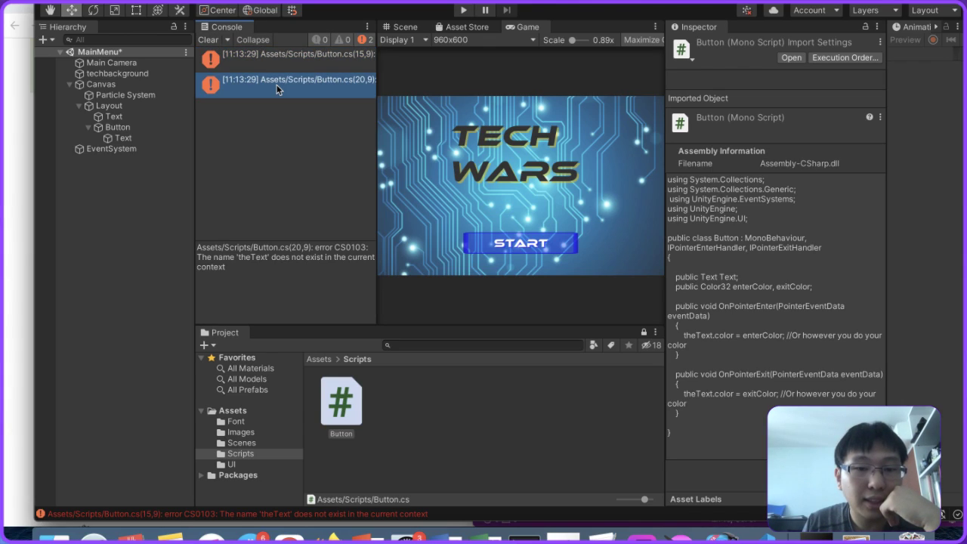
key("ctrl+Up")
left_click(880, 166)
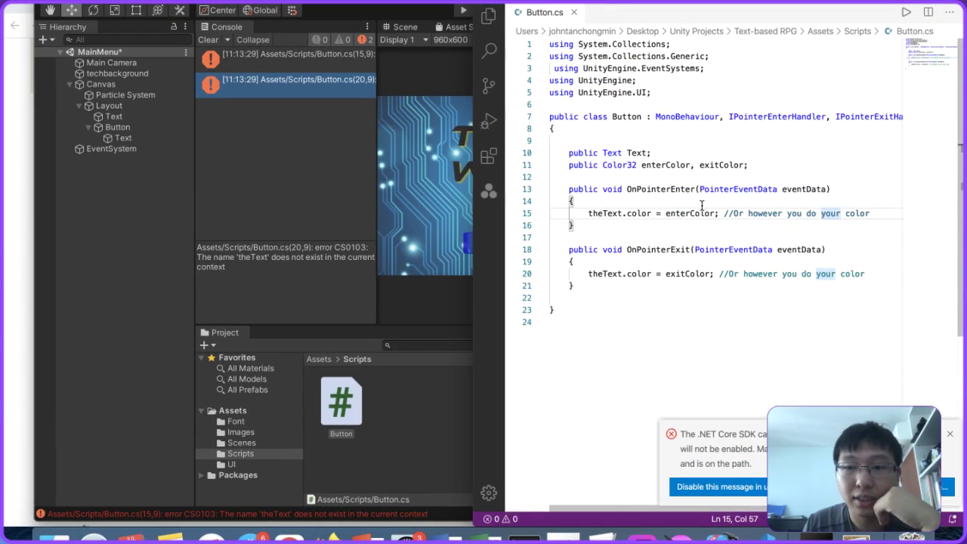
Step: Rename the field Text to text and change theText to text on lines 15 and 20
left_click(610, 216)
left_click(628, 153)
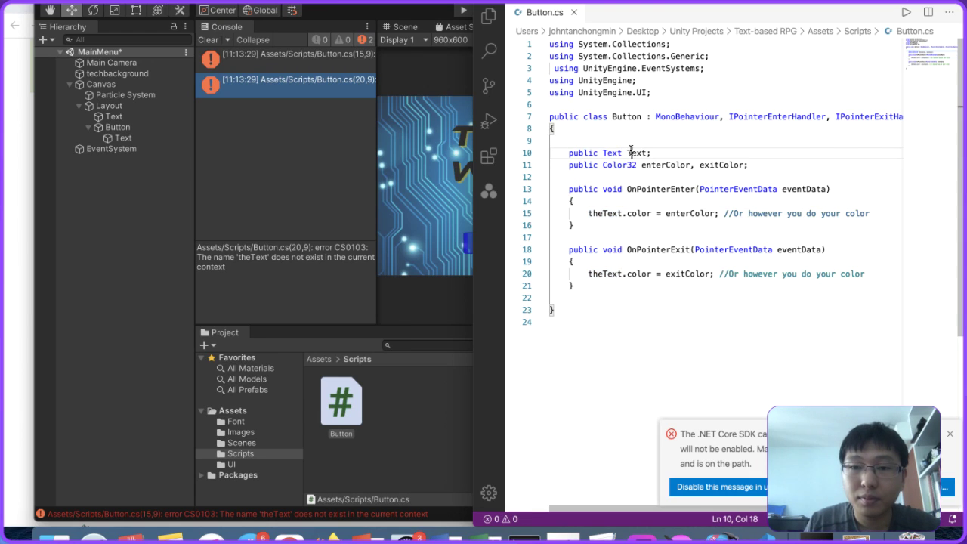
key("BackSpace")
type("t")
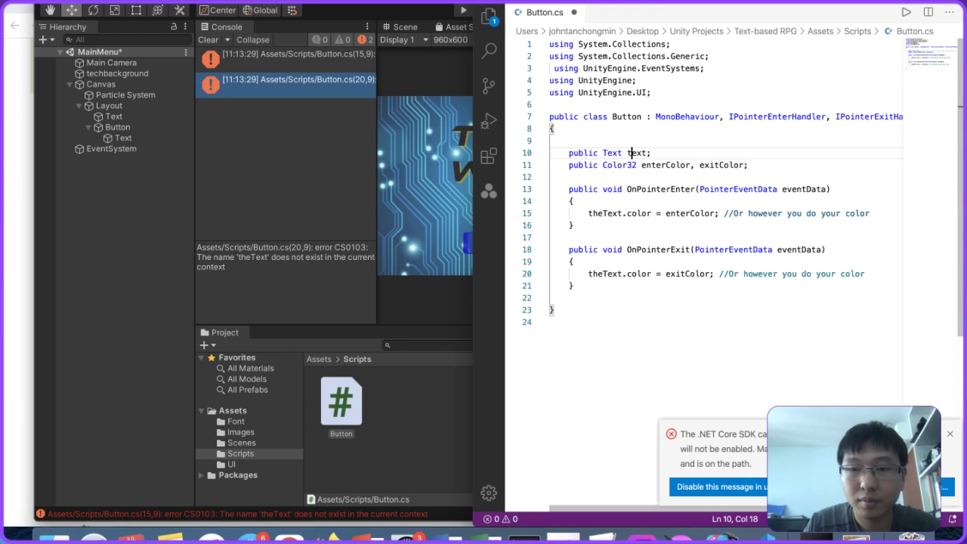
double_click(604, 211)
type("text")
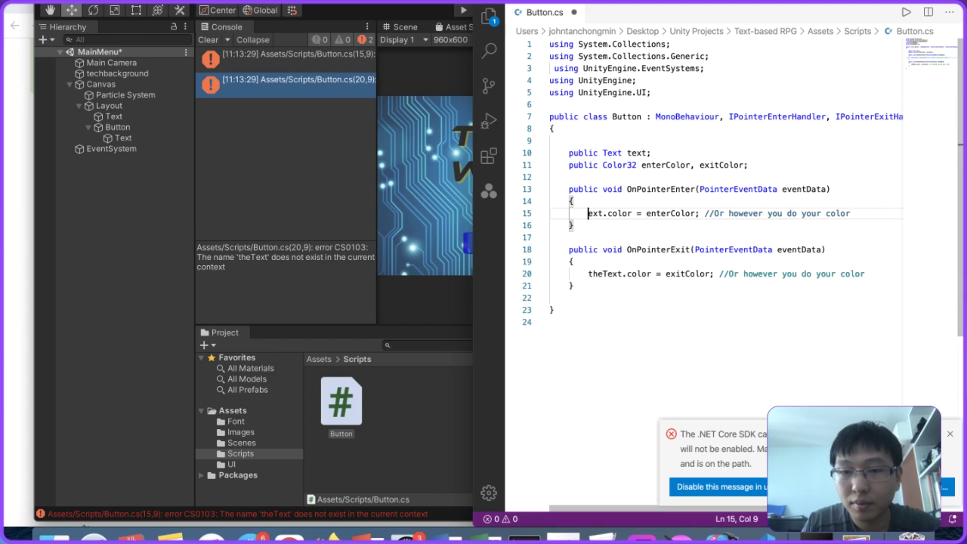
left_click(608, 275)
key("BackSpace")
key("BackSpace")
key("BackSpace")
key("BackSpace")
type("t")
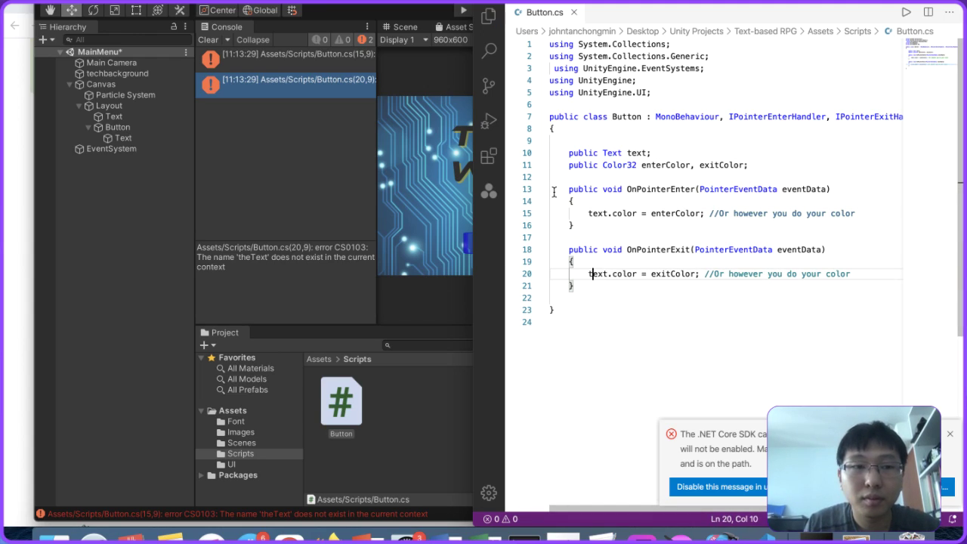
left_click(111, 144)
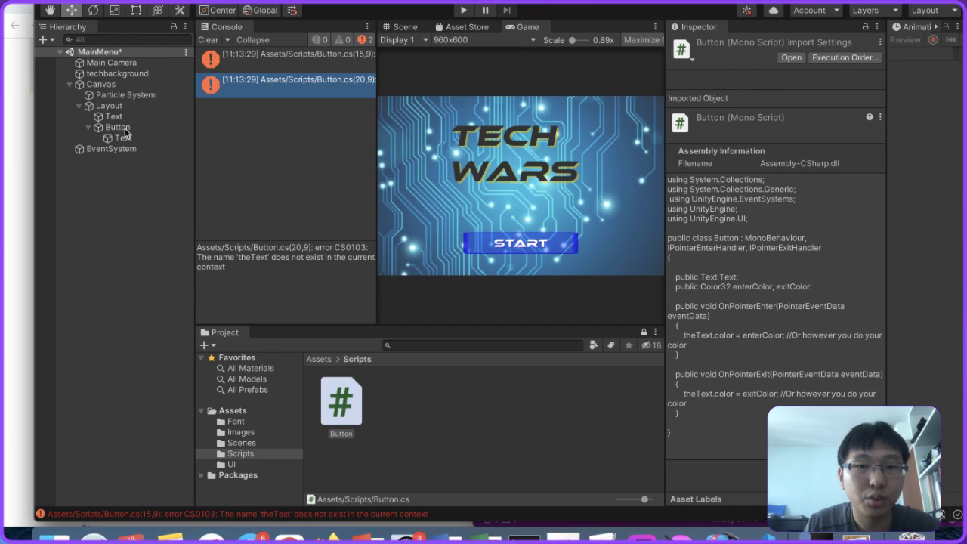
Step: Add the Button script to the Button object and assign the START Text object to it
left_click(125, 134)
left_click(120, 127)
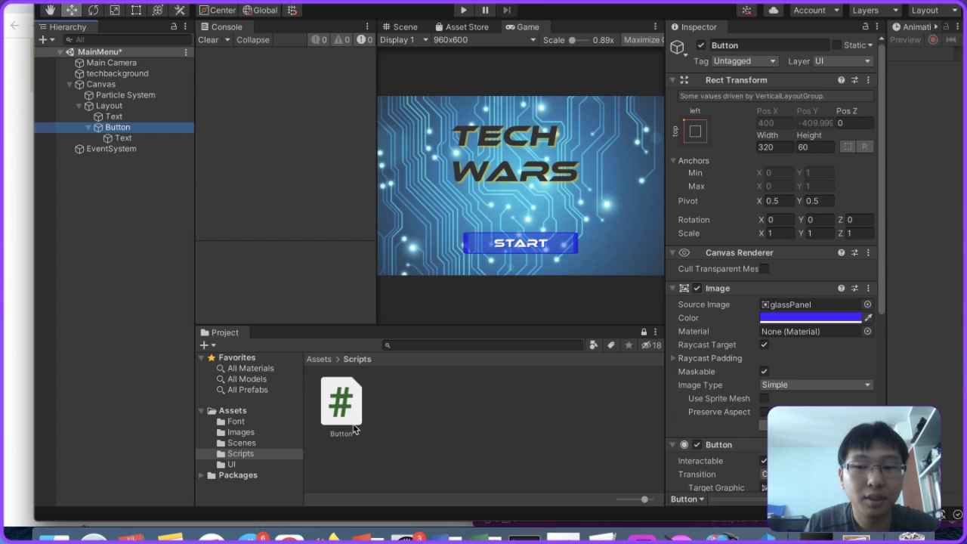
left_click_drag(355, 413, 718, 444)
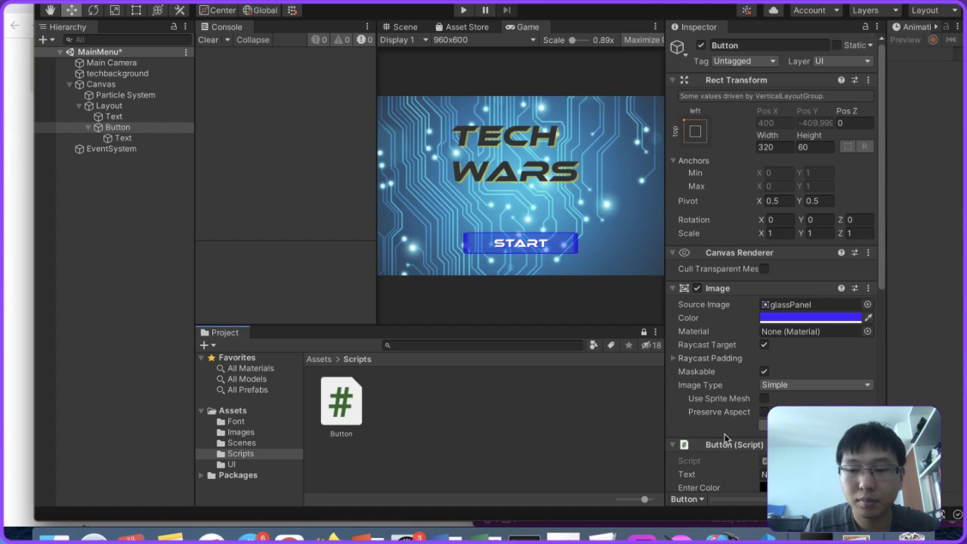
scroll(721, 442, "down", 5)
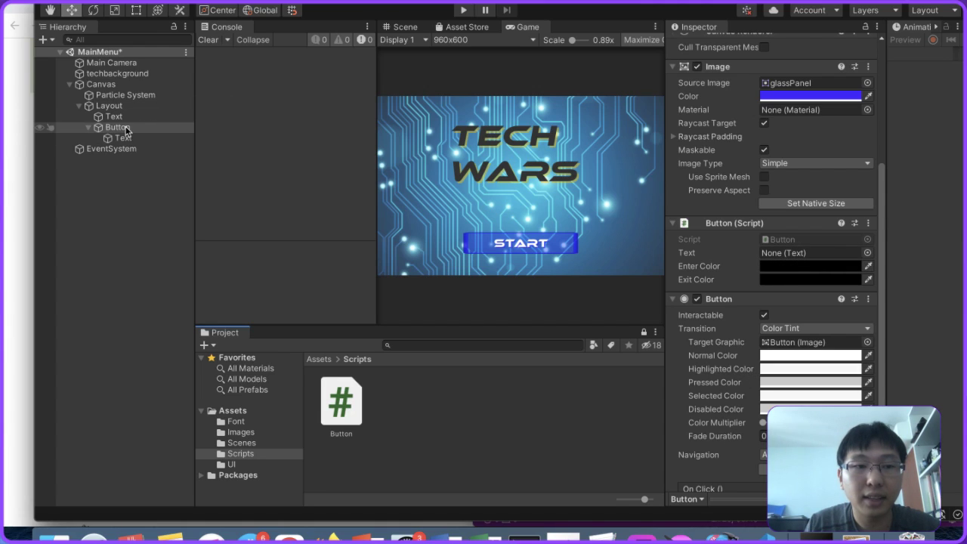
left_click_drag(123, 138, 824, 253)
Step: Set the script's Exit Color to white and Enter Color to teal
left_click(805, 279)
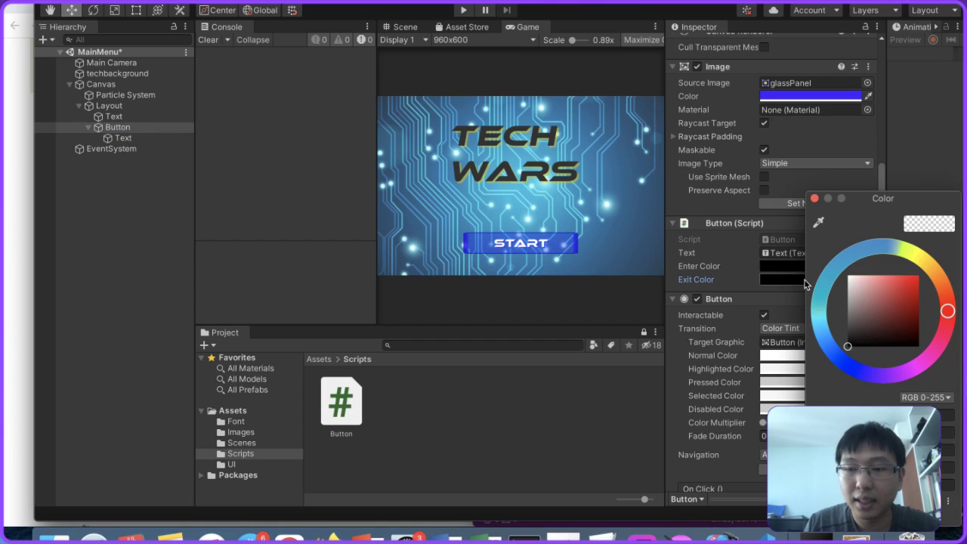
left_click_drag(869, 287, 778, 225)
left_click(782, 266)
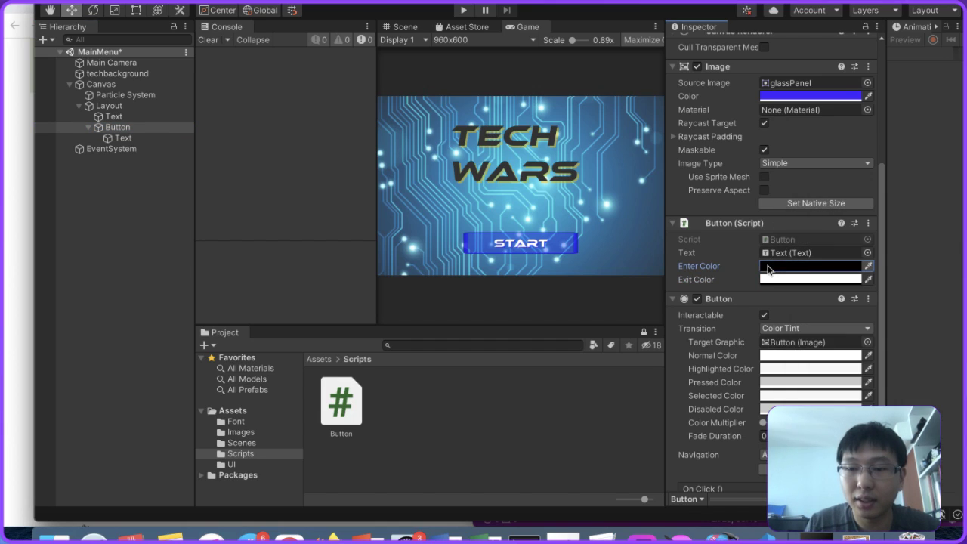
left_click_drag(865, 302, 859, 243)
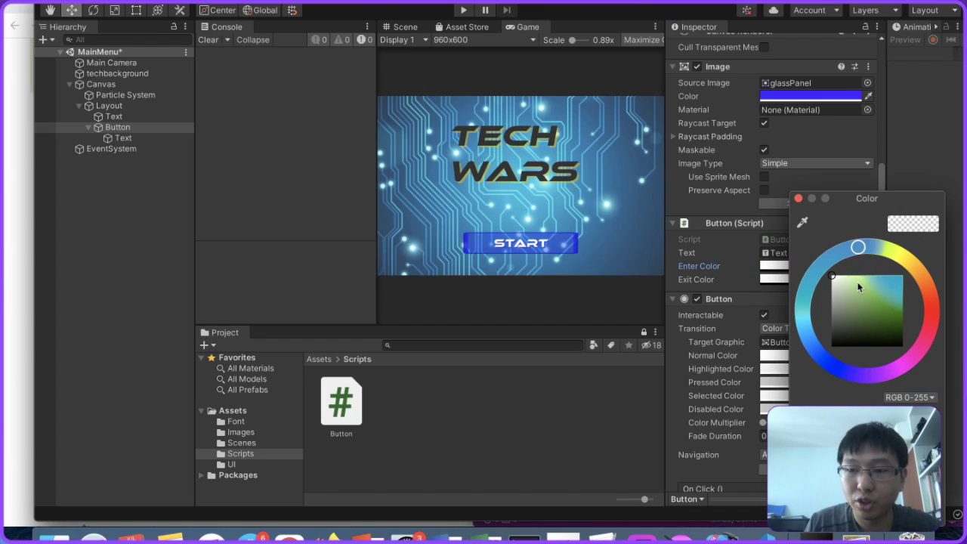
left_click_drag(861, 287, 942, 257)
left_click_drag(859, 248, 810, 259)
mouse_move(880, 294)
left_mouse_down()
mouse_move(904, 328)
mouse_move(906, 300)
mouse_move(891, 304)
left_mouse_up()
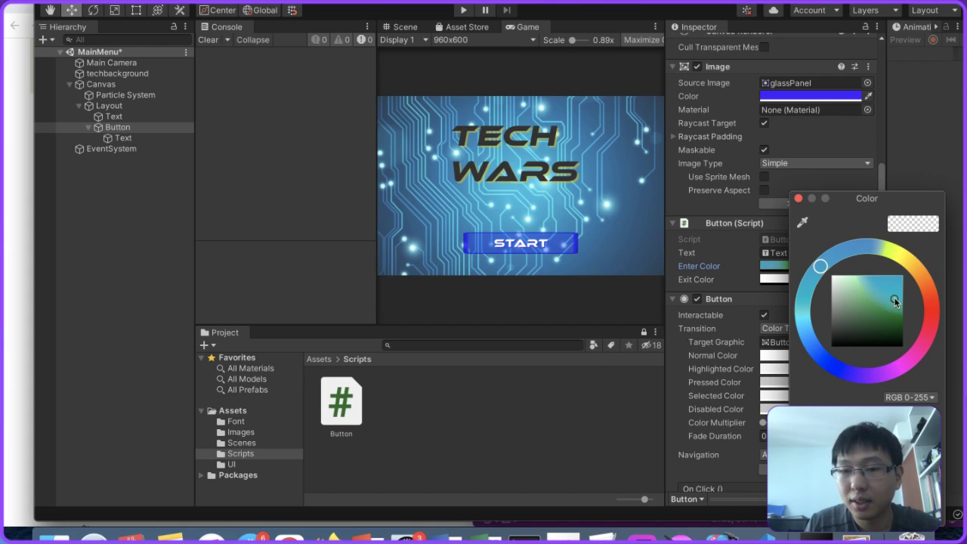
left_click(585, 174)
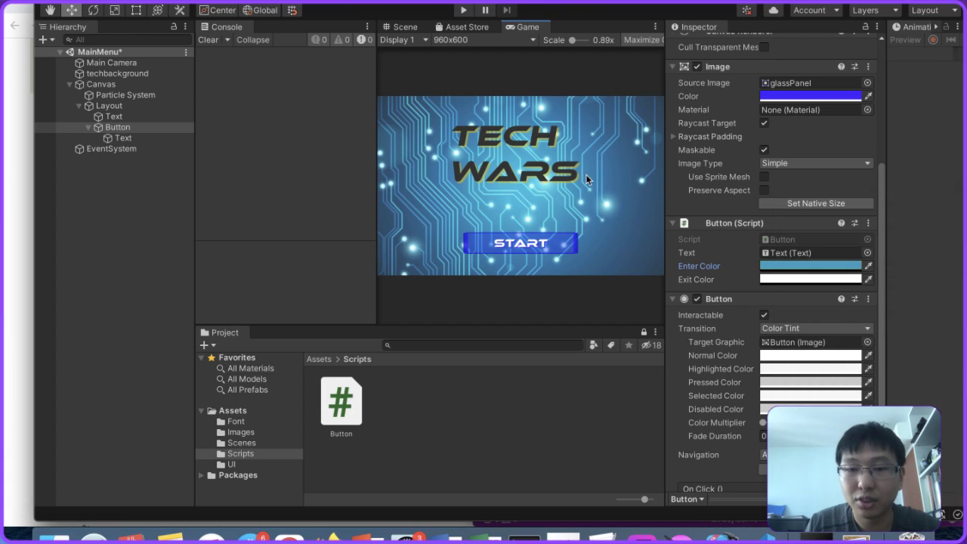
Step: Play the menu, hover START to test its colour change, then stop
left_click(470, 10)
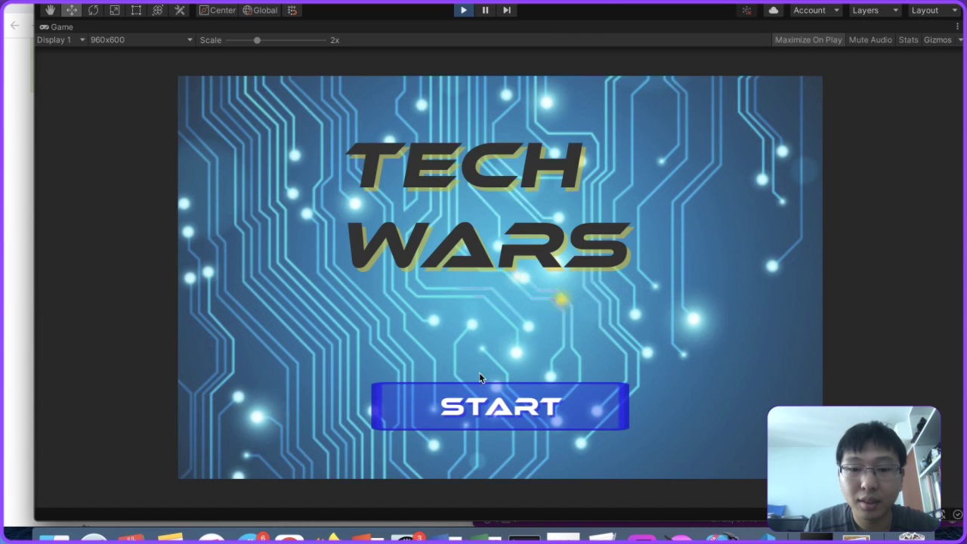
left_click(475, 404)
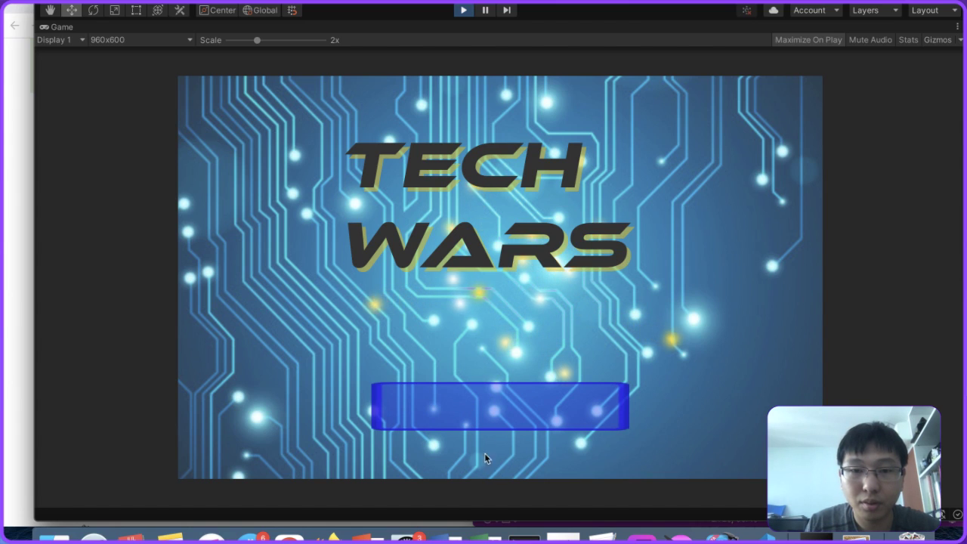
left_click(463, 10)
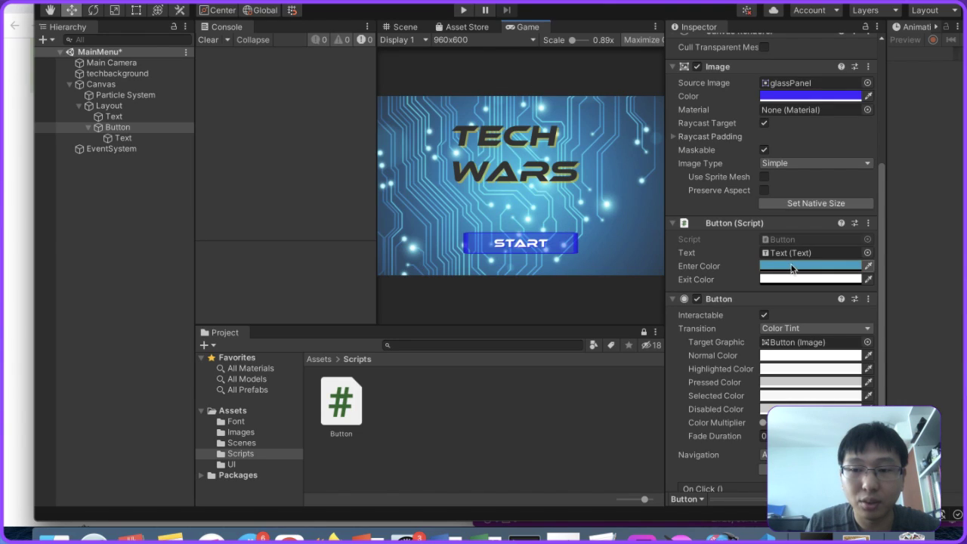
Step: Recheck the Enter and Exit colours, then run the menu again to retest the hover
left_click(825, 266)
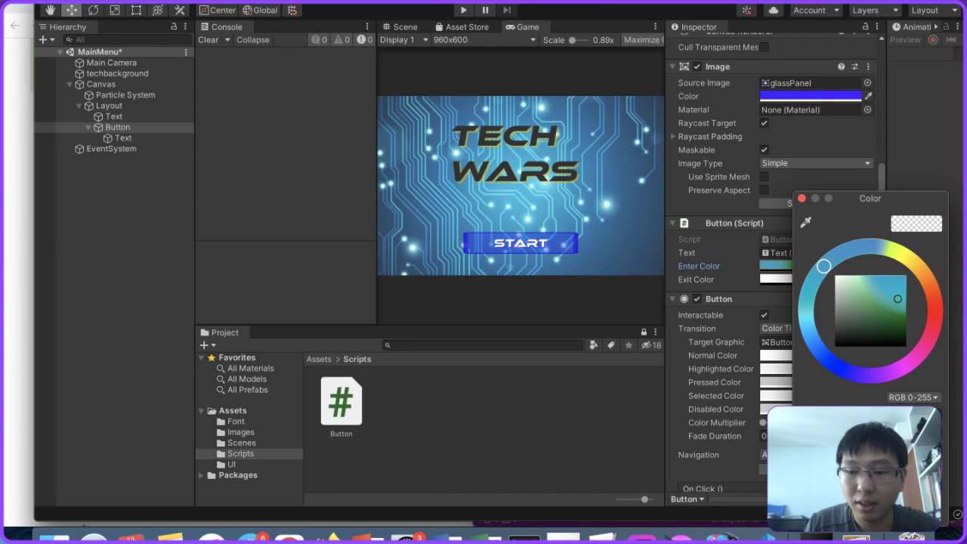
left_click(770, 280)
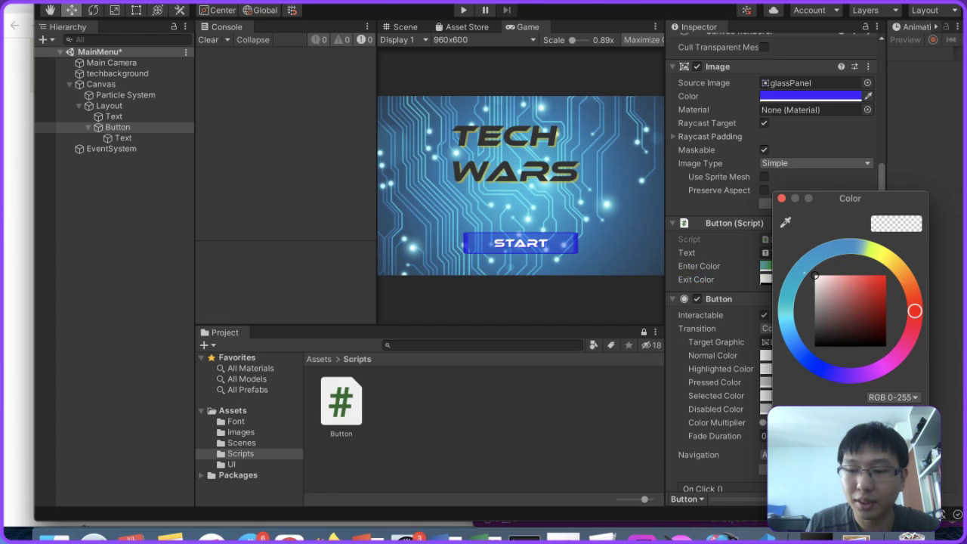
left_click(586, 214)
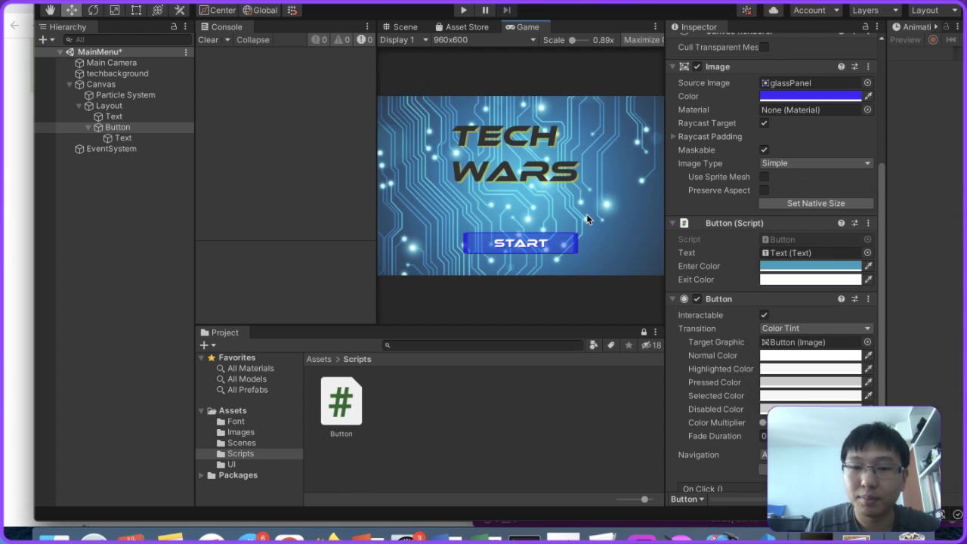
left_click(463, 10)
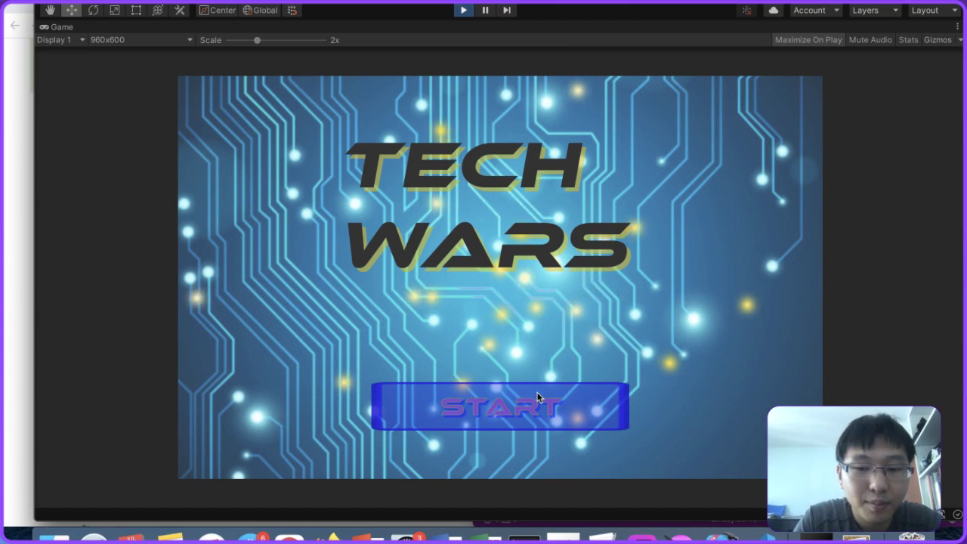
key("ctrl+Right")
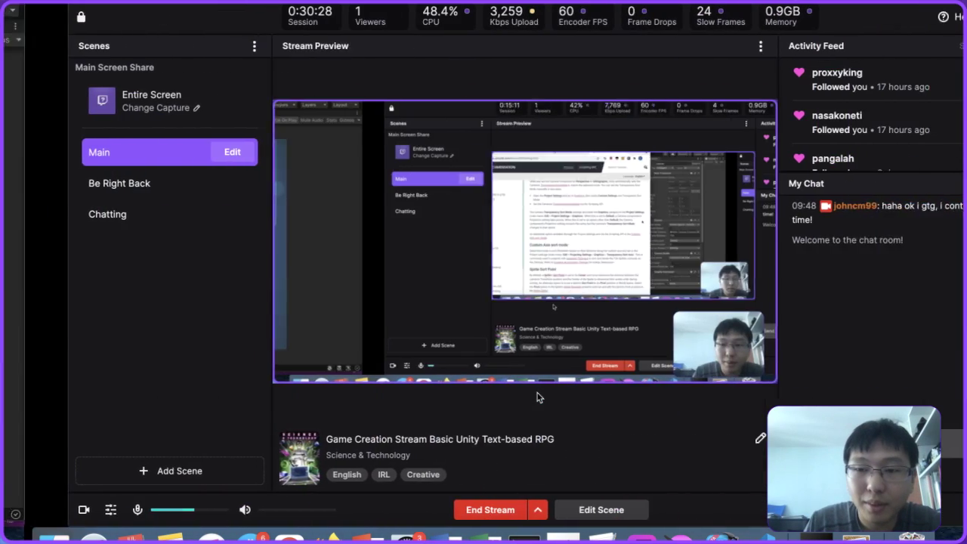
key("ctrl+Left")
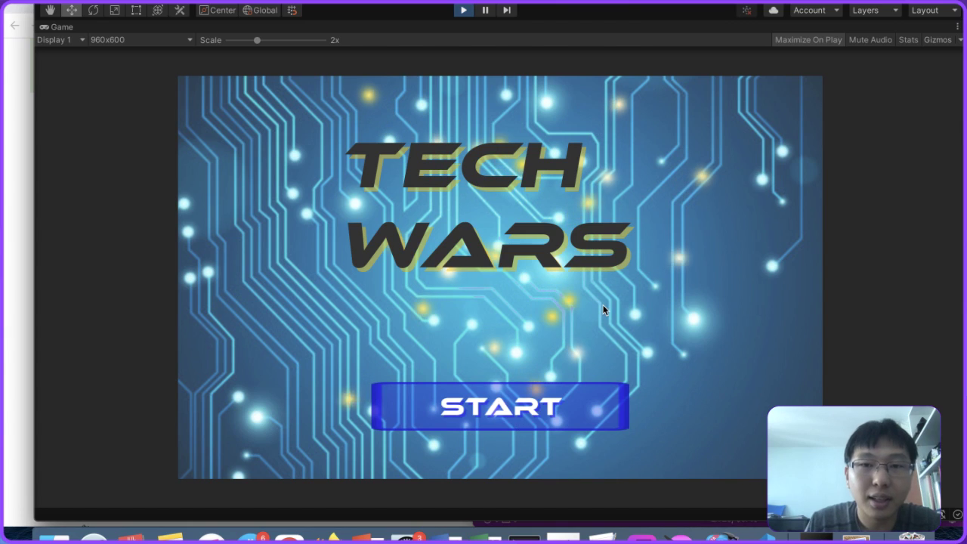
Step: Stop the game, duplicate the MainMenu scene as Room1, and open Room1
left_click(465, 10)
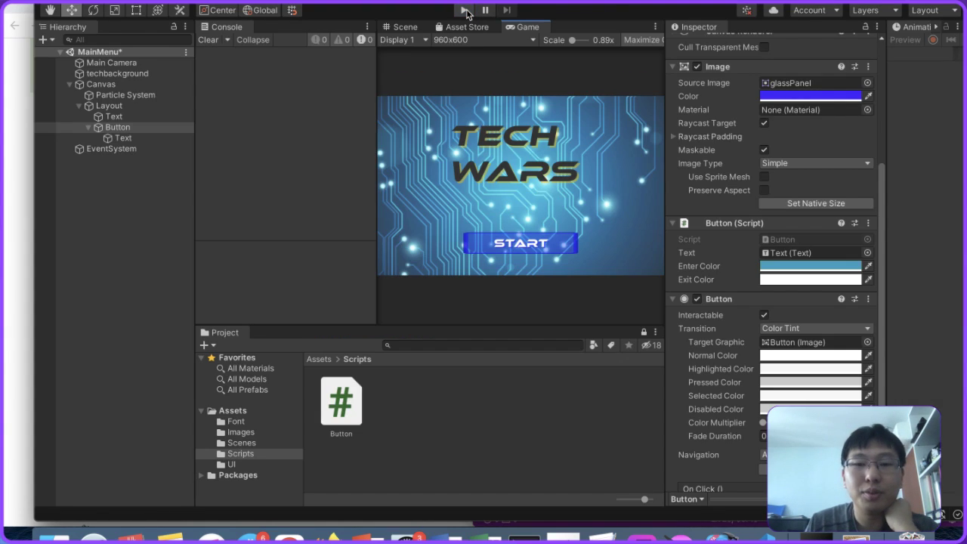
left_click(144, 88)
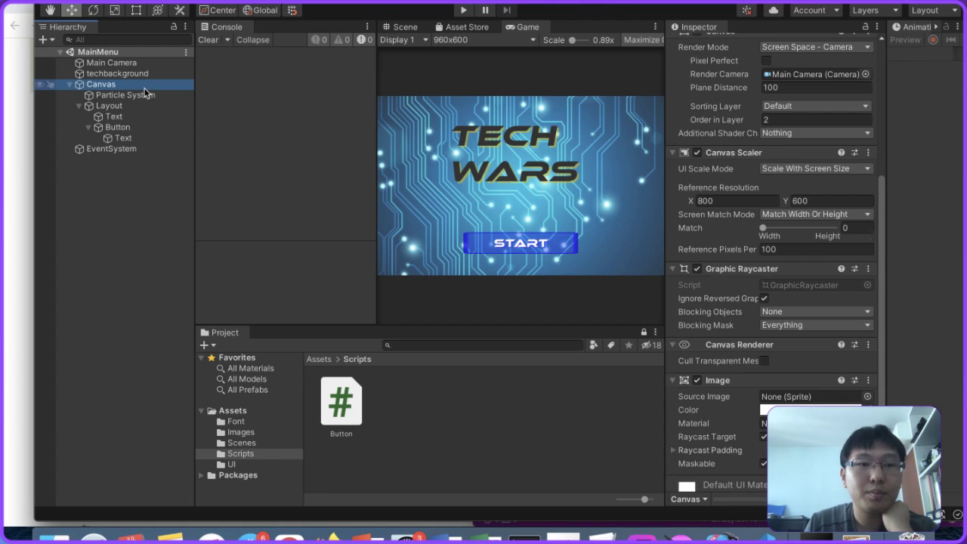
left_click(240, 442)
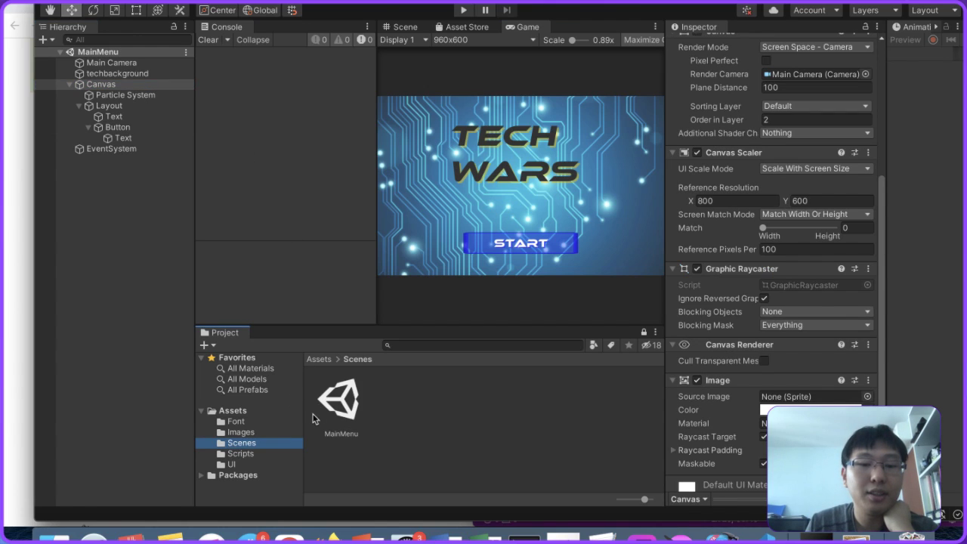
left_click(337, 406)
key("super+d")
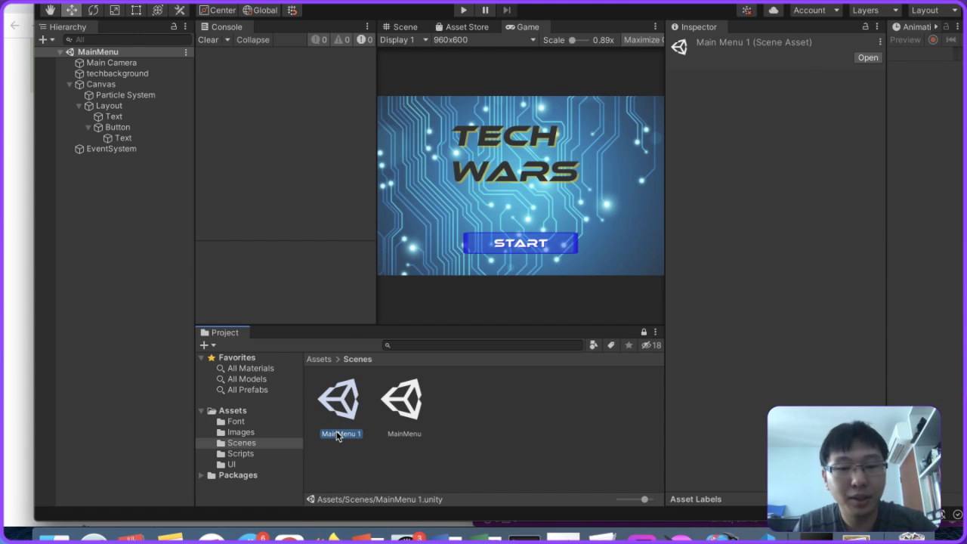
left_click(337, 434)
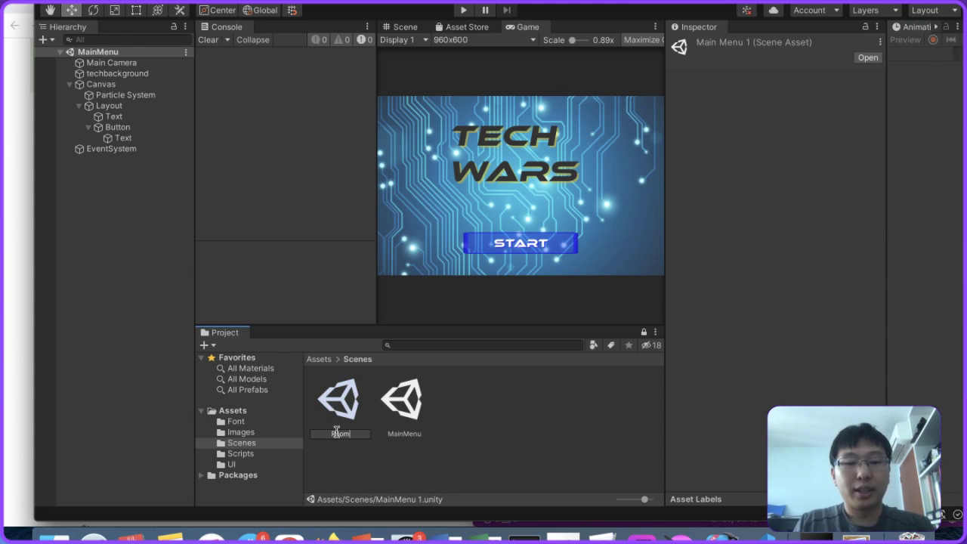
key("Return")
left_click(403, 402)
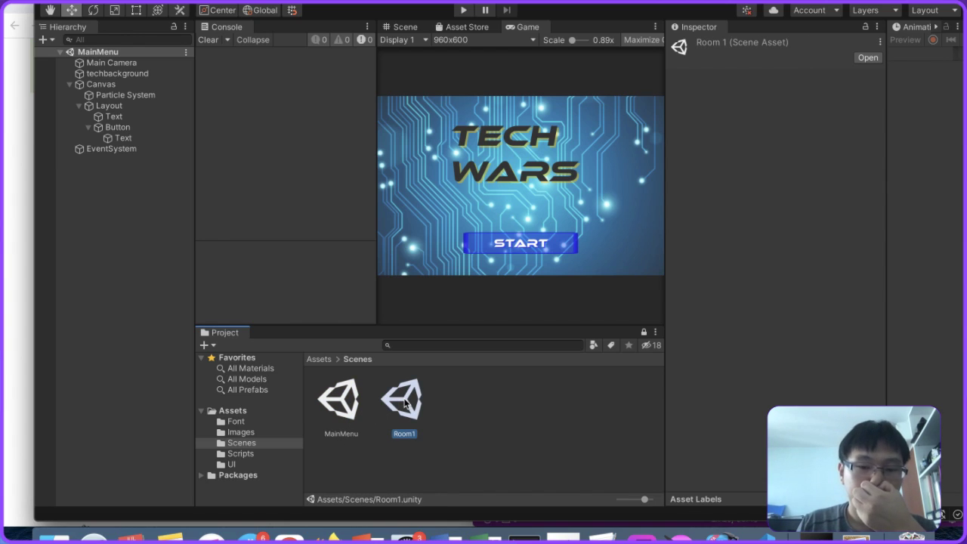
double_click(403, 402)
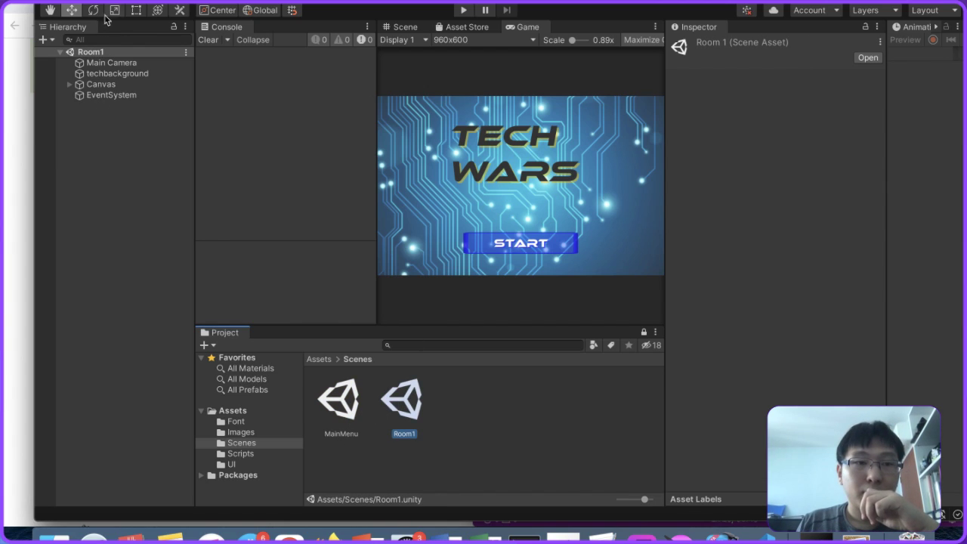
Step: Delete the Particle System from Room1's Canvas
left_click(69, 84)
left_click(98, 95)
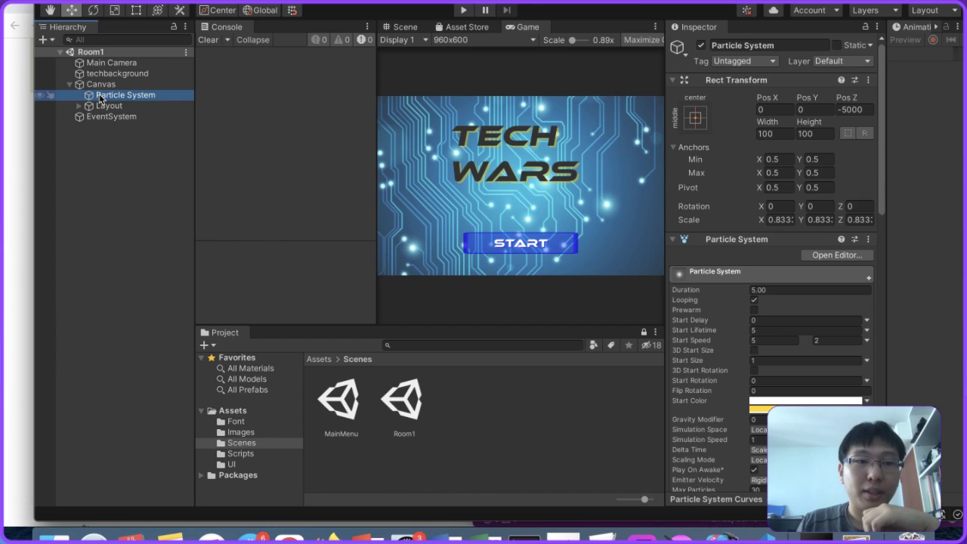
right_click(99, 99)
left_click(120, 185)
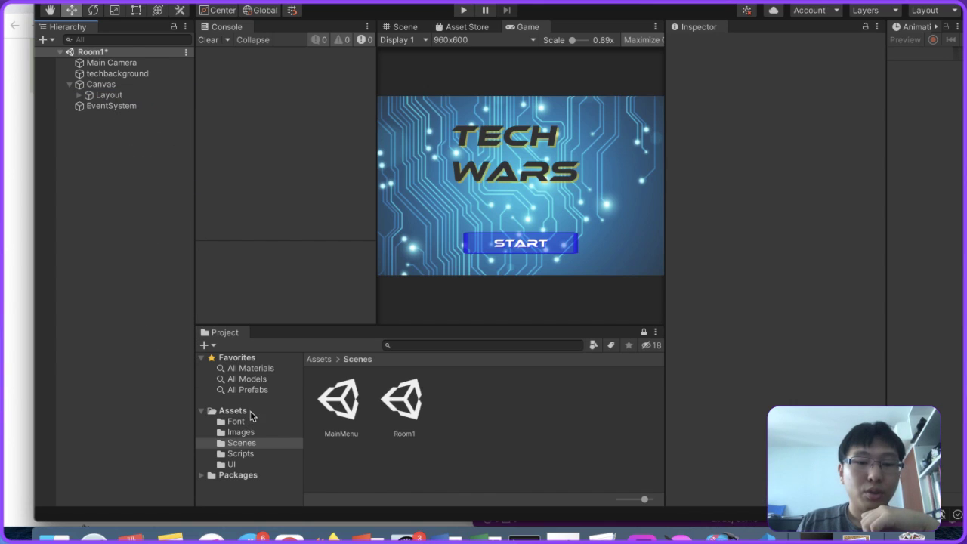
Step: Create a new folder named Prefabs in Assets
left_click(257, 411)
right_click(436, 462)
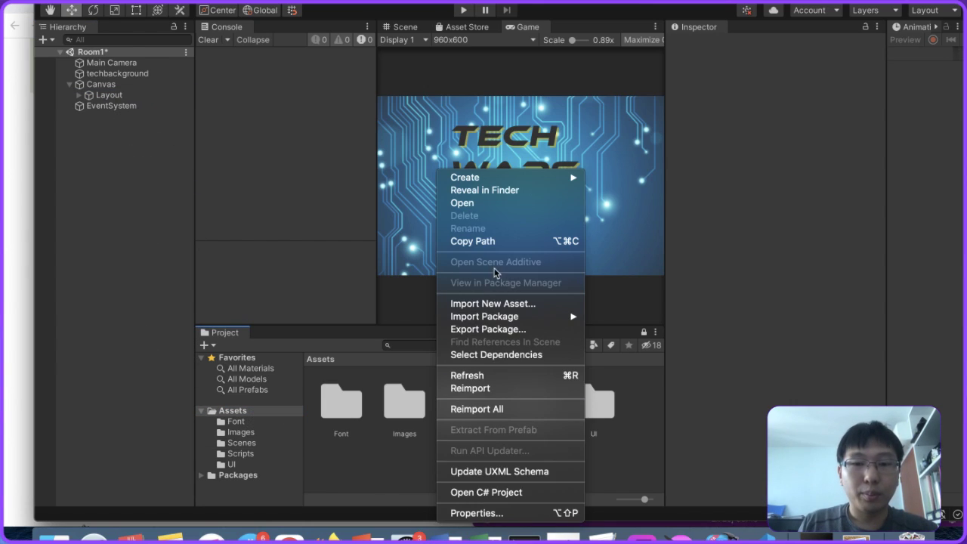
mouse_move(525, 184)
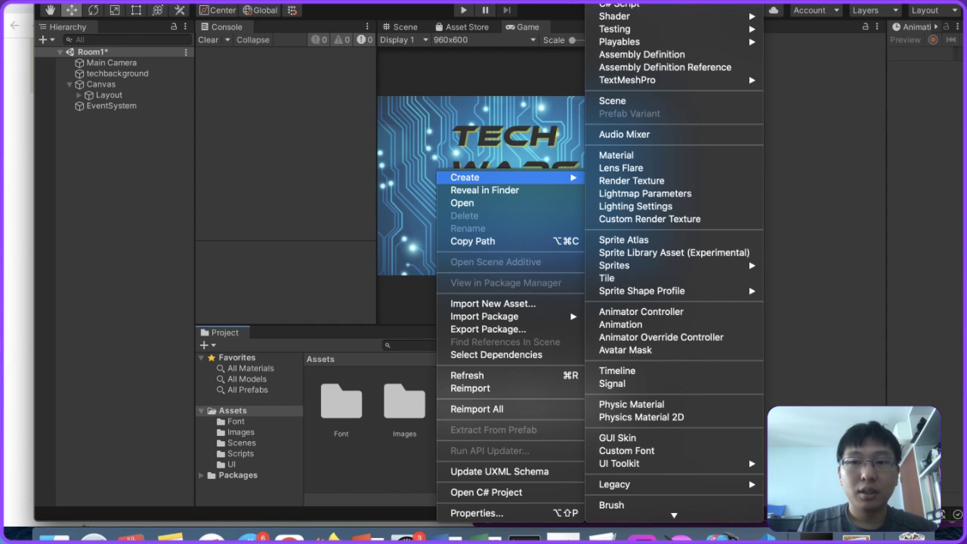
left_click(619, 8)
type("Prefabs")
key("Return")
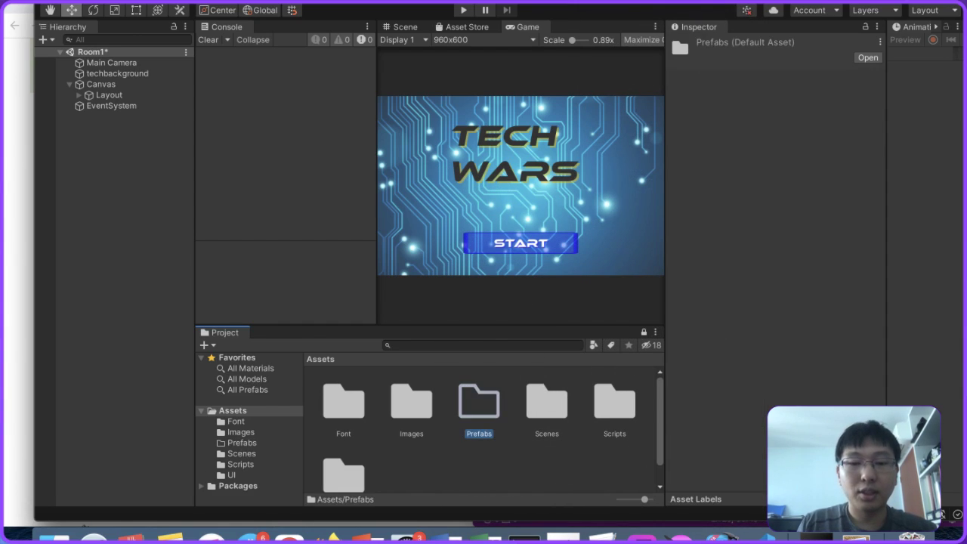
Step: Check Room1's hierarchy objects, then bring Chrome forward with its address bar selected
left_click(118, 84)
left_click(118, 73)
left_click(94, 51)
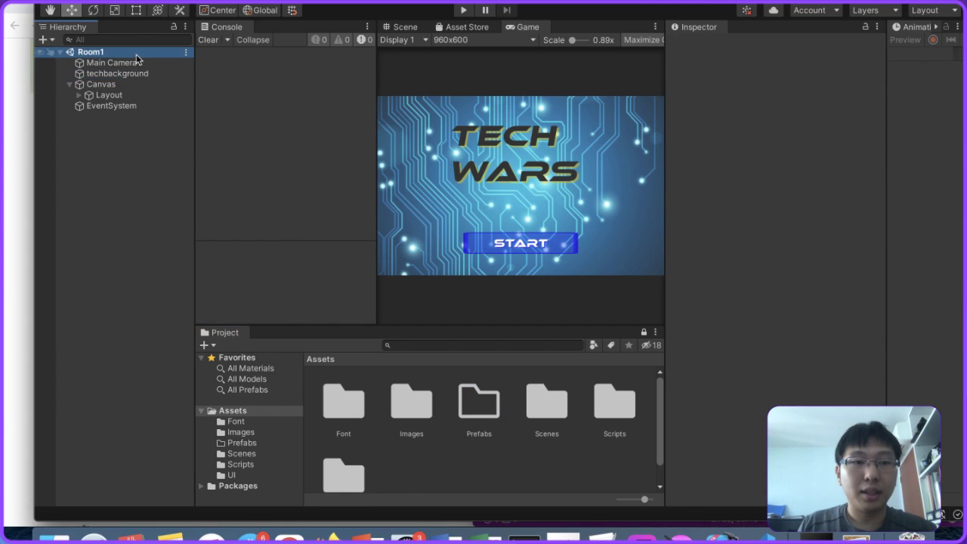
left_click(119, 74)
left_click(113, 64)
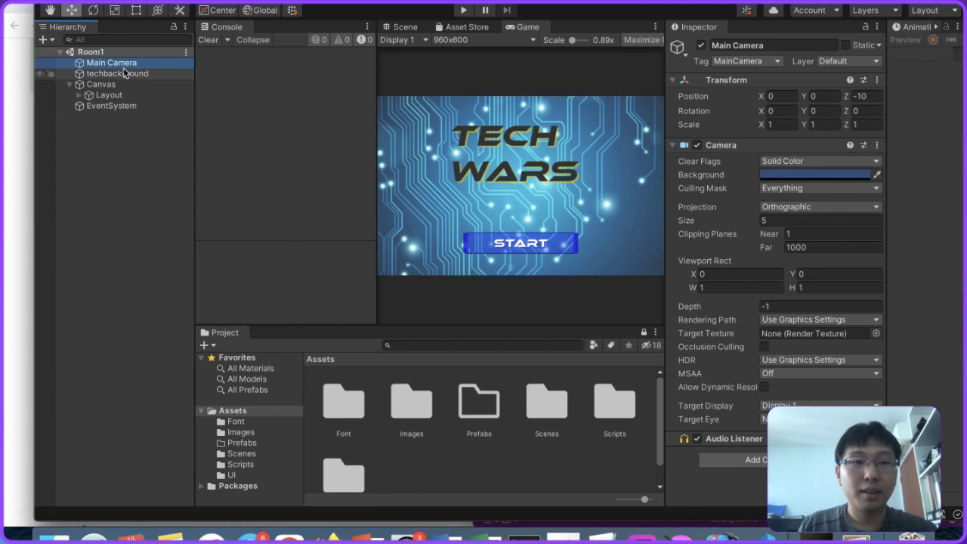
left_click(119, 74)
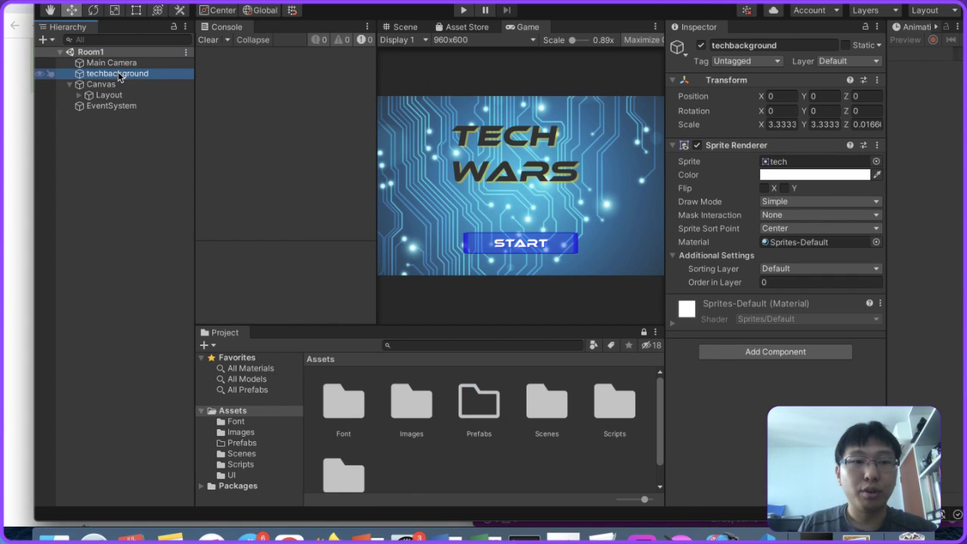
left_click(19, 223)
left_click(314, 22)
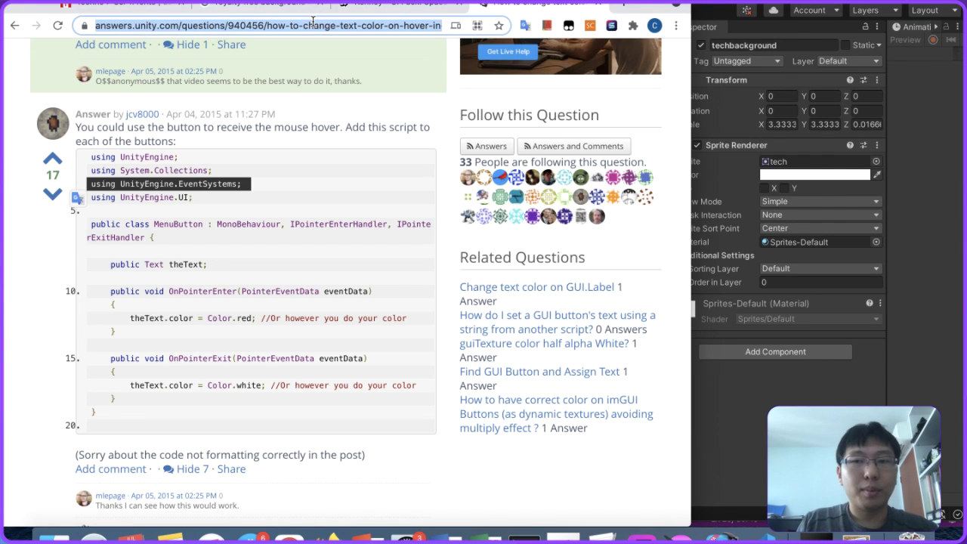
Step: Search Google from Chrome's address bar for 'royalty free background image tech'
type("b")
key("BackSpace")
type("rogy")
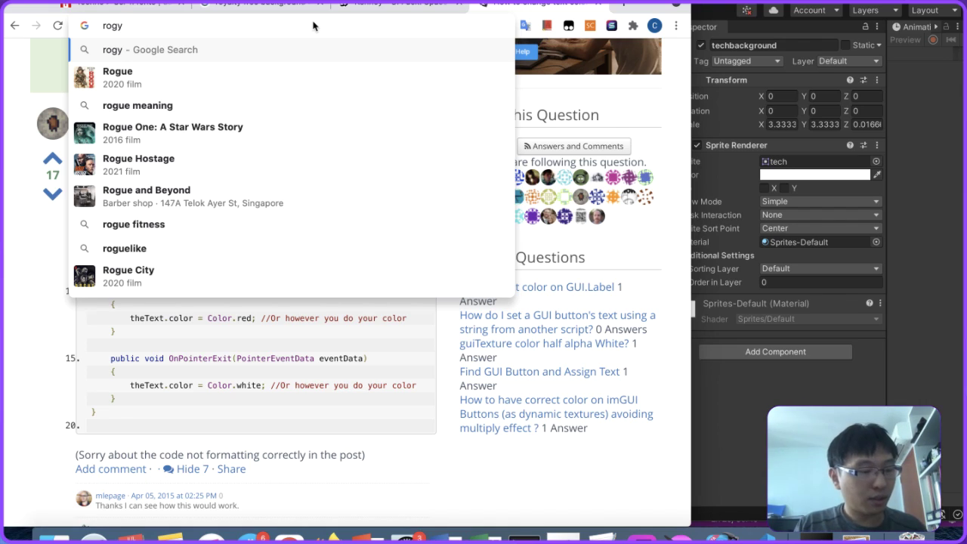
type("roy")
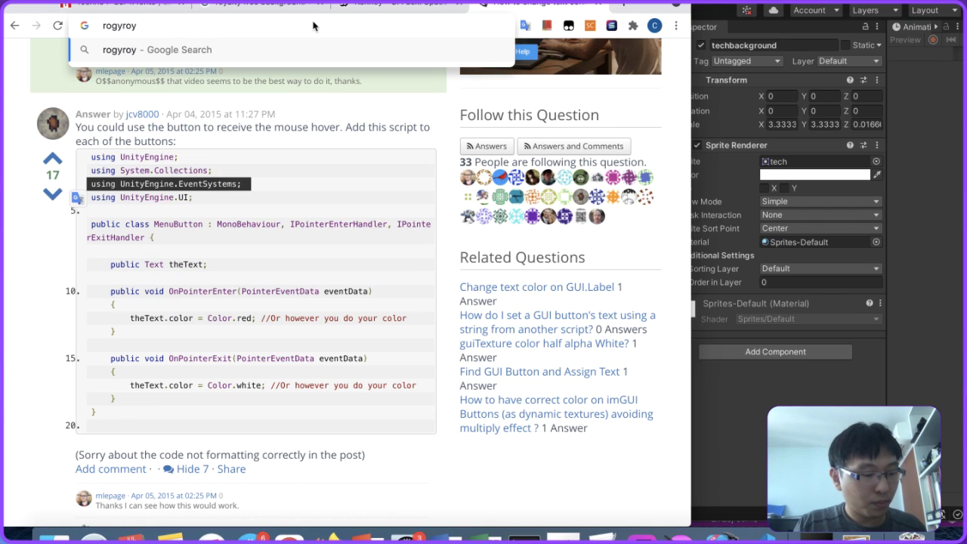
key("BackSpace")
key("BackSpace")
key("BackSpace")
key("BackSpace")
key("BackSpace")
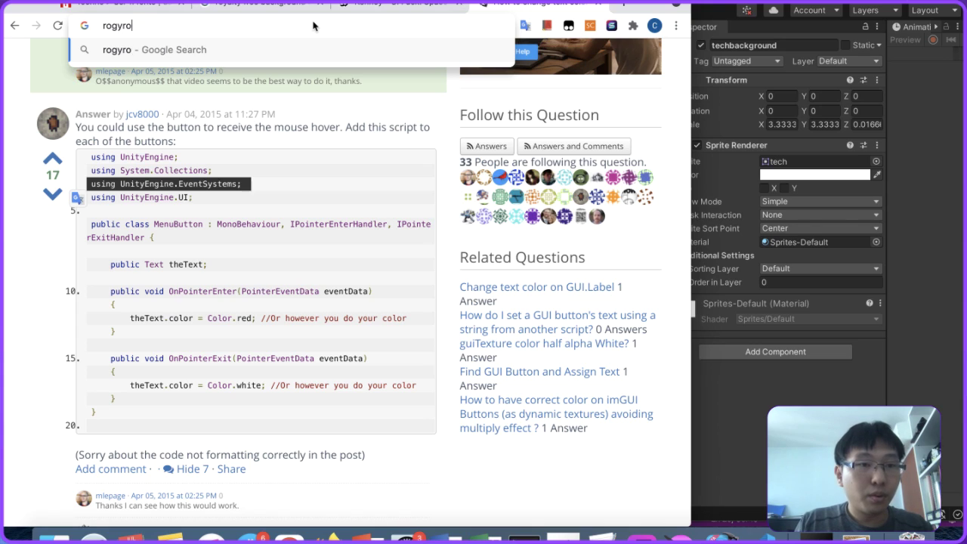
type("yalty fre")
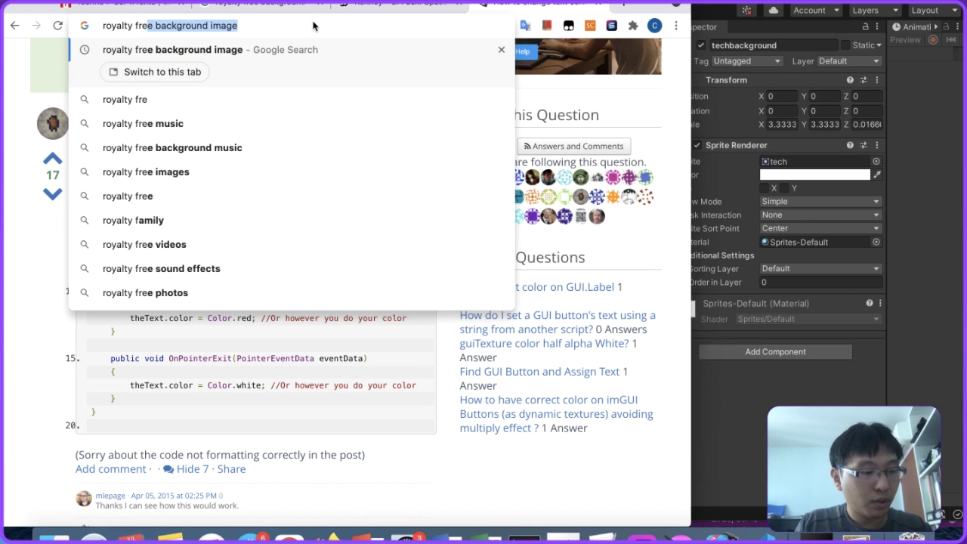
type("e background image te")
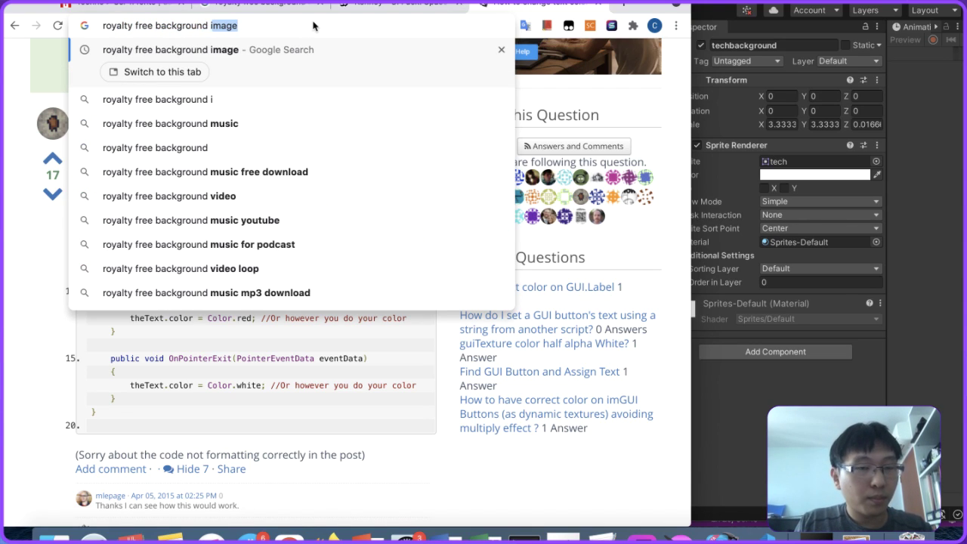
type("ch")
key("Return")
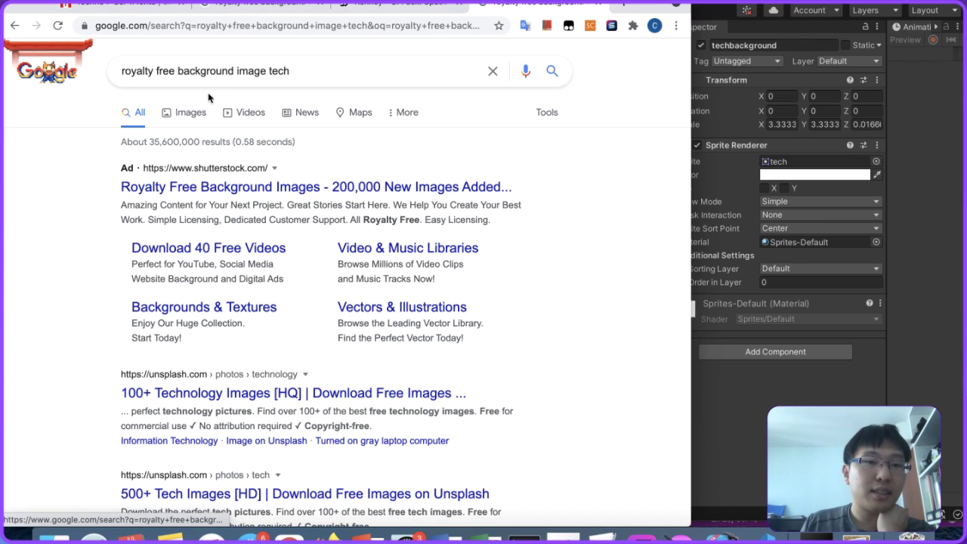
Step: Switch to image results and preview VectorStock's 'Abstract future tech background' image
left_click(180, 114)
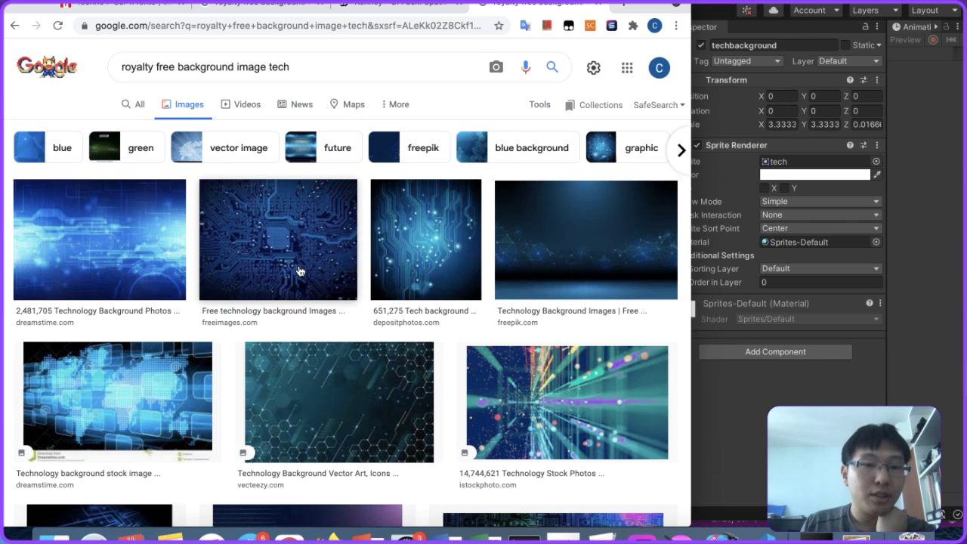
scroll(341, 401, "down", 6)
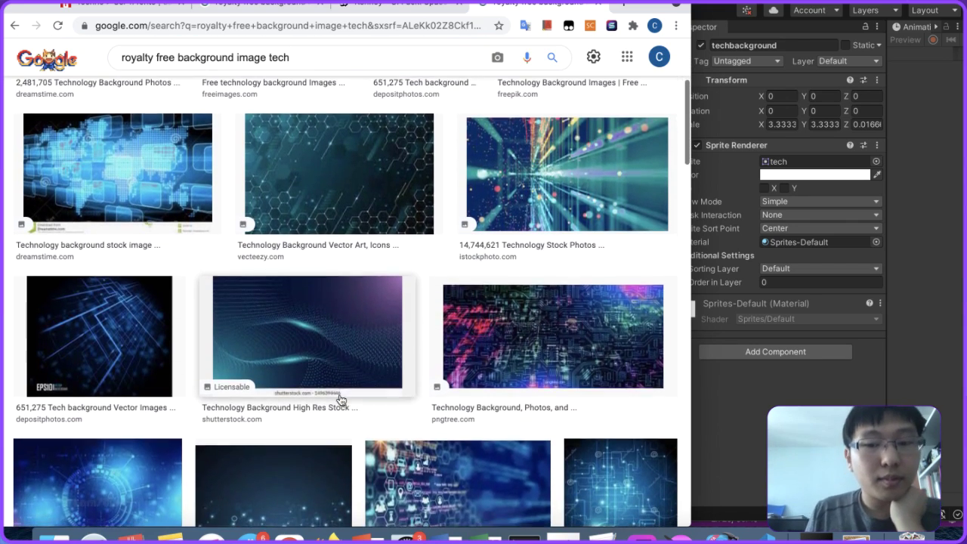
scroll(340, 401, "up", 3)
scroll(341, 401, "up", 3)
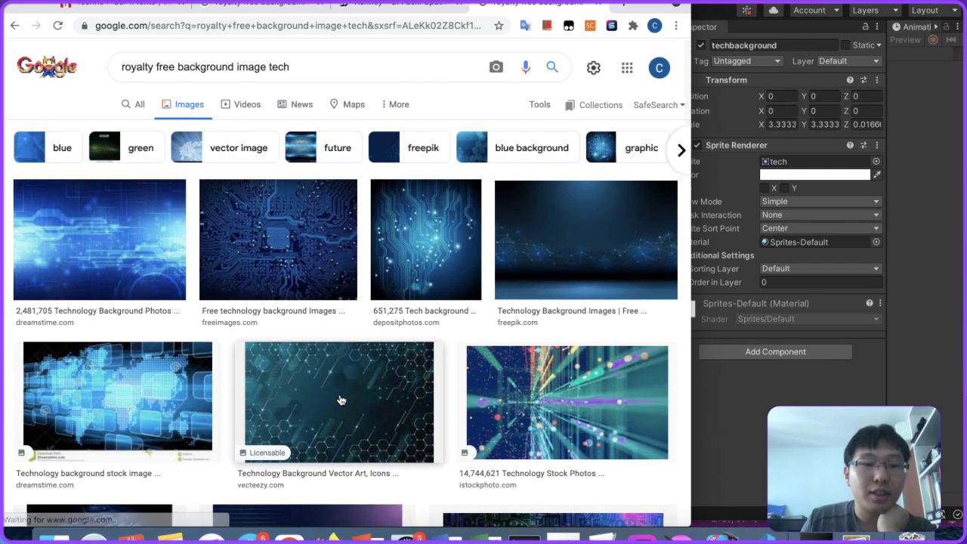
scroll(341, 400, "down", 6)
scroll(341, 400, "down", 5)
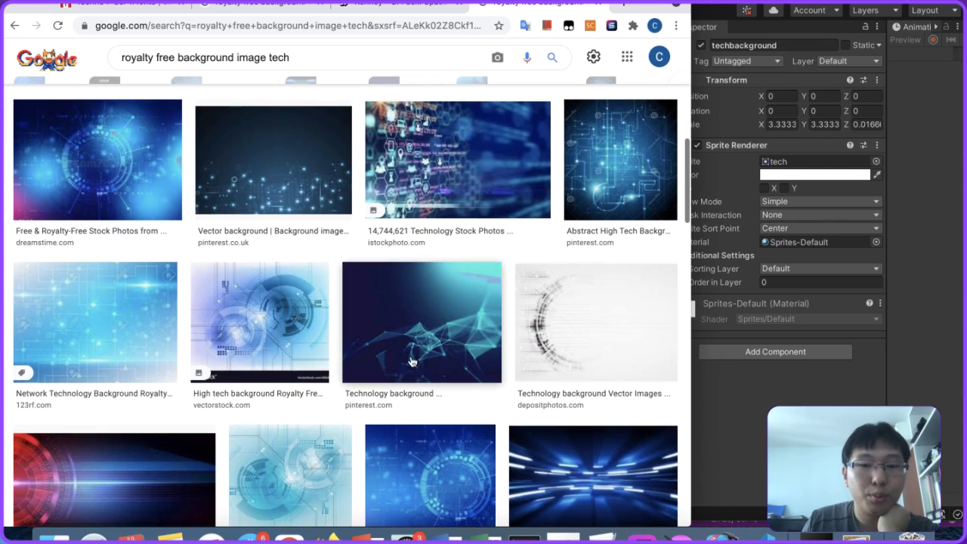
scroll(452, 341, "down", 5)
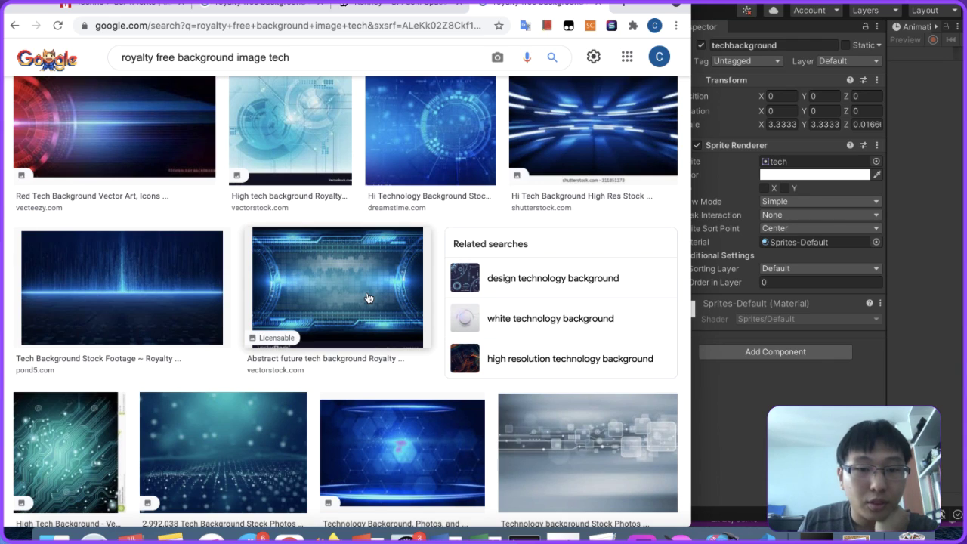
left_click(370, 298)
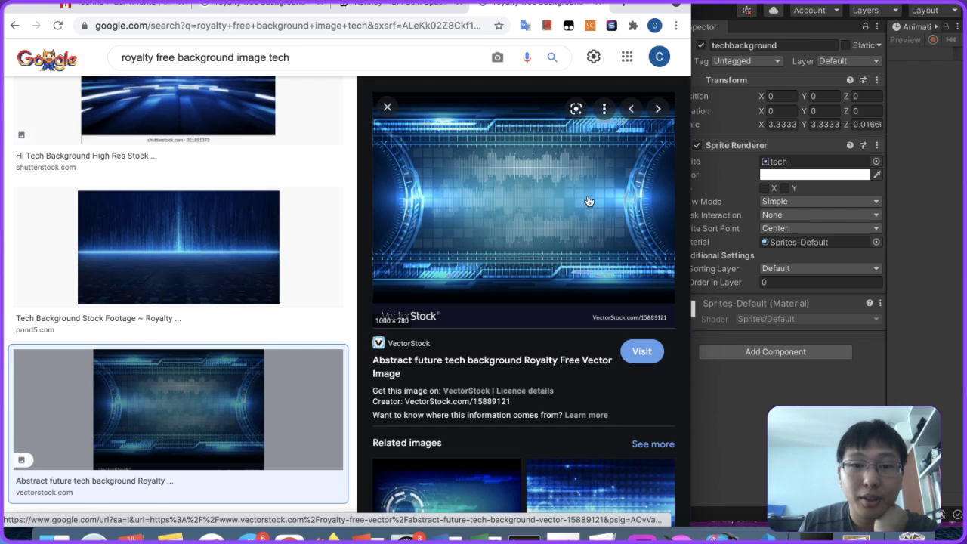
Step: Save the previewed image to the Desktop as the JPEG techroombackground
right_click(457, 228)
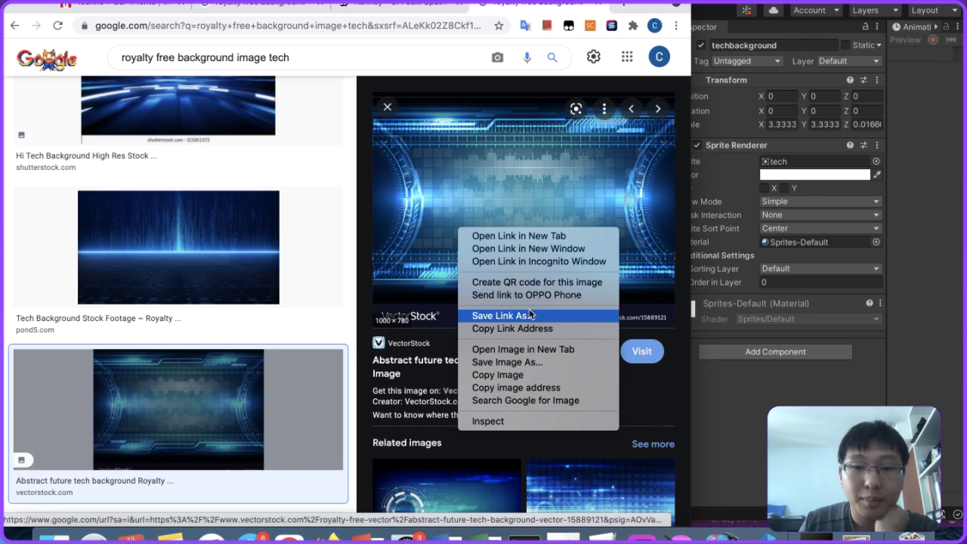
left_click(526, 320)
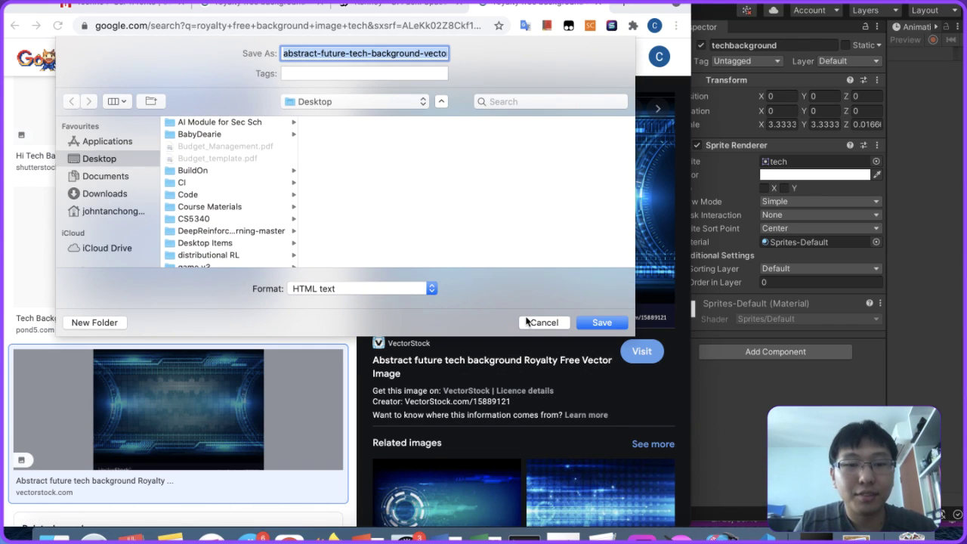
left_click(533, 317)
right_click(543, 226)
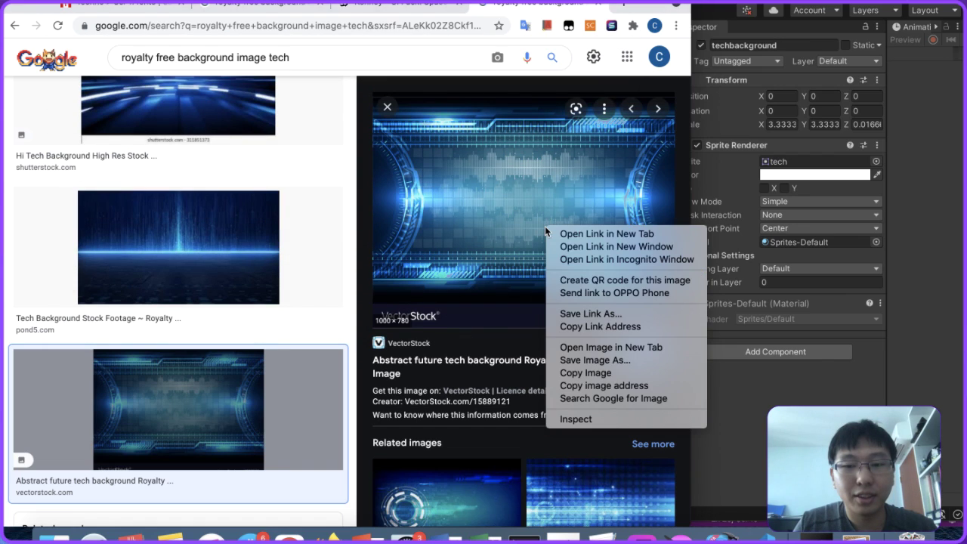
left_click(594, 360)
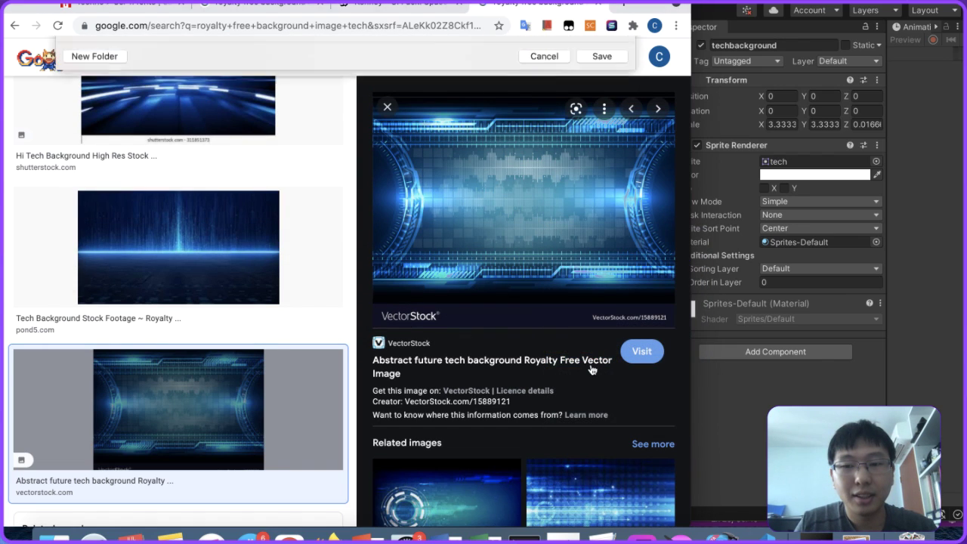
type("tech")
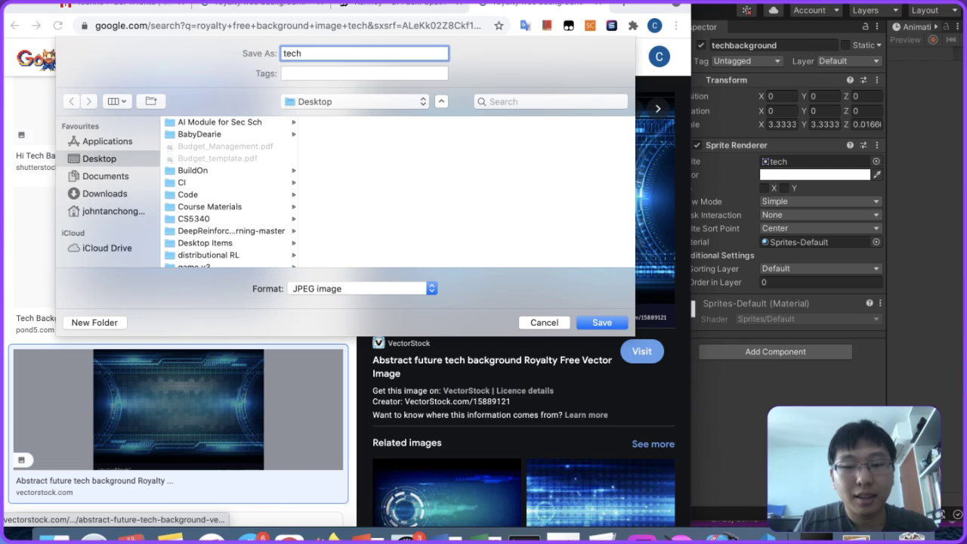
type("me")
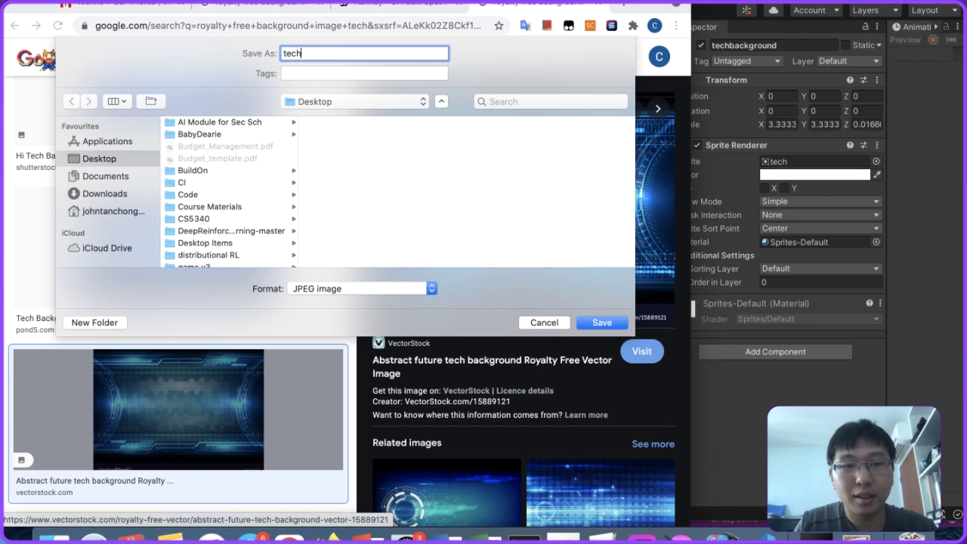
type("ame")
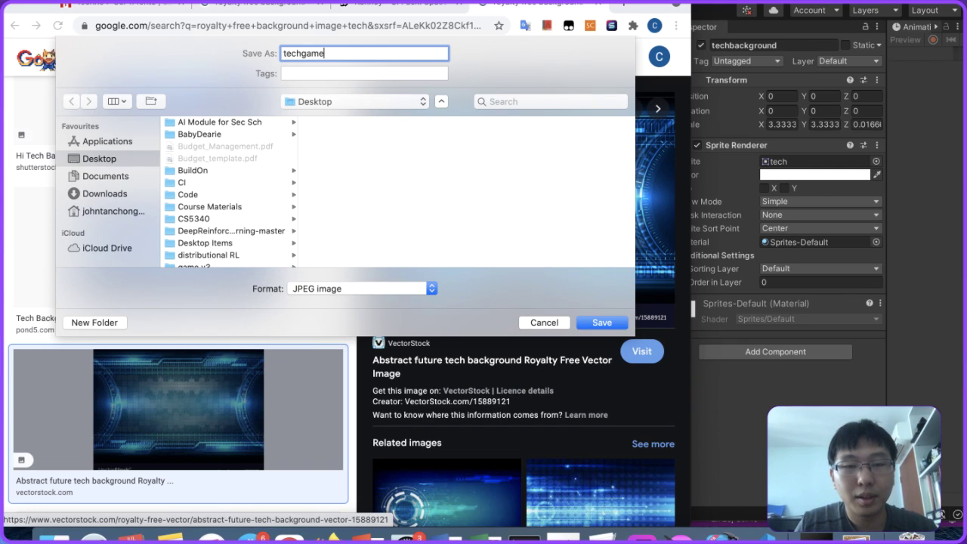
type("backgrou")
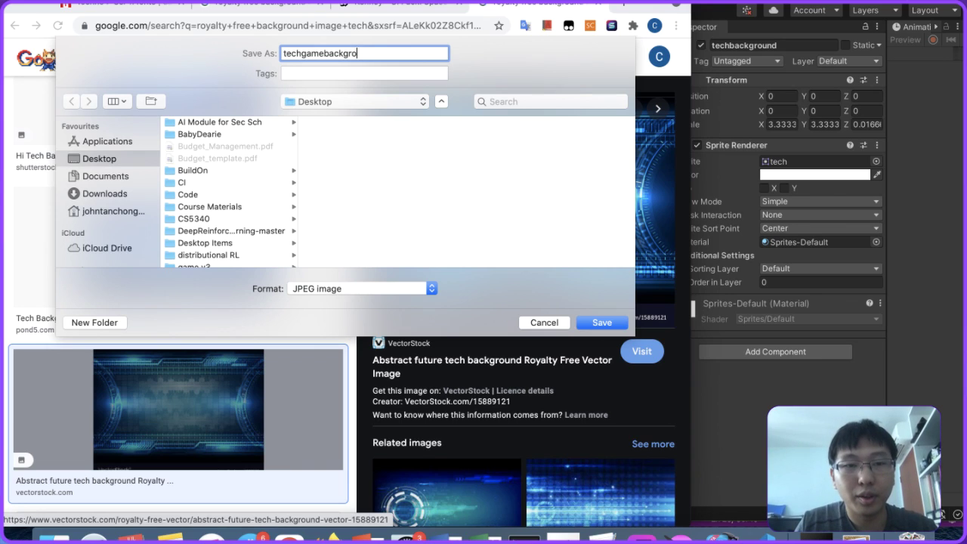
key("BackSpace")
key("BackSpace")
key("BackSpace")
key("BackSpace")
key("BackSpace")
key("BackSpace")
key("BackSpace")
key("BackSpace")
key("BackSpace")
key("BackSpace")
key("BackSpace")
type("roombackground")
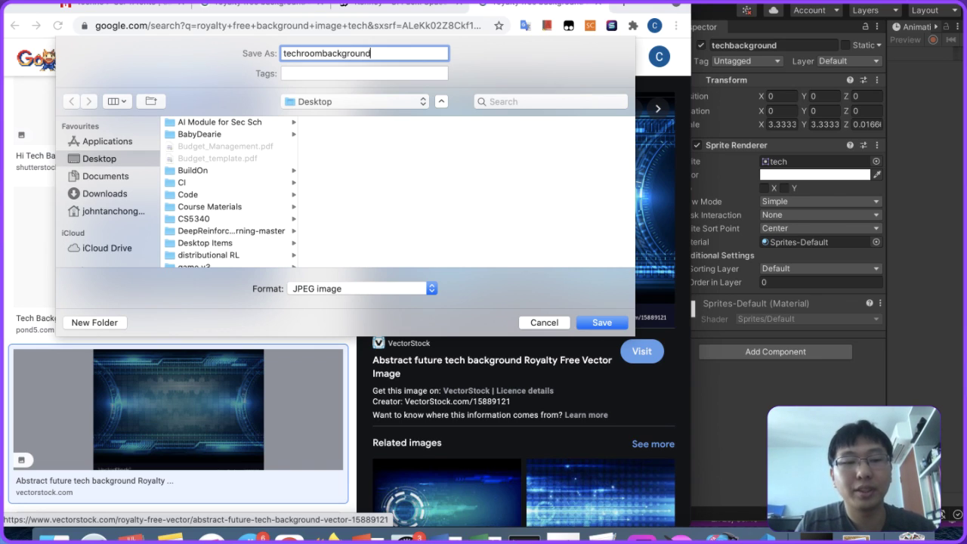
key("Return")
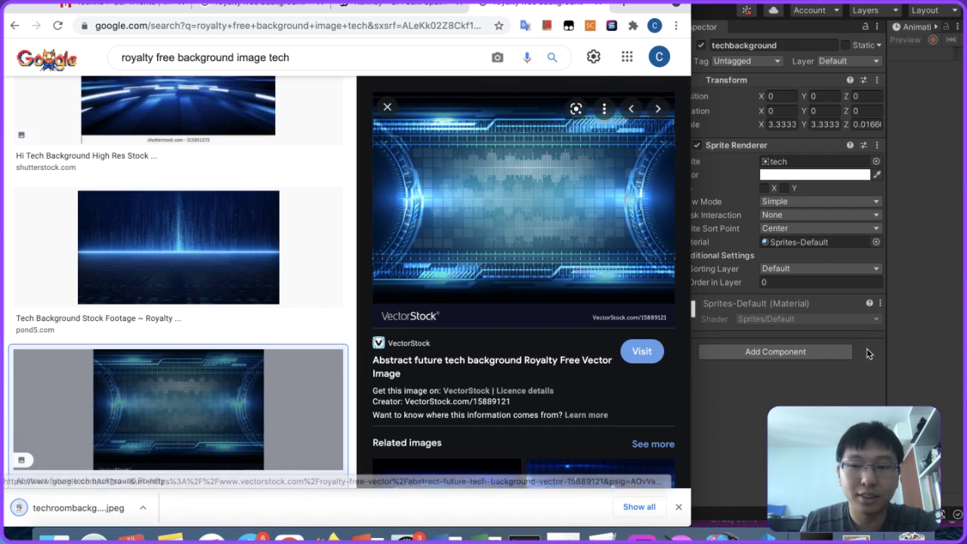
Step: Drag the downloaded techroombackground jpeg from Chrome into Unity's Assets/Images folder
left_click(835, 384)
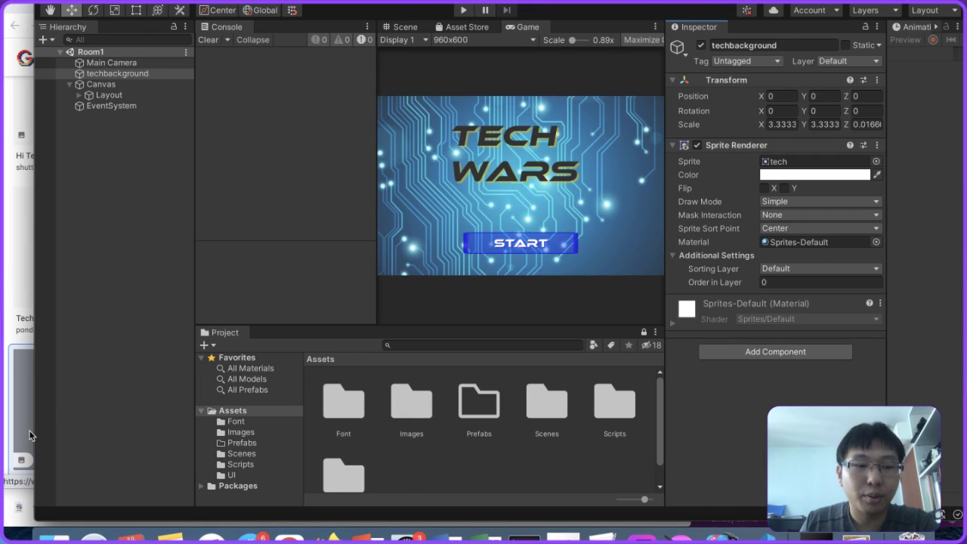
left_click_drag(35, 431, 188, 398)
double_click(516, 404)
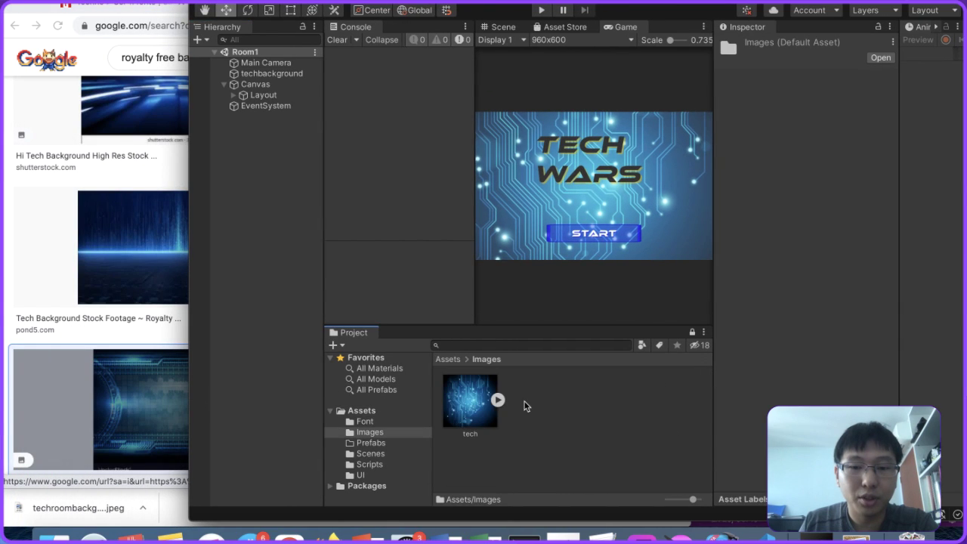
left_click(73, 518)
left_click_drag(73, 518, 704, 408)
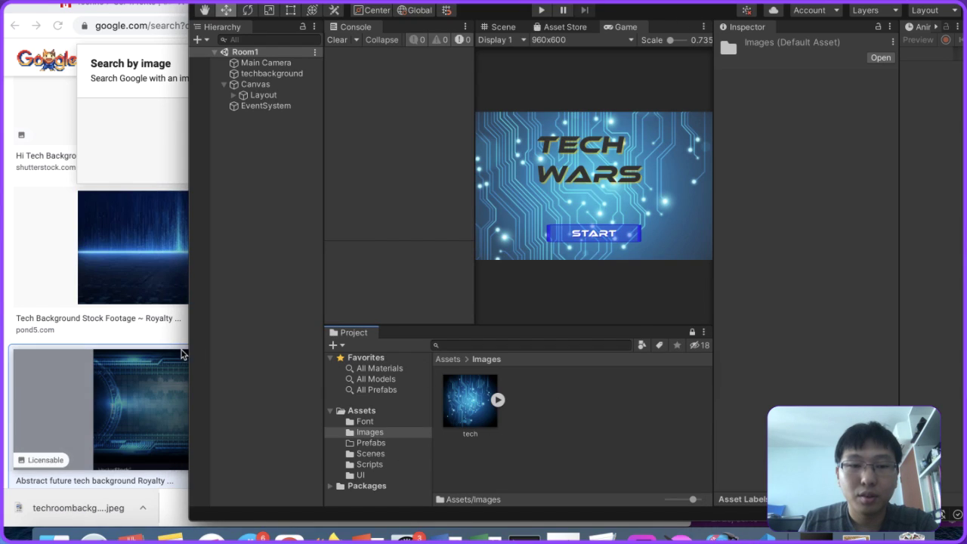
left_click_drag(190, 335, 121, 338)
left_click_drag(73, 510, 695, 420)
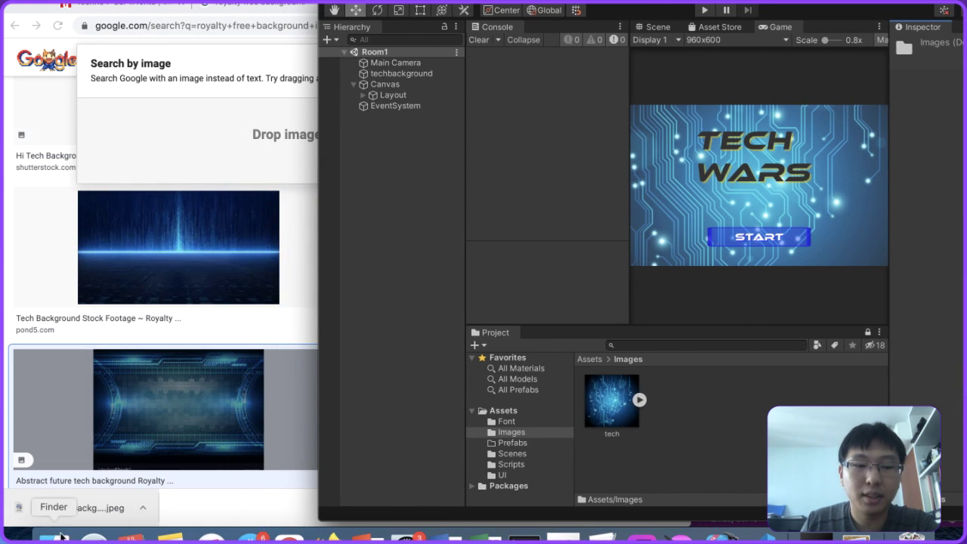
left_click_drag(72, 511, 748, 416)
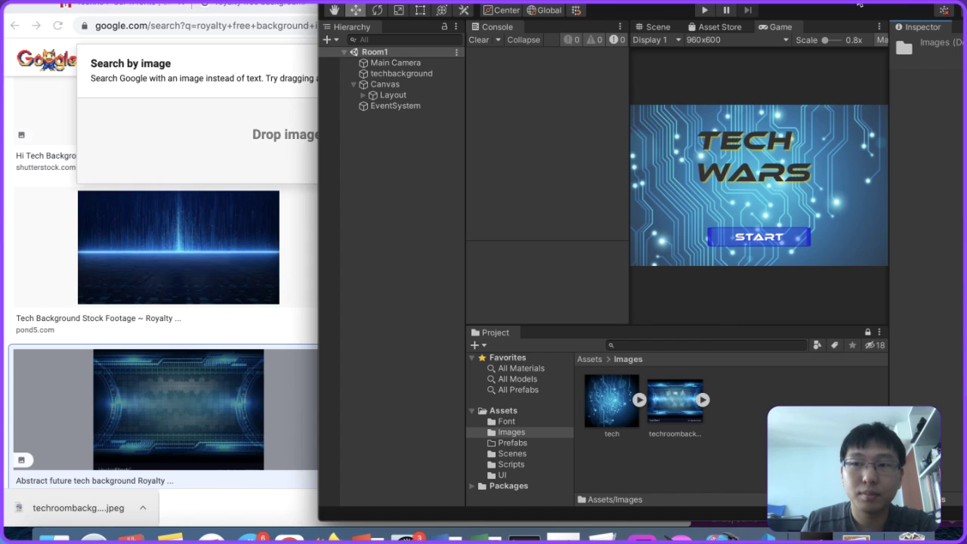
left_click_drag(859, 4, 662, 4)
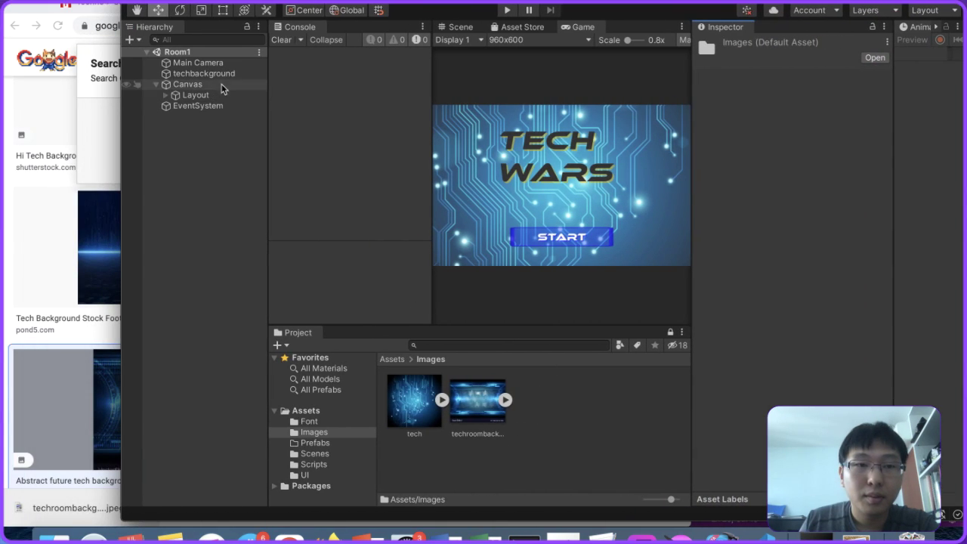
Step: Inspect Canvas, Layout and techbackground in the Hierarchy, ending with techbackground selected
left_click(219, 53)
left_click(212, 85)
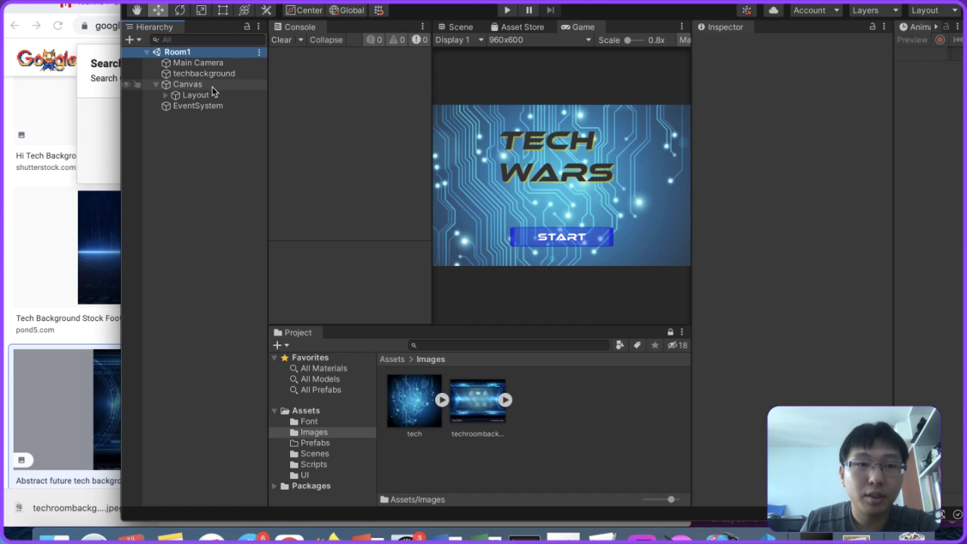
left_click(201, 96)
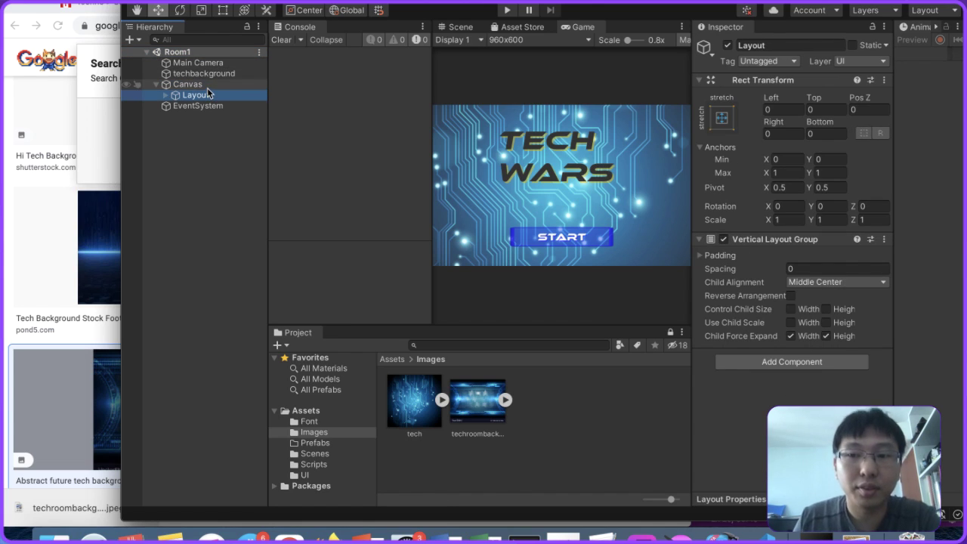
left_click(182, 84)
left_click(219, 74)
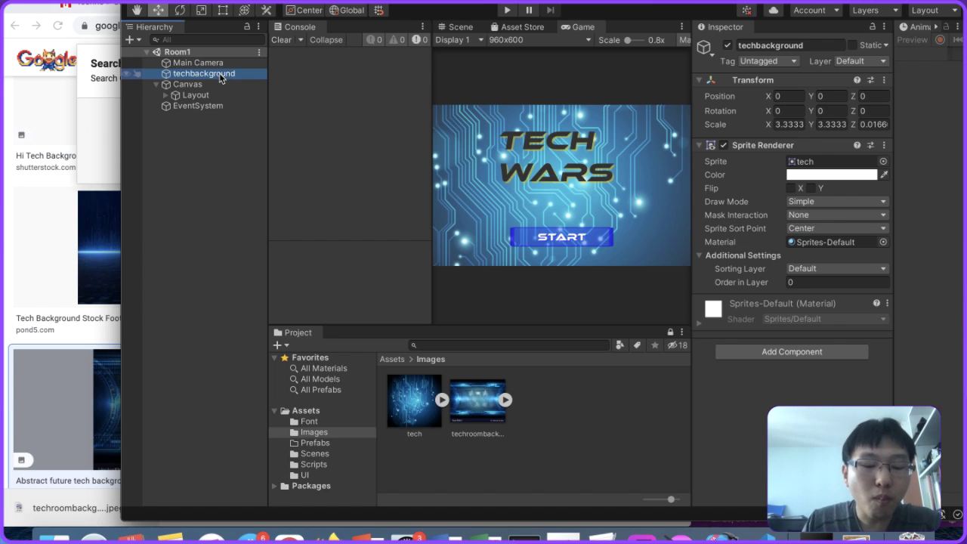
left_click(185, 86)
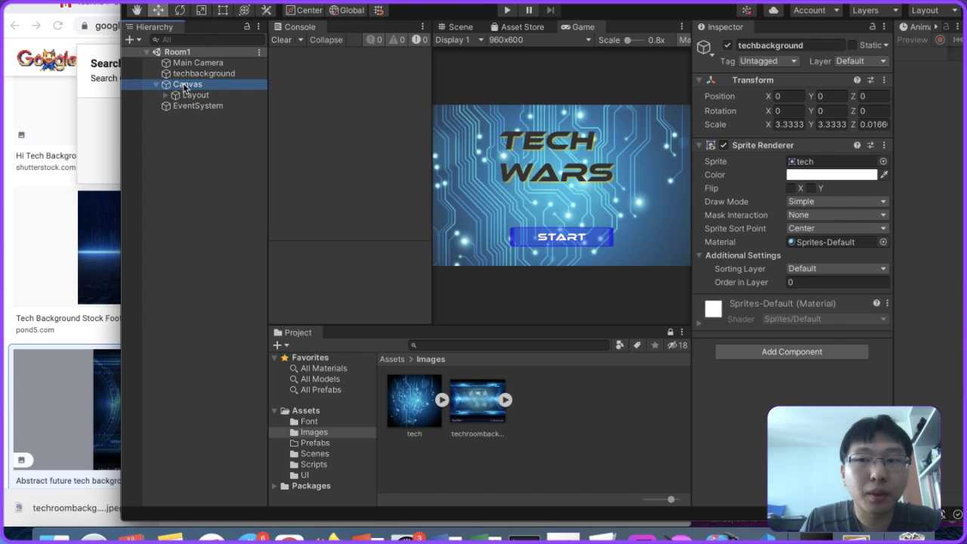
left_click(184, 95)
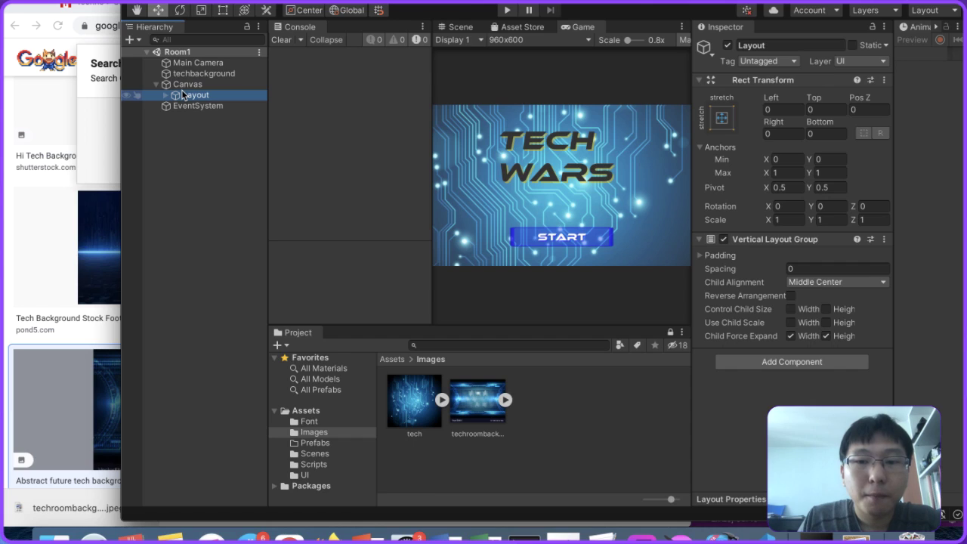
left_click(204, 84)
left_click(215, 75)
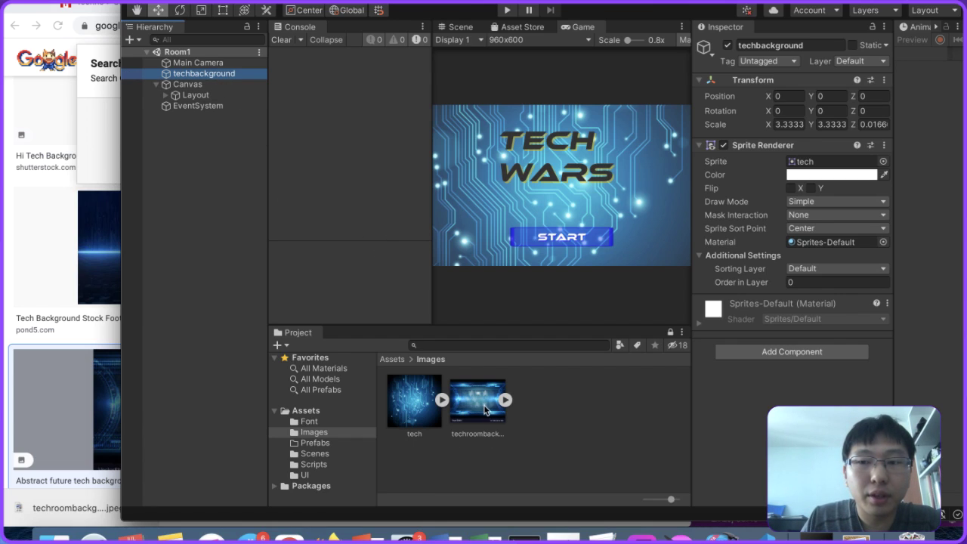
Step: Assign techroombackground as the techbackground object's sprite
left_click(882, 162)
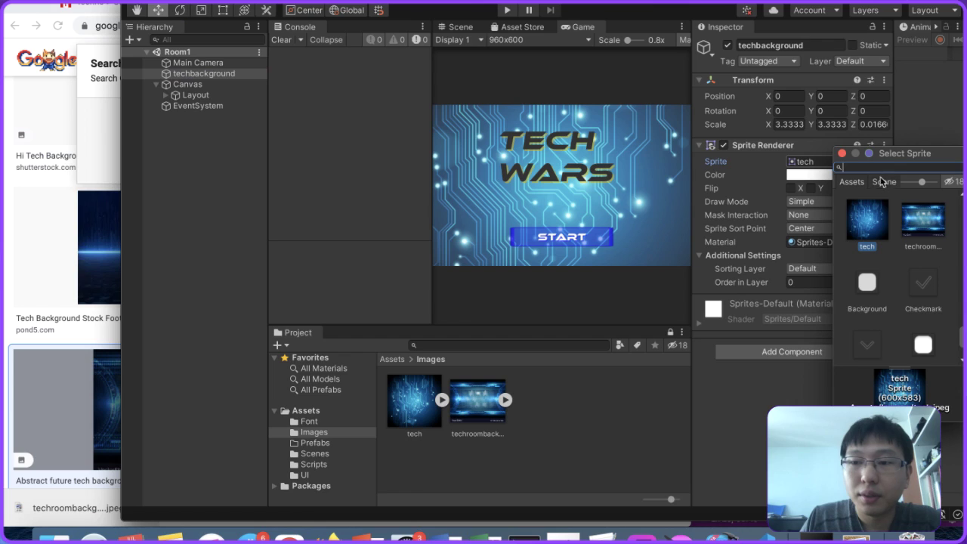
left_click(913, 220)
double_click(911, 223)
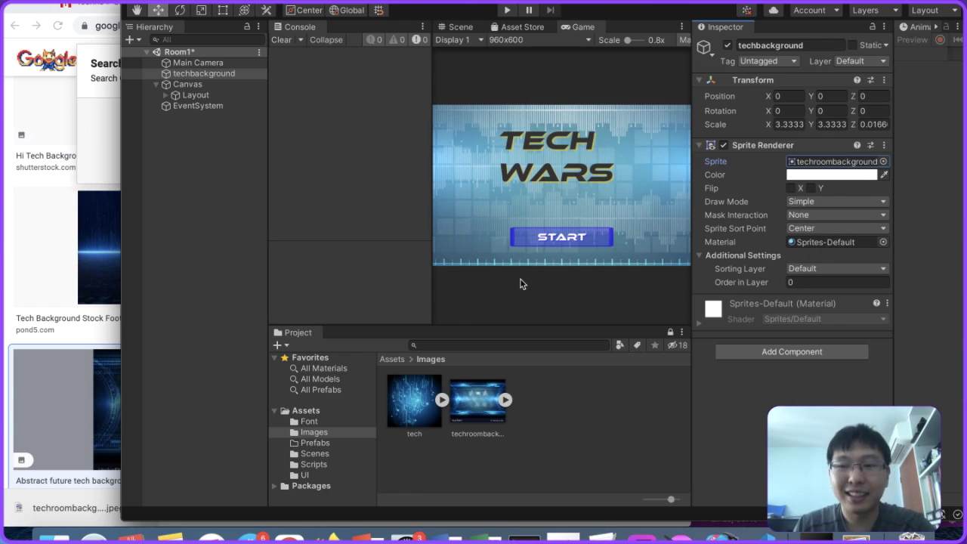
left_click(465, 30)
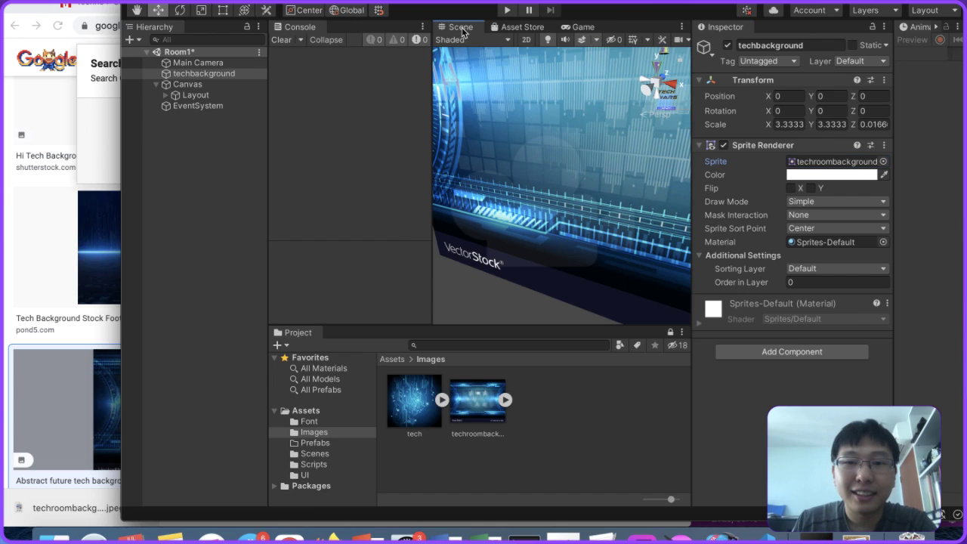
left_click(554, 30)
left_click(563, 27)
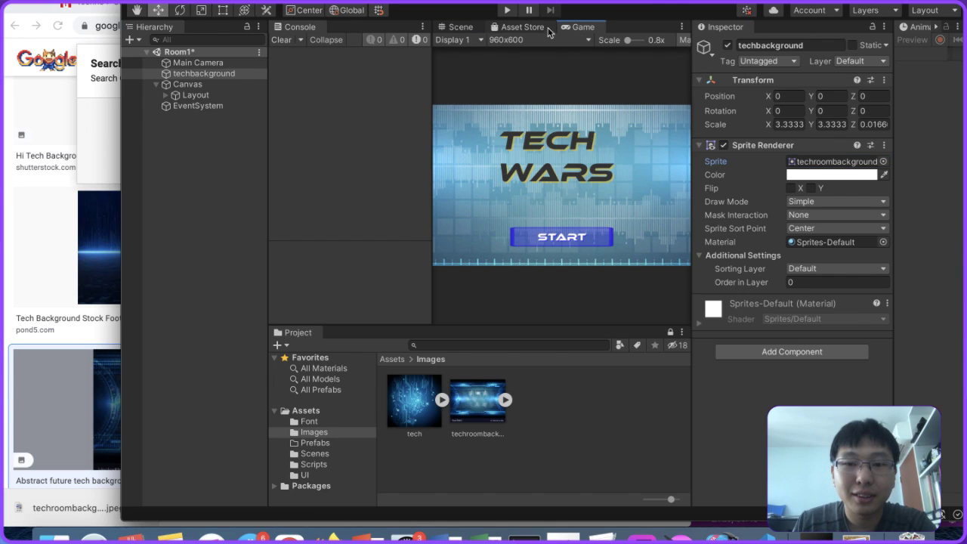
left_click(200, 76)
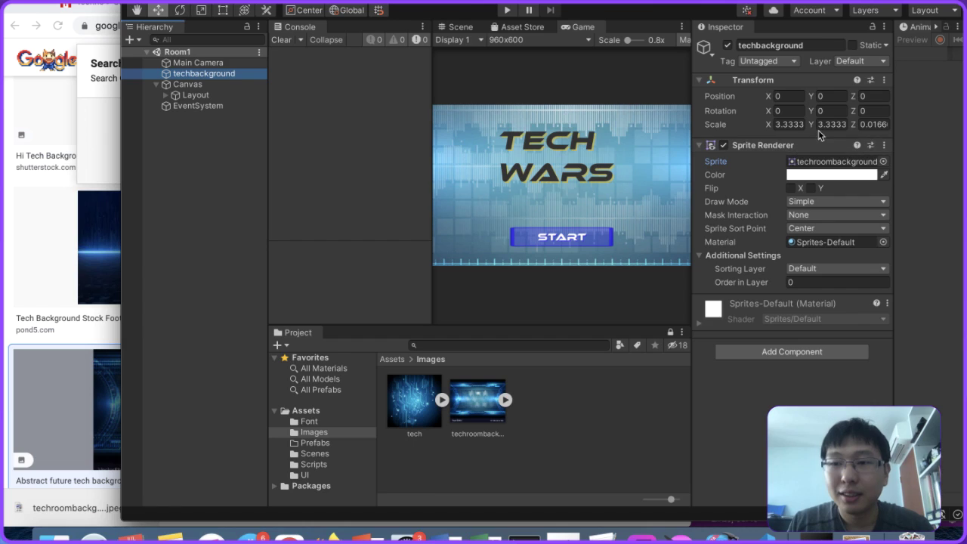
Step: Set techbackground's X and Y scale to 2 and view the scene in 2D
left_click(799, 126)
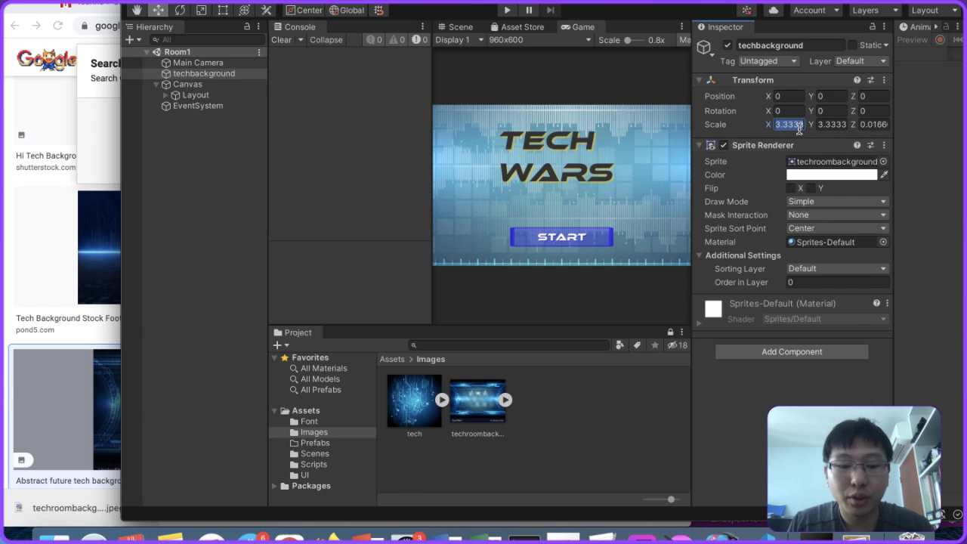
type("2")
left_click(823, 125)
type("2")
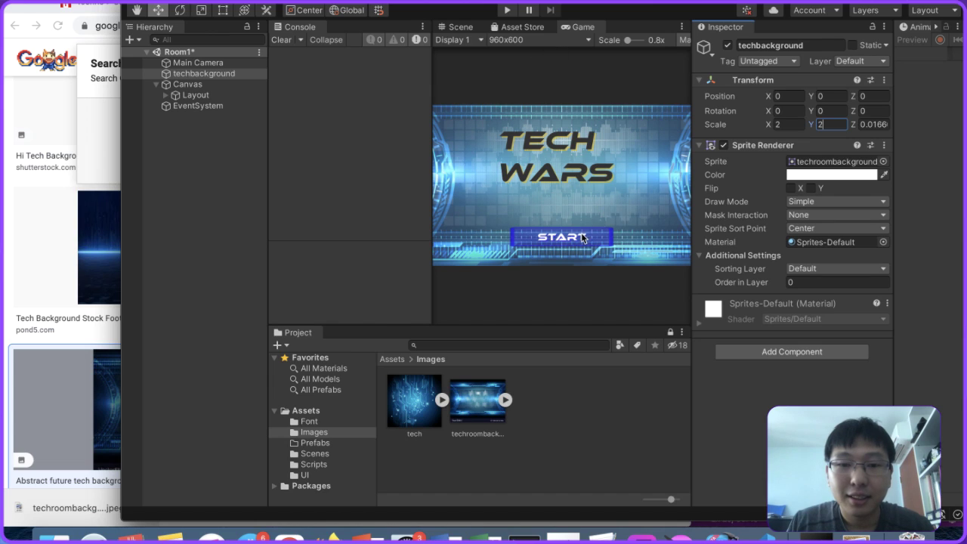
left_click(458, 27)
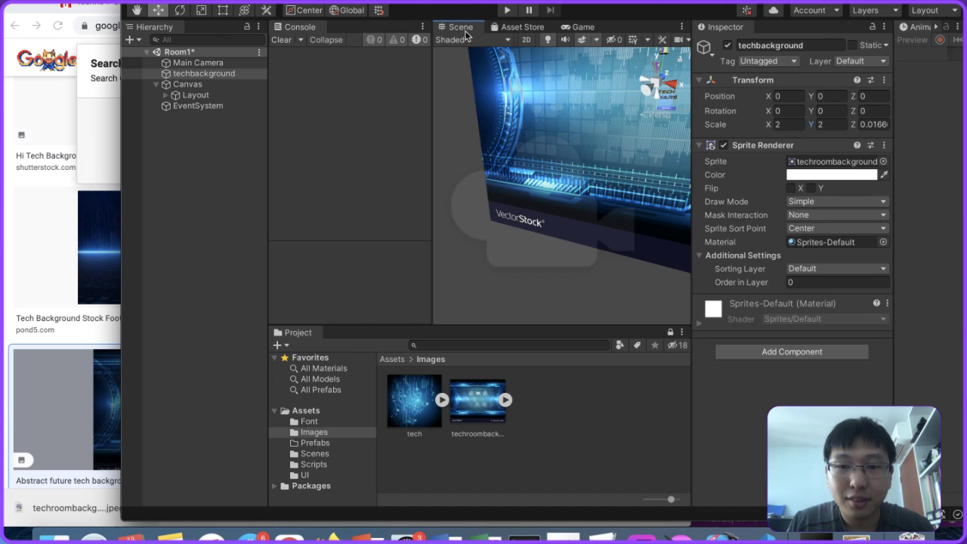
left_click(526, 39)
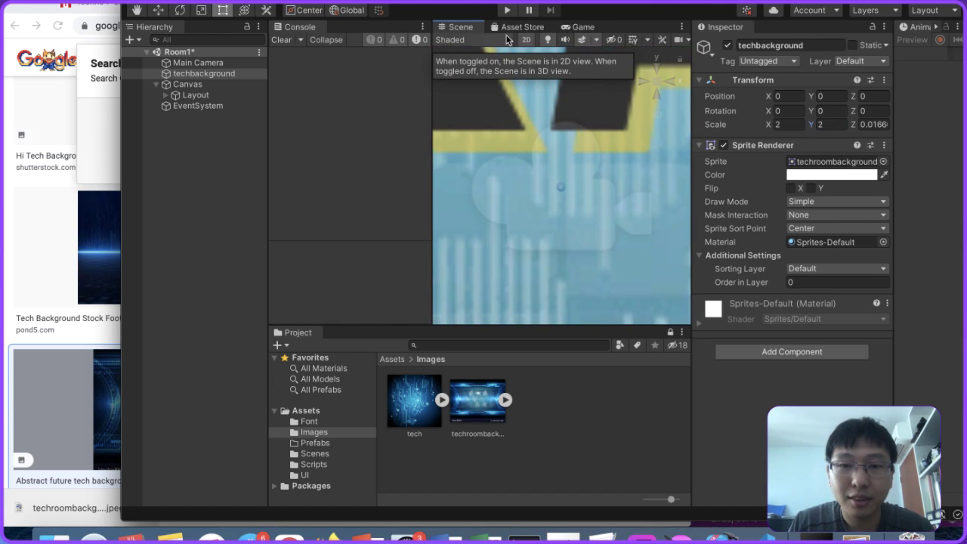
left_click(489, 41)
key("Escape")
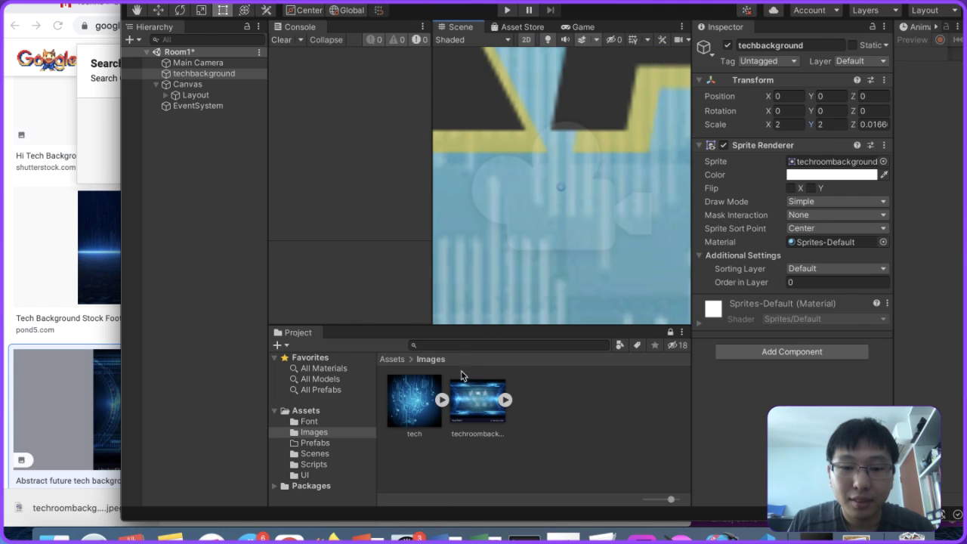
left_click(462, 404)
Step: Open techroombackground.jpeg in Preview with the Markup toolbar shown, and widen the window
right_click(463, 404)
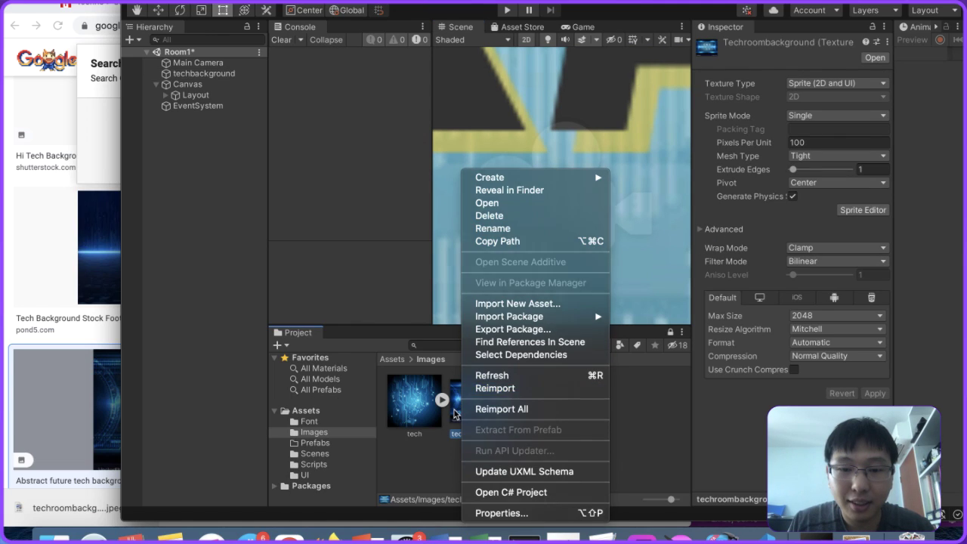
key("Escape")
double_click(467, 410)
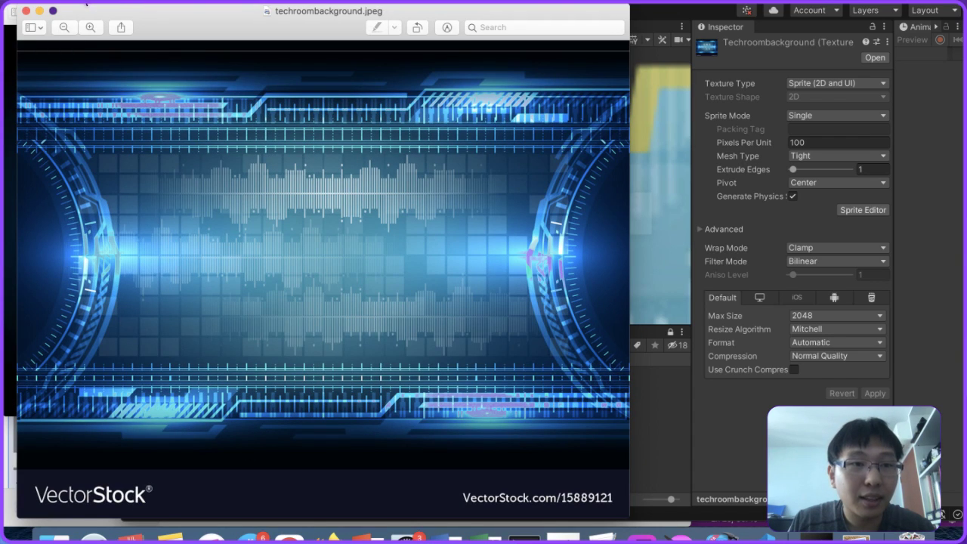
left_click(445, 28)
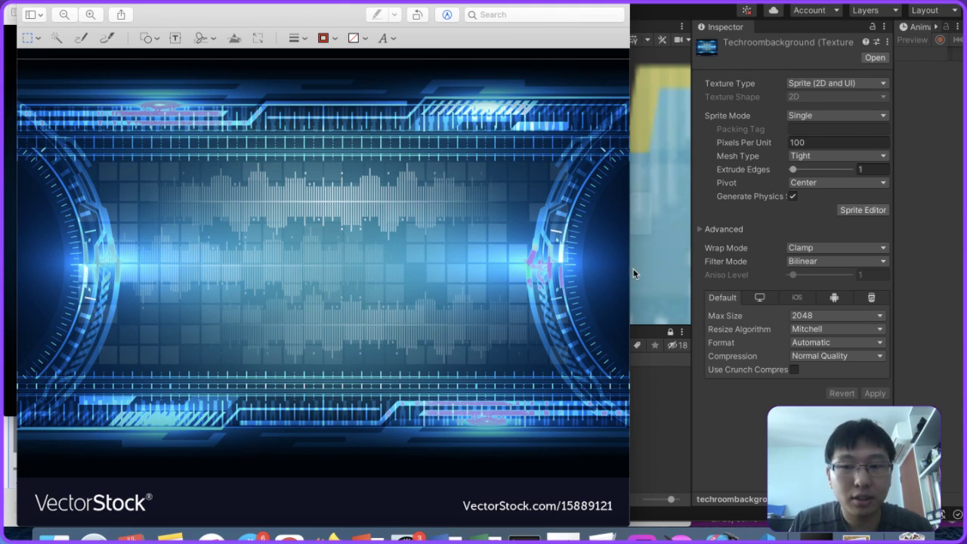
left_click_drag(630, 272, 964, 270)
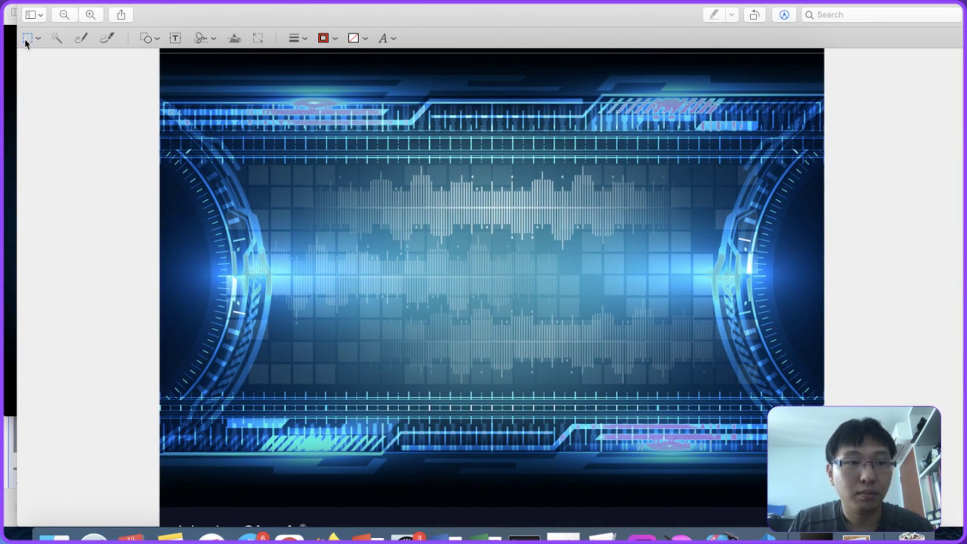
Step: Switch Preview's selection tool to Rectangular Selection
left_click(26, 40)
left_click(122, 54)
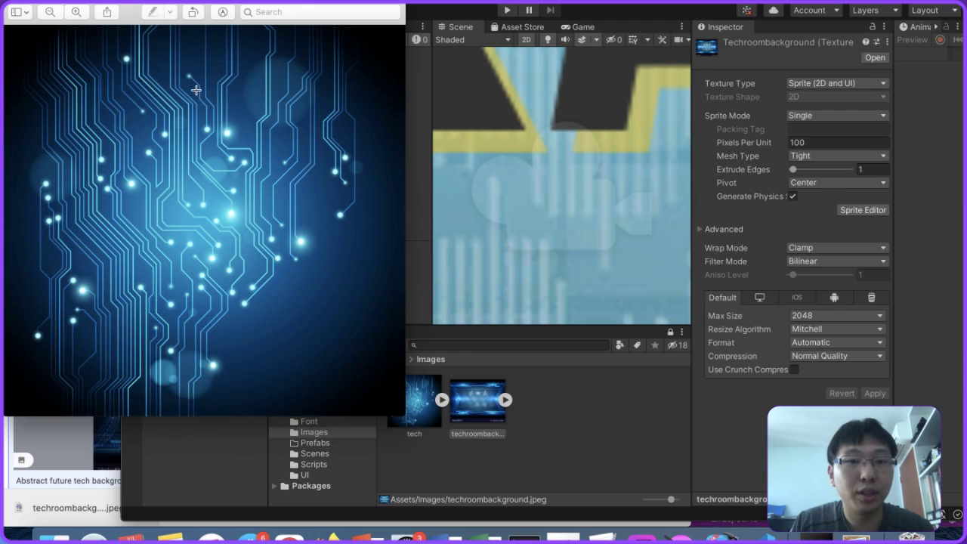
Step: In techroombackground's Sprite Editor, apply top border 17 and bottom border 80, then close it
left_click(473, 365)
right_click(481, 414)
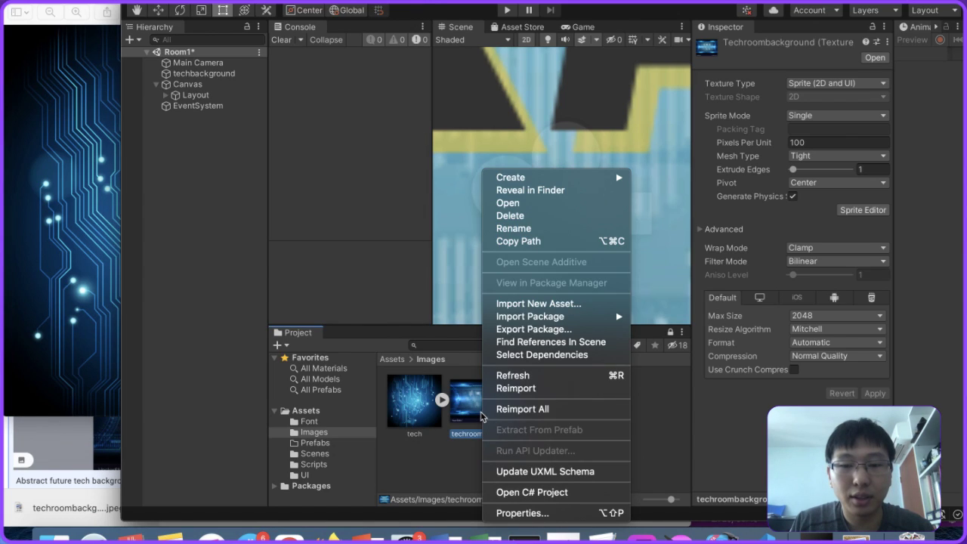
left_click(477, 416)
left_click(863, 210)
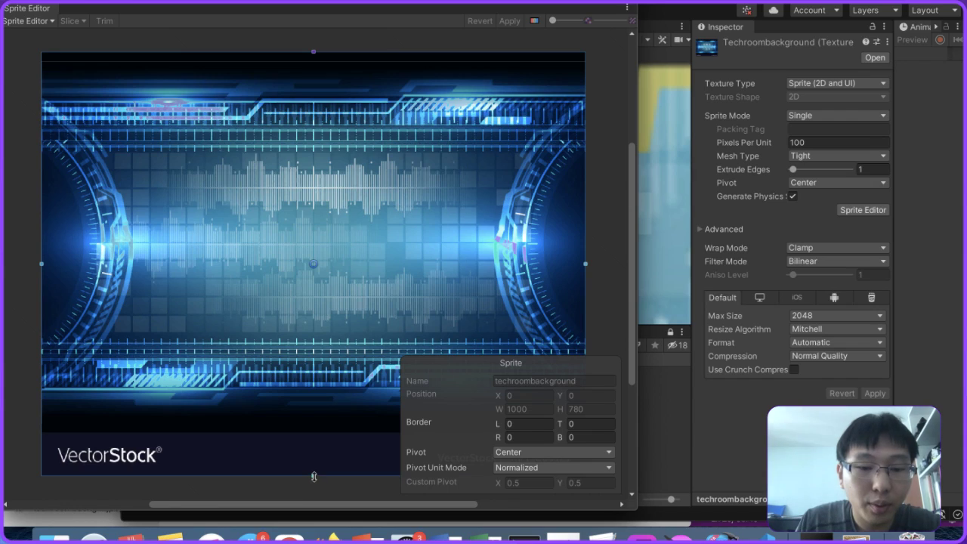
left_click_drag(313, 476, 317, 436)
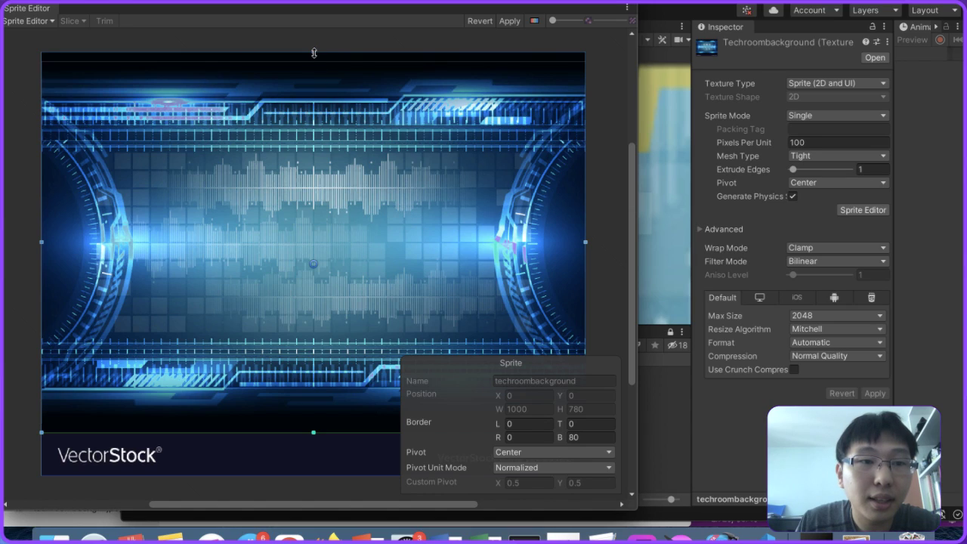
left_click_drag(313, 53, 313, 60)
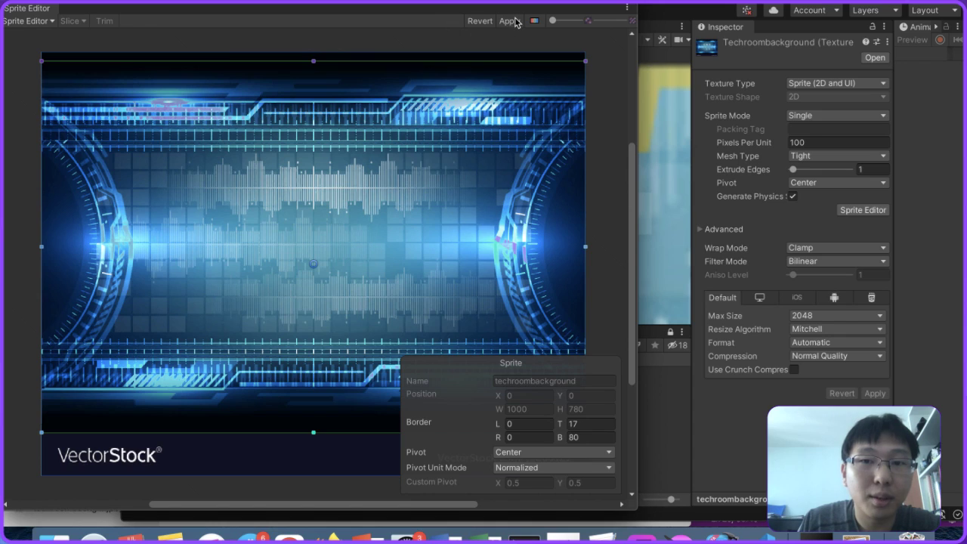
left_click(508, 21)
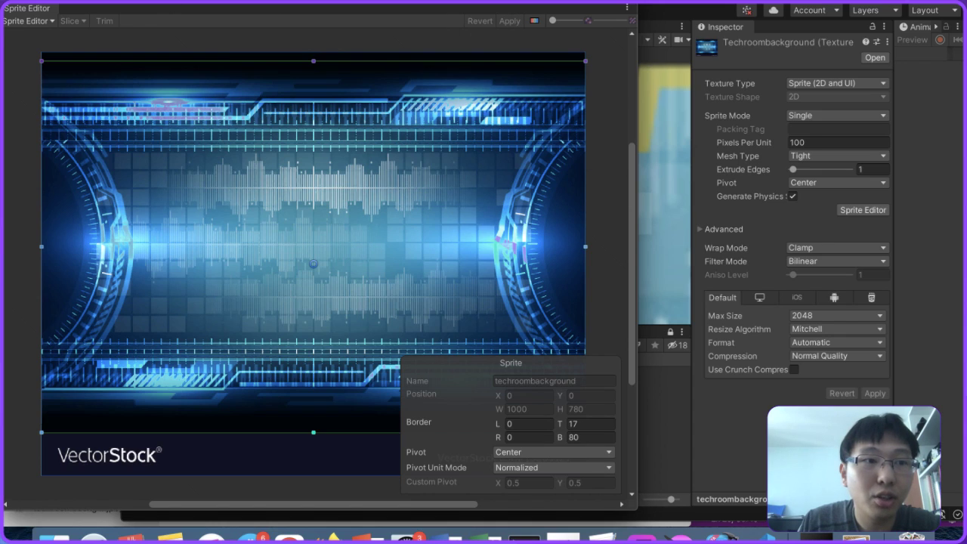
left_click(632, 21)
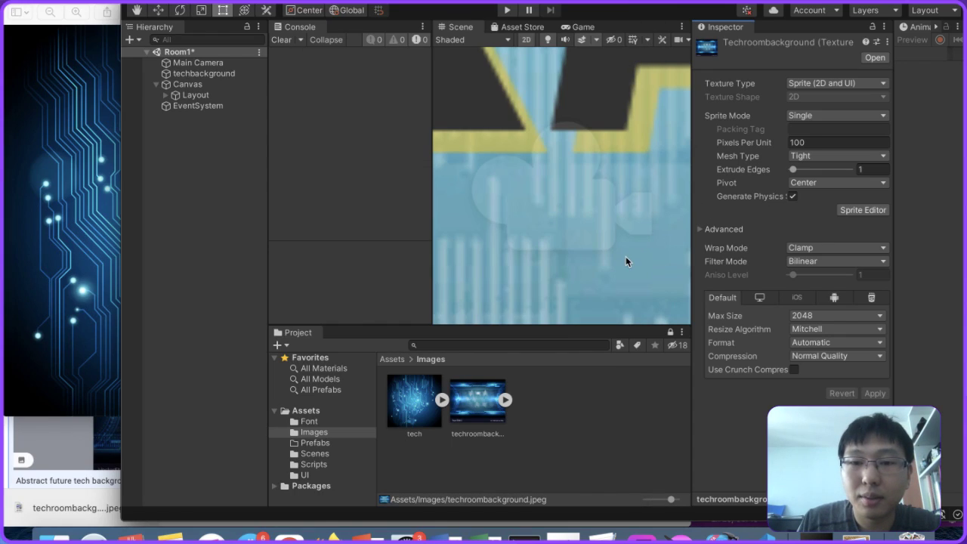
Step: Frame the whole Tech Wars menu in the Scene view and select the techroombackground asset
scroll(527, 264, "down", 10)
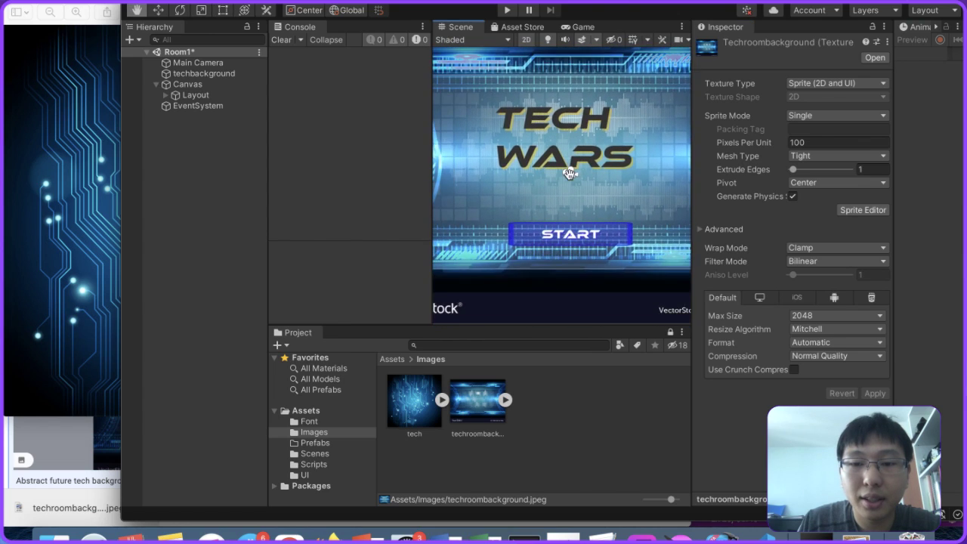
scroll(580, 169, "down", 2)
middle_click_drag(581, 169, 578, 195)
scroll(579, 198, "down", 3)
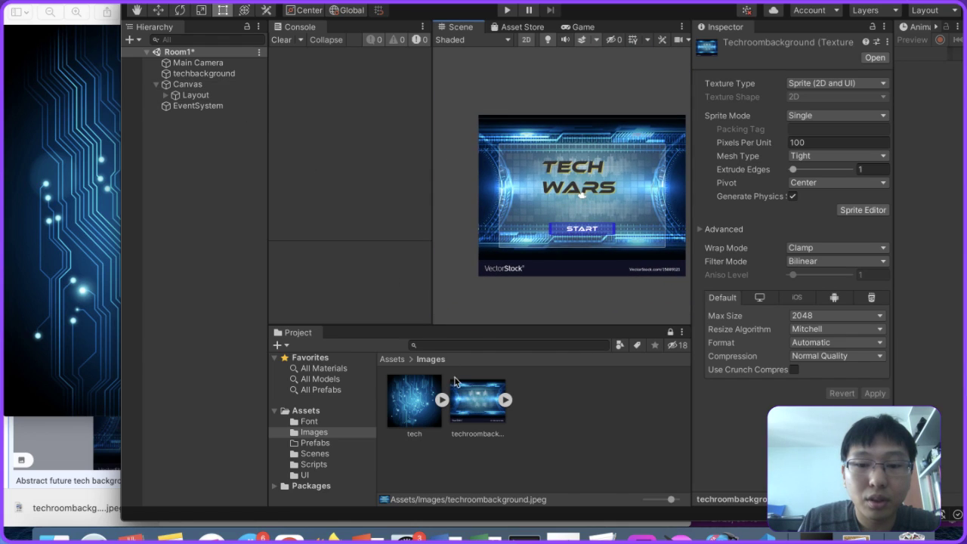
left_click(478, 408)
Step: Open techroombackground in the Sprite Editor and select the sprite to adjust its bottom border
left_click(862, 210)
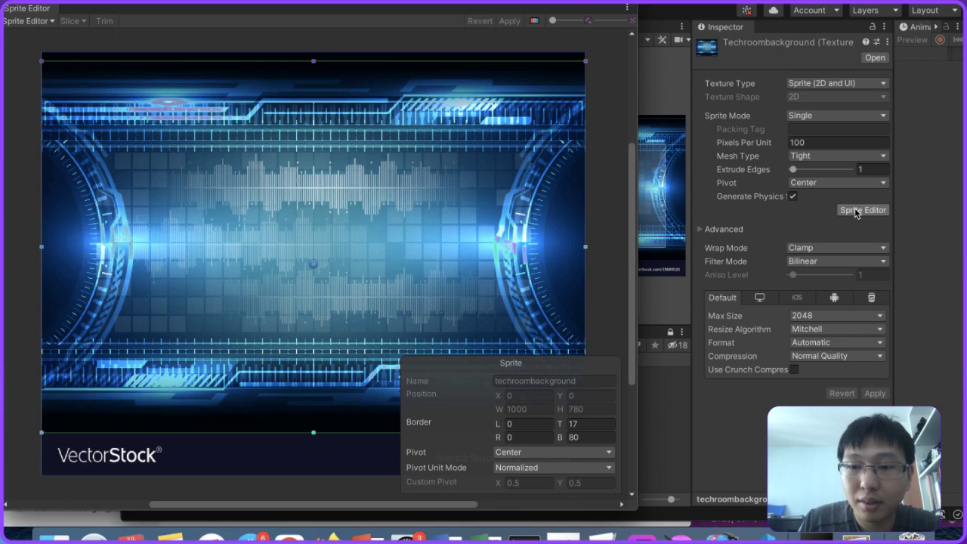
left_click(253, 482)
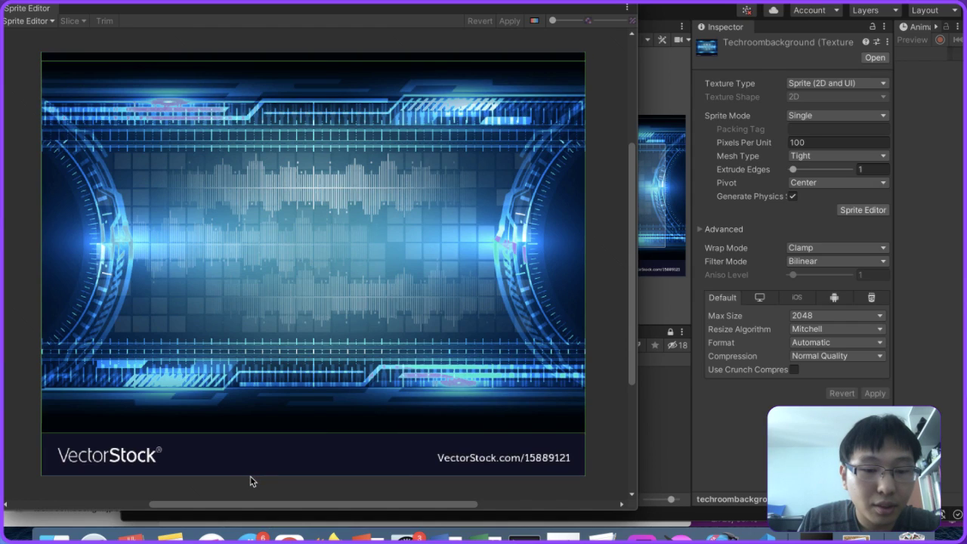
left_click(31, 21)
left_click(298, 35)
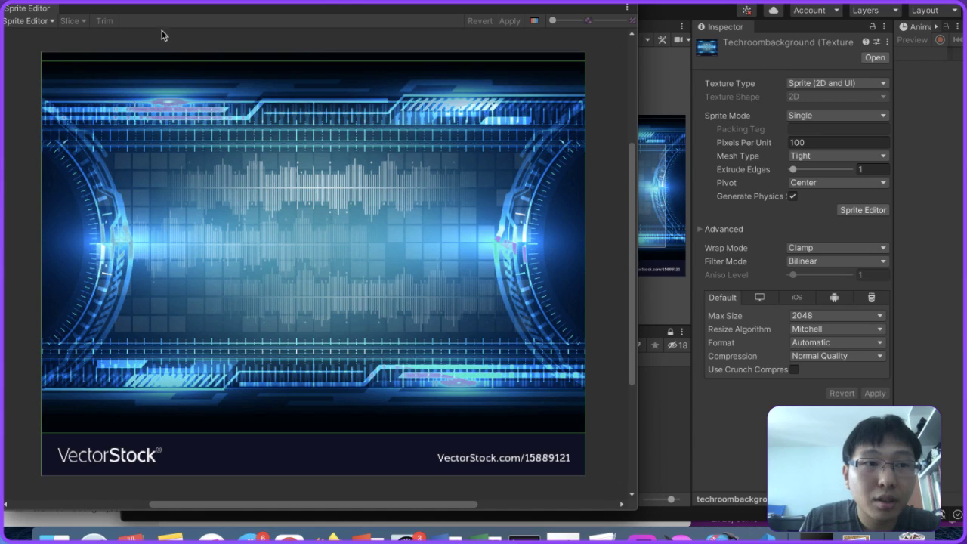
left_click(316, 435)
left_click_drag(315, 431, 318, 435)
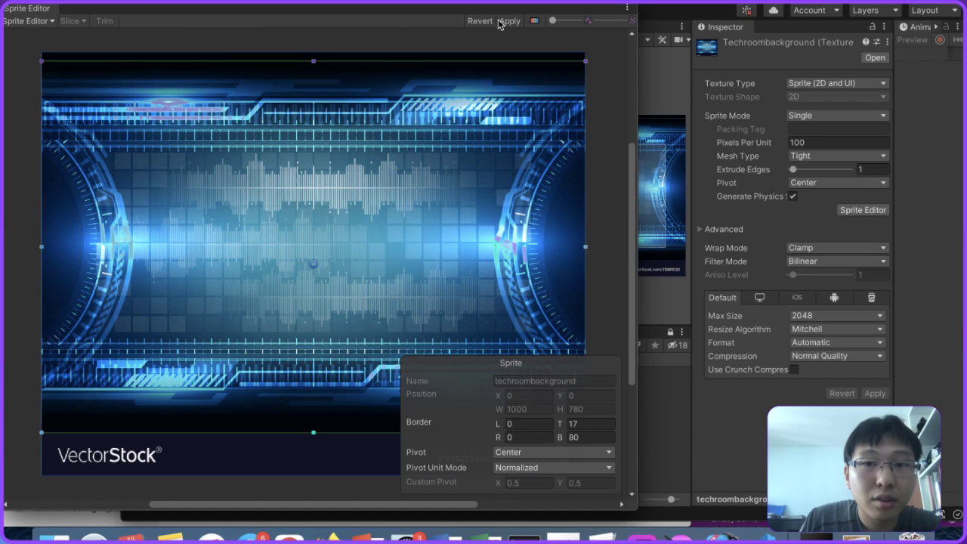
Step: Close the Sprite Editor, reverting the unapplied import settings
left_click(34, 20)
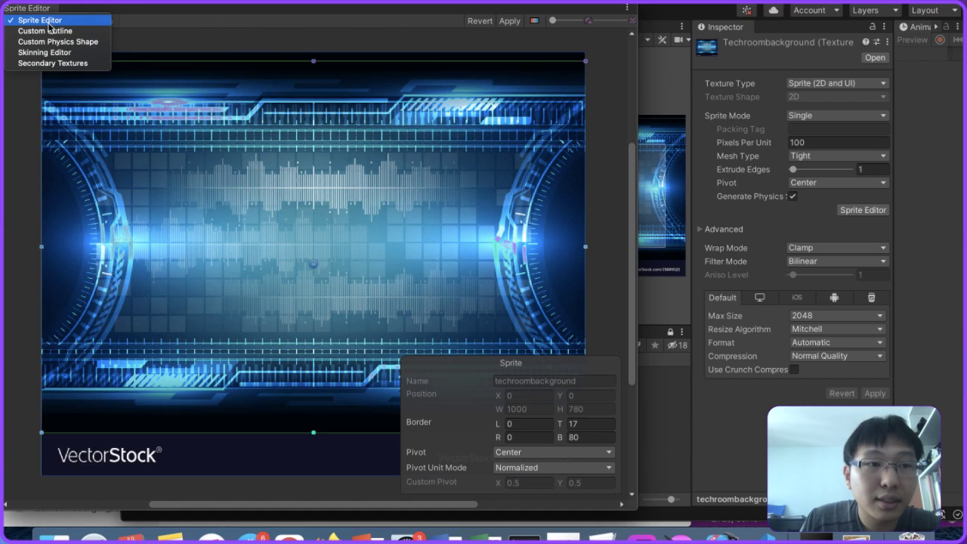
left_click(40, 21)
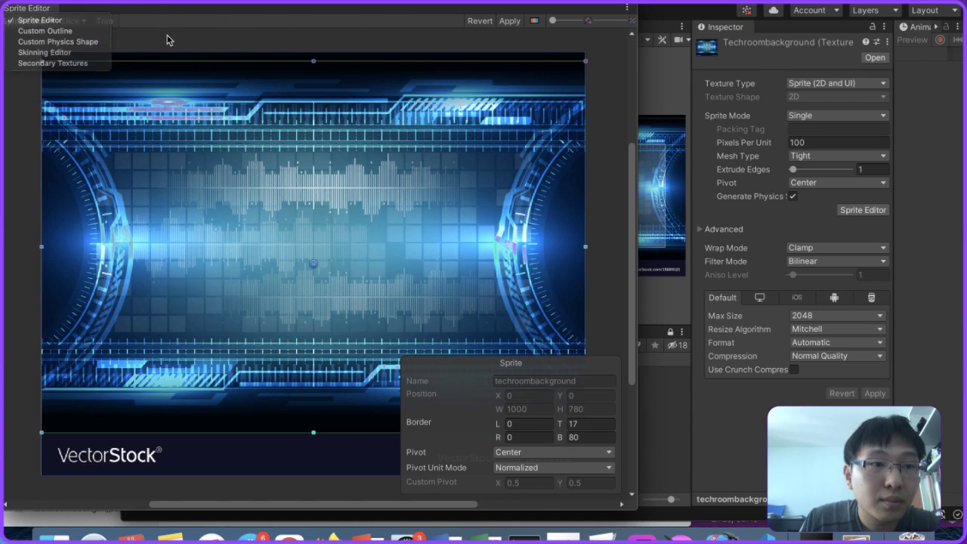
key("super+w")
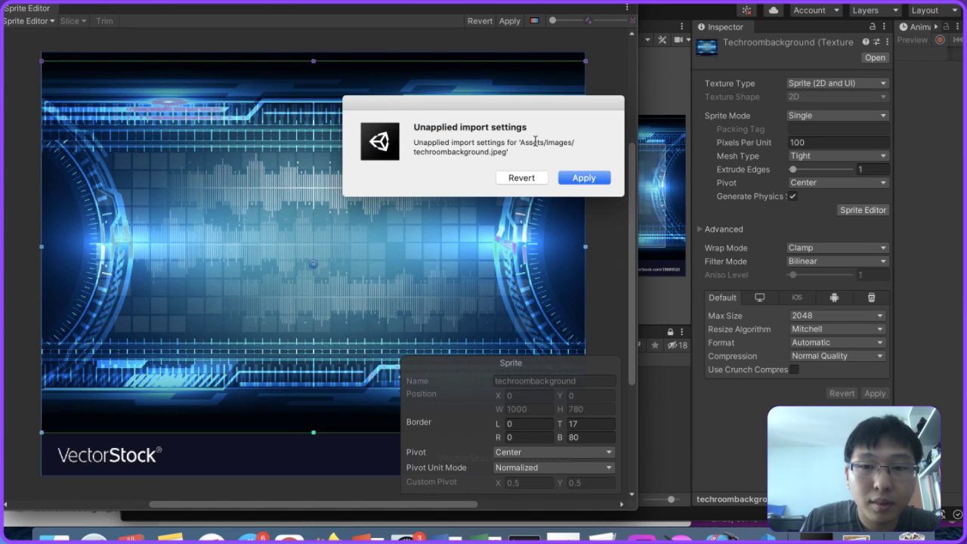
left_click(531, 180)
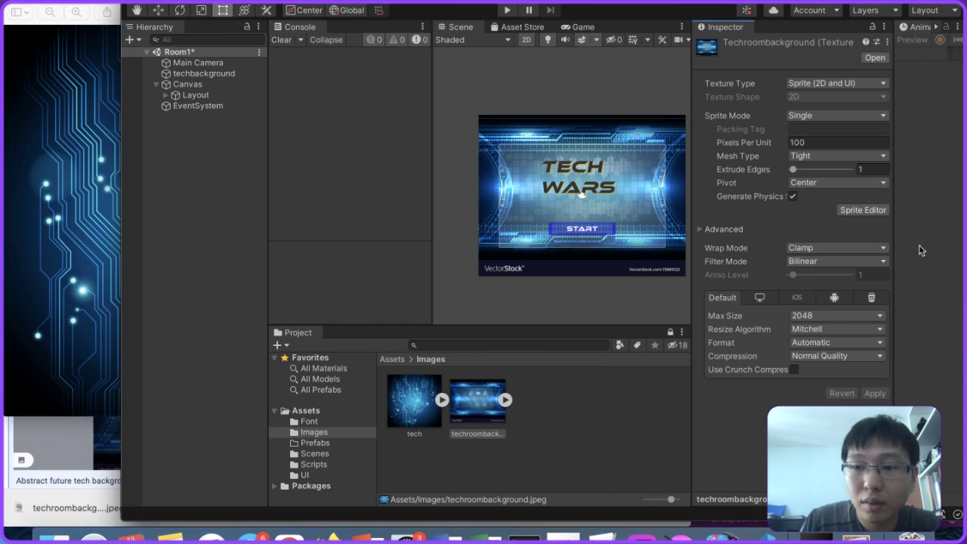
Step: Reopen and close the Sprite Editor, then view the background asset's context menu without choosing anything
left_click(861, 210)
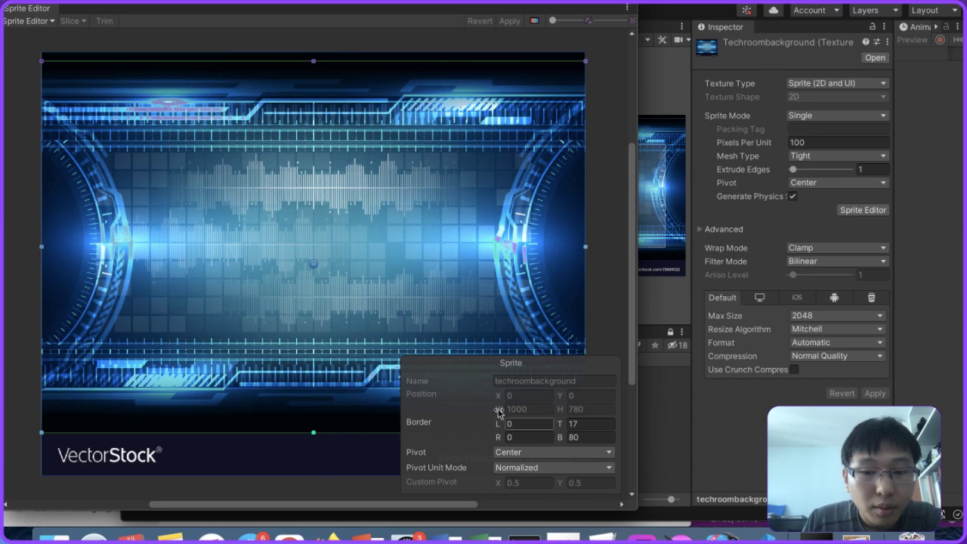
left_click(47, 22)
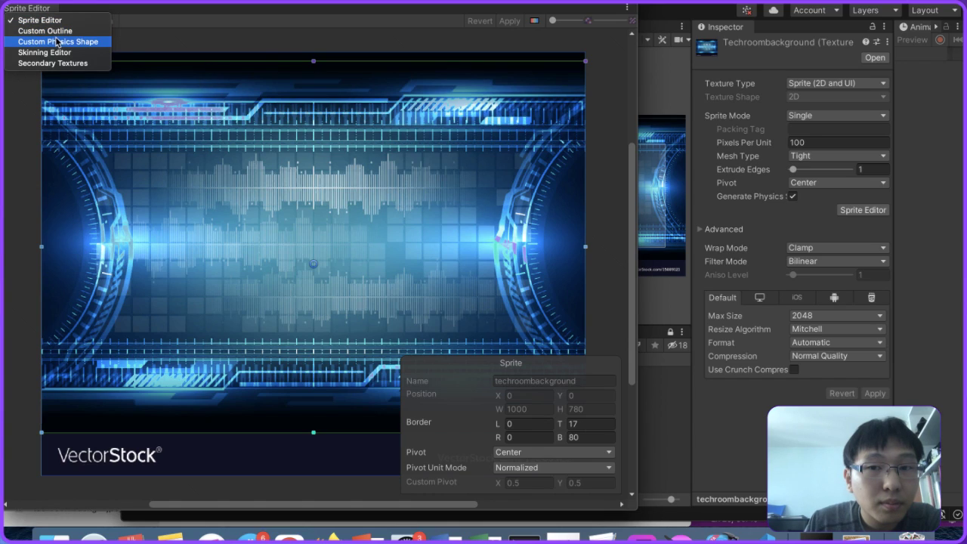
left_click(582, 43)
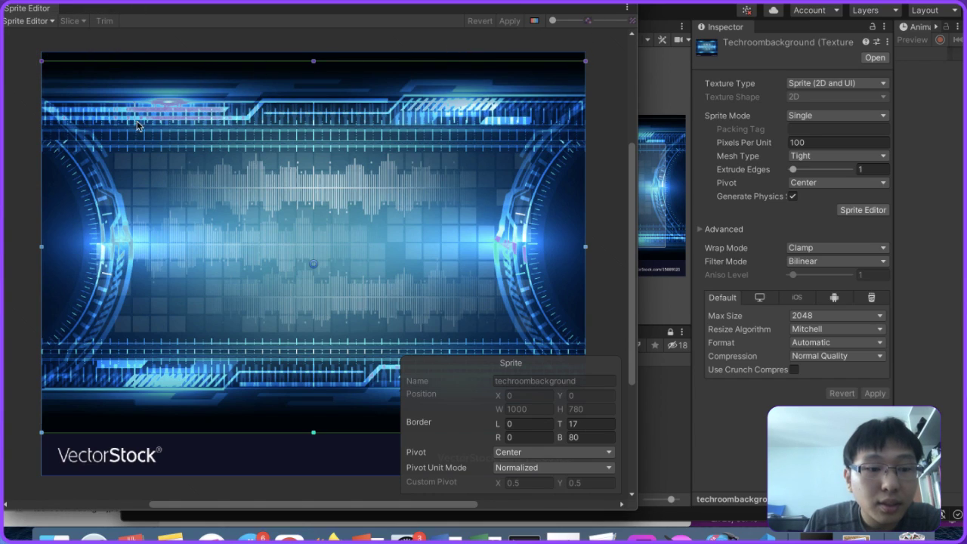
left_click(15, 8)
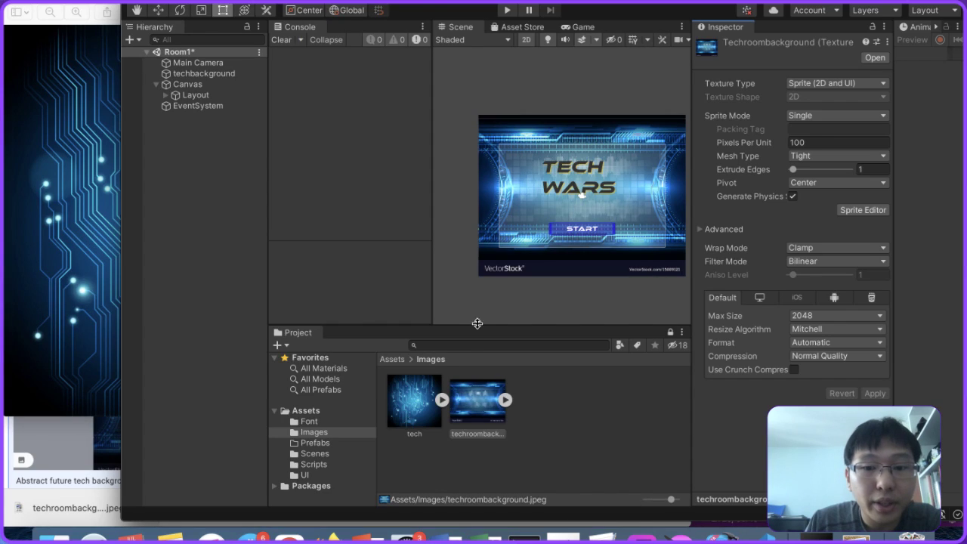
right_click(492, 425)
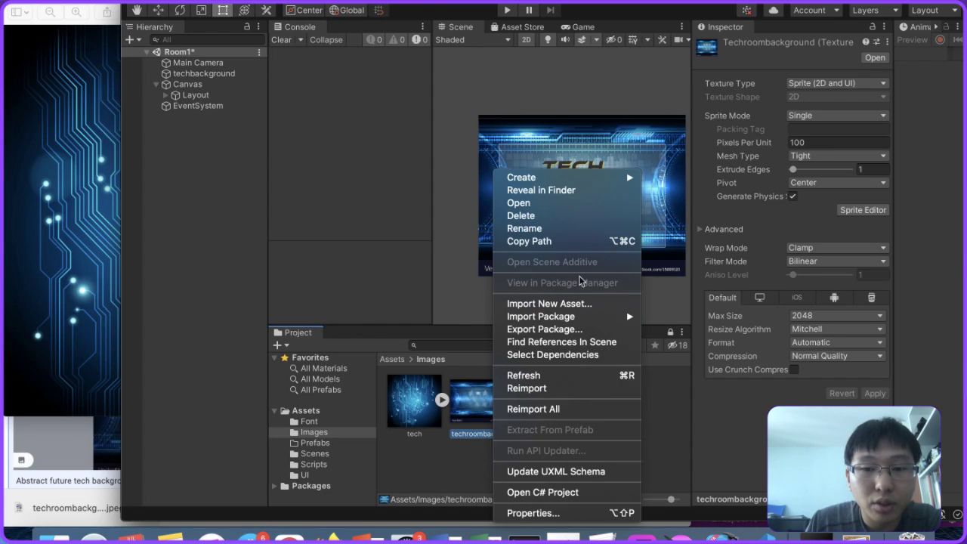
mouse_move(617, 185)
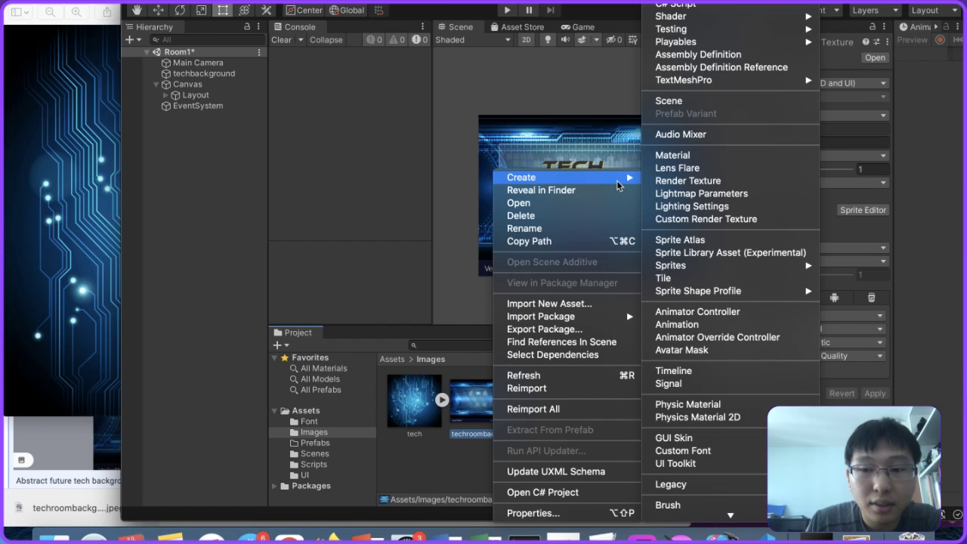
left_click(474, 412)
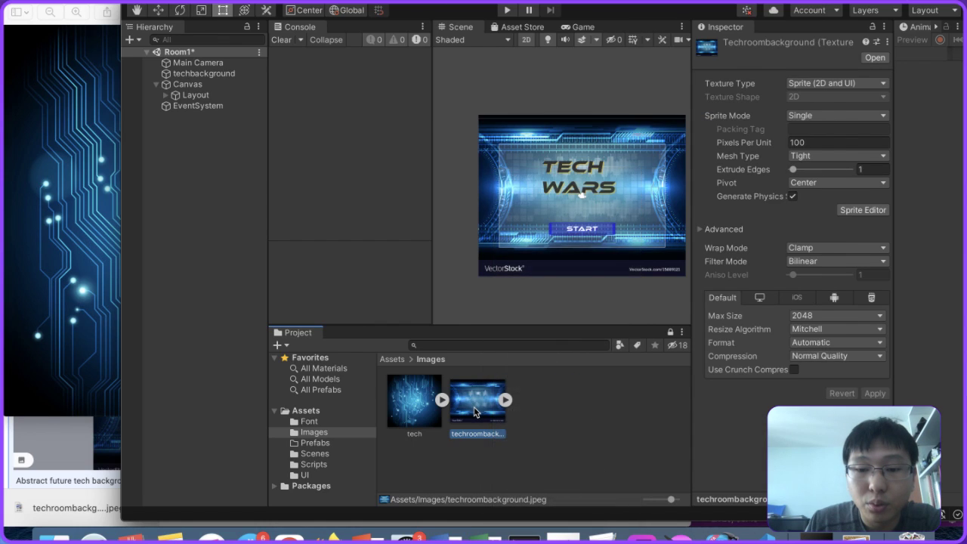
Step: Keep Mesh Type Tight and Pivot Center, expand Advanced, and leave Max Size at 2048
left_click(831, 164)
left_click(809, 204)
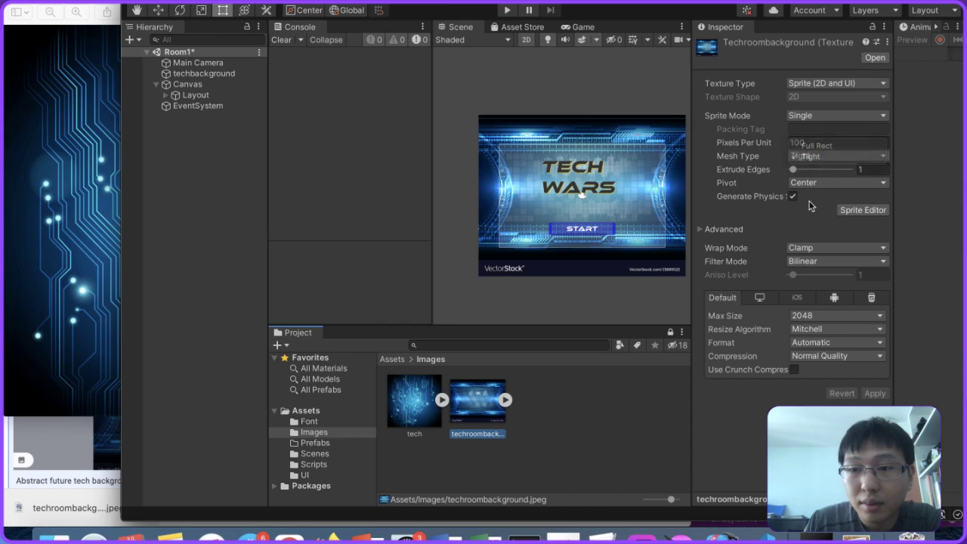
left_click(833, 184)
left_click(815, 186)
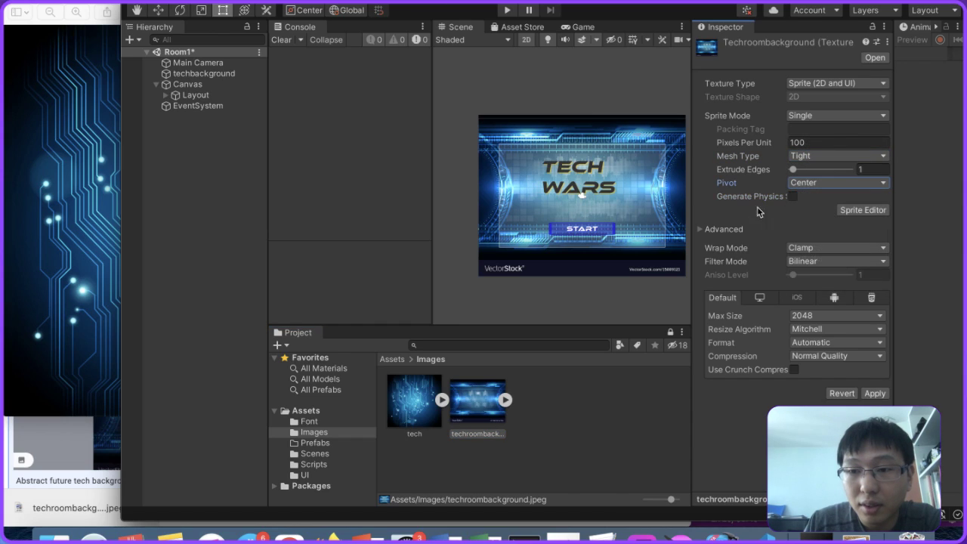
left_click(725, 229)
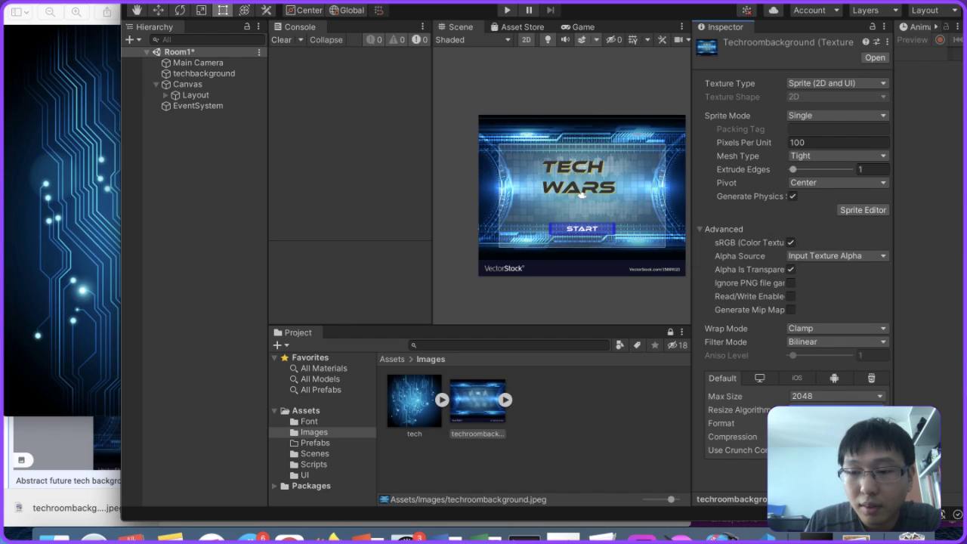
left_click(831, 396)
left_click(748, 395)
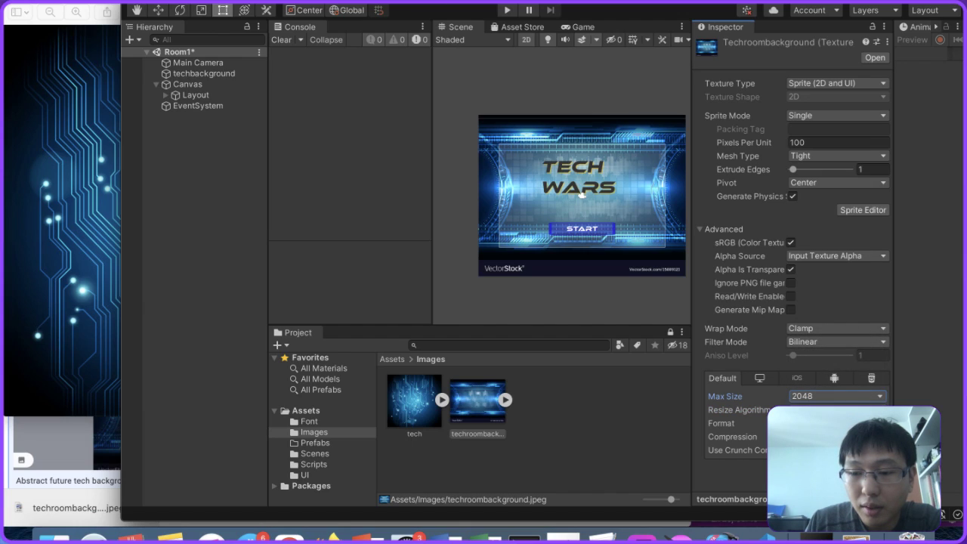
Step: Leave Sprite Mode on Single and switch back to the Google Images results in Chrome
left_click(802, 115)
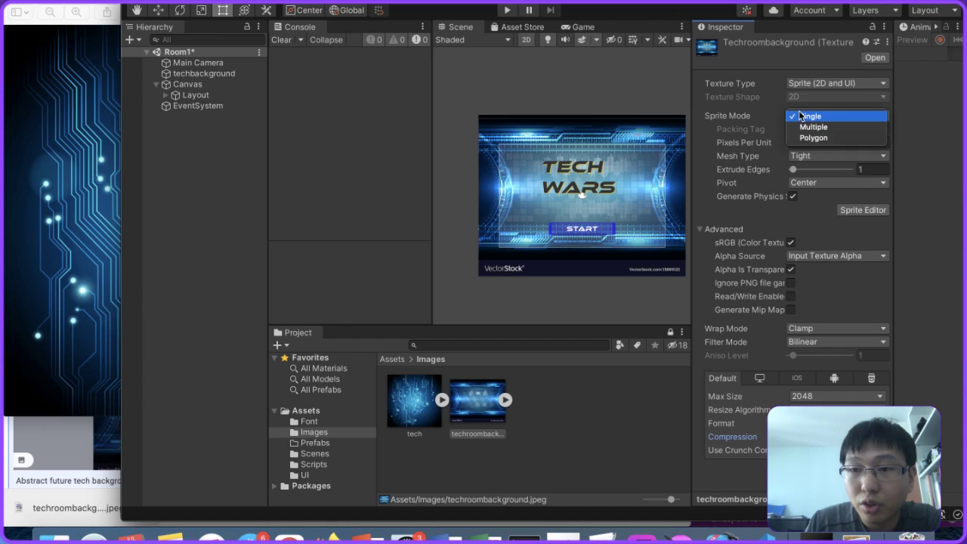
left_click(759, 118)
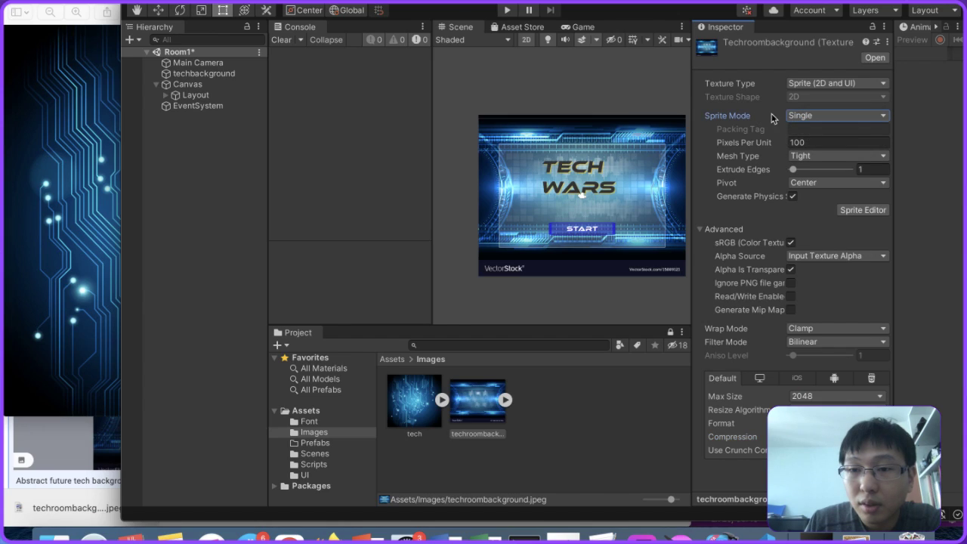
left_click(795, 117)
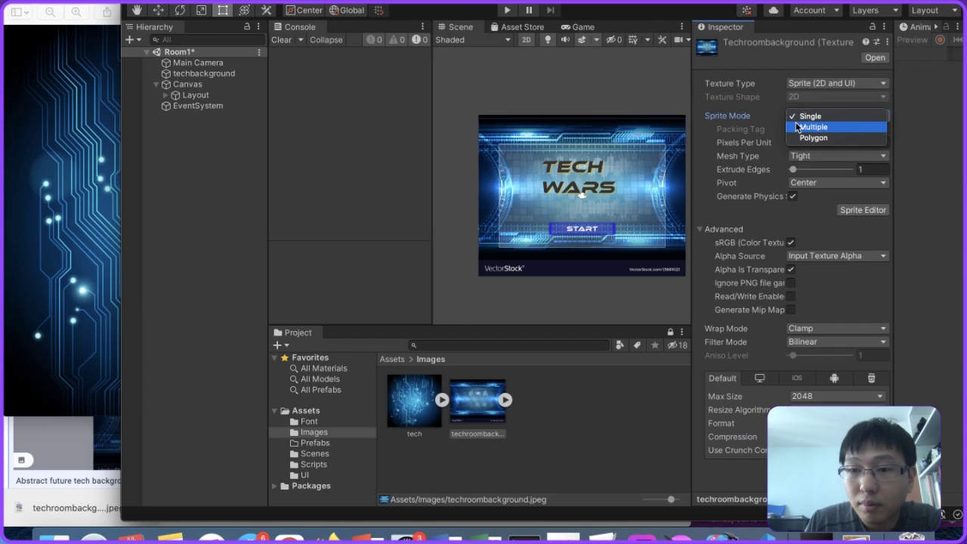
left_click(764, 127)
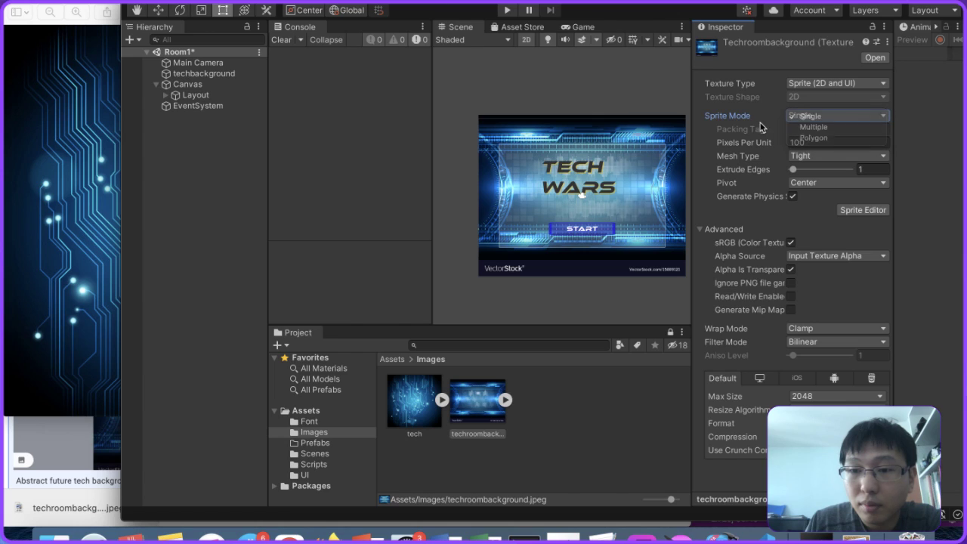
left_click(29, 467)
left_click(13, 6)
Step: Search Google for 'how to slice sprite in unity' and scroll the results
left_click(28, 85)
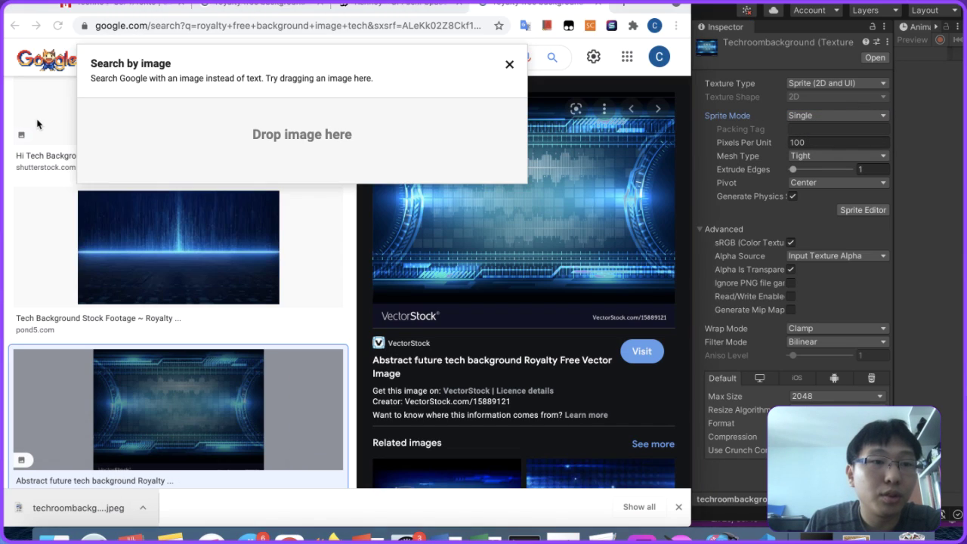
left_click(351, 28)
type("how to ")
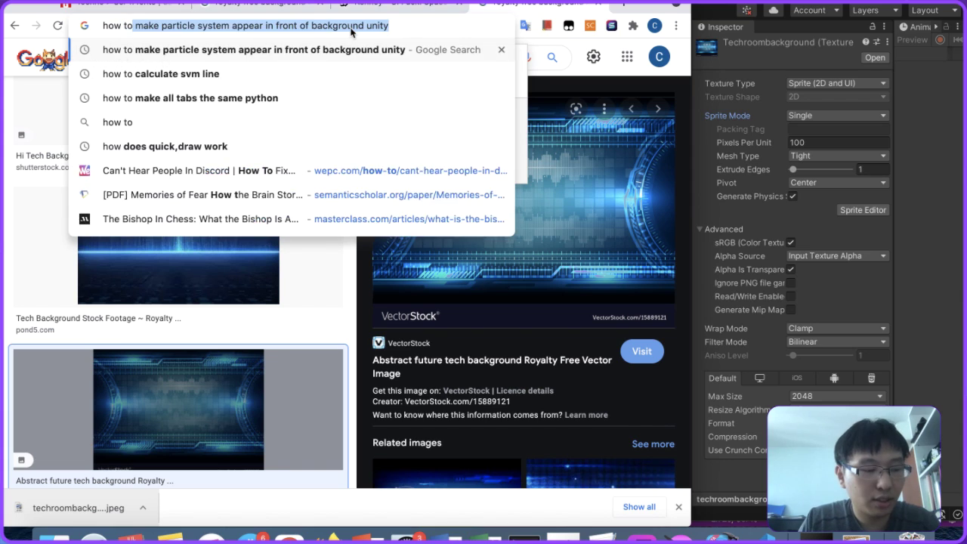
type("slice sprite in unity")
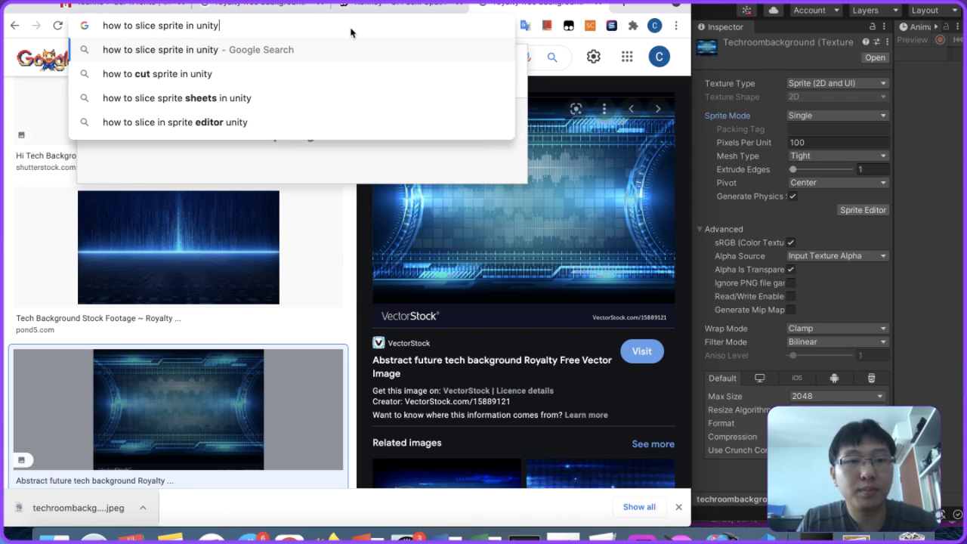
key("Return")
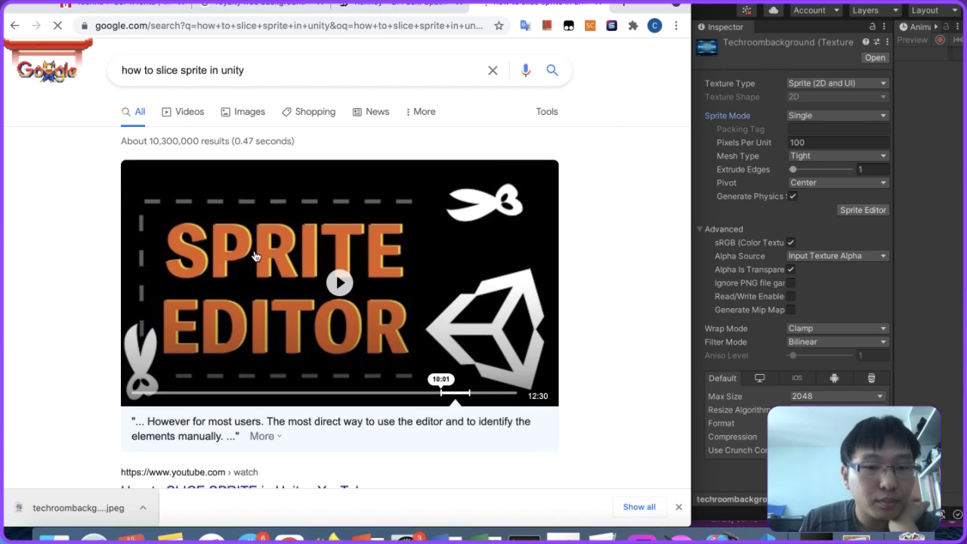
scroll(249, 264, "down", 5)
left_click(244, 270)
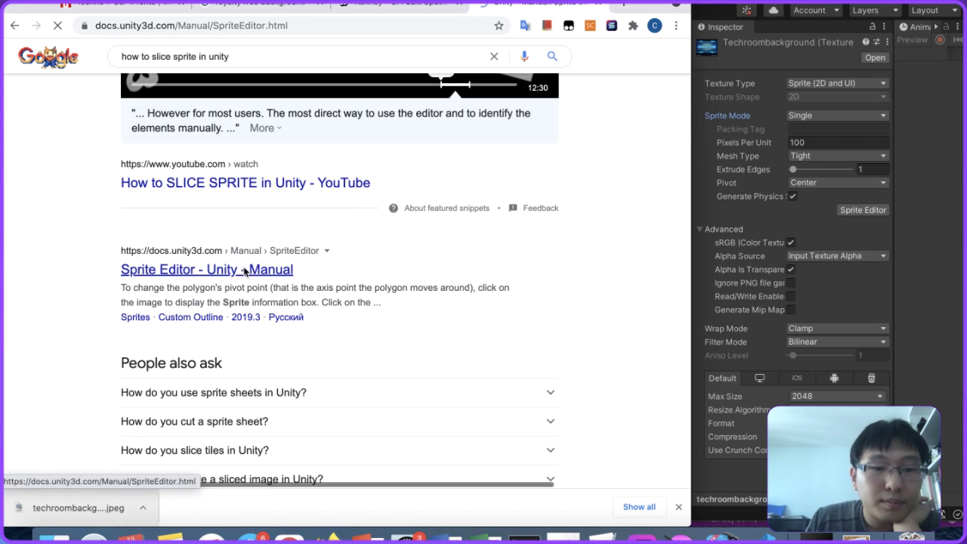
scroll(379, 307, "down", 3)
scroll(379, 308, "down", 10)
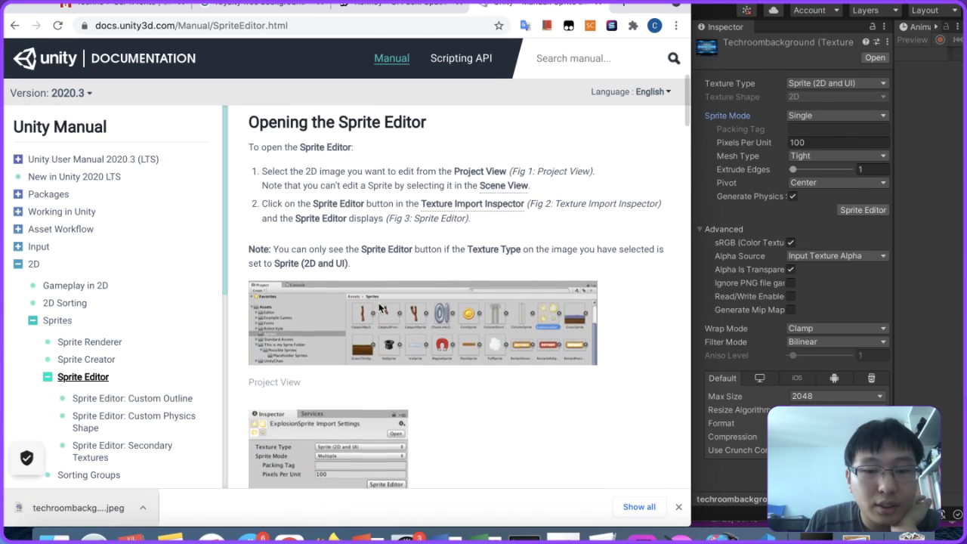
scroll(379, 308, "down", 1)
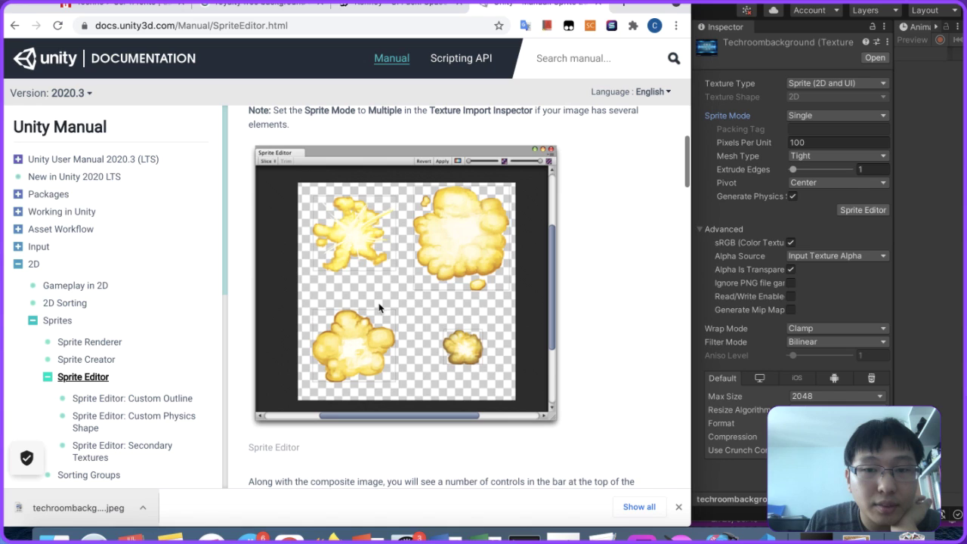
scroll(379, 307, "down", 10)
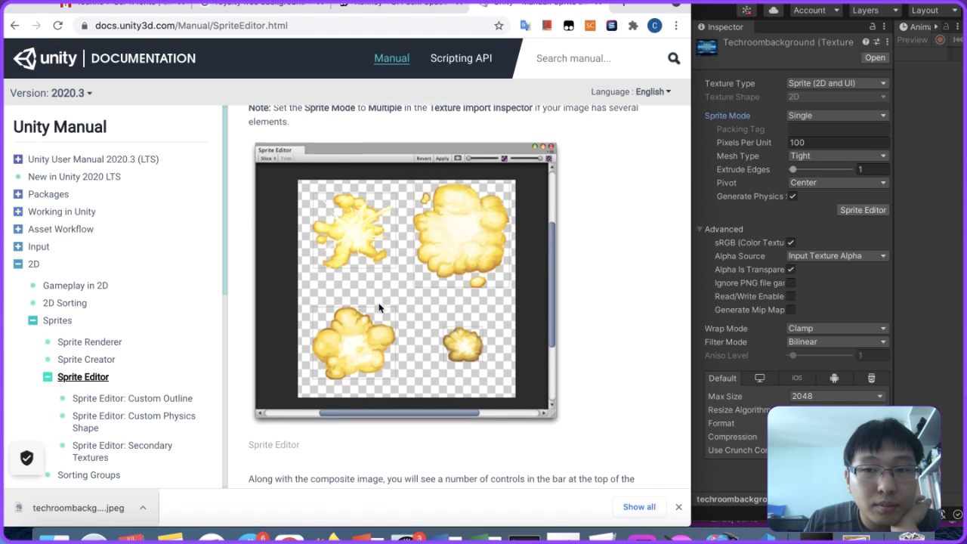
scroll(379, 307, "up", 18)
scroll(379, 308, "up", 2)
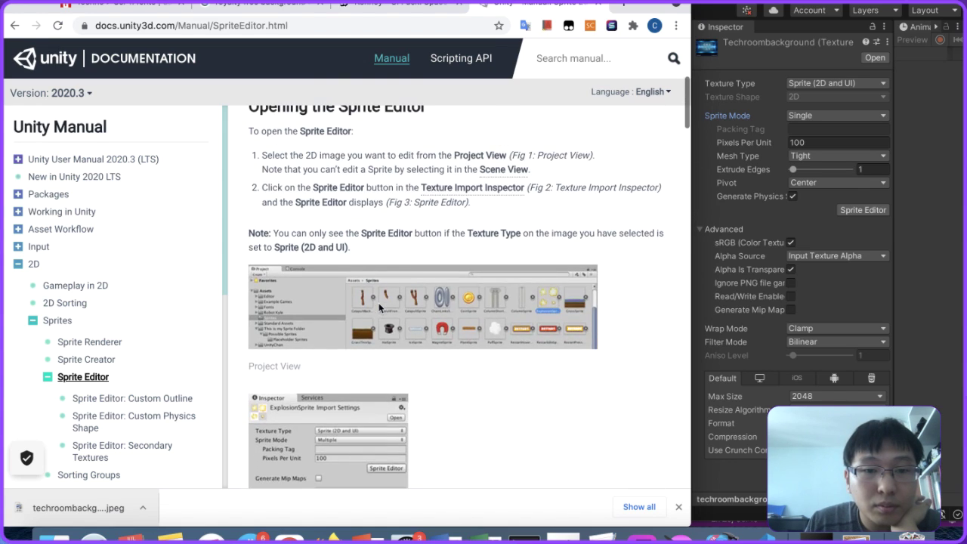
scroll(379, 308, "down", 10)
scroll(379, 303, "up", 1)
scroll(380, 304, "down", 10)
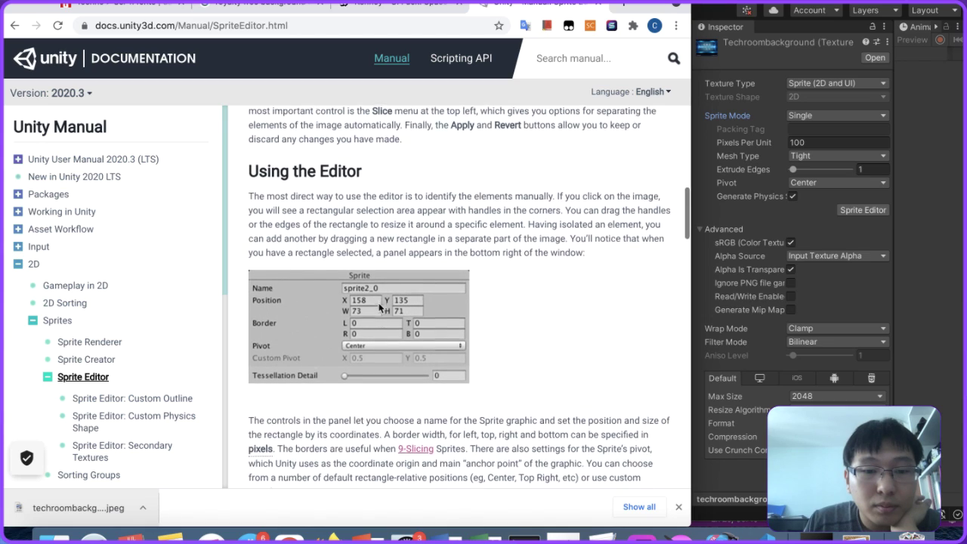
scroll(380, 304, "down", 1)
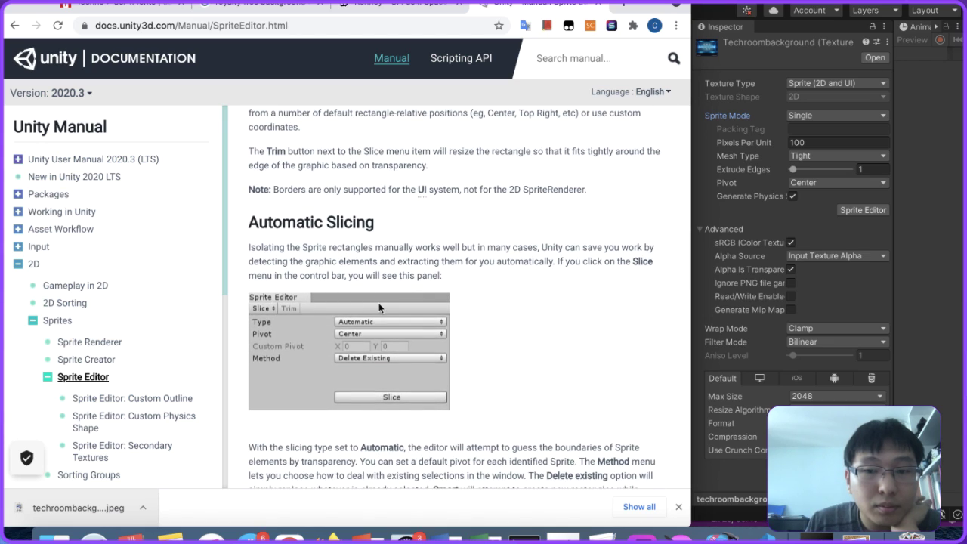
scroll(379, 308, "down", 18)
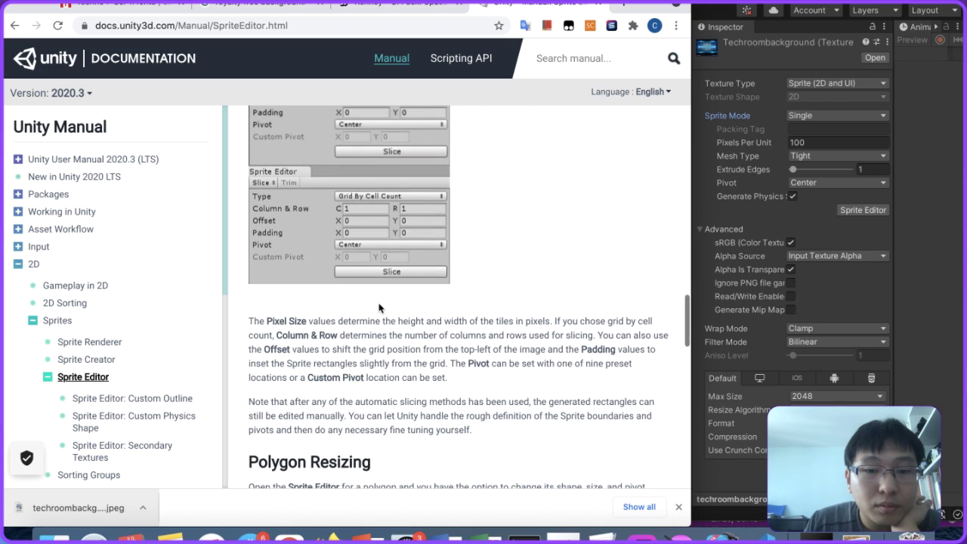
scroll(380, 308, "down", 3)
scroll(379, 307, "up", 8)
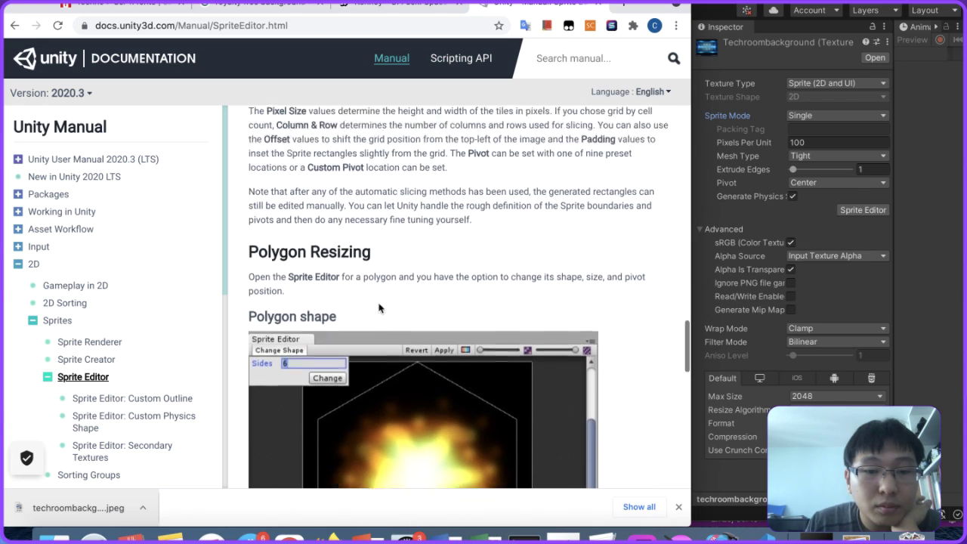
scroll(379, 307, "down", 20)
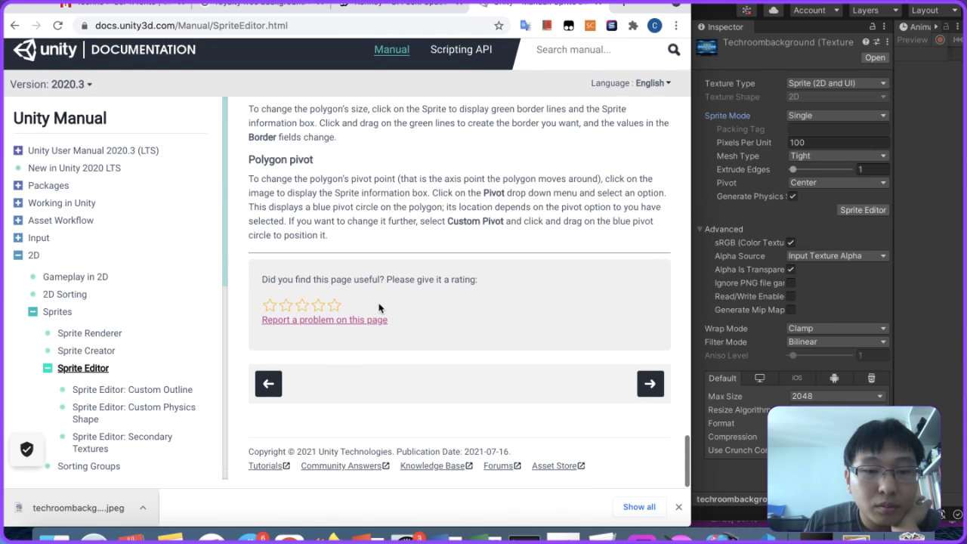
scroll(380, 307, "up", 20)
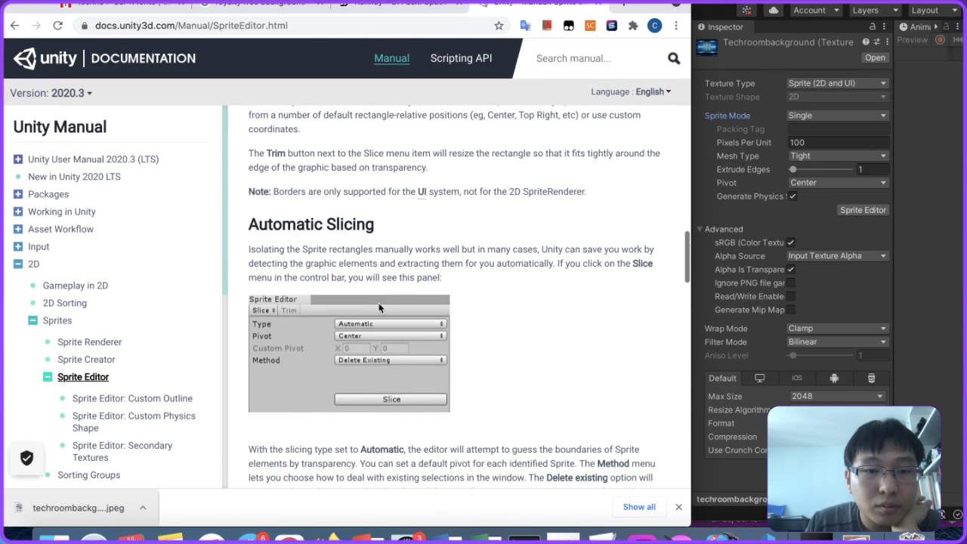
scroll(379, 308, "up", 5)
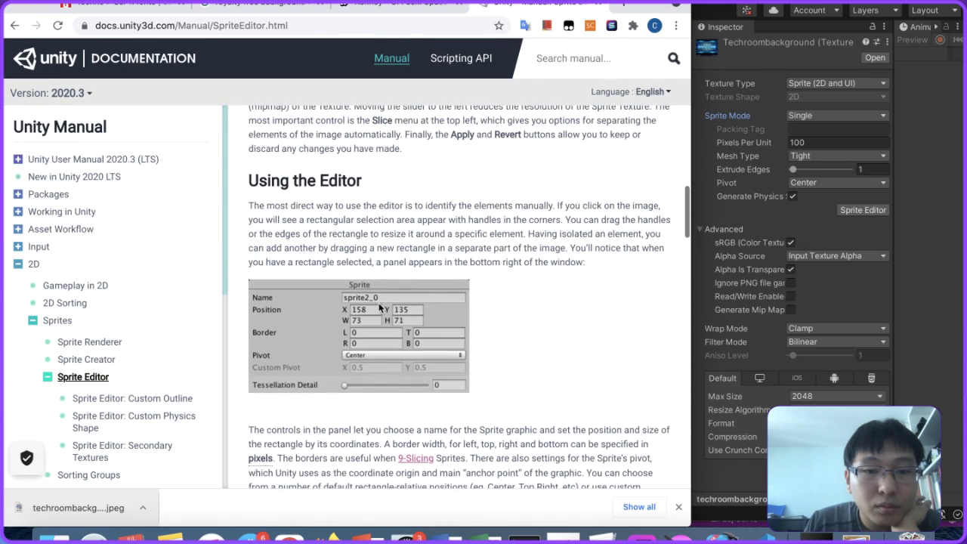
scroll(379, 307, "down", 1)
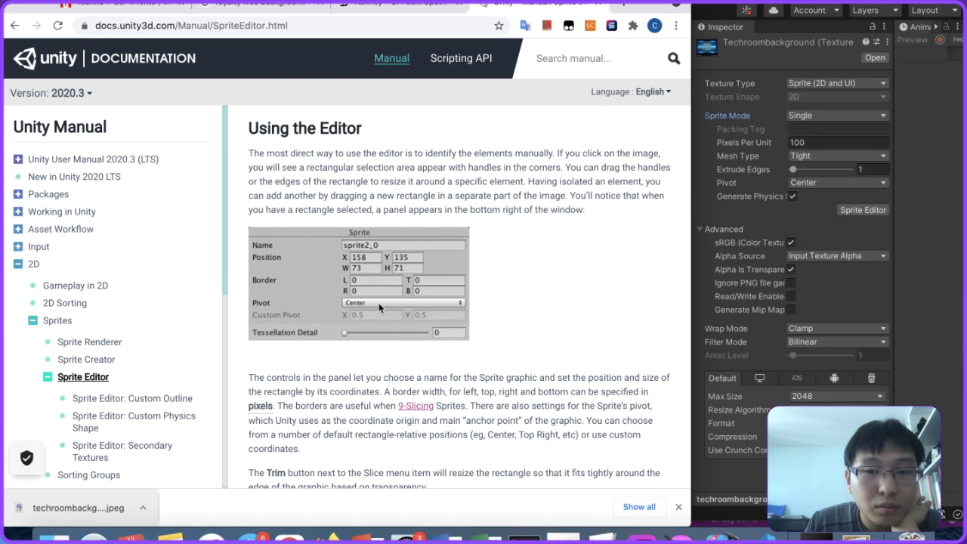
scroll(379, 308, "down", 3)
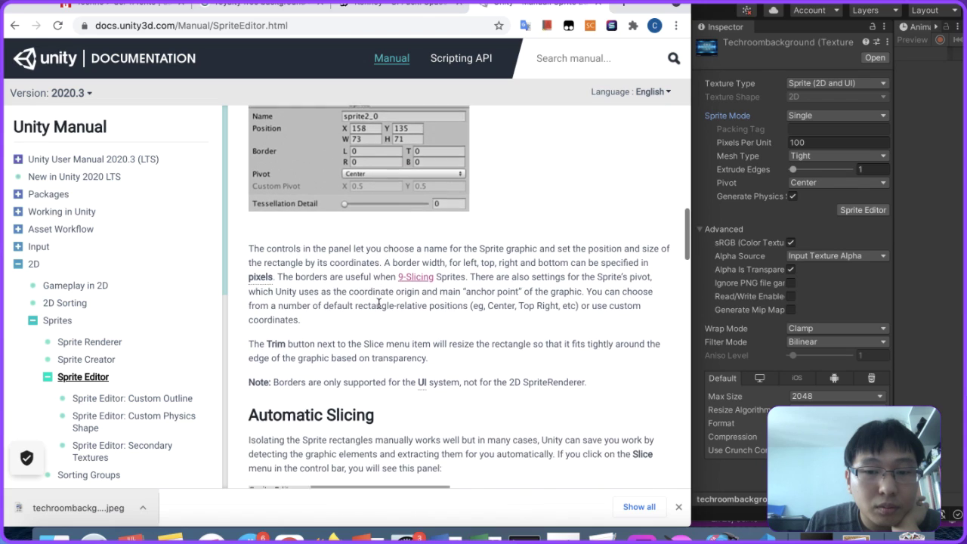
scroll(379, 303, "down", 2)
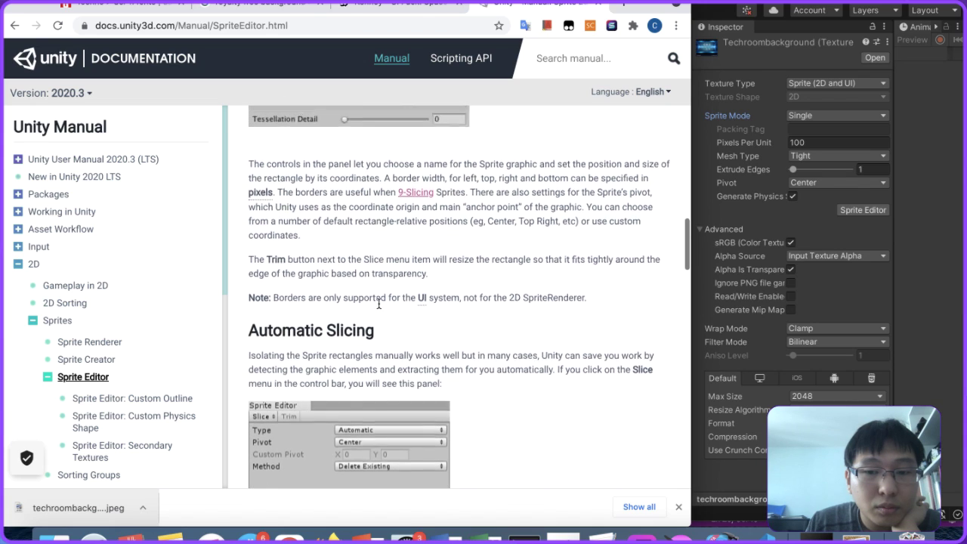
scroll(380, 302, "up", 15)
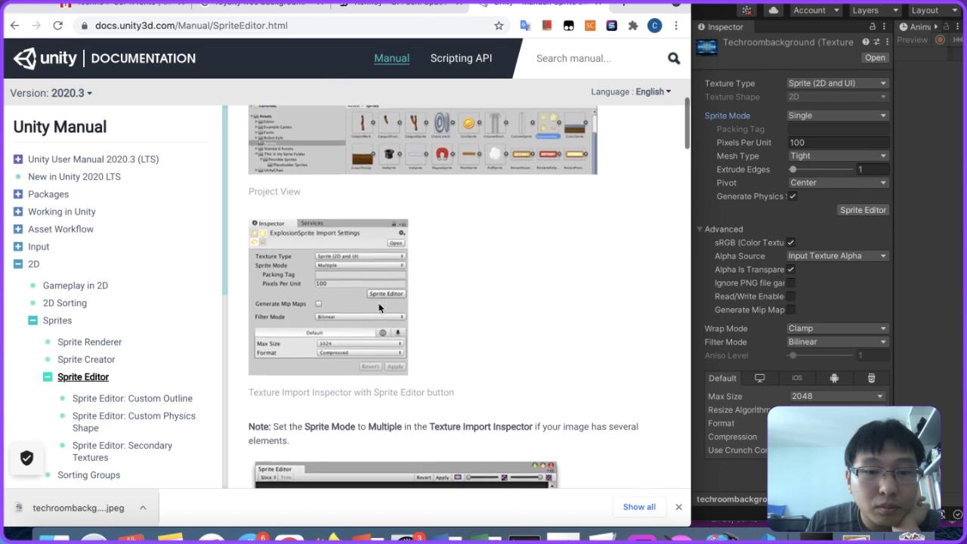
scroll(379, 307, "up", 6)
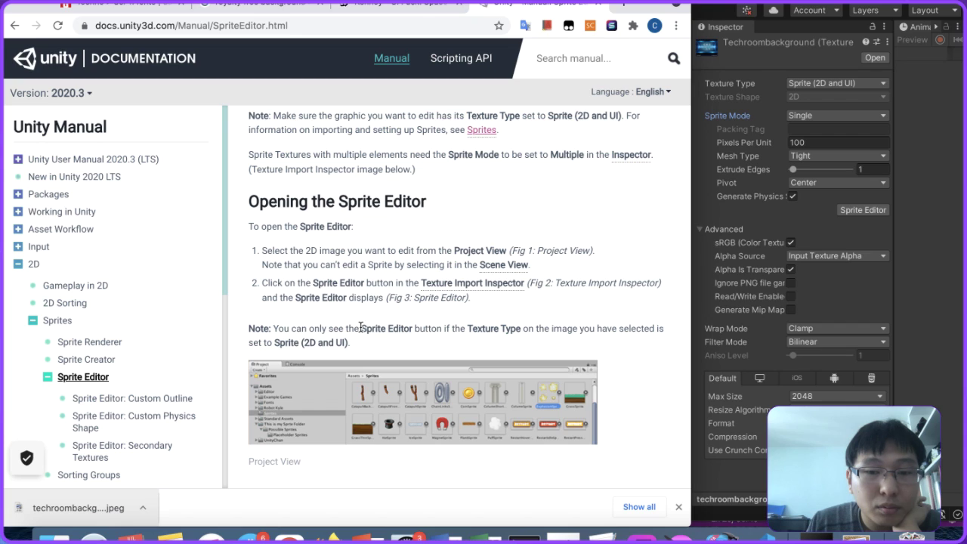
scroll(464, 325, "up", 4)
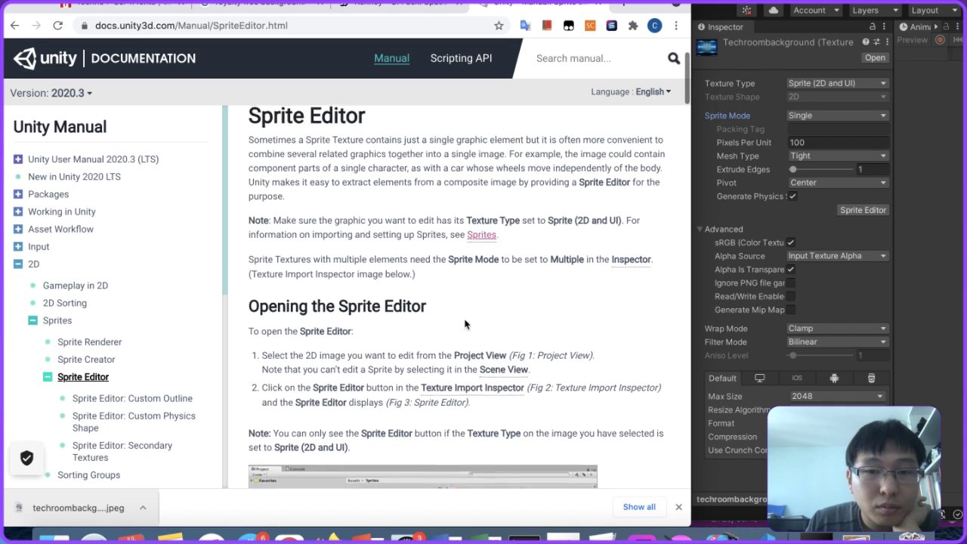
scroll(464, 325, "down", 2)
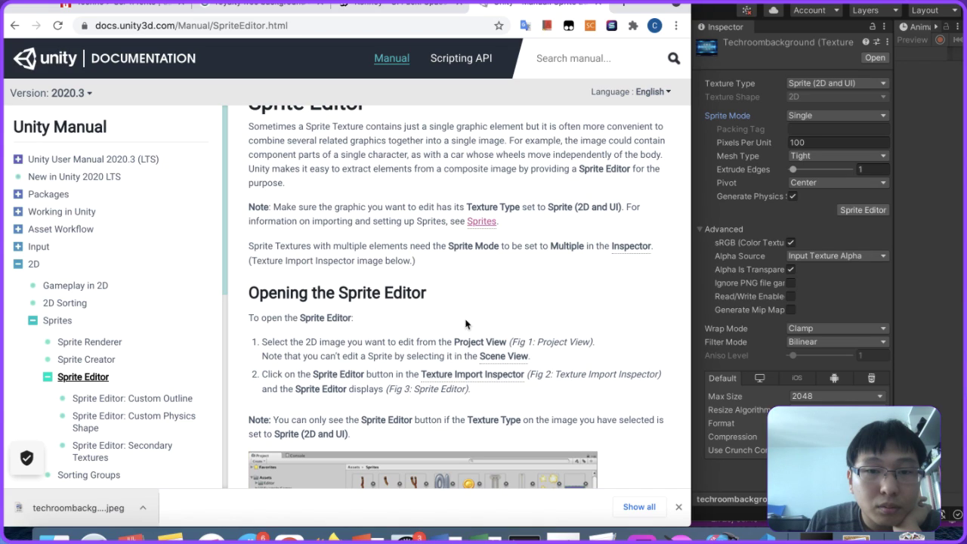
Step: Open techroombackground in the Sprite Editor, apply pending import settings, then close it
left_click(734, 303)
left_click(480, 421)
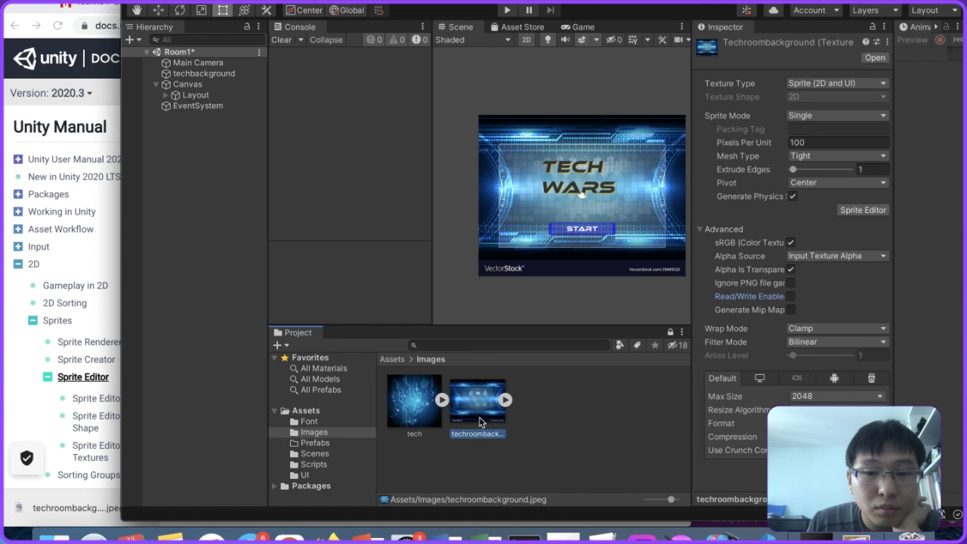
left_click(863, 210)
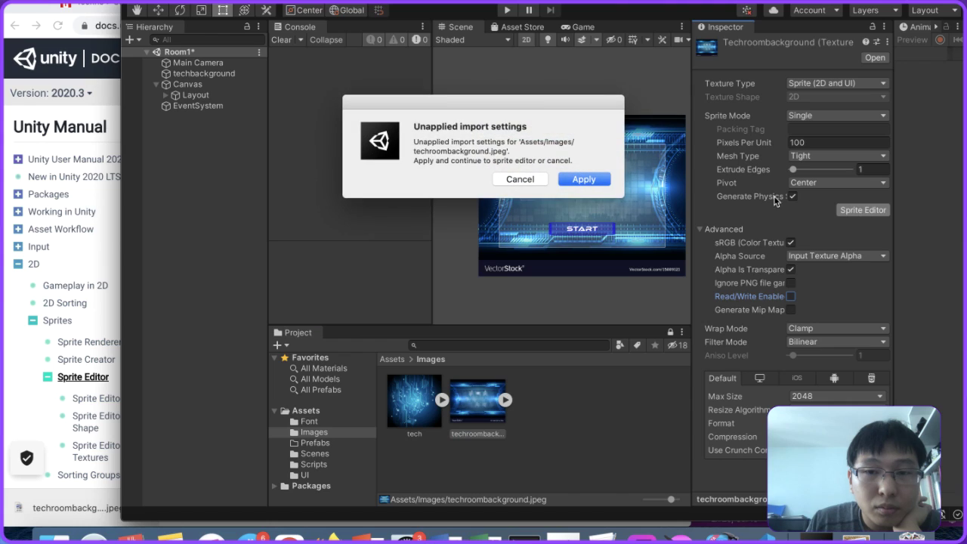
left_click(583, 180)
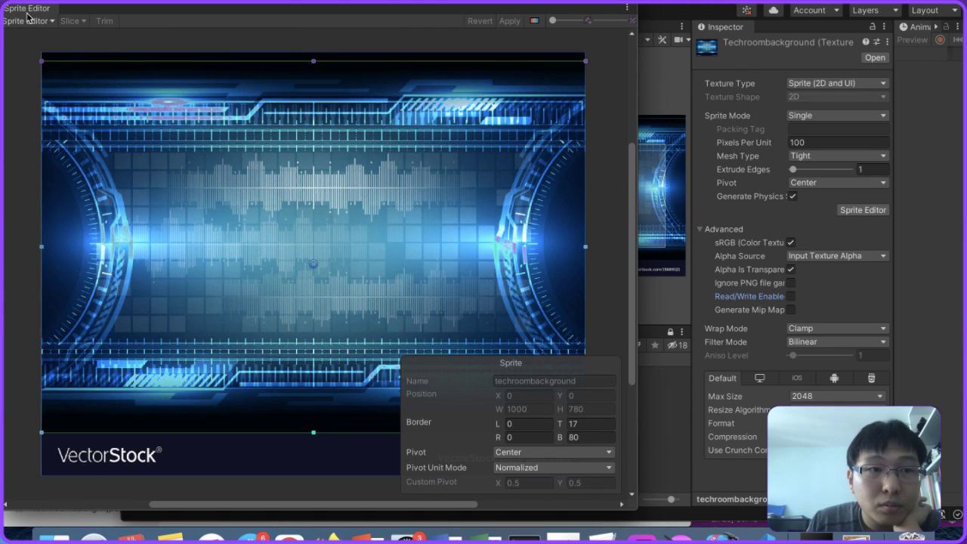
left_click(27, 20)
left_click(30, 16)
left_click(580, 195)
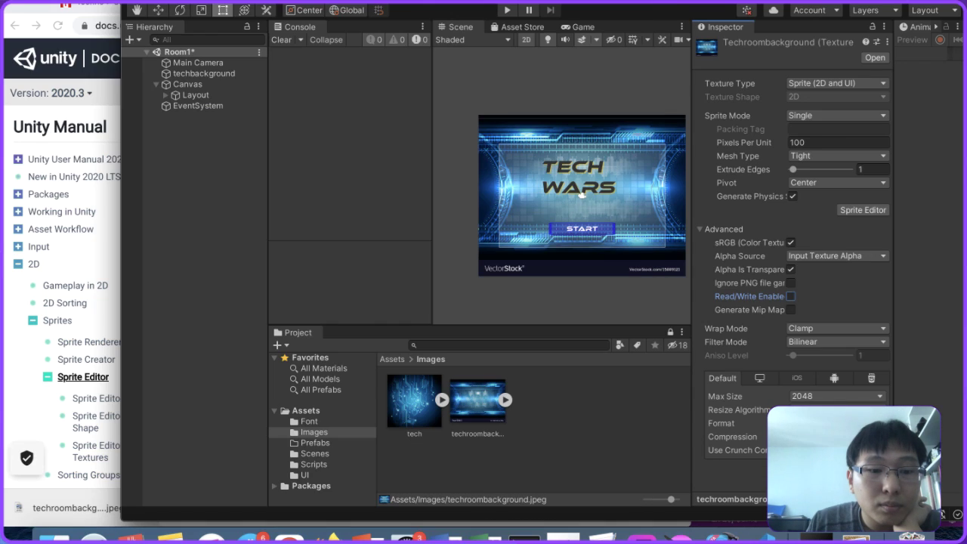
Step: Set techroombackground's Sprite Mode to Multiple, apply, and reopen it in the Sprite Editor
left_click(490, 409)
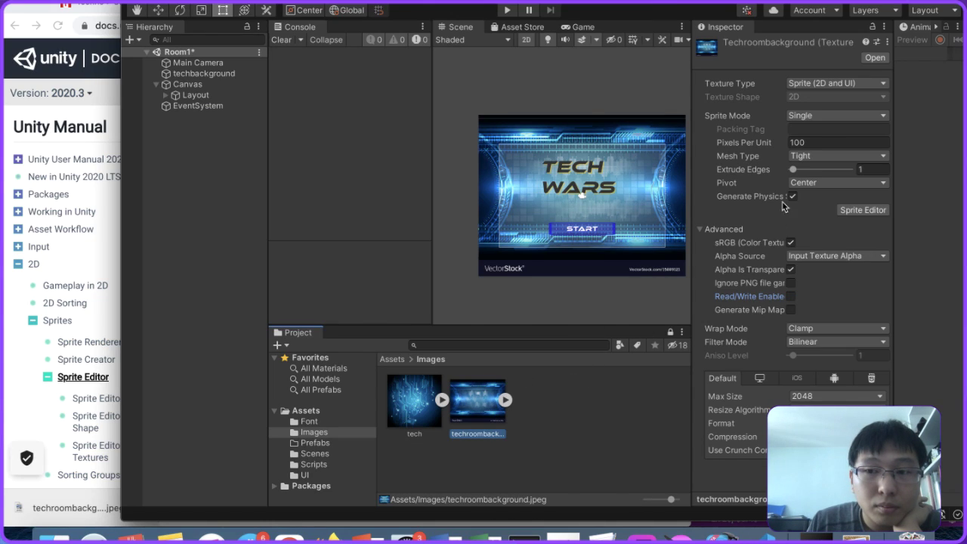
left_click(866, 115)
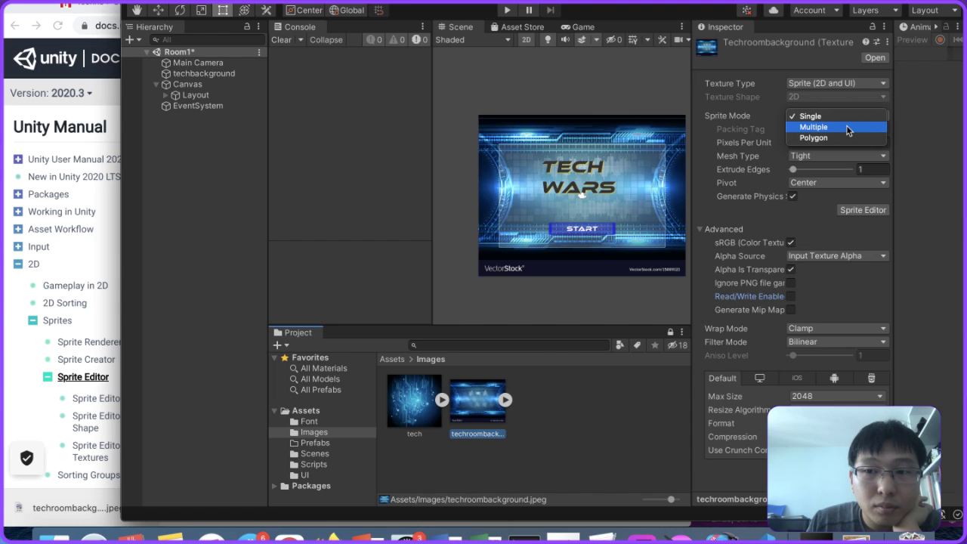
left_click(848, 128)
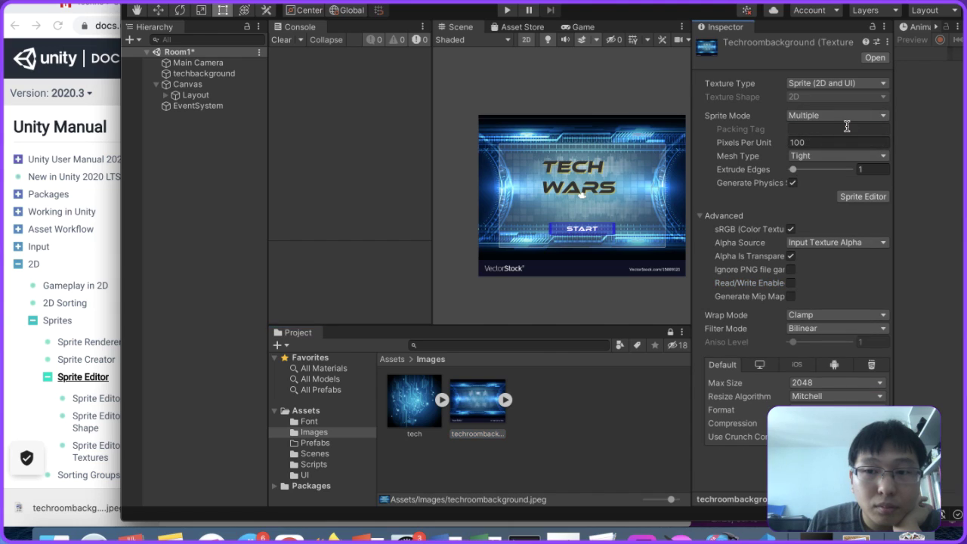
left_click(856, 197)
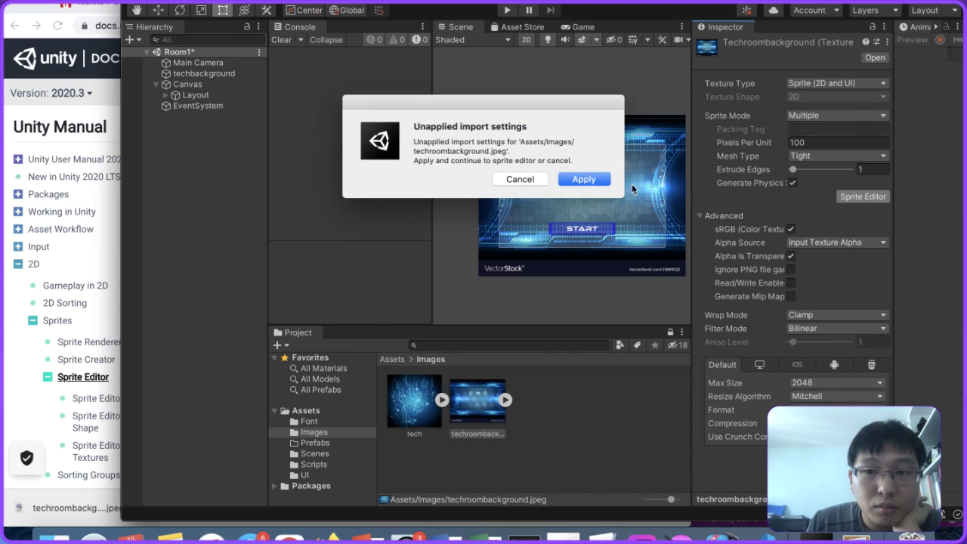
left_click(581, 181)
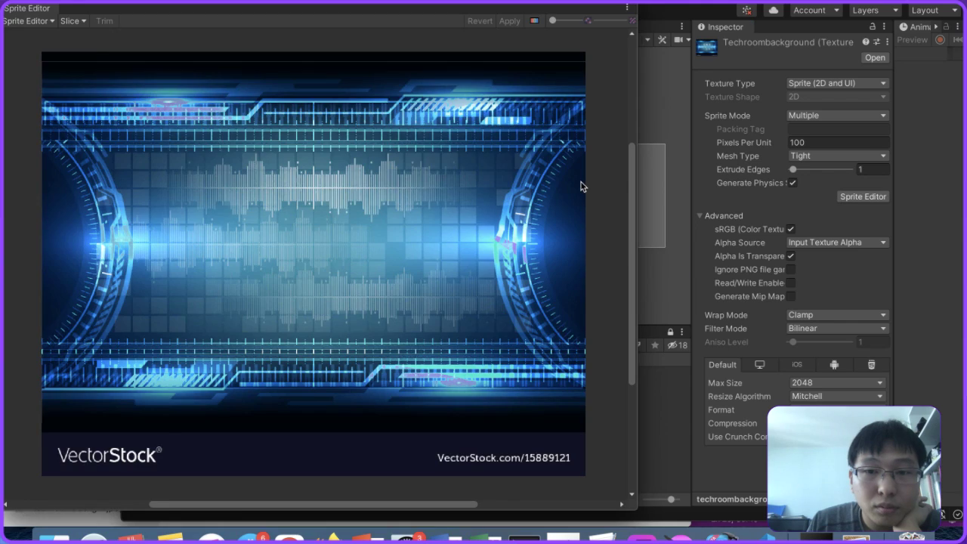
Step: Slice the background image with the Automatic slice type
left_click(70, 20)
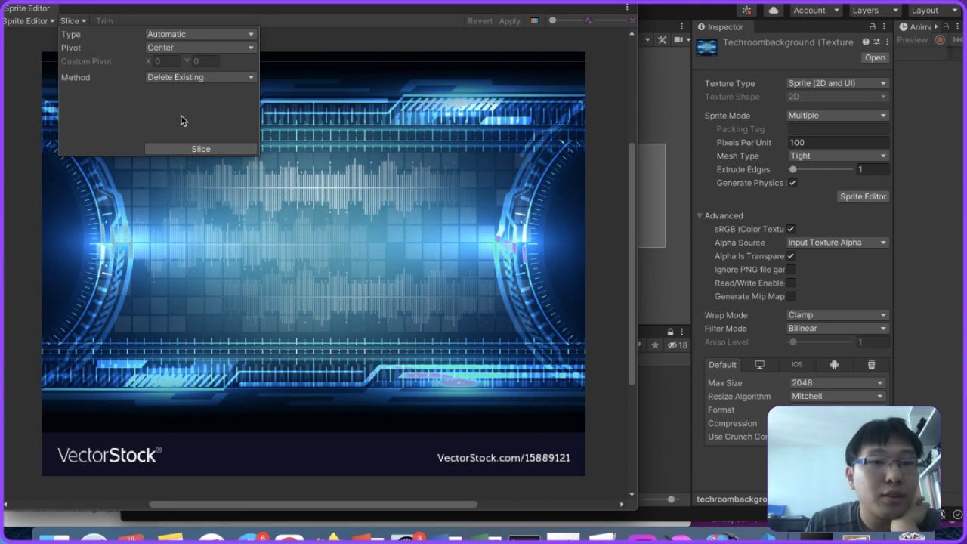
left_click(200, 38)
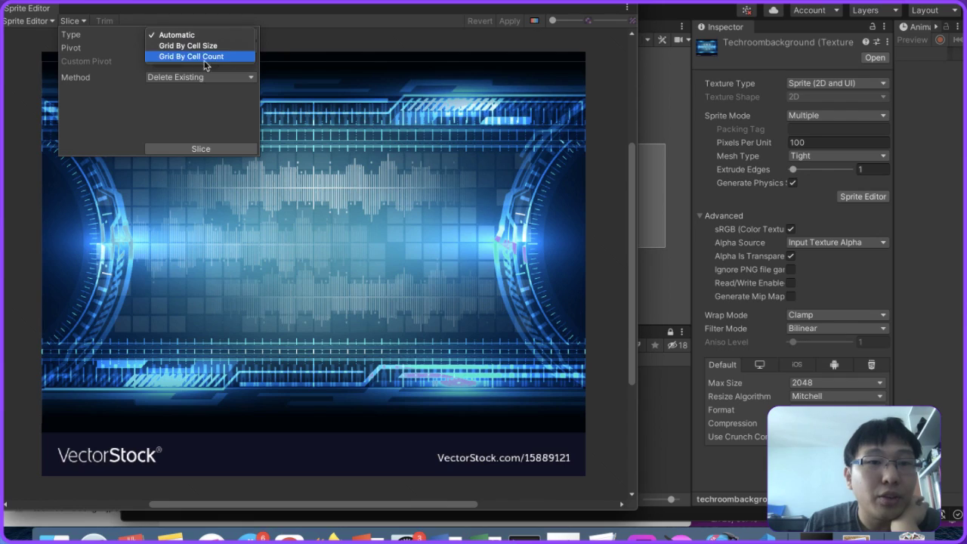
left_click(209, 136)
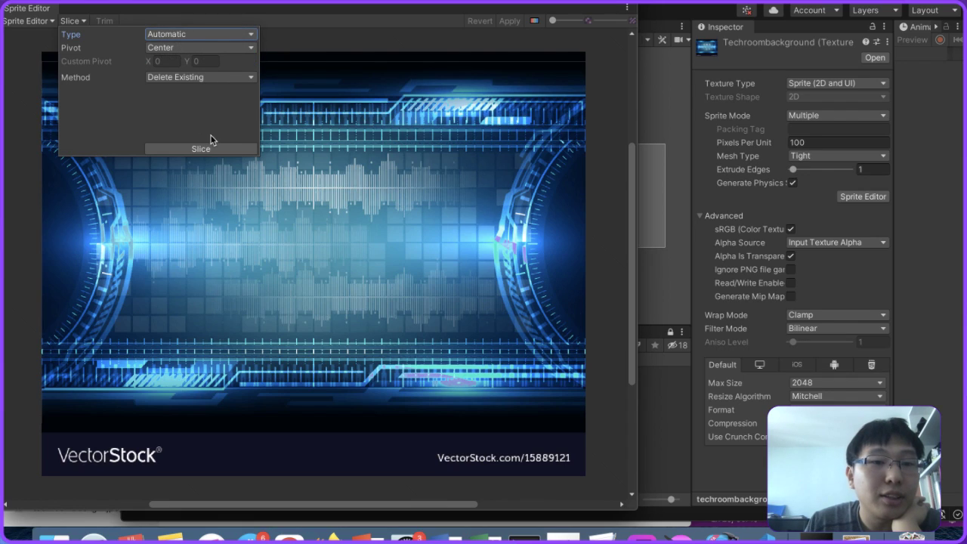
left_click(201, 150)
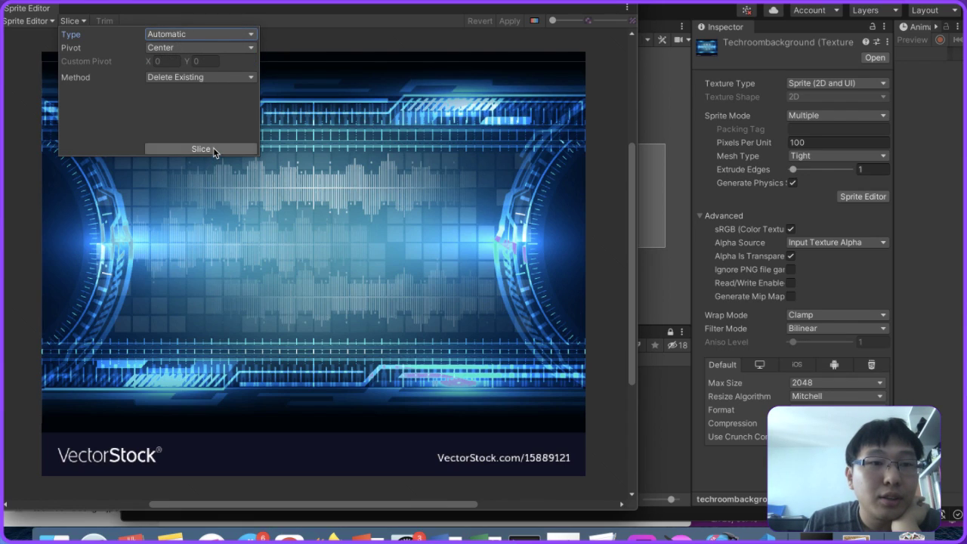
left_click(78, 23)
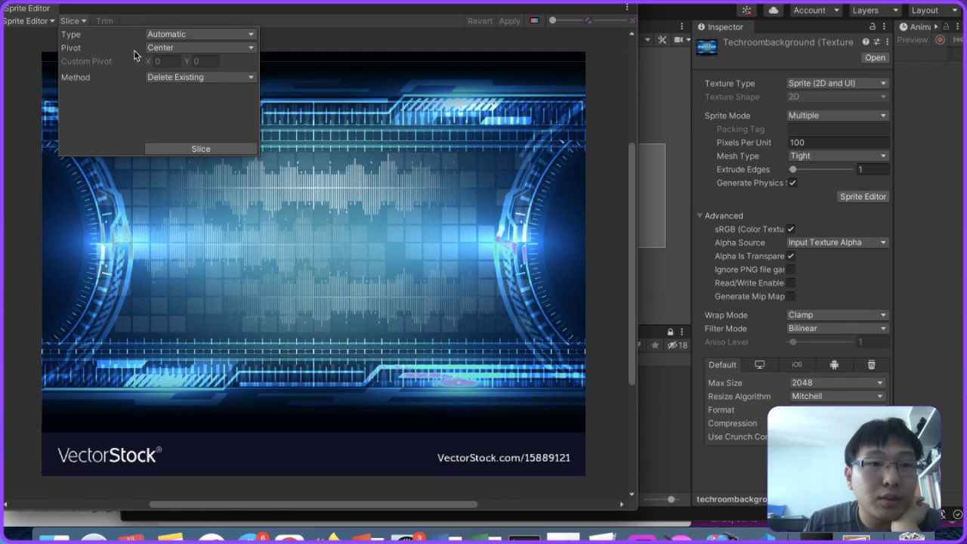
left_click(179, 36)
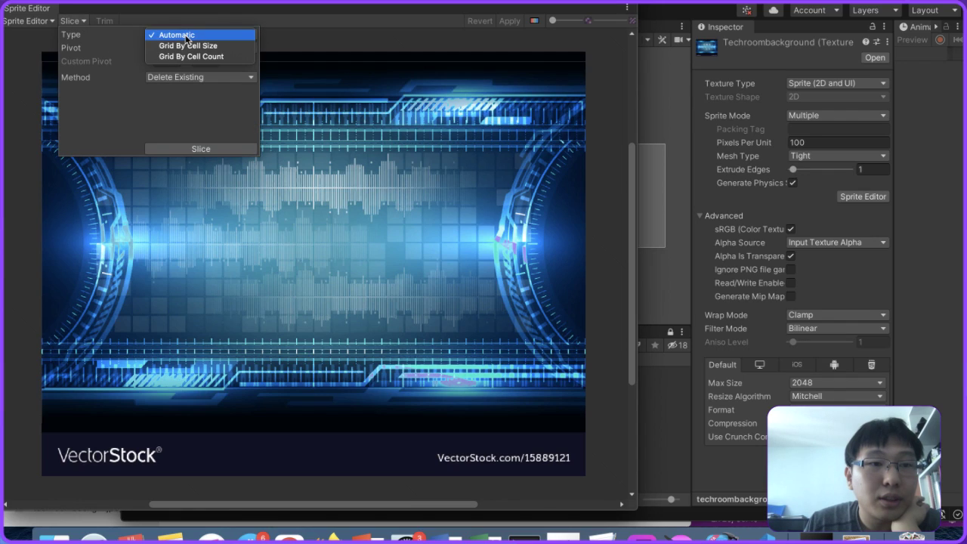
left_click(177, 80)
left_click(175, 150)
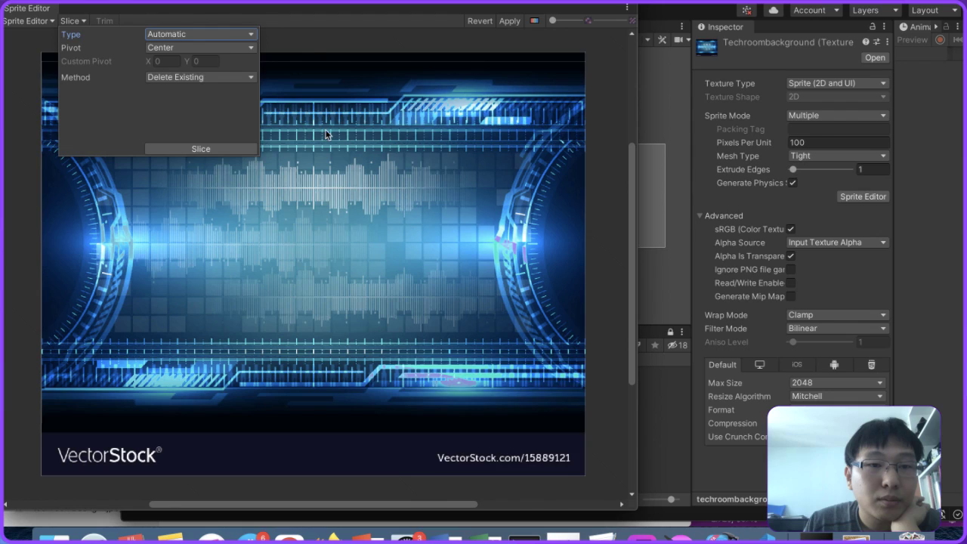
left_click(327, 134)
Step: Move the sprite's top and bottom borders above the VectorStock watermark, trim, then re-slice automatically
left_click_drag(314, 53, 312, 61)
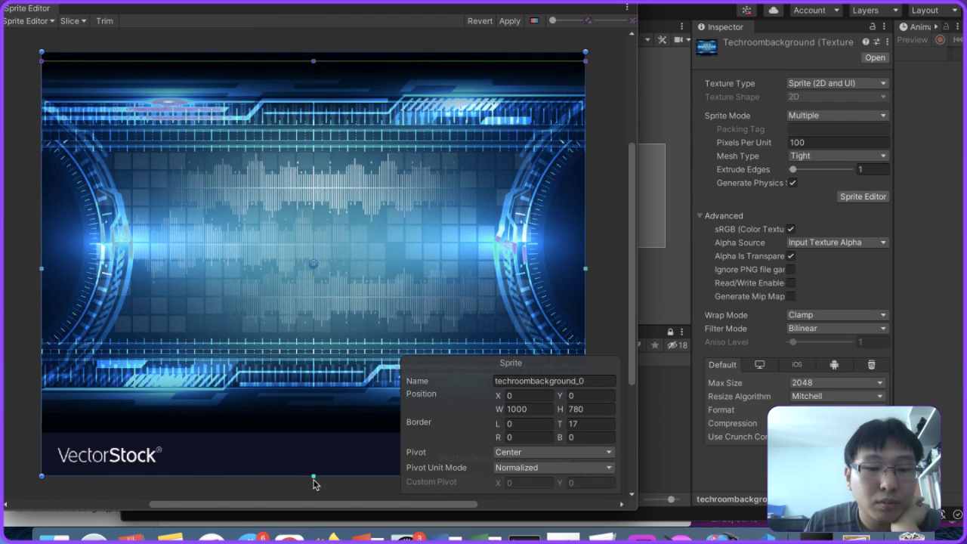
left_click_drag(313, 475, 313, 432)
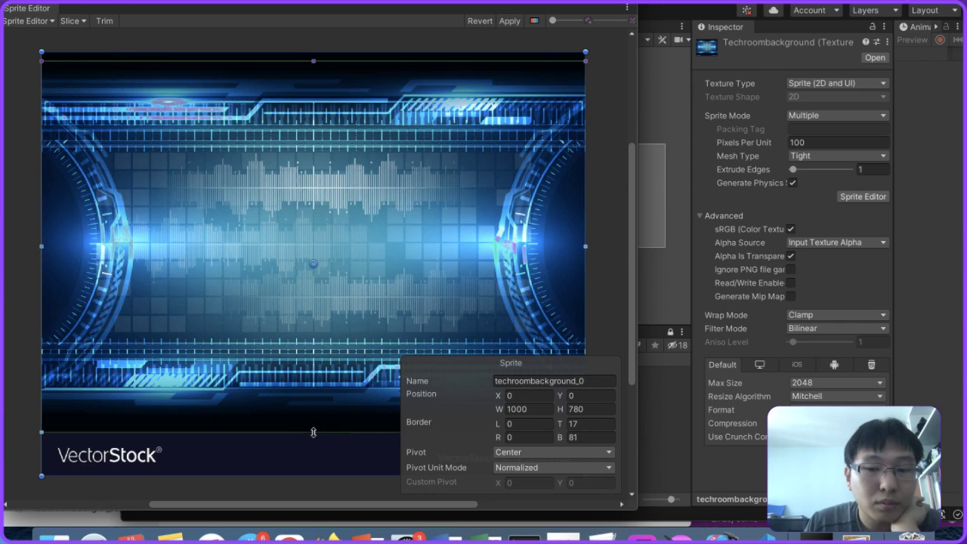
left_click(104, 22)
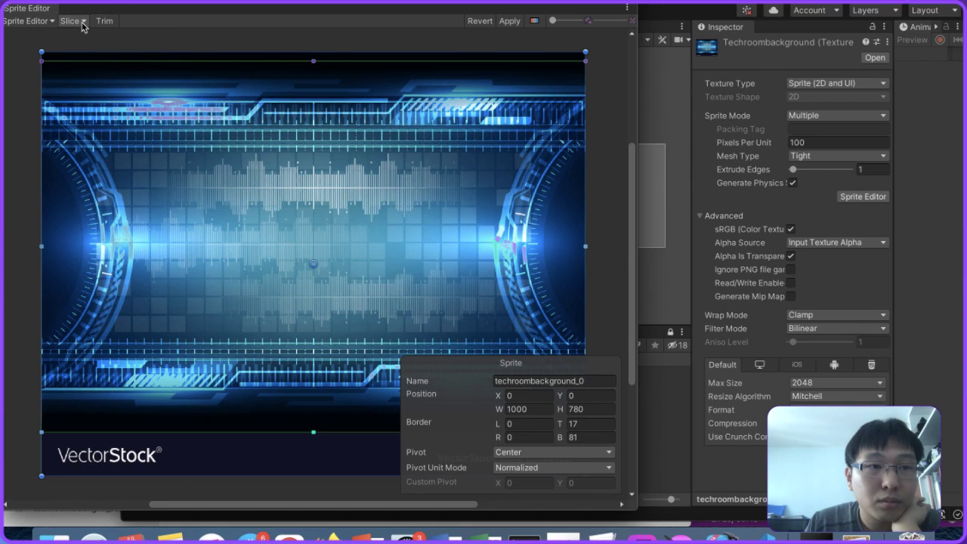
left_click(72, 21)
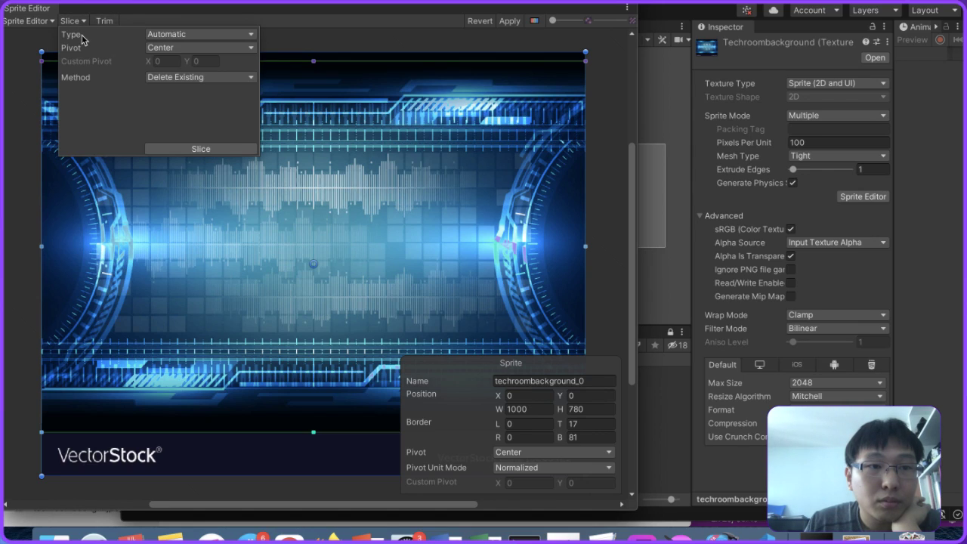
left_click(189, 150)
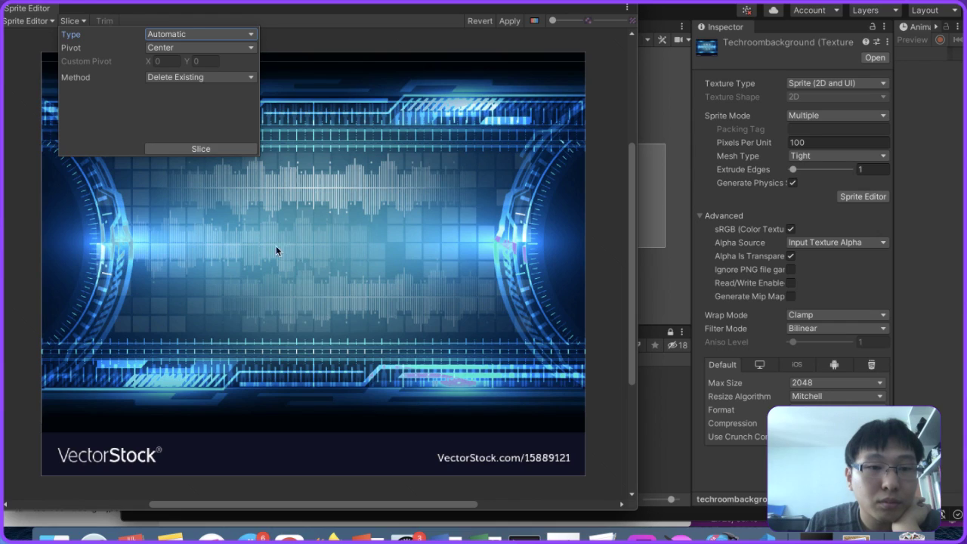
Step: Check techroombackground_0 is 1000×780 and bring up the Sprite Editor manual page in Chrome
left_click(557, 144)
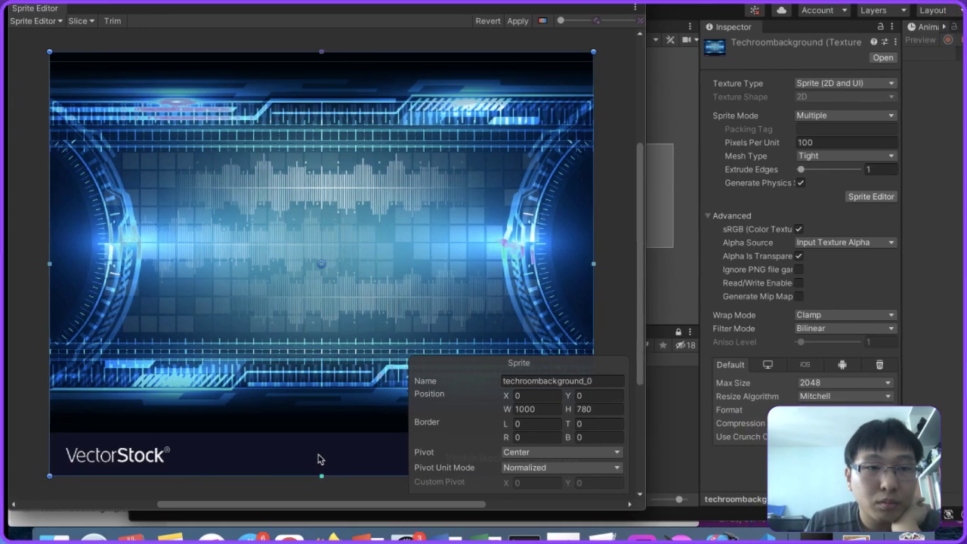
key("ctrl+Up")
left_click(310, 103)
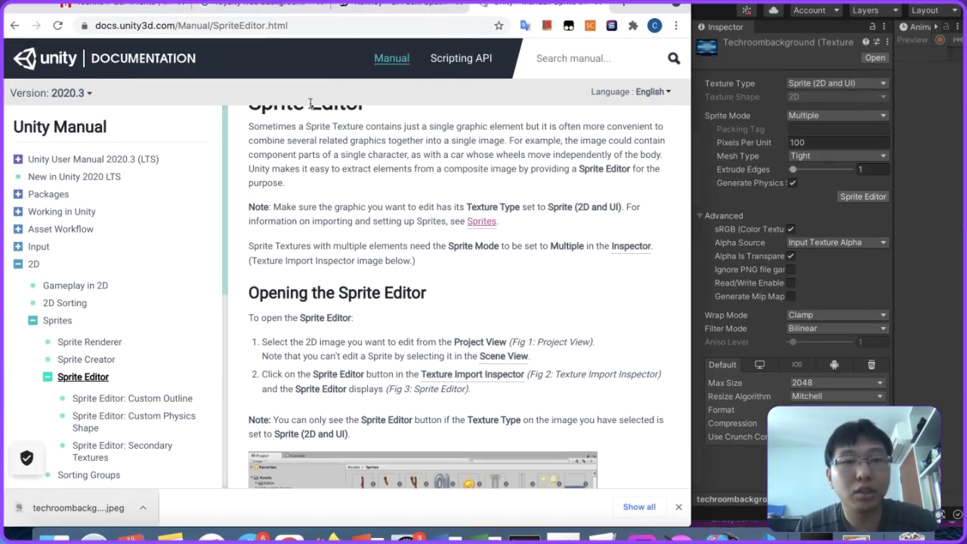
Step: Search Google for 'crop image in unity' and scroll through the results
left_click(352, 27)
type("crop imag")
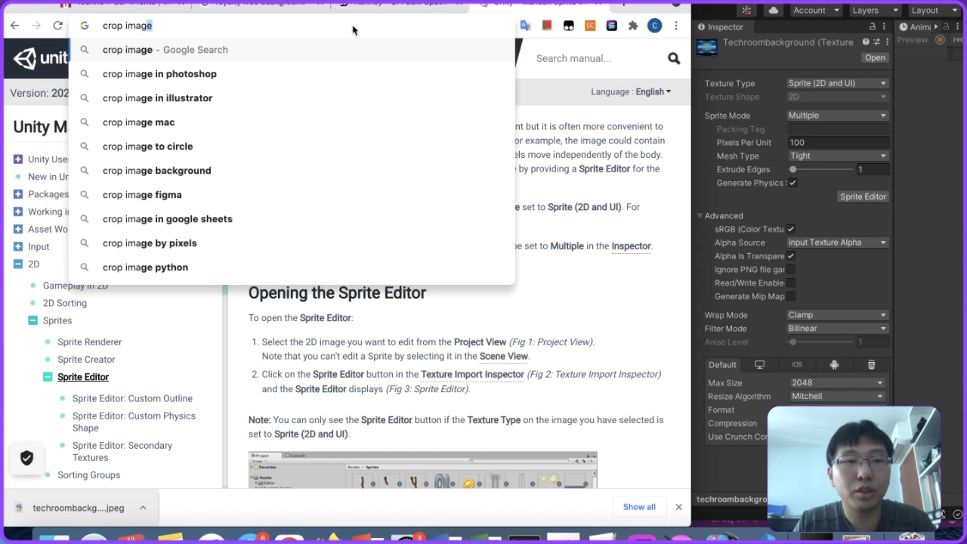
type("e in unity")
key("Return")
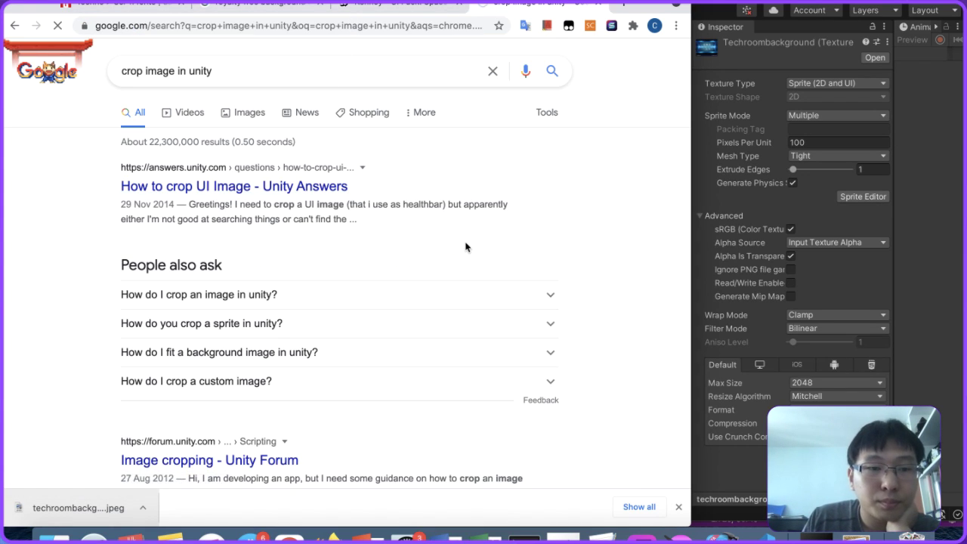
scroll(465, 246, "down", 10)
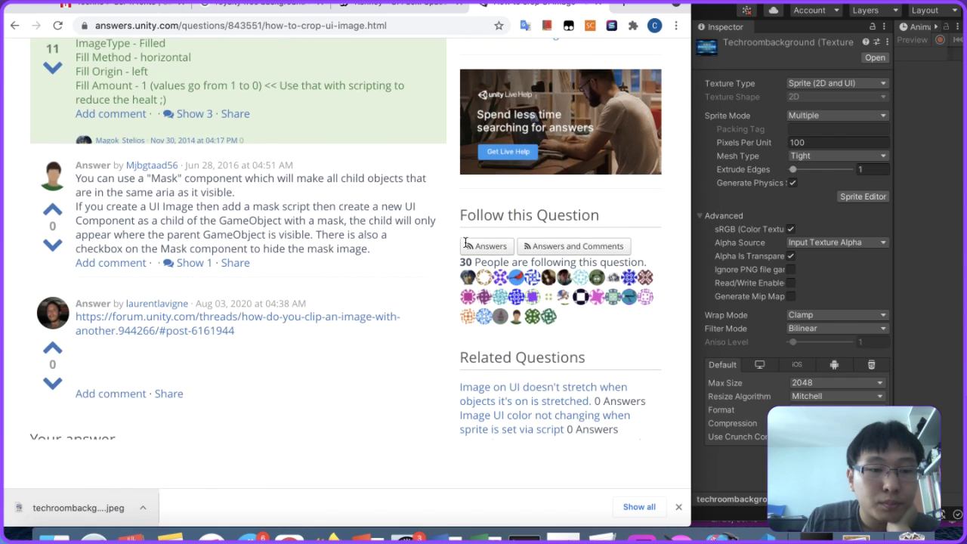
scroll(285, 281, "down", 3)
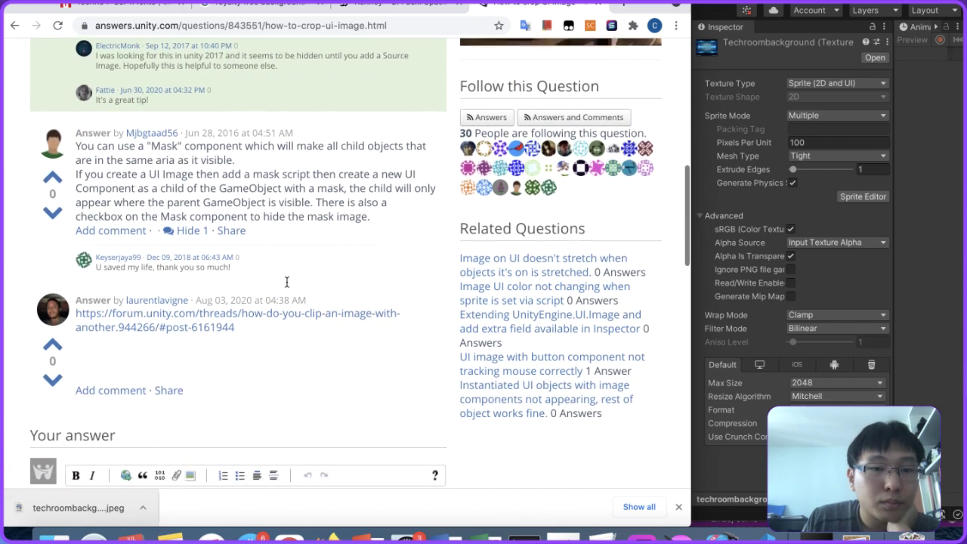
scroll(330, 186, "down", 4)
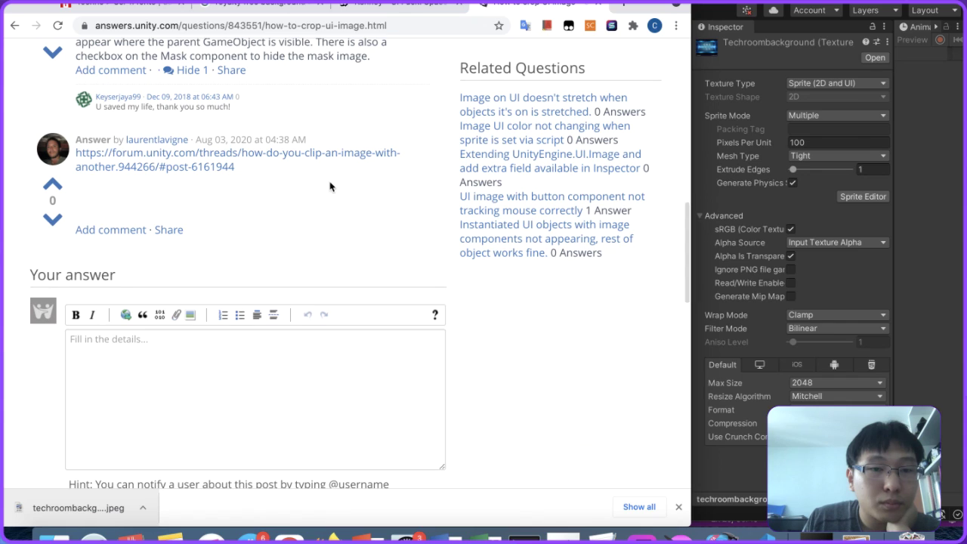
scroll(330, 186, "left", 5)
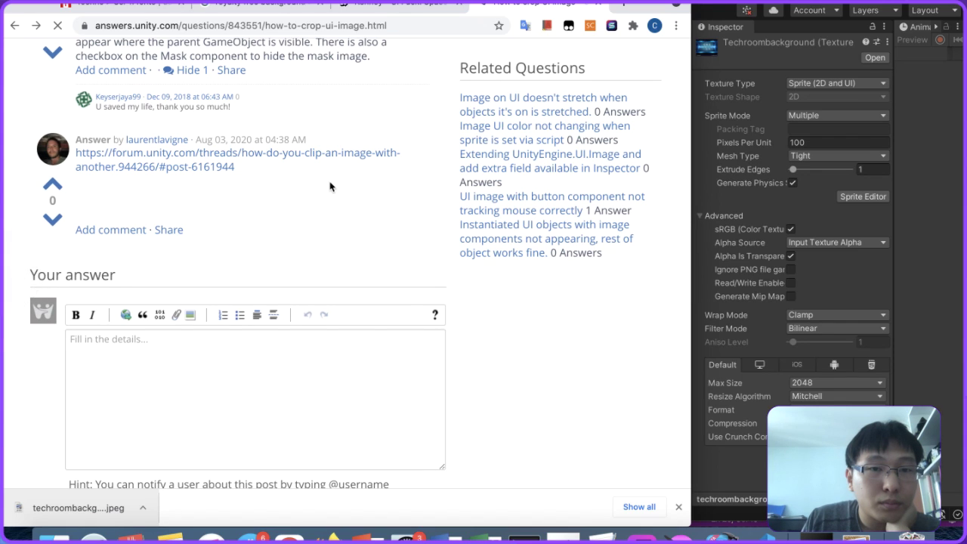
scroll(330, 186, "down", 3)
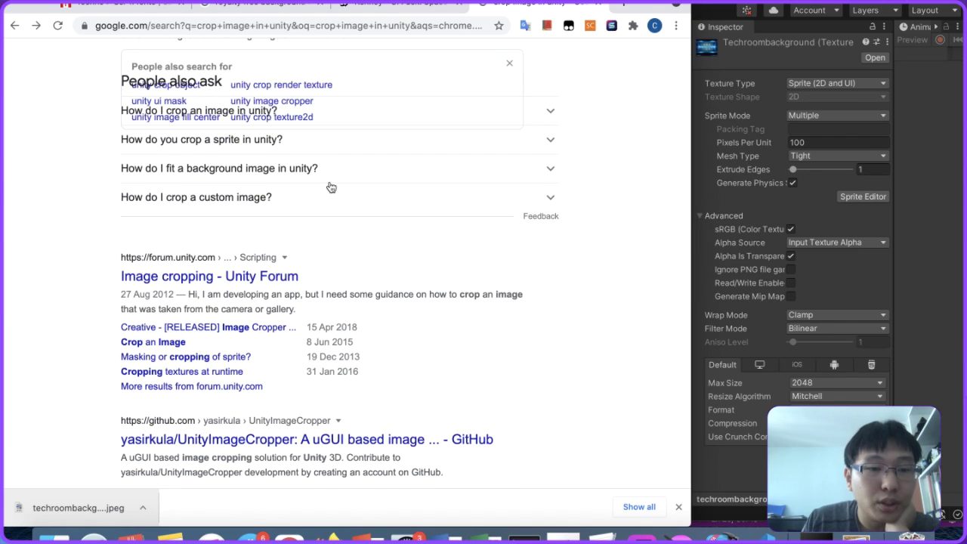
scroll(330, 186, "down", 1)
scroll(411, 264, "down", 2)
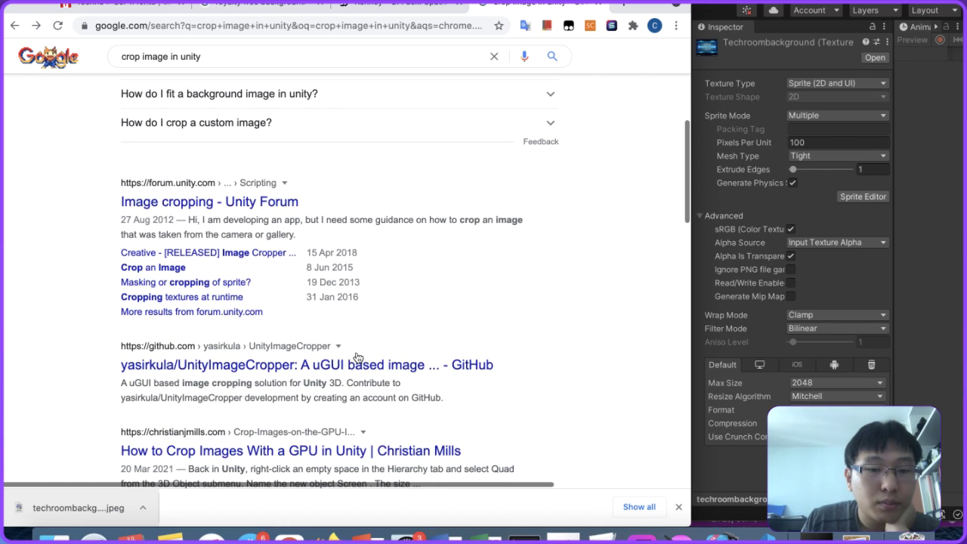
Step: Read through the 'Image cropping' Unity Forum thread
left_click(285, 206)
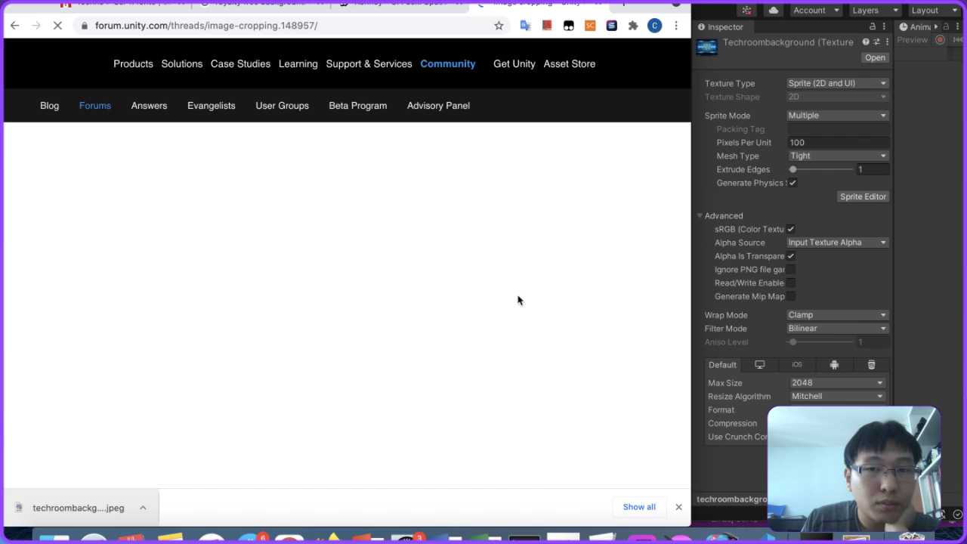
scroll(518, 300, "down", 5)
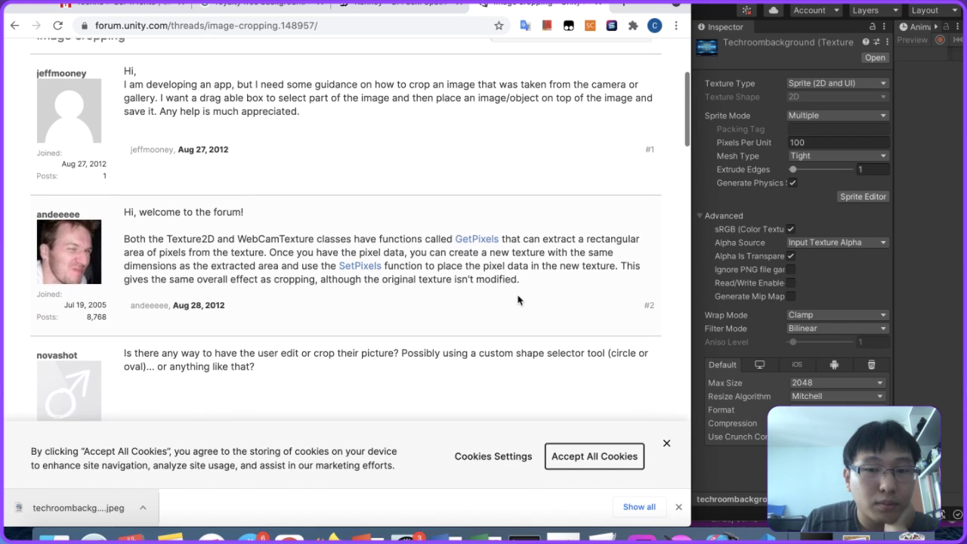
scroll(518, 300, "down", 4)
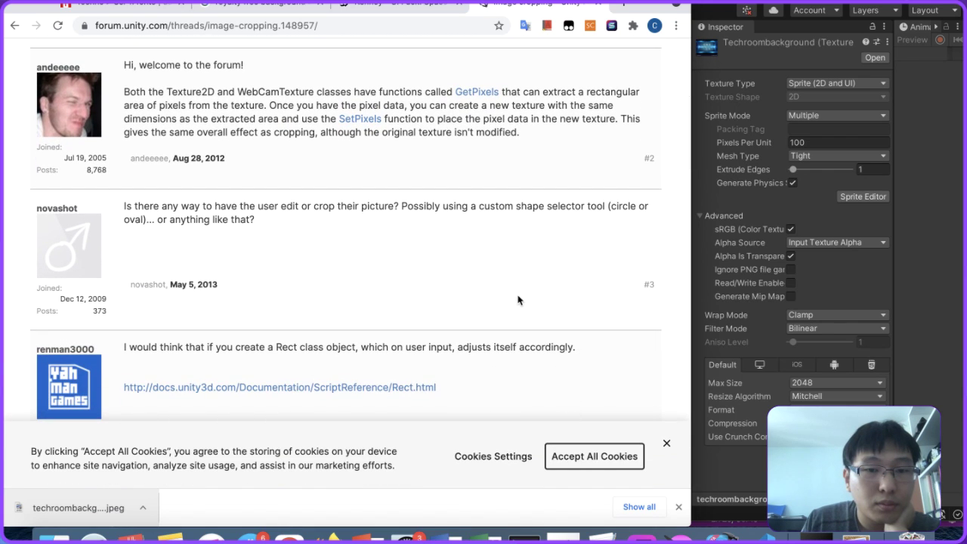
scroll(518, 300, "down", 3)
scroll(517, 298, "down", 3)
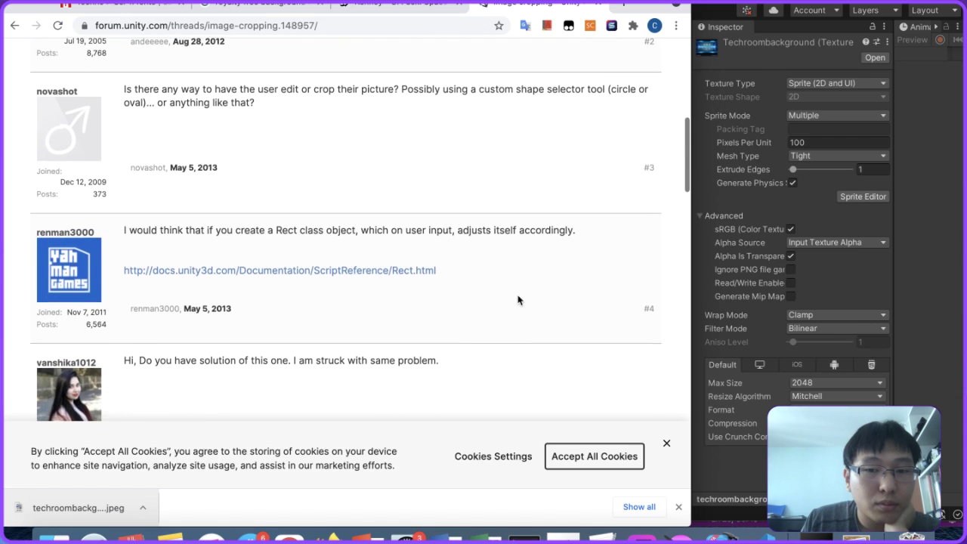
scroll(517, 300, "down", 5)
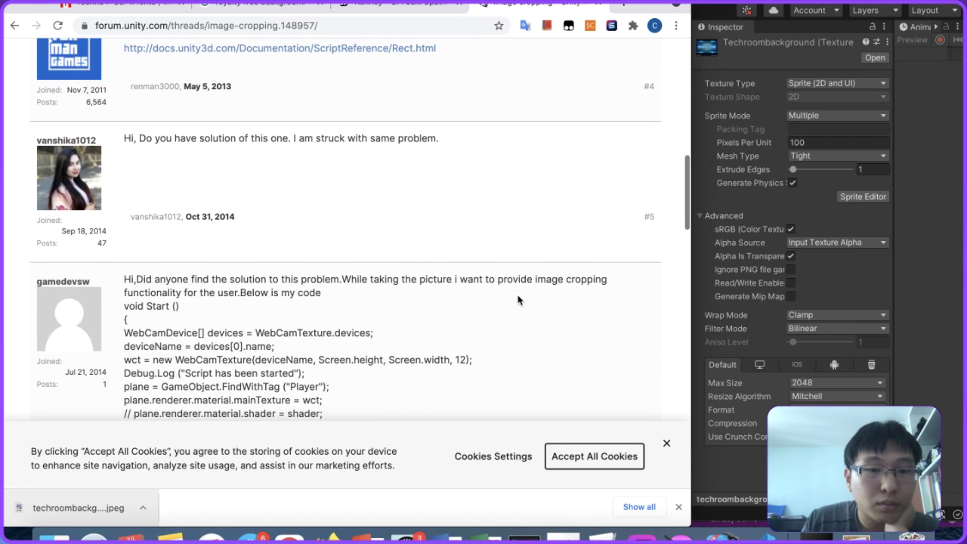
scroll(517, 299, "down", 12)
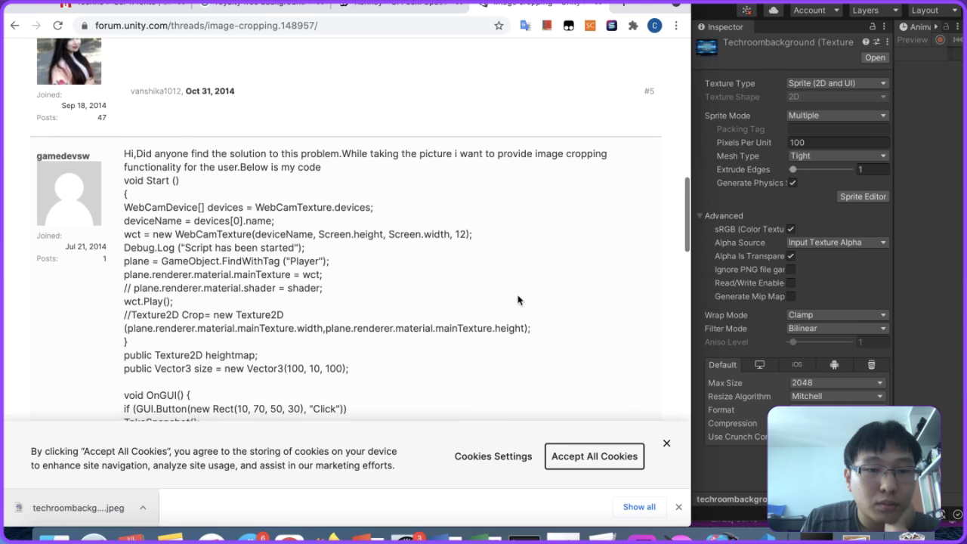
scroll(517, 300, "down", 7)
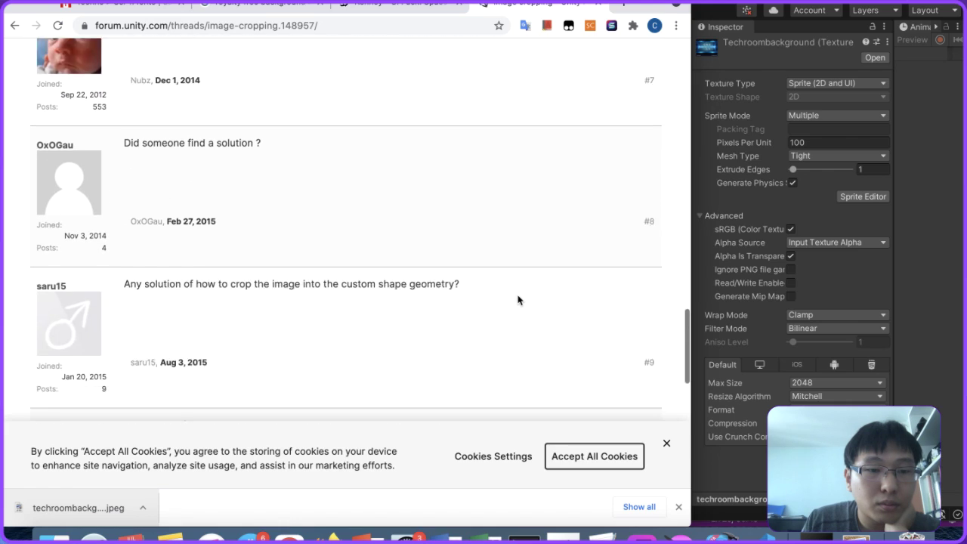
scroll(517, 300, "down", 2)
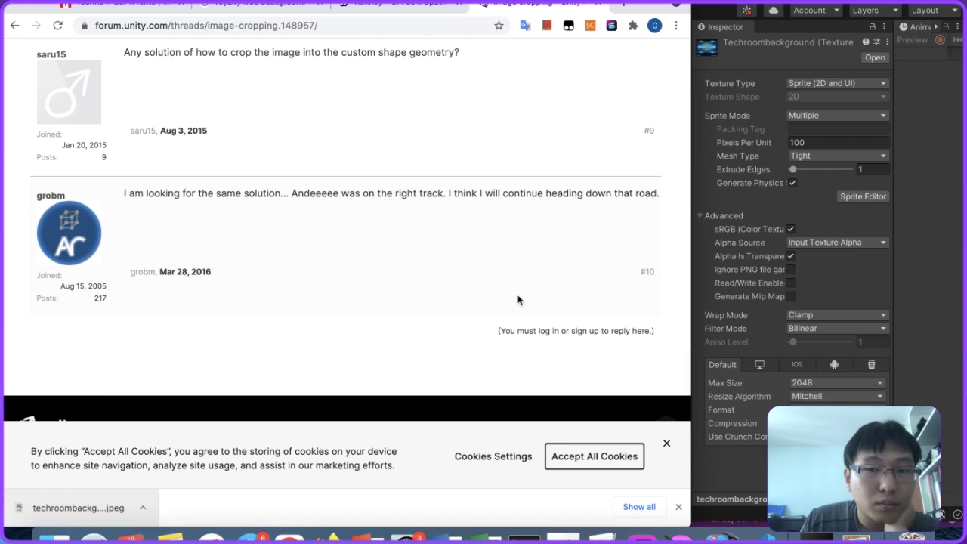
scroll(518, 300, "left", 5)
scroll(519, 297, "down", 10)
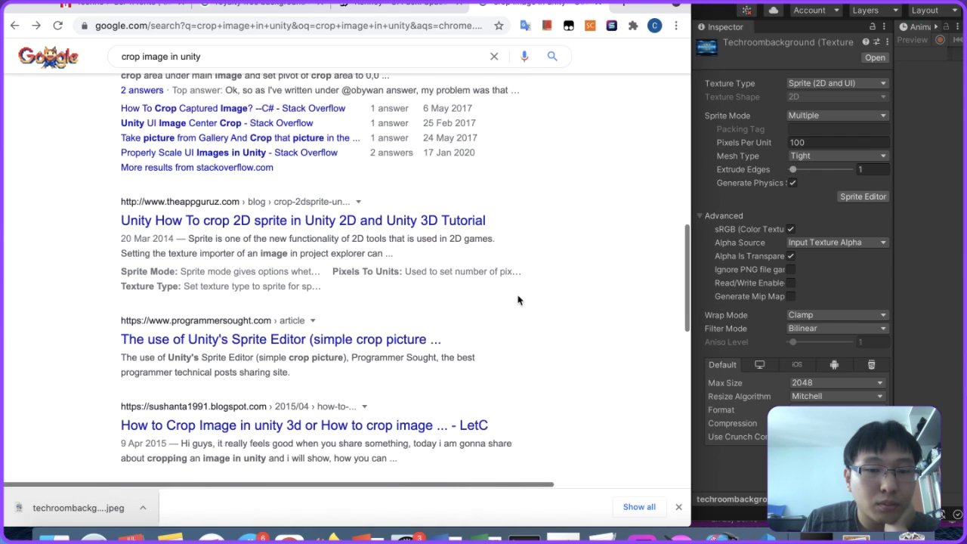
Step: Read the AppGuruz 2D sprite-cropping tutorial's crop code, then return to the results
left_click(446, 215)
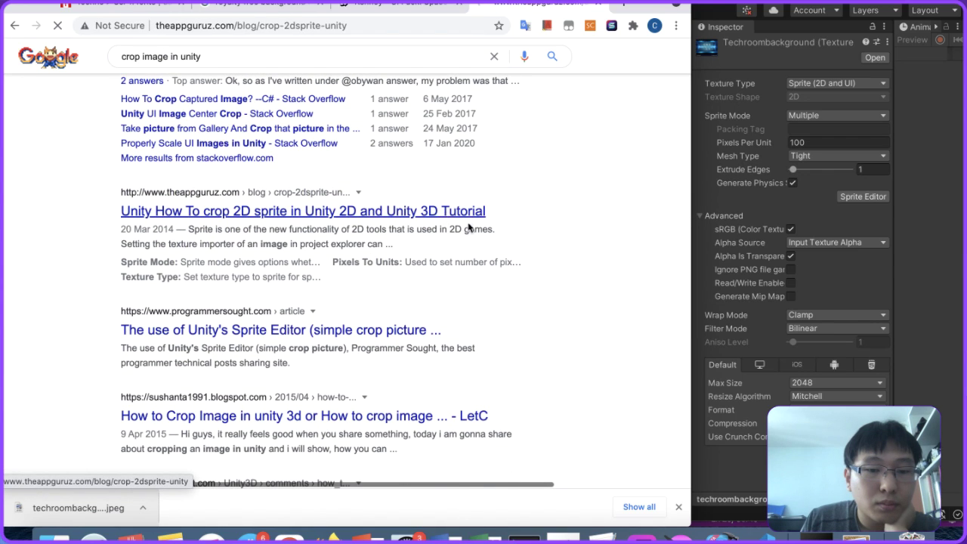
scroll(568, 297, "down", 10)
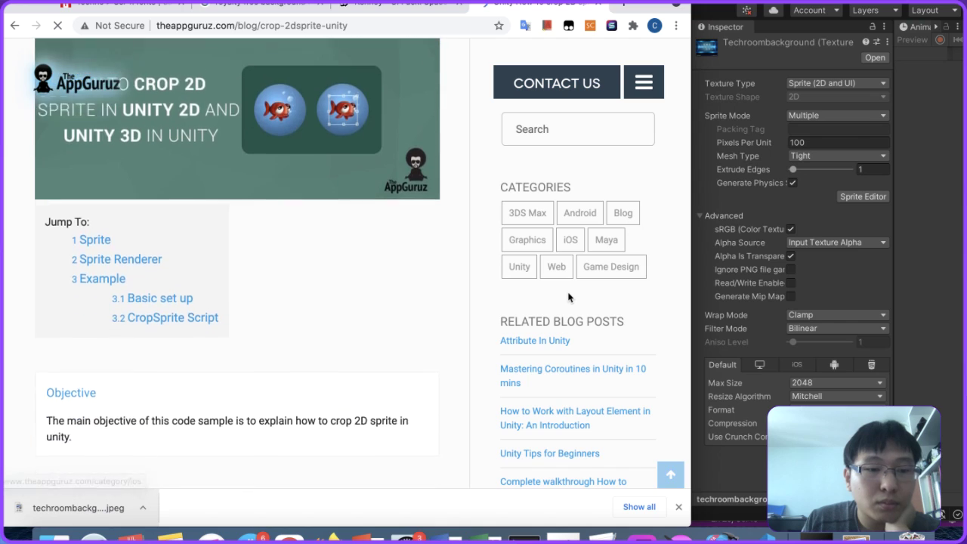
scroll(568, 297, "down", 5)
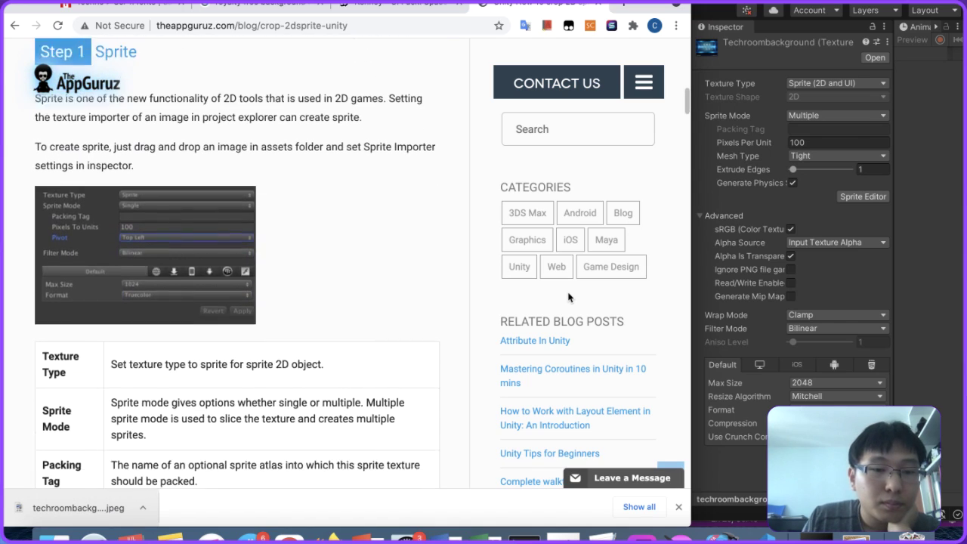
scroll(568, 297, "down", 8)
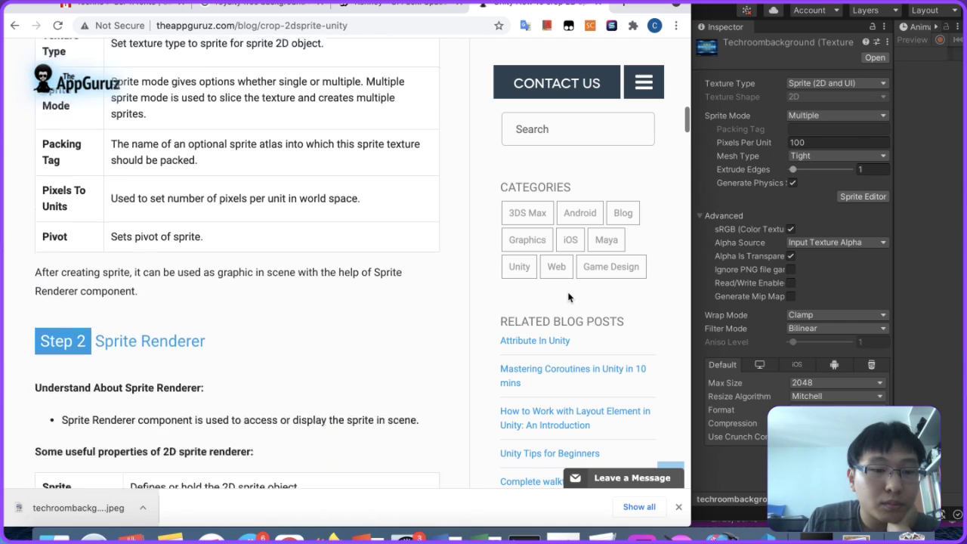
scroll(568, 296, "down", 3)
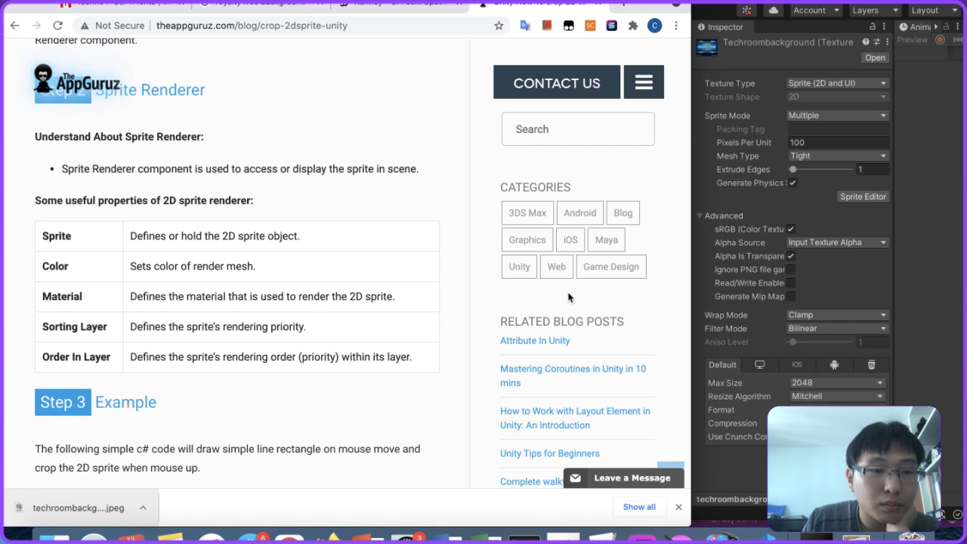
scroll(568, 297, "down", 2)
scroll(460, 333, "down", 1)
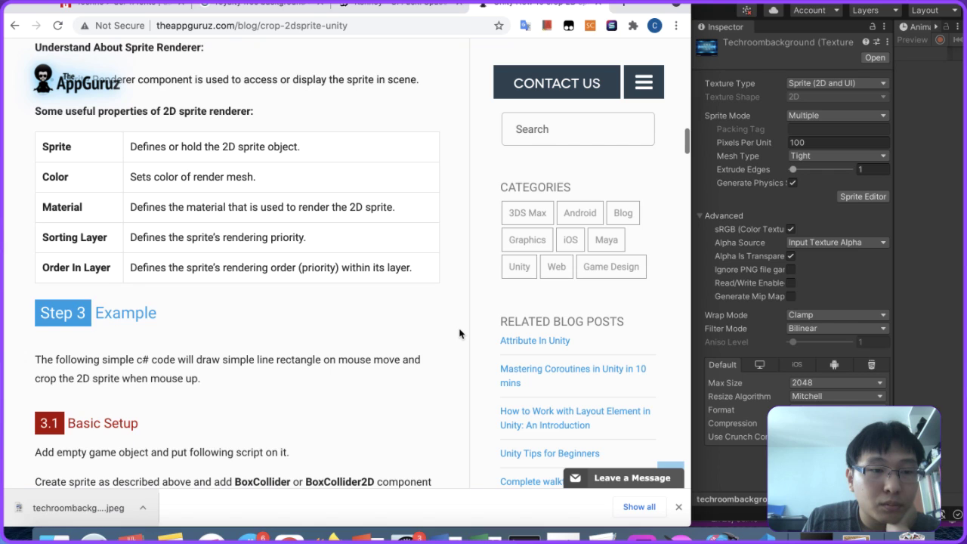
scroll(460, 333, "up", 2)
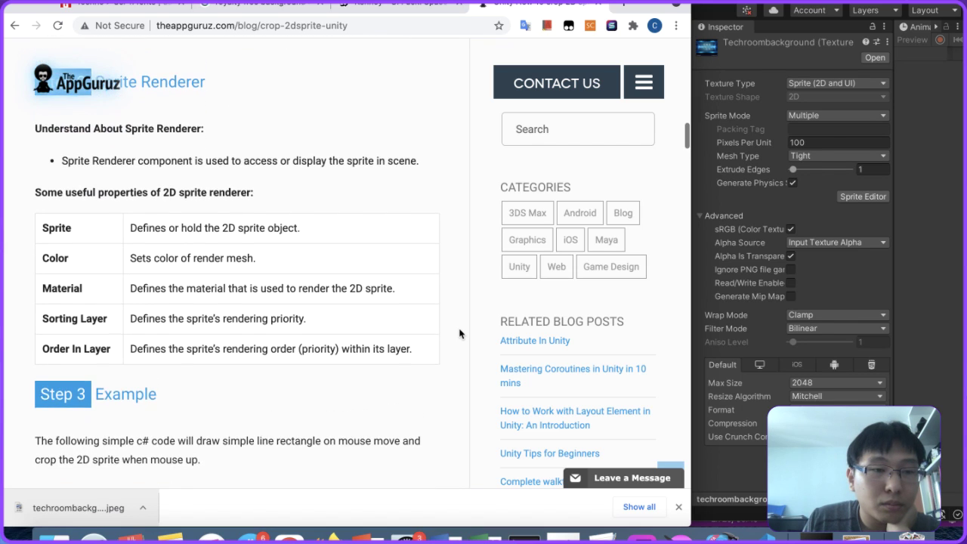
scroll(459, 333, "down", 7)
scroll(459, 333, "down", 7)
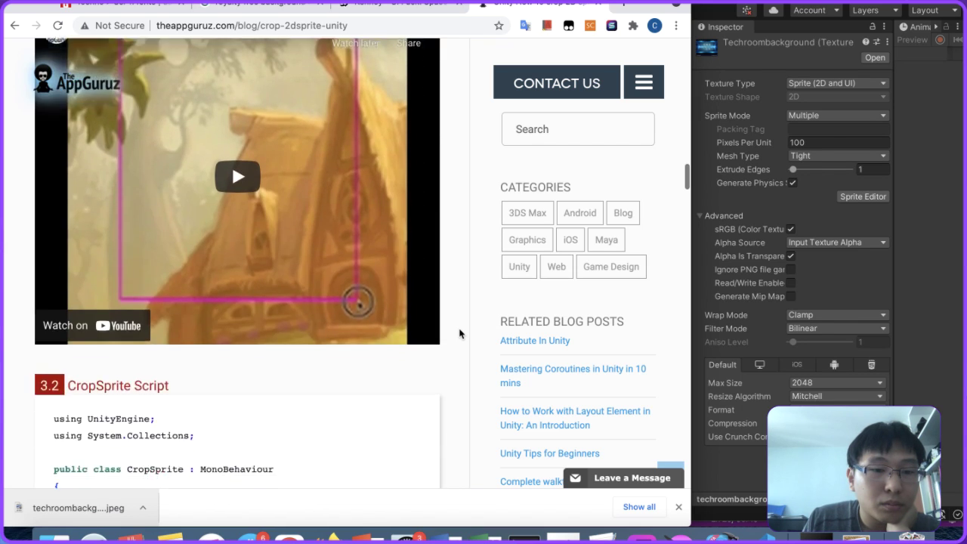
scroll(460, 333, "up", 2)
scroll(459, 333, "down", 12)
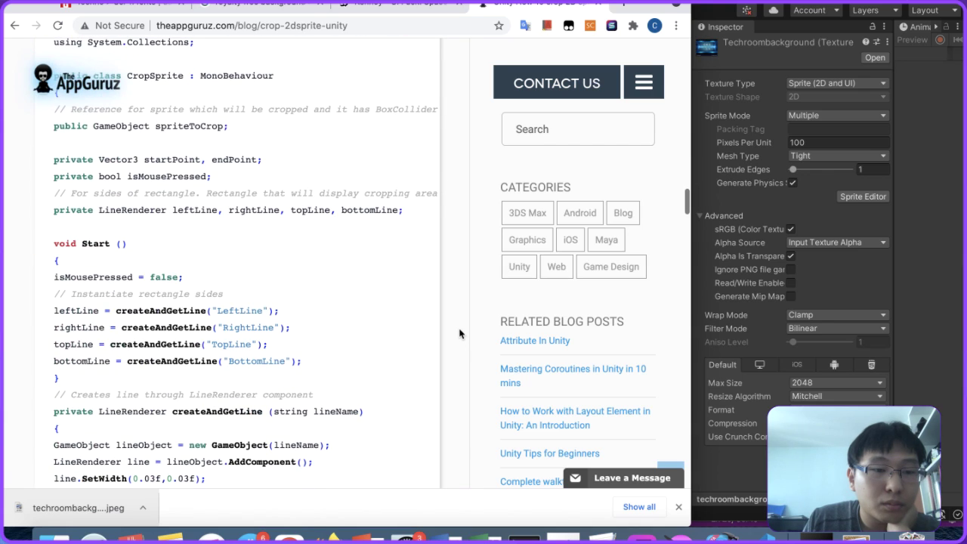
scroll(459, 333, "down", 10)
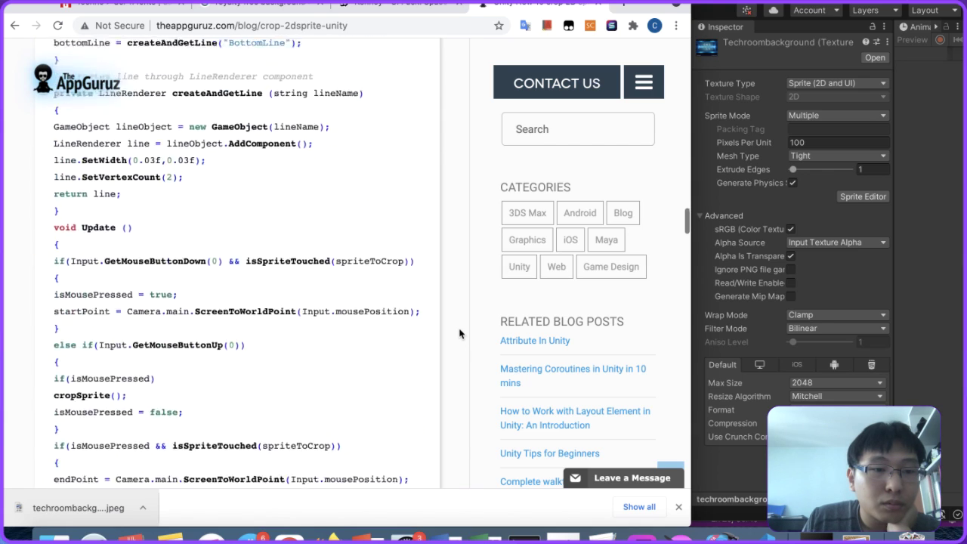
scroll(459, 333, "down", 4)
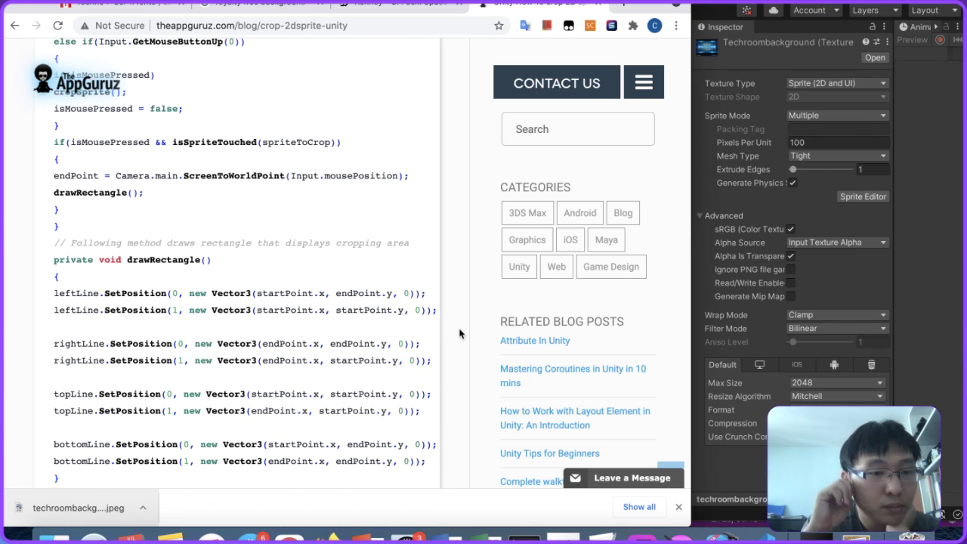
scroll(459, 333, "down", 4)
scroll(459, 333, "down", 10)
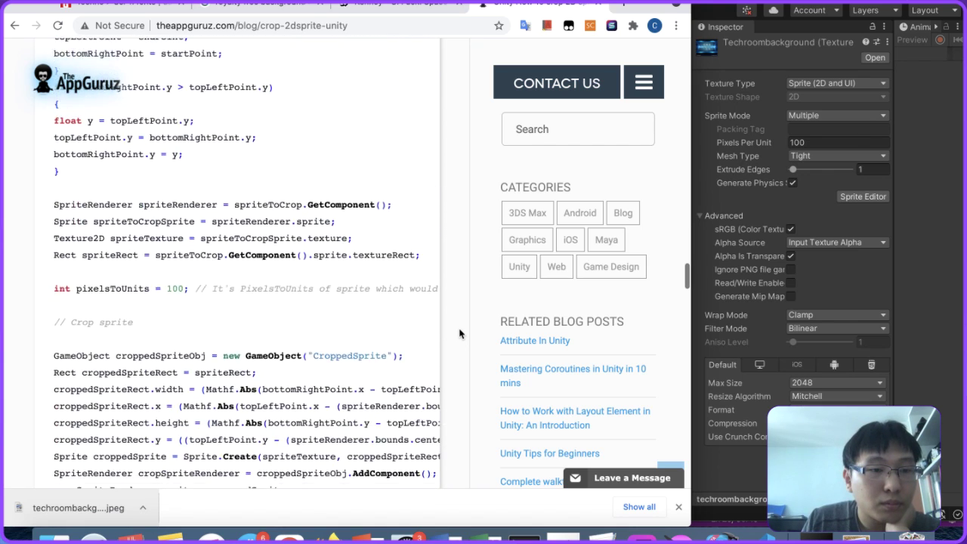
scroll(459, 333, "up", 5)
scroll(459, 333, "down", 4)
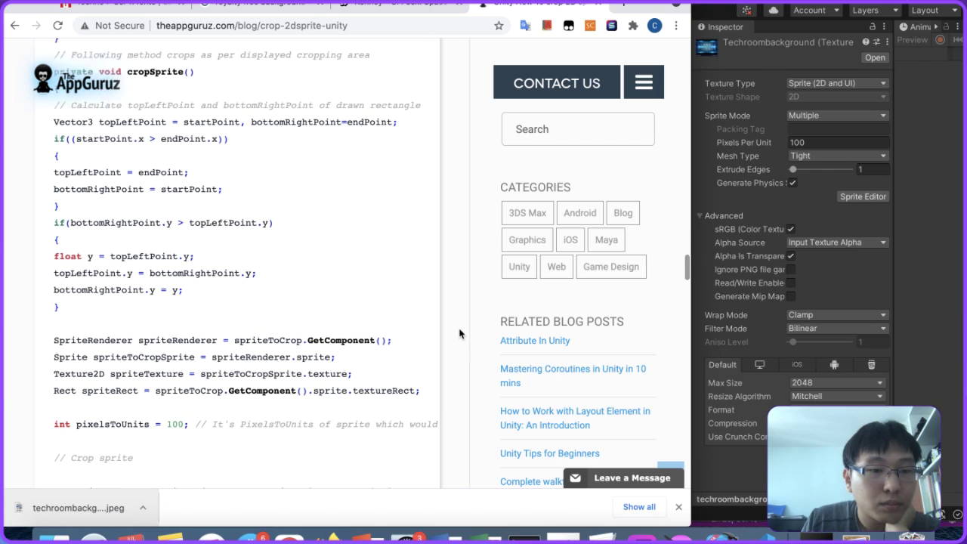
scroll(459, 334, "down", 1)
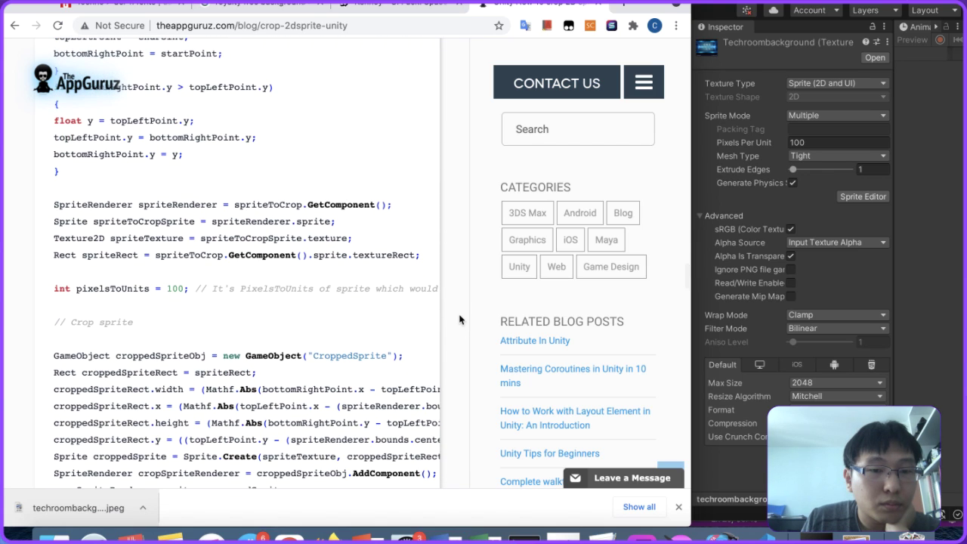
scroll(433, 266, "down", 20)
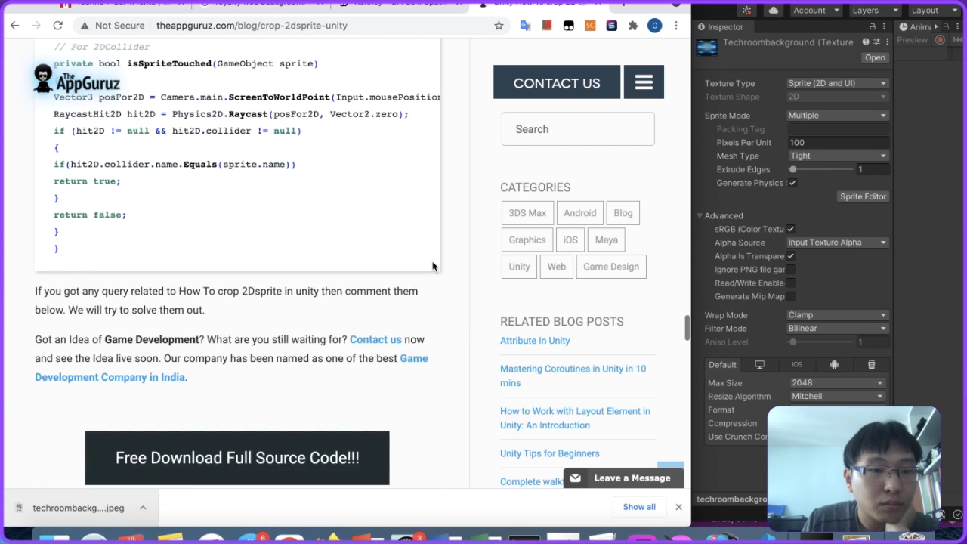
scroll(433, 266, "up", 2)
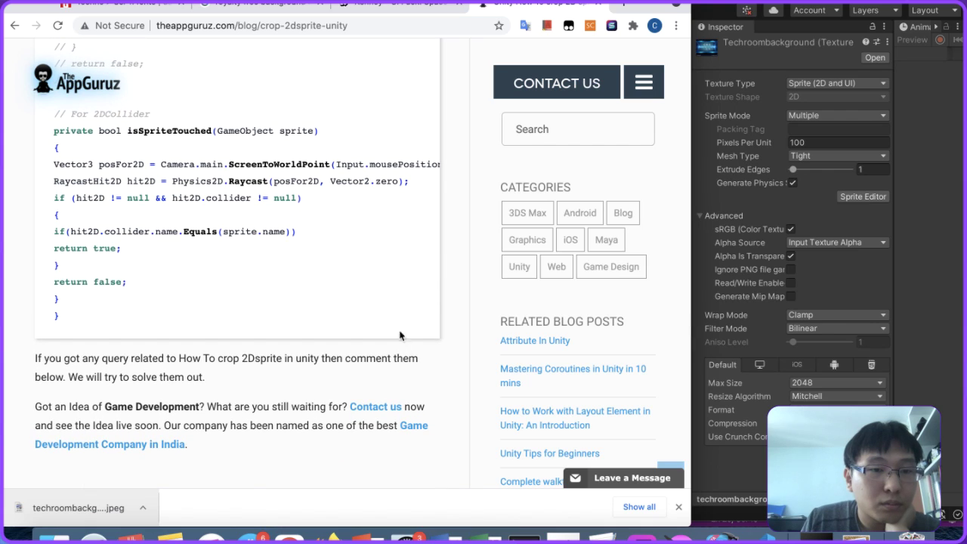
scroll(399, 317, "right", 5)
scroll(397, 279, "left", 5)
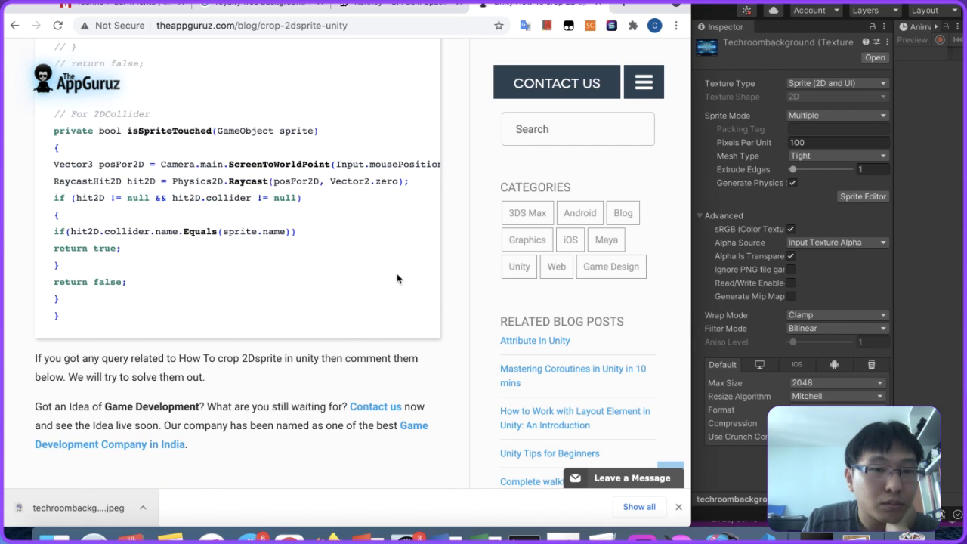
scroll(396, 278, "left", 5)
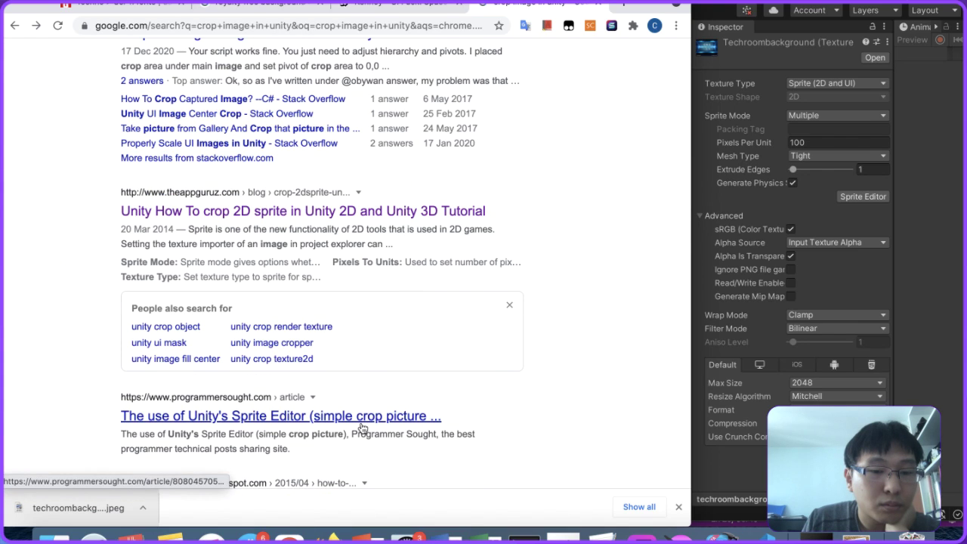
Step: Open the Programmer Sought Sprite Editor cropping article and scroll through its screenshots
left_click(363, 416)
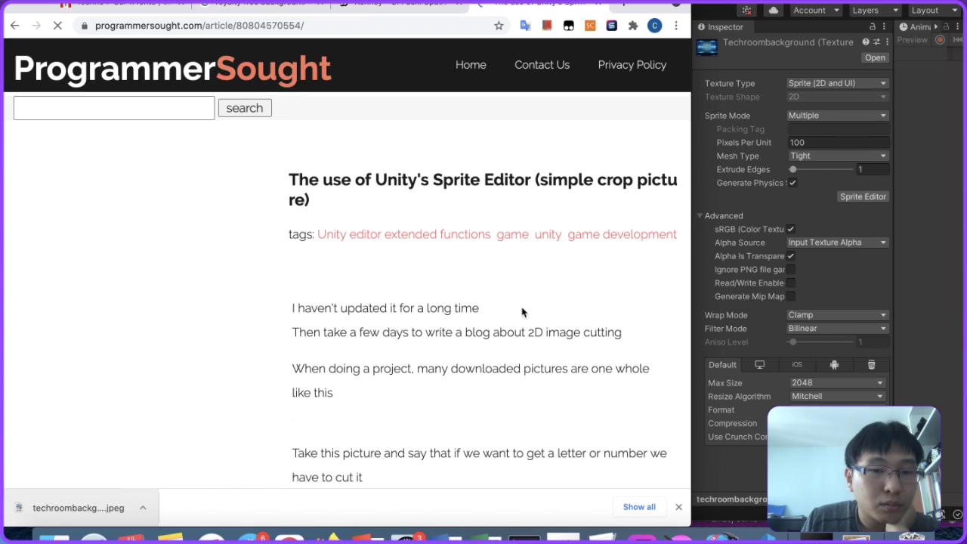
scroll(522, 312, "down", 2)
scroll(521, 312, "down", 10)
scroll(521, 309, "up", 6)
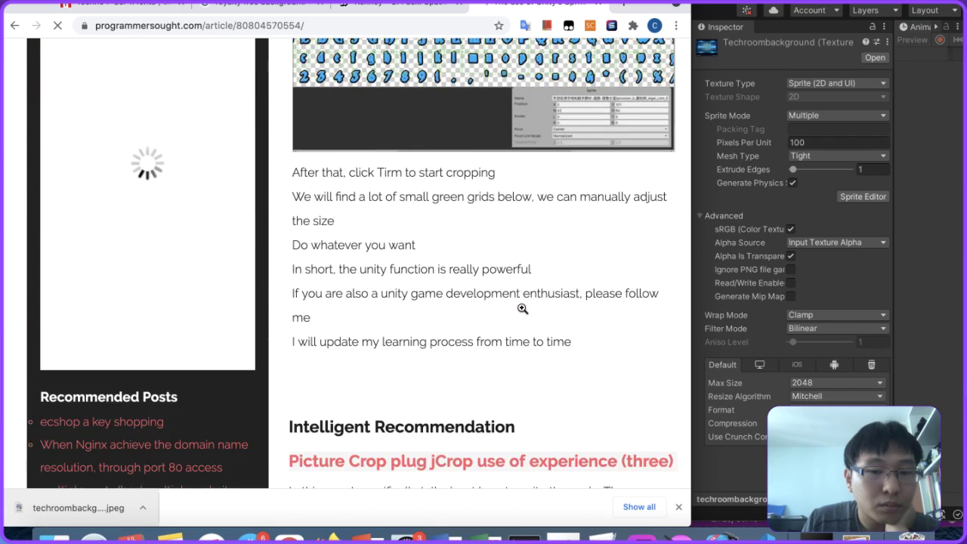
scroll(522, 309, "down", 5)
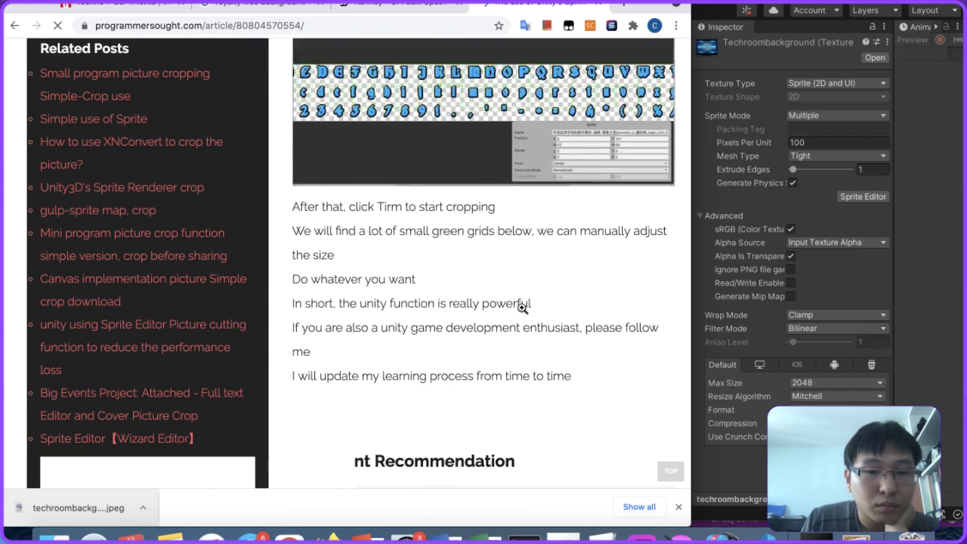
scroll(522, 309, "up", 3)
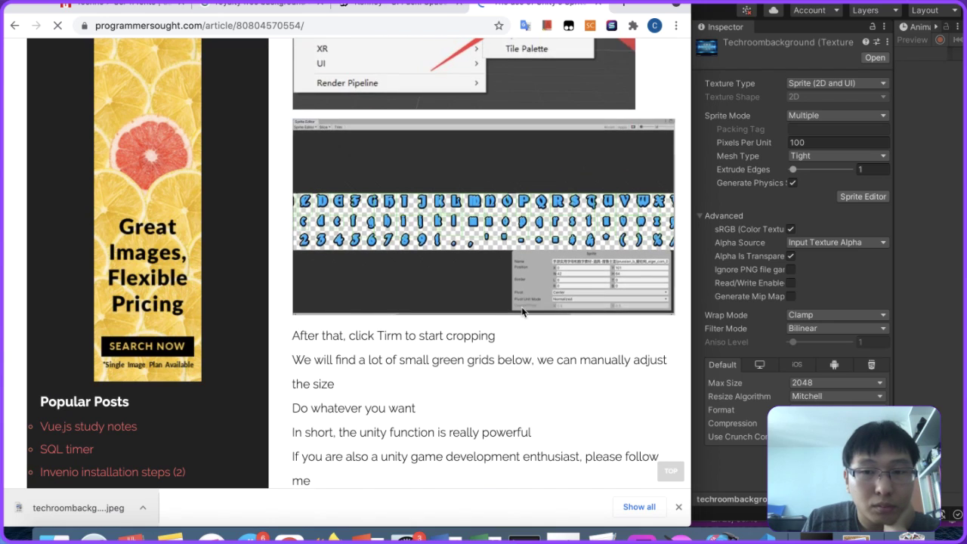
scroll(522, 309, "down", 1)
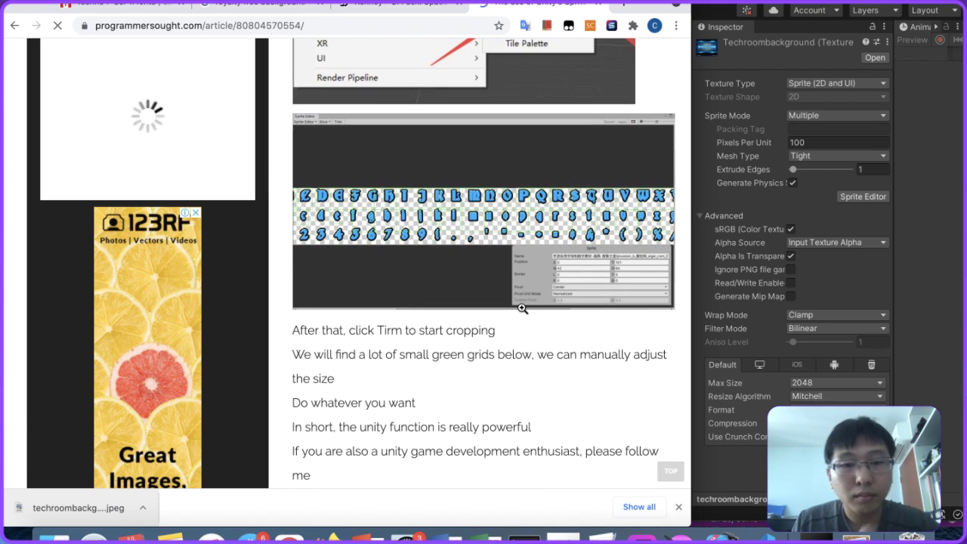
scroll(522, 309, "down", 1)
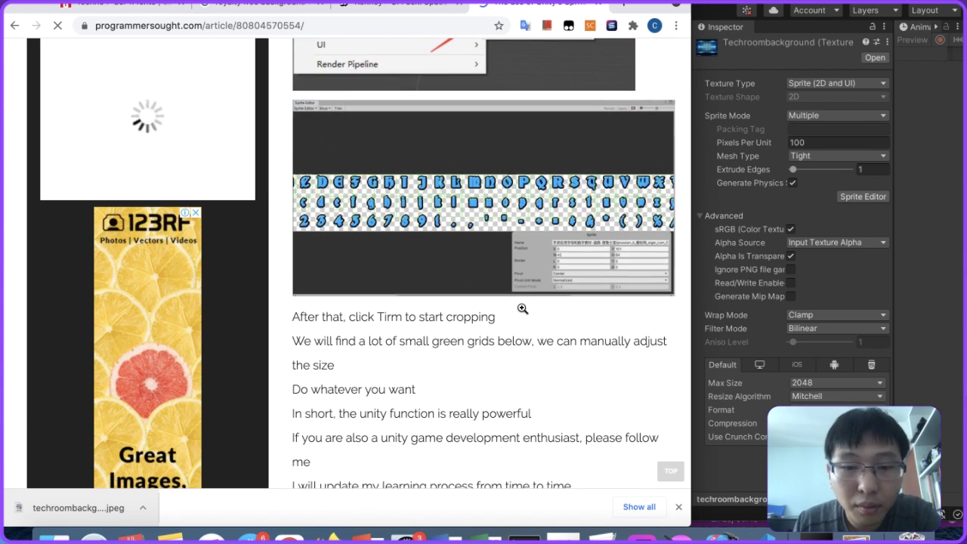
Step: Glance at Unity's techroombackground import settings, then continue reading the Sprite Editor article
left_click(716, 287)
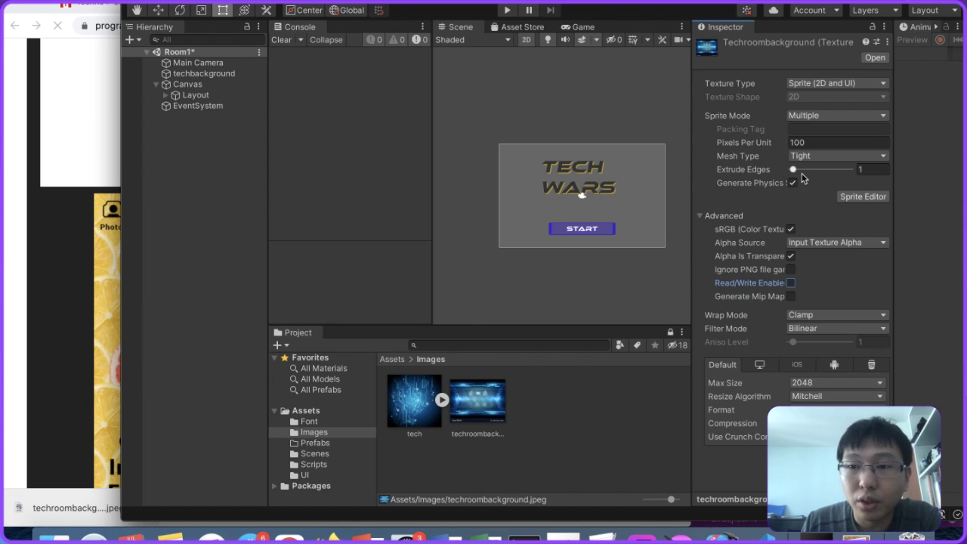
left_click(64, 407)
scroll(436, 308, "up", 2)
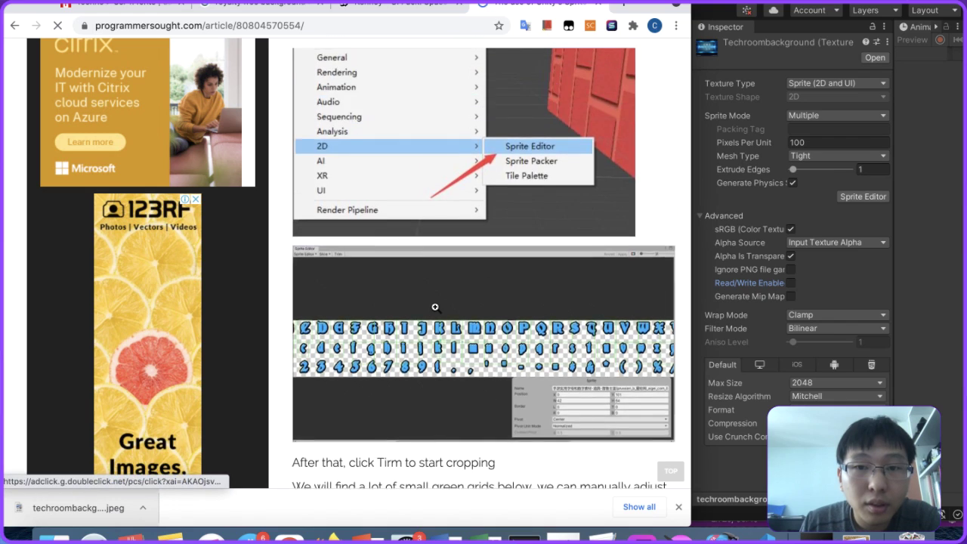
scroll(436, 307, "down", 2)
scroll(436, 307, "down", 2)
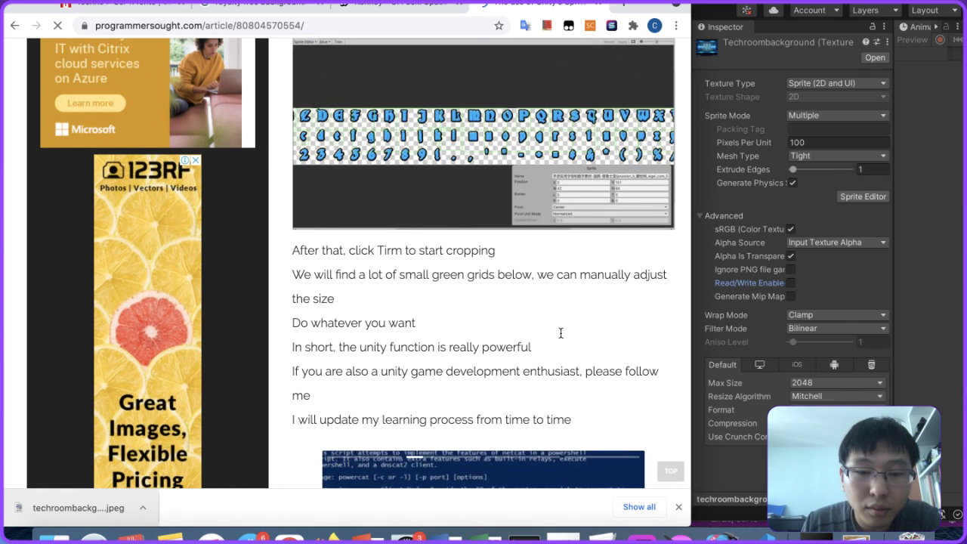
scroll(560, 334, "down", 10)
Step: Open techroombackground in the Sprite Editor, applying the pending import settings
left_click(797, 242)
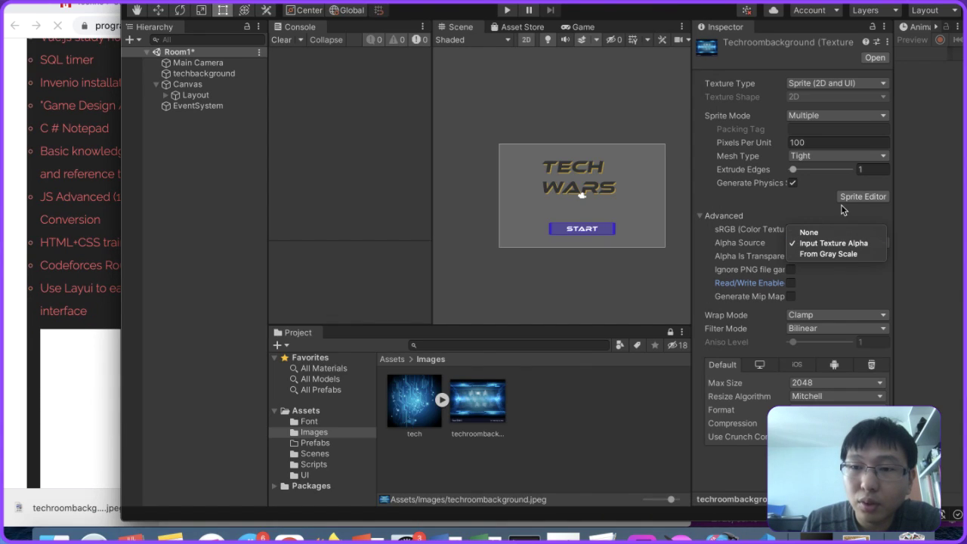
left_click(846, 206)
left_click(861, 196)
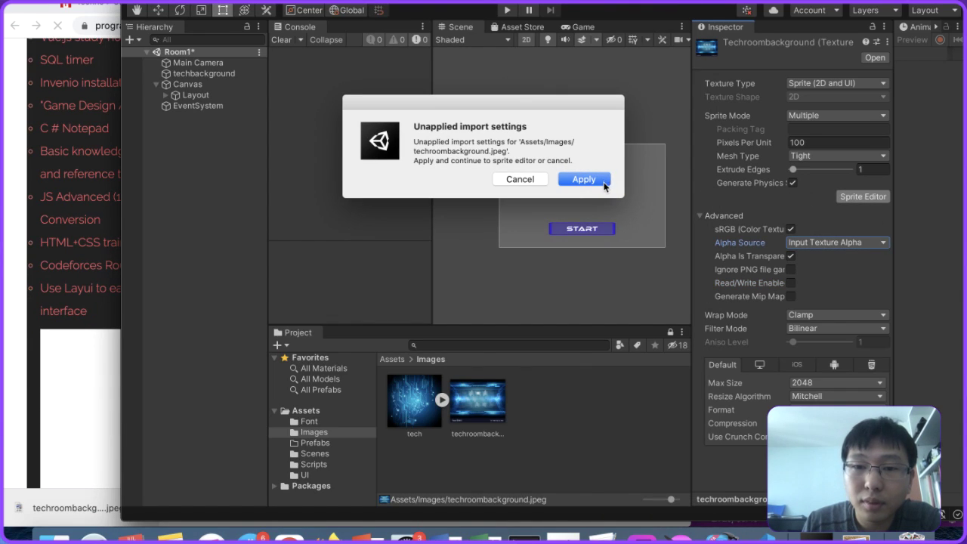
left_click(604, 184)
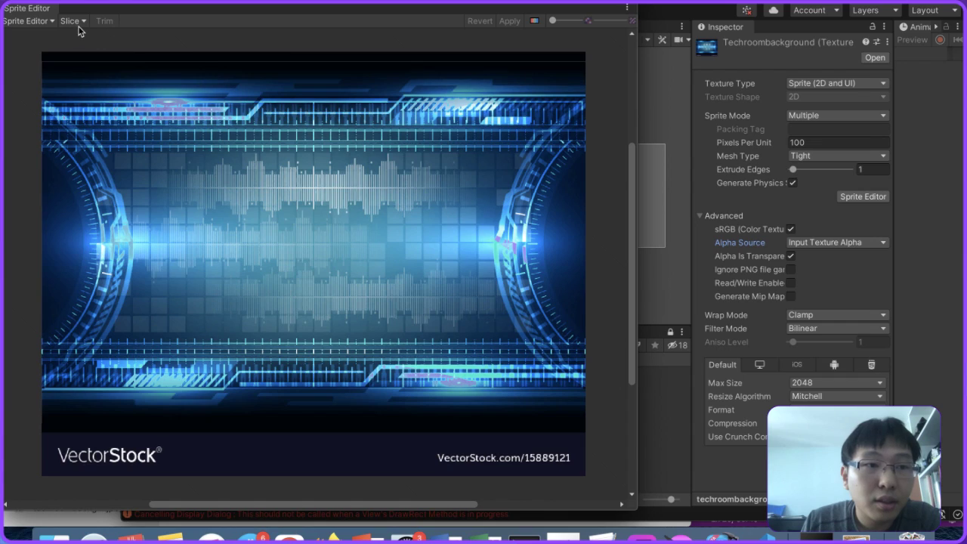
Step: Slice by Grid By Cell Size, then re-slice as one 1×1 cell with Grid By Cell Count
left_click(72, 21)
left_click(204, 35)
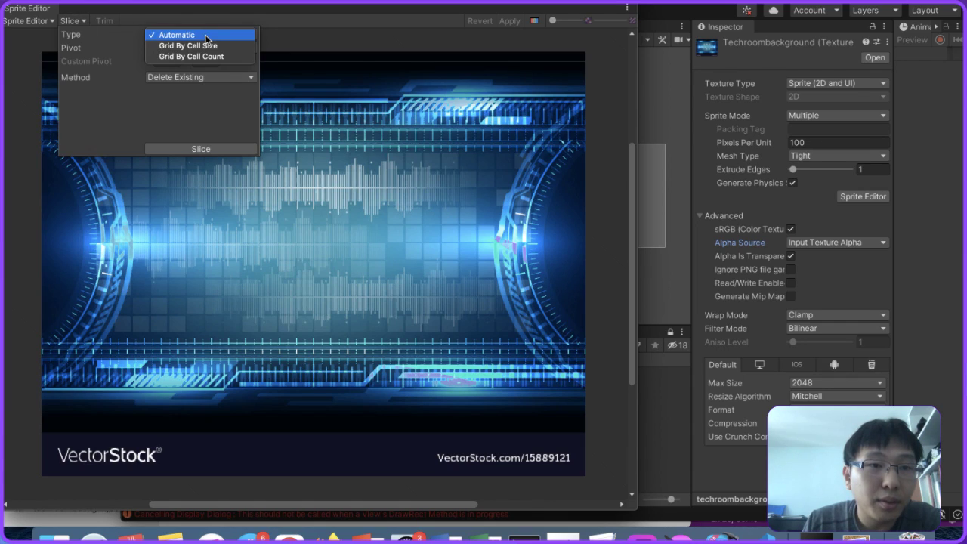
left_click(206, 47)
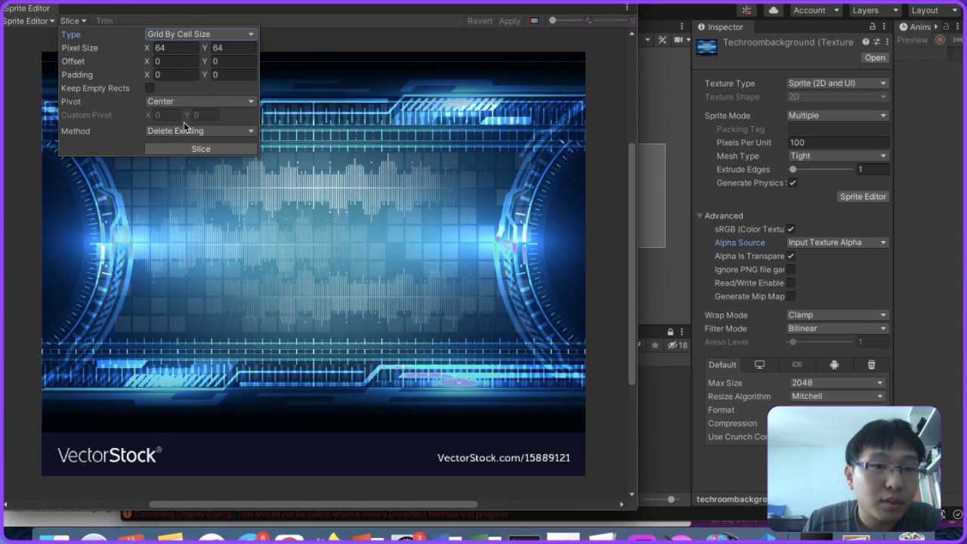
left_click(180, 148)
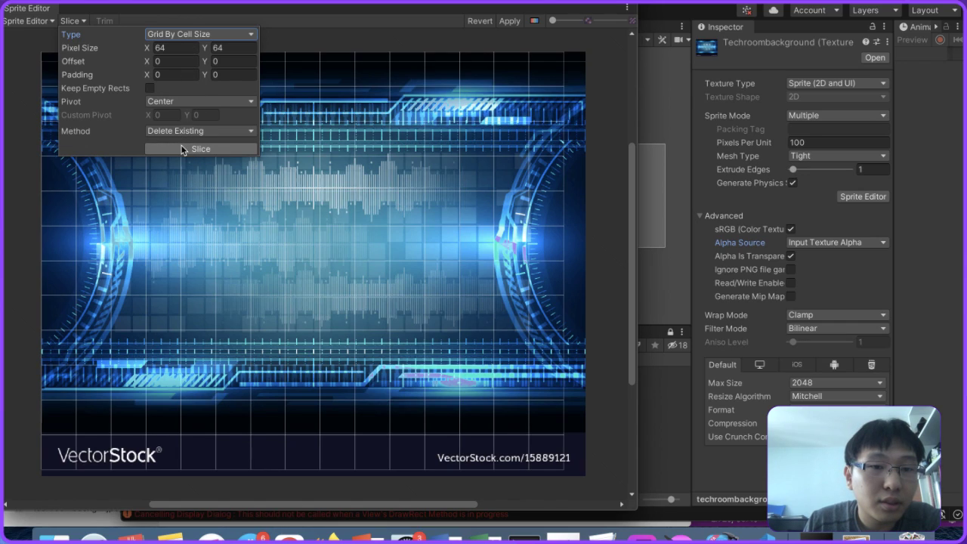
left_click(175, 45)
left_click(183, 35)
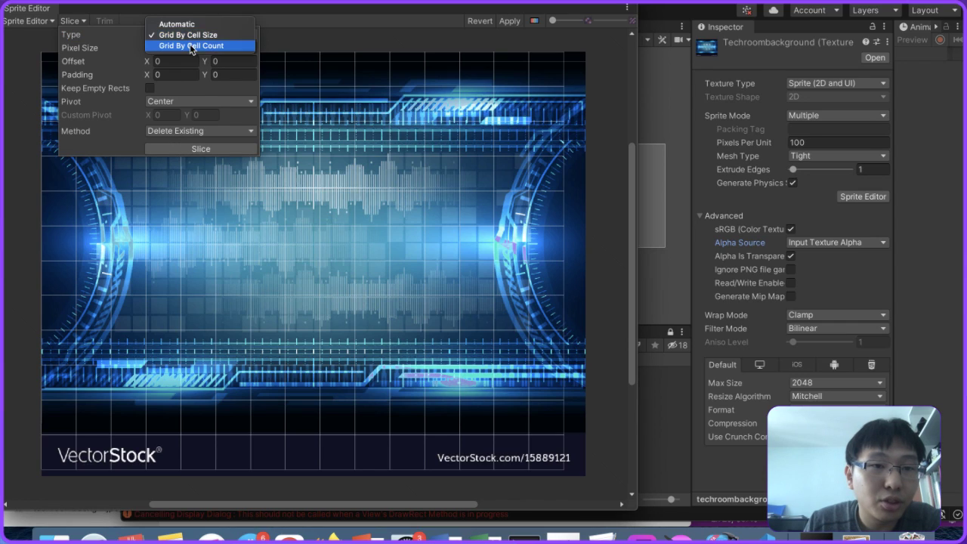
left_click(183, 48)
left_click(204, 149)
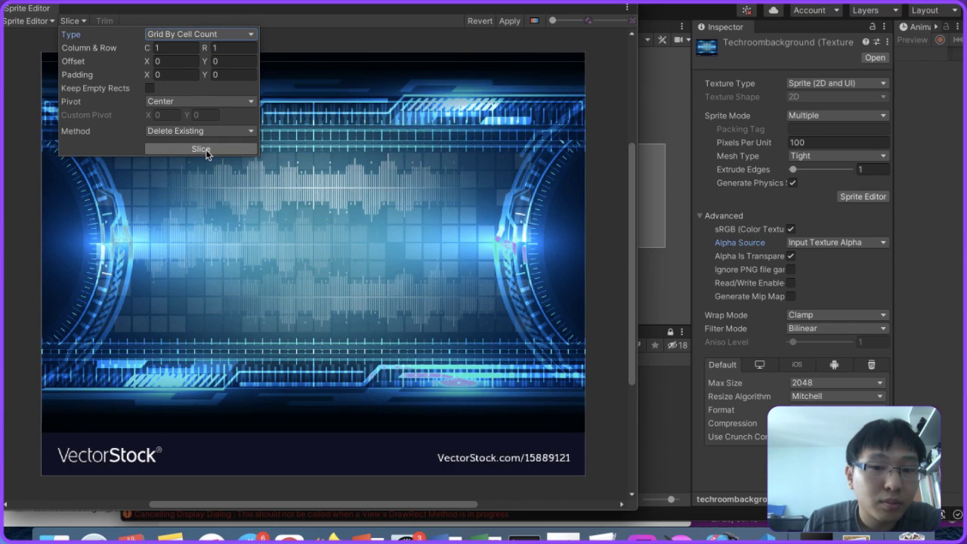
Step: Slice the single cell again with a horizontal padding X of 10
left_click(211, 481)
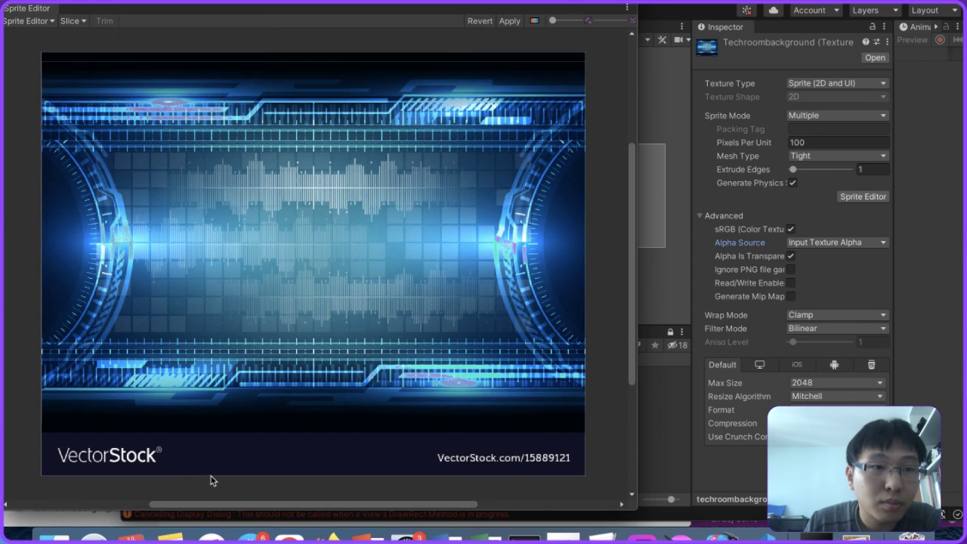
left_click(80, 22)
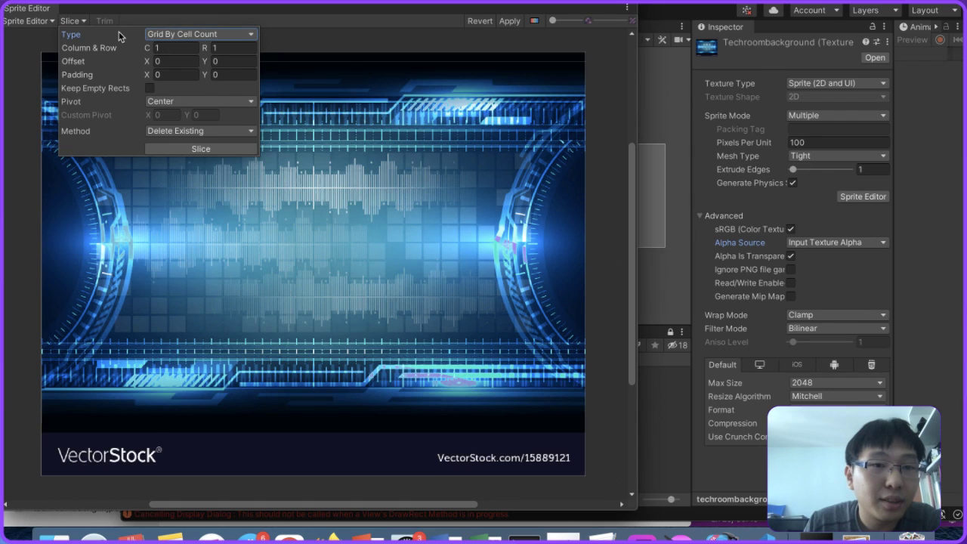
left_click(162, 74)
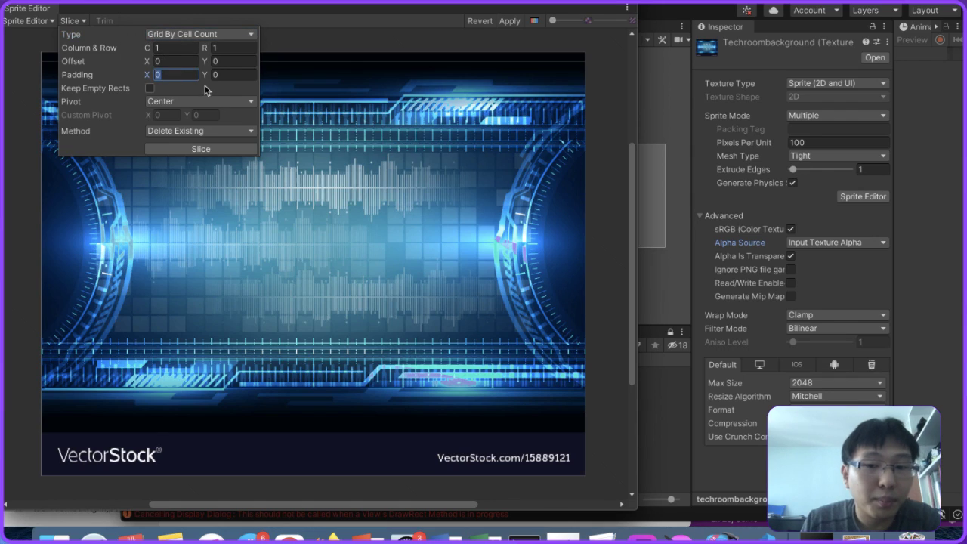
type("10")
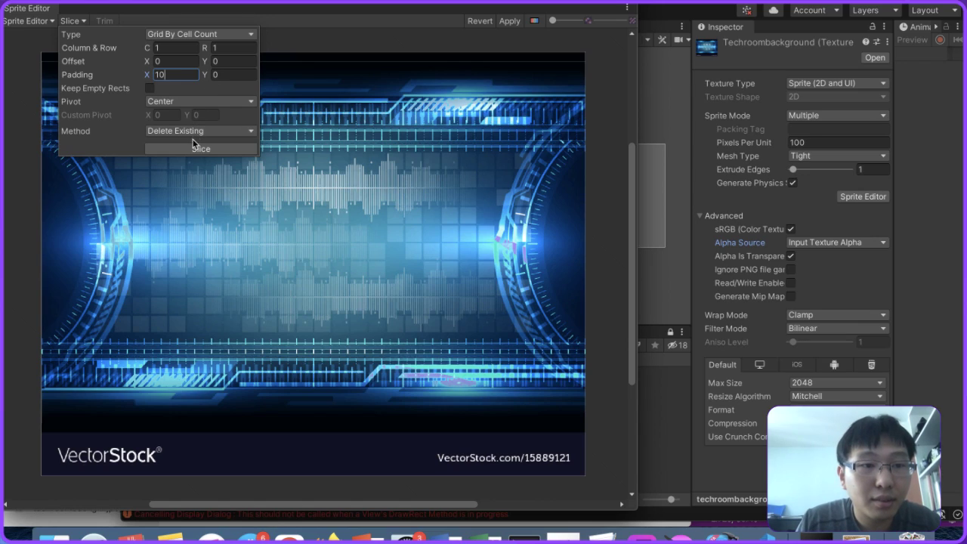
left_click(191, 148)
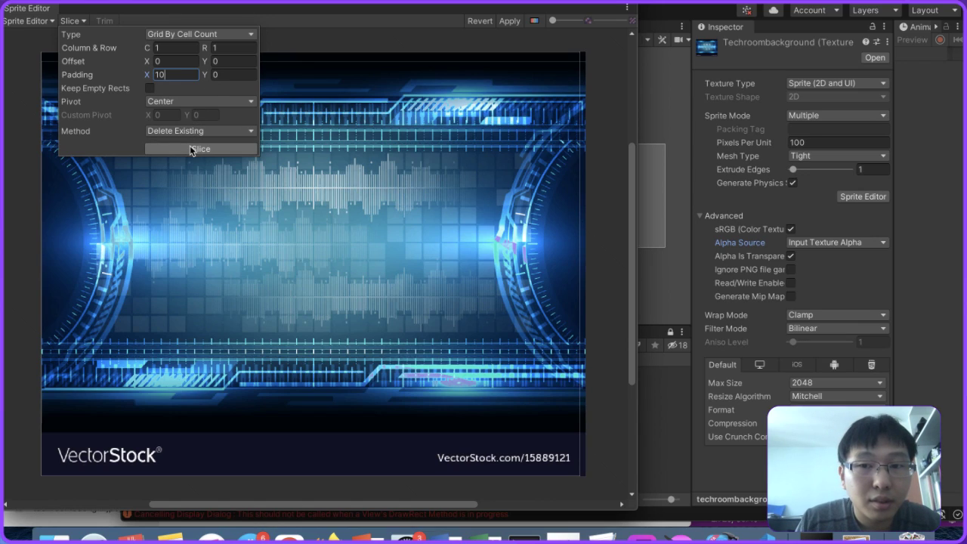
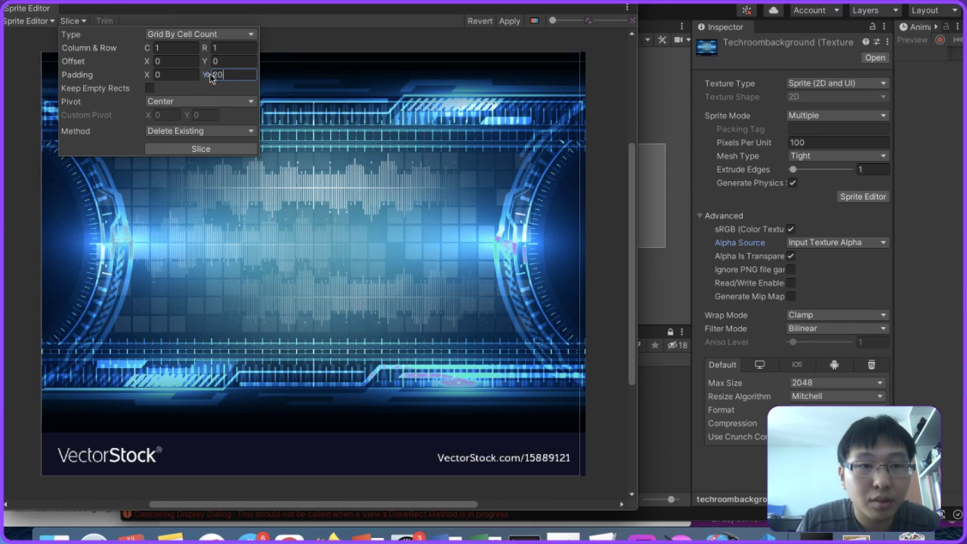
Step: Re-slice the background with vertical padding 20, 50, 70, then 80
left_click(201, 149)
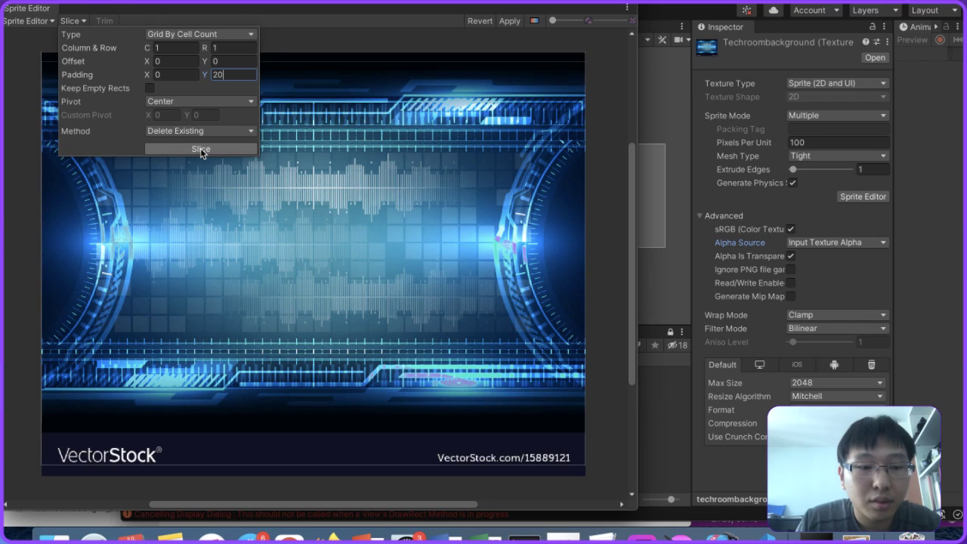
left_click(219, 74)
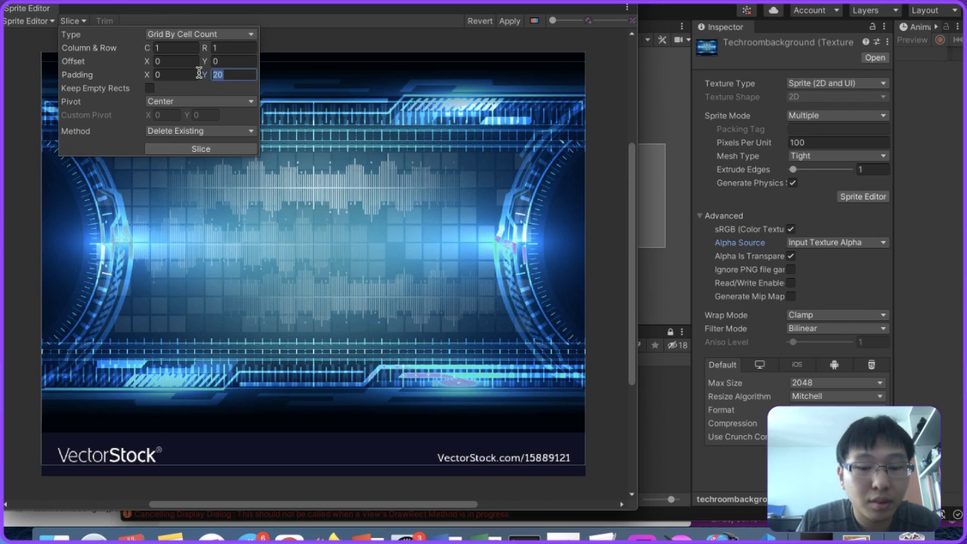
left_click(211, 148)
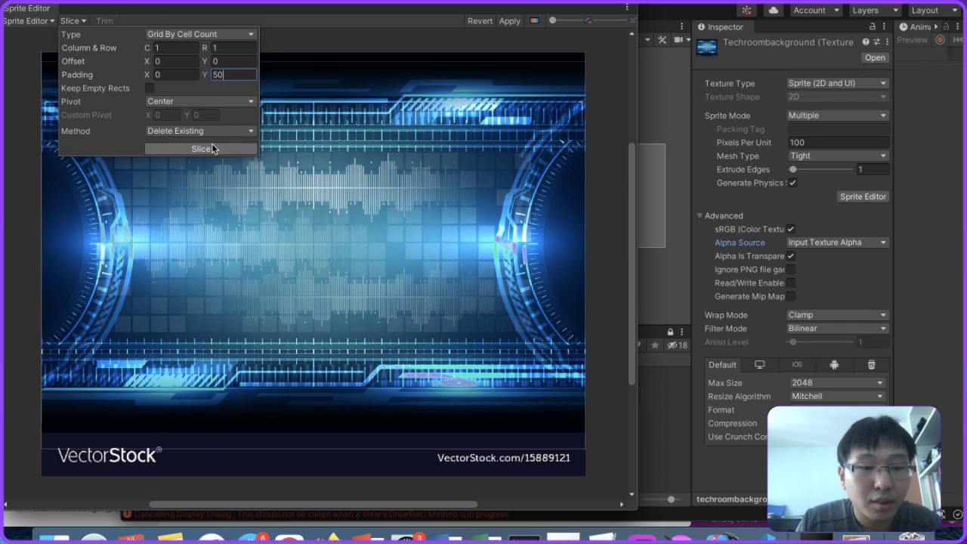
left_click(203, 77)
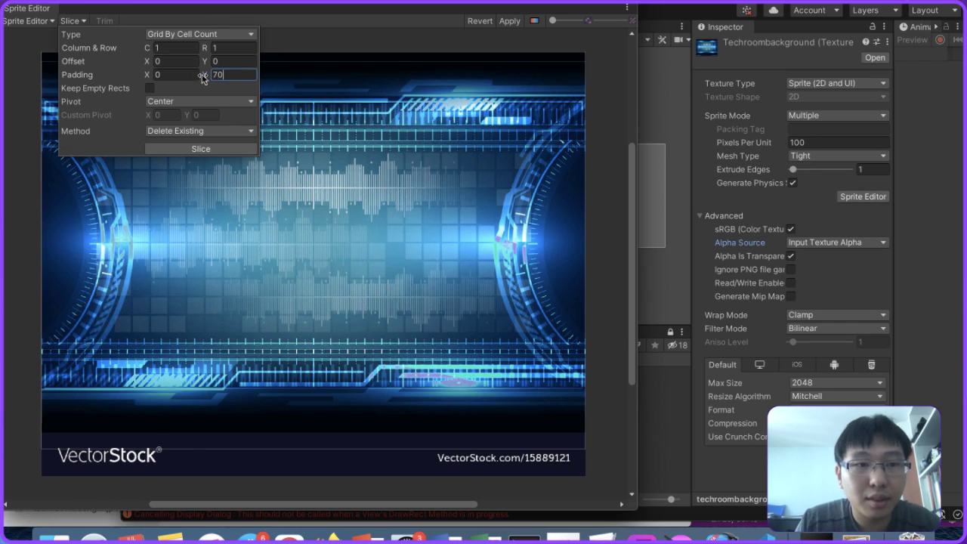
type("70")
left_click(202, 151)
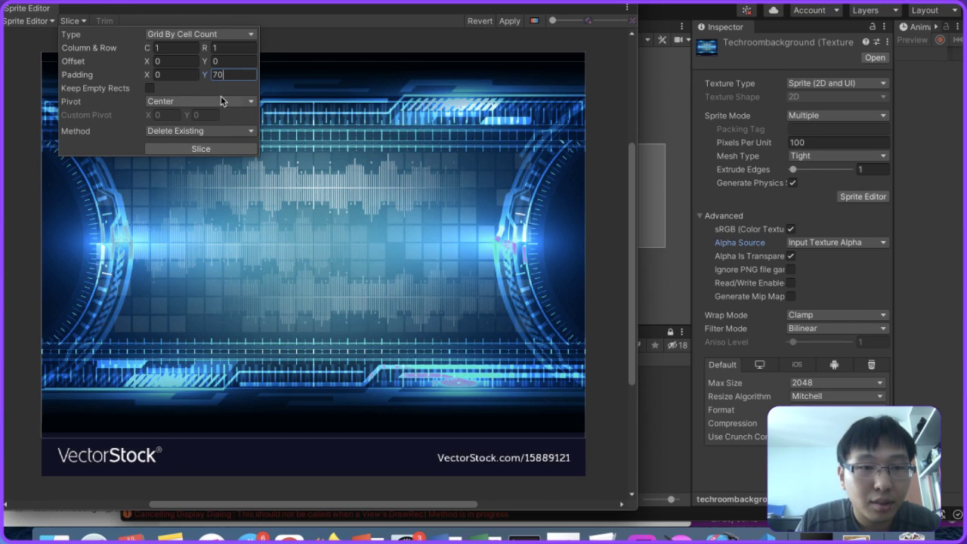
left_click(228, 74)
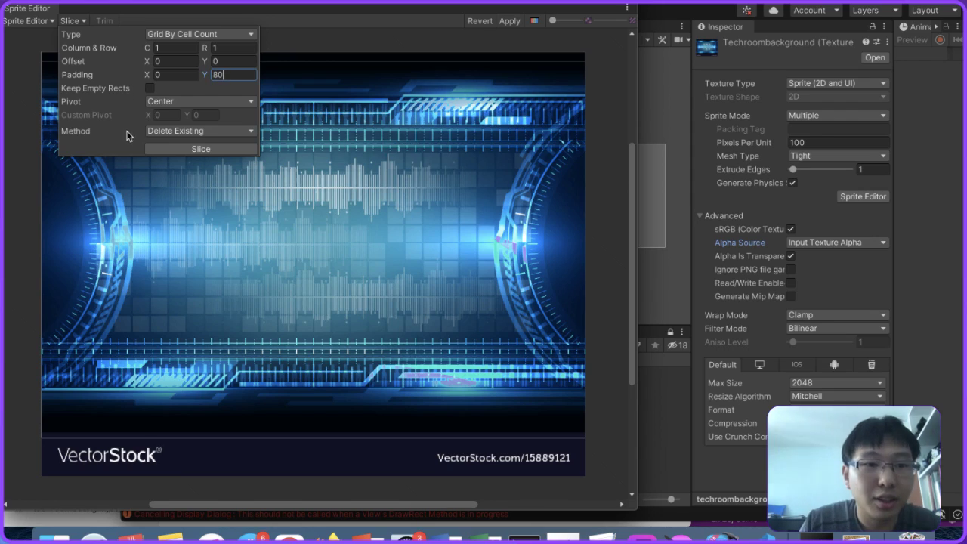
left_click(163, 147)
Step: Keep the Delete Existing method, slice with Offset Y 20, and apply the 1000×680 sprite
left_click(174, 132)
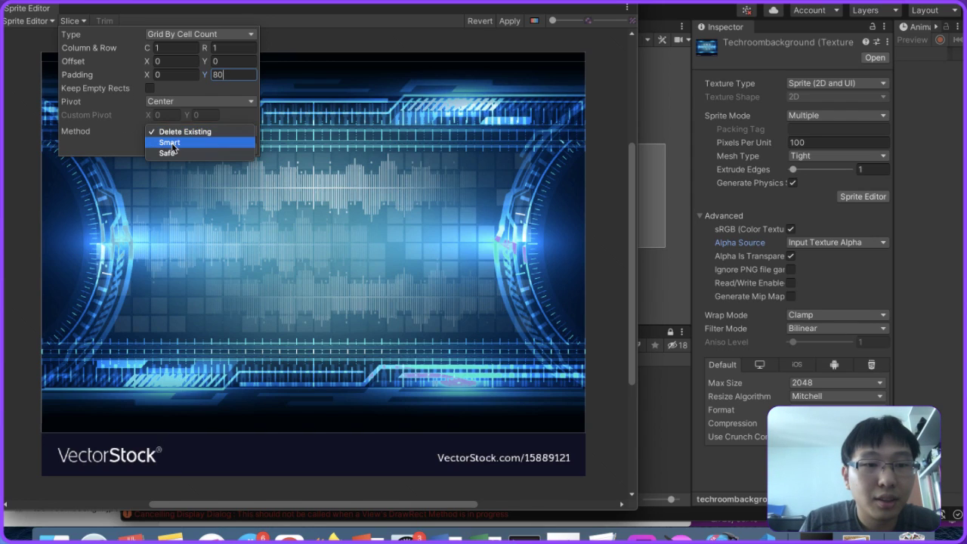
left_click(171, 143)
left_click(186, 132)
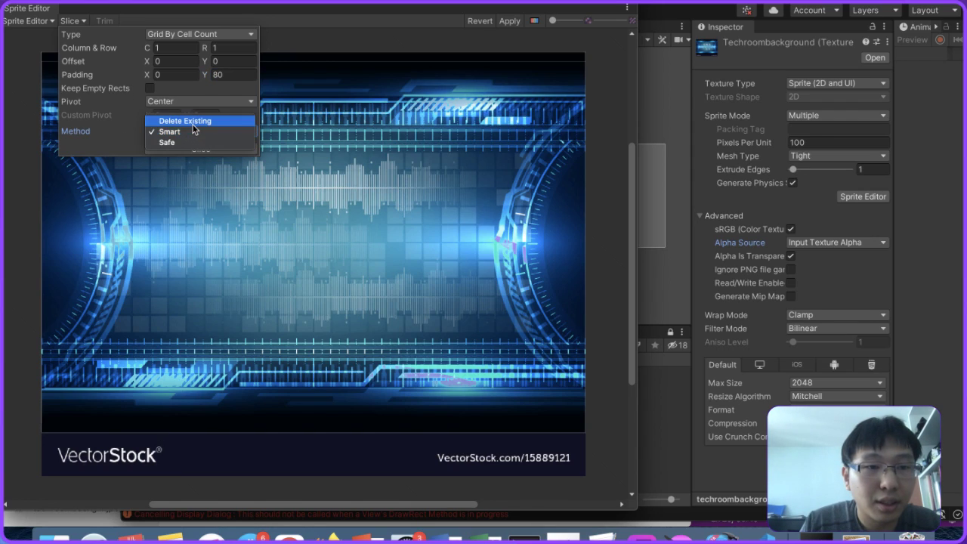
left_click(192, 121)
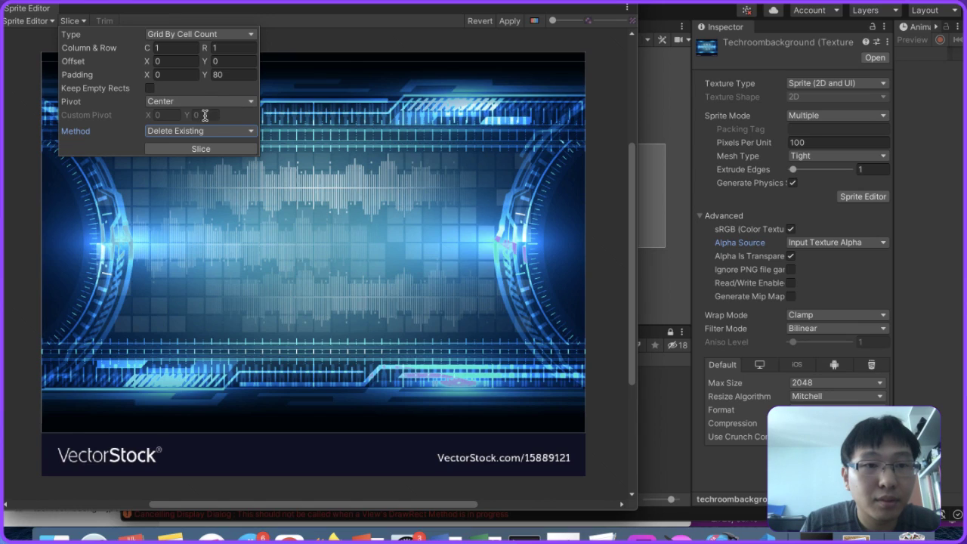
left_click(230, 61)
type("3")
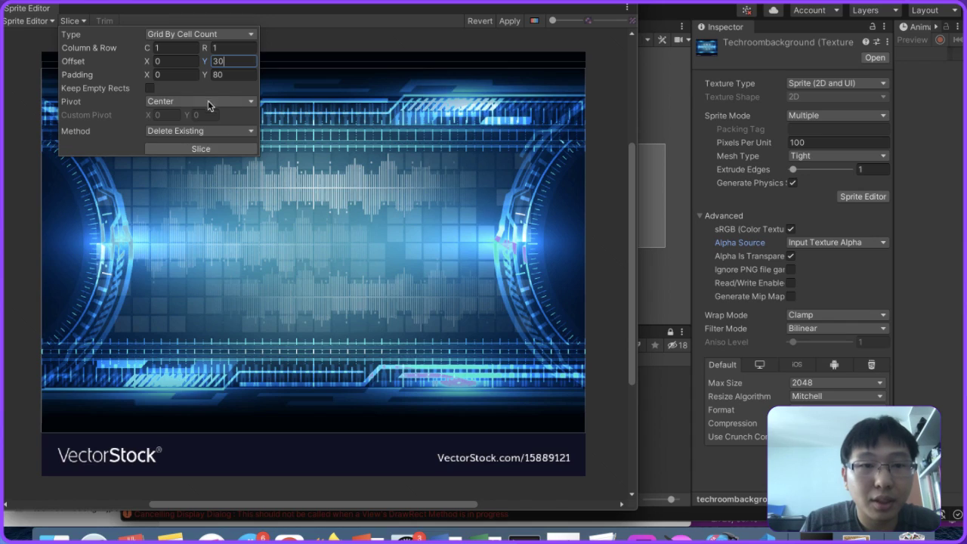
left_click(204, 61)
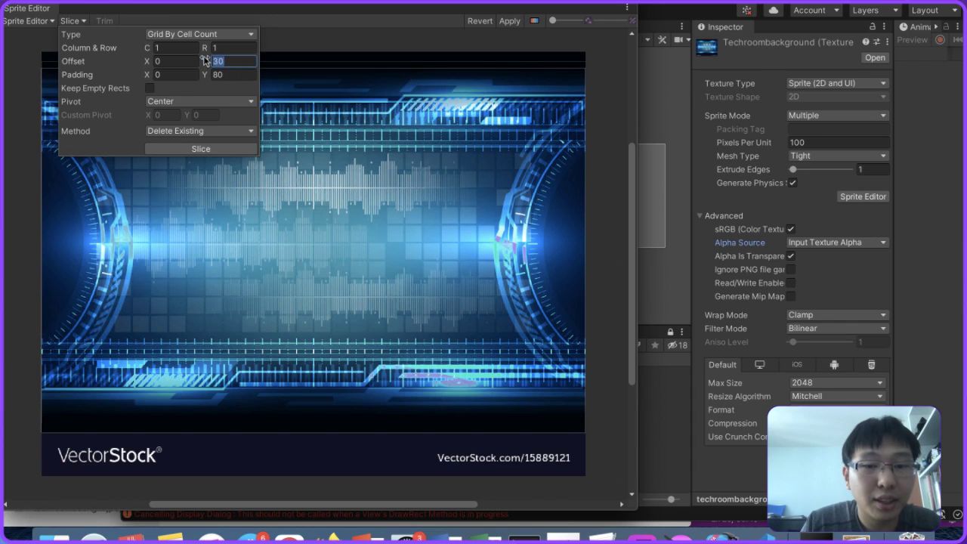
left_click(222, 149)
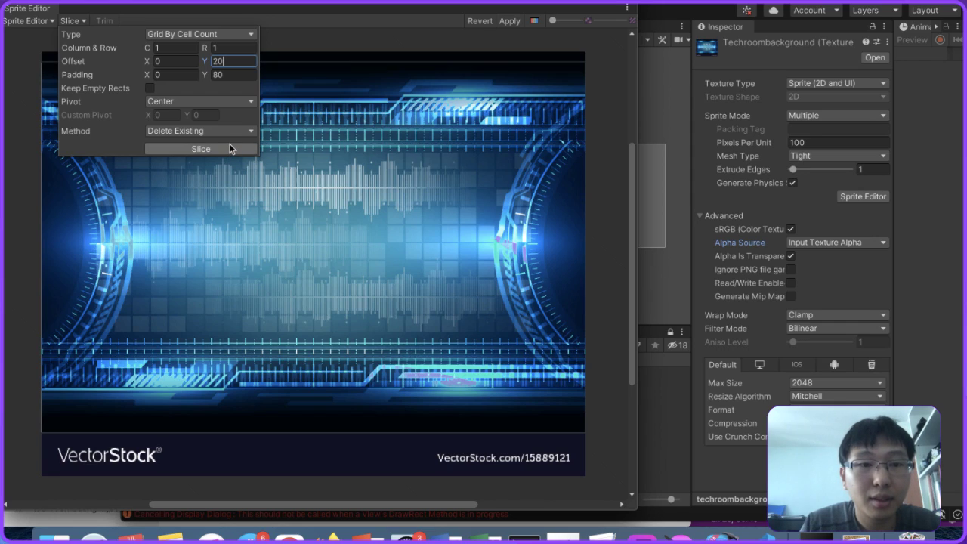
left_click(289, 94)
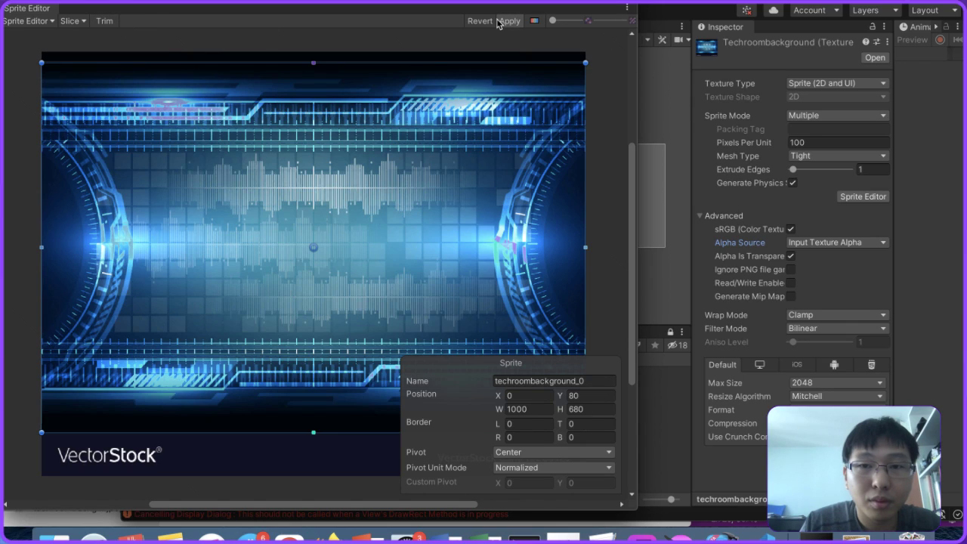
left_click(498, 22)
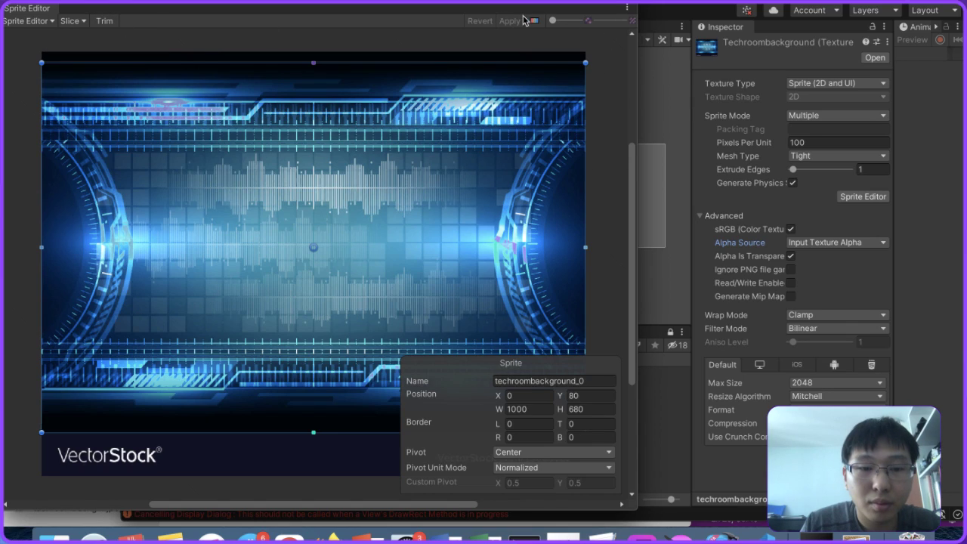
Step: Assign the techroombackground sprite to the techbackground object's Sprite Renderer
left_click(9, 8)
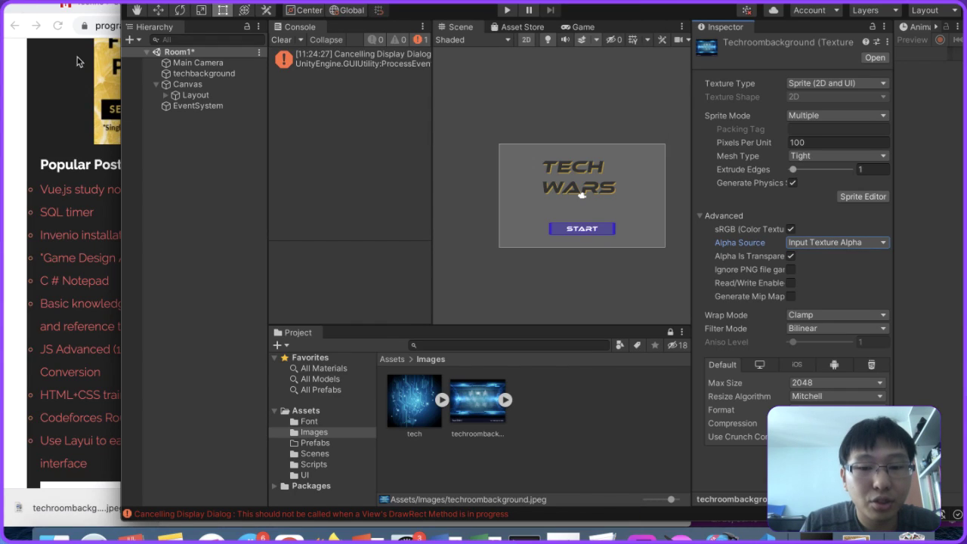
left_click(468, 398)
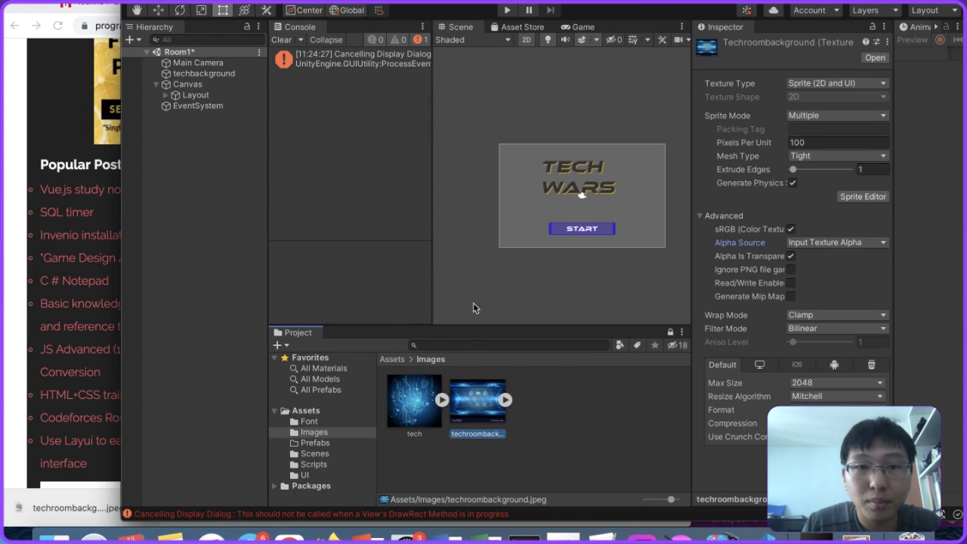
left_click(332, 61)
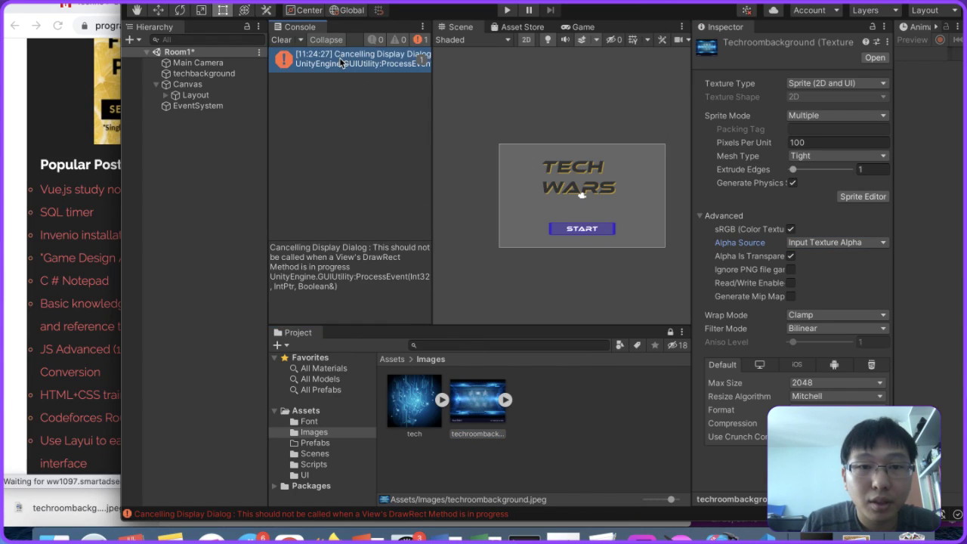
left_click(214, 73)
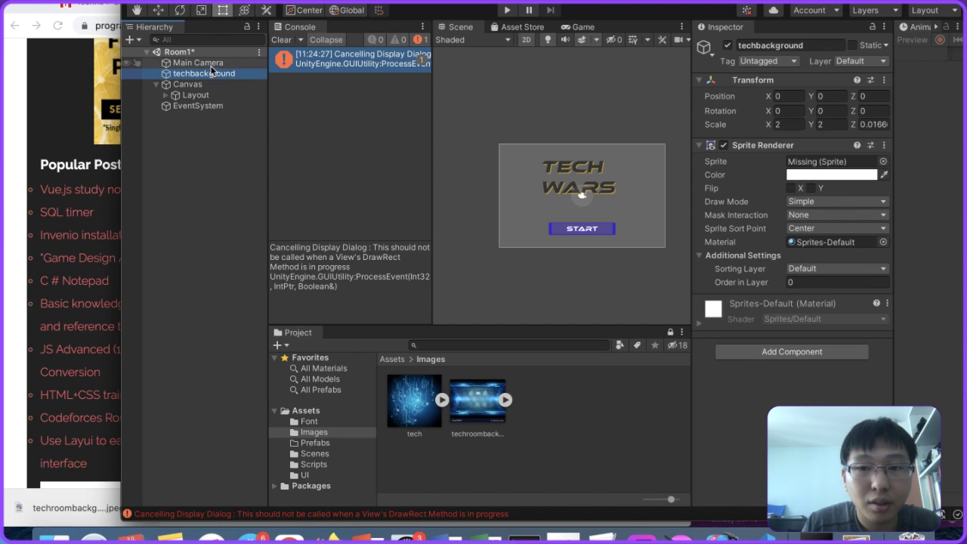
left_click_drag(215, 72, 212, 68)
left_click(214, 74)
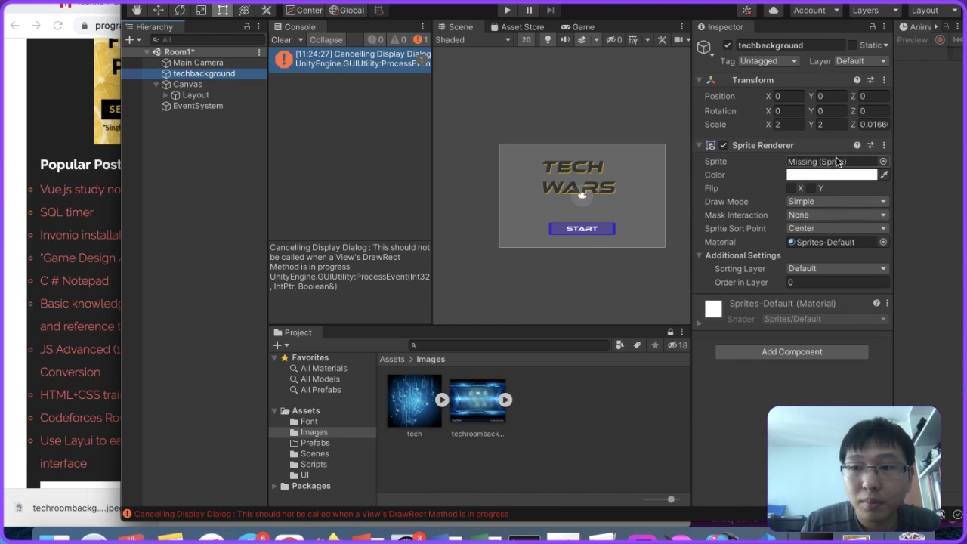
left_click_drag(479, 405, 842, 165)
Step: Parent techbackground under the Canvas in the Hierarchy
scroll(625, 244, "up", 3)
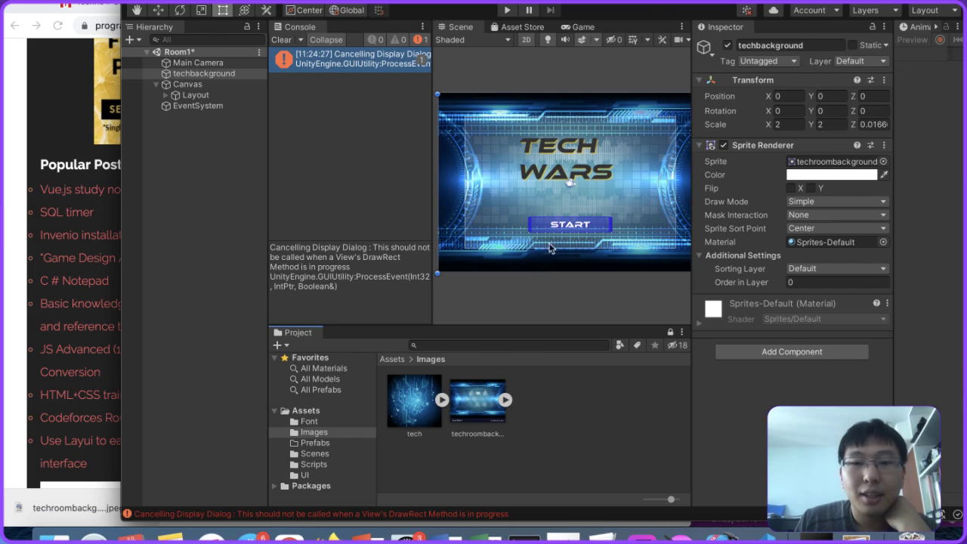
left_click_drag(689, 62, 713, 64)
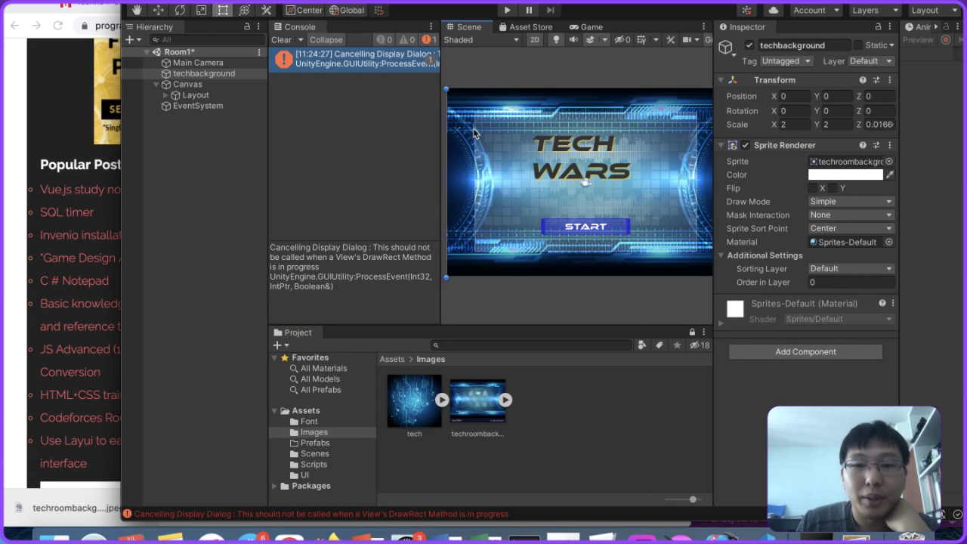
left_click(197, 73)
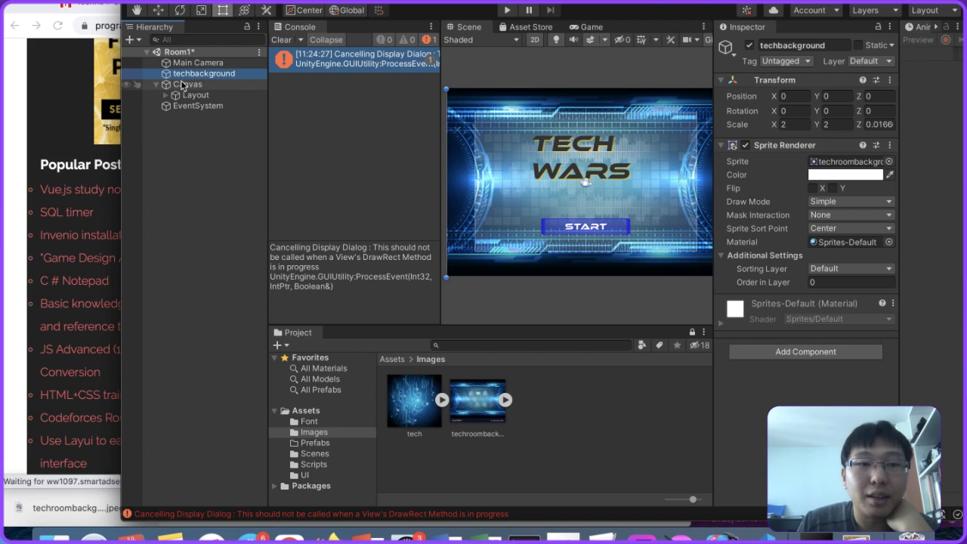
left_click_drag(195, 75, 189, 88)
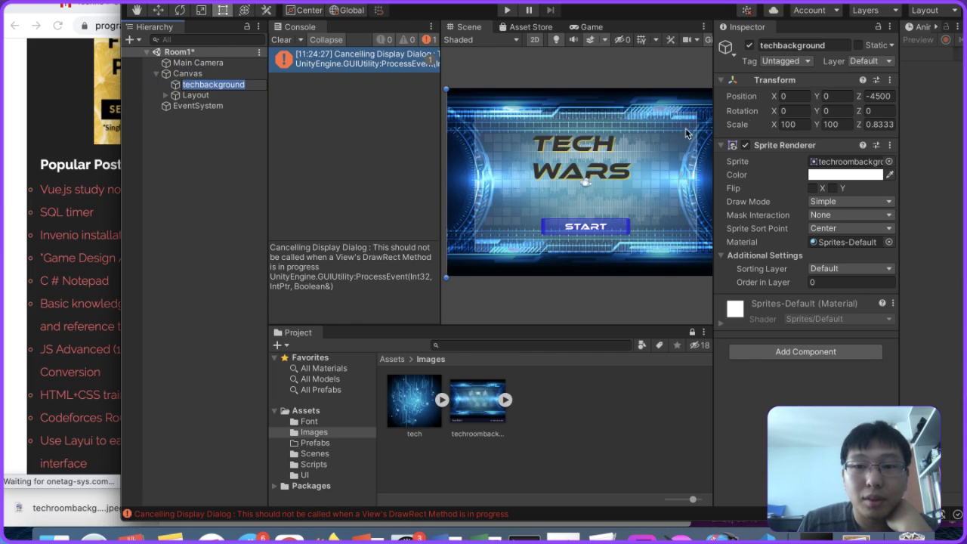
Step: Preview the game at 1280x720, then 1000x640, and clear the console errors
left_click(594, 26)
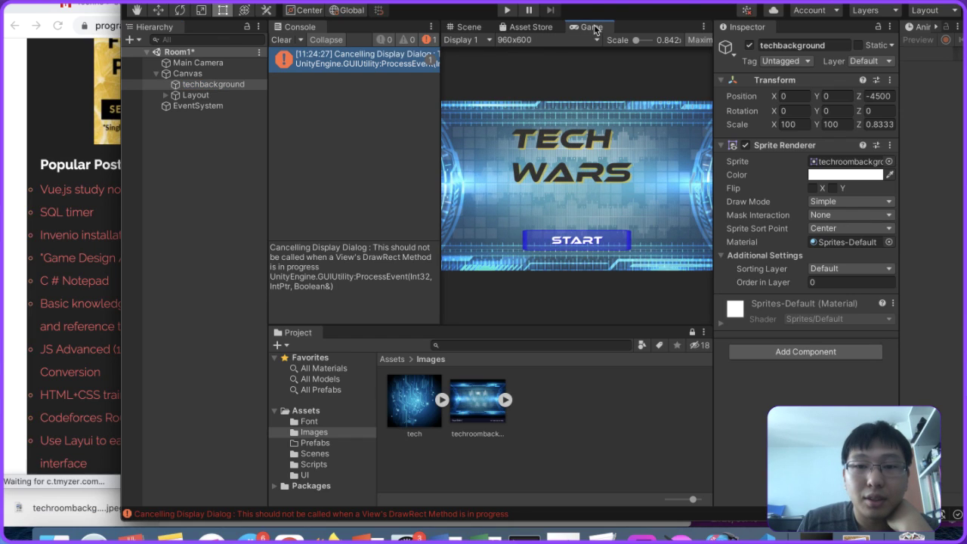
left_click(555, 39)
left_click(528, 212)
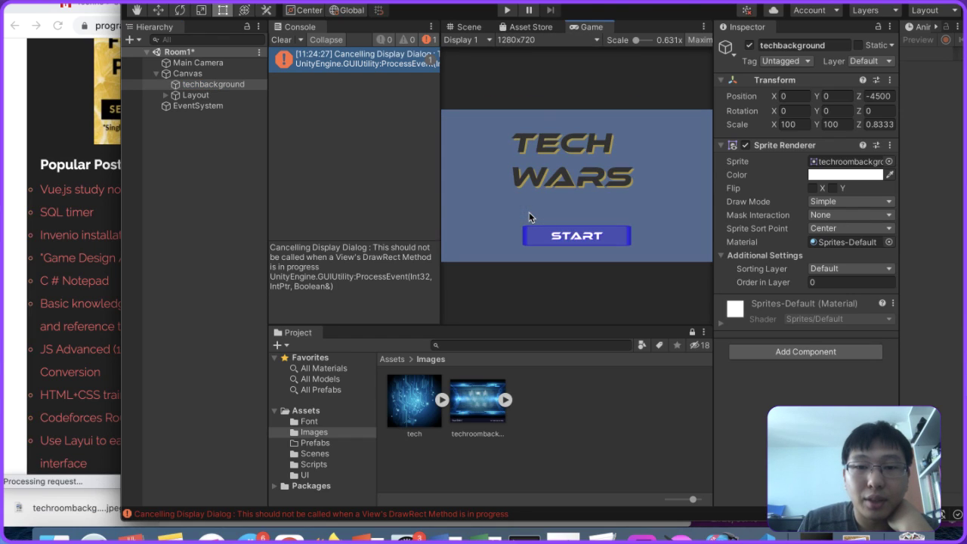
left_click(548, 40)
left_click(526, 236)
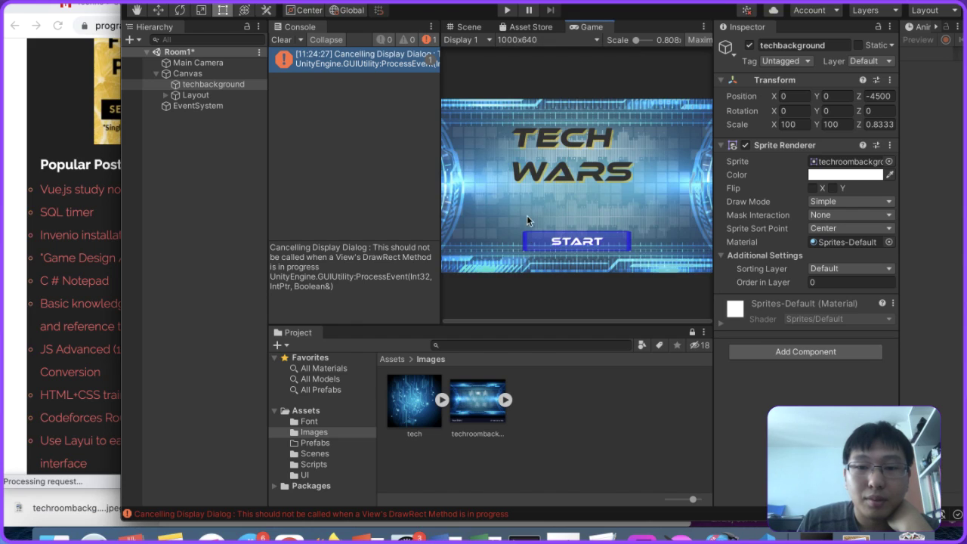
left_click(556, 29)
left_click(582, 27)
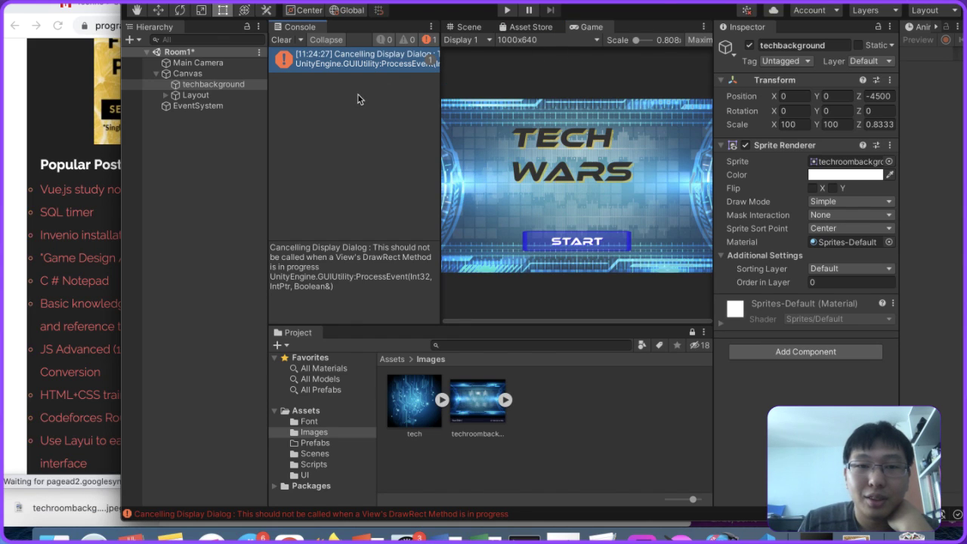
left_click(281, 39)
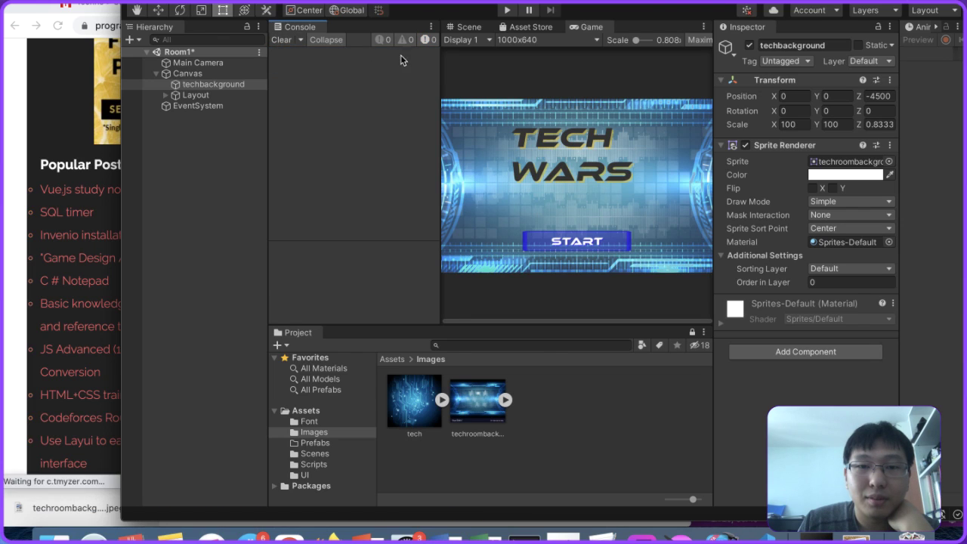
Step: Widen the Game view, compare 900x600 and 960x600, and return to 1000x640
left_click_drag(439, 57, 342, 66)
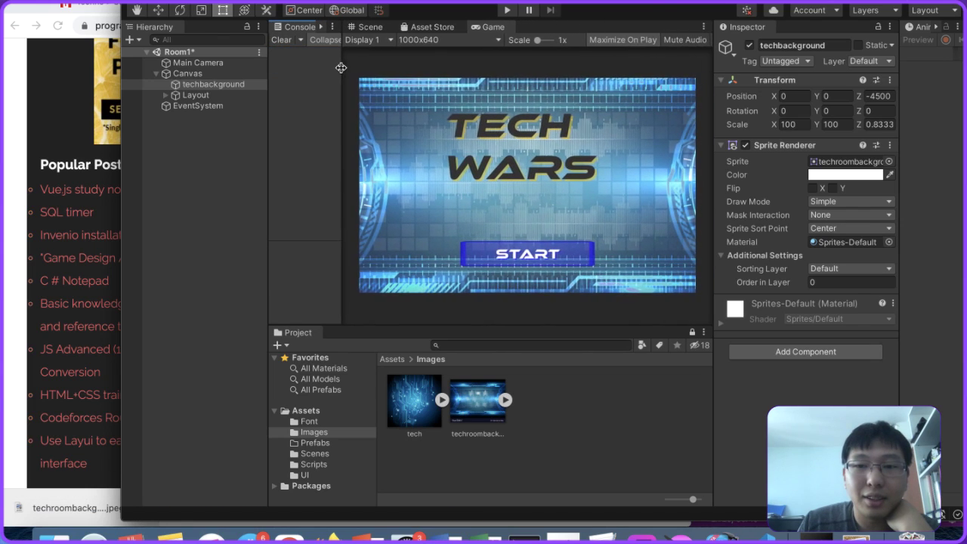
left_click(486, 42)
left_click(430, 248)
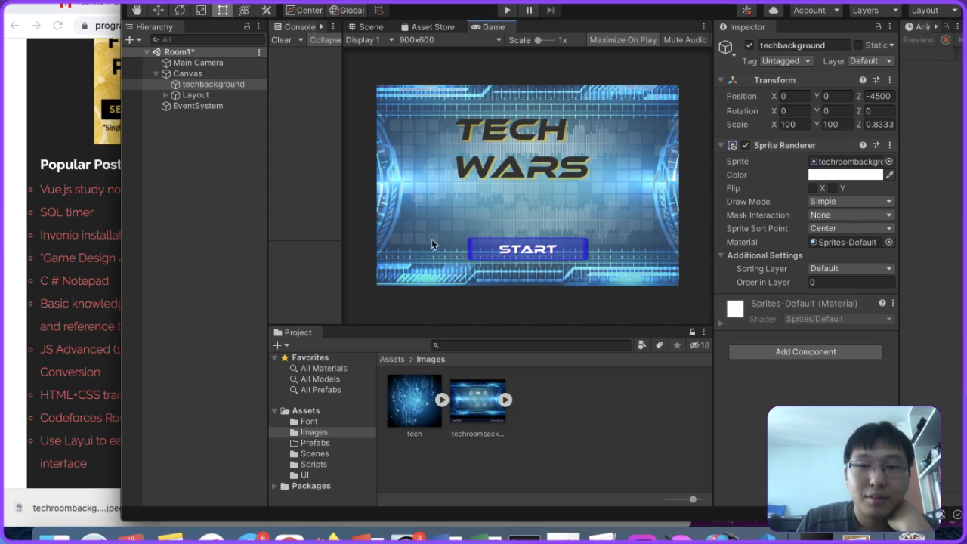
left_click(451, 39)
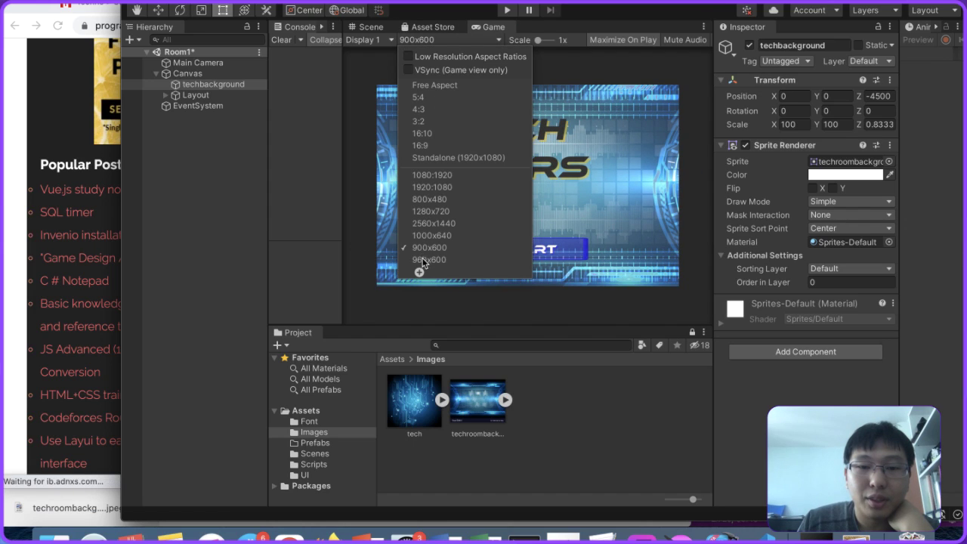
left_click(427, 260)
left_click(453, 39)
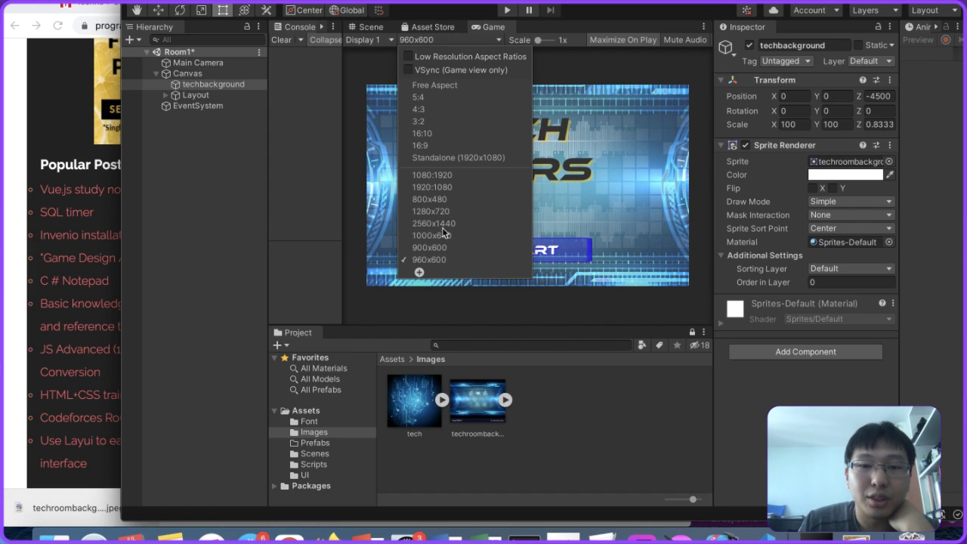
left_click(442, 232)
Step: Select Canvas, then techbackground, and bring it up in the Scene view
left_click(206, 74)
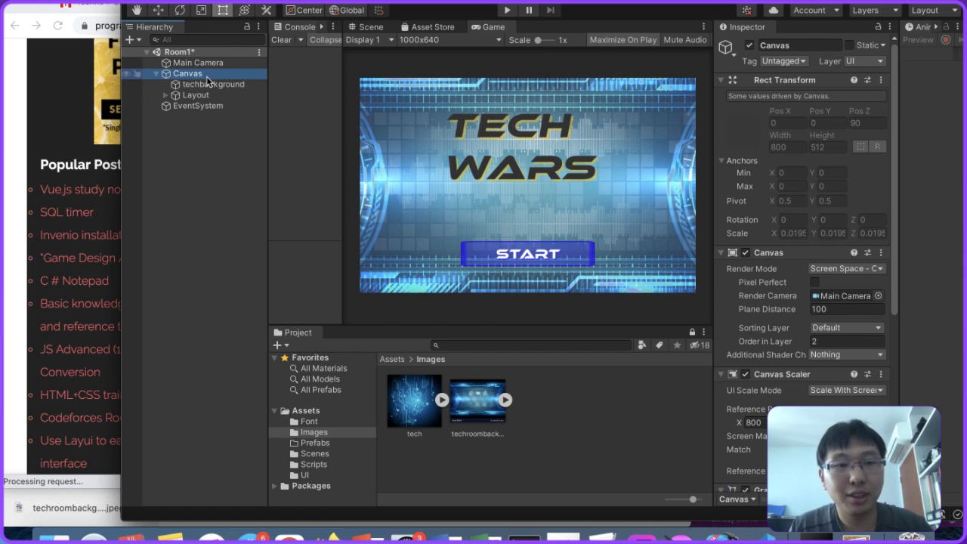
left_click(209, 85)
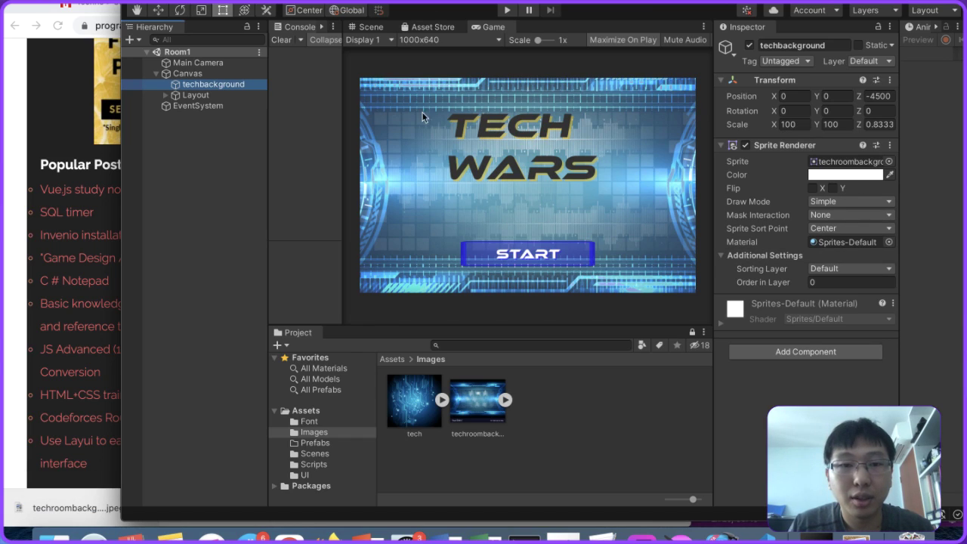
left_click(370, 27)
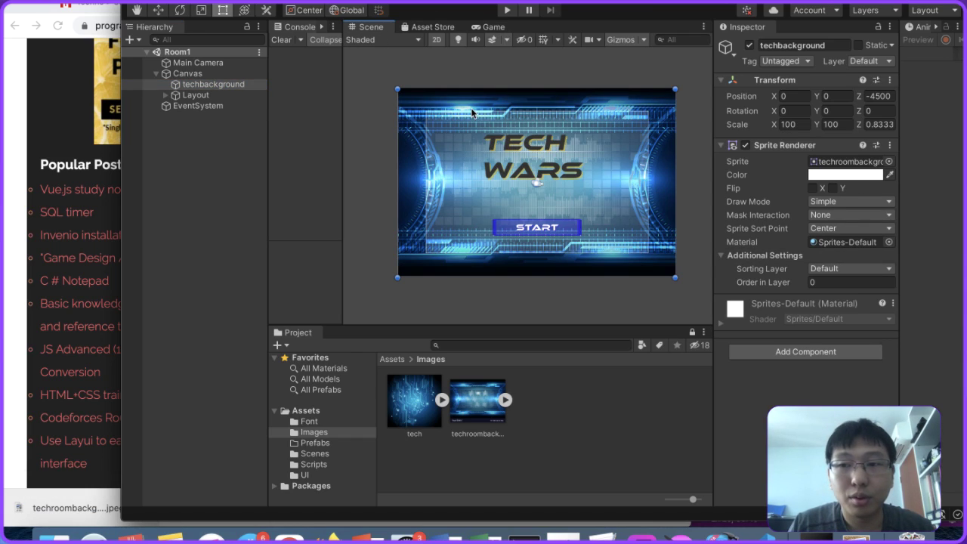
Step: Drag the background's corners inward to about 80.18×75.11 scale, centred at 0, 0
left_click_drag(396, 90, 424, 111)
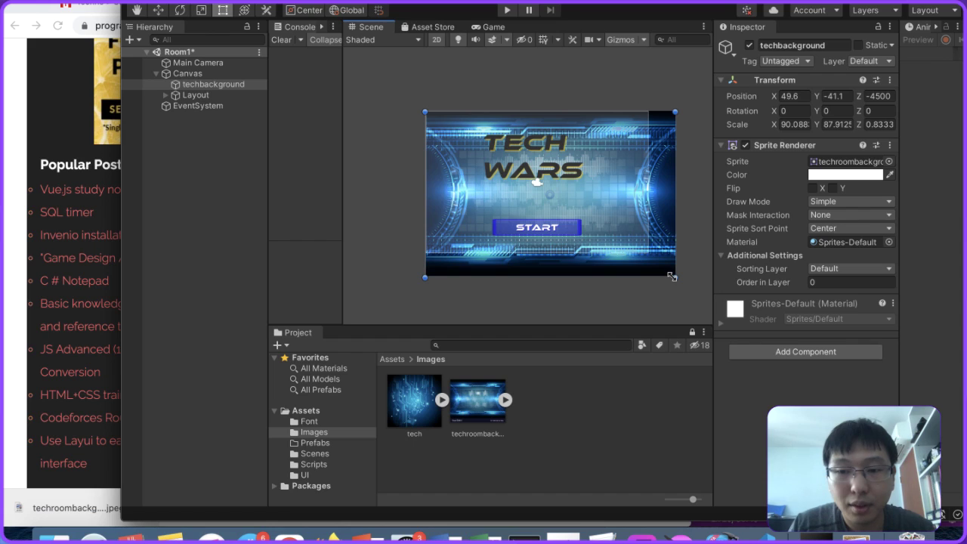
left_click_drag(673, 277, 645, 253)
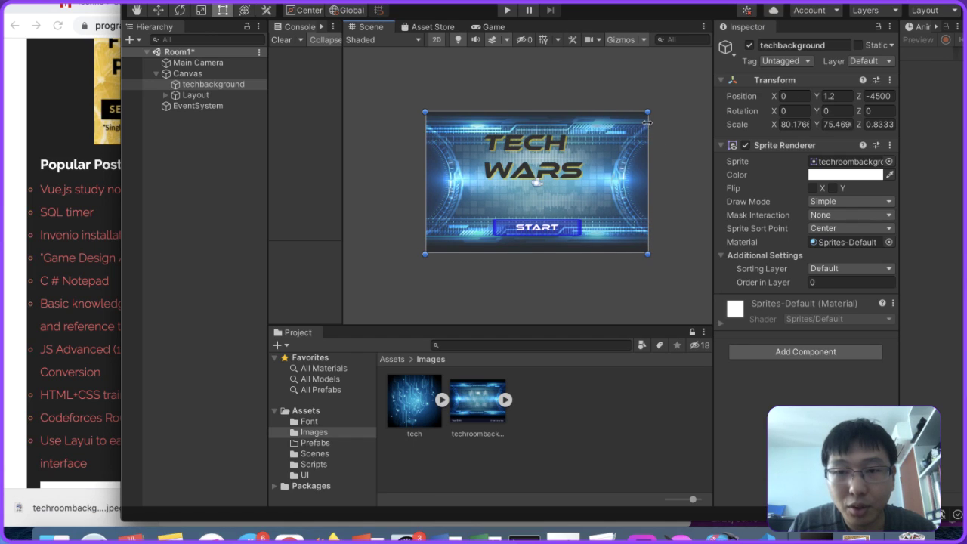
left_click_drag(648, 113, 647, 113)
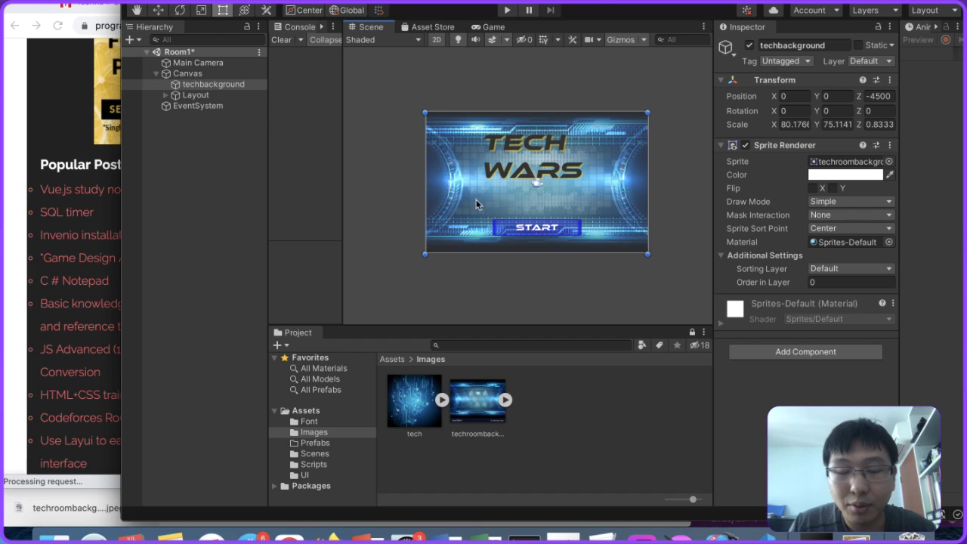
Step: Preview the title screen at 2560x1440, 800x480, 1280x720, 1920:1080 and portrait 1080:1920
left_click(495, 27)
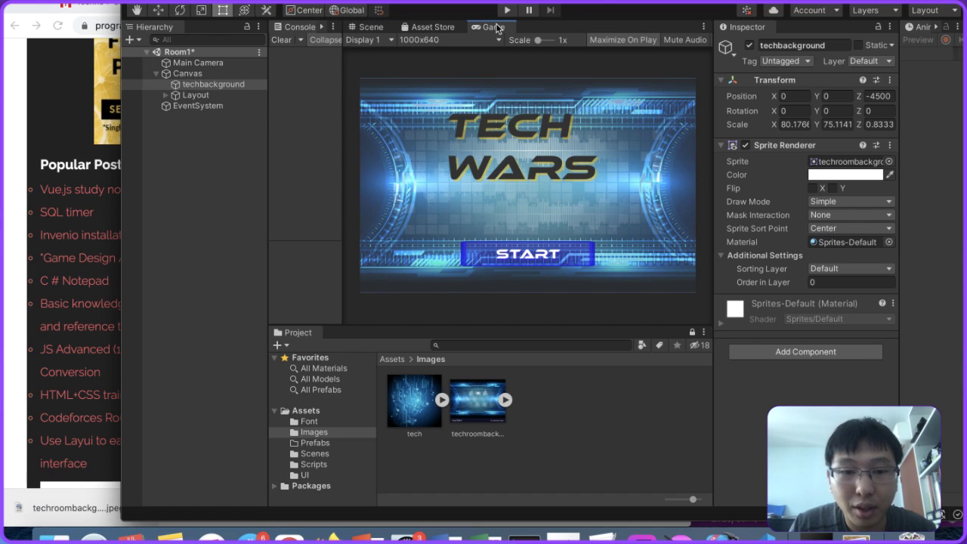
left_click(420, 40)
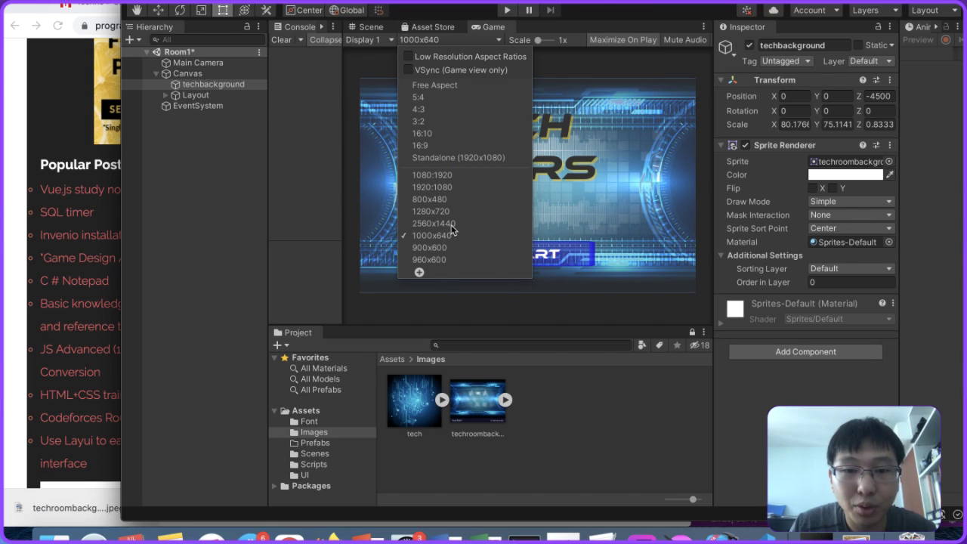
left_click(452, 230)
left_click(453, 40)
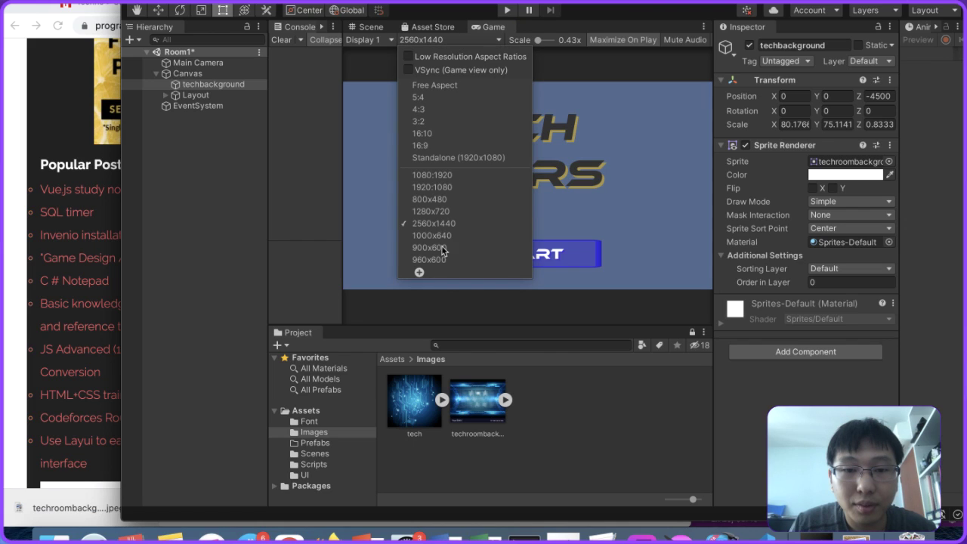
left_click(452, 200)
left_click(457, 40)
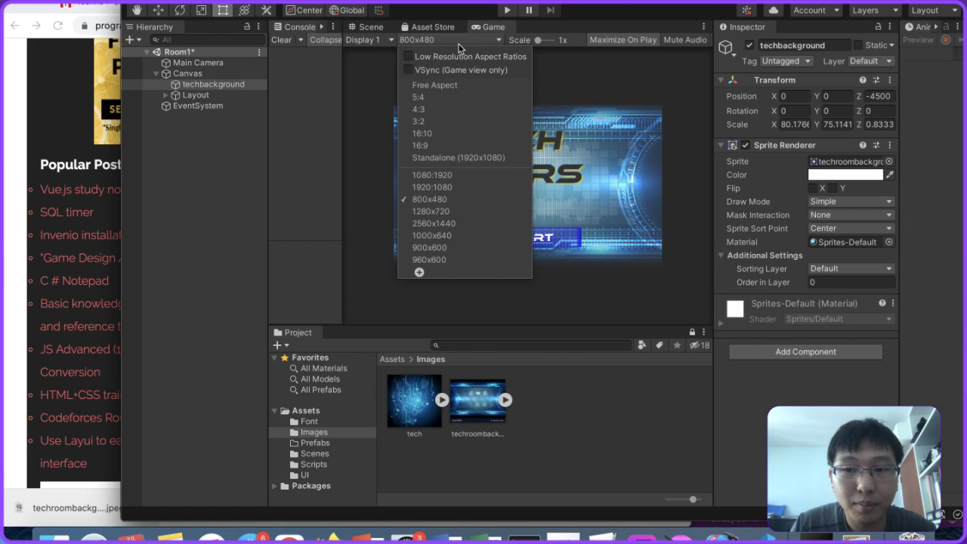
left_click(428, 212)
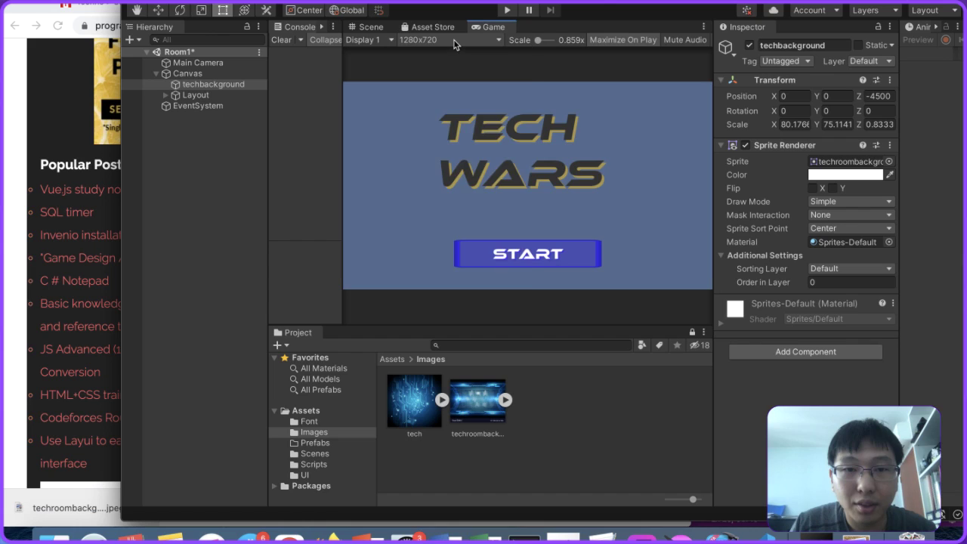
left_click(453, 41)
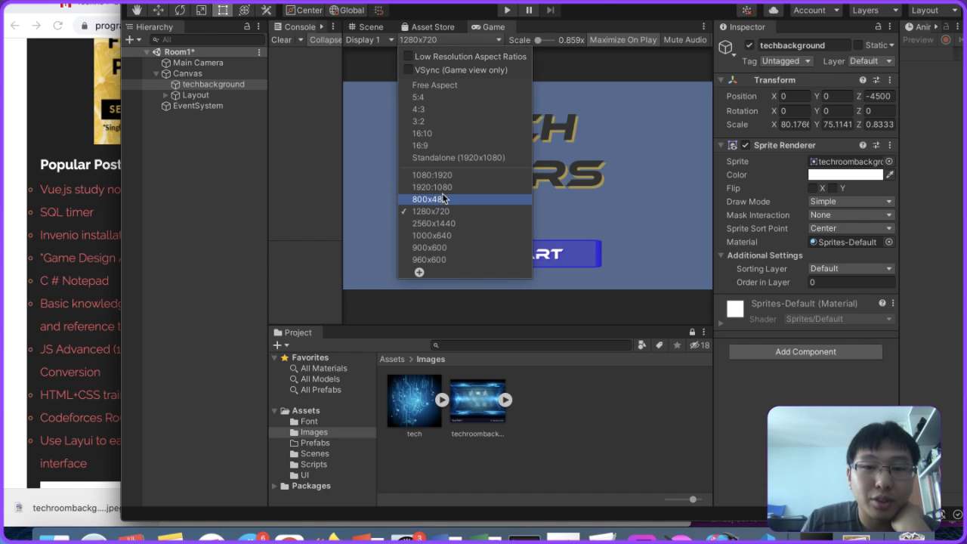
left_click(447, 187)
left_click(465, 41)
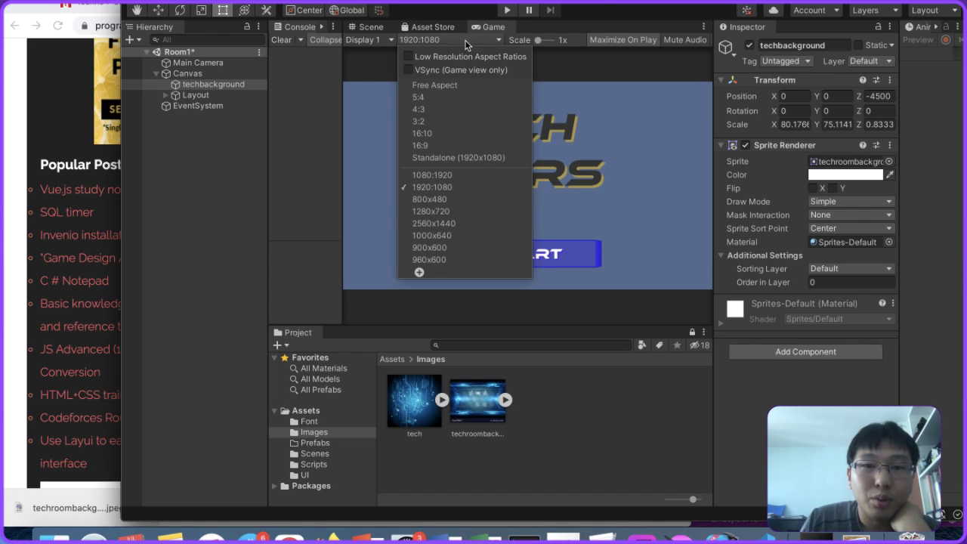
left_click(448, 177)
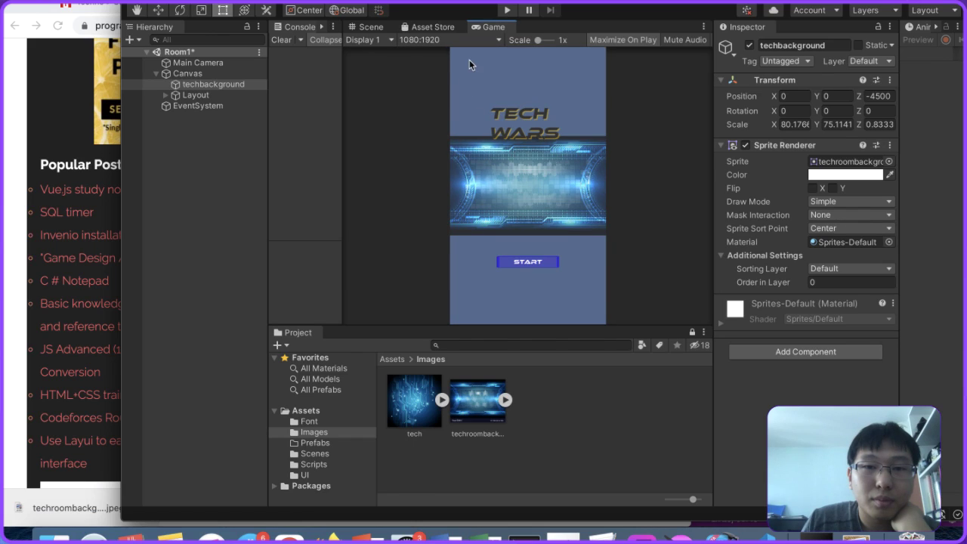
left_click(369, 28)
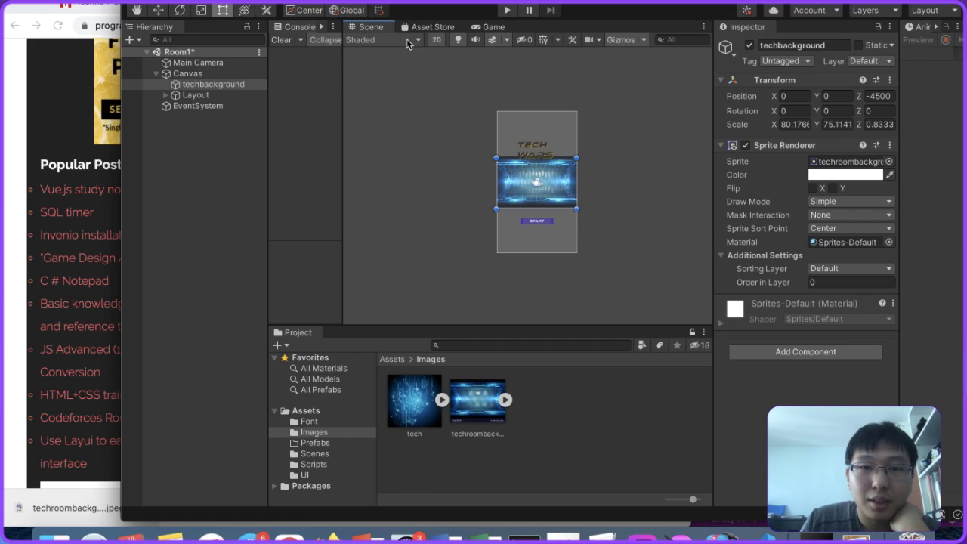
Step: Compare the preview again at 800x480, 2560x1440, 900x600 and 960x600
left_click(488, 27)
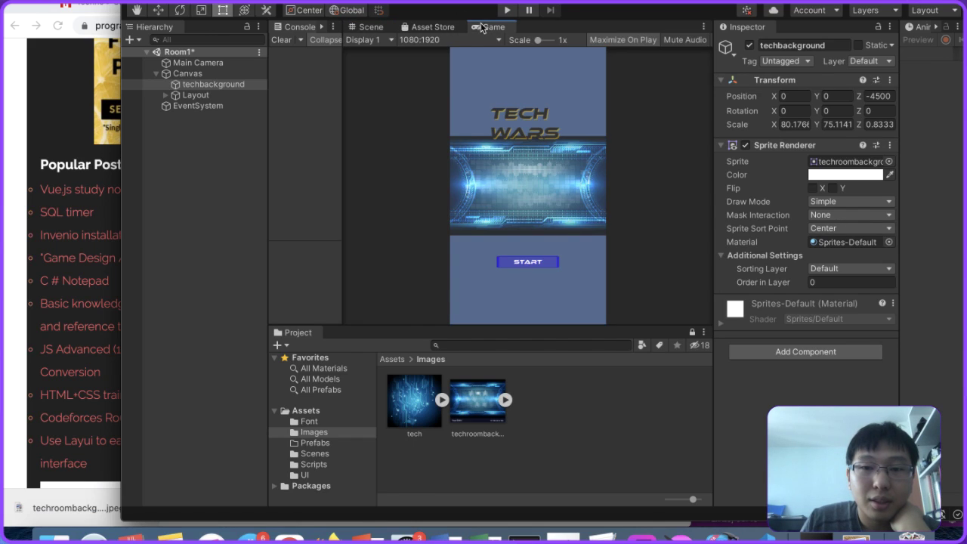
left_click(437, 41)
left_click(433, 198)
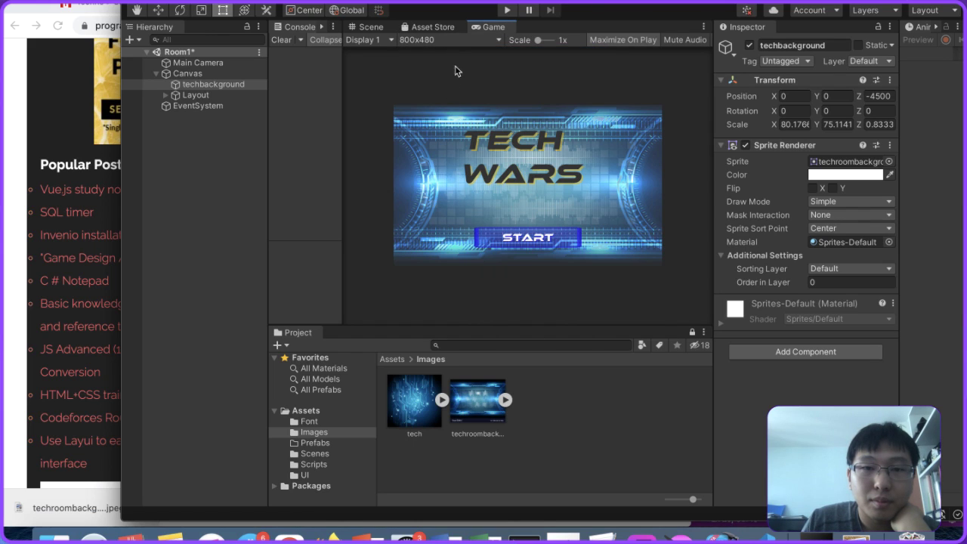
left_click(465, 39)
left_click(429, 223)
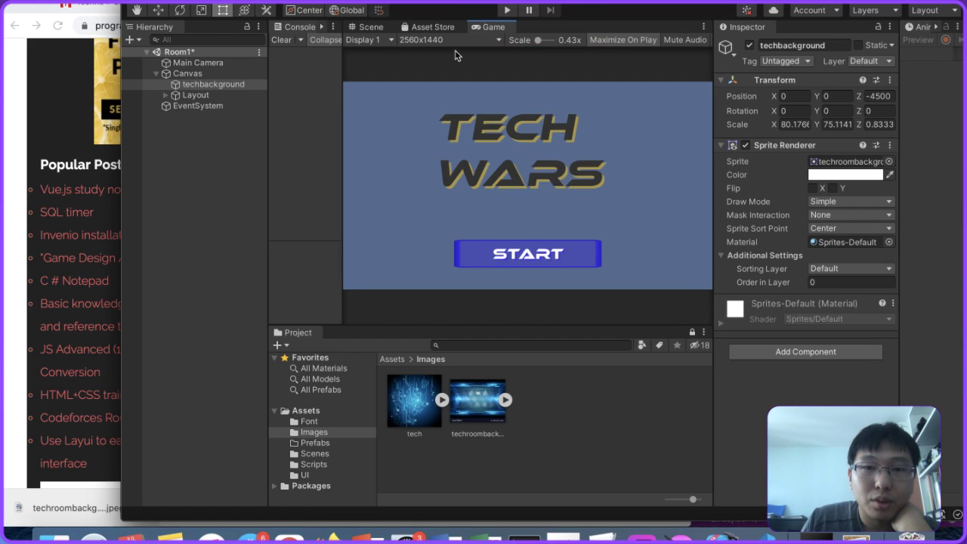
left_click(453, 40)
left_click(442, 254)
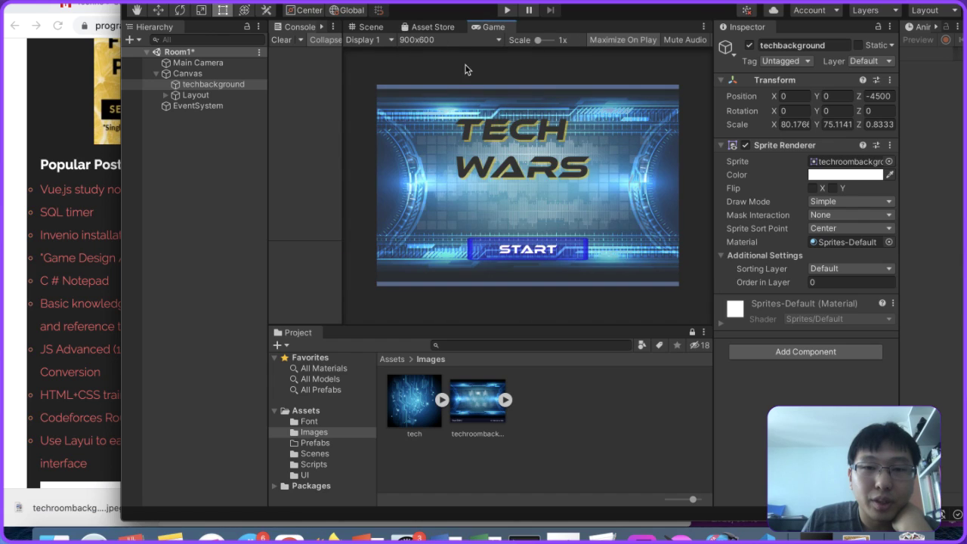
left_click(454, 40)
left_click(429, 262)
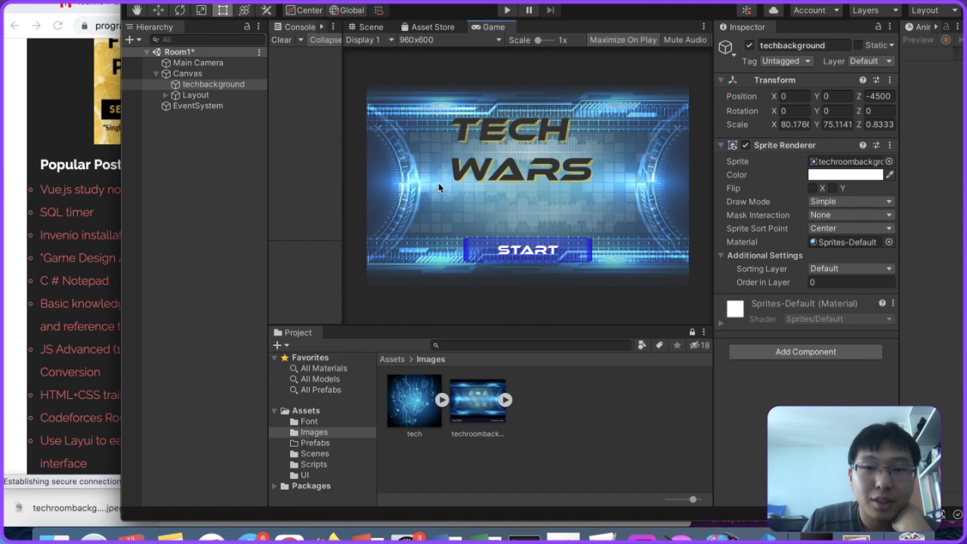
Step: Try 900x600, 1000x640, 800x480, 1920:1080 and 1080:1920, ending on 960x600
left_click(420, 40)
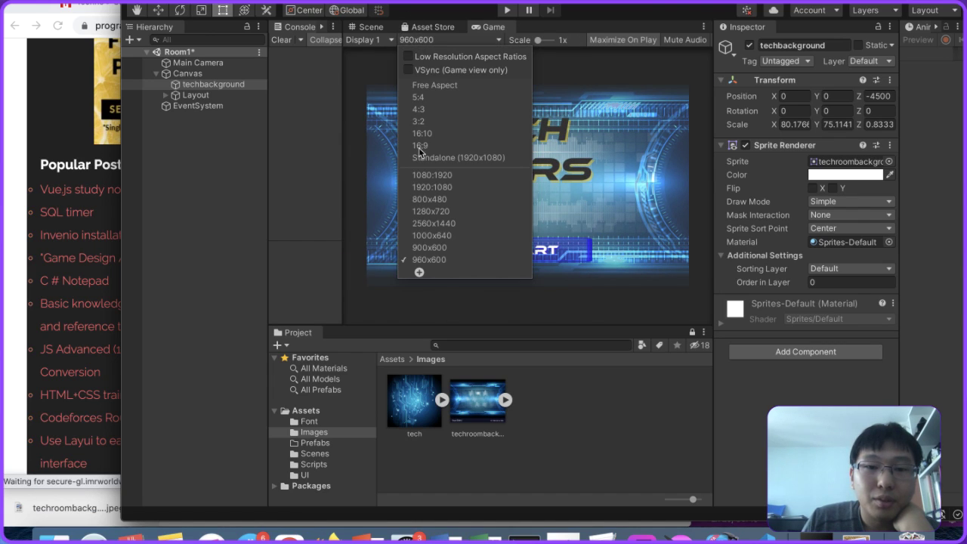
left_click(423, 247)
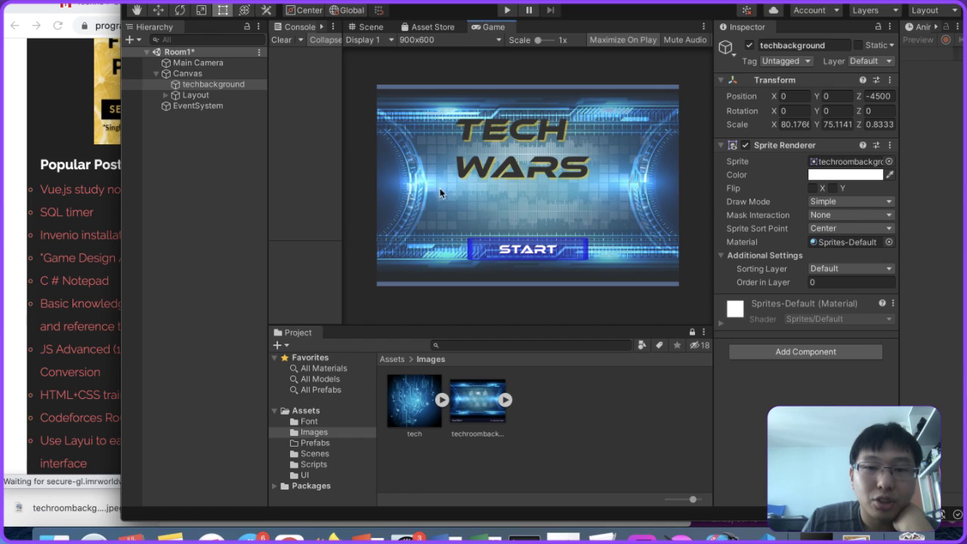
left_click(416, 42)
left_click(420, 235)
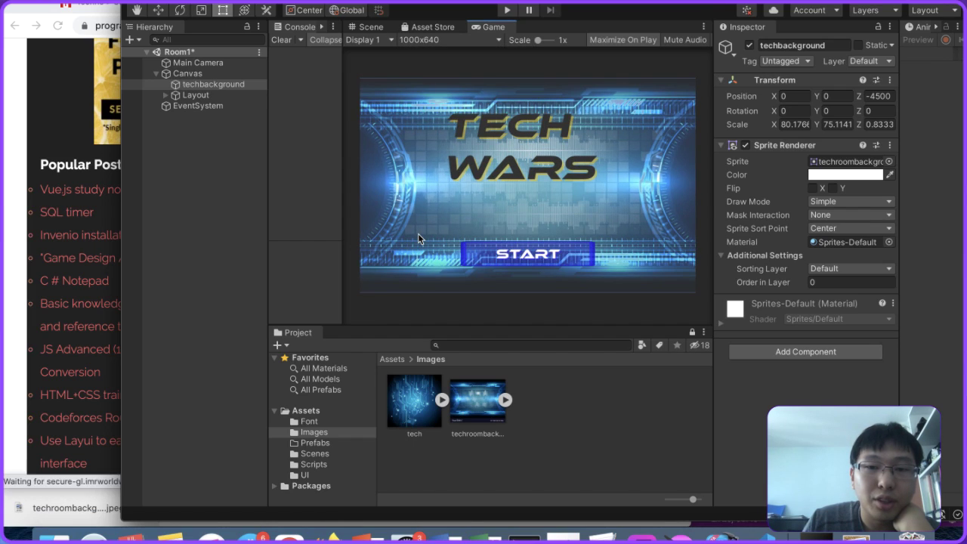
left_click(442, 40)
left_click(443, 199)
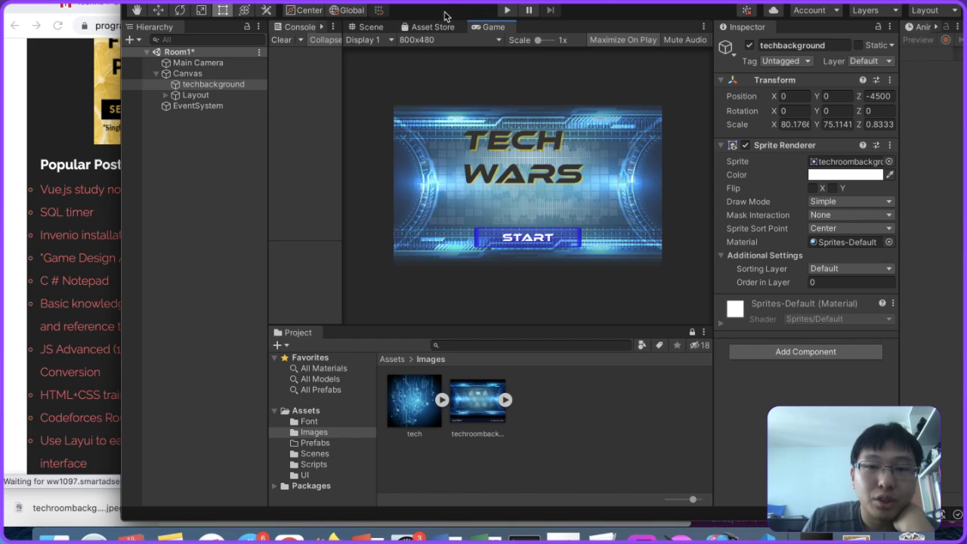
left_click(427, 39)
left_click(422, 186)
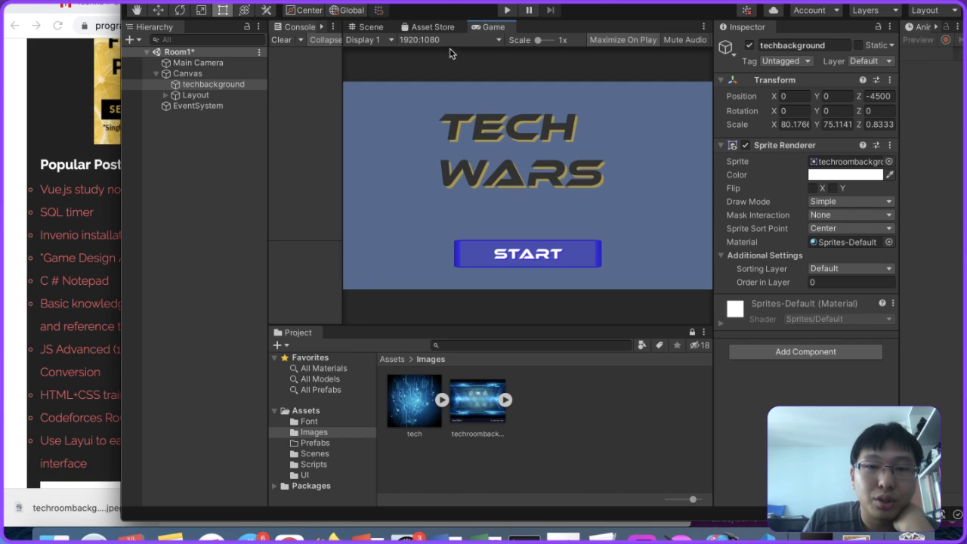
left_click(450, 39)
left_click(444, 177)
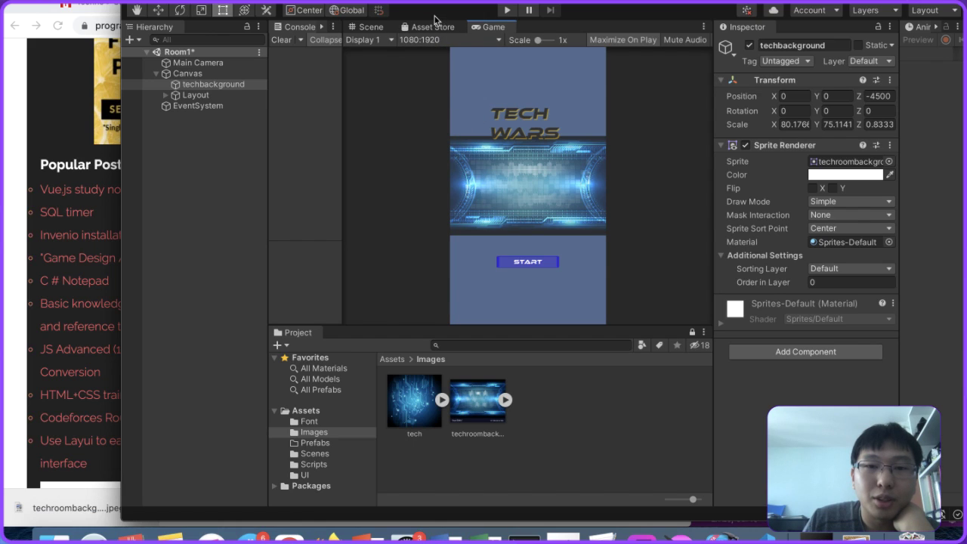
left_click(425, 39)
left_click(422, 256)
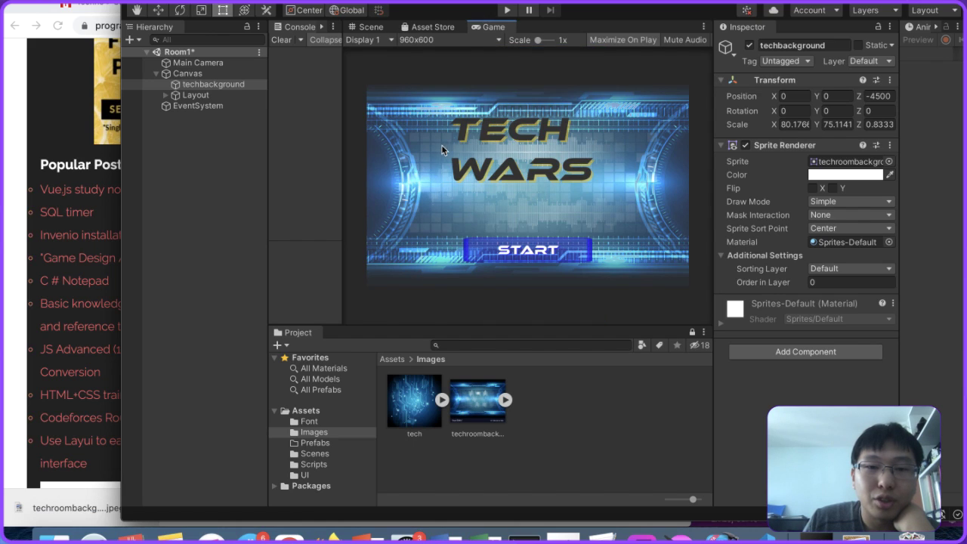
Step: Drag the background's bottom-left corner out to about 90.09×90.39 scale and Reset Position to 0, 0, 0
left_click(366, 30)
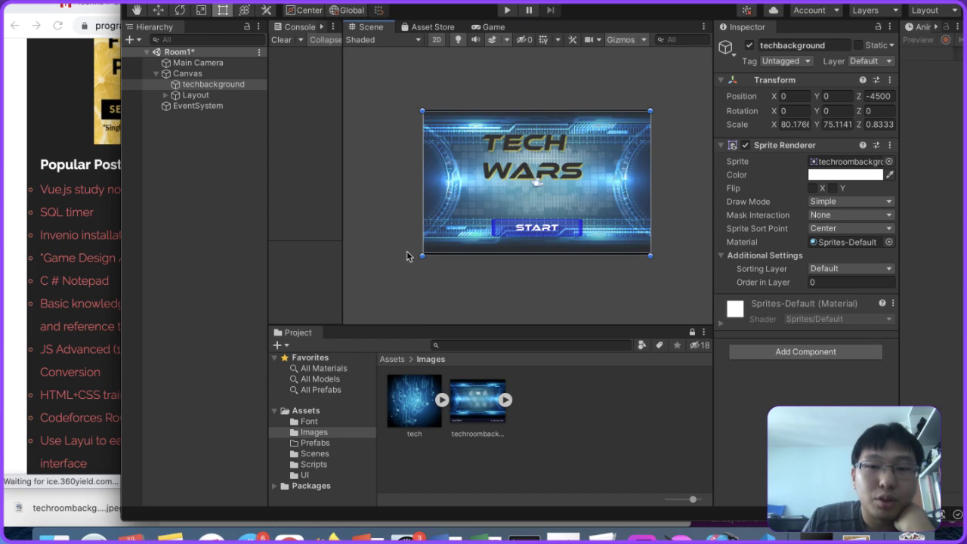
left_click_drag(422, 256, 393, 284)
left_click_drag(476, 259, 504, 268)
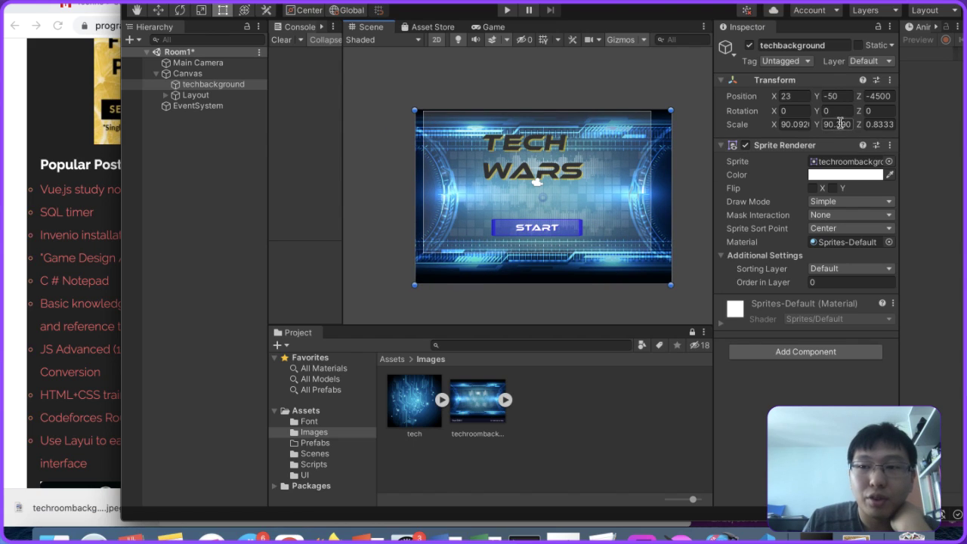
left_click(888, 81)
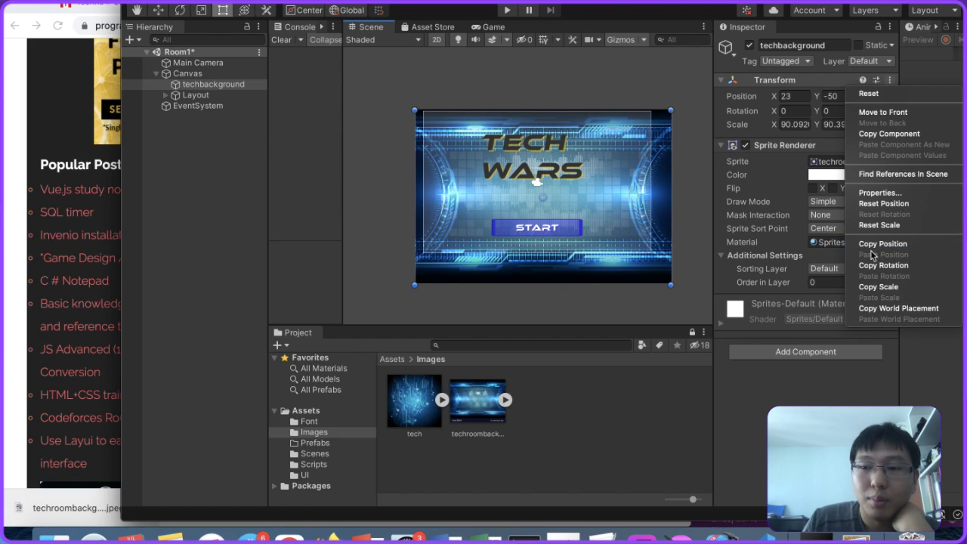
left_click(875, 204)
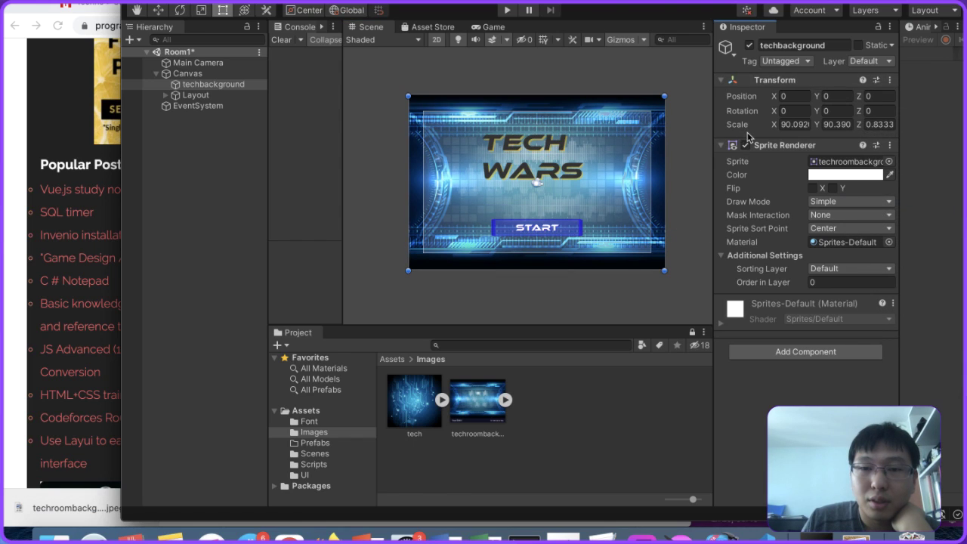
Step: Preview the title screen at 900x600, 2560x1440, 1280x720, 800x480, 1920:1080 and 1080:1920
left_click(490, 27)
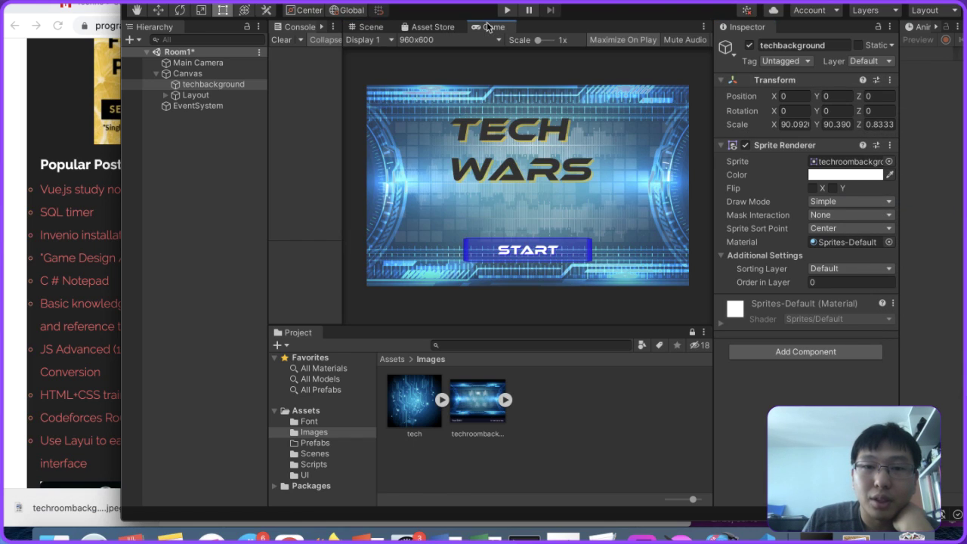
left_click(462, 41)
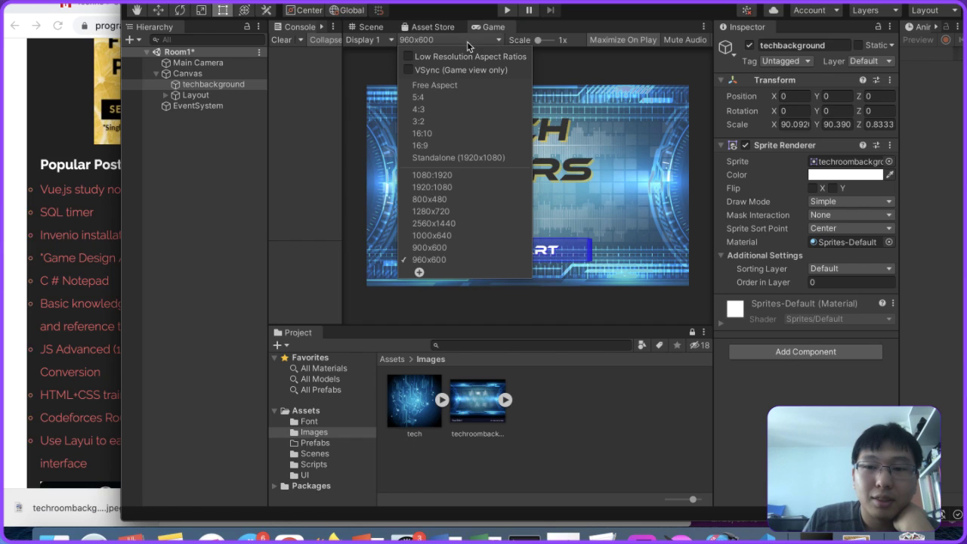
left_click(443, 248)
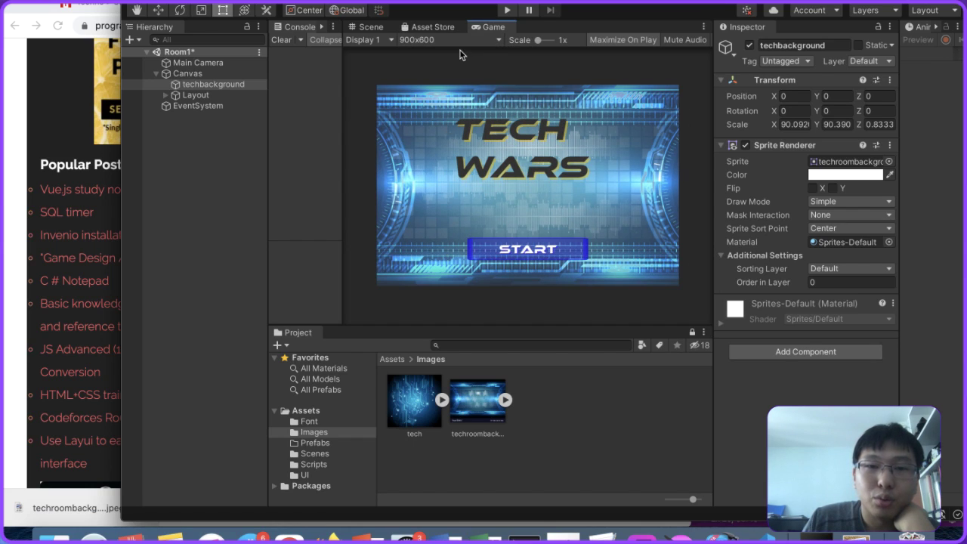
left_click(460, 41)
left_click(448, 219)
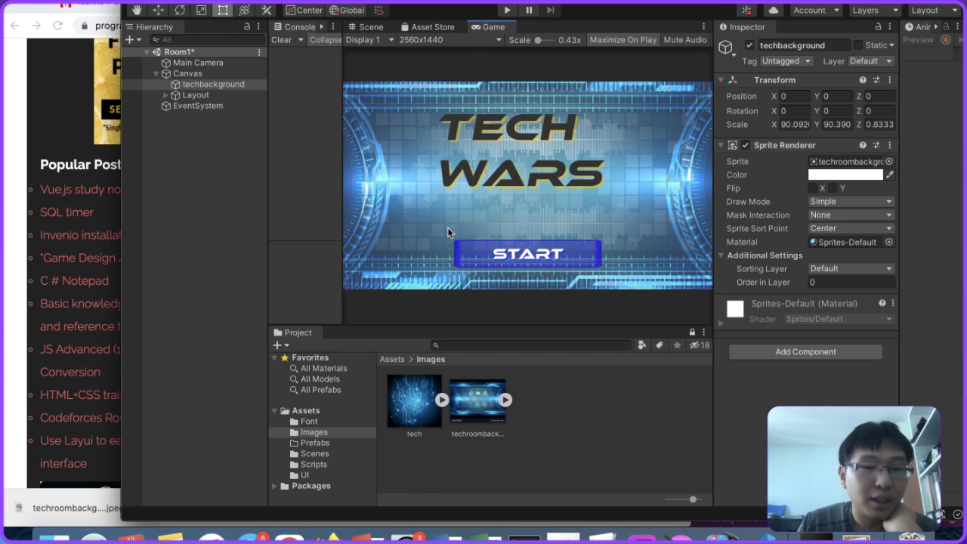
left_click(481, 40)
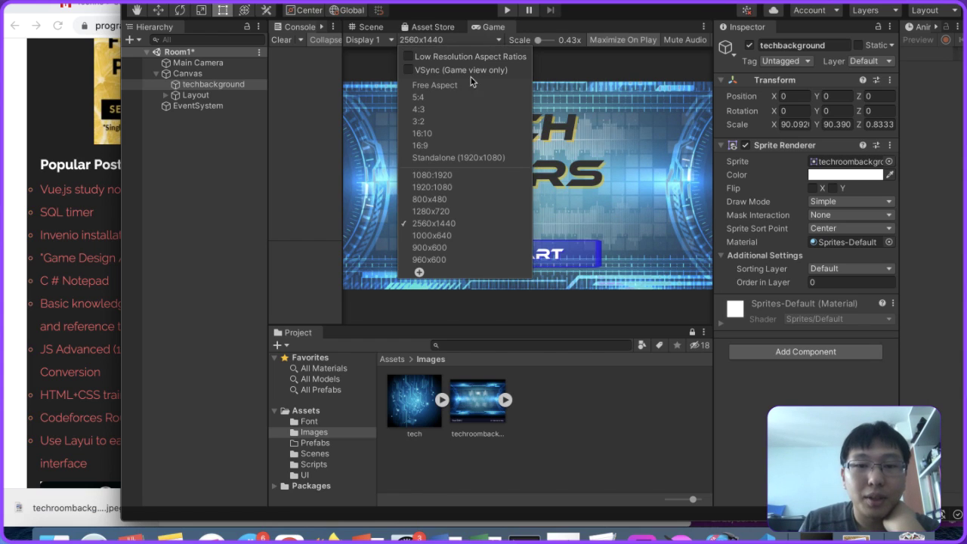
left_click(443, 211)
left_click(483, 39)
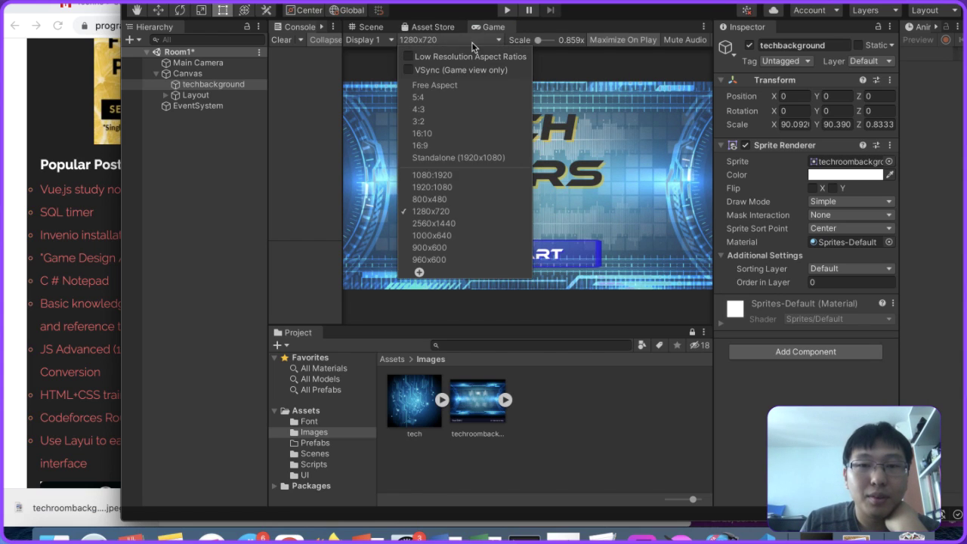
left_click(442, 199)
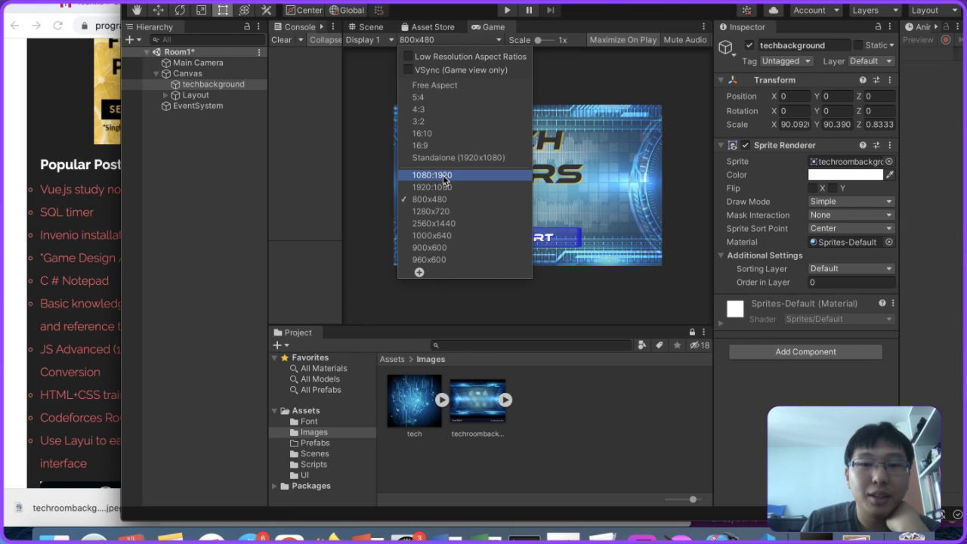
left_click(433, 187)
left_click(454, 39)
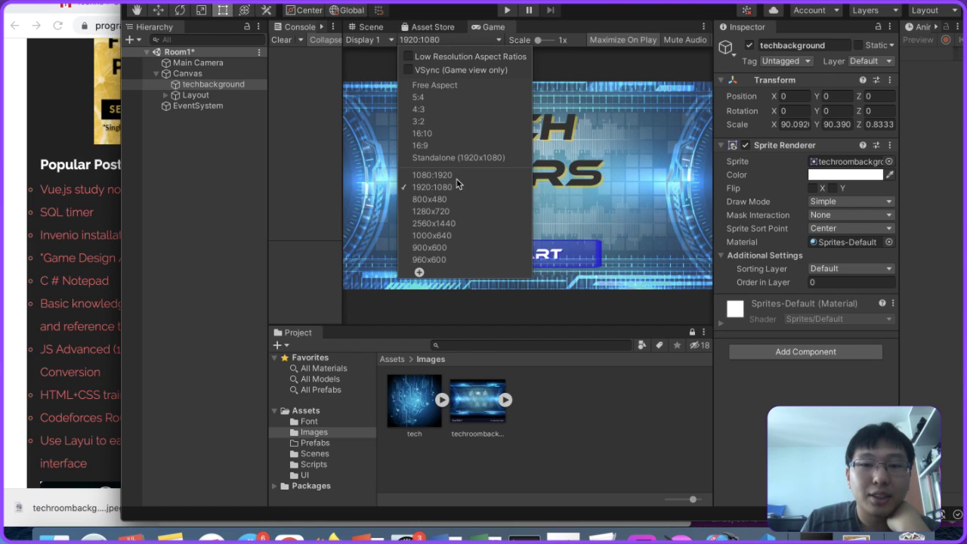
left_click(433, 174)
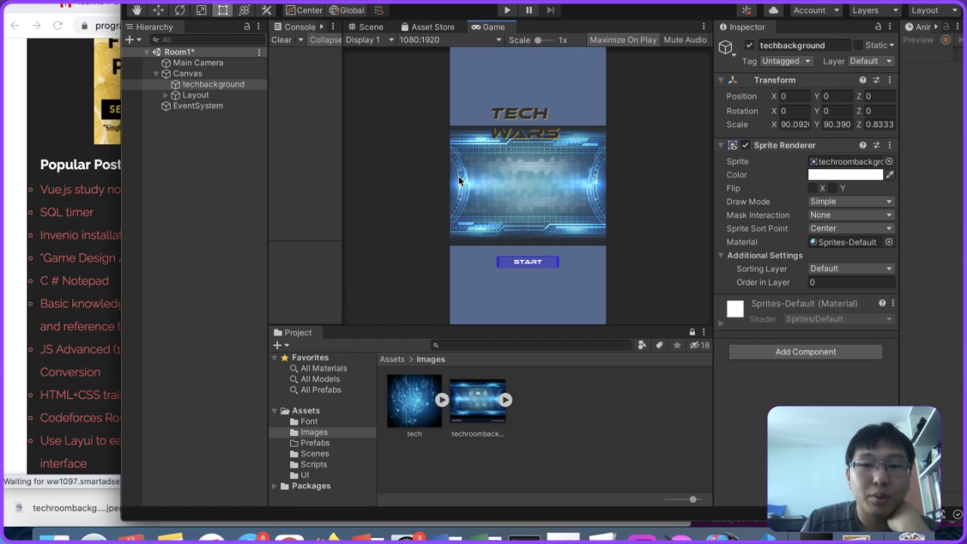
Step: Try 960x600 and 900x600, settle on 1000x640, and save the Room1 scene
left_click(442, 40)
left_click(424, 260)
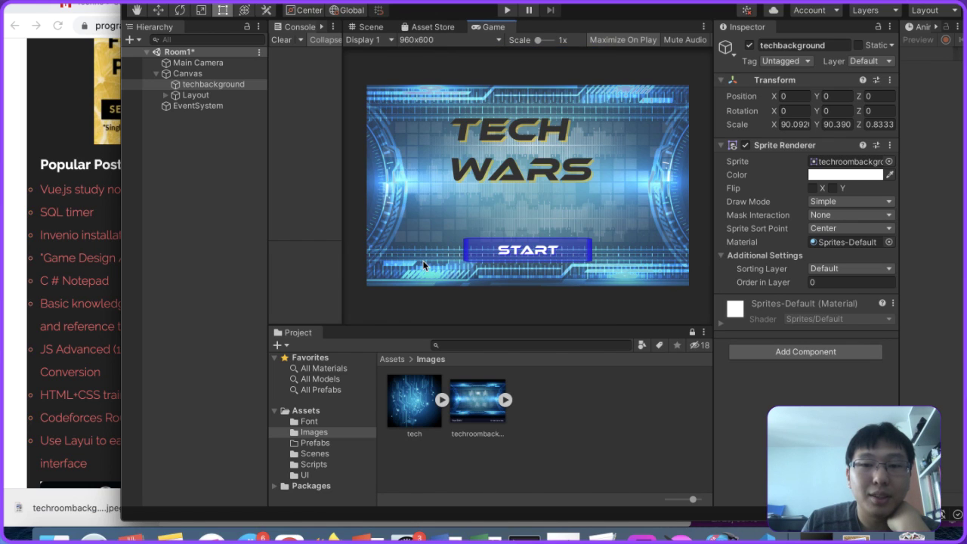
left_click(482, 40)
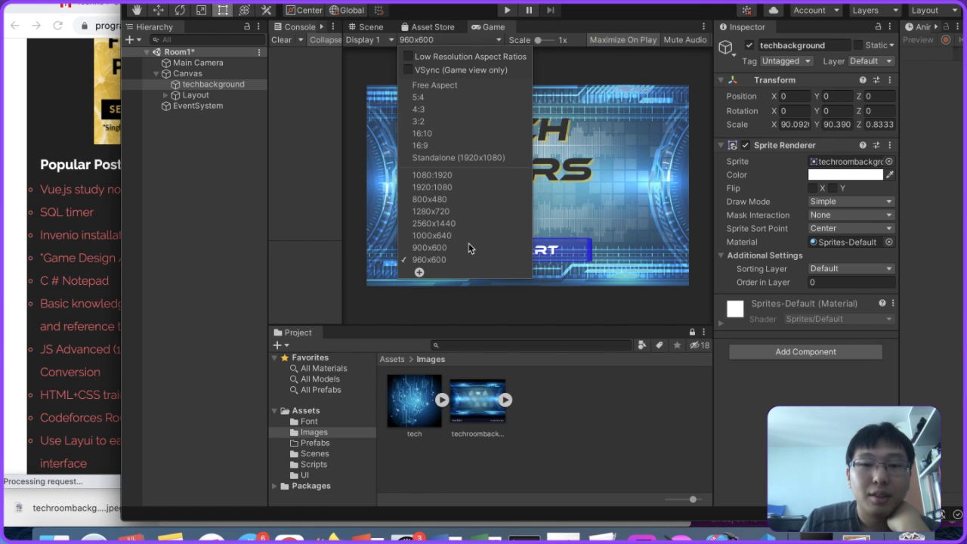
left_click(468, 248)
left_click(449, 40)
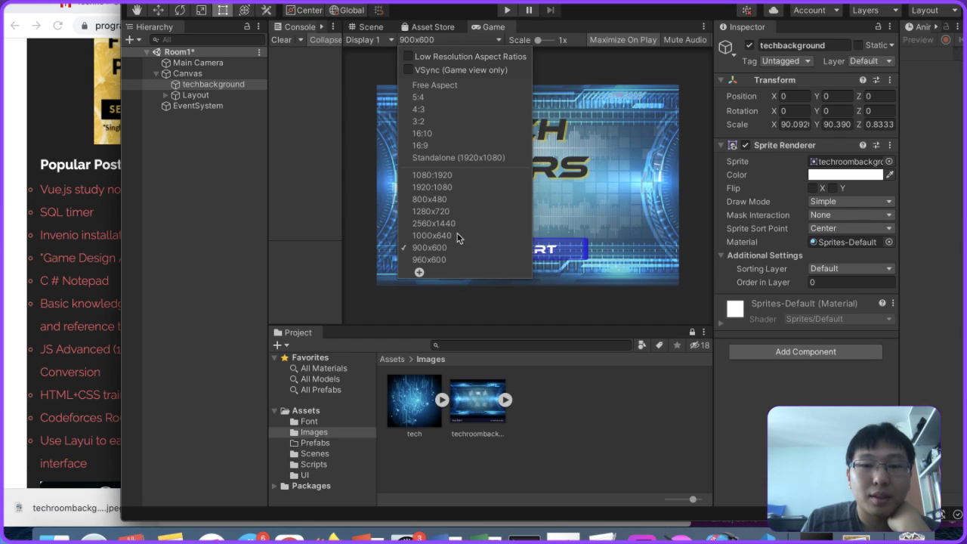
left_click(446, 235)
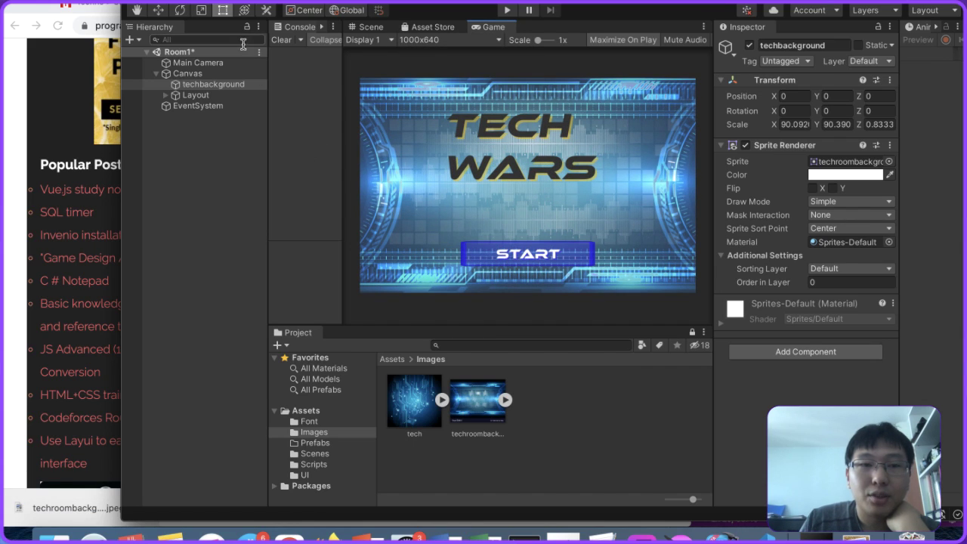
key("super+s")
left_click(211, 84)
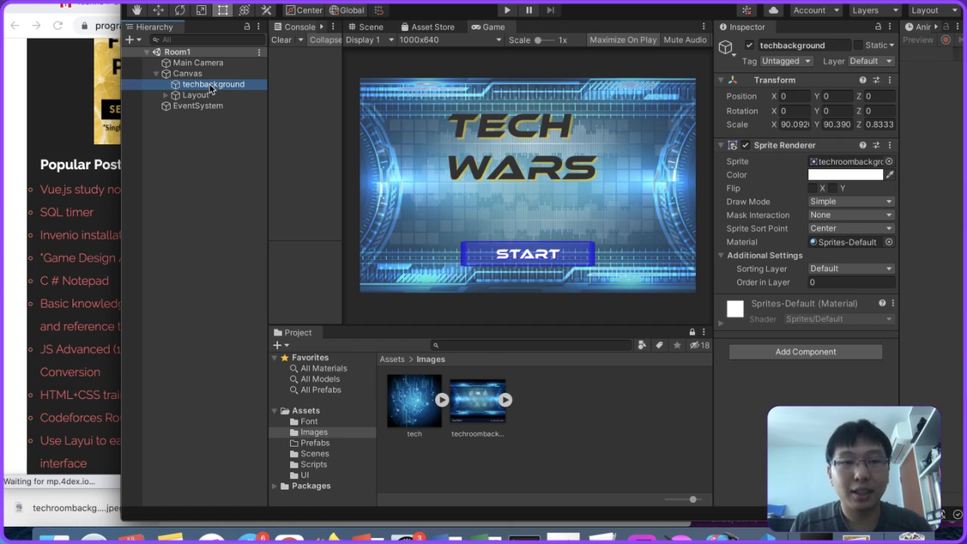
left_click(845, 175)
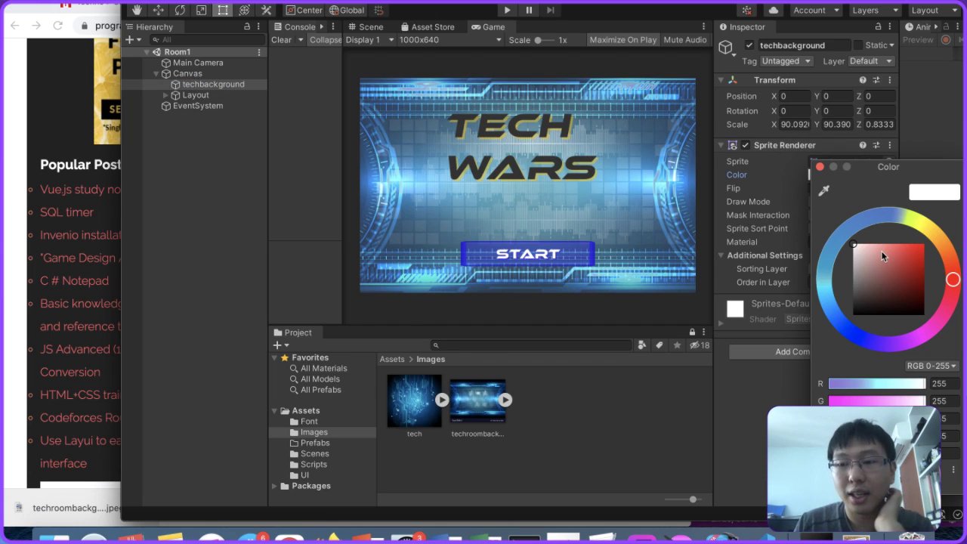
mouse_move(906, 230)
left_mouse_down()
mouse_move(869, 219)
mouse_move(852, 227)
left_mouse_up()
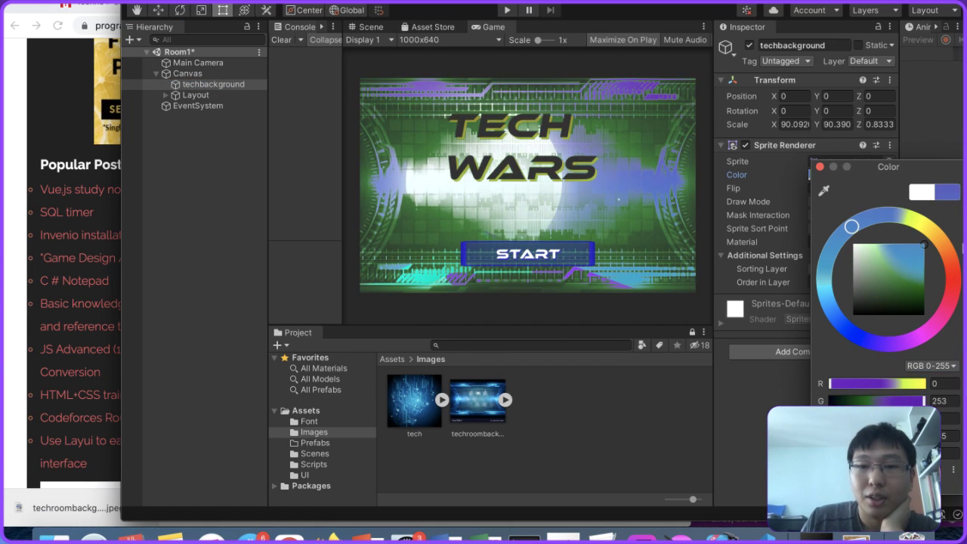
mouse_move(923, 244)
left_mouse_down()
mouse_move(861, 250)
mouse_move(703, 199)
left_mouse_up()
mouse_move(953, 257)
left_mouse_down()
mouse_move(941, 315)
mouse_move(952, 275)
mouse_move(939, 243)
mouse_move(869, 253)
mouse_move(797, 219)
left_mouse_up()
left_click(923, 244)
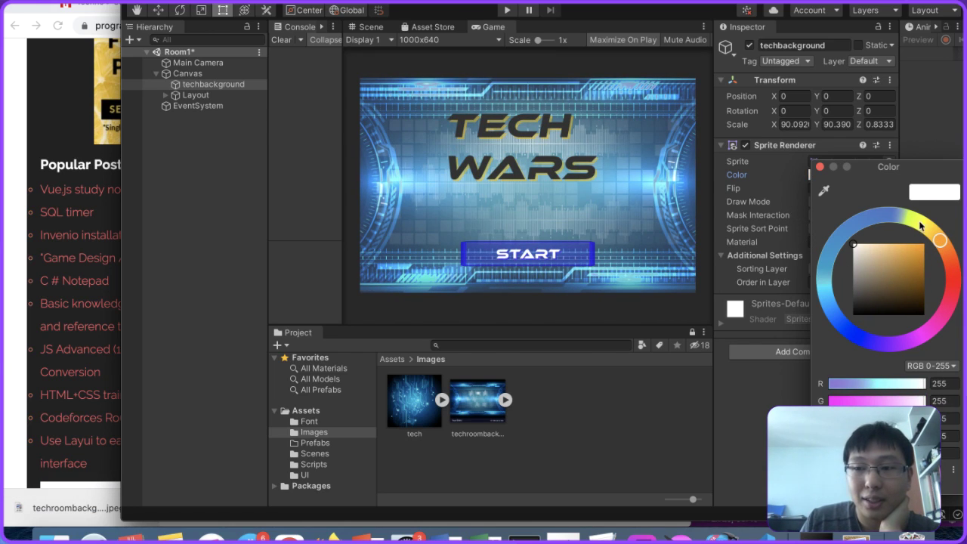
left_click(657, 402)
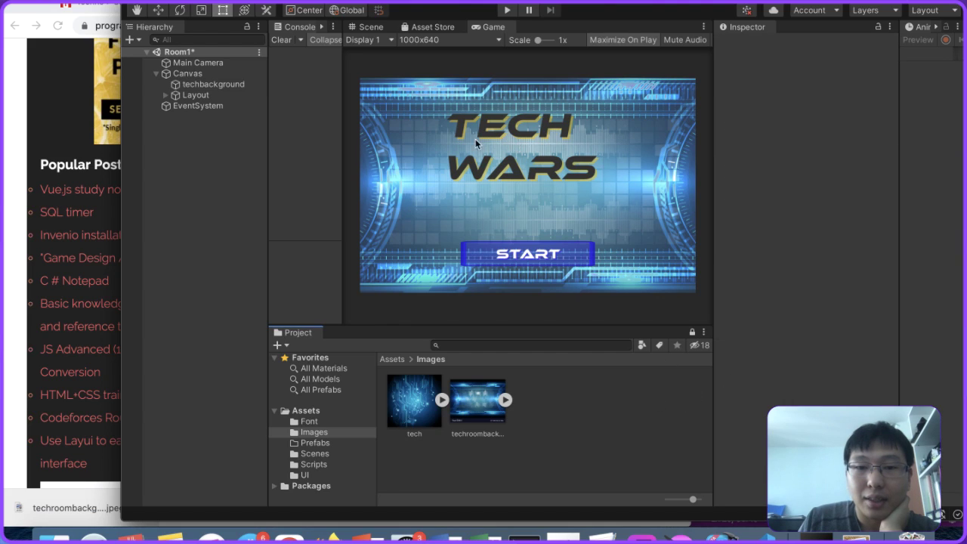
left_click(209, 77)
left_click(205, 84)
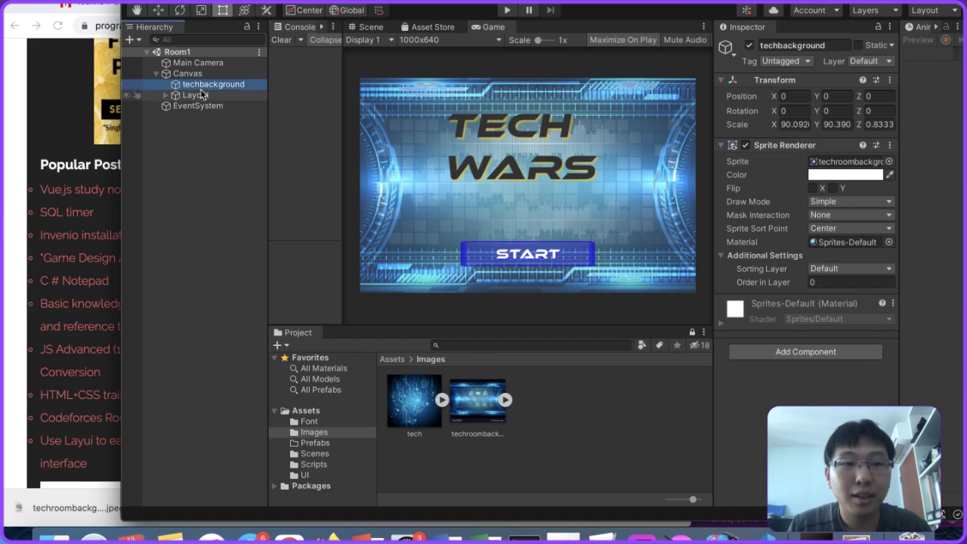
Step: Expand the Layout group and select its TECH WARS Text object
left_click(193, 95)
left_click(165, 95)
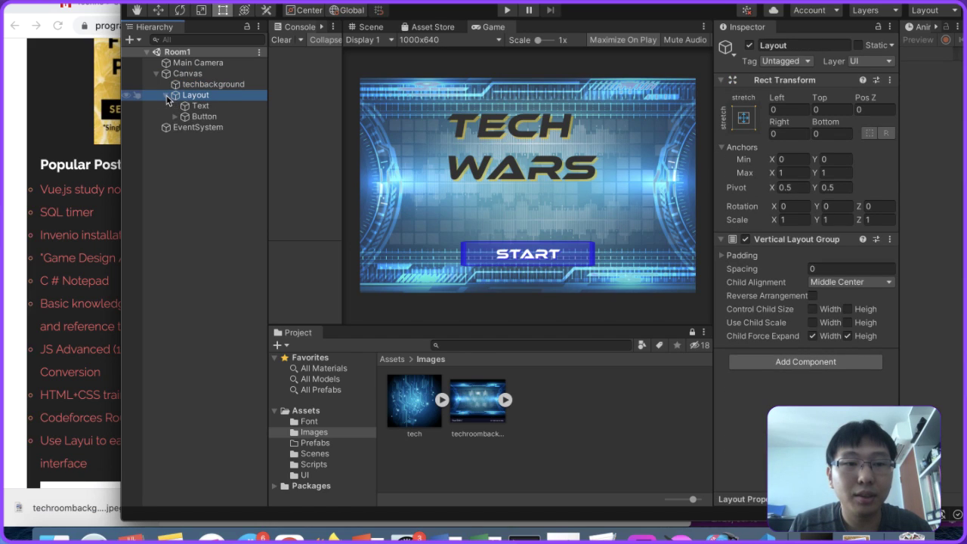
left_click(201, 107)
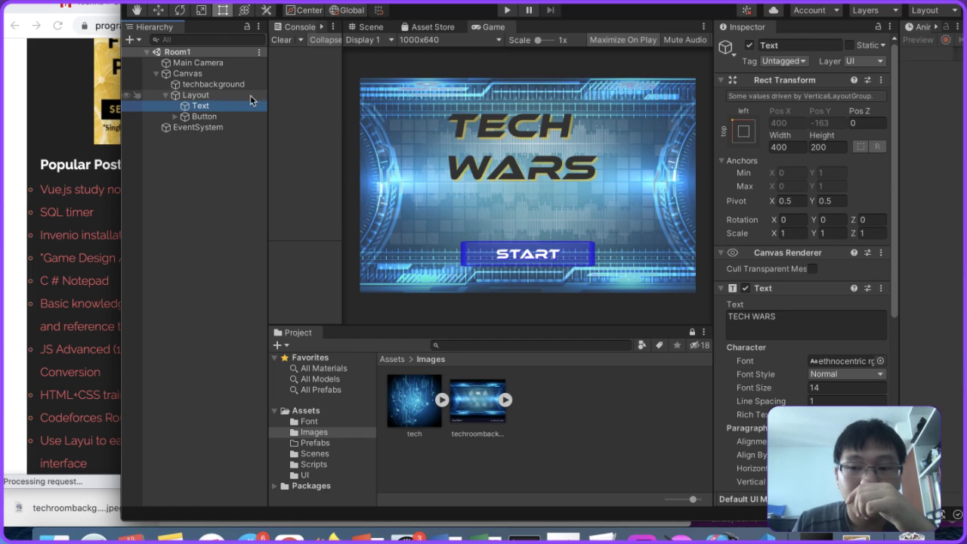
scroll(757, 235, "down", 5)
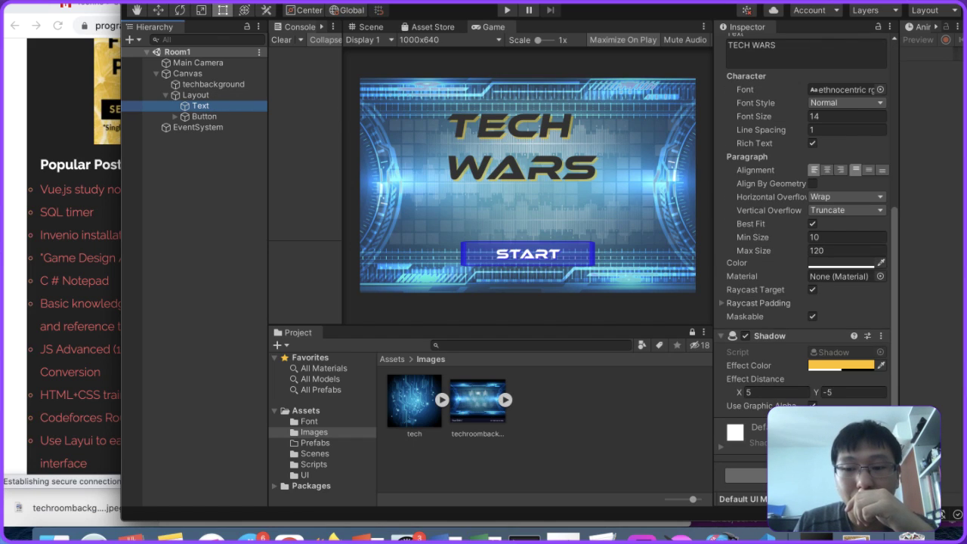
Step: Try adding an Image component to the Text and dismiss the Invalid operation warning
left_click(746, 474)
type("image")
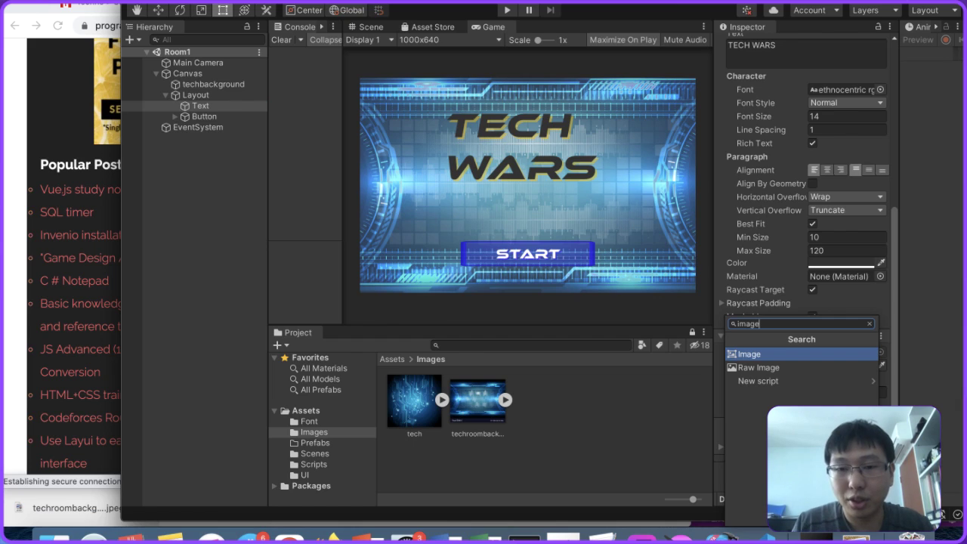
key("Return")
left_click(592, 191)
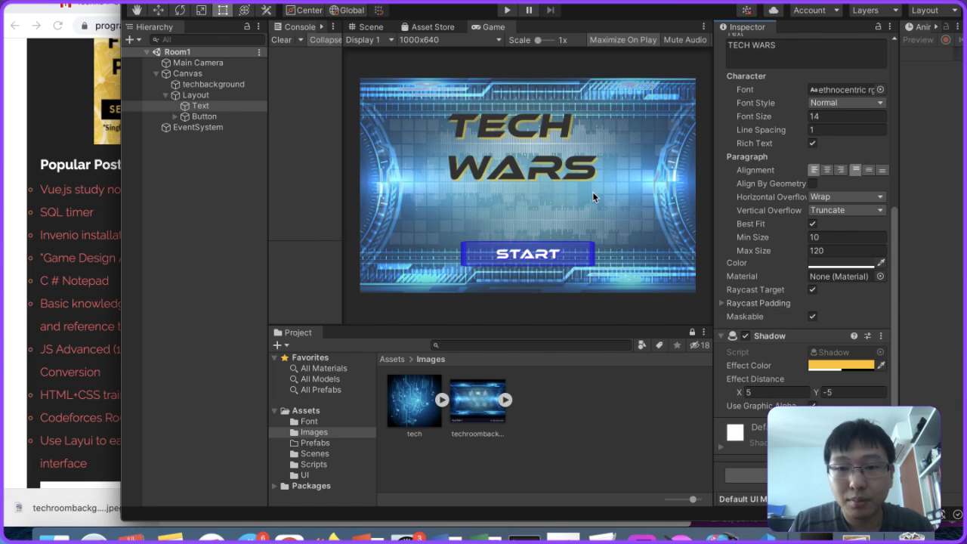
Step: Create a UI Image inside Layout and nest the TECH WARS Text under it
right_click(204, 95)
mouse_move(253, 317)
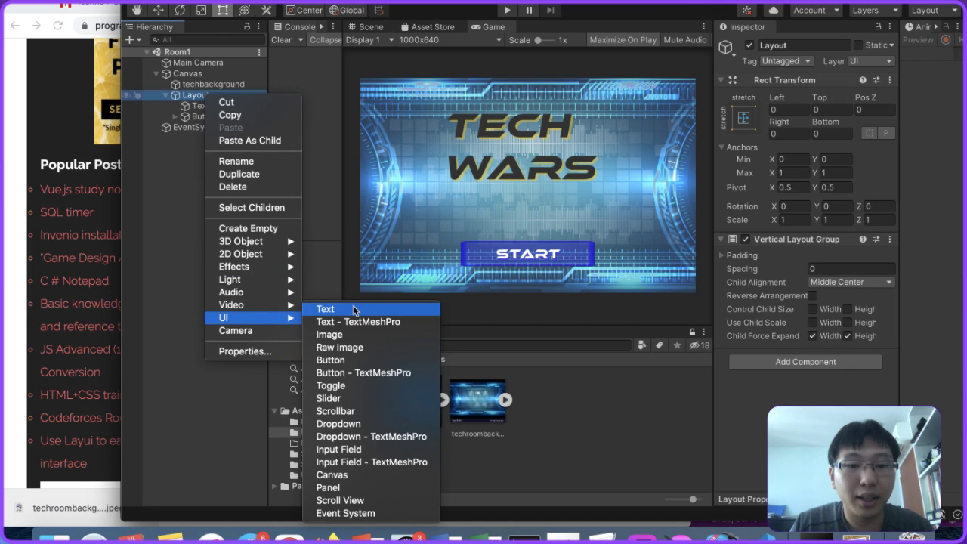
left_click(349, 335)
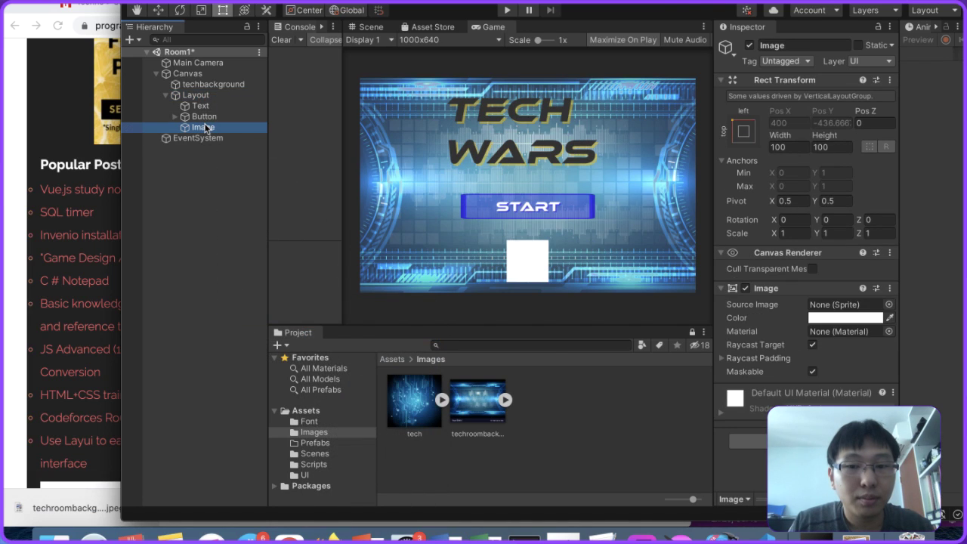
mouse_move(205, 125)
left_mouse_down()
mouse_move(197, 97)
mouse_move(201, 115)
mouse_move(212, 109)
left_mouse_up()
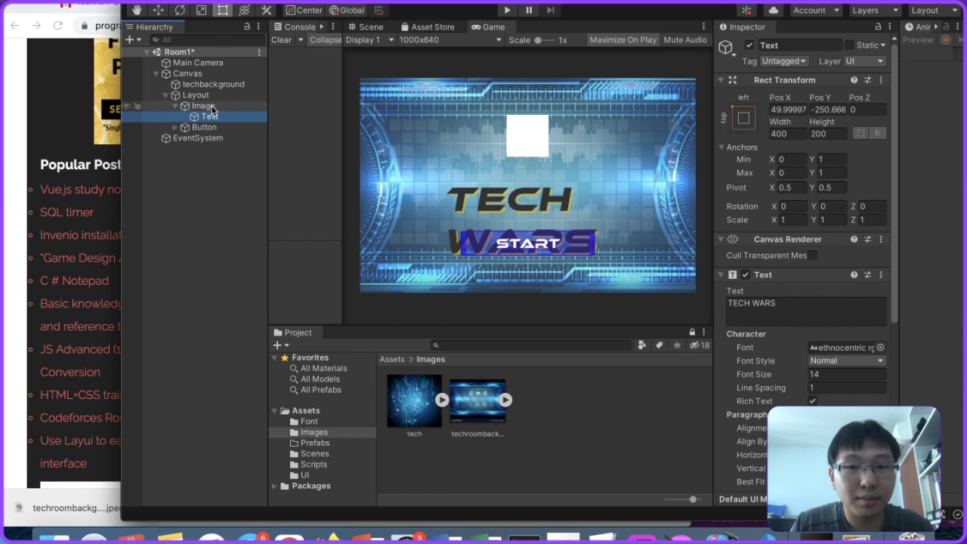
Step: Set the Image's colour alpha to 0 so it is fully transparent
left_click(208, 107)
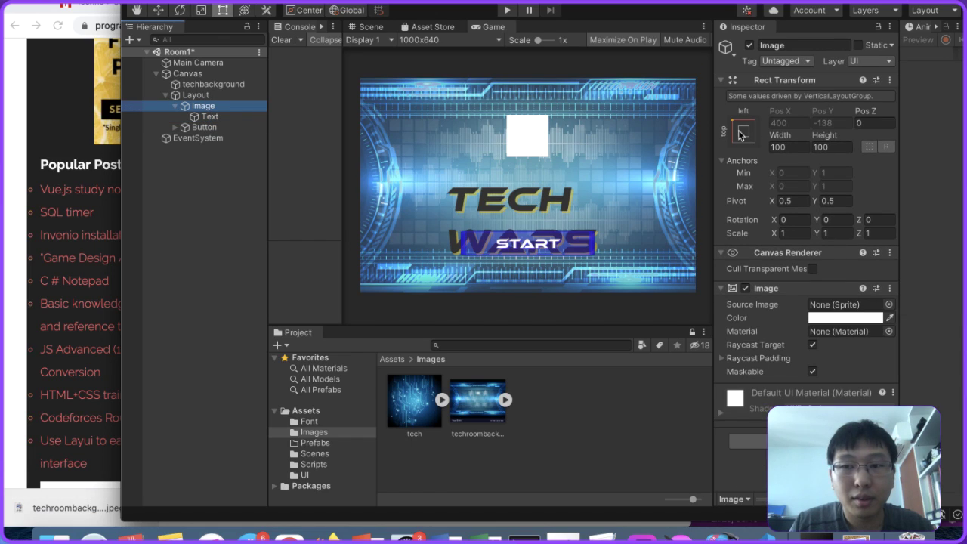
left_click(830, 318)
left_click_drag(937, 467, 853, 467)
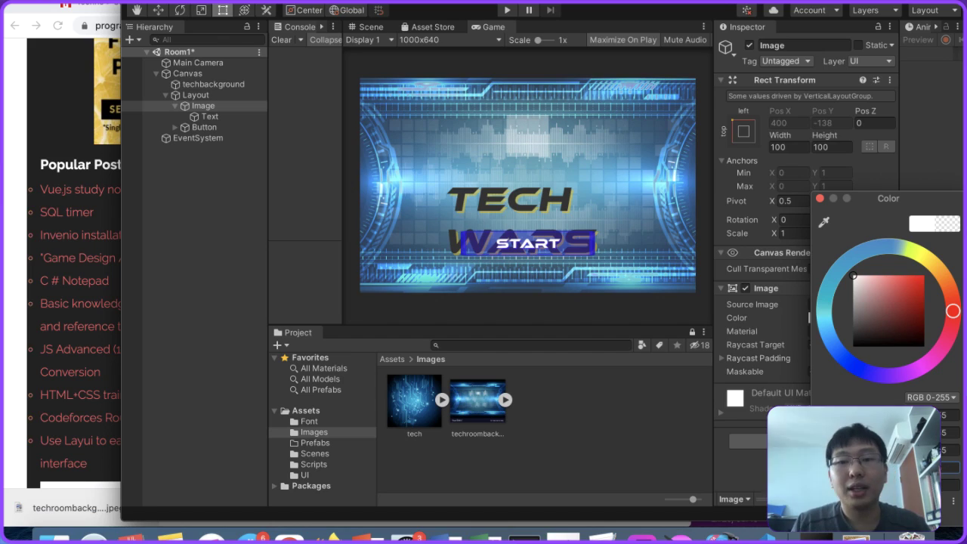
Step: Choose the glassPanel sprite as the Image's Source Image
left_click(805, 388)
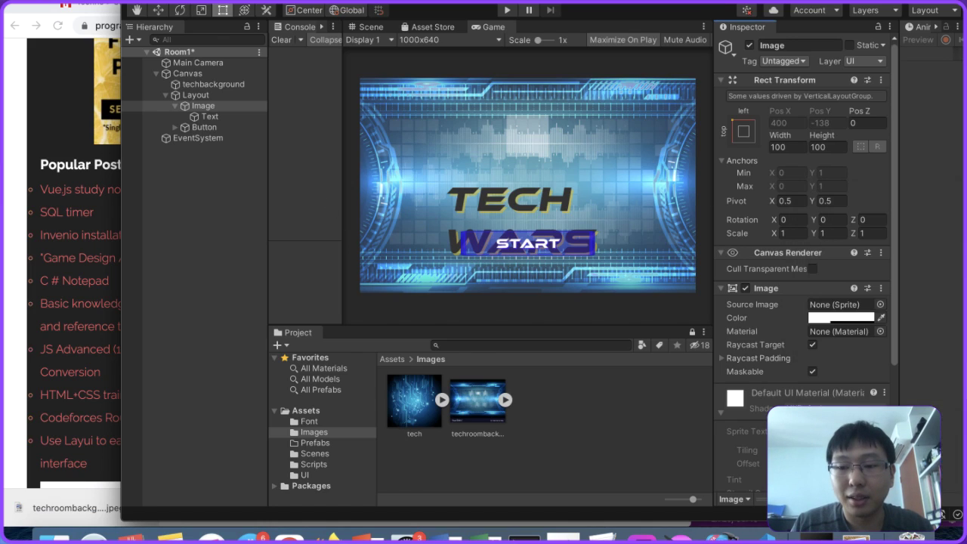
left_click(881, 304)
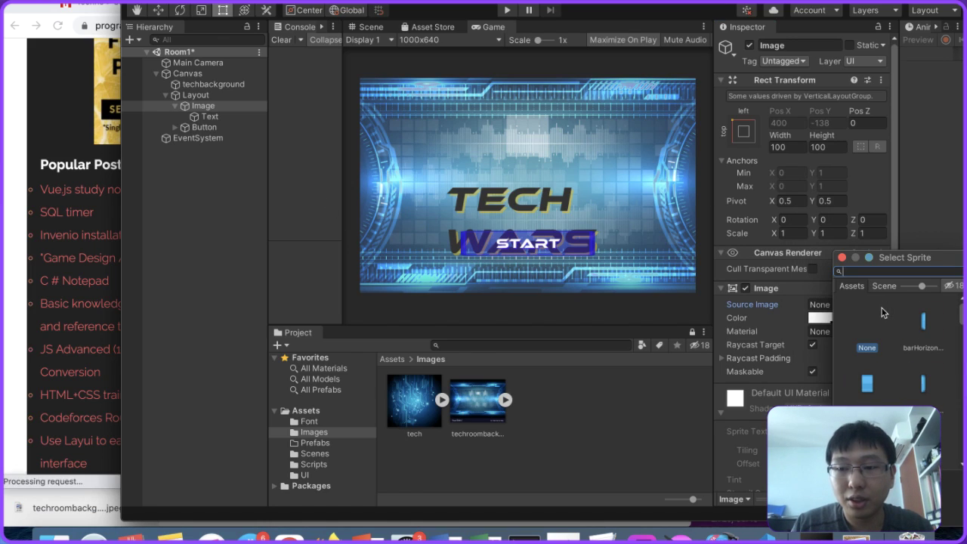
scroll(879, 346, "down", 5)
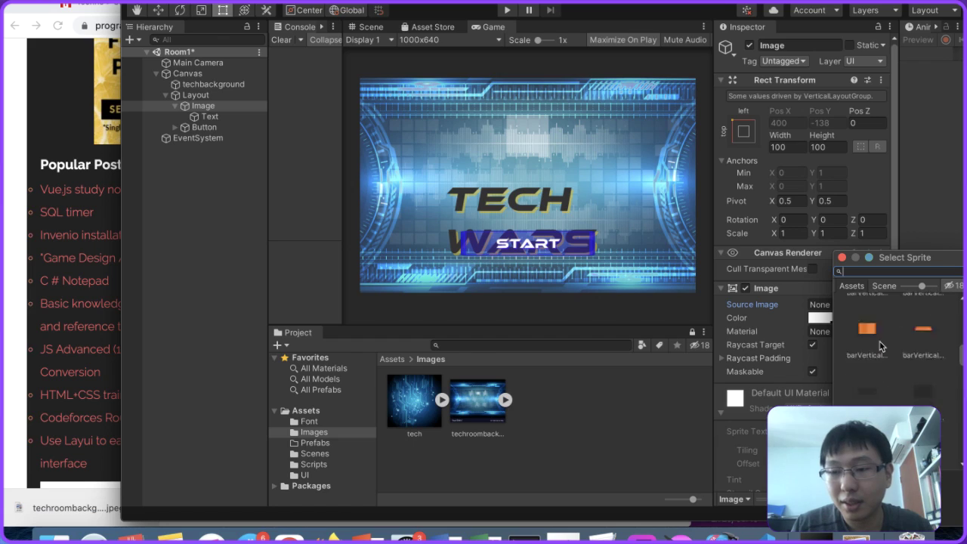
scroll(879, 346, "down", 5)
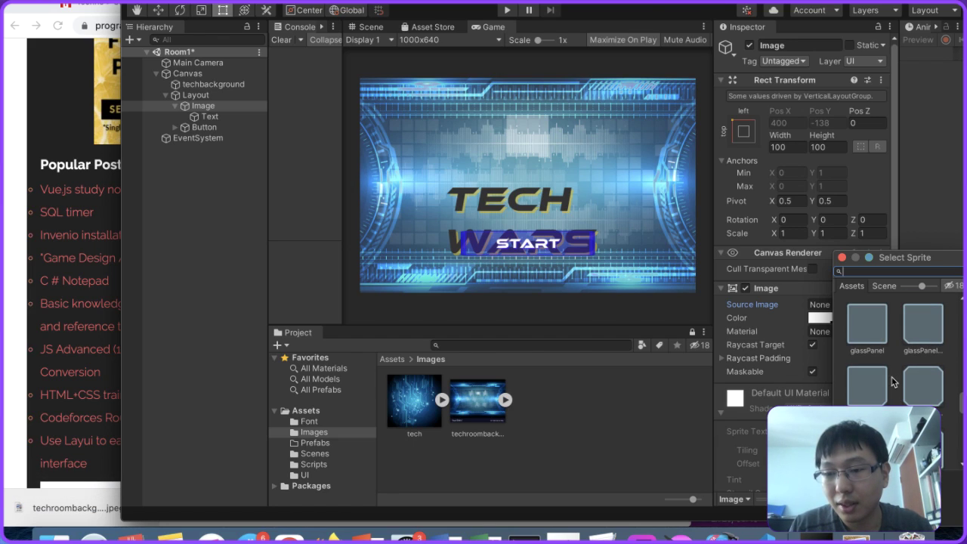
scroll(894, 382, "down", 2)
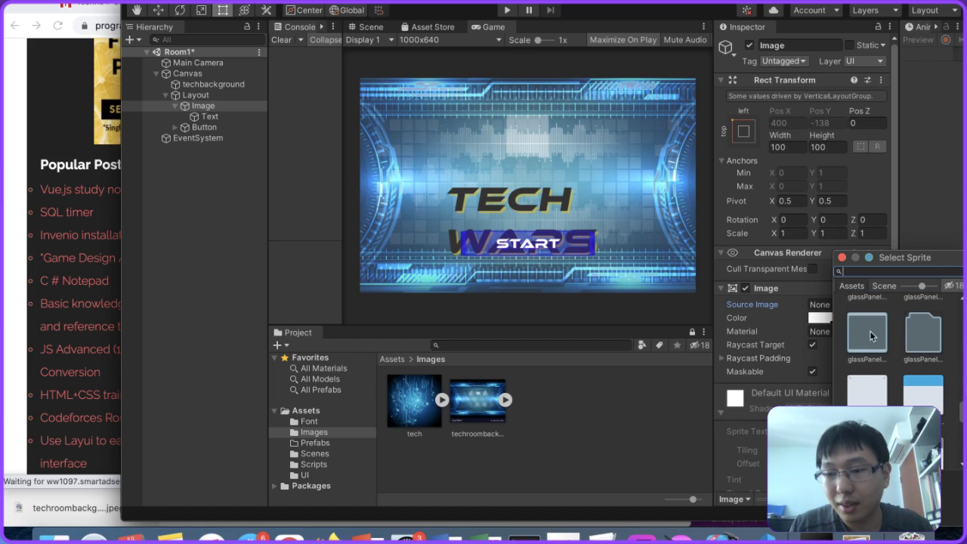
left_click(866, 338)
scroll(866, 337, "down", 1)
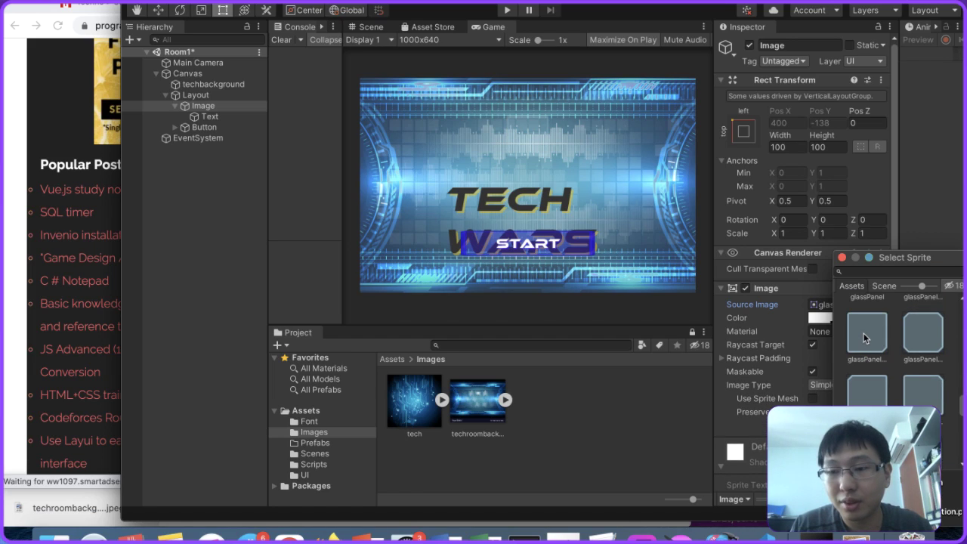
scroll(862, 349, "up", 3)
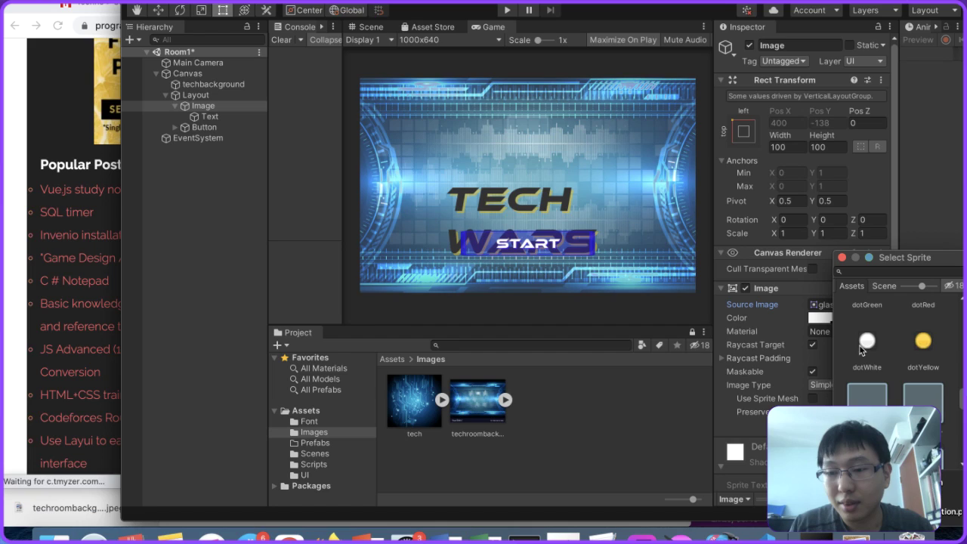
double_click(867, 395)
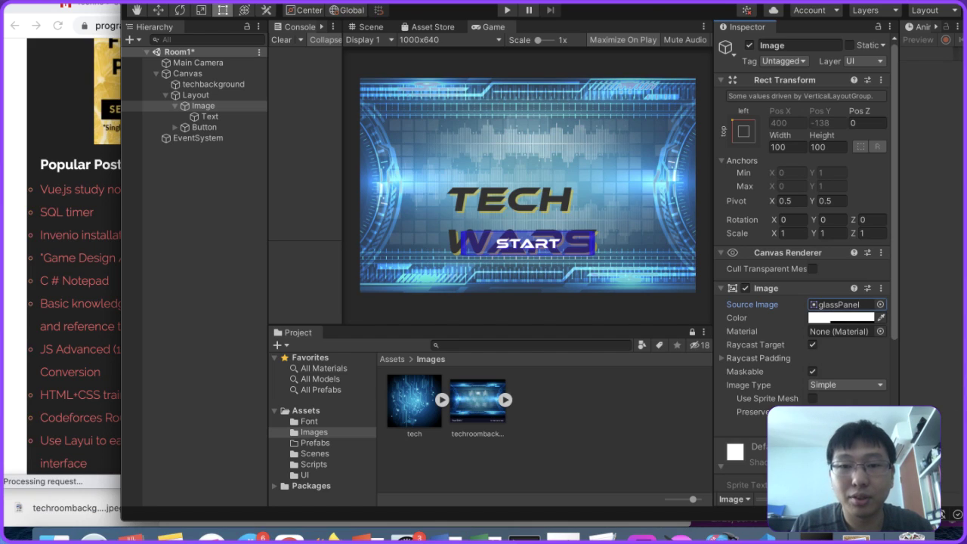
left_click(208, 105)
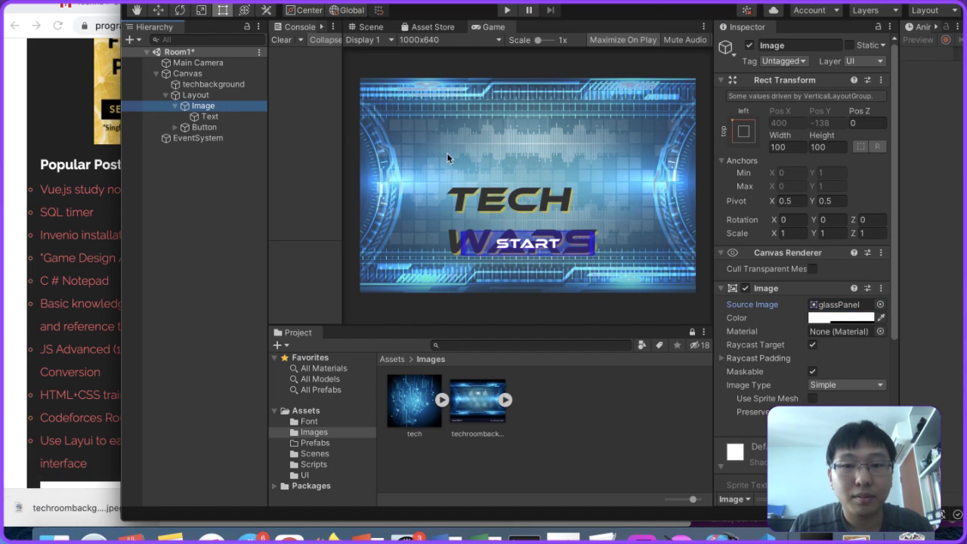
Step: In the Scene view, widen the Image glass panel across the screen with the Rect tool
key("e")
right_click(378, 30)
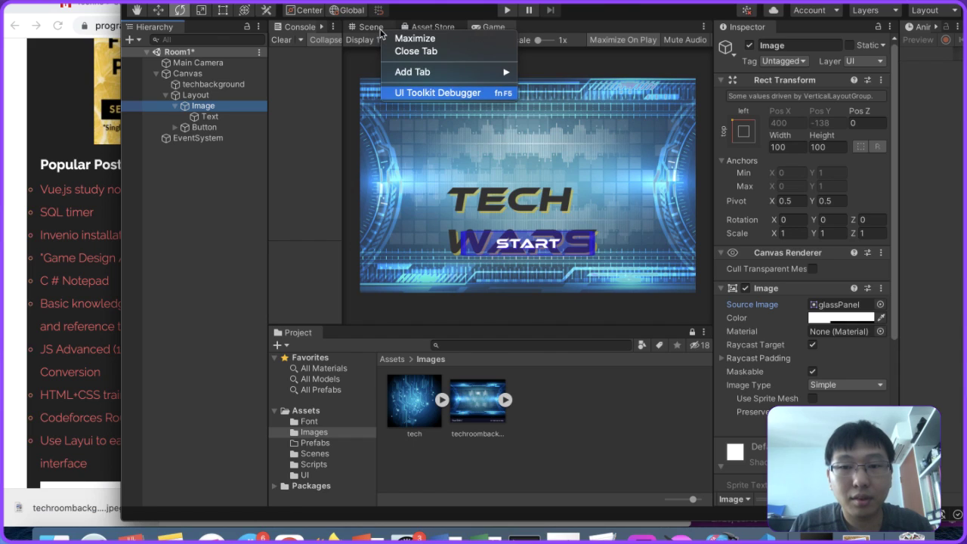
left_click(371, 29)
key("t")
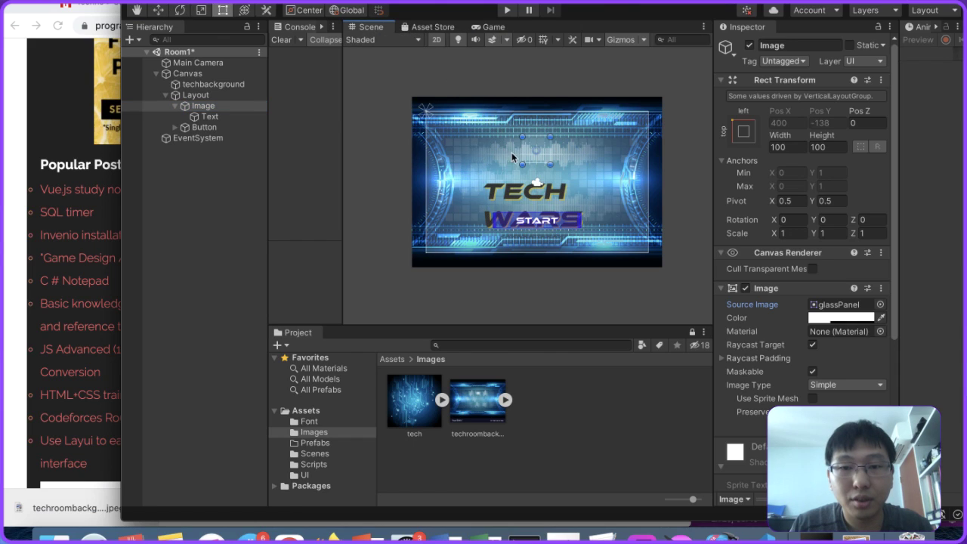
left_click_drag(512, 157, 397, 183)
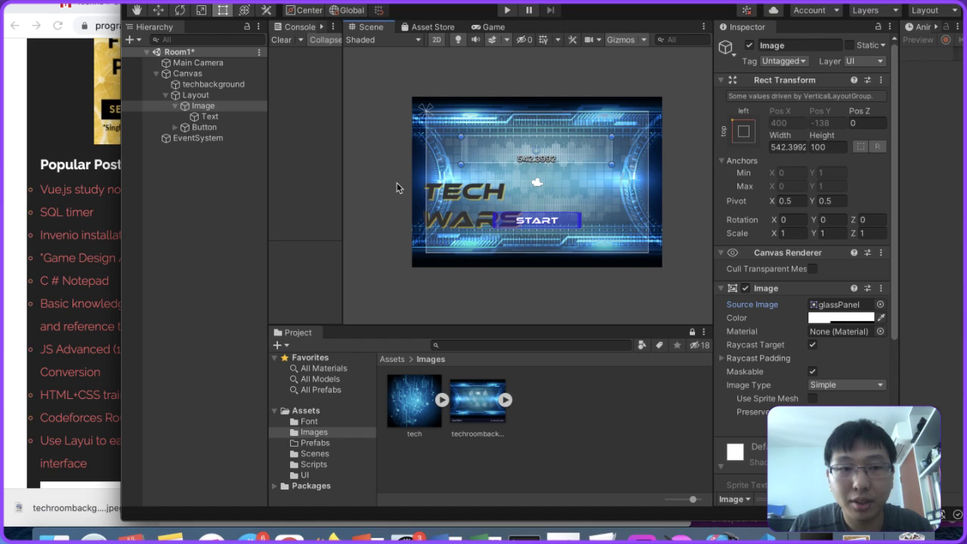
Step: Centre TECH WARS in the panel with the Alt middle-center anchor preset, then make Image taller
left_click(229, 118)
left_click(741, 114)
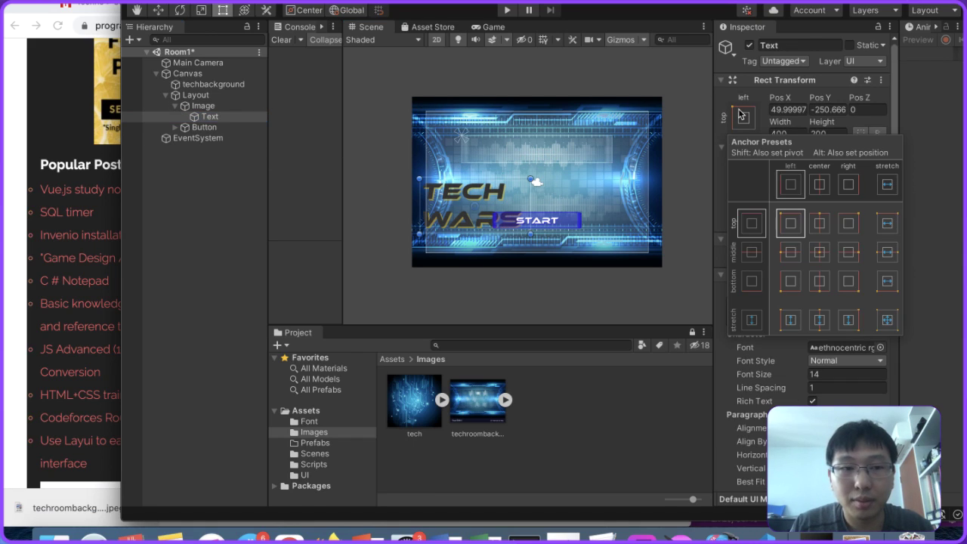
key("alt")
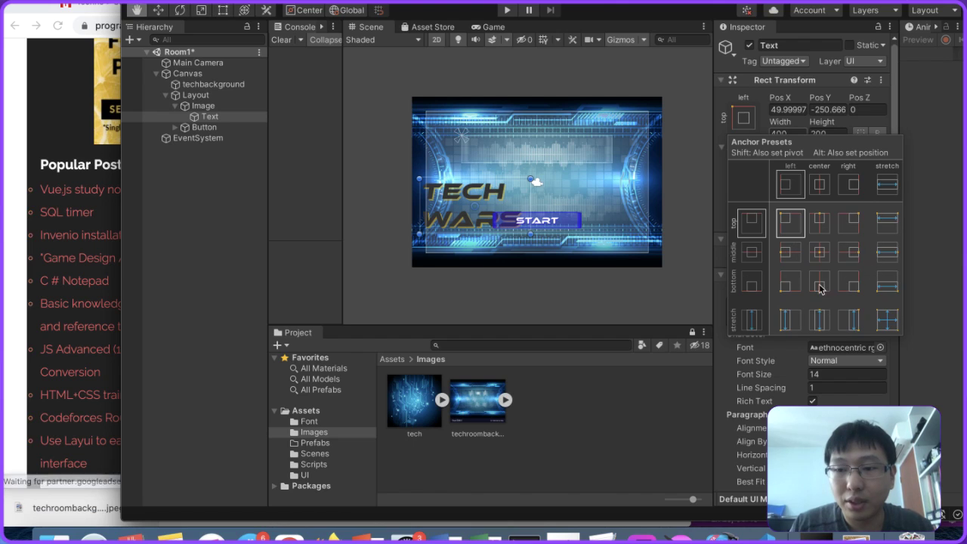
left_click(819, 254, "alt")
left_click(215, 106)
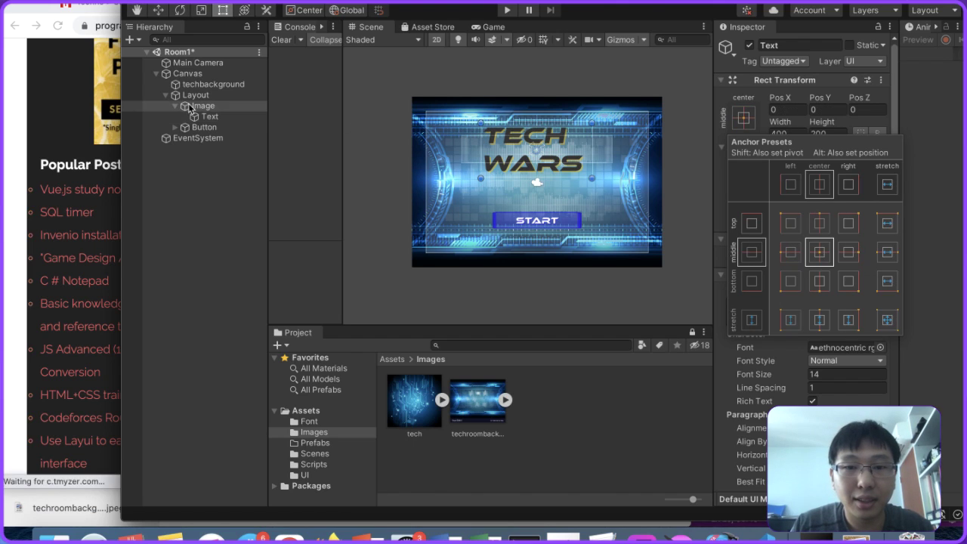
left_click_drag(486, 166, 483, 231)
Step: Remove the Shadow component from the TECH WARS text
left_click(237, 127)
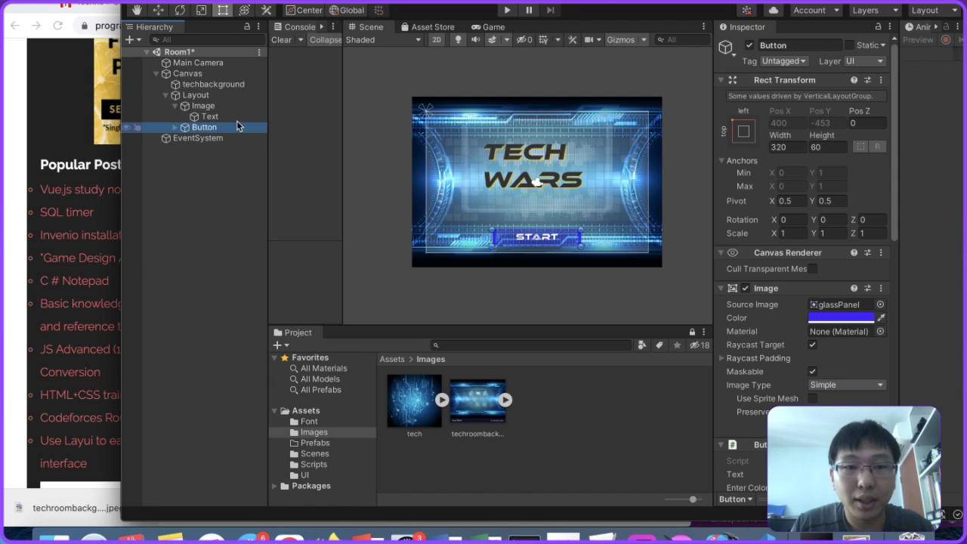
left_click(241, 117)
scroll(796, 341, "down", 10)
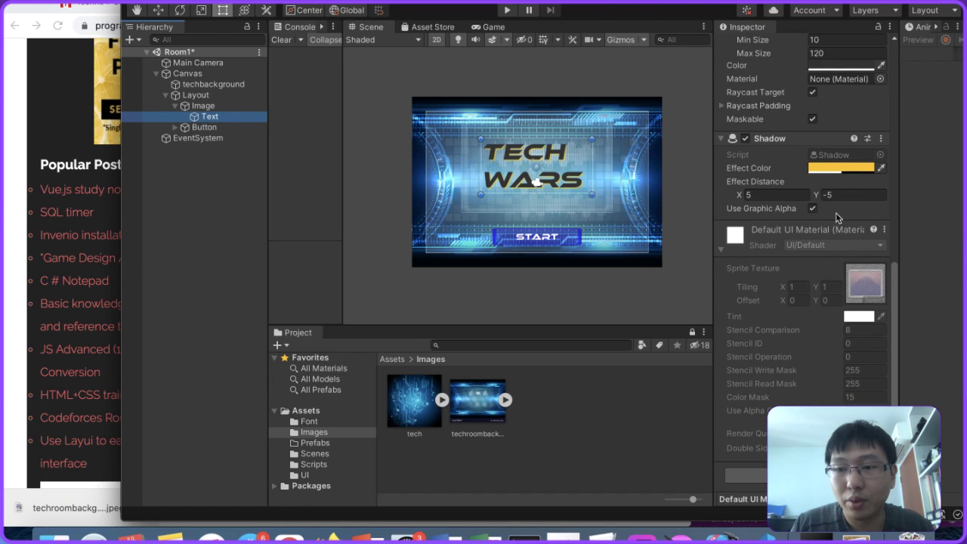
left_click(879, 139)
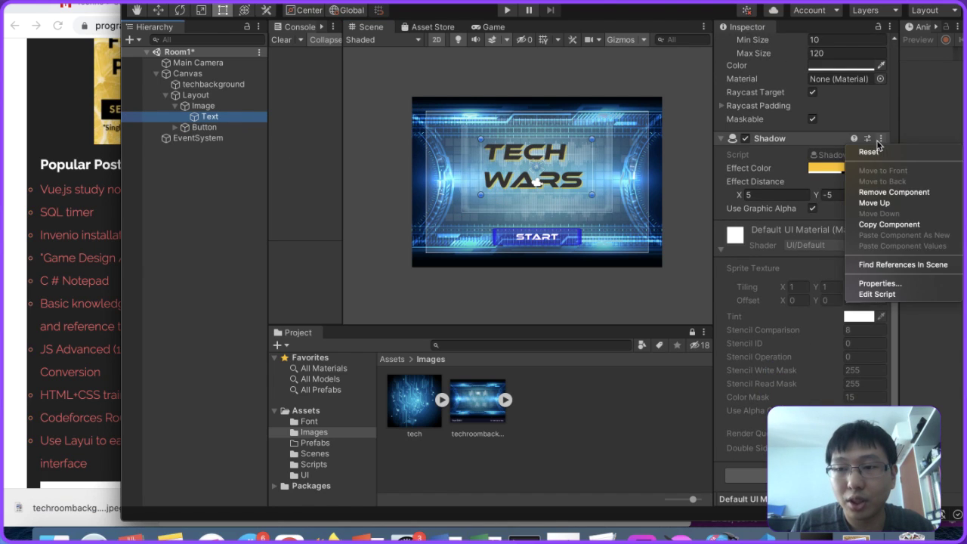
left_click(896, 194)
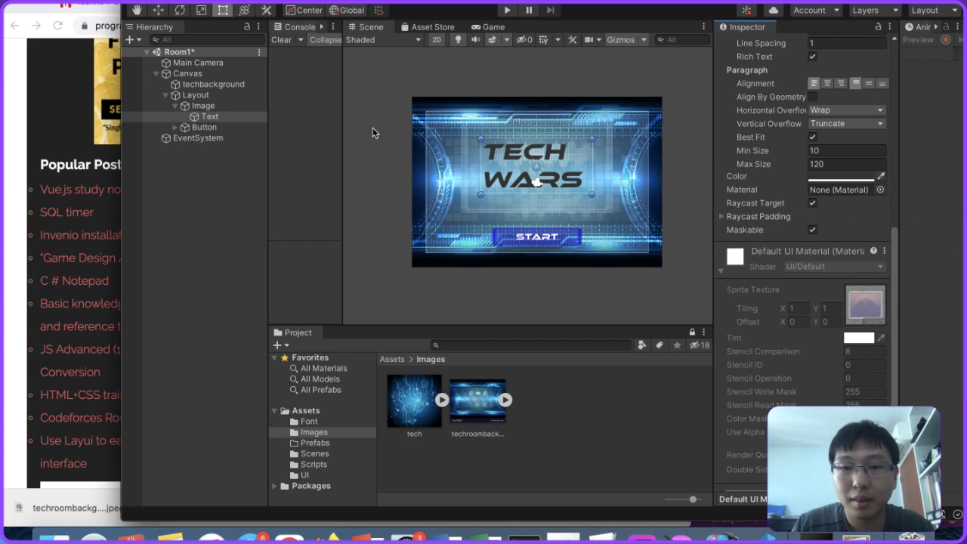
Step: Set the TECH WARS text's Best Fit Max Size to 30
scroll(862, 167, "up", 3)
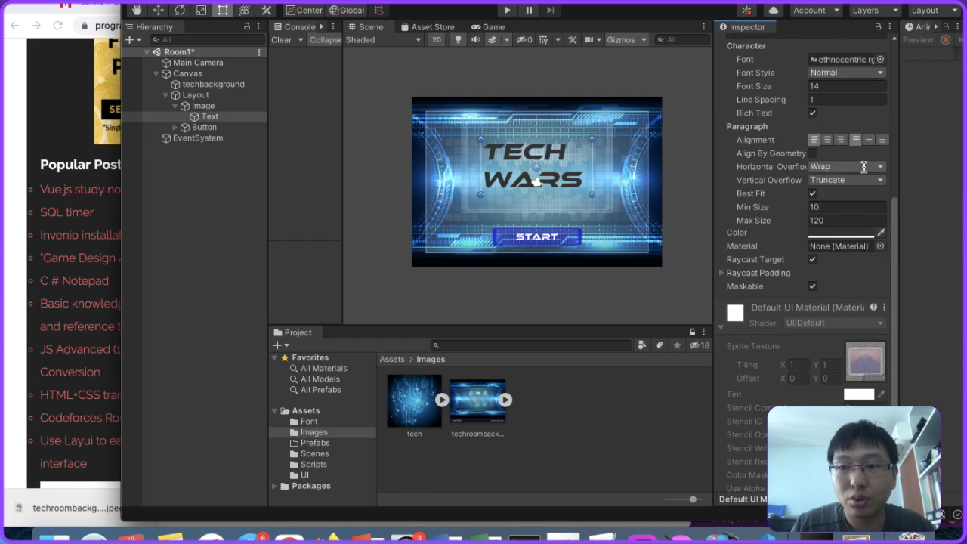
left_click(846, 249)
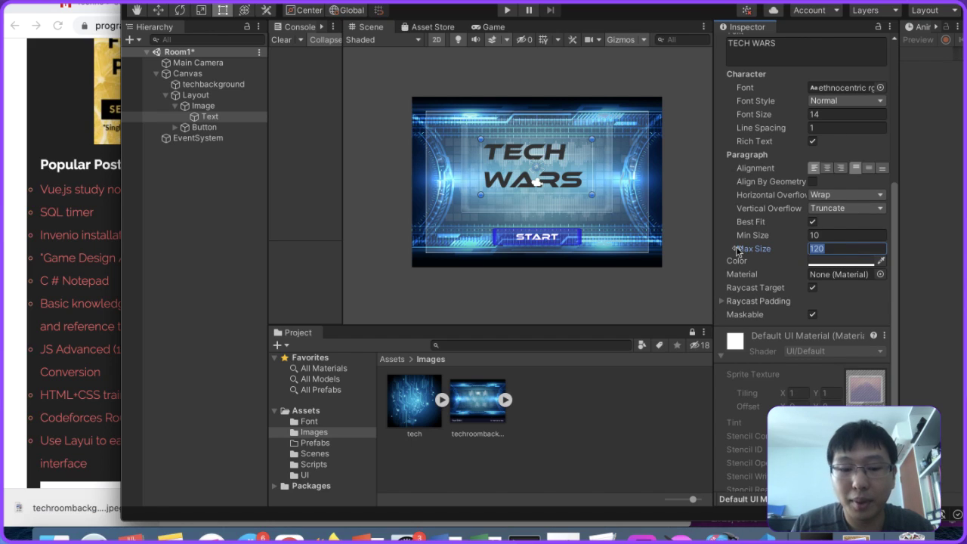
type("30")
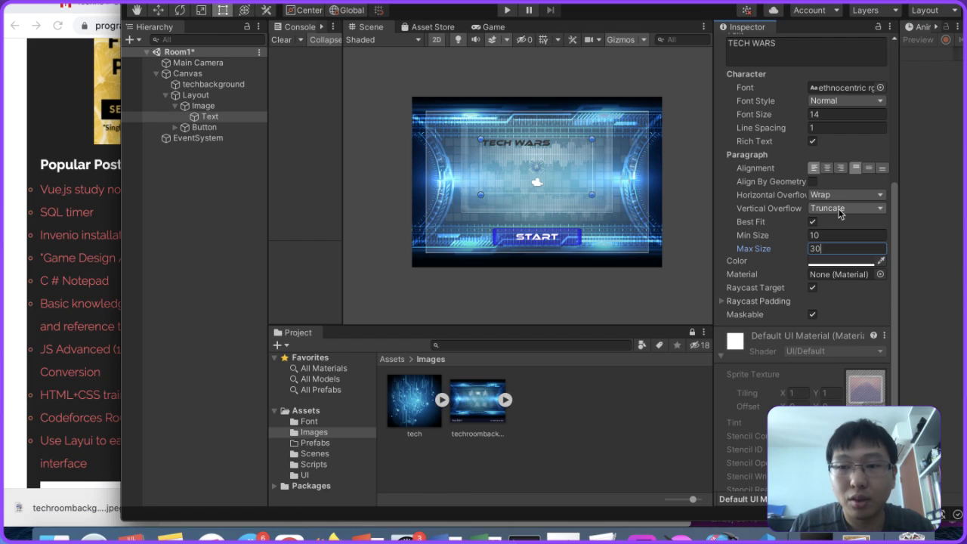
left_click(202, 106)
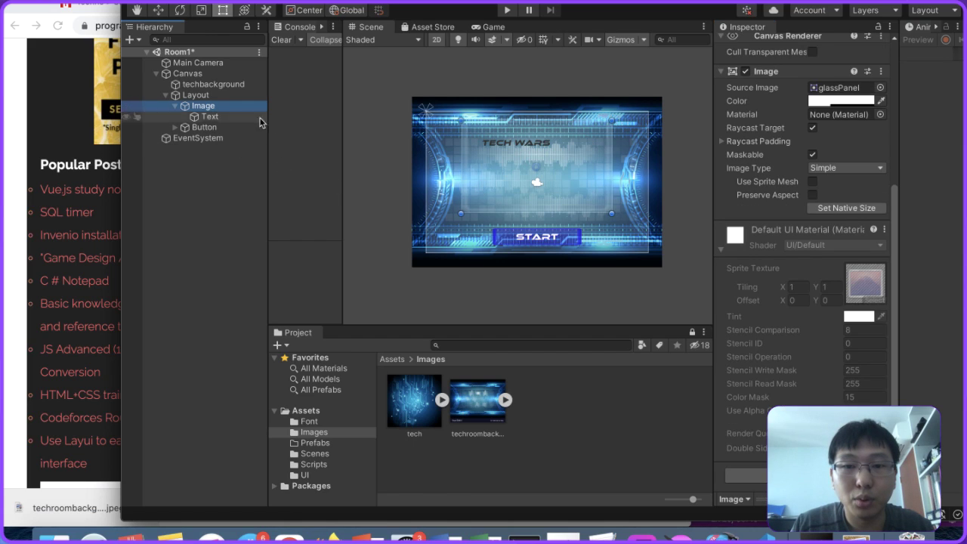
left_click(238, 119)
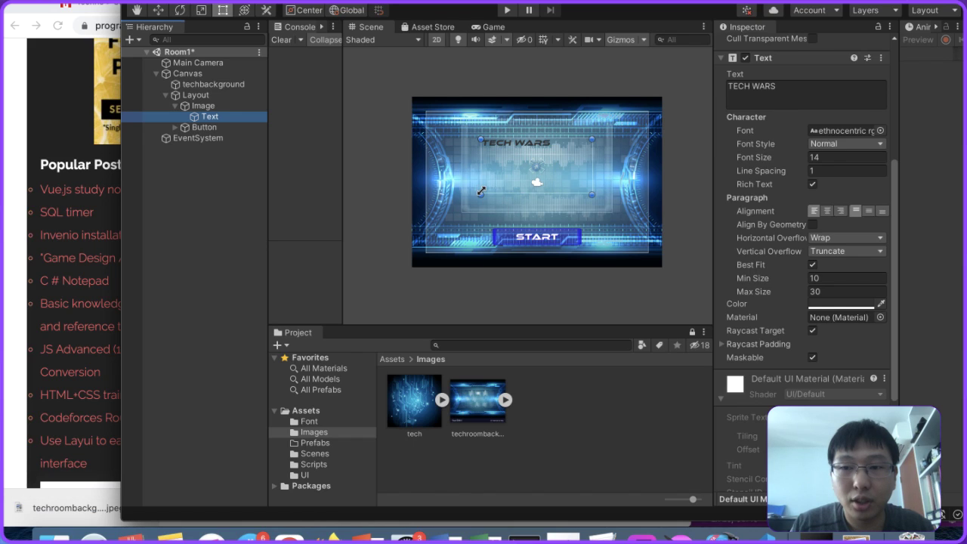
scroll(742, 114, "up", 6)
left_click(748, 115)
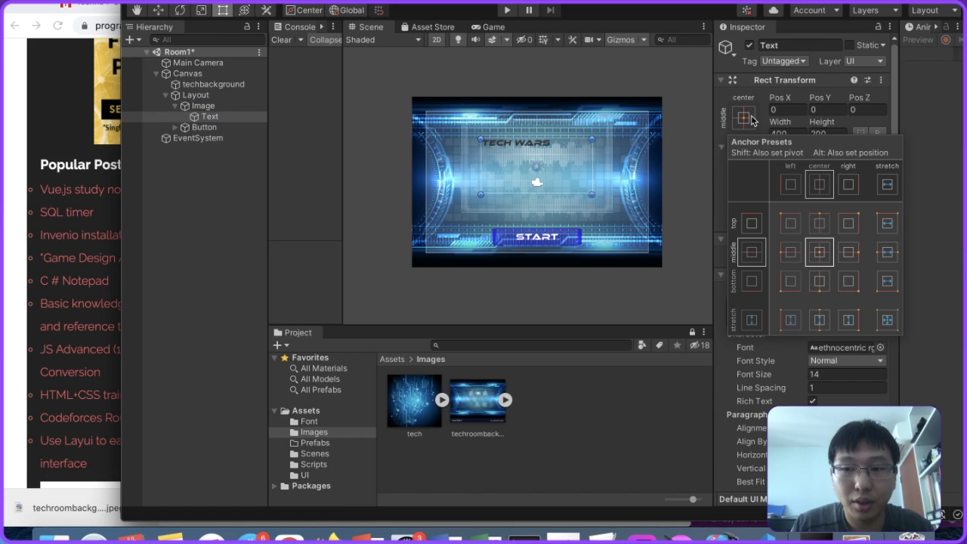
Step: Stretch the TECH WARS text box's corners outward to about 504×314
left_click(485, 194)
left_click_drag(481, 194, 467, 210)
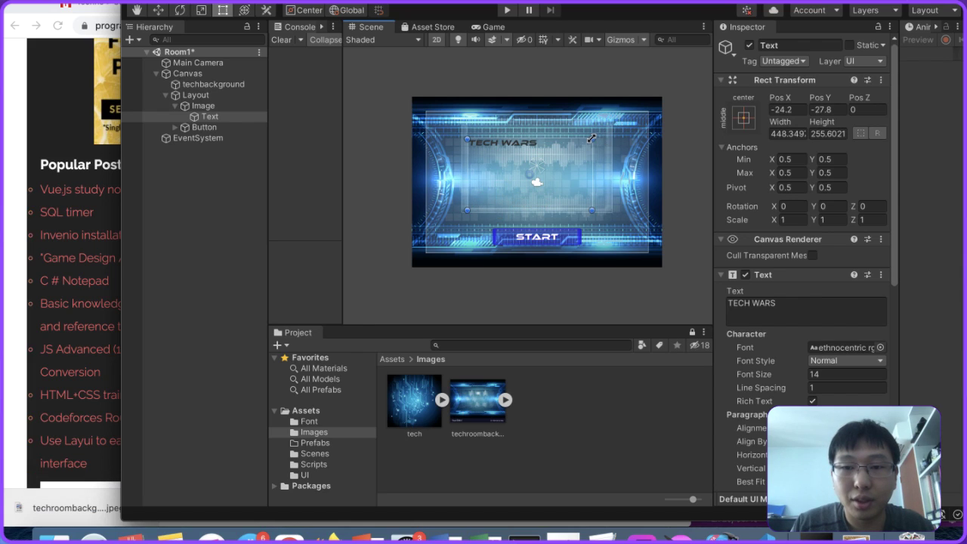
left_click_drag(593, 139, 607, 121)
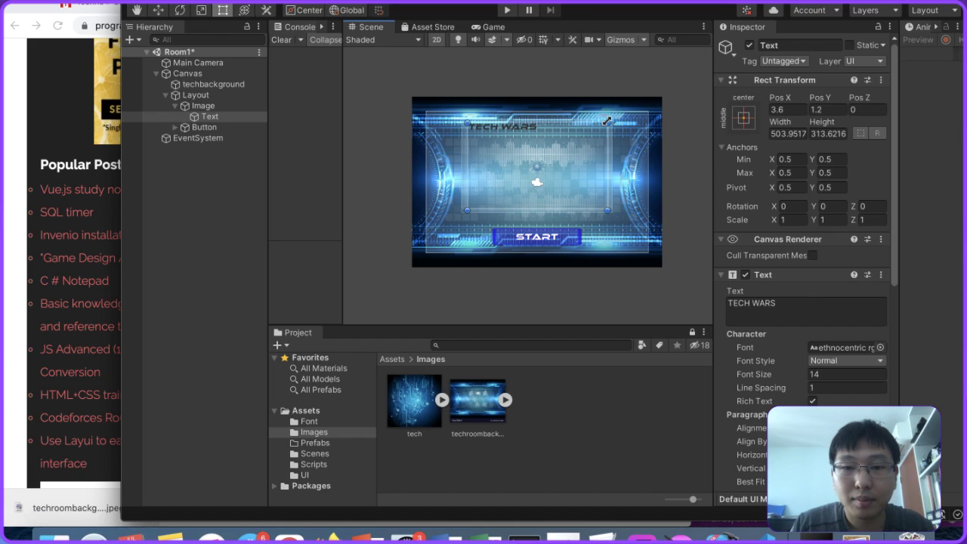
left_click(226, 105)
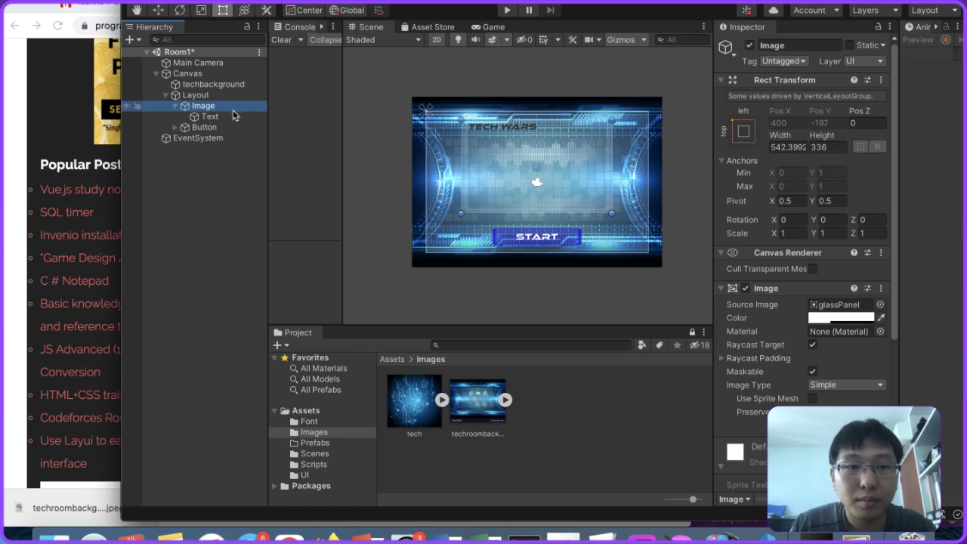
left_click(228, 117)
left_click(756, 309)
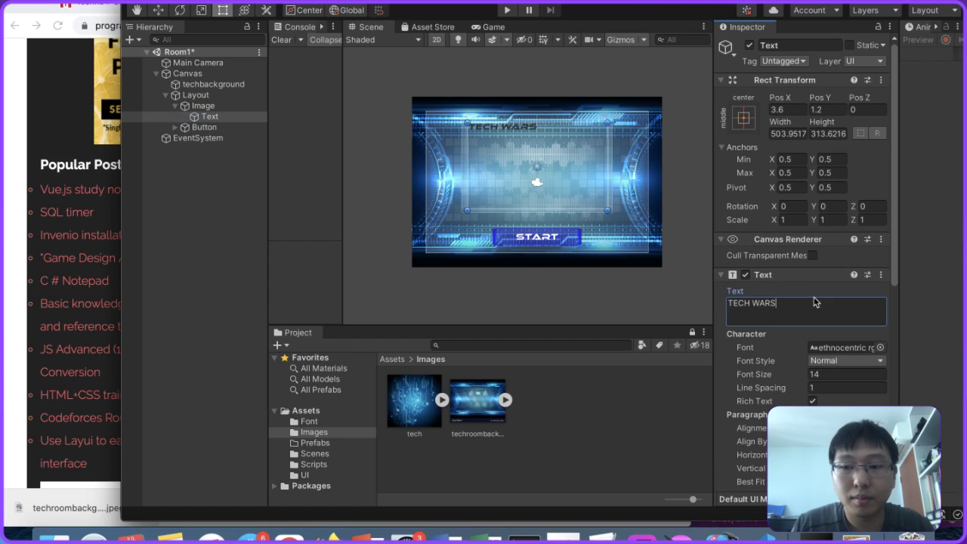
key("super+a")
type("You enter a room.")
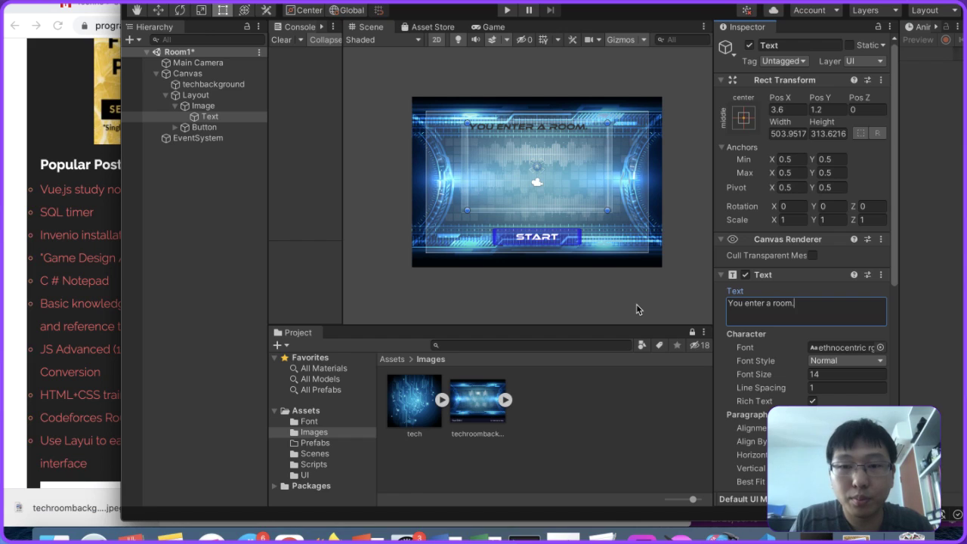
key("Return")
type("T")
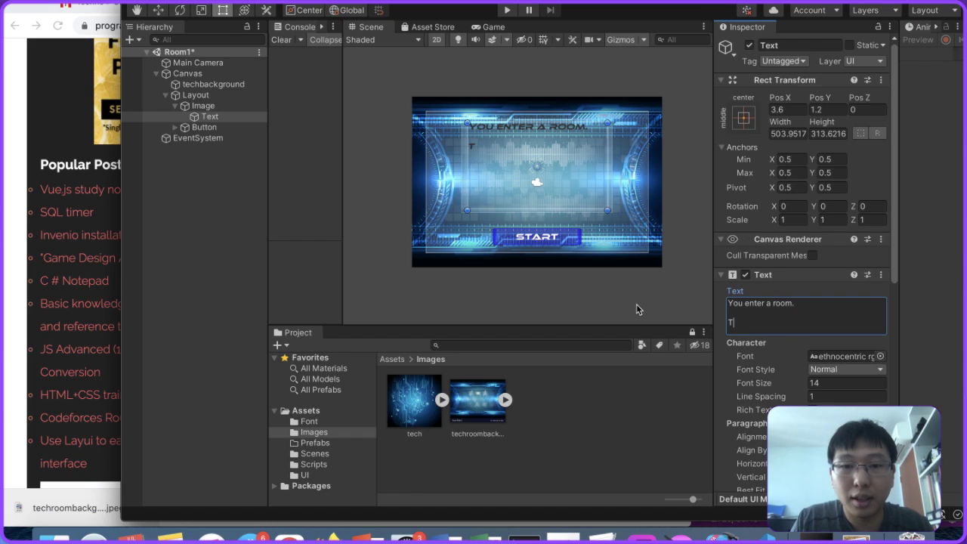
type("here is a light.")
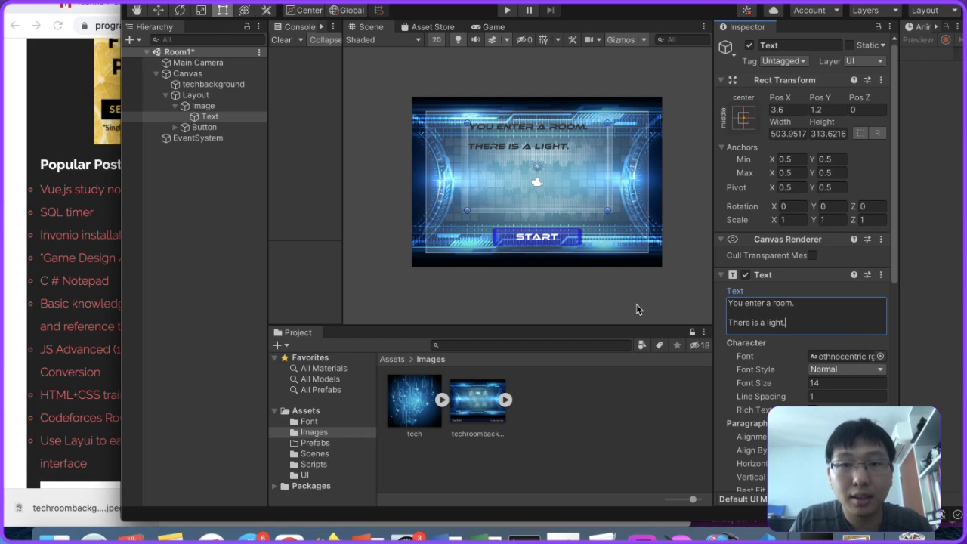
key("Return")
type("what will you")
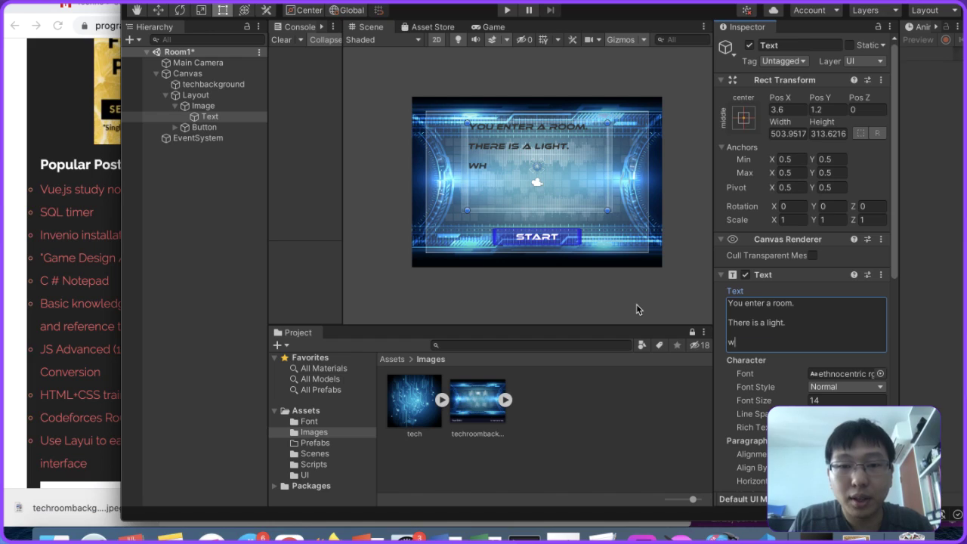
key("BackSpace")
key("BackSpace")
key("BackSpace")
key("BackSpace")
key("BackSpace")
key("BackSpace")
key("BackSpace")
key("BackSpace")
key("BackSpace")
key("BackSpace")
key("BackSpace")
key("BackSpace")
key("BackSpace")
key("BackSpace")
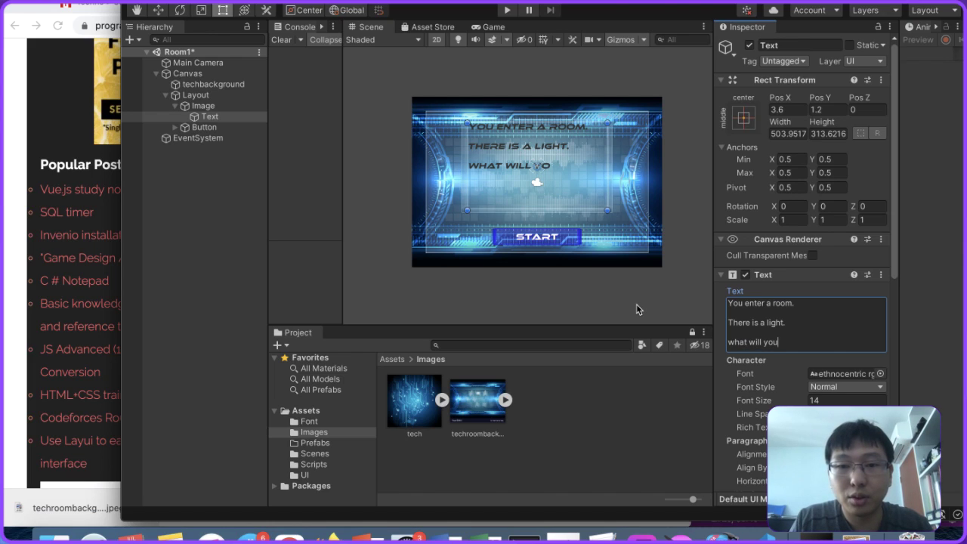
type("W")
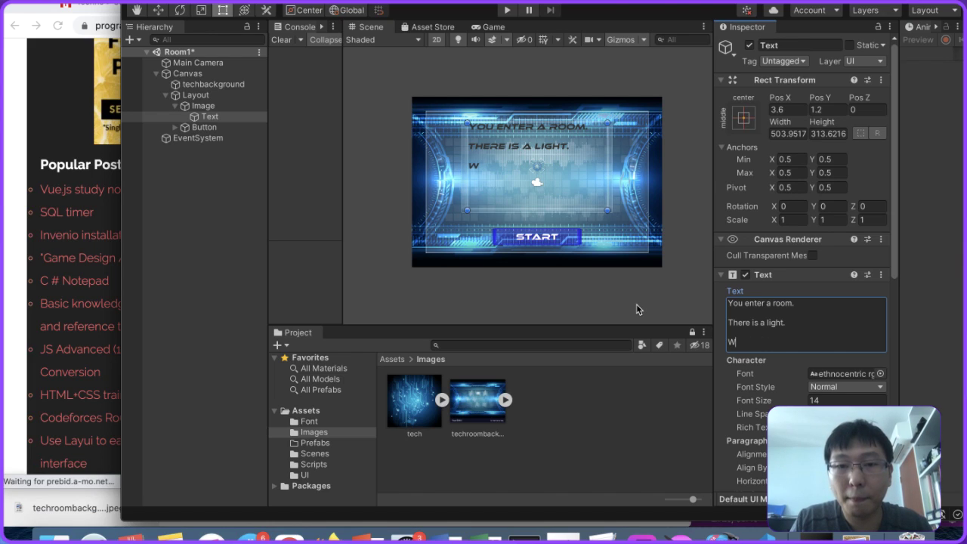
type("hat will you do?")
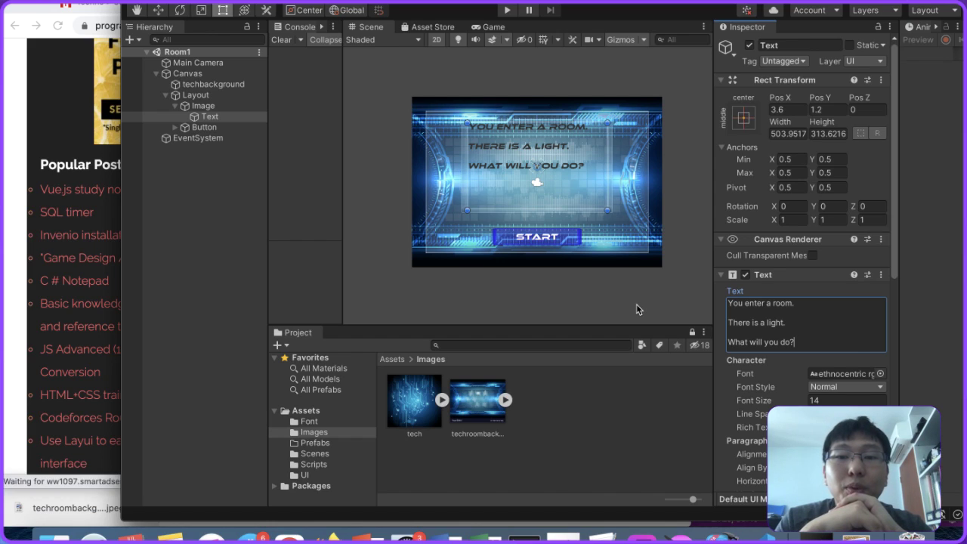
left_click(206, 105)
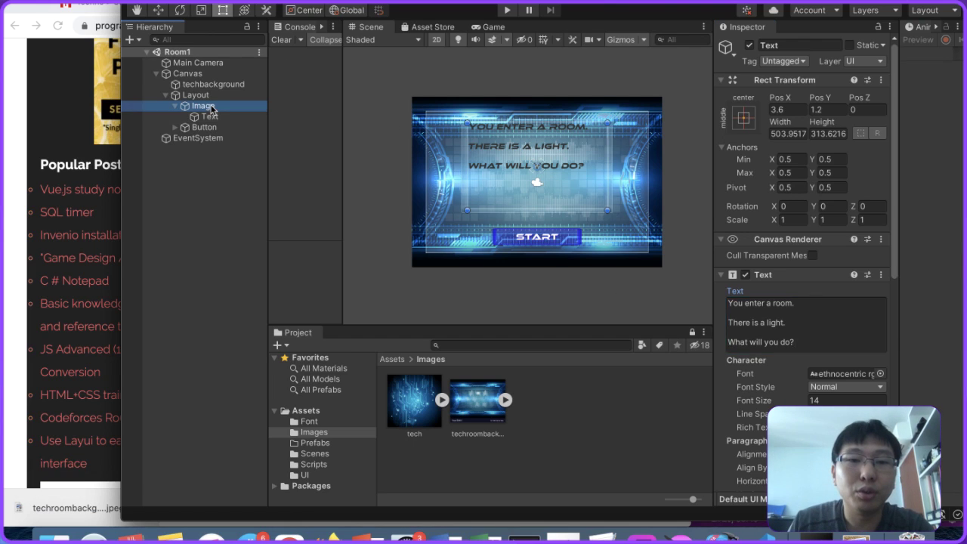
left_click_drag(501, 117, 513, 117)
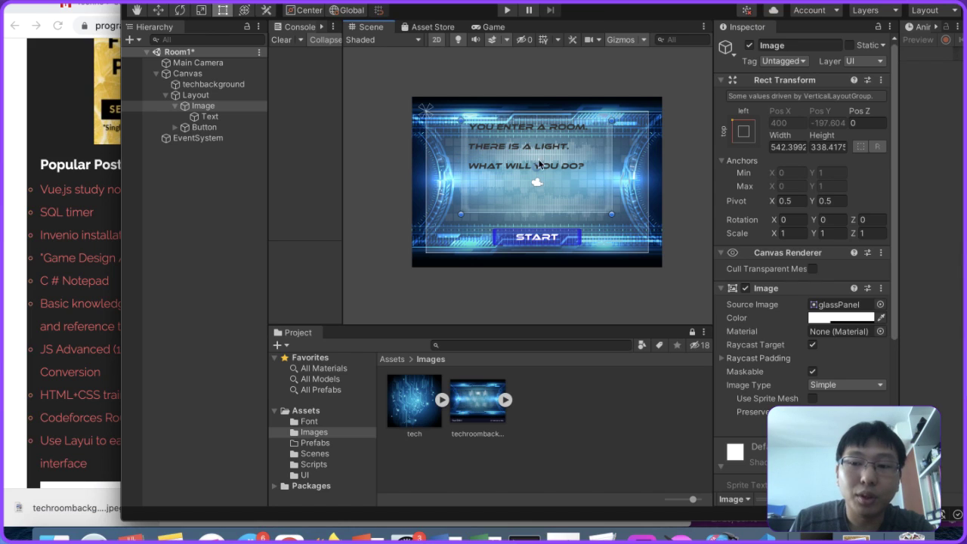
left_click(204, 96)
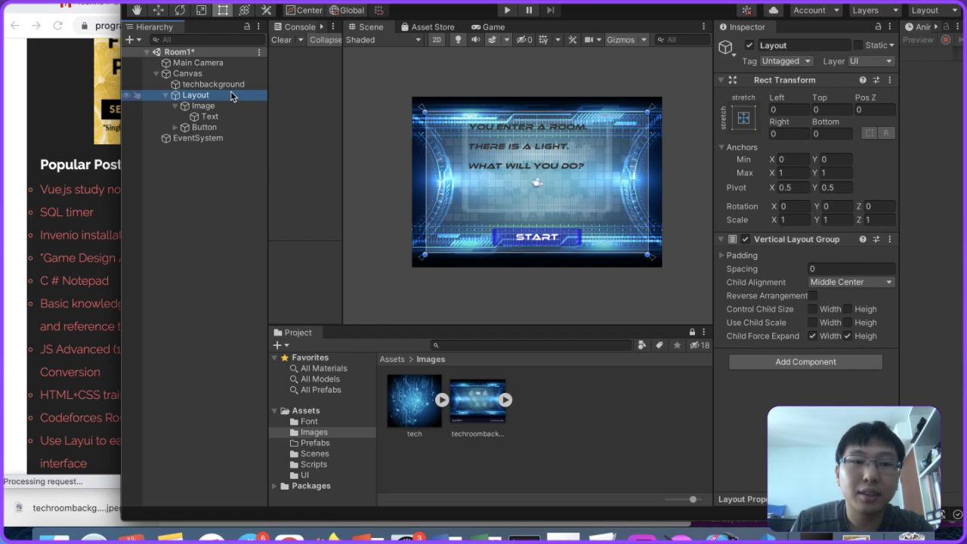
left_click(230, 85)
left_click(224, 95)
right_click(225, 95)
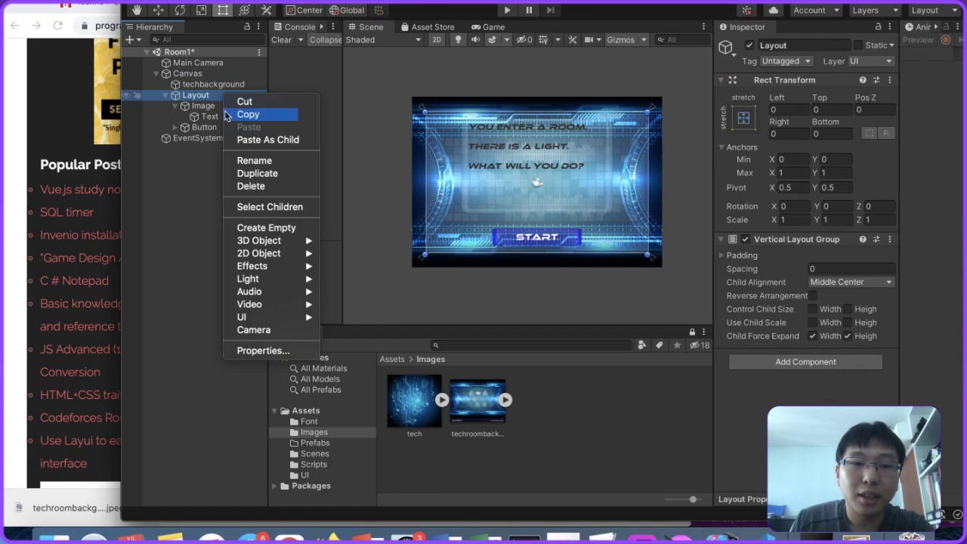
mouse_move(284, 320)
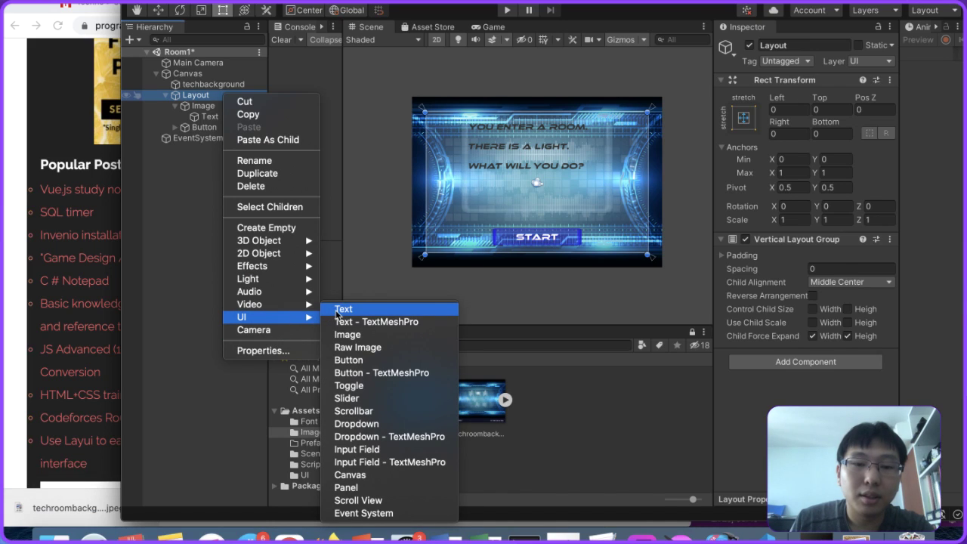
left_click(208, 114)
left_click(204, 106)
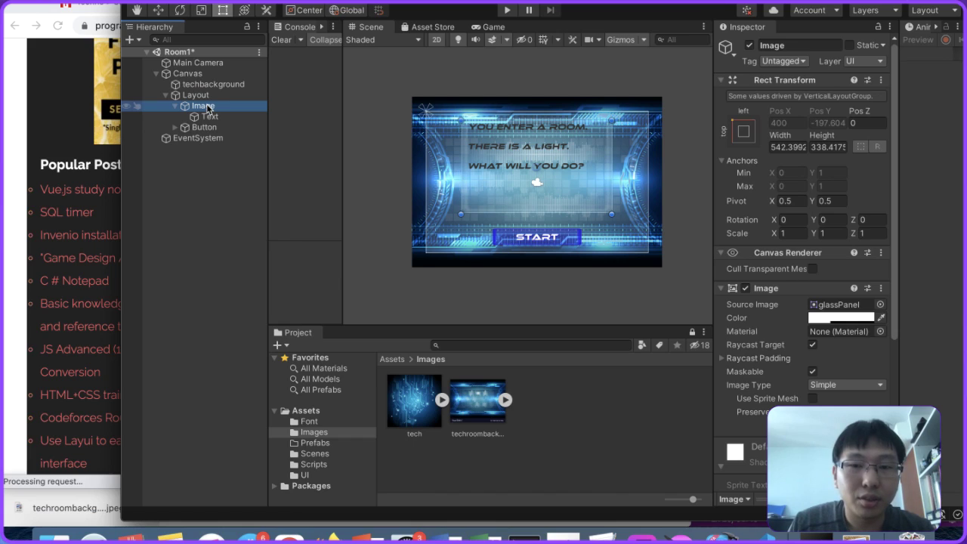
Step: Rename the story panel to Body and duplicate it, placing the copy above Body
left_click(797, 45)
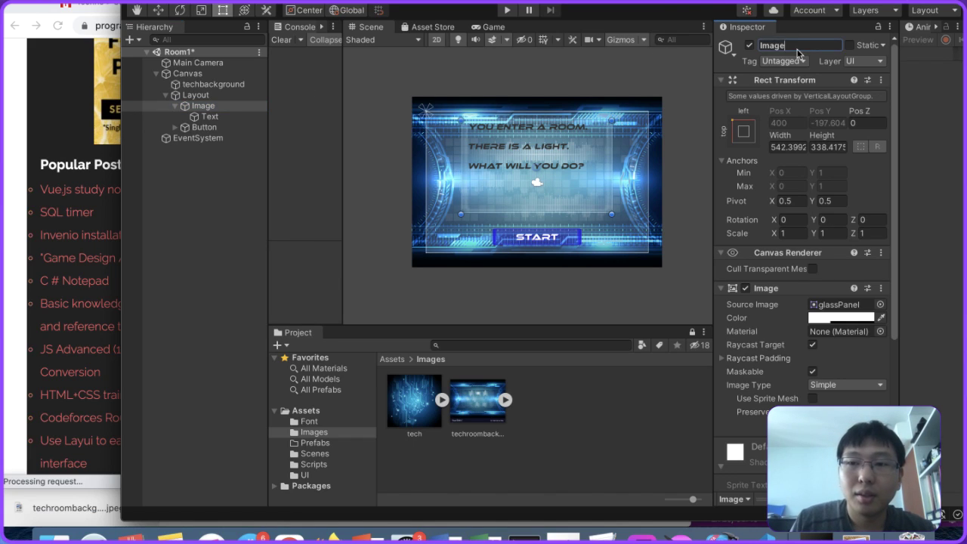
type("Body")
key("Return")
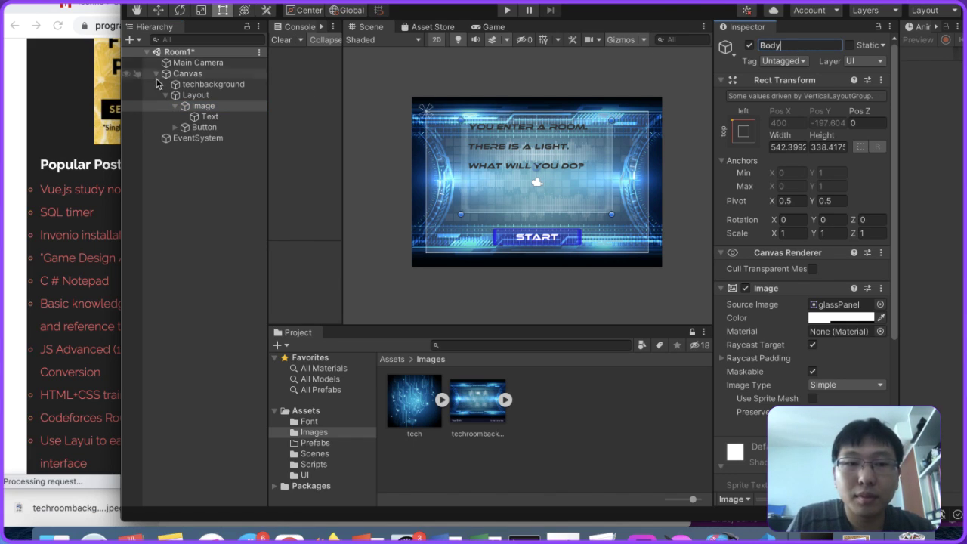
left_click(209, 117)
left_click(208, 106)
key("super+d")
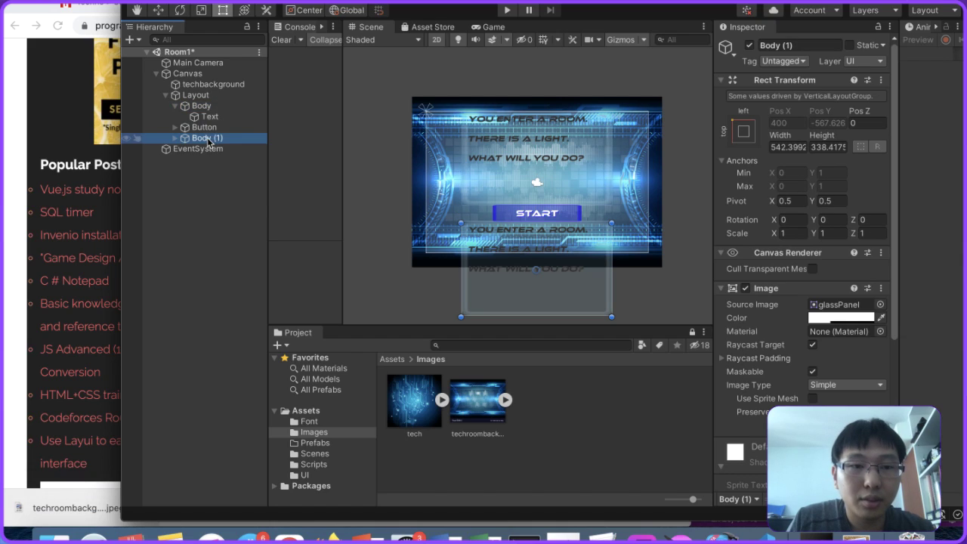
left_click_drag(209, 139, 208, 105)
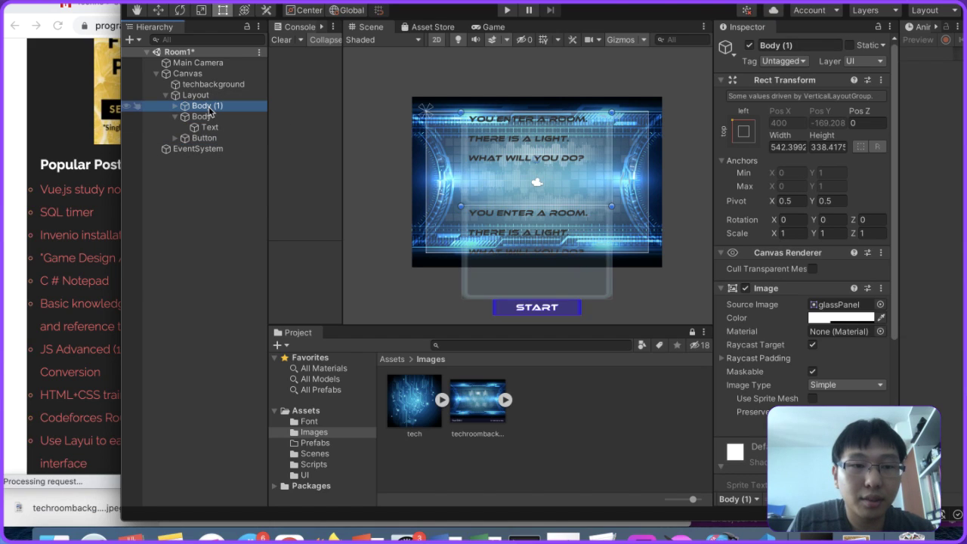
Step: Rename the copy Head and reshape it into a short, wide strip of about 707×60
left_click(806, 47)
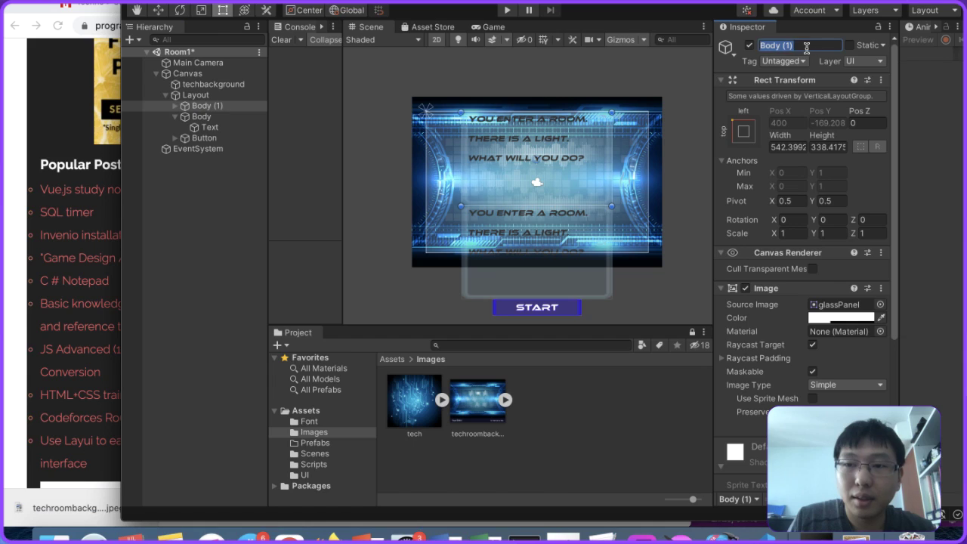
type("Head")
left_click(176, 106)
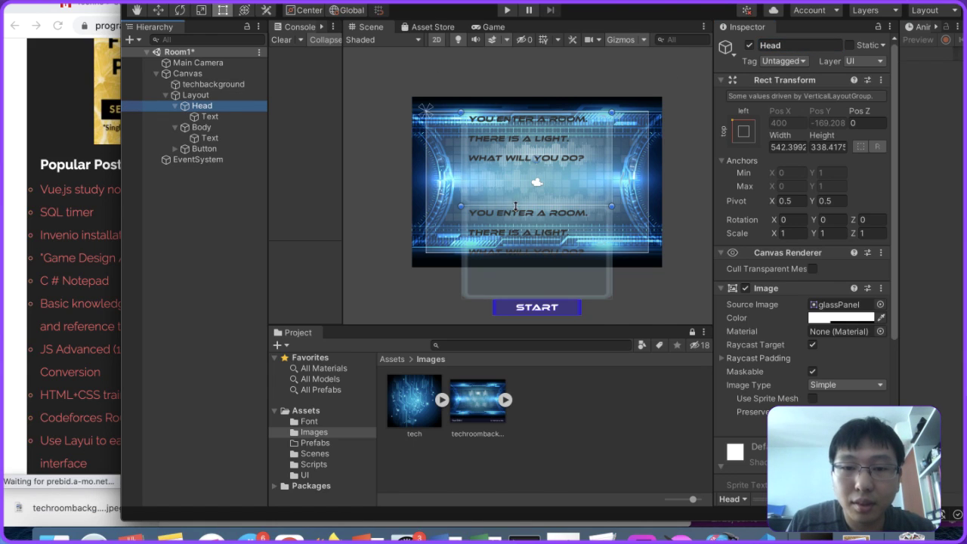
left_click_drag(515, 206, 536, 127)
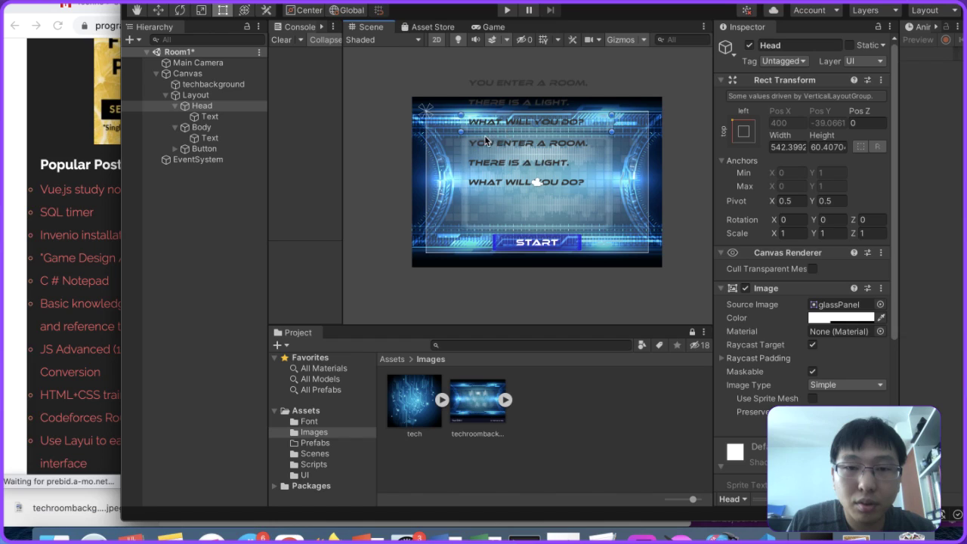
left_click_drag(460, 123, 414, 134)
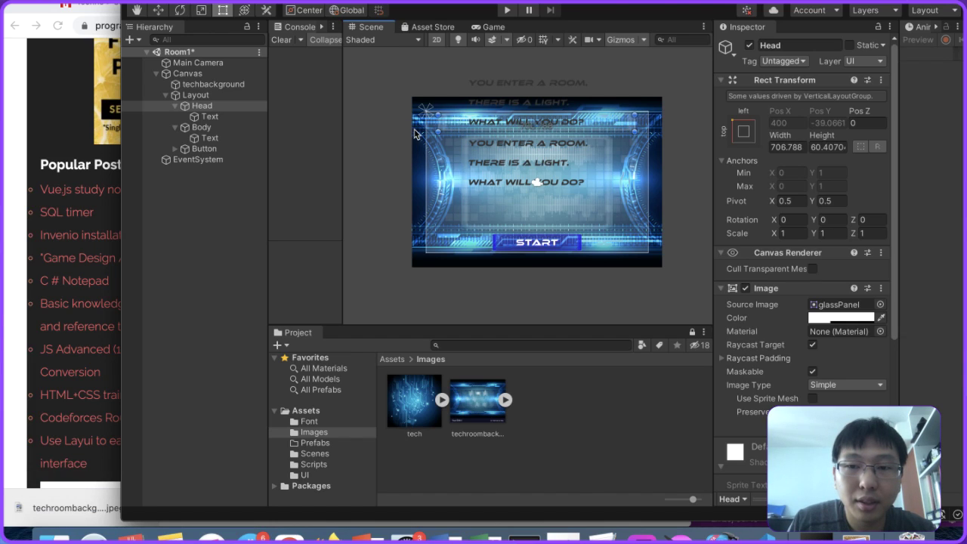
left_click(209, 116)
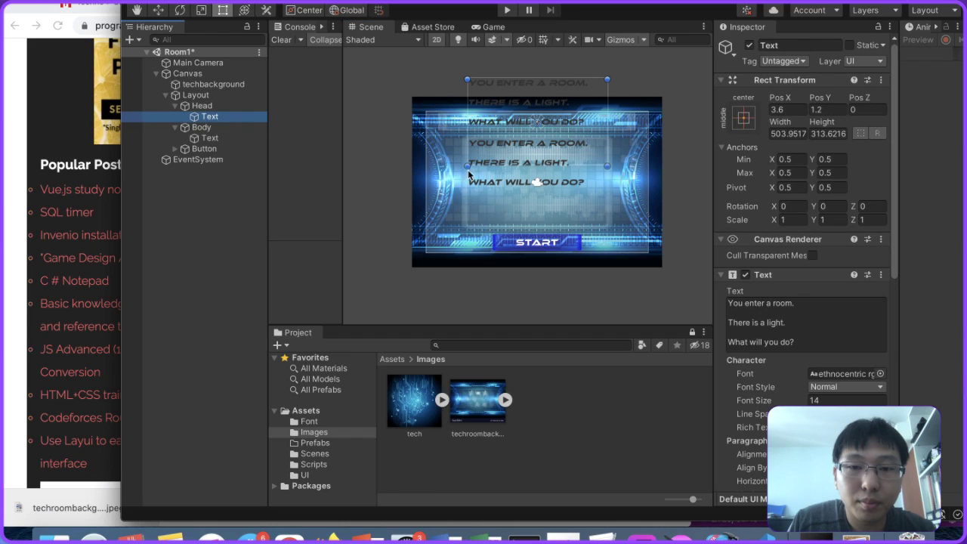
Step: Widen the Body panel to match the header's width
left_click(467, 145)
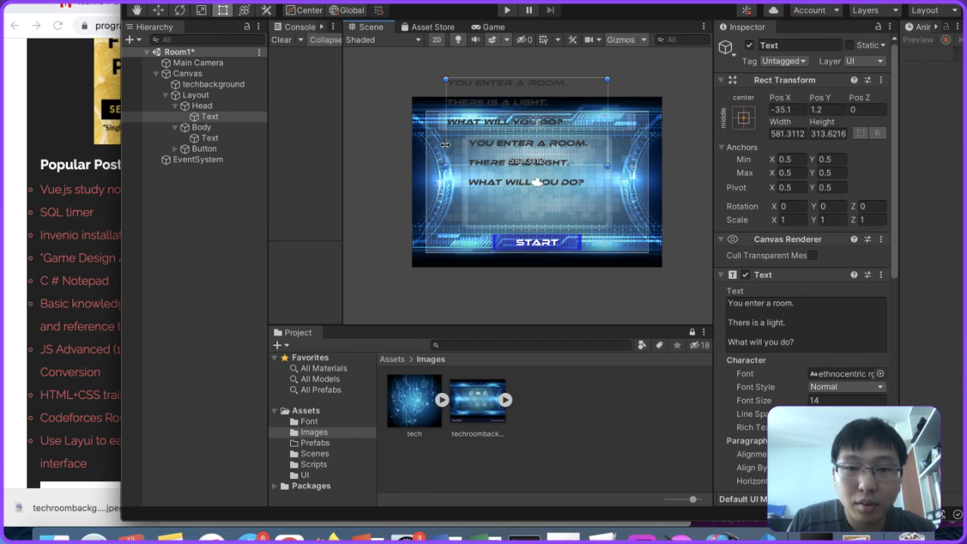
left_click(226, 128)
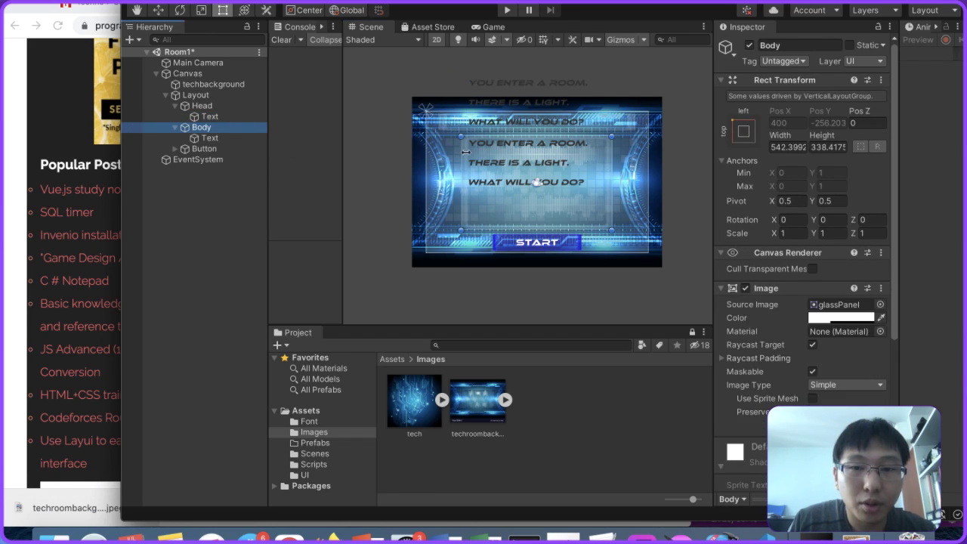
left_click_drag(465, 166, 417, 180)
Step: Replace the header's copied story text with 'Room 1'
left_click(243, 106)
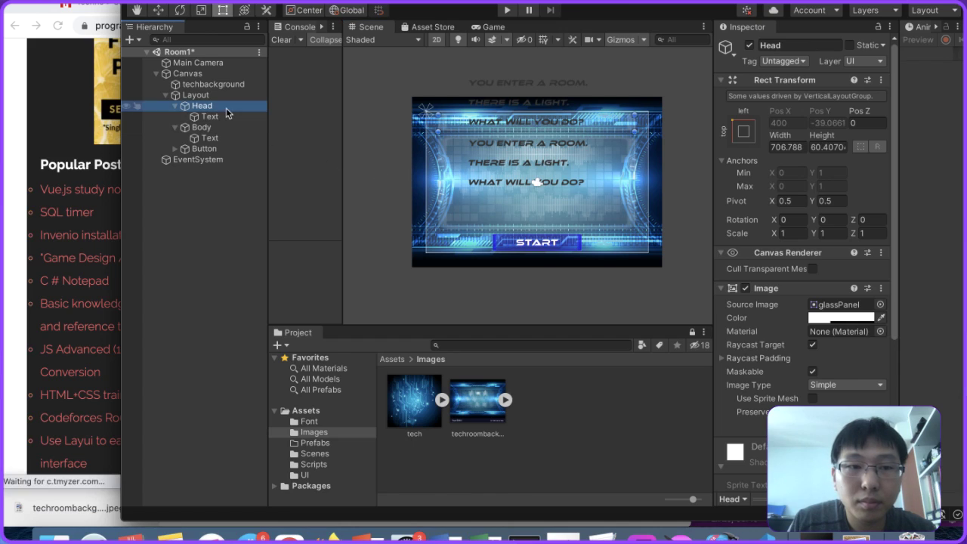
left_click(223, 117)
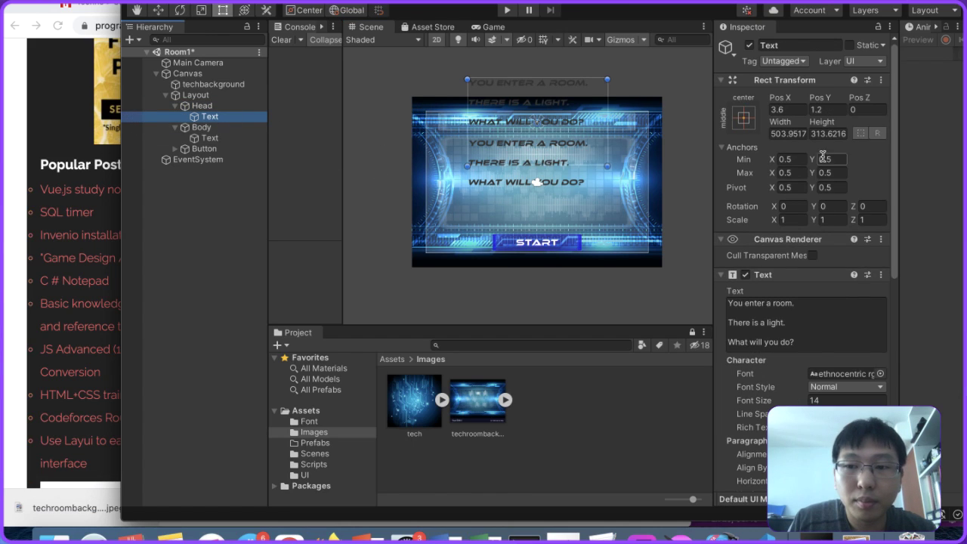
left_click(786, 326)
key("super+a")
type("R")
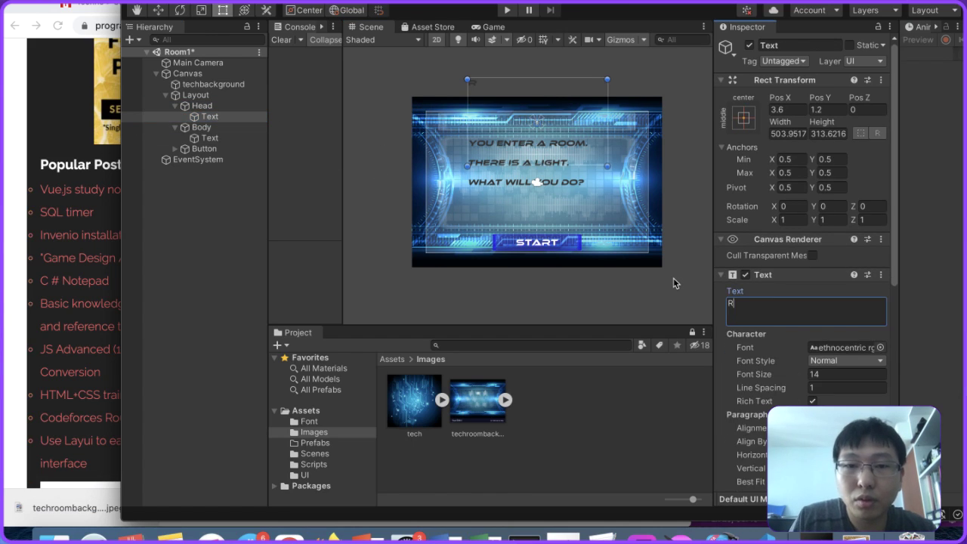
type("oom 1")
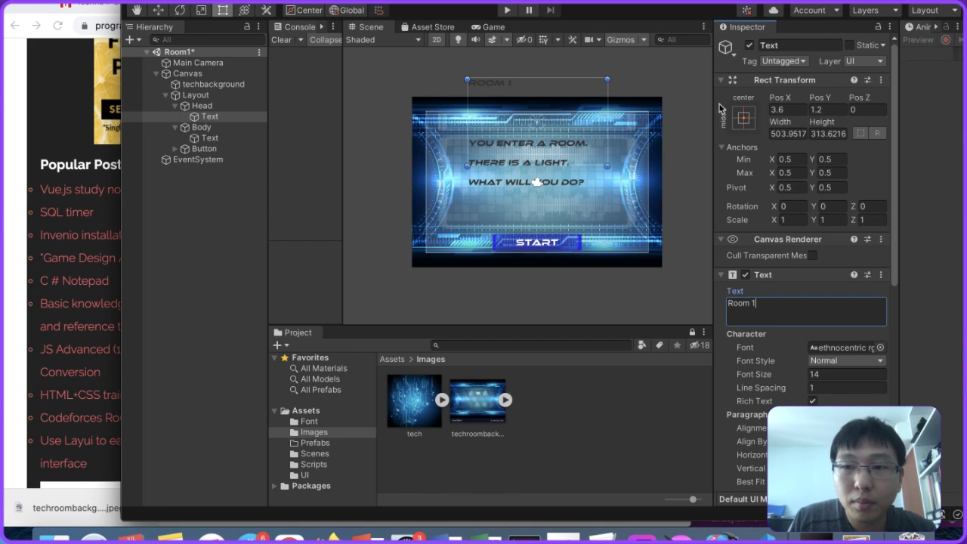
Step: Stretch the Room 1 text across the strip, inset its edges, and align it centre-middle
left_click(743, 117)
left_click(881, 315)
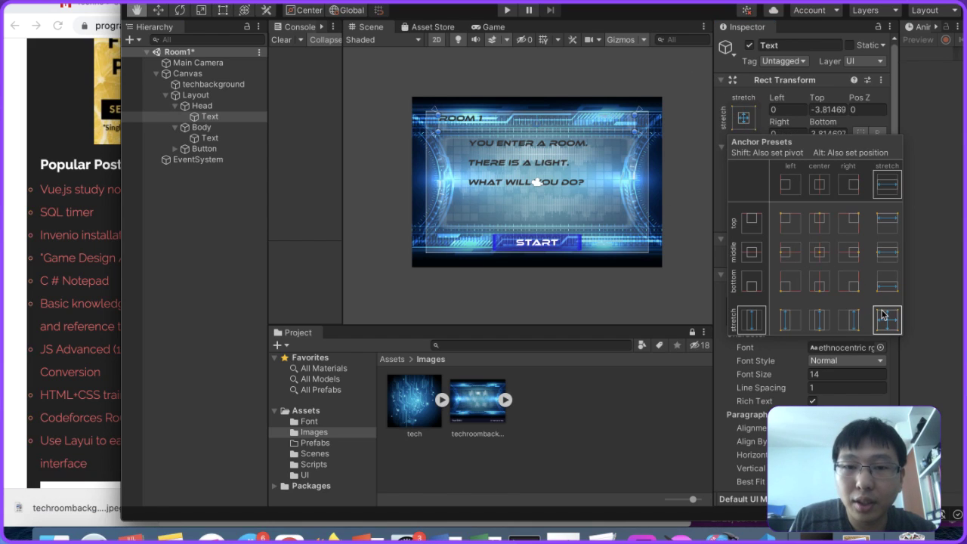
key("shift+alt")
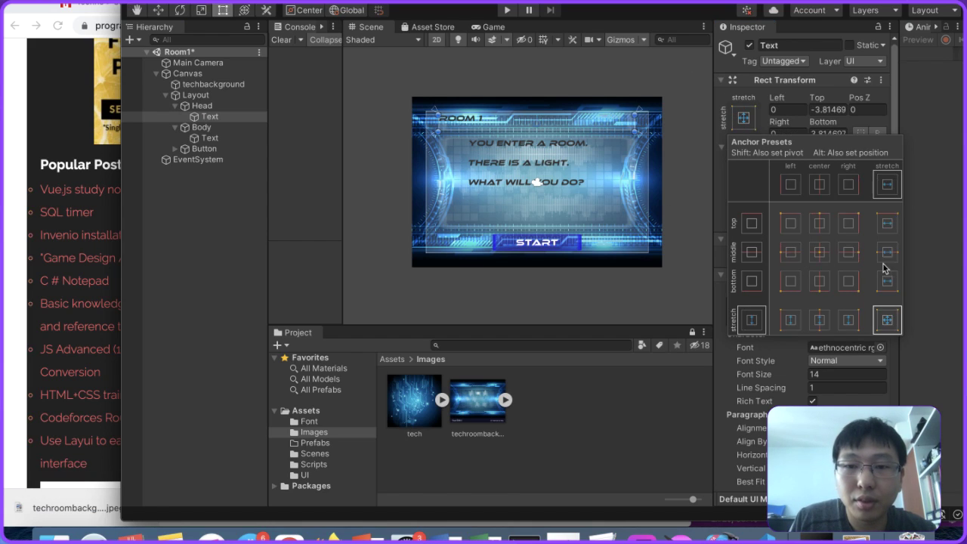
left_click(437, 128)
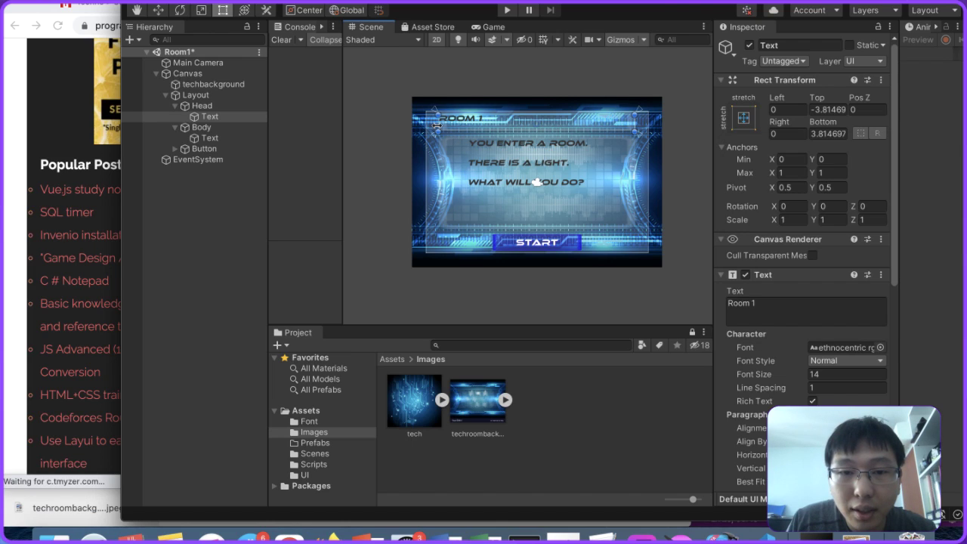
left_click_drag(427, 125, 426, 125)
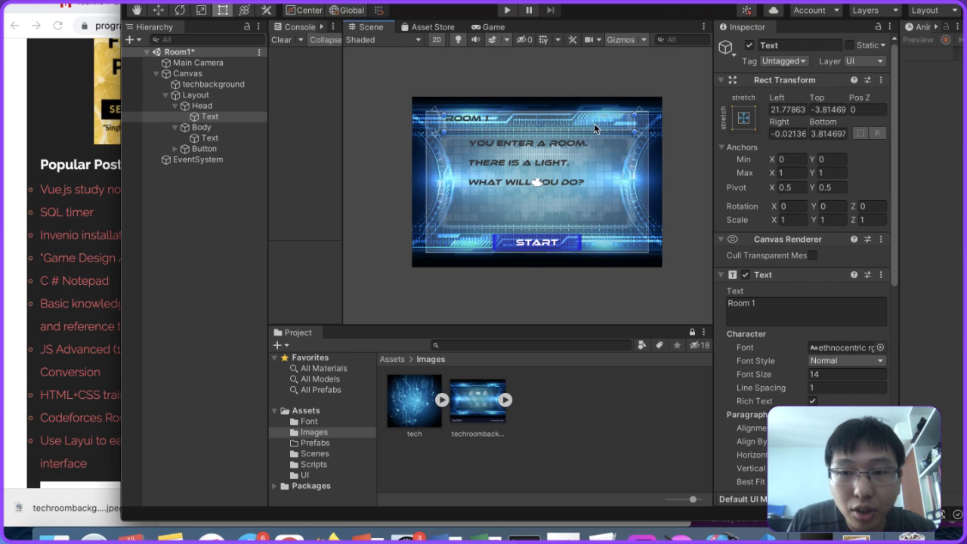
left_click_drag(636, 126, 630, 123)
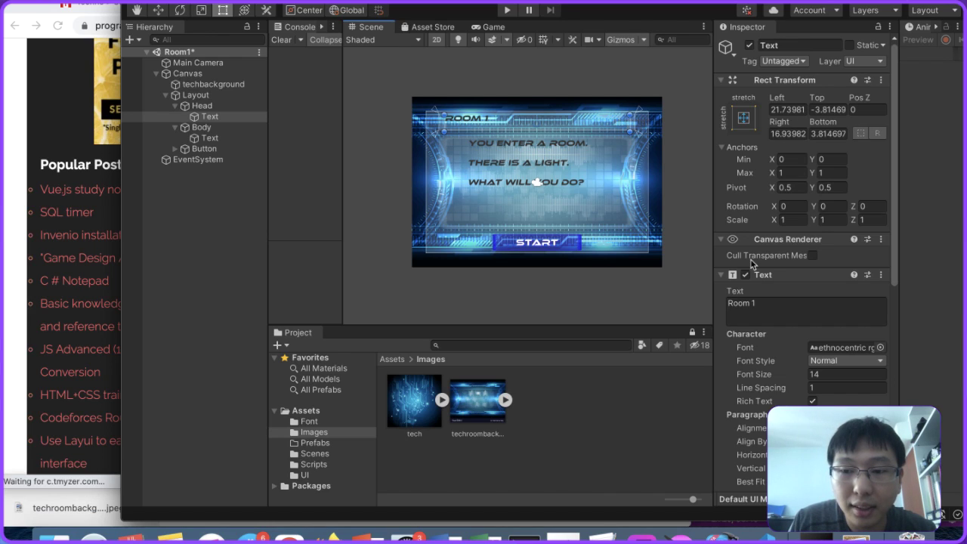
left_click(830, 427)
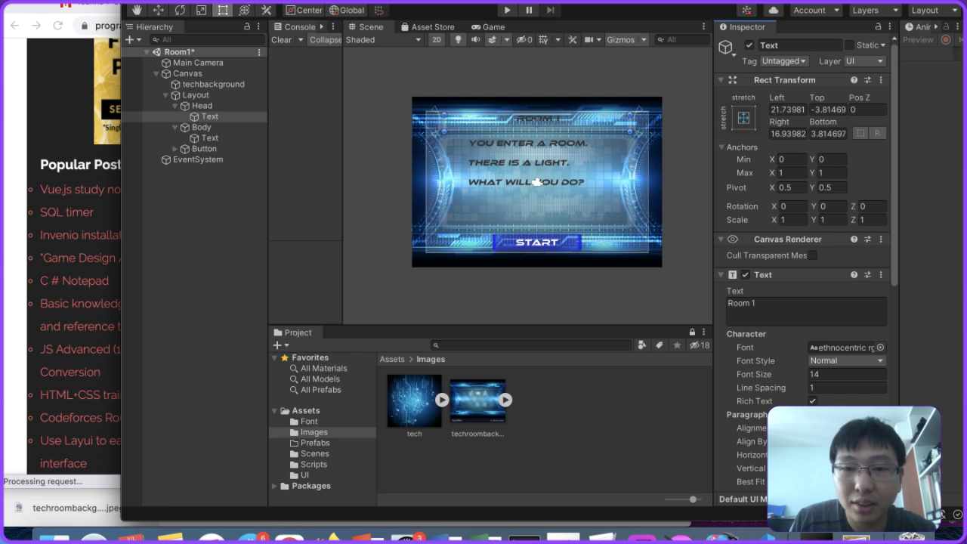
left_click(874, 428)
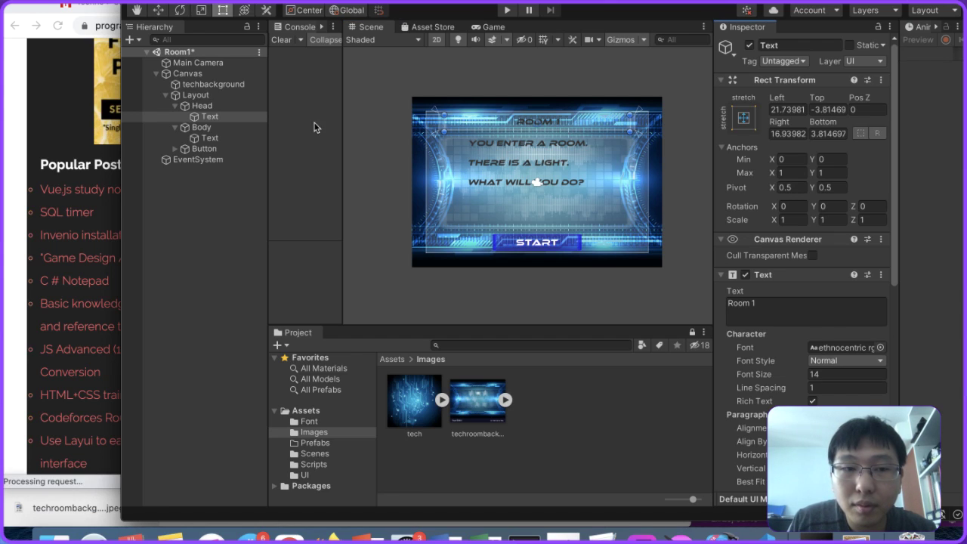
left_click(198, 106)
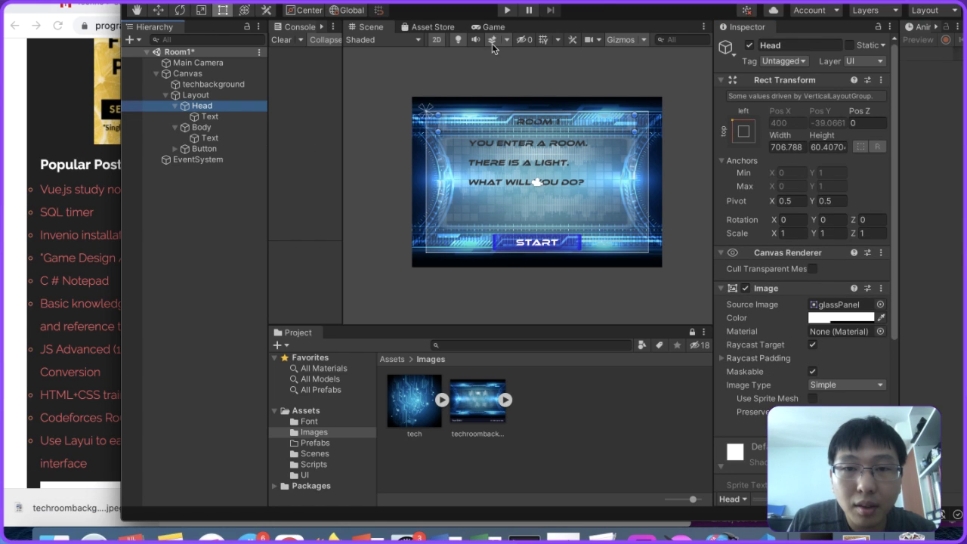
Step: Try metal panel sprites, including the orange one, as Head's Source Image
scroll(491, 130, "up", 5)
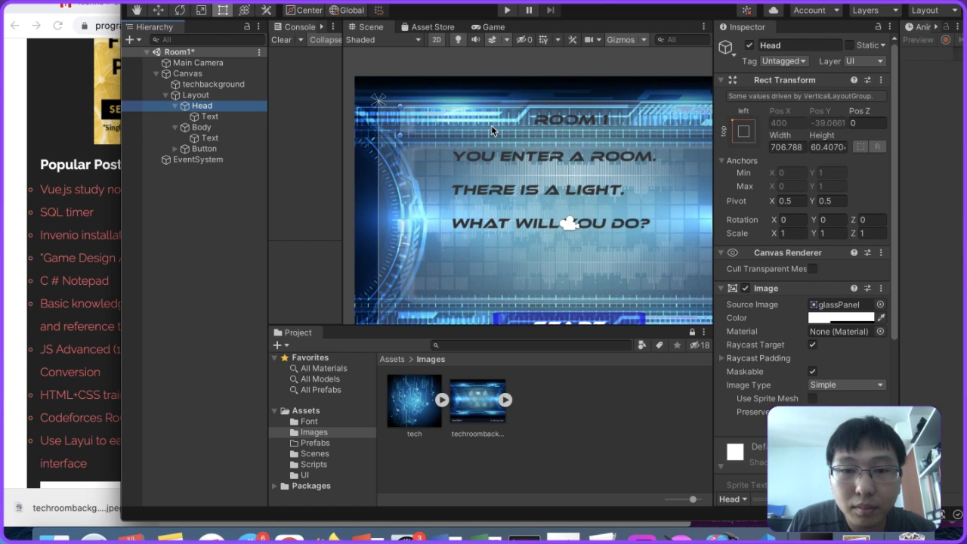
scroll(439, 138, "down", 2)
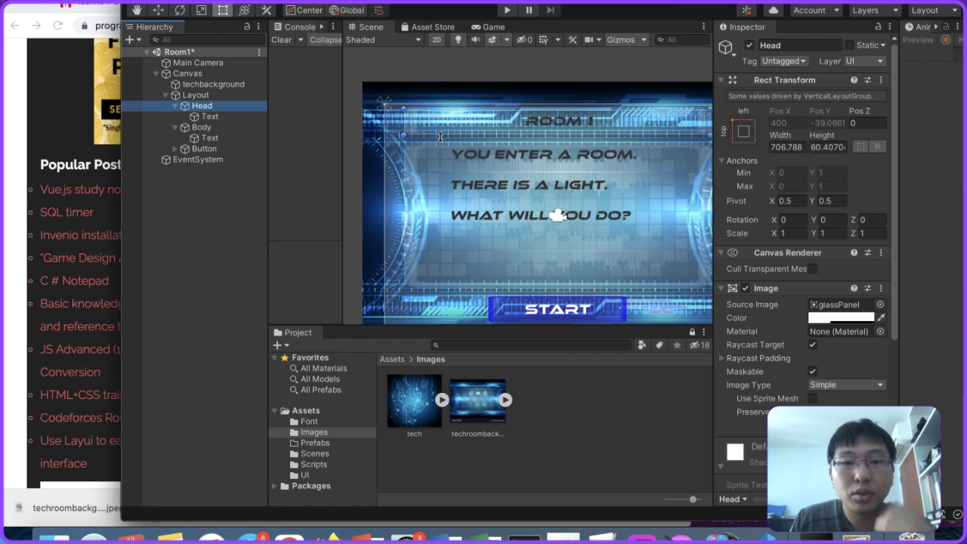
left_click(195, 95)
left_click(202, 105)
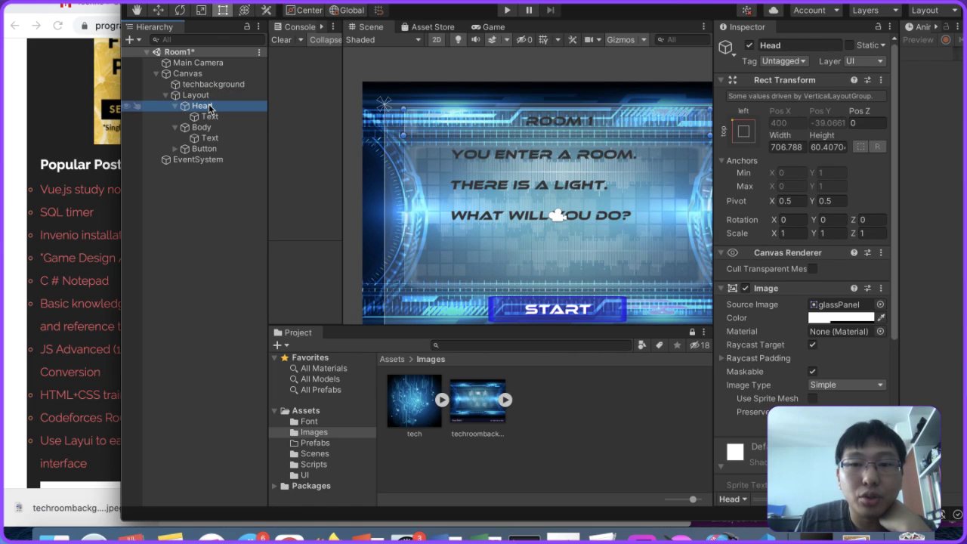
left_click(861, 304)
left_click(881, 304)
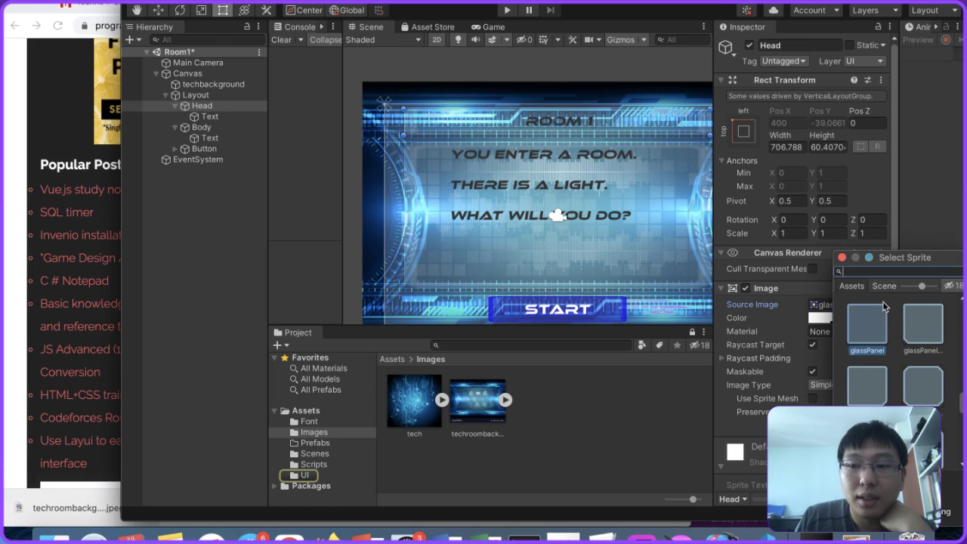
scroll(876, 344, "down", 2)
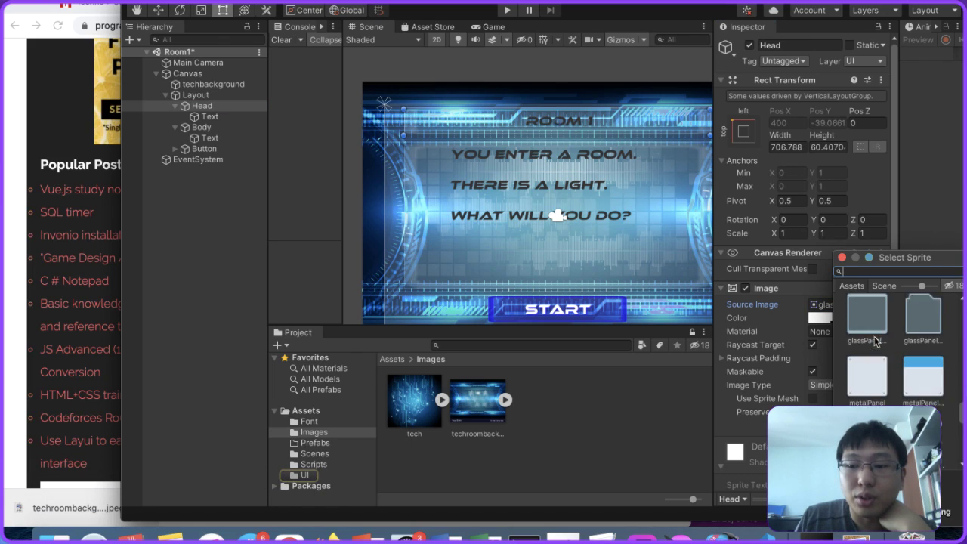
left_click(865, 376)
scroll(865, 376, "down", 3)
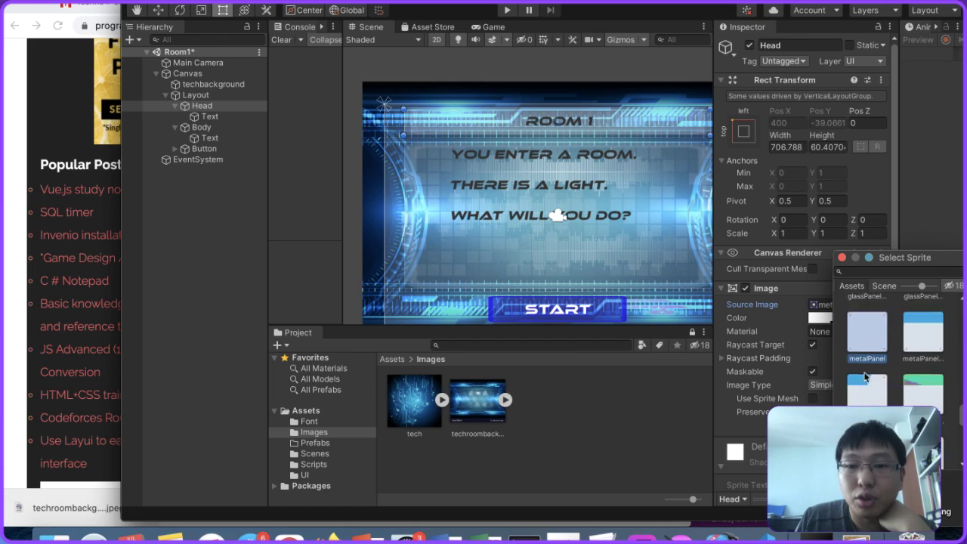
scroll(865, 376, "down", 1)
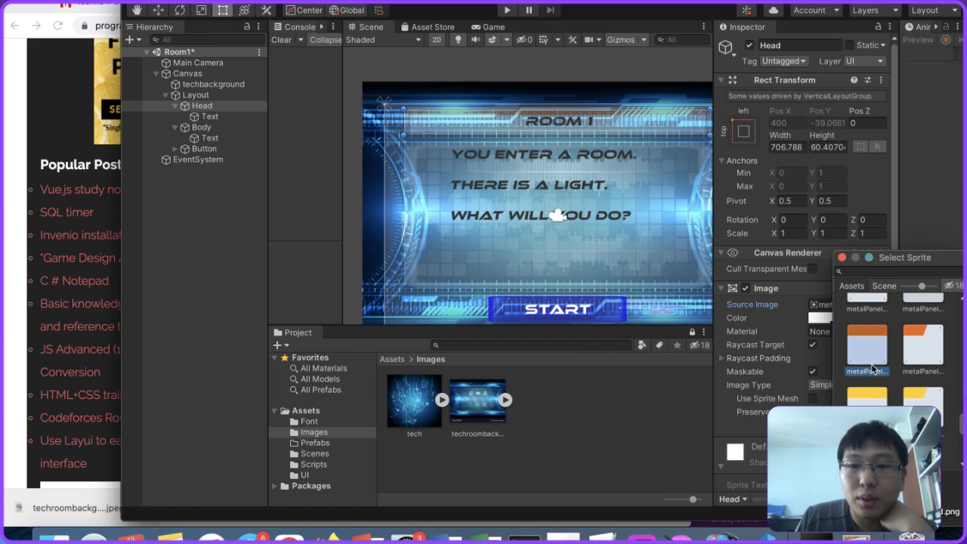
left_click(871, 363)
scroll(871, 364, "down", 1)
scroll(871, 364, "down", 5)
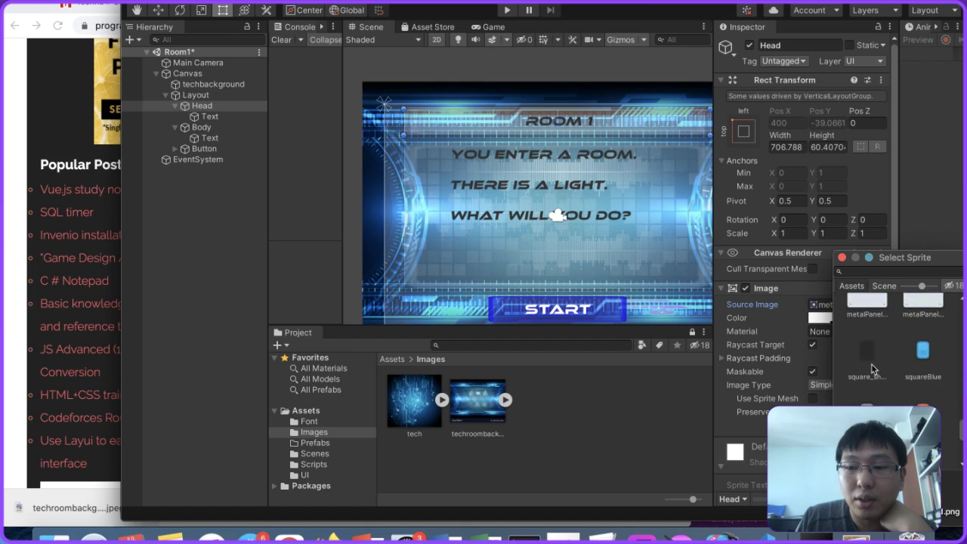
scroll(873, 368, "up", 10)
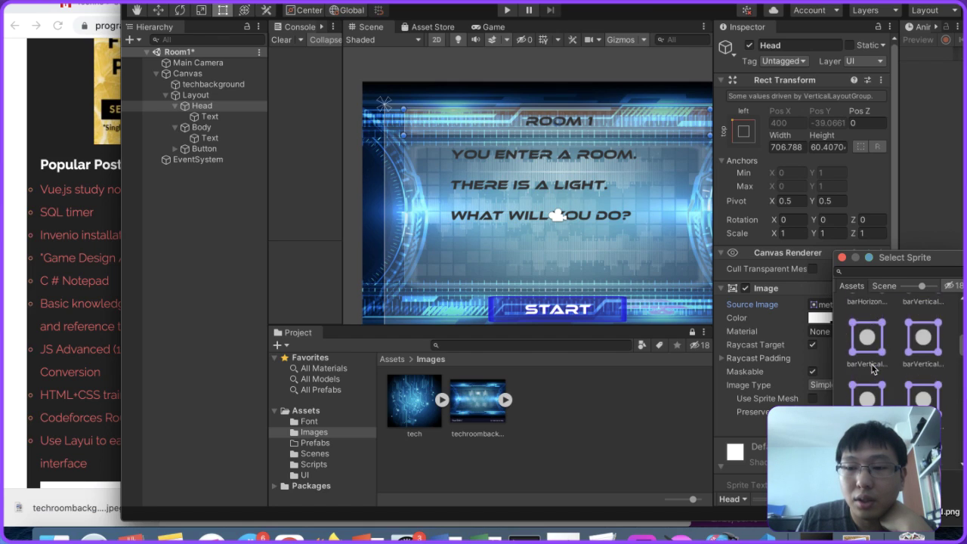
scroll(872, 367, "down", 5)
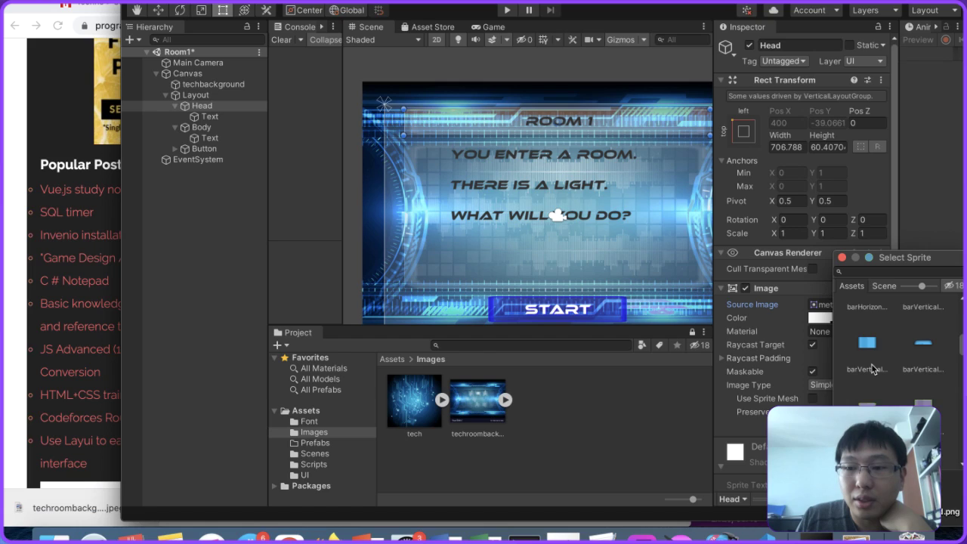
scroll(873, 368, "down", 1)
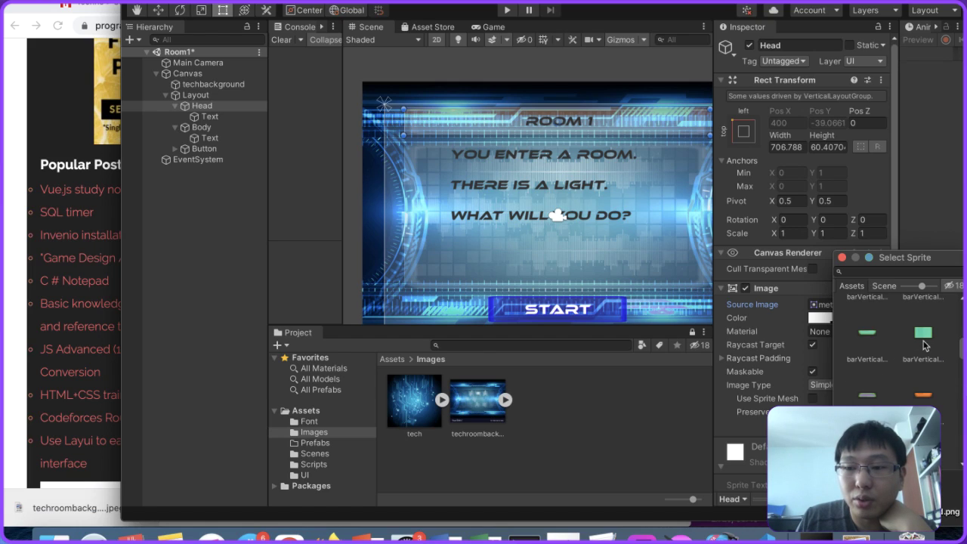
scroll(923, 345, "up", 3)
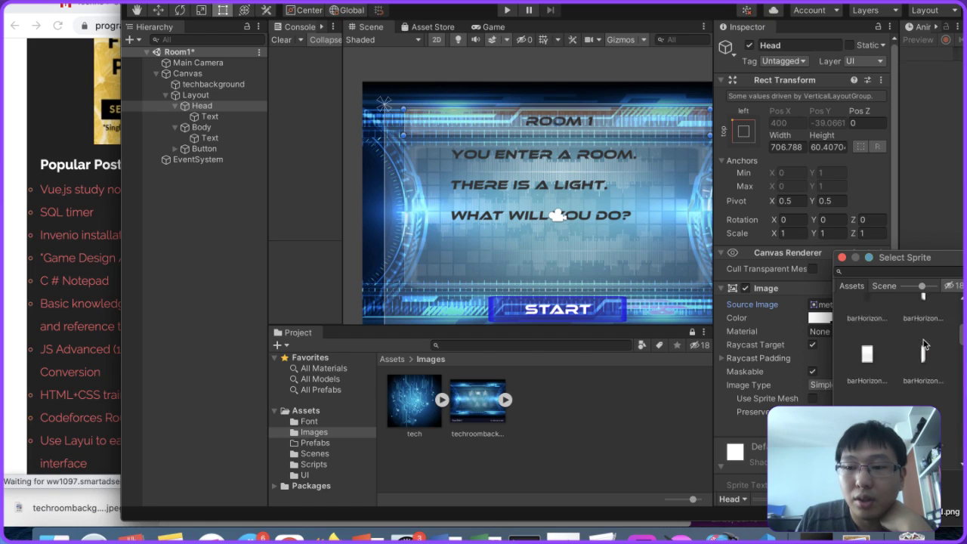
Step: Give Head the blue barHorizontal sprite and set its colour alpha to 255
left_click(923, 348)
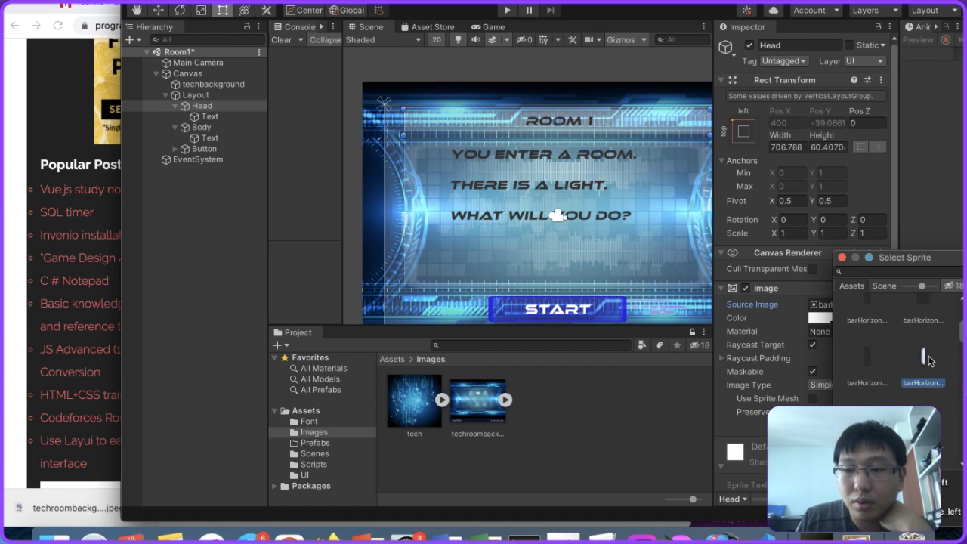
left_click(867, 368)
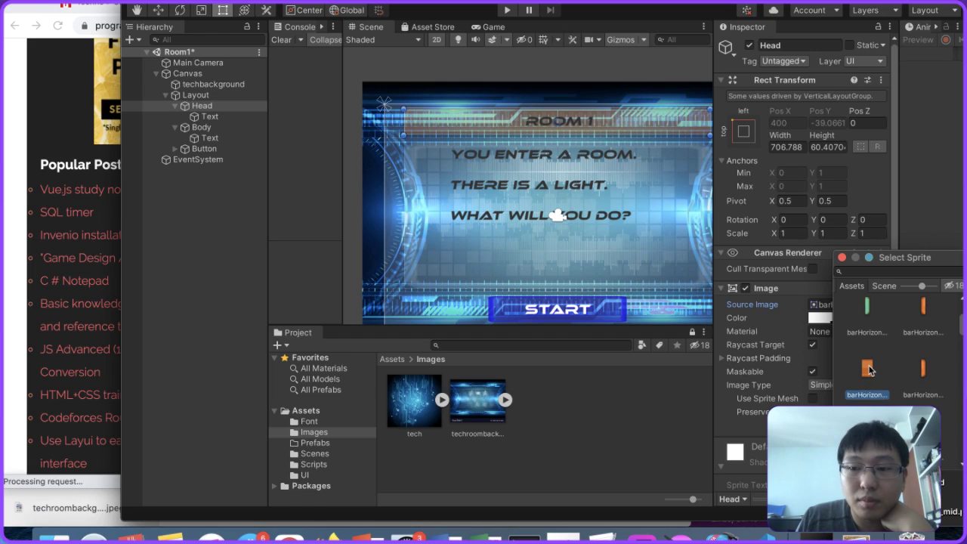
scroll(869, 370, "down", 2)
left_click(920, 330)
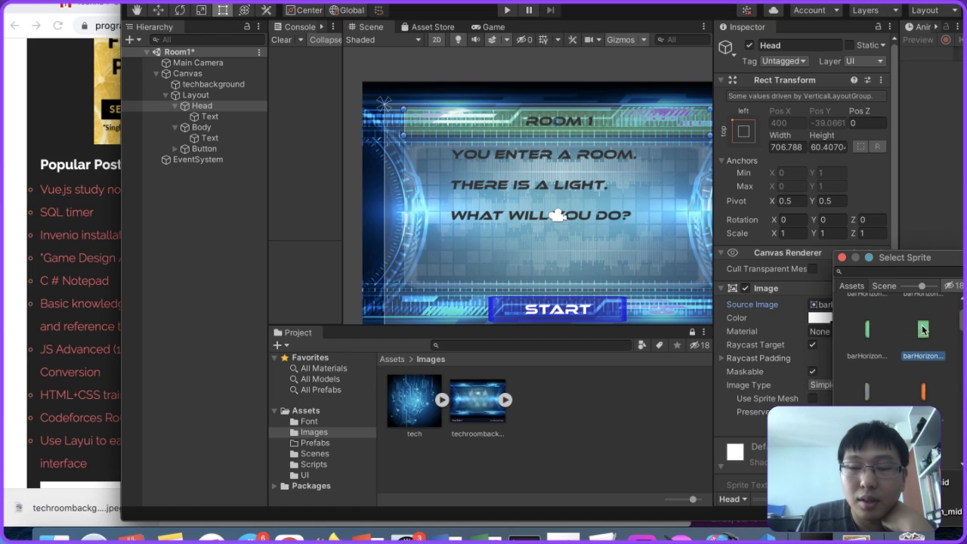
scroll(921, 330, "up", 2)
left_click(871, 337)
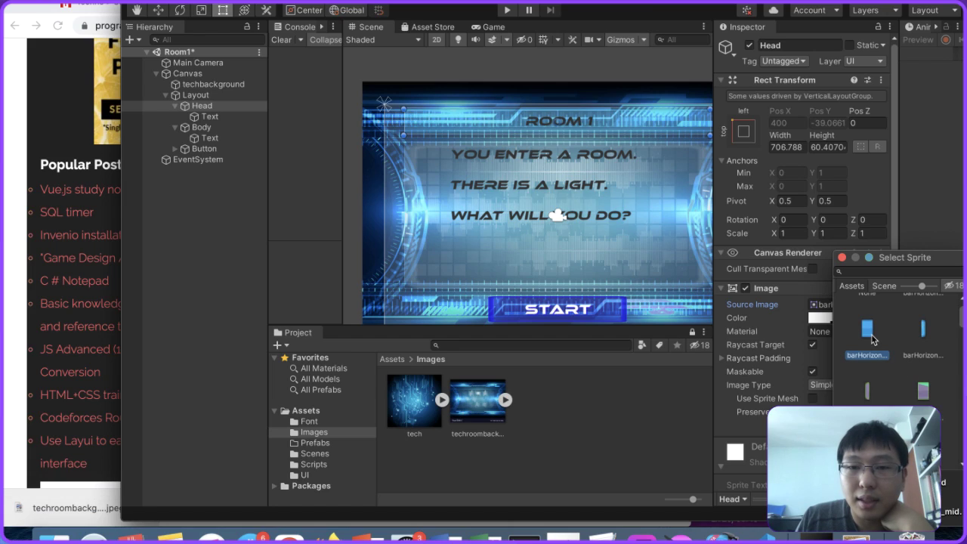
scroll(871, 339, "up", 1)
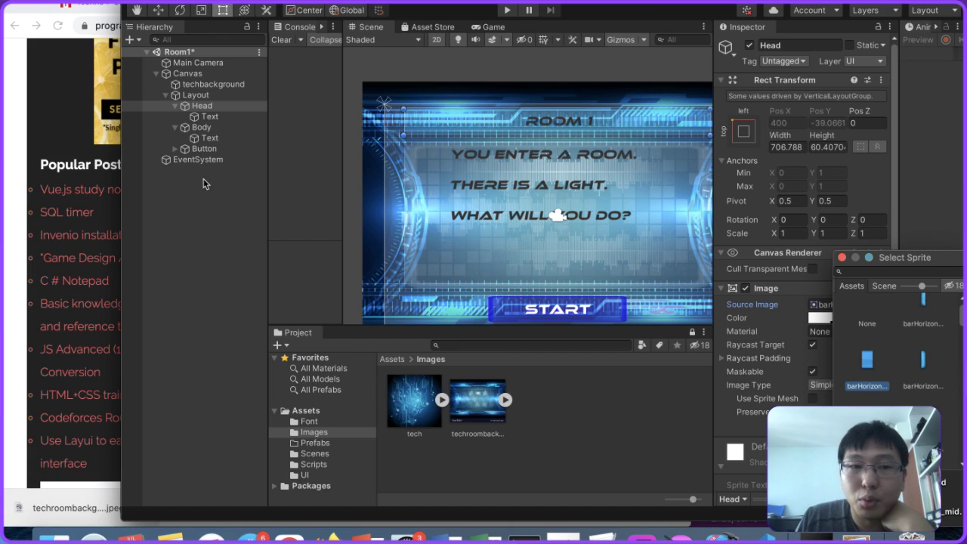
left_click(202, 106)
left_click(842, 319)
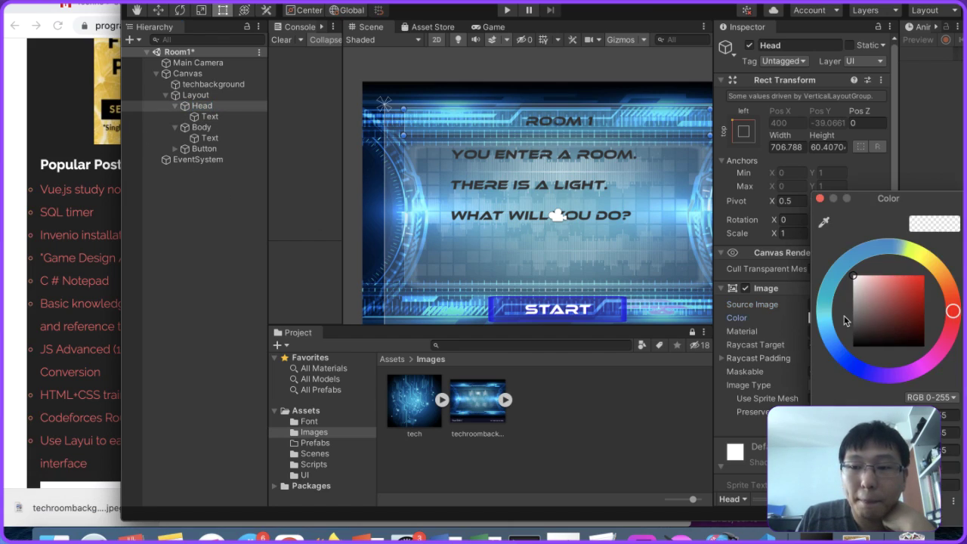
type("255")
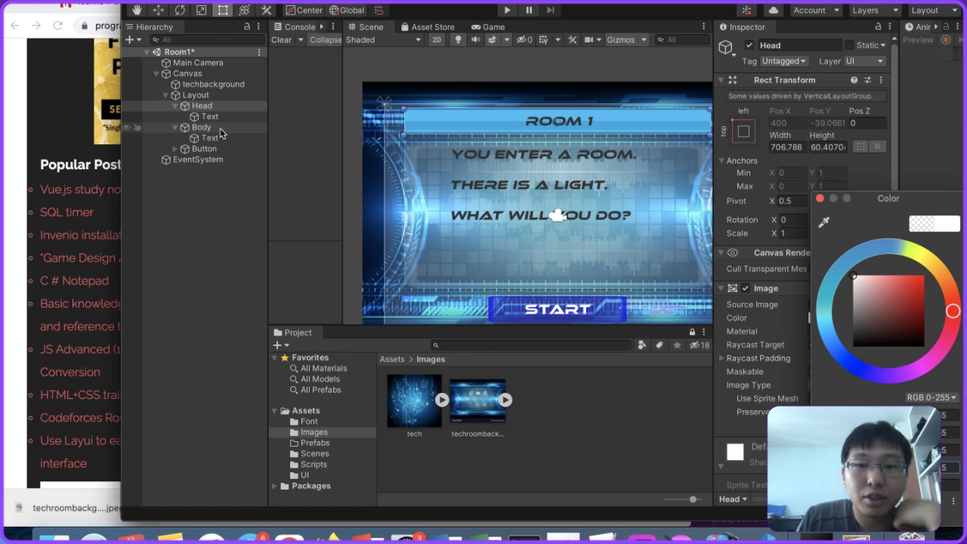
Step: Select Body and browse the sprites for its Source Image
left_click(203, 127)
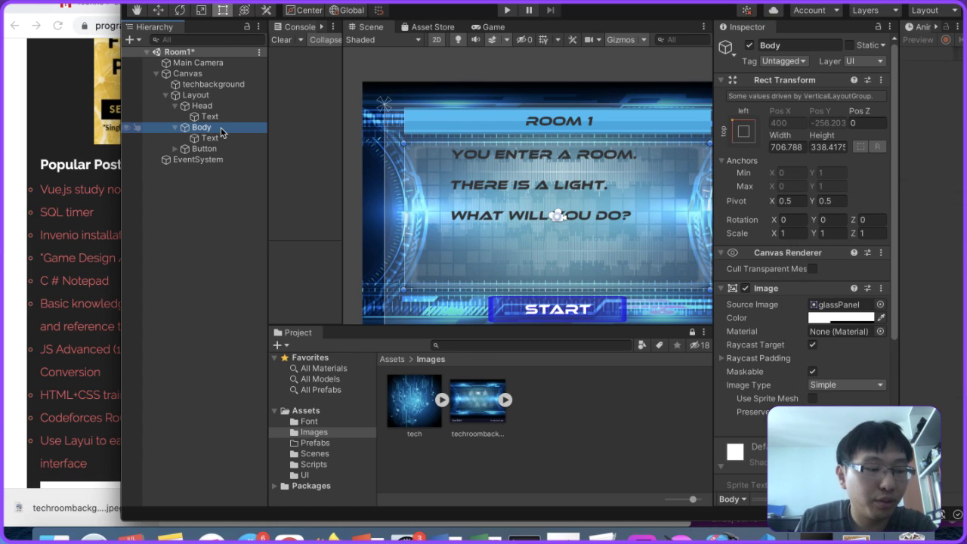
key("ctrl+Right")
key("ctrl+Left")
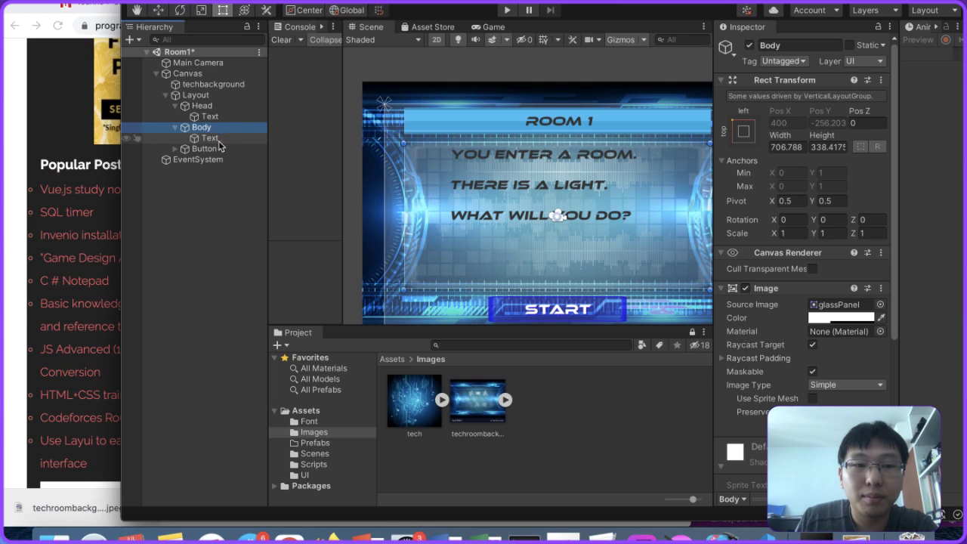
left_click_drag(215, 150, 225, 131)
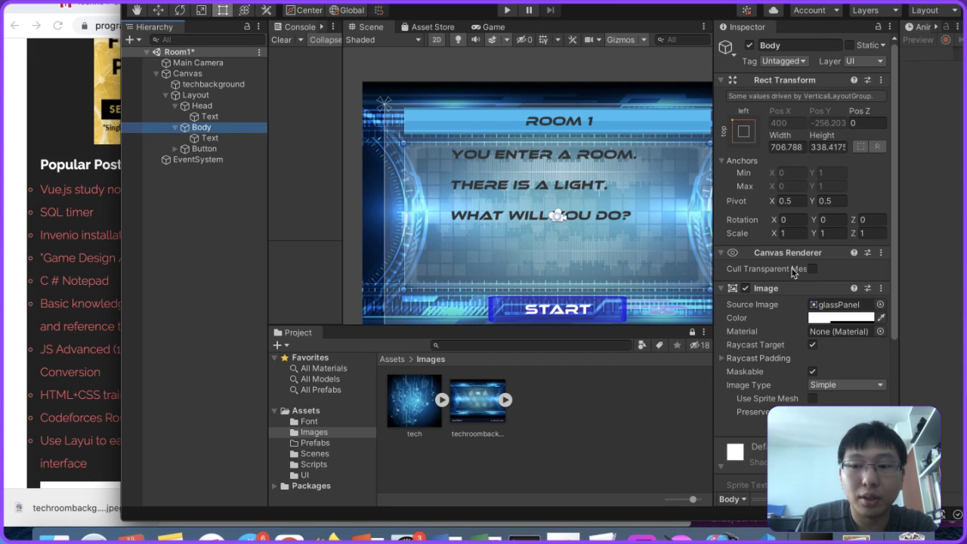
left_click(880, 304)
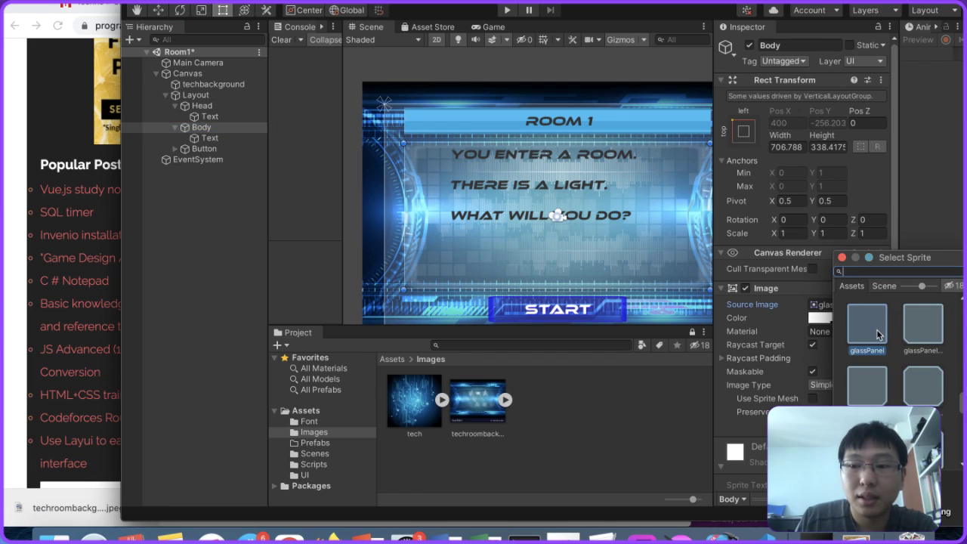
scroll(881, 325, "up", 5)
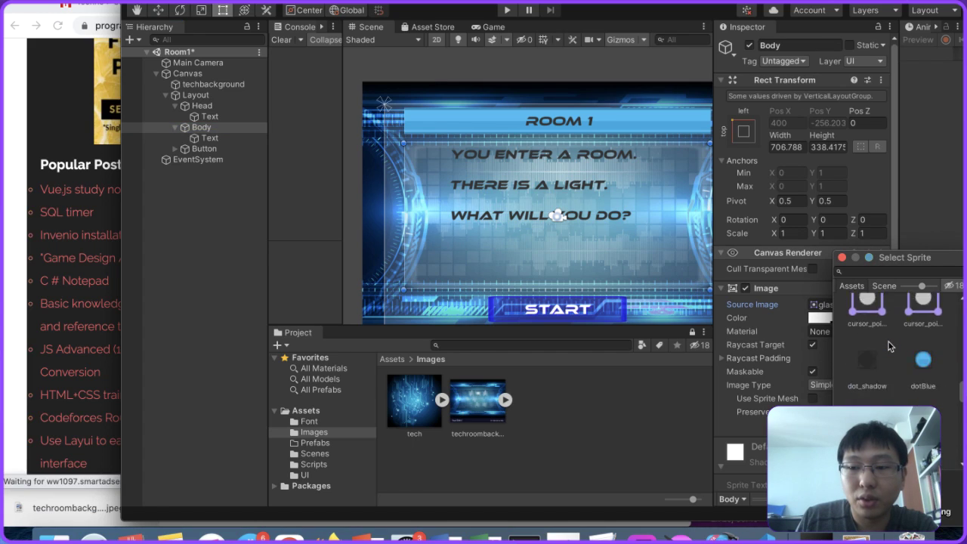
scroll(890, 345, "up", 2)
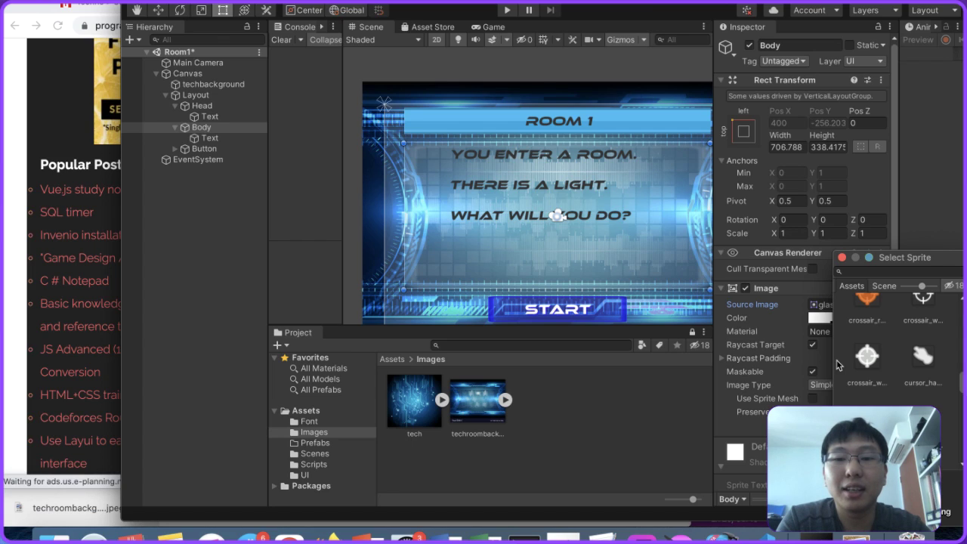
scroll(837, 366, "up", 5)
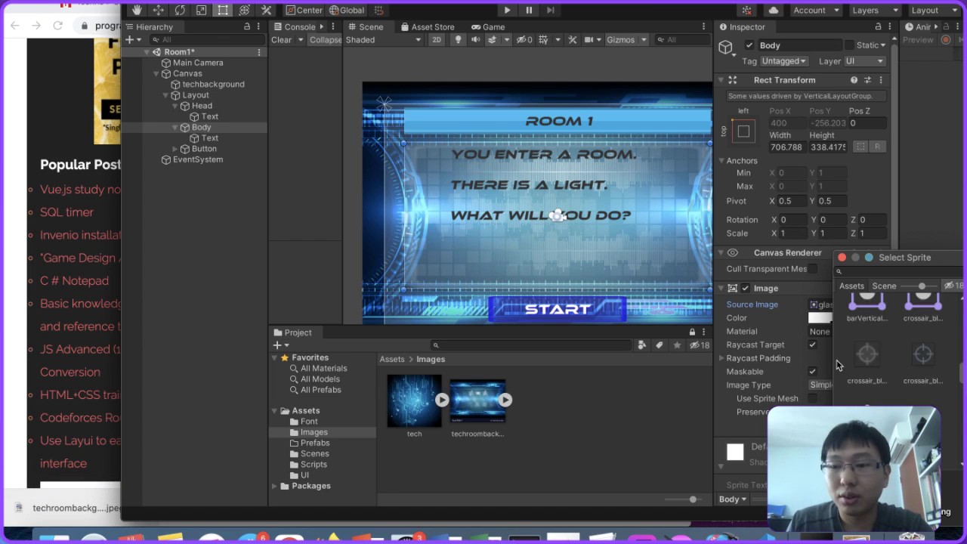
scroll(837, 366, "down", 4)
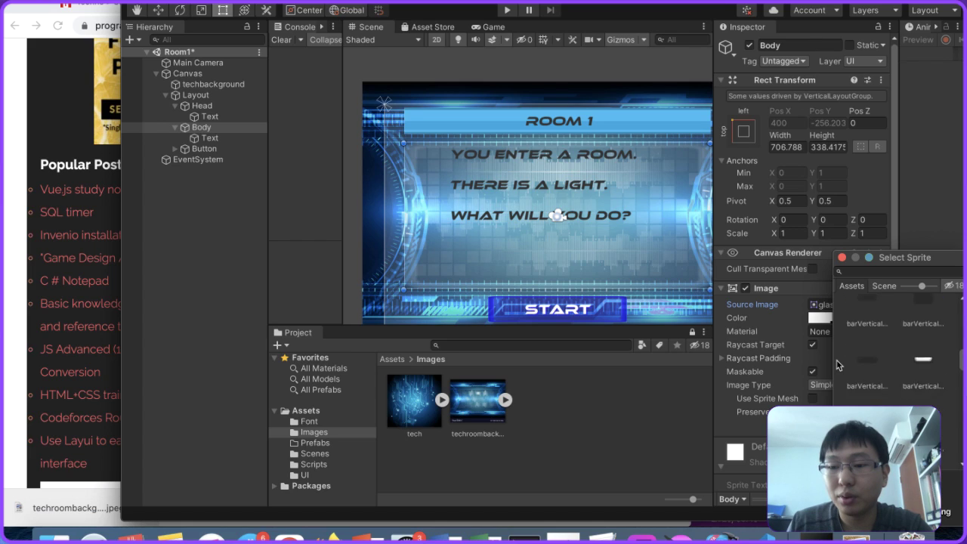
scroll(837, 366, "down", 3)
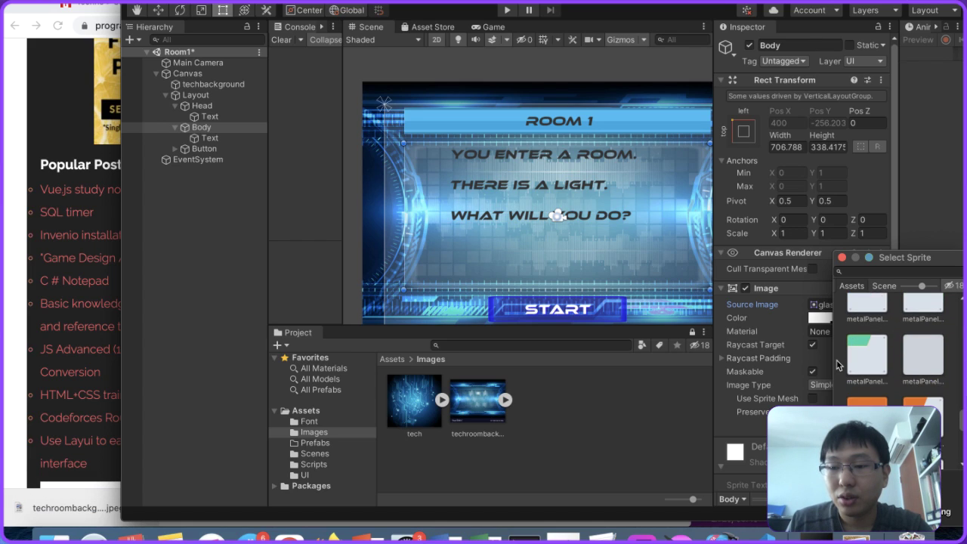
Step: Give Body the plain grey metalPanel sprite and raise its colour alpha
left_click(885, 403)
left_click(929, 370)
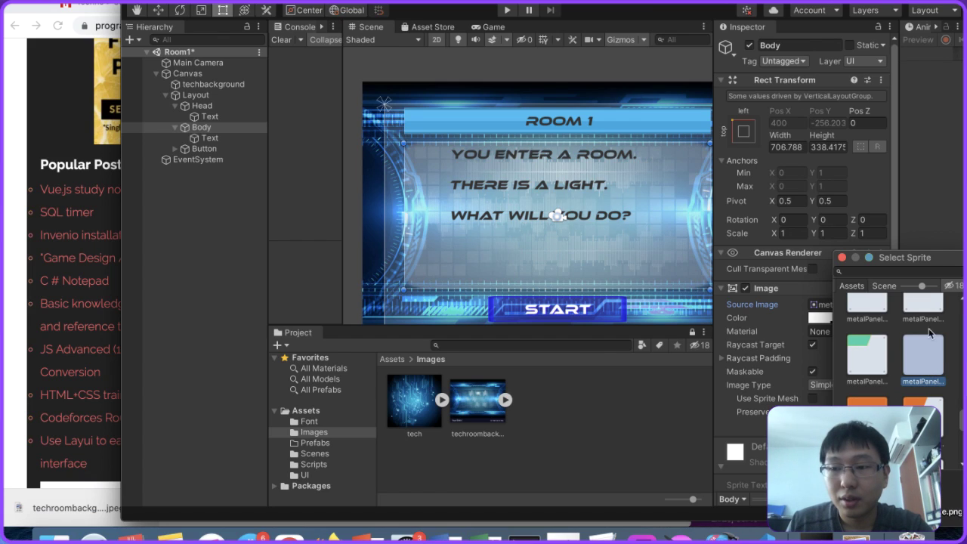
scroll(933, 314, "up", 1)
left_click(934, 314)
scroll(926, 347, "down", 3)
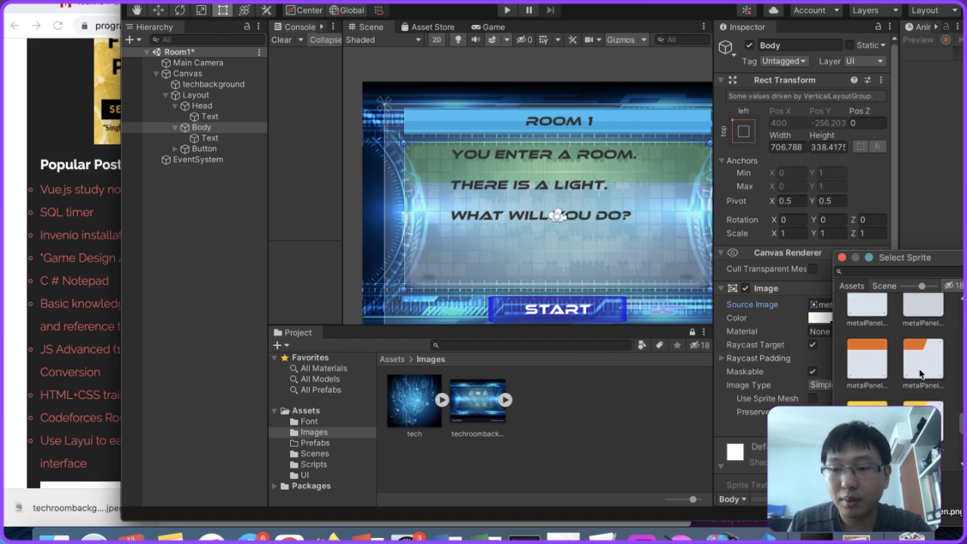
left_click(923, 366)
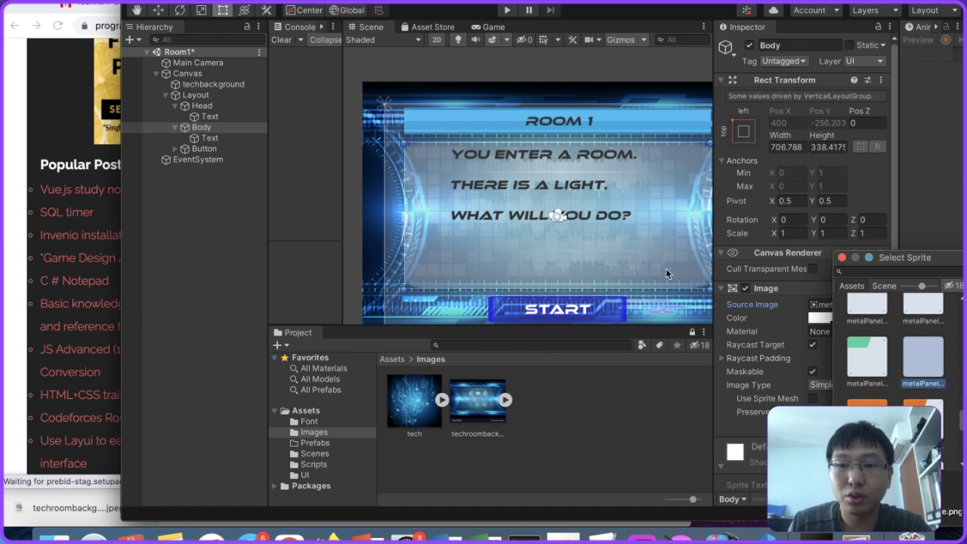
left_click(230, 129)
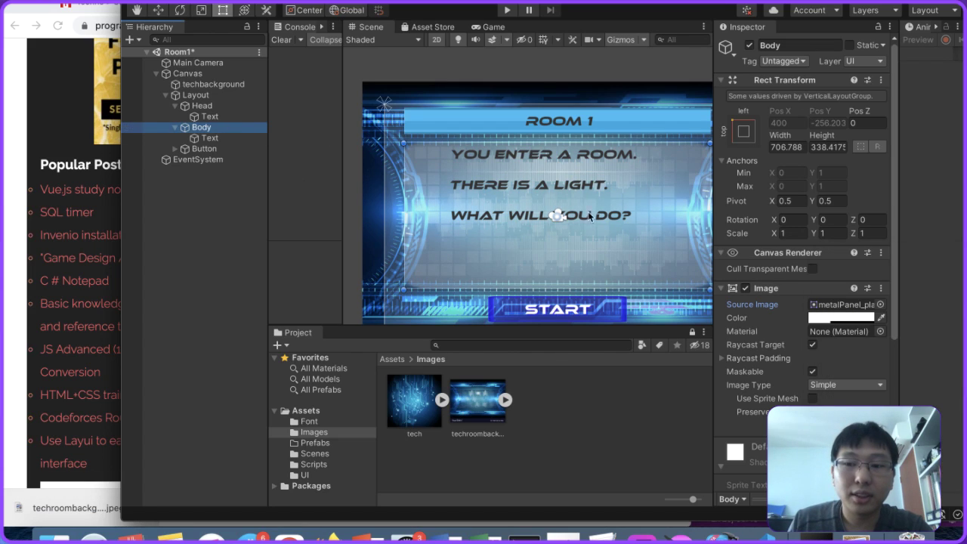
left_click(831, 318)
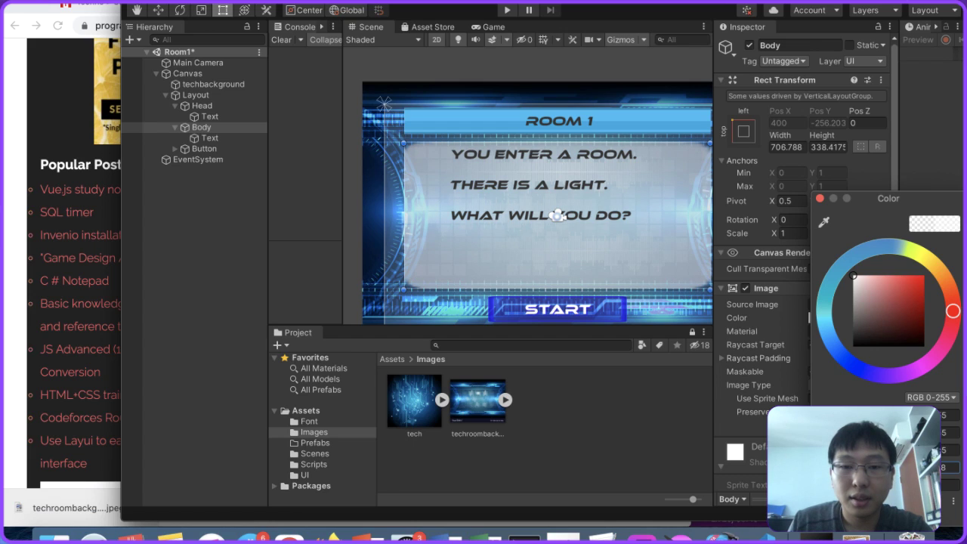
left_click(207, 138)
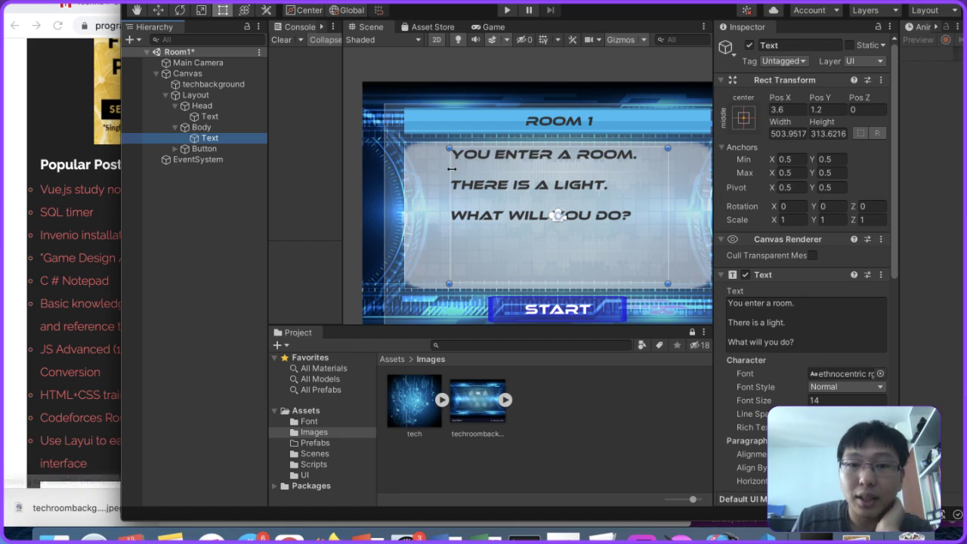
Step: Widen the story text box to the panel edges, about 688×314, and set its font to Arial
left_click_drag(449, 173, 413, 173)
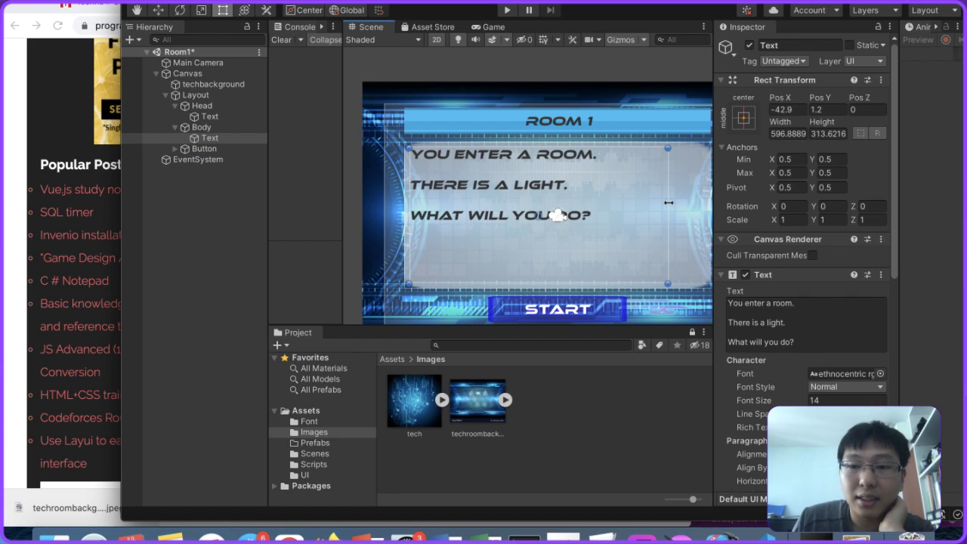
left_click_drag(671, 203, 708, 200)
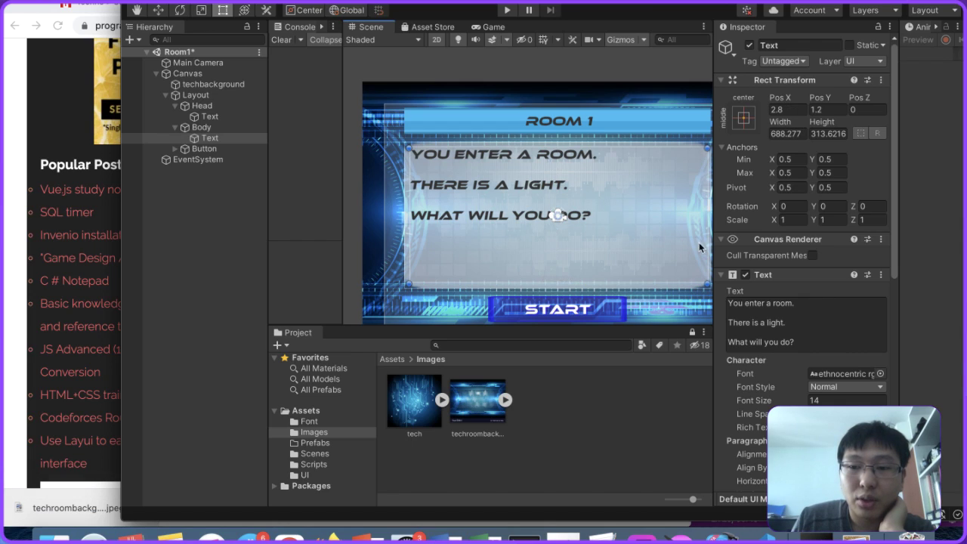
left_click(880, 373)
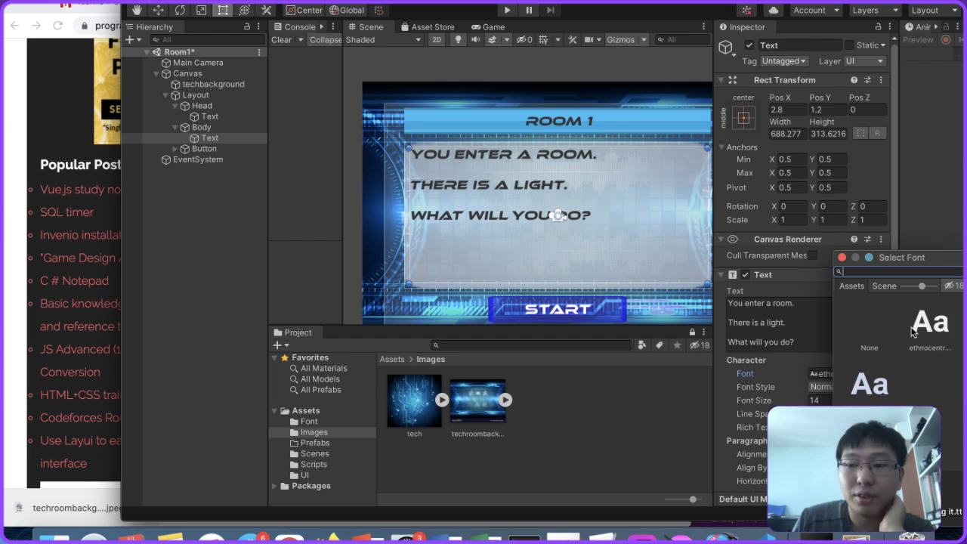
double_click(869, 384)
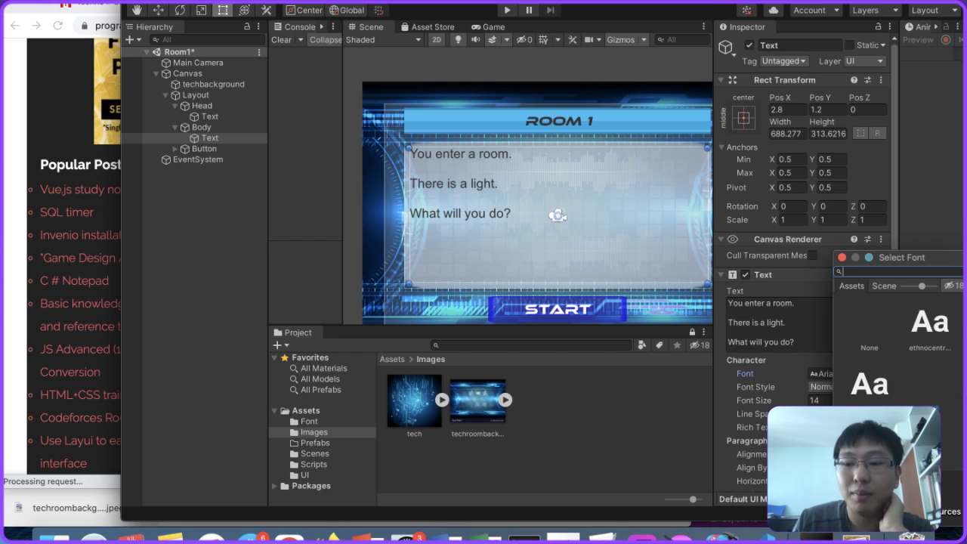
left_click(4, 327)
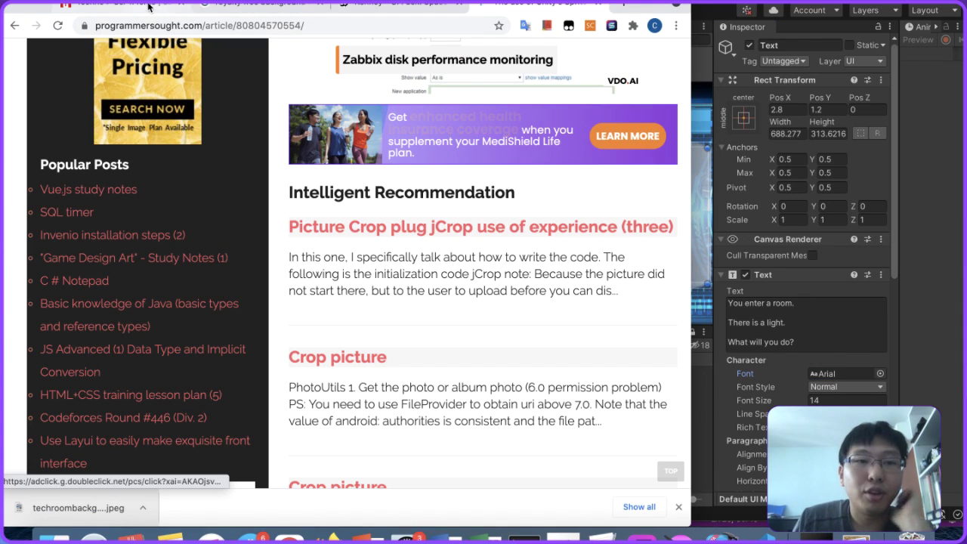
Step: Browse dafont's Sci-fi, School script, Retro and Western font listings, ending on Fancy > Western
key("ctrl+Tab")
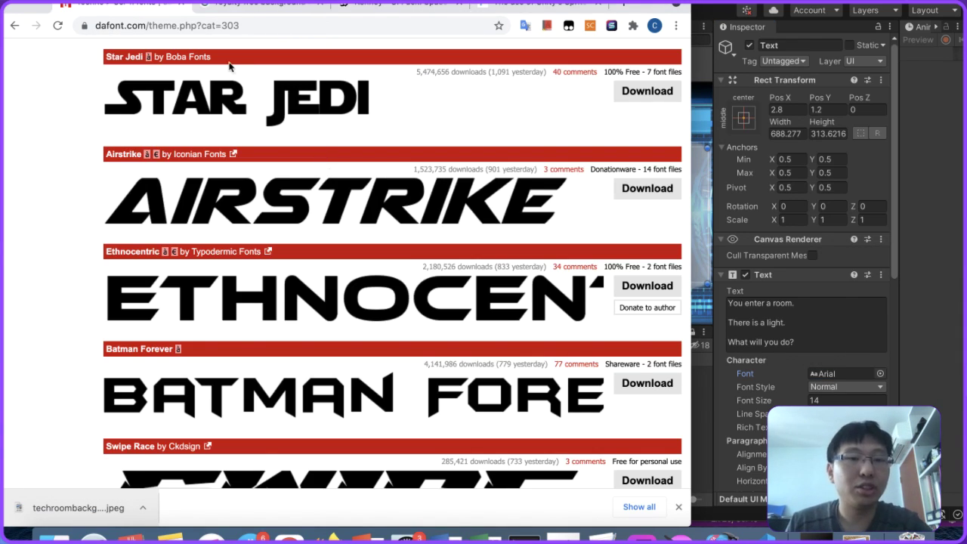
scroll(274, 264, "up", 2)
scroll(274, 265, "down", 15)
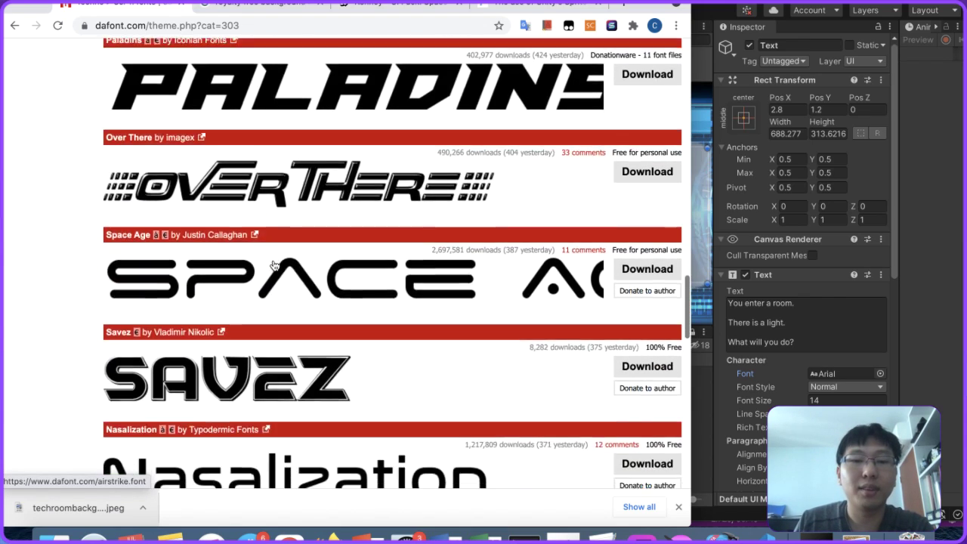
scroll(275, 264, "down", 12)
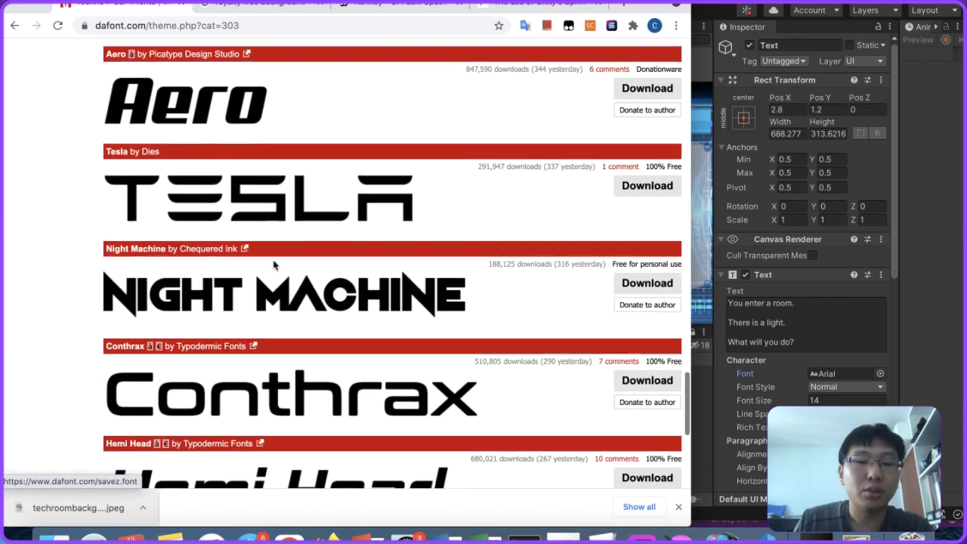
scroll(274, 264, "up", 20)
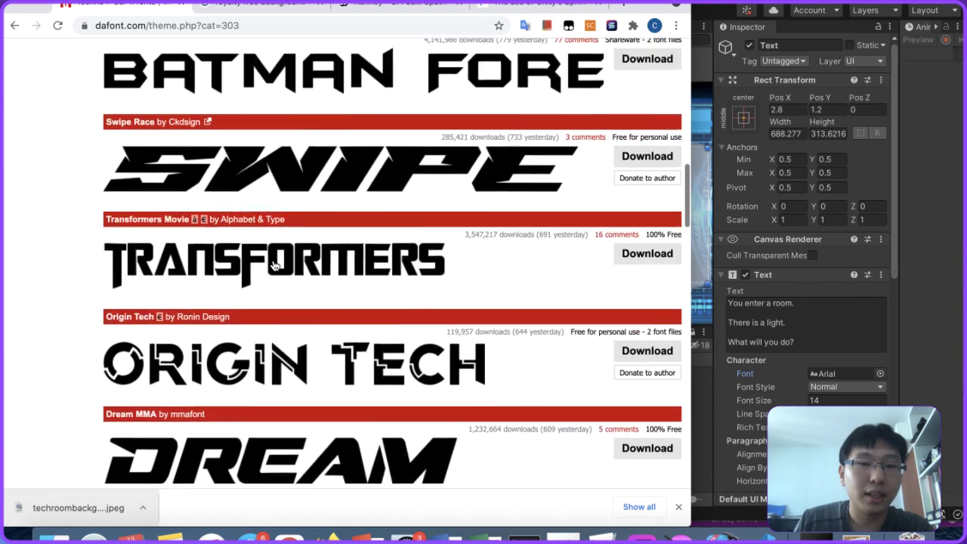
scroll(275, 265, "up", 1)
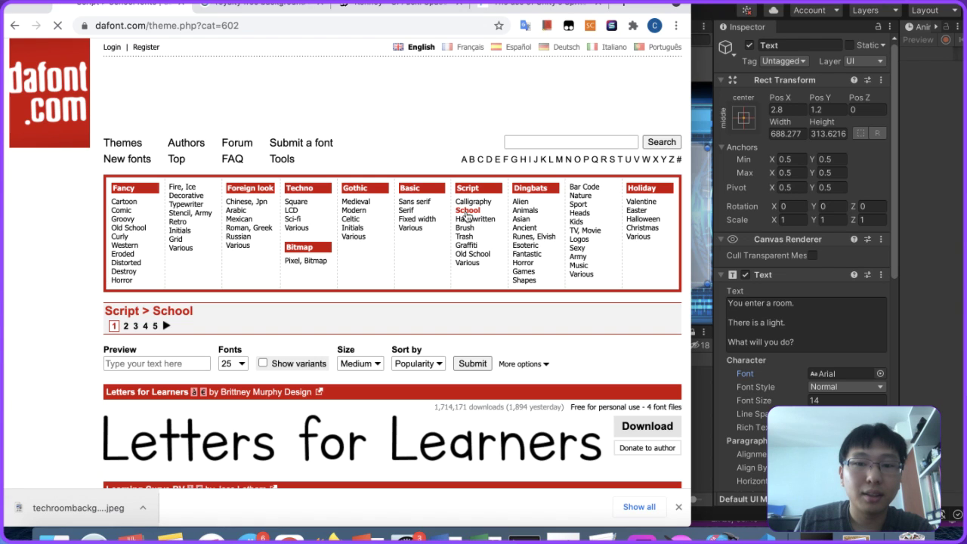
scroll(467, 216, "down", 2)
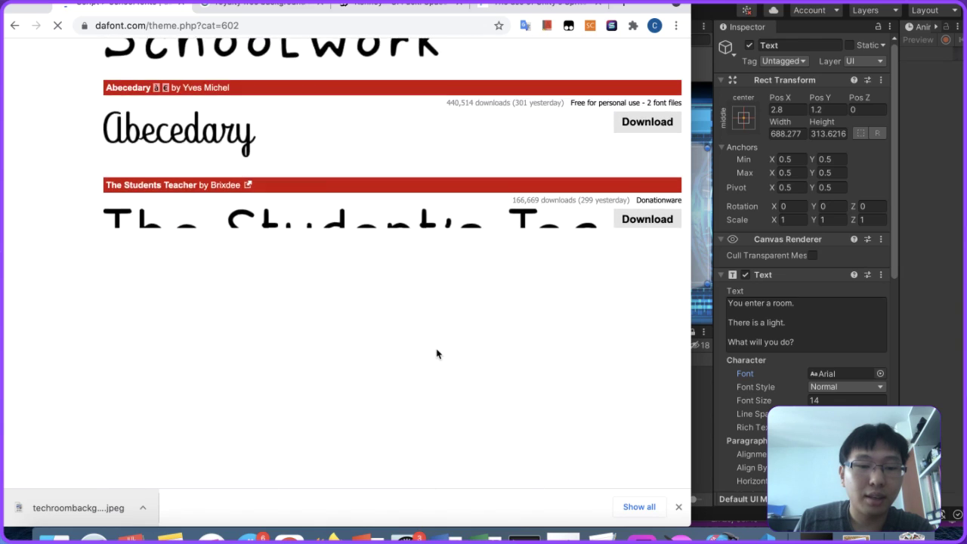
scroll(436, 354, "down", 2)
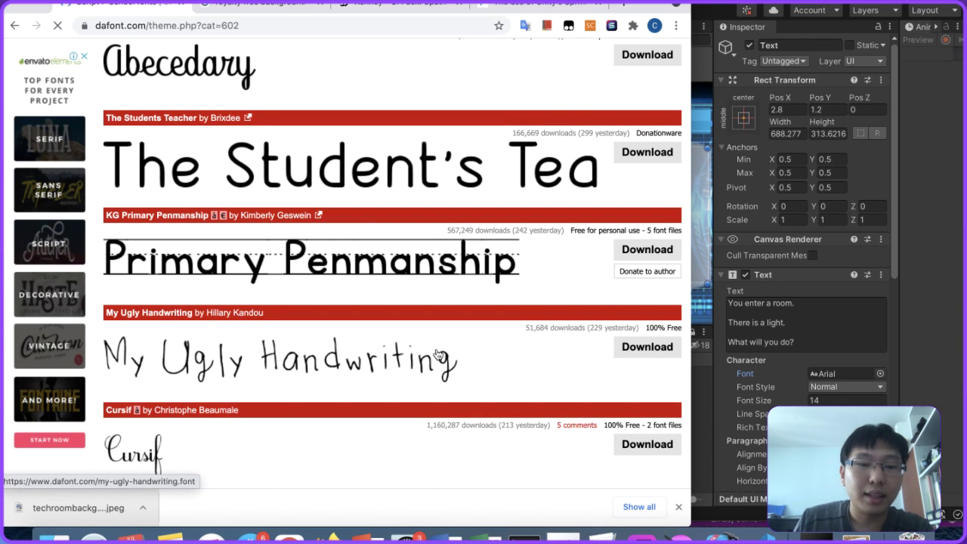
scroll(436, 353, "down", 10)
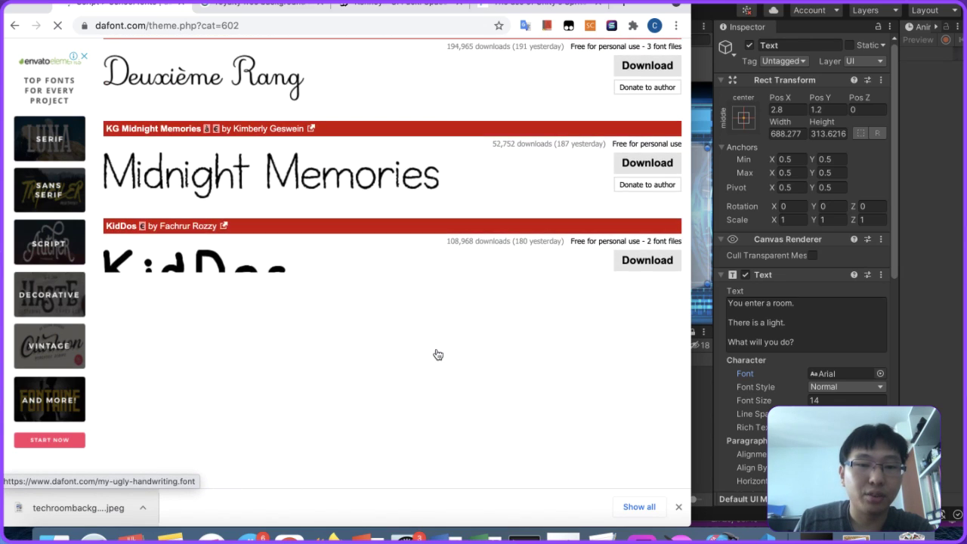
scroll(436, 354, "down", 10)
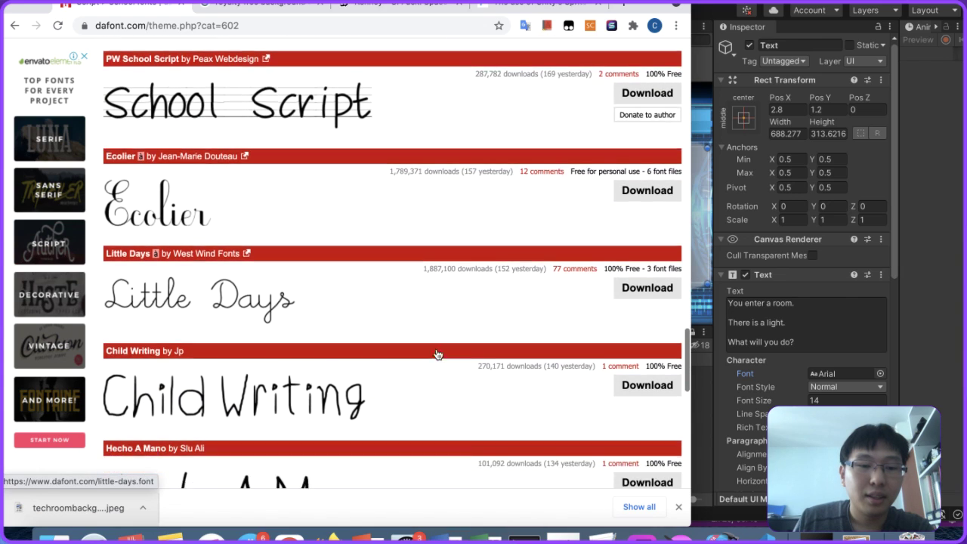
scroll(436, 353, "down", 10)
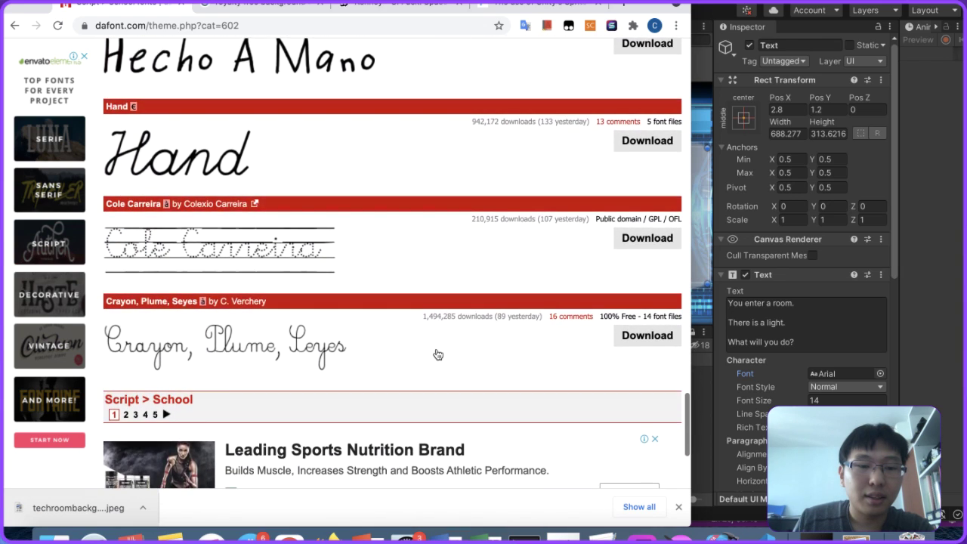
scroll(437, 354, "down", 1)
scroll(437, 354, "up", 3)
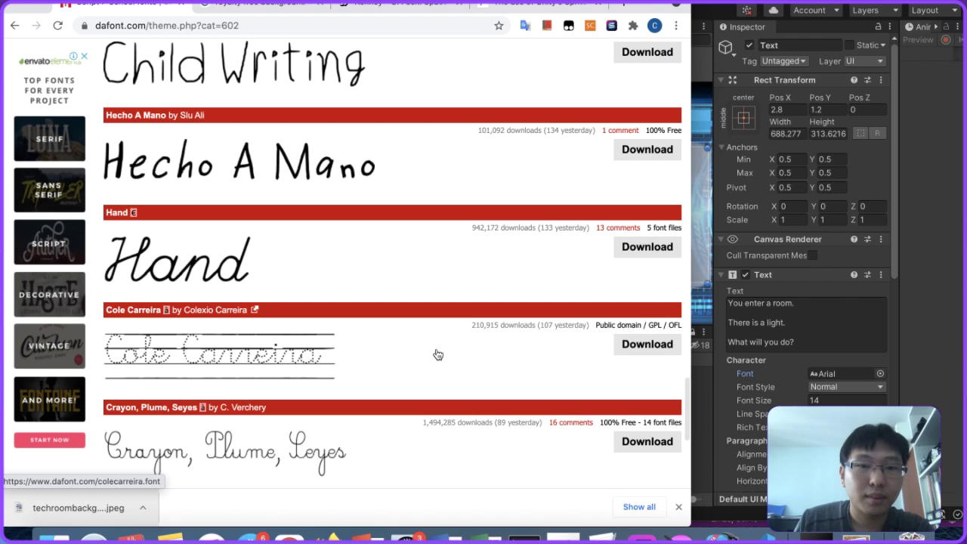
scroll(437, 354, "up", 20)
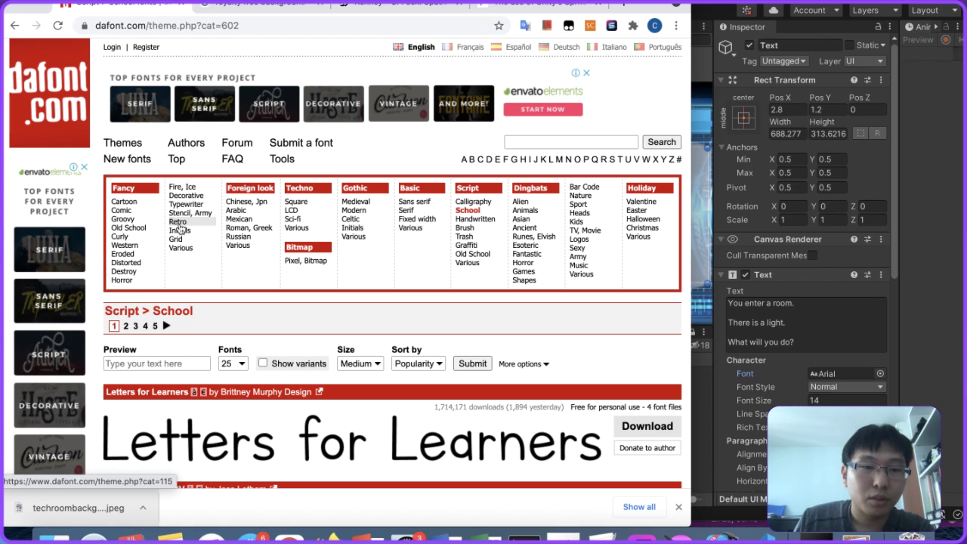
scroll(180, 228, "down", 10)
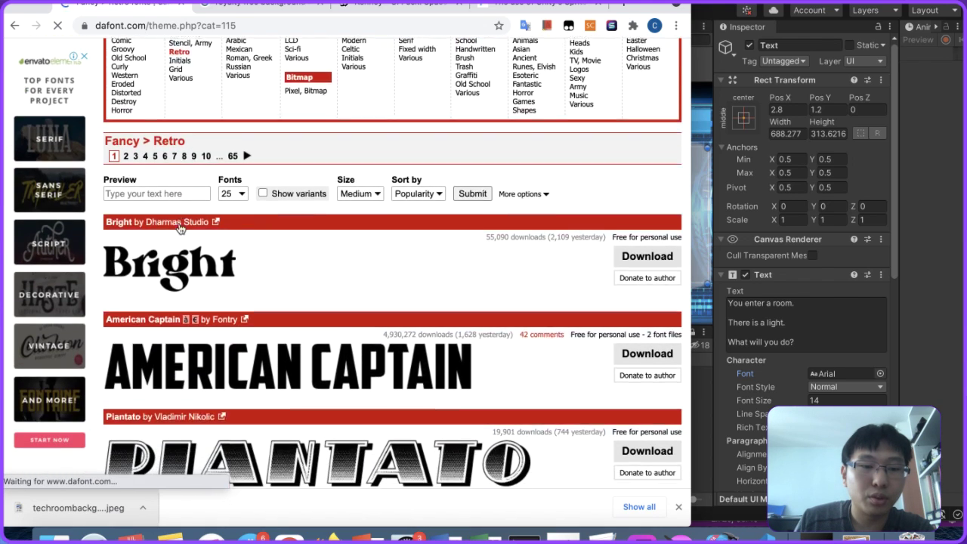
scroll(180, 229, "down", 7)
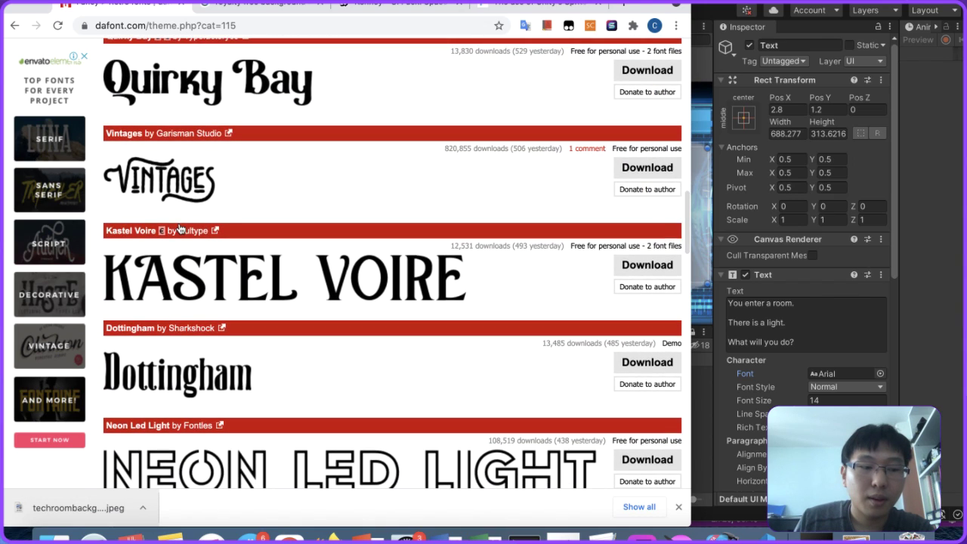
key("ctrl+Right")
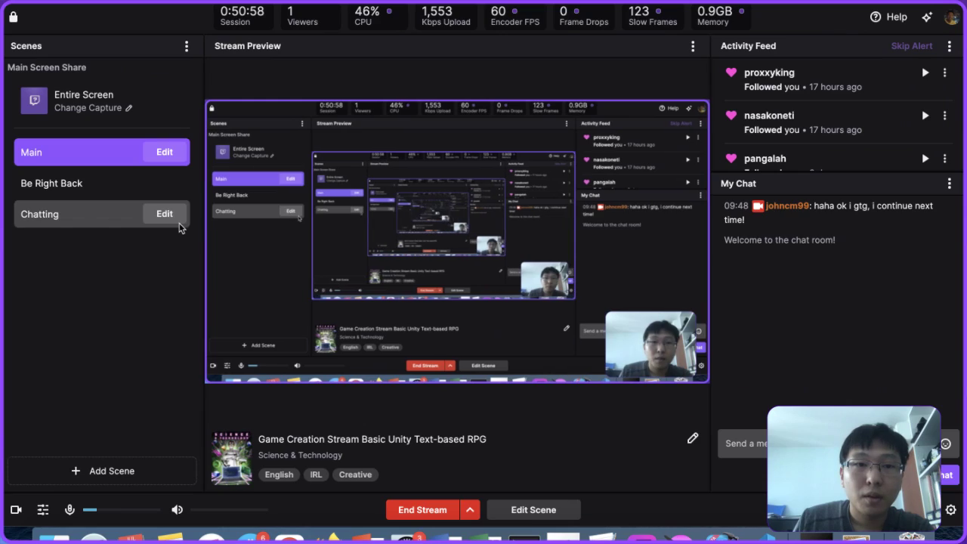
key("ctrl+Left")
scroll(367, 301, "down", 5)
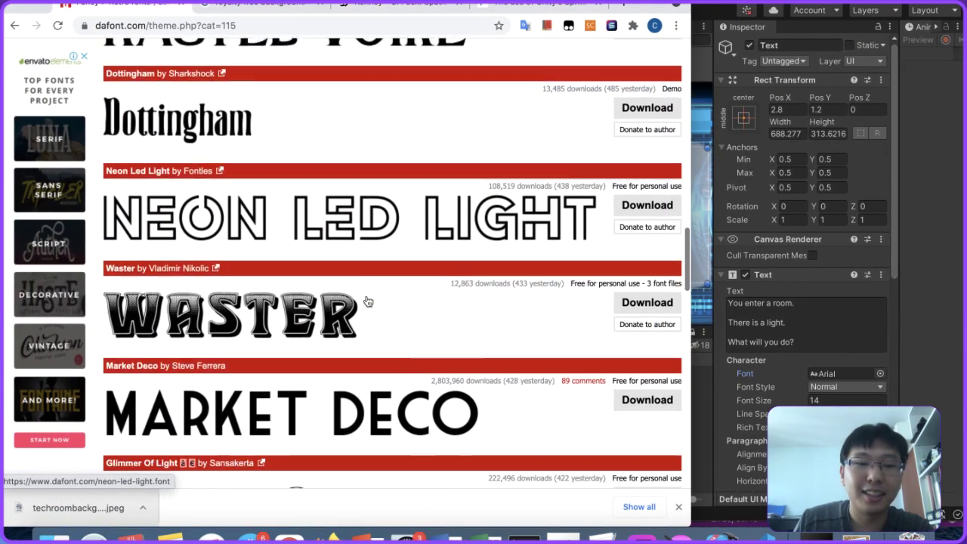
scroll(367, 302, "down", 5)
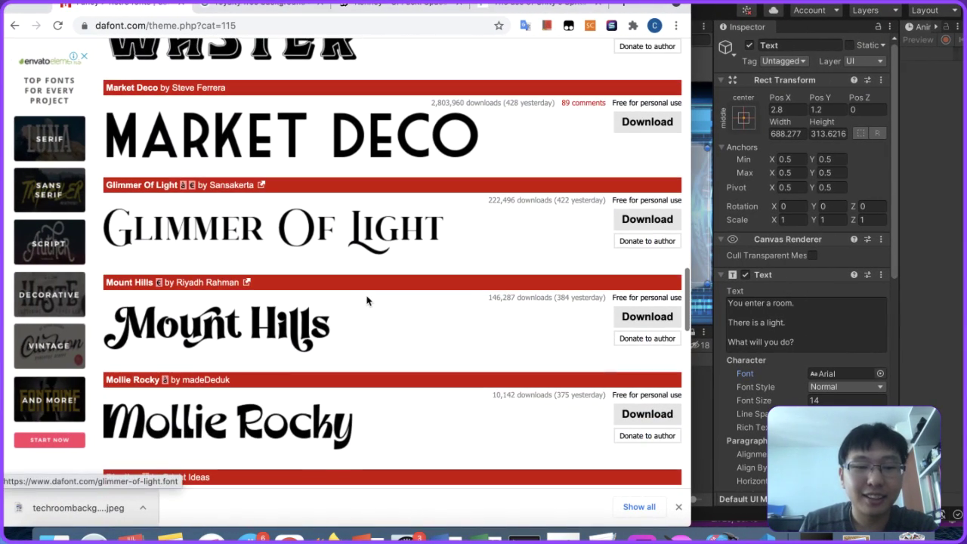
scroll(367, 302, "down", 1)
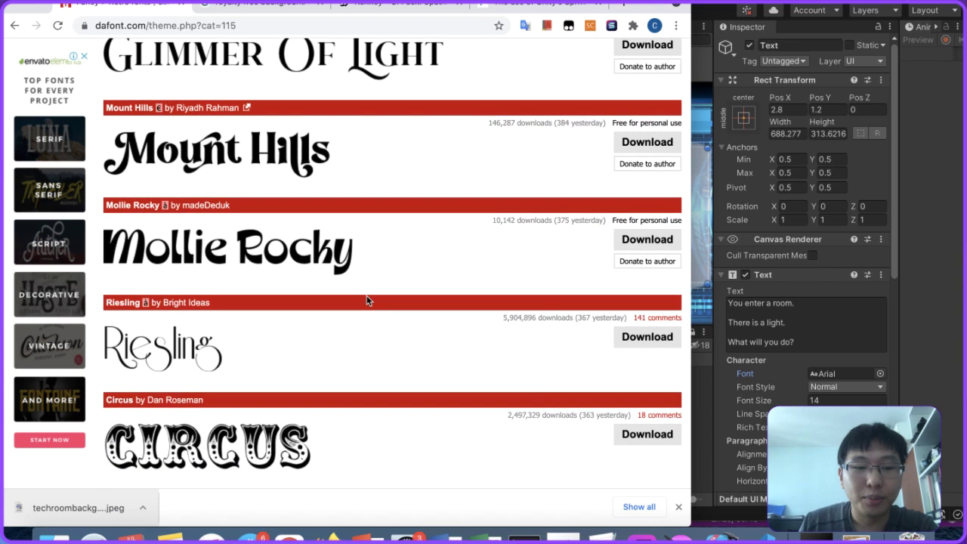
scroll(367, 300, "down", 6)
scroll(368, 302, "down", 5)
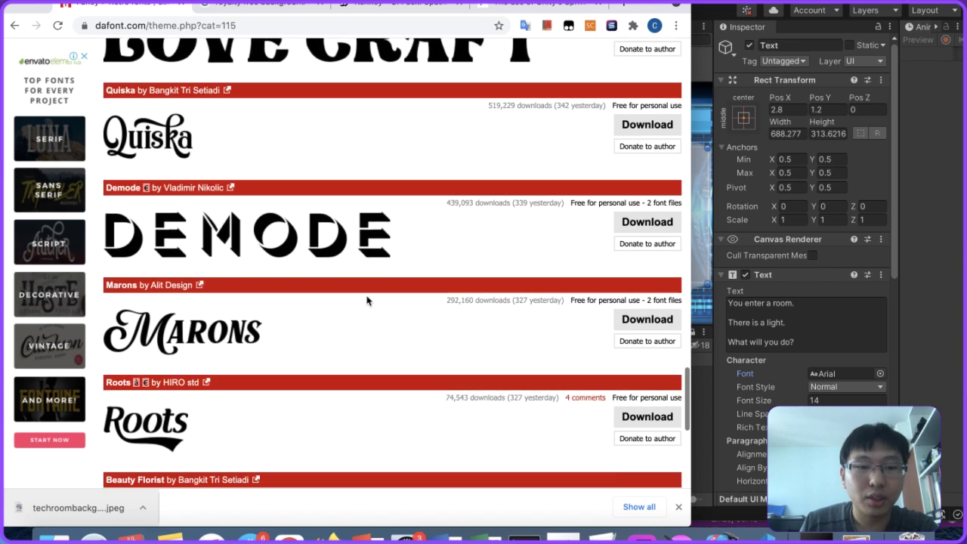
scroll(367, 302, "up", 20)
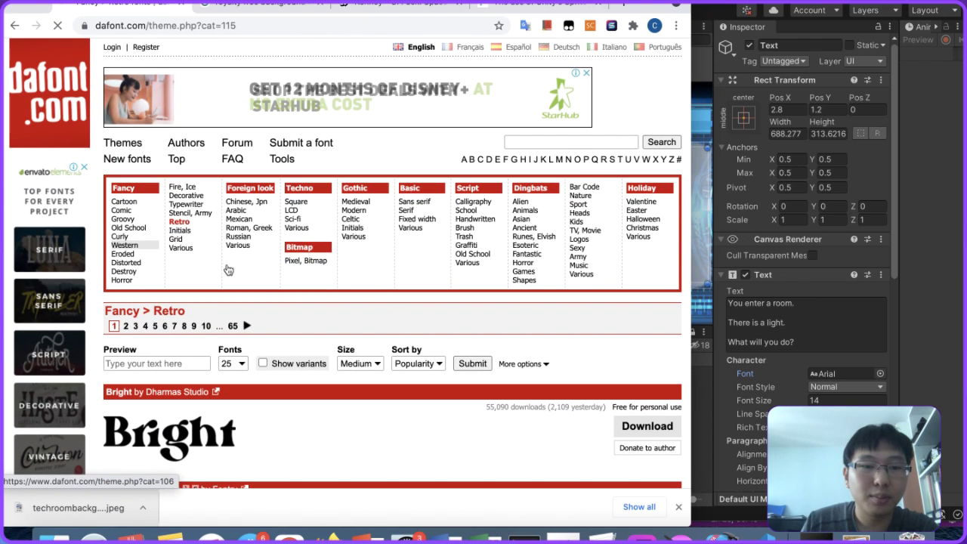
scroll(404, 329, "down", 5)
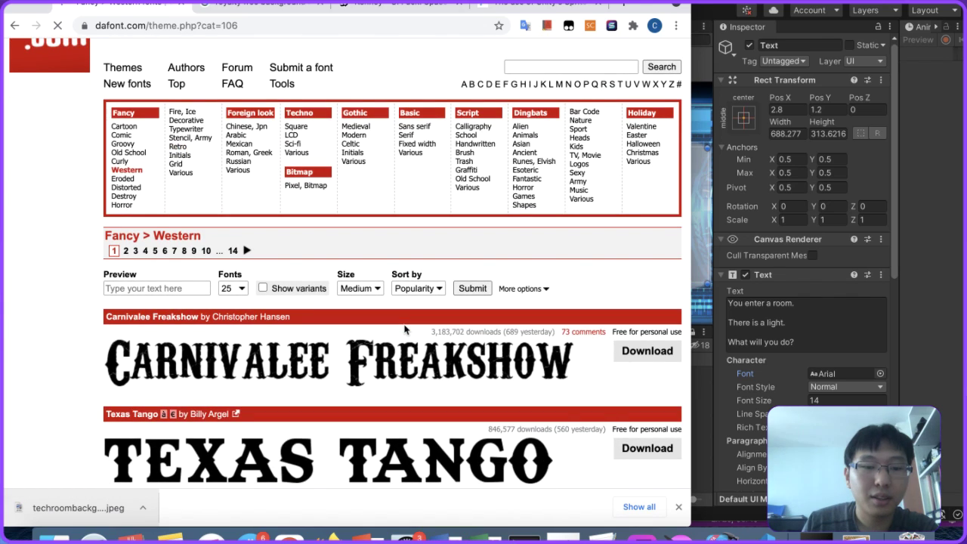
scroll(404, 329, "down", 5)
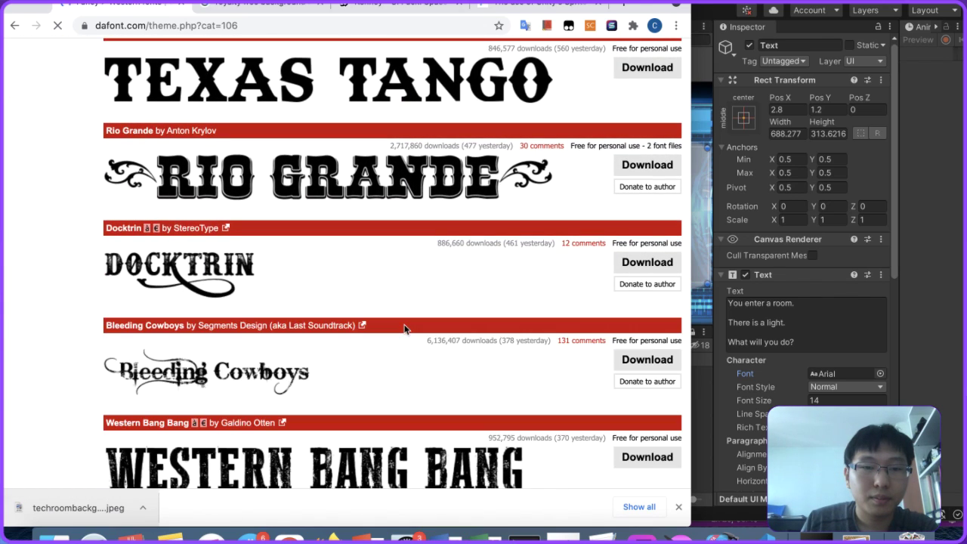
scroll(404, 328, "down", 1)
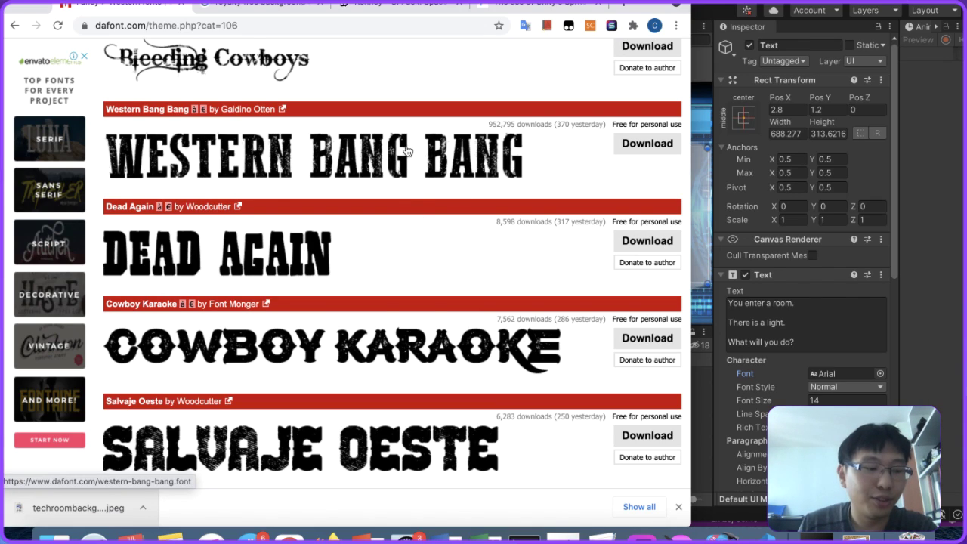
scroll(405, 150, "down", 7)
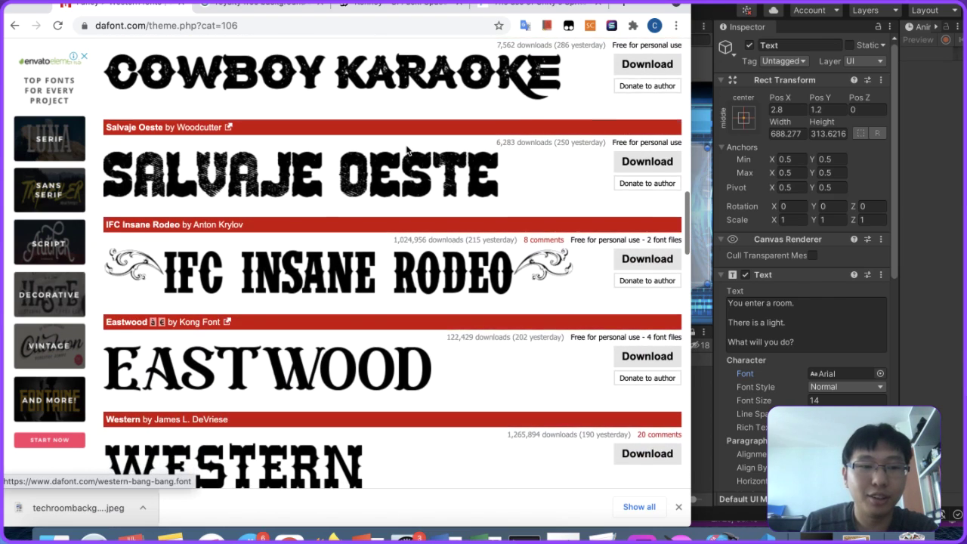
scroll(406, 151, "down", 8)
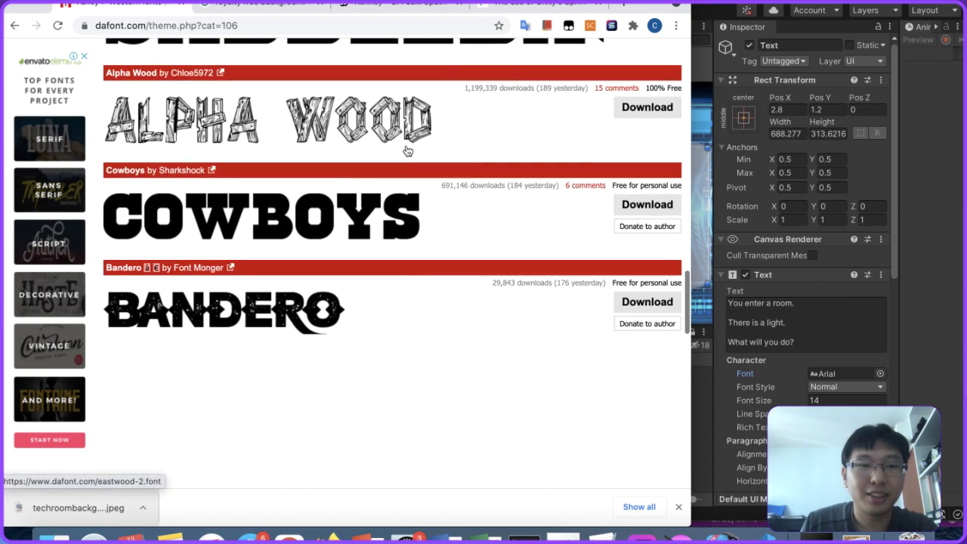
scroll(406, 150, "down", 6)
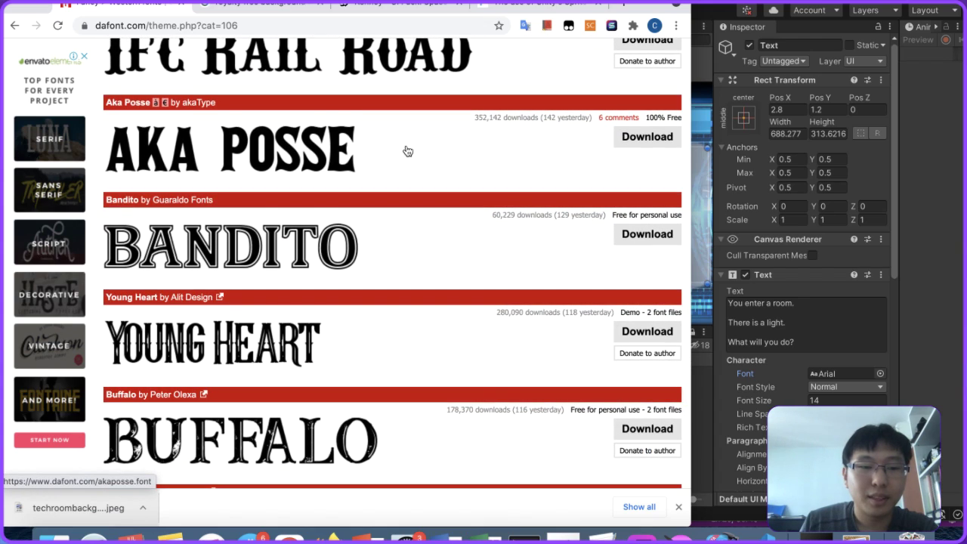
scroll(406, 150, "up", 20)
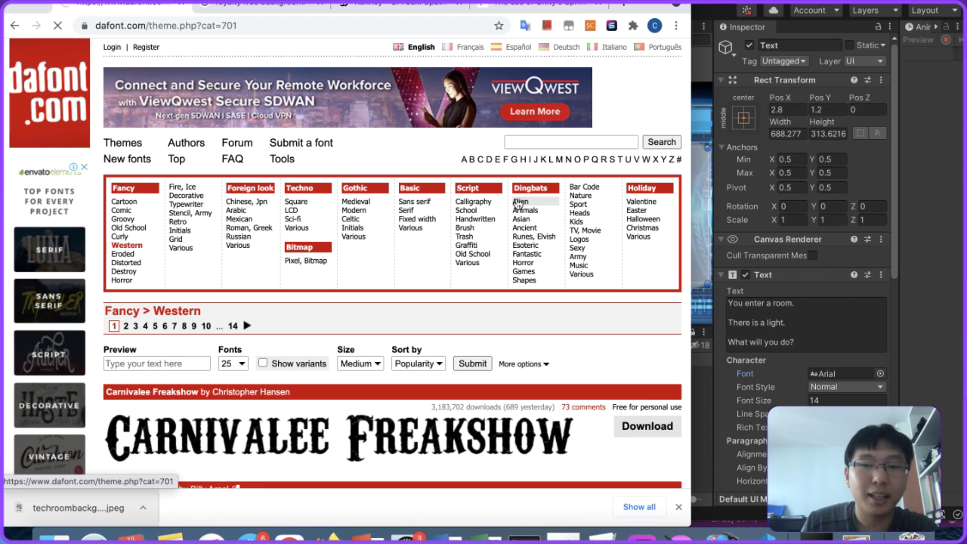
Step: Look through the Alien and then the Fantastic dingbat font lists
left_click(519, 203)
scroll(402, 234, "down", 5)
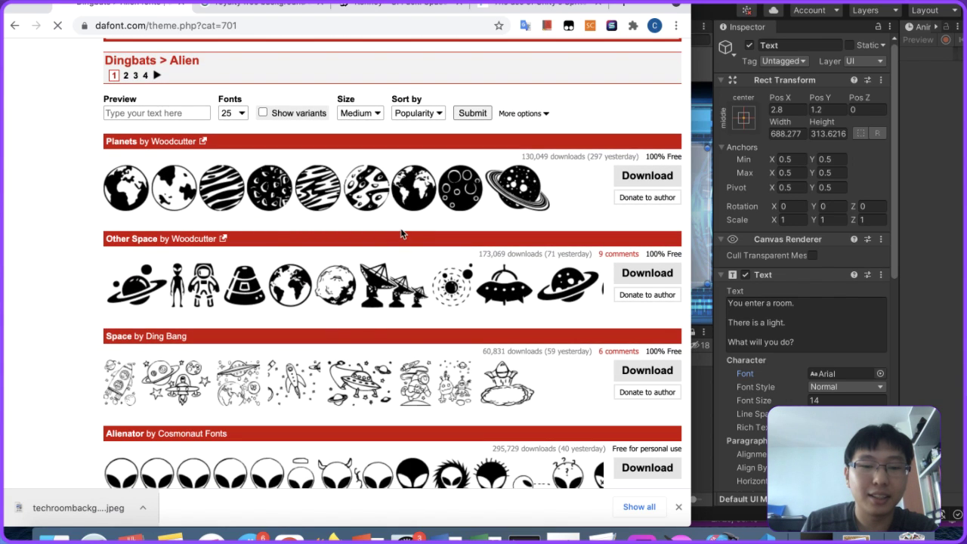
scroll(402, 232, "up", 5)
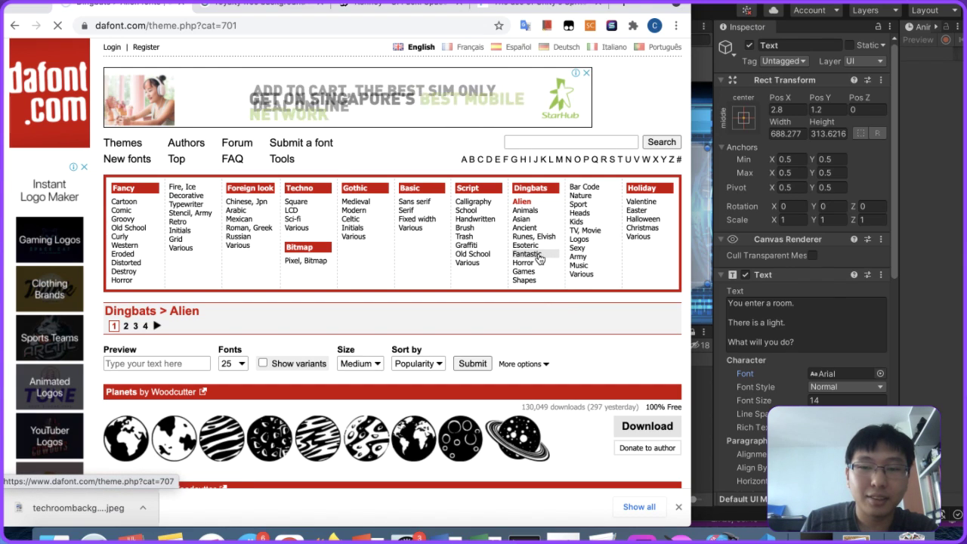
left_click(538, 258)
scroll(534, 240, "down", 6)
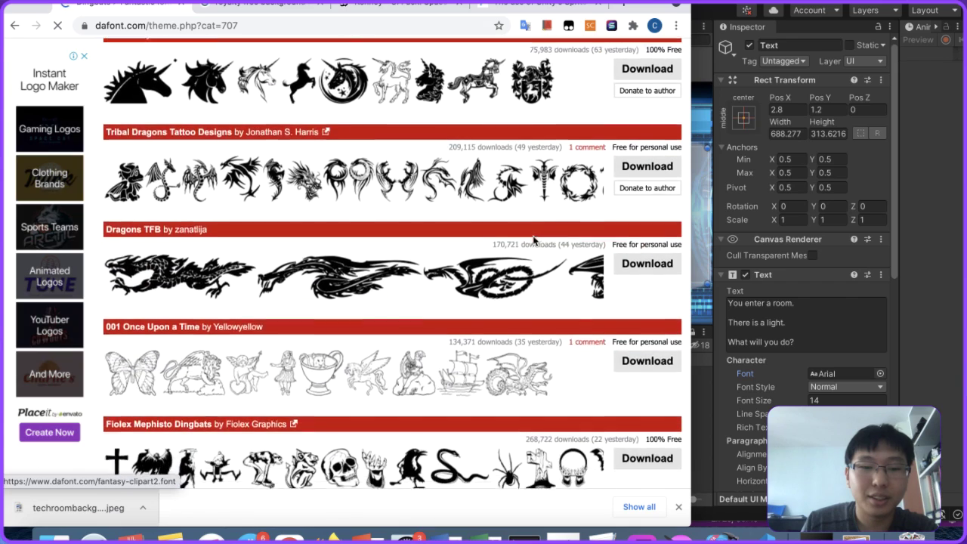
scroll(533, 241, "up", 6)
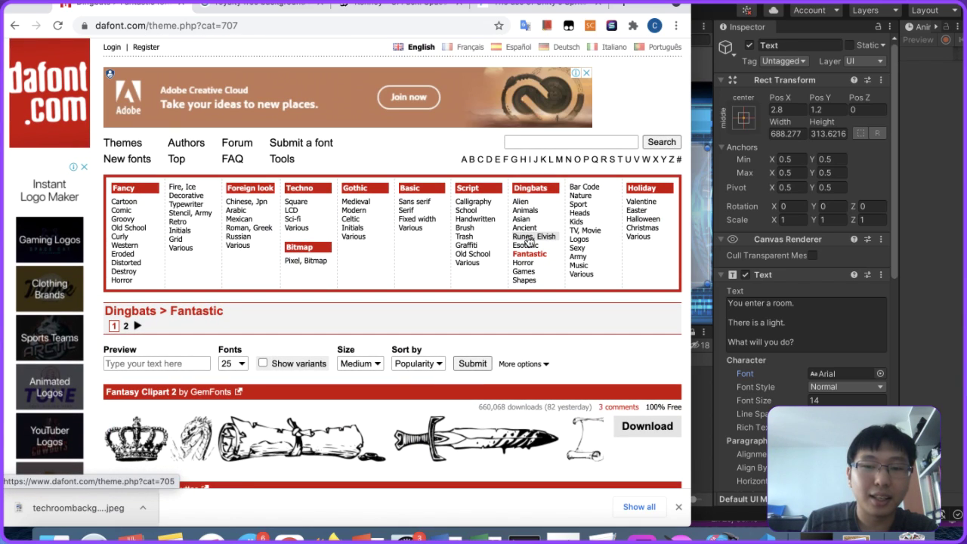
Step: Bring up the Runes, Elvish dingbat fonts and scroll through them, starting at Elder Futhark
left_click(528, 237)
scroll(447, 284, "down", 6)
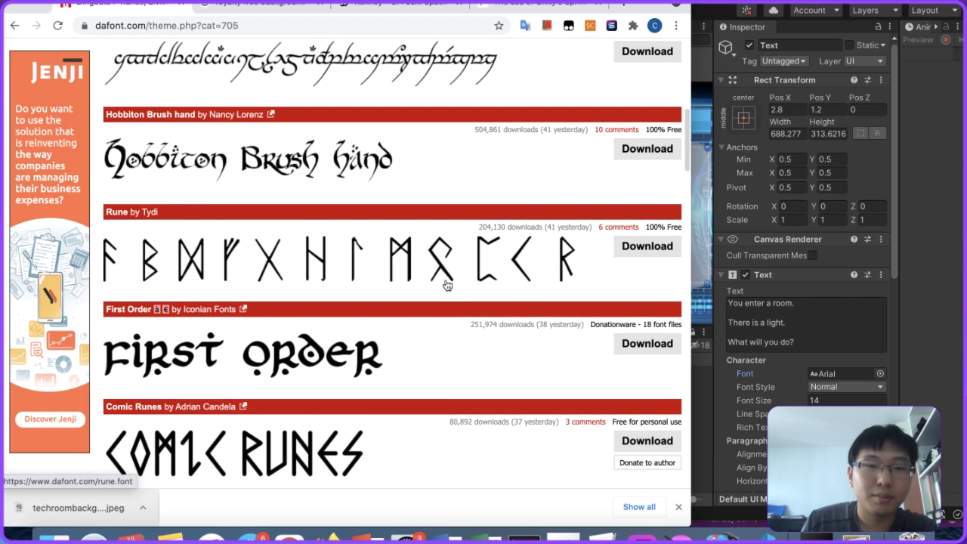
scroll(446, 284, "down", 5)
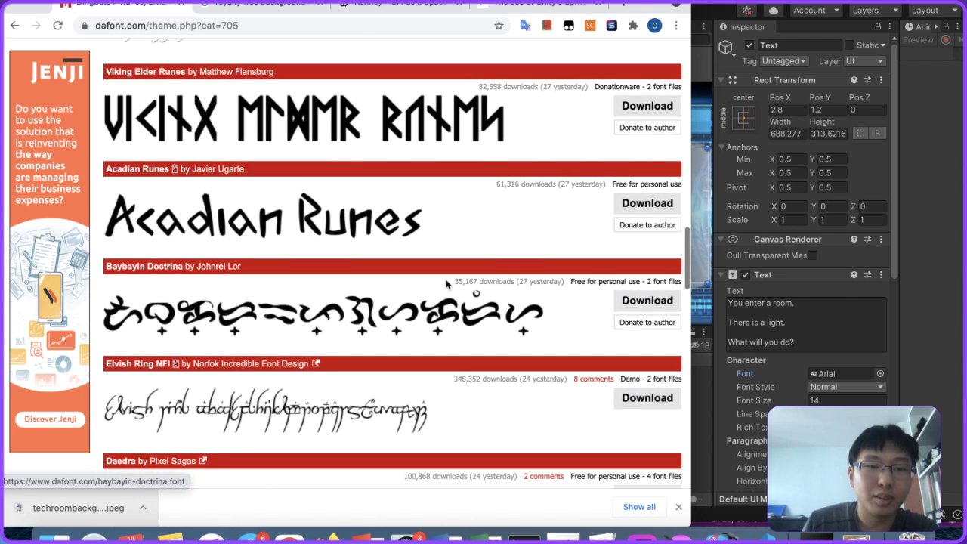
scroll(446, 284, "up", 1)
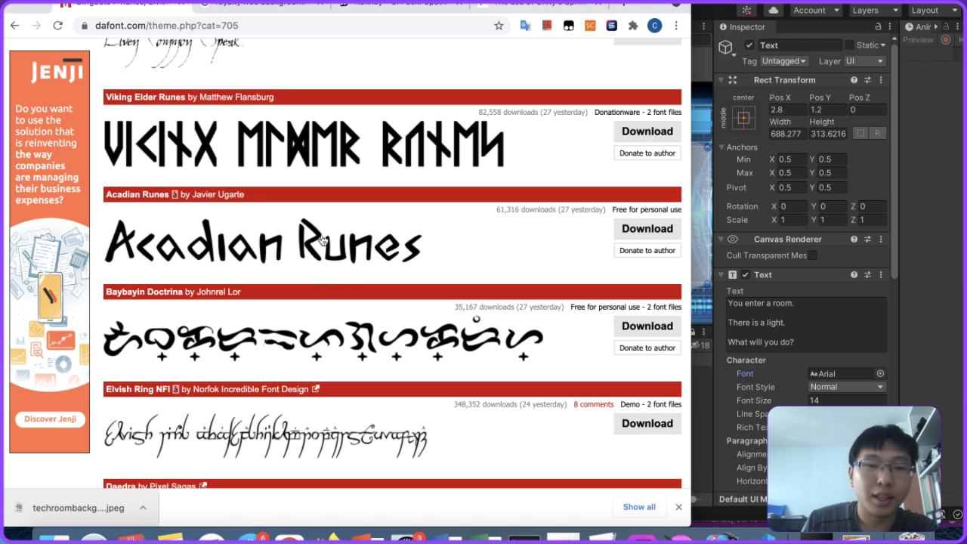
scroll(322, 238, "down", 10)
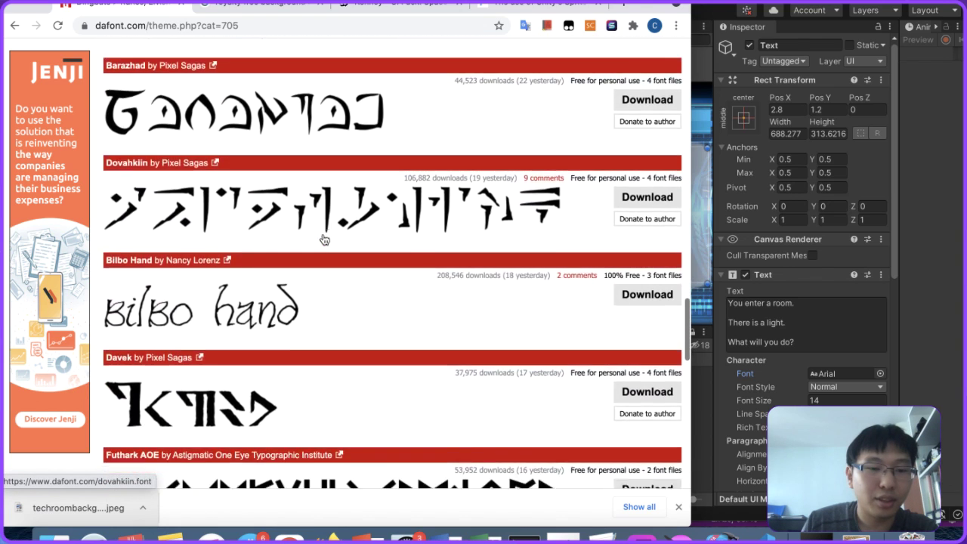
scroll(322, 238, "down", 3)
scroll(322, 238, "down", 5)
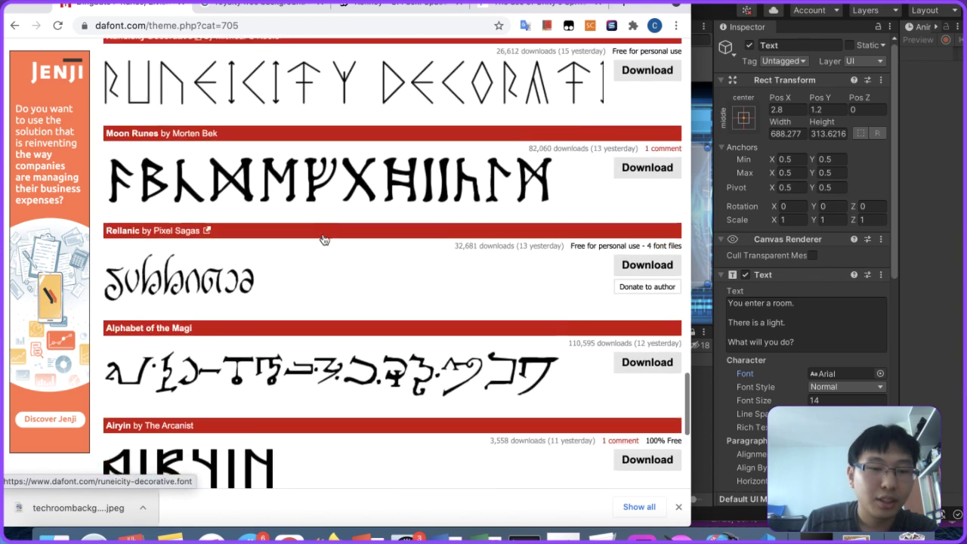
scroll(322, 239, "up", 15)
scroll(324, 238, "up", 15)
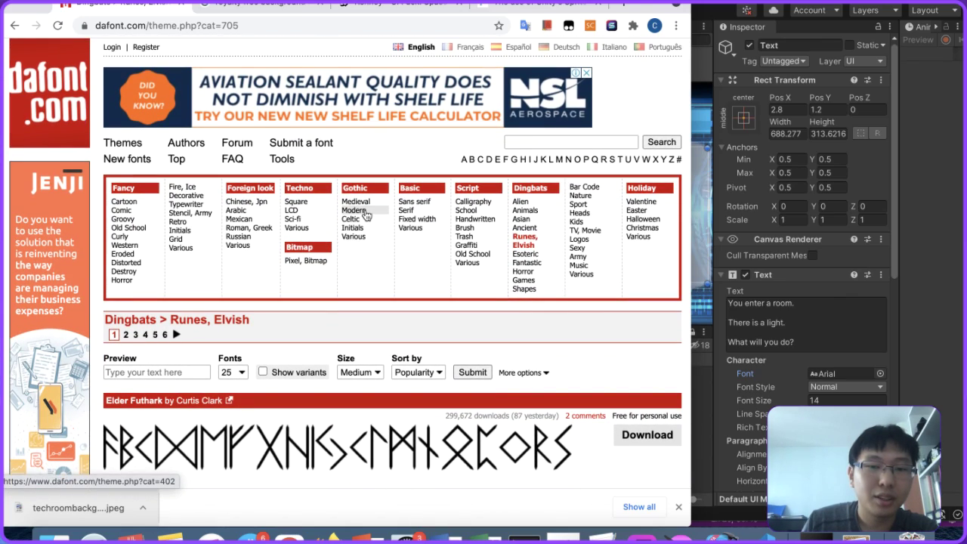
Step: Show the Gothic > Modern fonts and scroll through the first page of the listing
left_click(364, 212)
scroll(366, 216, "down", 11)
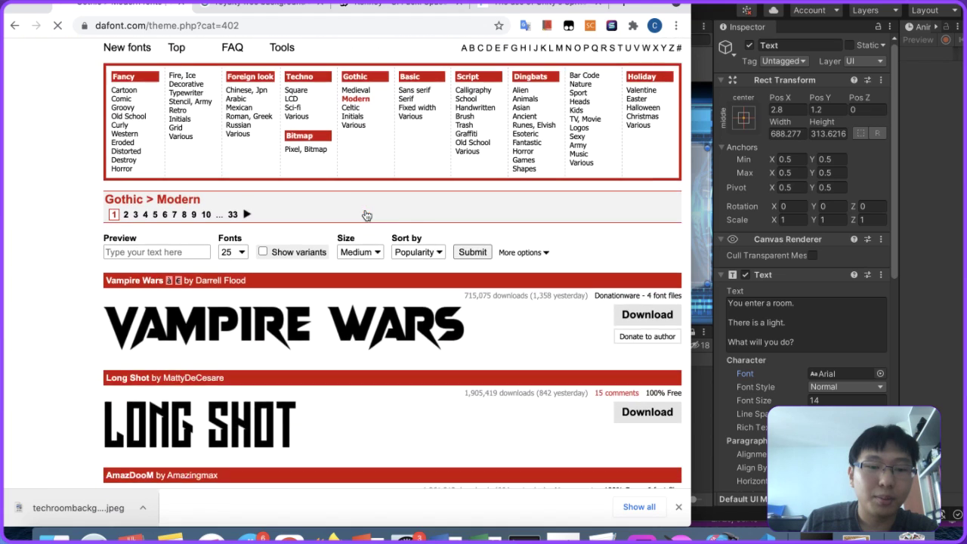
scroll(366, 216, "down", 5)
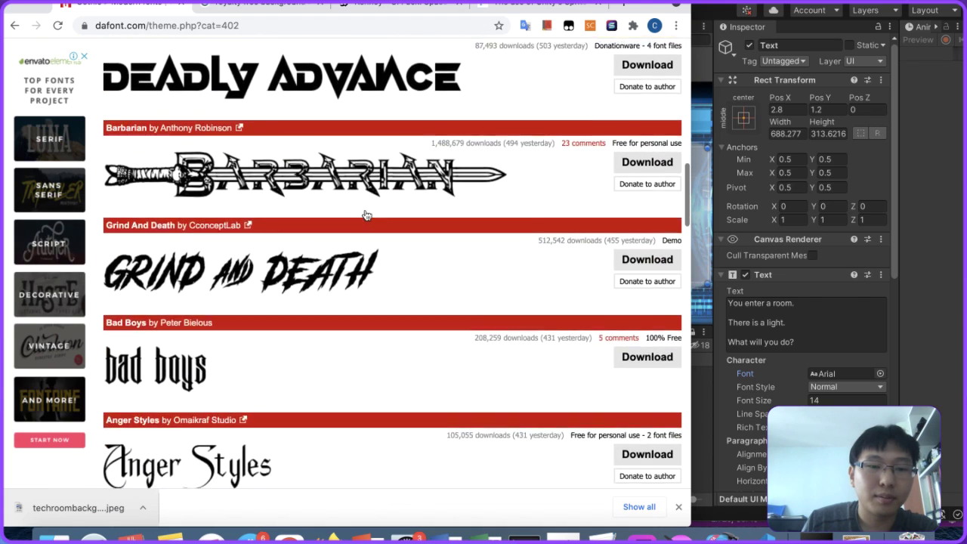
scroll(365, 216, "up", 3)
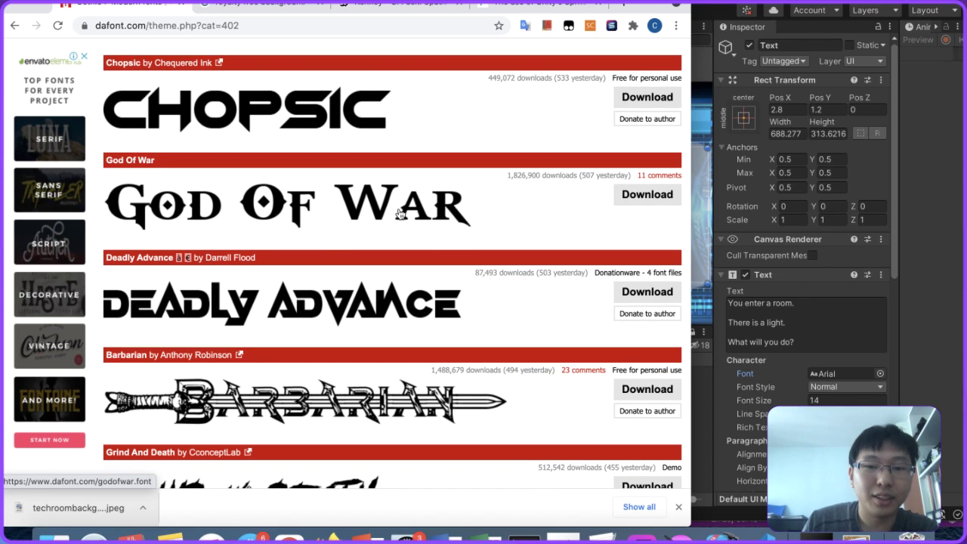
scroll(400, 214, "down", 1)
scroll(399, 214, "down", 4)
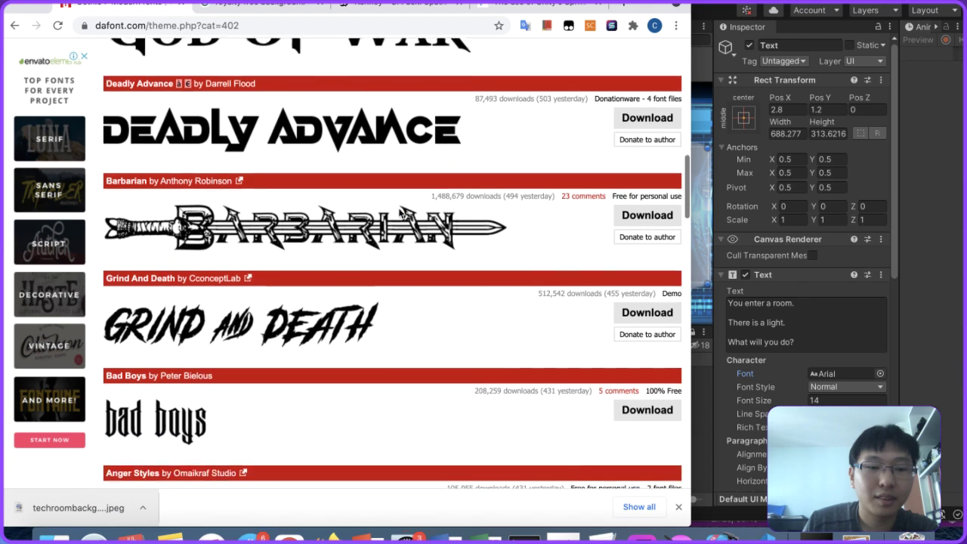
scroll(399, 213, "down", 1)
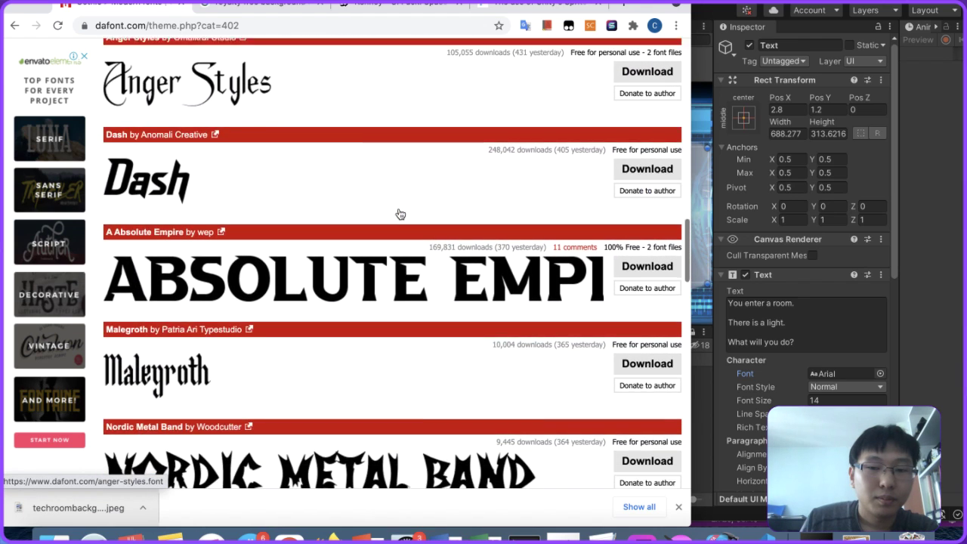
scroll(399, 214, "down", 2)
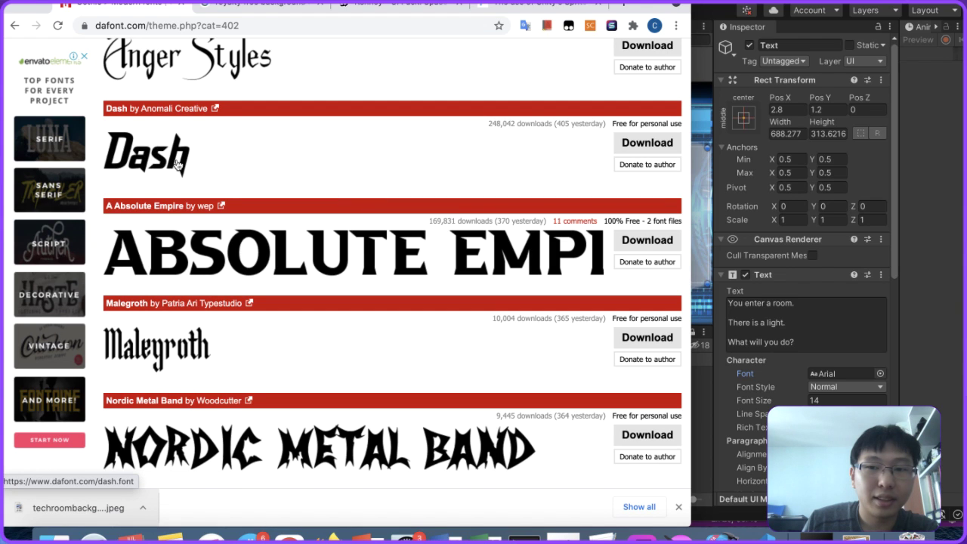
scroll(228, 191, "down", 7)
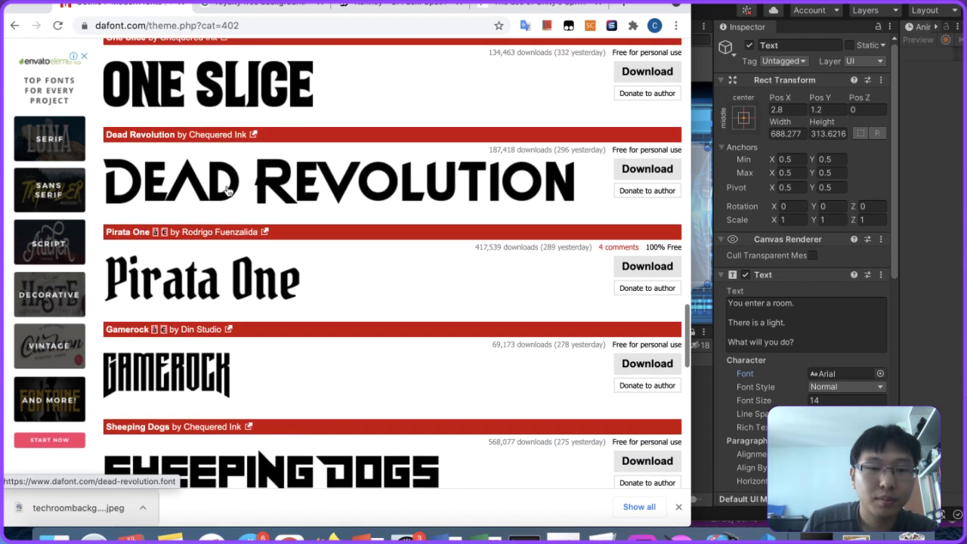
scroll(228, 190, "down", 2)
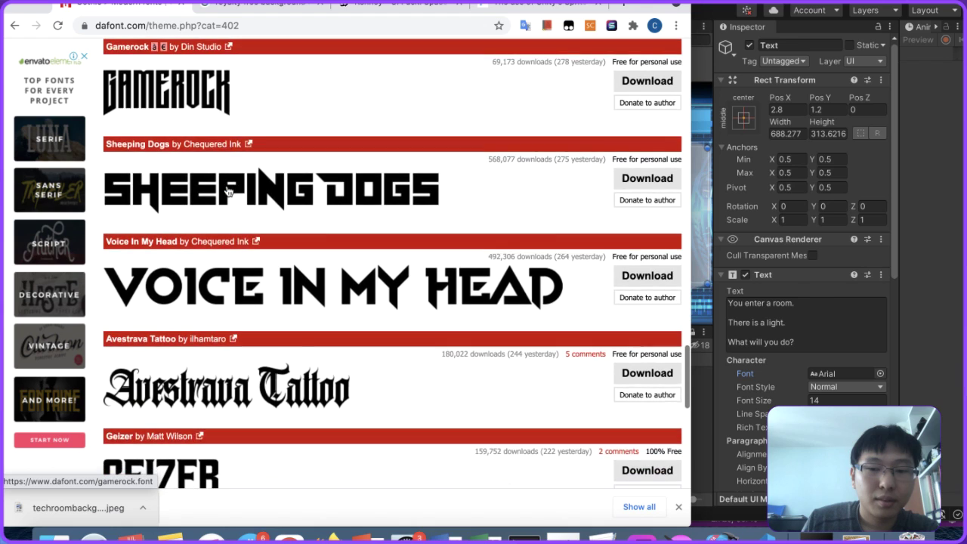
scroll(229, 190, "down", 1)
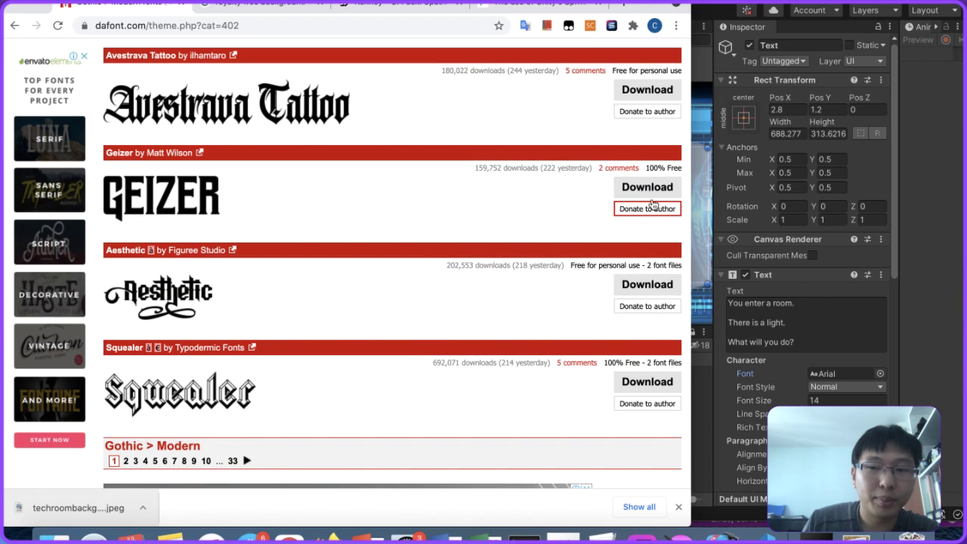
scroll(562, 355, "up", 5)
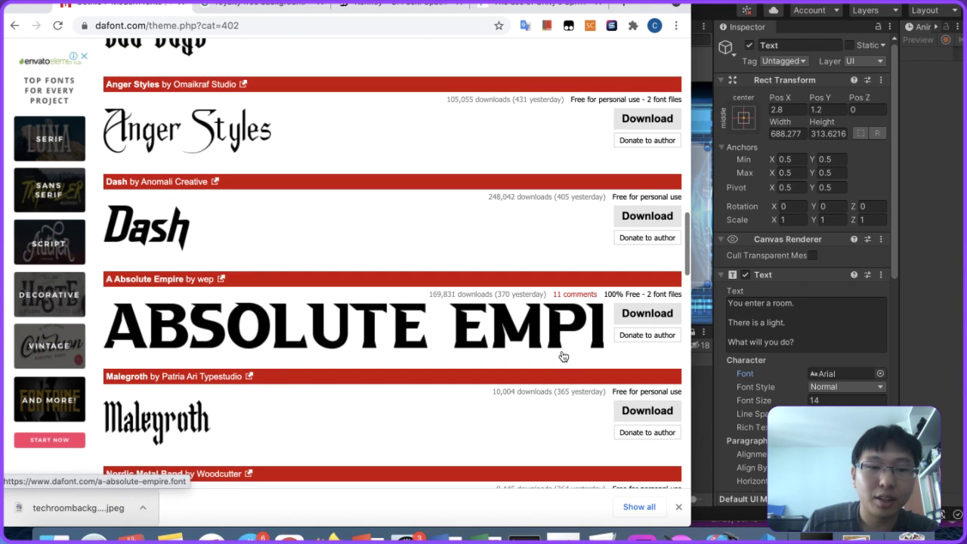
scroll(562, 355, "up", 4)
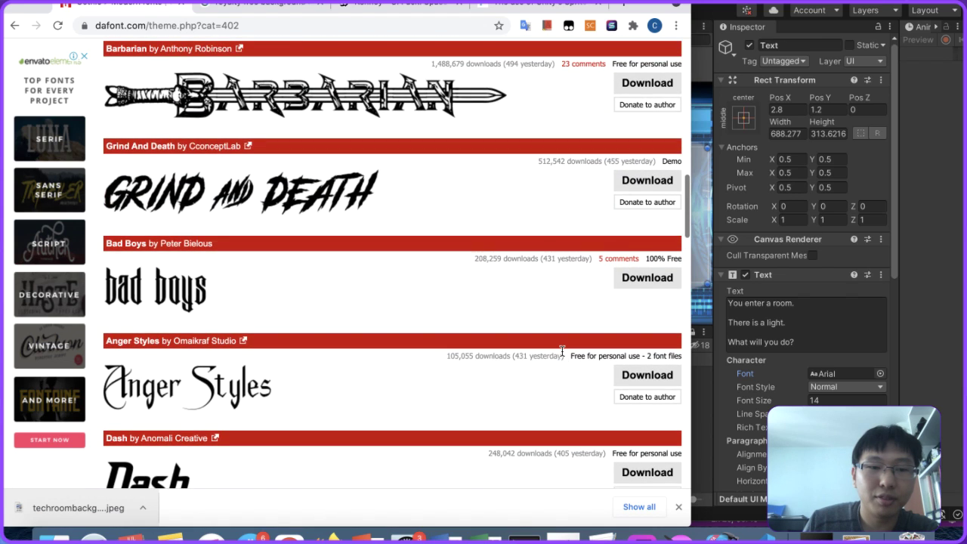
scroll(562, 355, "up", 6)
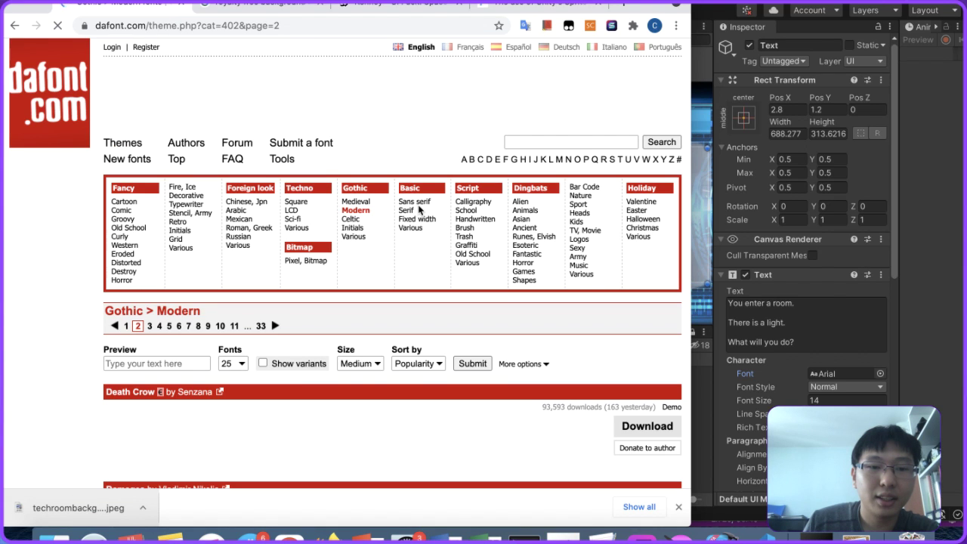
Step: Browse page 2 of Gothic > Modern, past Iron Maiden, Metal Lord, Darker and DragonForce
scroll(419, 210, "down", 2)
scroll(418, 210, "down", 6)
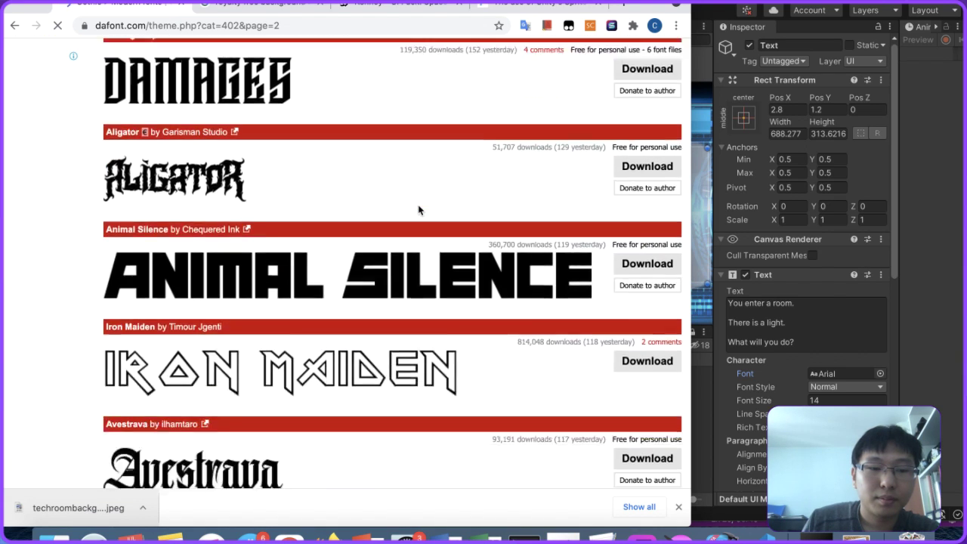
scroll(418, 210, "down", 3)
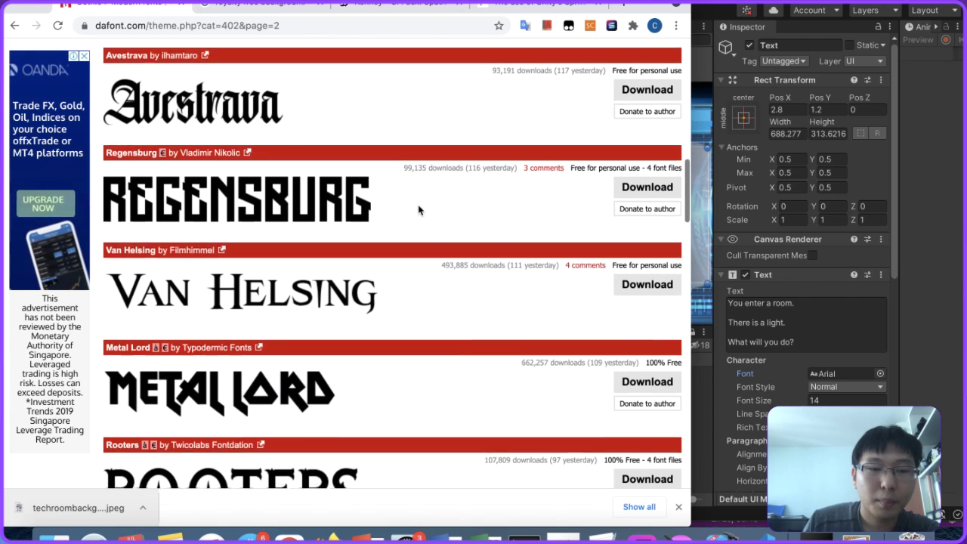
scroll(418, 210, "down", 1)
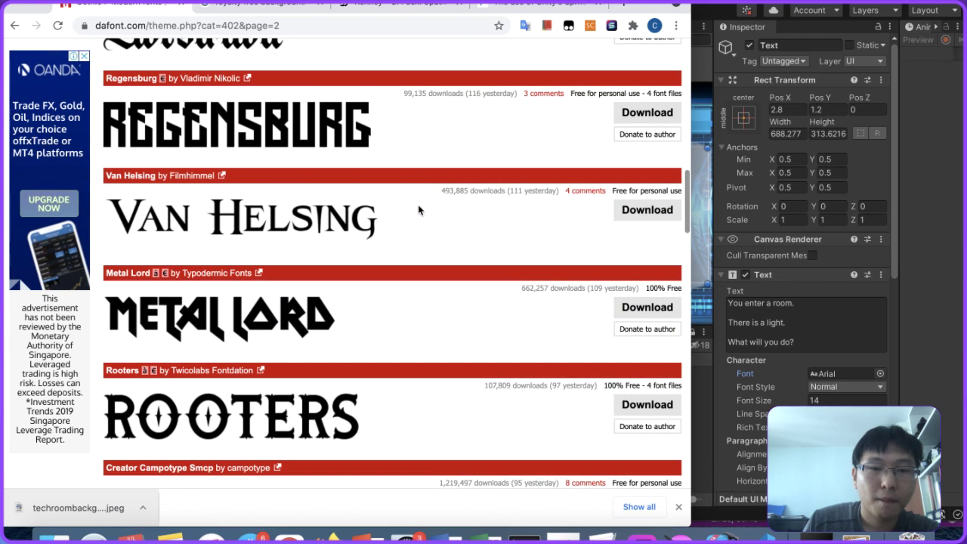
scroll(418, 210, "down", 3)
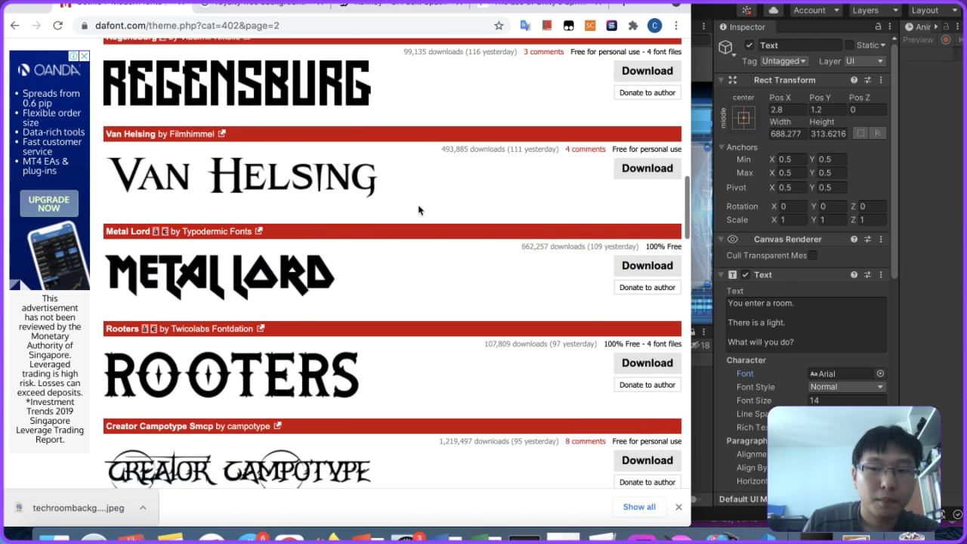
scroll(418, 210, "down", 7)
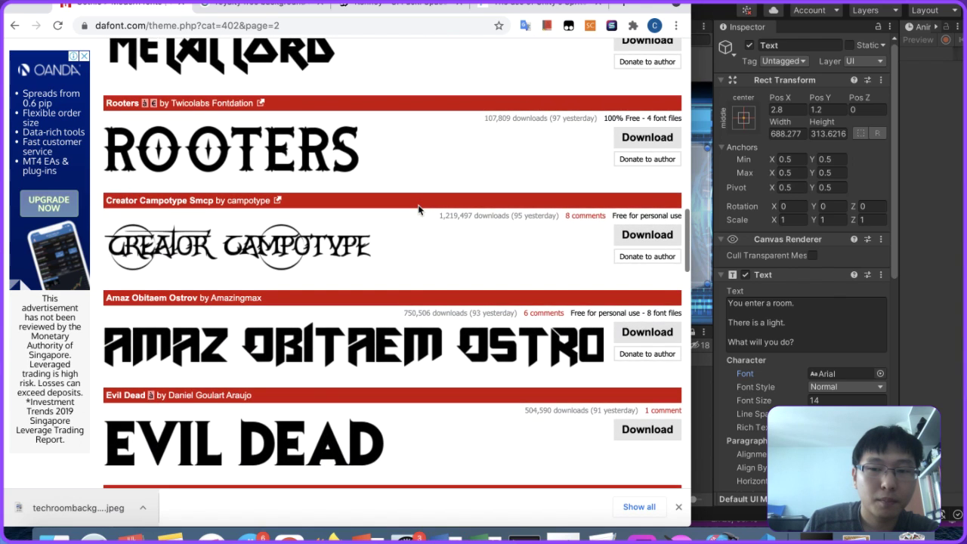
scroll(418, 210, "down", 8)
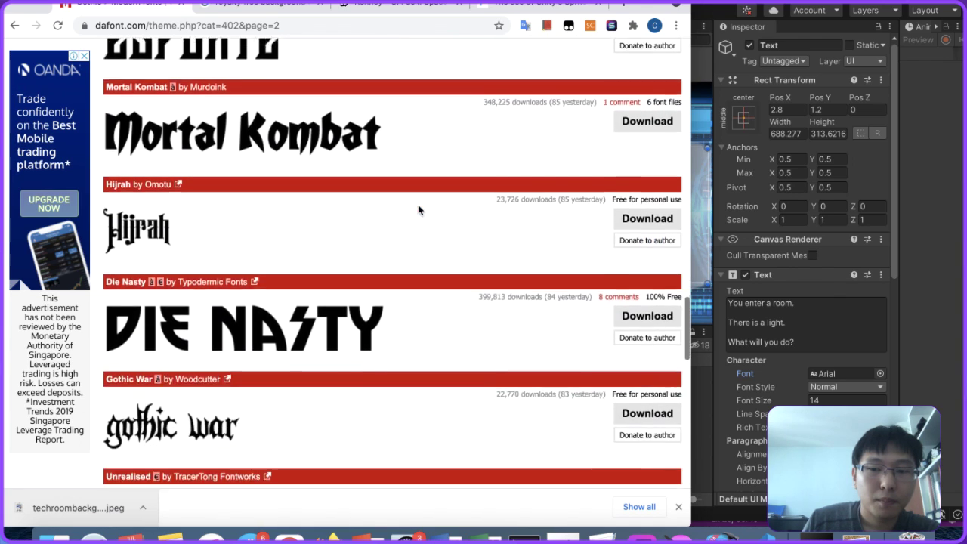
scroll(418, 210, "down", 2)
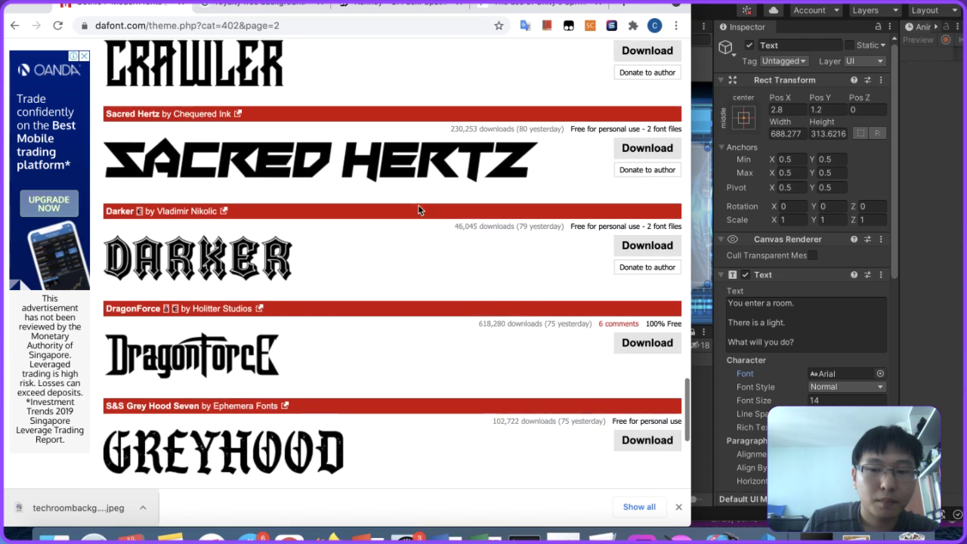
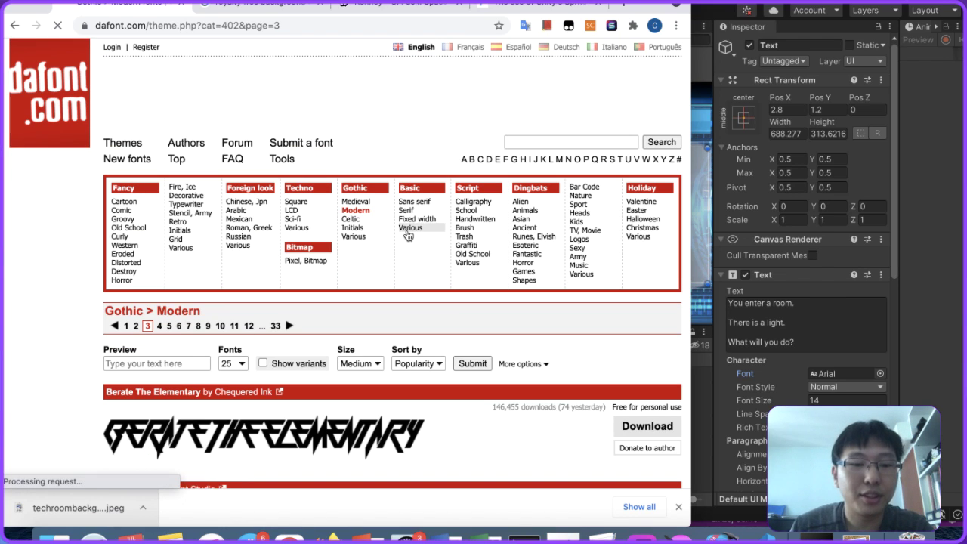
Step: Scroll down through DaFont's Gothic > Modern font previews, ending on page 6 of the listings
scroll(406, 235, "down", 5)
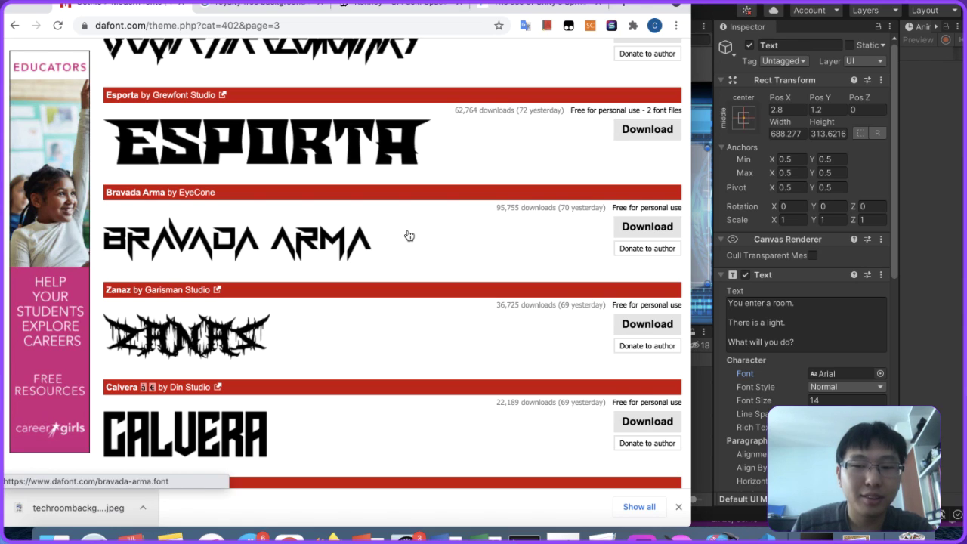
scroll(408, 235, "down", 4)
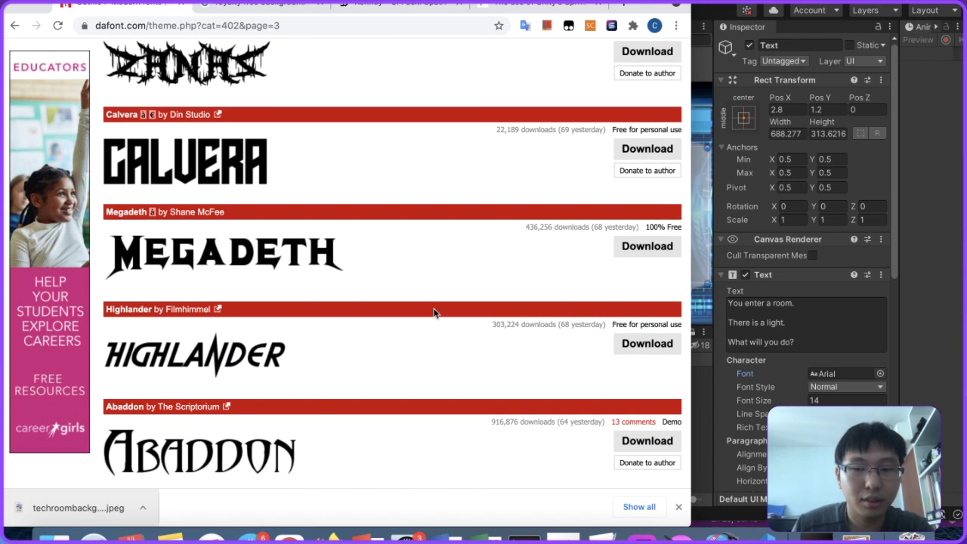
scroll(435, 312, "down", 6)
scroll(448, 357, "down", 1)
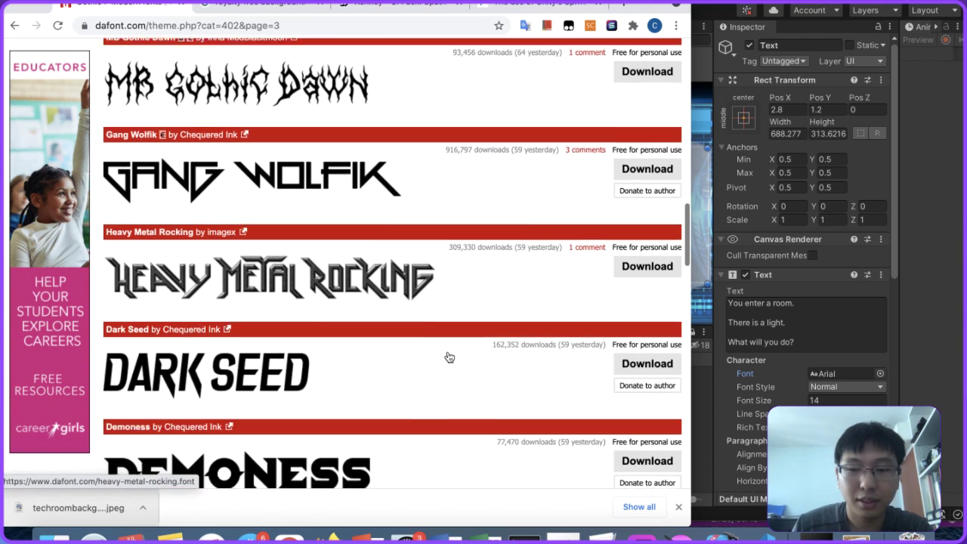
scroll(449, 356, "down", 2)
scroll(449, 357, "down", 3)
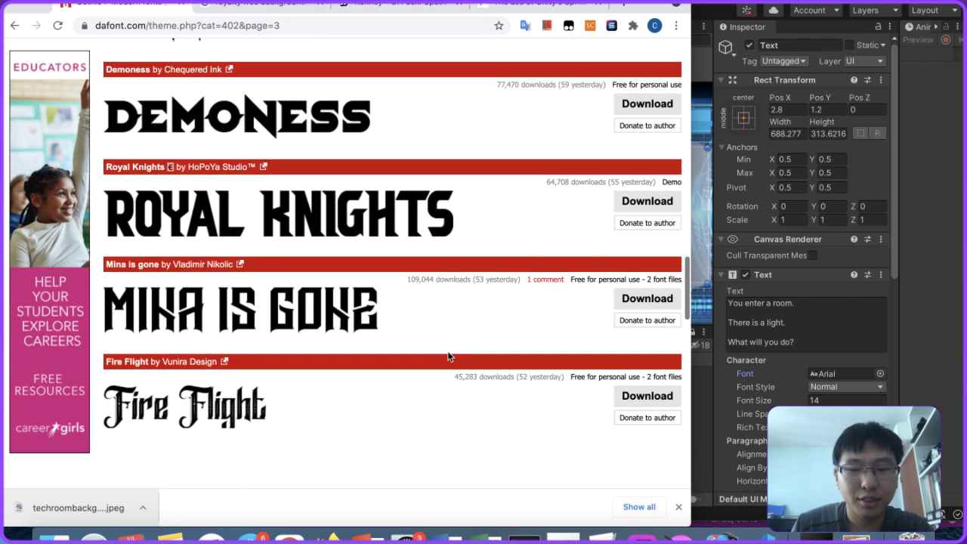
scroll(449, 357, "down", 4)
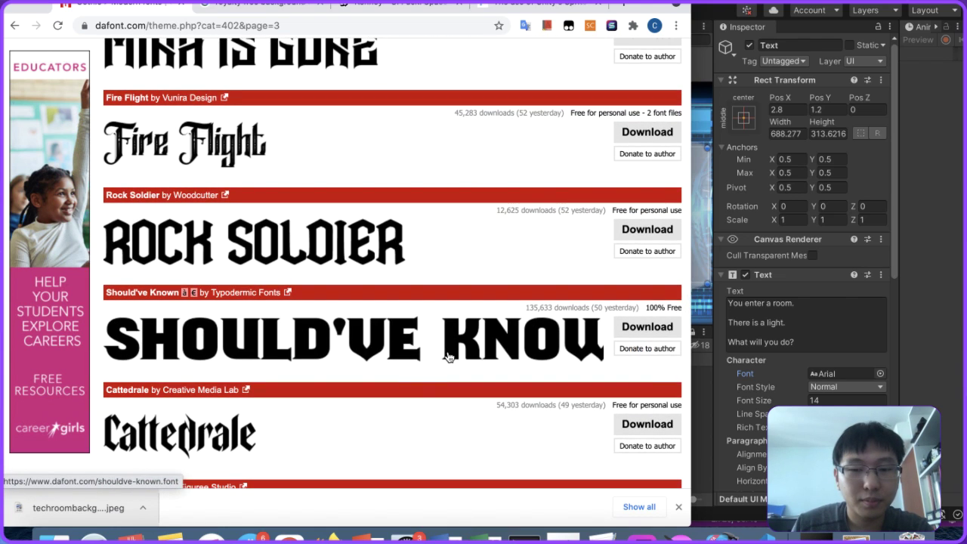
scroll(449, 356, "down", 1)
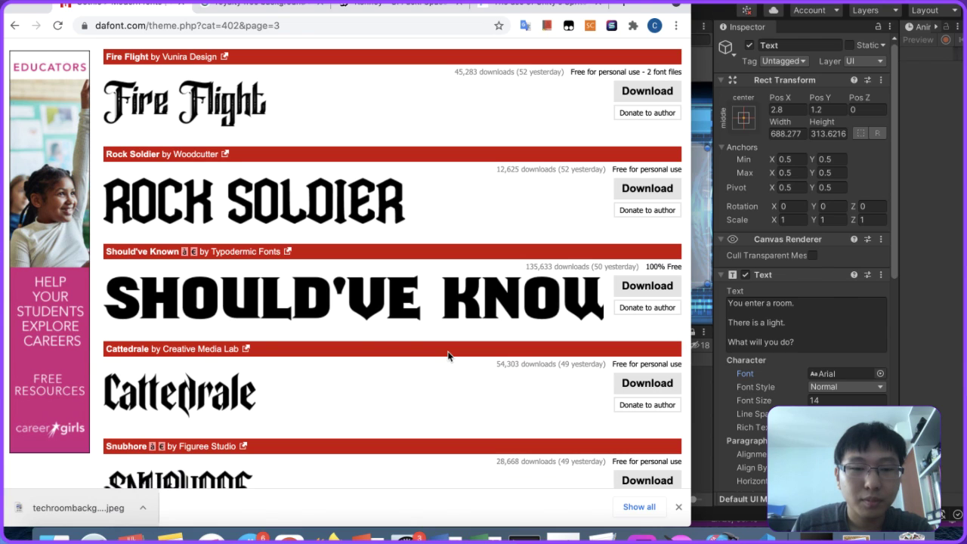
scroll(449, 356, "down", 1)
scroll(434, 281, "down", 5)
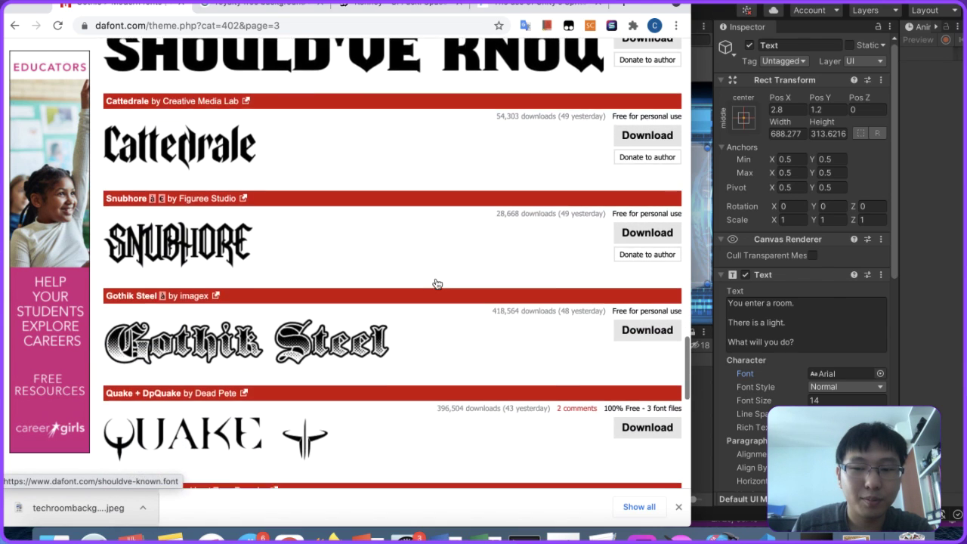
scroll(435, 282, "down", 5)
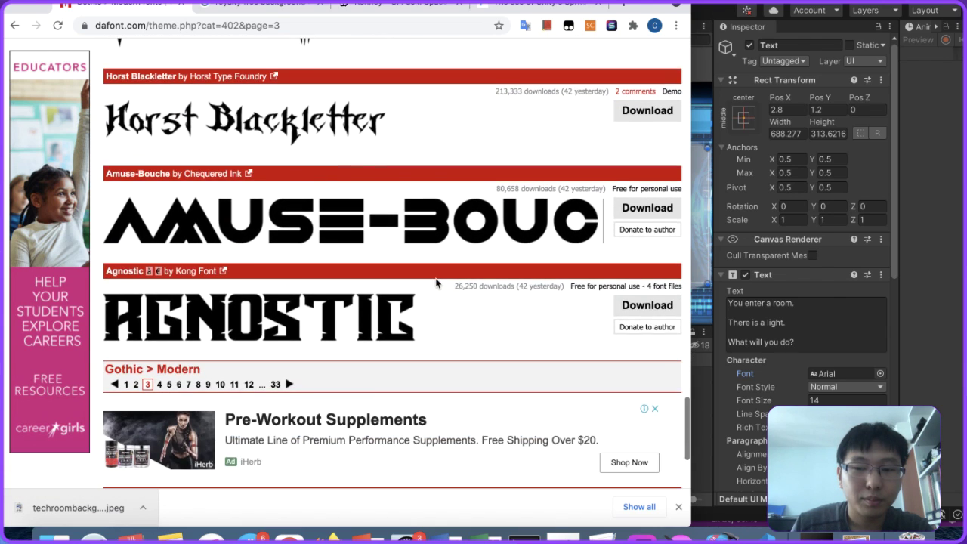
scroll(433, 283, "down", 2)
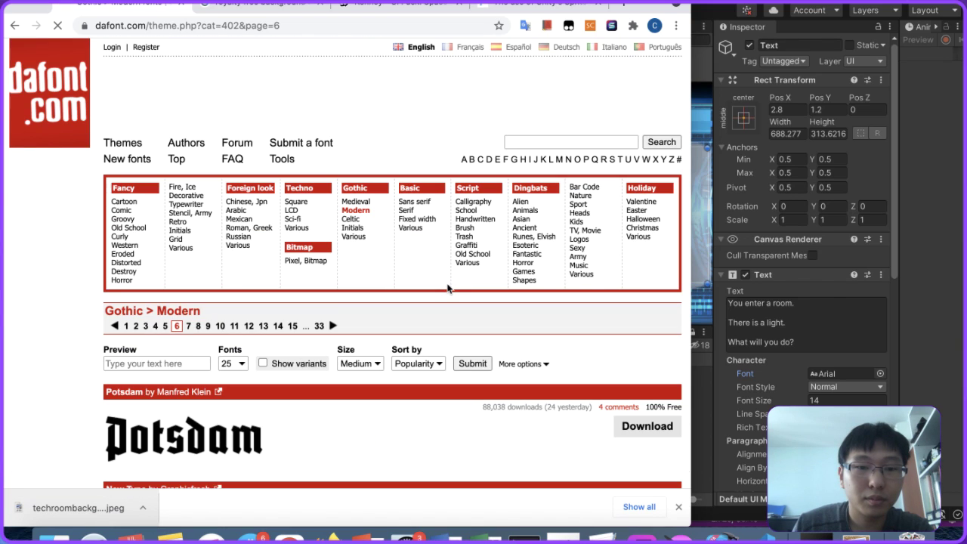
scroll(447, 289, "down", 5)
scroll(448, 288, "down", 7)
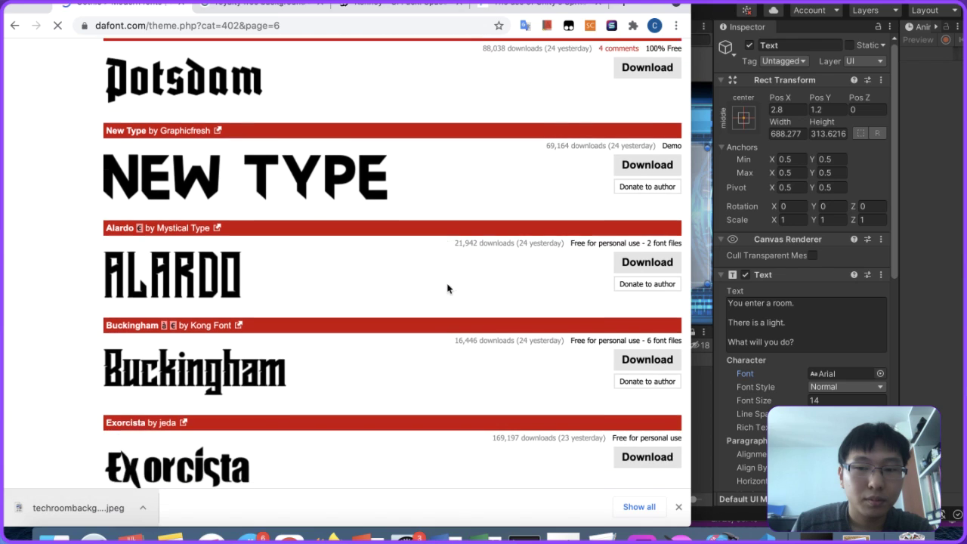
scroll(447, 287, "down", 6)
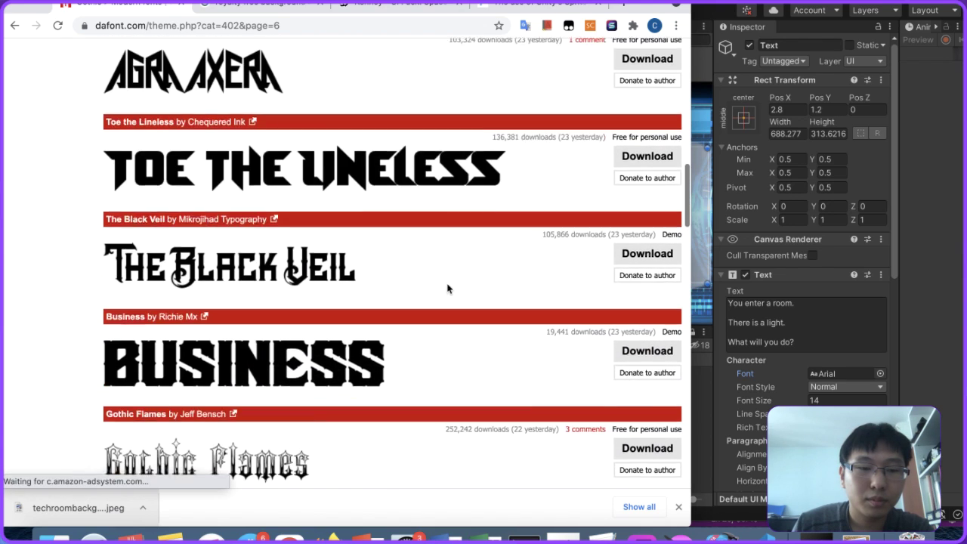
scroll(447, 288, "down", 4)
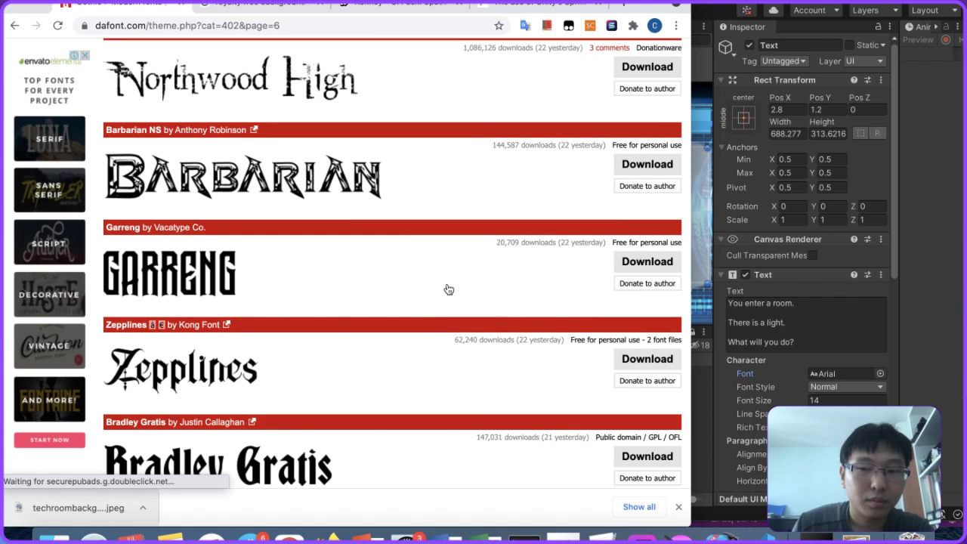
scroll(448, 289, "down", 5)
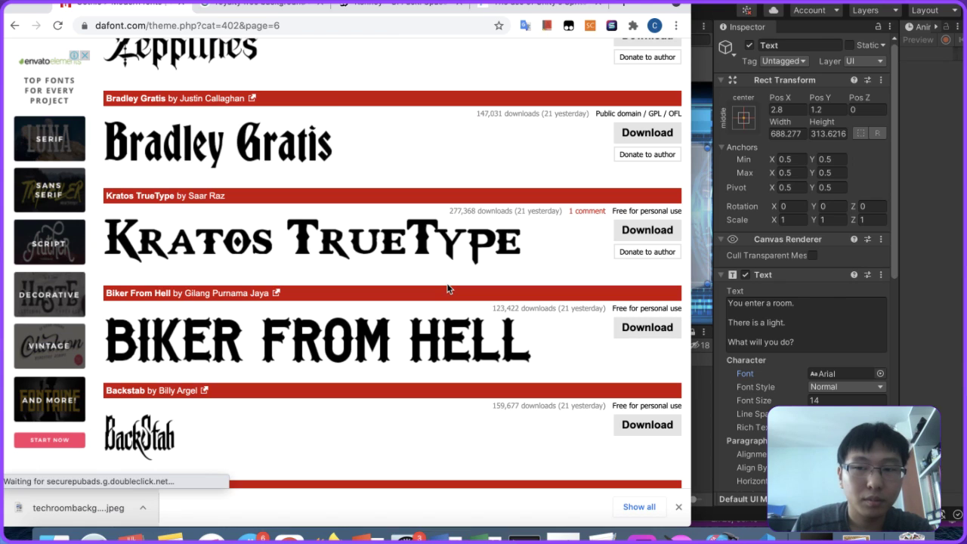
scroll(448, 289, "down", 3)
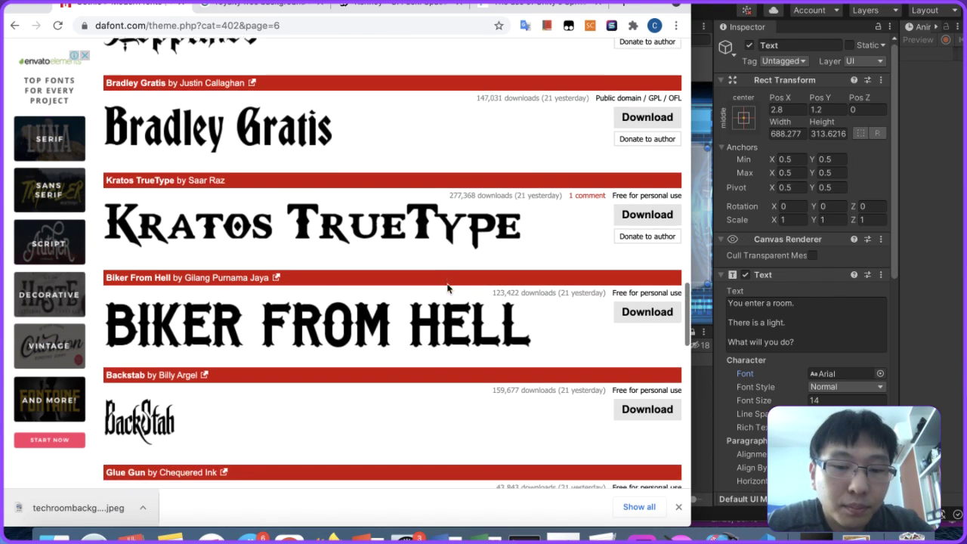
scroll(448, 290, "down", 1)
scroll(448, 287, "down", 1)
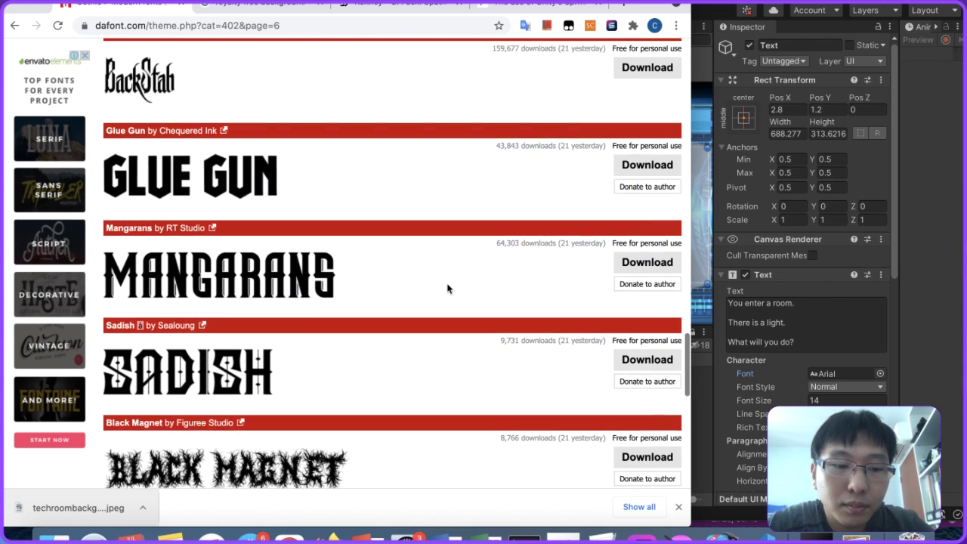
scroll(448, 273, "down", 1)
Step: Check Layout, techbackground and Canvas, then remove the Vertical Layout Group from Layout
left_click(710, 201)
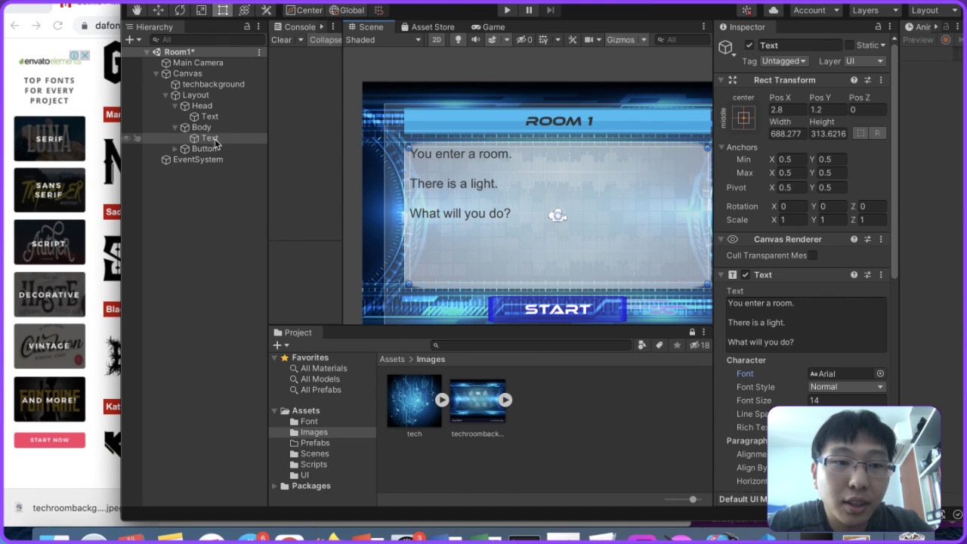
left_click(198, 95)
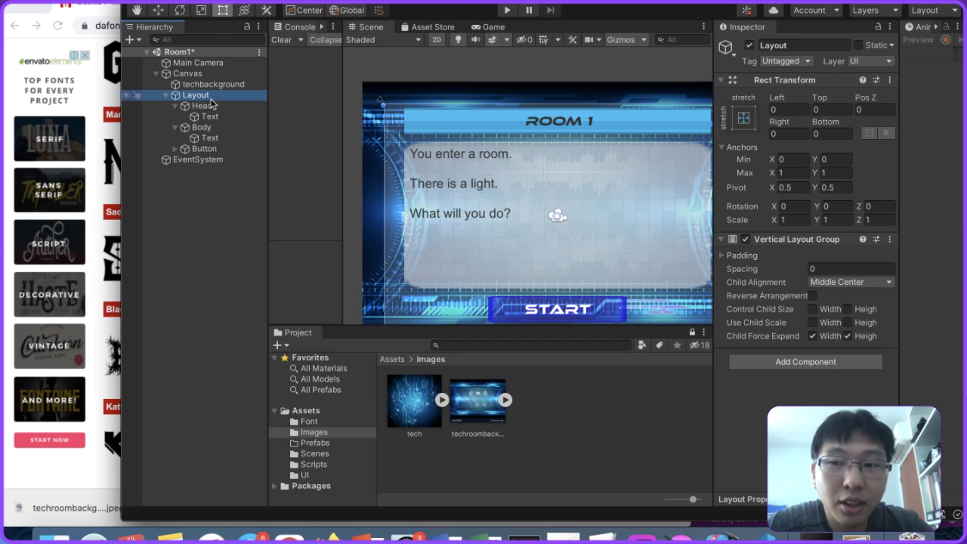
left_click(227, 84)
left_click(231, 72)
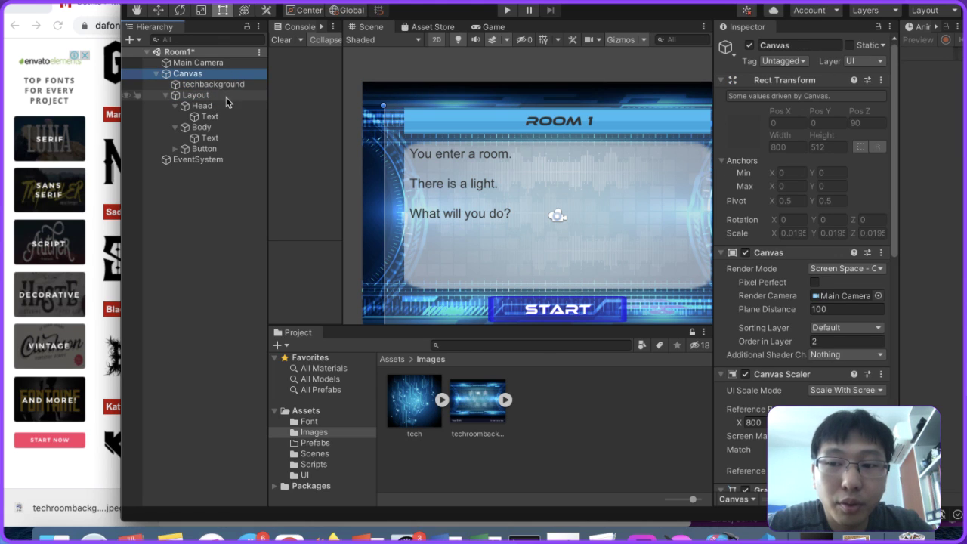
scroll(838, 353, "down", 10)
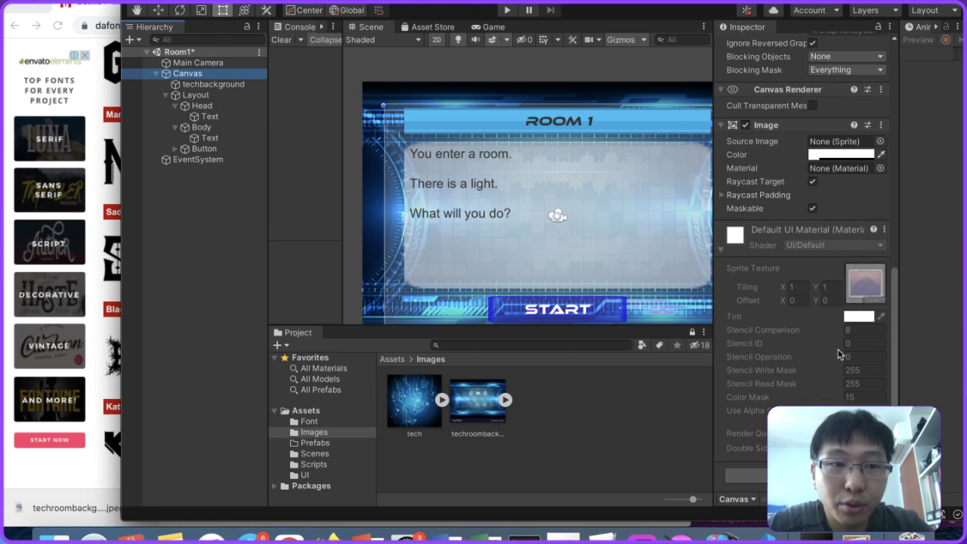
left_click(208, 96)
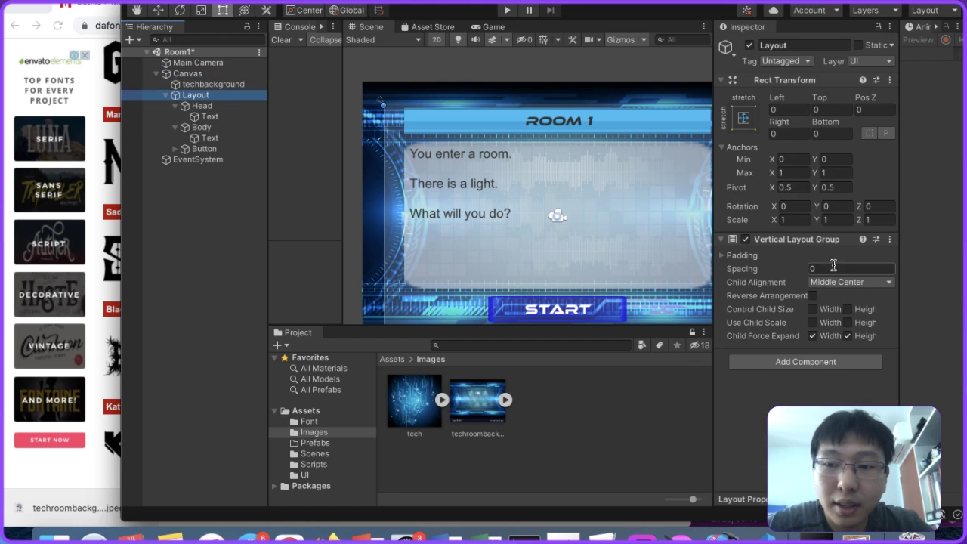
left_click(890, 238)
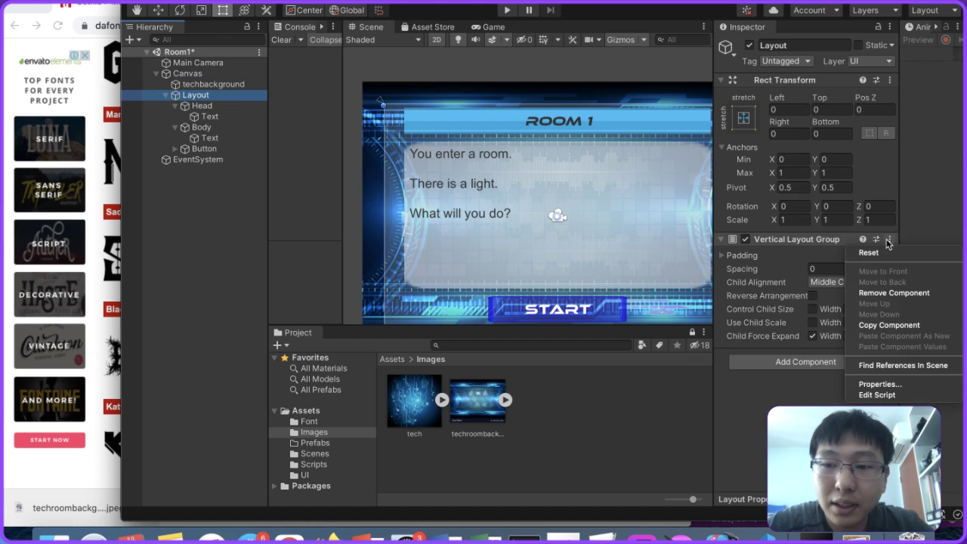
left_click(891, 292)
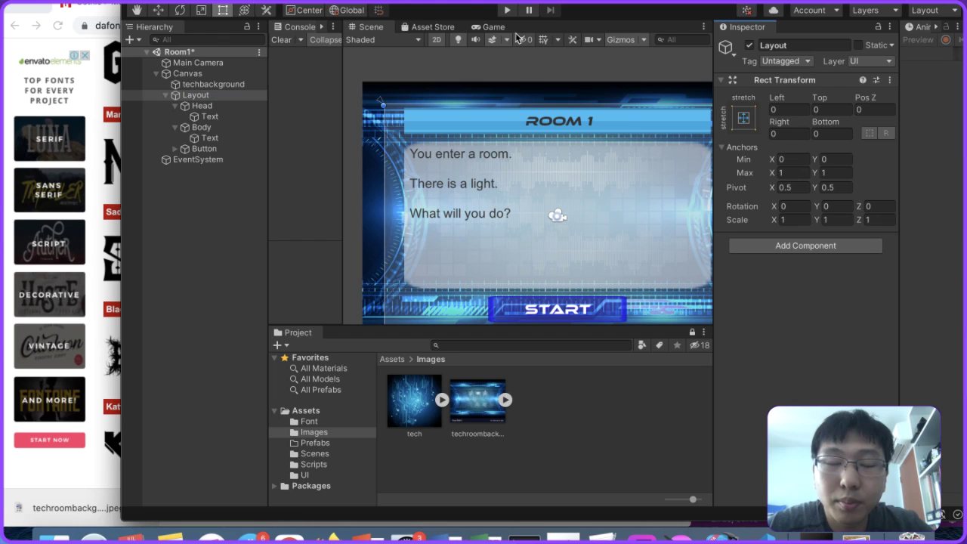
Step: Preview the game at 800x480, 1280x720, 1000x640, 960x600 and 1920:1080, then return to Scene
left_click(478, 29)
left_click(476, 39)
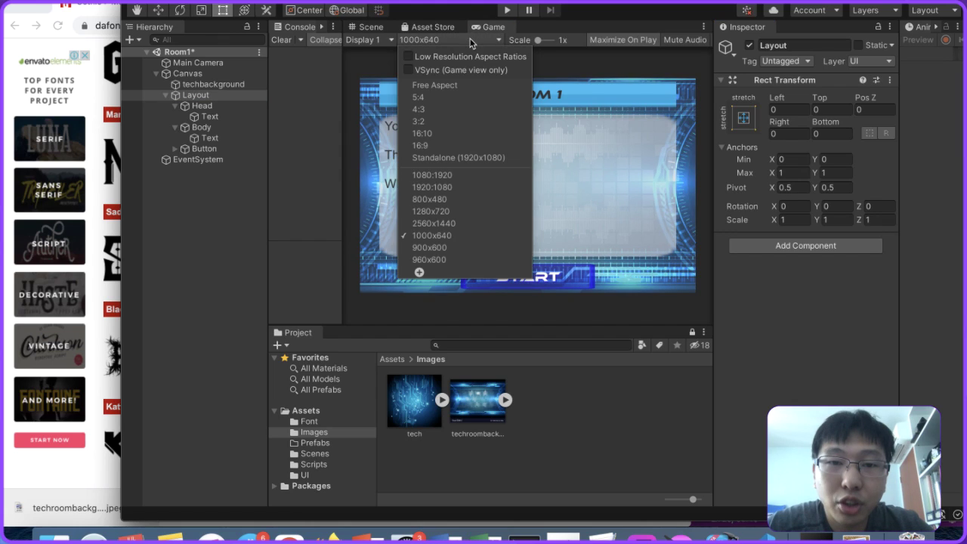
left_click(473, 185)
left_click(460, 39)
left_click(462, 205)
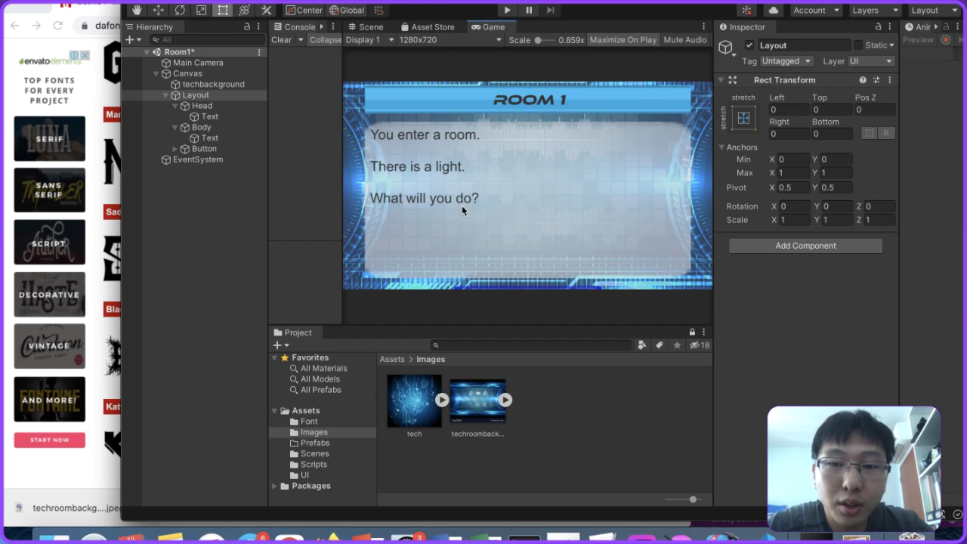
left_click(450, 42)
left_click(446, 226)
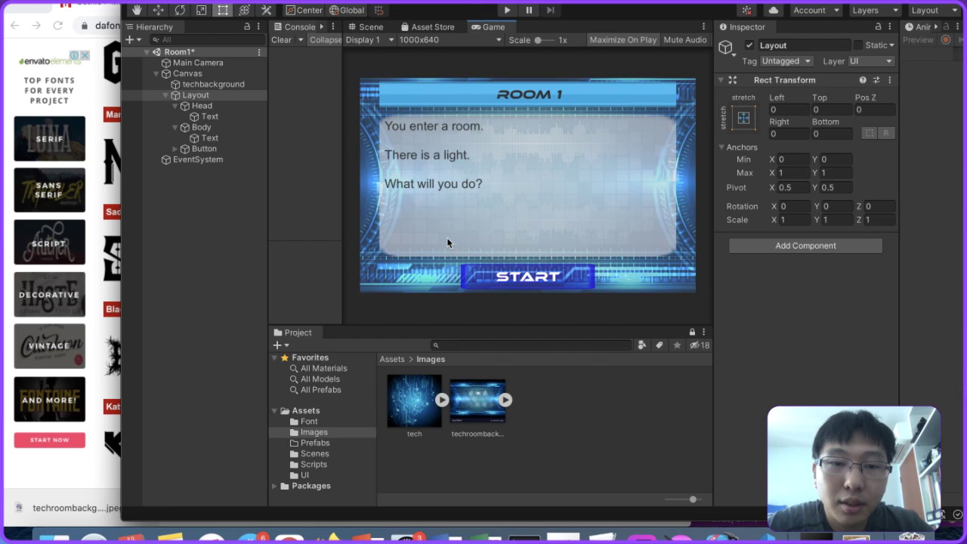
left_click(449, 42)
left_click(452, 247)
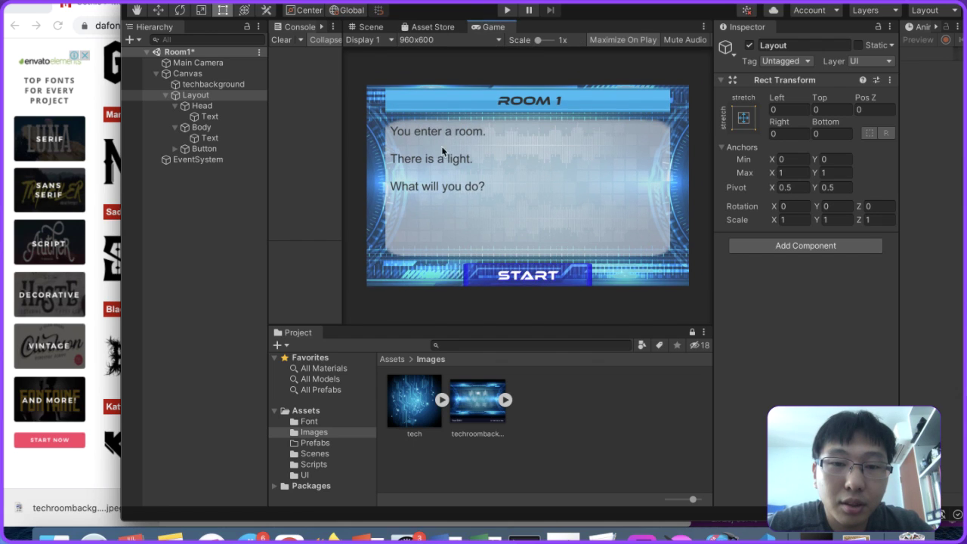
left_click(451, 41)
left_click(444, 188)
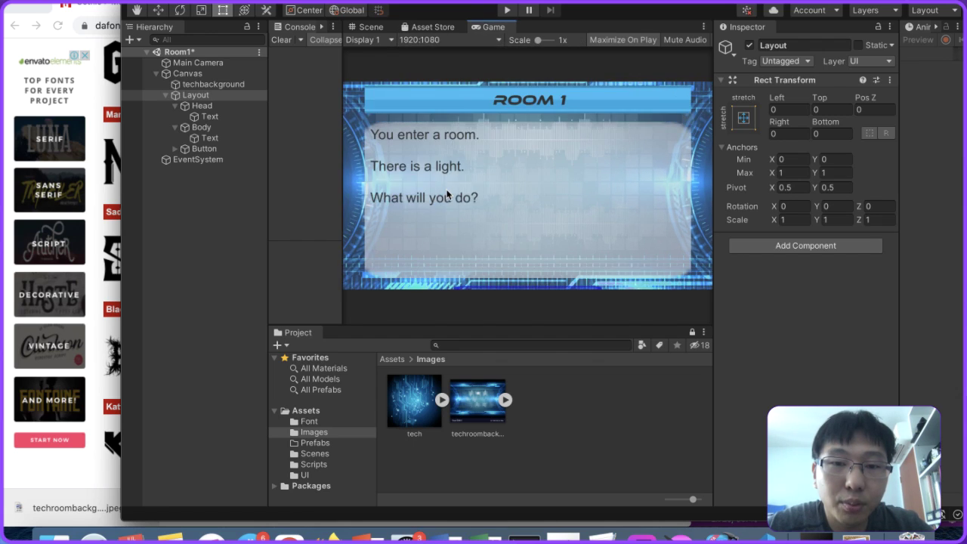
left_click(370, 27)
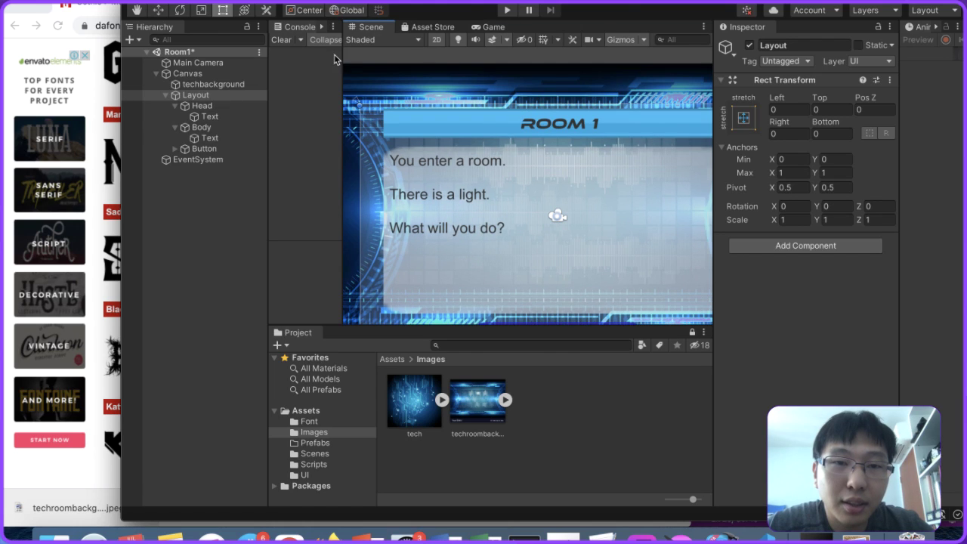
Step: Inspect the Room 1 heading, Body panel, body text and START button objects
left_click(202, 105)
left_click(207, 117)
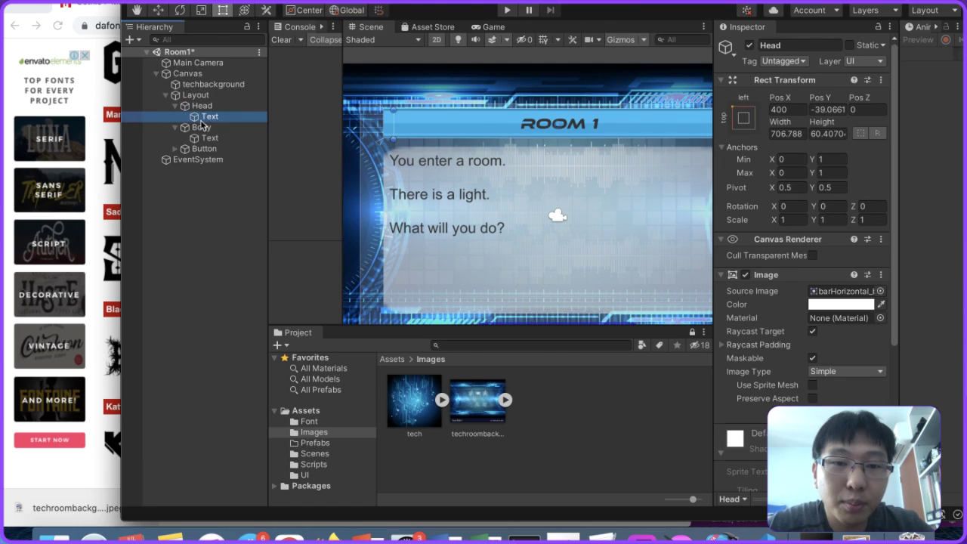
scroll(343, 139, "down", 3)
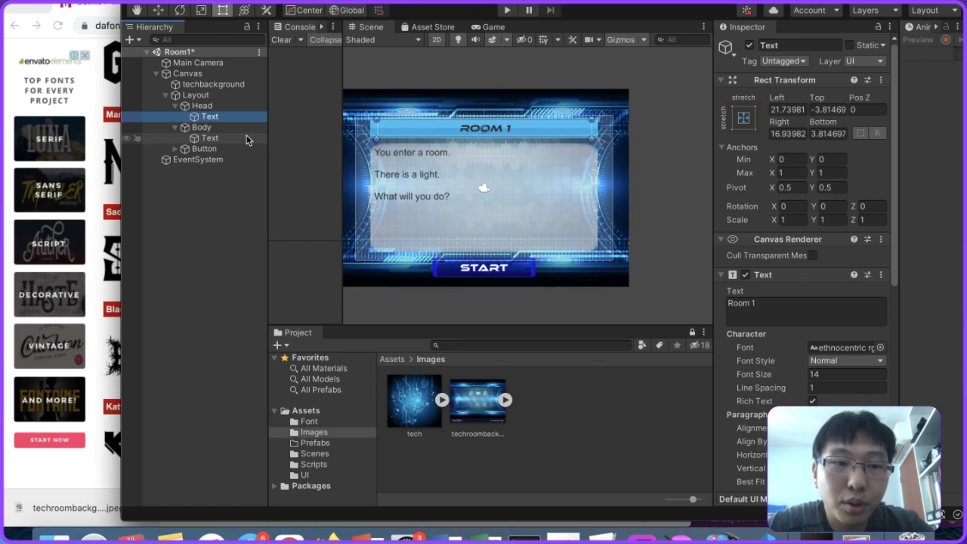
left_click(248, 127)
left_click(246, 140)
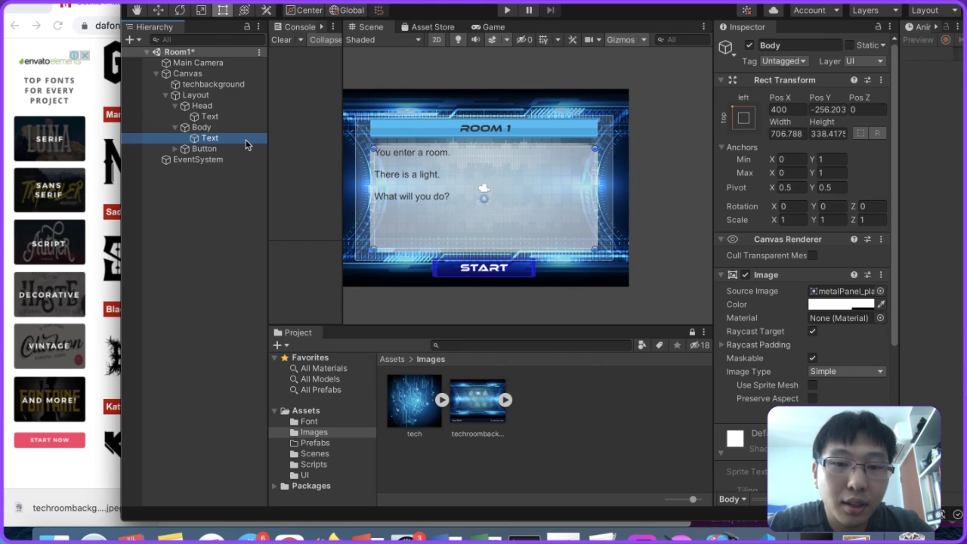
left_click(244, 159)
left_click(246, 140)
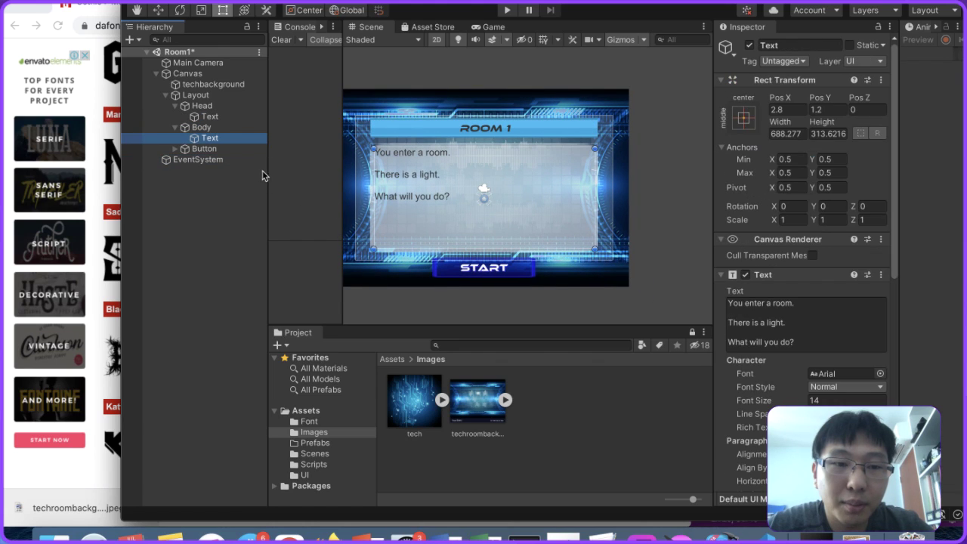
left_click(231, 149)
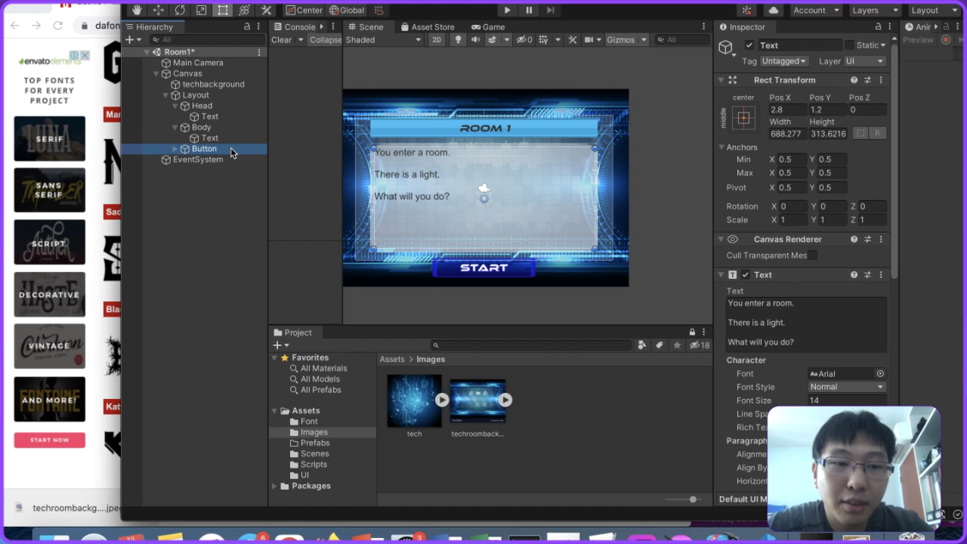
left_click(484, 248)
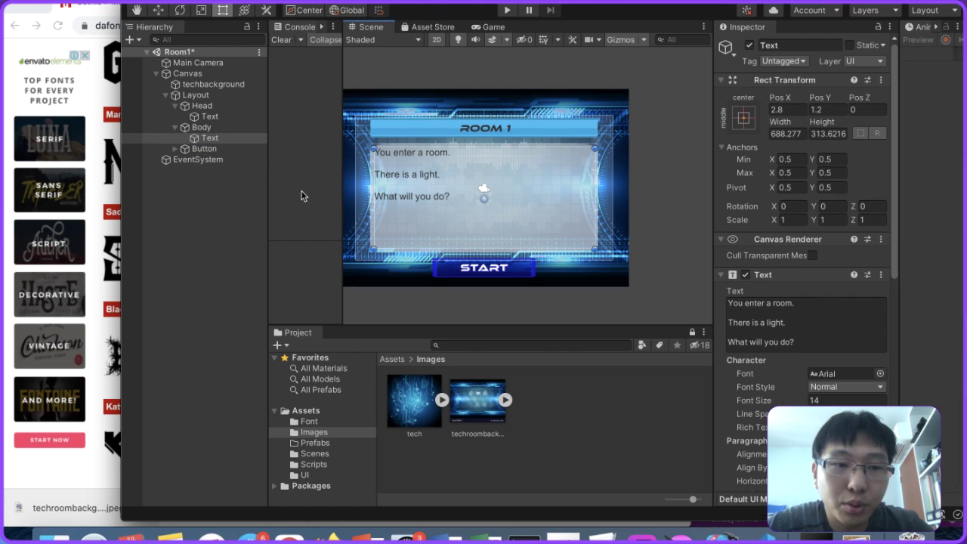
left_click(448, 270)
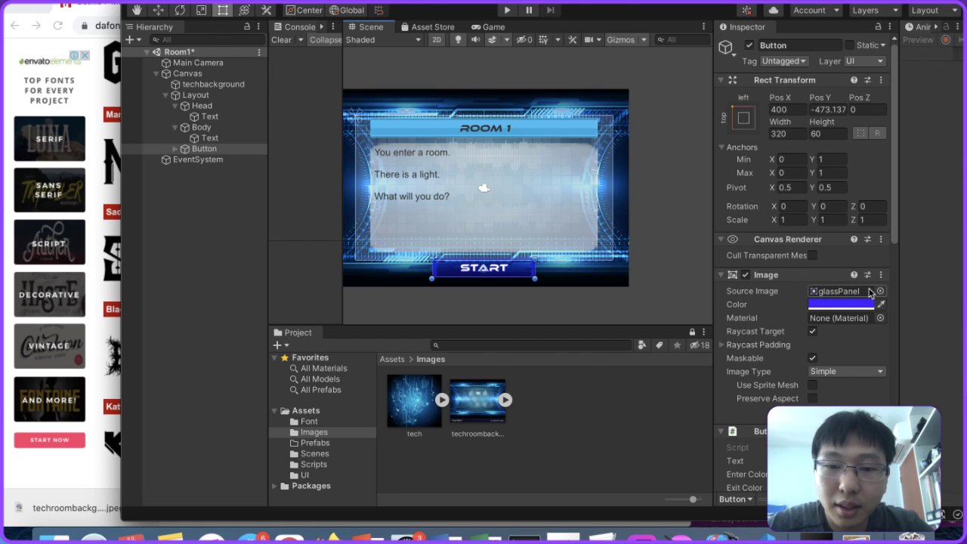
Step: Set the START button's Image color to white in the color picker
left_click(859, 305)
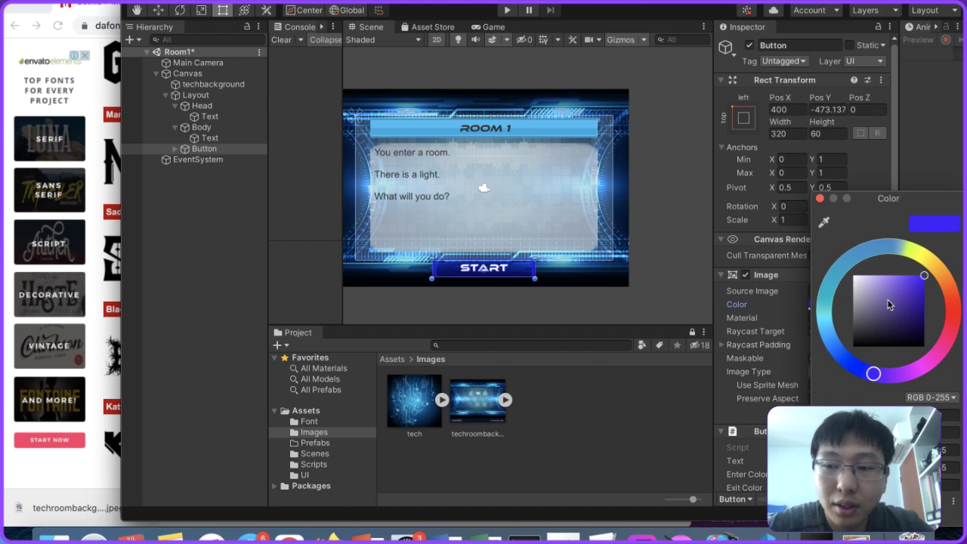
left_click(886, 338)
left_click_drag(885, 339, 821, 194)
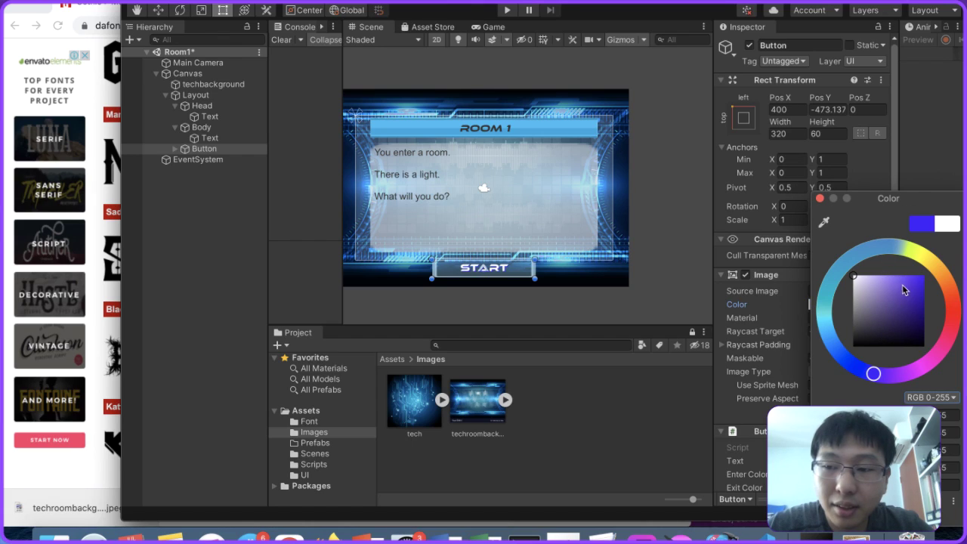
mouse_move(941, 277)
left_mouse_down()
mouse_move(944, 296)
mouse_move(935, 277)
mouse_move(943, 272)
left_mouse_up()
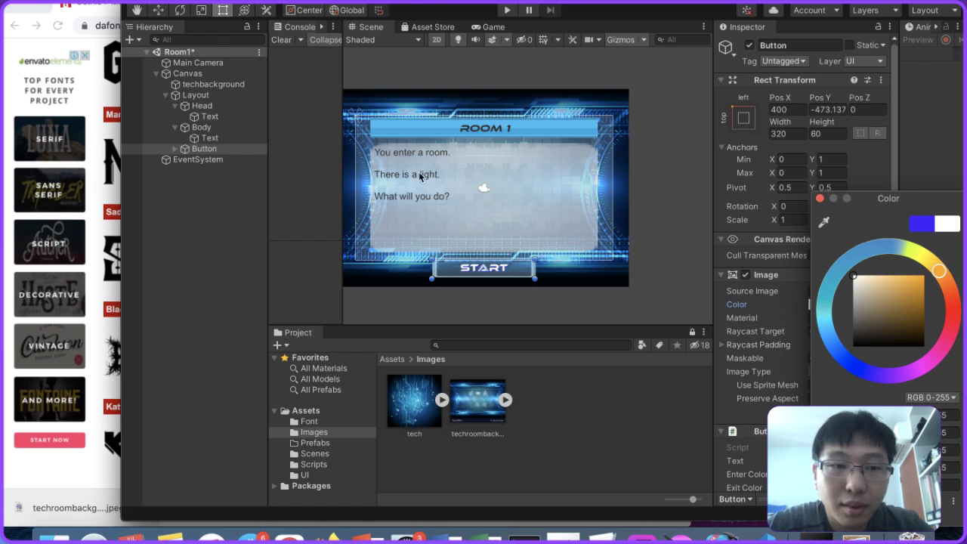
left_click(205, 138)
left_click(202, 149)
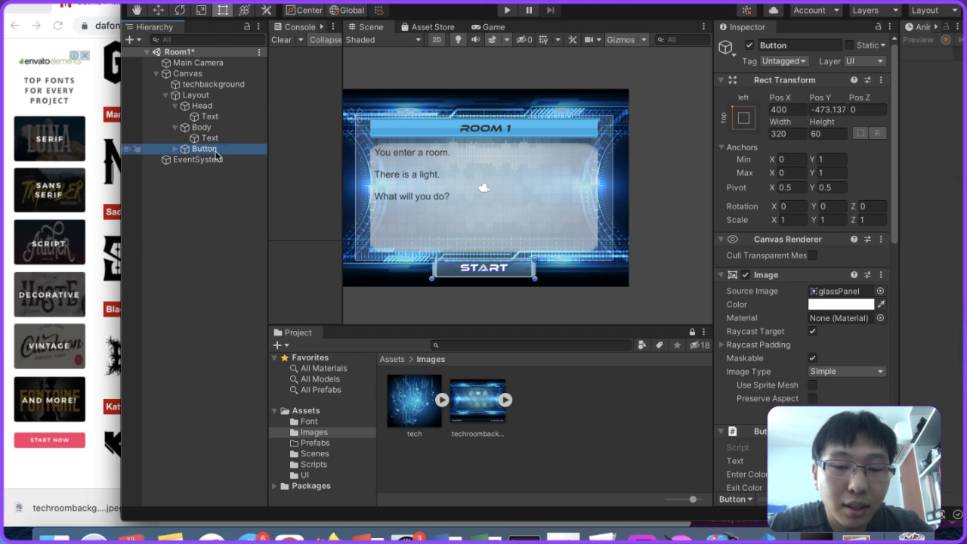
Step: Move the START button left with the Move tool, then undo the move
key("w")
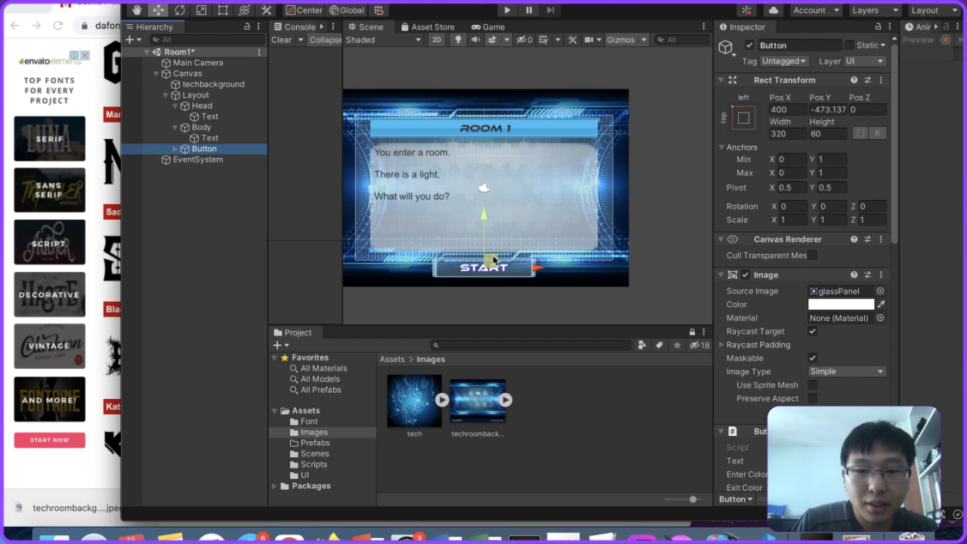
left_click_drag(493, 260, 438, 260)
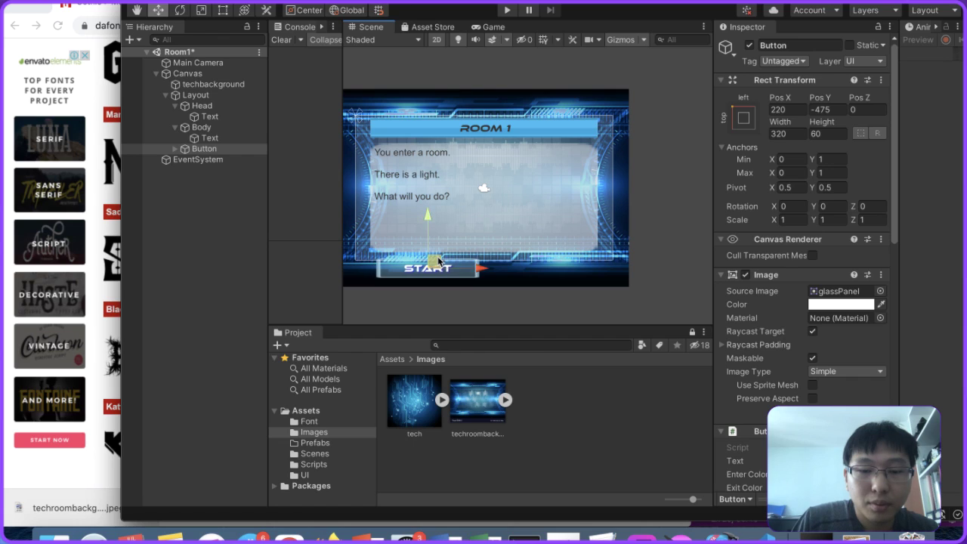
key("ctrl+z")
Step: Create an empty GameObject under Layout and drag the START button into it
left_click(218, 97)
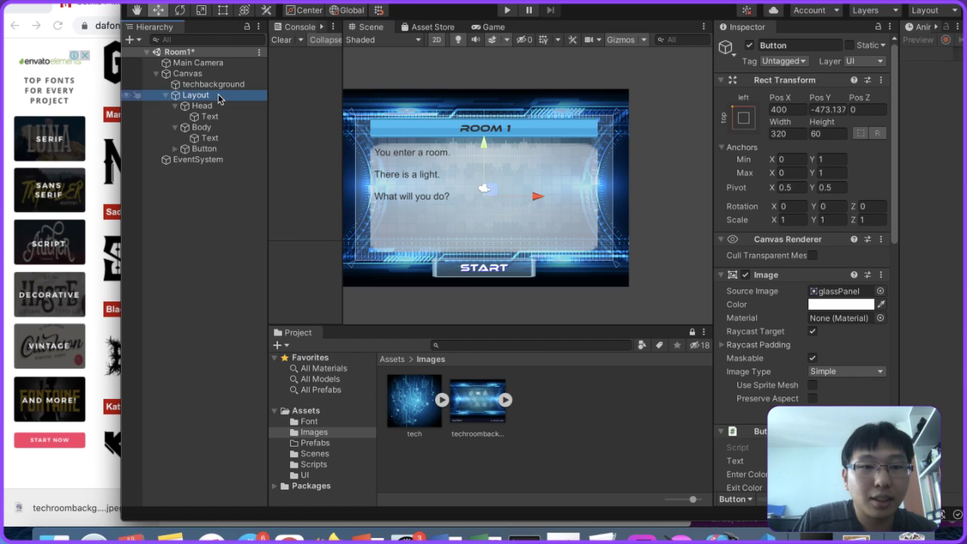
right_click(219, 99)
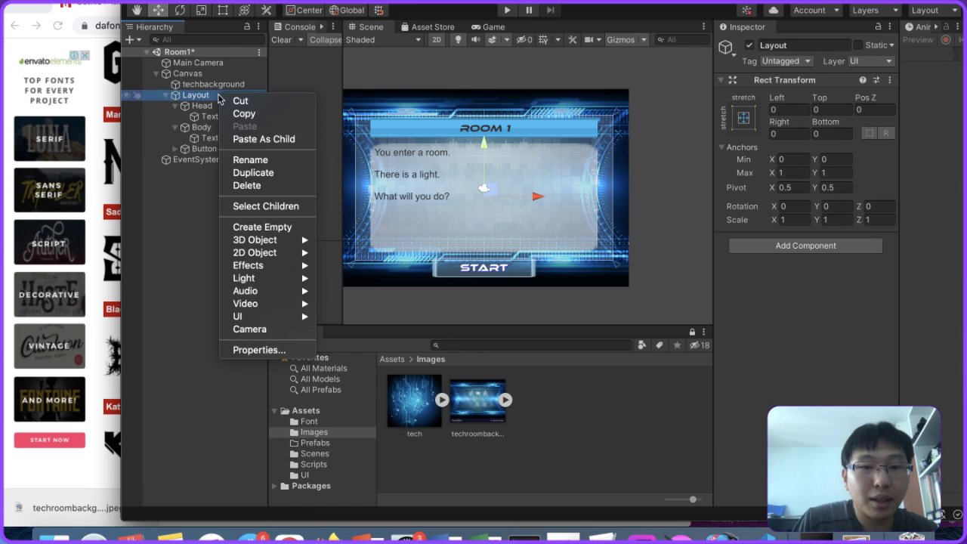
left_click(255, 228)
mouse_move(211, 159)
left_mouse_down()
mouse_move(212, 146)
mouse_move(204, 162)
left_mouse_up()
Step: Rename the new empty object to 'ActionSelection'
left_click(213, 150)
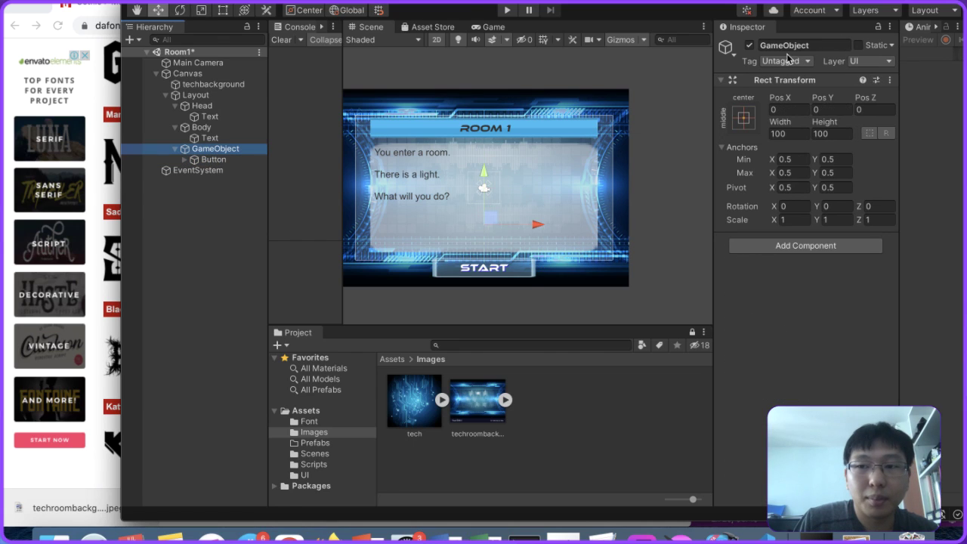
left_click(791, 46)
type("Ac")
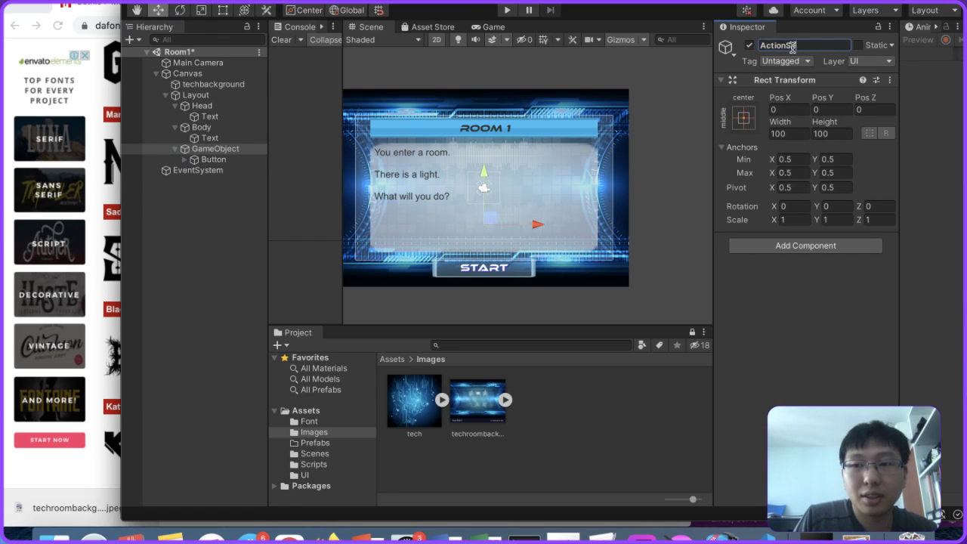
type("tionSelection")
key("Return")
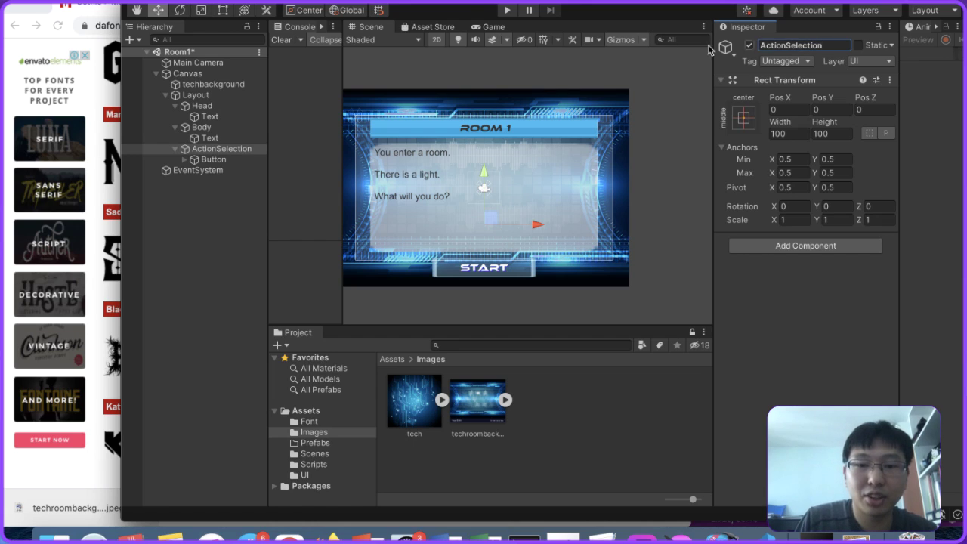
left_click(227, 160)
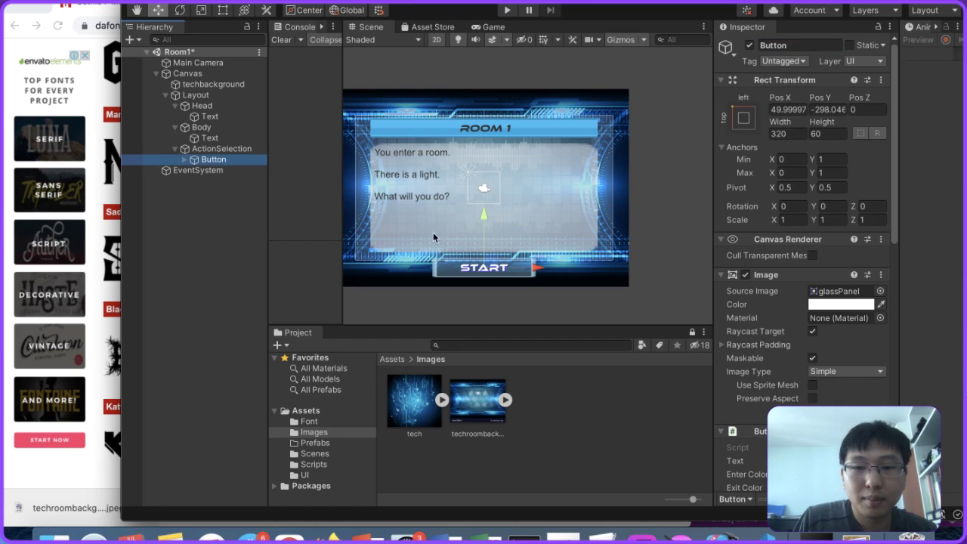
Step: Add a Horizontal Layout Group component to ActionSelection
left_click(249, 150)
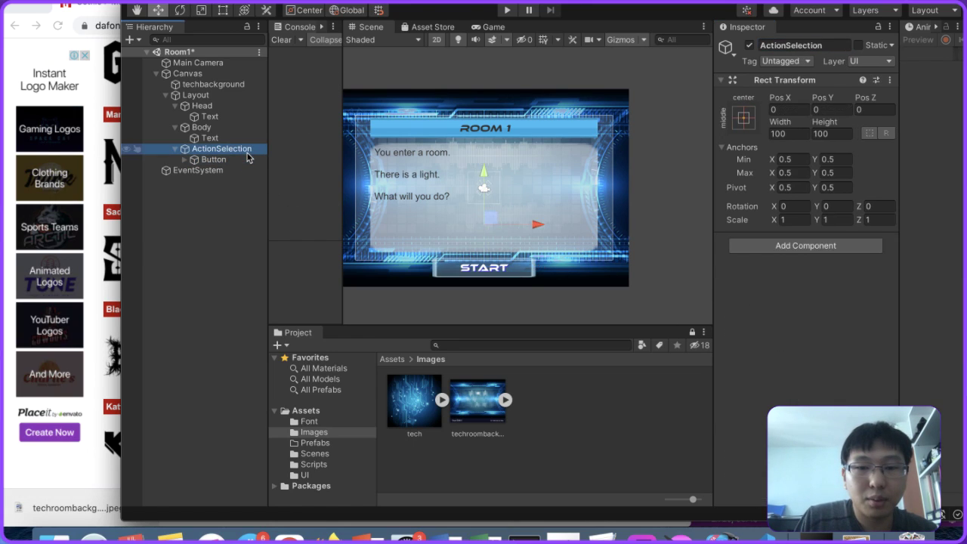
left_click(773, 246)
type("horizo")
key("Return")
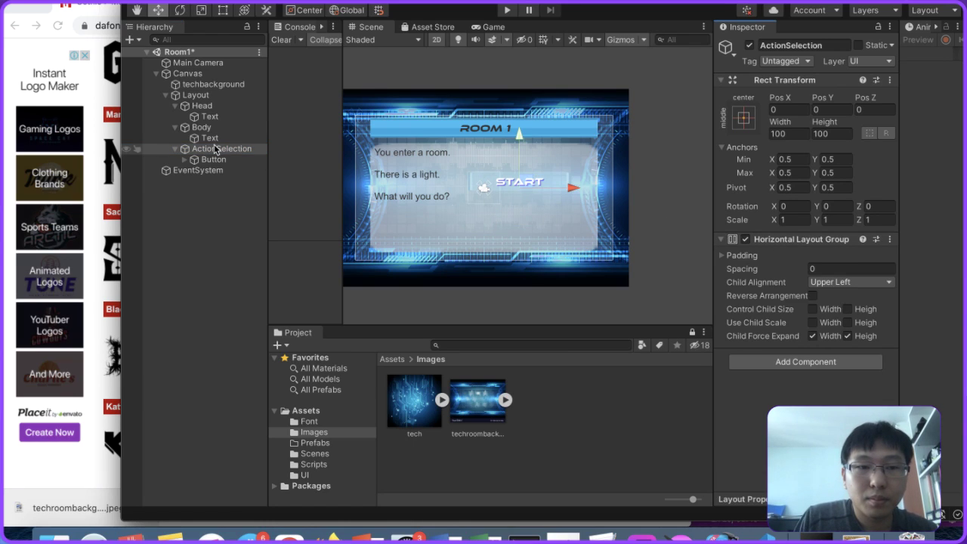
Step: Add a Vertical Layout Group component to the Layout object
left_click(217, 98)
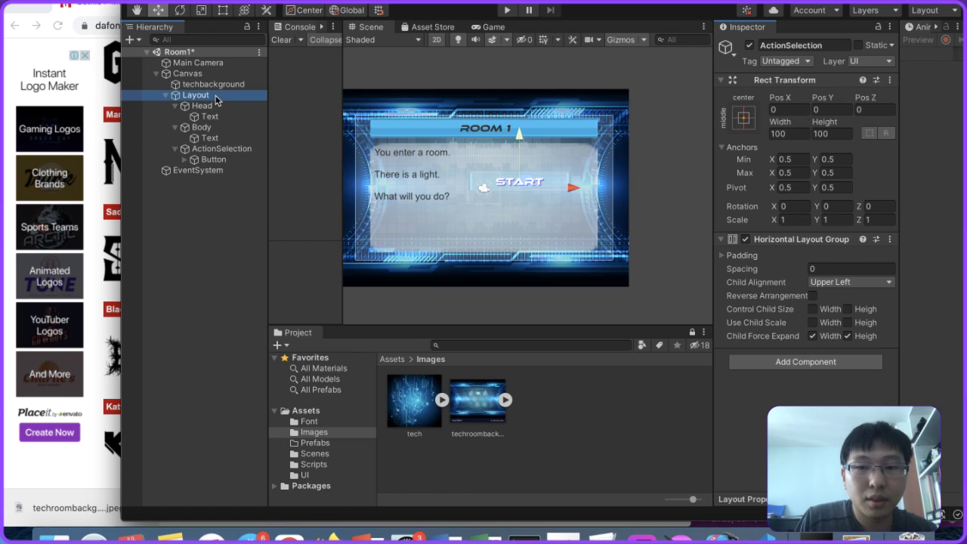
left_click(842, 248)
type("ver")
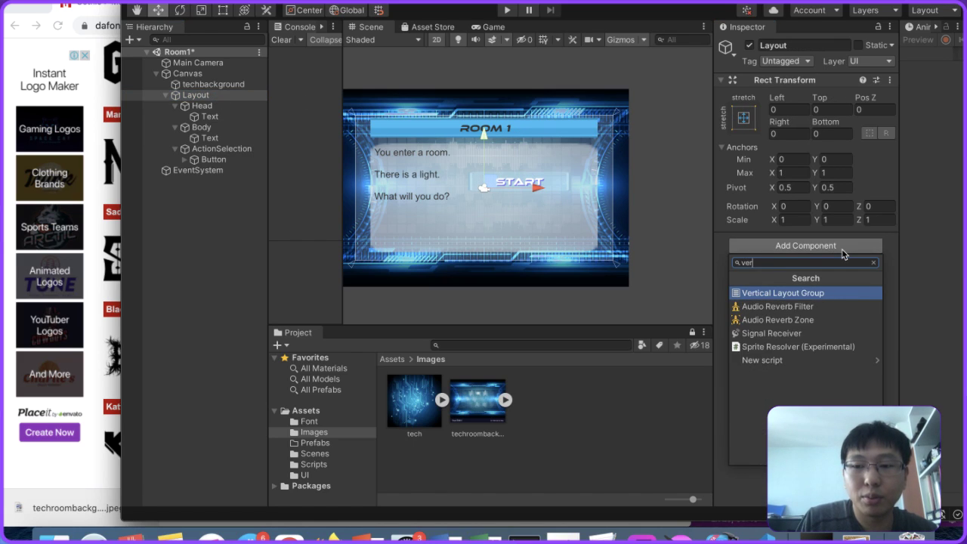
key("Return")
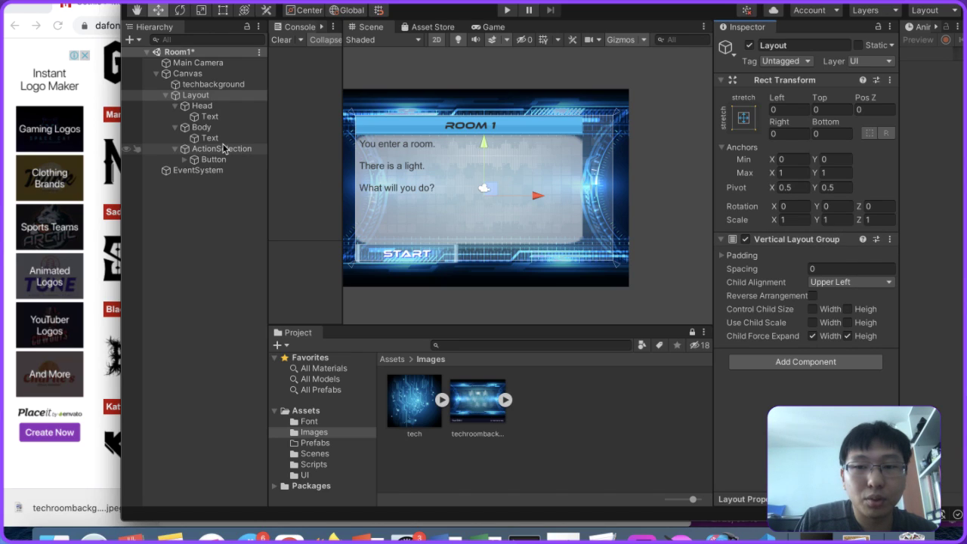
Step: Set Layout's Vertical Layout Group to Middle Center alignment with spacing 20
left_click(865, 287)
left_click(854, 326)
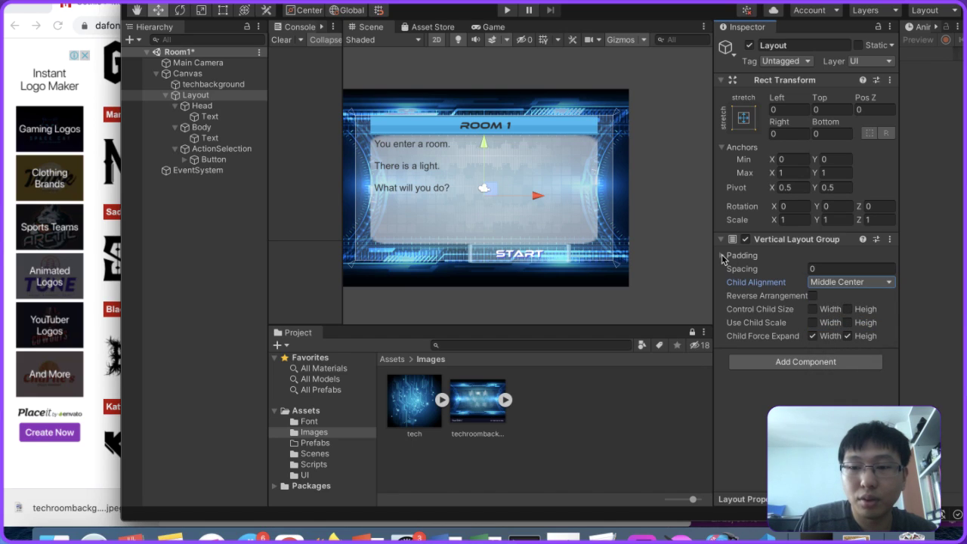
left_click(721, 257)
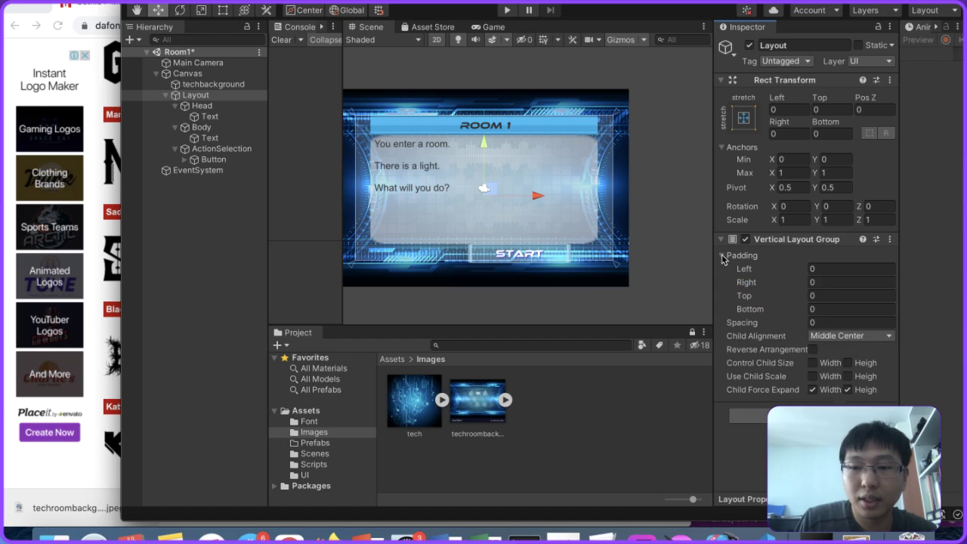
left_click(839, 322)
type("50")
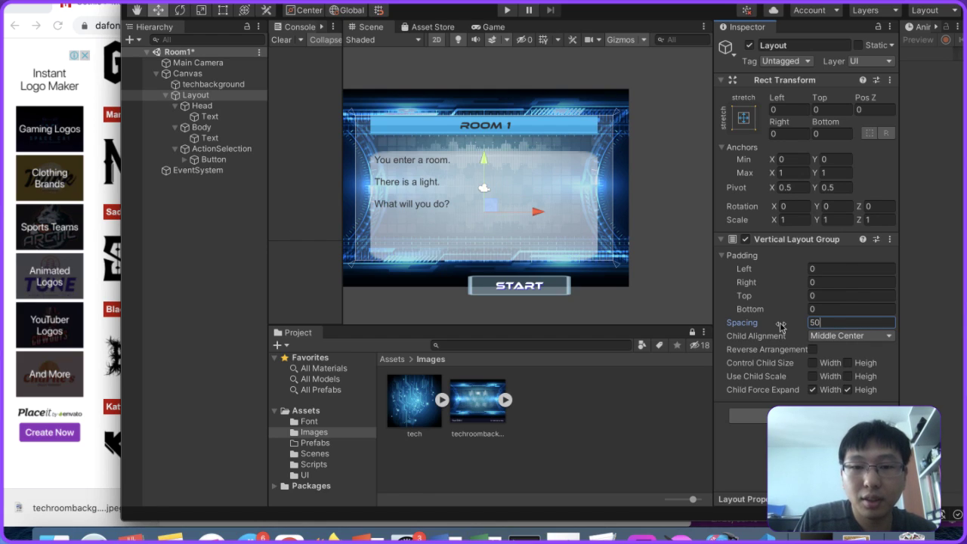
key("BackSpace")
key("BackSpace")
type("10")
key("BackSpace")
key("BackSpace")
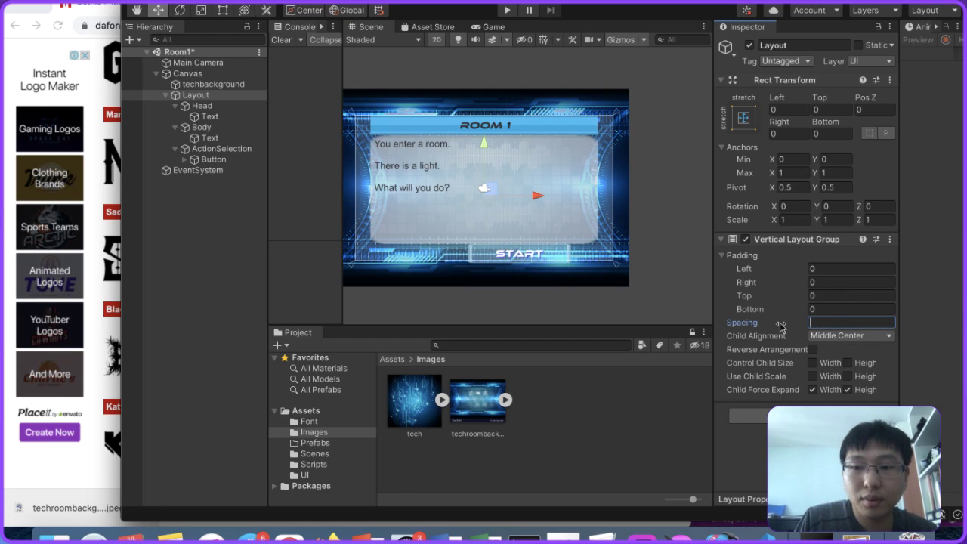
type("20")
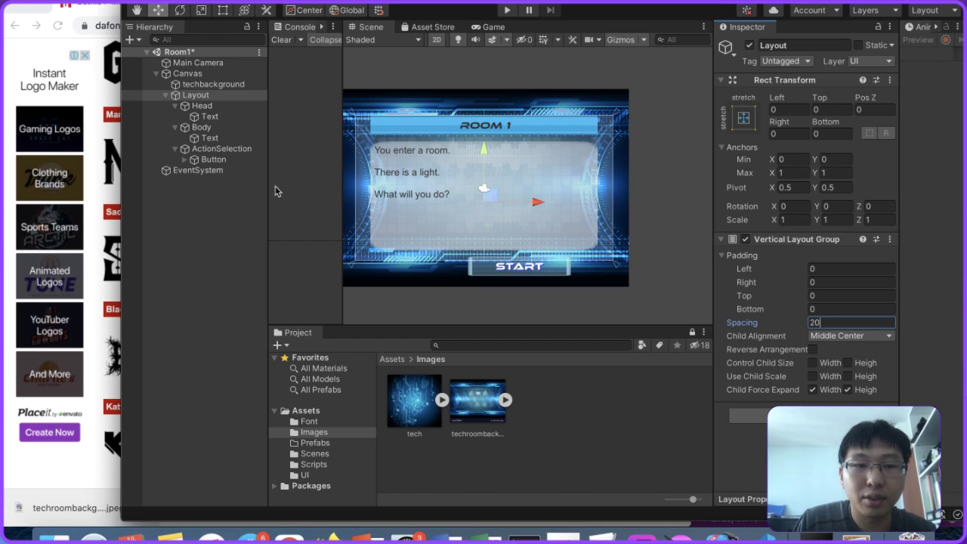
left_click(211, 160)
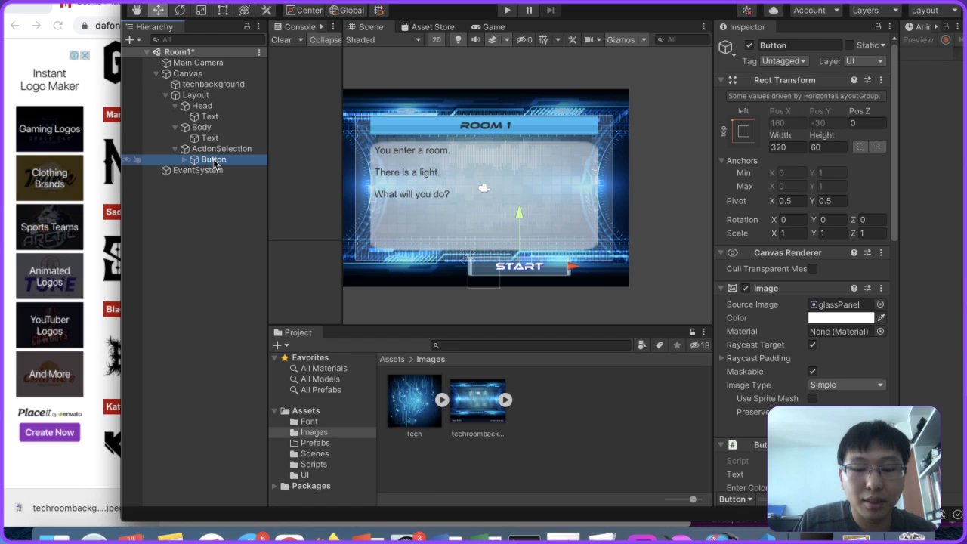
Step: Duplicate the START button and set ActionSelection to Middle Center alignment with spacing 20
key("super+d")
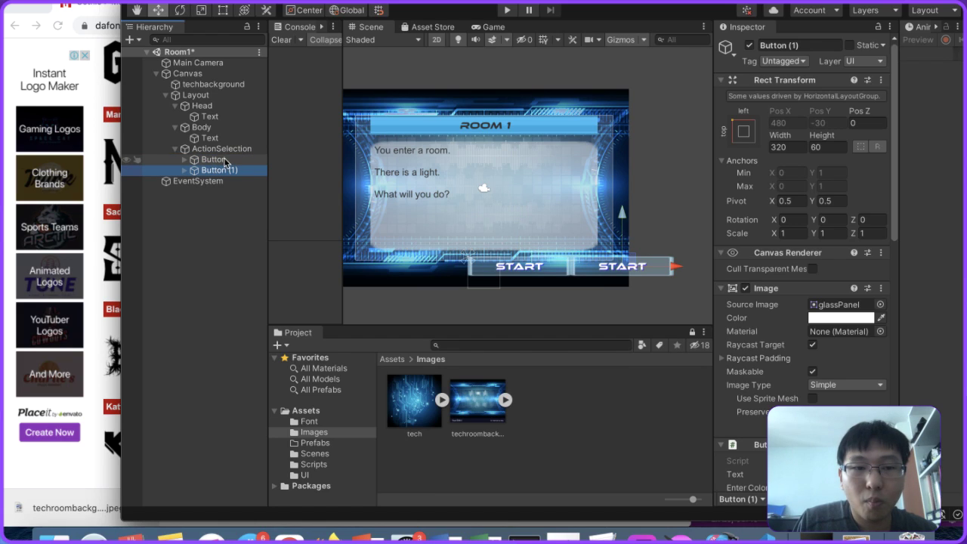
left_click(228, 150)
left_click(834, 296)
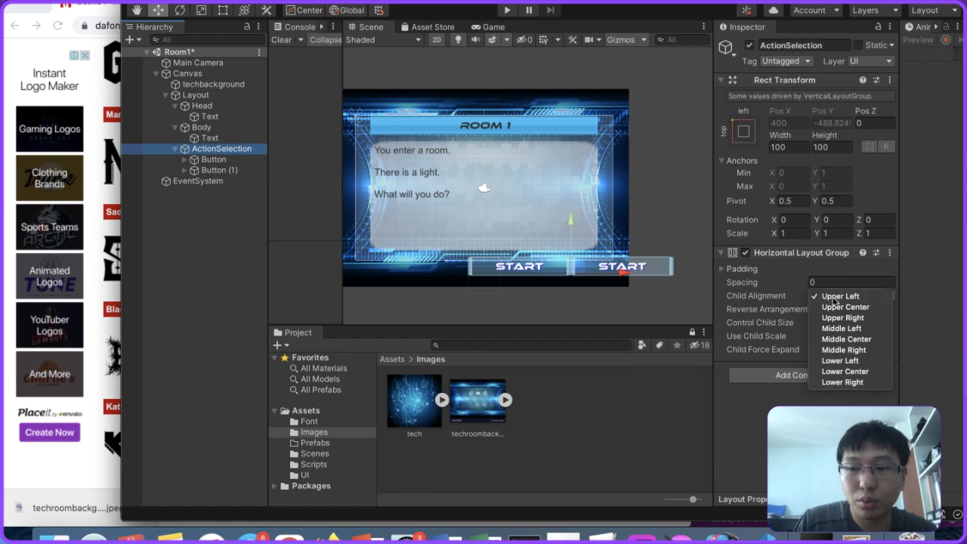
left_click(833, 339)
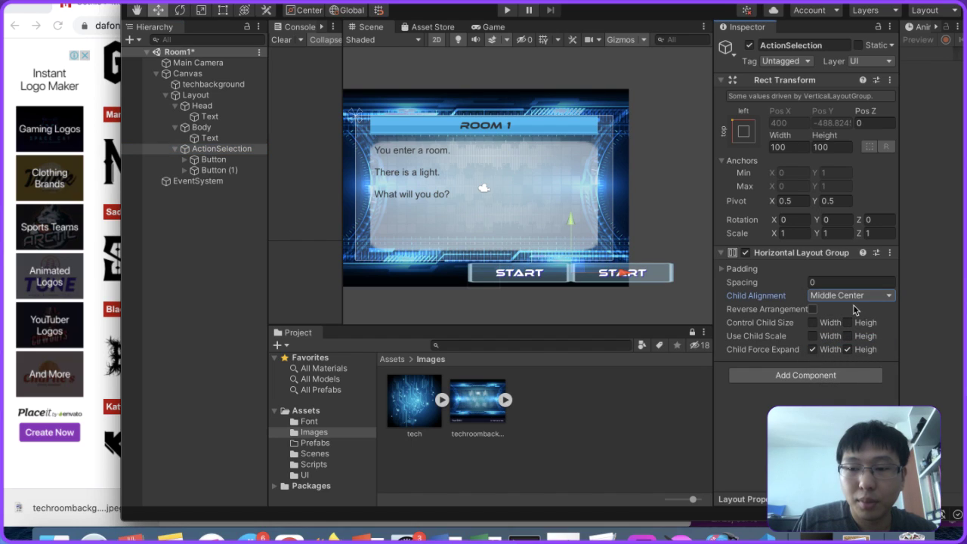
left_click(724, 269)
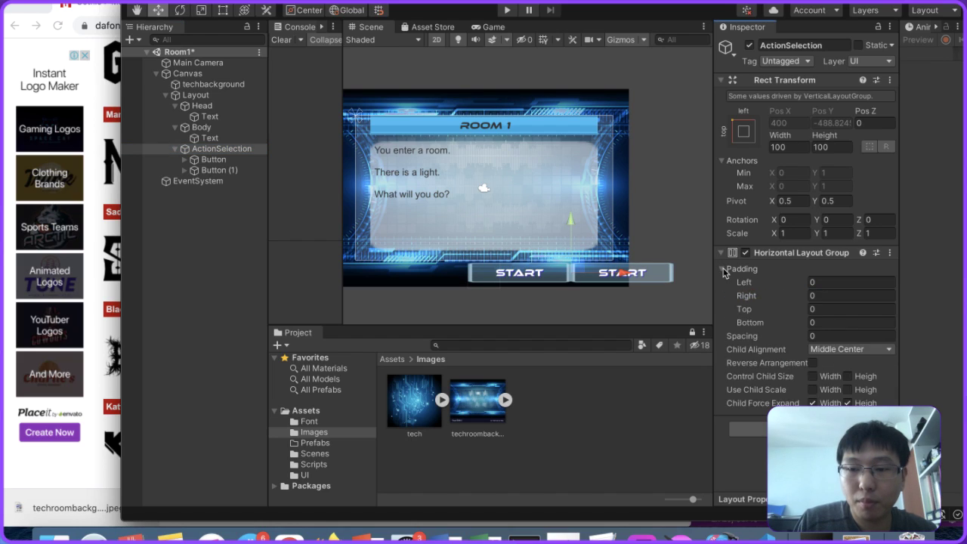
left_click(724, 269)
left_click(834, 282)
type("20")
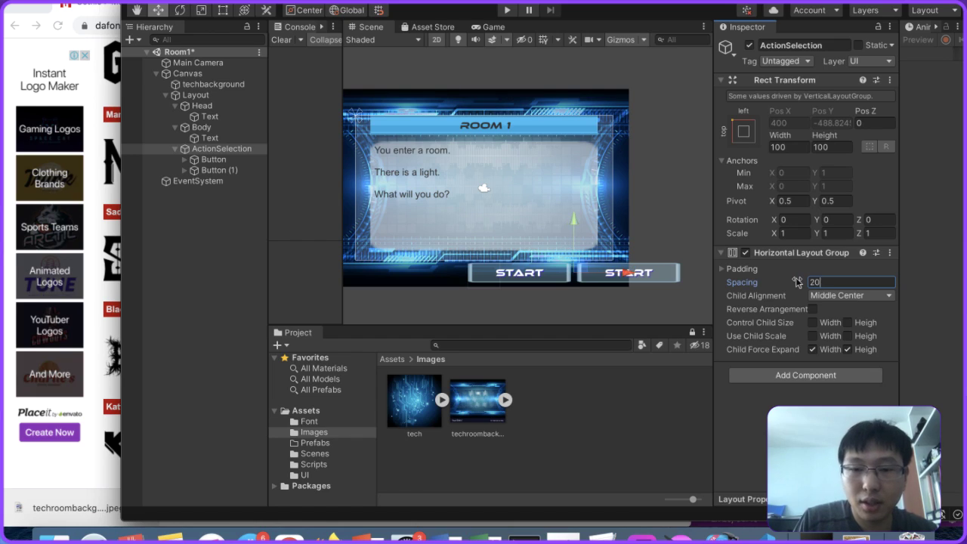
Step: Inspect both START buttons and keep ActionSelection's Middle Center child alignment
left_click(214, 159)
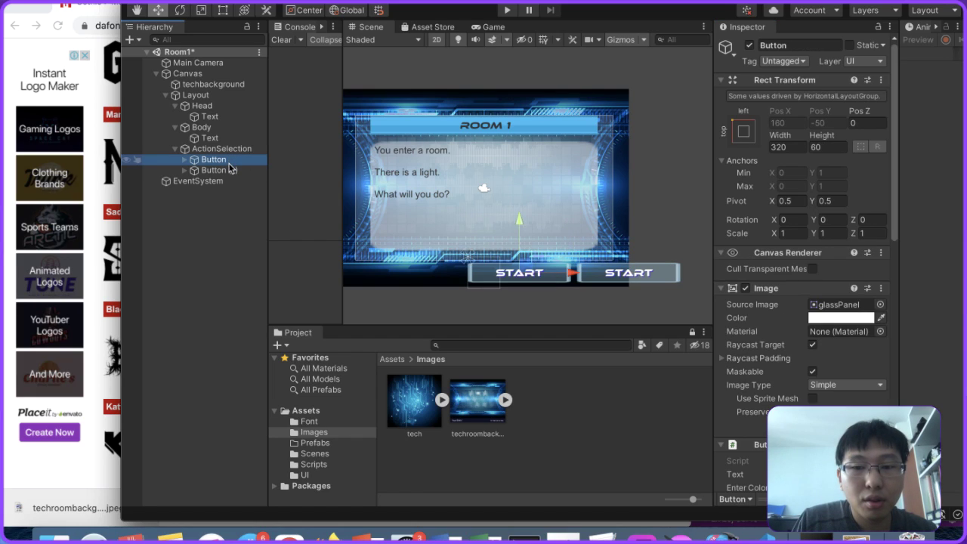
left_click(230, 169)
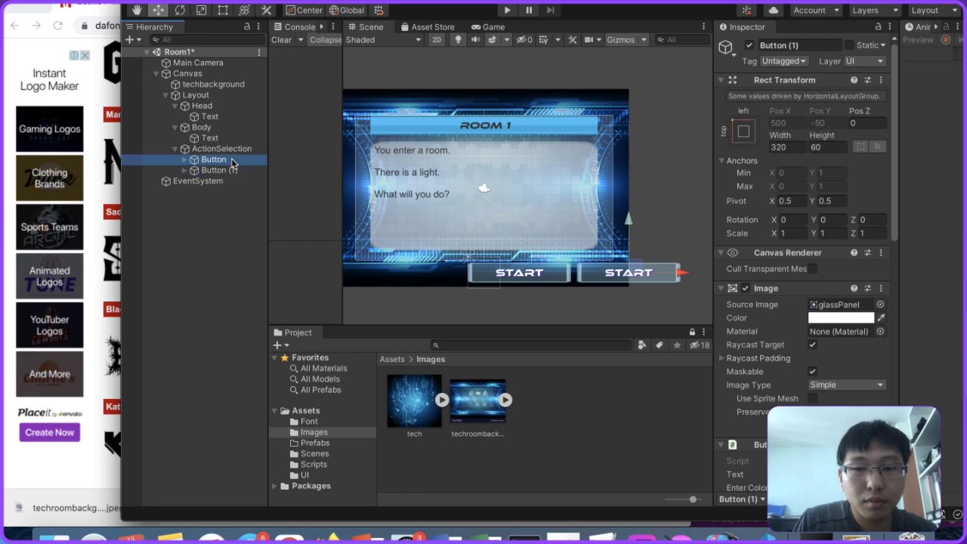
left_click(231, 160)
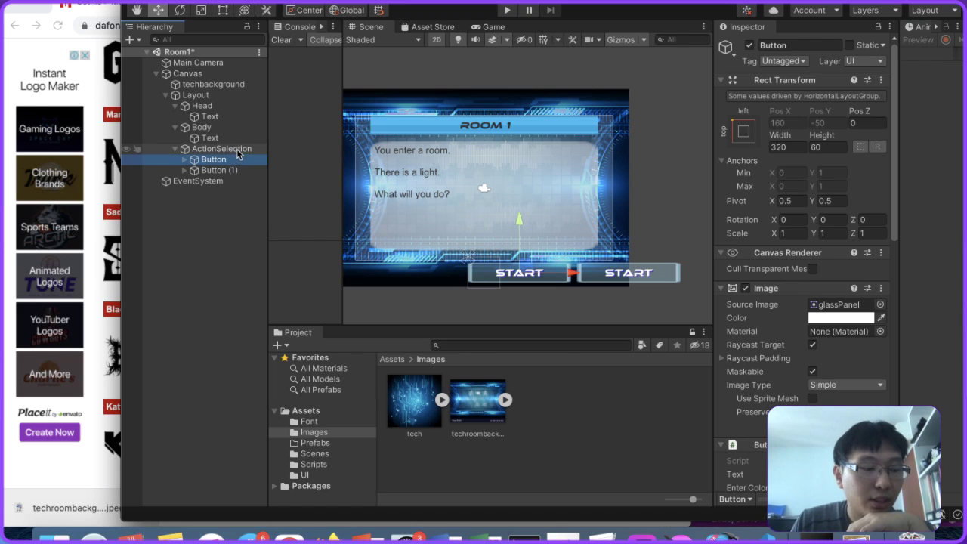
left_click(237, 151)
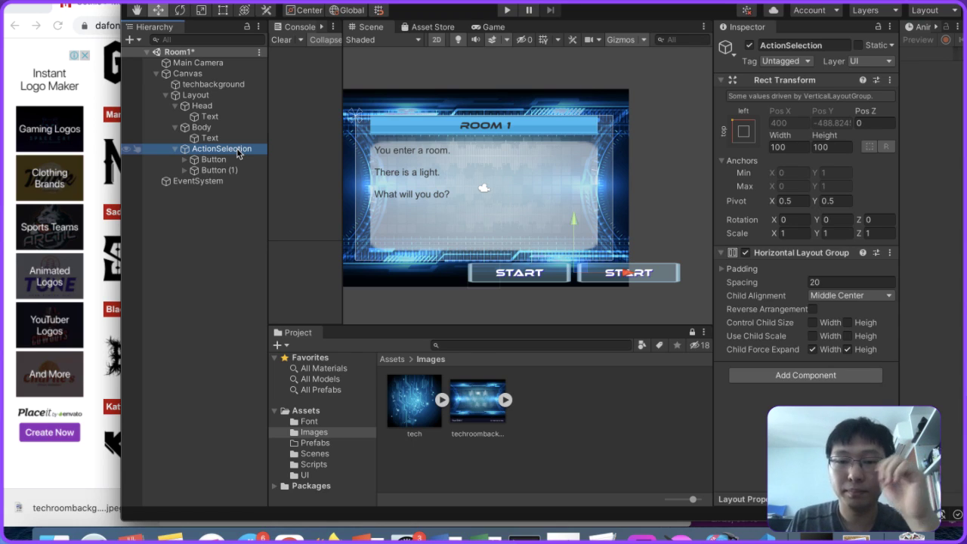
left_click(226, 160)
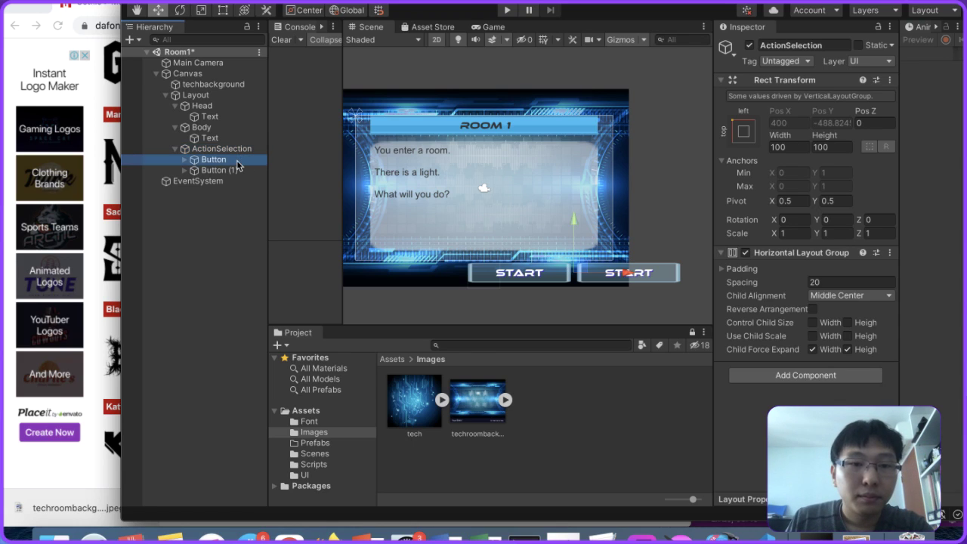
left_click(232, 171)
left_click(237, 161)
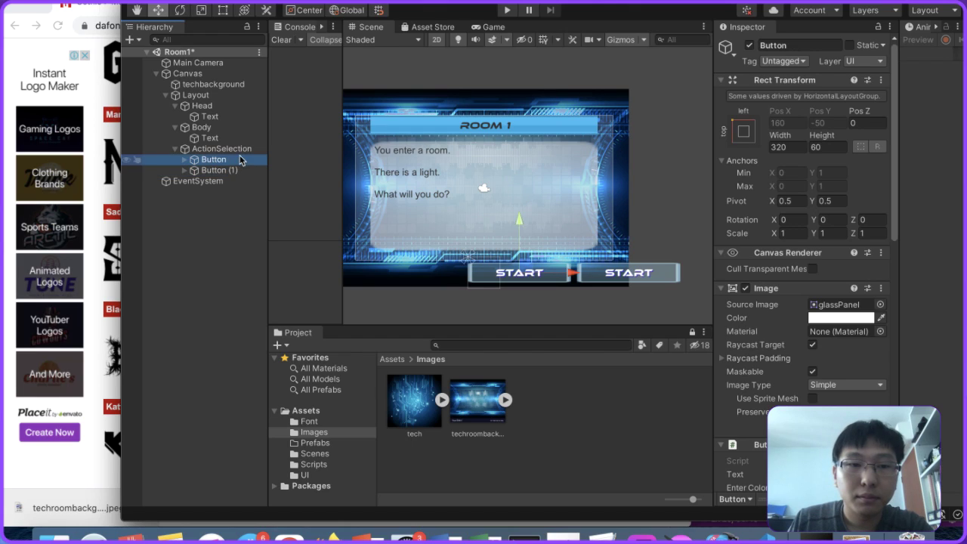
left_click(240, 150)
left_click(315, 215)
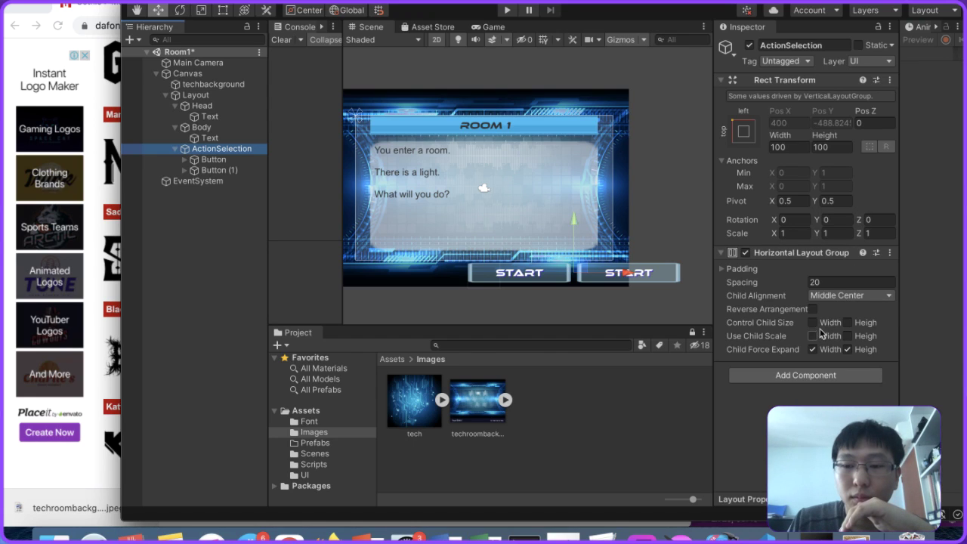
left_click(833, 296)
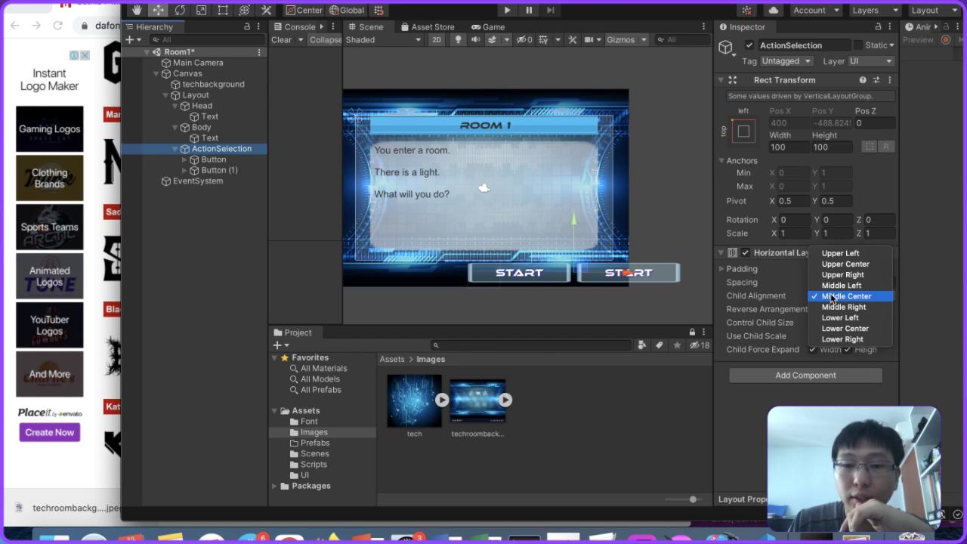
left_click(838, 296)
left_click(226, 161)
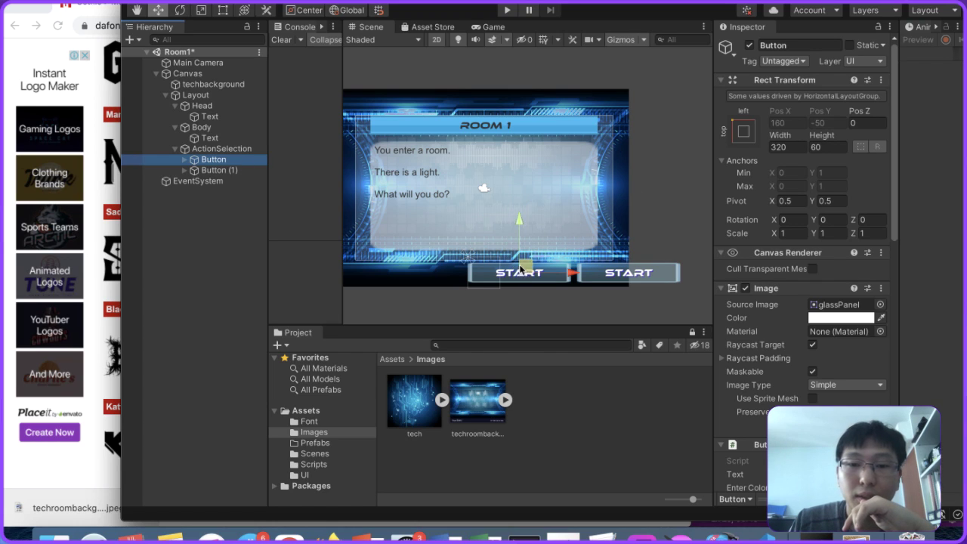
left_click(521, 268)
Step: Widen ActionSelection with the Rect tool to about 727 × 81 so both buttons fit
double_click(226, 149)
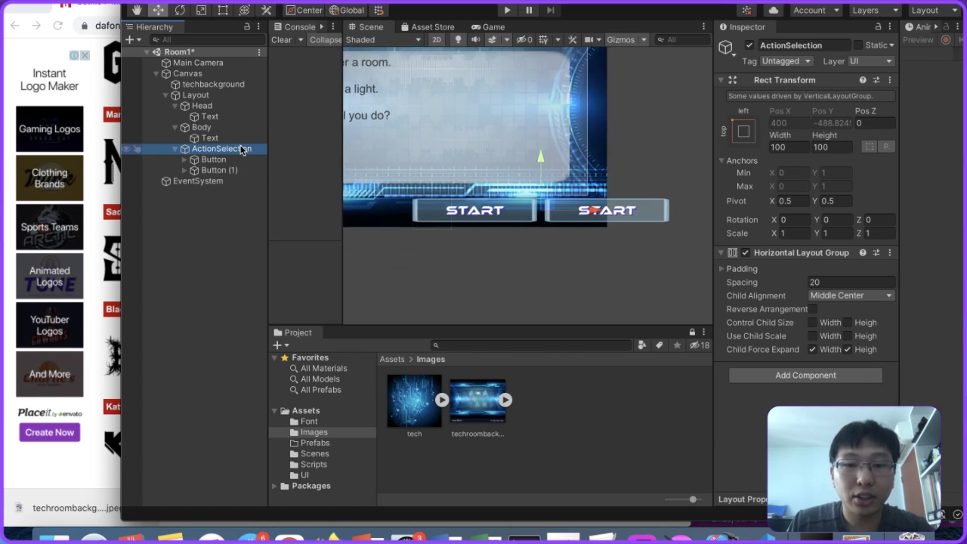
key("e")
key("r")
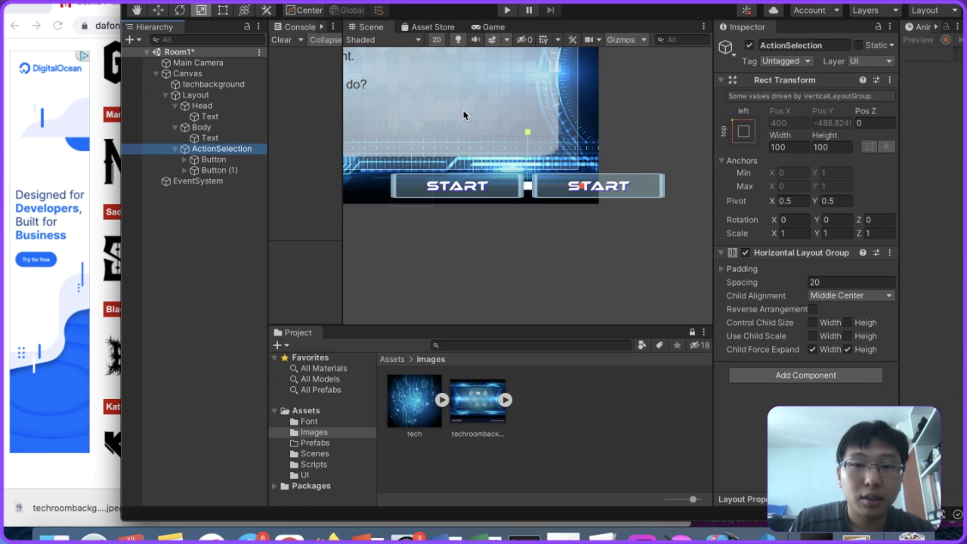
key("t")
scroll(463, 111, "up", 2)
scroll(463, 115, "down", 3)
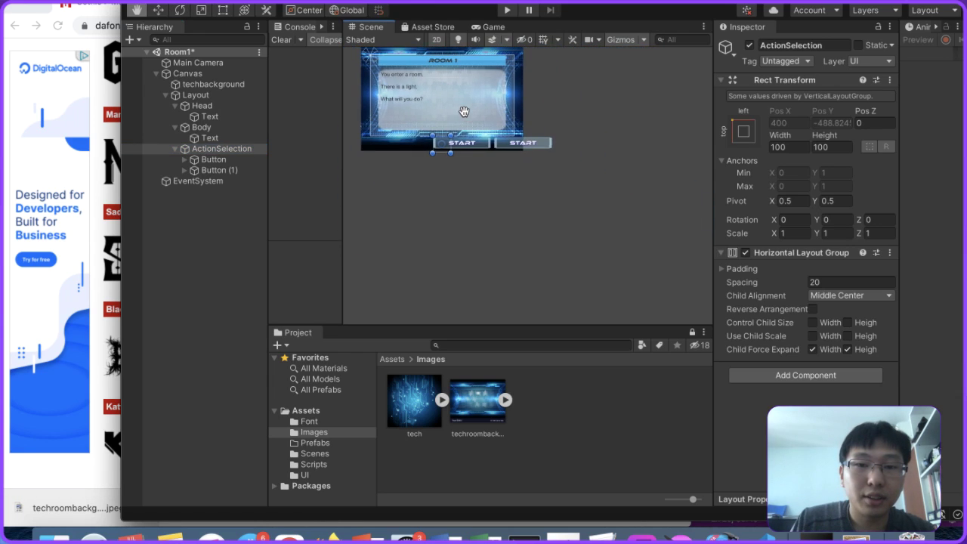
middle_click_drag(457, 136, 533, 180)
left_click_drag(509, 202, 396, 200)
Step: Review Layout, Head, ActionSelection and both 320 × 60 START buttons in the scene
left_click(191, 95)
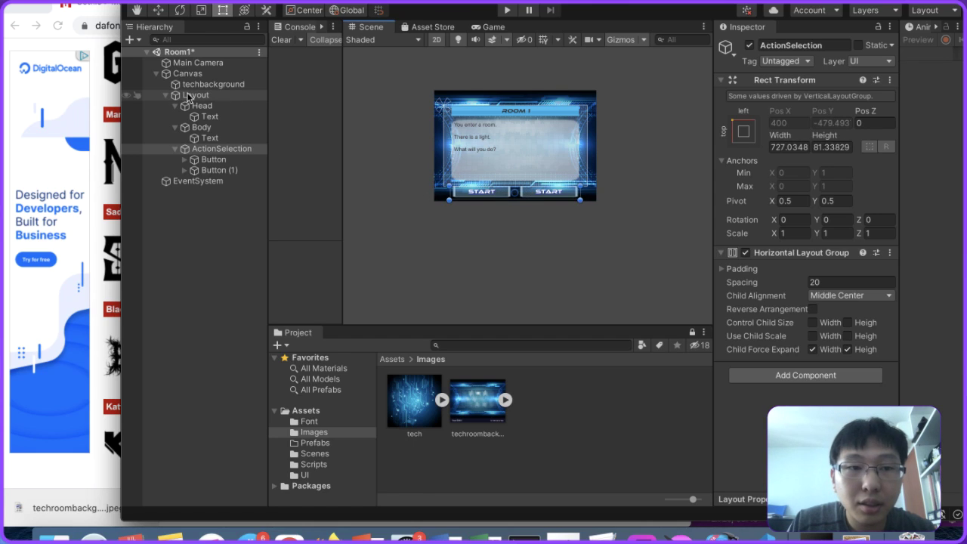
left_click(197, 105)
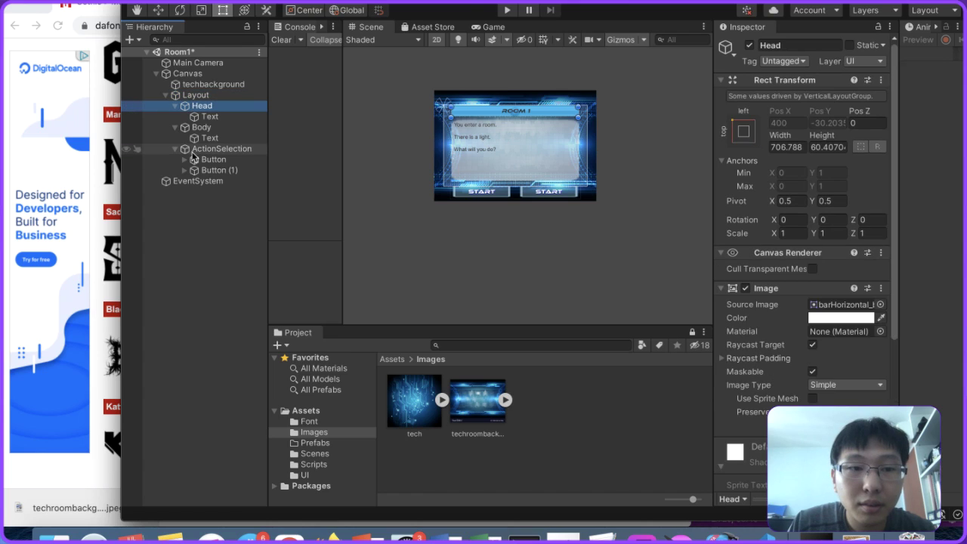
left_click(203, 149)
scroll(555, 155, "up", 2)
scroll(555, 155, "up", 3)
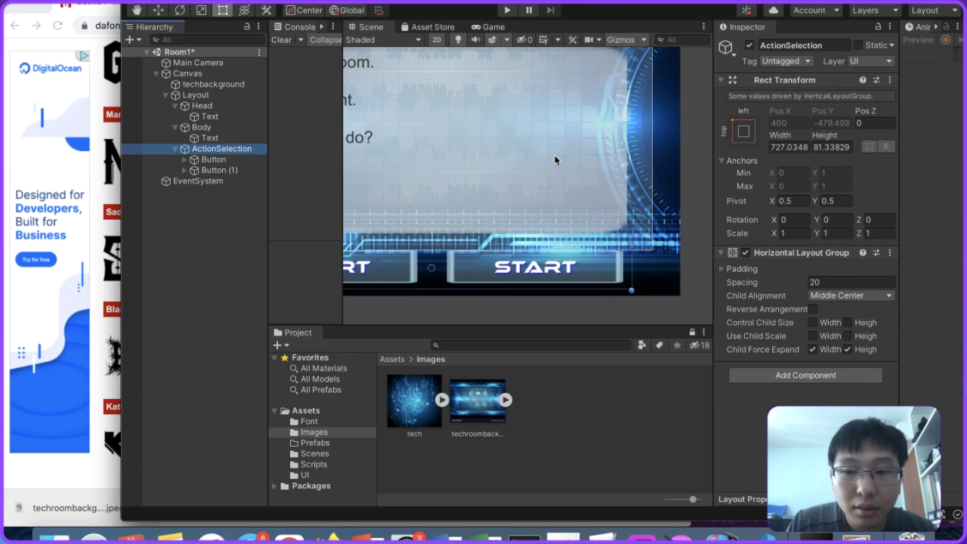
scroll(554, 155, "down", 3)
middle_click_drag(554, 154, 571, 155)
key("t")
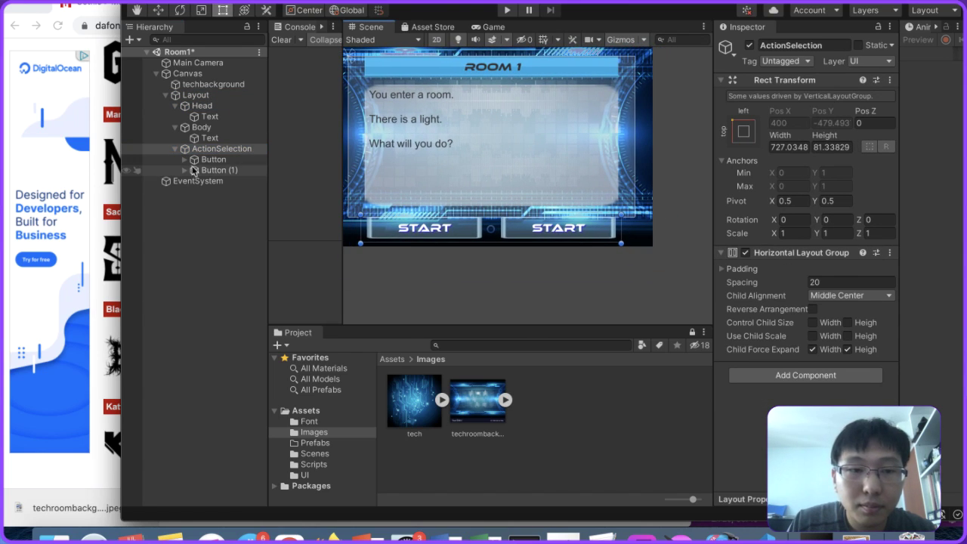
left_click(213, 159)
left_click(215, 170)
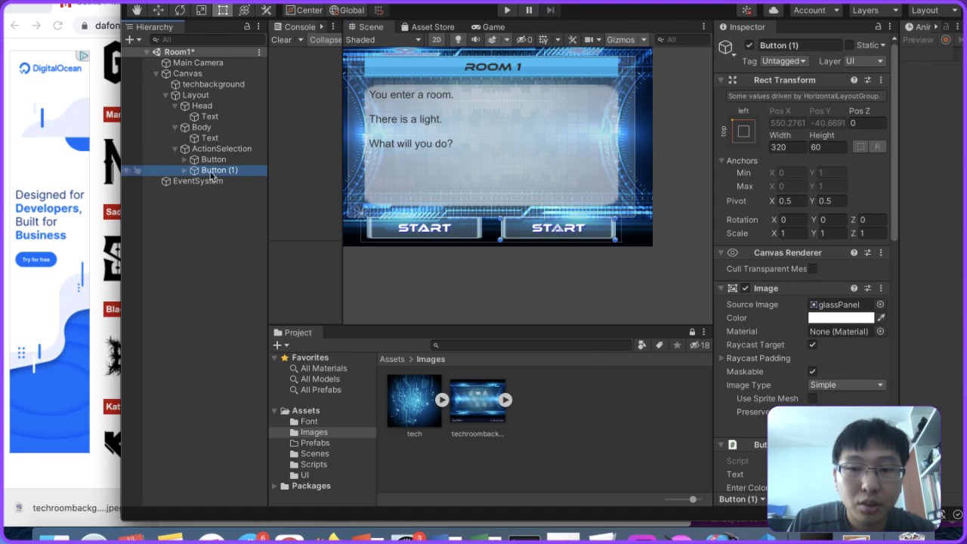
left_click(218, 159)
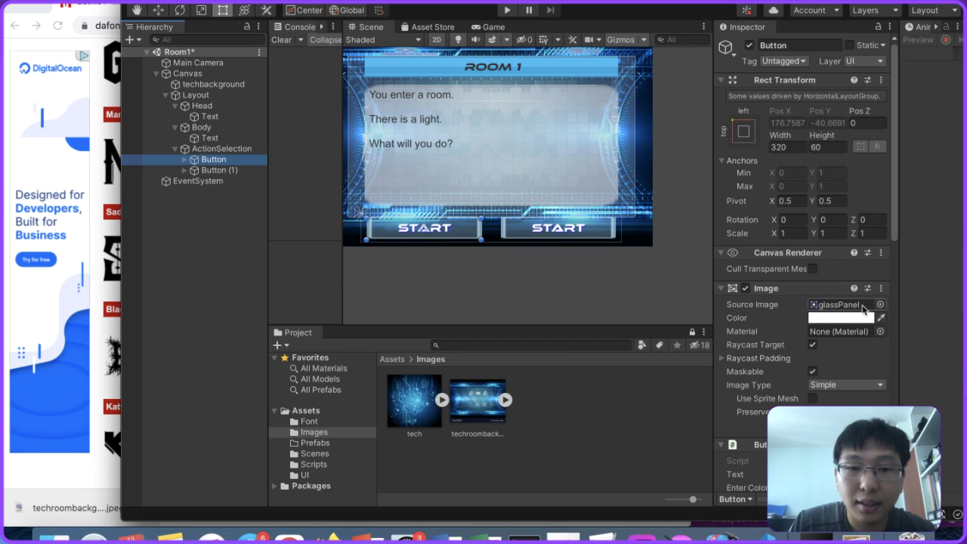
Step: Reset the first START button's tint to white and experiment with the second button's colour
left_click(861, 318)
left_click(890, 318)
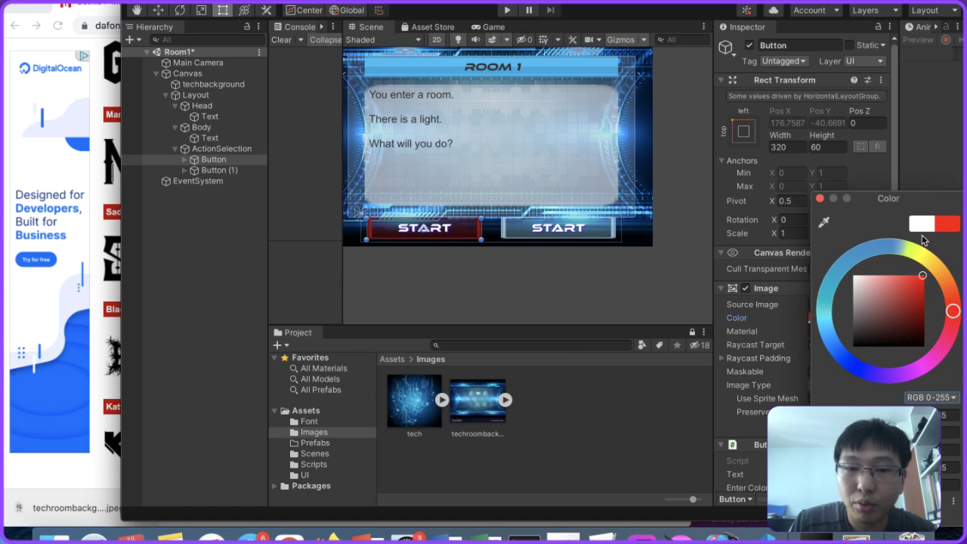
left_click_drag(918, 275, 819, 272)
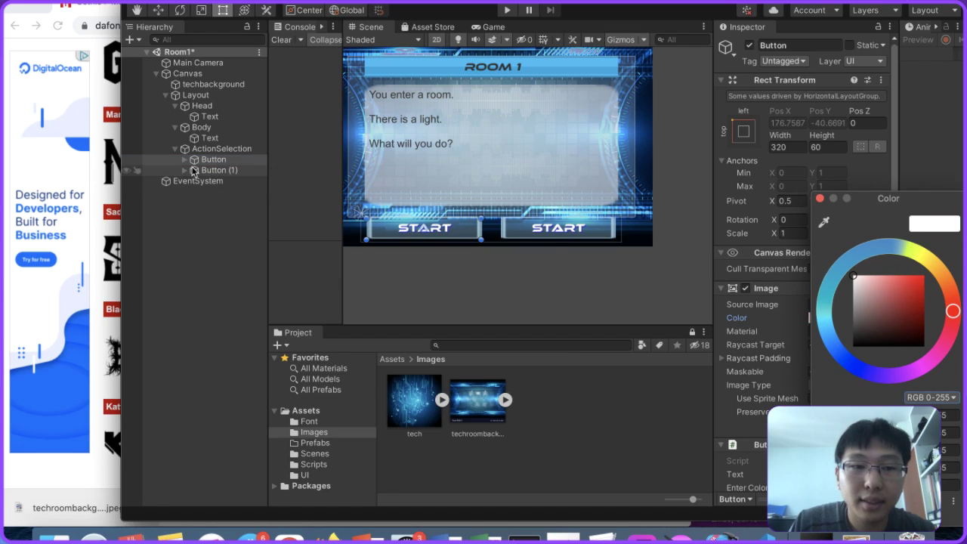
left_click(215, 170)
left_click(854, 319)
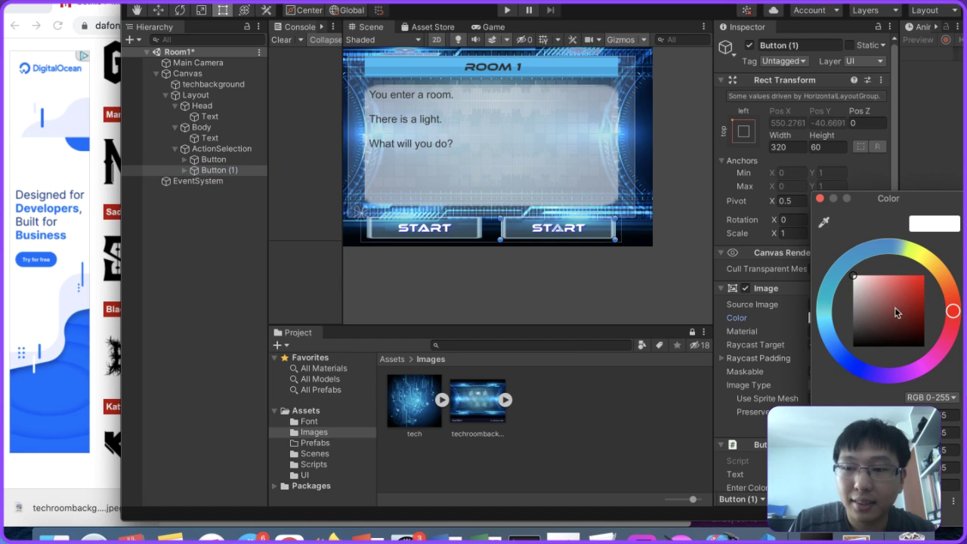
left_click_drag(873, 328, 859, 311)
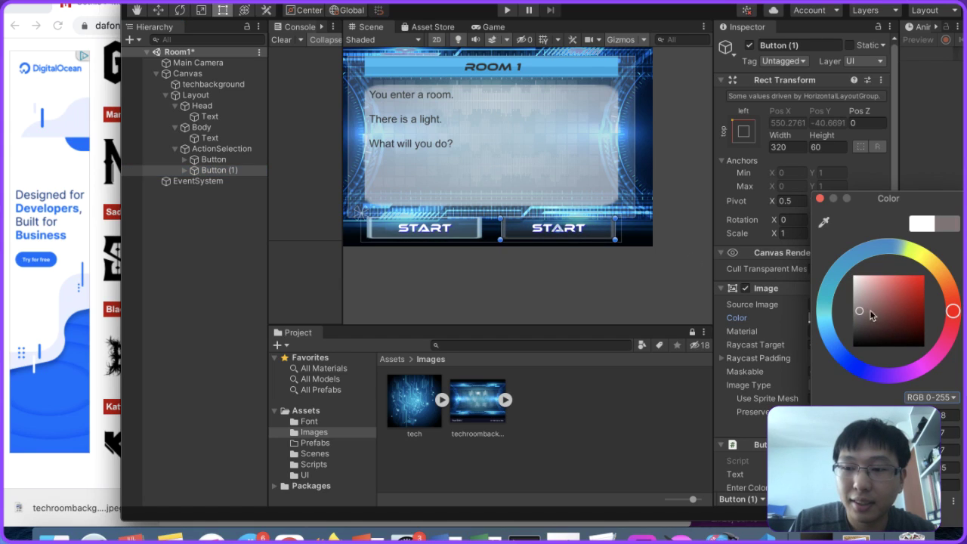
left_click_drag(946, 303, 923, 275)
left_click_drag(951, 243, 939, 274)
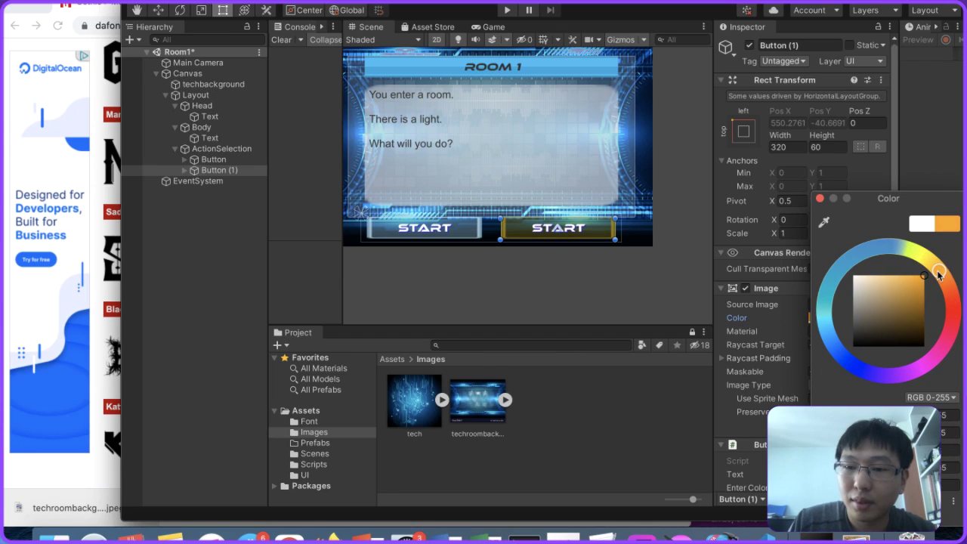
Step: Try green on the first button, set the second button's tint to white, then begin renaming the first
left_click(236, 160)
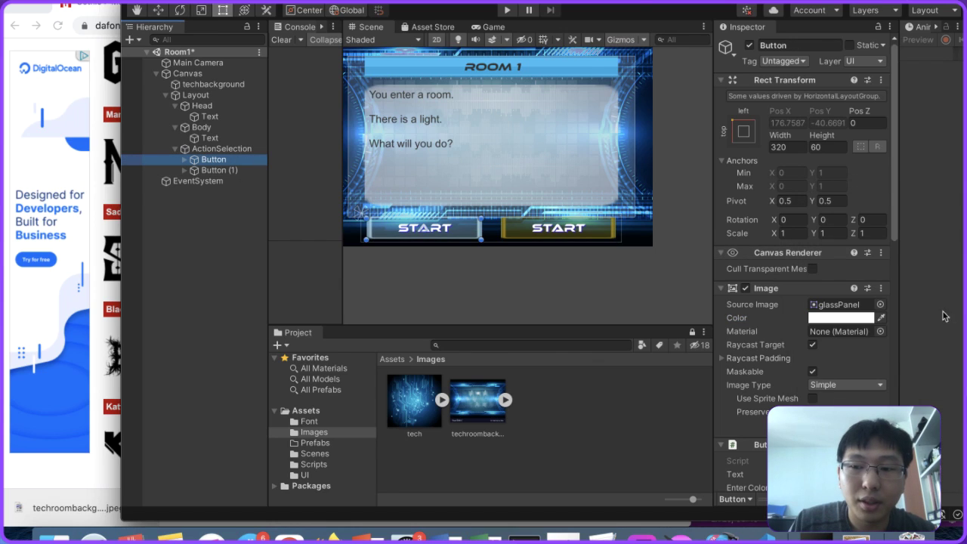
left_click(838, 318)
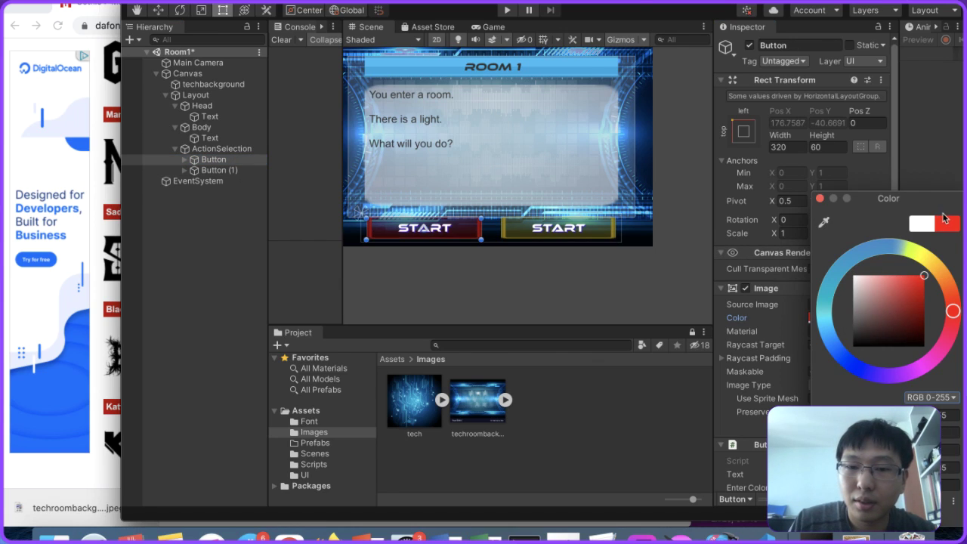
left_click(843, 266)
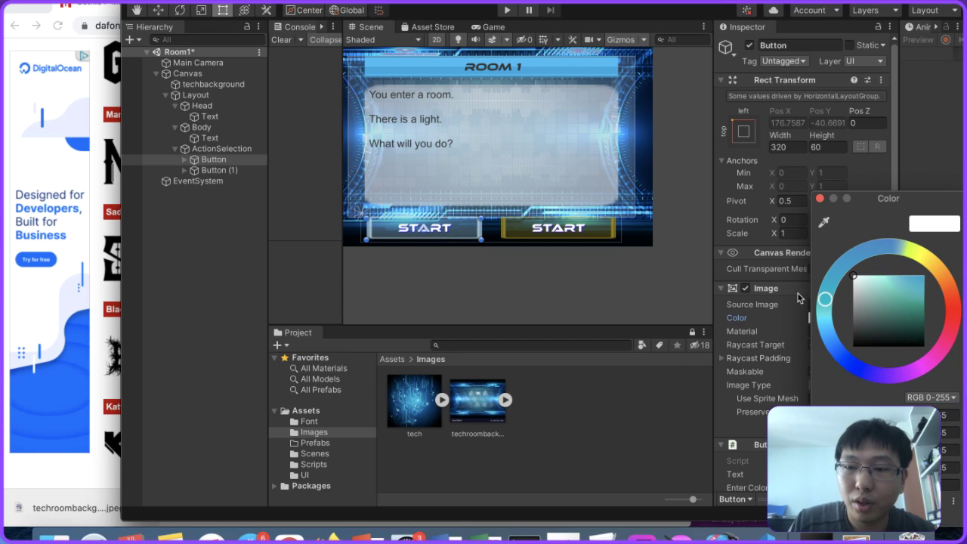
left_click_drag(847, 269, 901, 248)
mouse_move(880, 306)
left_mouse_down()
mouse_move(939, 266)
mouse_move(828, 280)
mouse_move(835, 276)
left_mouse_up()
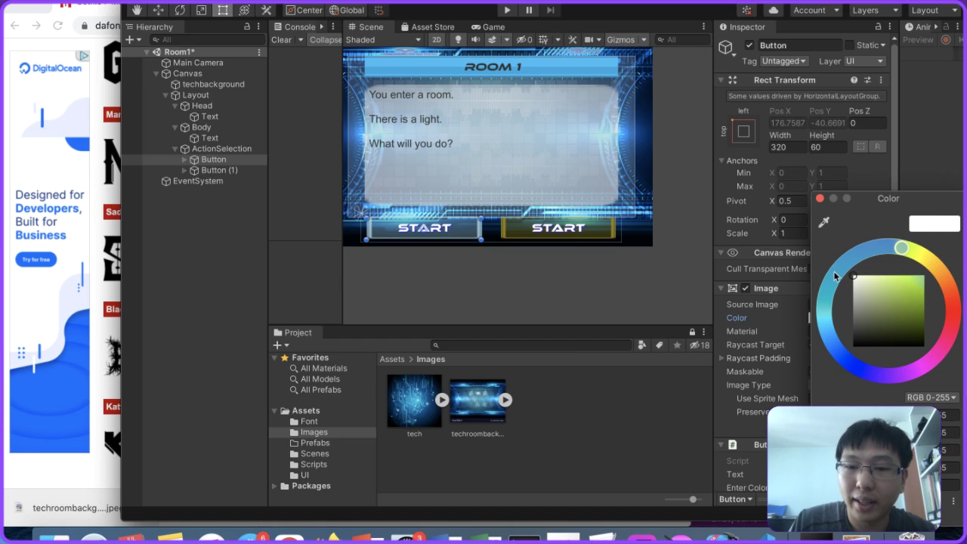
left_click(236, 170)
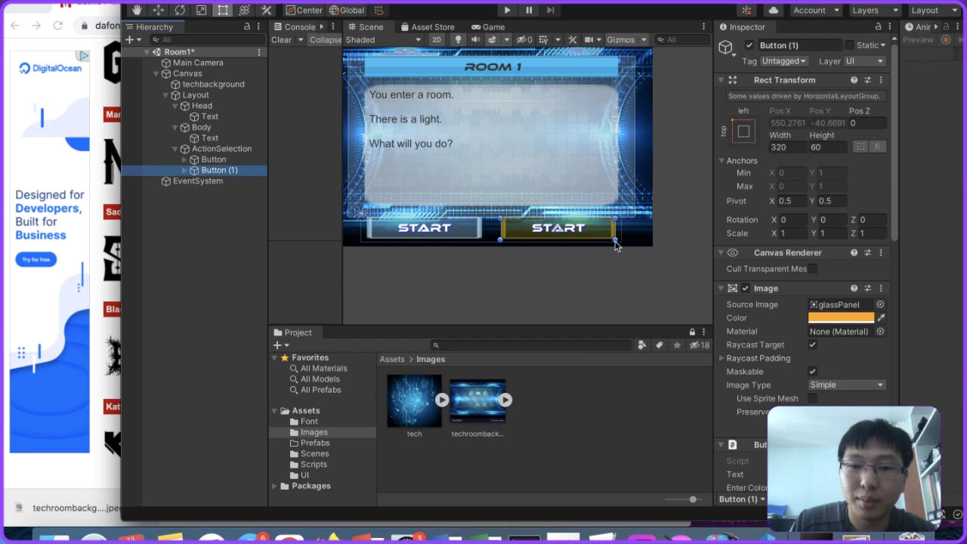
left_click(841, 318)
left_click_drag(915, 320, 828, 255)
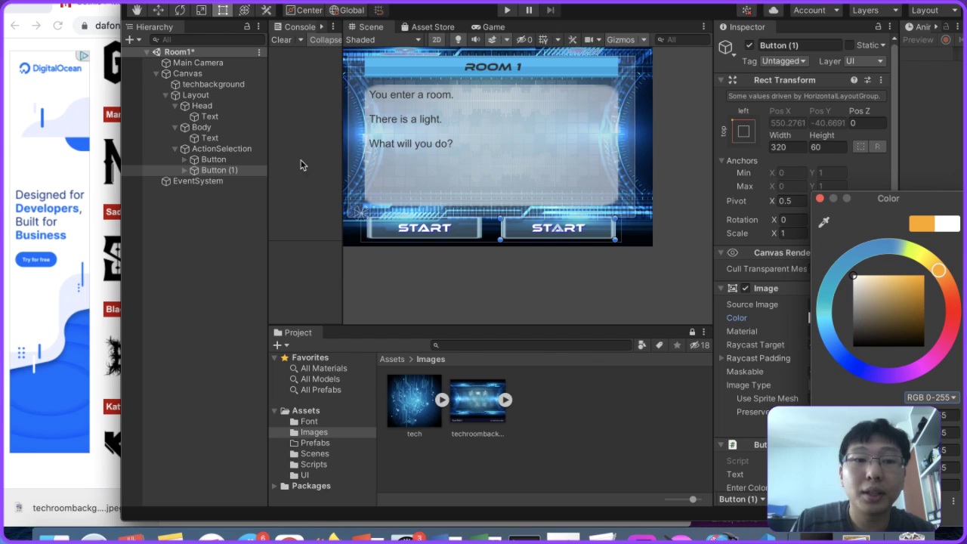
left_click(219, 159)
left_click(775, 46)
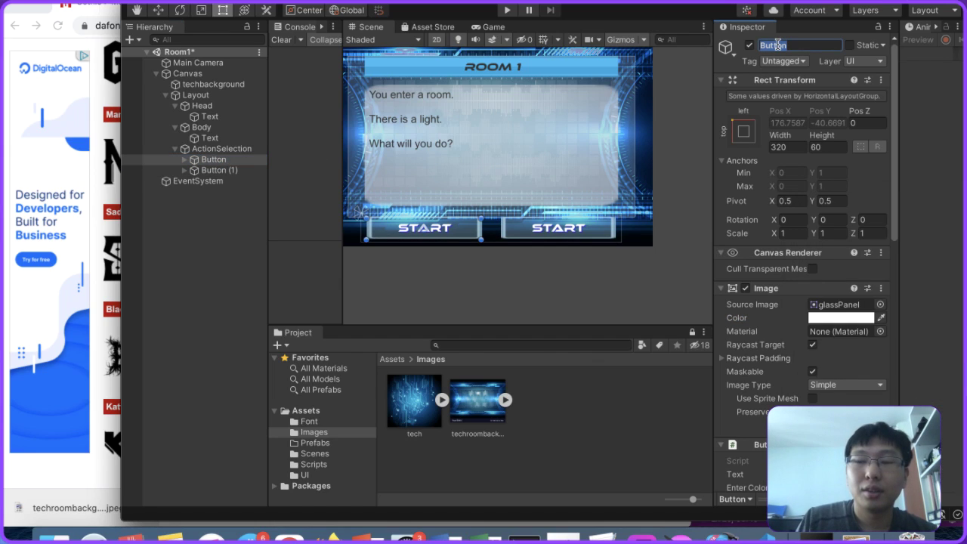
Step: Name the two buttons Action1 and Action2
type("Action1")
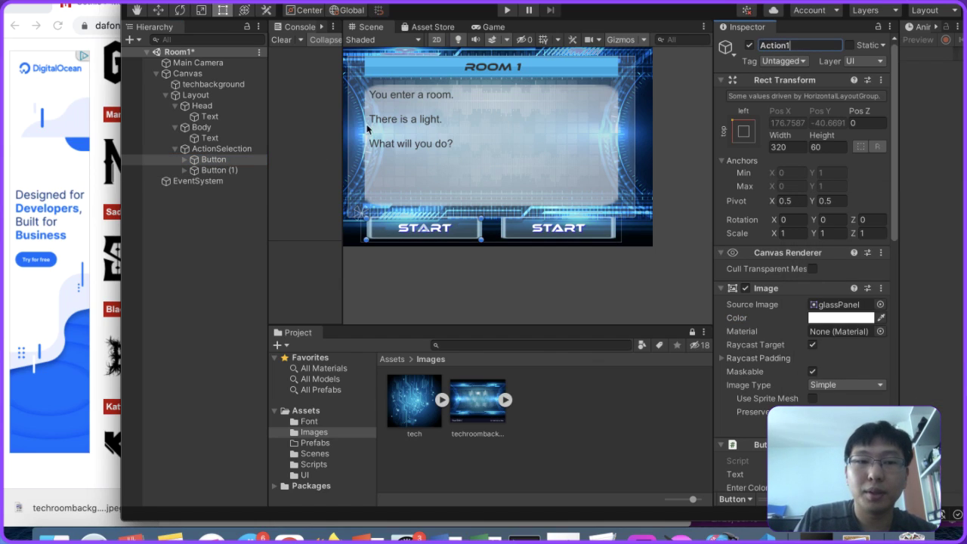
left_click(244, 172)
left_click(806, 46)
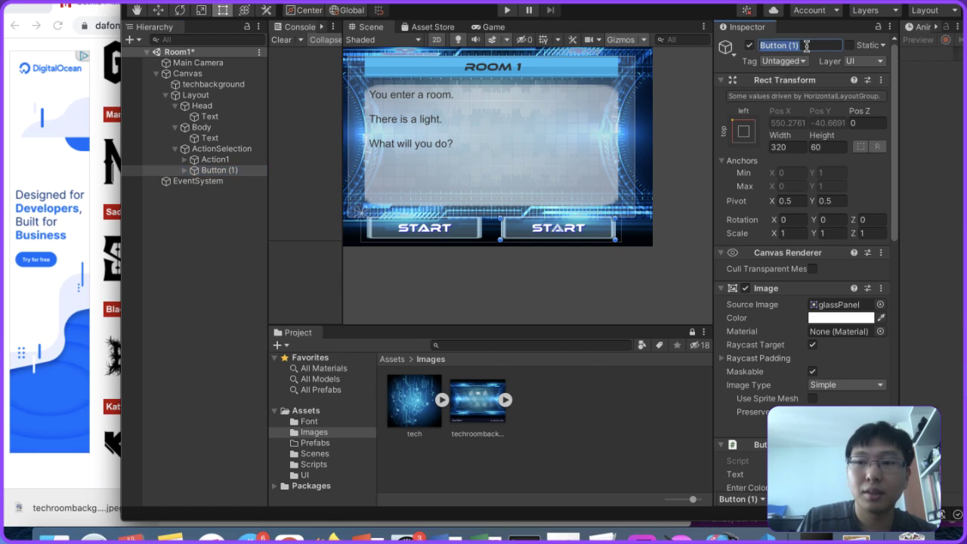
type("Action2")
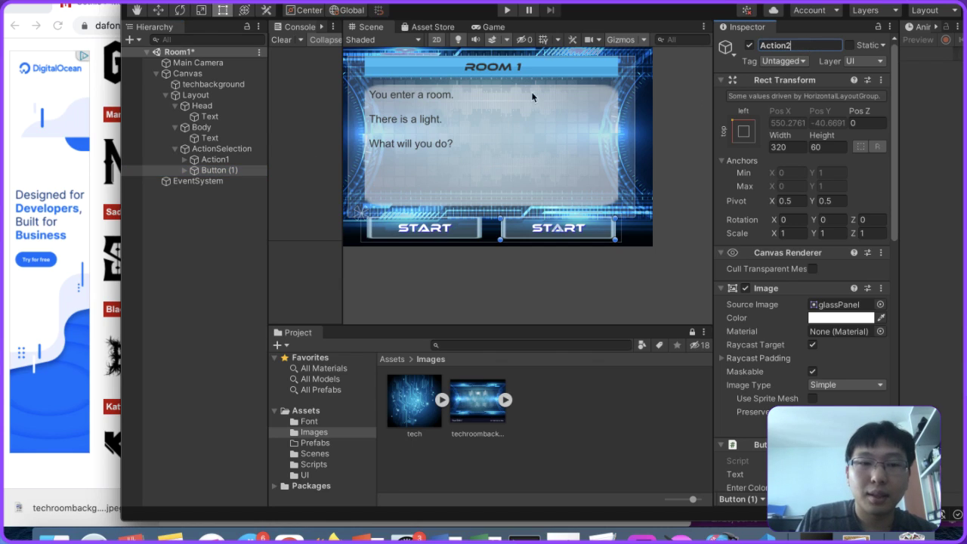
key("Return")
Step: Save Action1 as a prefab in Prefabs, delete Action2, and duplicate Action1 with Cmd+D
left_click(215, 159)
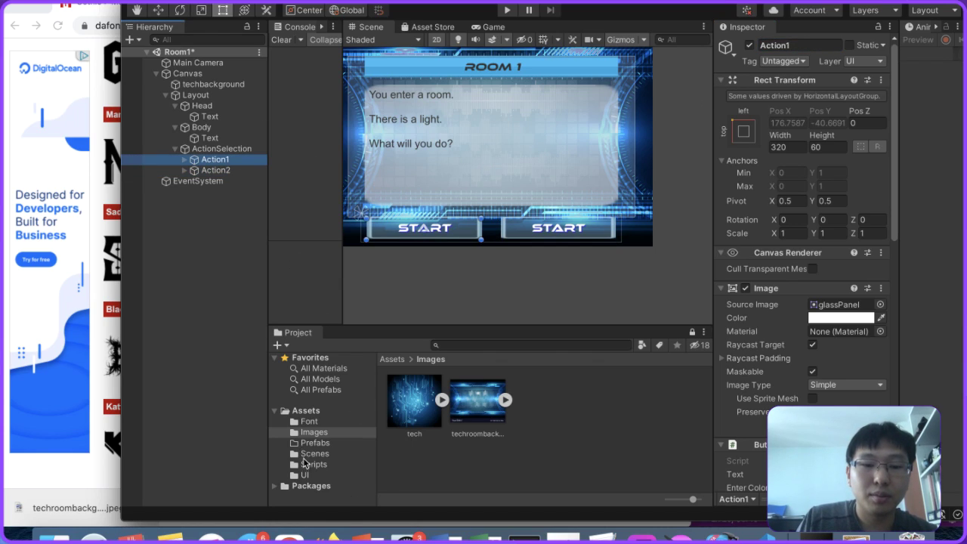
left_click_drag(216, 159, 314, 443)
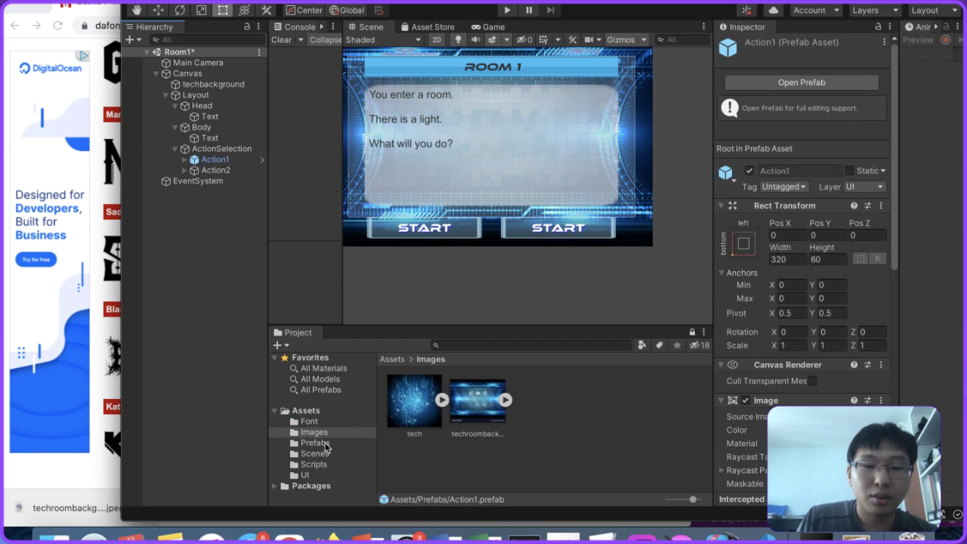
right_click(231, 174)
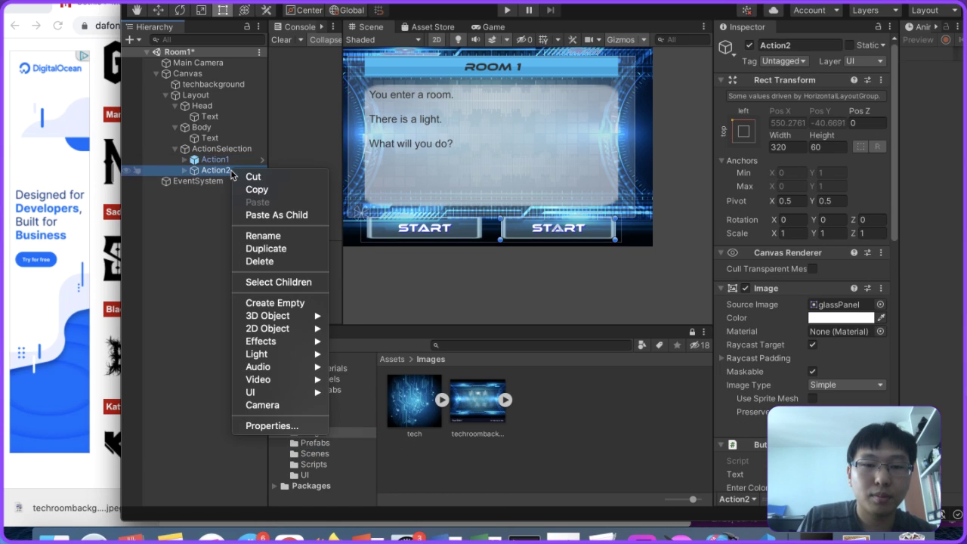
left_click(259, 261)
left_click(227, 159)
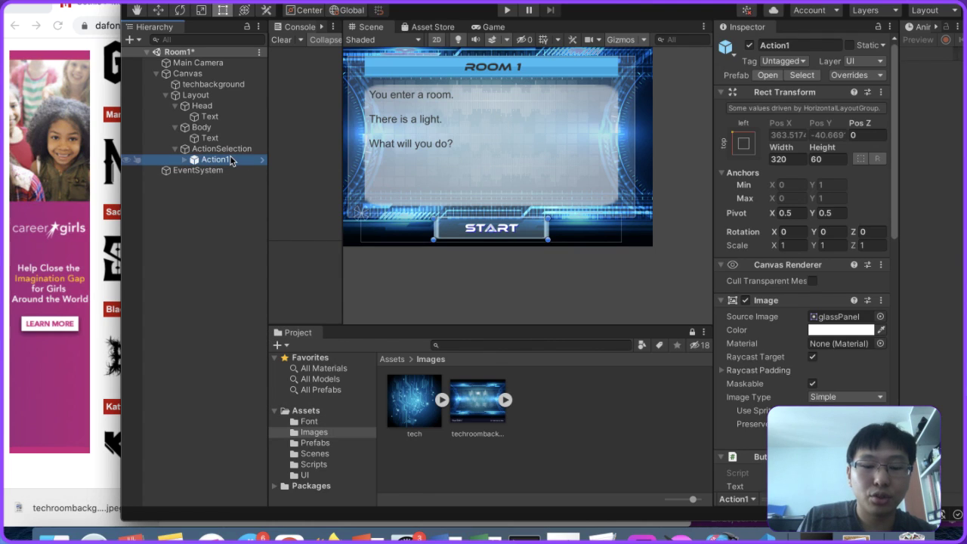
key("super+d")
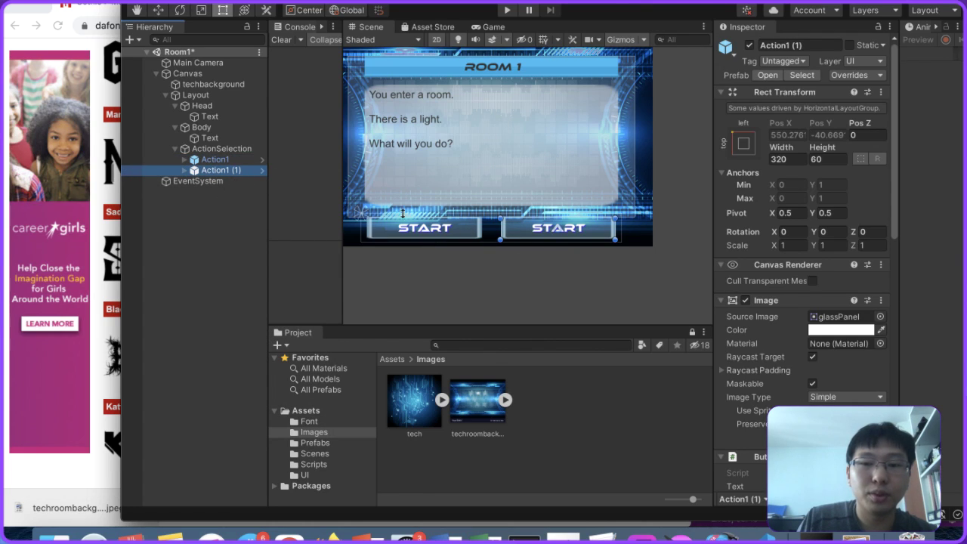
Step: Preview the room in the Game view and return to the Scene view
left_click(502, 273)
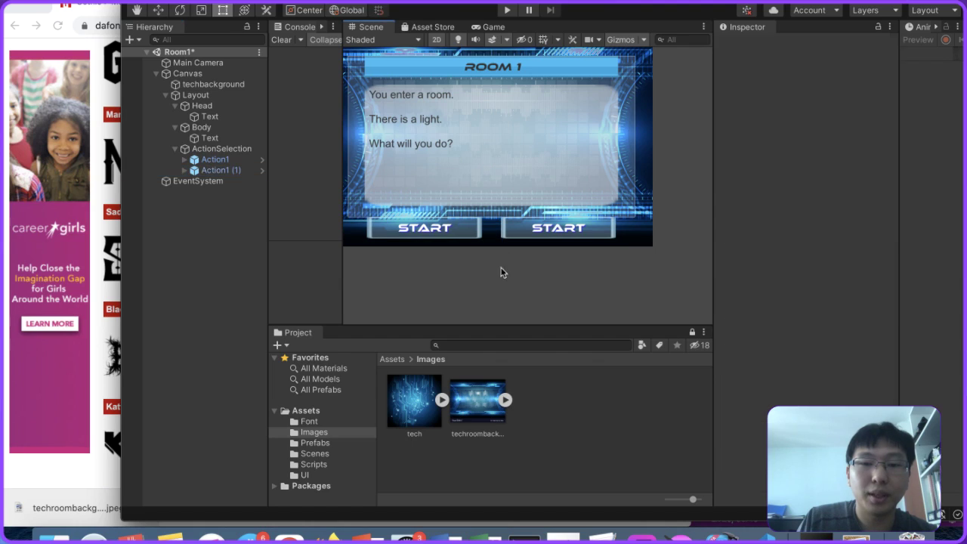
left_click(491, 27)
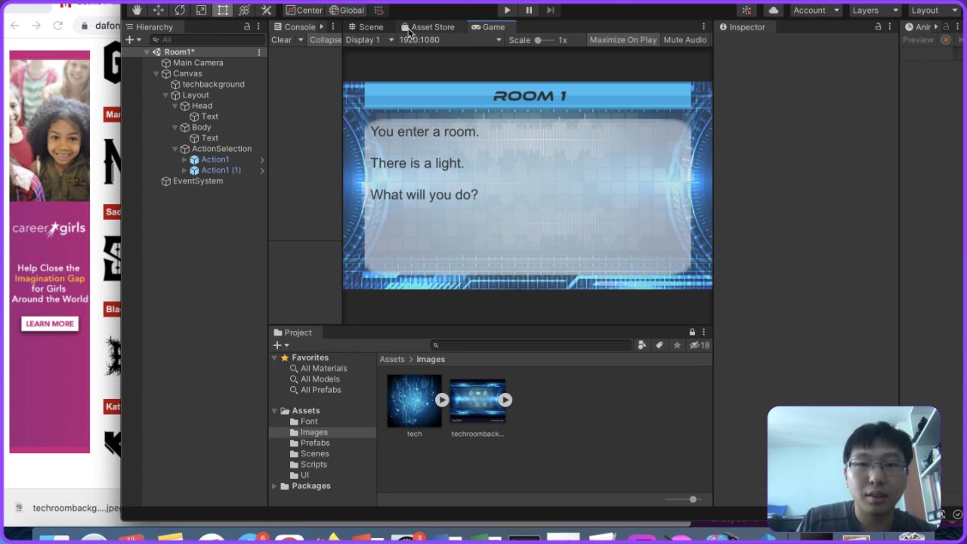
left_click(373, 29)
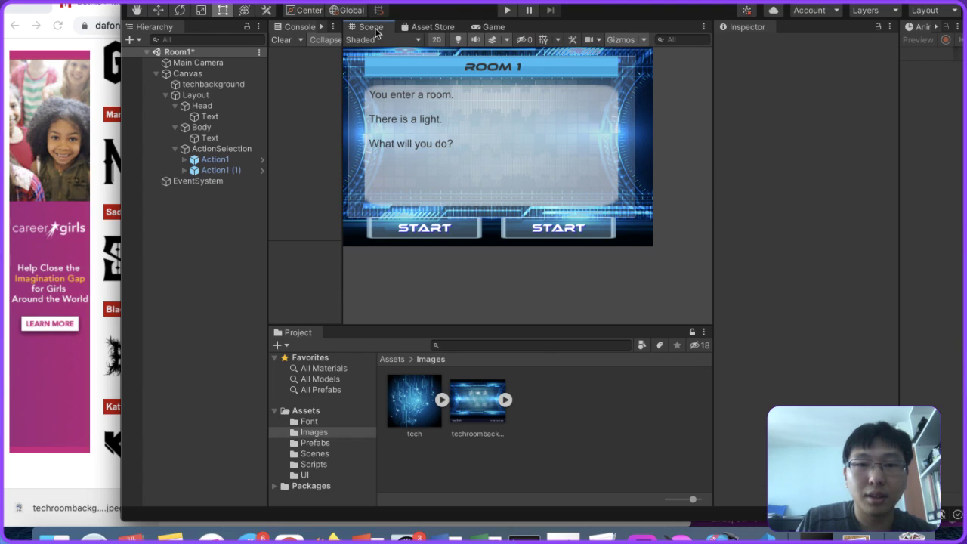
Step: Inspect the Layout hierarchy and shorten the Body panel from its bottom edge
double_click(196, 95)
left_click(201, 107)
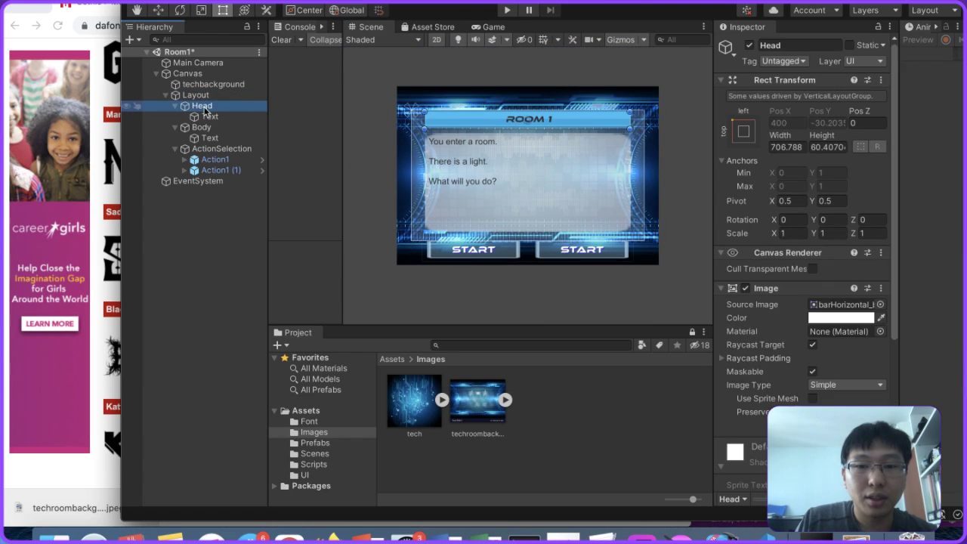
left_click(208, 116)
left_click(206, 139)
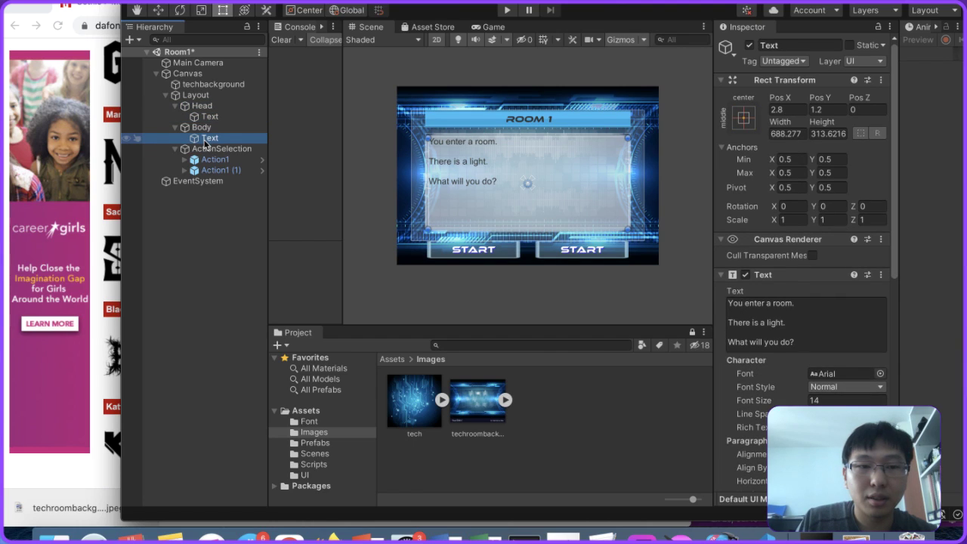
left_click(211, 128)
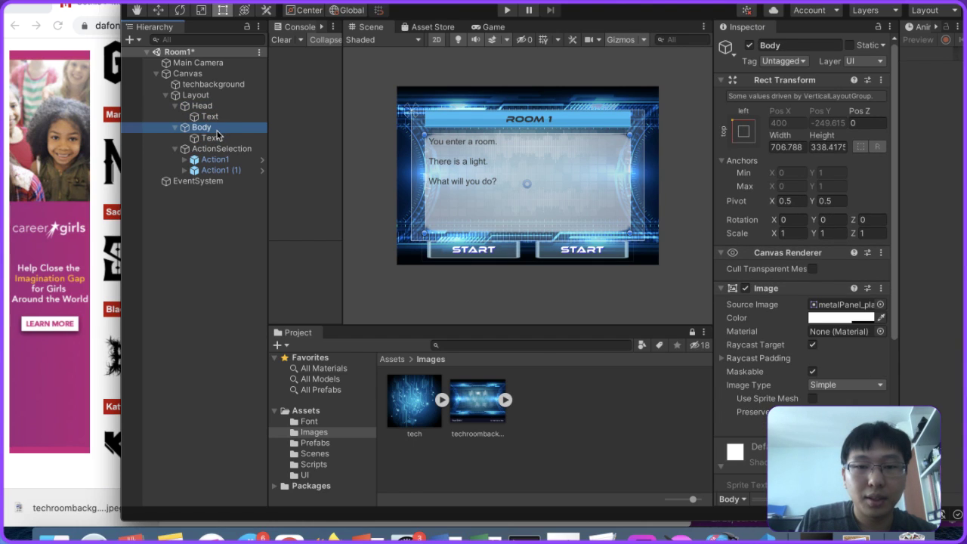
left_click(210, 138)
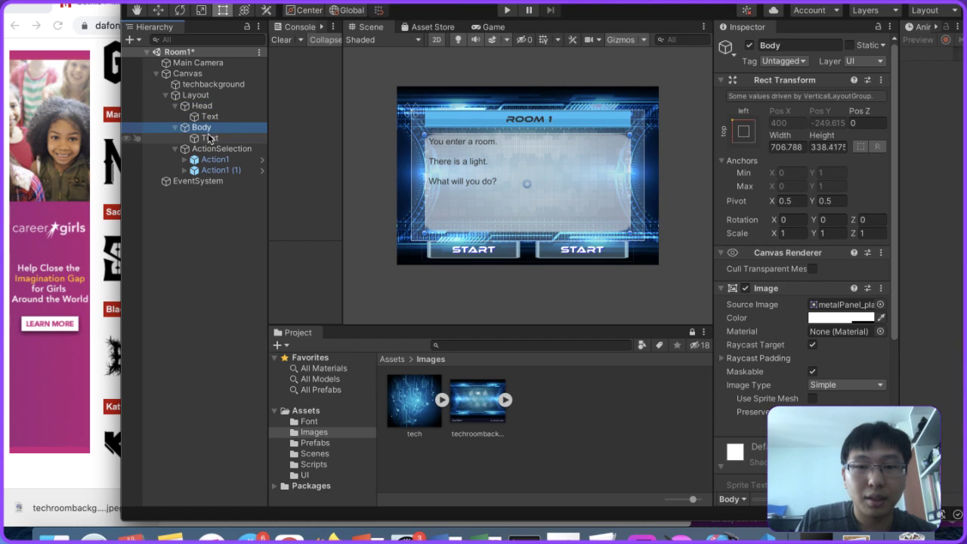
left_click(530, 230)
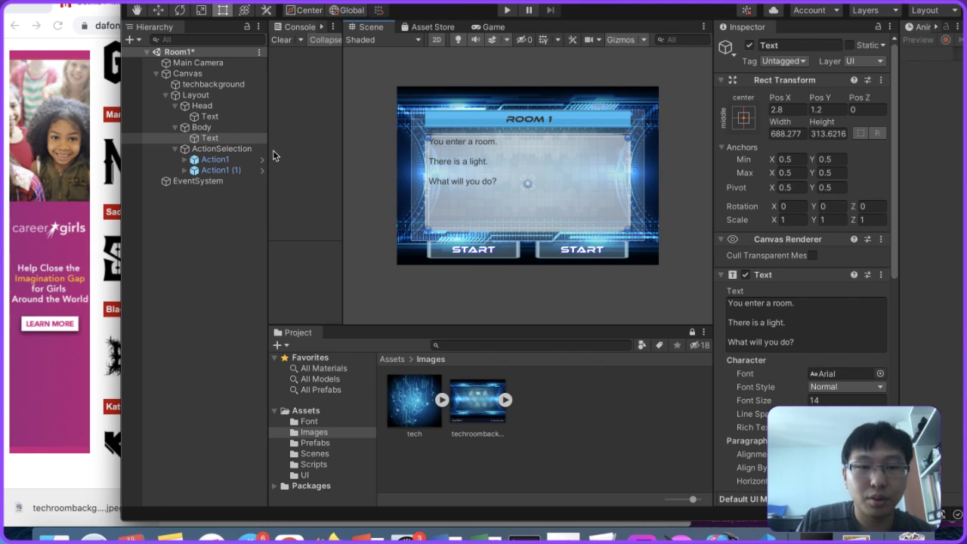
left_click(240, 127)
left_click_drag(518, 235, 522, 215)
Step: Use the anchor presets to stretch the body text across its Body panel
left_click(227, 138)
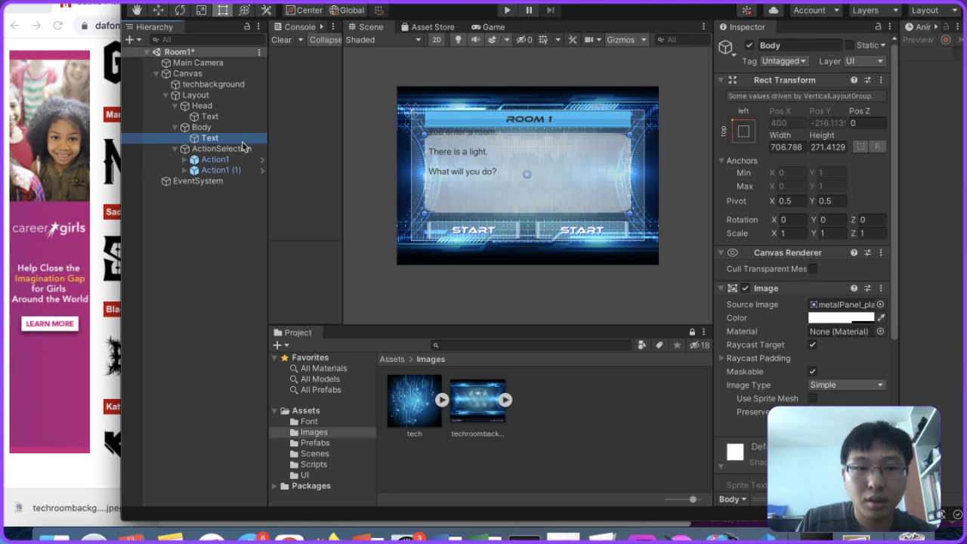
left_click(744, 120)
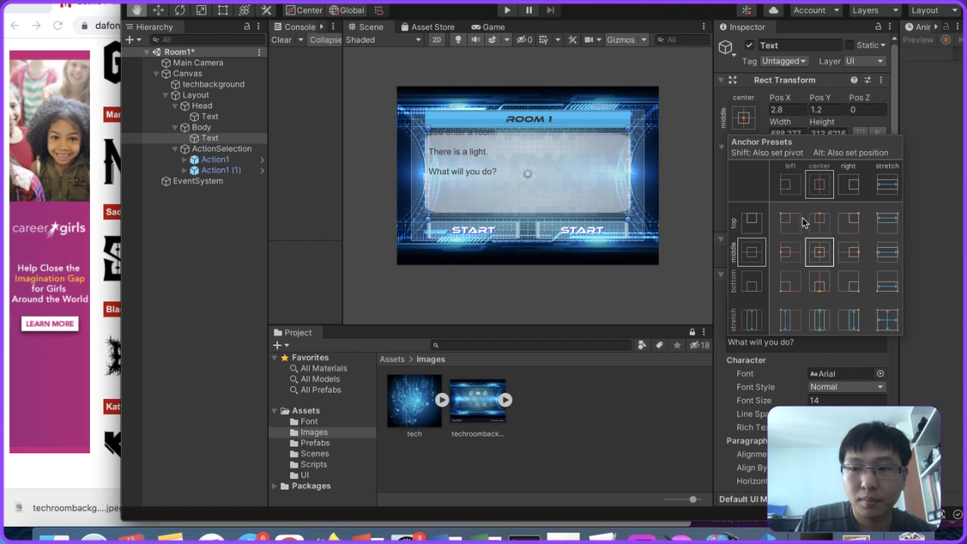
left_click(884, 317, "alt")
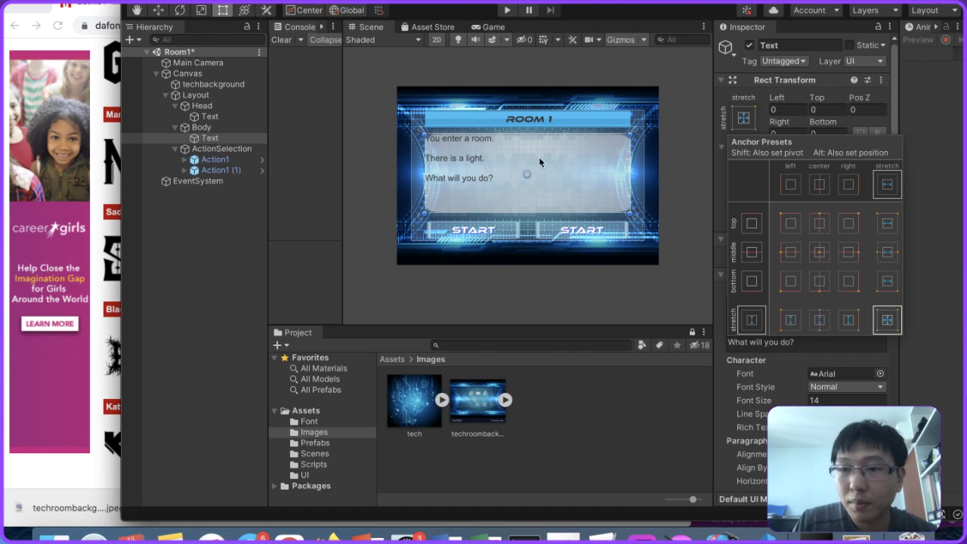
left_click(470, 161)
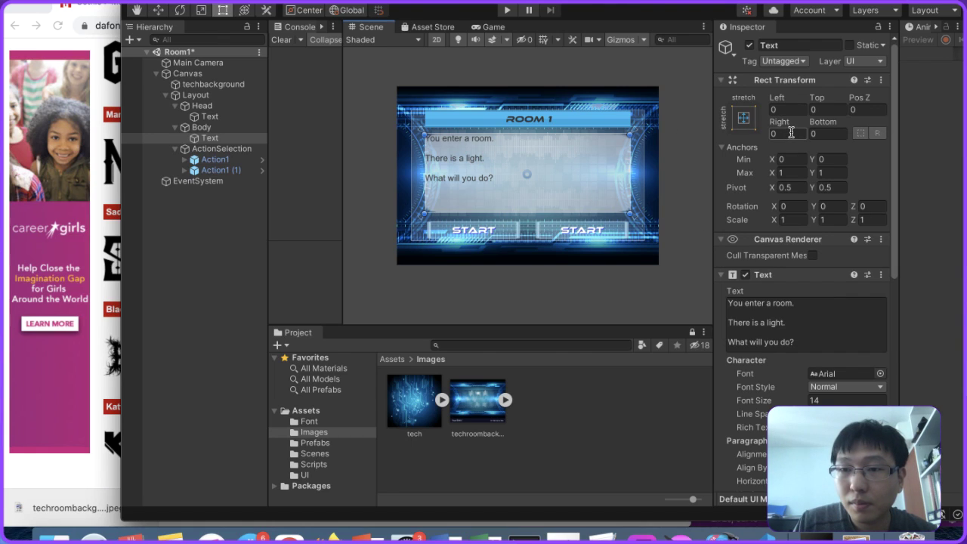
Step: Set the body text's Left and Right insets to 20
left_click(786, 110)
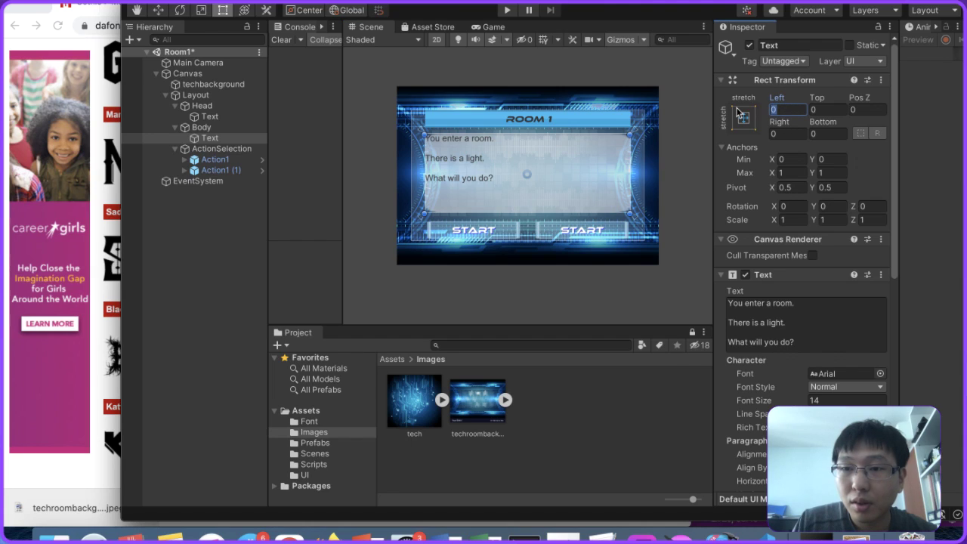
type("10")
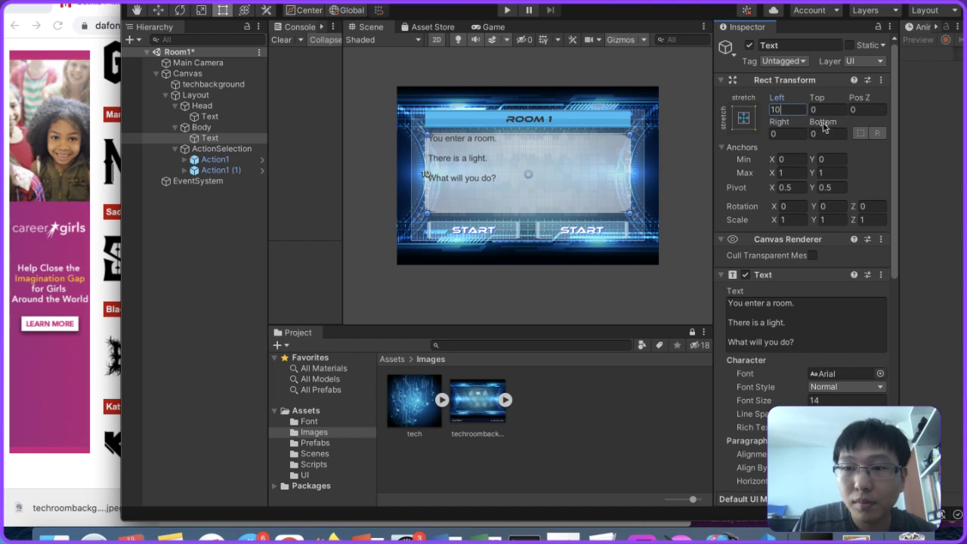
left_click(784, 133)
type("10")
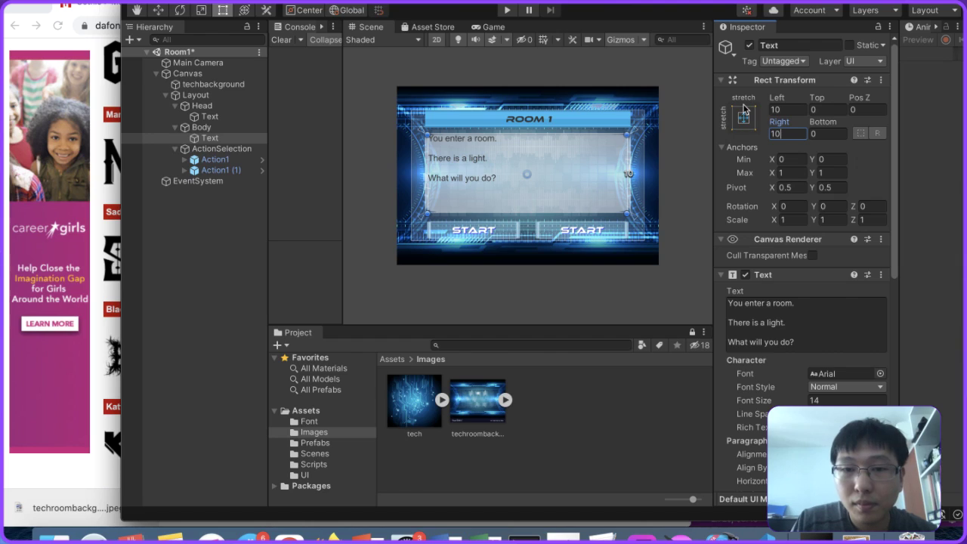
left_click(778, 109)
type("20")
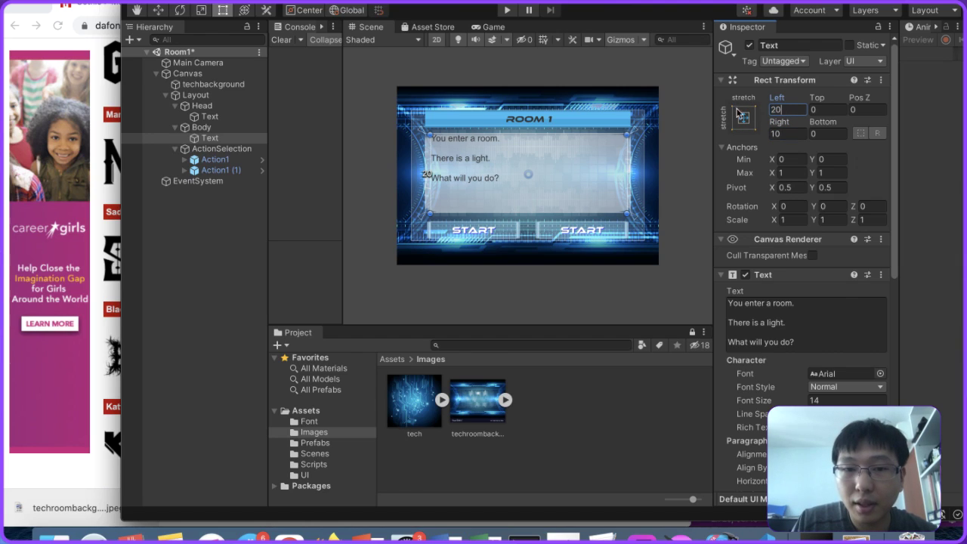
left_click(778, 133)
type("20")
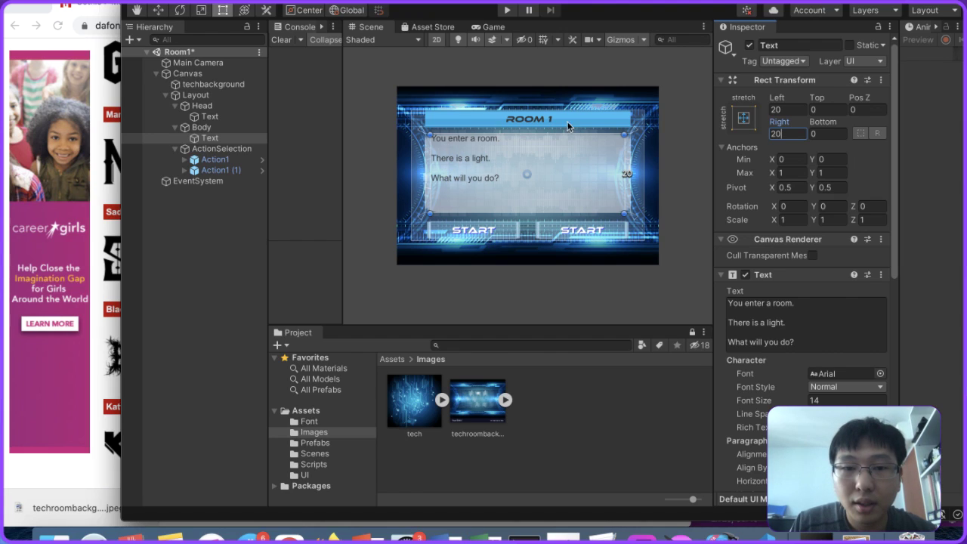
Step: Set the body text's Top and Bottom insets to 10
left_click(816, 110)
type("20")
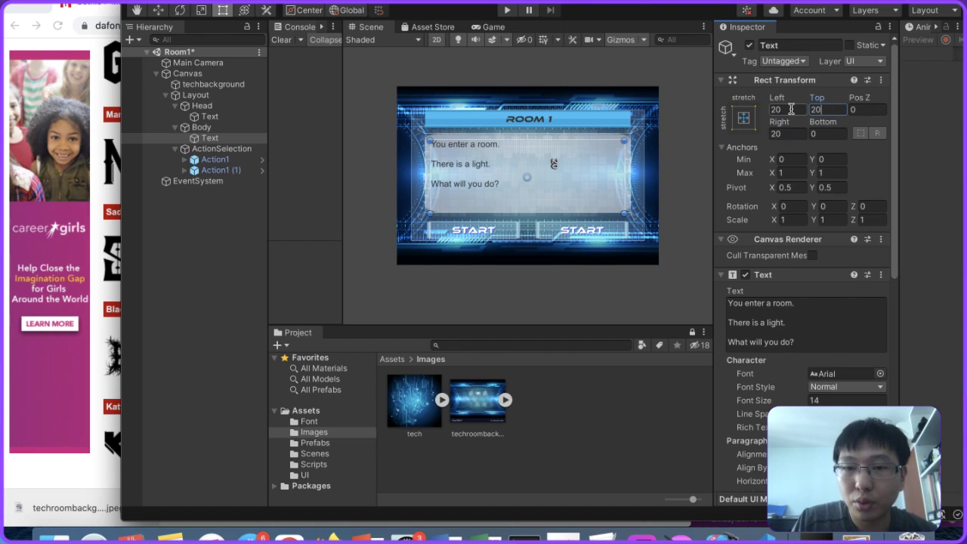
key("BackSpace")
key("BackSpace")
type("10")
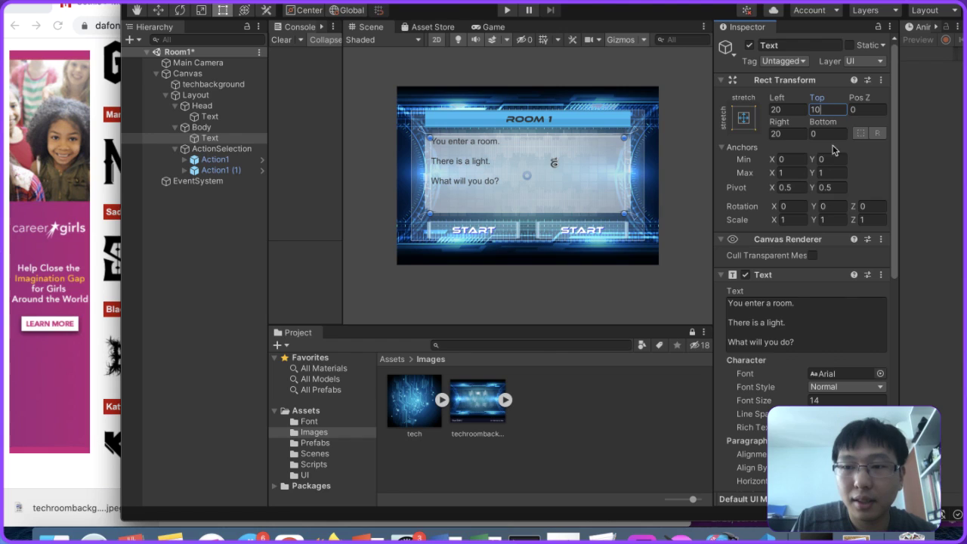
left_click(822, 134)
type("10")
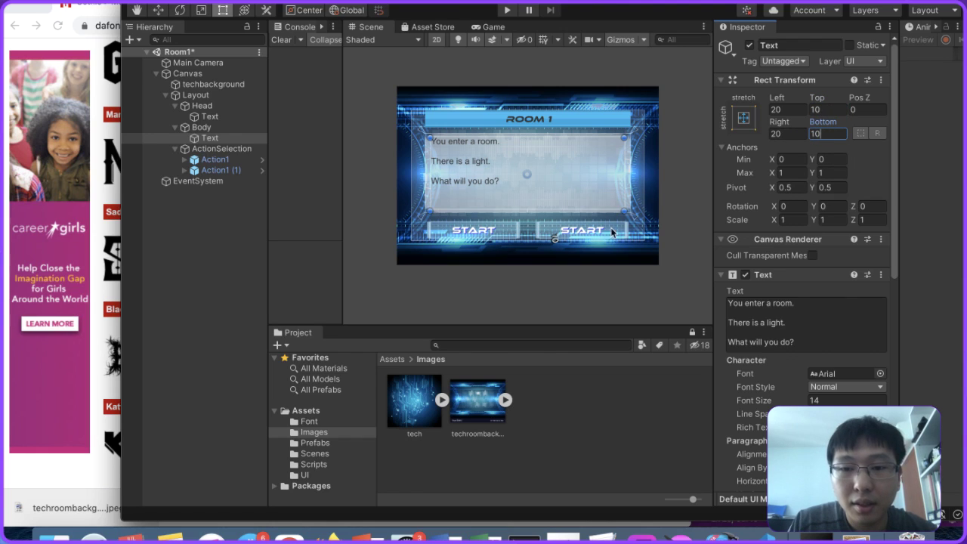
left_click(601, 273)
left_click(212, 161)
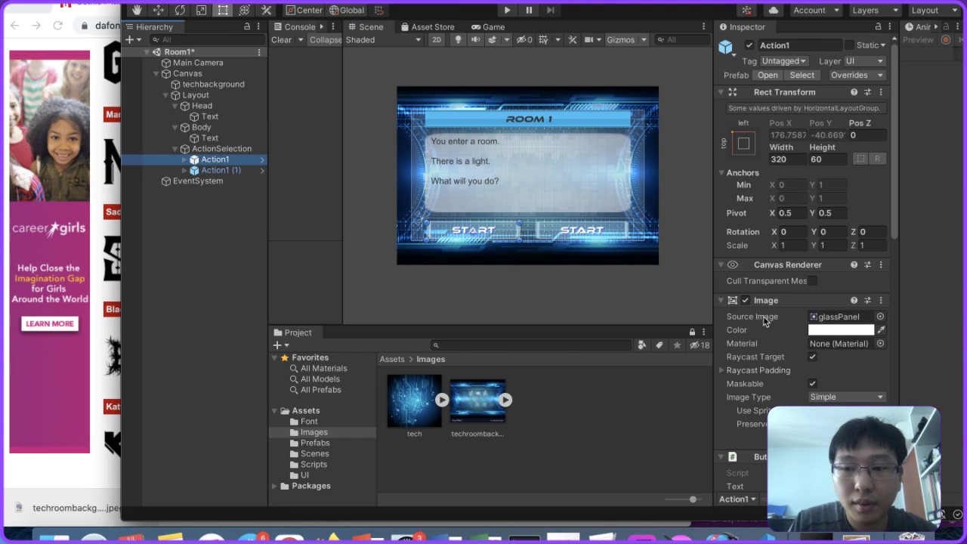
Step: Save the Room1 scene with Cmd+S
scroll(764, 320, "down", 10)
scroll(764, 320, "up", 3)
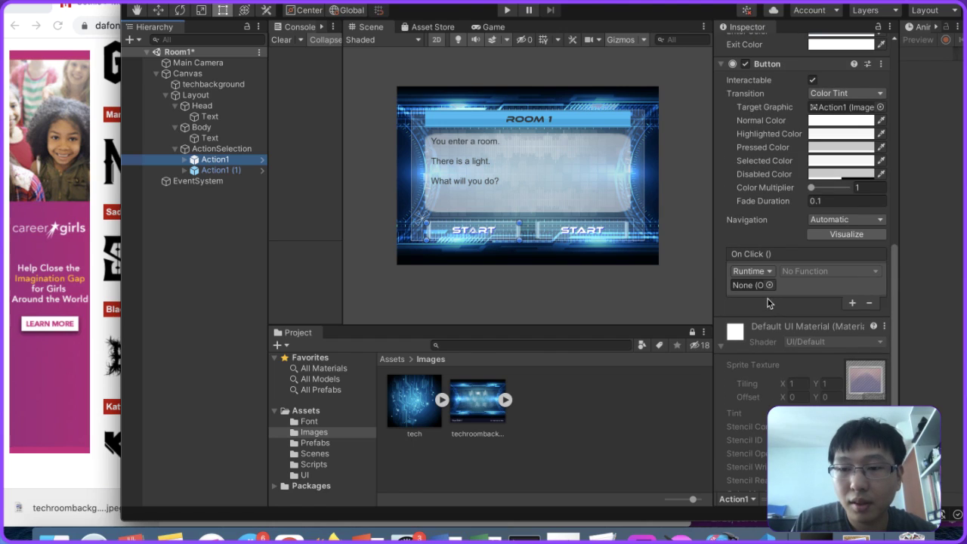
scroll(769, 273, "up", 5)
scroll(768, 275, "down", 3)
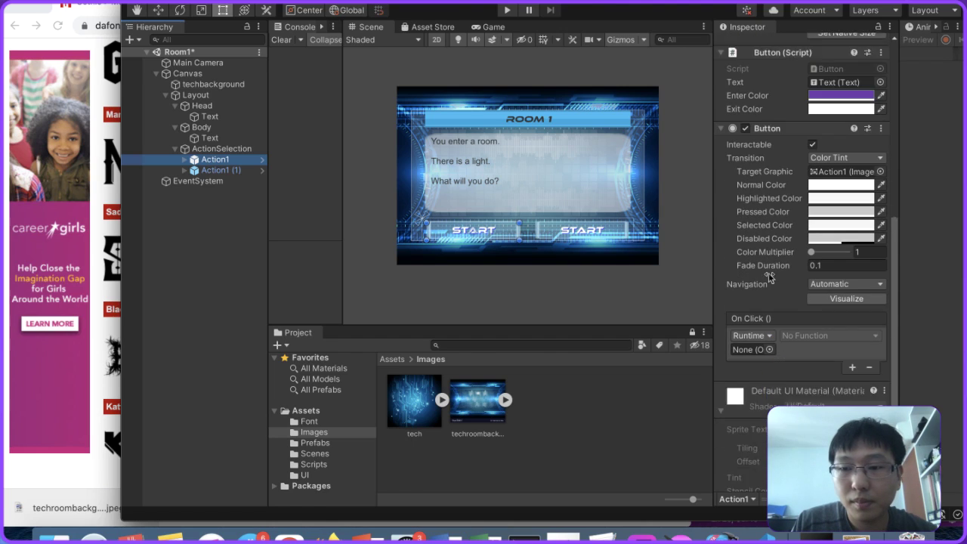
scroll(773, 372, "down", 5)
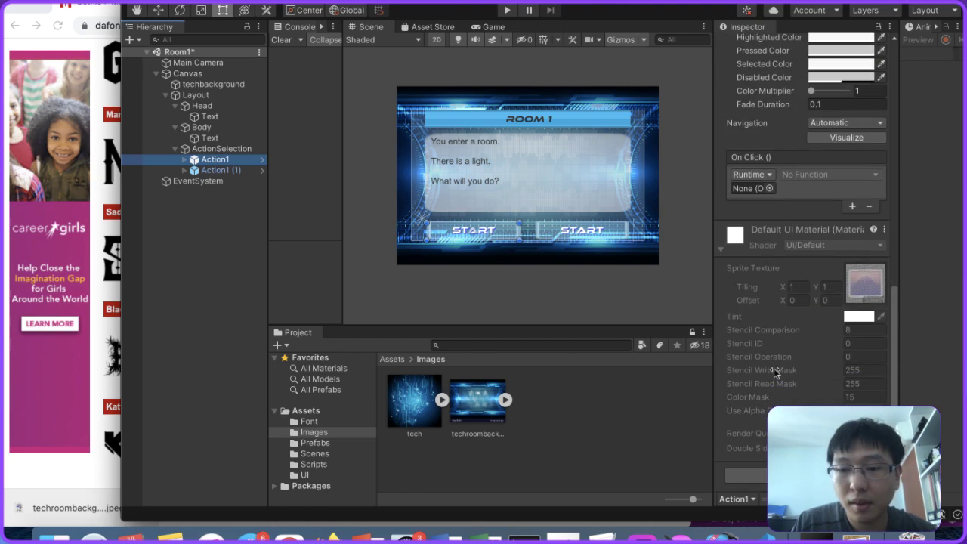
key("super+s")
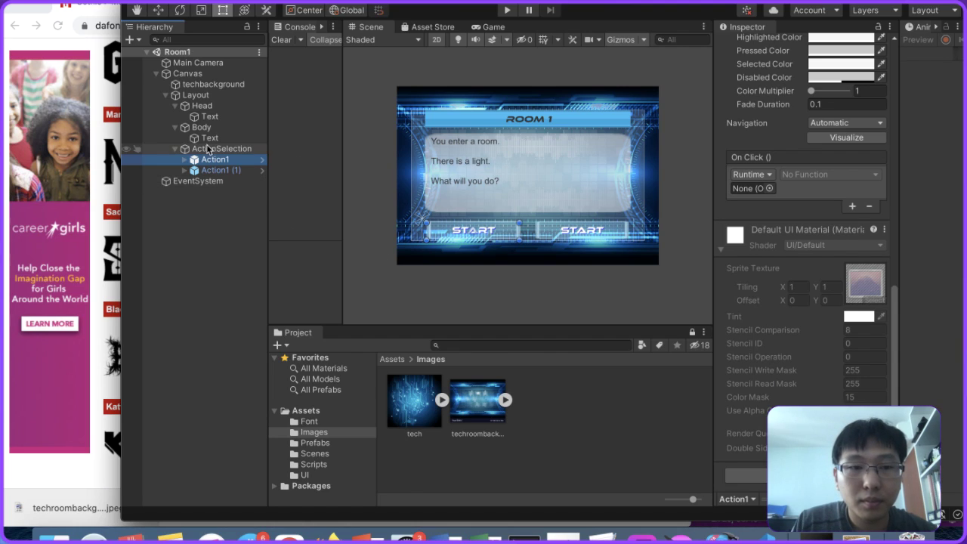
Step: Change the first button's label from START to 'Action 1'
left_click(185, 159)
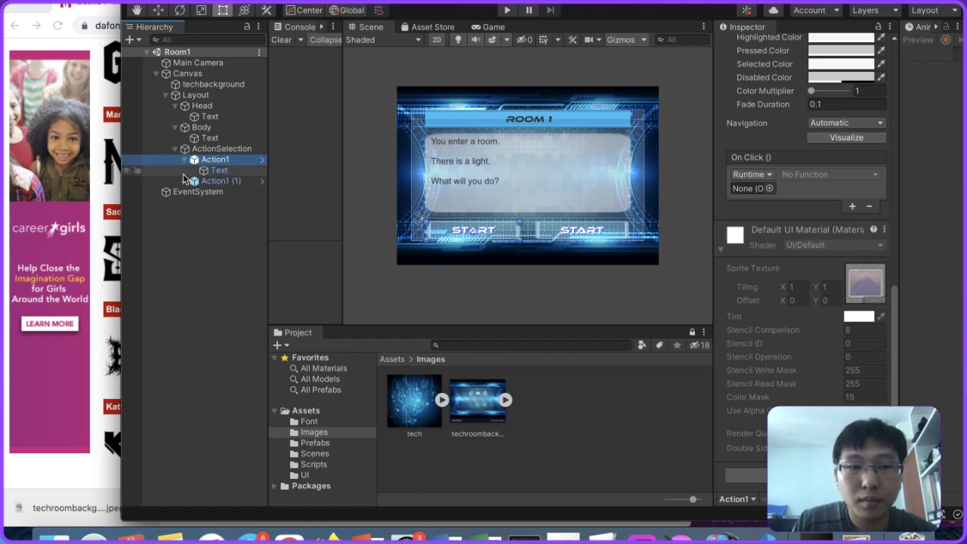
left_click(185, 182)
left_click(226, 171)
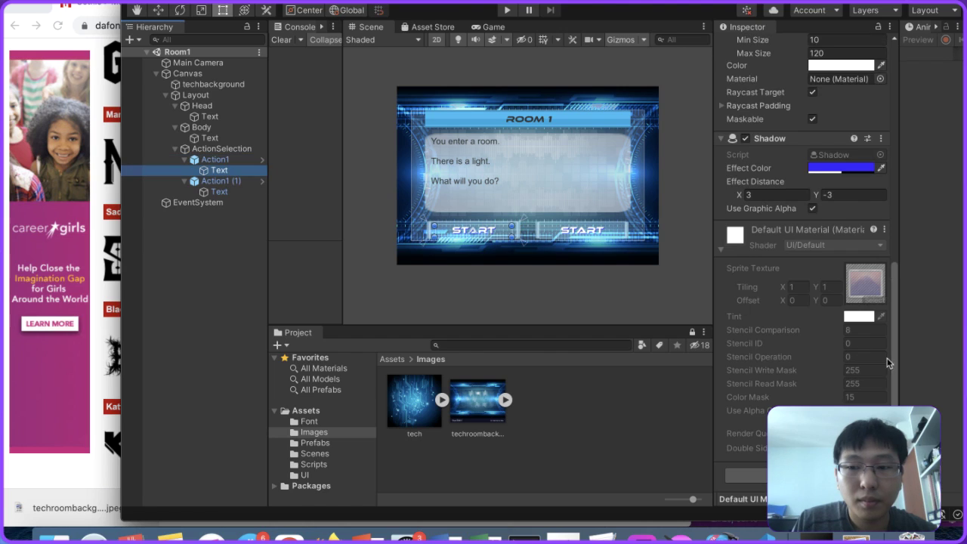
scroll(860, 385, "up", 10)
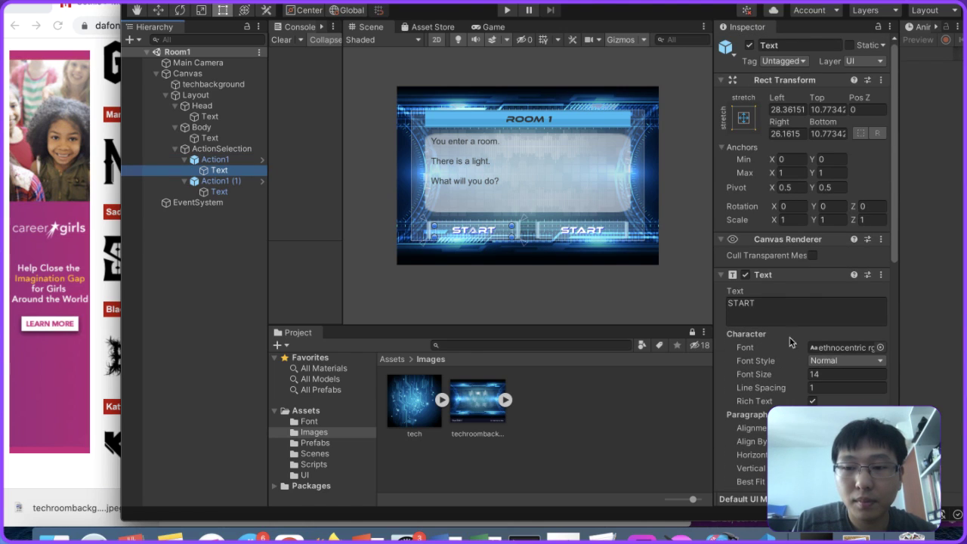
left_click(730, 304)
double_click(730, 303)
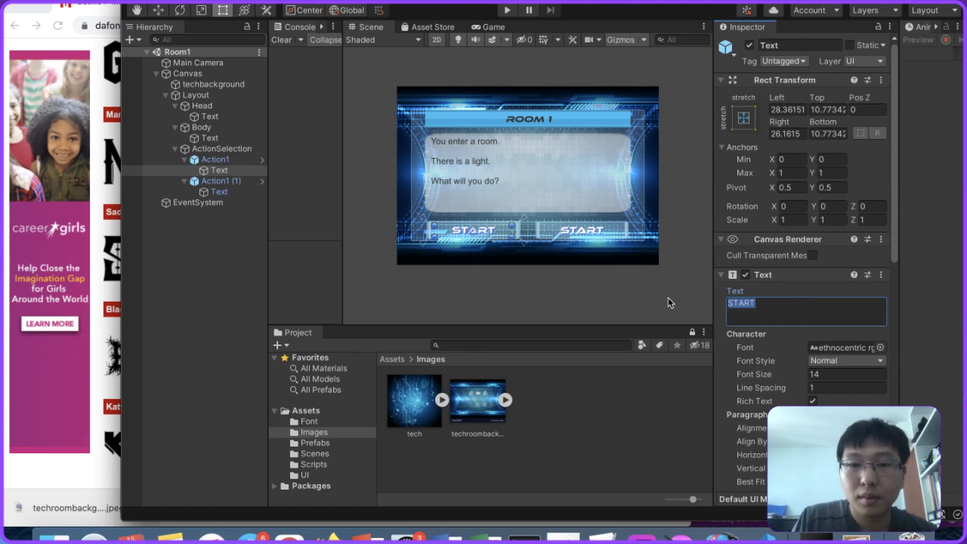
type("Act")
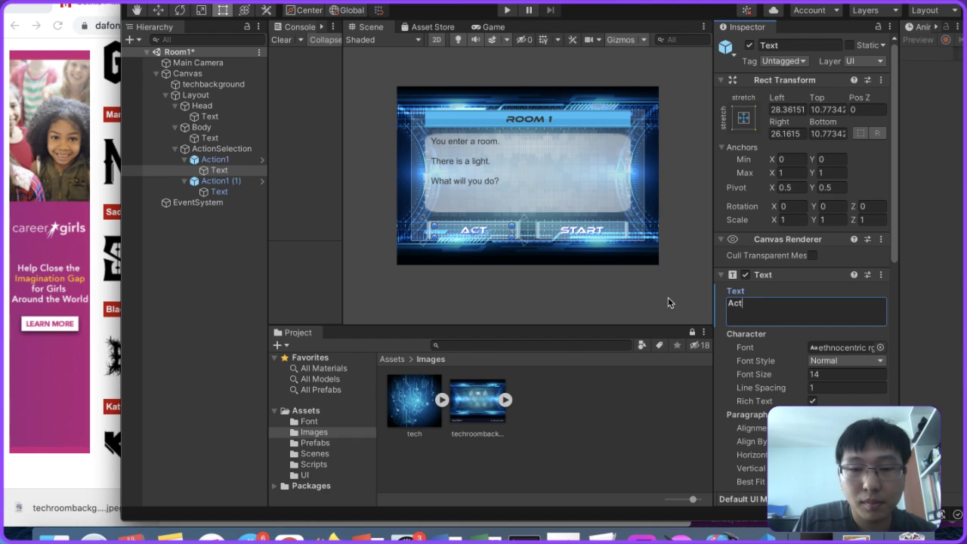
type("ion 1")
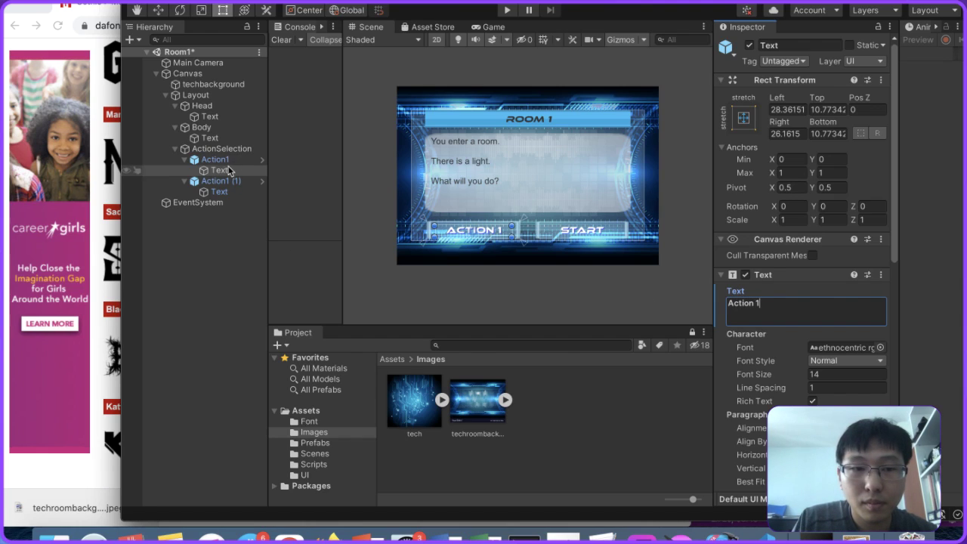
Step: Label the second button 'action 2' after trying 'else' and 'charge'
left_click(222, 183)
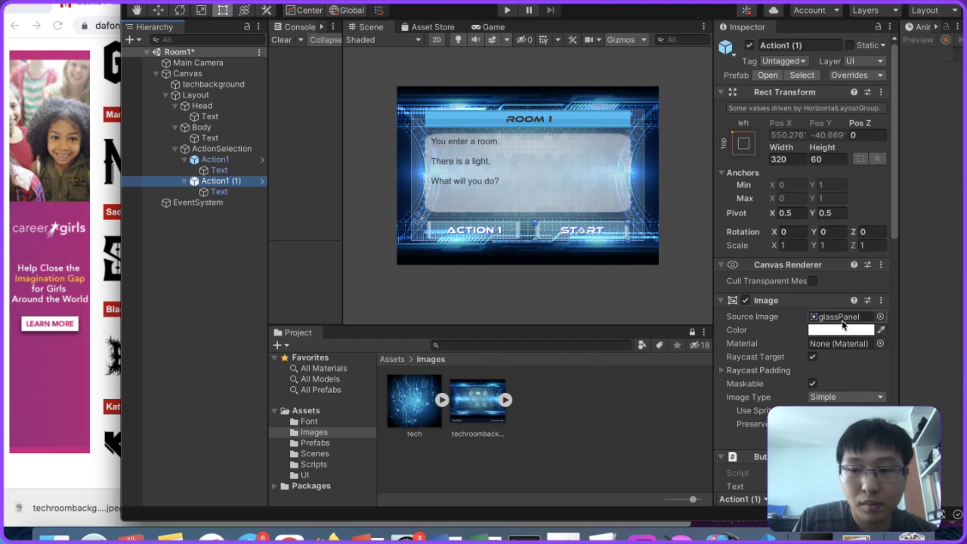
left_click(216, 159)
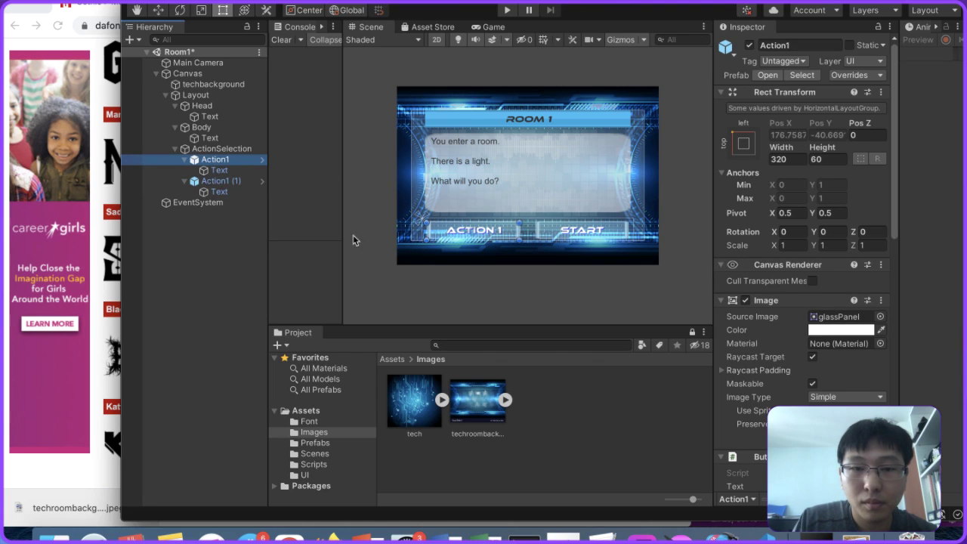
left_click(222, 182)
left_click(219, 192)
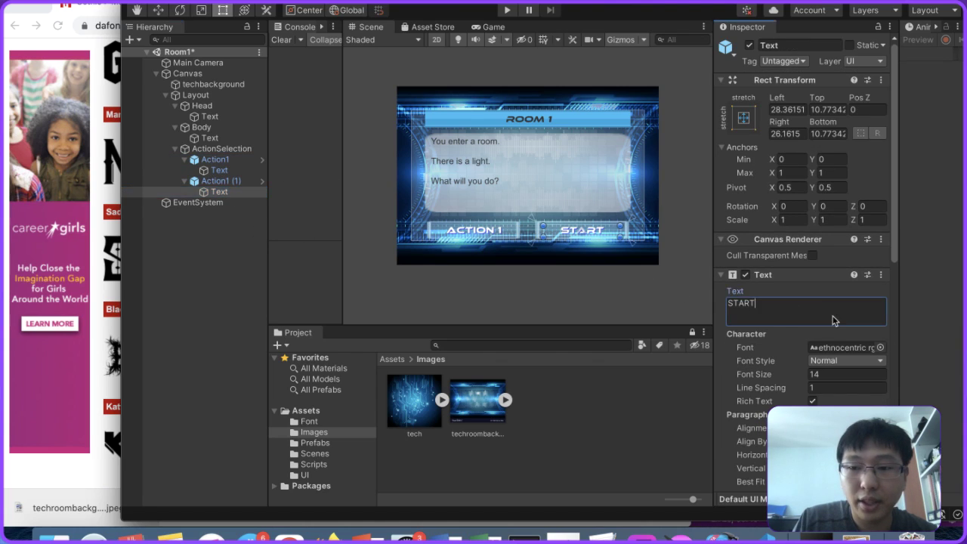
type("action 2")
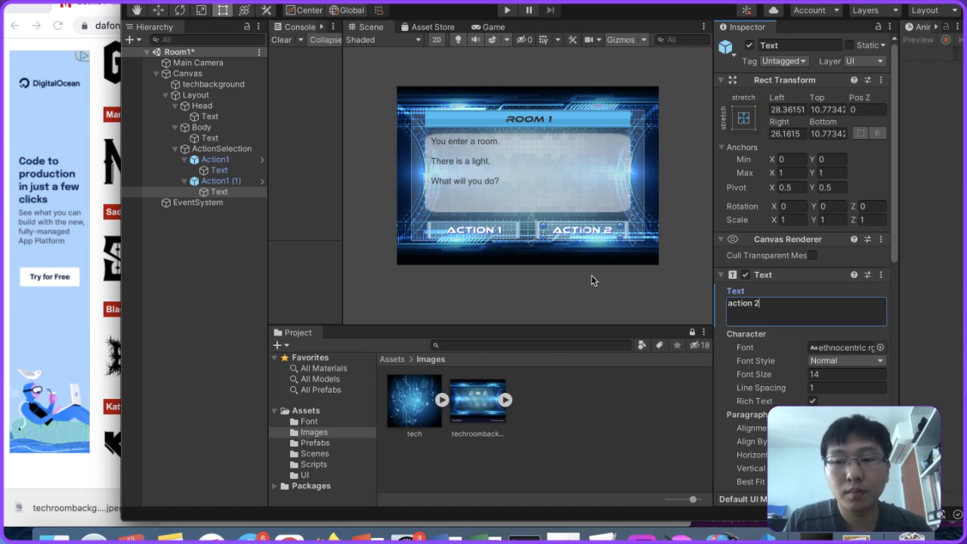
left_click_drag(765, 302, 722, 308)
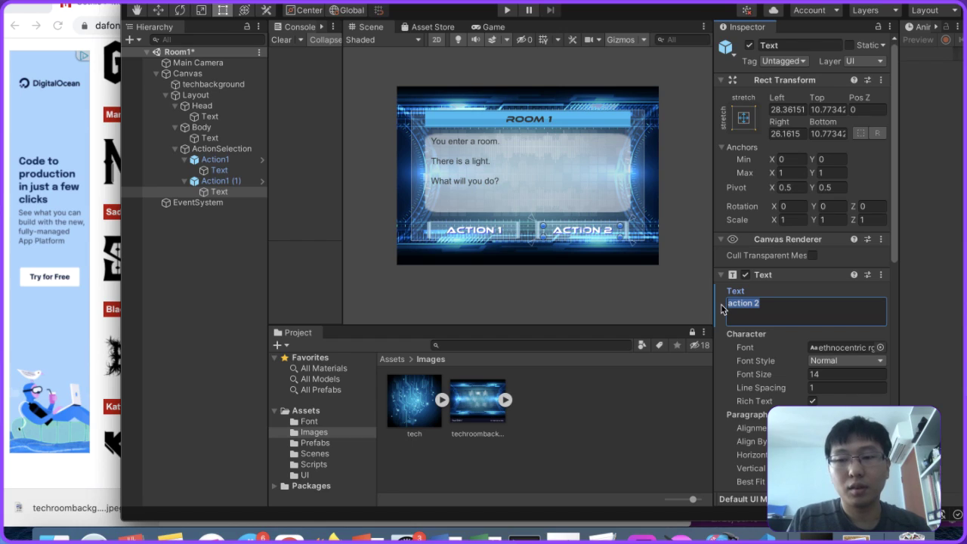
type("else")
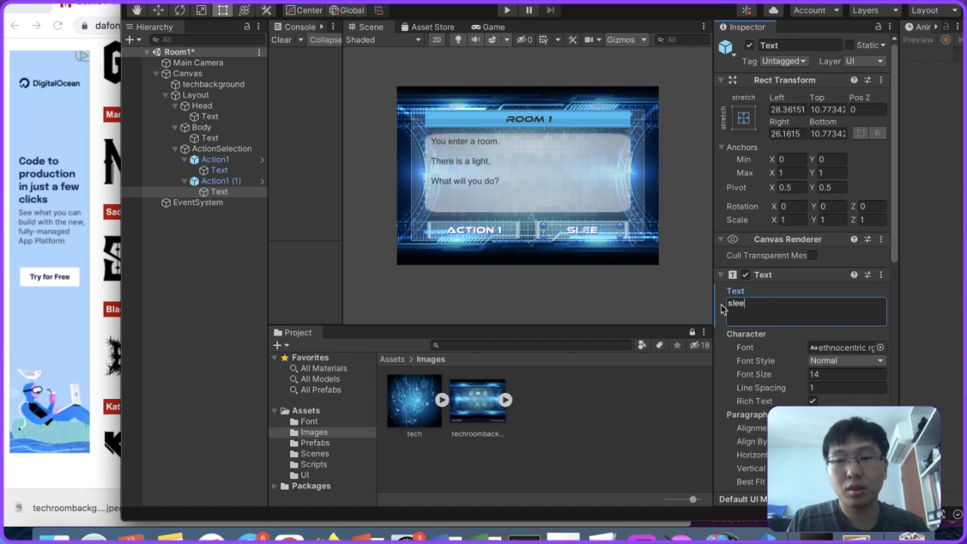
key("BackSpace")
key("BackSpace")
key("BackSpace")
key("BackSpace")
type("ch")
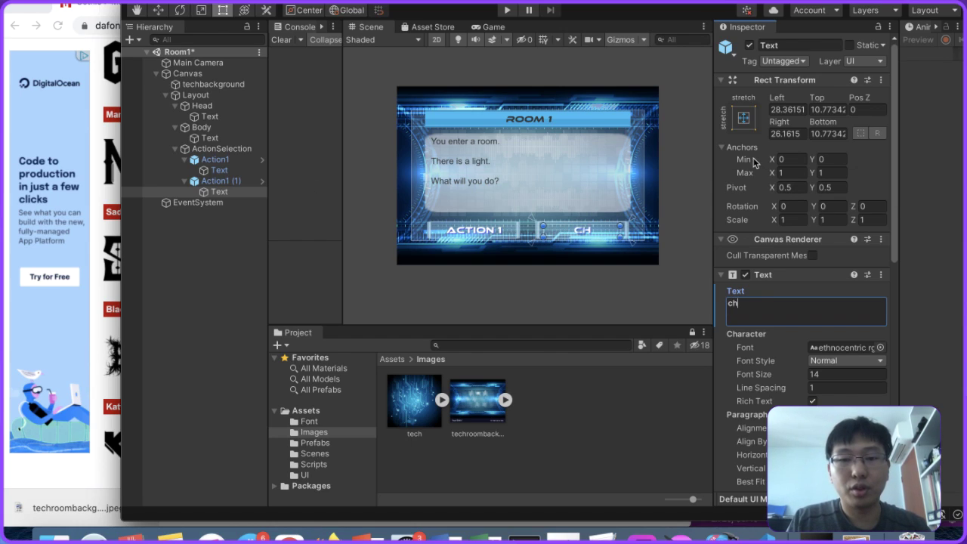
type("arge")
key("BackSpace")
key("BackSpace")
key("BackSpace")
key("BackSpace")
key("BackSpace")
key("BackSpace")
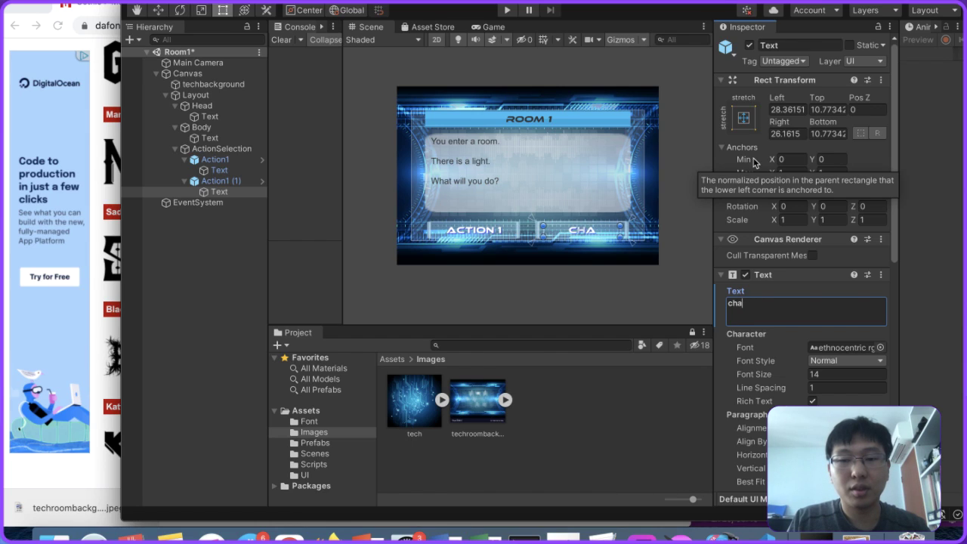
type("action 2")
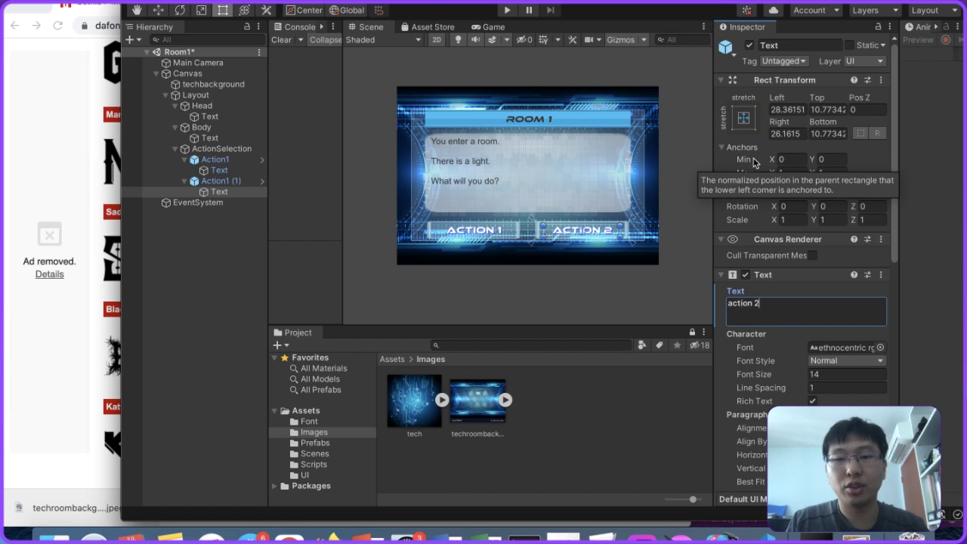
Step: Check the Action 1 label, then select the body Text object and its text content
left_click(208, 181)
left_click(217, 170)
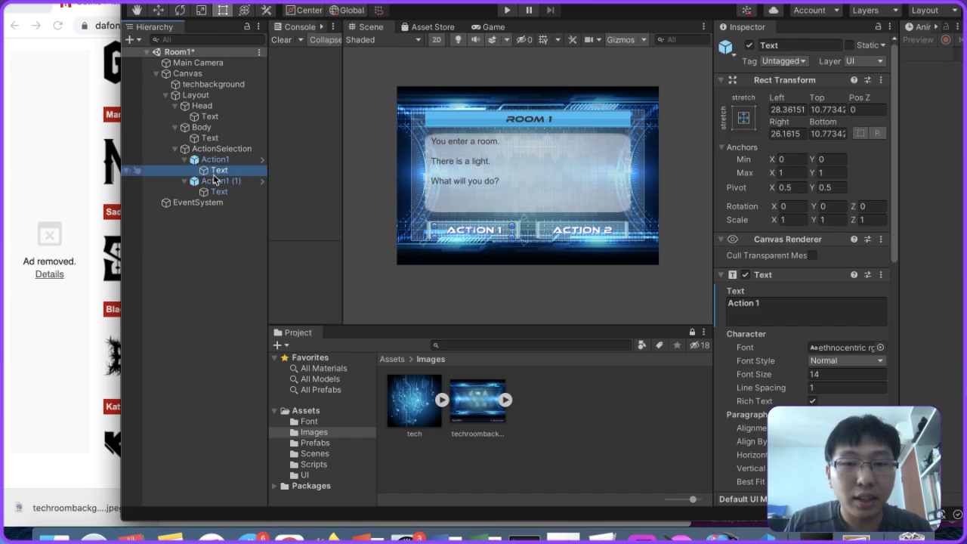
left_click(781, 311)
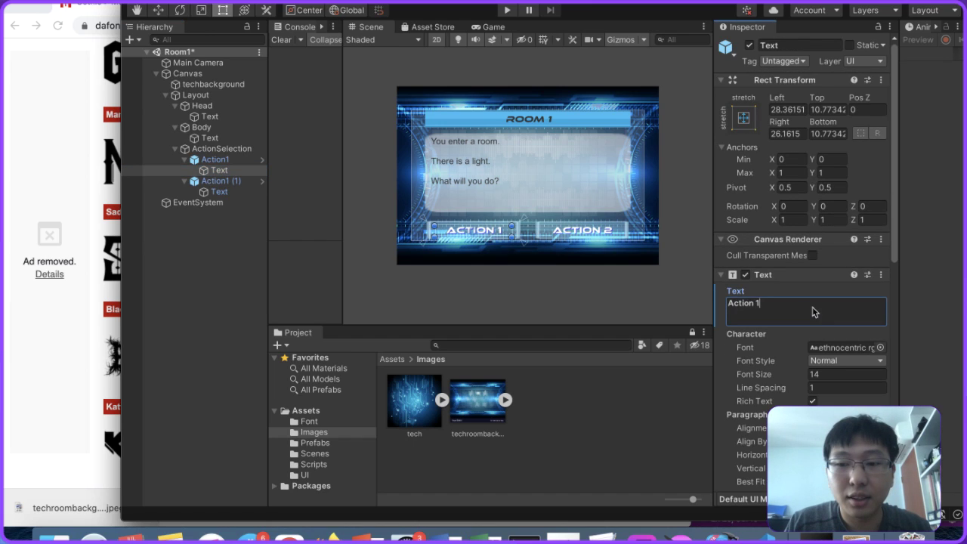
left_click(250, 138)
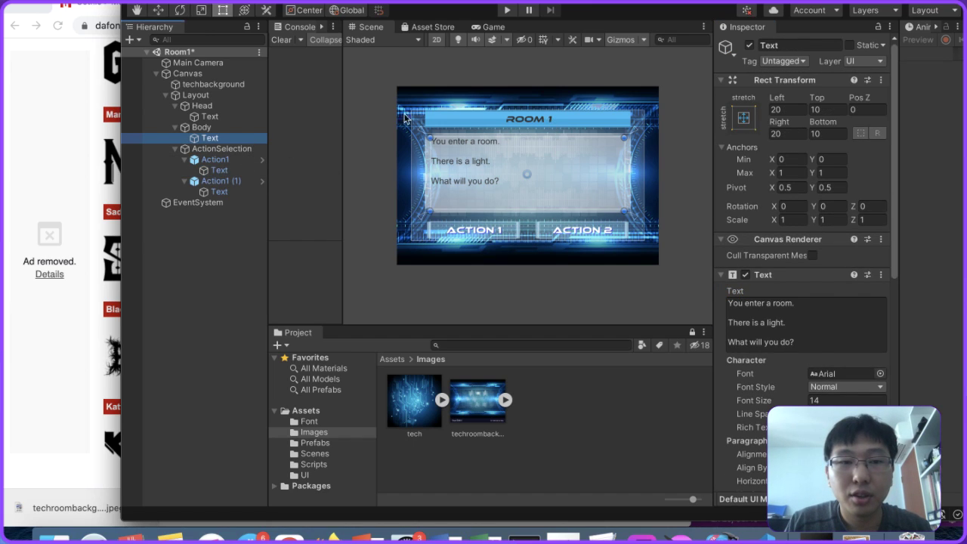
left_click(230, 105)
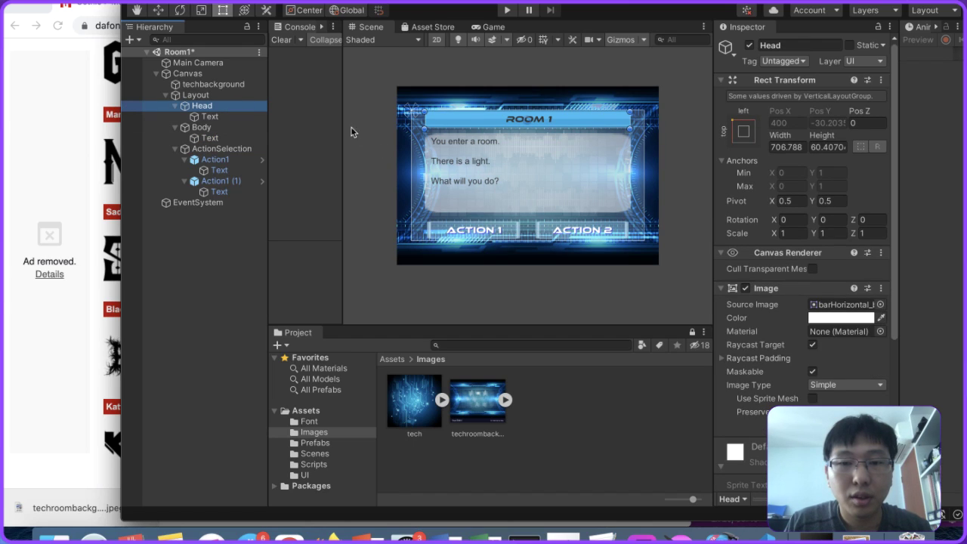
left_click(221, 127)
left_click(227, 137)
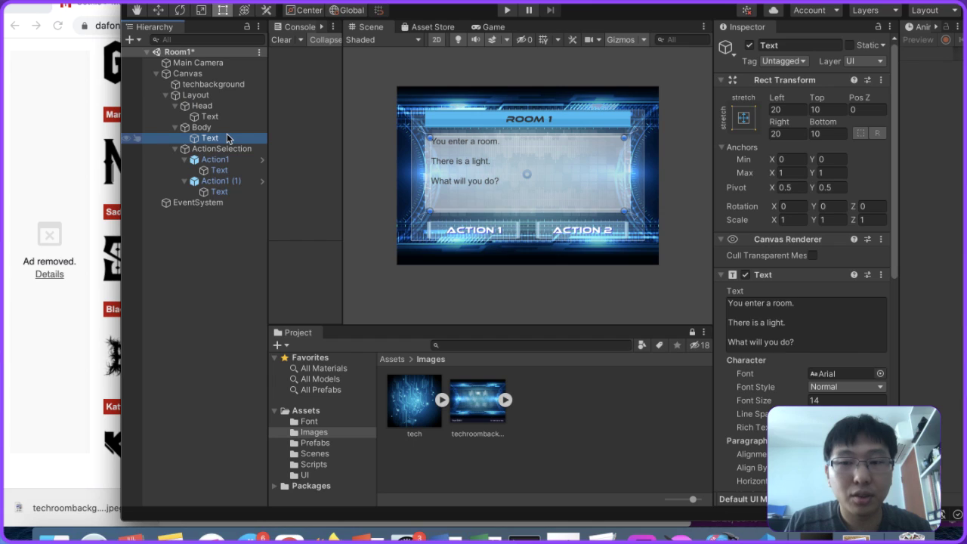
left_click(816, 347)
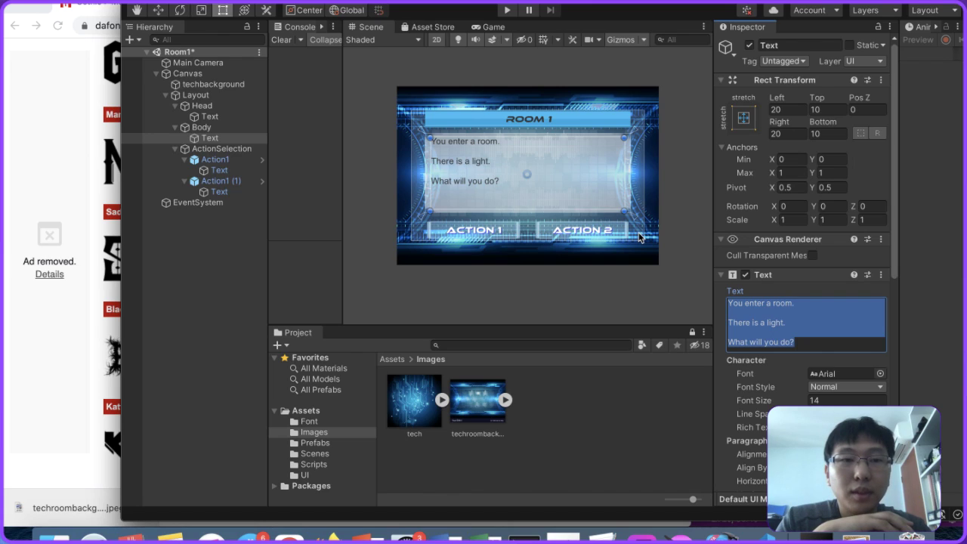
left_click(202, 139)
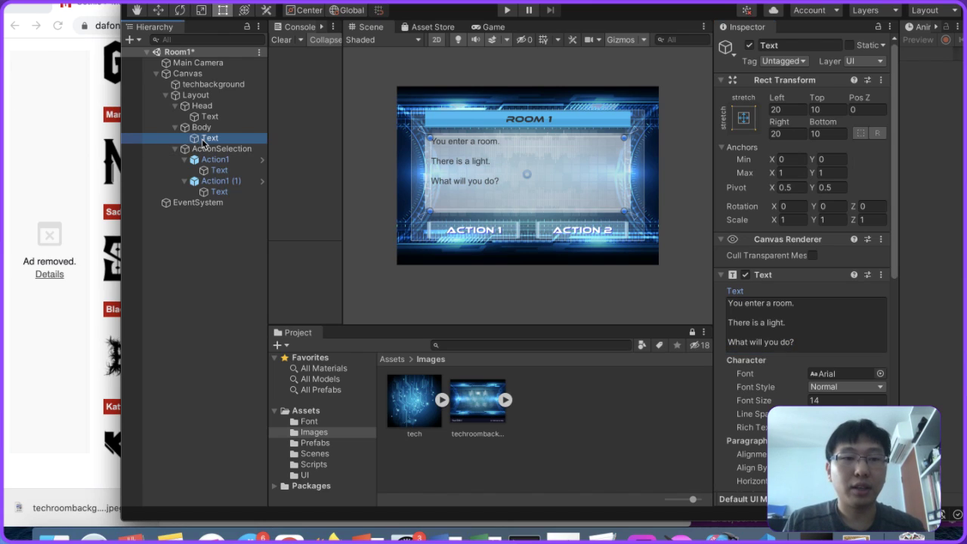
Step: Create a C# script called SceneChanger in the Scripts folder and open it in VS Code
left_click(323, 463)
right_click(452, 420)
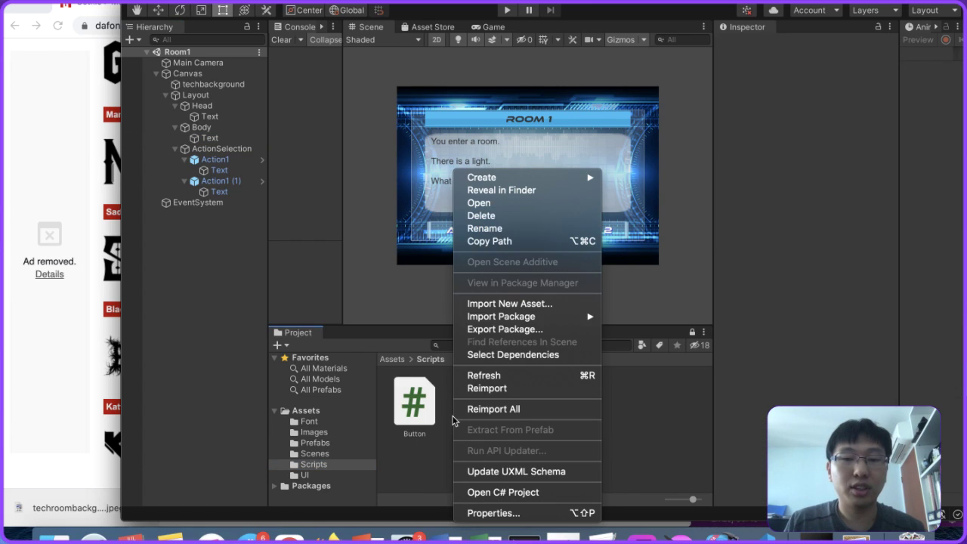
mouse_move(565, 178)
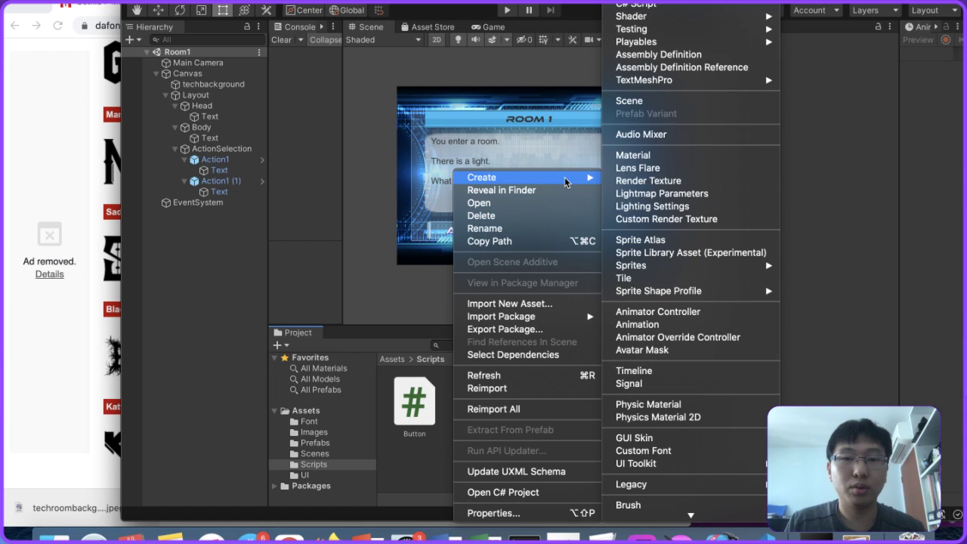
left_click(707, 6)
type("Scene")
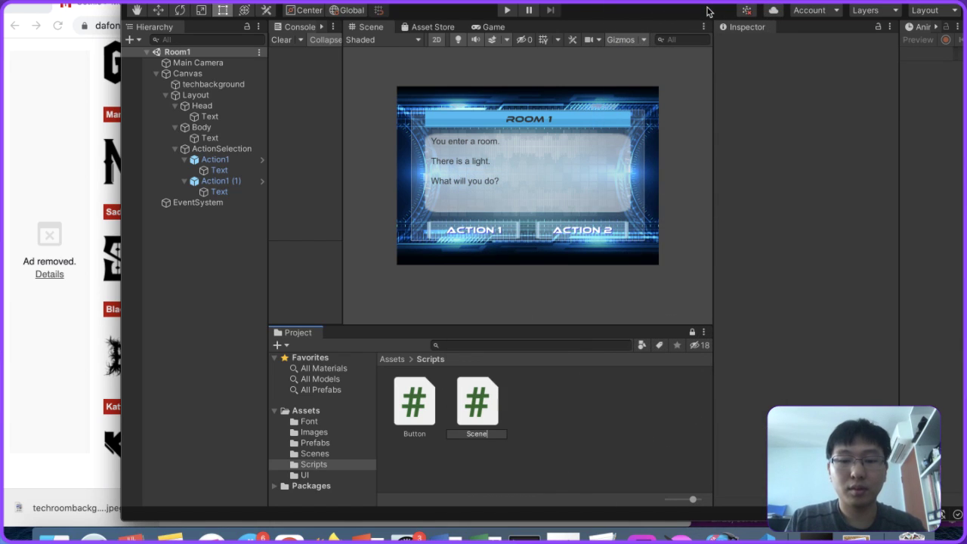
type("Changer")
key("Return")
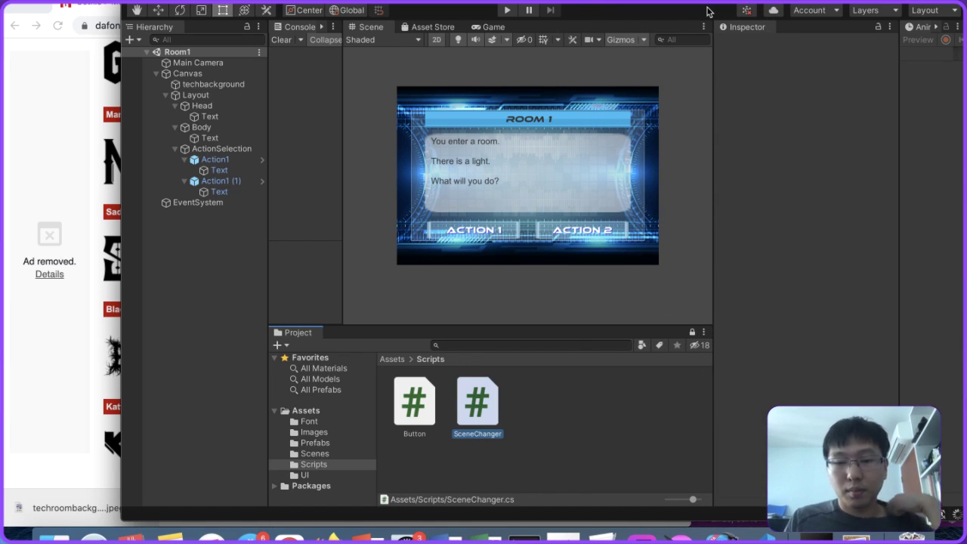
double_click(481, 418)
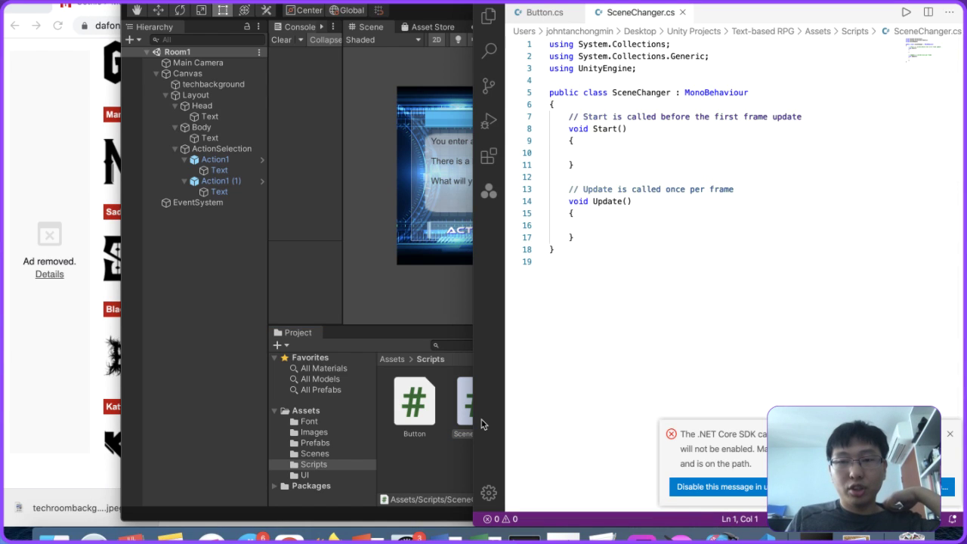
Step: Add the line 'using UnityEngine.SceneManagement' below the UnityEngine import
left_click(746, 67)
key("Return")
type("using Unit")
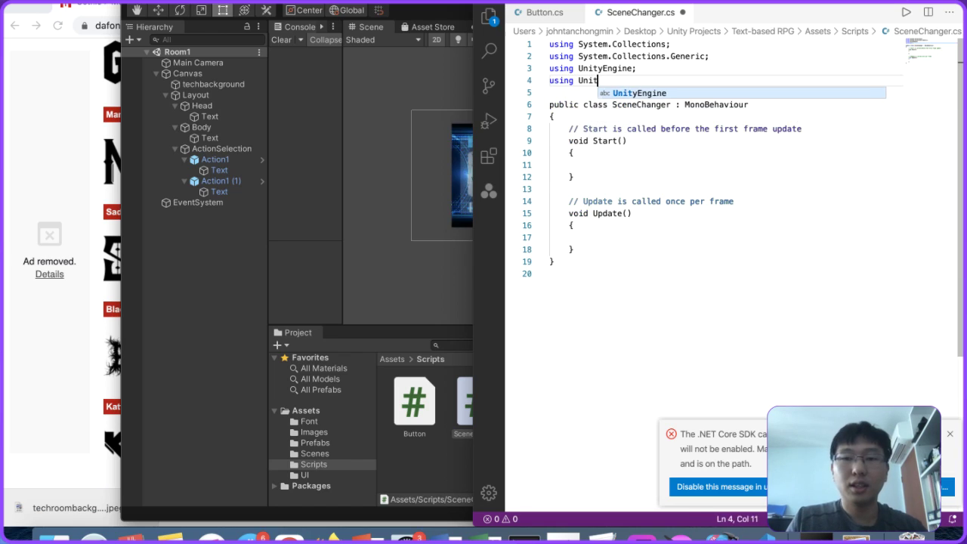
type("yEngine.Scene")
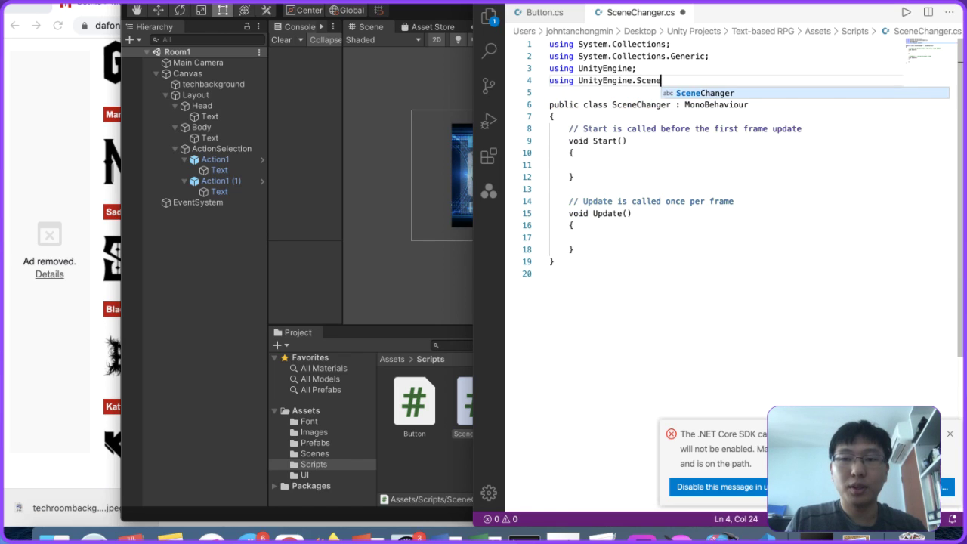
type("Management;")
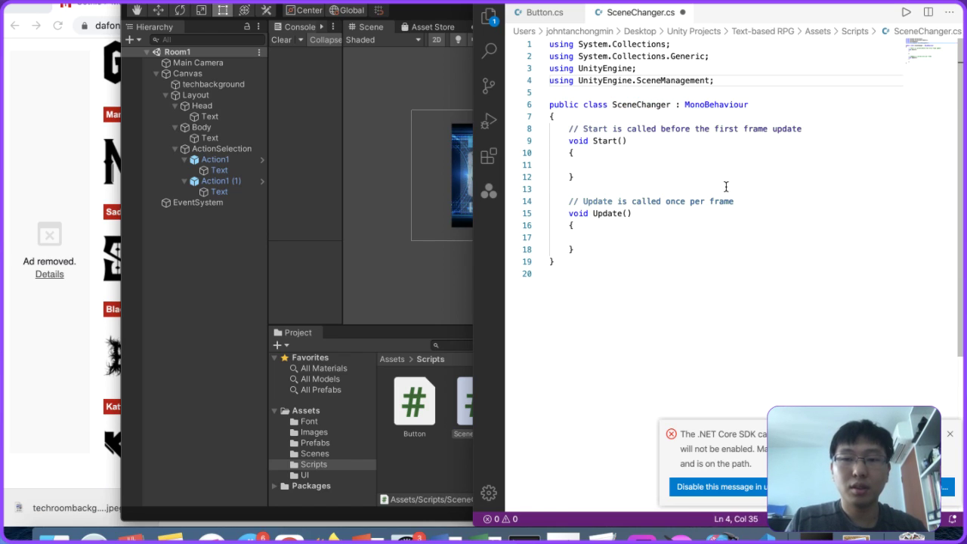
Step: Replace Start and Update with public void ChangeScene(string sceneName) calling SceneManager.ChangeScene
left_click_drag(631, 244, 569, 224)
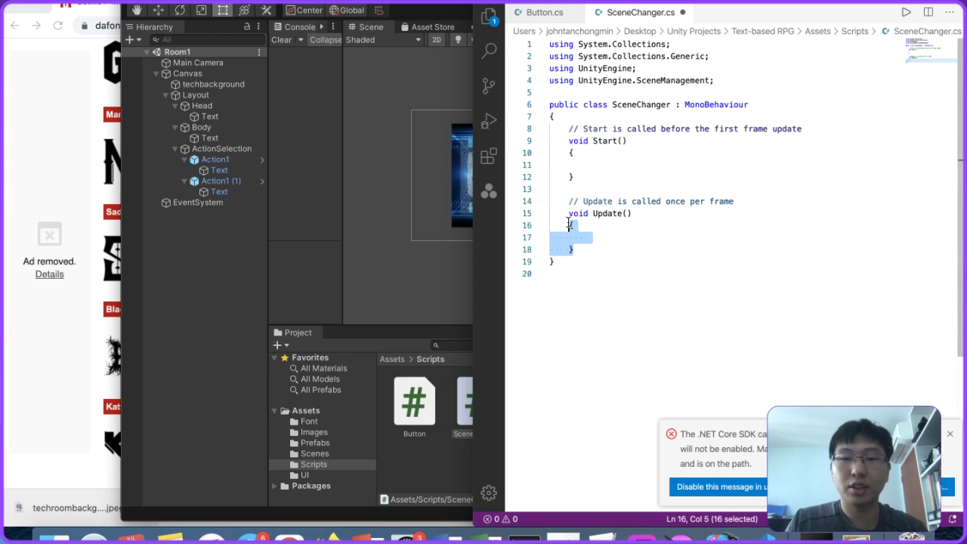
left_click(658, 168)
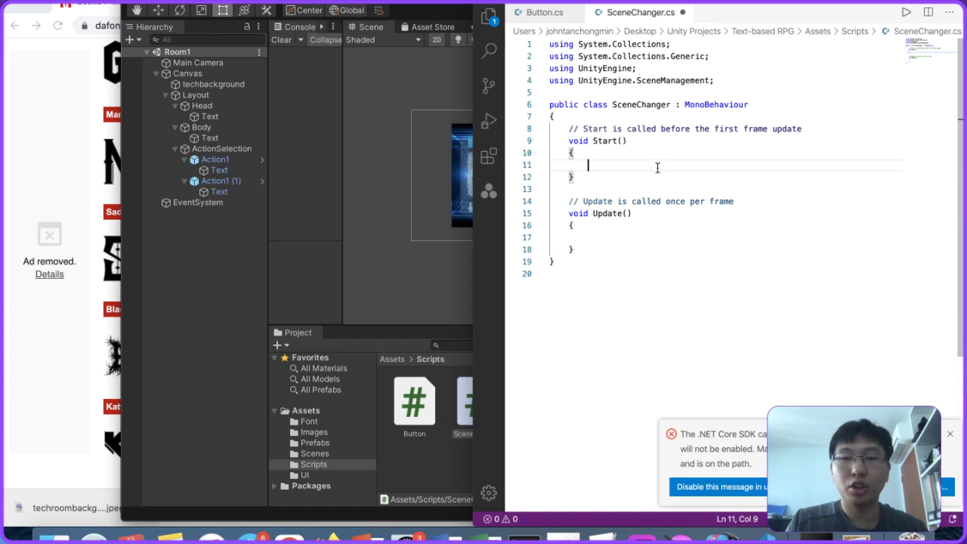
left_click_drag(615, 250, 569, 128)
type("public void")
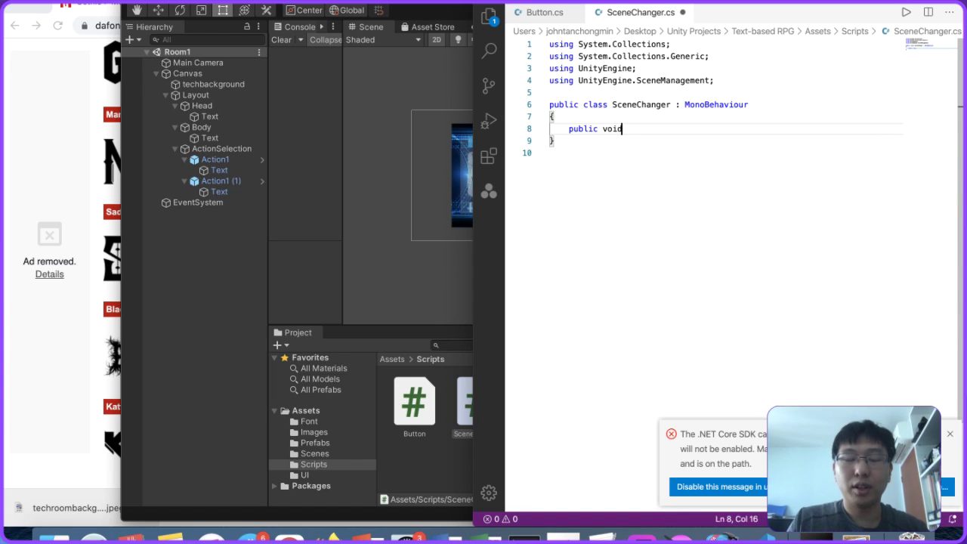
type(" ChangeScen")
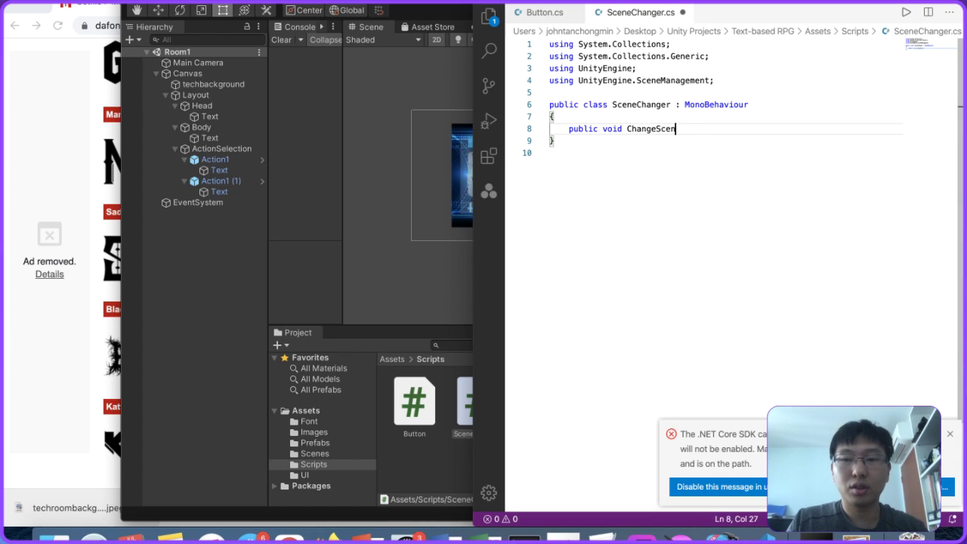
type("e(string sceneName)")
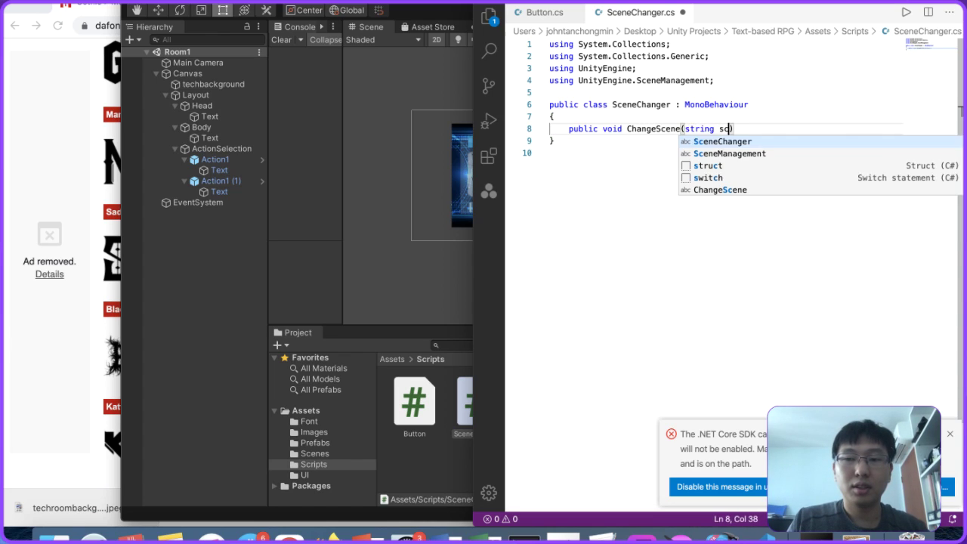
key("Return")
type("{")
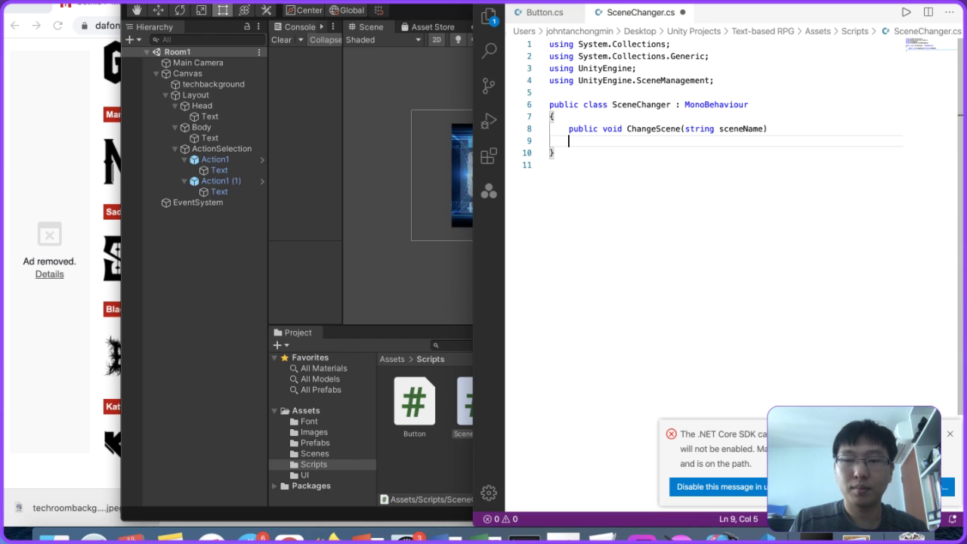
key("Return")
type("SceneManager.")
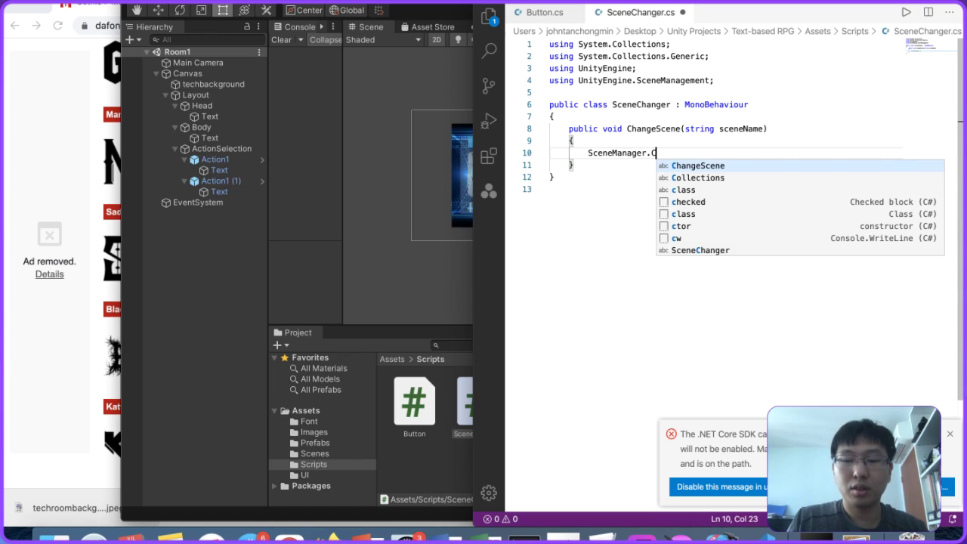
type("Change")
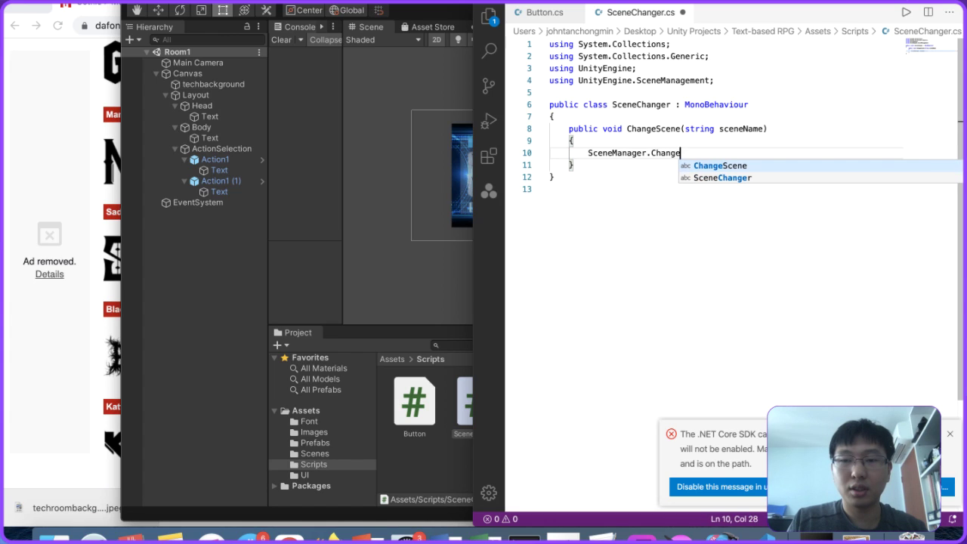
key("Tab")
key("super+Tab")
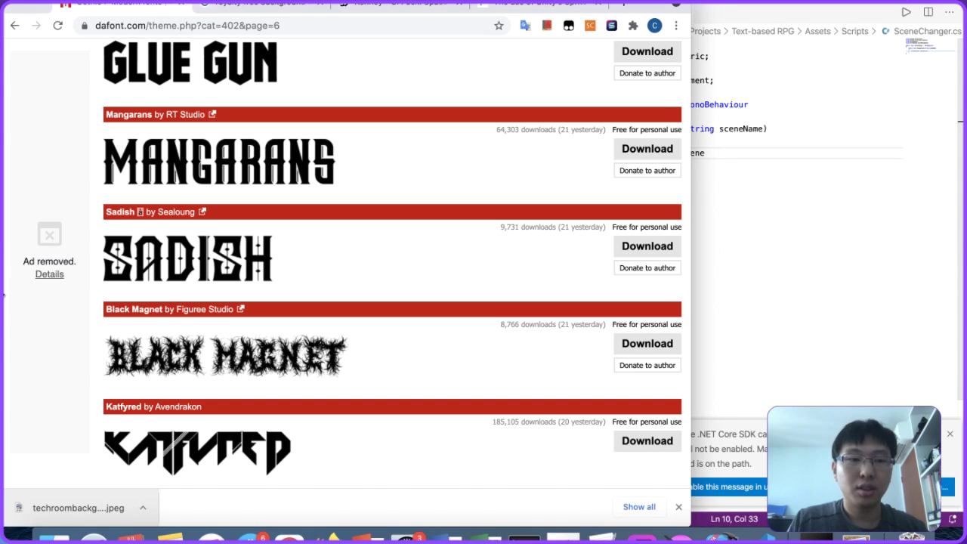
Step: Search Google for 'change scene unity' and open the SceneManager.LoadScene Scripting API page
left_click(616, 9)
type("change sce")
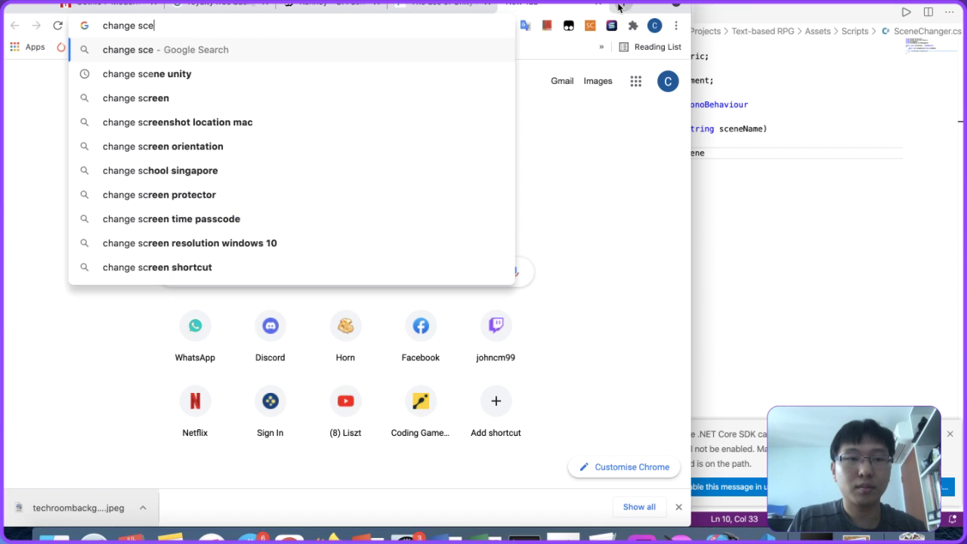
type("ne unity")
key("Return")
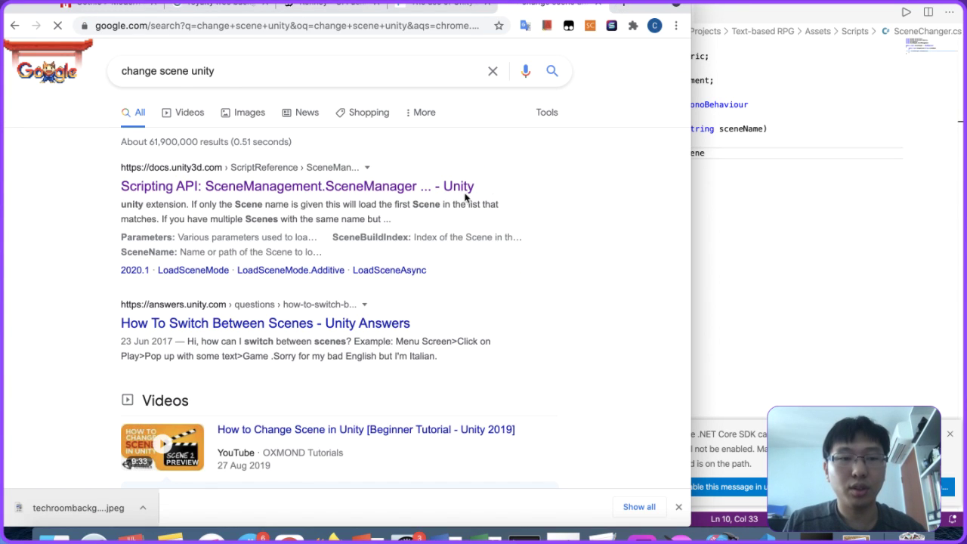
left_click(365, 186)
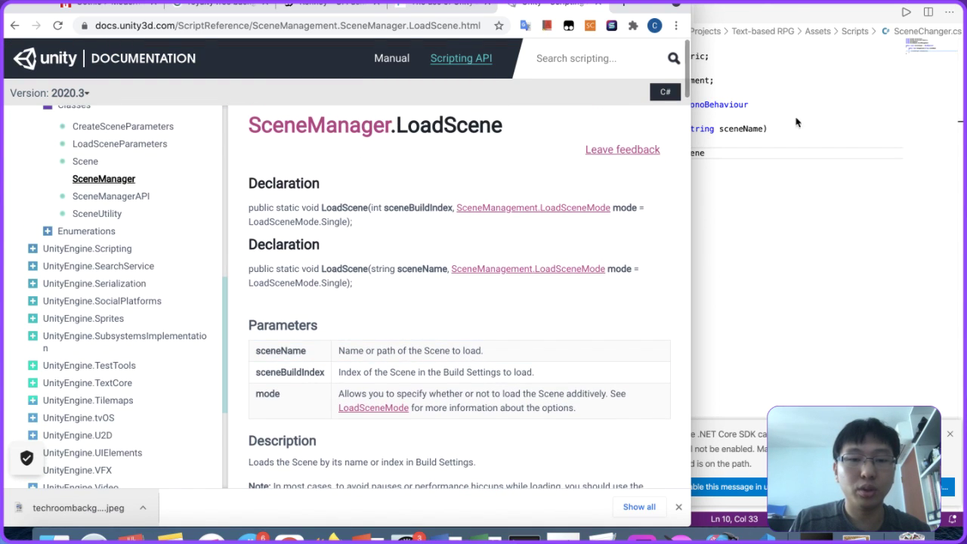
left_click(769, 116)
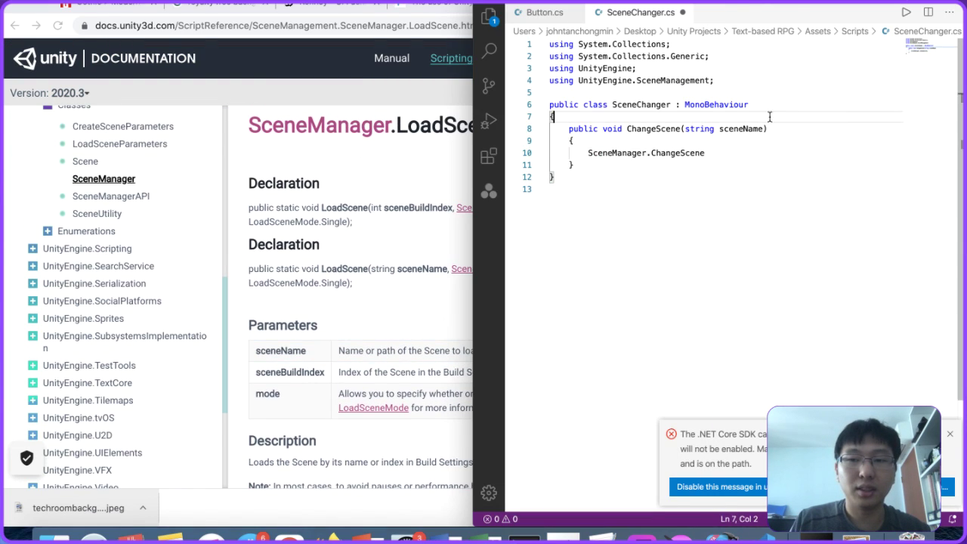
Step: Replace the ChangeScene call with LoadScene(sceneName);
double_click(656, 155)
type("LoadScene(sceneNam")
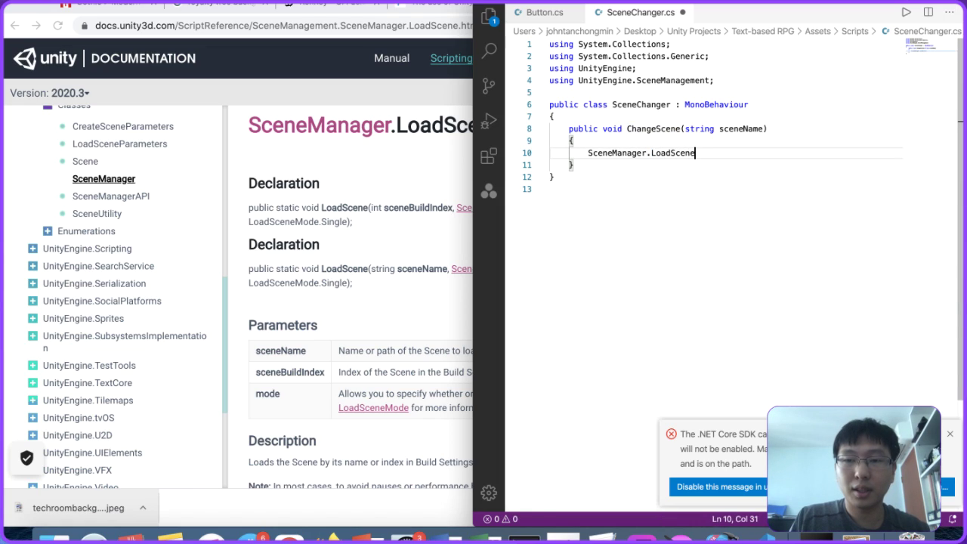
type("e);")
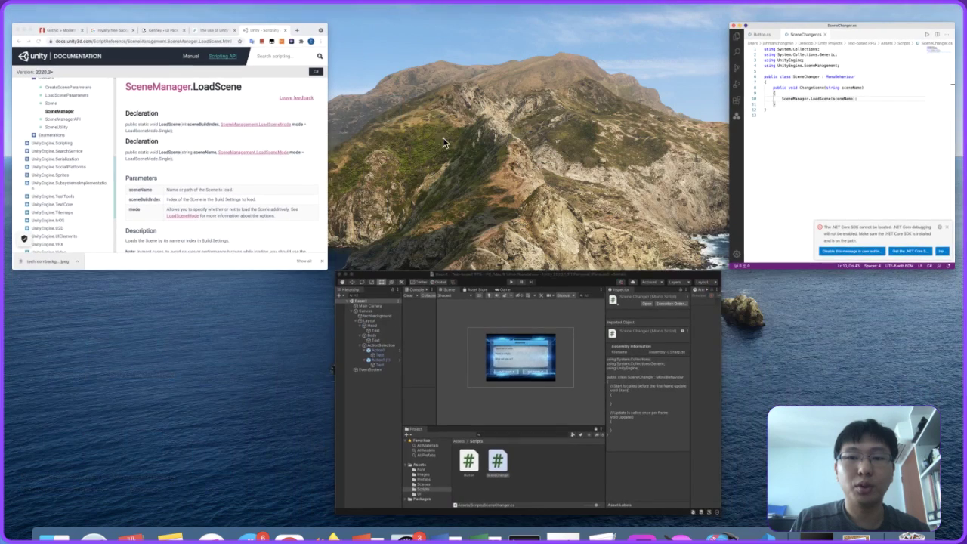
Step: Drag SceneChanger into Action1's On Click object slot, keeping Runtime Only
left_click(514, 363)
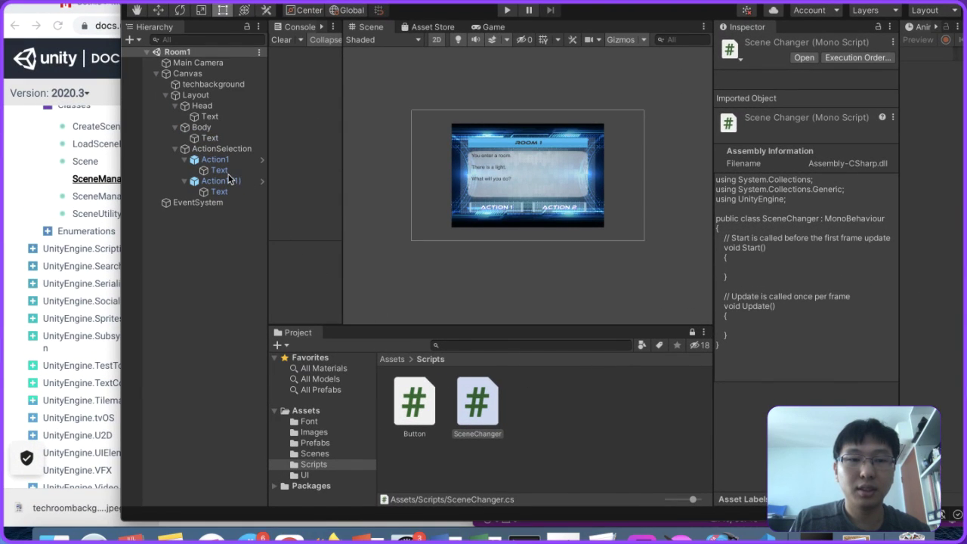
left_click(231, 159)
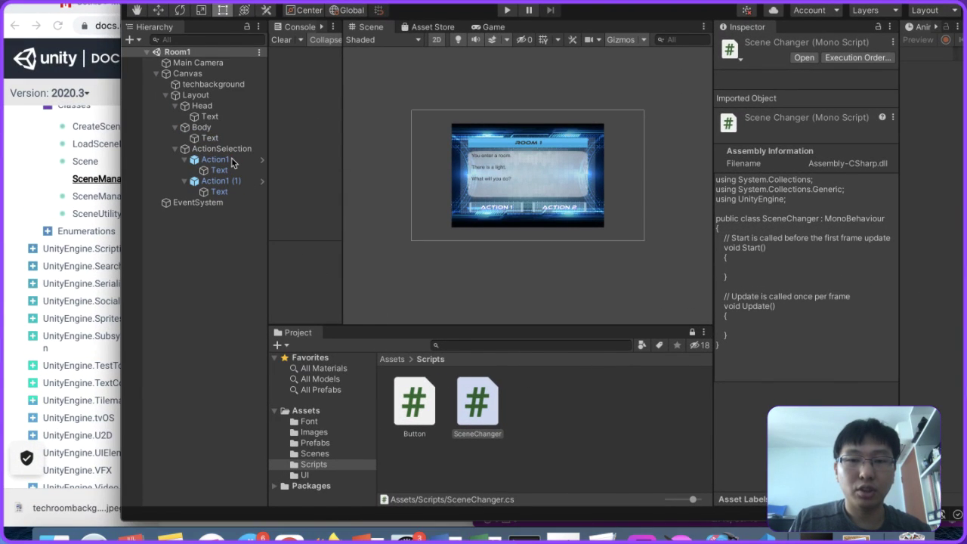
scroll(799, 293, "down", 10)
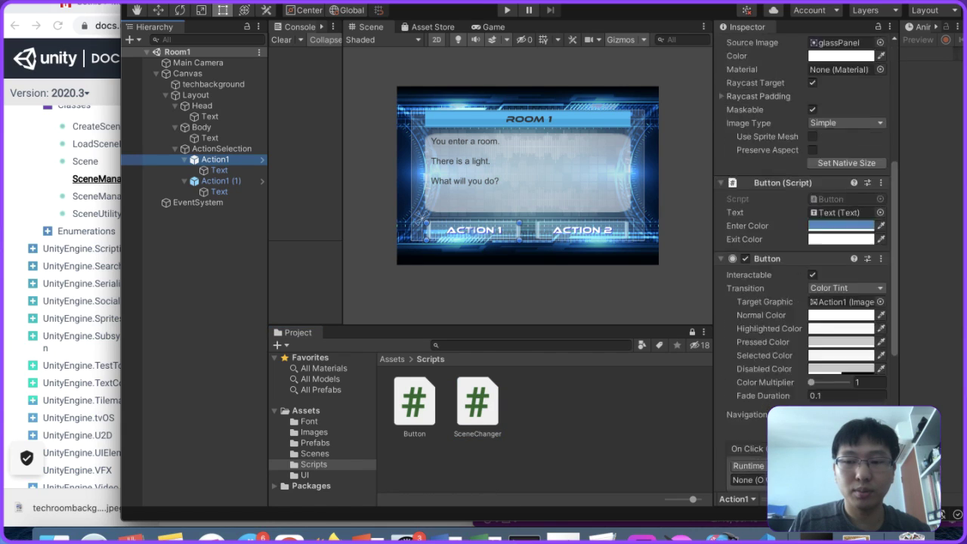
left_click_drag(478, 398, 749, 188)
left_click(767, 174)
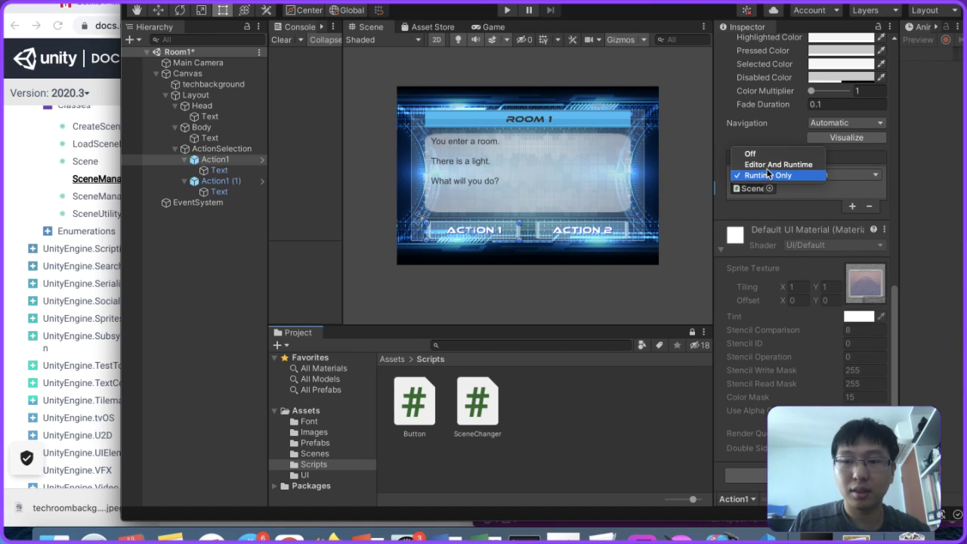
left_click(443, 315)
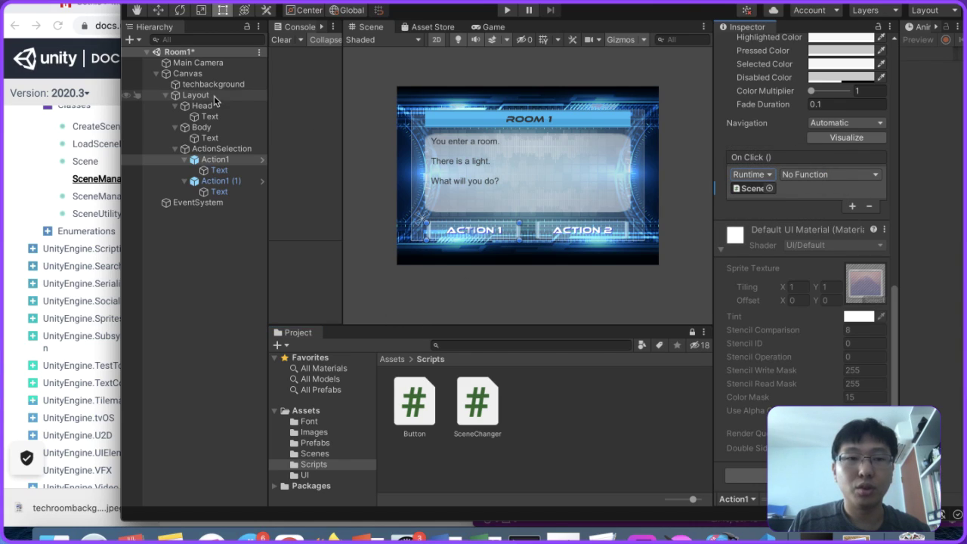
right_click(223, 54)
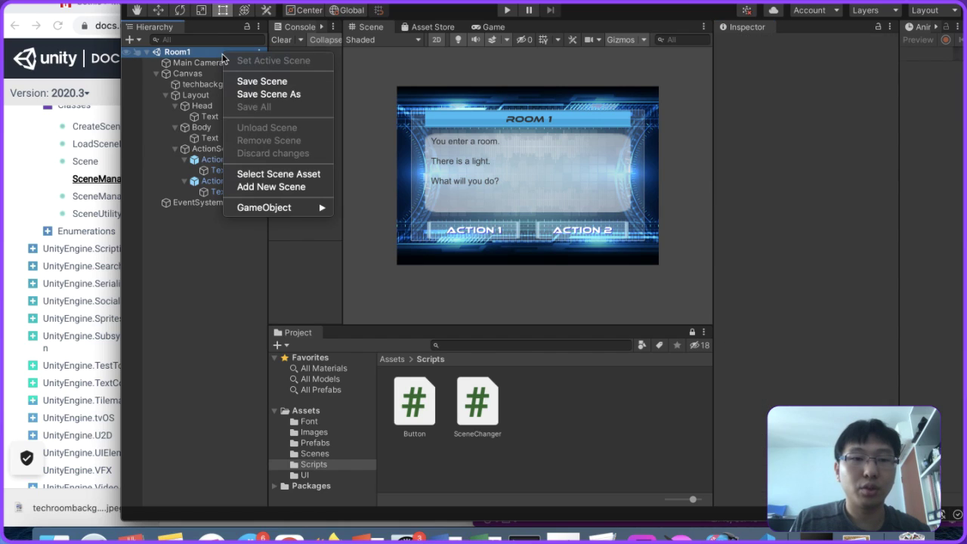
mouse_move(281, 212)
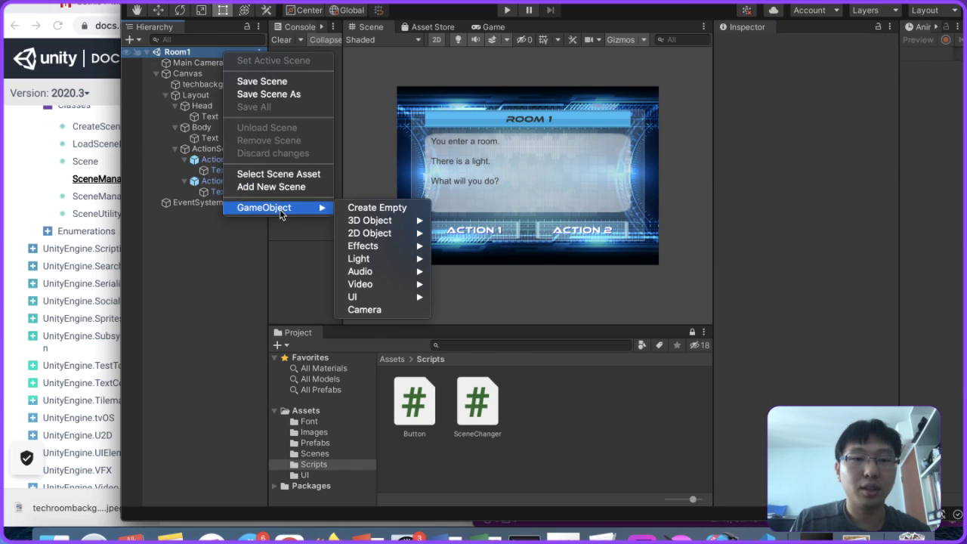
left_click(215, 159)
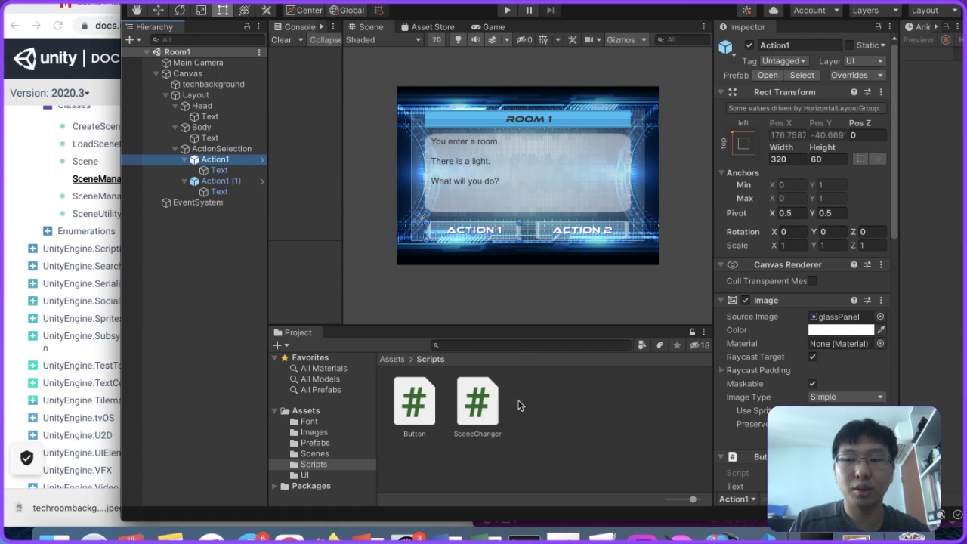
Step: Add the SceneChanger script to Action1 as a component
scroll(741, 397, "down", 10)
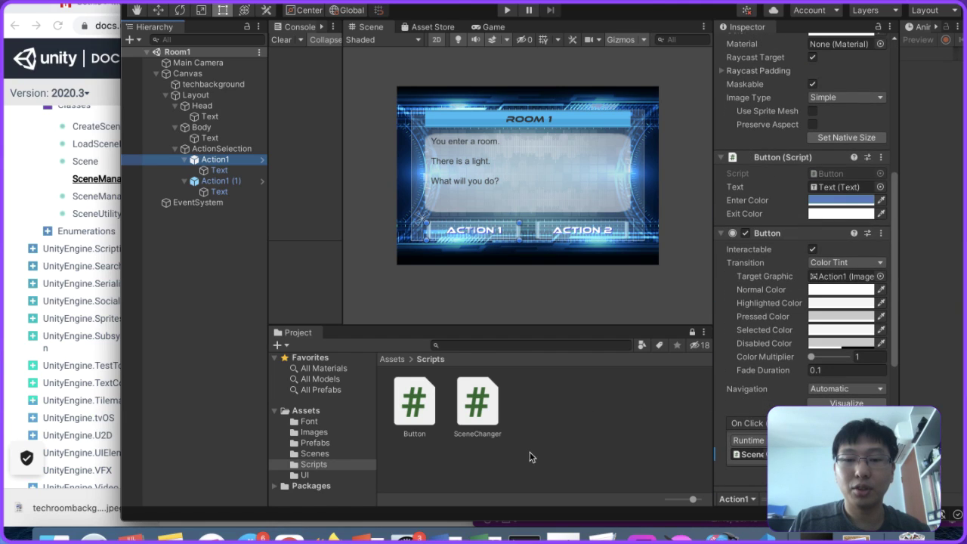
left_click_drag(493, 427, 790, 235)
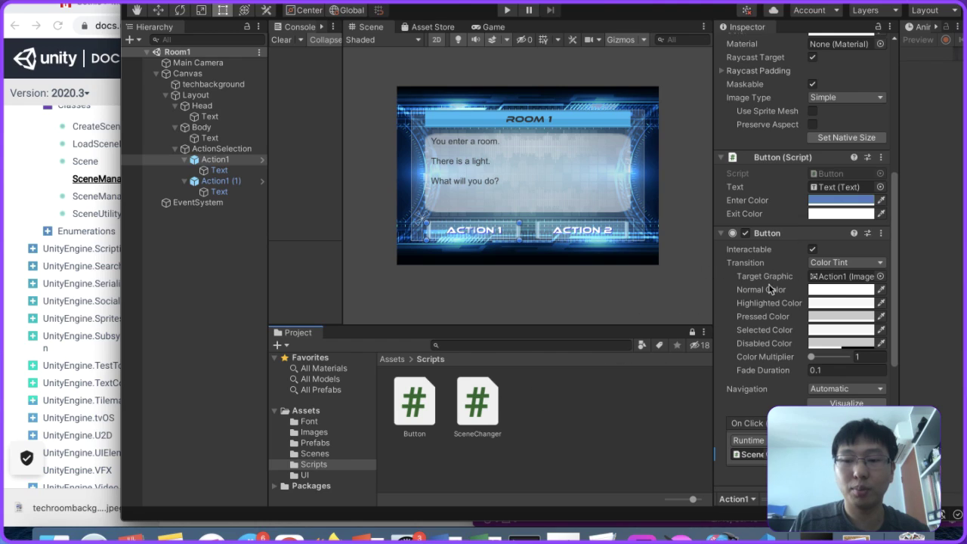
scroll(769, 291, "down", 8)
left_click_drag(477, 401, 806, 221)
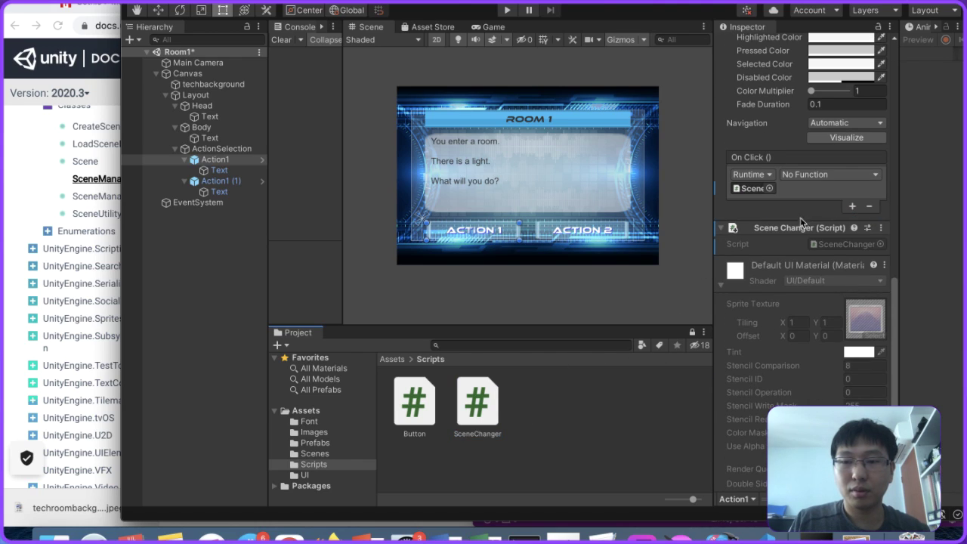
Step: Set Action1 as the On Click target, calling SceneChanger.ChangeScene (string) with 'Room2'
left_click(764, 189)
left_click(766, 175)
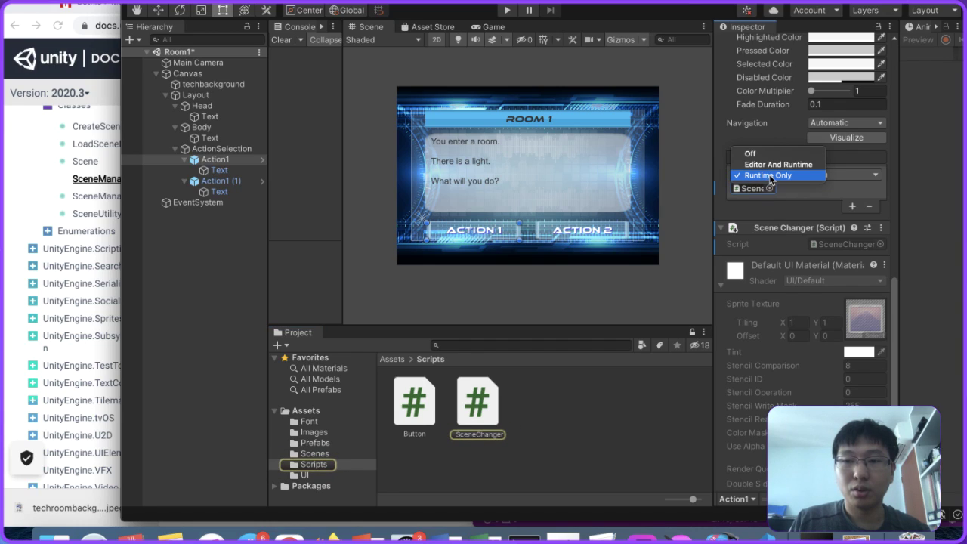
left_click(769, 204)
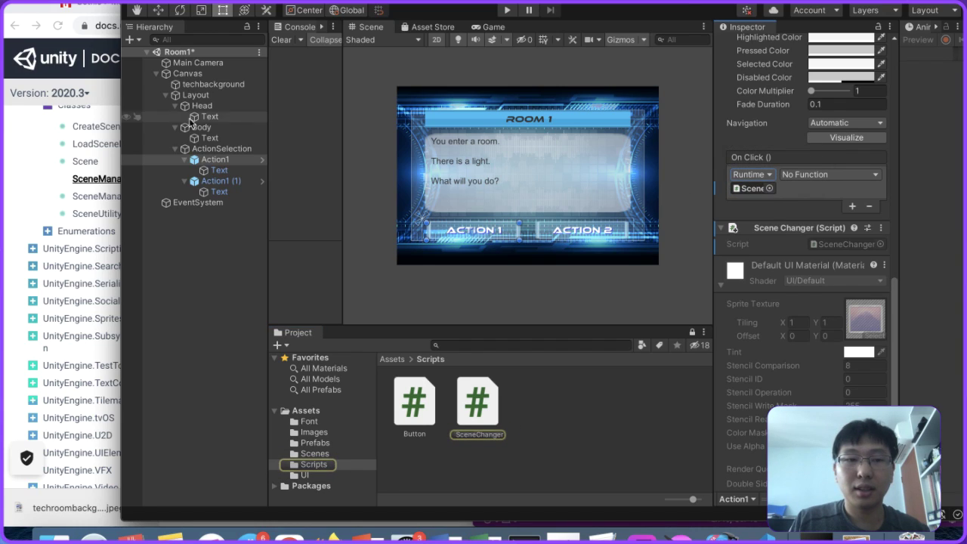
left_click_drag(216, 160, 756, 189)
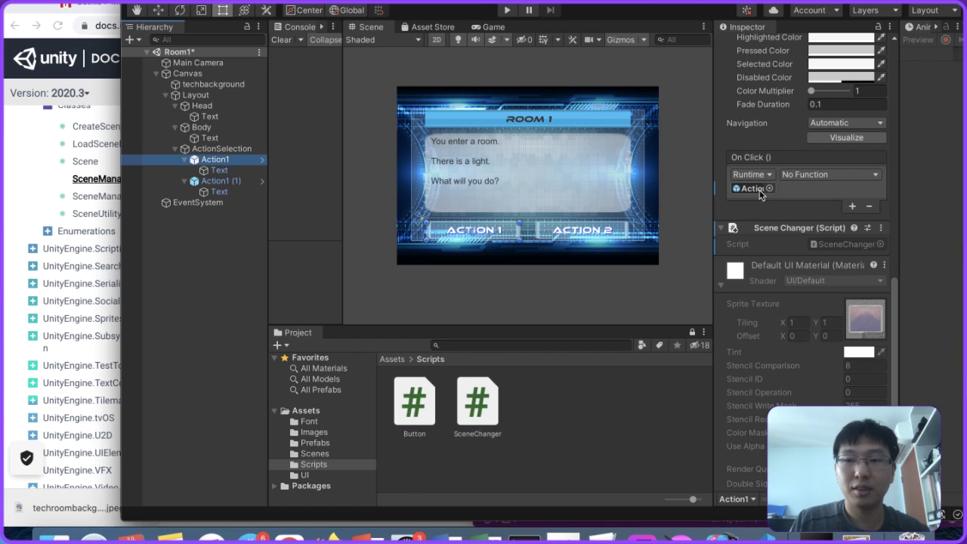
left_click(805, 176)
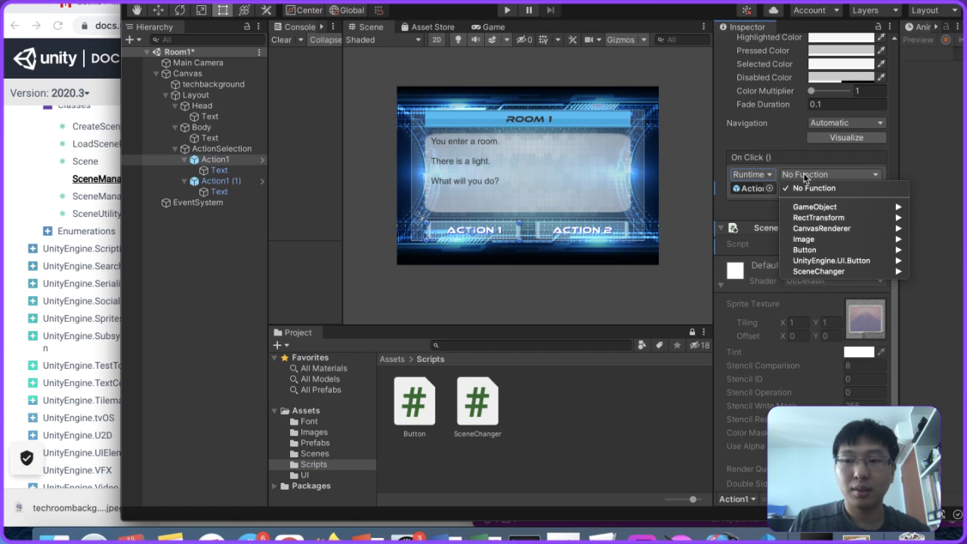
mouse_move(812, 263)
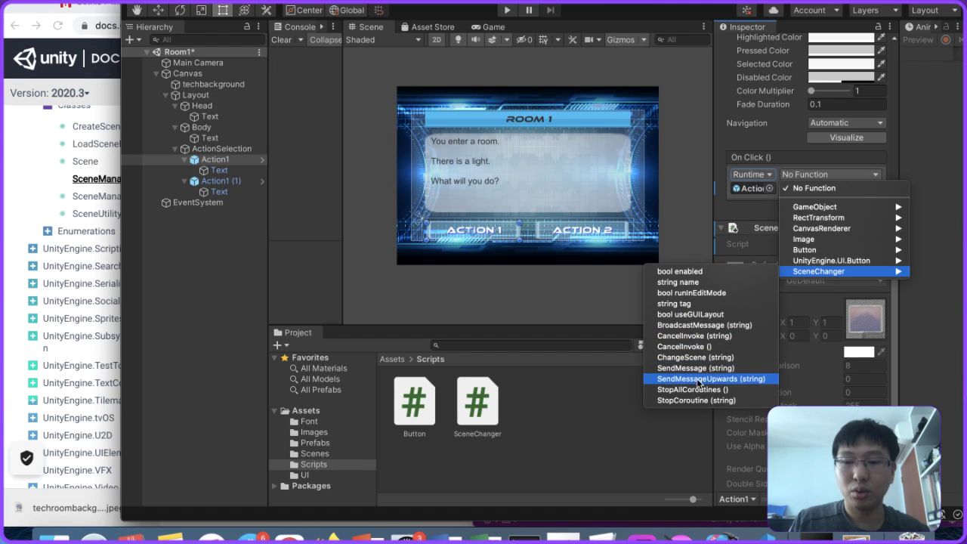
left_click(699, 357)
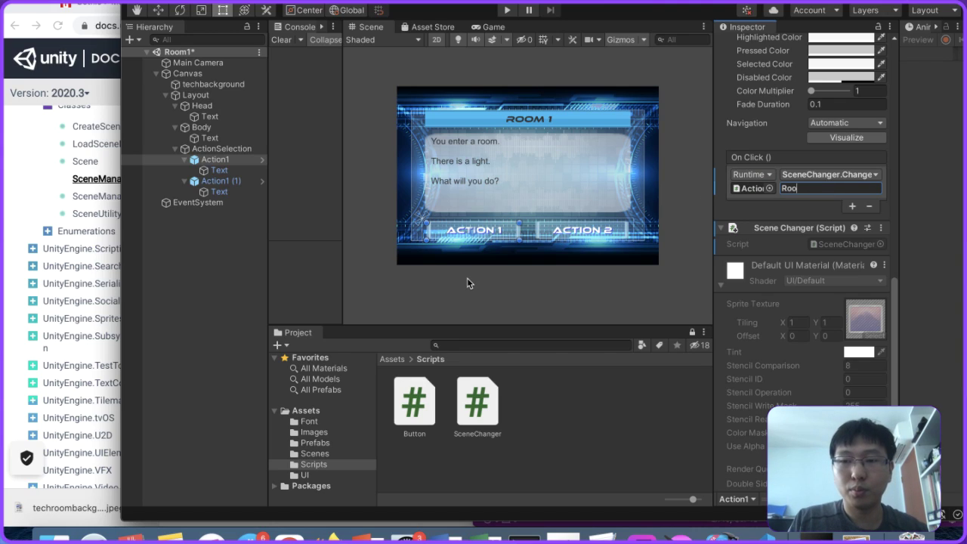
type("Room2")
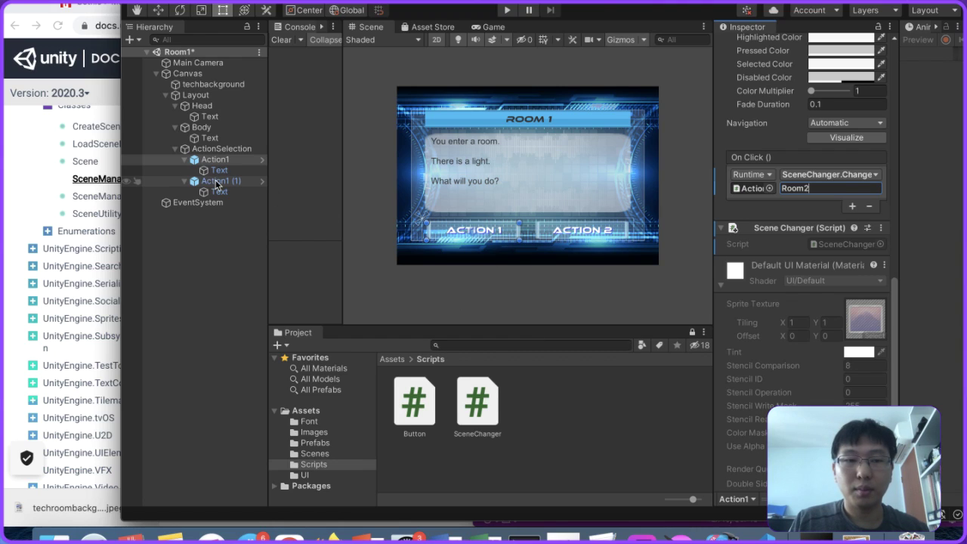
left_click(235, 162)
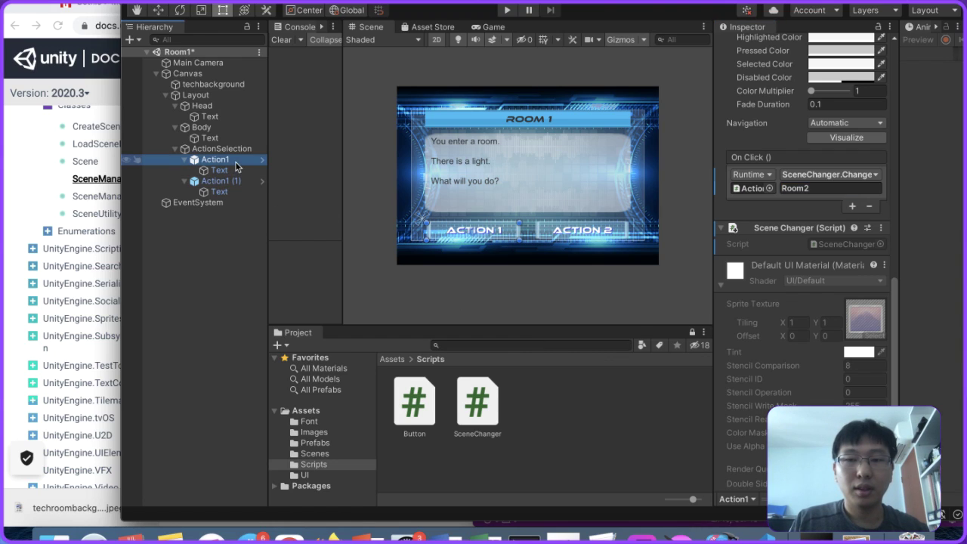
scroll(801, 151, "up", 10)
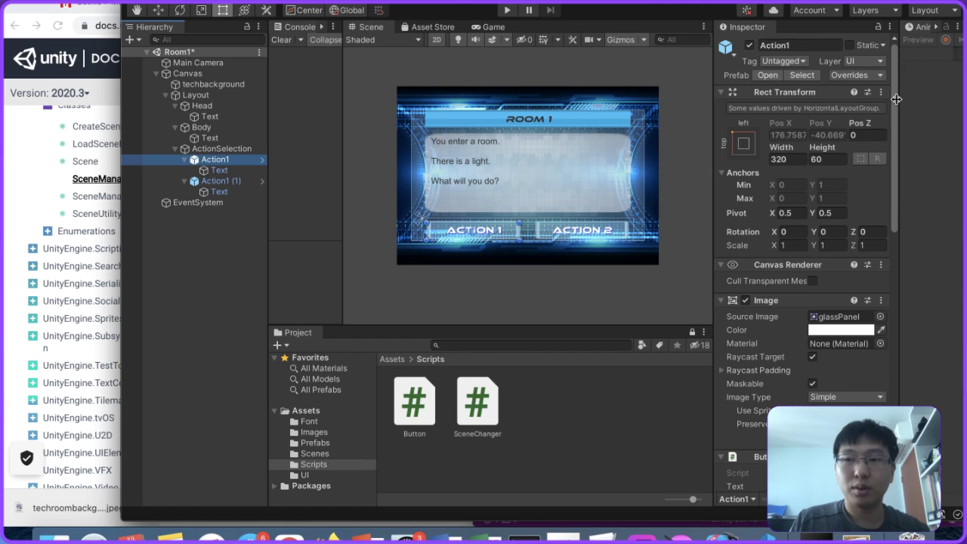
Step: Apply all Action1 overrides to the prefab, then change Action1 (1)'s scene argument to Room3
left_click(863, 75)
left_click(920, 217)
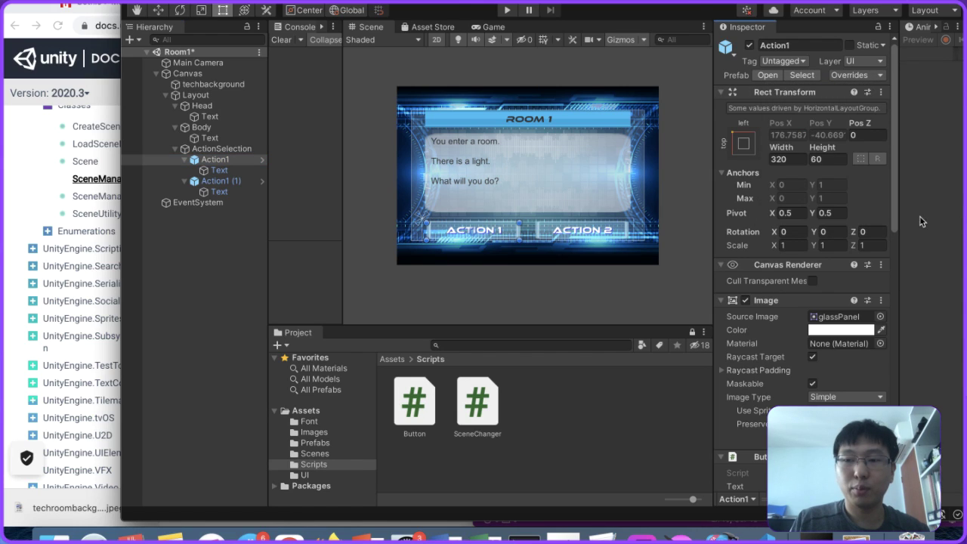
left_click(214, 181)
scroll(780, 266, "down", 10)
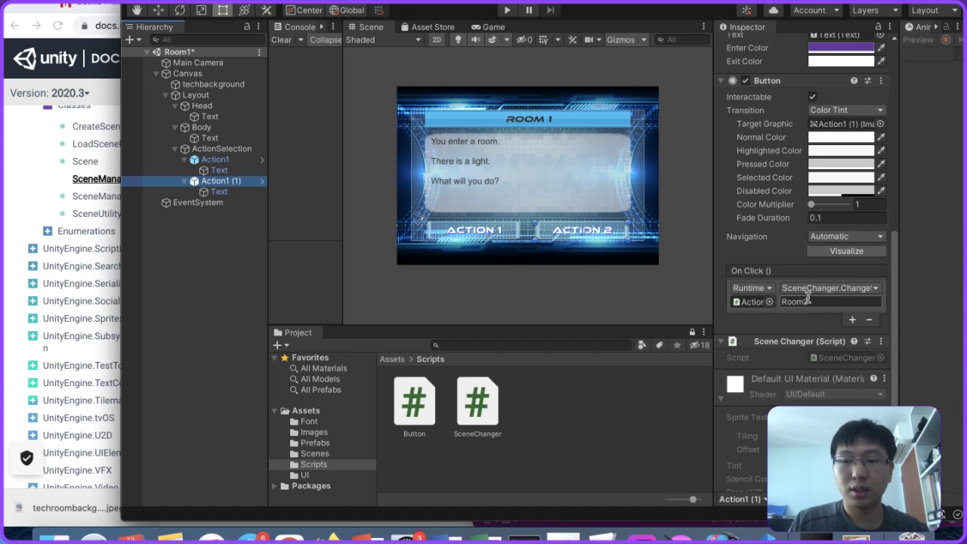
left_click(807, 301)
left_click(817, 301)
type("3")
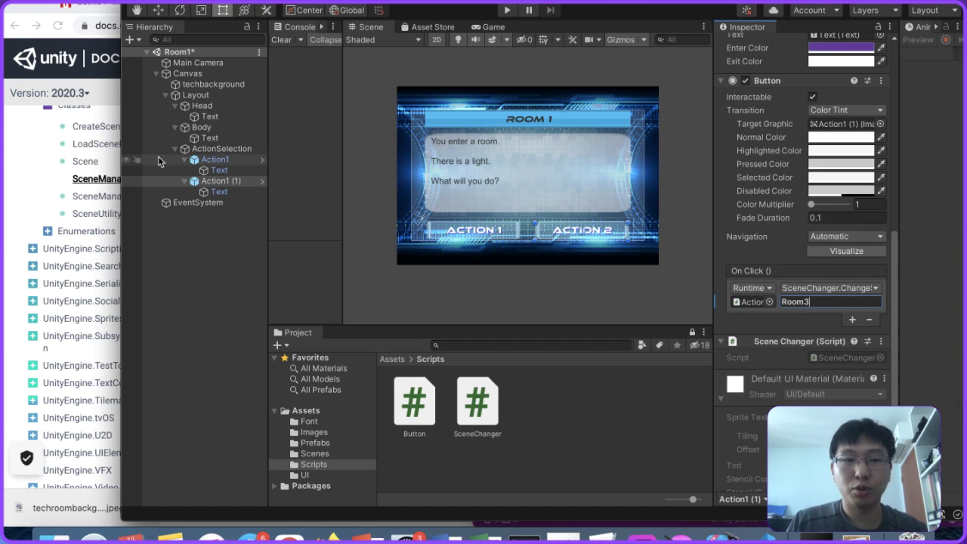
Step: Rename the Action1 (1) button to Action2
right_click(217, 182)
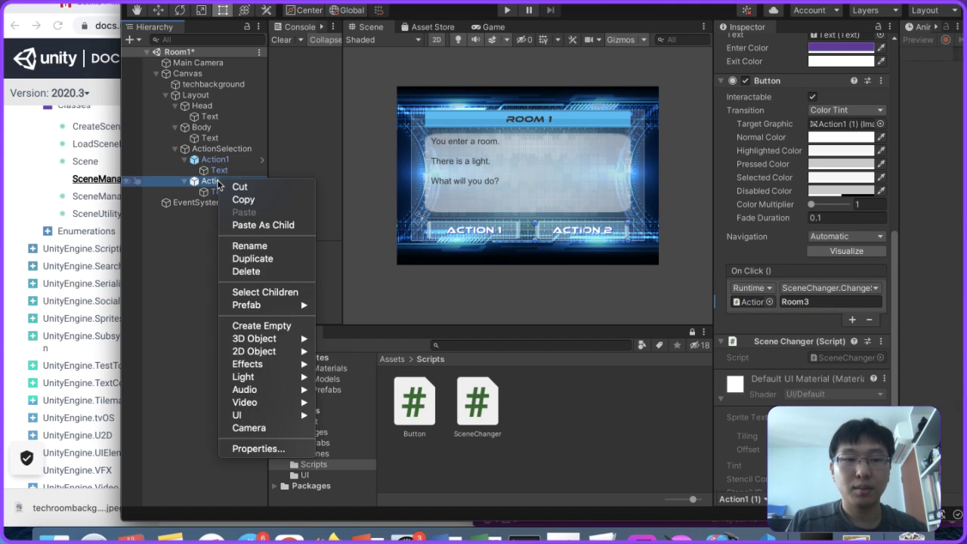
left_click(244, 246)
type("Actiom")
key("BackSpace")
type("n2")
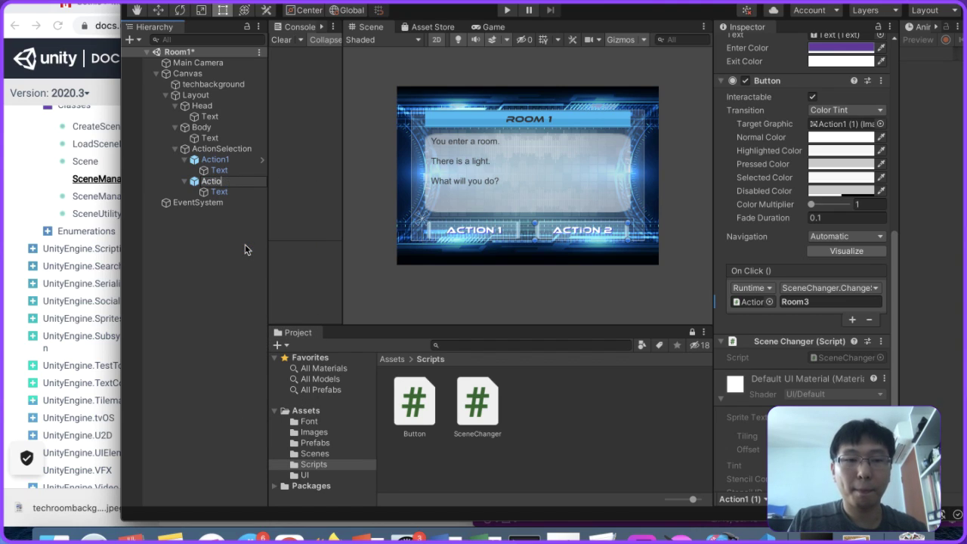
key("Return")
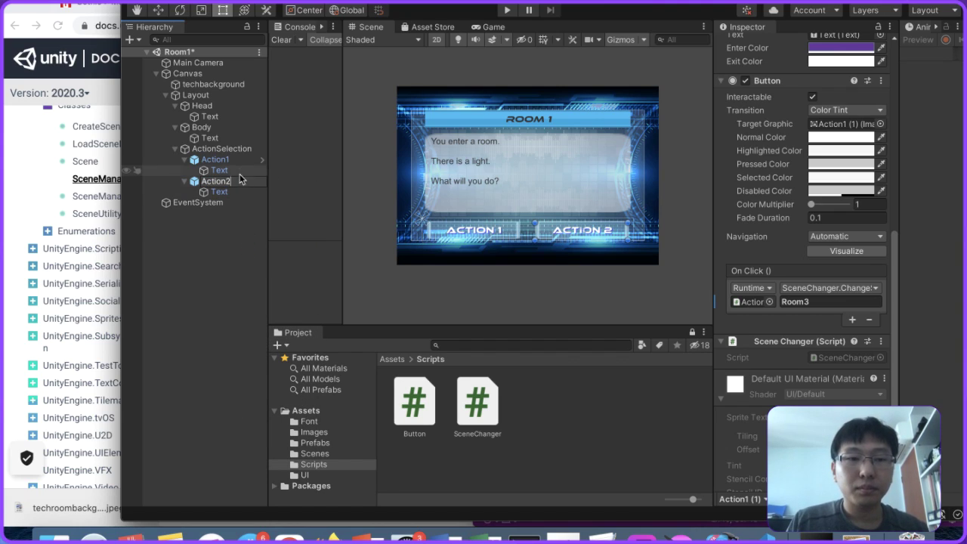
left_click(238, 161)
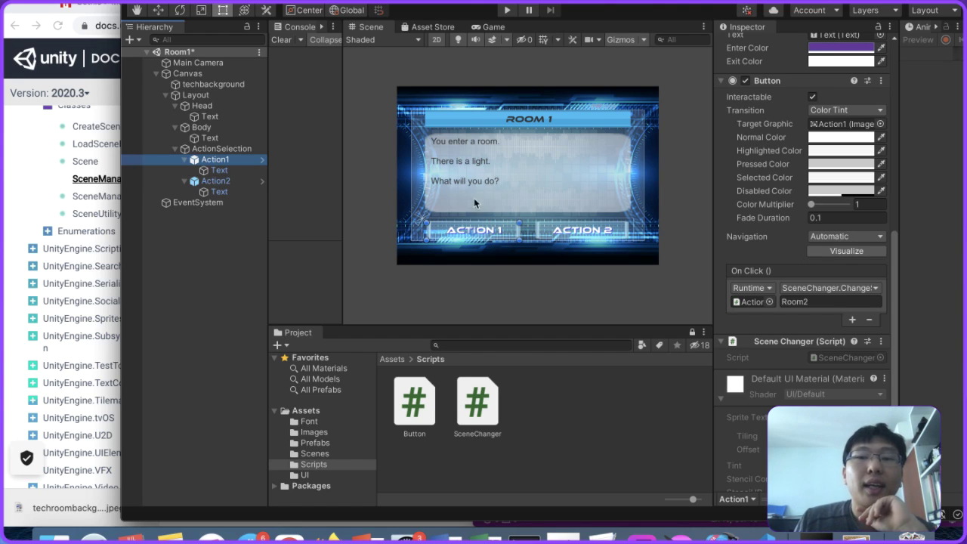
Step: Select Action1's label text in Unity, then switch the browser to the DaFont listing
left_click(218, 170)
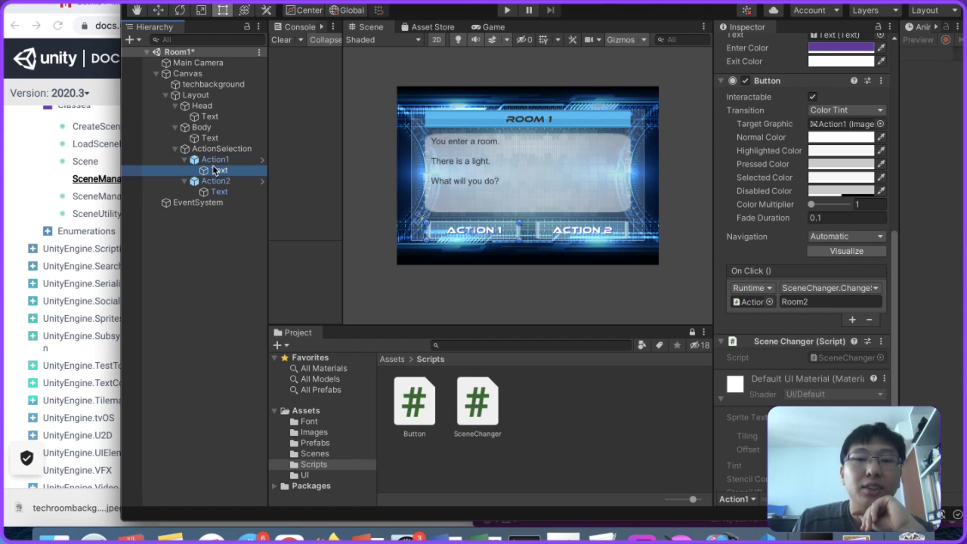
scroll(836, 193, "up", 10)
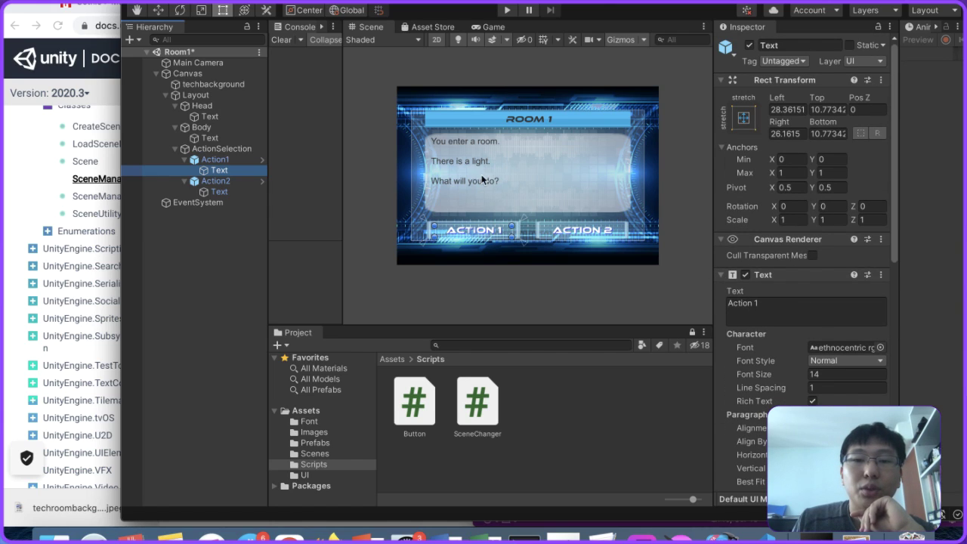
left_click(97, 318)
left_click(466, 13)
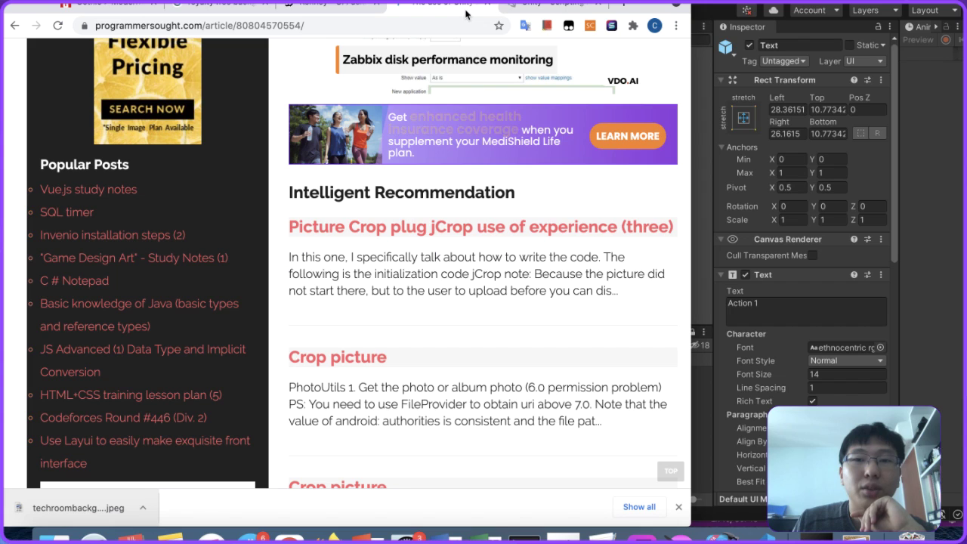
left_click(338, 12)
left_click(213, 8)
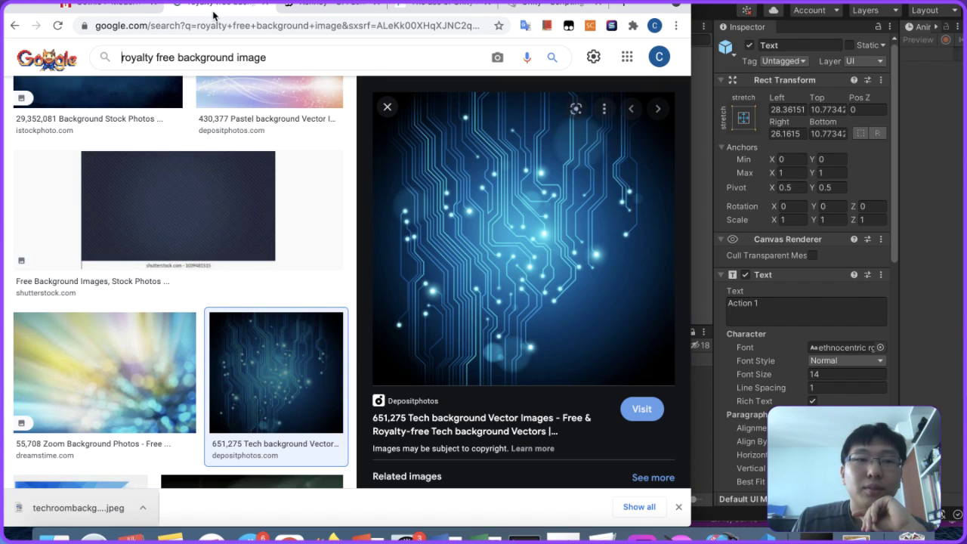
left_click(123, 6)
Step: Download Dash from page 1 of Gothic > Modern and extract dash.zip
scroll(265, 201, "down", 3)
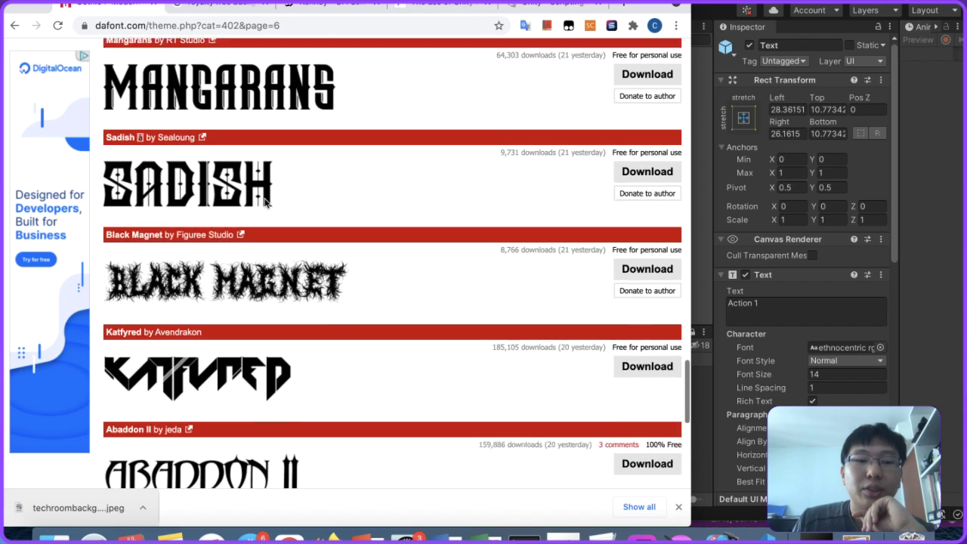
scroll(266, 201, "down", 5)
scroll(265, 209, "up", 20)
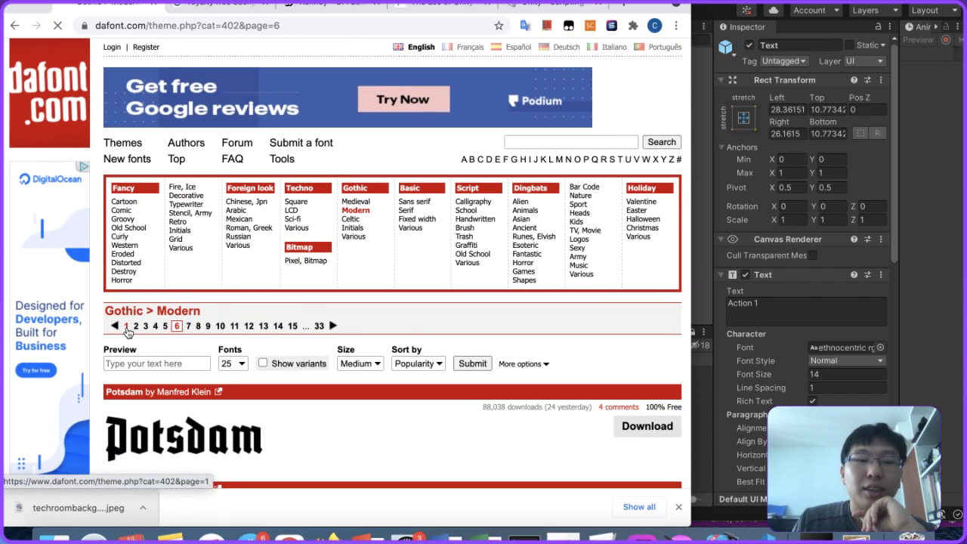
left_click(333, 325)
scroll(353, 322, "down", 5)
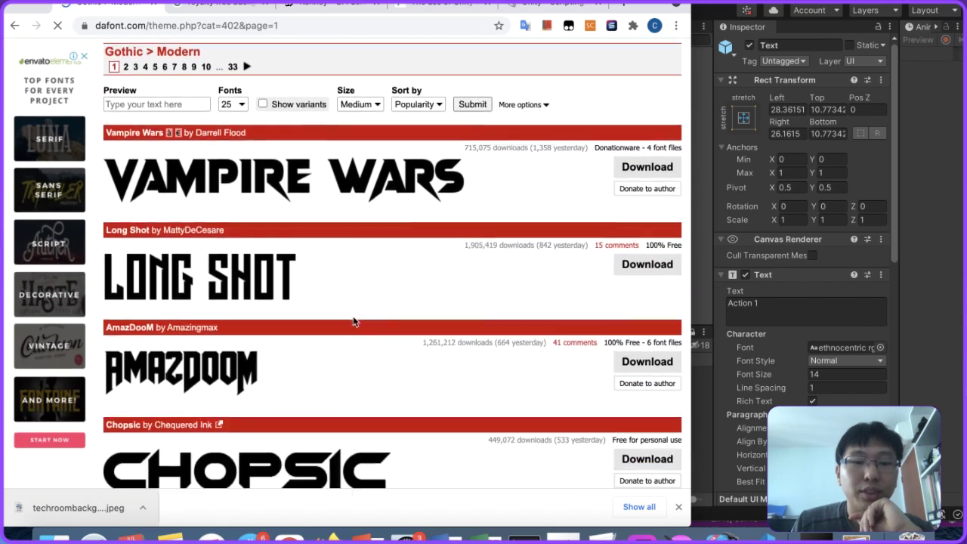
scroll(353, 323, "down", 12)
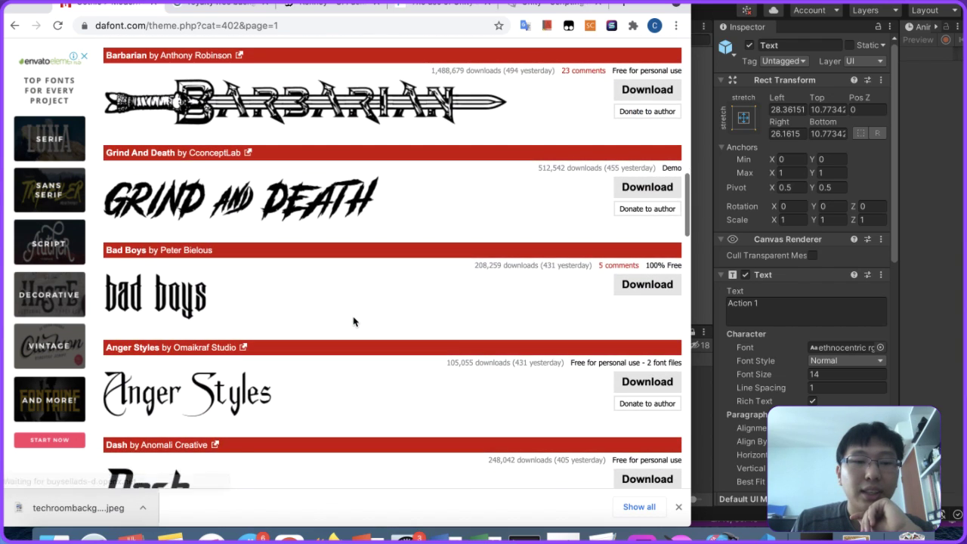
scroll(355, 324, "up", 4)
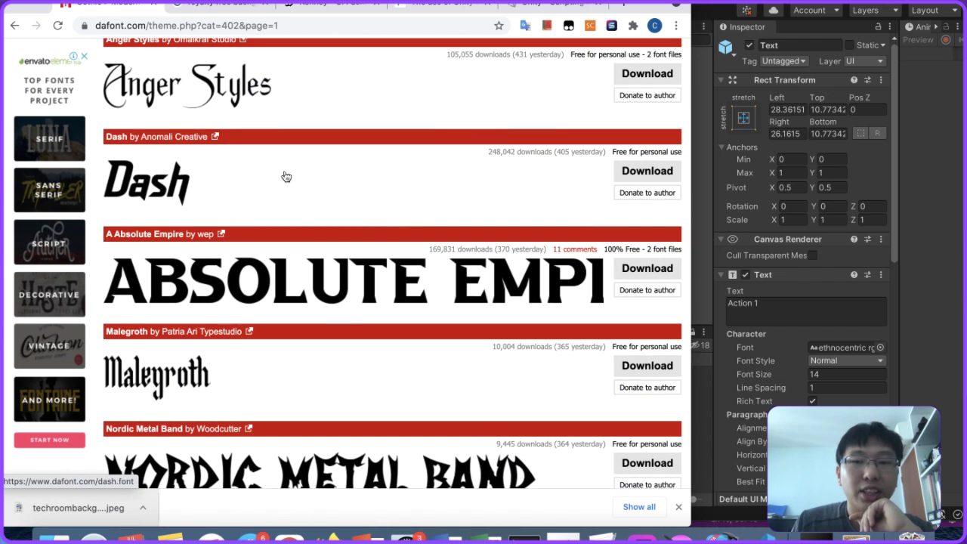
left_click(672, 168)
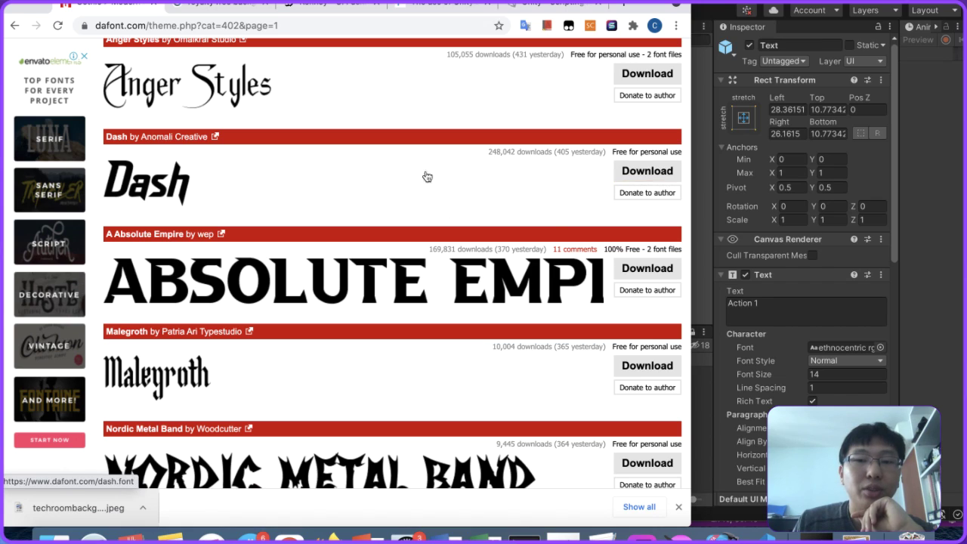
left_click(119, 511)
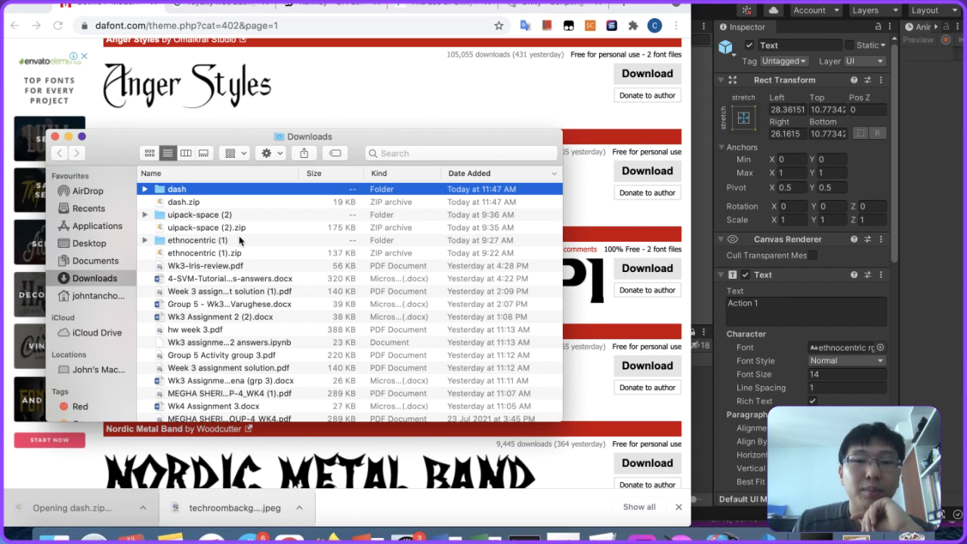
Step: Import Dash-Horizon-Demo.otf from the unzipped dash folder into Unity's Assets/Font folder
double_click(263, 191)
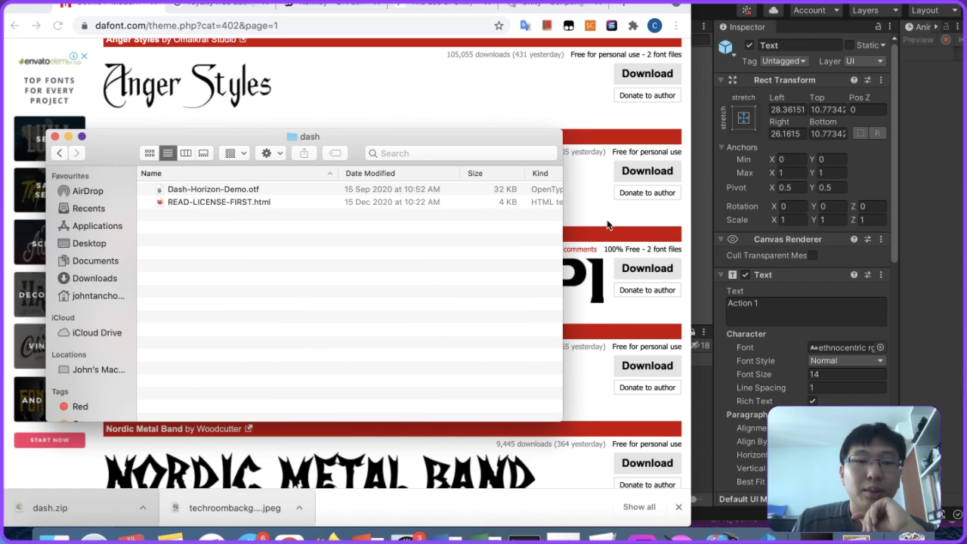
left_click(924, 286)
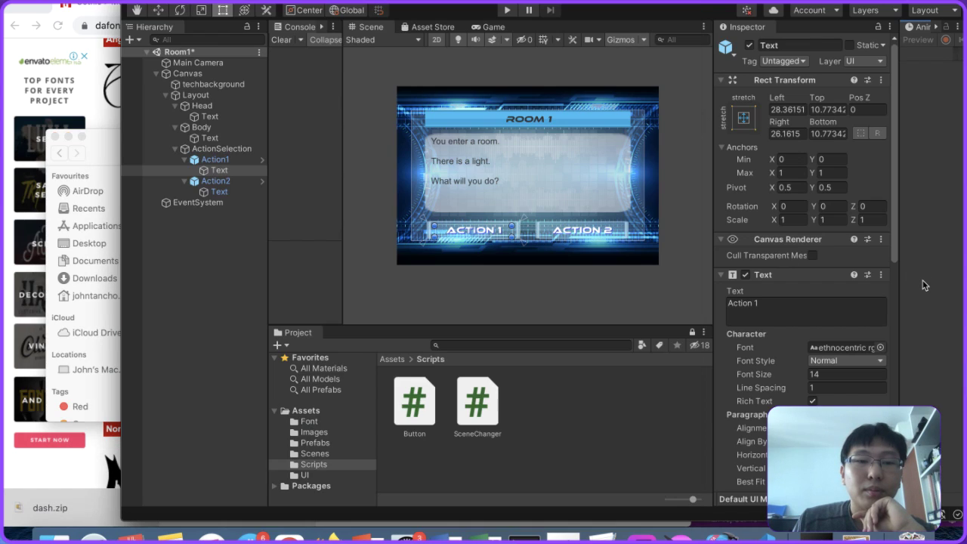
left_click(316, 421)
left_click(116, 346)
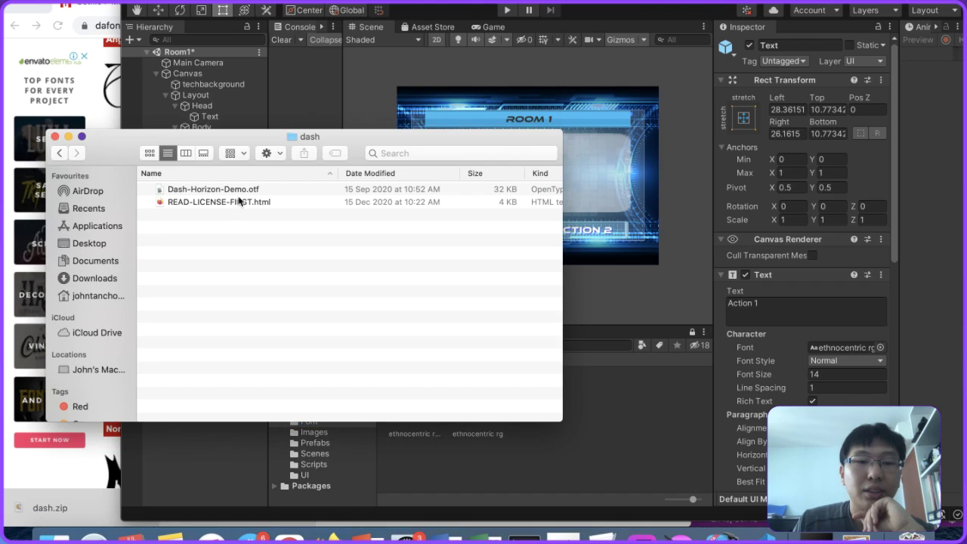
left_click_drag(243, 194, 594, 402)
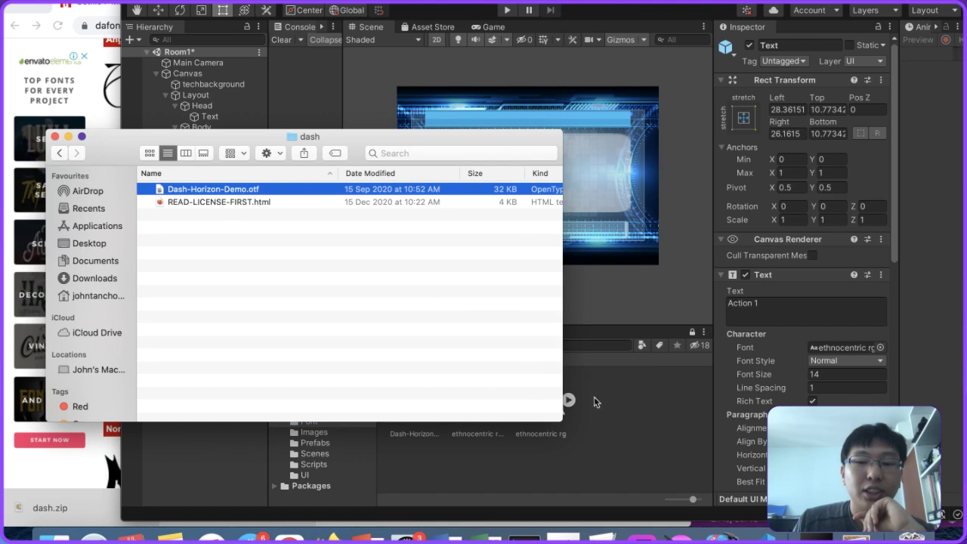
left_click(54, 137)
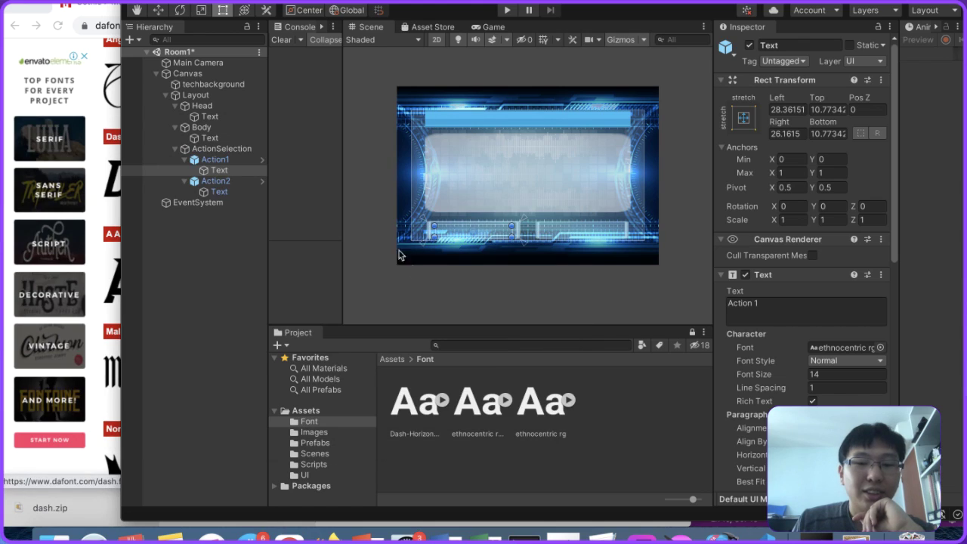
Step: Install the Dash-Horizon-Demo font on the system from its preview
double_click(409, 412)
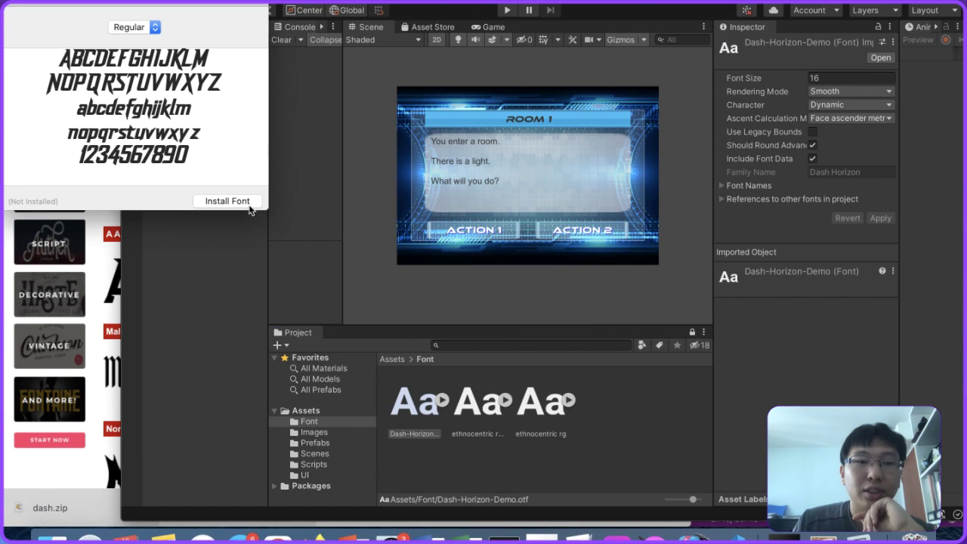
left_click(249, 204)
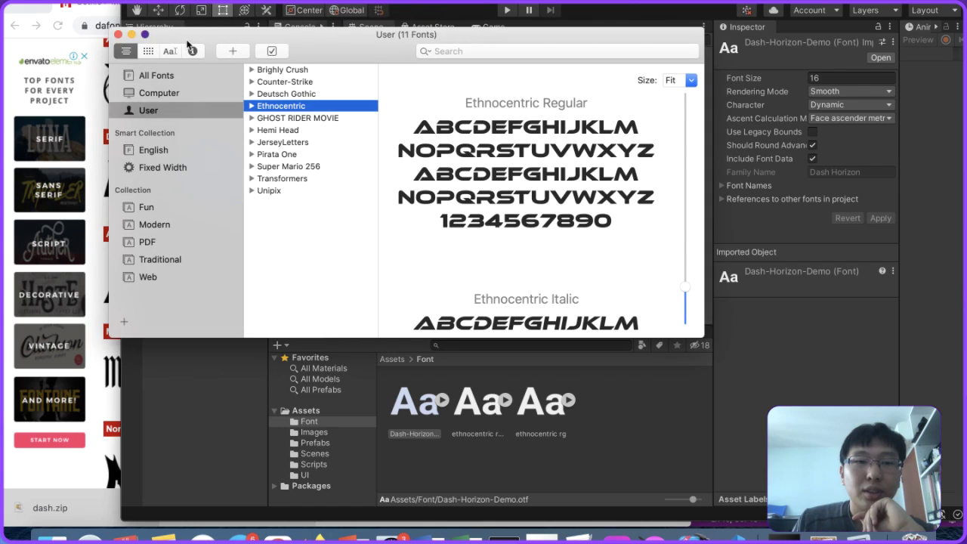
left_click(117, 35)
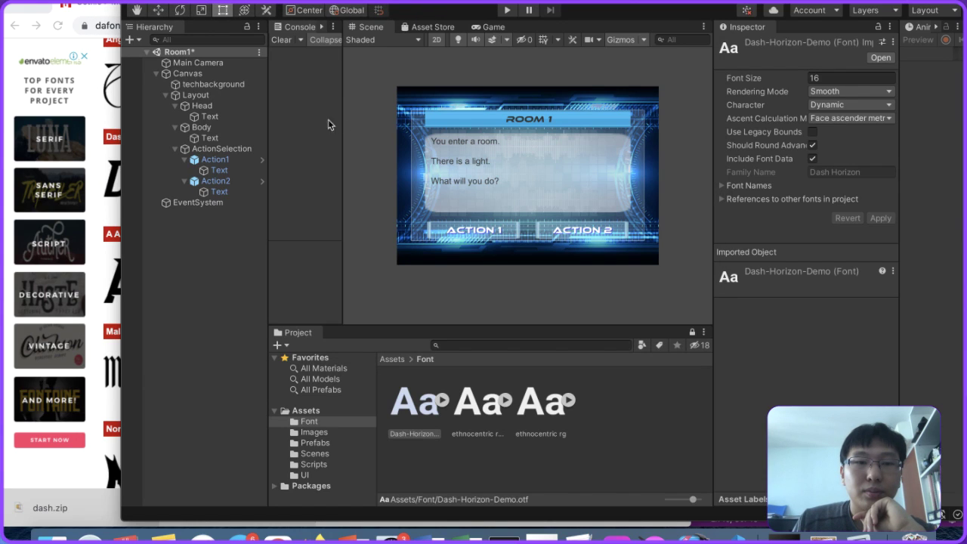
Step: Set the Body > Text font to Dash-Horizon
left_click(218, 138)
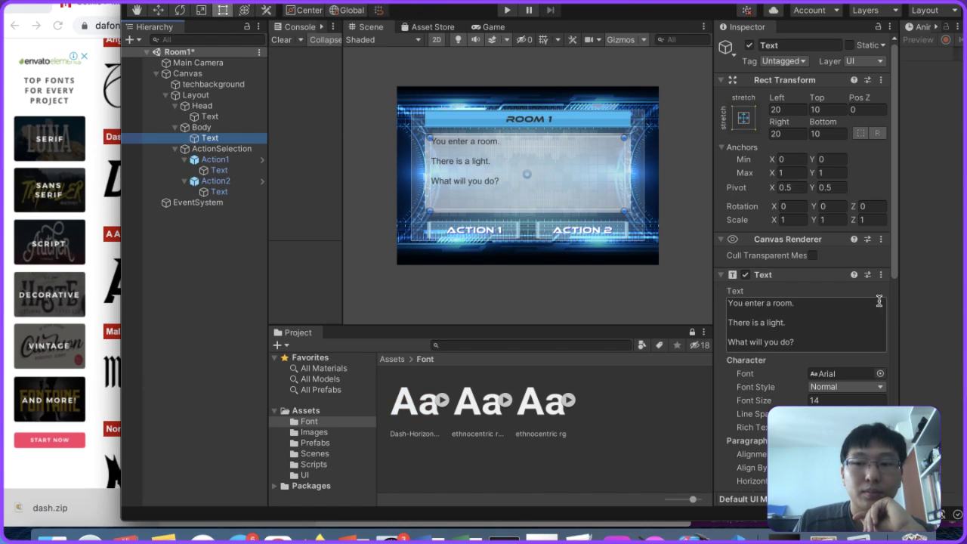
left_click(878, 374)
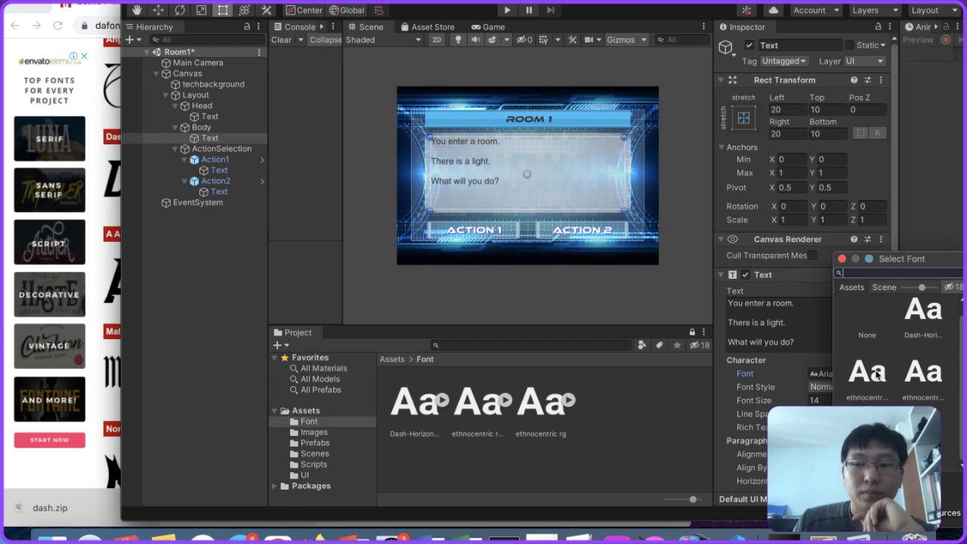
left_click(910, 325)
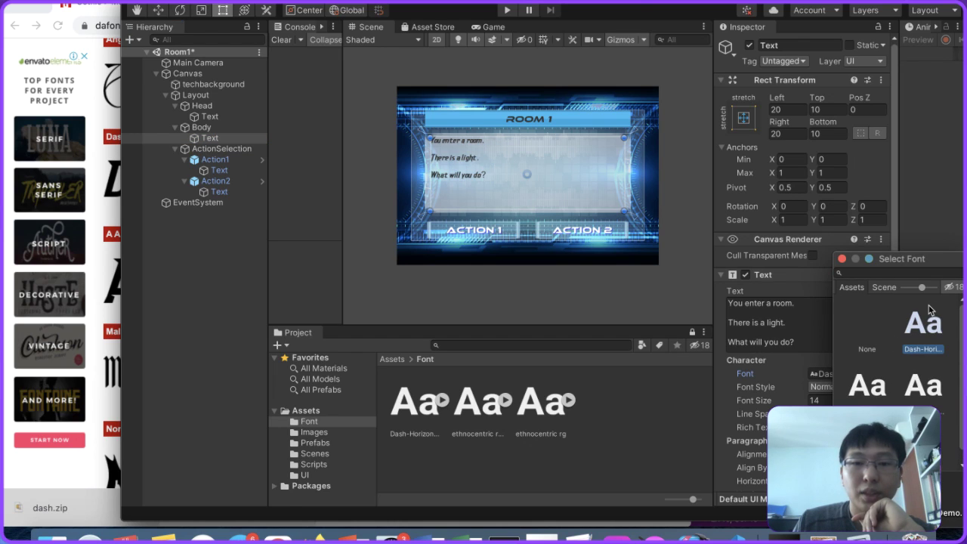
Step: Scroll through the Fancy > Typewriter listings, then through the Fancy > Grid font list
scroll(174, 272, "up", 5)
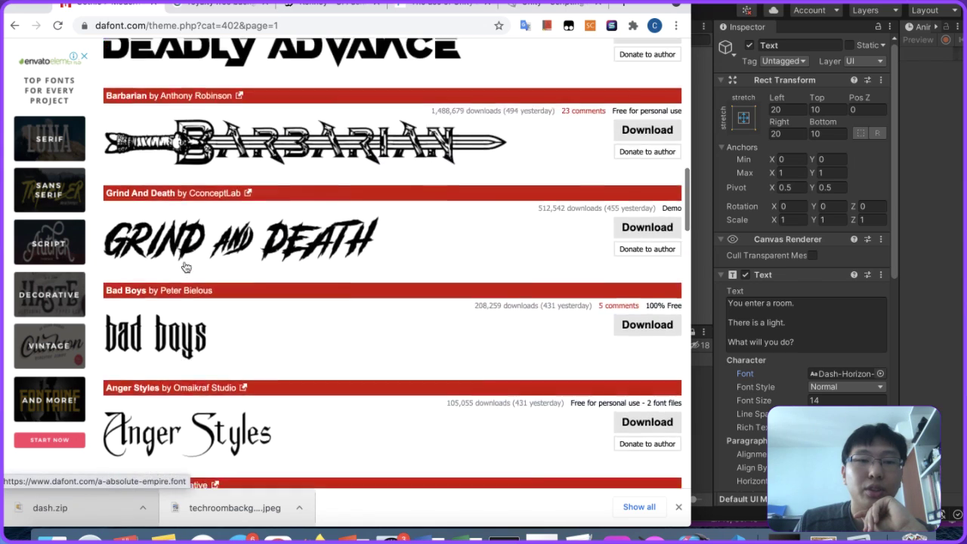
scroll(185, 265, "up", 4)
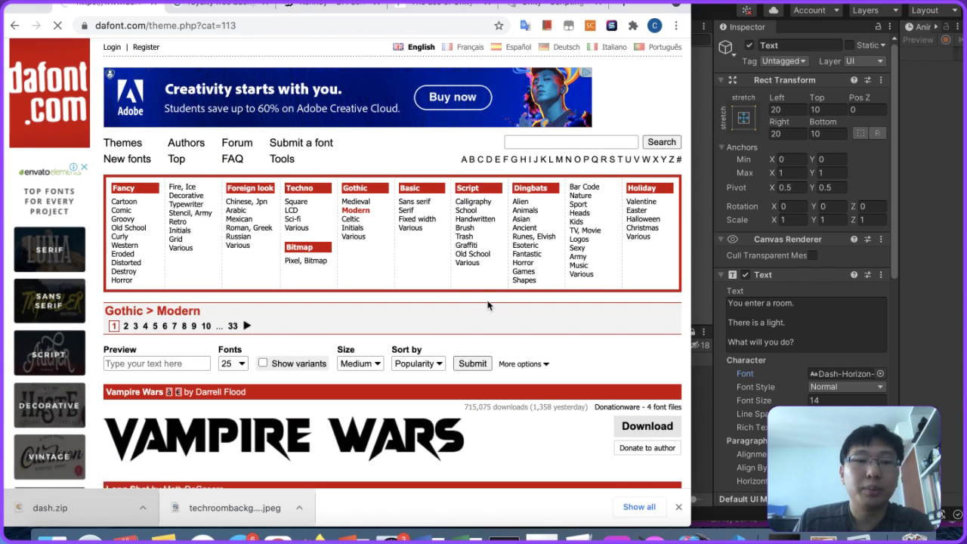
scroll(488, 305, "down", 4)
scroll(487, 305, "down", 10)
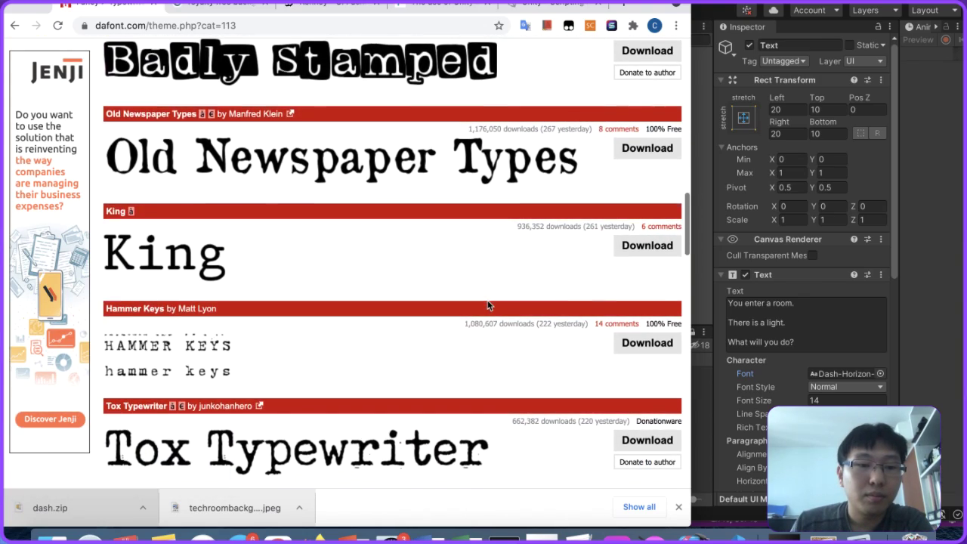
scroll(487, 306, "down", 4)
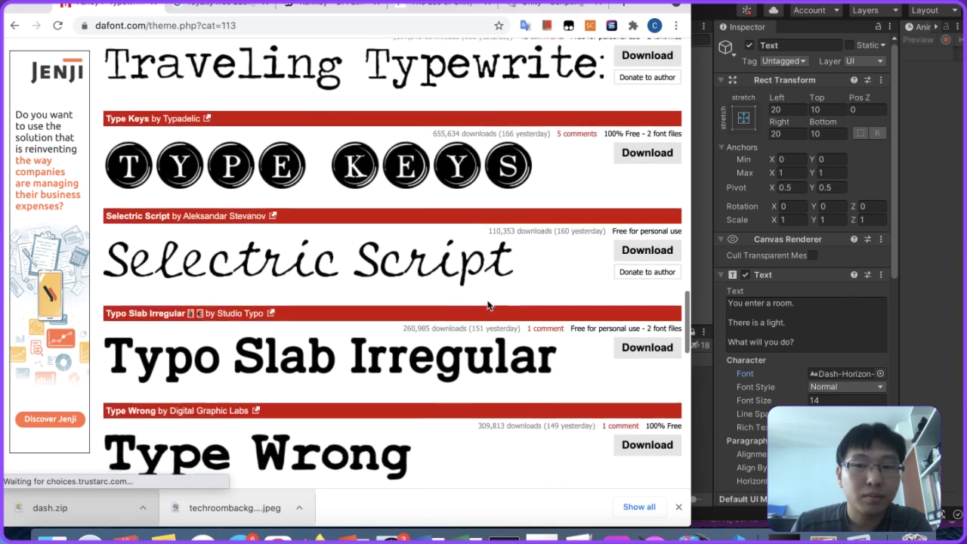
scroll(487, 305, "down", 1)
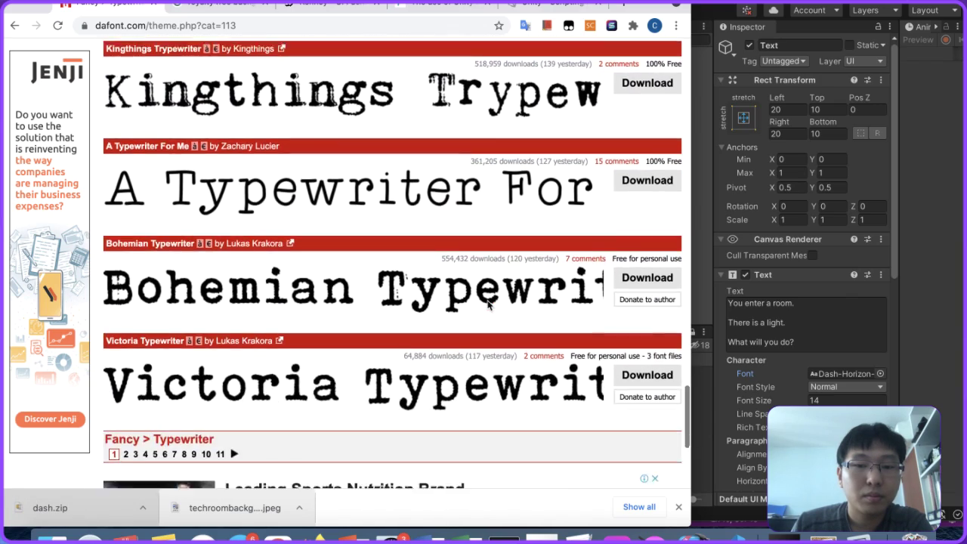
scroll(453, 302, "up", 15)
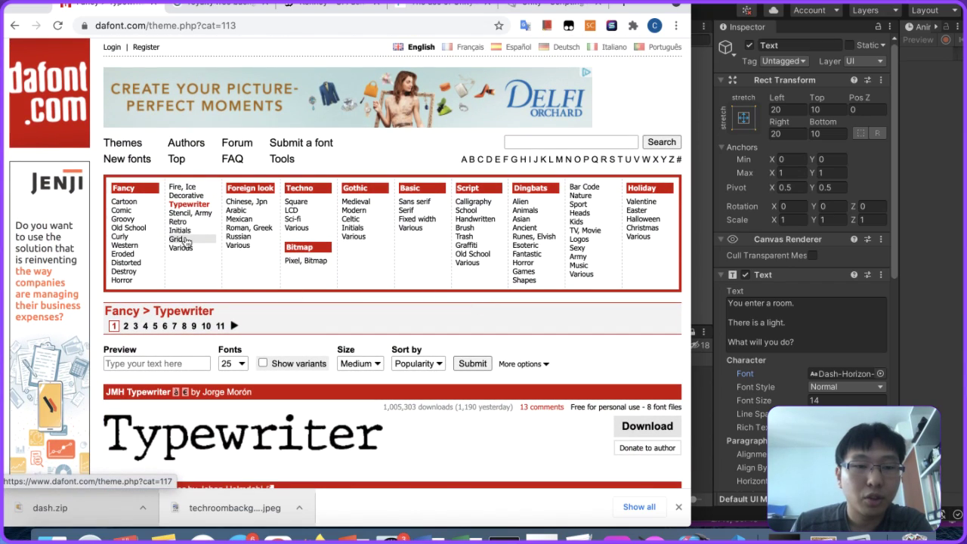
scroll(483, 283, "down", 5)
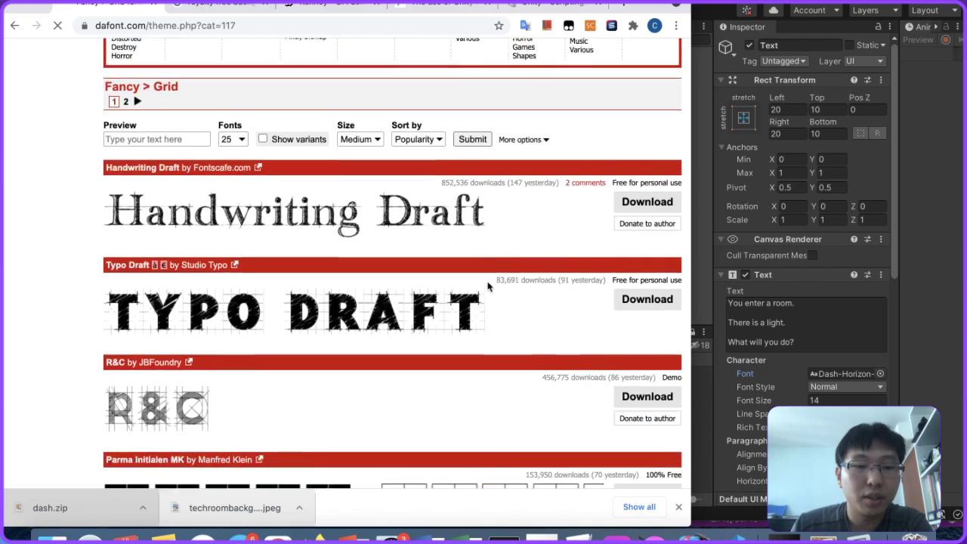
scroll(488, 287, "down", 1)
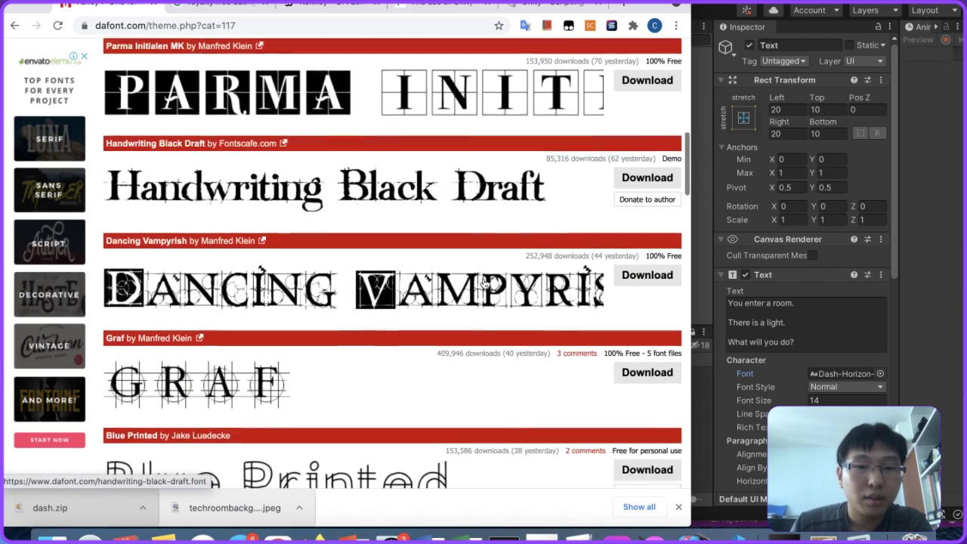
scroll(484, 283, "down", 5)
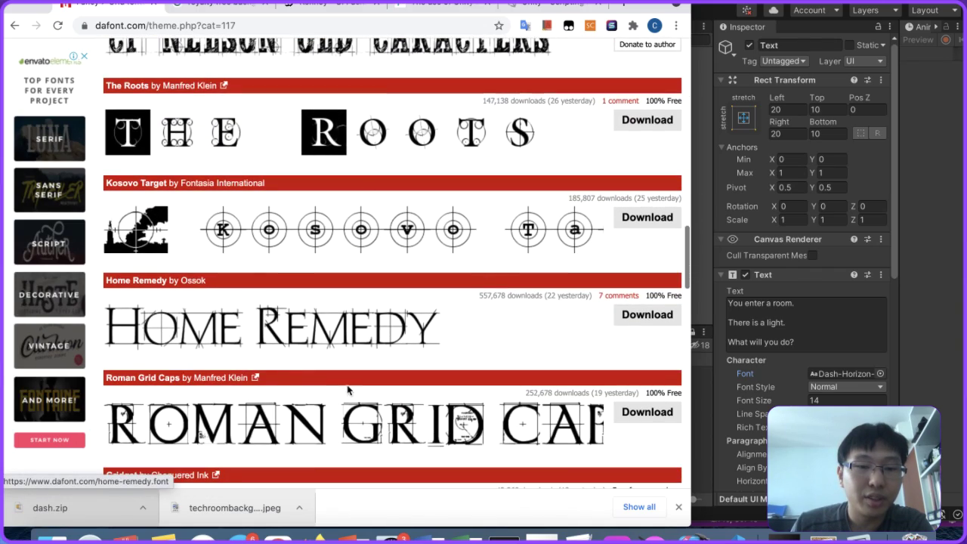
scroll(348, 390, "down", 3)
scroll(227, 340, "up", 15)
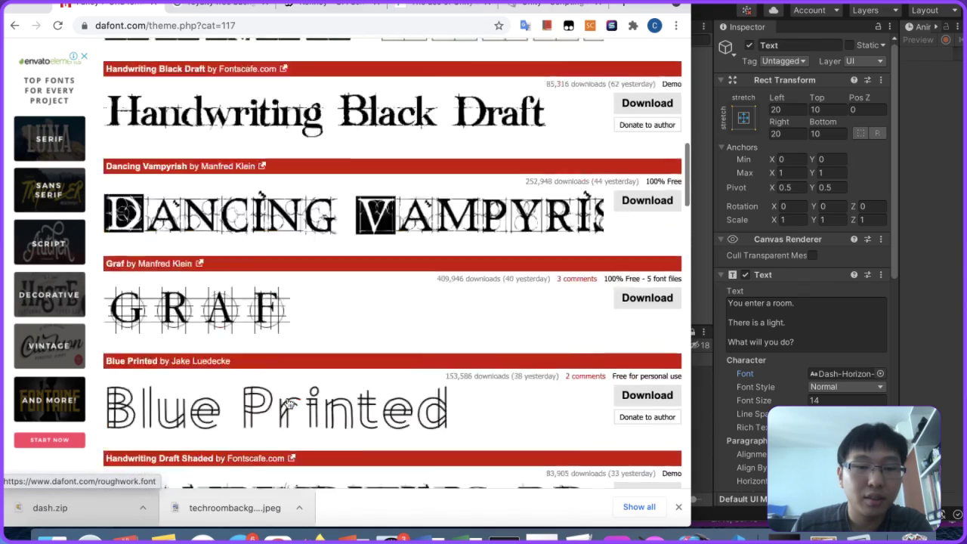
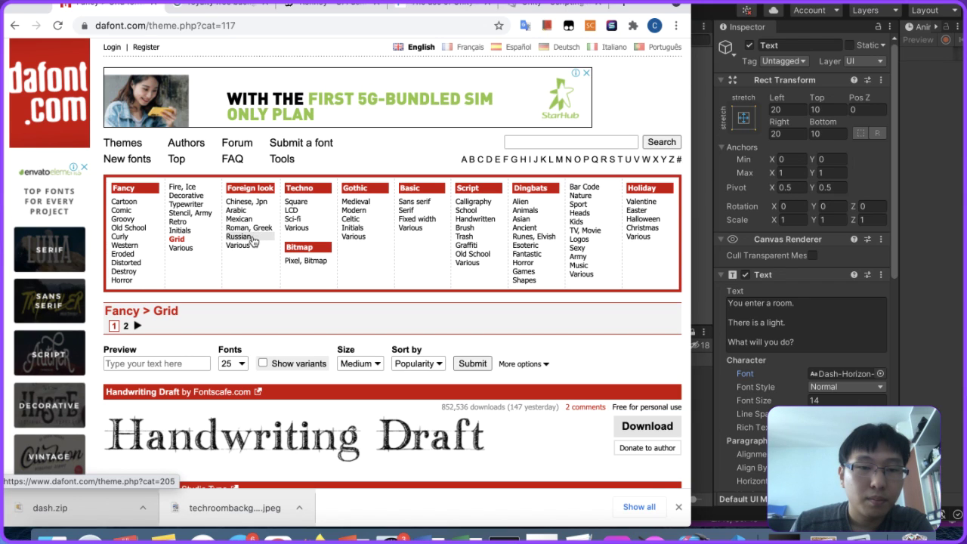
Step: Browse DaFont's Techno Square and LCD font categories for a techno-style font
left_click(310, 202)
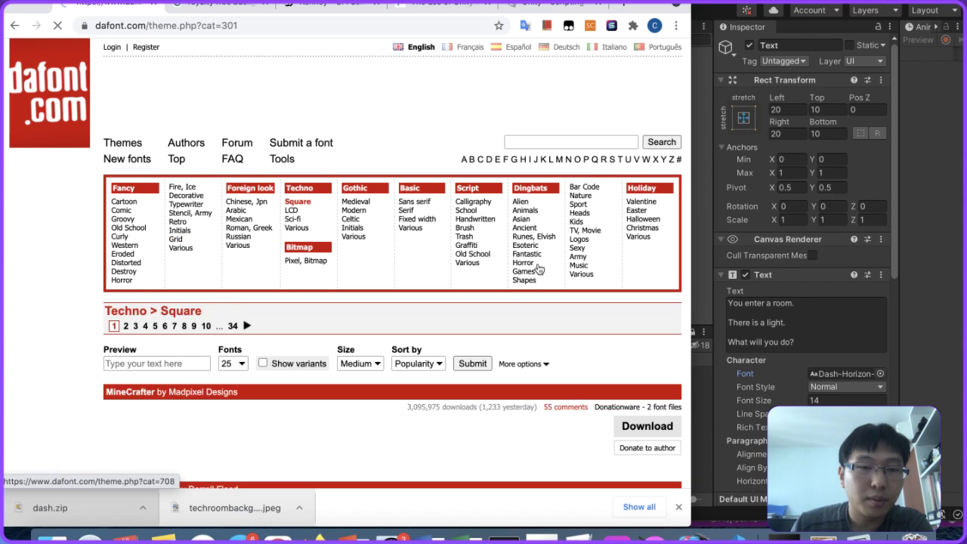
scroll(537, 268, "down", 4)
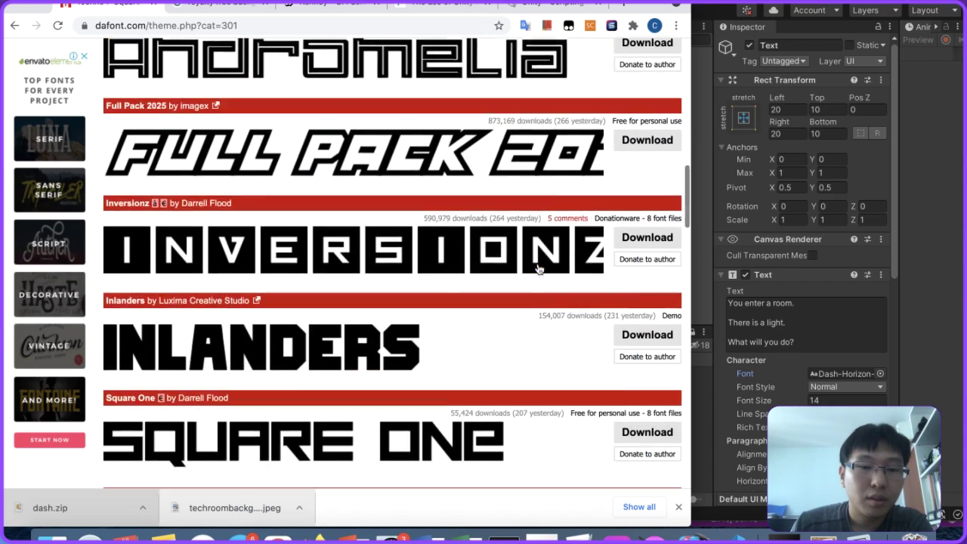
scroll(539, 269, "up", 5)
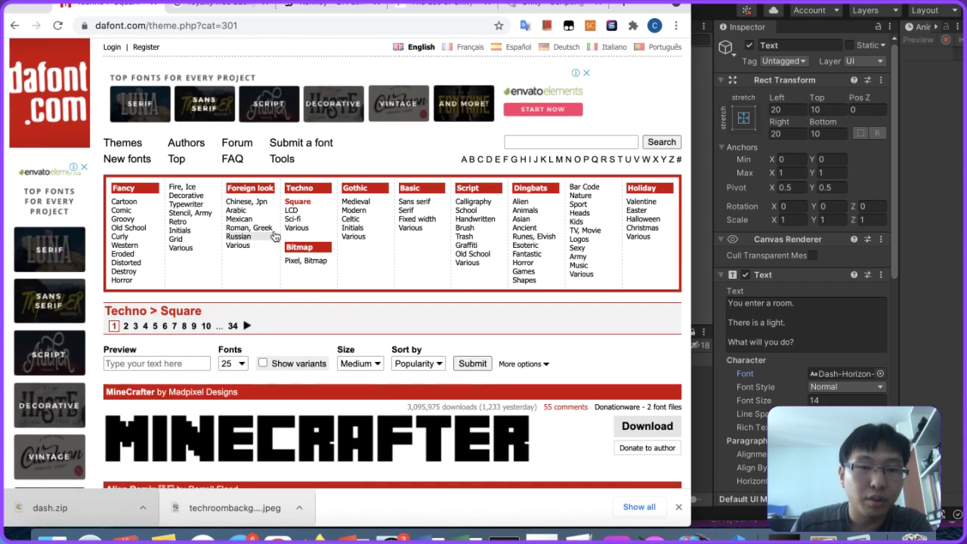
left_click(313, 210)
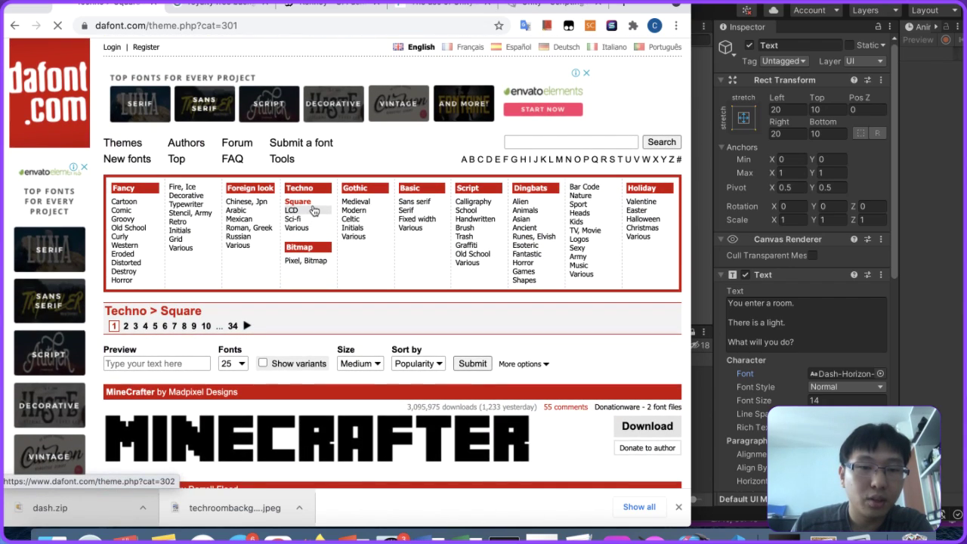
scroll(475, 319, "down", 7)
scroll(476, 321, "up", 3)
scroll(476, 321, "up", 4)
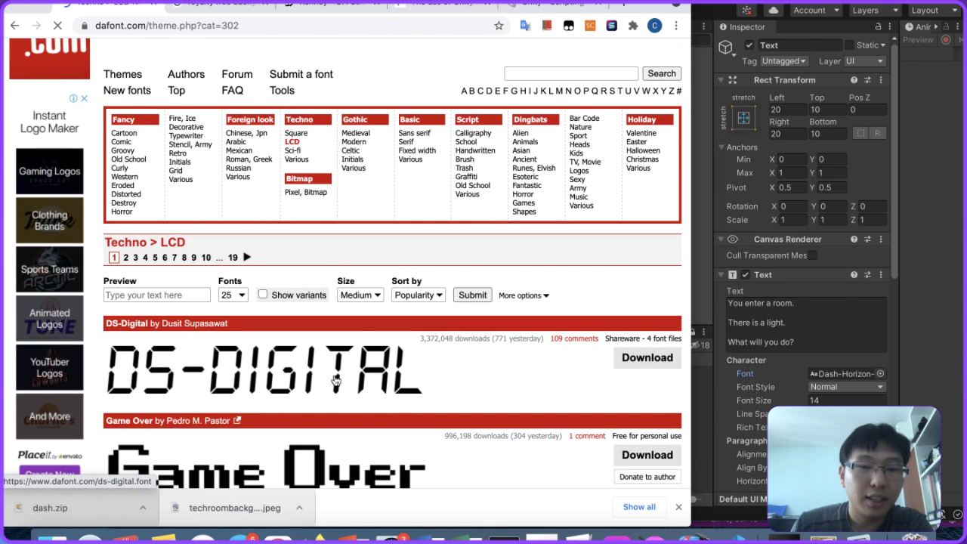
scroll(315, 268, "down", 2)
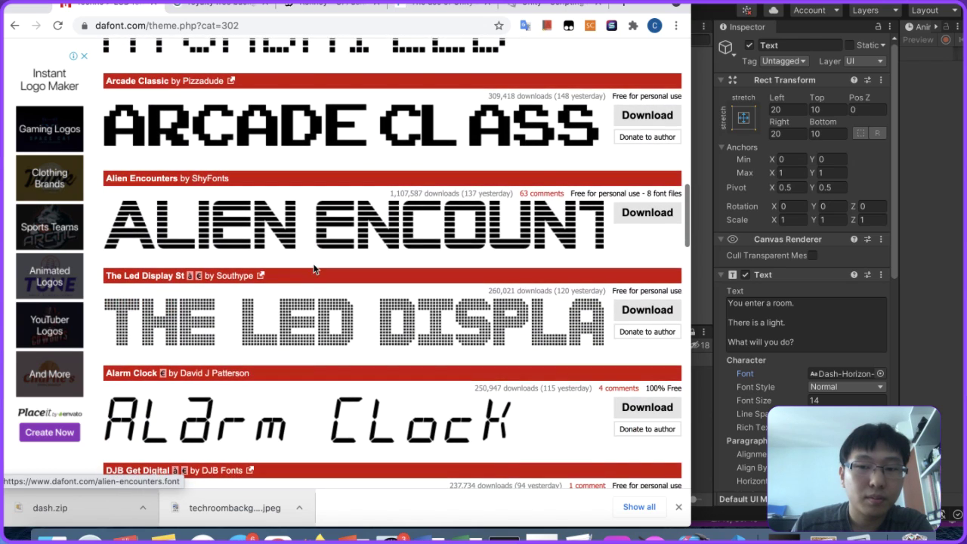
scroll(314, 269, "down", 5)
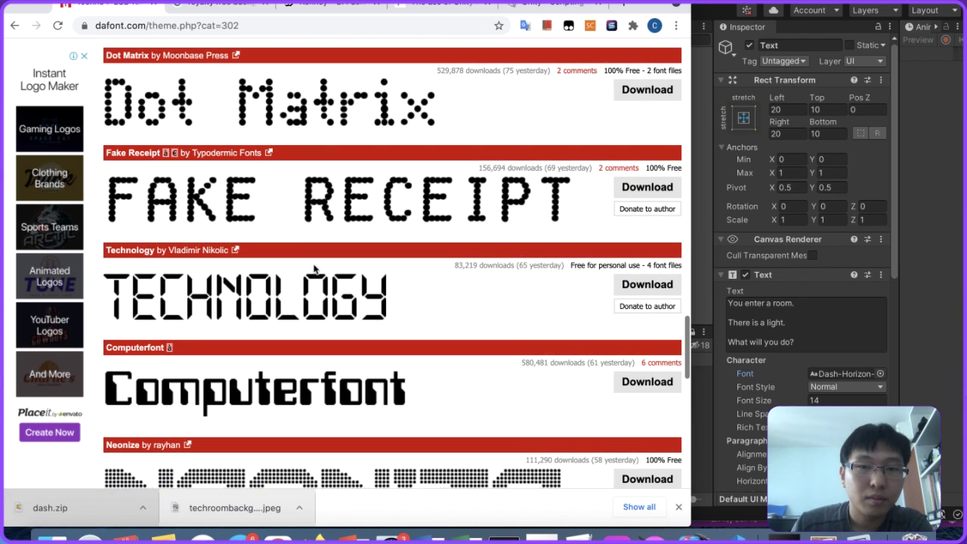
scroll(315, 269, "down", 3)
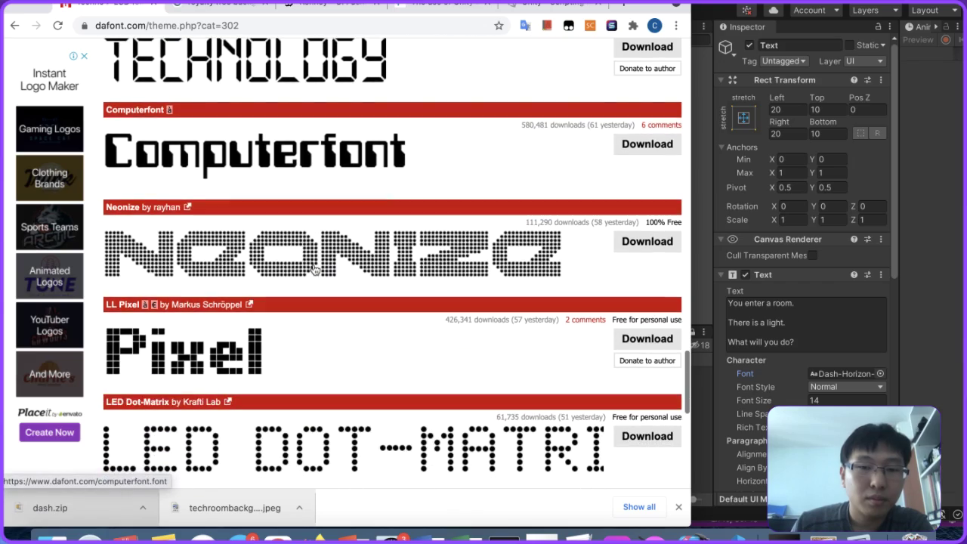
scroll(315, 269, "down", 4)
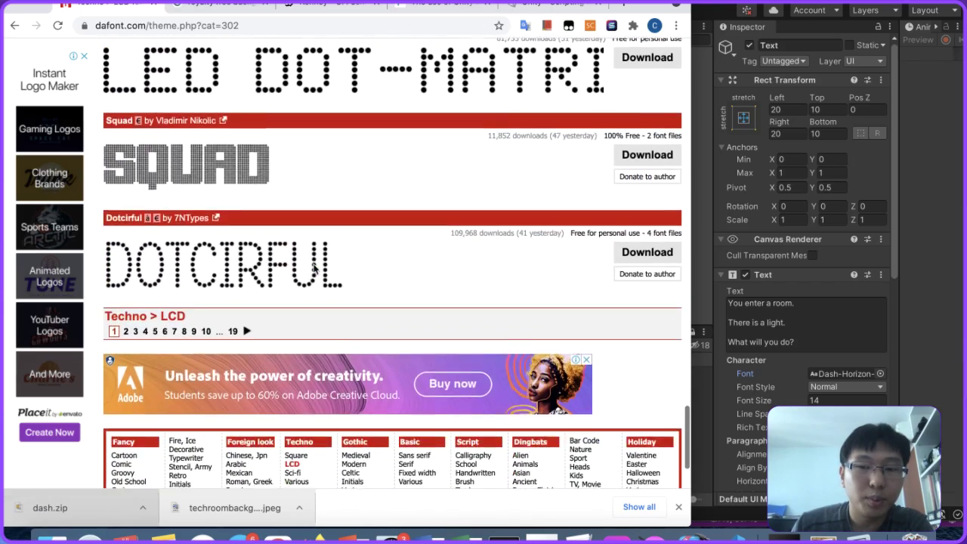
scroll(315, 269, "up", 11)
scroll(315, 269, "up", 9)
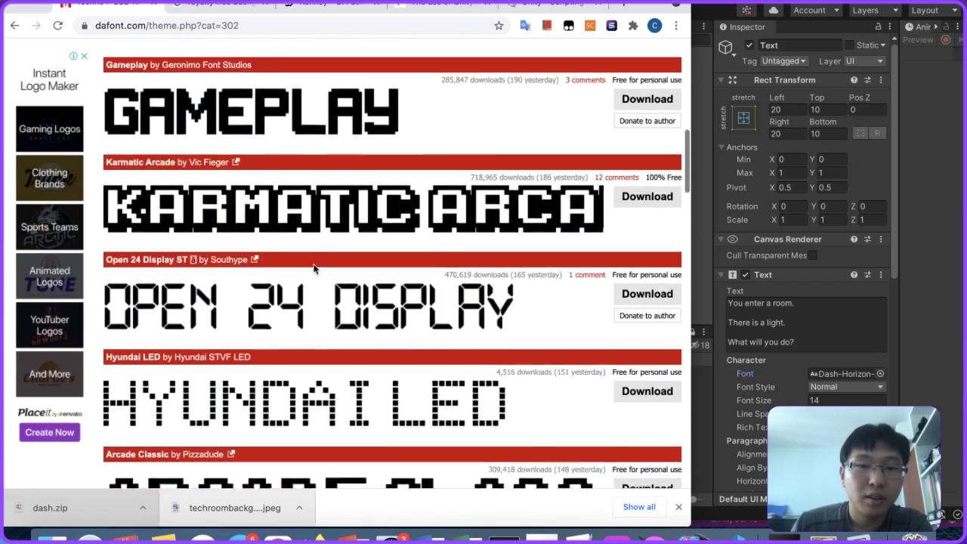
Step: Find Conthrax in the Sci-fi listing, download it, and open conthrax.zip
scroll(315, 269, "down", 1)
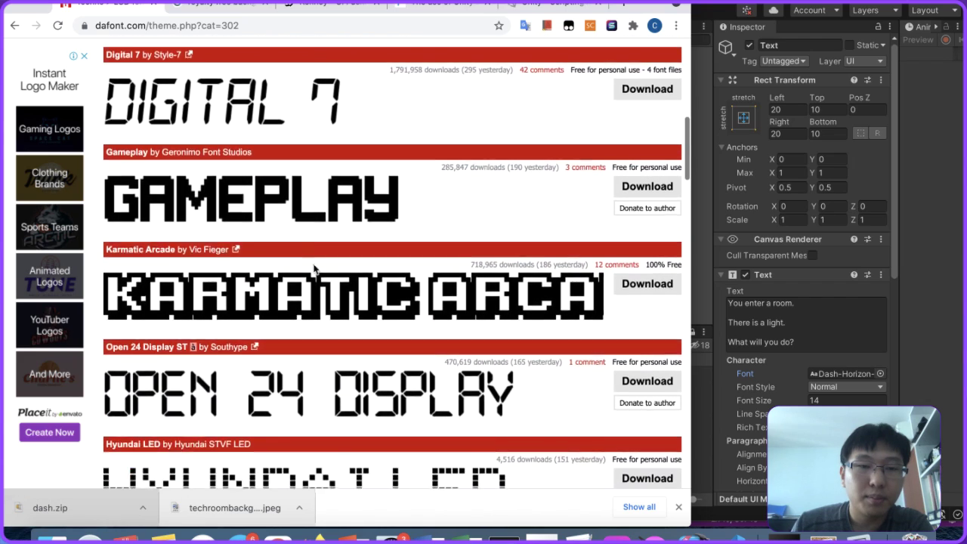
scroll(315, 269, "up", 3)
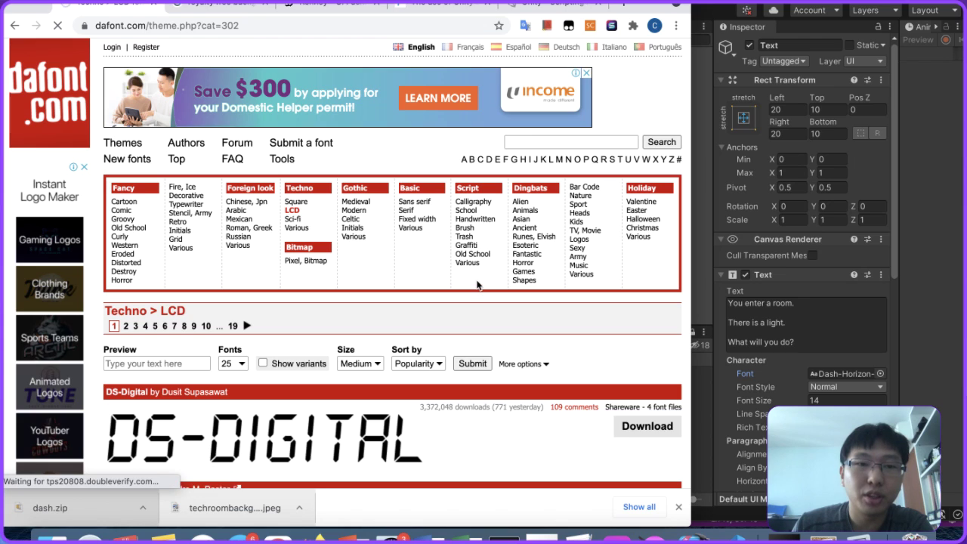
scroll(477, 284, "down", 10)
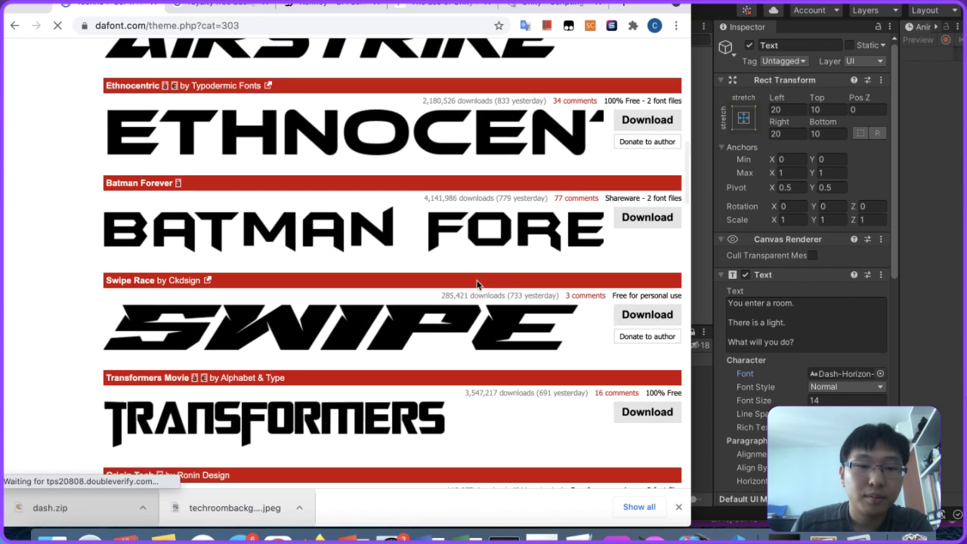
scroll(477, 284, "down", 4)
scroll(476, 284, "up", 3)
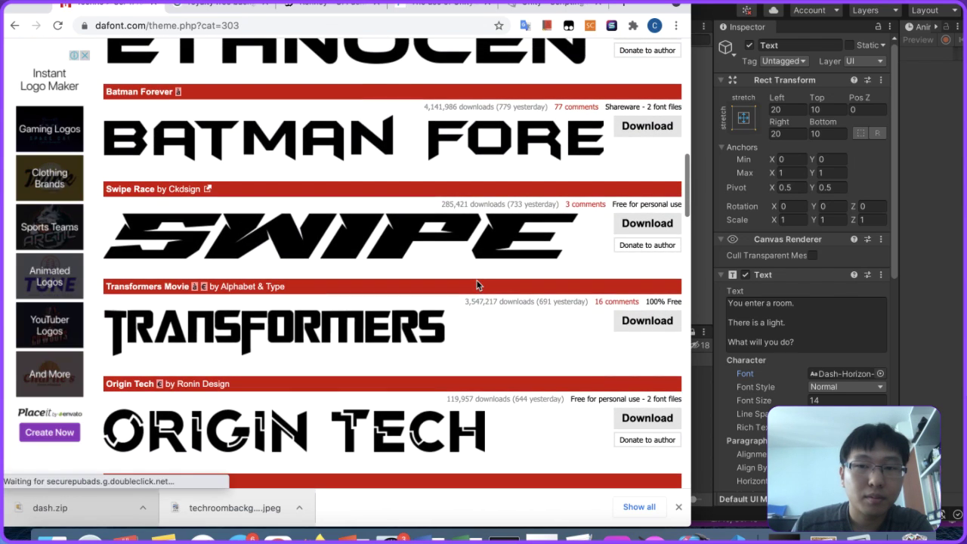
scroll(477, 284, "down", 12)
scroll(477, 284, "down", 3)
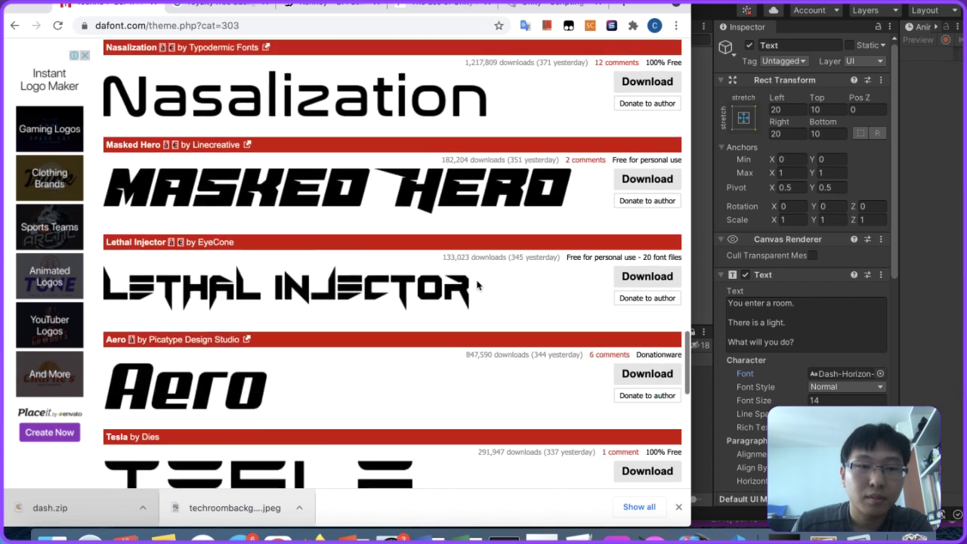
scroll(477, 284, "down", 10)
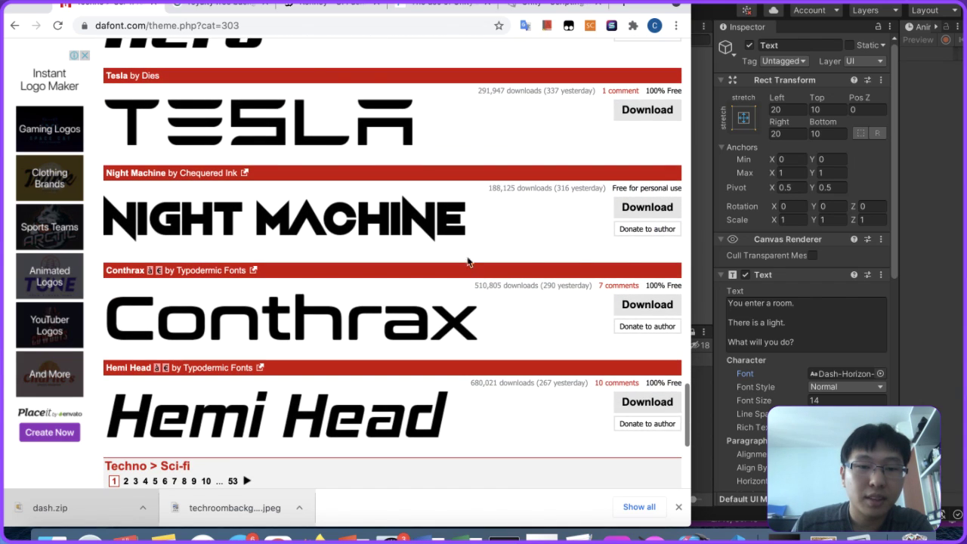
scroll(333, 81, "down", 2)
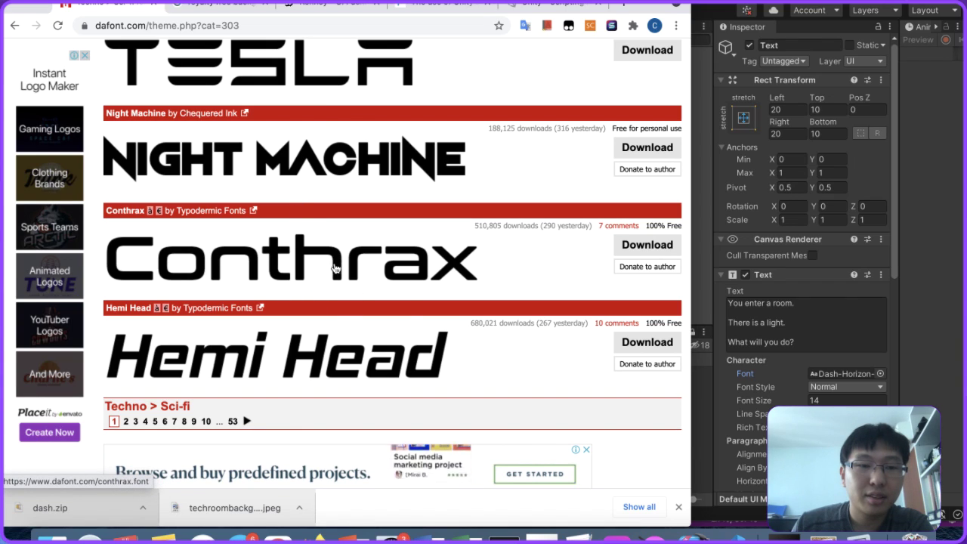
left_click(647, 245)
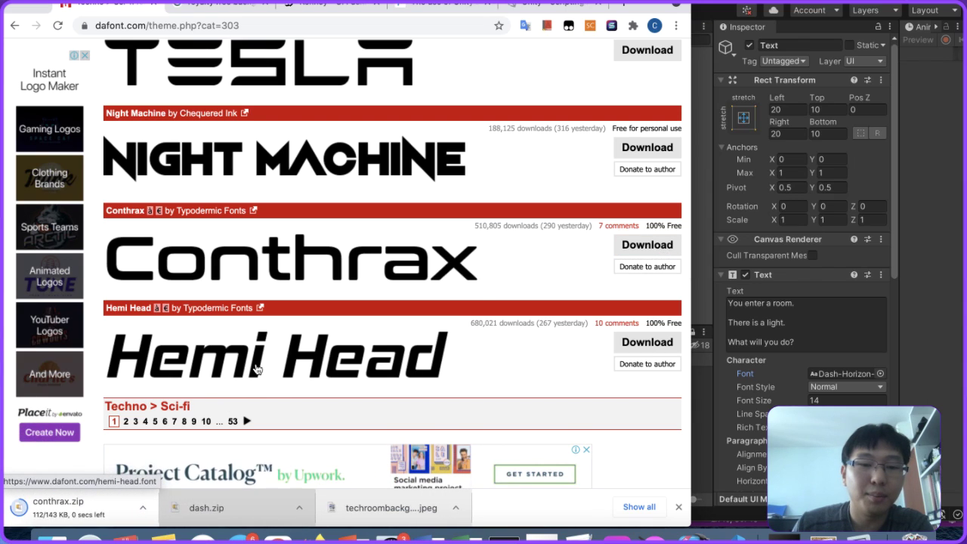
left_click(83, 508)
Step: Import conthrax-sb.ttf from Downloads/conthrax into the Unity project's Font folder
left_click(846, 337)
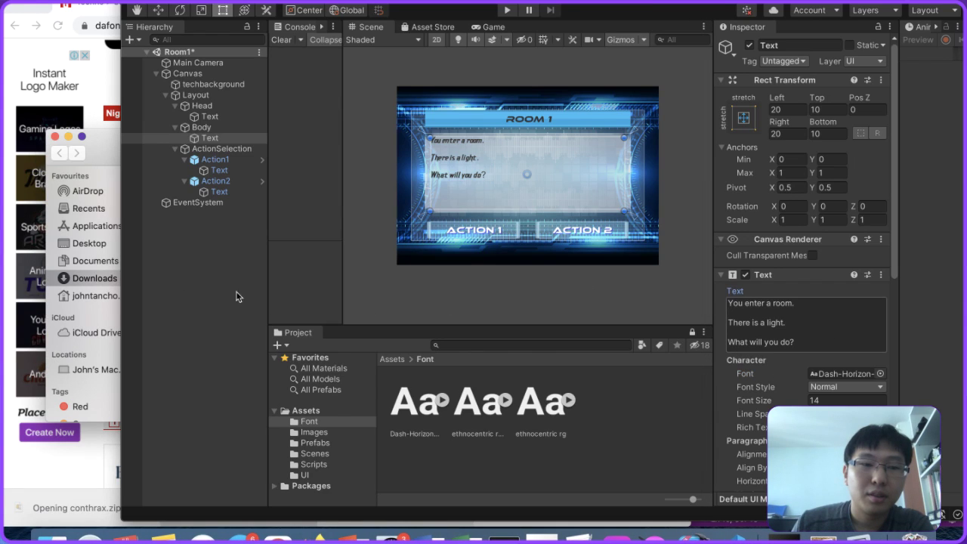
left_click(104, 262)
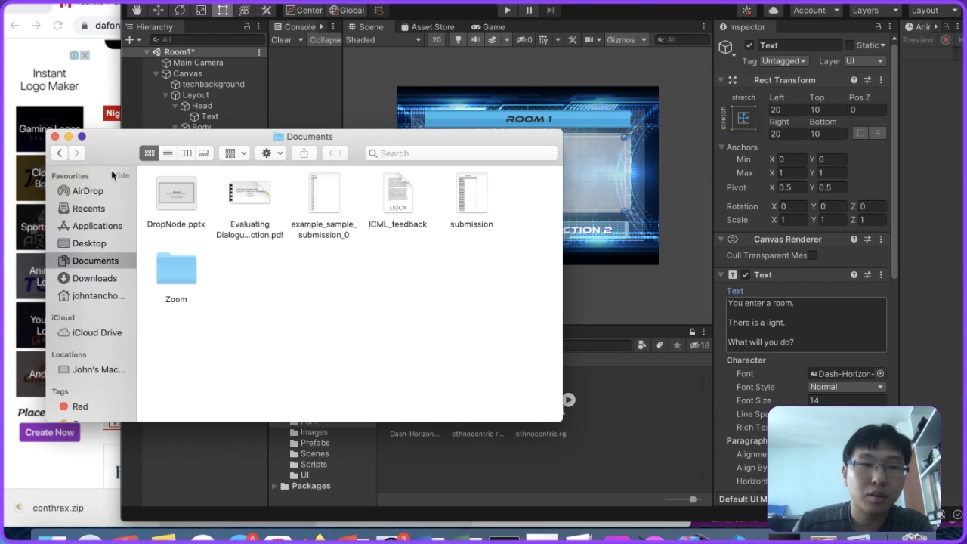
left_click(63, 153)
double_click(204, 193)
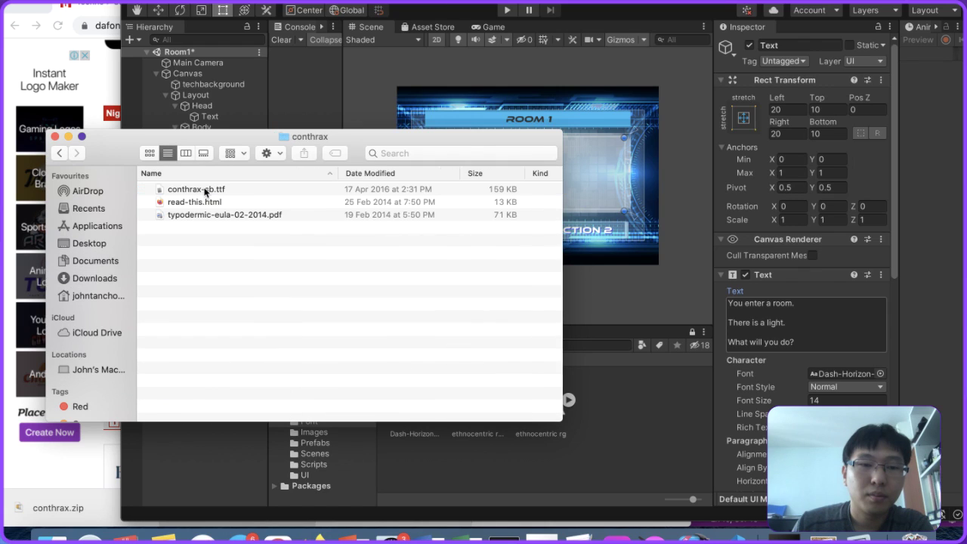
left_click_drag(238, 198, 505, 264)
scroll(504, 263, "right", 2)
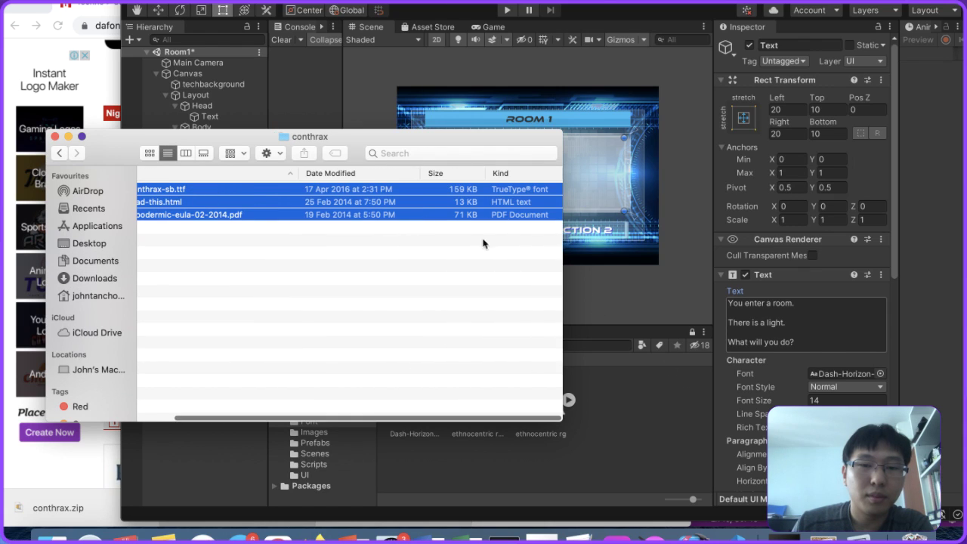
left_click(428, 190)
left_click_drag(427, 195, 650, 438)
Step: Install the Conthrax font on the system from the conthrax-sb preview
left_click(55, 138)
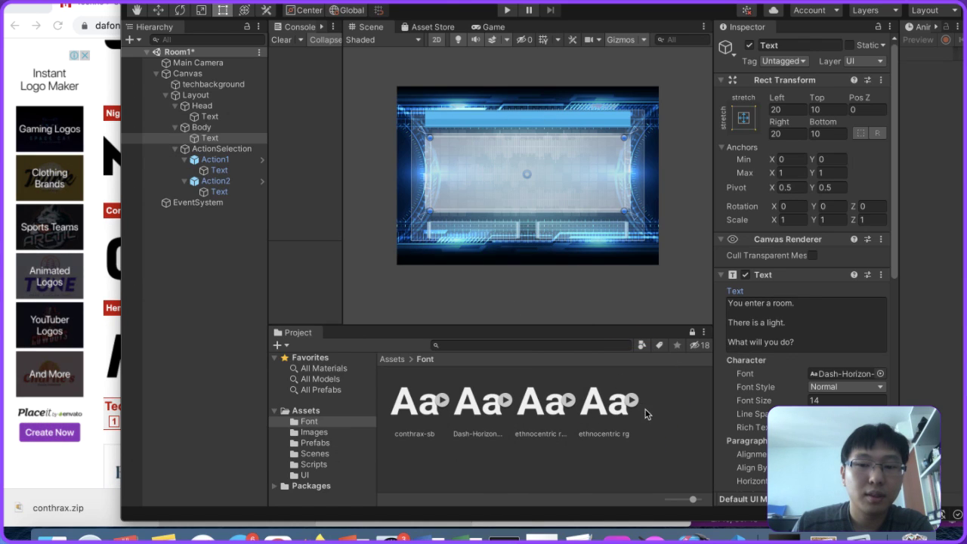
double_click(417, 405)
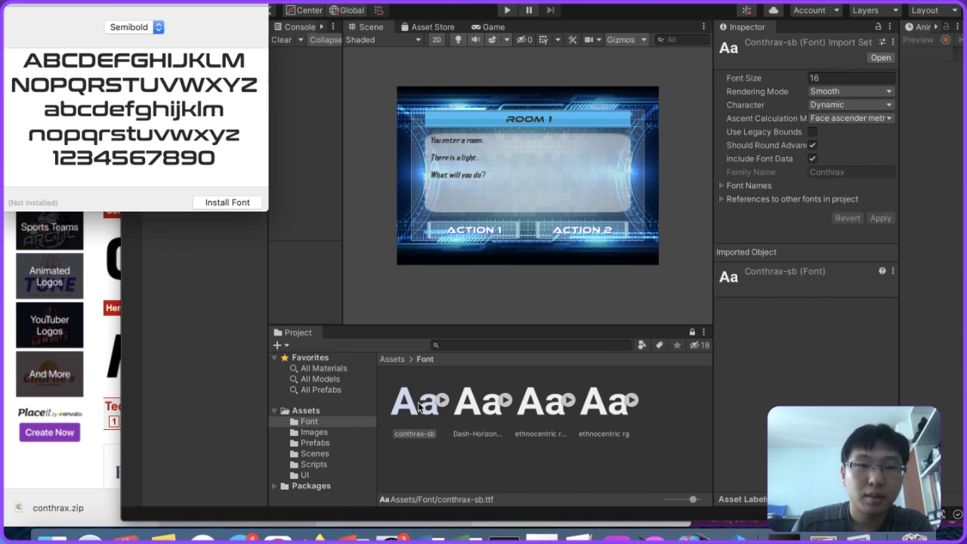
left_click(239, 201)
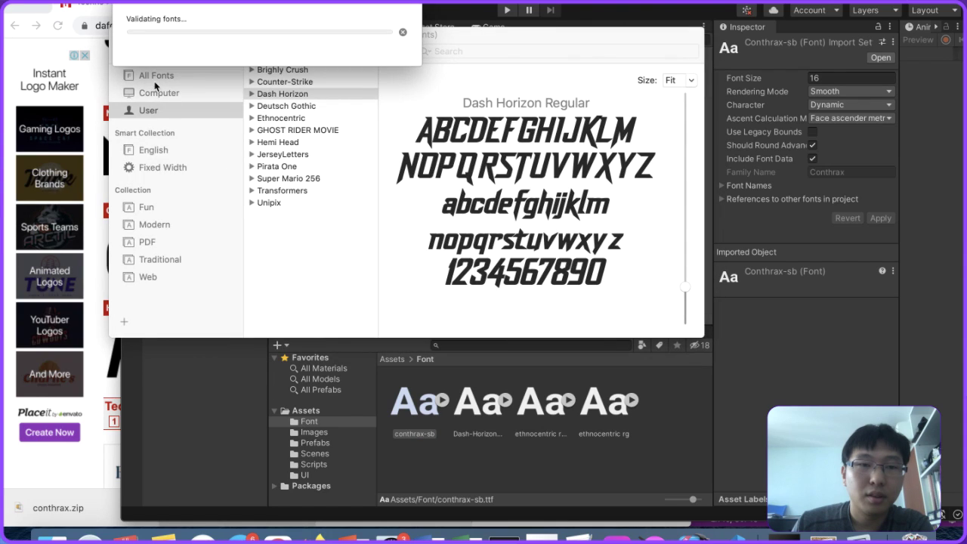
Step: Set the Body > Text object's font to conthrax-sb in the Inspector
left_click(148, 25)
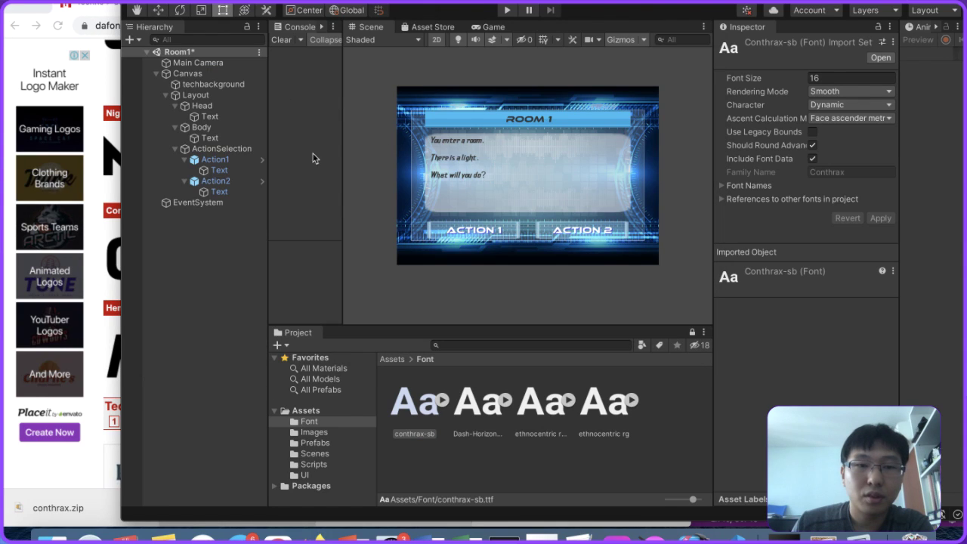
left_click(201, 127)
left_click(209, 138)
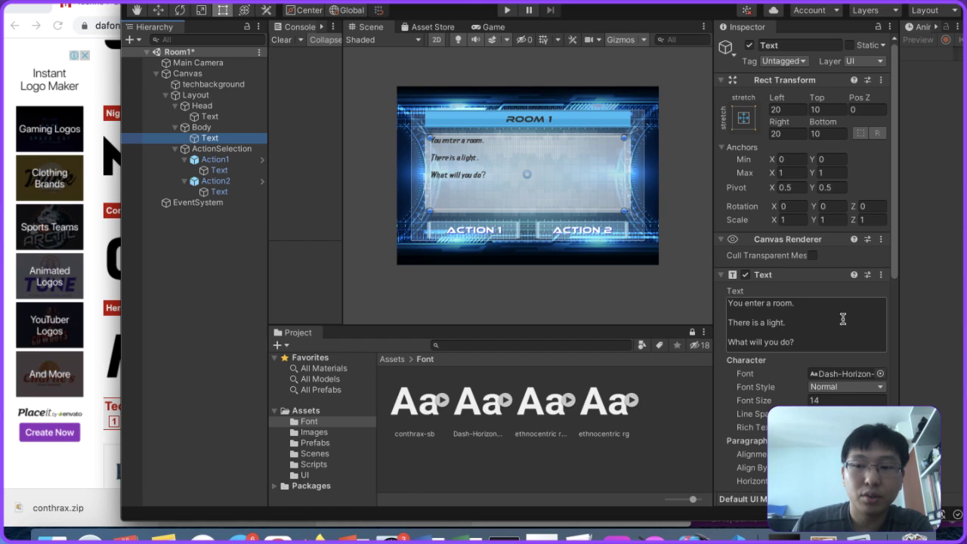
left_click(848, 387)
left_click(850, 374)
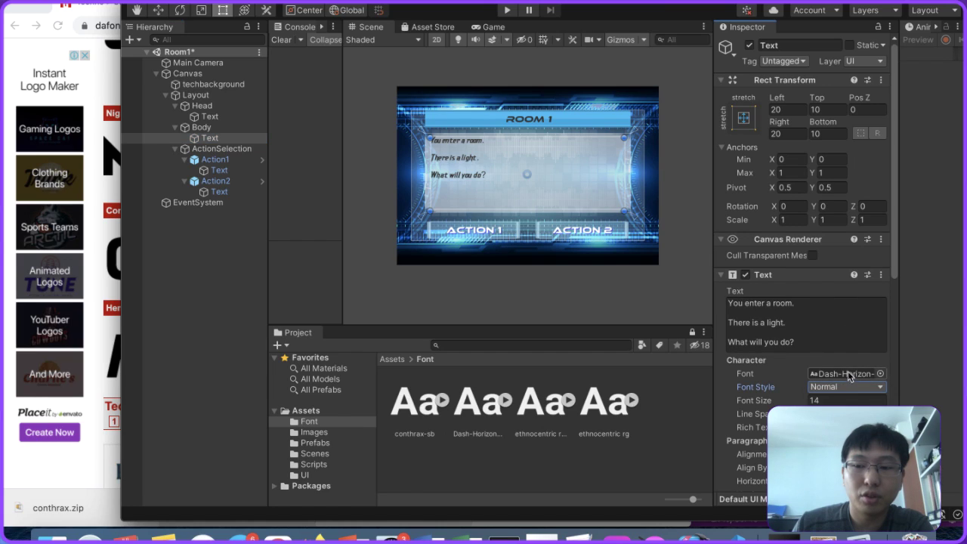
left_click(881, 373)
left_click(923, 322)
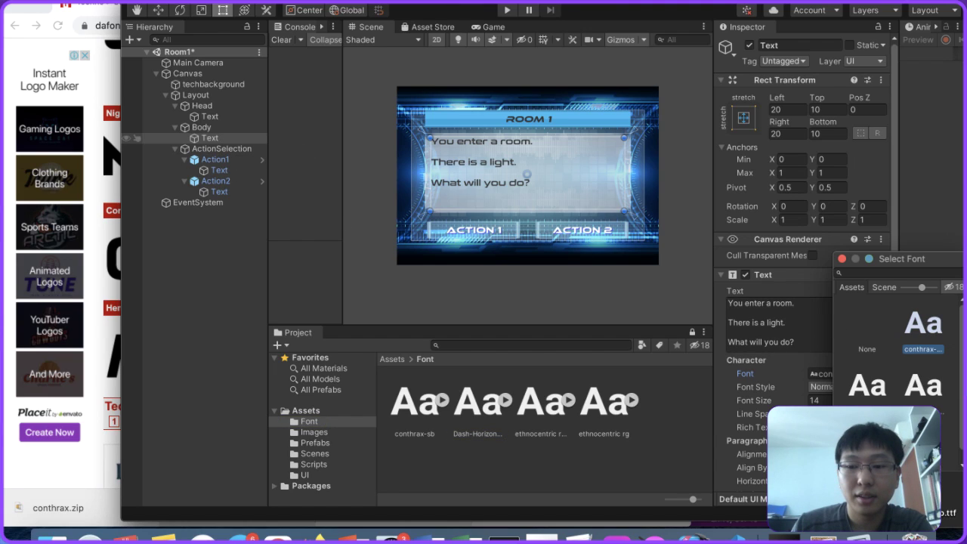
left_click(755, 454)
scroll(801, 302, "down", 3)
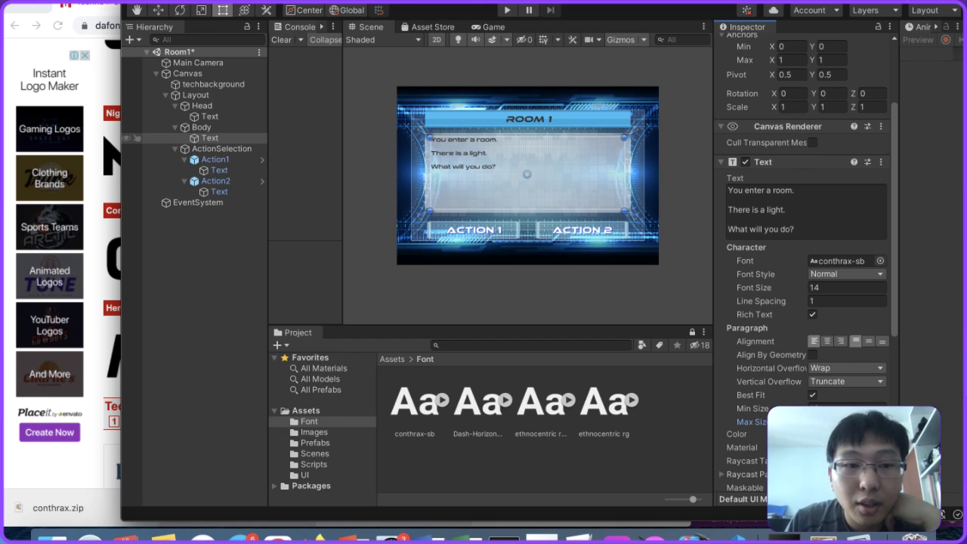
Step: Darken the Shadow effect colour on the Action1 and Action2 label texts
left_click(232, 168)
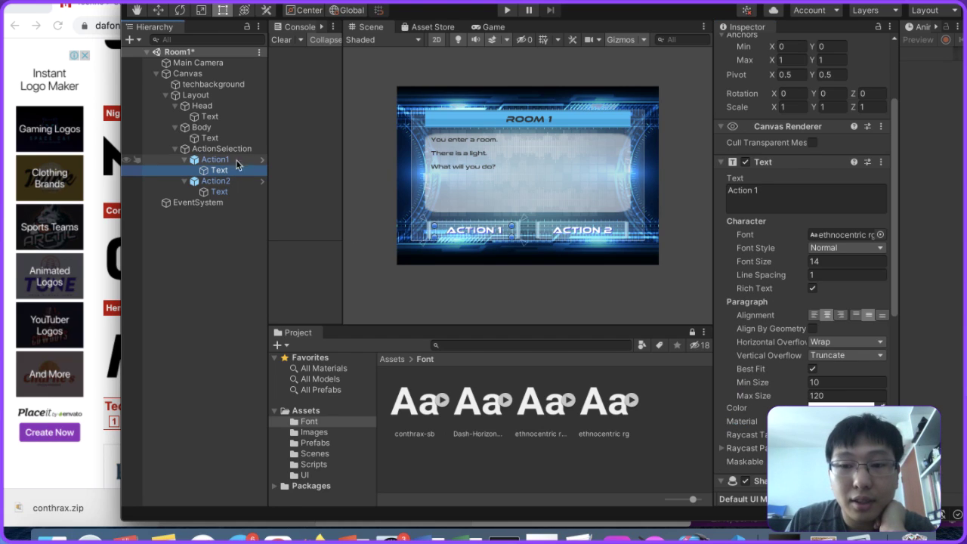
scroll(817, 319, "down", 6)
left_click(834, 277)
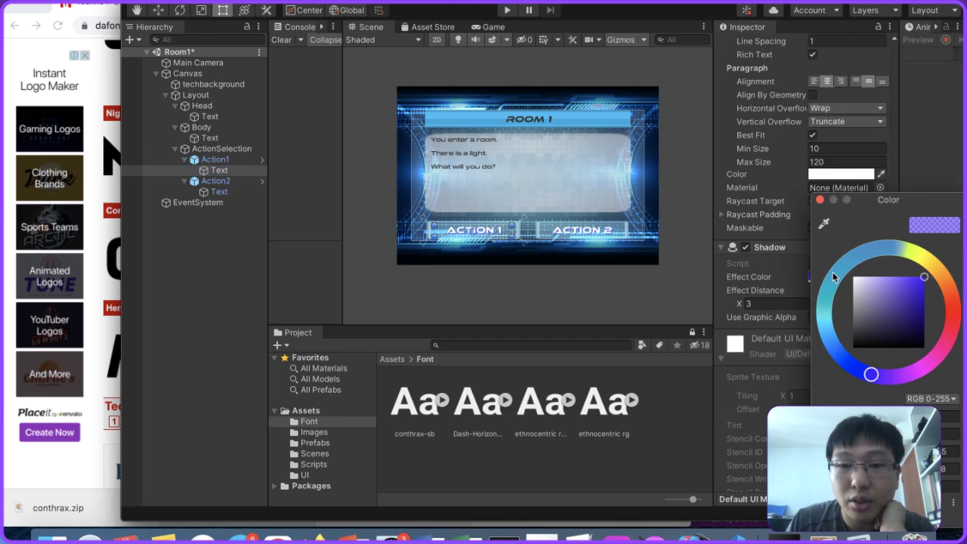
mouse_move(865, 285)
left_mouse_down()
mouse_move(849, 333)
mouse_move(807, 369)
left_mouse_up()
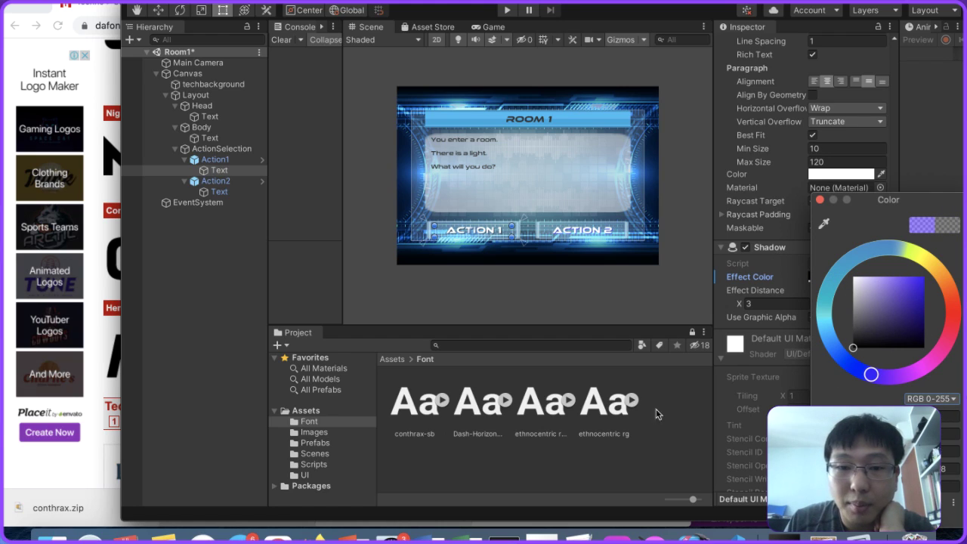
left_click(236, 181)
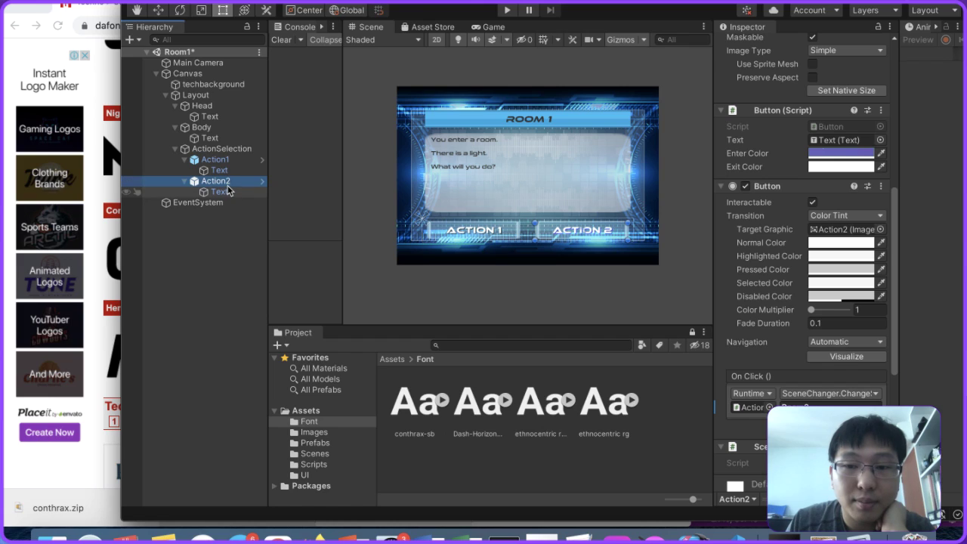
left_click(226, 192)
left_click(844, 277)
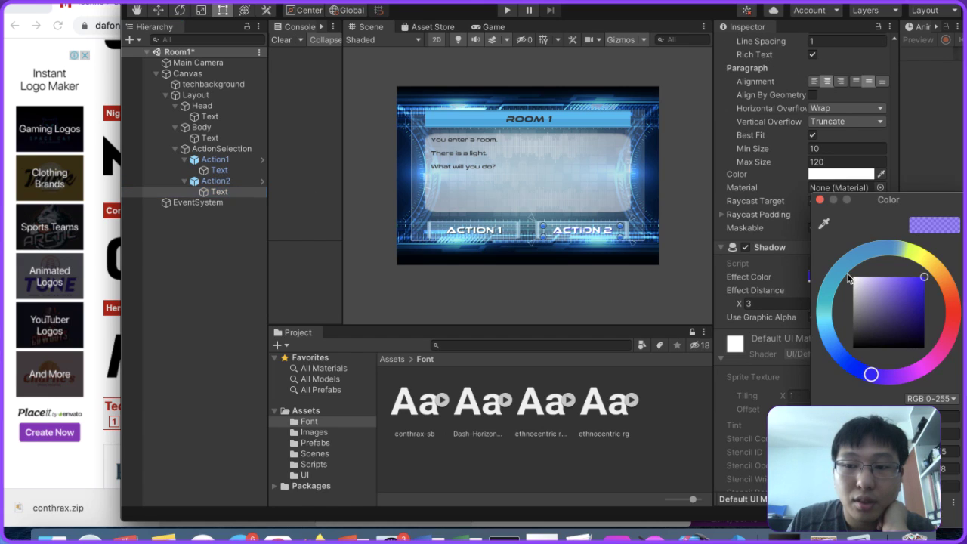
Step: Apply all overrides to the Action1 prefab
left_click(241, 160)
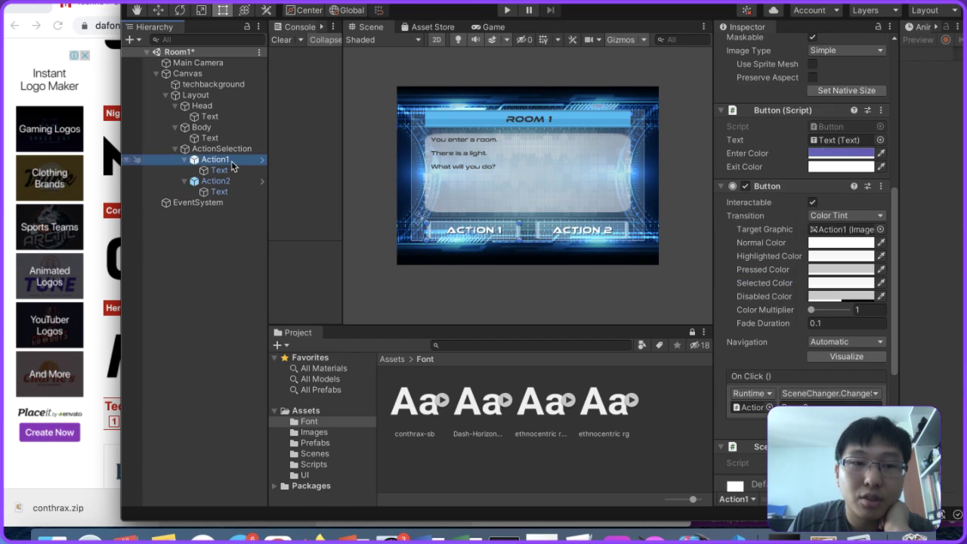
scroll(882, 67, "up", 5)
left_click(874, 76)
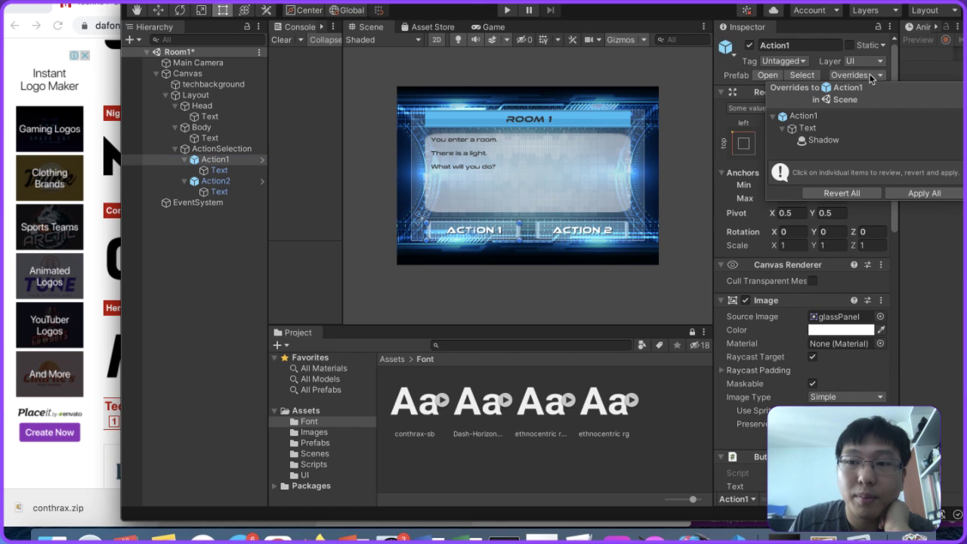
left_click(909, 194)
left_click(365, 193)
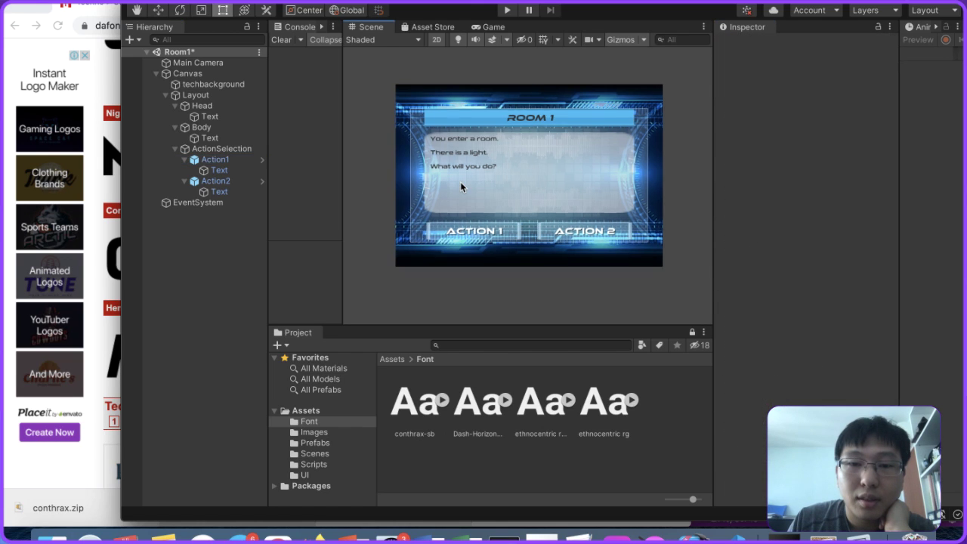
Step: Open File > Build Settings and show the project's Scenes folder
scroll(460, 181, "up", 5)
scroll(460, 181, "down", 5)
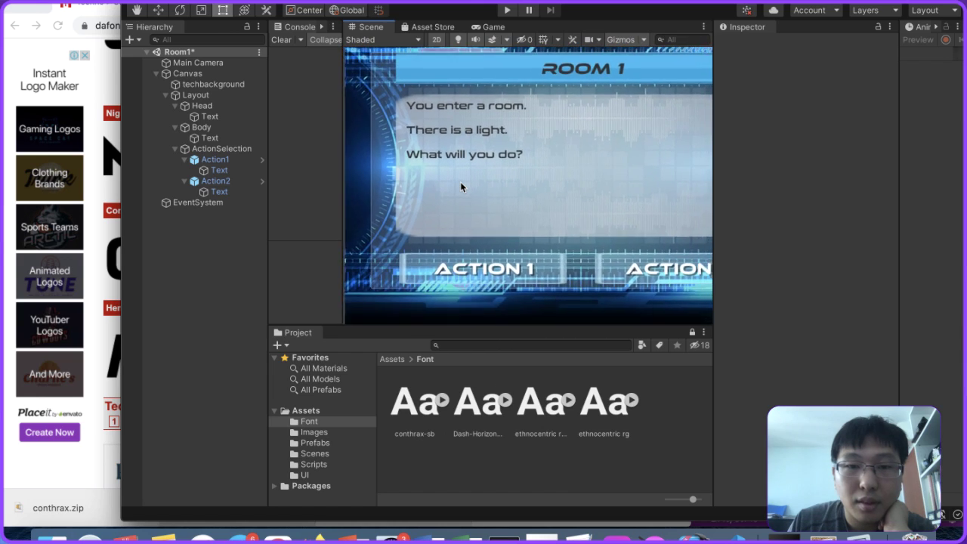
left_click(181, 0)
mouse_move(135, 0)
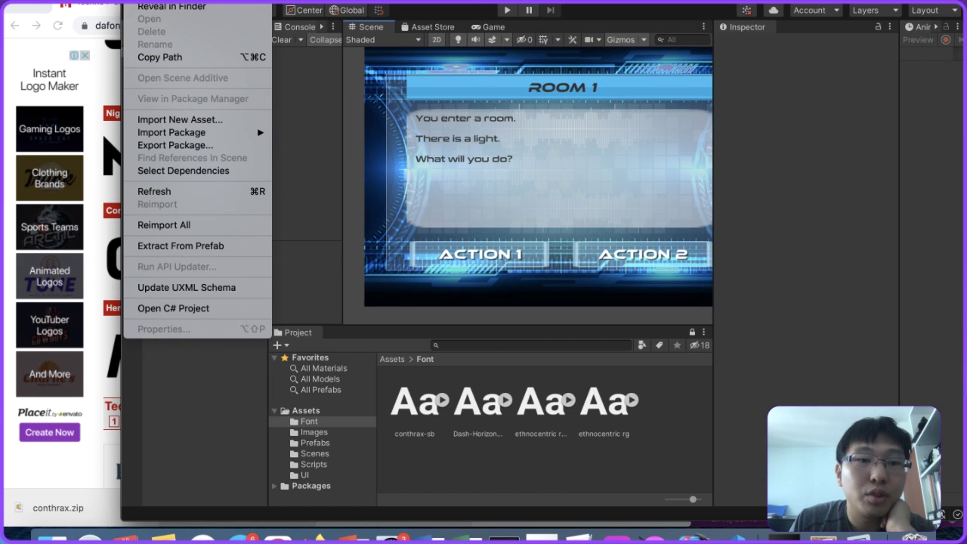
mouse_move(79, 0)
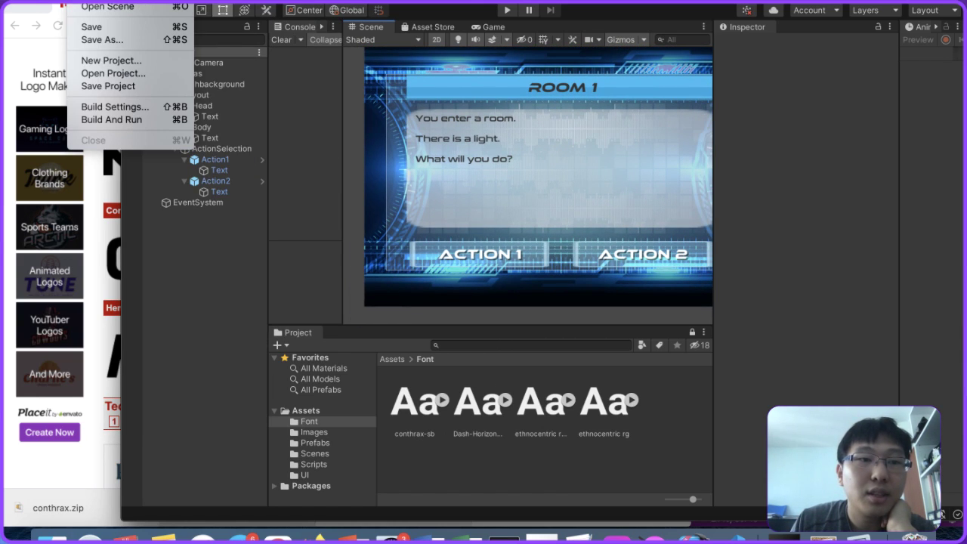
left_click(133, 107)
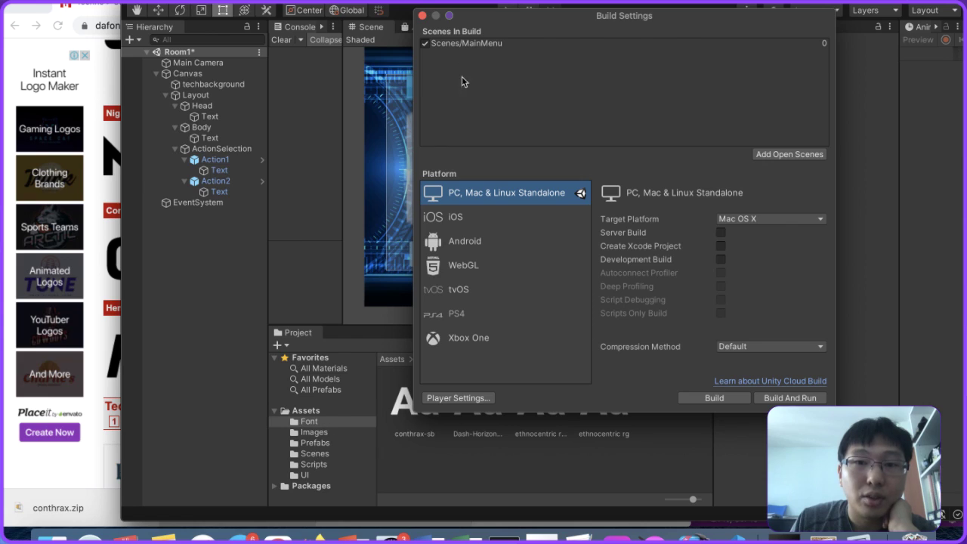
left_click(325, 453)
Step: Add Room1 to Scenes In Build and open the MainMenu scene
left_click_drag(478, 427, 492, 76)
left_click(422, 15)
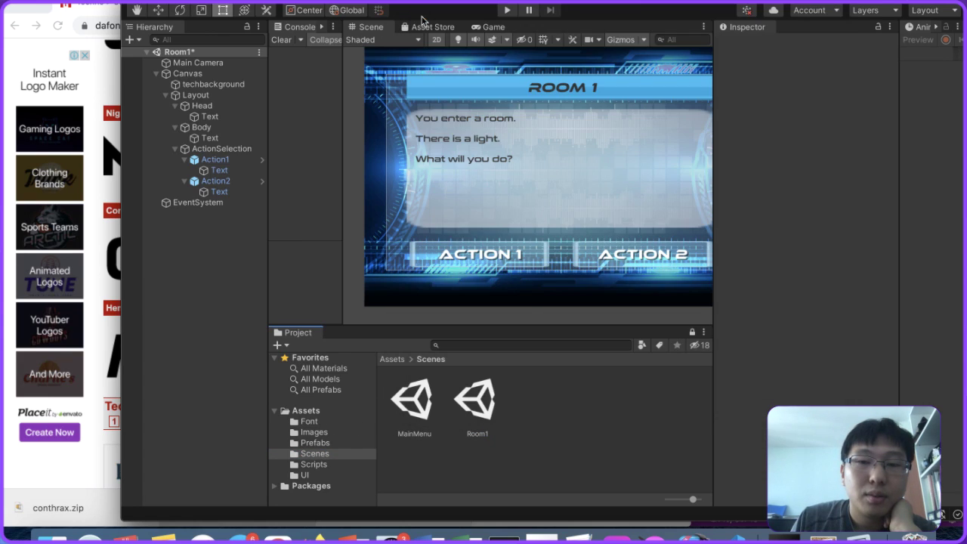
left_click(223, 140)
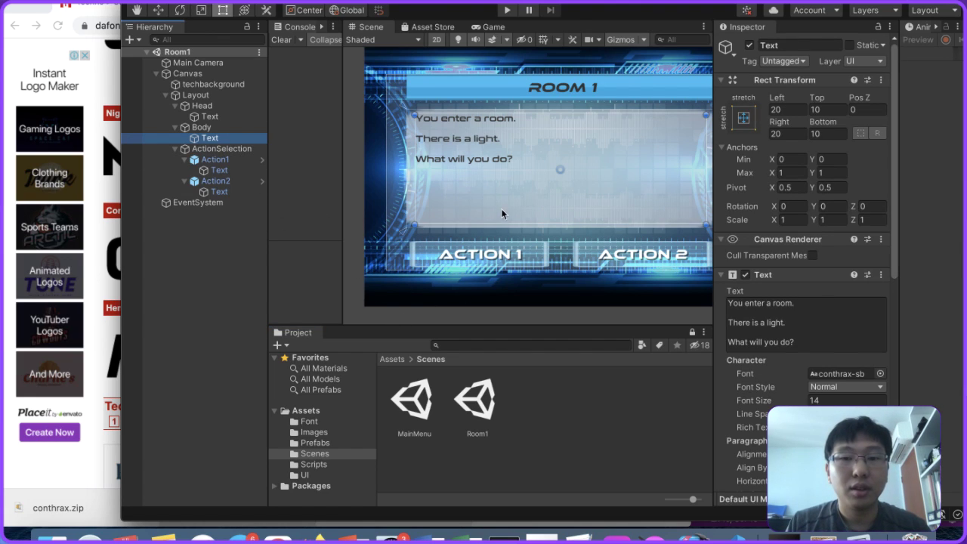
double_click(425, 398)
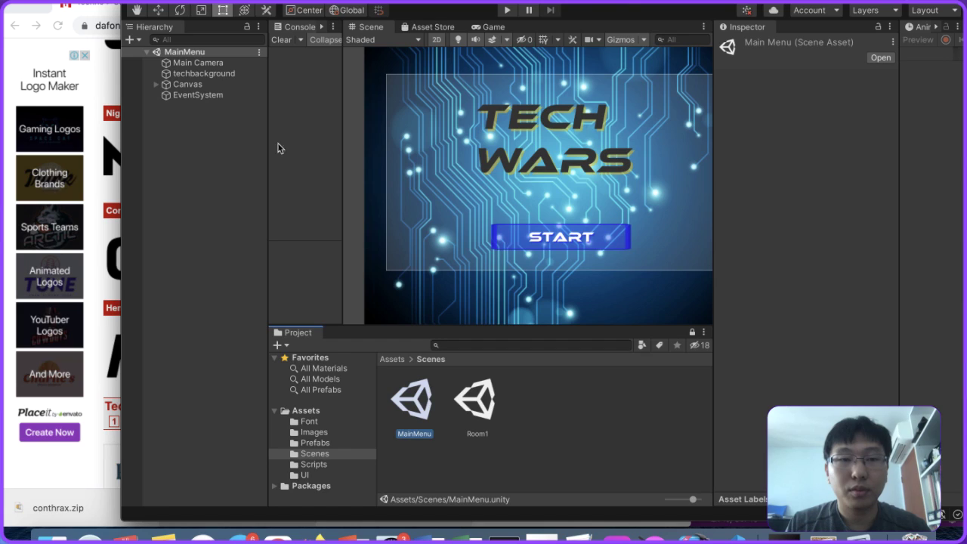
Step: Move techbackground under the Canvas in the MainMenu hierarchy
left_click(187, 84)
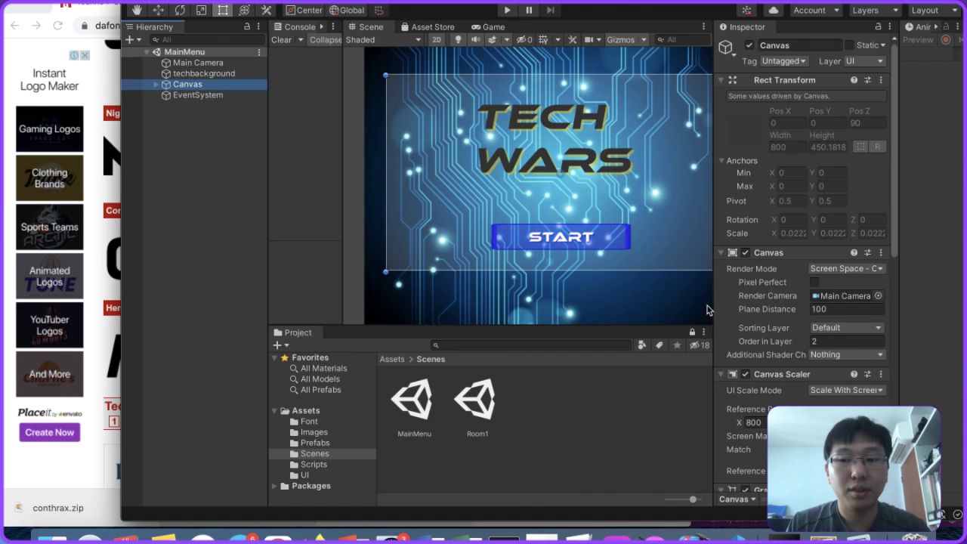
left_click(156, 84)
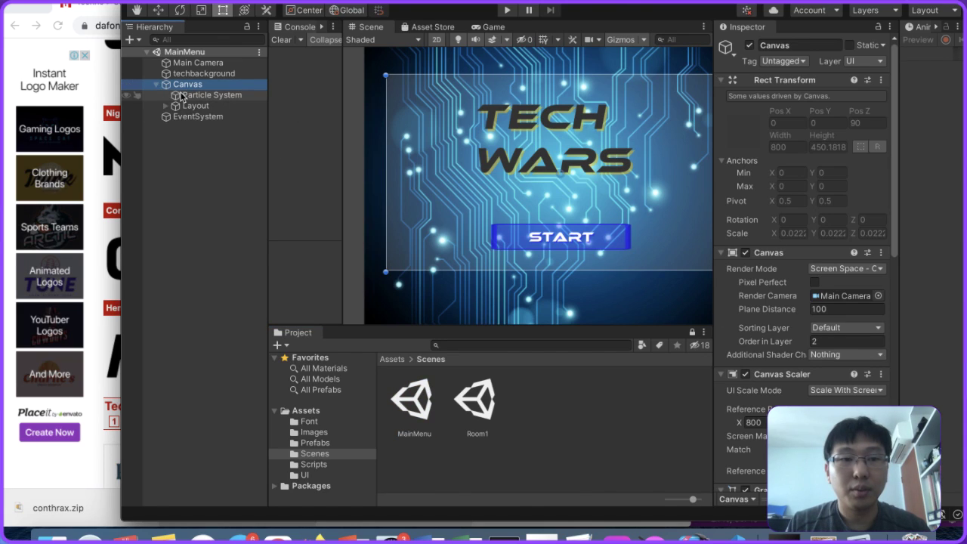
left_click(174, 119)
left_click(207, 94)
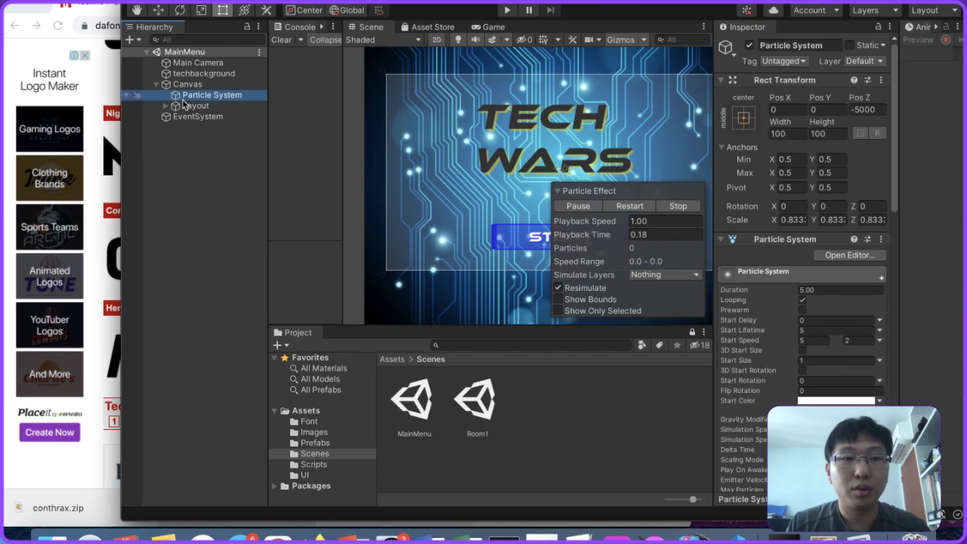
left_click(165, 106)
left_click(203, 127)
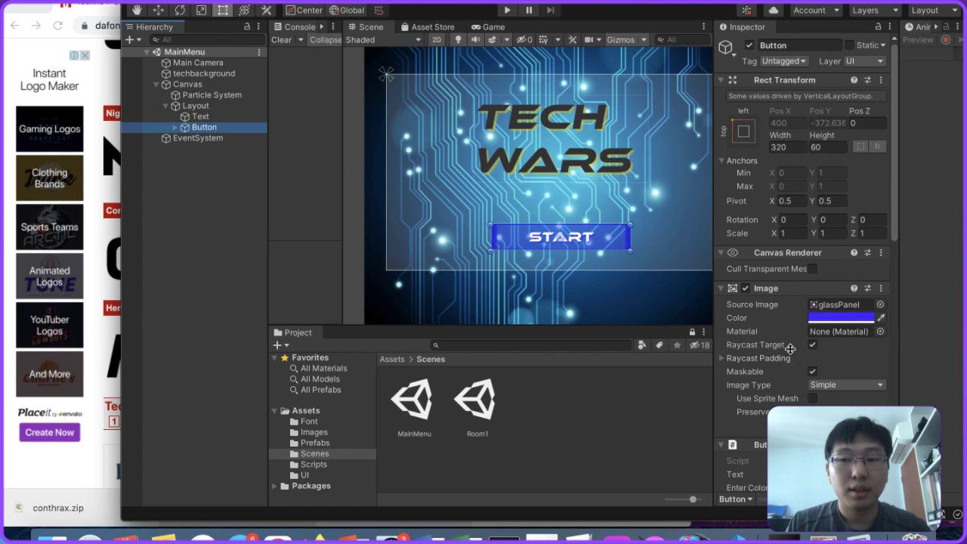
scroll(786, 271, "down", 5)
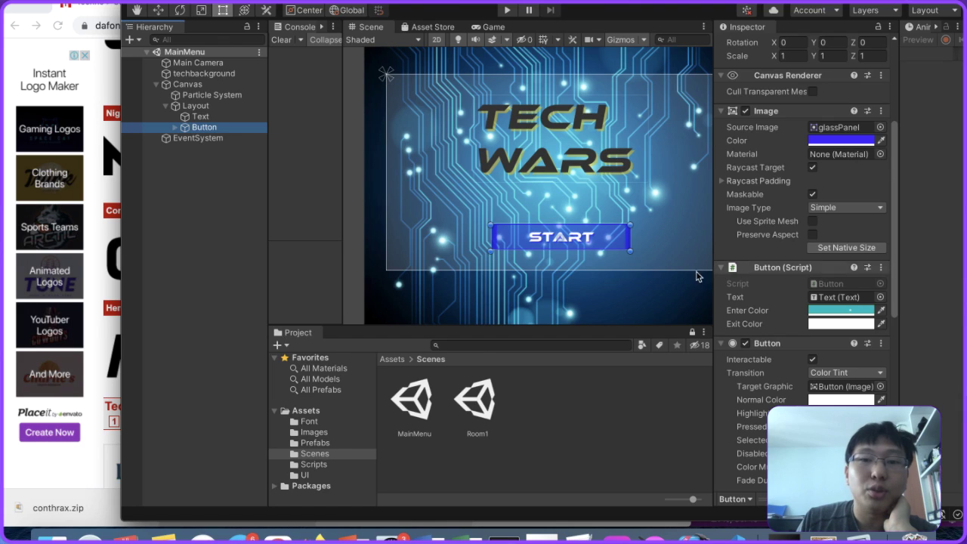
left_click_drag(186, 74, 187, 84)
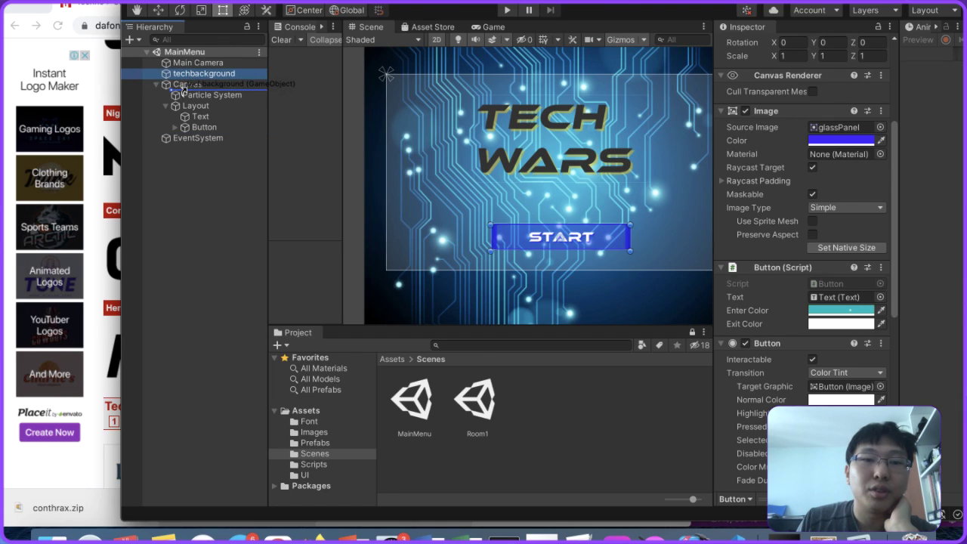
Step: Playtest the main menu at 960x600 resolution, then stop
left_click(508, 11)
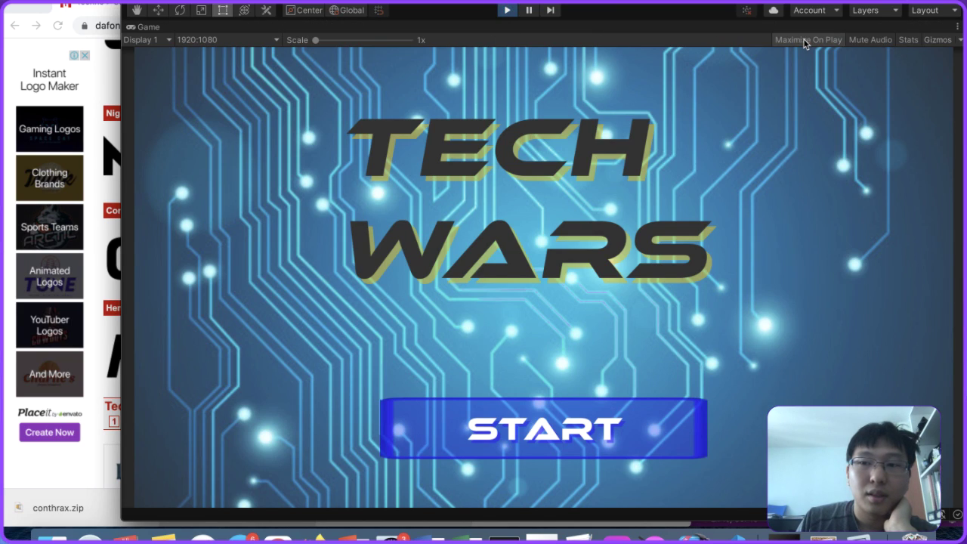
left_click(225, 40)
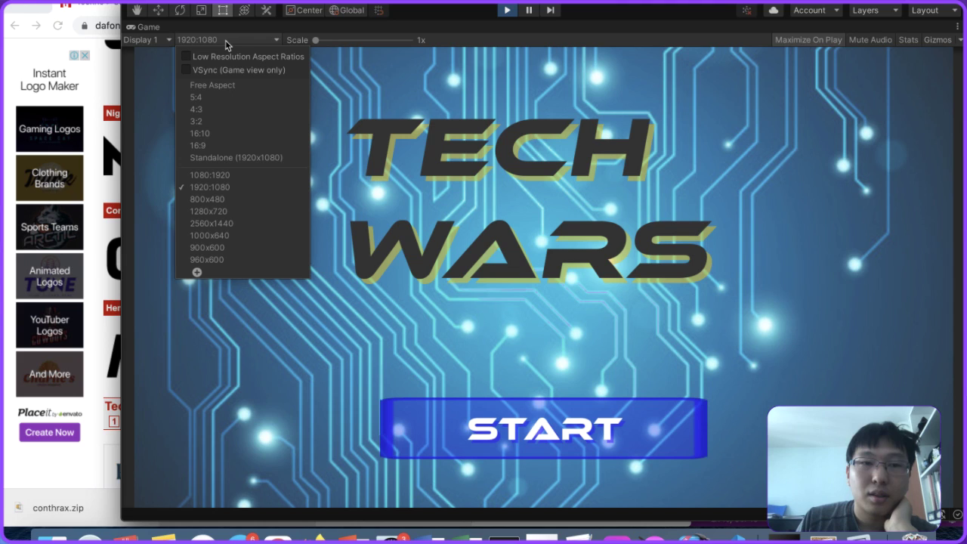
left_click(217, 257)
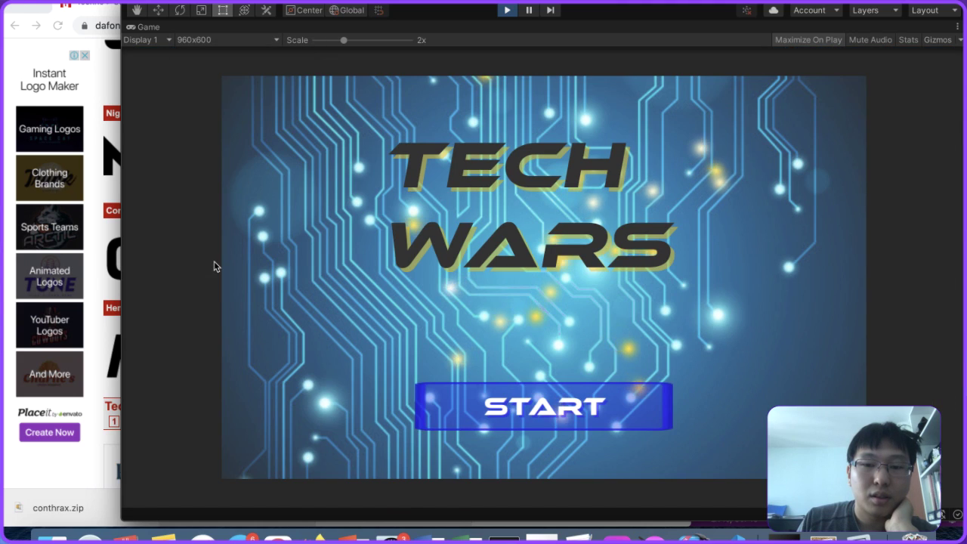
left_click(506, 10)
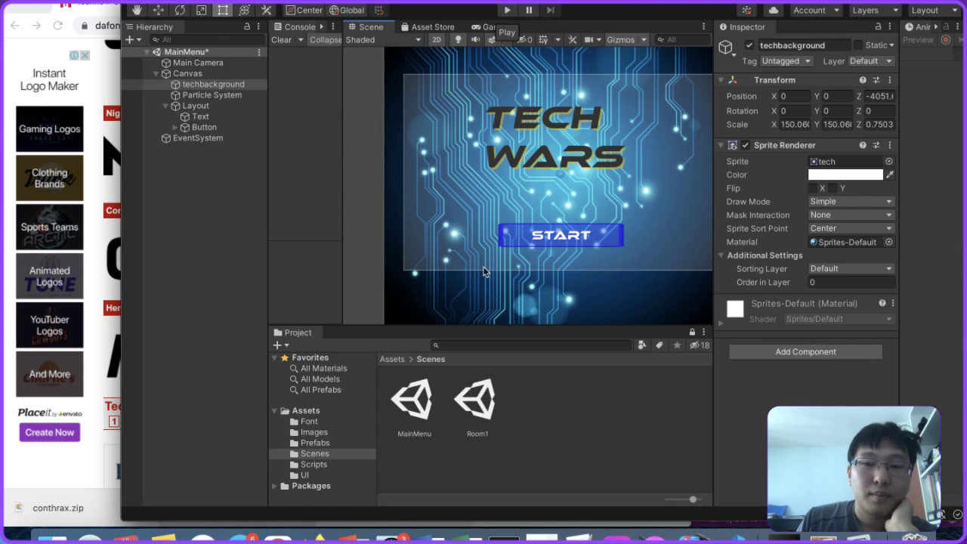
Step: Add the SceneChanger script to the START button object
left_click(225, 127)
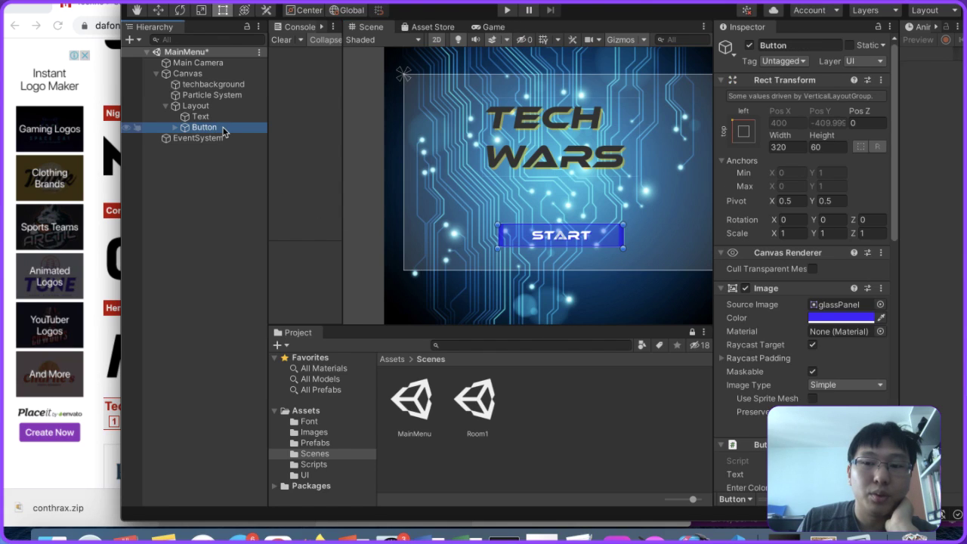
left_click(225, 117)
left_click(200, 127)
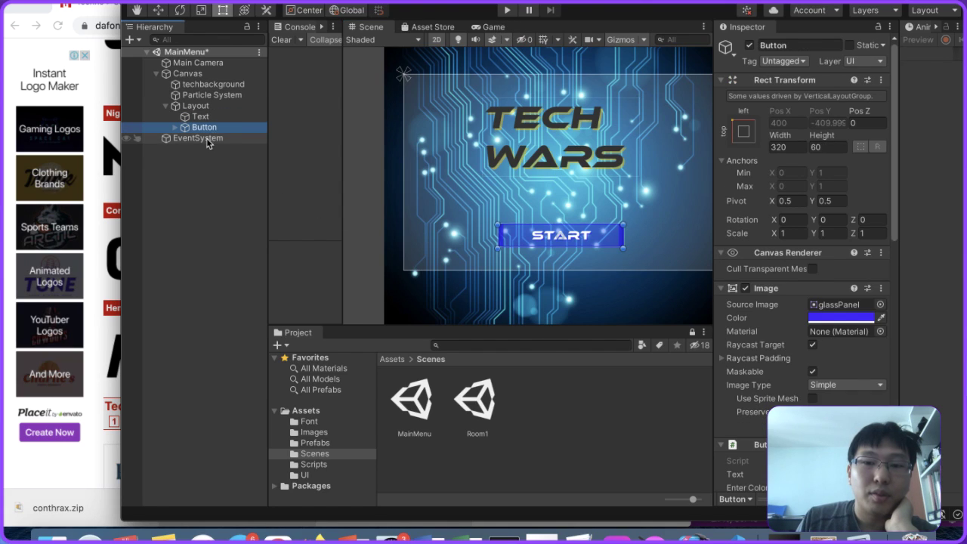
scroll(752, 334, "down", 10)
scroll(752, 334, "up", 3)
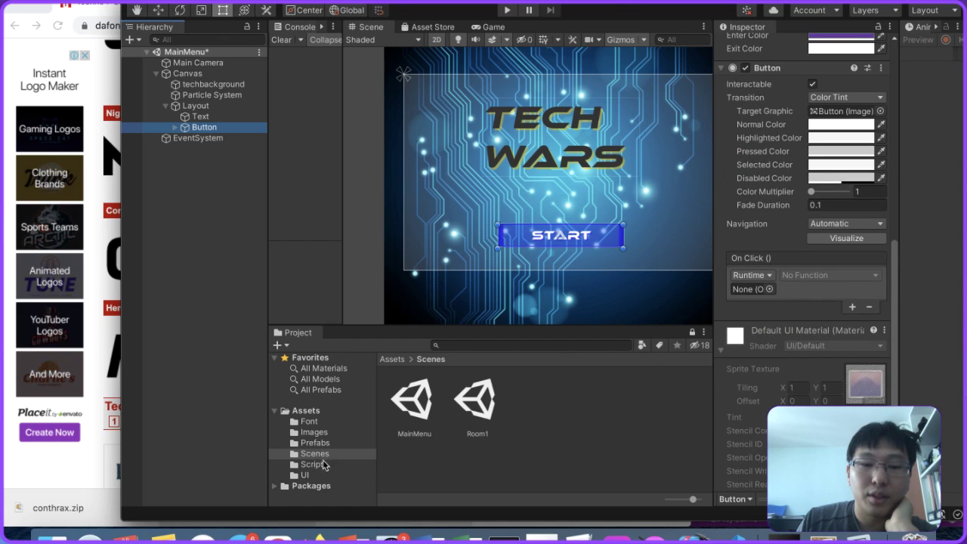
left_click(314, 464)
left_click_drag(478, 401, 782, 318)
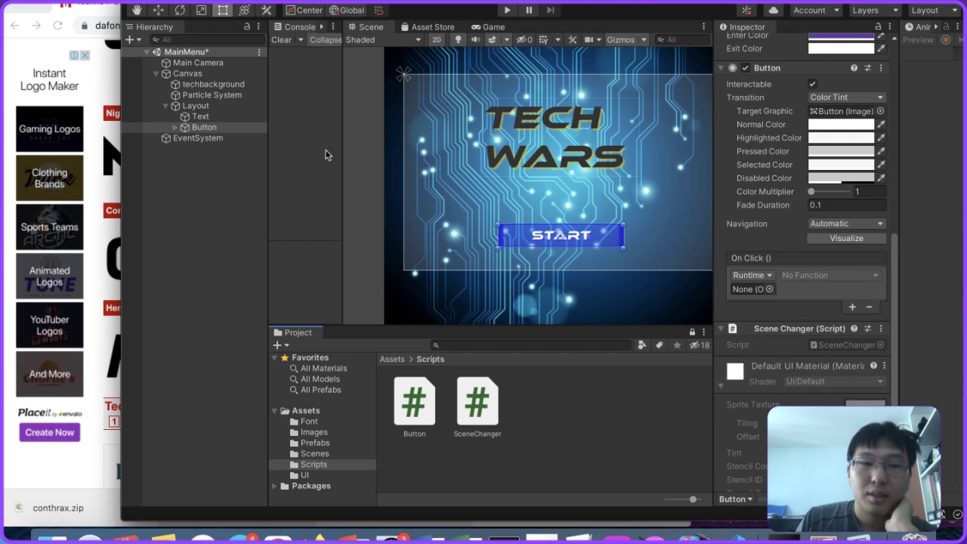
Step: Make the button's On Click call SceneChanger.ChangeScene with "Room1"
left_click_drag(200, 127, 761, 291)
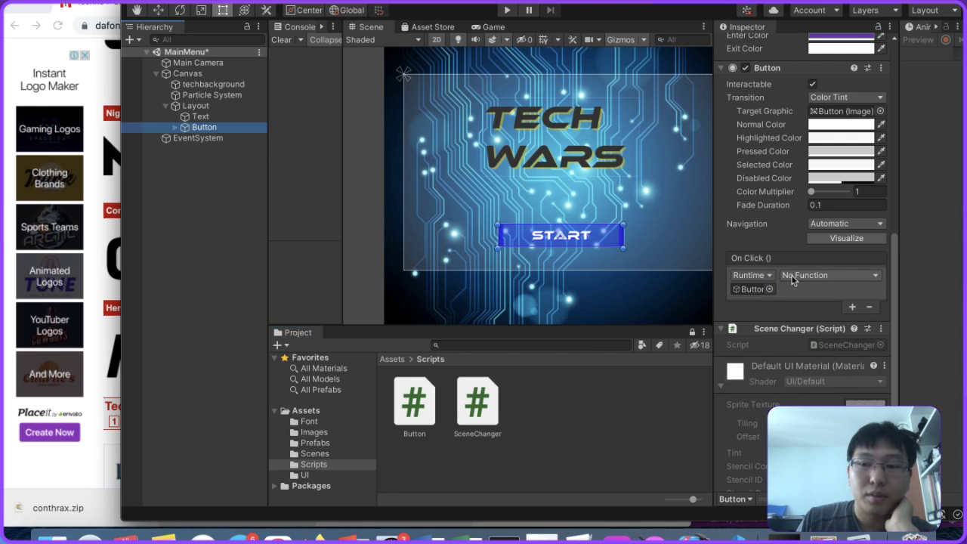
left_click(802, 277)
mouse_move(827, 378)
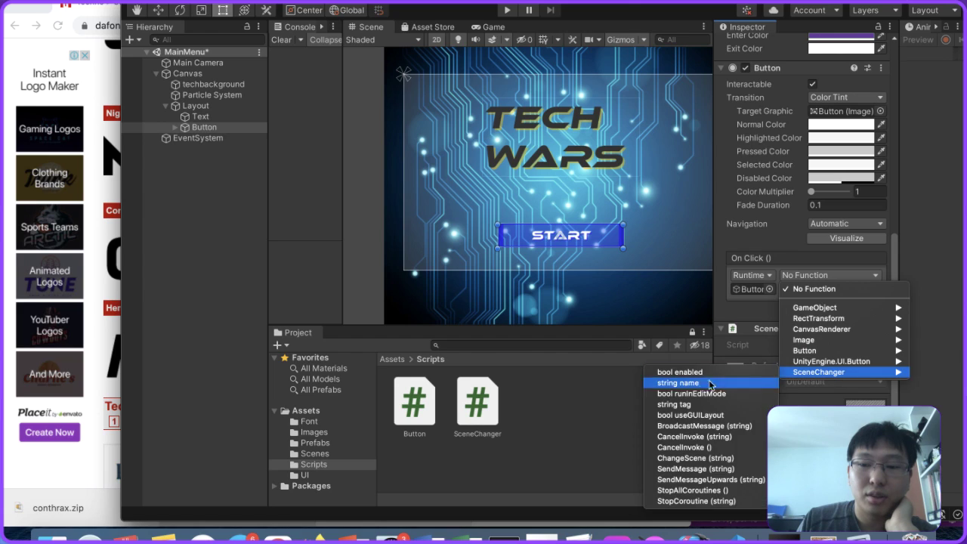
left_click(694, 458)
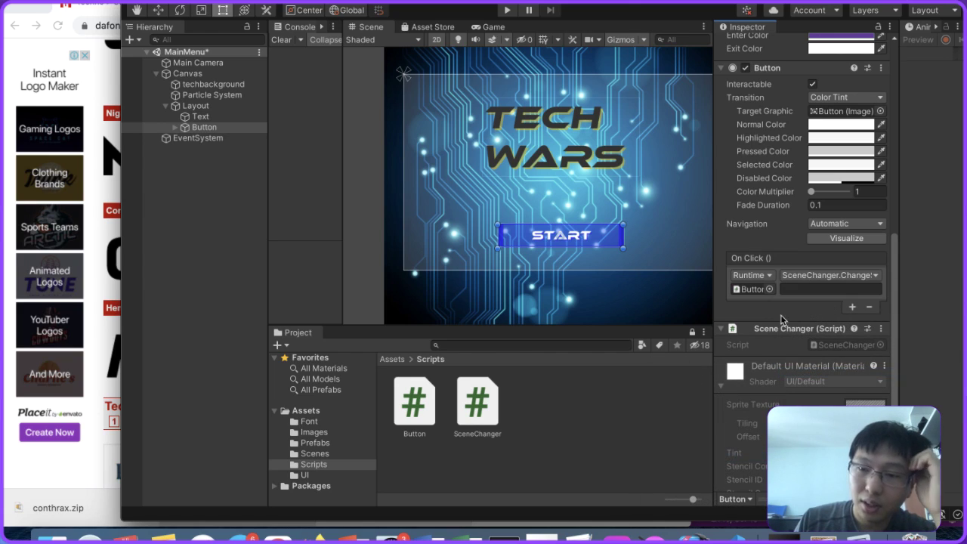
left_click(805, 289)
type("R")
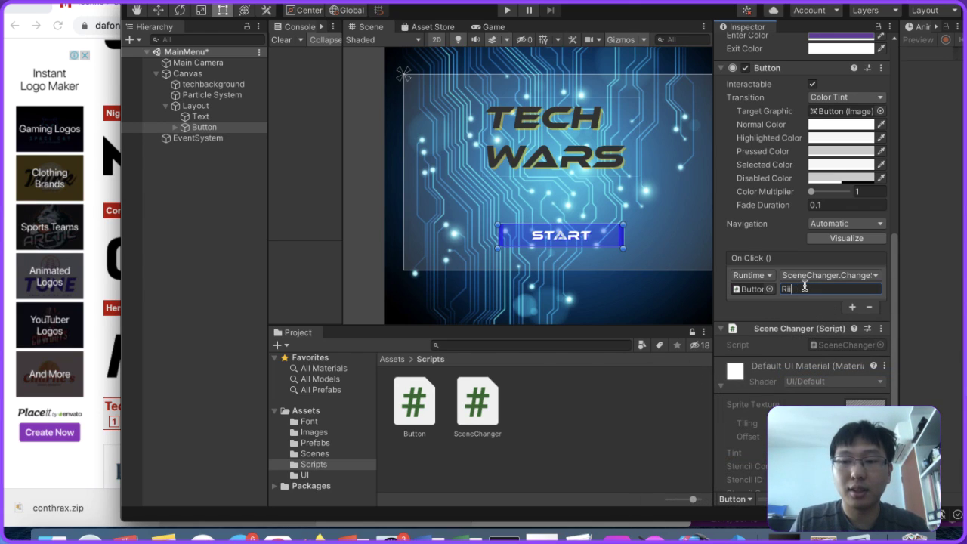
type("oom1")
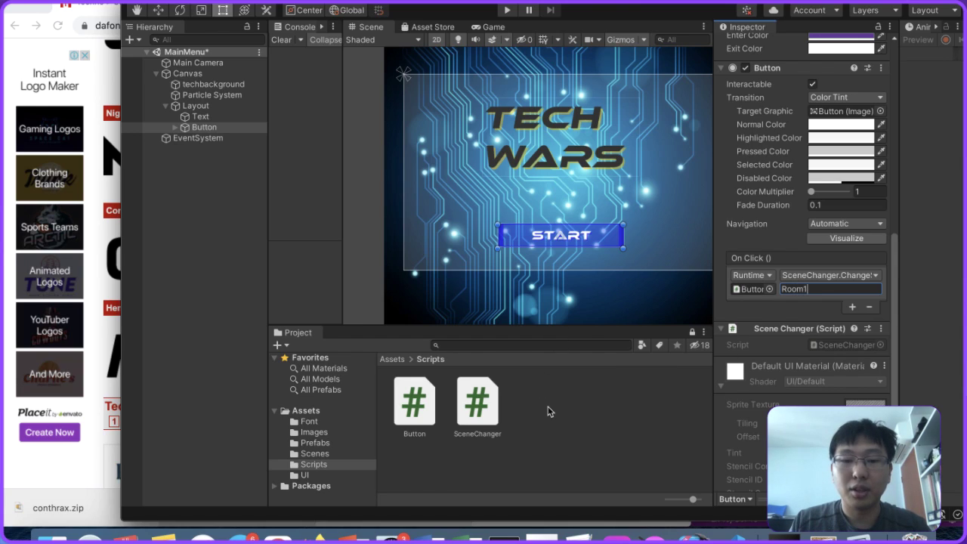
Step: Select the Room1 scene file in the Scenes folder
left_click(555, 415)
left_click(313, 453)
left_click(475, 402)
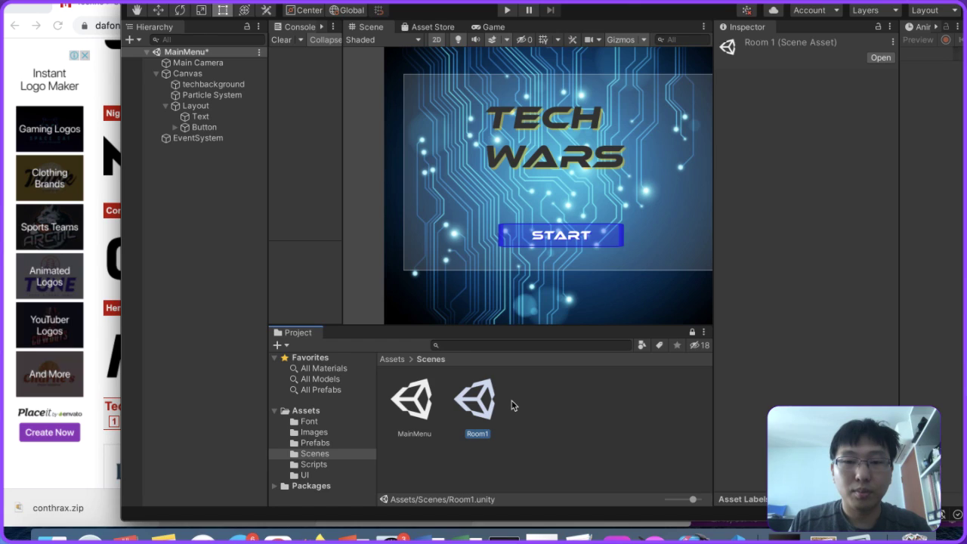
Step: Duplicate Room1 twice and rename the copies Room2 and Room3
key("super+d")
key("super+d")
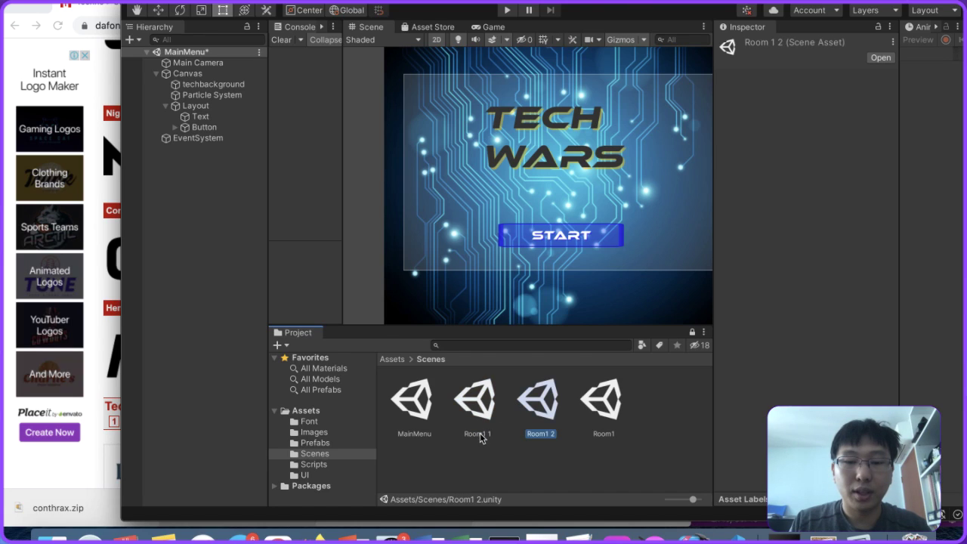
left_click(482, 437)
left_click(486, 435)
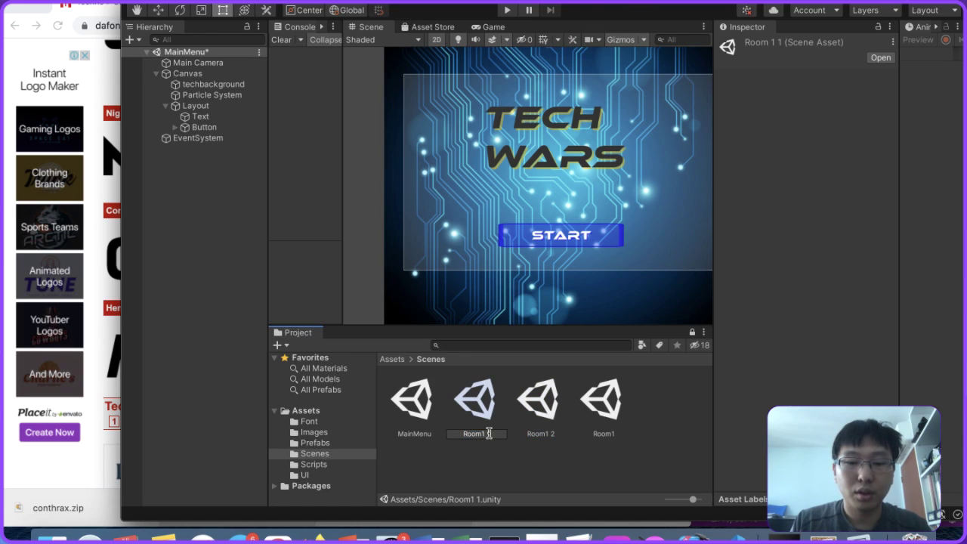
key("Return")
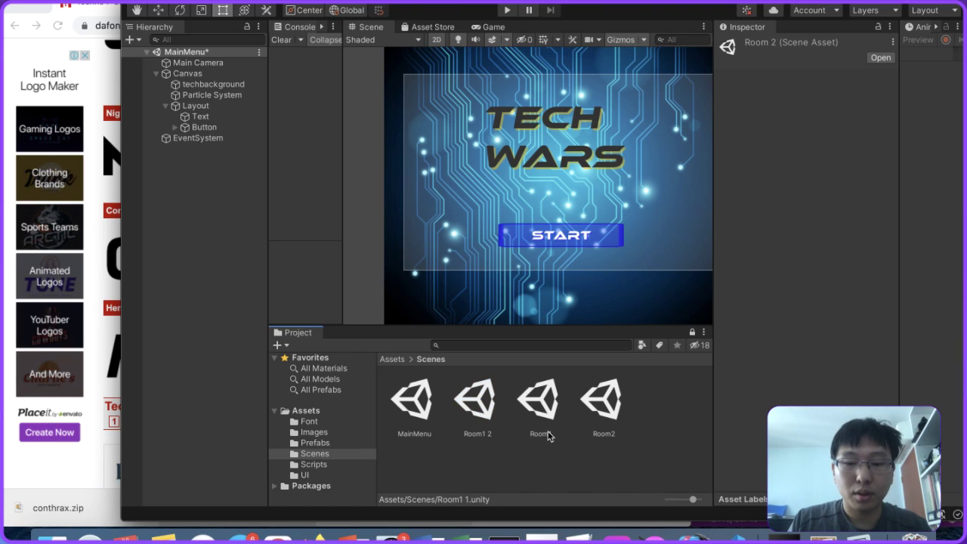
left_click(487, 437)
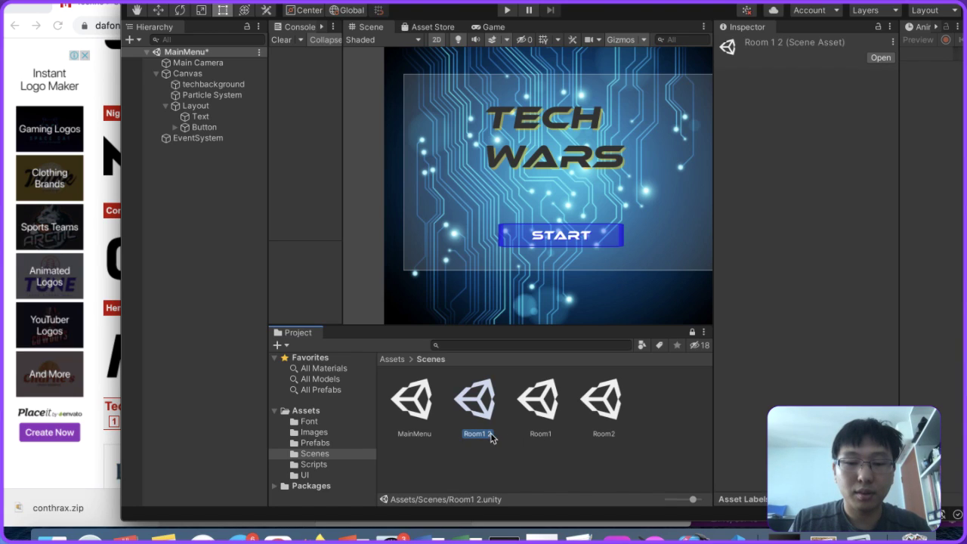
left_click(491, 435)
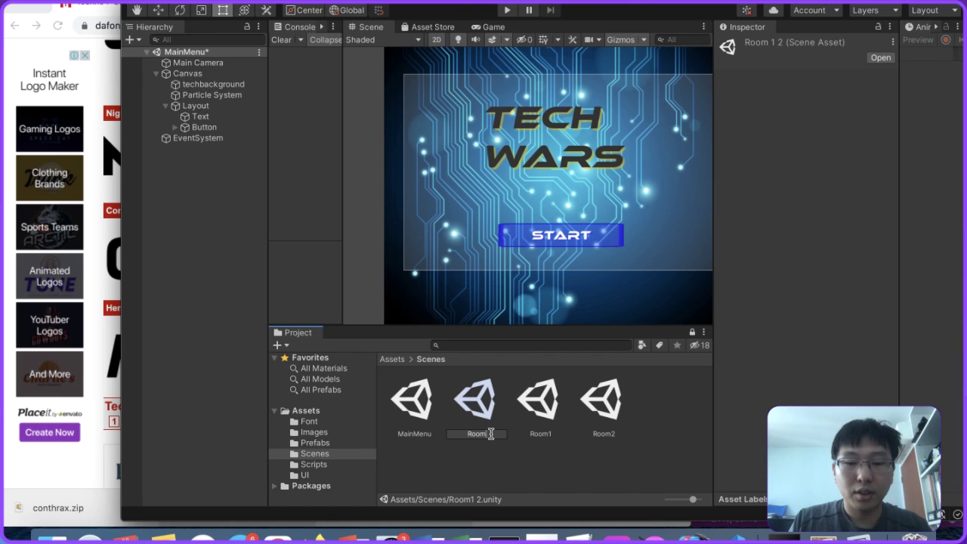
key("Return")
Step: Open Room1, saving MainMenu's changes, then select its Canvas and frame the scene view
double_click(487, 386)
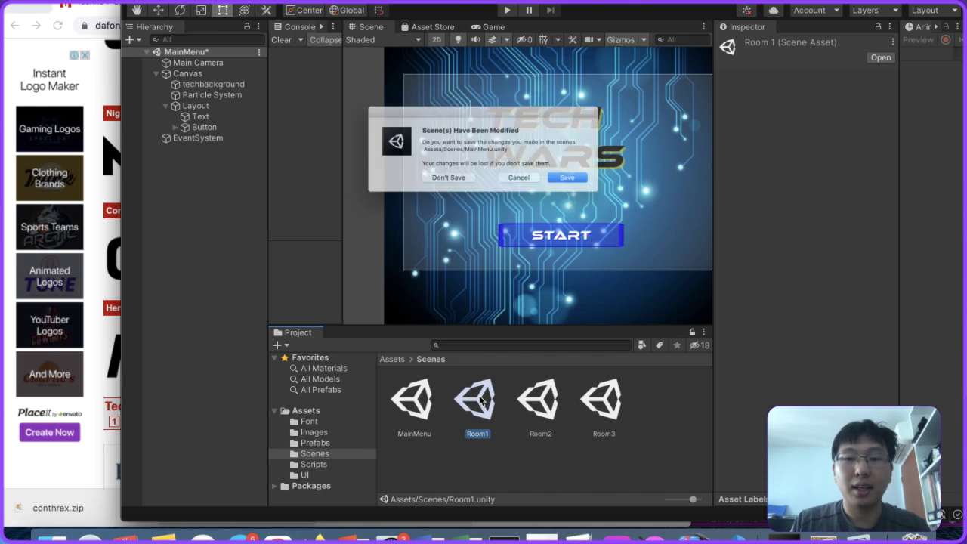
left_click(586, 187)
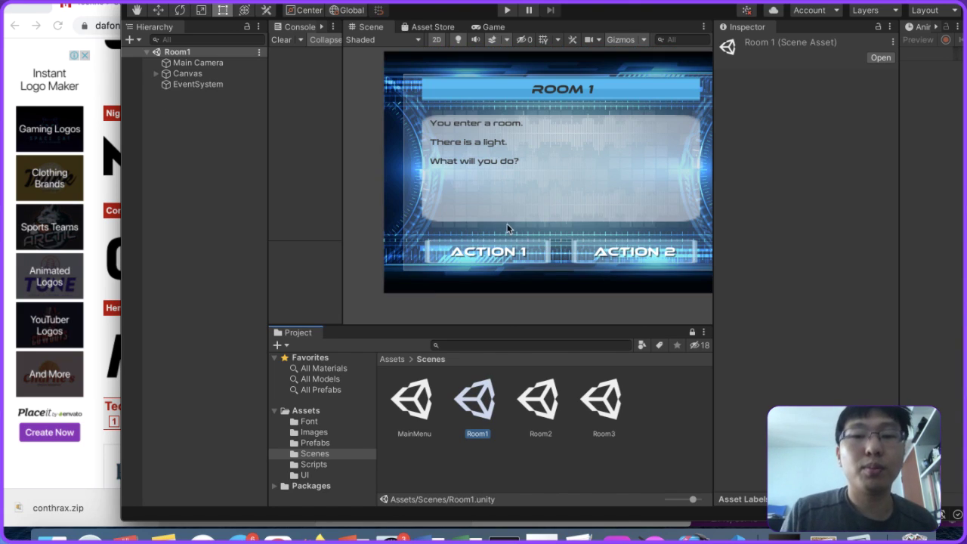
left_click(224, 76)
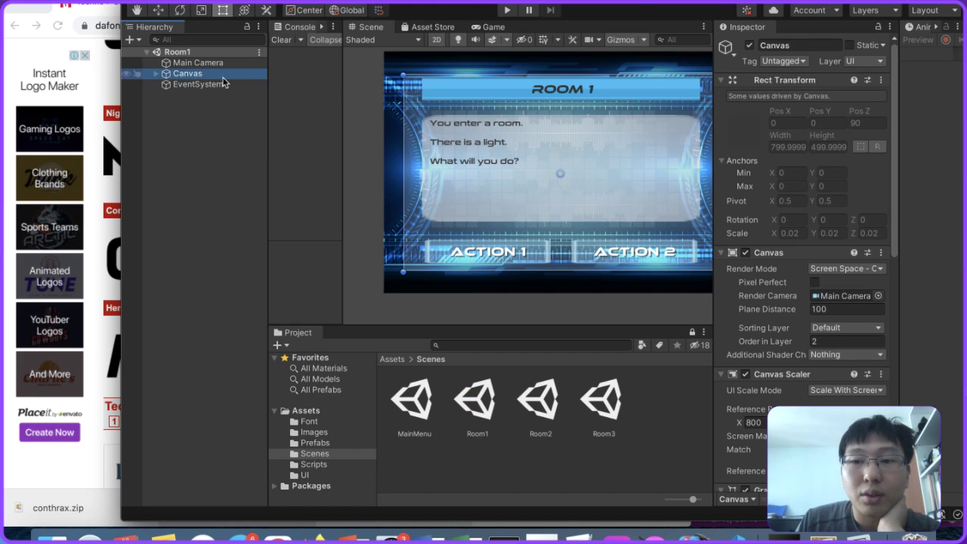
scroll(565, 136, "up", 5)
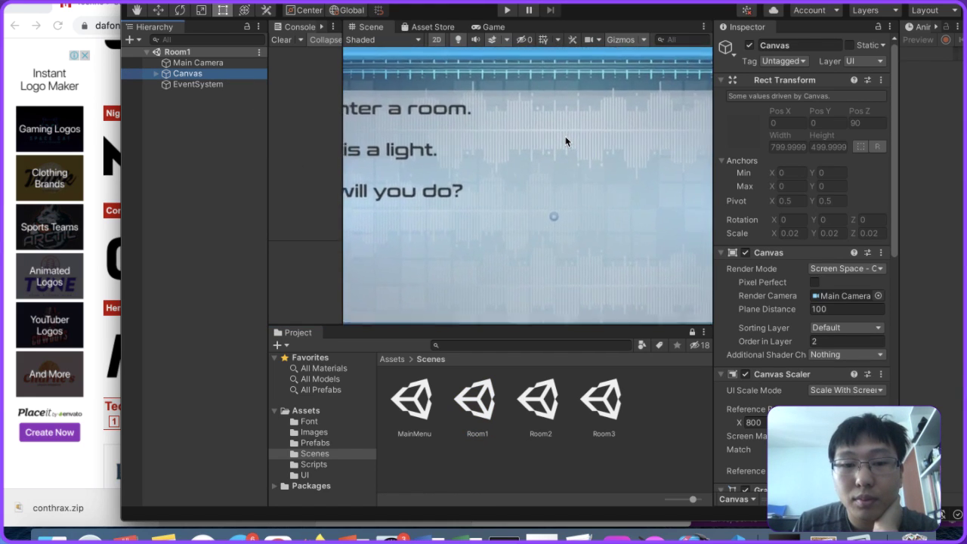
scroll(565, 136, "down", 3)
left_click_drag(565, 136, 527, 137)
key("t")
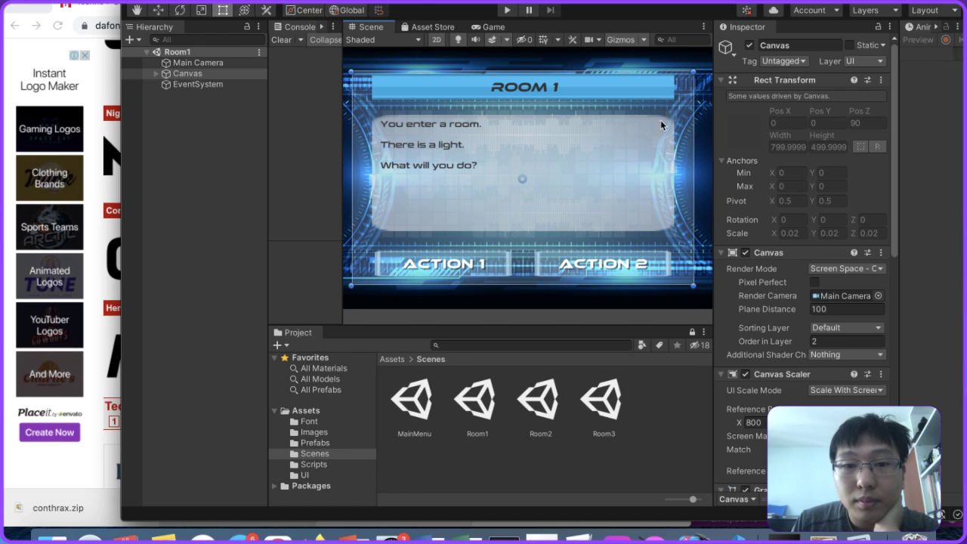
scroll(654, 119, "up", 5)
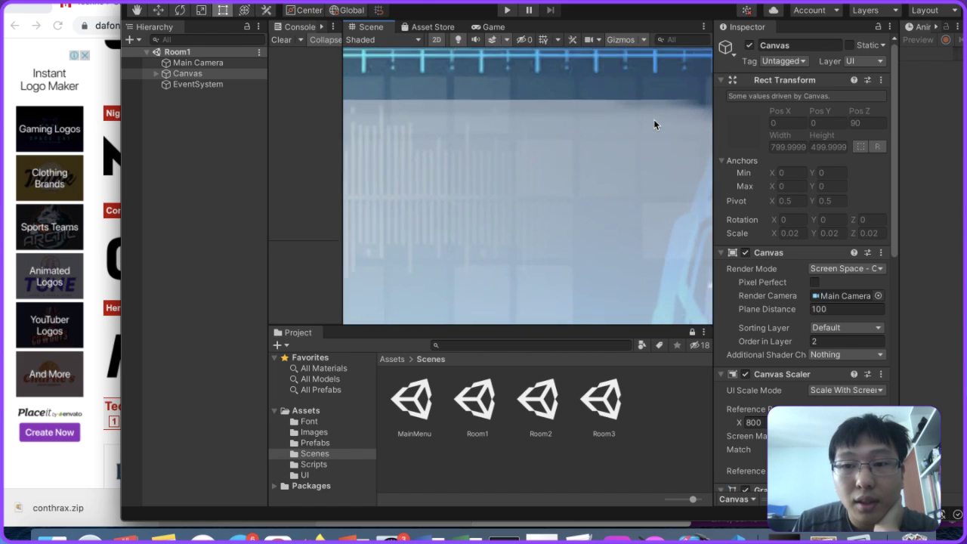
scroll(653, 118, "down", 3)
scroll(654, 119, "down", 3)
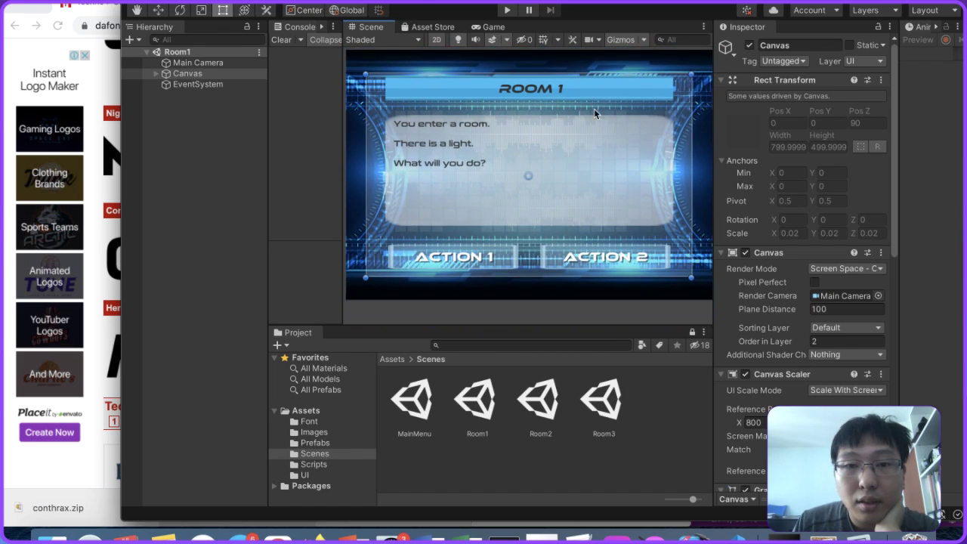
left_click(505, 11)
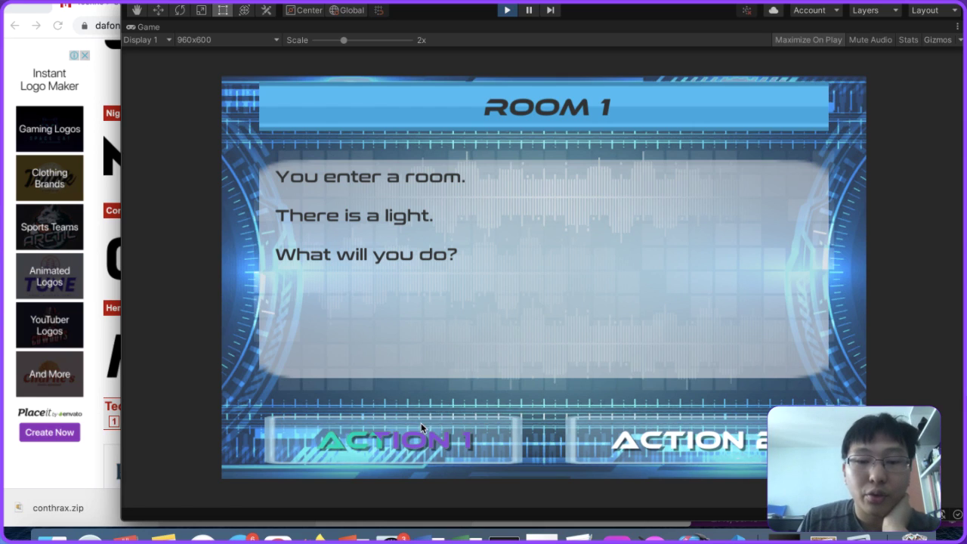
left_click(506, 12)
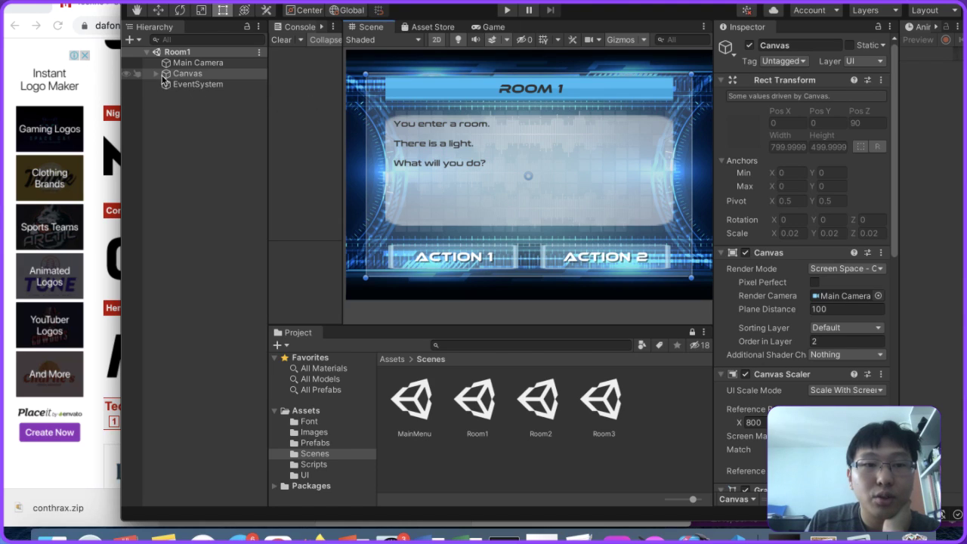
Step: Expand Canvas > Layout > ActionSelection and select the Action1 button
left_click(155, 75)
left_click(165, 96)
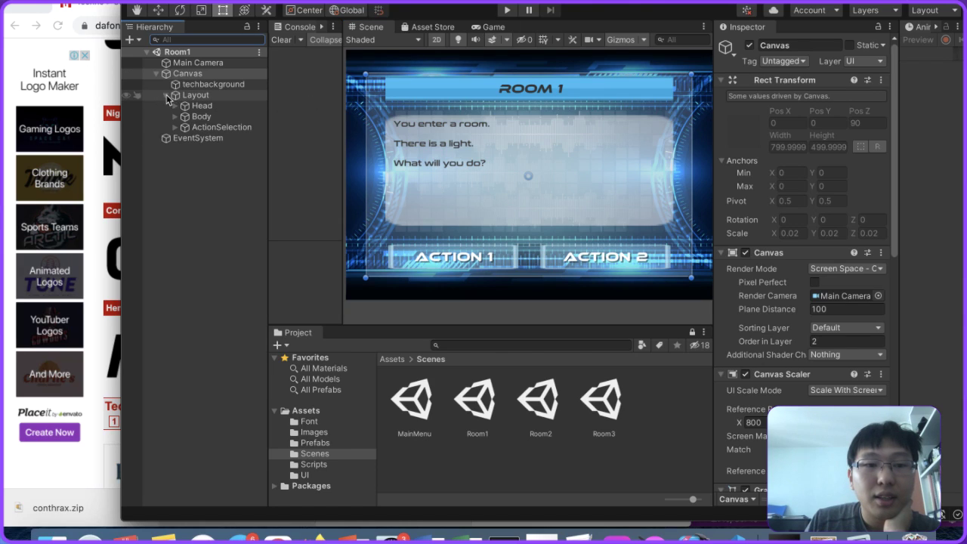
left_click(189, 127)
left_click(175, 116)
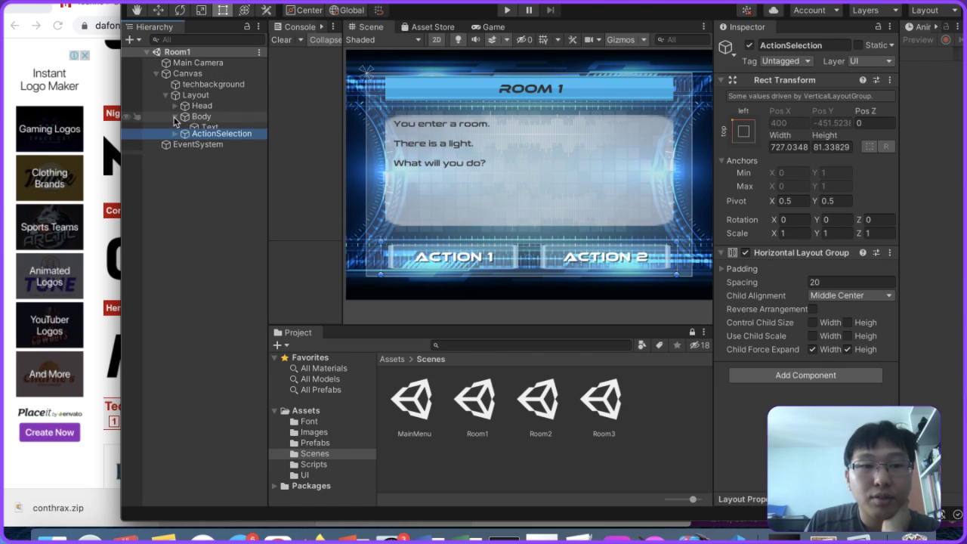
left_click(175, 106)
left_click(175, 149)
left_click(200, 159)
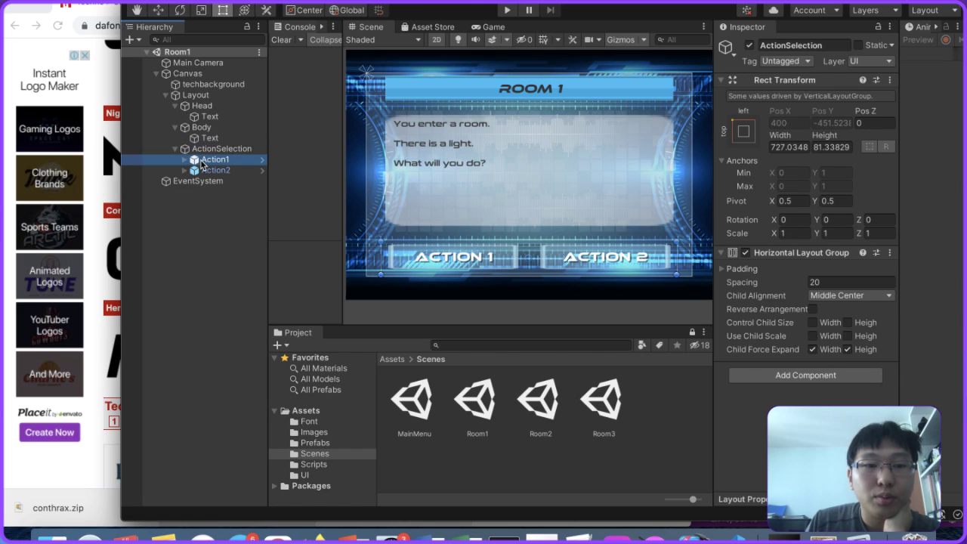
left_click(183, 160)
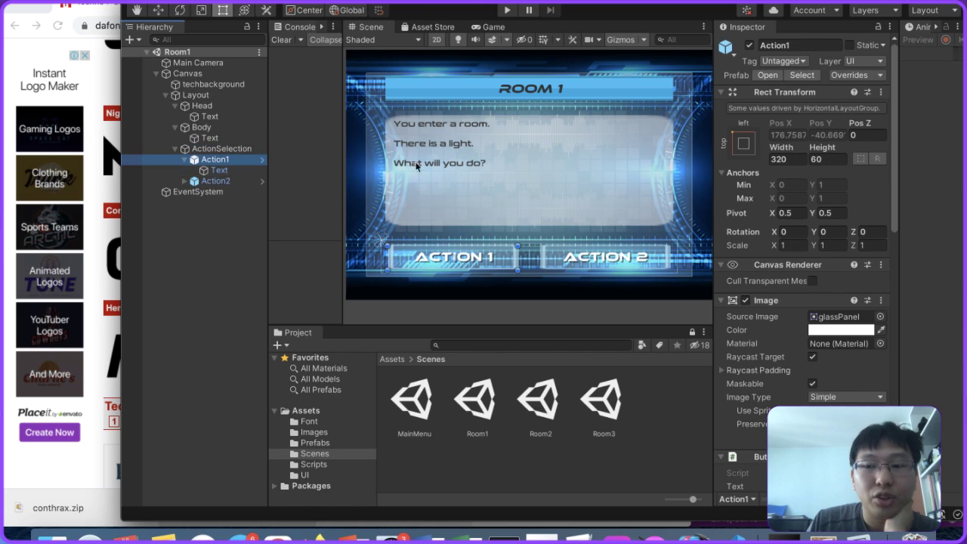
scroll(825, 317, "down", 5)
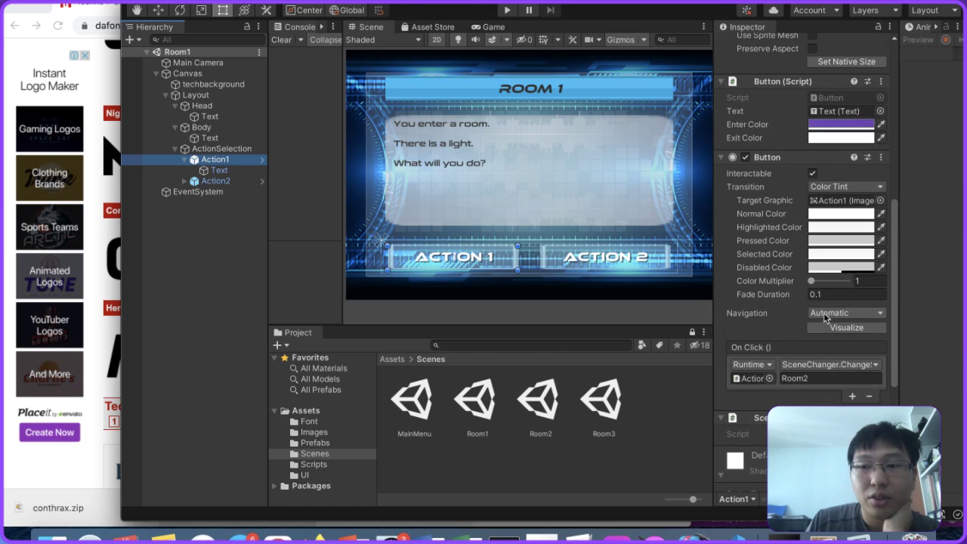
Step: Set Action1's Enter Color to blue 3D65FB and apply all prefab overrides
left_click(844, 125)
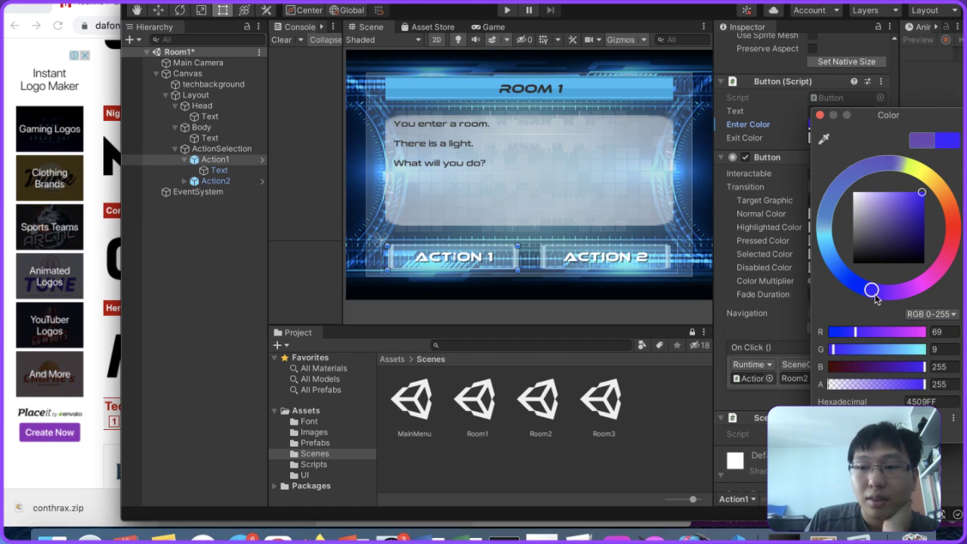
left_click_drag(875, 299, 804, 248)
left_click_drag(839, 285, 844, 274)
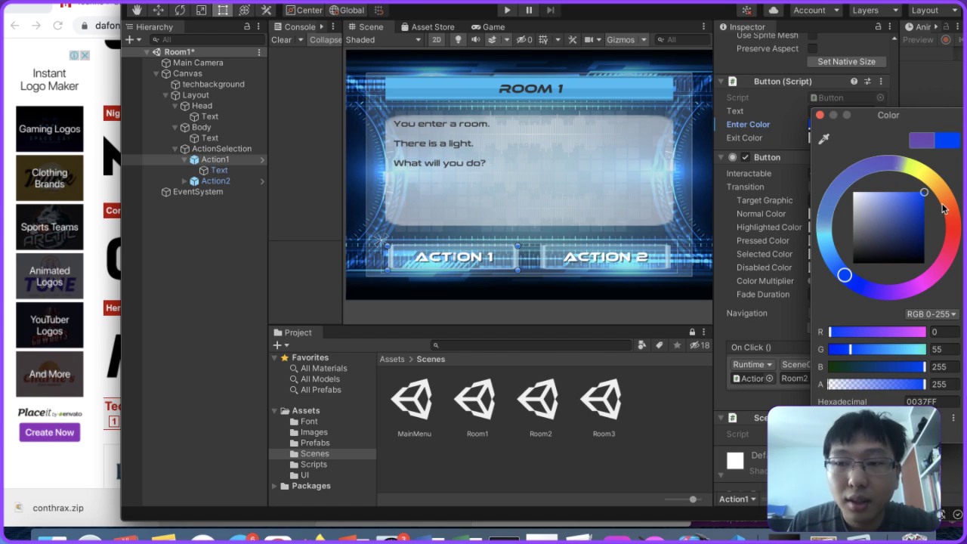
left_click_drag(902, 200, 906, 195)
left_click(705, 166)
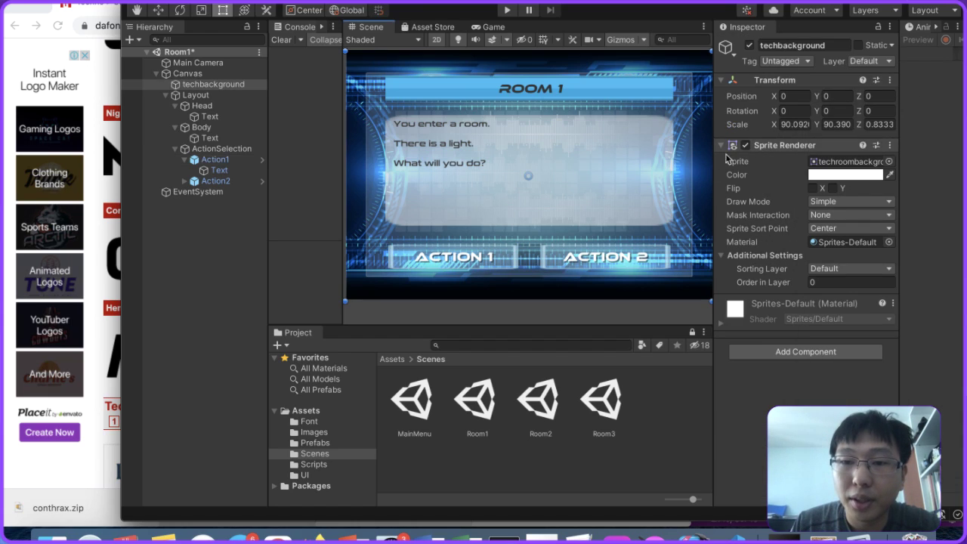
left_click(219, 159)
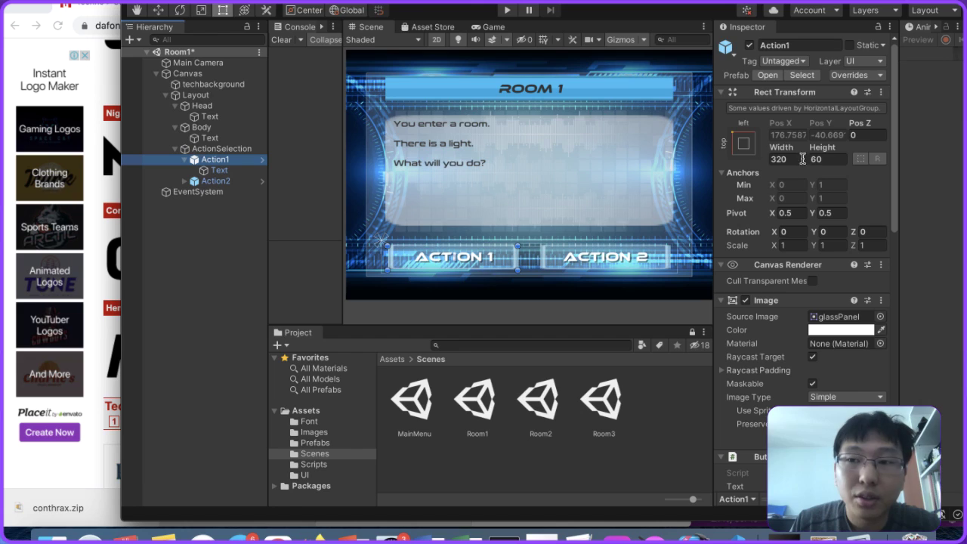
left_click(850, 76)
left_click(920, 183)
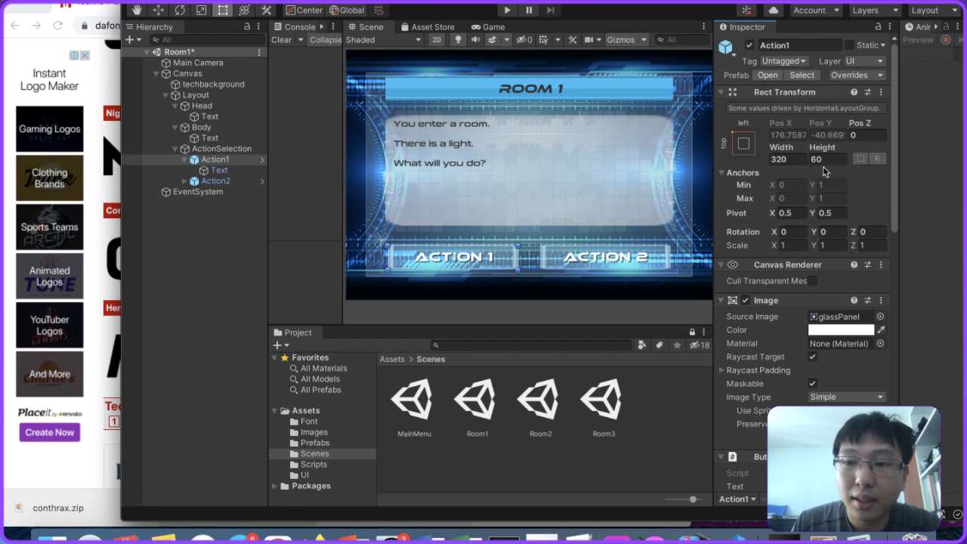
left_click(505, 11)
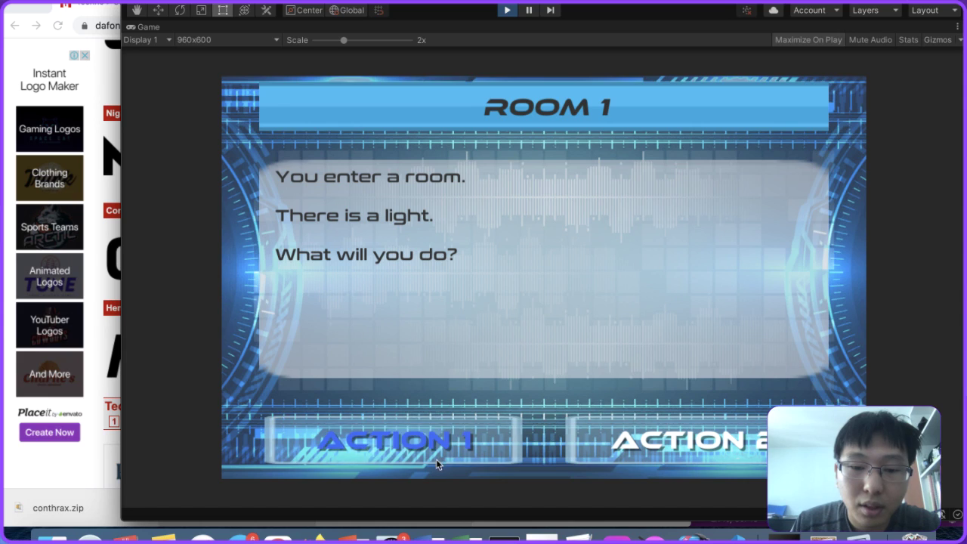
left_click(507, 9)
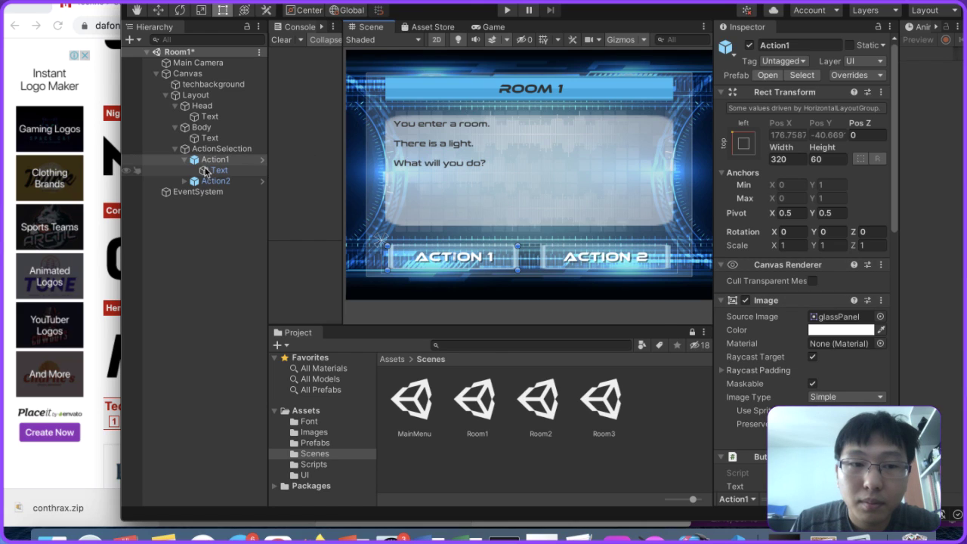
Step: Change Action1's hover colour to a fully bright, saturated cyan
scroll(812, 318, "down", 10)
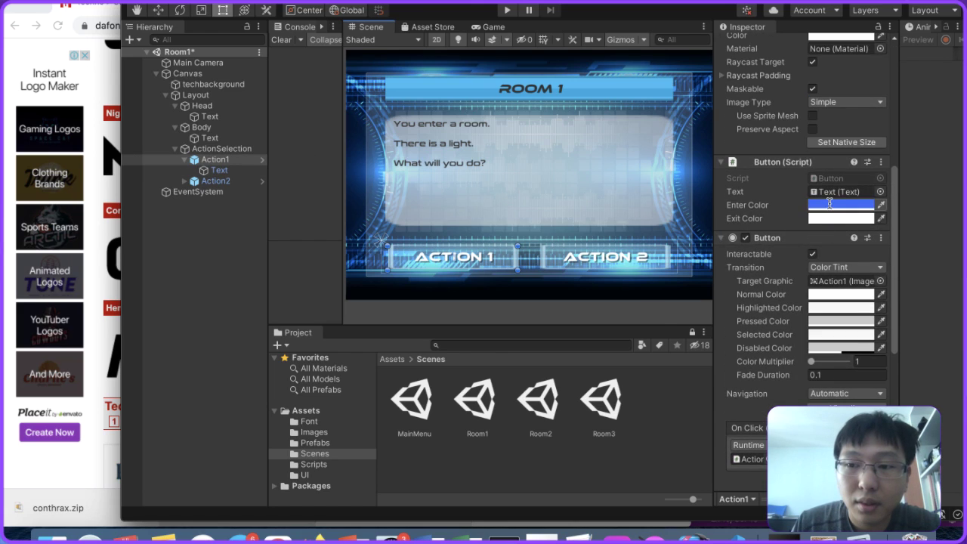
left_click(830, 205)
left_click_drag(844, 355, 825, 324)
left_click_drag(907, 299, 930, 266)
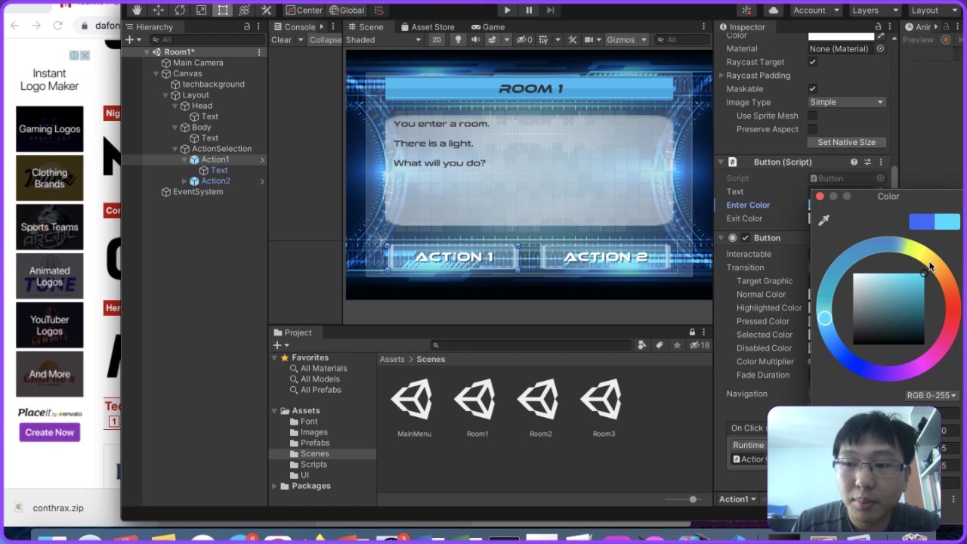
left_click(654, 136)
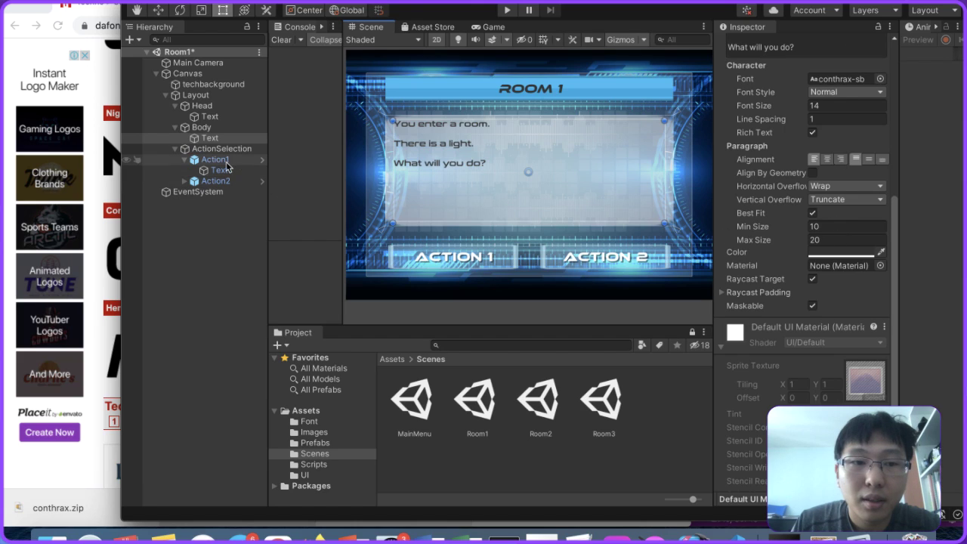
Step: Apply all Action1 prefab overrides, then playtest Room 1 and stop
left_click(420, 249)
scroll(809, 89, "up", 5)
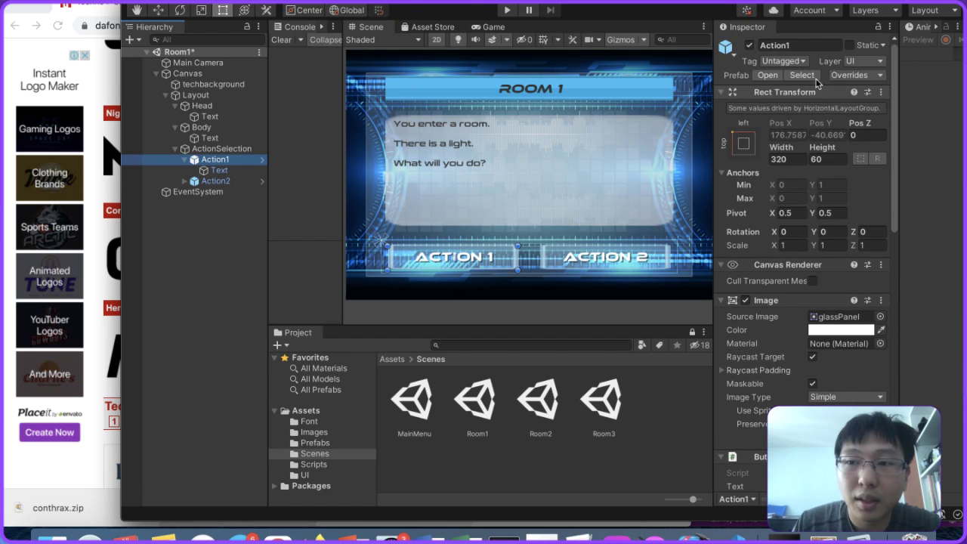
left_click(855, 75)
left_click(906, 181)
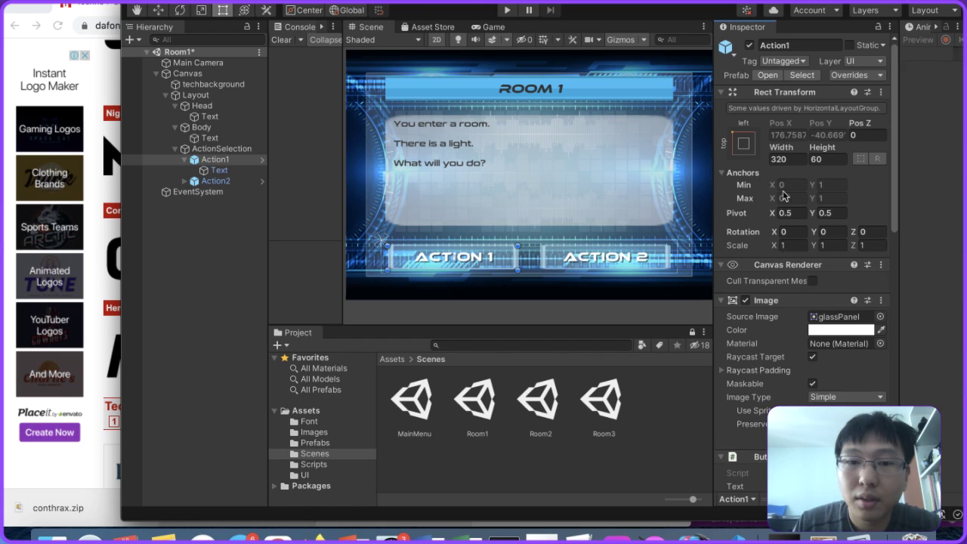
left_click(506, 10)
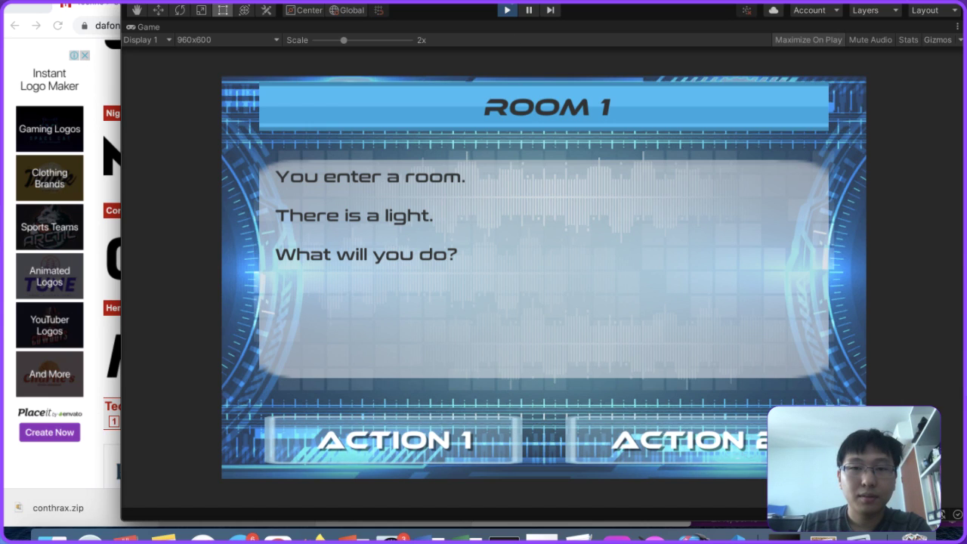
left_click(508, 7)
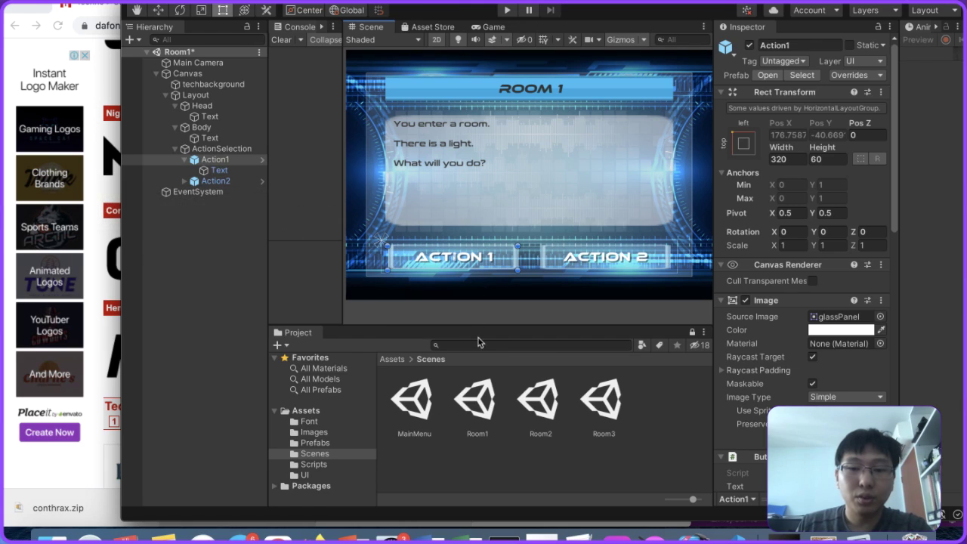
Step: Save Room1's changes, open MainMenu, and duplicate it as a new scene named Lose
double_click(425, 412)
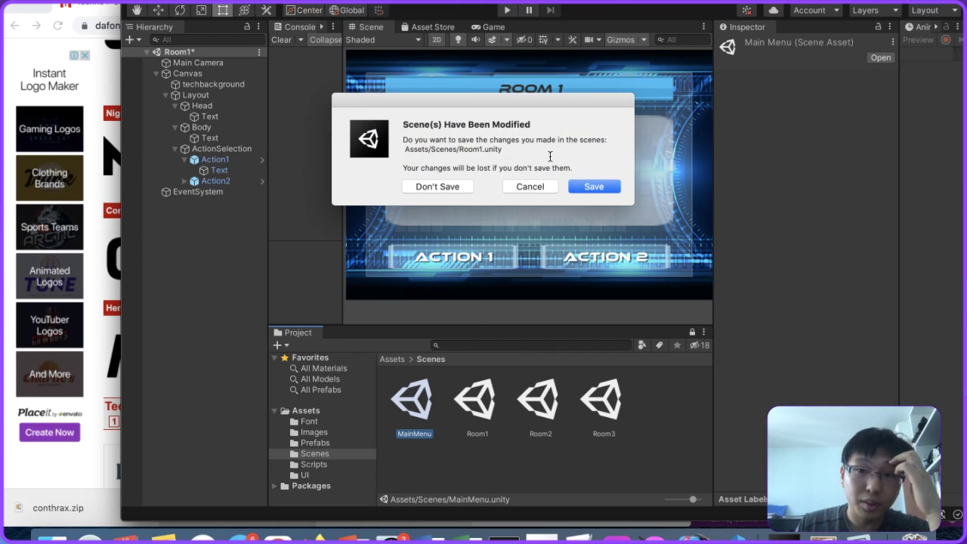
left_click(608, 190)
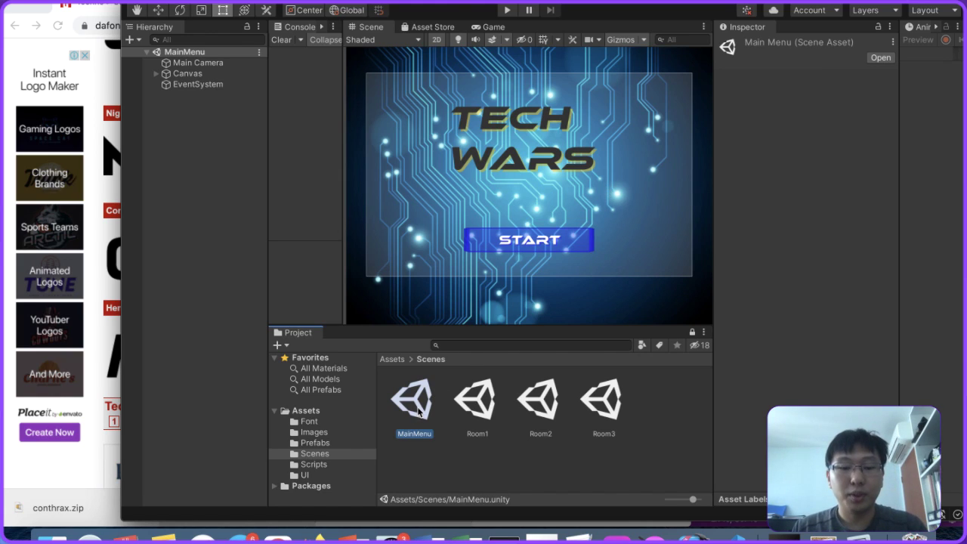
key("super+d")
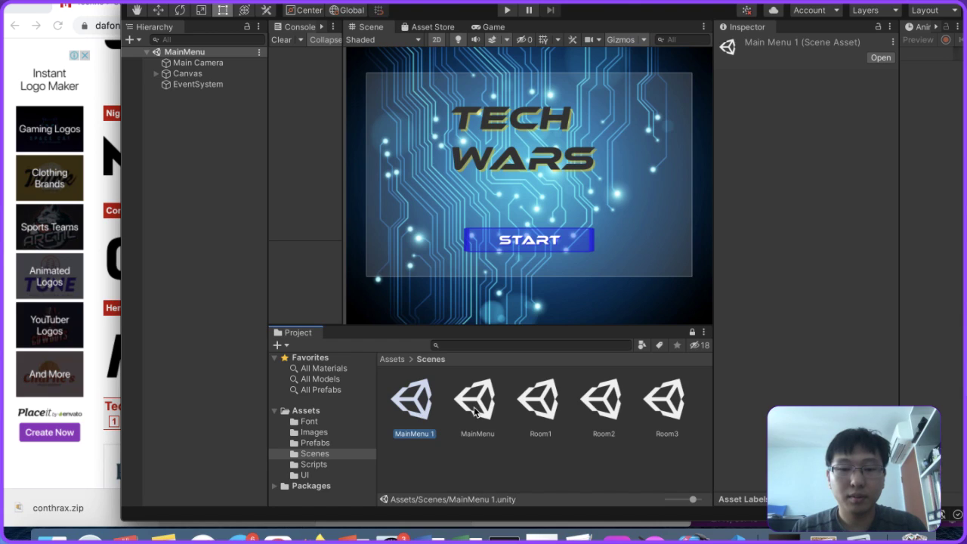
left_click(414, 434)
type("Lose")
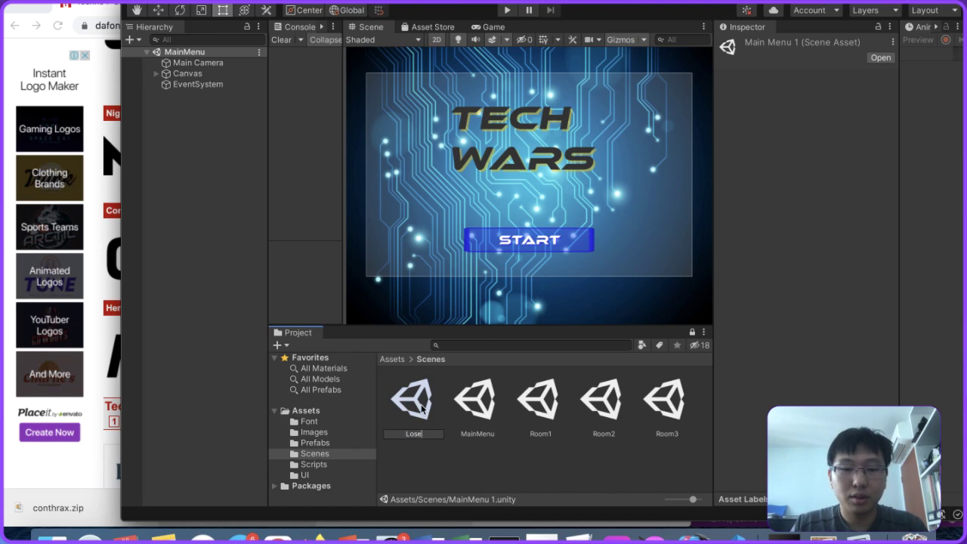
key("Return")
left_click(422, 408)
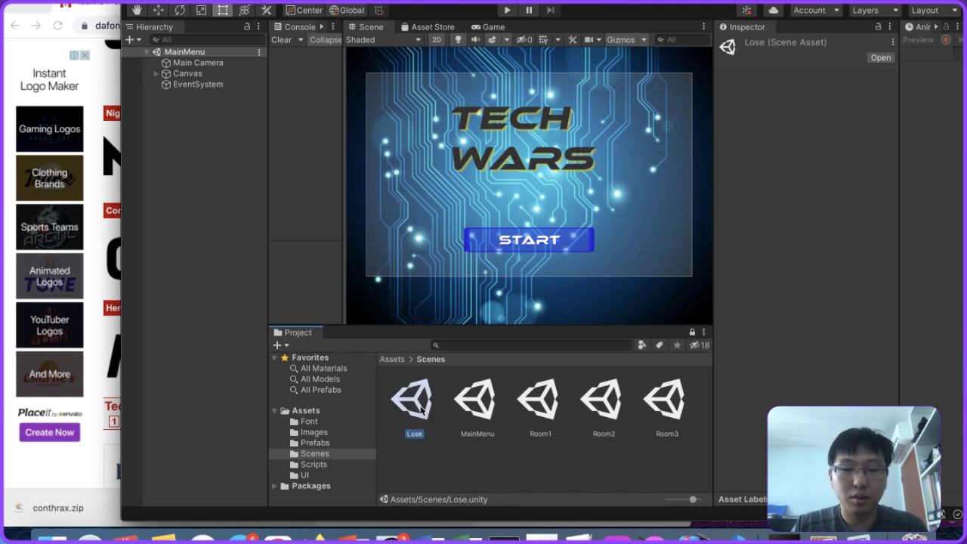
Step: Expand the Lose scene's Canvas and Layout and select the title Text object
left_click(207, 75)
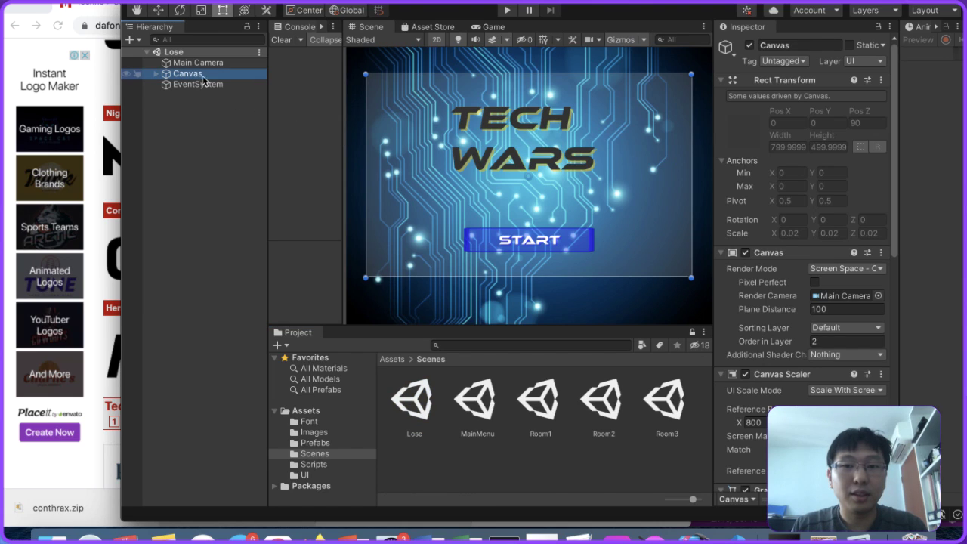
left_click(198, 84)
left_click(162, 75)
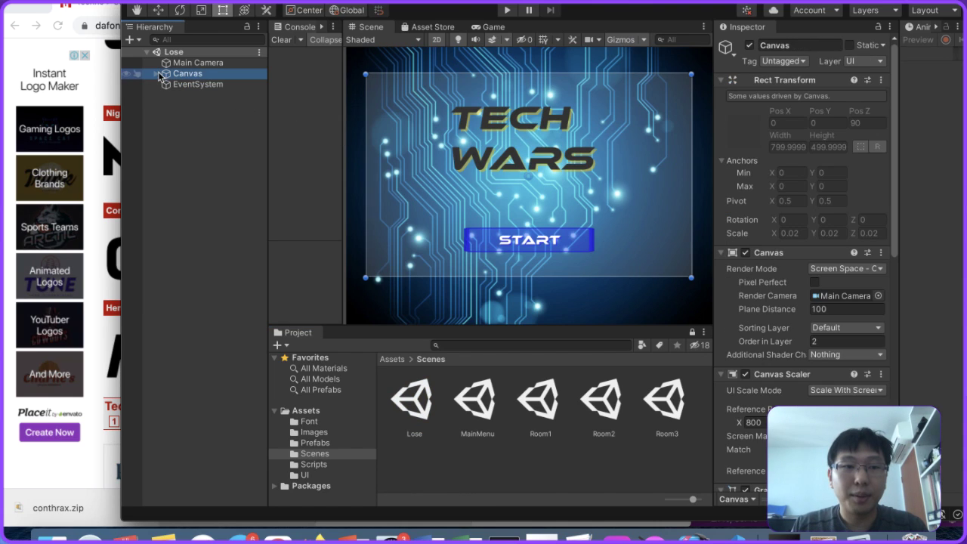
left_click(158, 74)
left_click(194, 106)
left_click(195, 94)
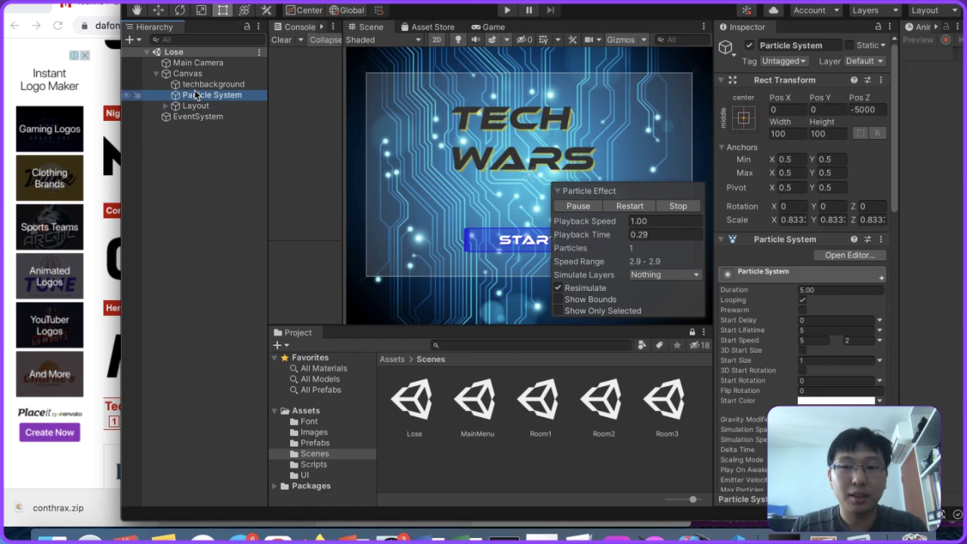
left_click(198, 85)
left_click(198, 95)
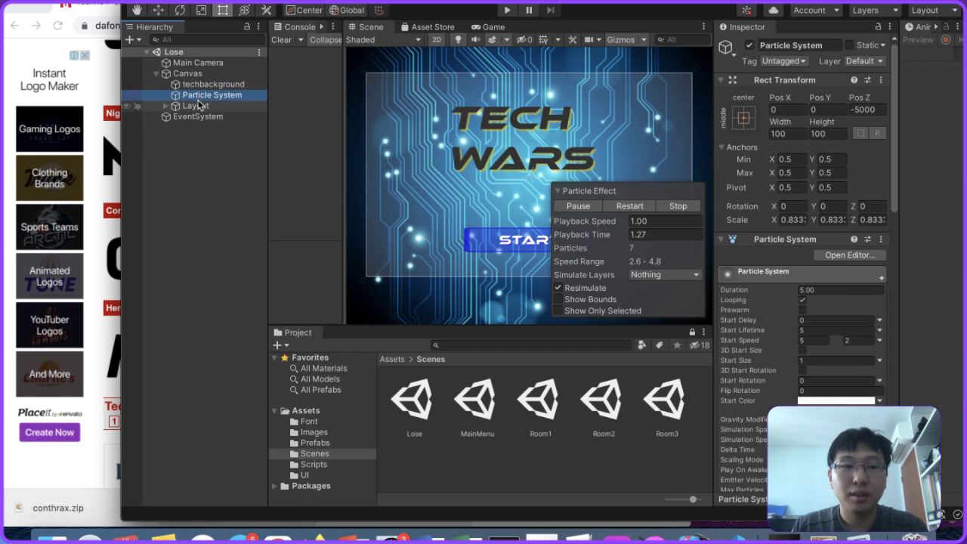
left_click(165, 106)
left_click(197, 116)
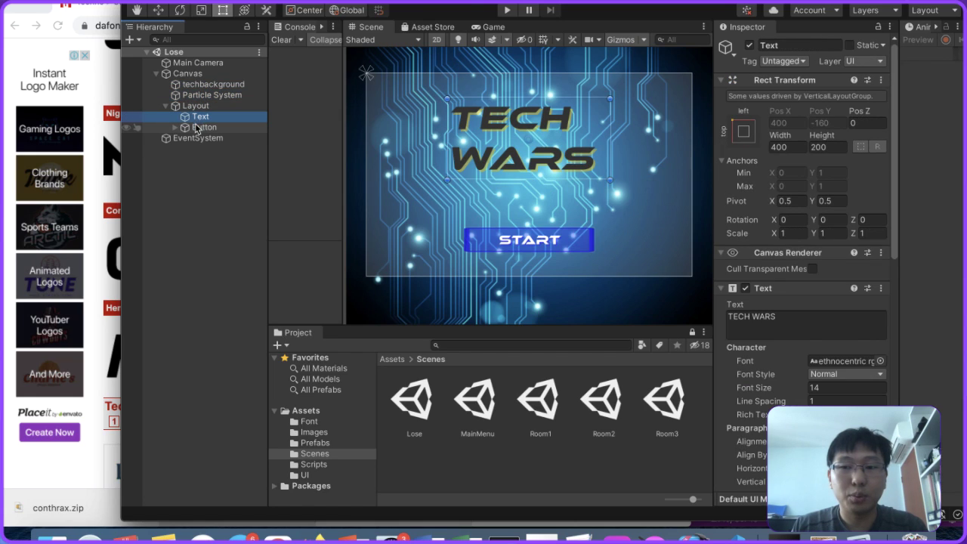
Step: Replace the title text TECH WARS with YOU LOSE!
left_click(734, 315)
type("YOU LOSE!")
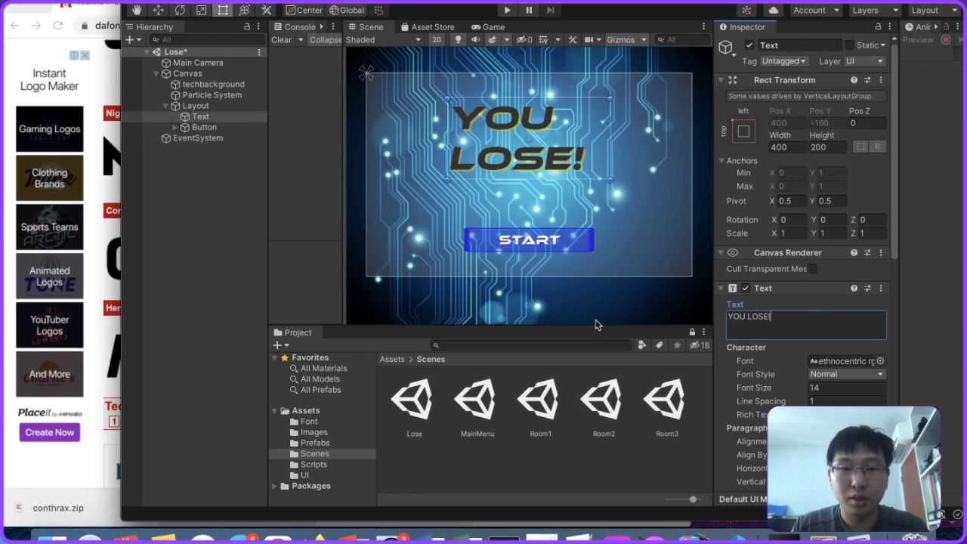
left_click(816, 441)
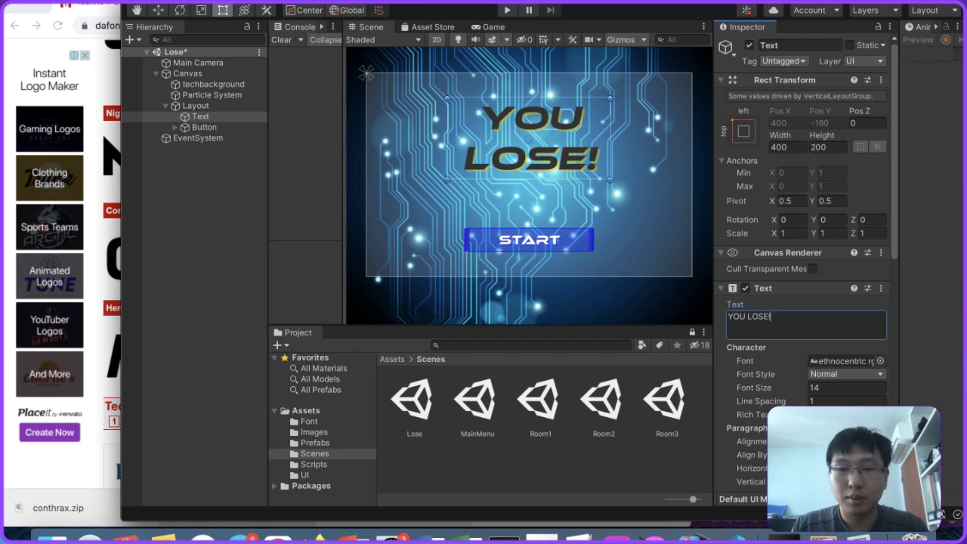
Step: Change the button label from START to MAIN MENU
left_click(217, 127)
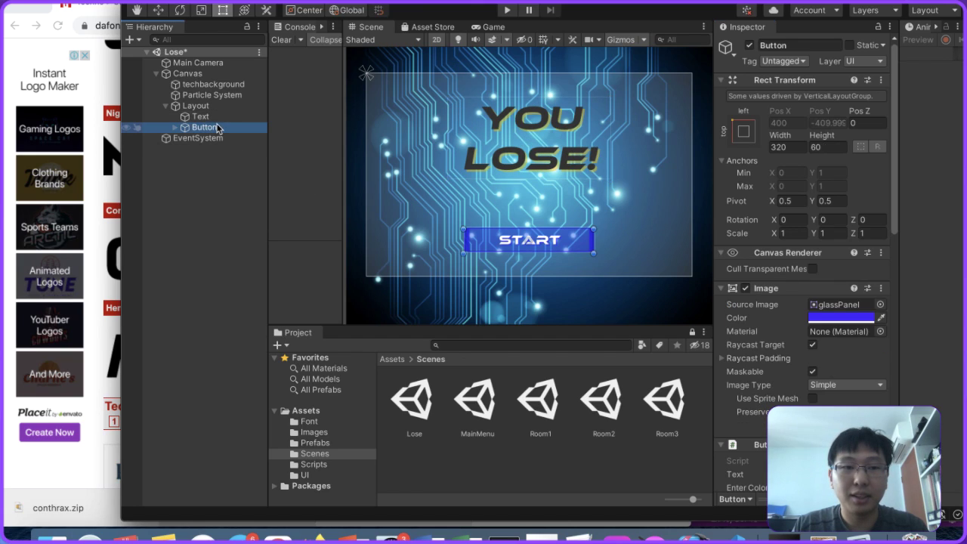
left_click(174, 128)
left_click(208, 137)
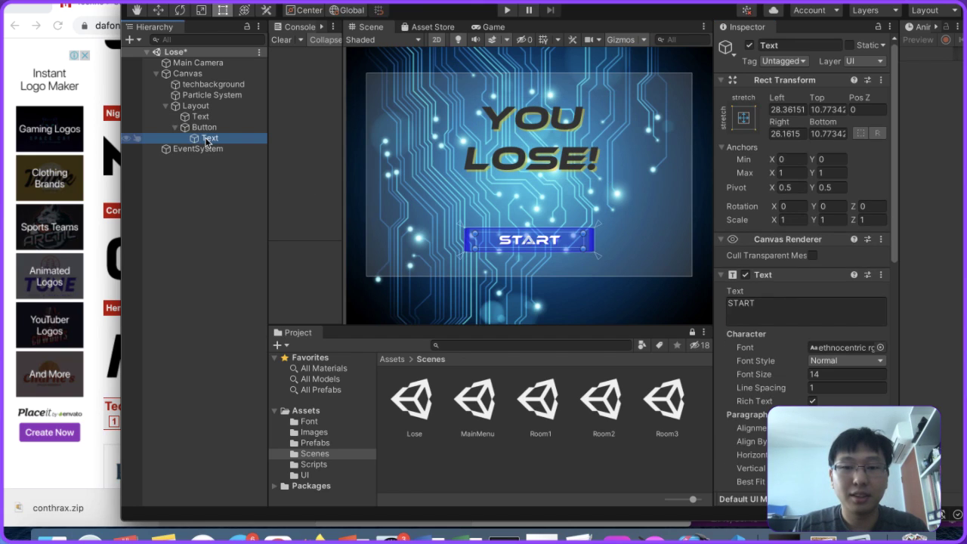
left_click(783, 302)
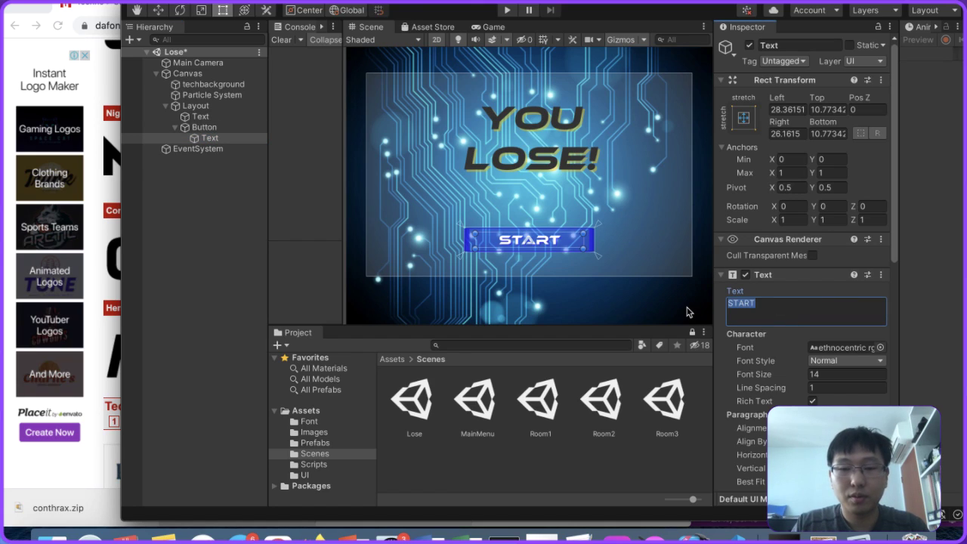
type("RESTAR")
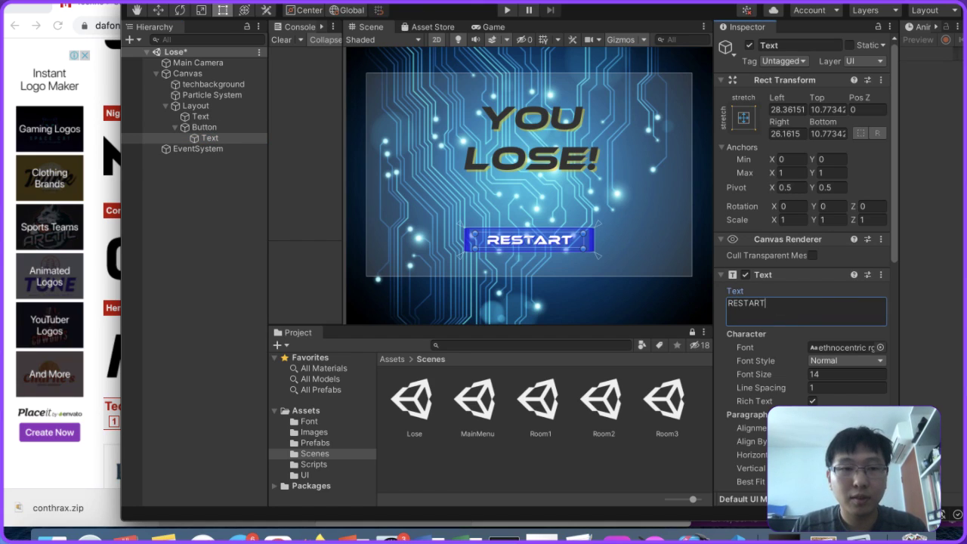
left_click(211, 138)
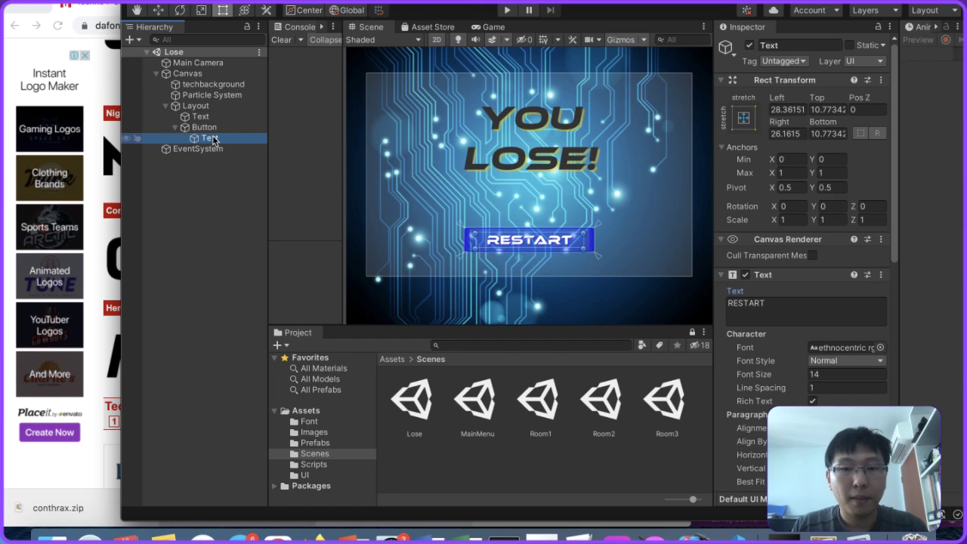
left_click(786, 303)
type("MA")
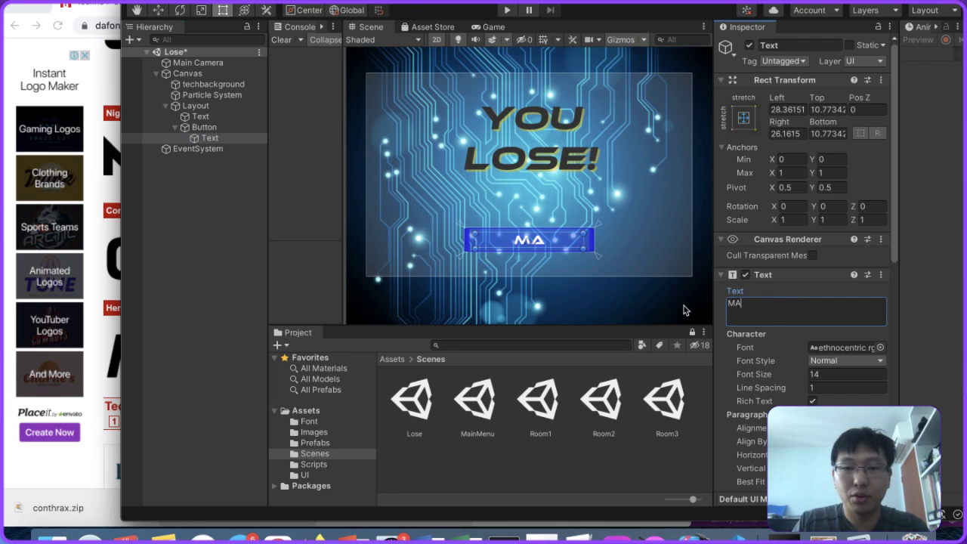
type("IN MENU")
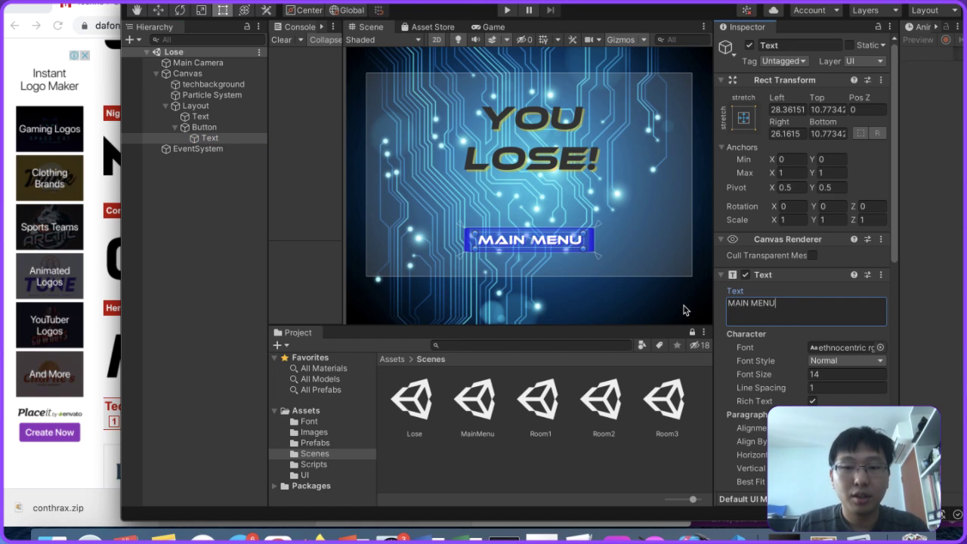
Step: Check the Button's On Click setup and save the Lose scene
left_click(207, 127)
left_click(212, 138)
left_click(204, 127)
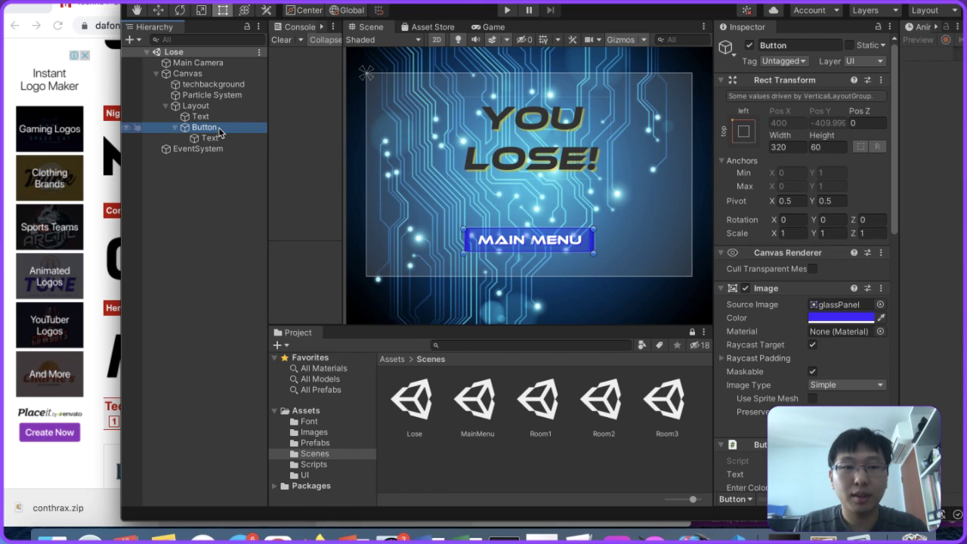
scroll(800, 302, "down", 10)
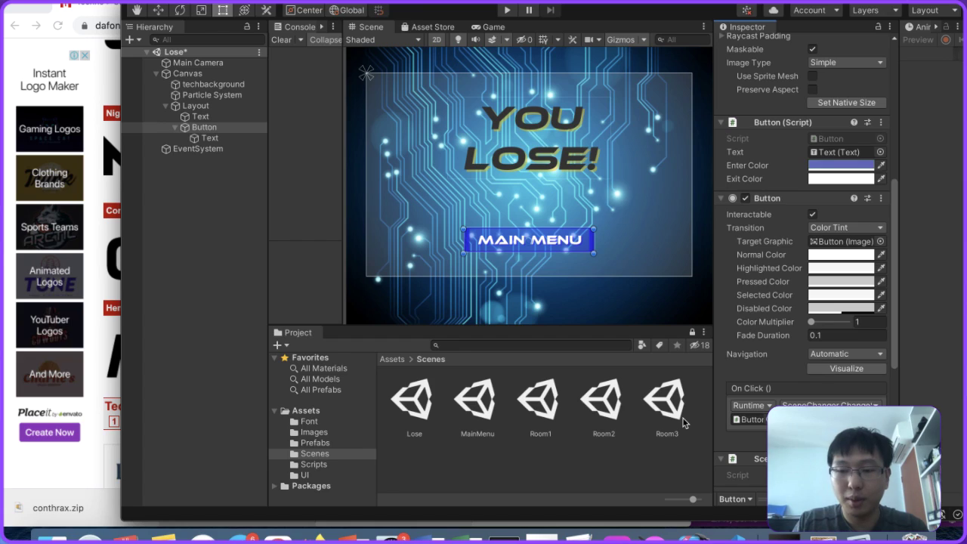
left_click(221, 127)
key("super+s")
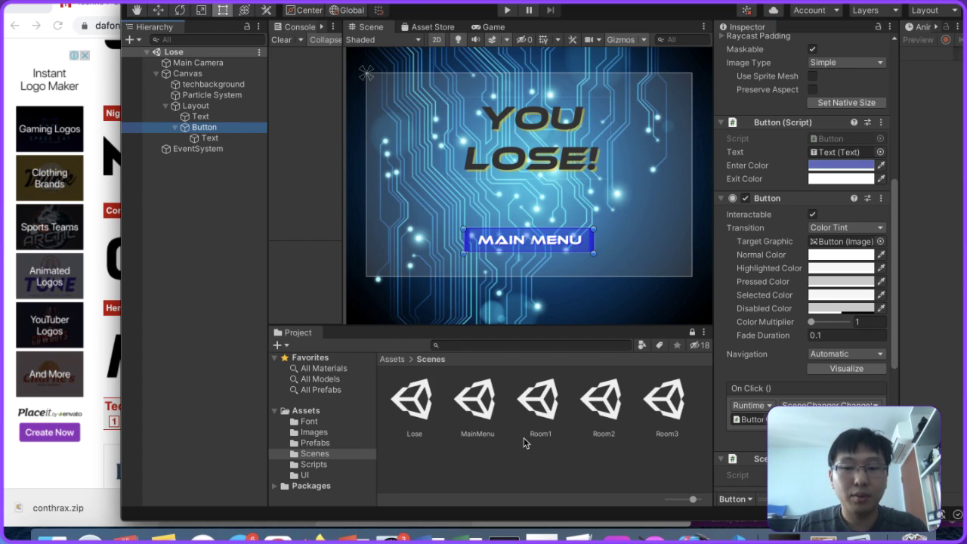
left_click(412, 400)
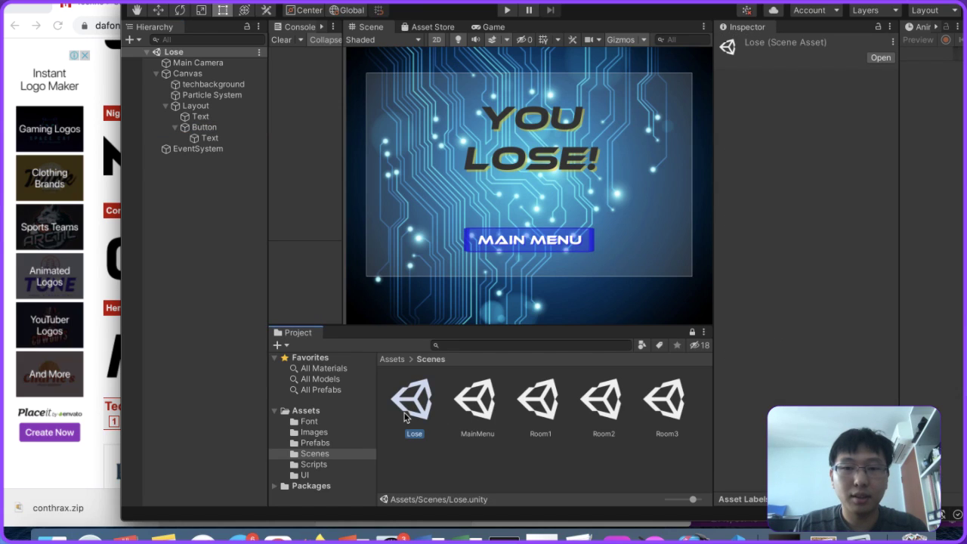
Step: Duplicate the Lose scene and open the copy as the Win scene
key("super+d")
scroll(477, 421, "down", 1)
scroll(423, 408, "up", 1)
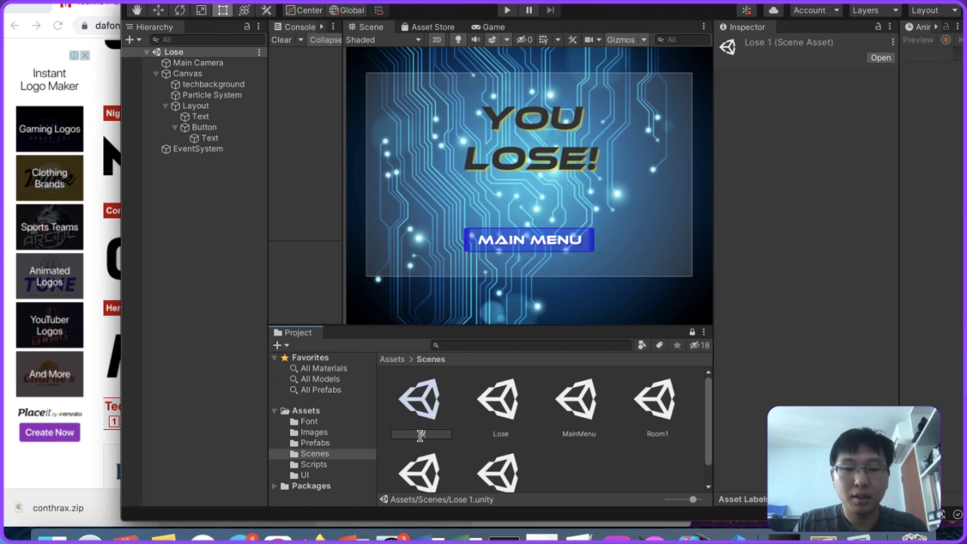
double_click(499, 452)
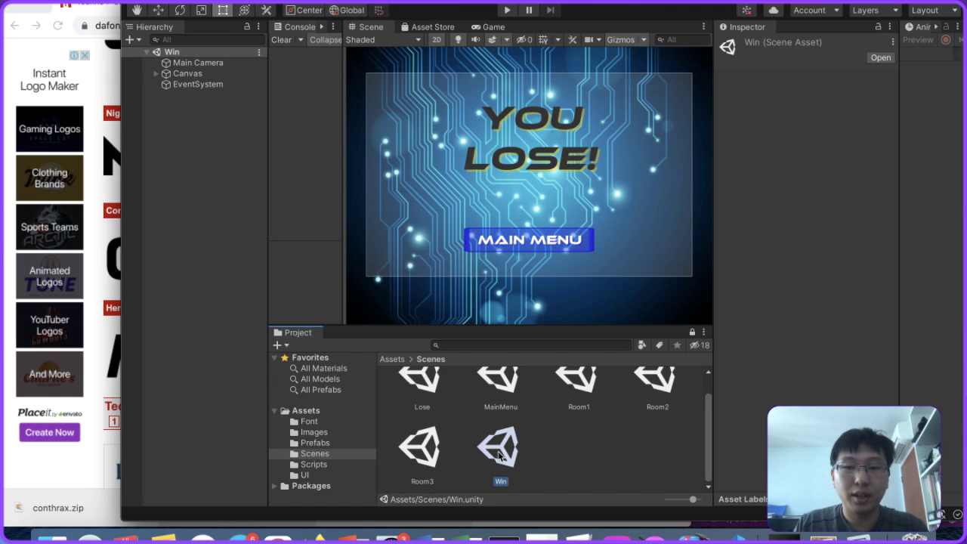
Step: Change the Win scene's title text from YOU LOSE! to YOU WIN!
left_click(157, 75)
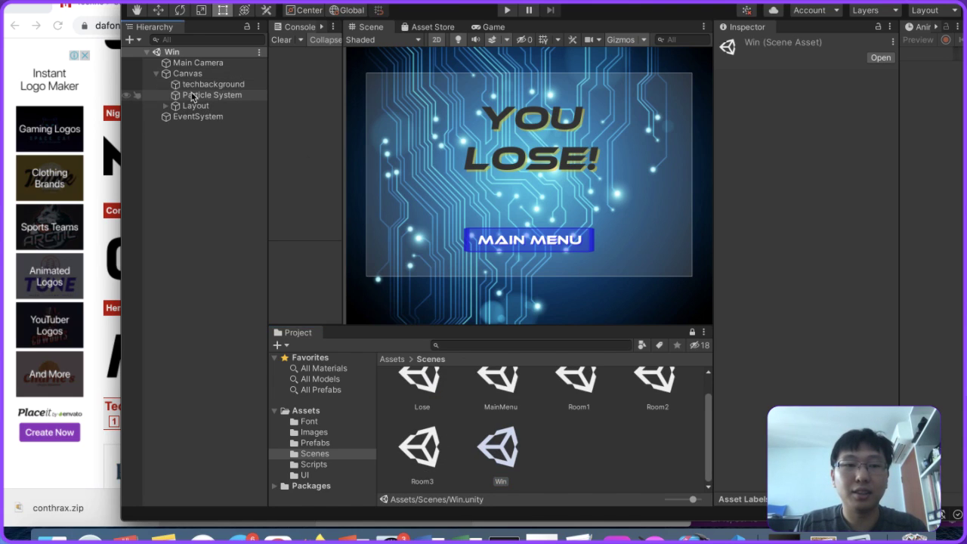
left_click(195, 106)
left_click(212, 85)
left_click(204, 96)
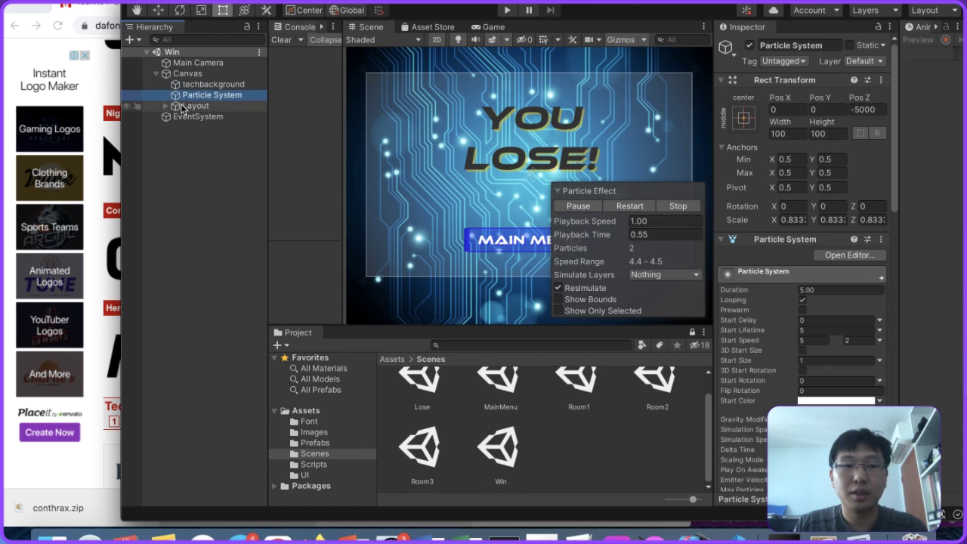
left_click(195, 106)
left_click(166, 106)
left_click(185, 117)
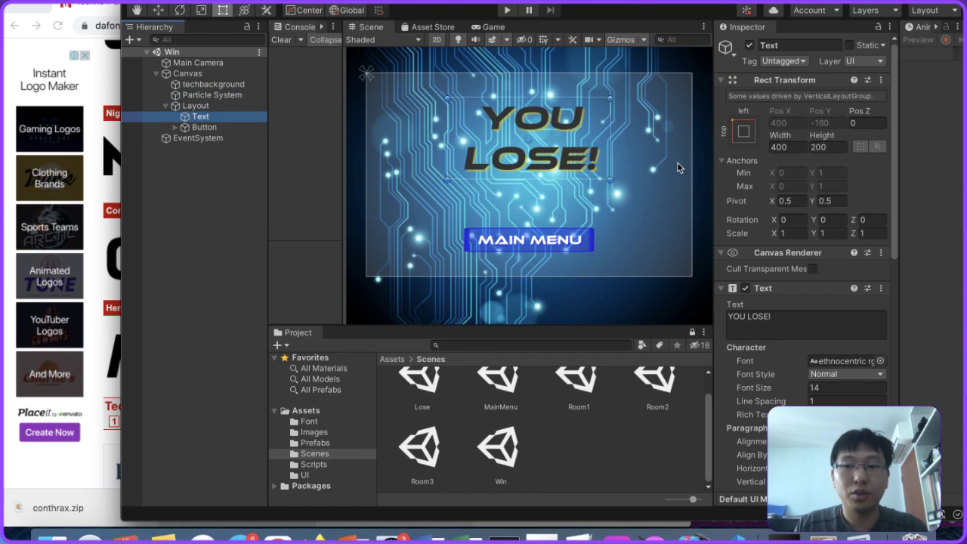
left_click(795, 323)
type("YOU WIN!")
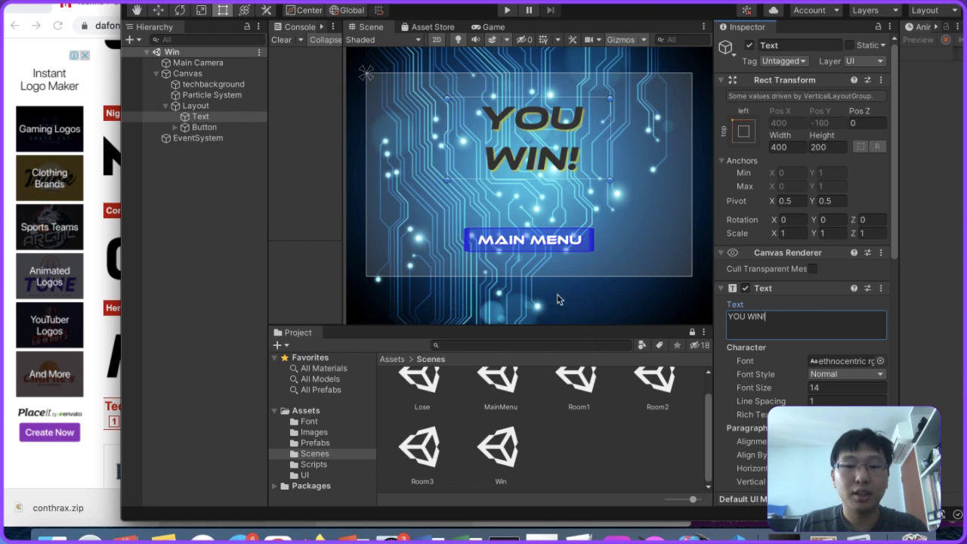
left_click(308, 173)
Step: Confirm the Win button's On Click ChangeScene argument is MainMenu
left_click(204, 127)
scroll(793, 291, "down", 10)
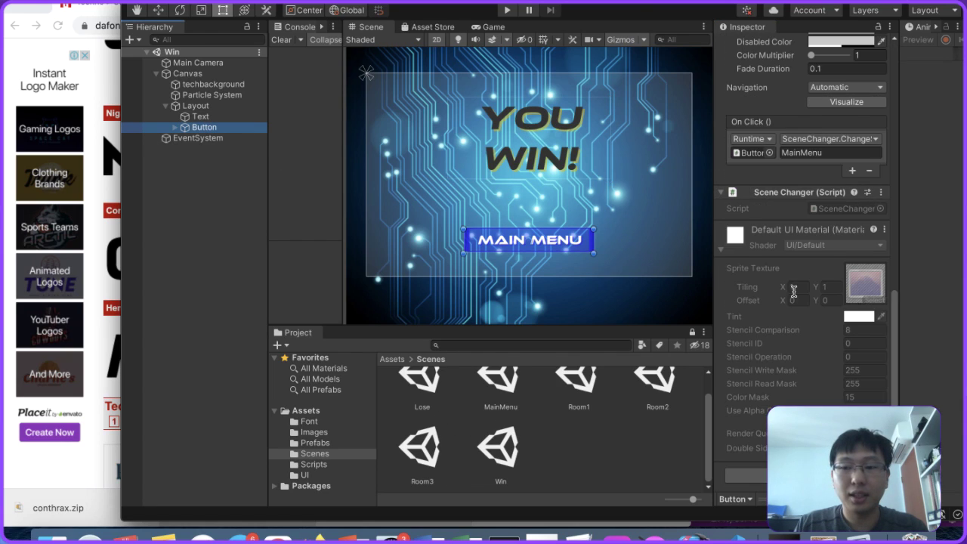
scroll(513, 213, "down", 1)
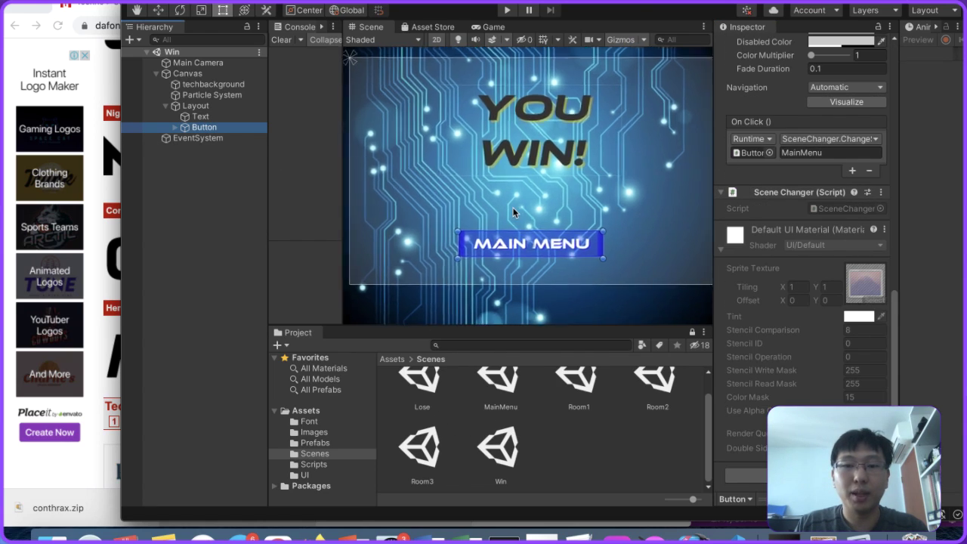
scroll(512, 212, "down", 3)
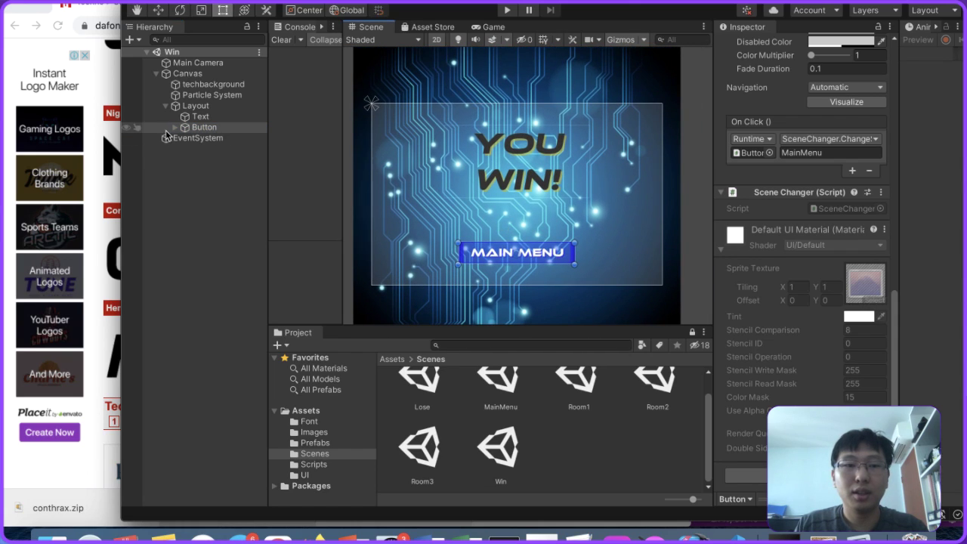
left_click(489, 386)
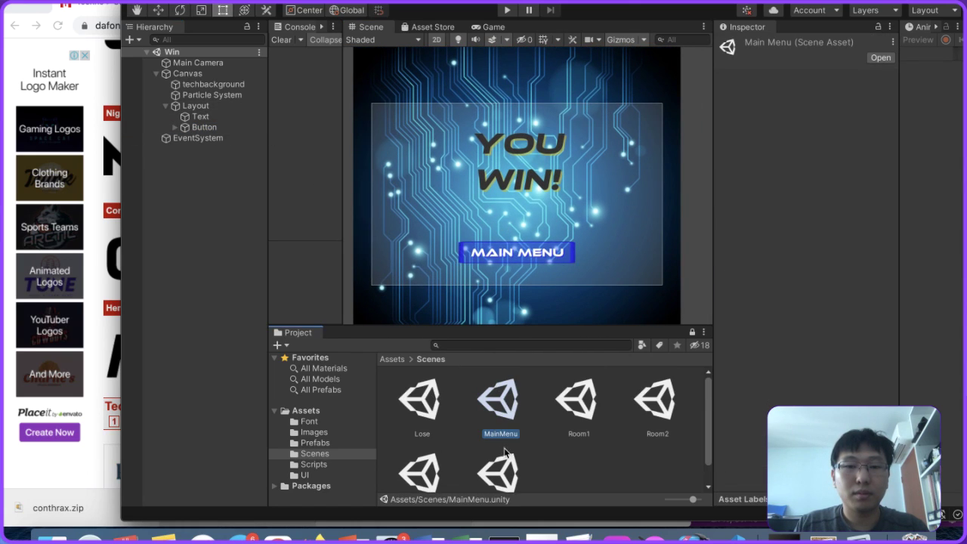
left_click(502, 485)
Step: Open MainMenu and inspect the START button's On Click setup
double_click(505, 374)
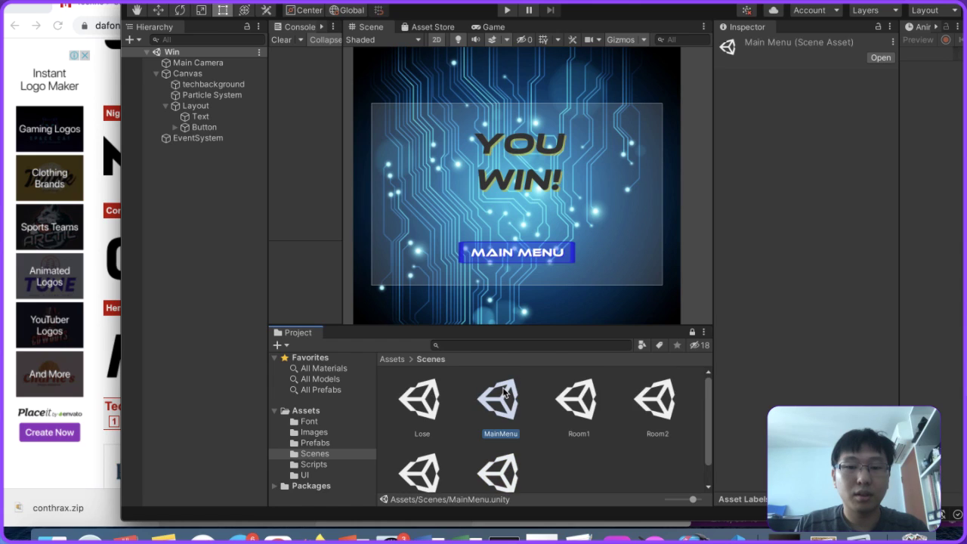
left_click(156, 73)
left_click(182, 117)
left_click(190, 106)
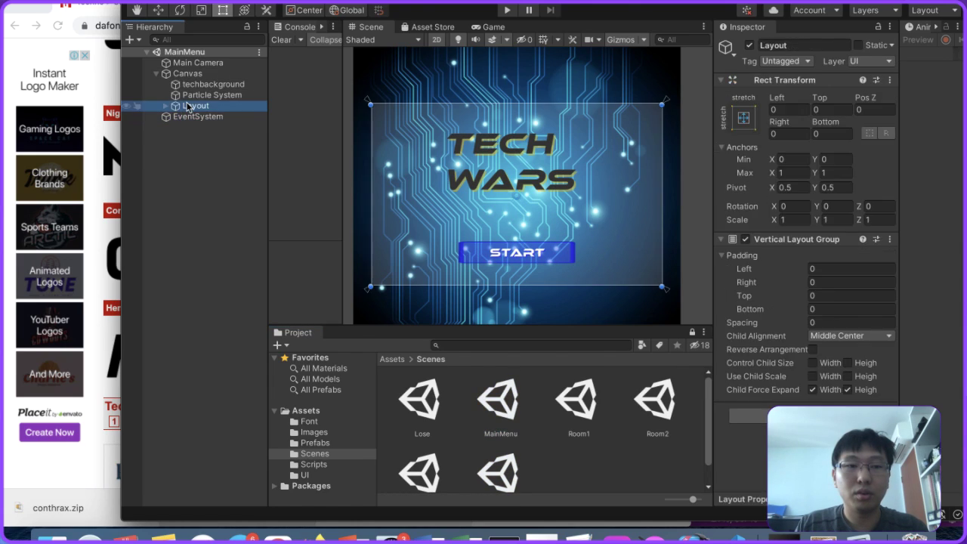
left_click(165, 105)
left_click(190, 128)
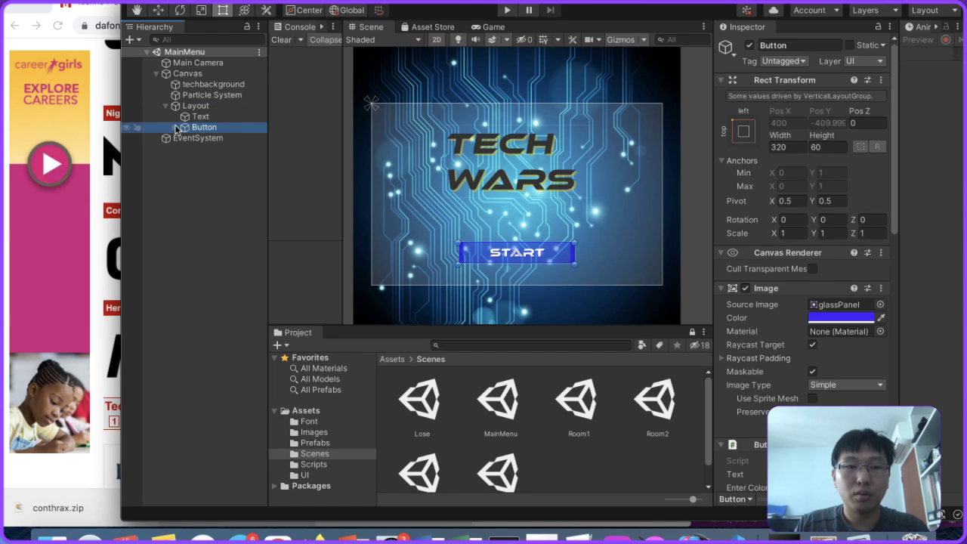
left_click(175, 128)
left_click(203, 138)
left_click(206, 127)
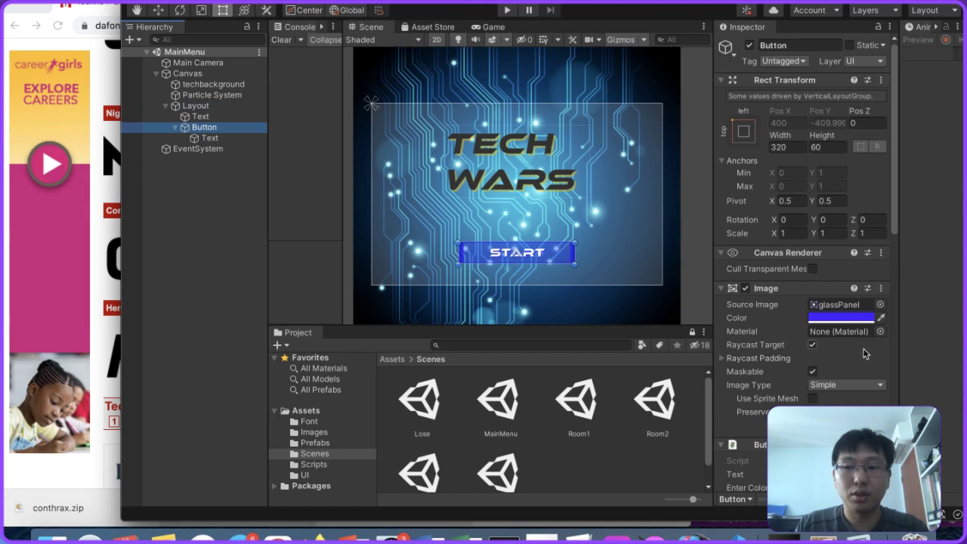
scroll(865, 353, "down", 10)
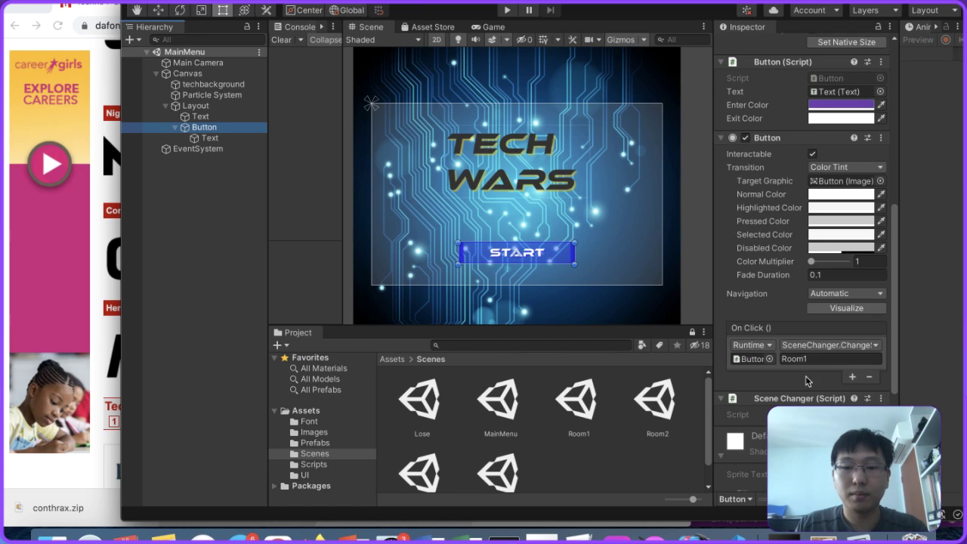
Step: Open Room1 and expand Canvas > Layout > ActionSelection to select Action2
double_click(583, 423)
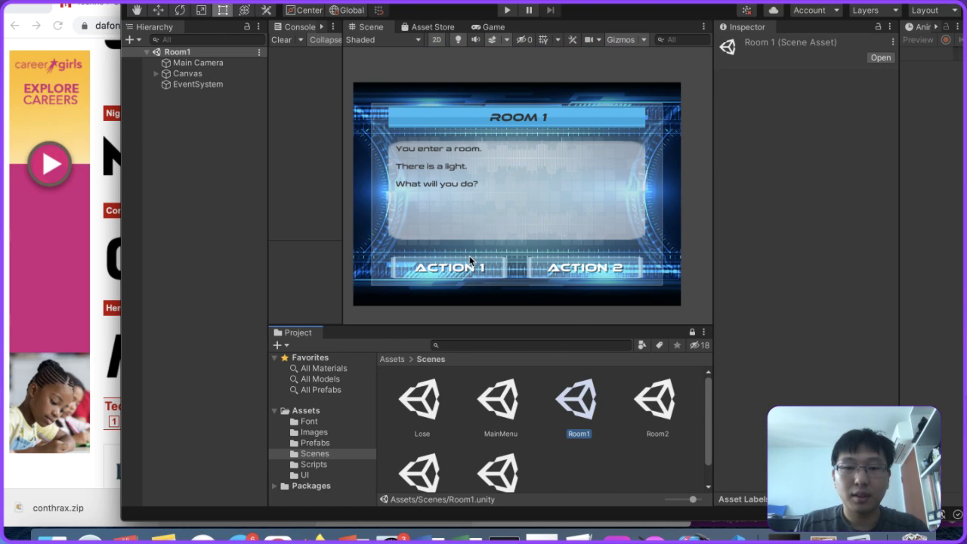
left_click(155, 73)
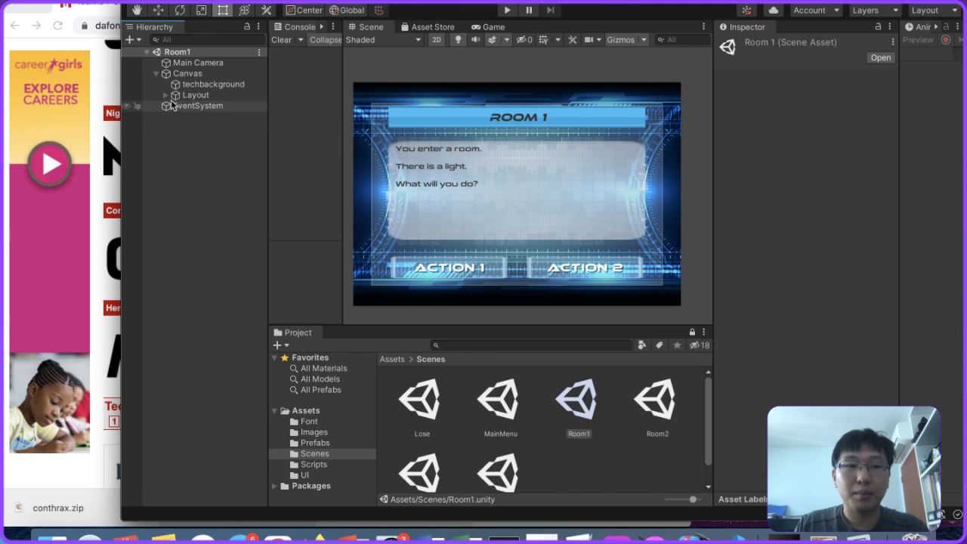
left_click(165, 95)
left_click(197, 128)
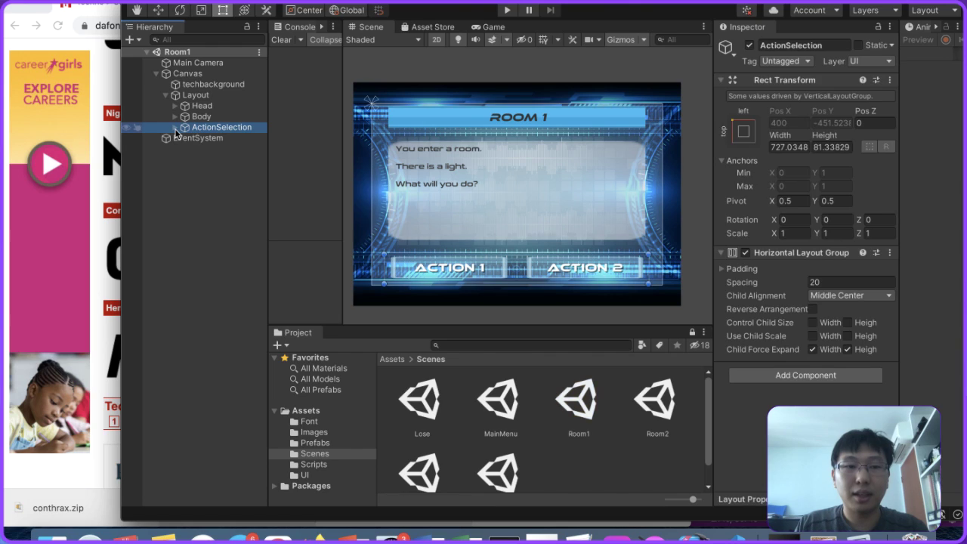
left_click(176, 128)
left_click(204, 138)
scroll(771, 359, "down", 5)
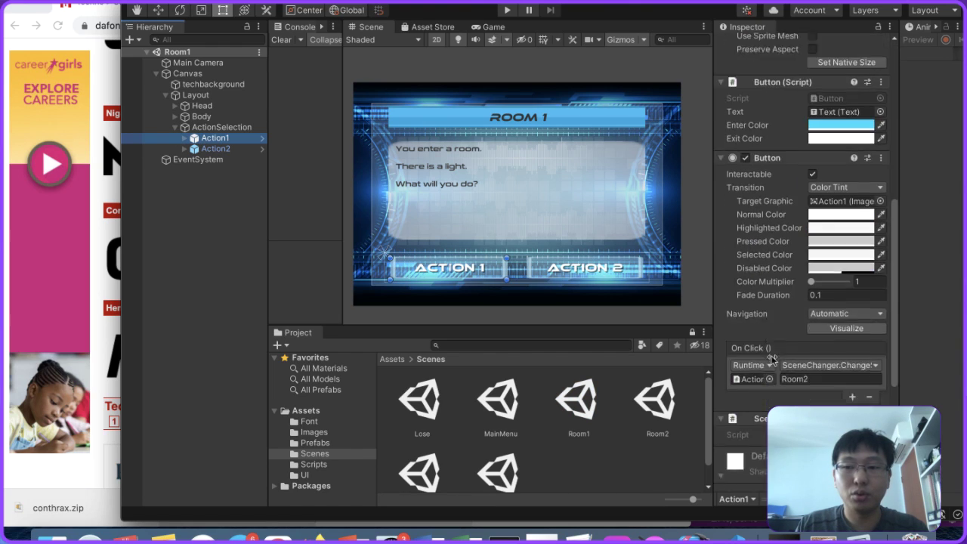
scroll(771, 359, "down", 4)
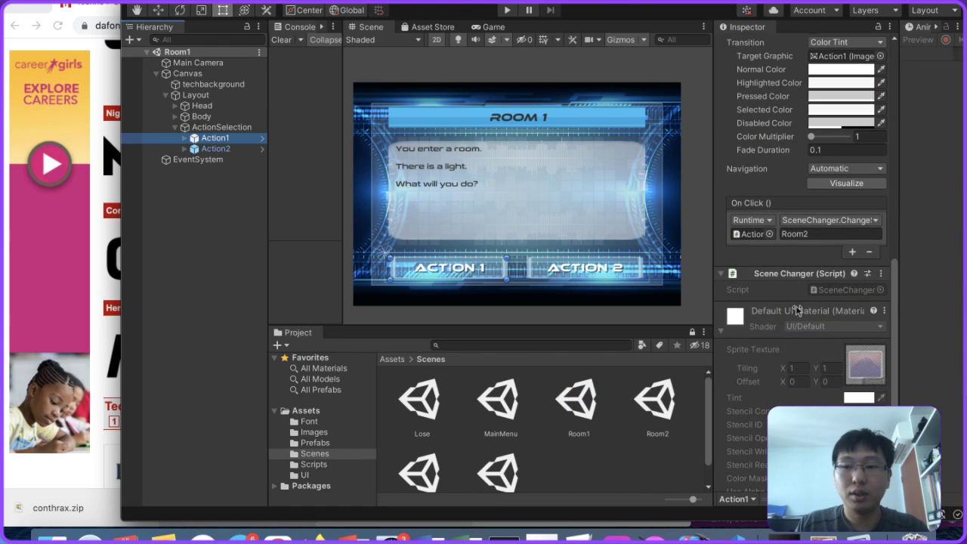
left_click(217, 149)
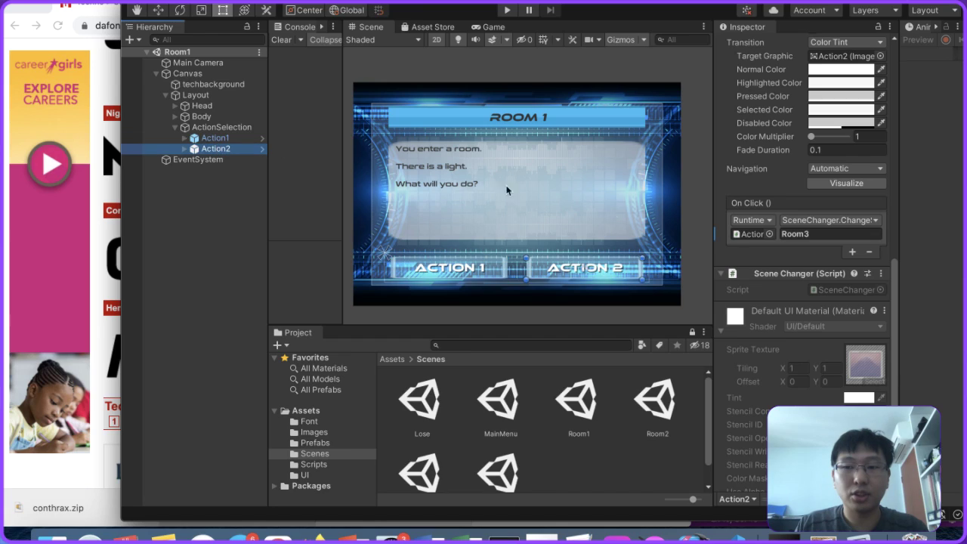
Step: Change Action2's On Click target scene from Room3 to Lose and save Room1
left_click(807, 239)
left_click_drag(816, 240, 774, 233)
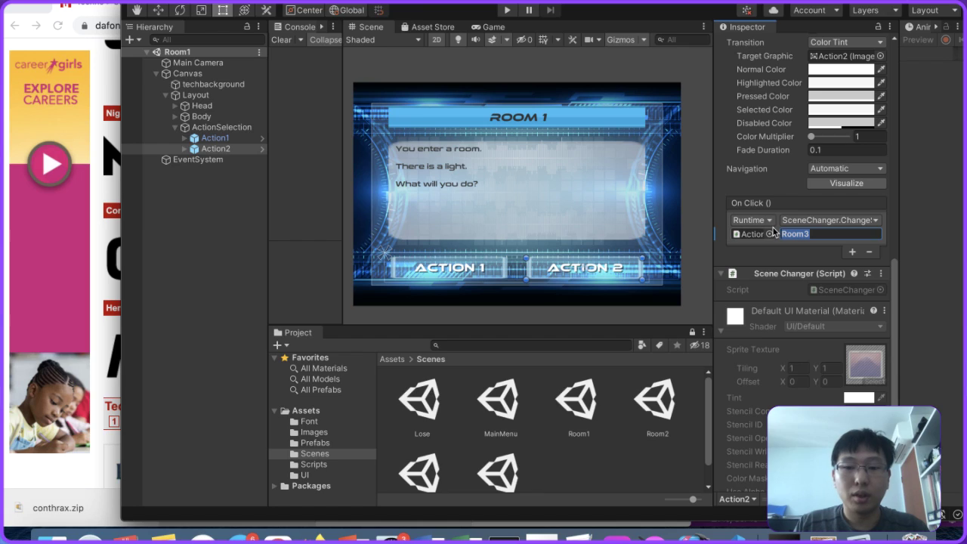
type("Lose")
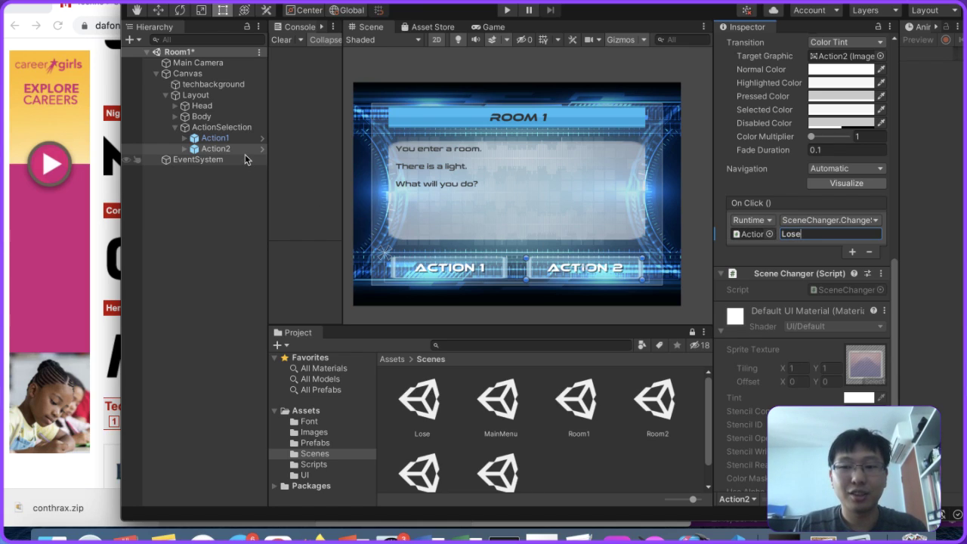
left_click(215, 150)
key("super+s")
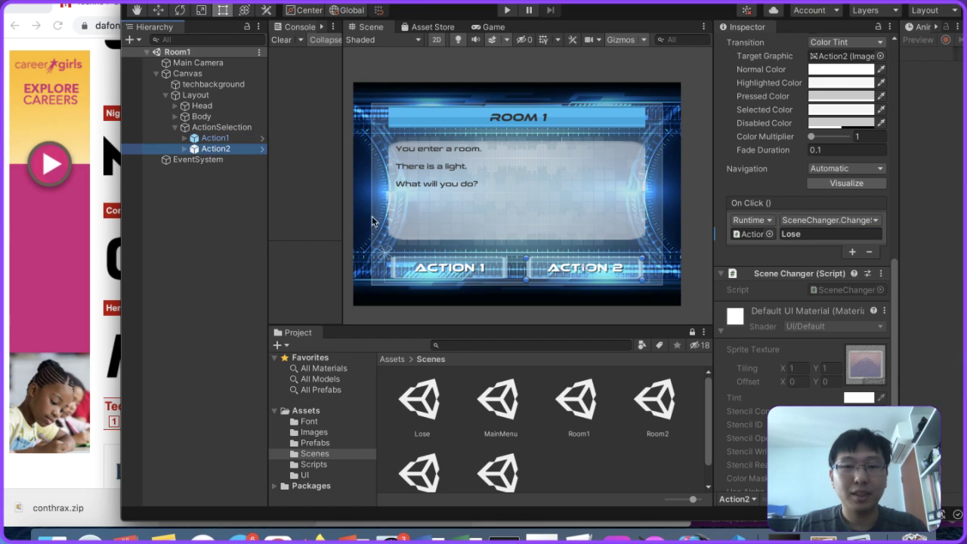
Step: Open Room2 and change its heading text from ROOM 1 to ROOM 2
double_click(655, 400)
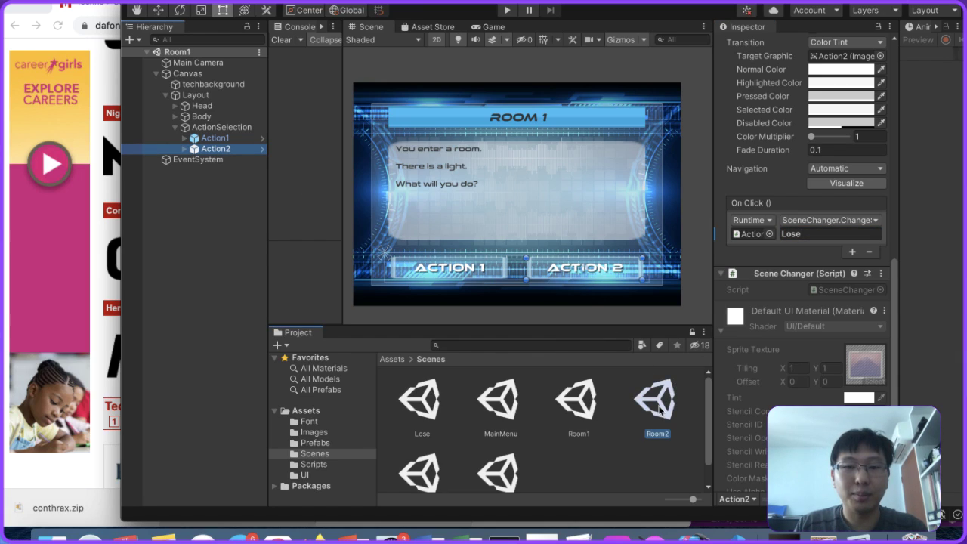
left_click(434, 117)
left_click(531, 115)
left_click(530, 115)
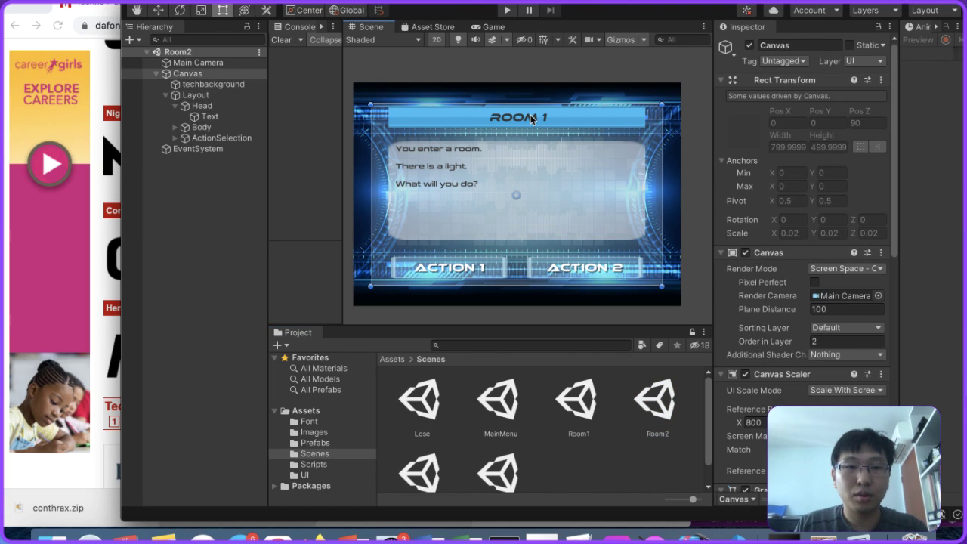
left_click(191, 118)
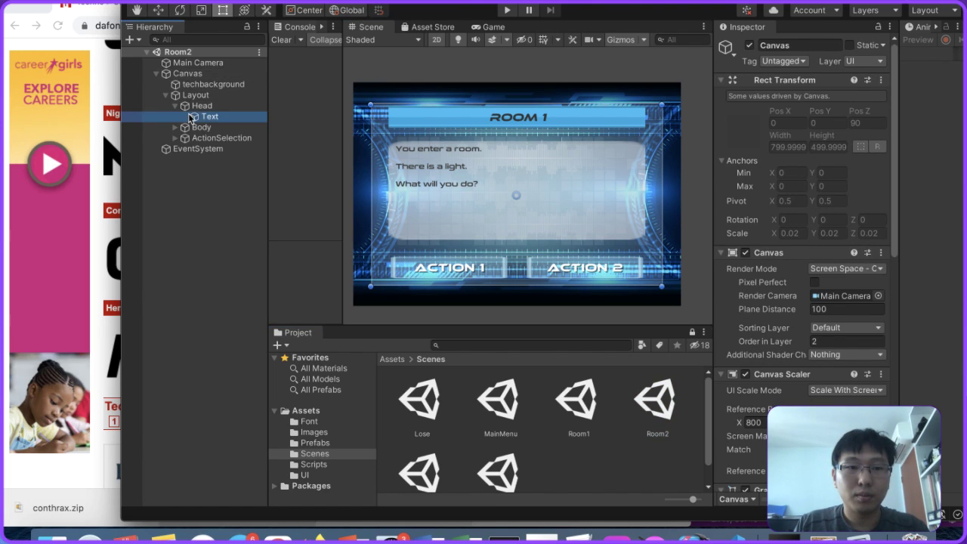
left_click(771, 303)
key("BackSpace")
type("2")
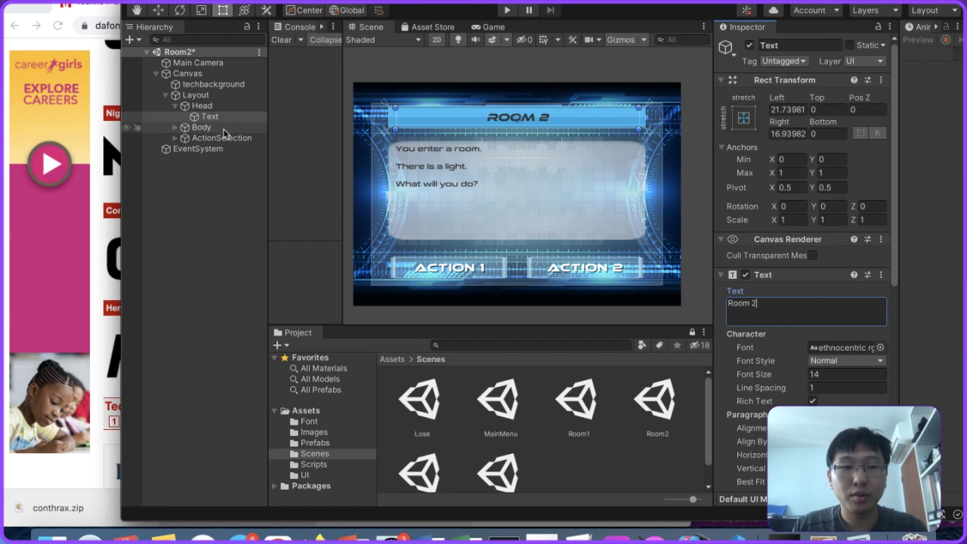
Step: Replace the Body text with 'You walk towards the light. / The light engulfs you. / What do you do'
left_click(175, 127)
left_click(198, 127)
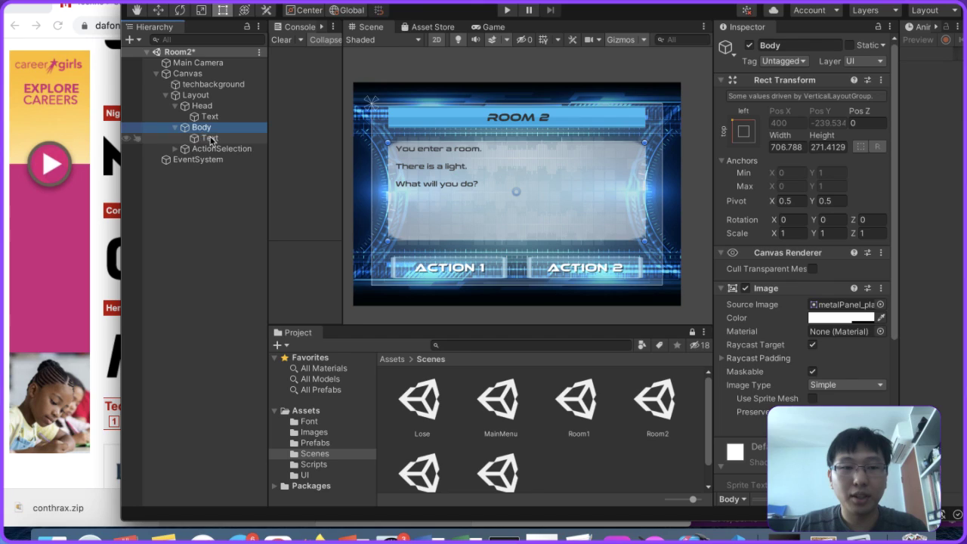
left_click(210, 138)
left_click(786, 321)
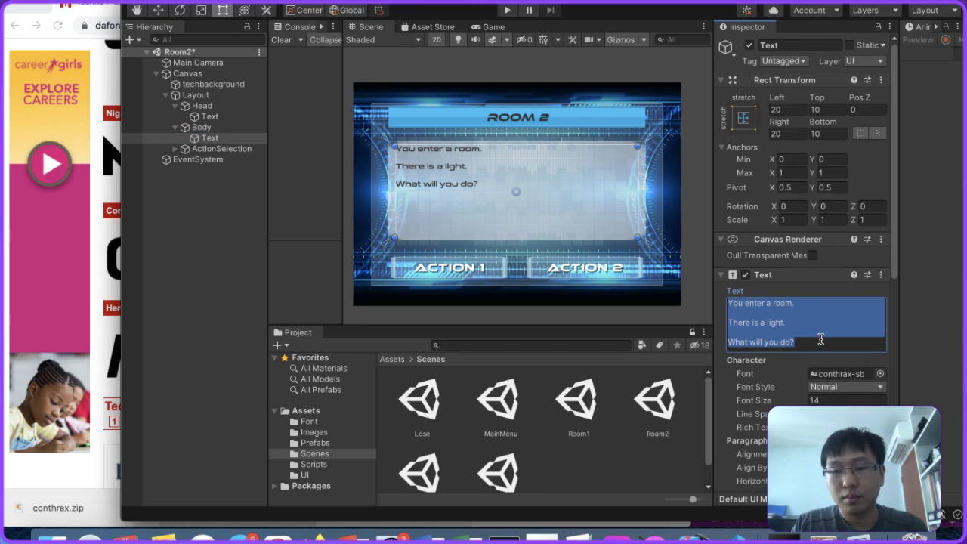
type("You walk towa")
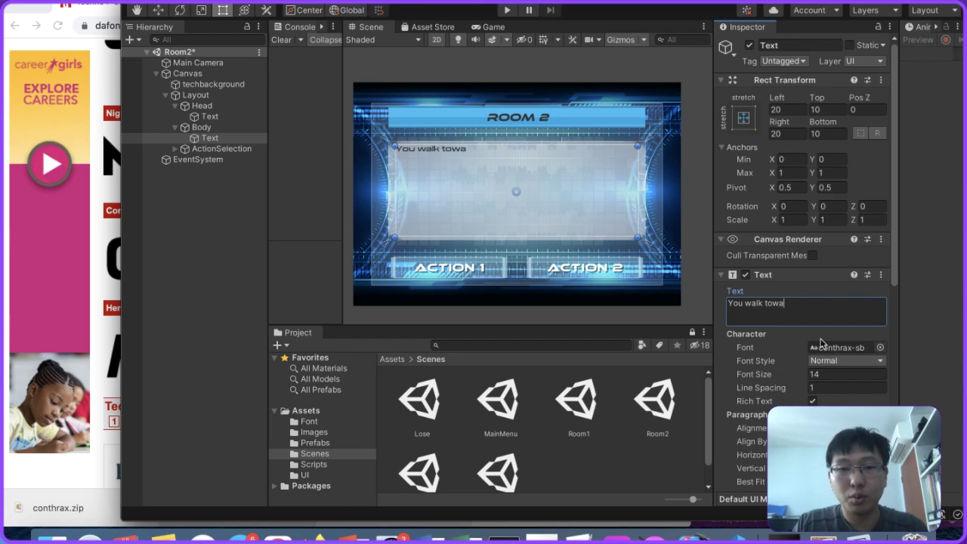
type("rds the light.")
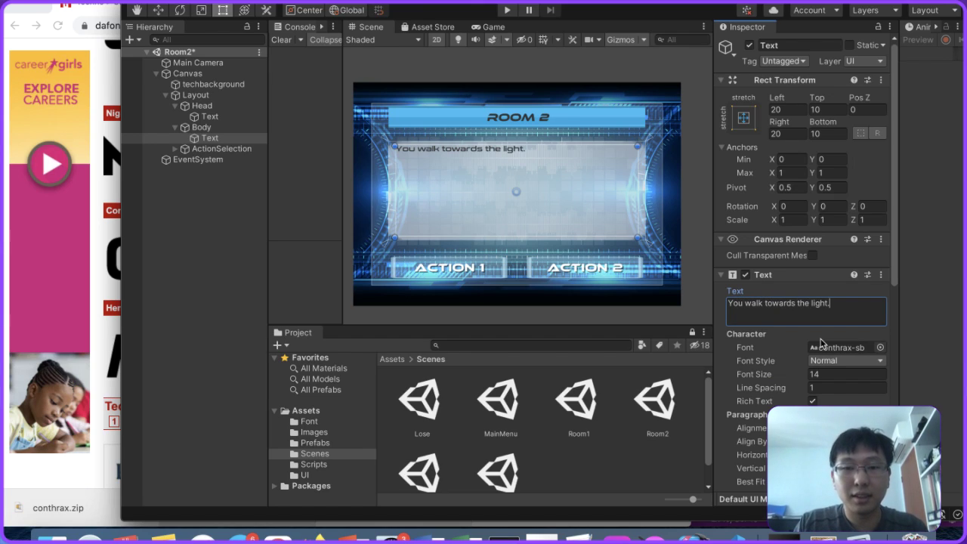
key("Return")
type("The light engu")
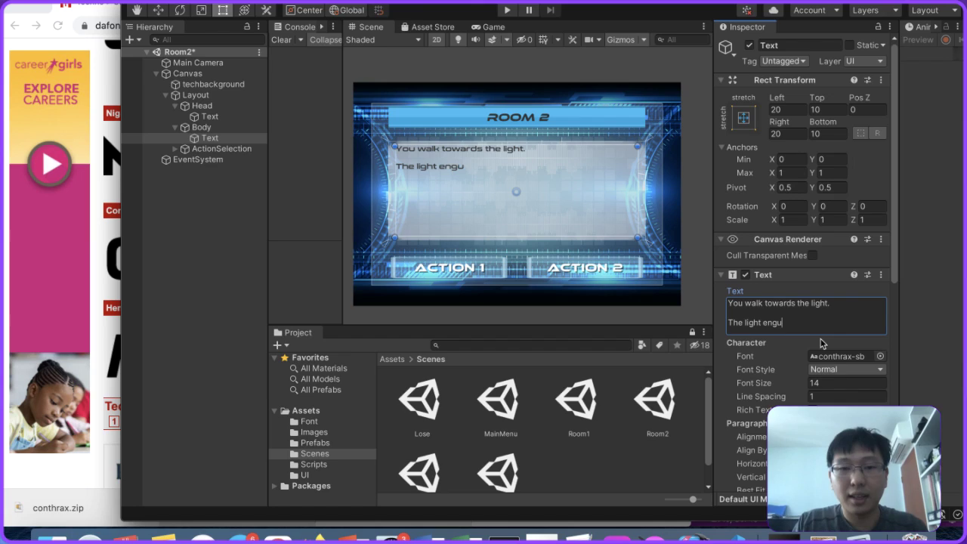
type("lfs you.")
key("Return")
type("Whea")
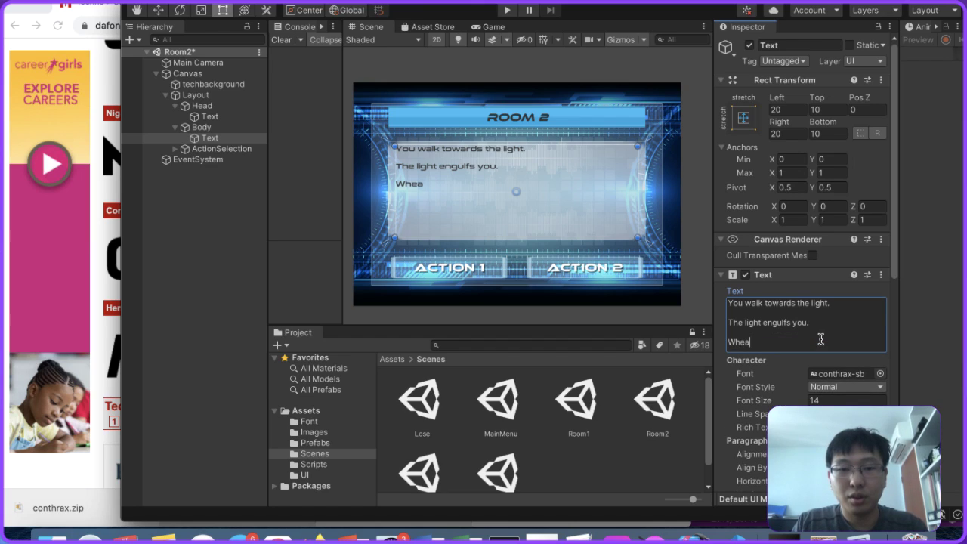
key("BackSpace")
type("t do you do?")
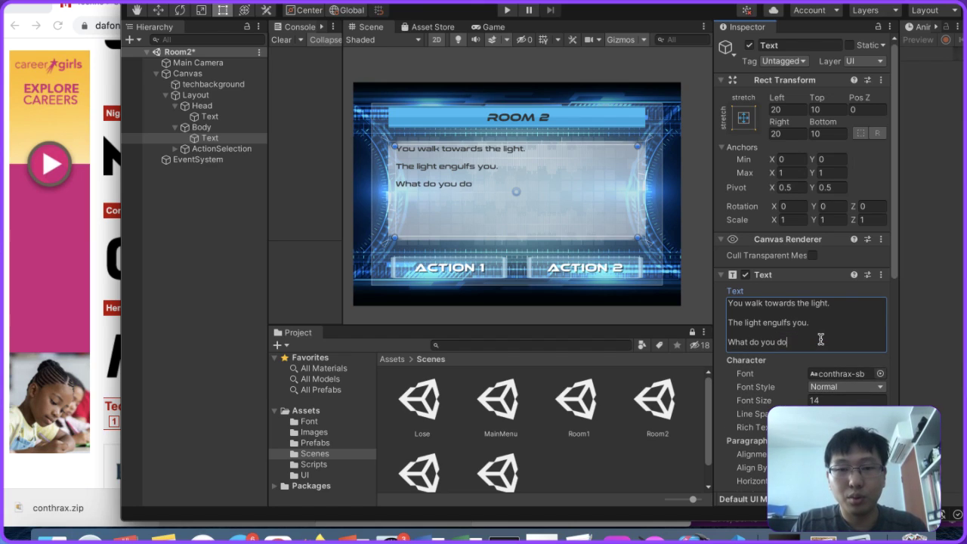
left_click(176, 148)
Step: Select Action1 and highlight its On Click target scene name, Room2
left_click(214, 159)
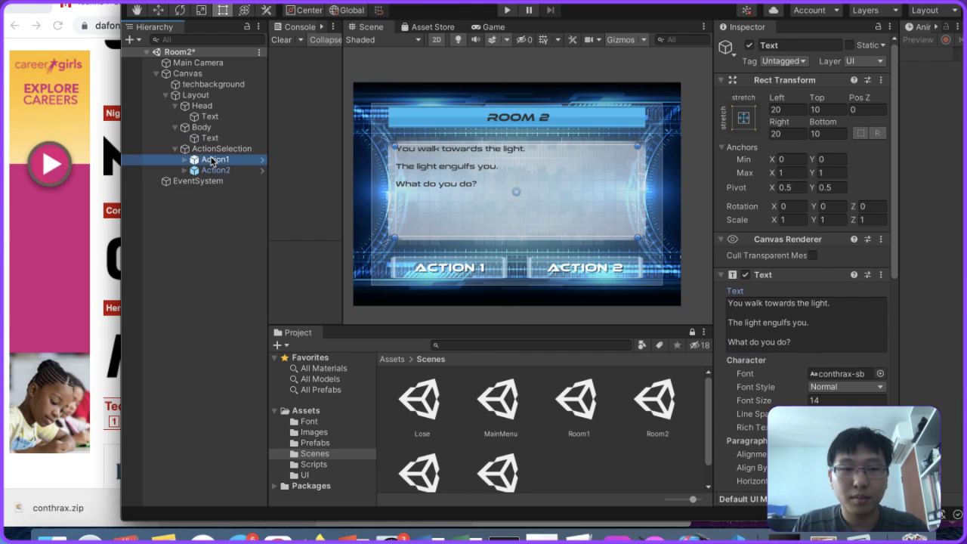
scroll(812, 355, "down", 5)
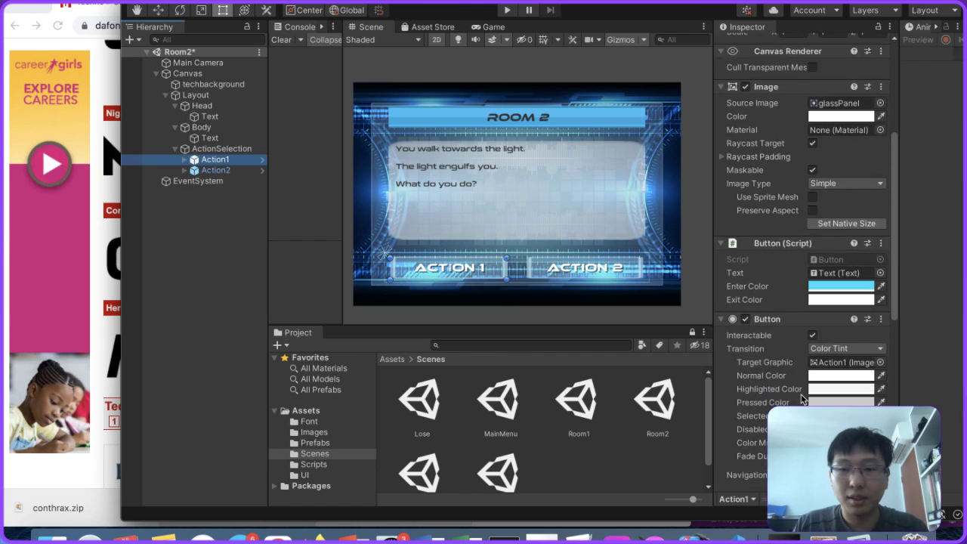
scroll(799, 206, "down", 9)
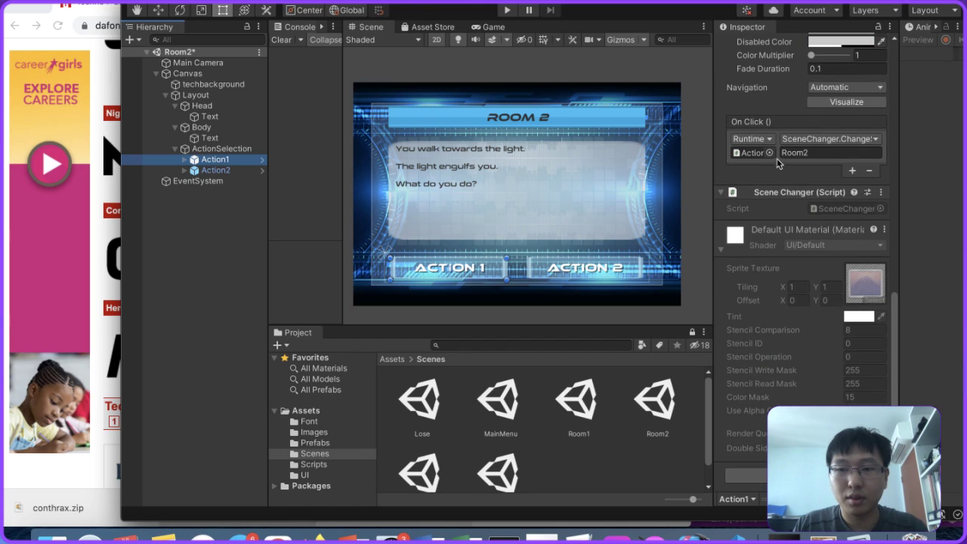
left_click(823, 153)
left_click_drag(822, 154, 778, 153)
scroll(778, 153, "up", 10)
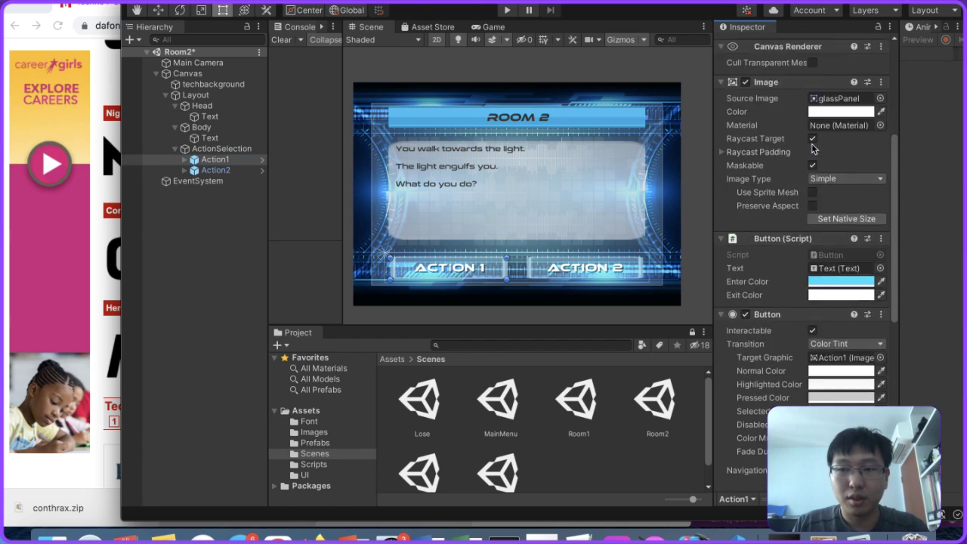
Step: Relabel the first choice button 'Think of the light'
left_click(213, 159)
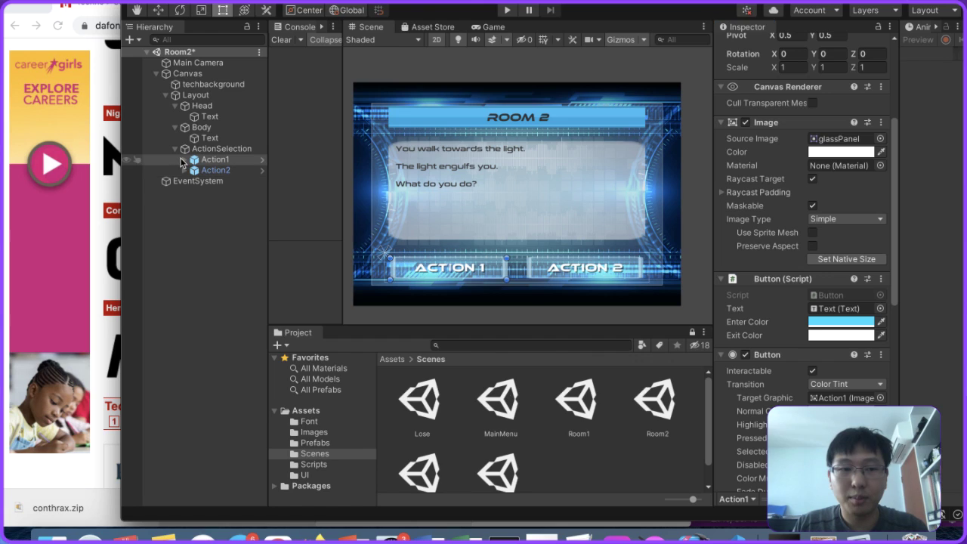
left_click(185, 159)
left_click(206, 171)
scroll(797, 368, "down", 8)
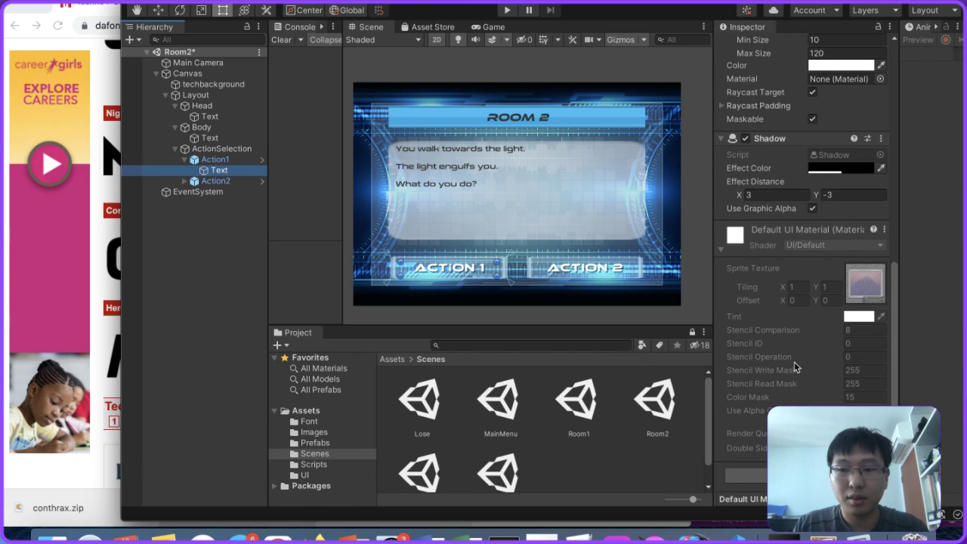
scroll(816, 217, "up", 6)
scroll(815, 217, "up", 6)
left_click(788, 295)
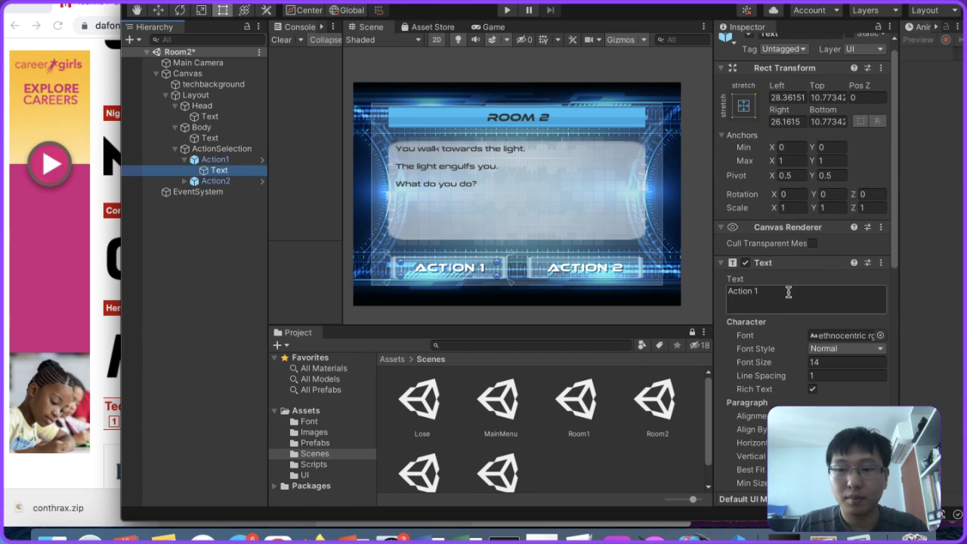
key("super+a")
type("Think of ")
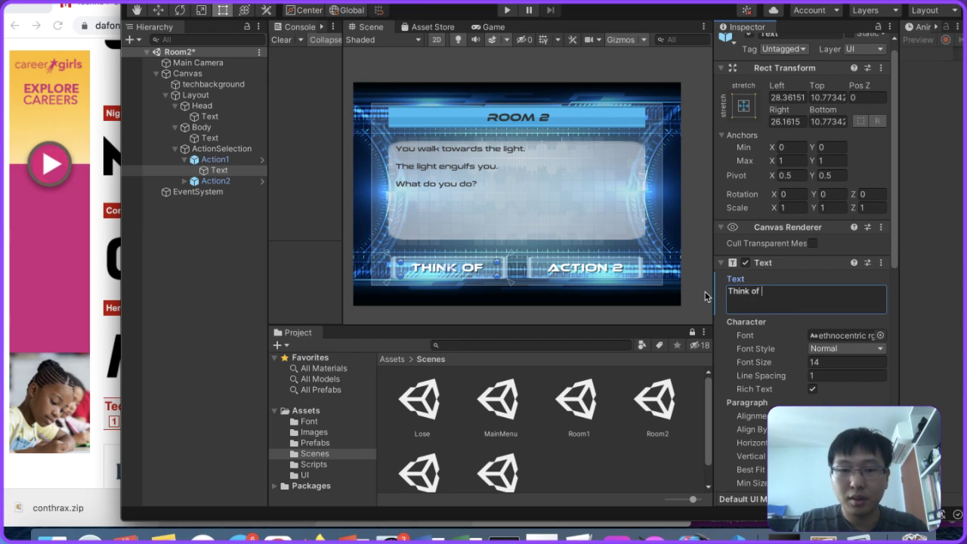
type("the light")
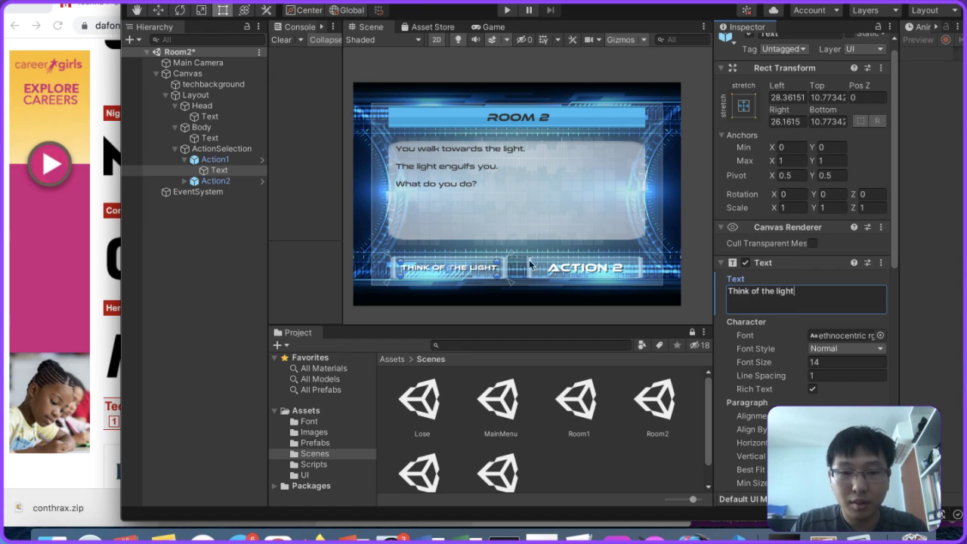
Step: Relabel the second choice button 'switch off the light' and view its On Click settings
left_click(184, 181)
left_click(214, 192)
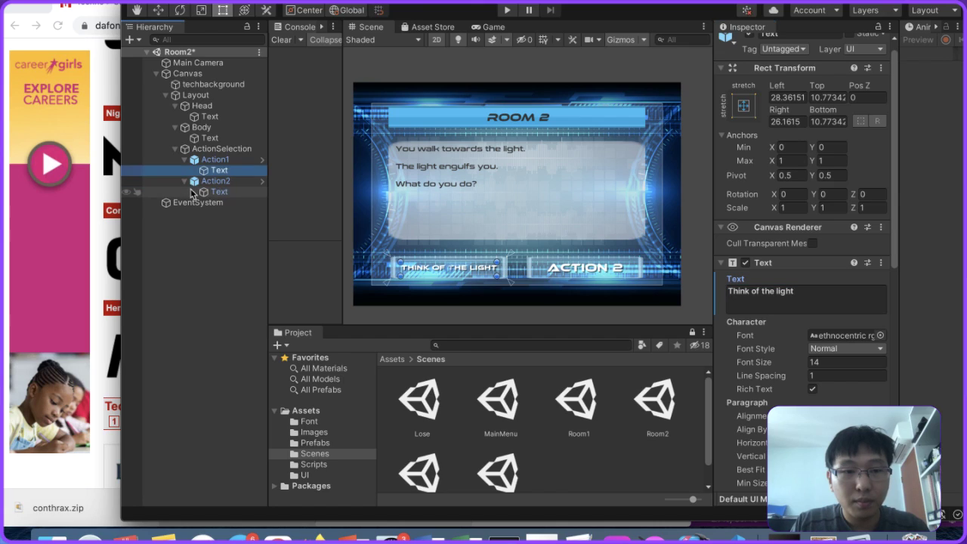
left_click(798, 295)
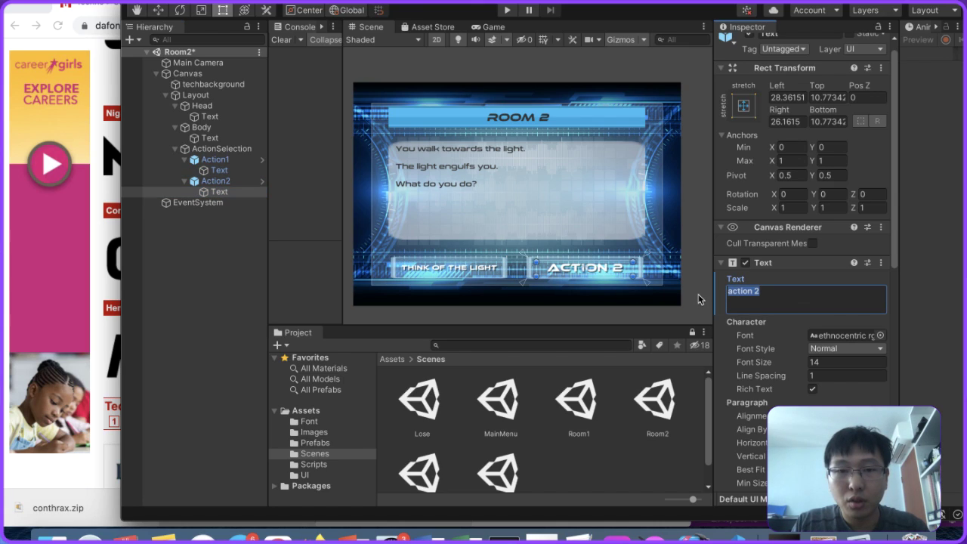
type("switch of")
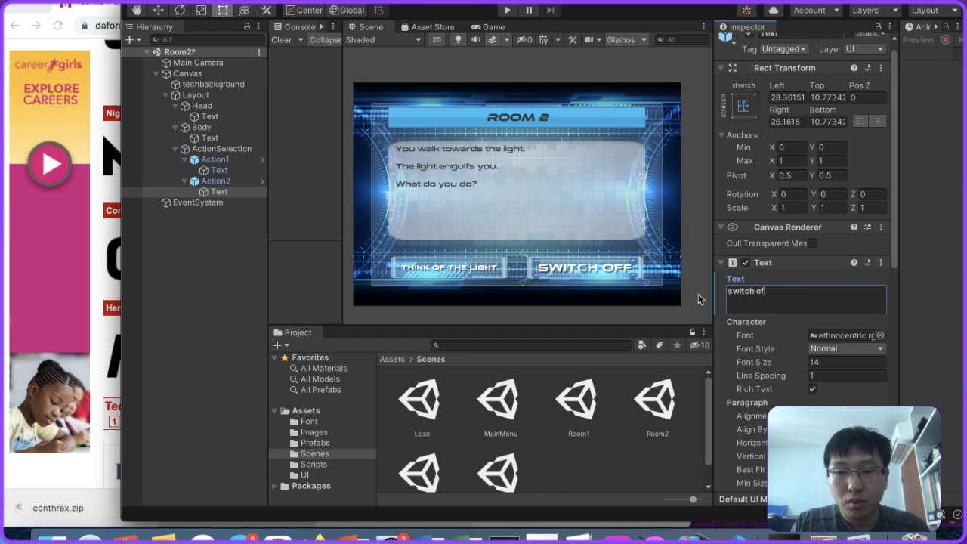
type("f the light")
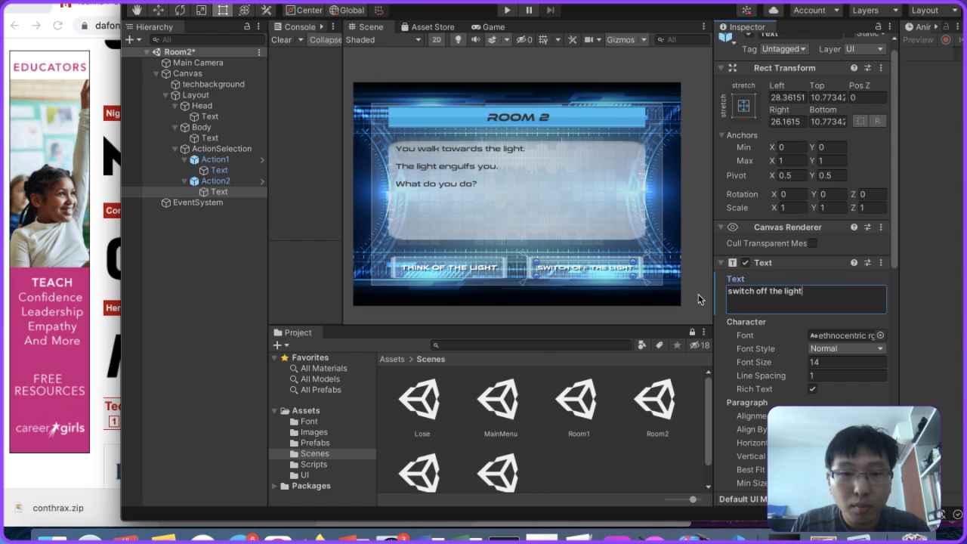
left_click(225, 183)
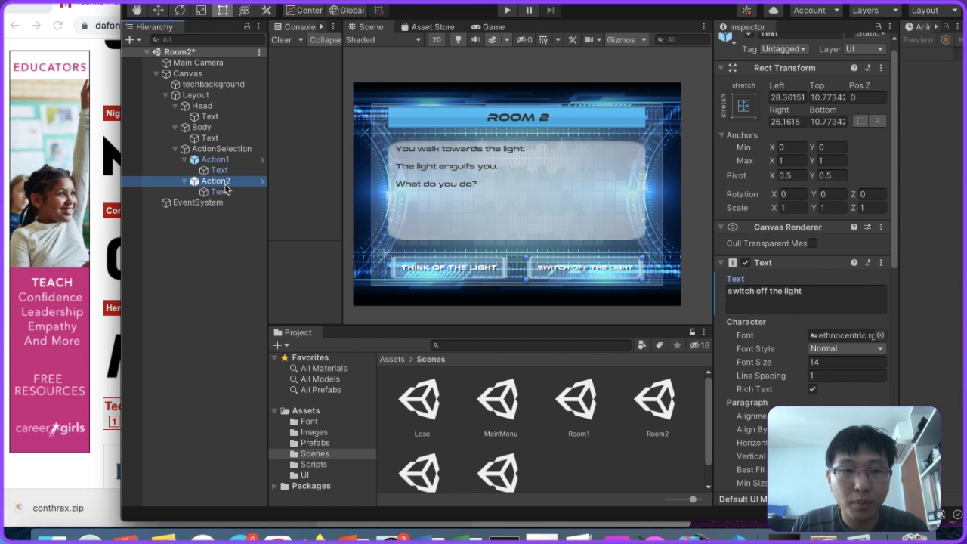
scroll(837, 379, "down", 2)
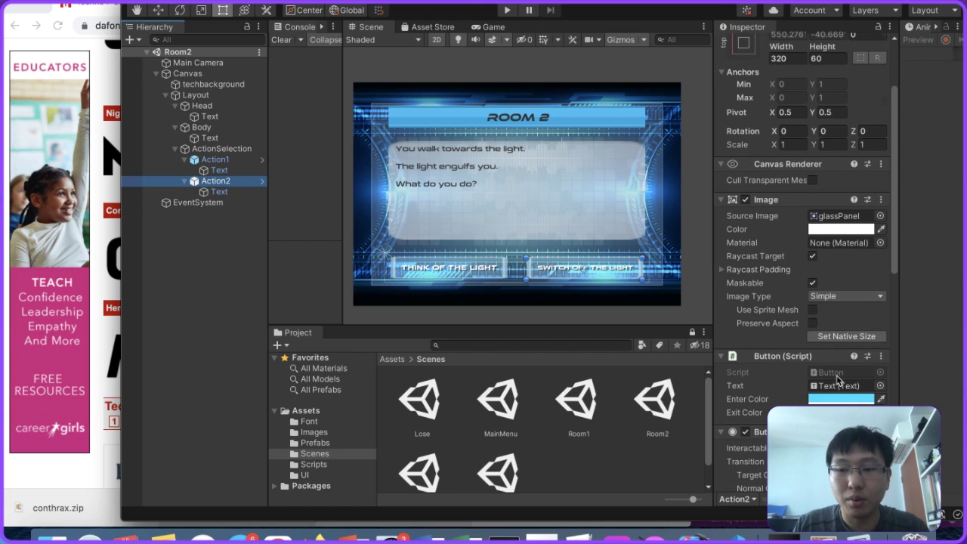
scroll(837, 379, "down", 7)
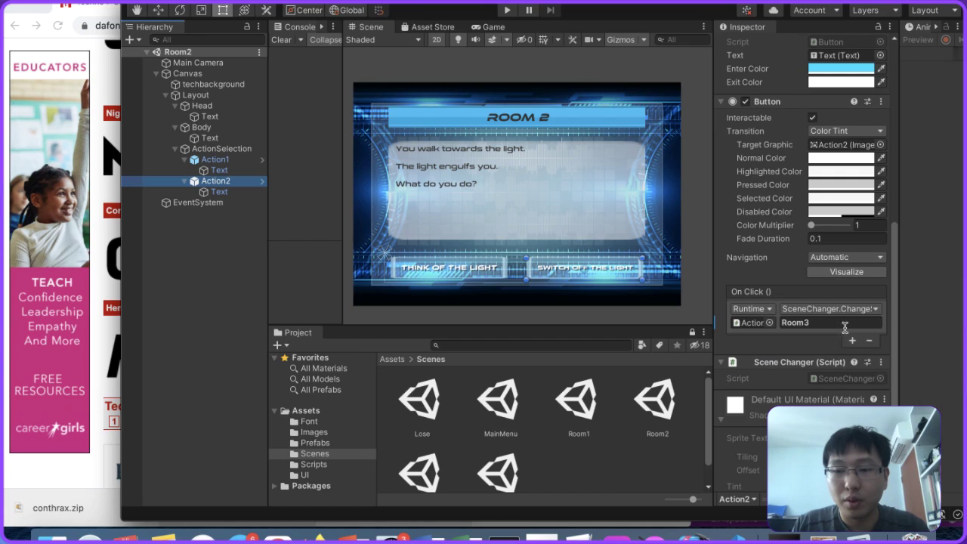
Step: Set Action2's On Click target scene to Lose and Action1's to Room3
left_click(844, 323)
type("Lose")
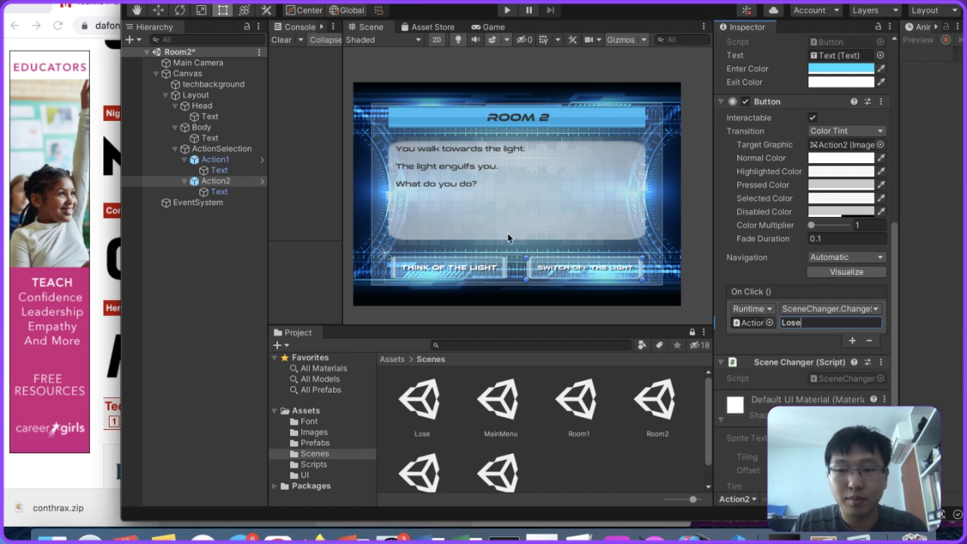
left_click(215, 160)
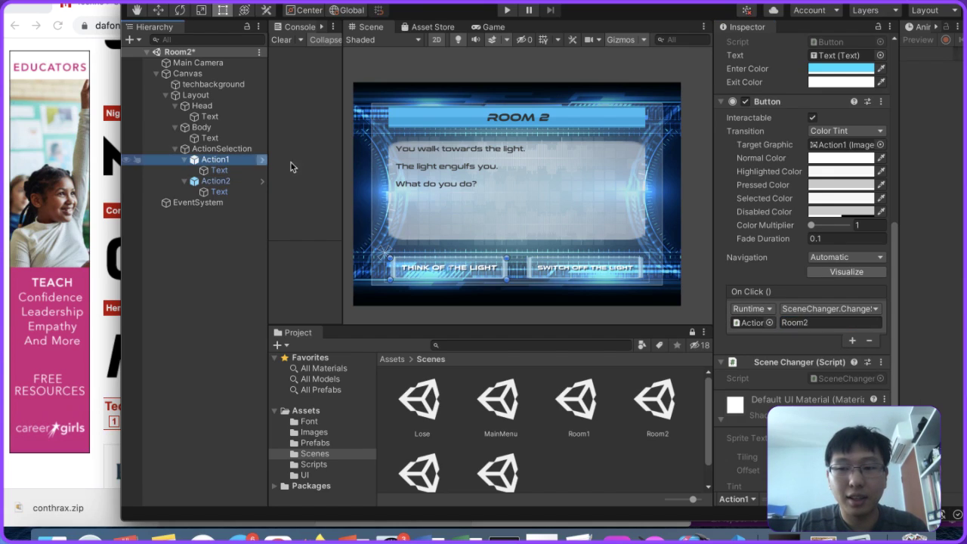
left_click(803, 320)
type("R")
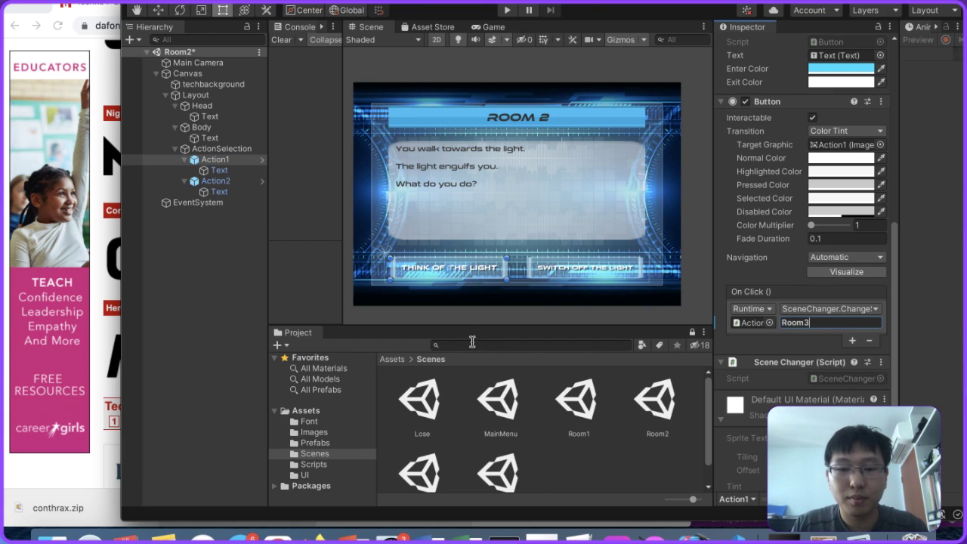
scroll(537, 445, "down", 2)
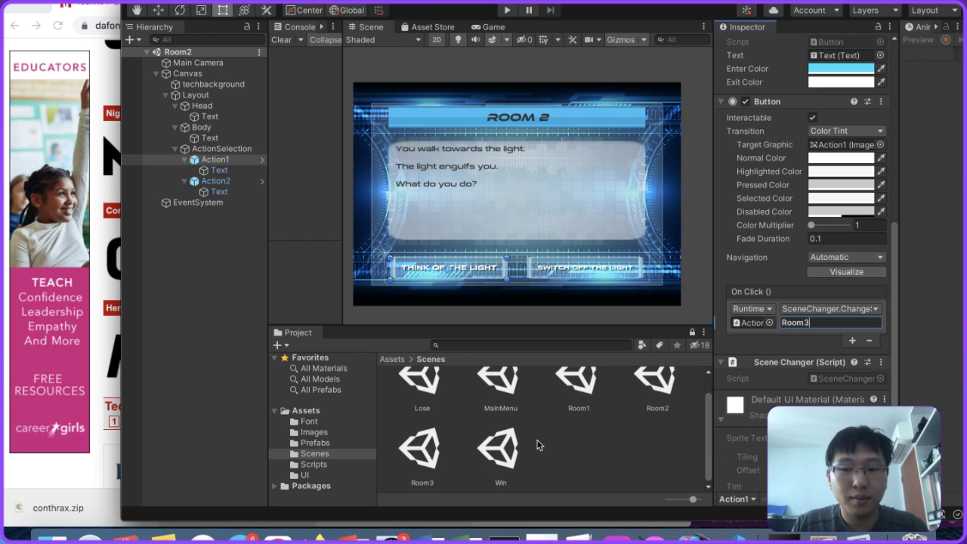
Step: Open the Room3 scene and select its story text object under Canvas > Layout > Body
double_click(424, 463)
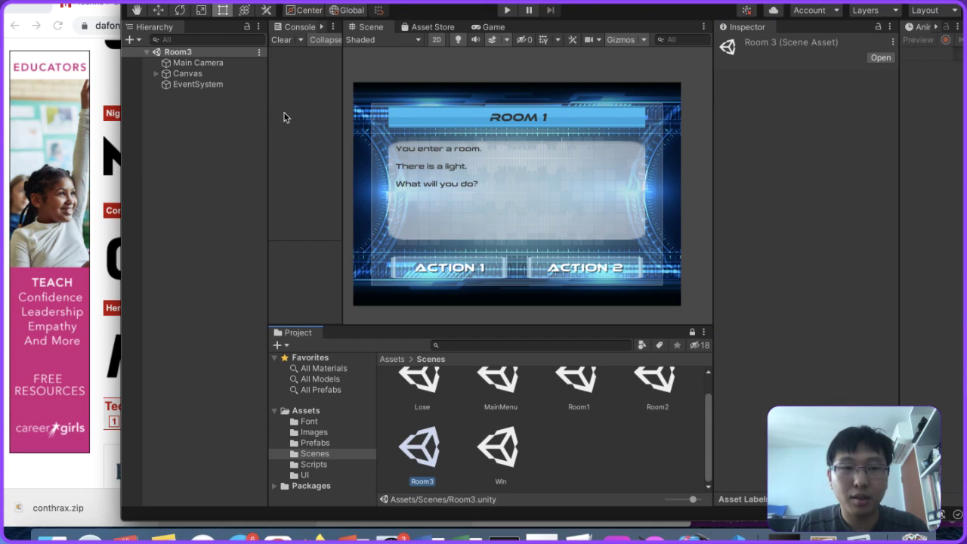
left_click(156, 73)
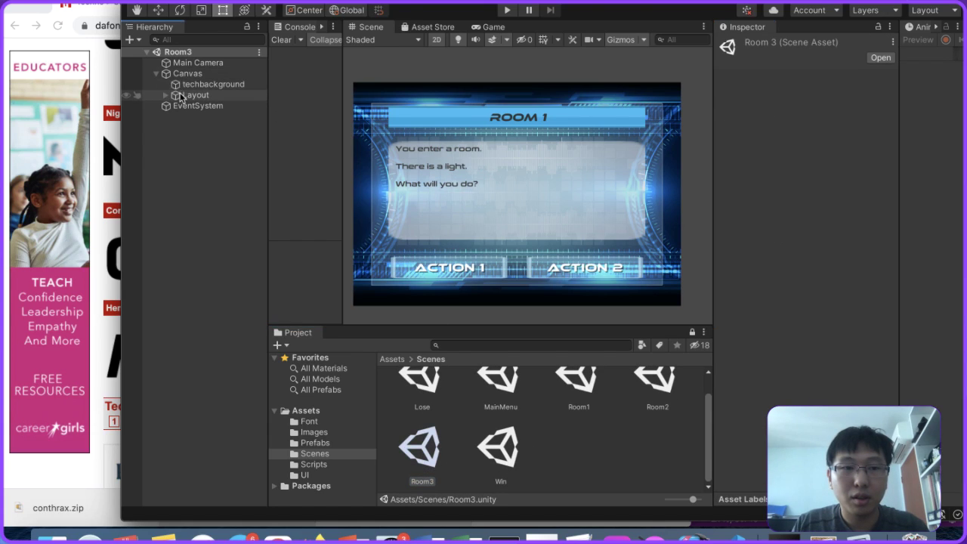
left_click(166, 95)
left_click(170, 116)
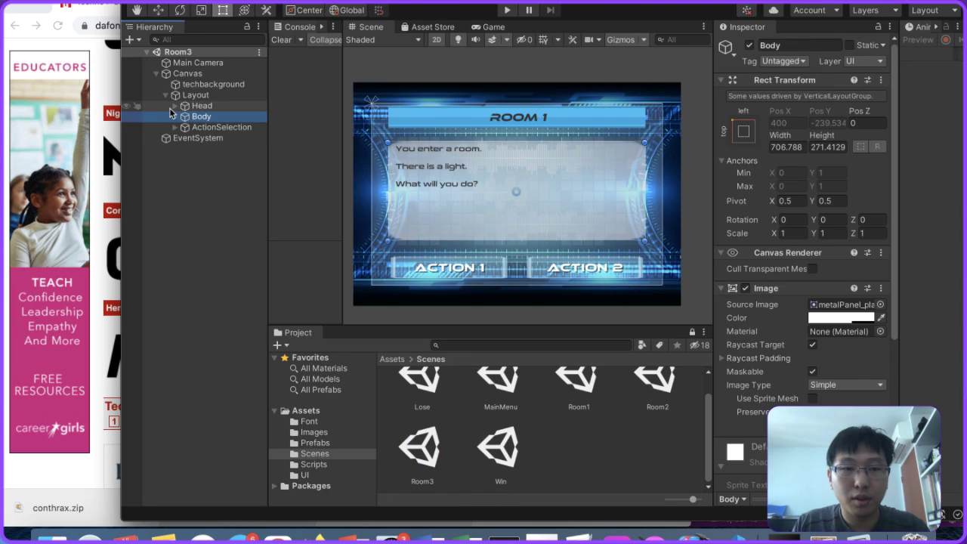
left_click(174, 117)
left_click(205, 127)
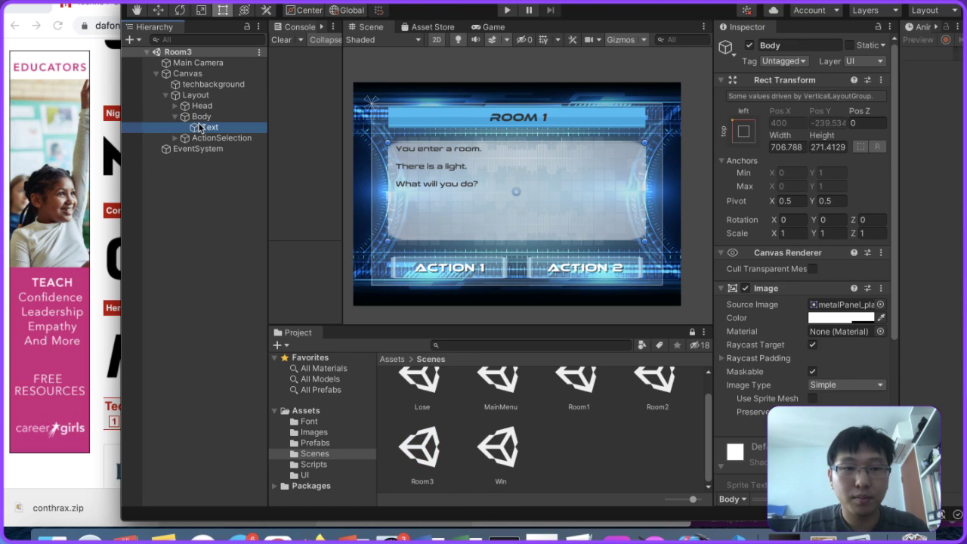
left_click(497, 202)
Step: Rewrite the story: source of the light, a reflection, still in a dream, 'What do you do?'
left_click(821, 309)
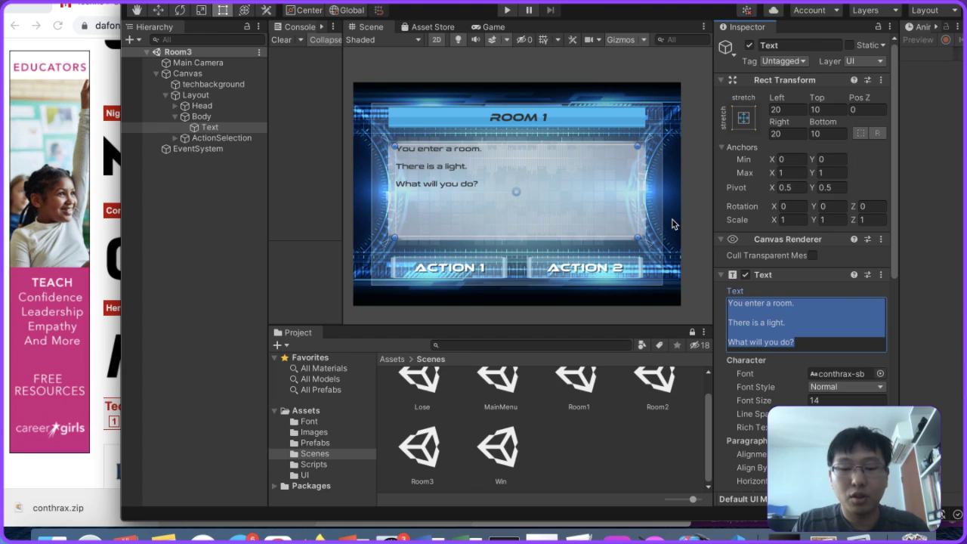
type("You a")
key("BackSpace")
key("BackSpace")
key("BackSpace")
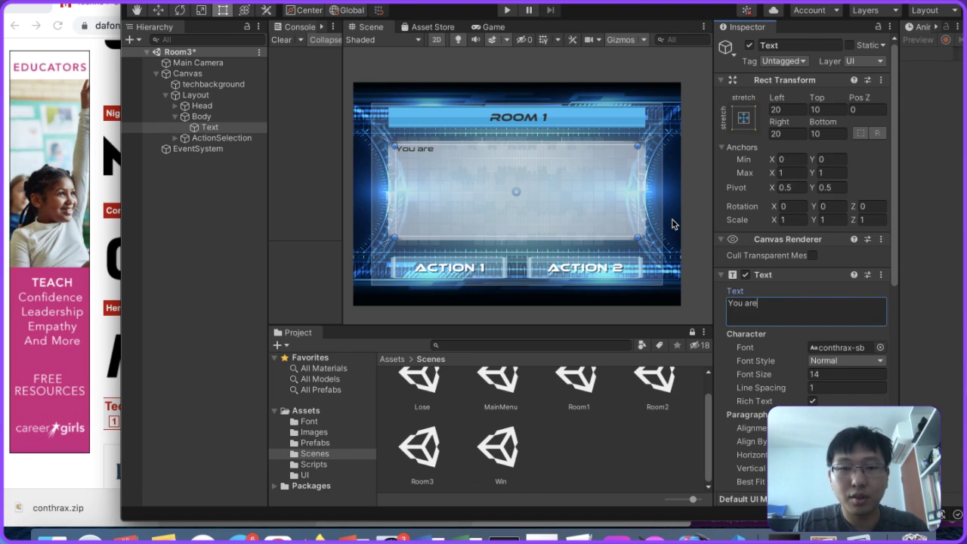
type("have")
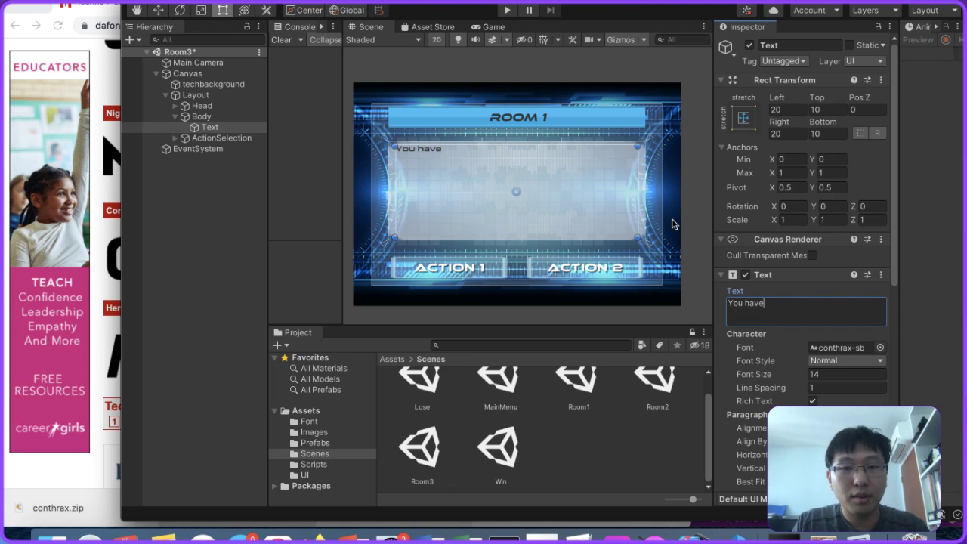
type(" found the source of the light.")
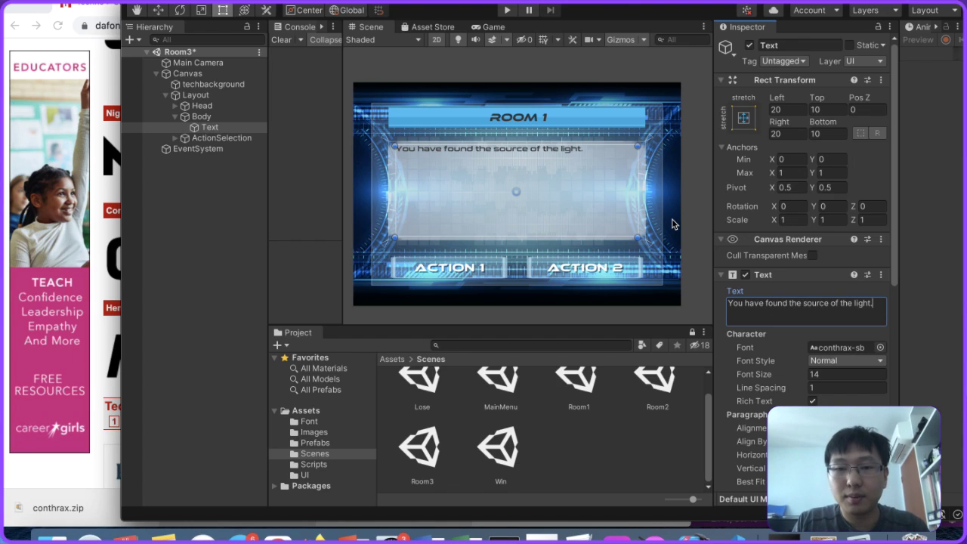
key("Return")
key("Return")
type("It is by")
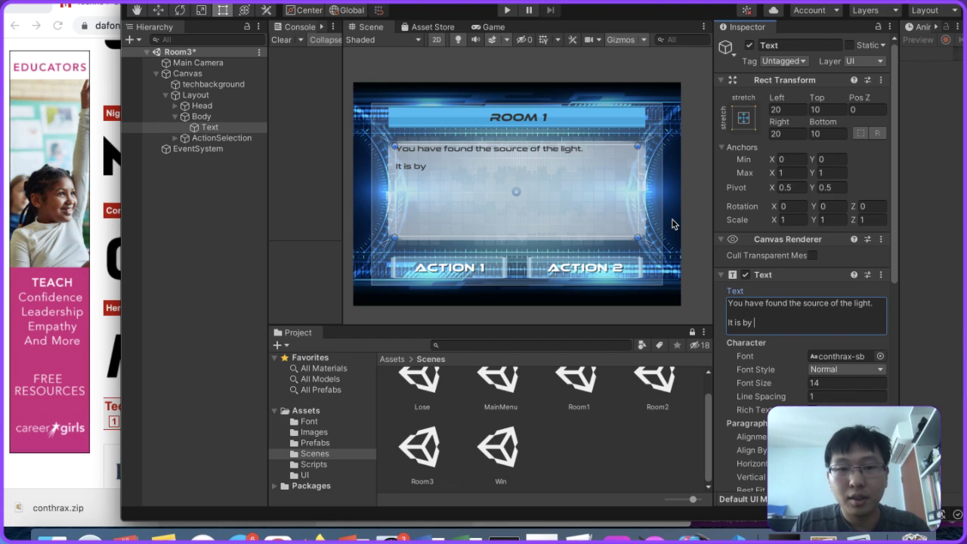
key("BackSpace")
key("BackSpace")
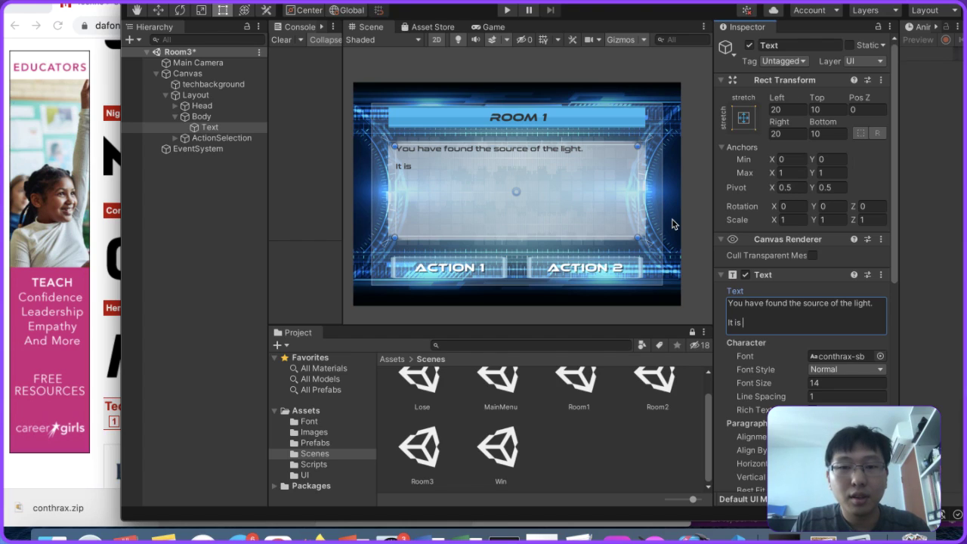
type("a reflection ")
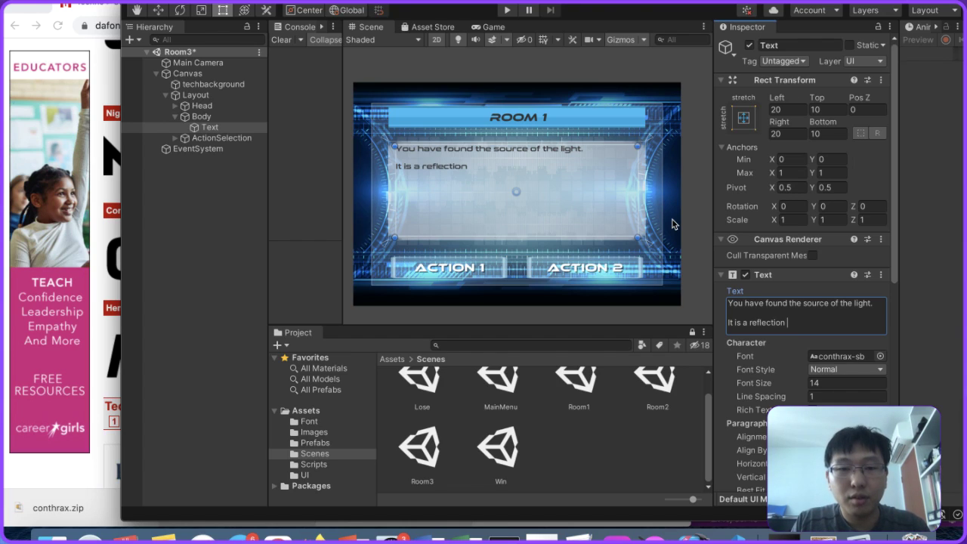
type("of the world outsid")
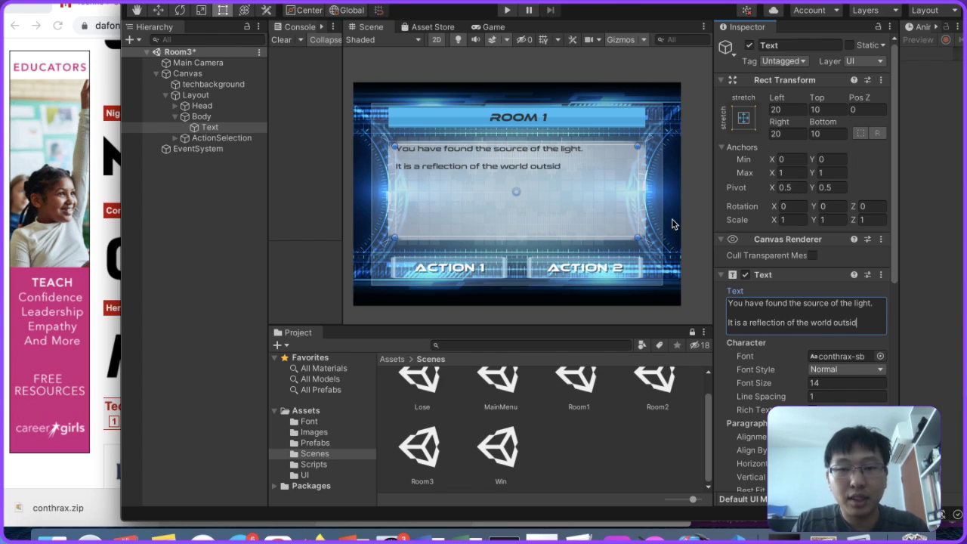
type("e you.")
key("Return")
key("Return")
type("You ")
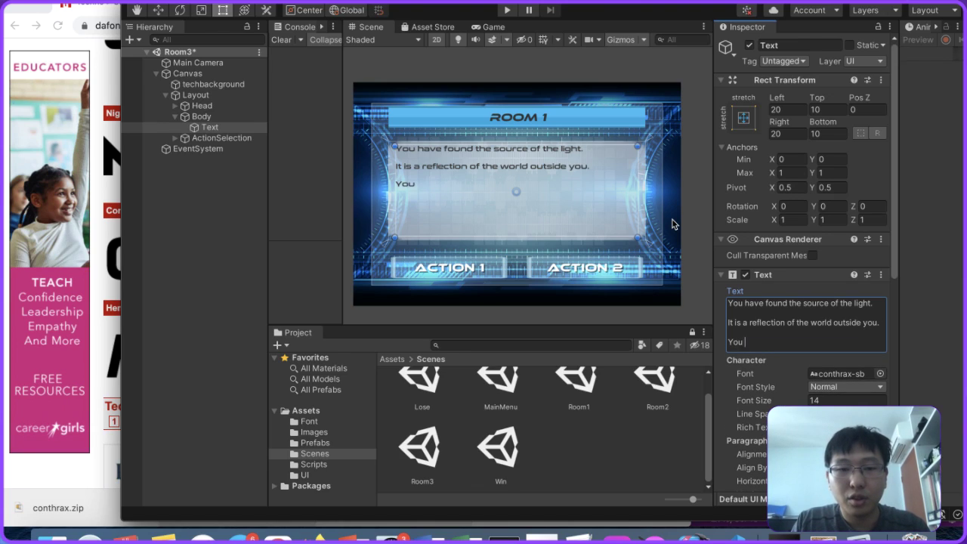
type("realize you are ")
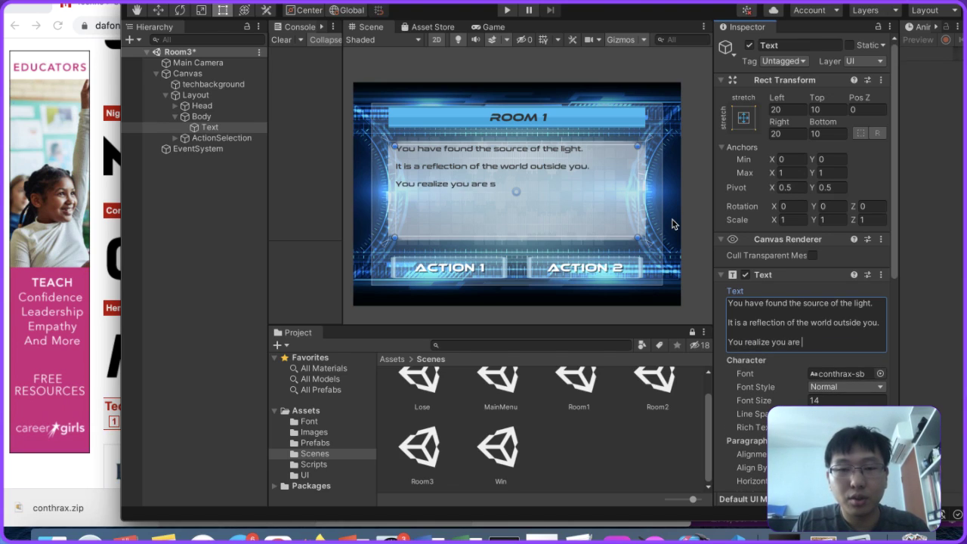
type("still in a dream")
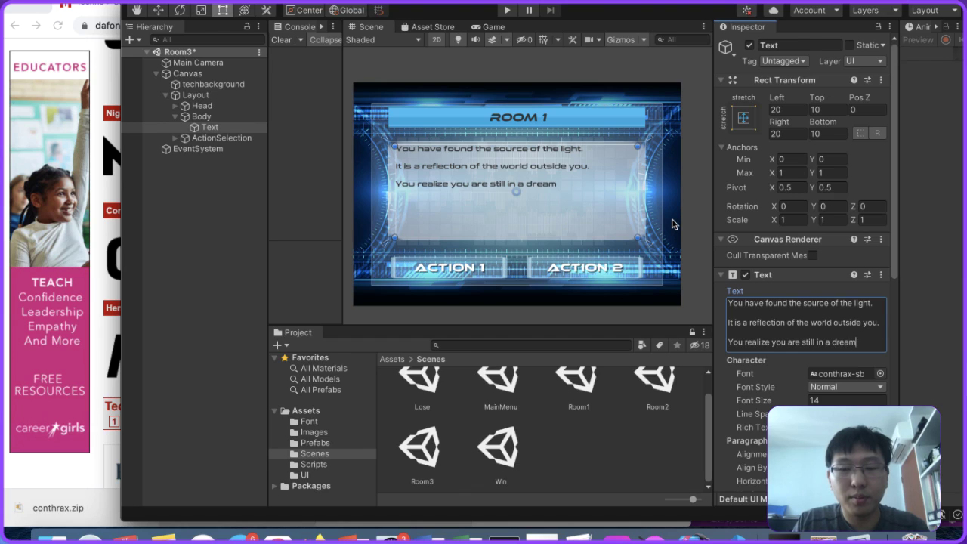
type(".")
key("Return")
key("Return")
type("What ")
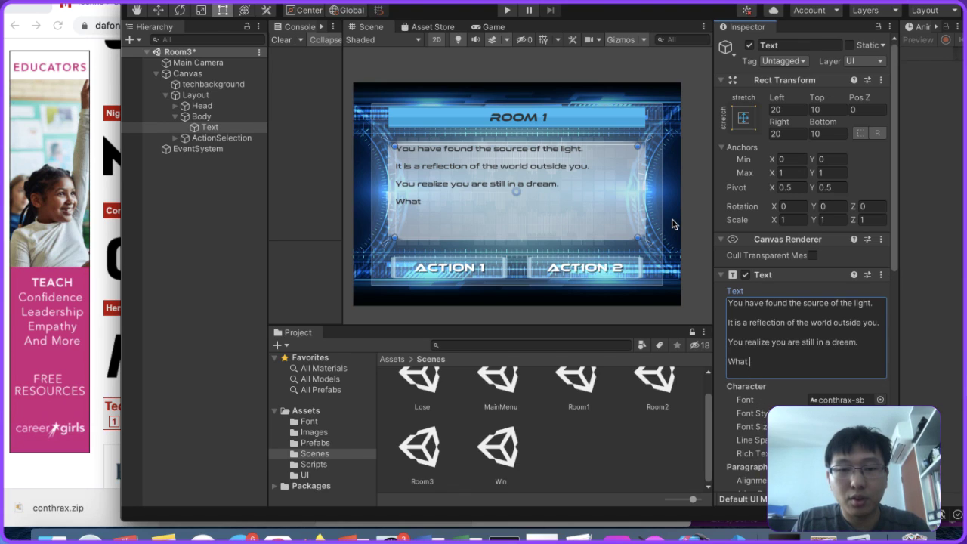
type("do you do?")
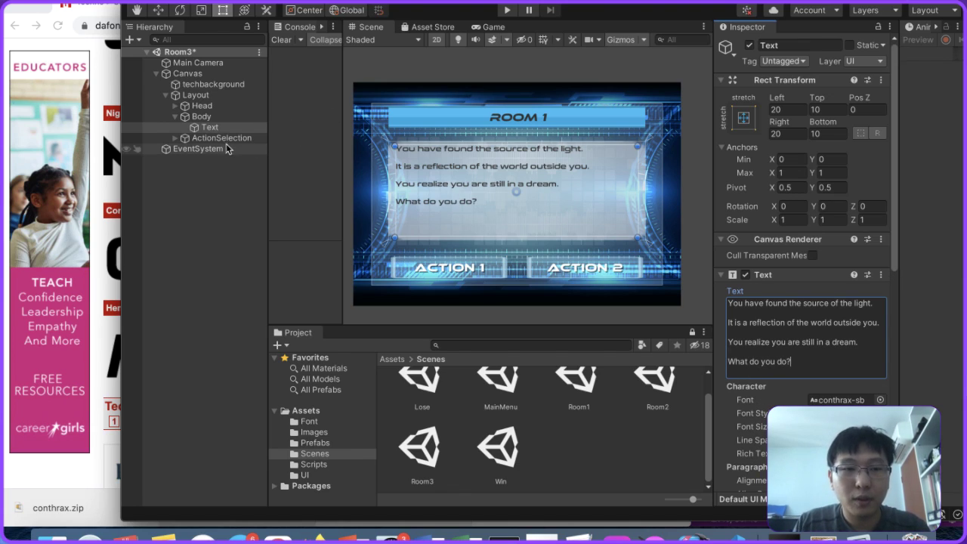
Step: Change Room3's Action1 On Click target scene from Room2 to Lose
left_click(175, 138)
left_click(211, 149)
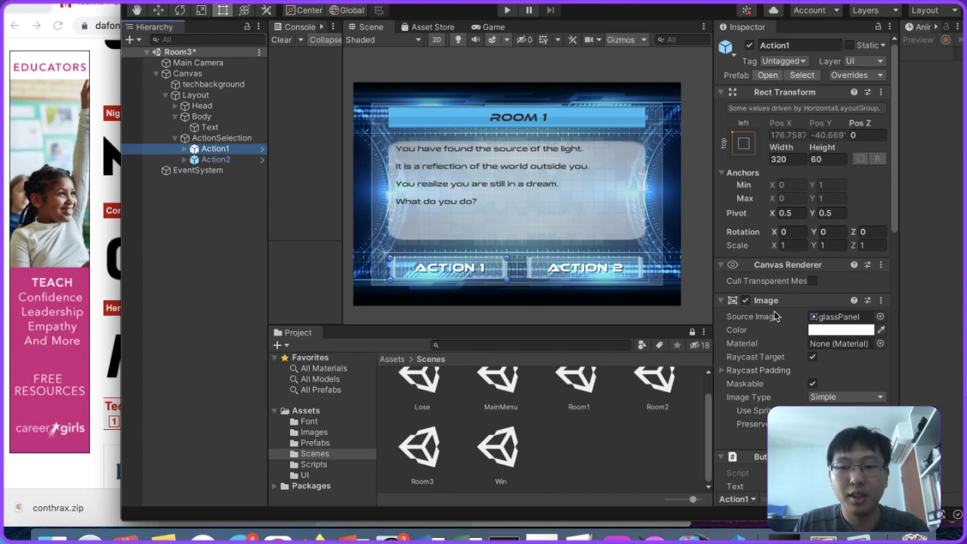
scroll(774, 315, "down", 10)
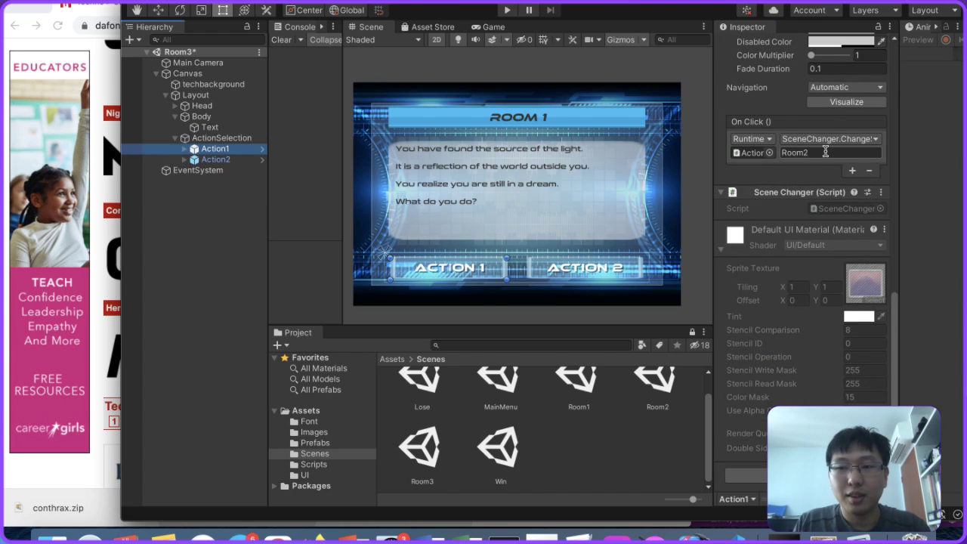
left_click(826, 153)
type("W")
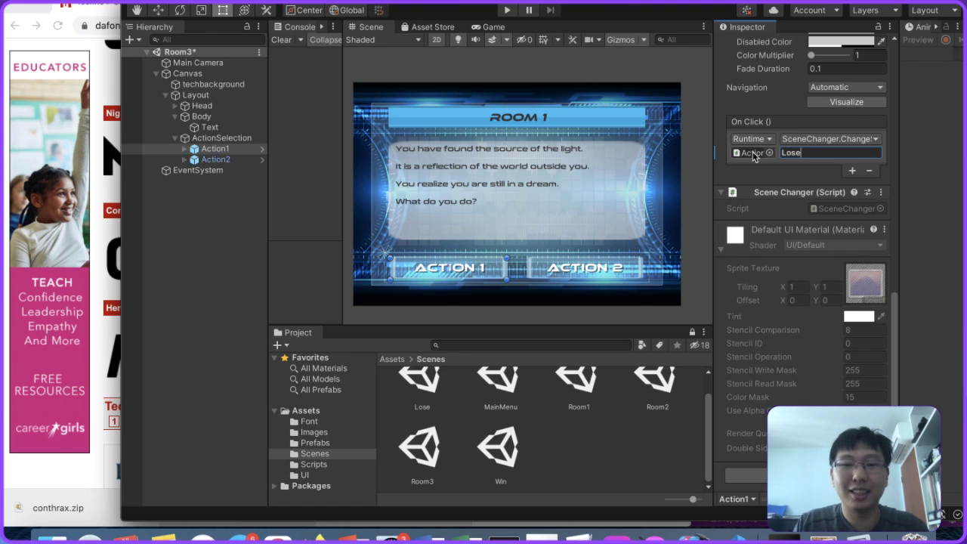
left_click(215, 160)
Step: Change Action2's On Click target from Room3 to Win and check both buttons
left_click(821, 153)
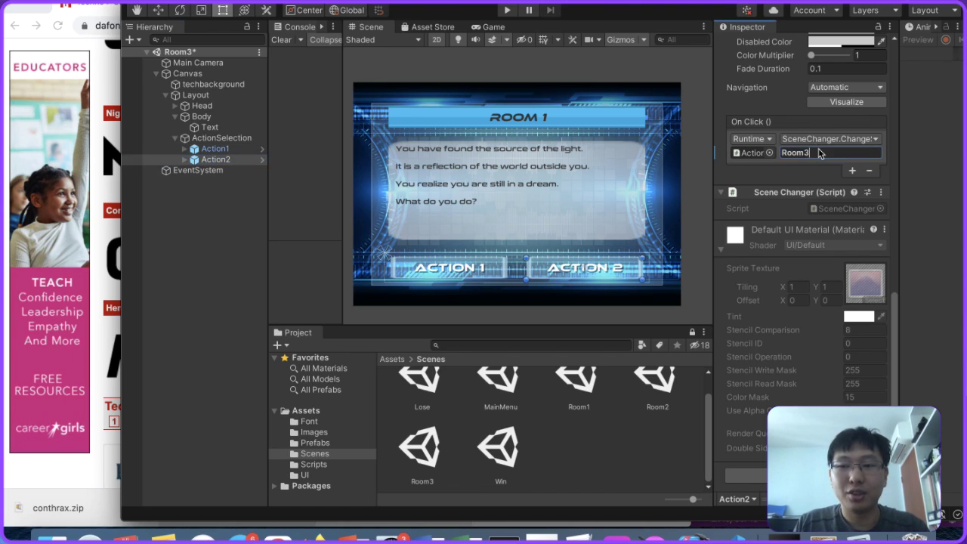
double_click(821, 153)
type("Win")
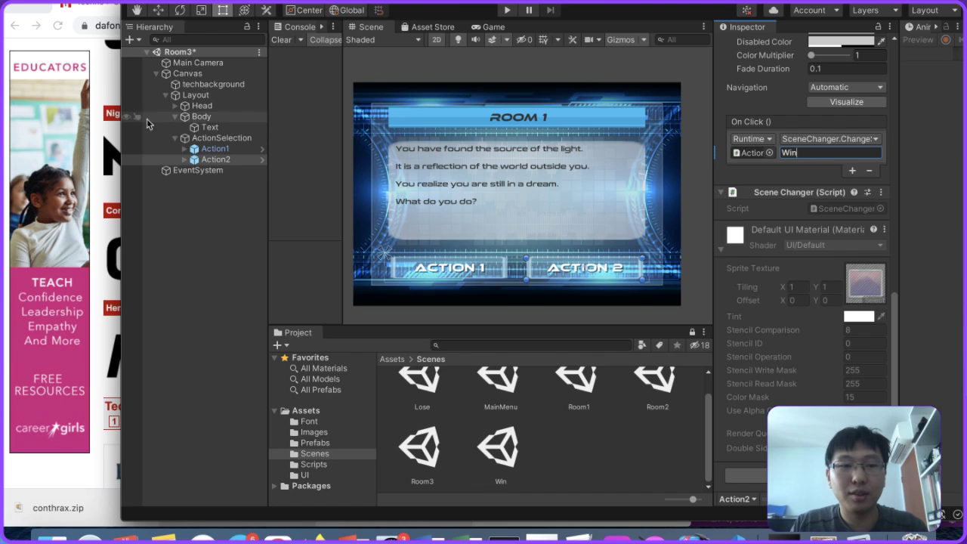
left_click(185, 149)
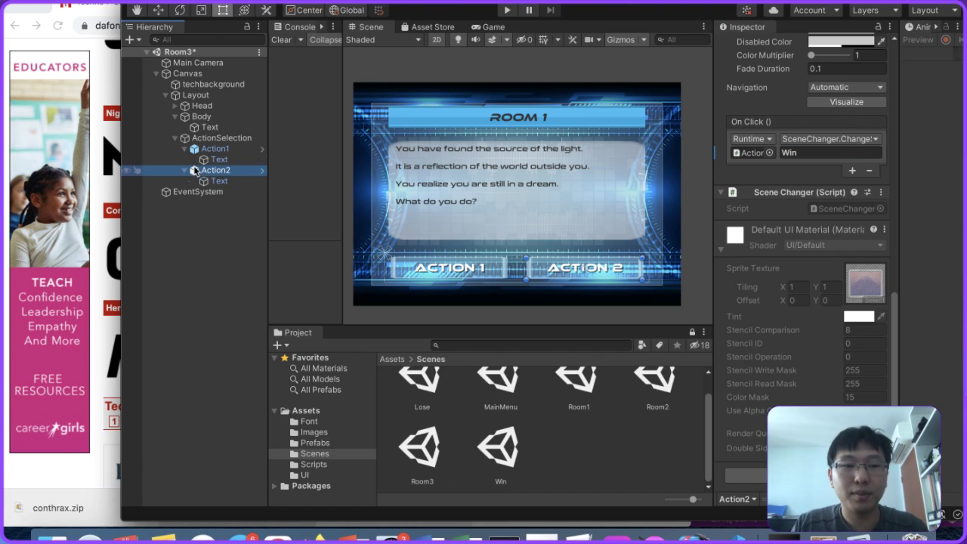
left_click(216, 159)
left_click(215, 149)
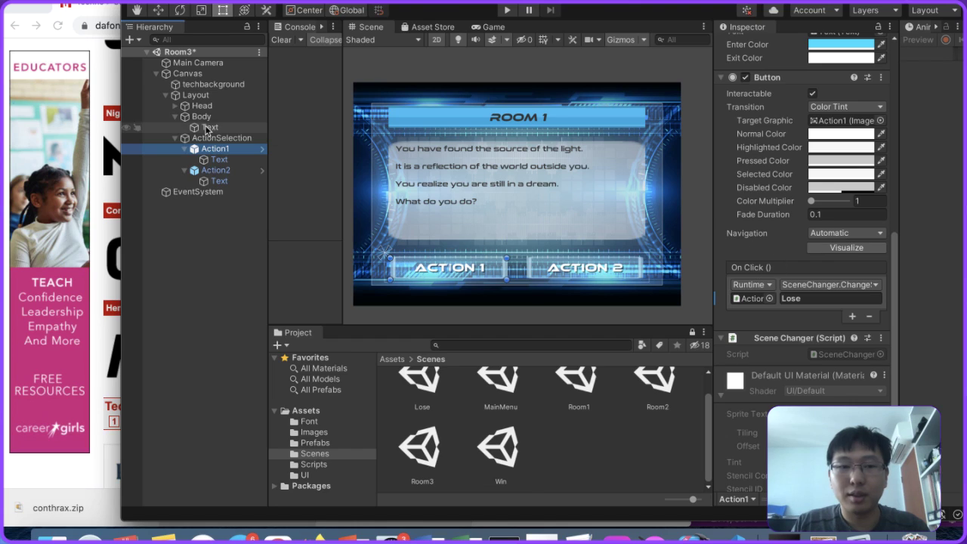
Step: Relabel Room3's choice buttons 'Wake Up' and 'Live in the dream'
left_click(217, 159)
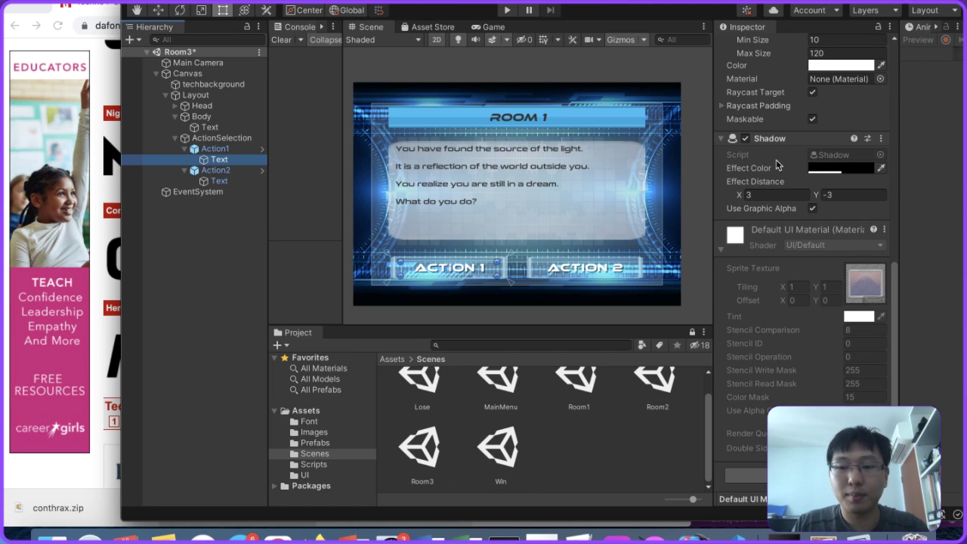
scroll(778, 165, "up", 10)
left_click_drag(778, 277, 684, 281)
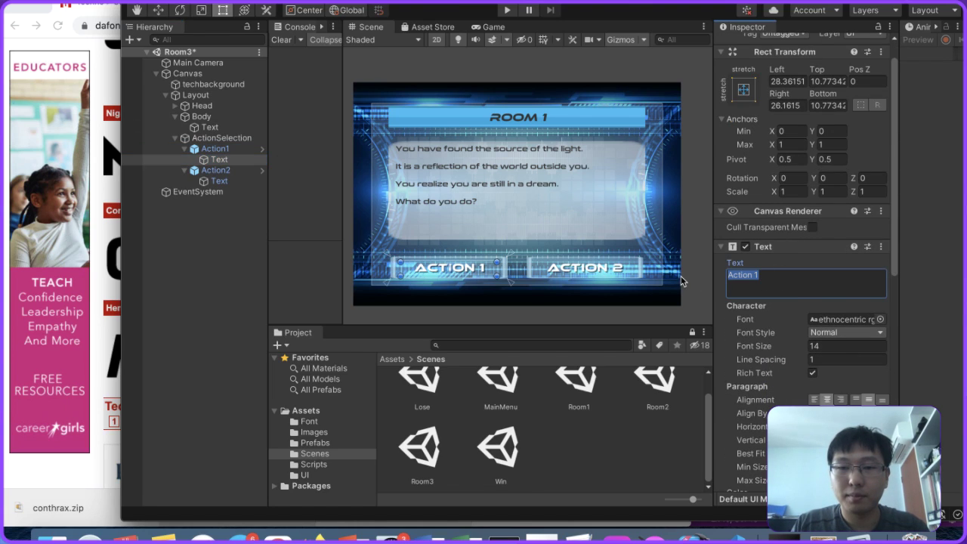
type("Wake Up")
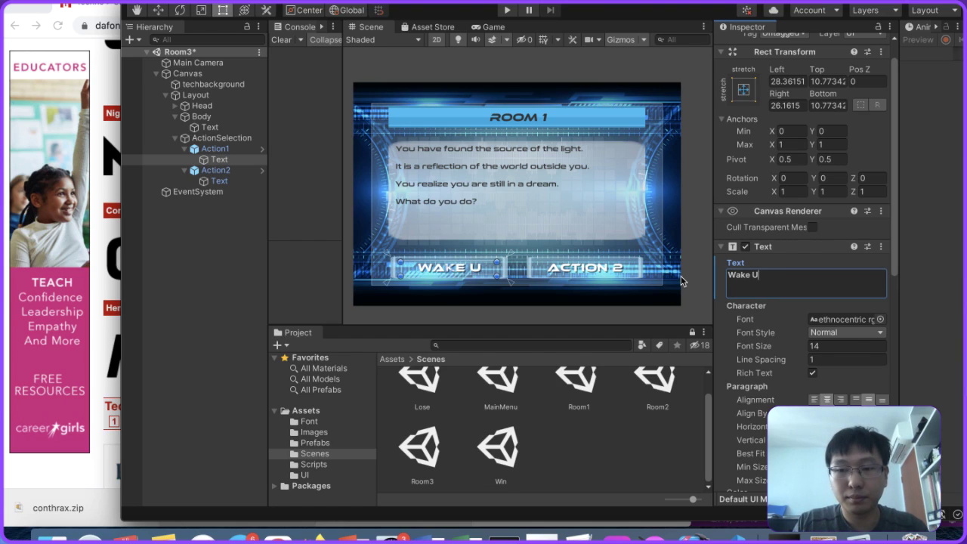
left_click(227, 181)
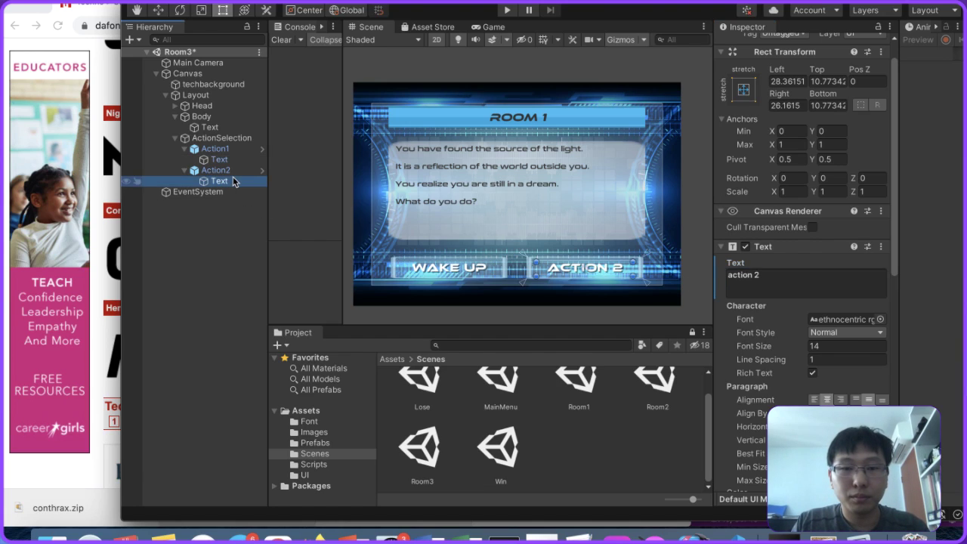
left_click_drag(862, 283, 630, 250)
type("L")
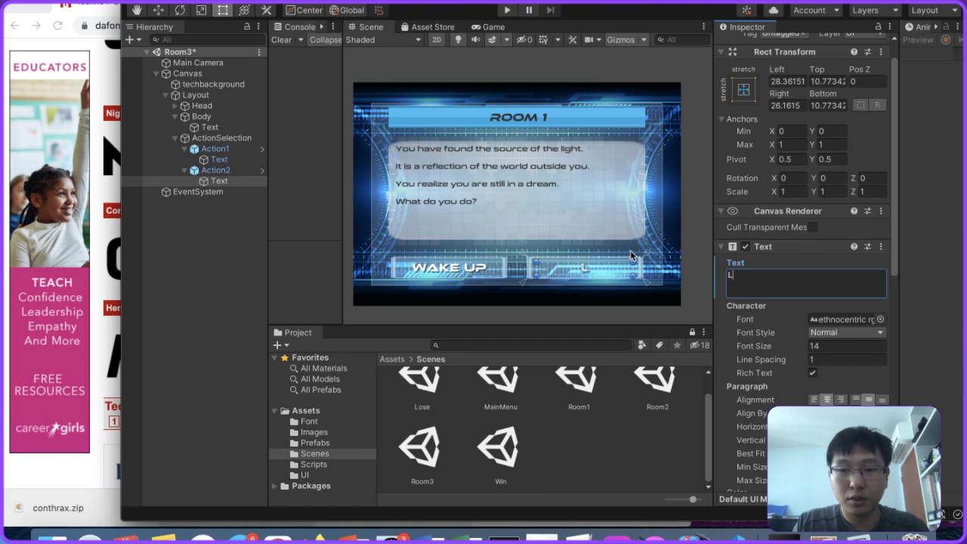
type("ive in the dream")
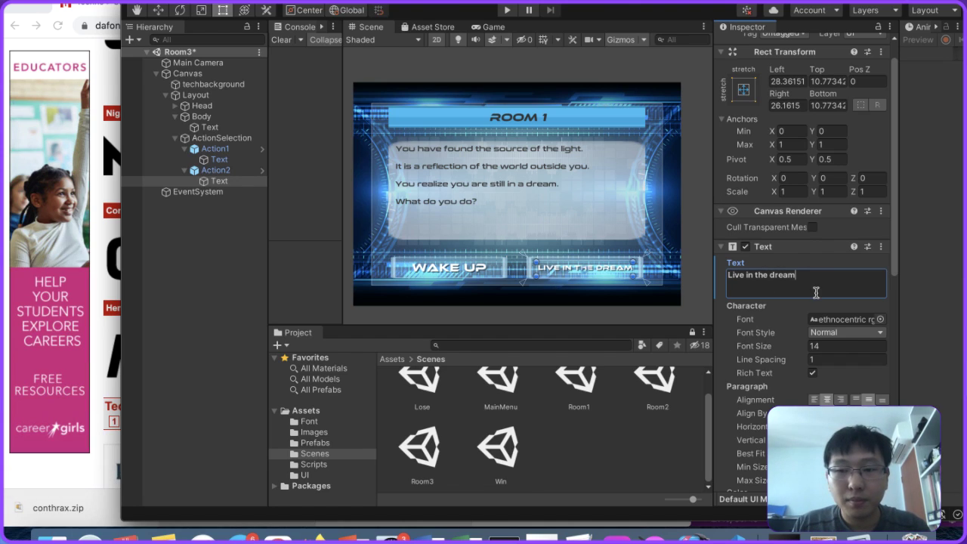
Step: Change the Head title text from Room 1 to 'Room 3' and save the scene
left_click(231, 173)
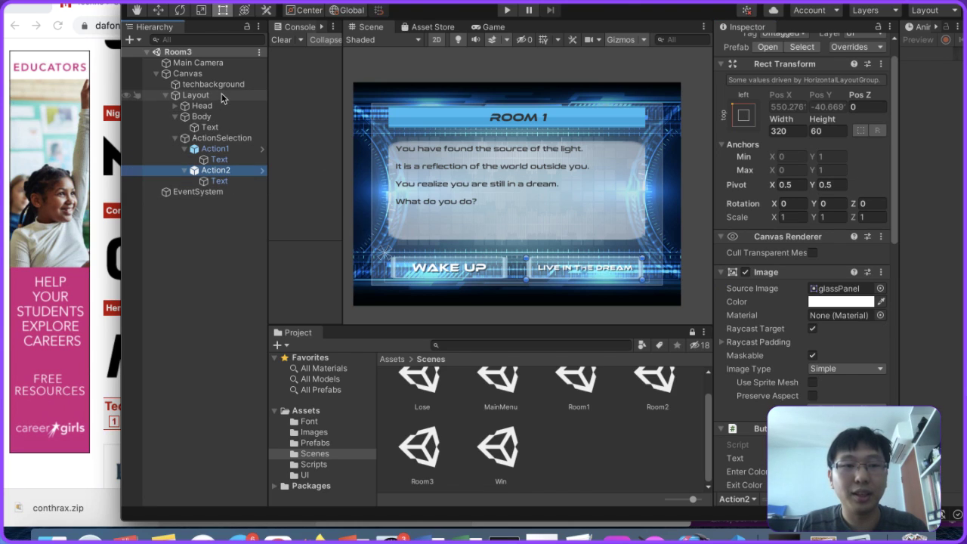
left_click(186, 107)
left_click(175, 106)
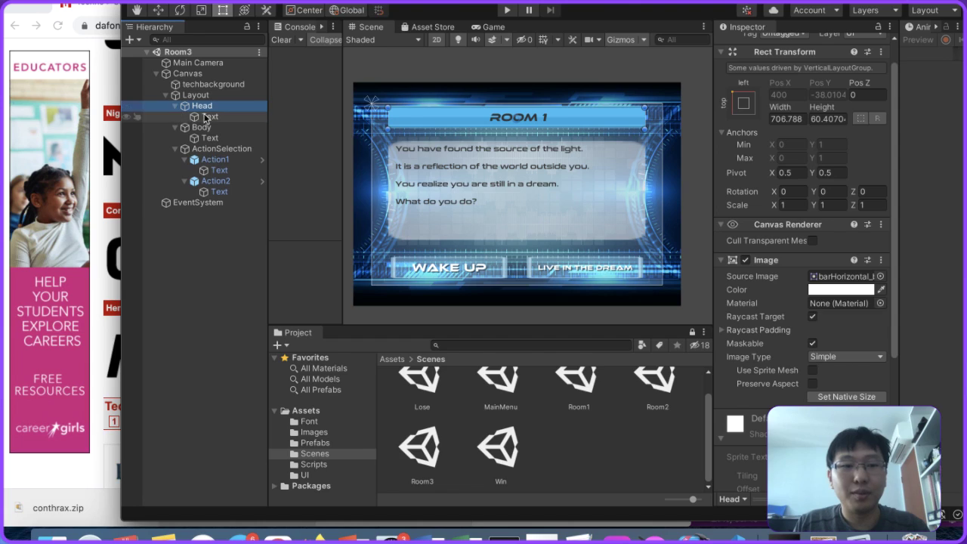
left_click(210, 116)
left_click(789, 276)
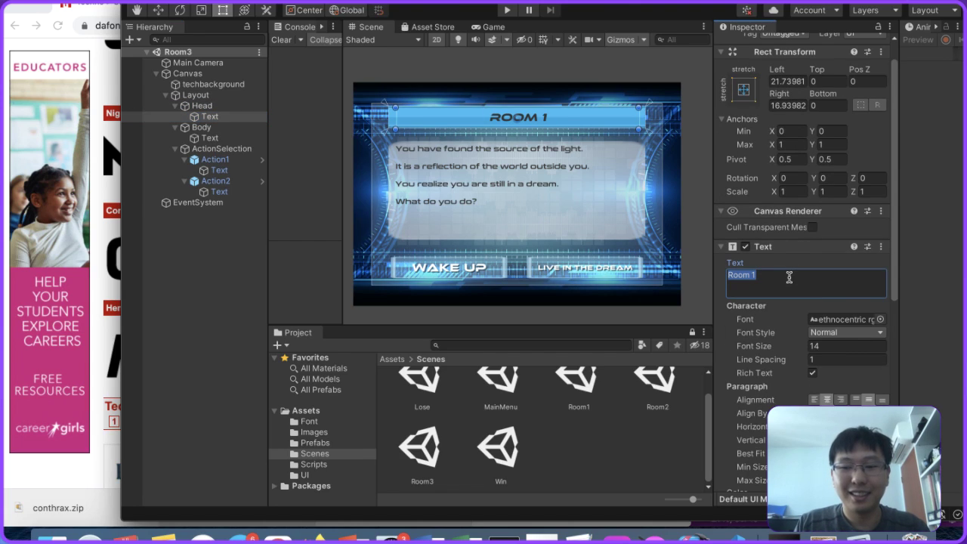
type("Room 3")
key("super+s")
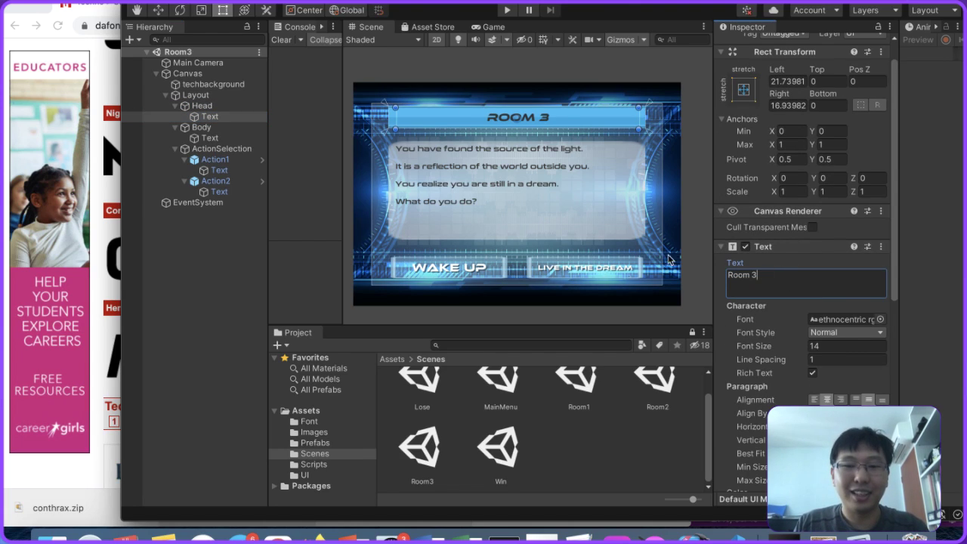
Step: Toggle between the Room1 and Room2 scenes to compare them, ending with Room1 open
double_click(573, 384)
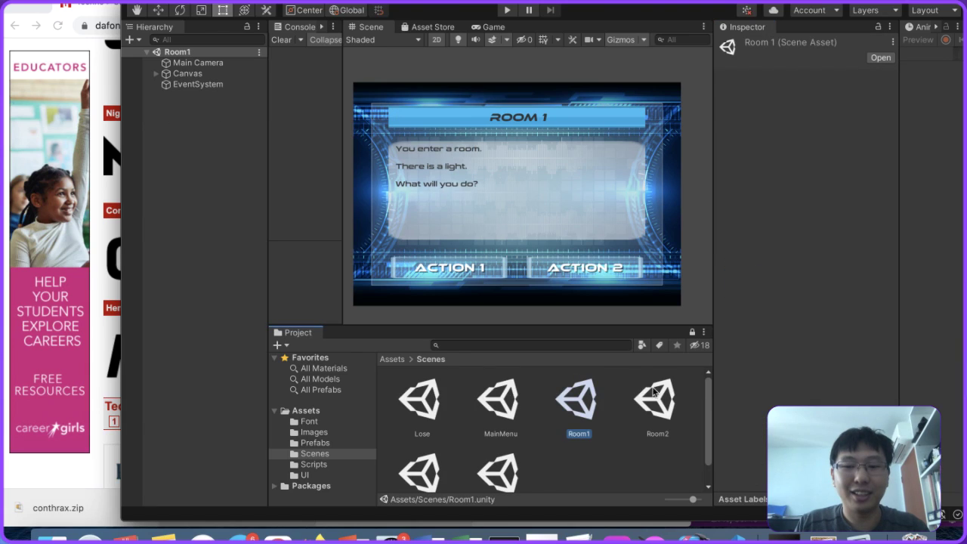
double_click(654, 393)
double_click(605, 397)
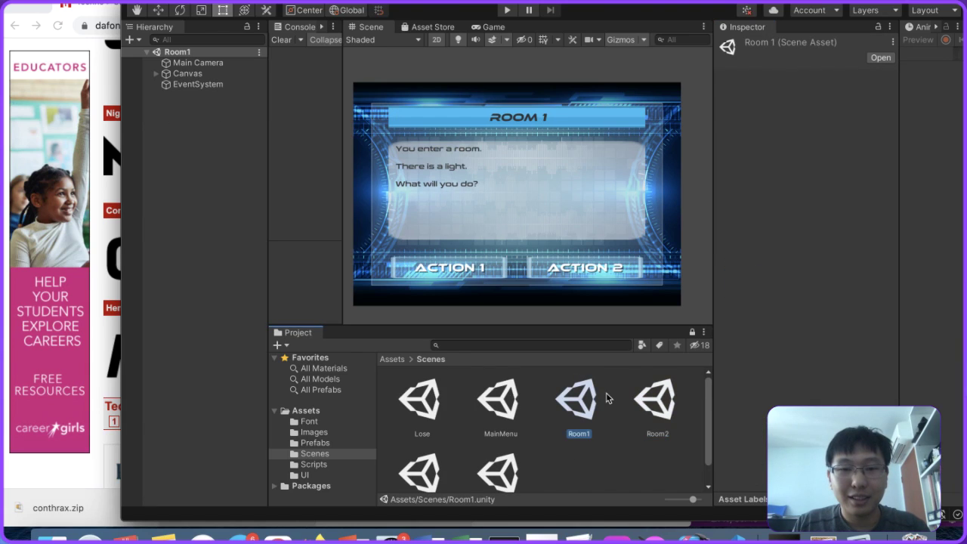
double_click(654, 400)
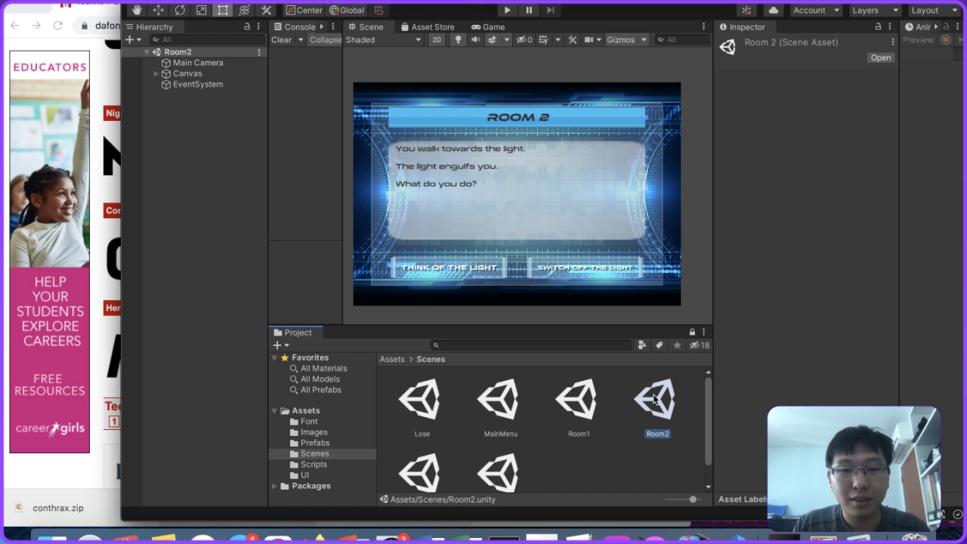
left_click(589, 402)
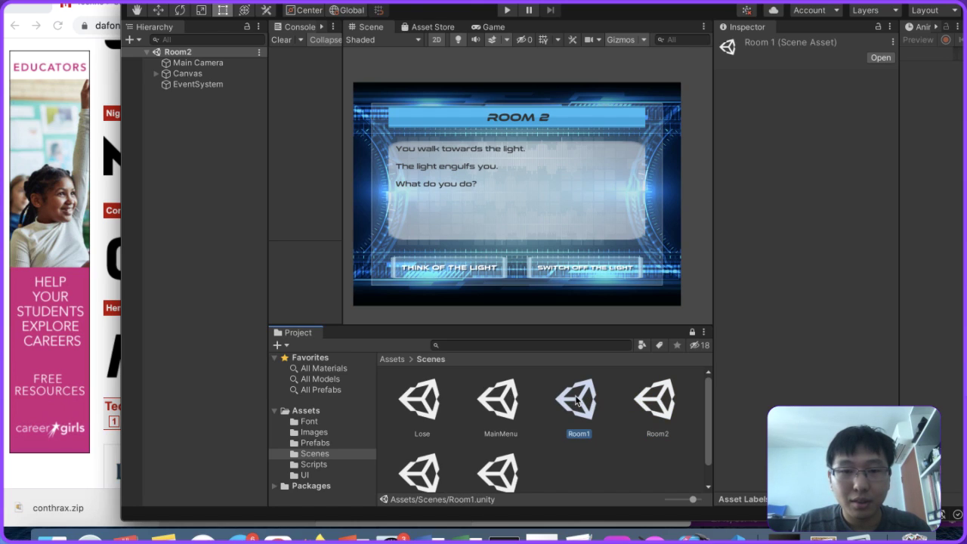
double_click(577, 400)
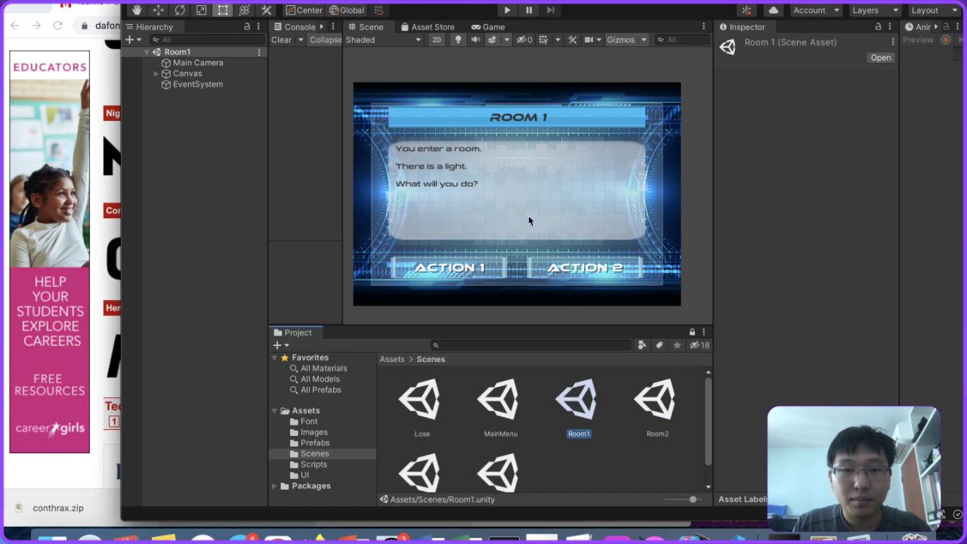
Step: Replace Room1's Action1 label with 'Walk towards the light'
left_click(155, 73)
left_click(166, 95)
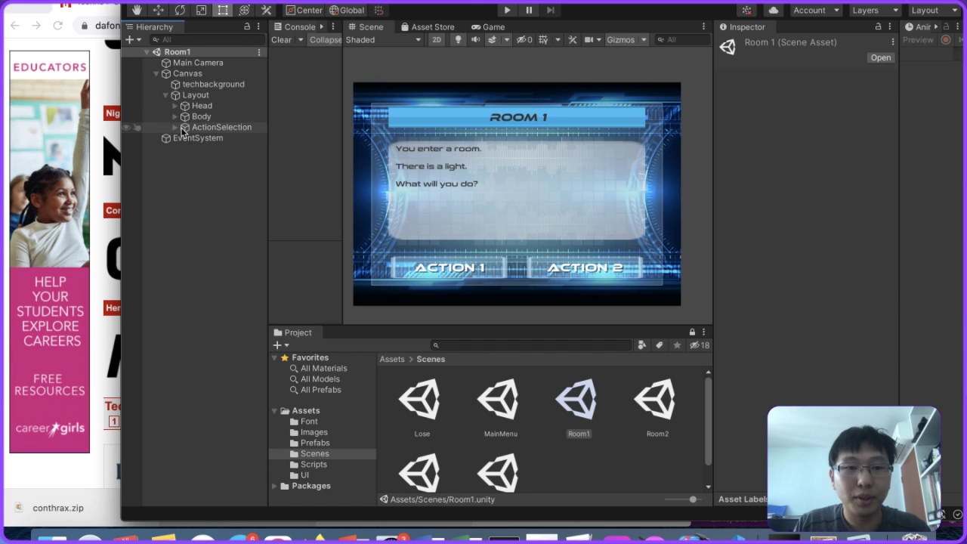
left_click(176, 127)
left_click(198, 138)
scroll(755, 316, "down", 12)
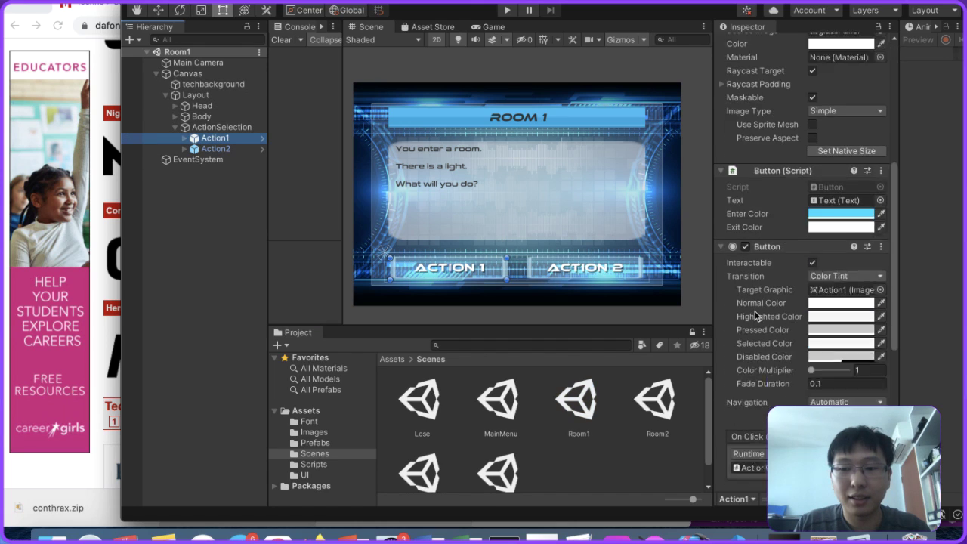
scroll(755, 316, "up", 12)
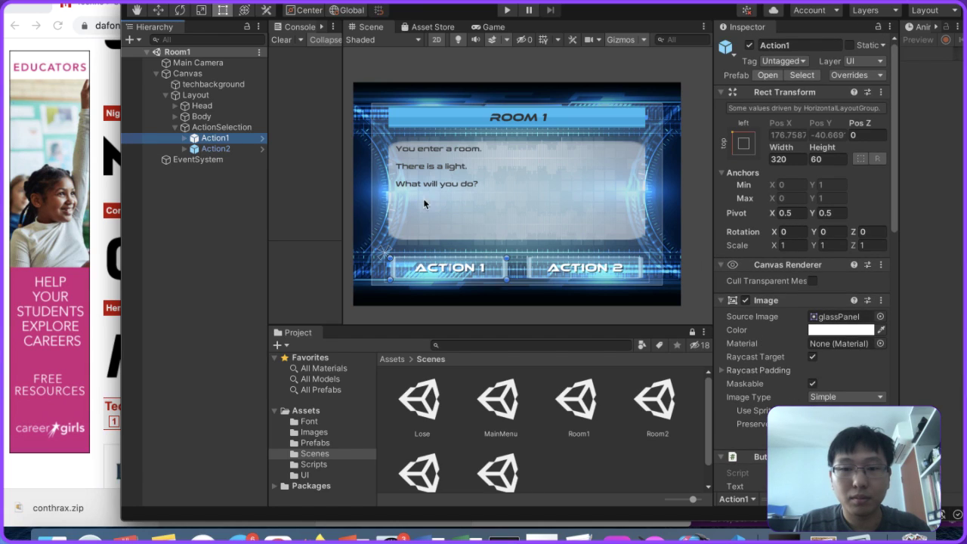
left_click(183, 138)
left_click(219, 149)
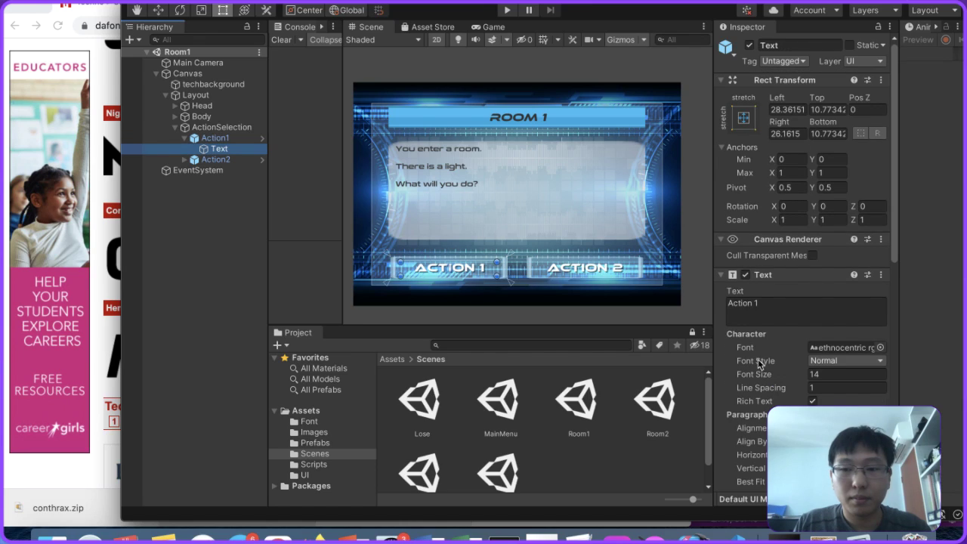
left_click(805, 317)
key("super+a")
type("Walk ")
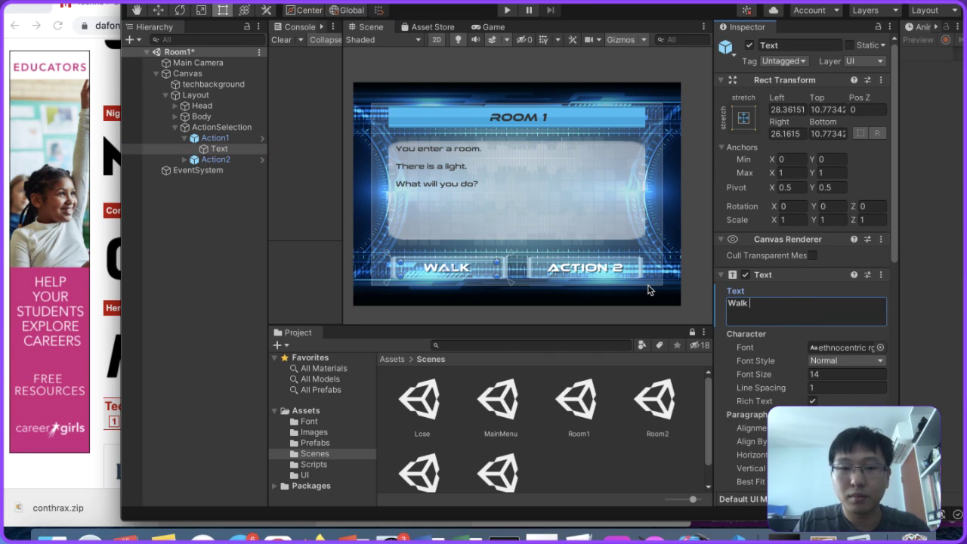
type("towards the ligt")
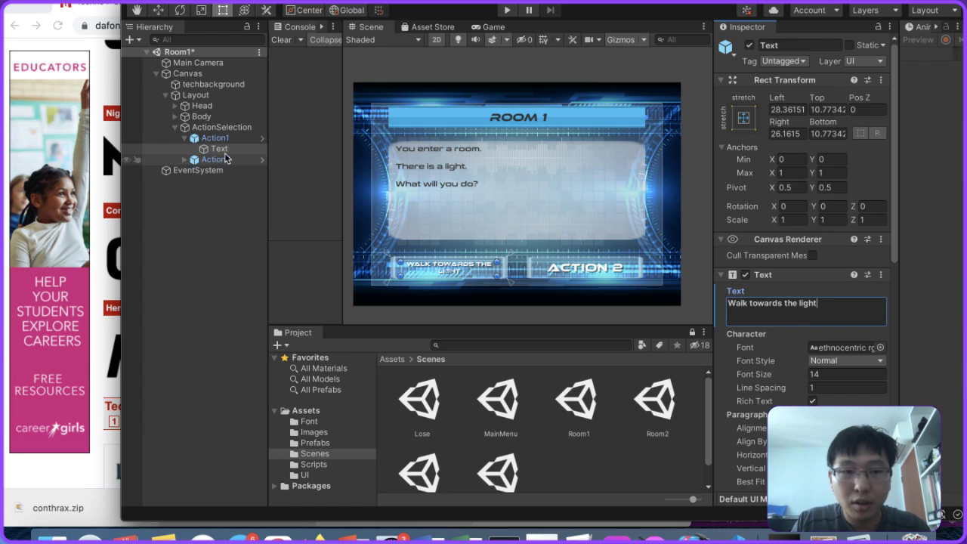
Step: Replace Action2's placeholder label with 'run away from the light'
left_click(185, 160)
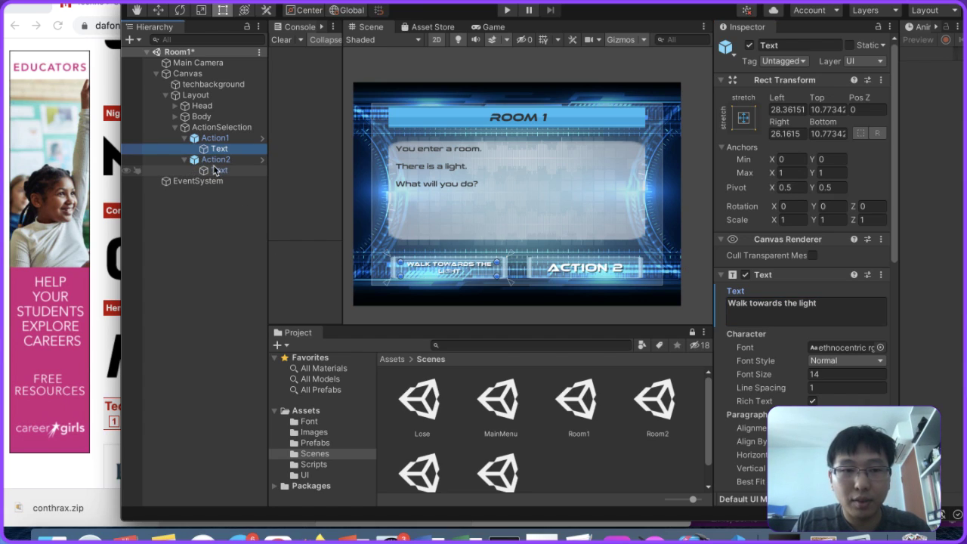
left_click(219, 170)
left_click(227, 161)
scroll(840, 321, "down", 5)
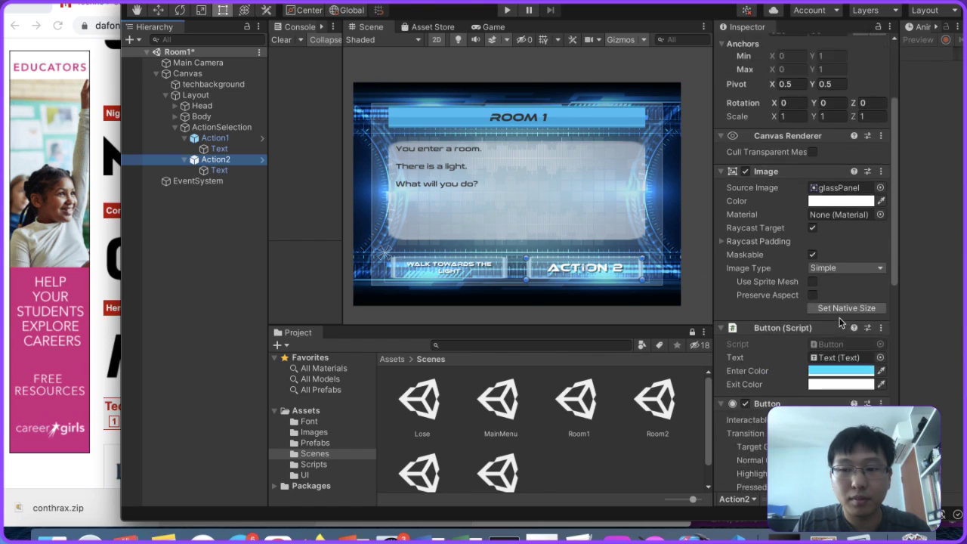
scroll(841, 321, "up", 5)
scroll(786, 299, "down", 10)
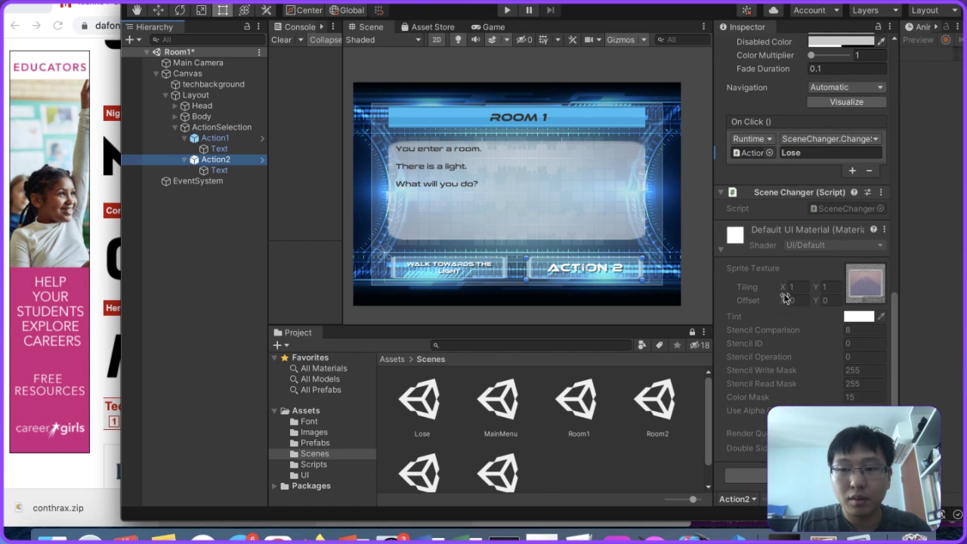
left_click(229, 171)
scroll(802, 169, "up", 5)
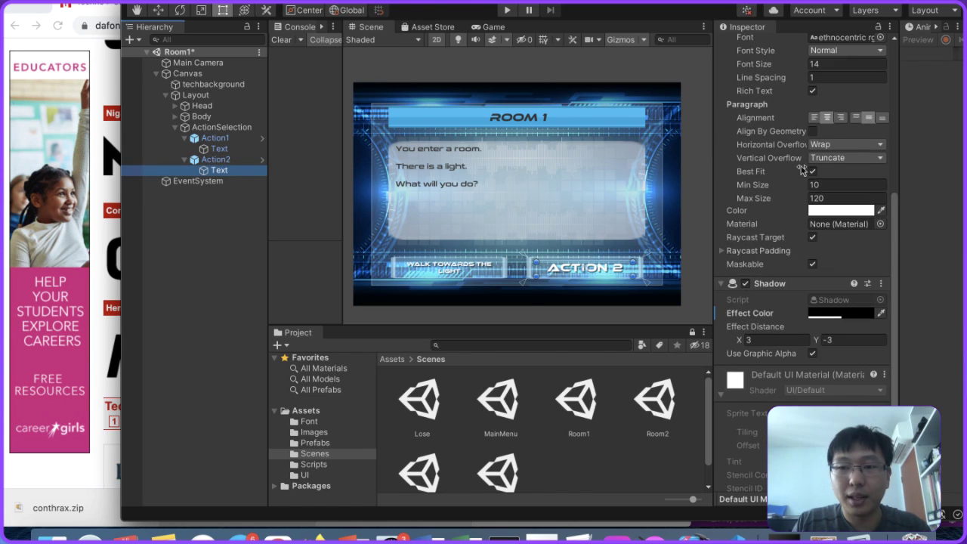
scroll(802, 169, "down", 2)
scroll(802, 169, "up", 10)
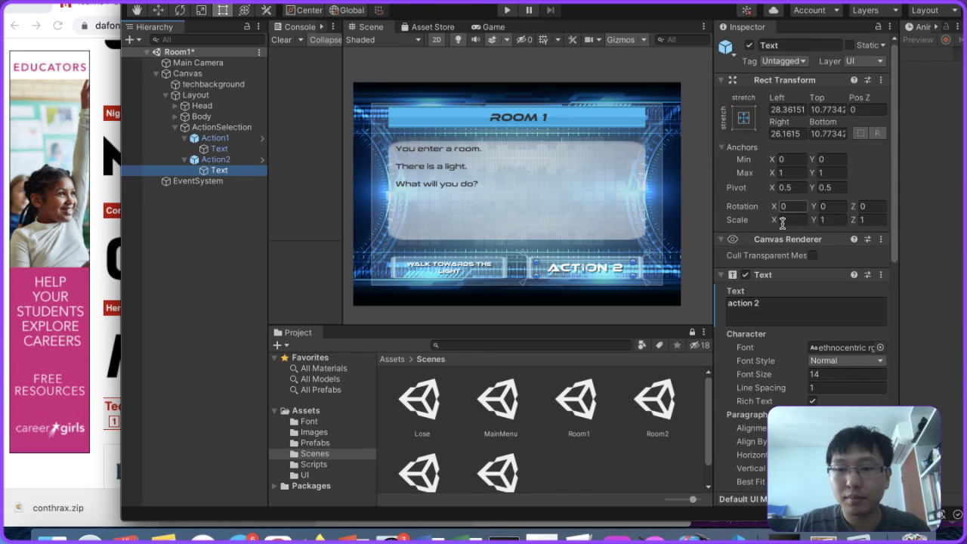
left_click(763, 306)
key("BackSpace")
key("BackSpace")
key("BackSpace")
key("BackSpace")
key("BackSpace")
key("BackSpace")
key("BackSpace")
key("BackSpace")
type("run ")
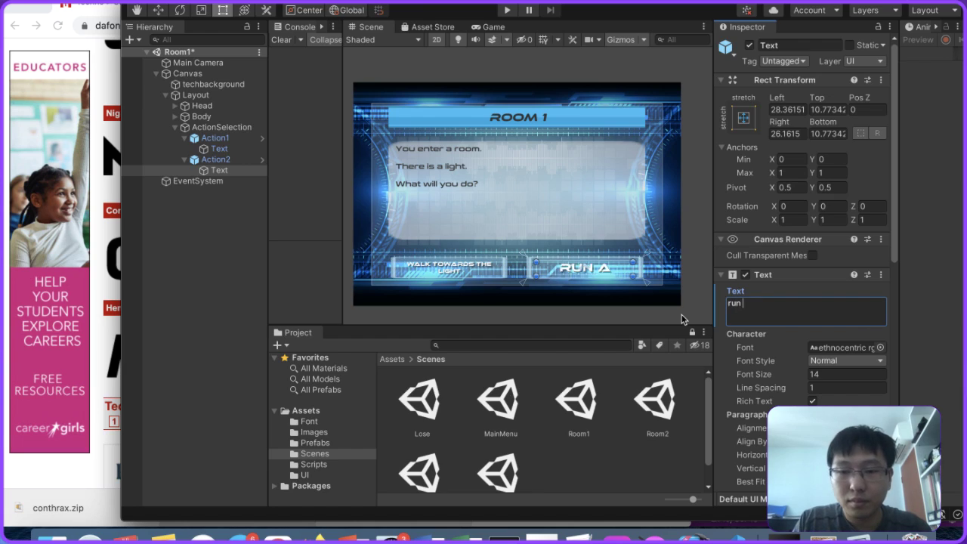
type("away from the l")
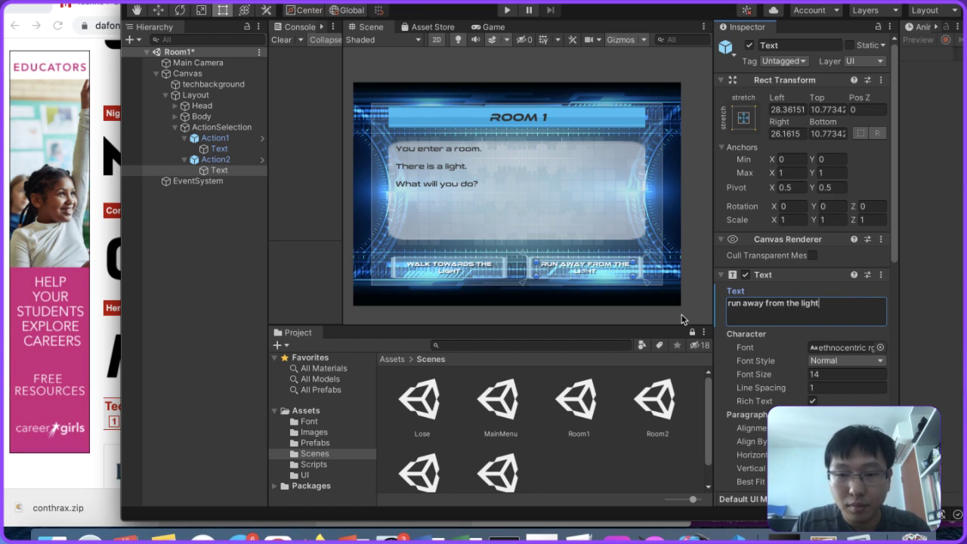
type("ight")
left_click(624, 214)
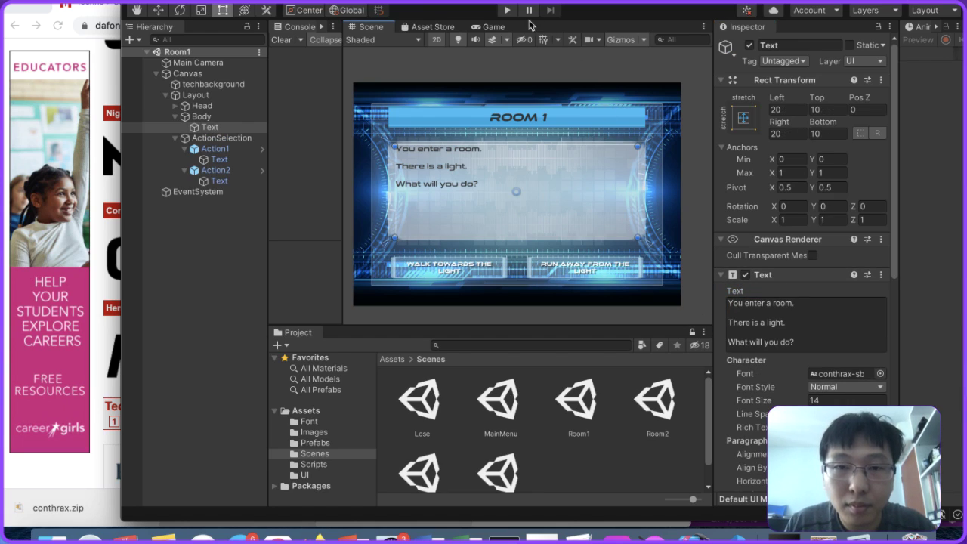
left_click(508, 10)
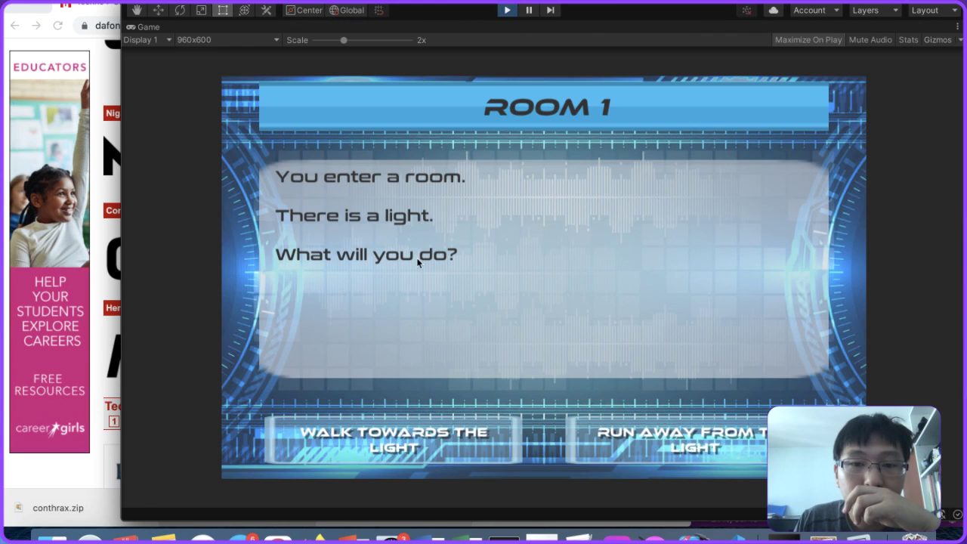
left_click(382, 453)
left_click(507, 11)
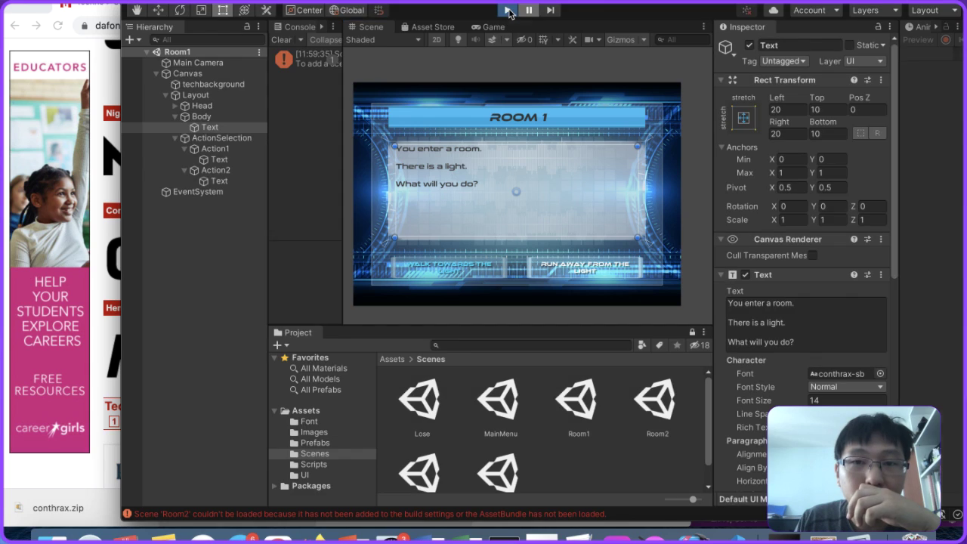
left_click(302, 65)
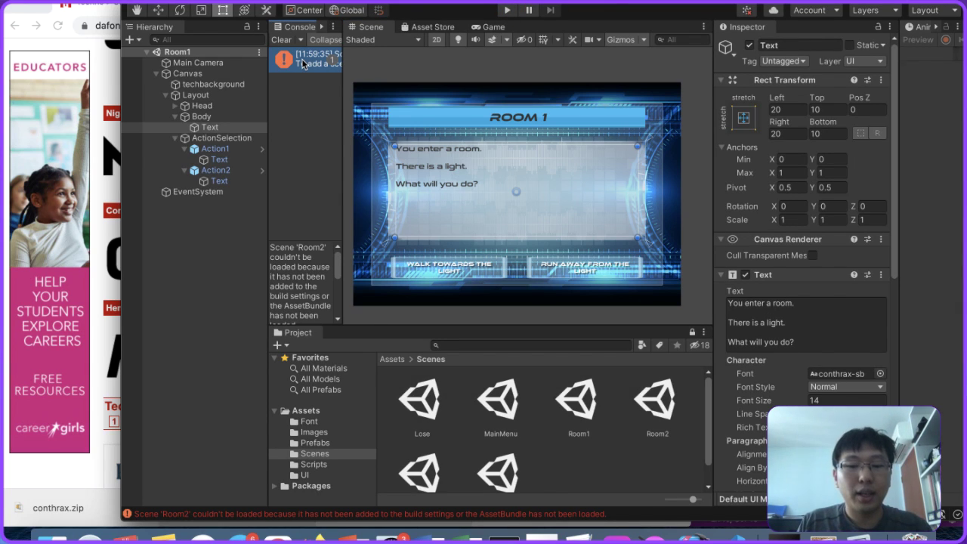
left_click(281, 40)
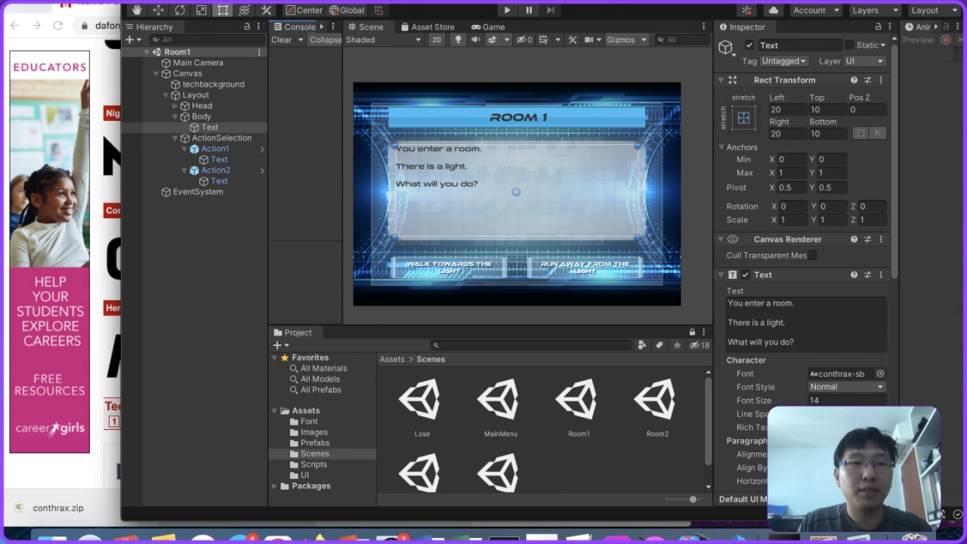
left_click(106, 0)
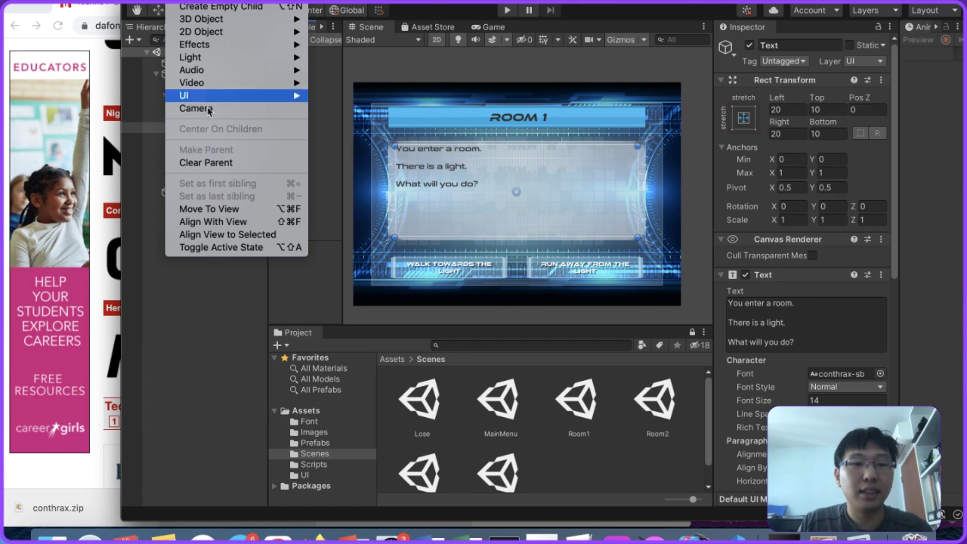
mouse_move(140, 0)
mouse_move(106, 0)
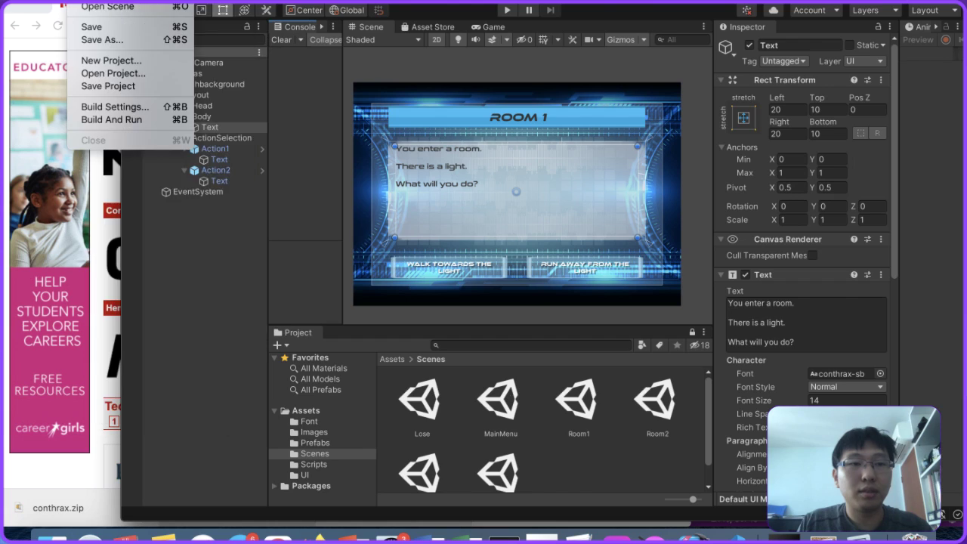
mouse_move(188, 0)
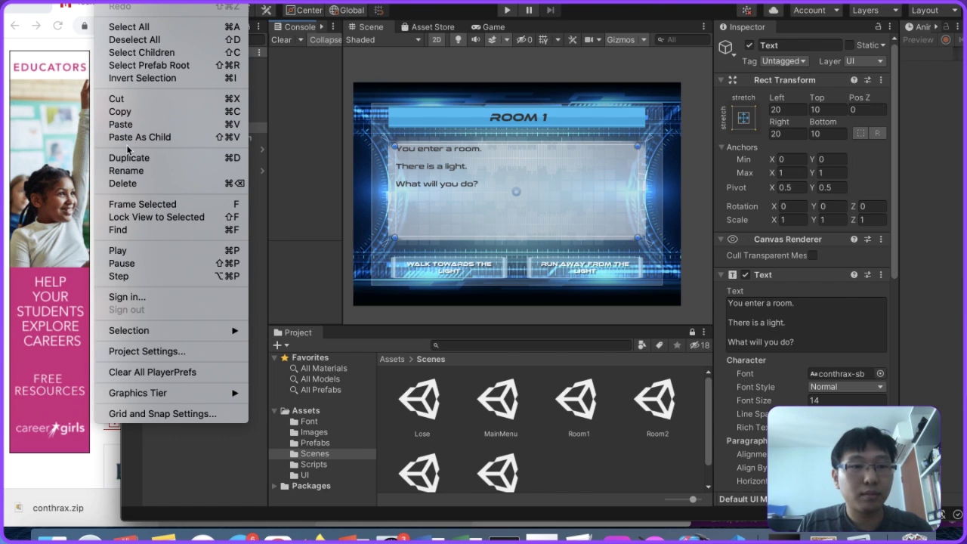
Step: Add Lose, Room2, Room3 and Win to Build Settings' Scenes In Build and reorder them
mouse_move(75, 0)
left_click(102, 107)
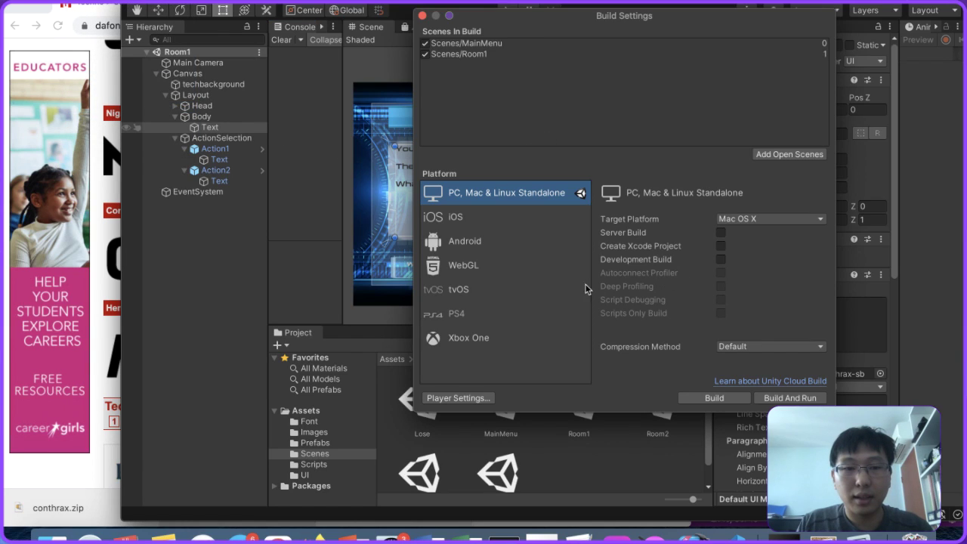
left_click(593, 461)
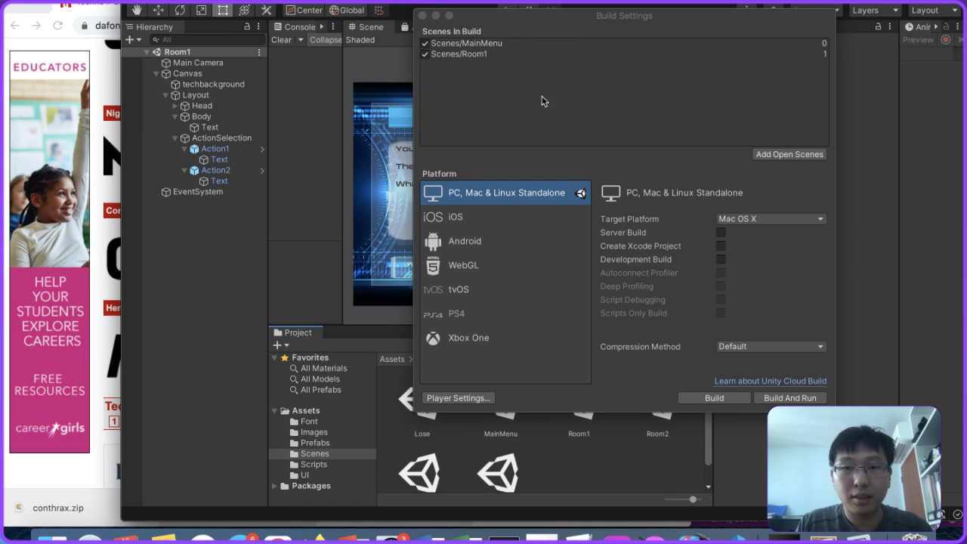
left_click_drag(639, 21, 174, 83)
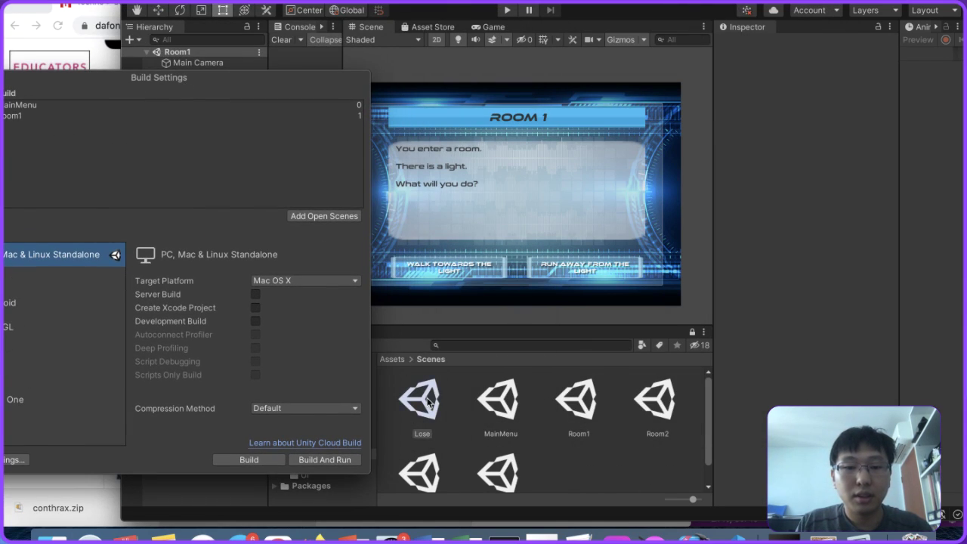
left_click_drag(428, 403, 195, 172)
left_click_drag(579, 400, 201, 171)
left_click_drag(654, 417, 169, 190)
scroll(515, 454, "down", 1)
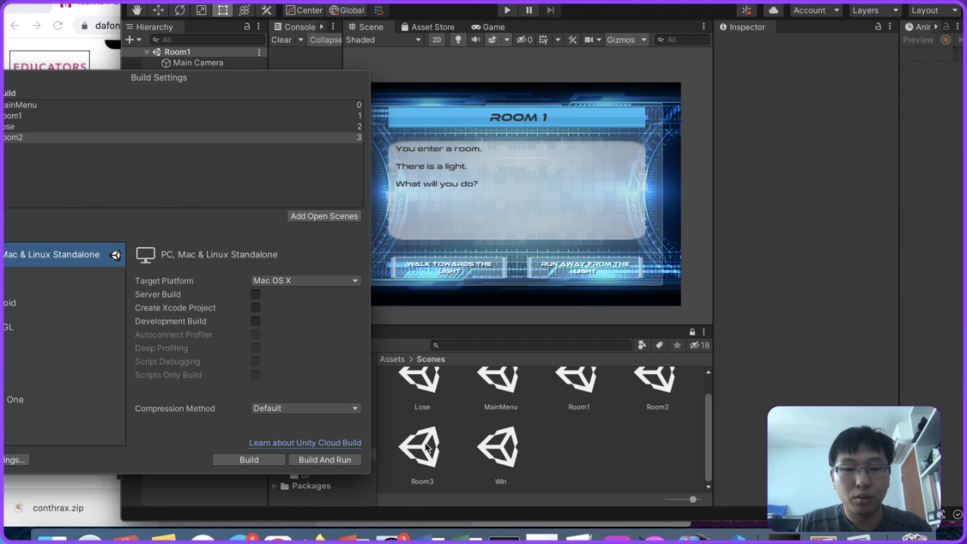
left_click_drag(426, 447, 179, 178)
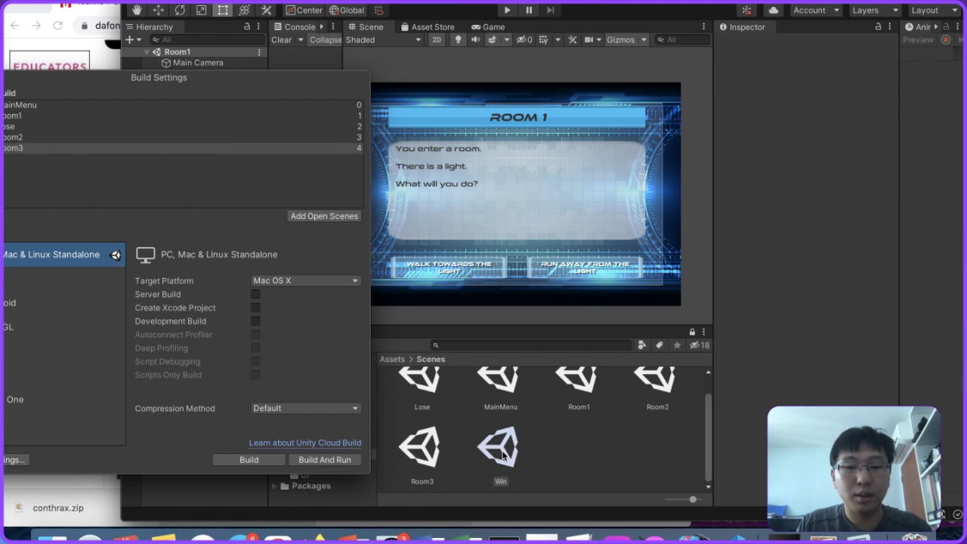
left_click_drag(503, 454, 209, 176)
left_click_drag(248, 91, 698, 58)
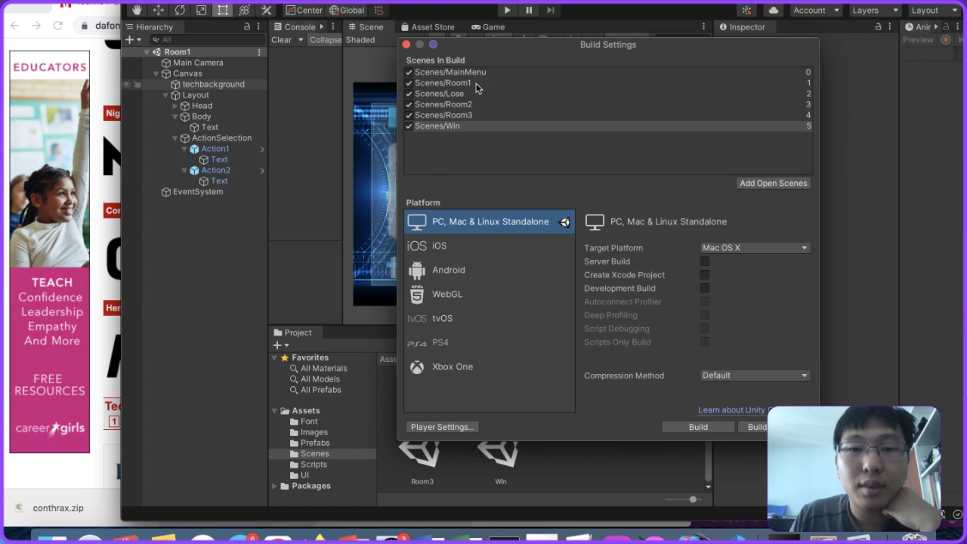
left_click_drag(478, 84, 466, 140)
Step: Close Build Settings, open the MainMenu scene and enter Play mode
left_click(406, 45)
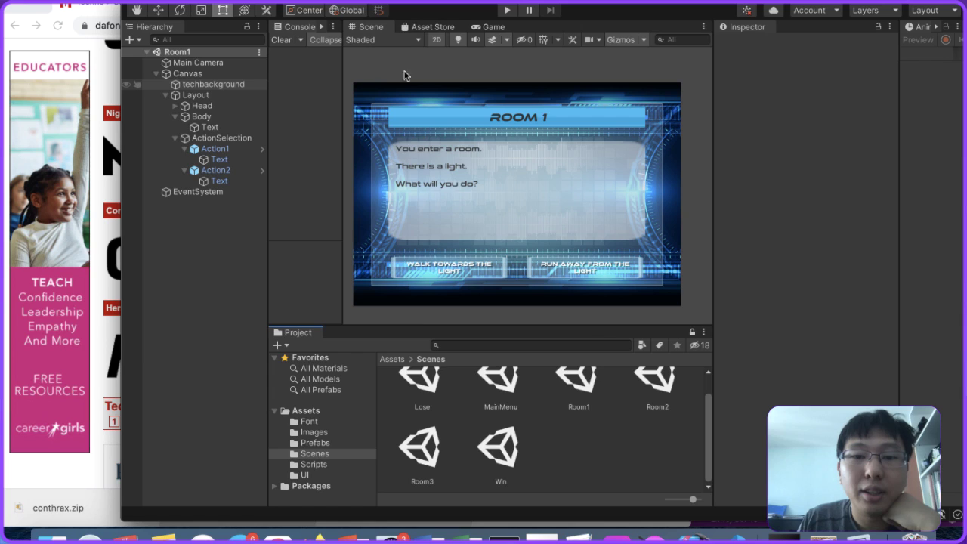
left_click(202, 117)
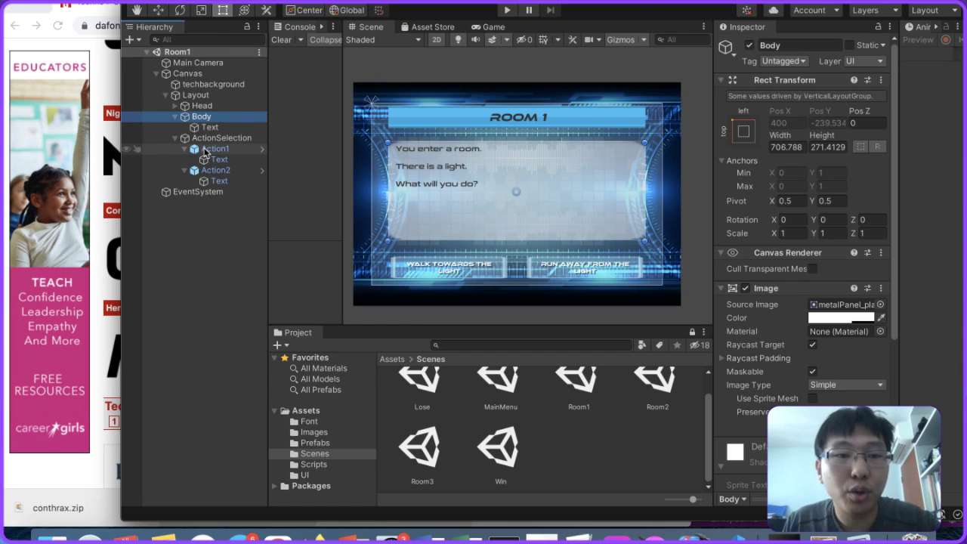
double_click(501, 400)
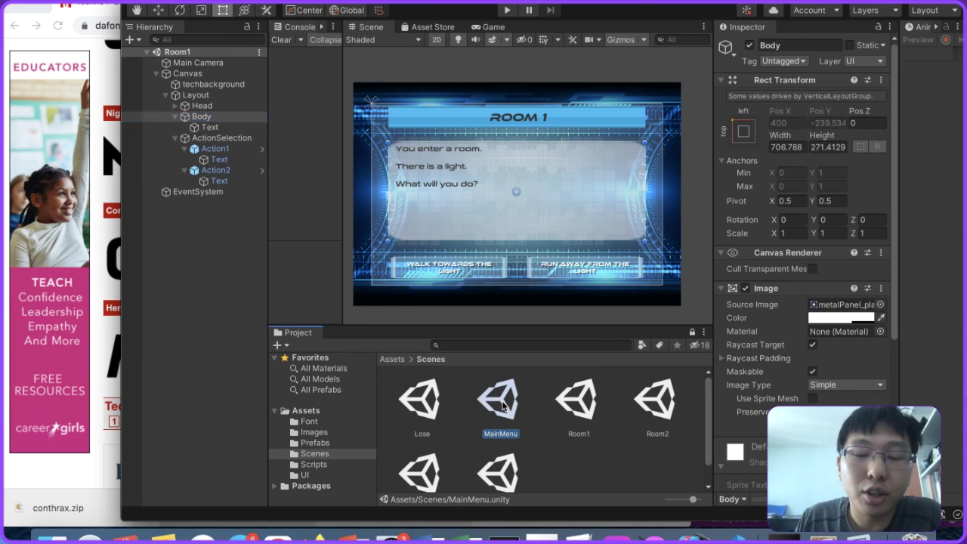
left_click(507, 10)
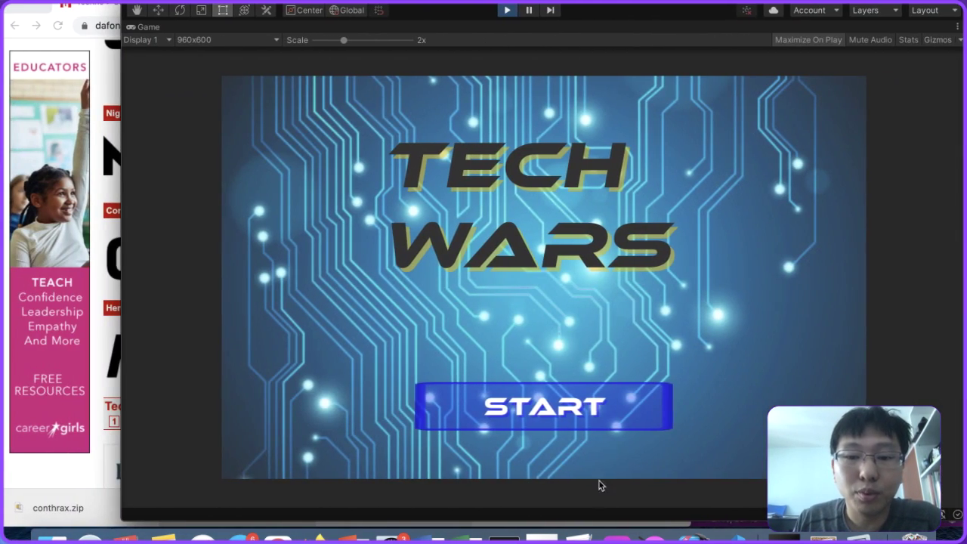
Step: Play the losing path: walk towards the light, switch off the light, return to menu
left_click(606, 418)
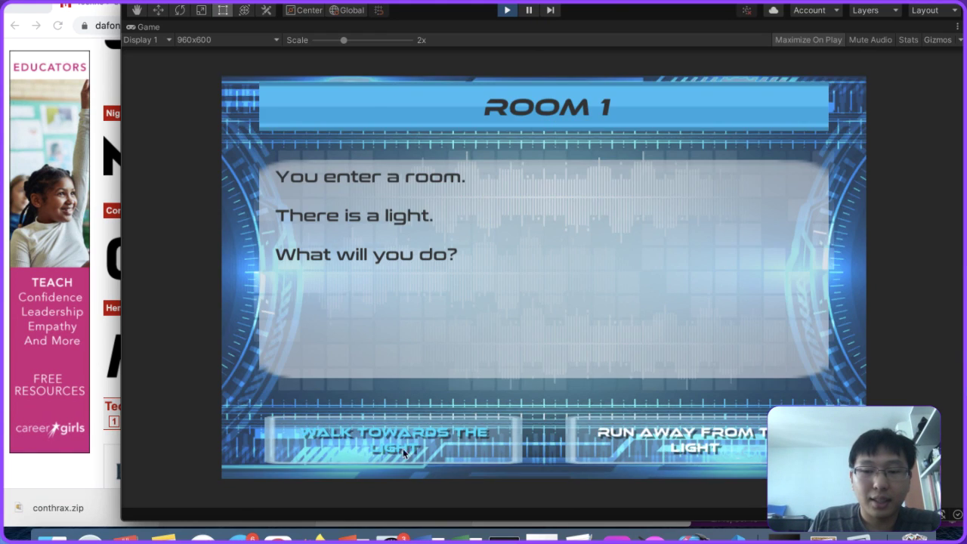
left_click(480, 449)
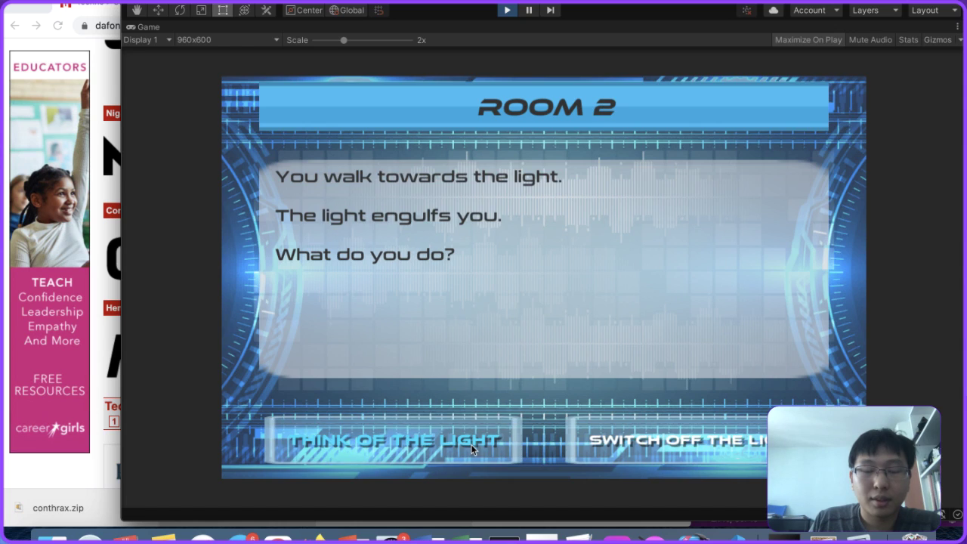
left_click(746, 438)
left_click(591, 403)
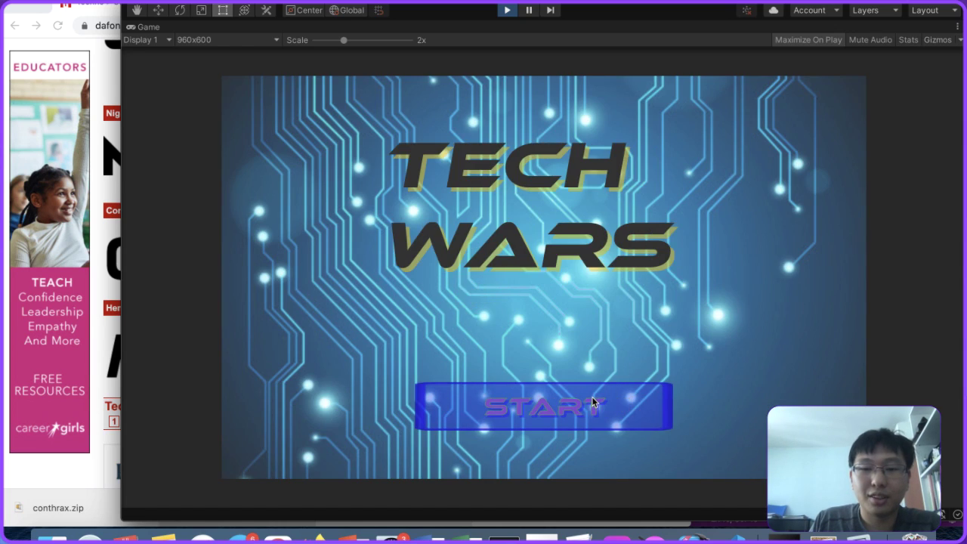
Step: Play the winning path ending in 'Live in the dream', then stop Play and switch to Twitch Studio
left_click(593, 404)
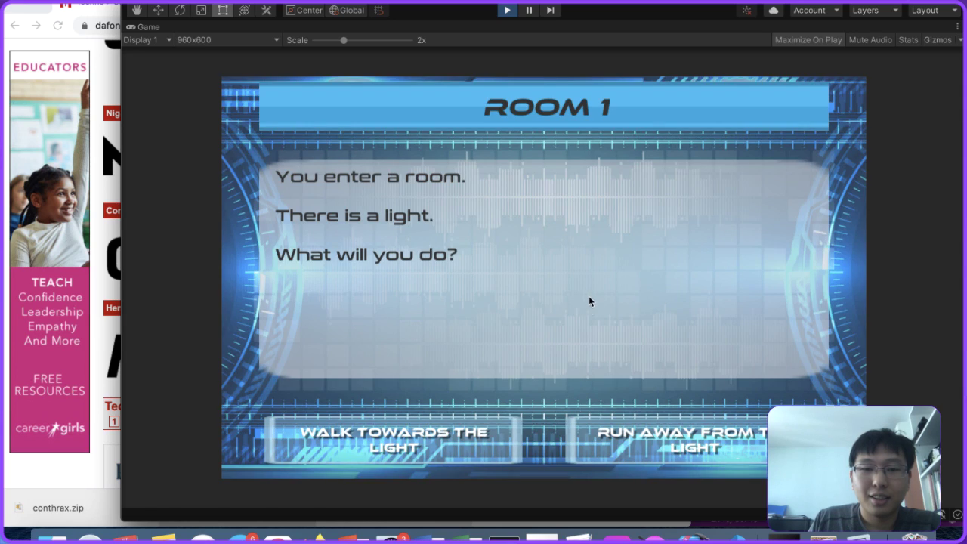
left_click(436, 443)
left_click(412, 448)
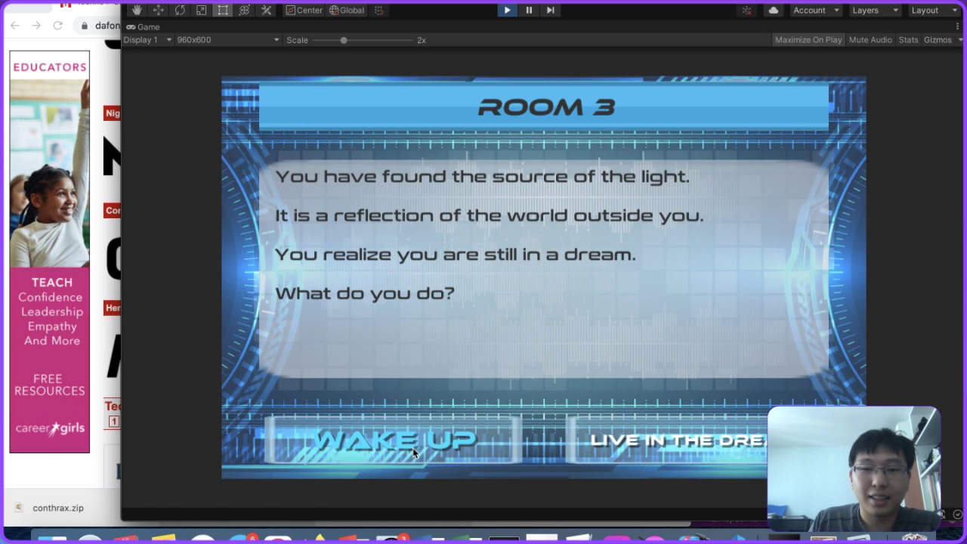
left_click(646, 446)
left_click(621, 404)
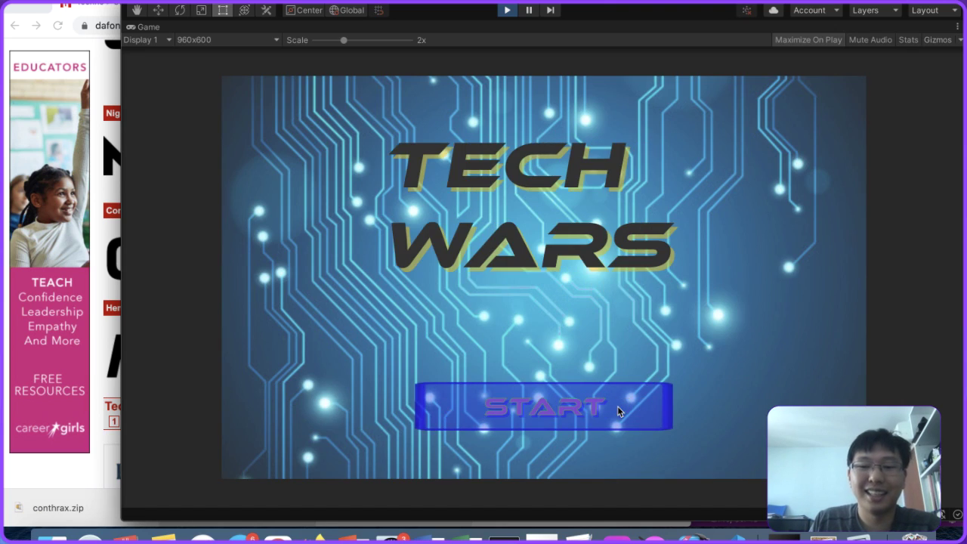
left_click(507, 10)
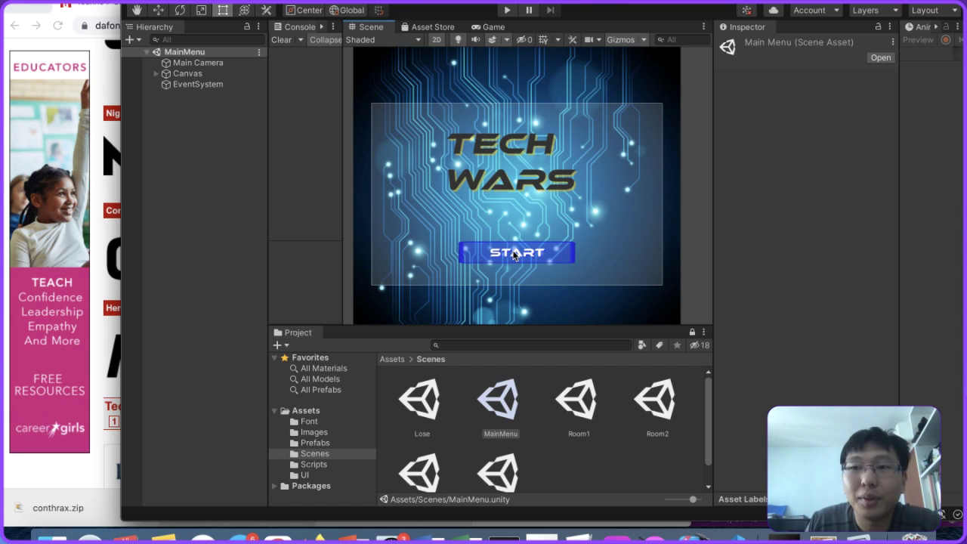
key("super+Tab")
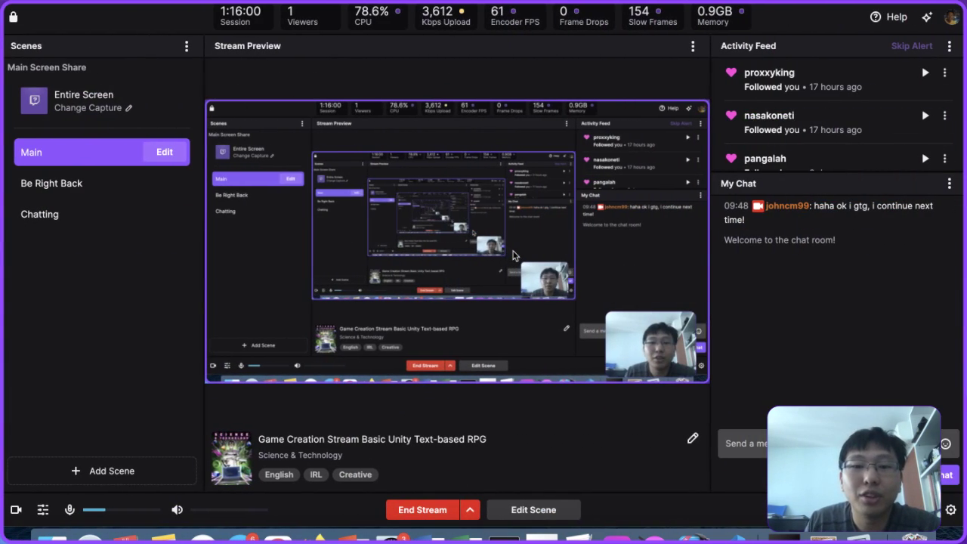